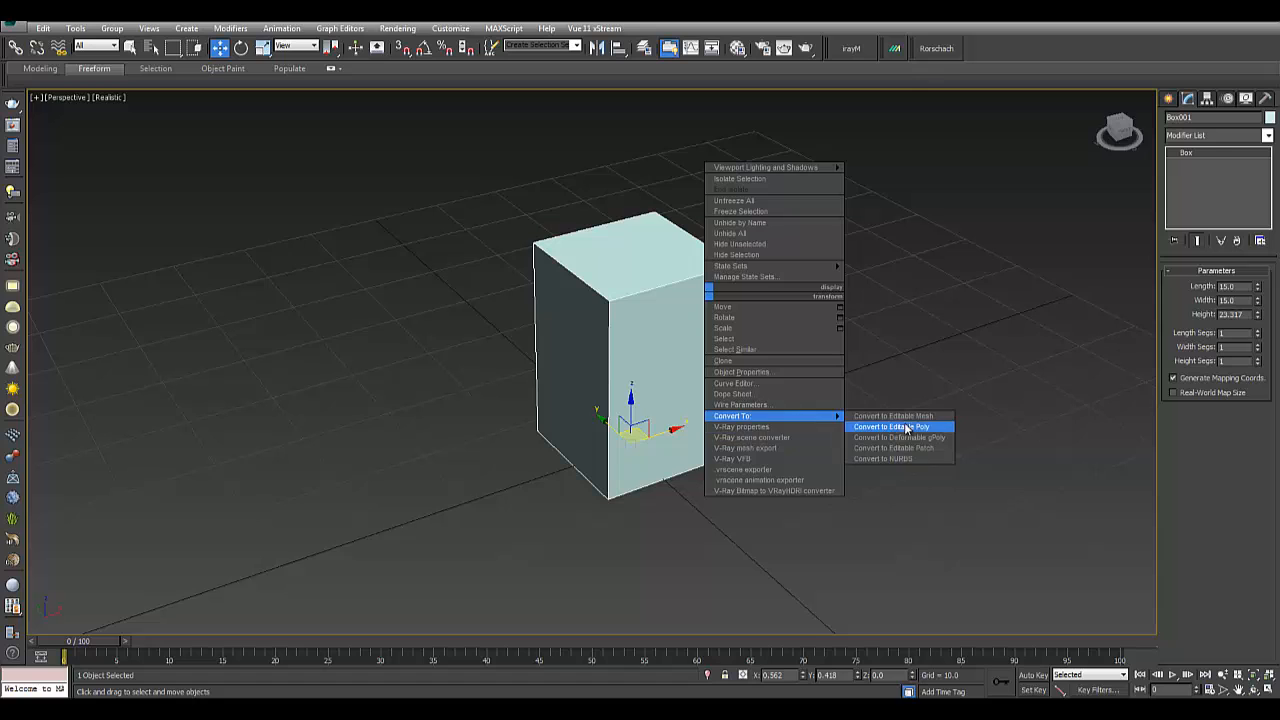
- Convert the box to an Editable Poly and select its four top vertices
left_click(905, 427)
left_click(1197, 288)
left_click(1182, 288)
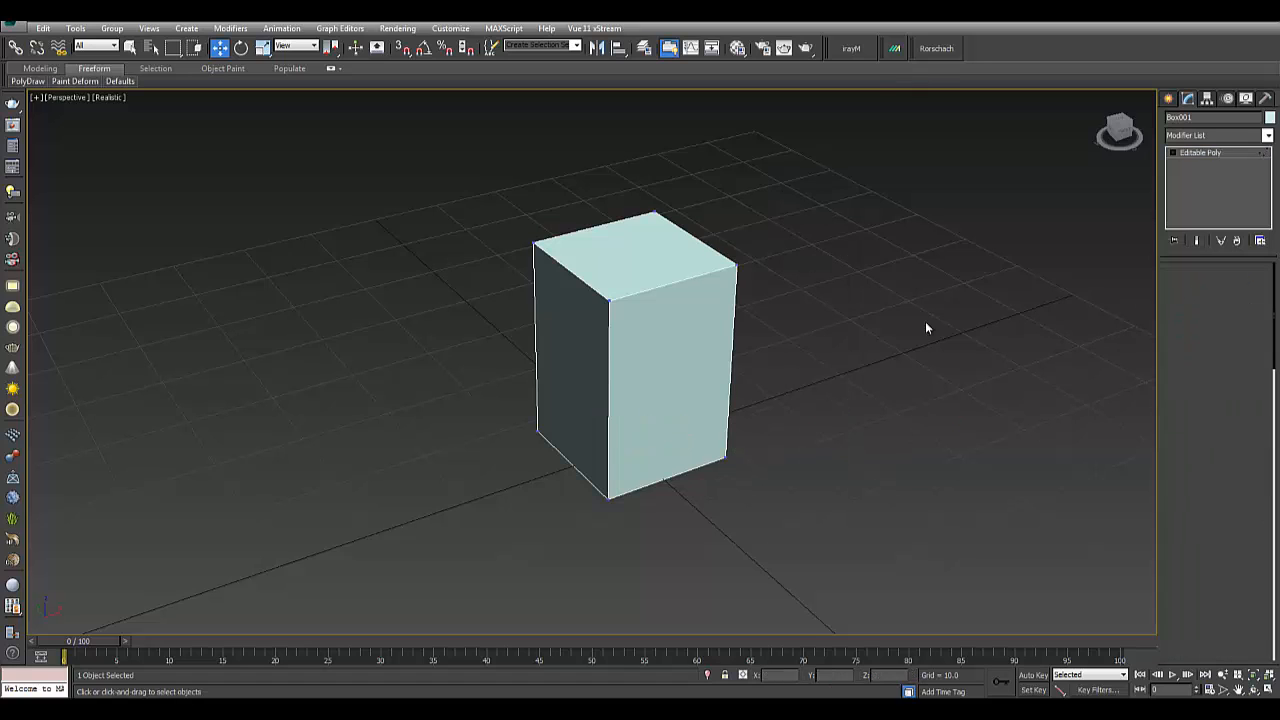
middle_click_drag(925, 321, 652, 268, "alt")
left_click_drag(485, 200, 764, 289)
middle_click_drag(764, 288, 462, 130, "alt")
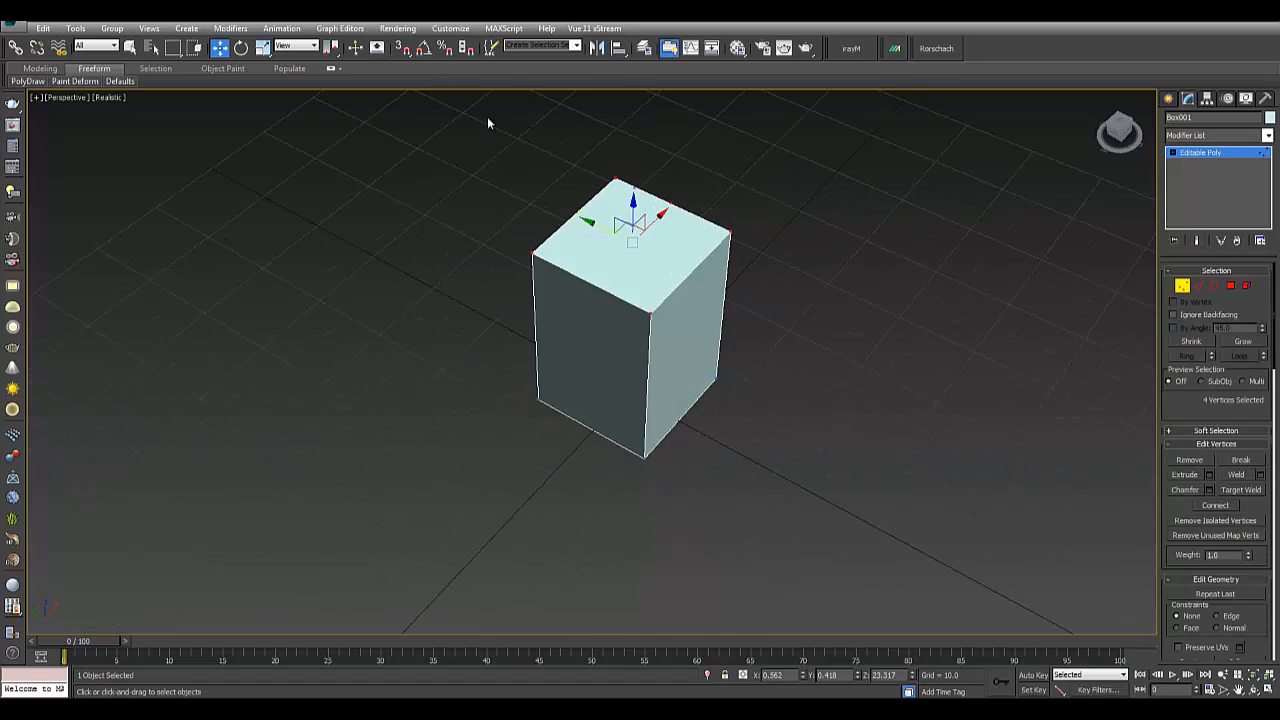
- Scale the top vertices inward so the box tapers toward its top
left_click(279, 50)
left_click(263, 50)
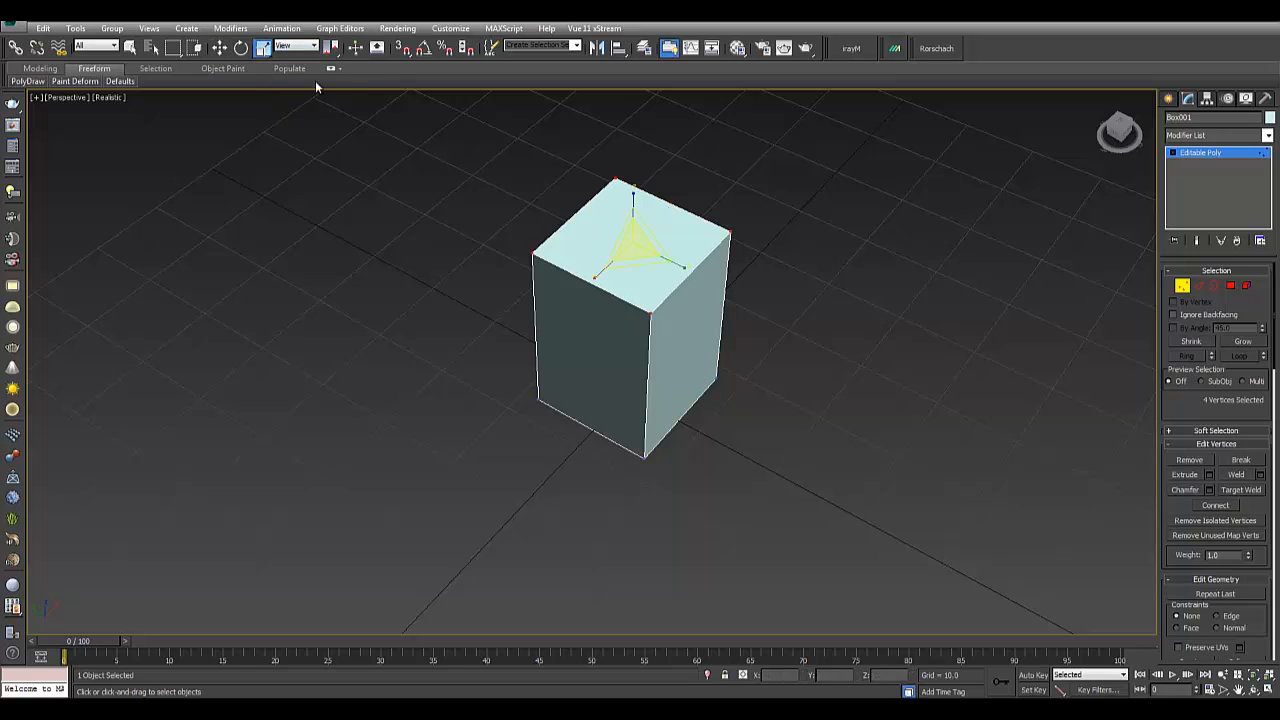
left_click_drag(633, 243, 633, 257)
mouse_move(640, 262)
middle_mouse_down("alt")
mouse_move(738, 291)
mouse_move(740, 240)
mouse_move(645, 264)
middle_mouse_up("alt")
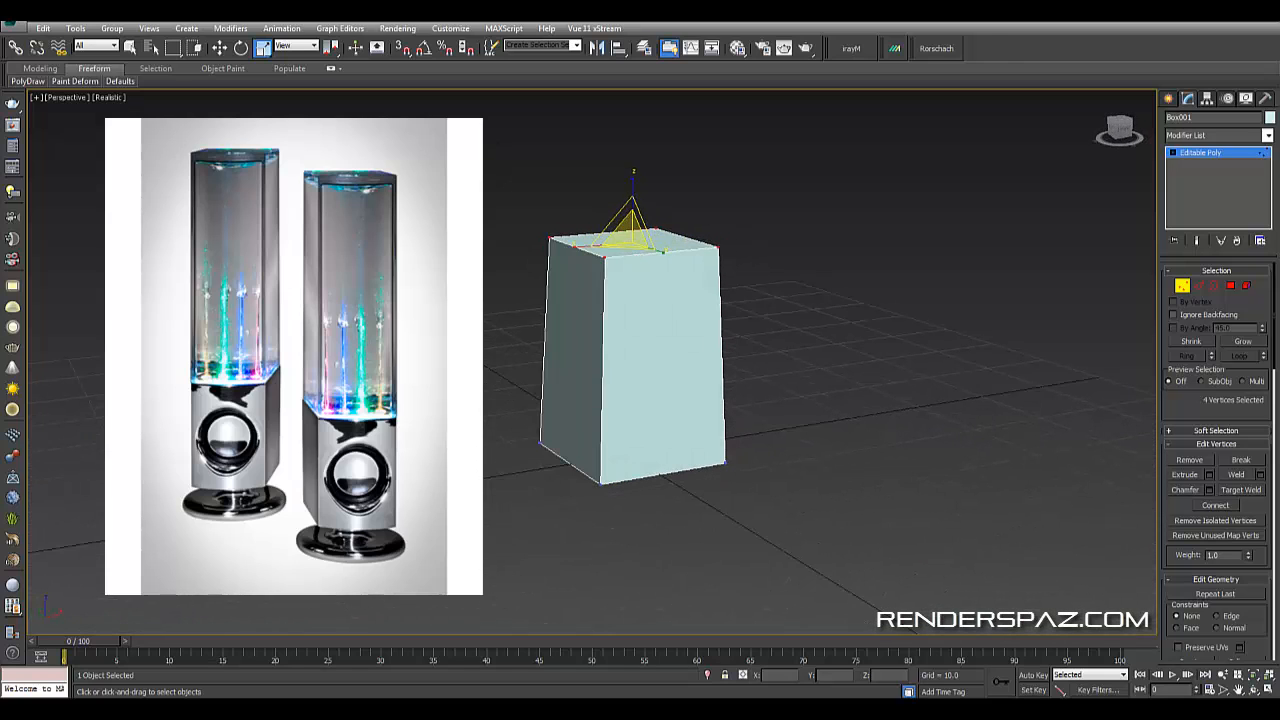
- Move the top vertices slightly upward, then deselect them
left_click(220, 48)
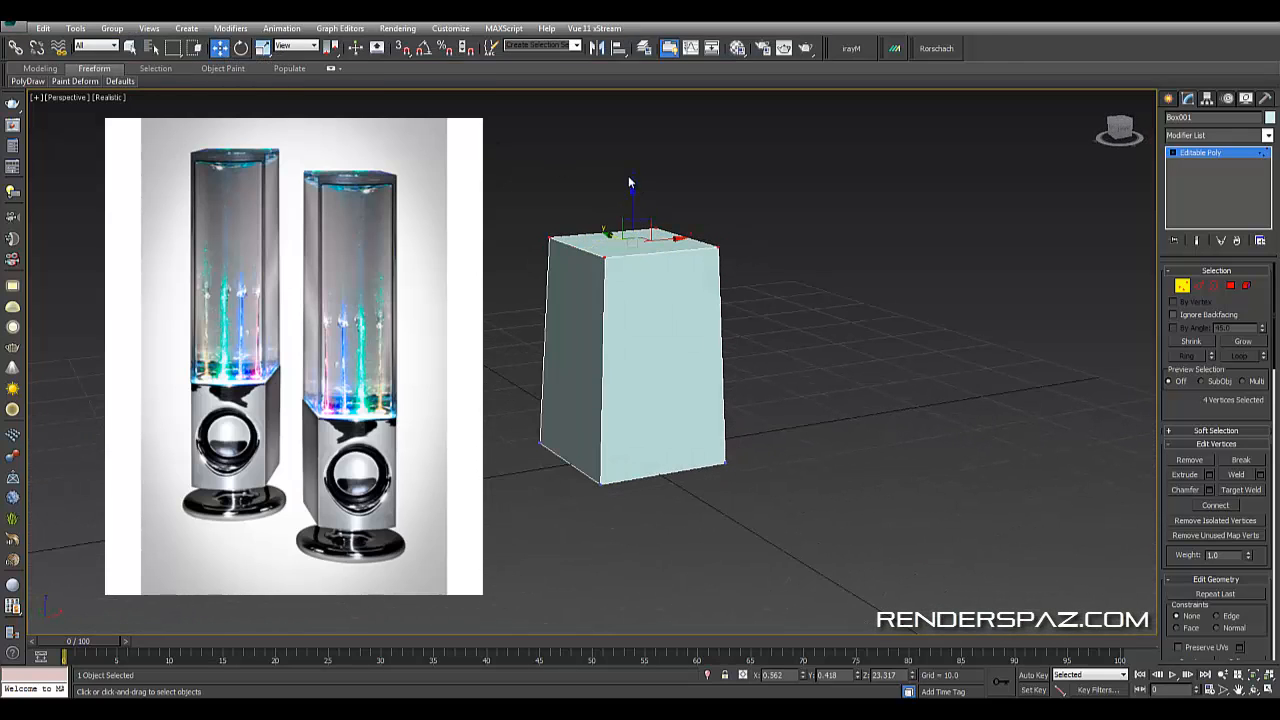
left_click_drag(634, 201, 635, 187)
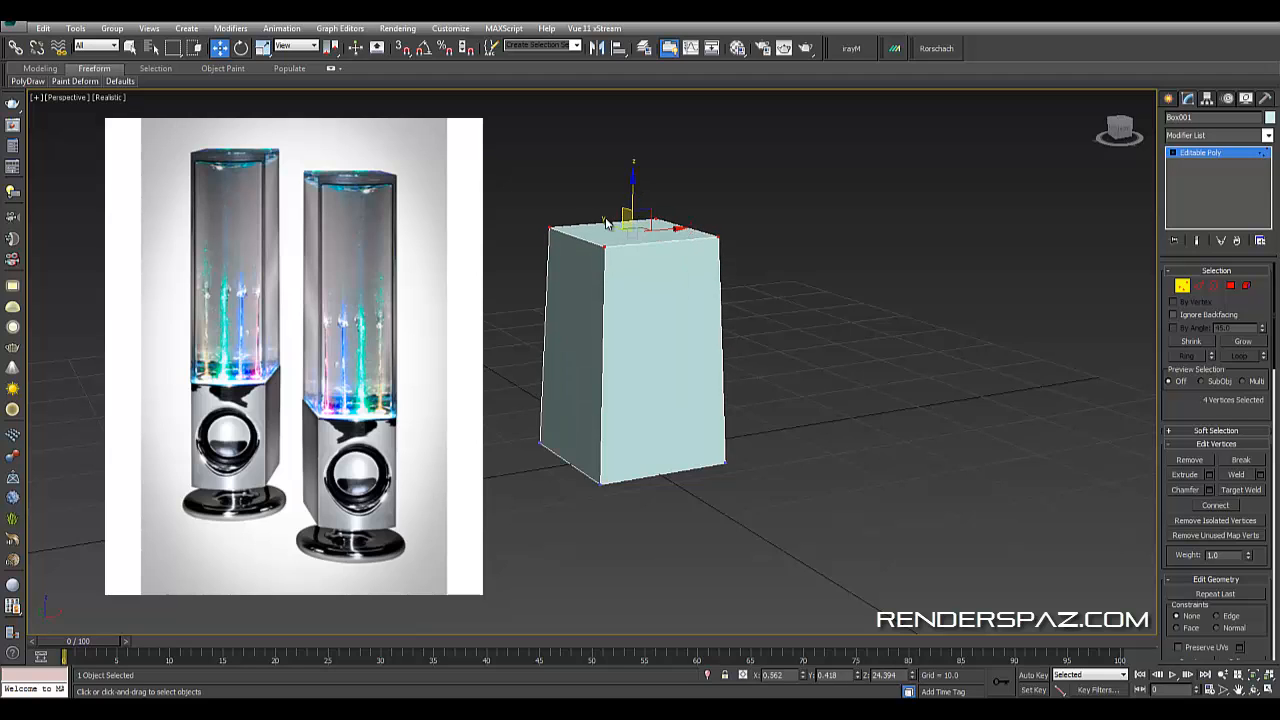
middle_click_drag(572, 220, 727, 248, "alt")
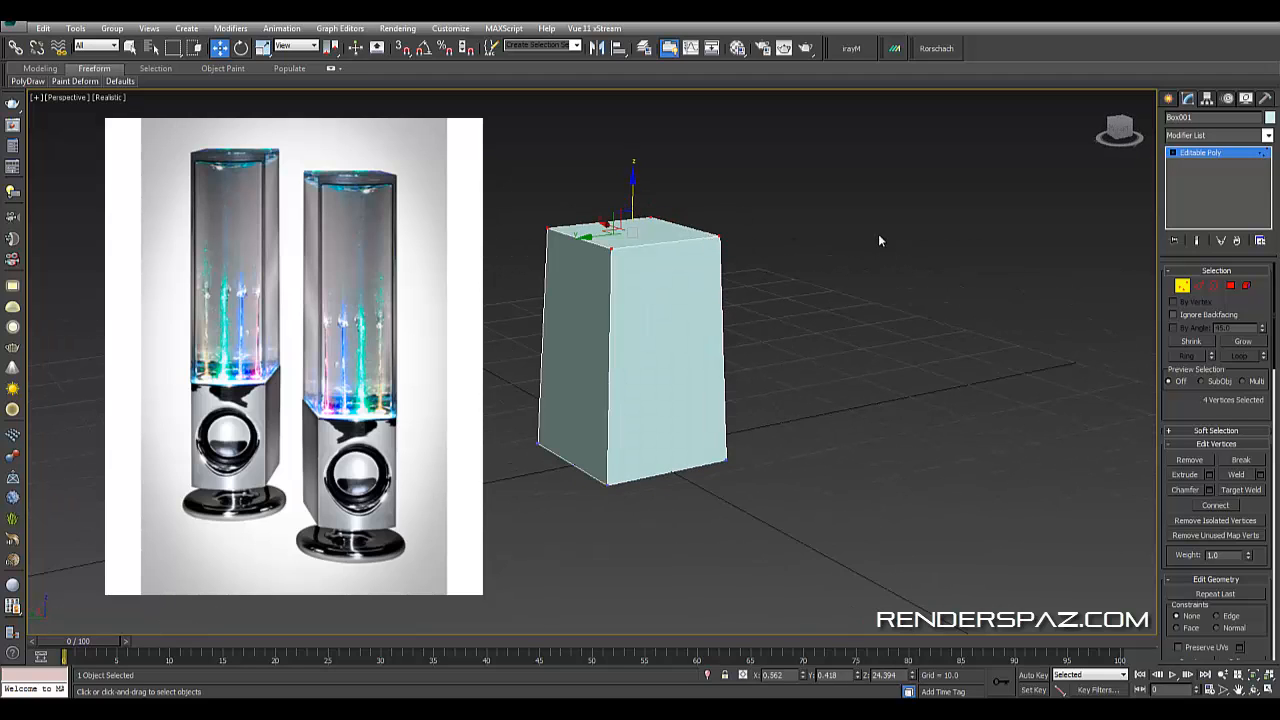
left_click(845, 293)
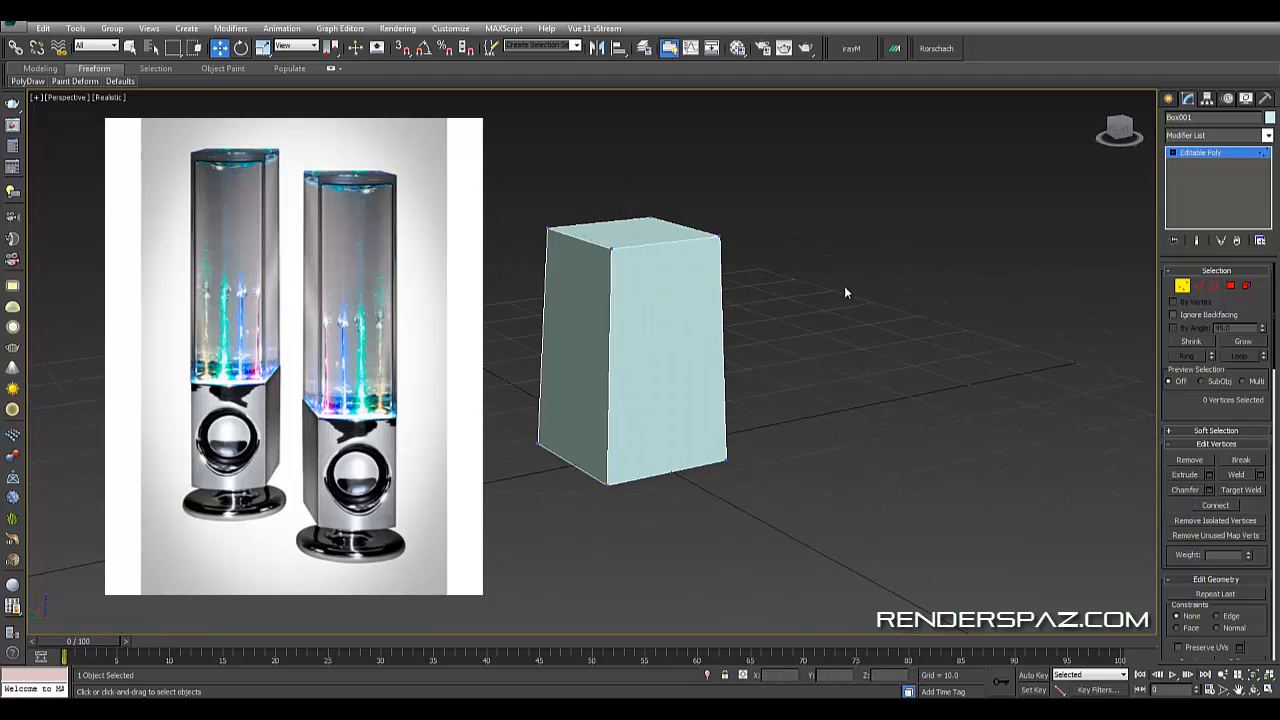
- Add a TurboSmooth modifier to the box and raise its iterations
left_click(1182, 286)
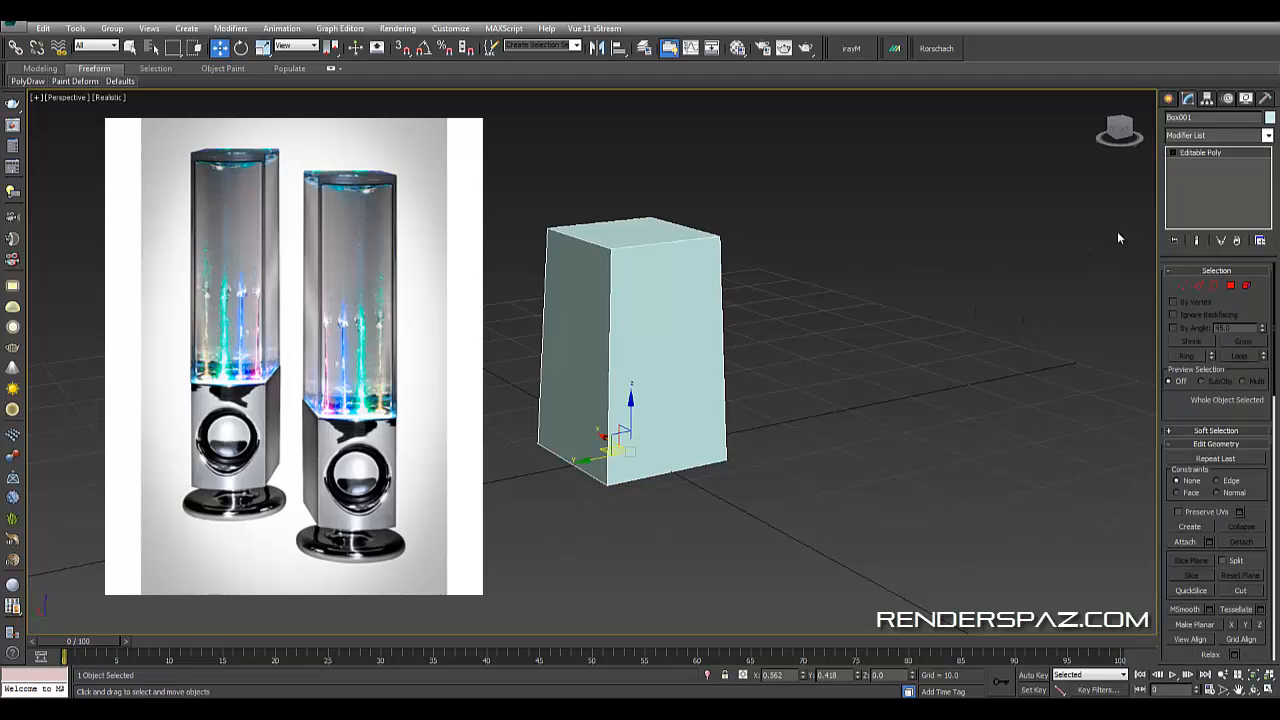
left_click(1195, 136)
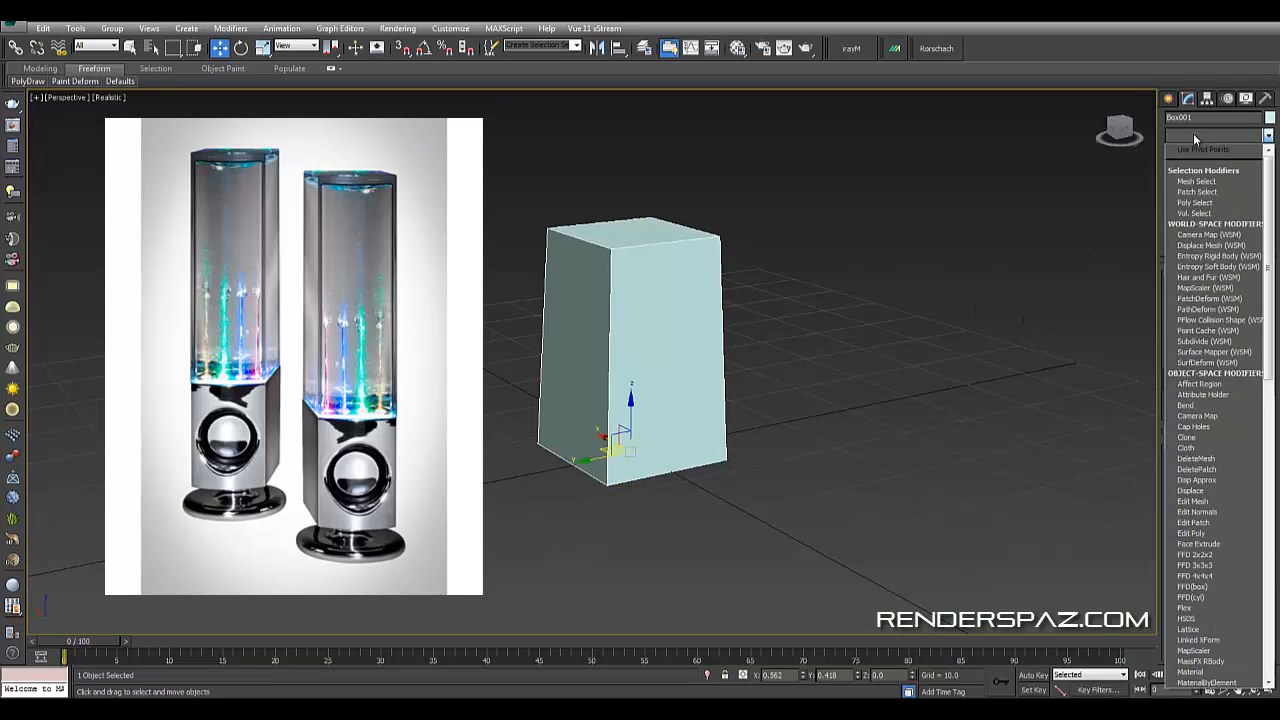
scroll(1193, 133, "down", 20)
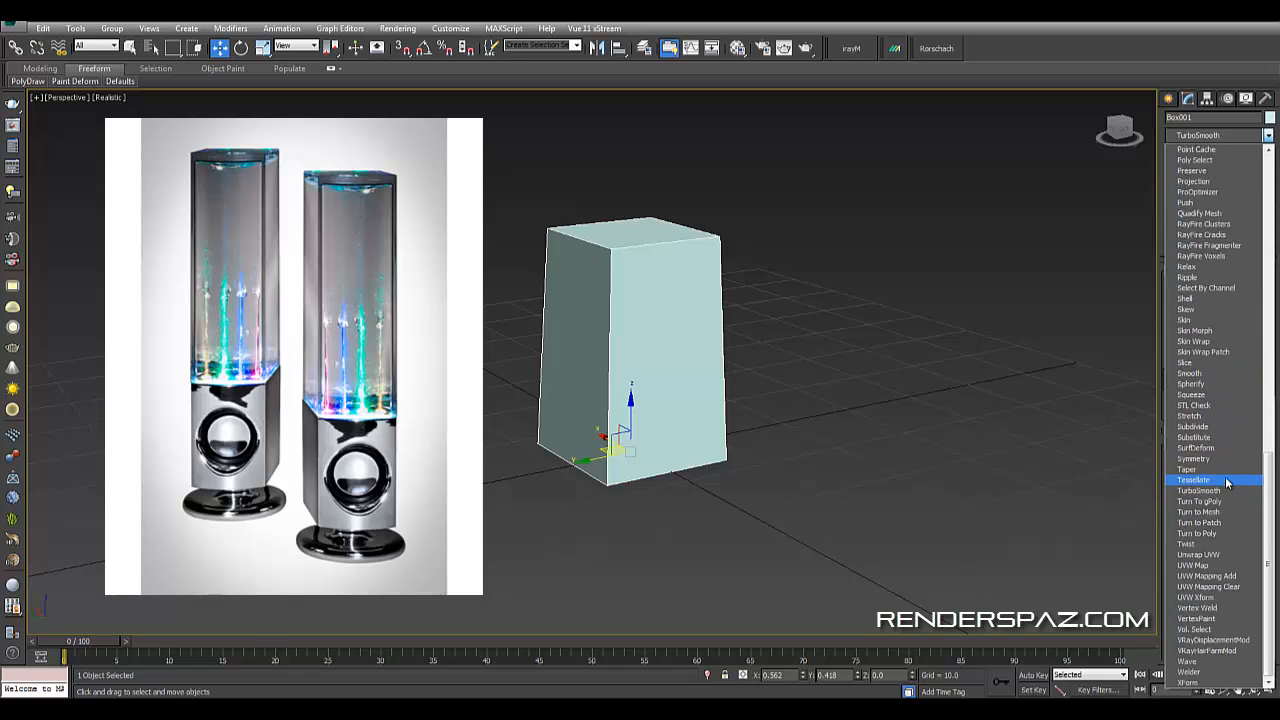
left_click(1198, 491)
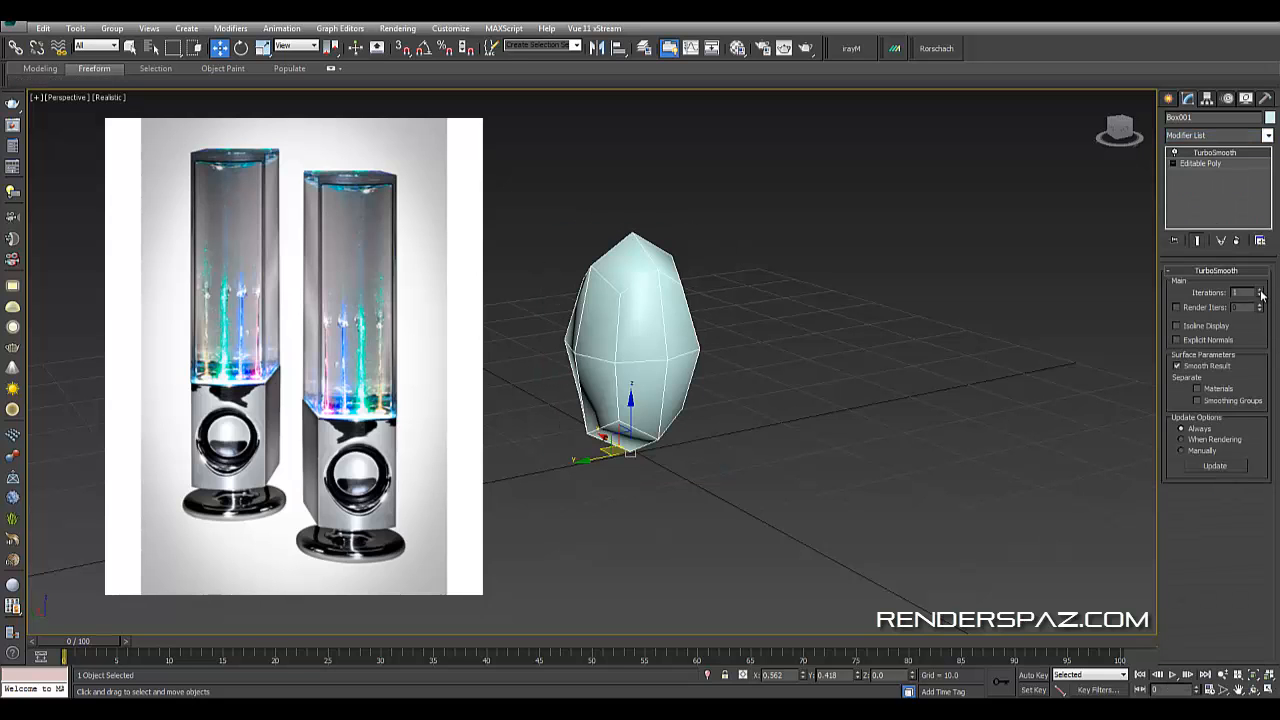
left_click(1261, 290)
- Return to the Editable Poly at edge level, select four vertical edges, and open the Connect settings
left_click(1221, 165)
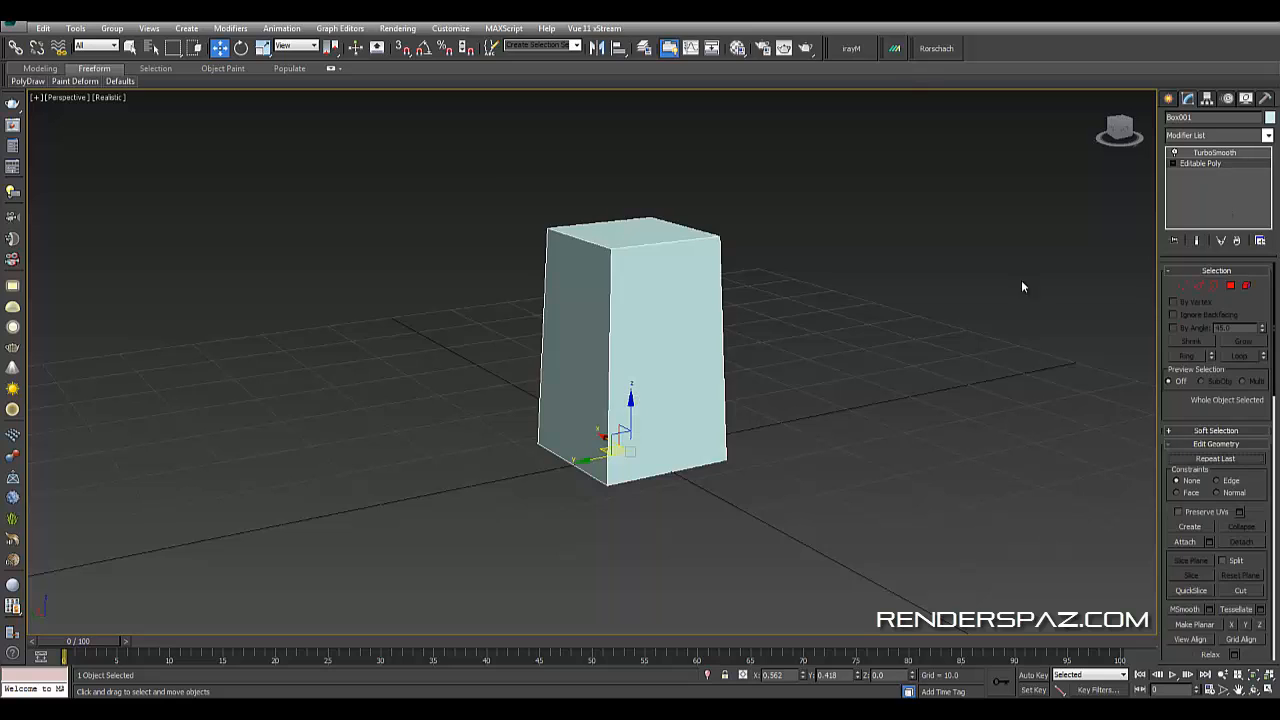
left_click(1198, 286)
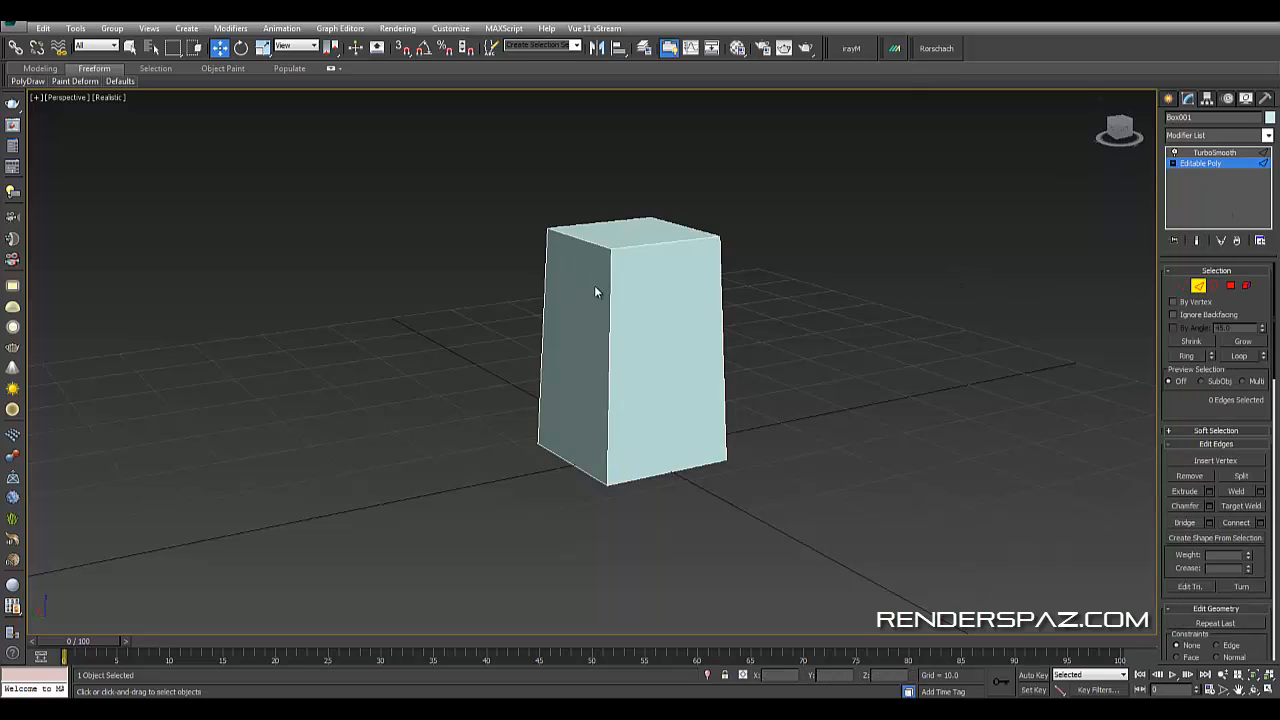
left_click_drag(783, 345, 797, 343)
middle_click_drag(797, 343, 903, 364, "alt")
scroll(826, 371, "up", 2)
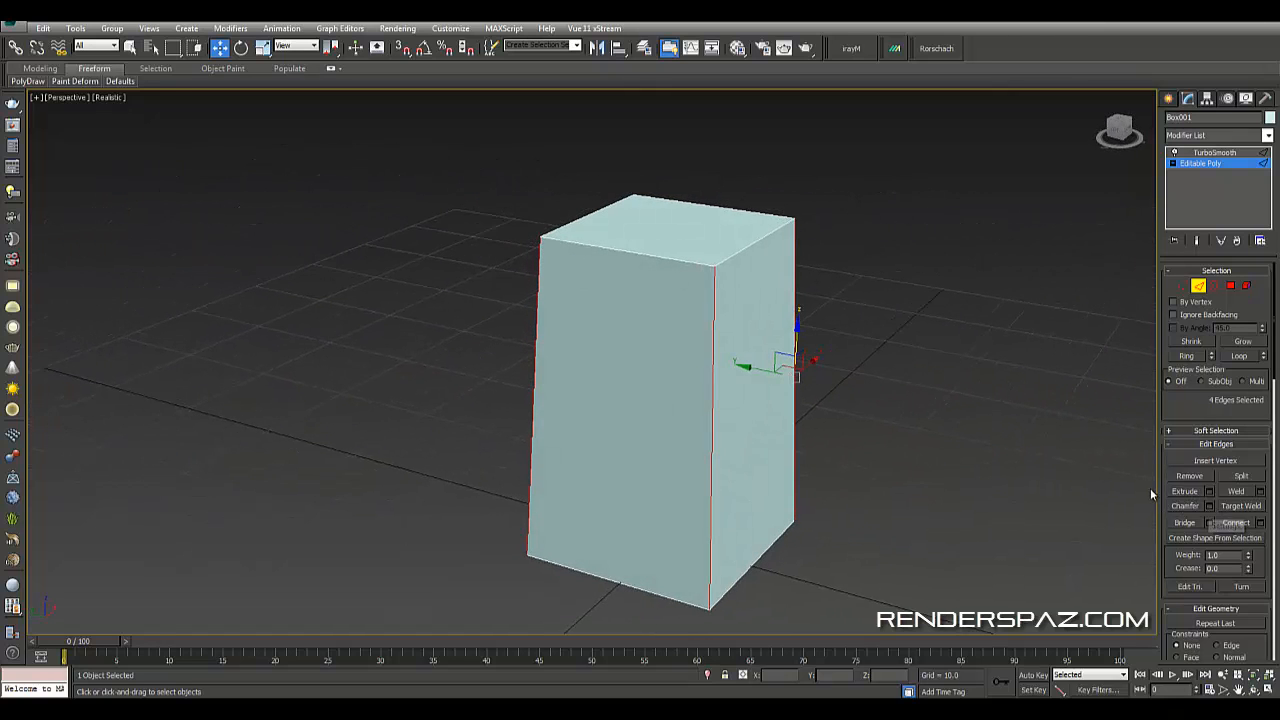
left_click(867, 404)
middle_click_drag(666, 394, 662, 195, "alt")
left_click_drag(690, 594, 692, 596)
middle_click_drag(831, 507, 880, 490, "alt")
left_click(1260, 523)
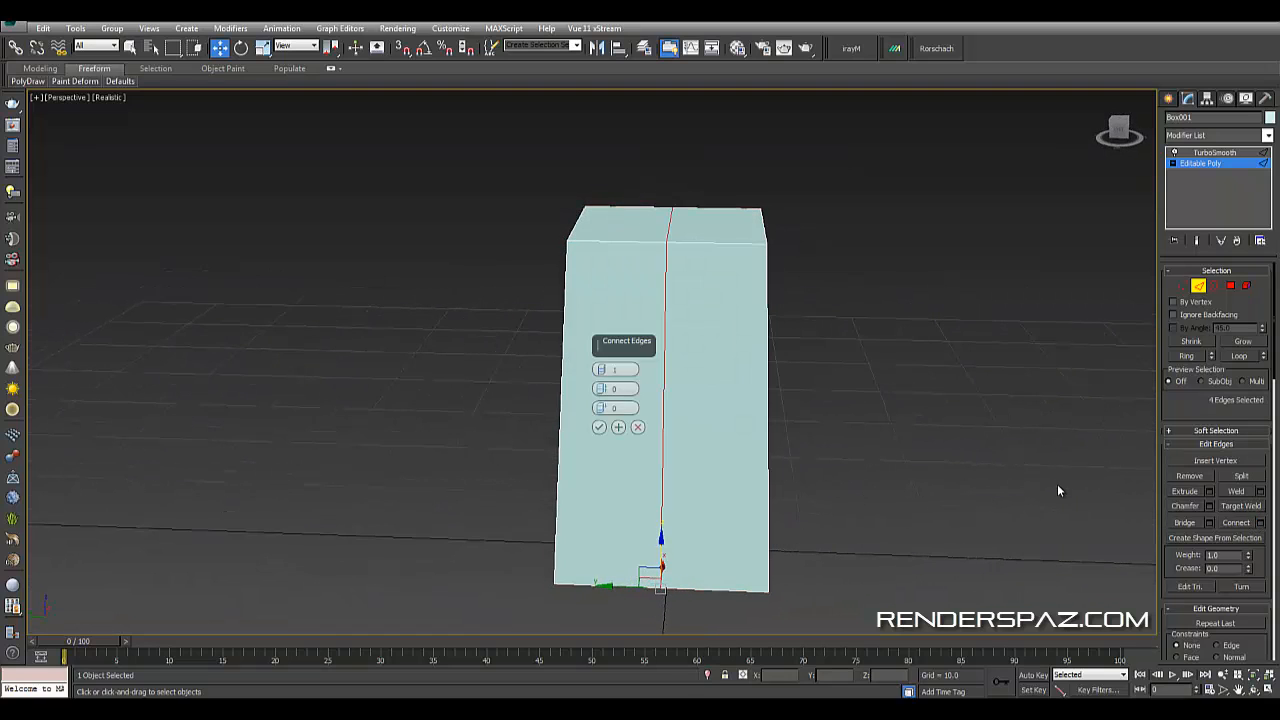
- Connect the selected edges with one segment, pinch 0 and slide 95
mouse_move(601, 388)
left_mouse_down()
mouse_move(598, 405)
mouse_move(585, 342)
mouse_move(590, 378)
left_mouse_up()
right_click(599, 388)
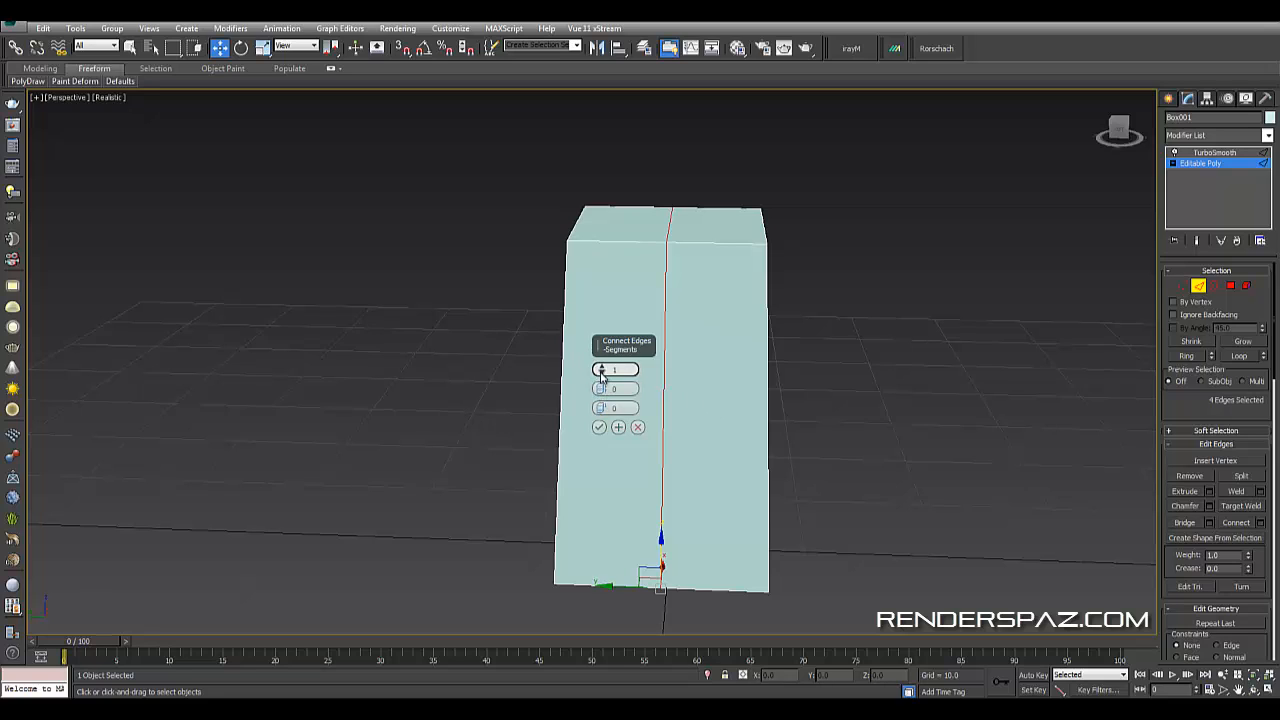
left_click_drag(600, 408, 589, 153)
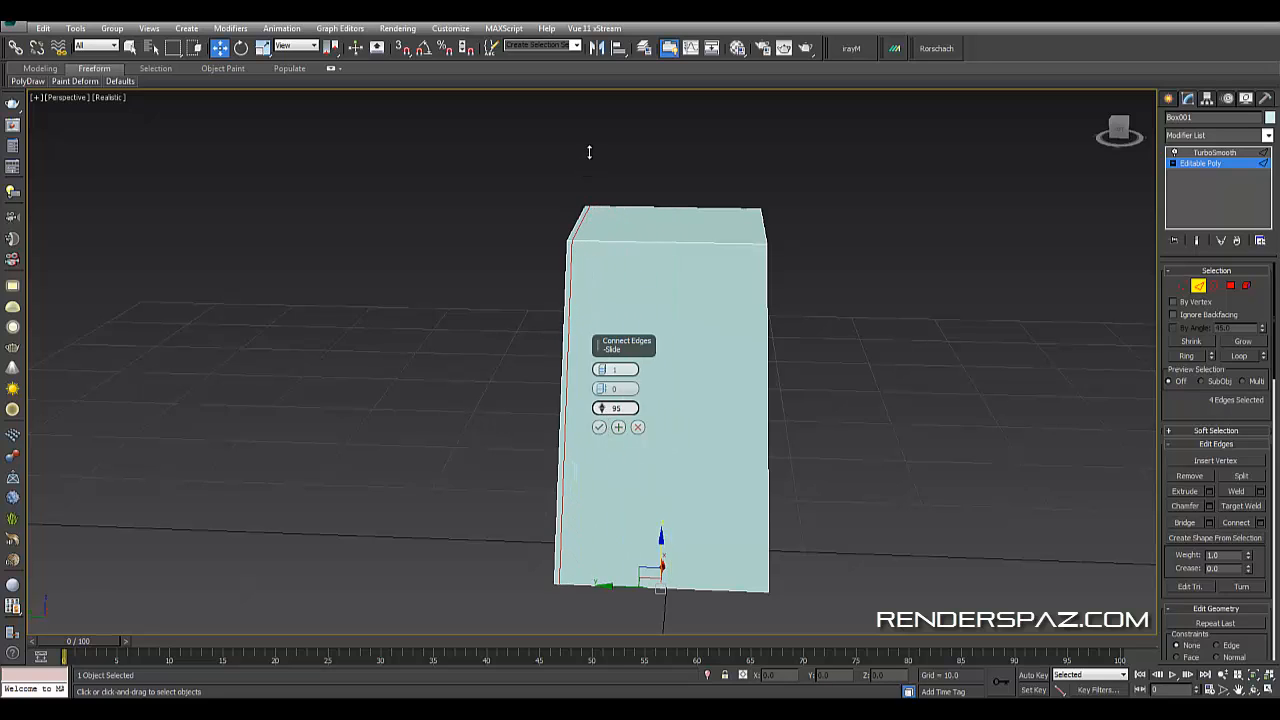
left_click(599, 427)
- Select the box's vertical edges with a window selection
middle_click_drag(600, 441, 697, 476, "alt")
left_click_drag(676, 142, 700, 597)
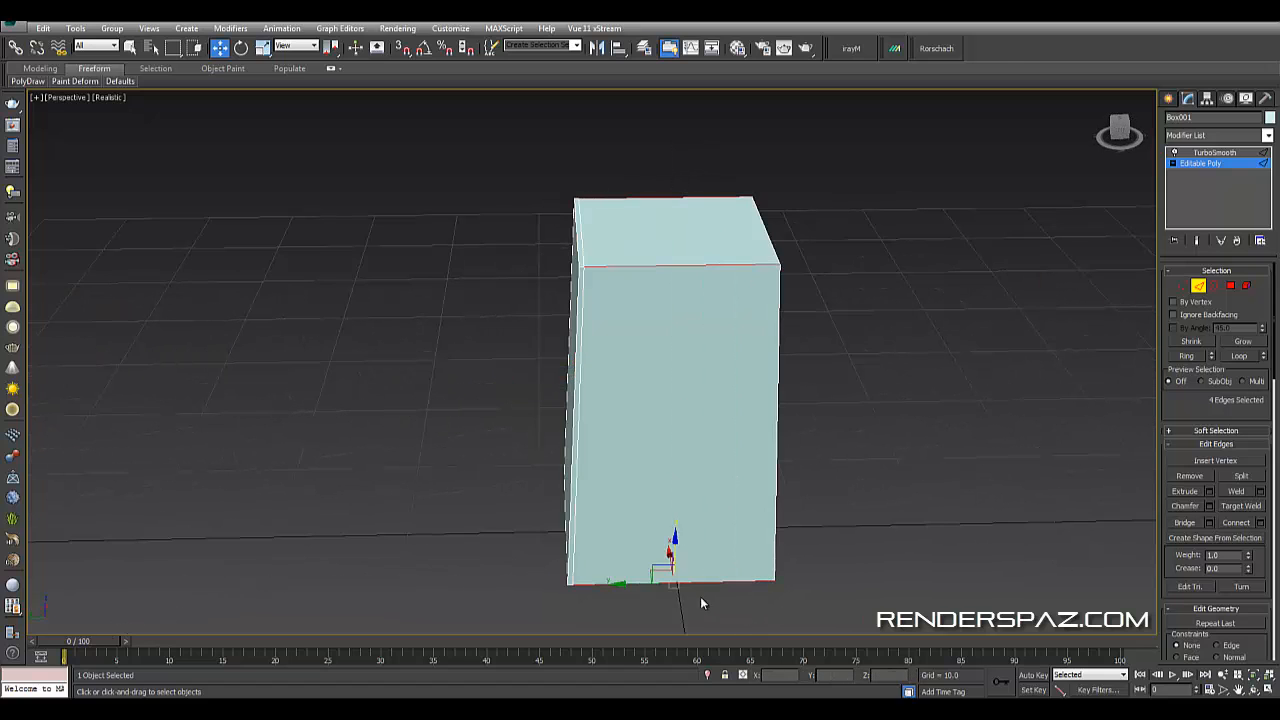
middle_click_drag(774, 554, 884, 492, "alt")
left_click_drag(692, 137, 709, 651)
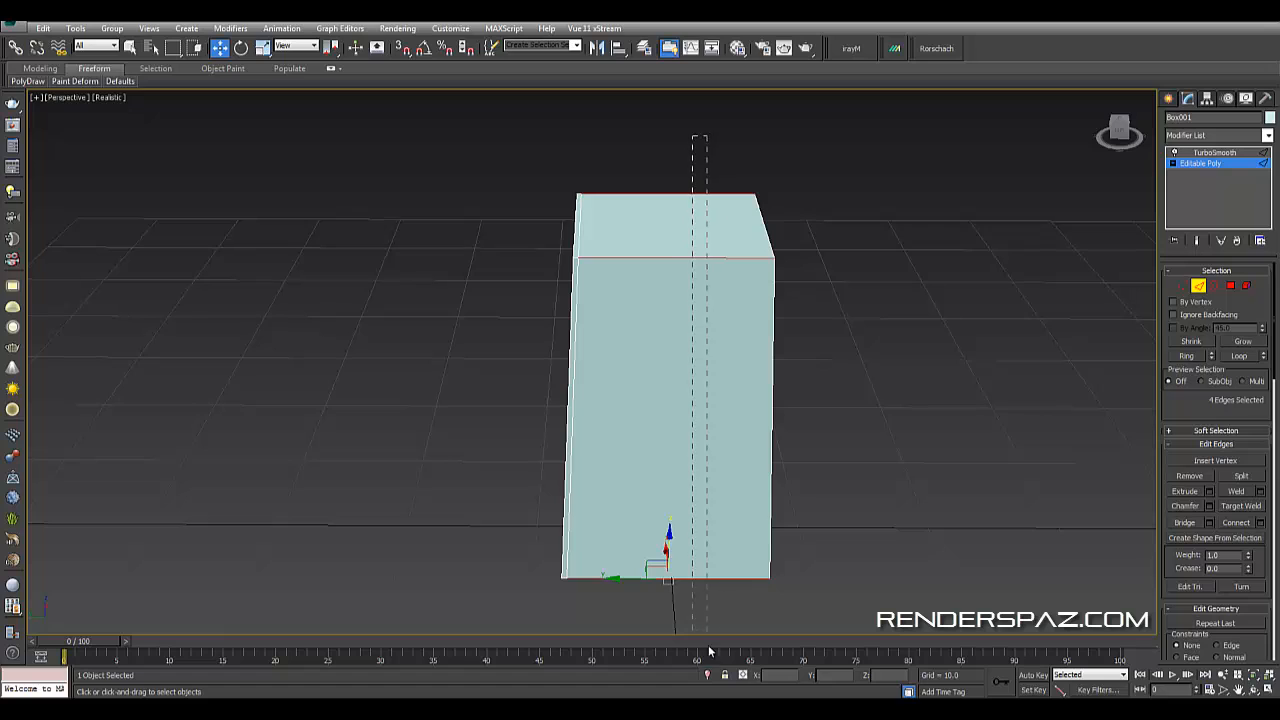
- Undo a default edge connection and connect the selected edges again with slide -95
left_click(1237, 523)
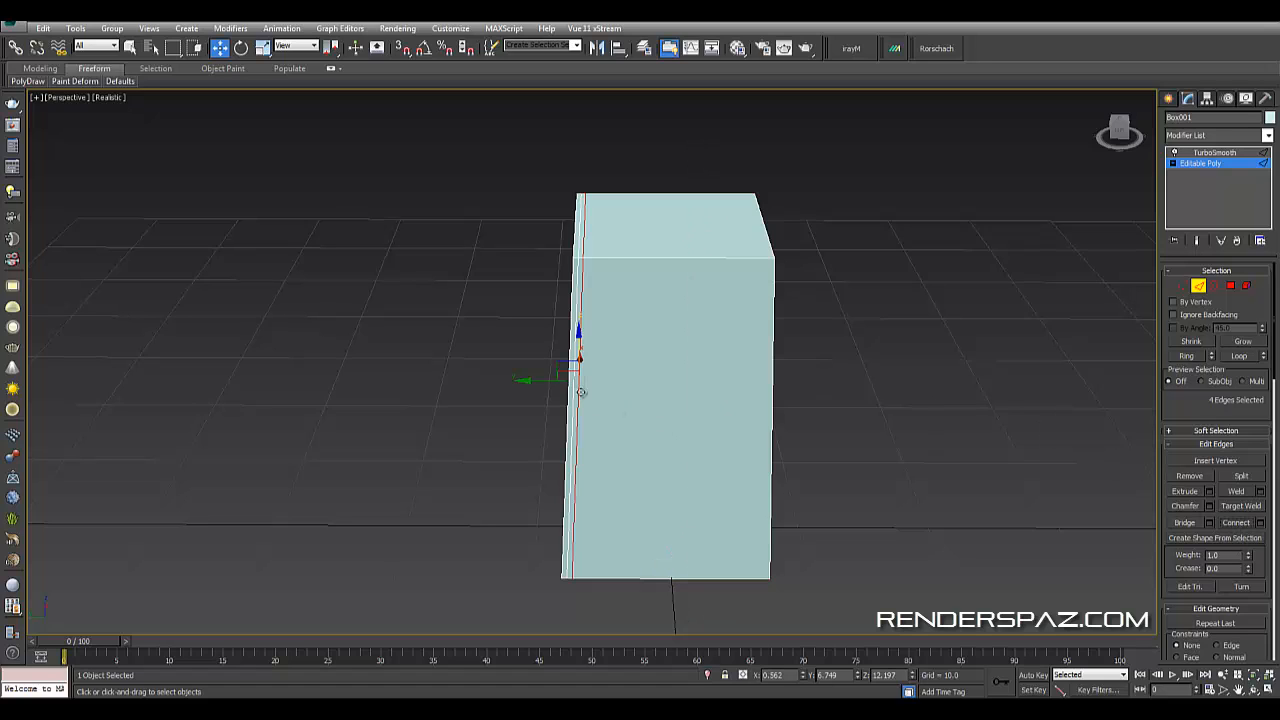
key("ctrl+z")
left_click(1261, 523)
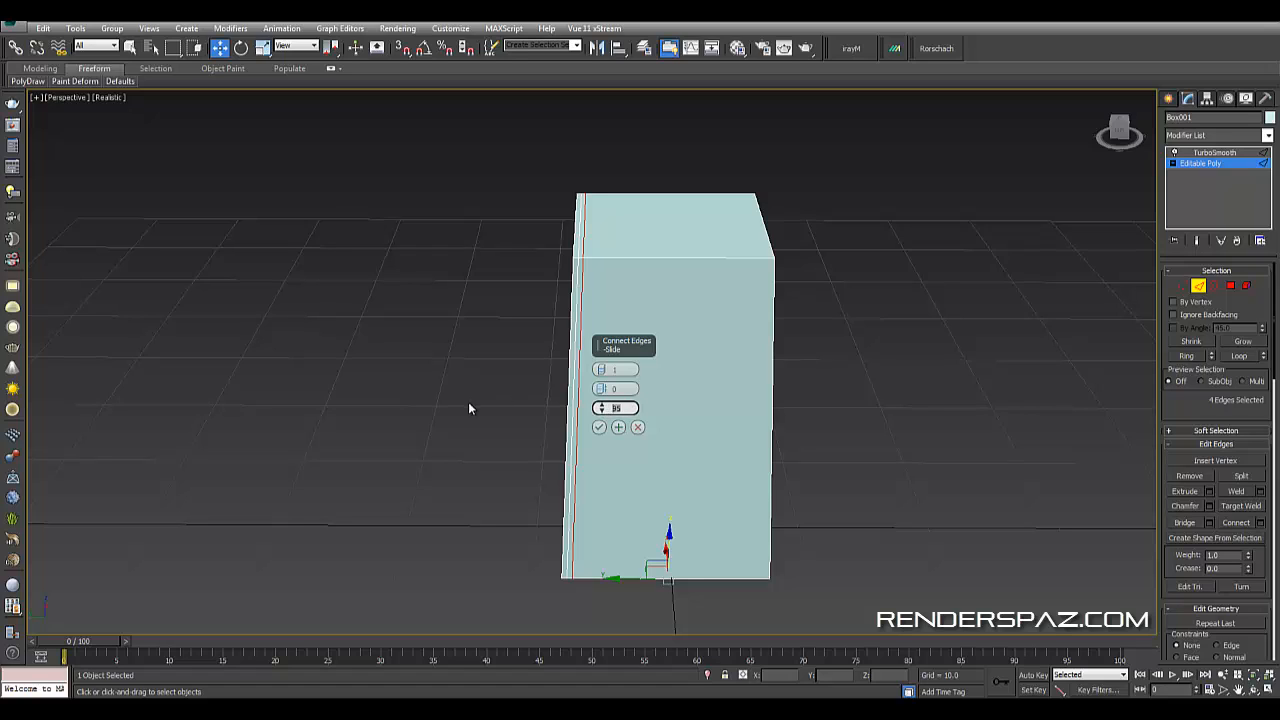
type("-95")
key("Return")
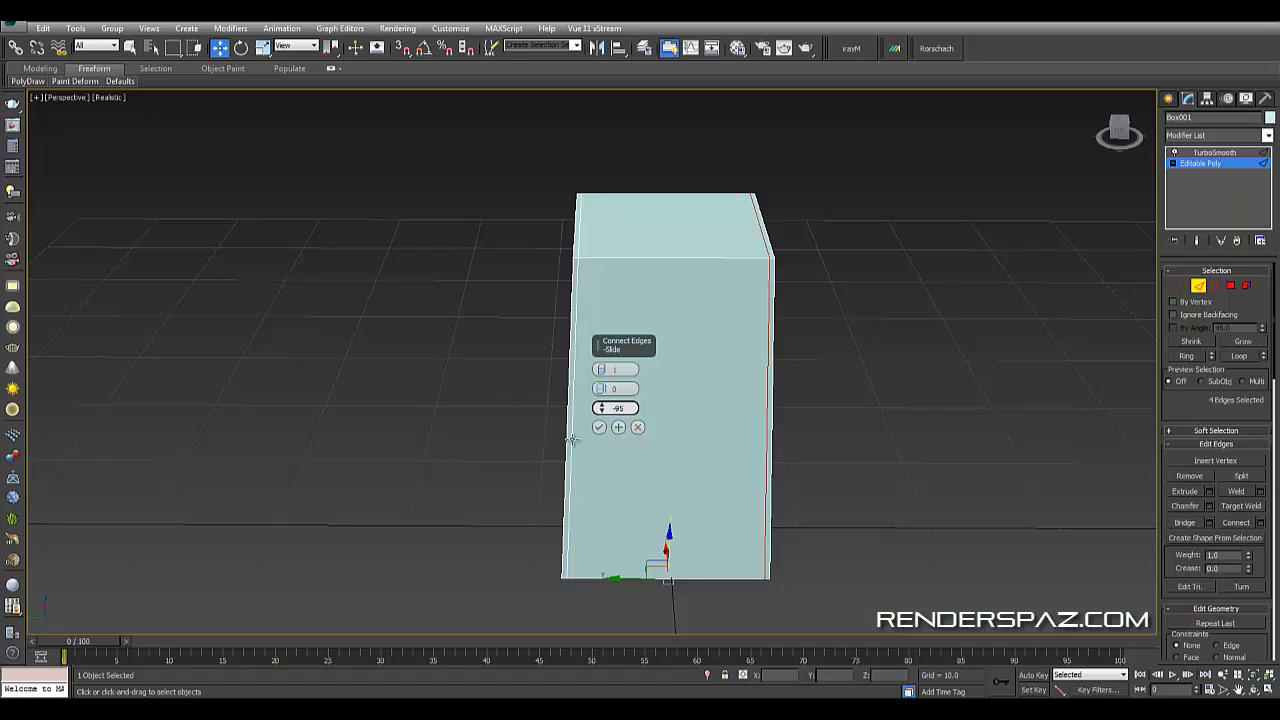
left_click(600, 428)
left_click(477, 357)
middle_click_drag(477, 357, 492, 367, "alt")
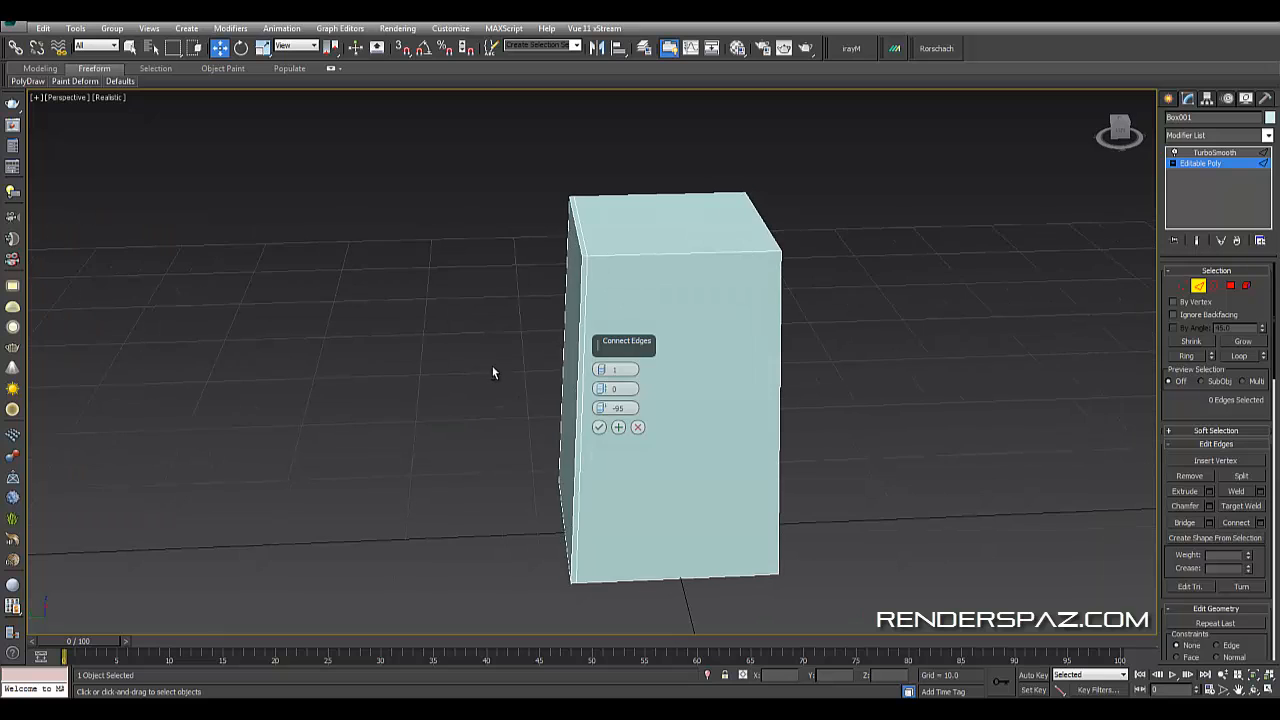
key("ctrl+z")
left_click(598, 430)
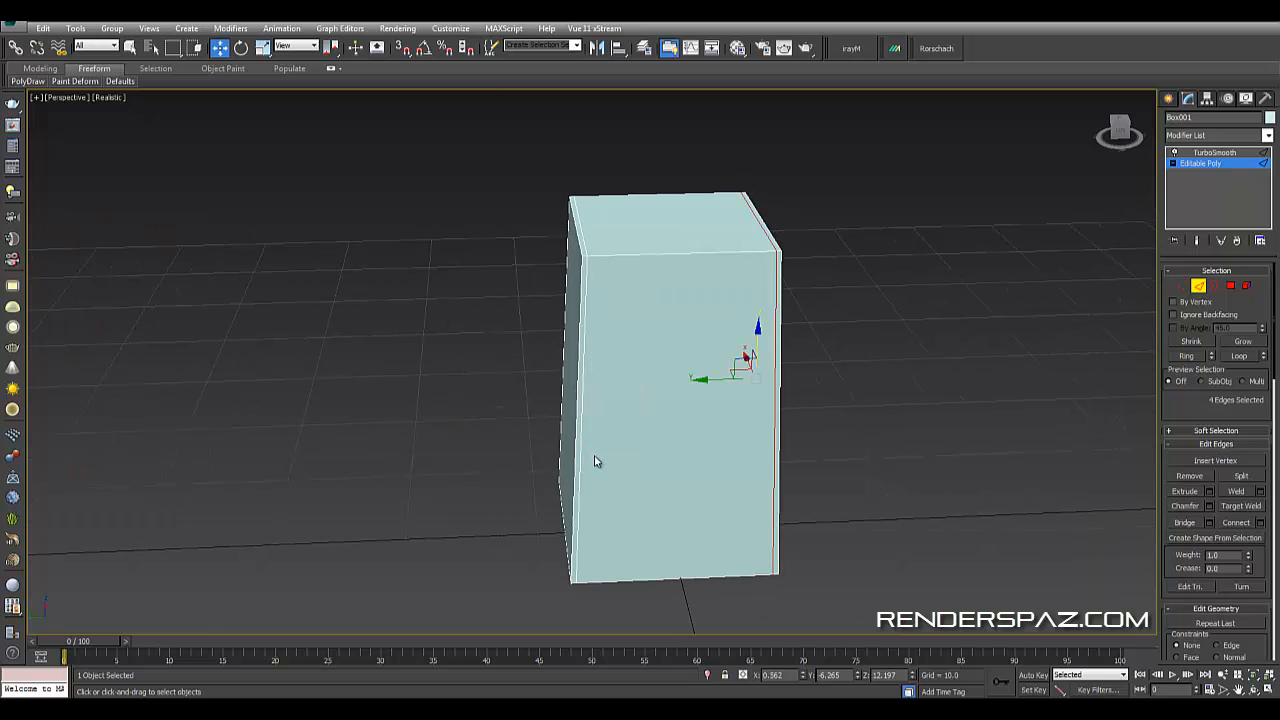
- Select the vertical edges and connect them with one segment at slide -98 near the base
left_click(929, 421)
middle_click_drag(843, 357, 691, 345, "alt")
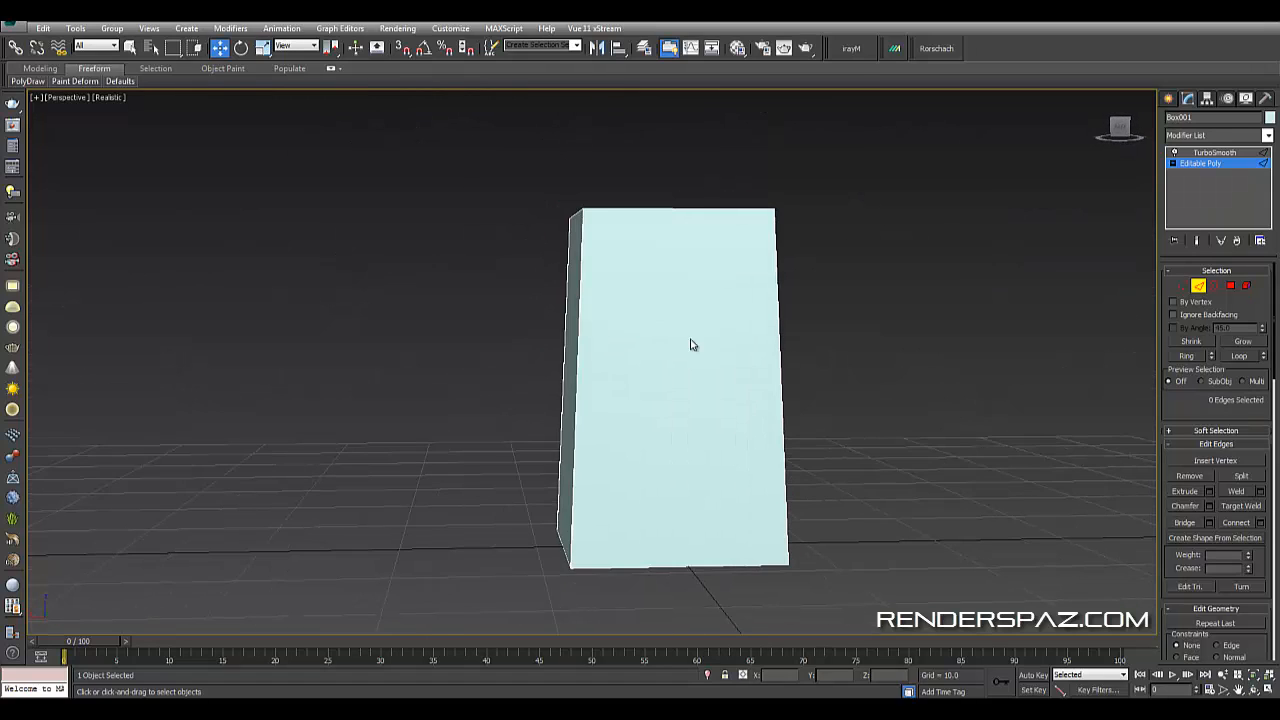
left_click_drag(936, 416, 938, 417)
middle_click_drag(938, 417, 920, 485, "alt")
left_click(1238, 522)
scroll(804, 430, "up", 3)
key("ctrl+z")
left_click(1260, 523)
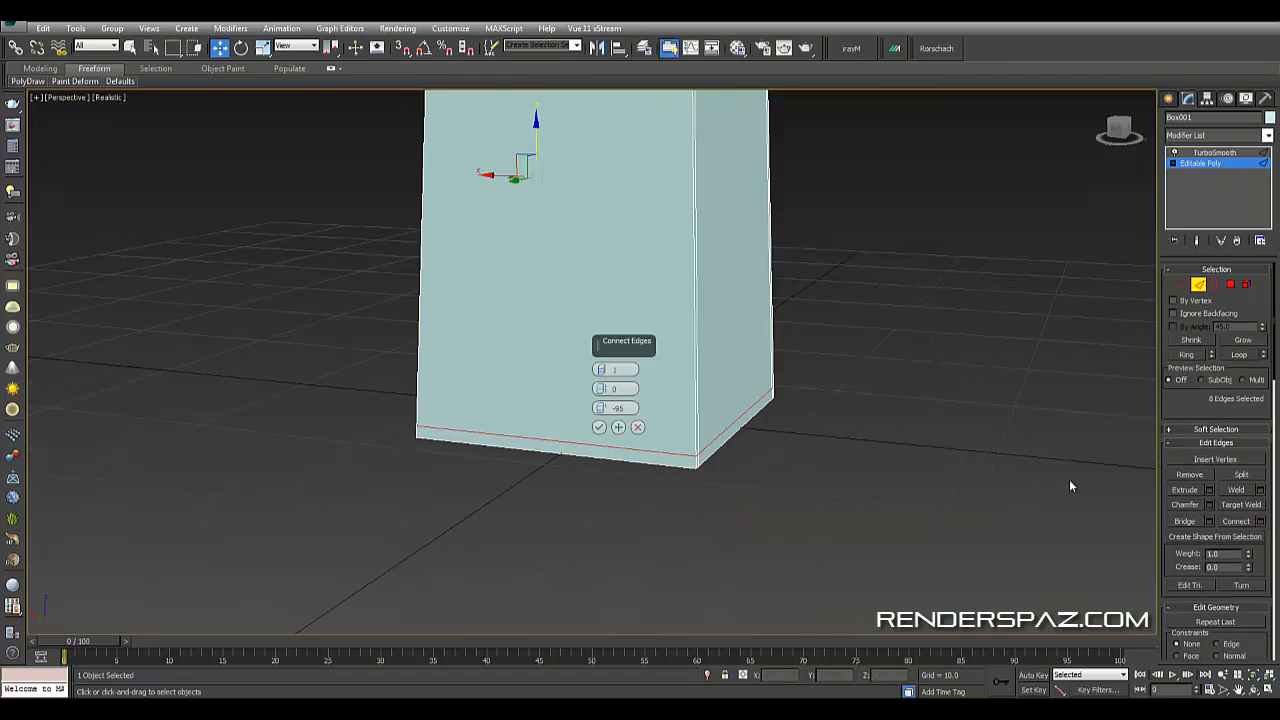
middle_click_drag(600, 378, 646, 386)
mouse_move(603, 407)
left_mouse_down()
mouse_move(597, 428)
mouse_move(601, 406)
left_mouse_up()
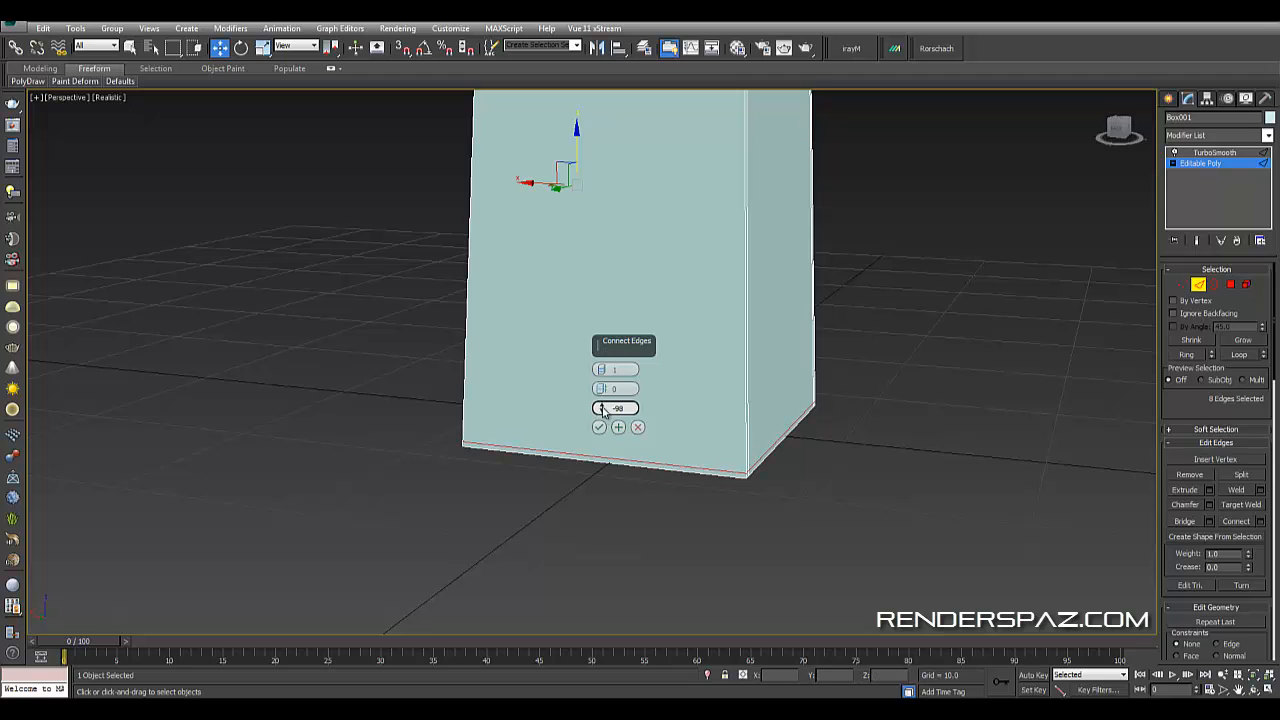
left_click(599, 428)
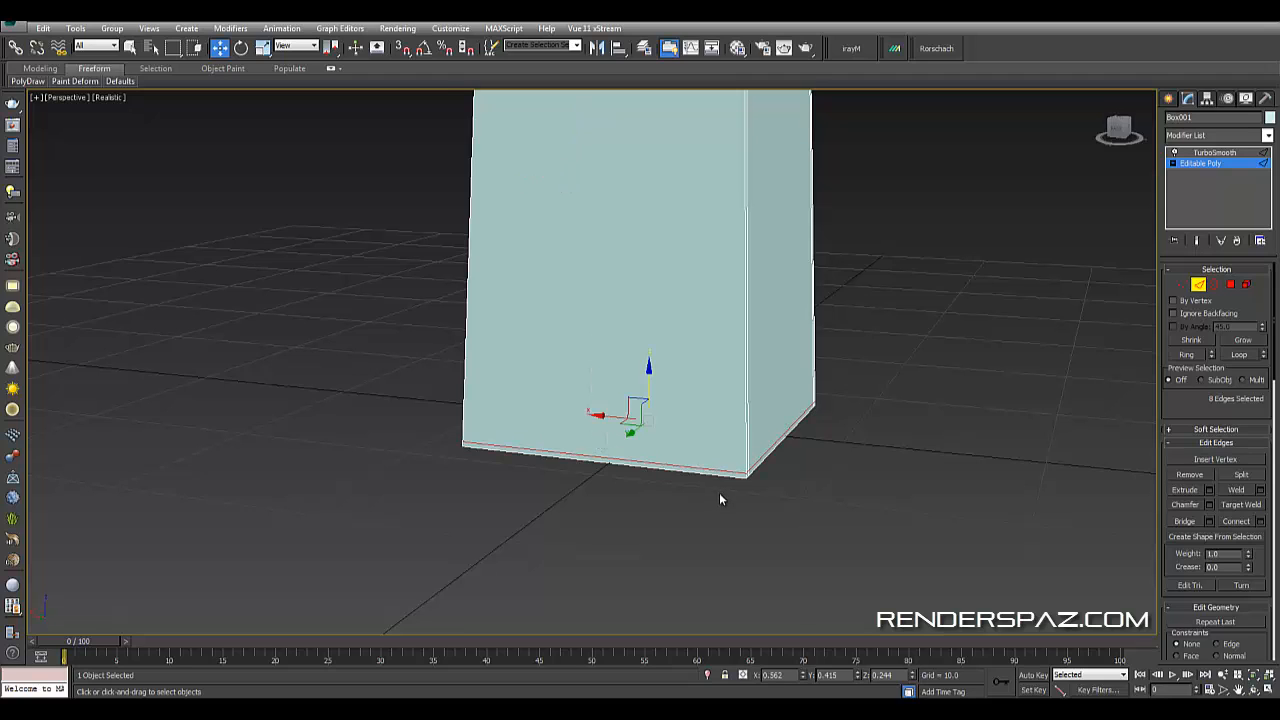
middle_click_drag(720, 494, 722, 540, "alt")
left_click(494, 332)
left_click(318, 263)
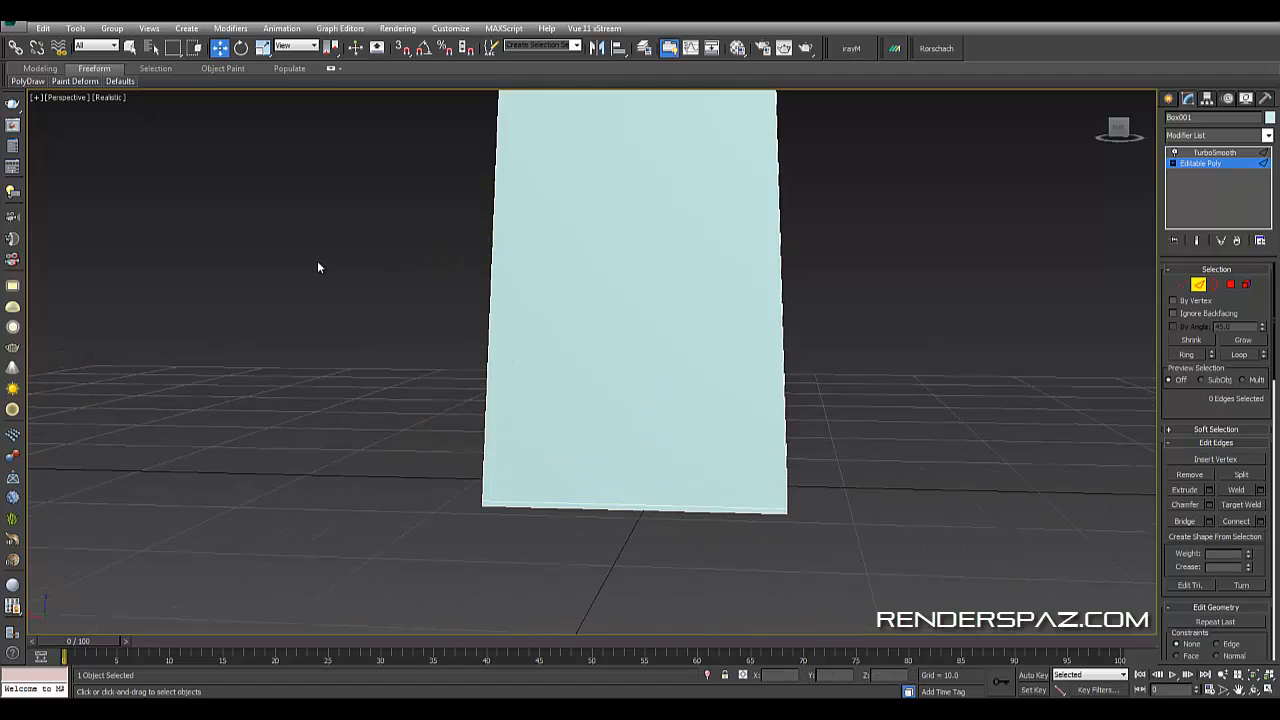
key("ctrl+z")
- Select the vertical edges again and connect them with one segment at slide -98 near the top of the box
left_click_drag(316, 255, 949, 296)
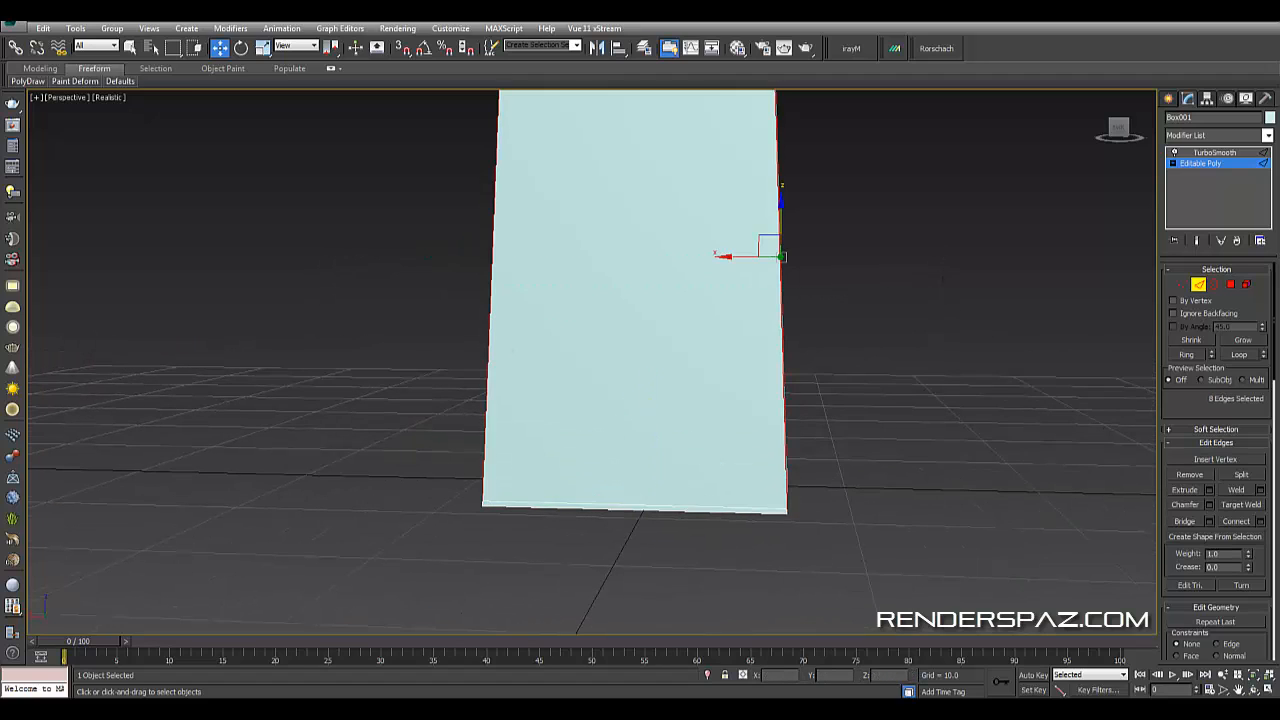
left_click(1261, 522)
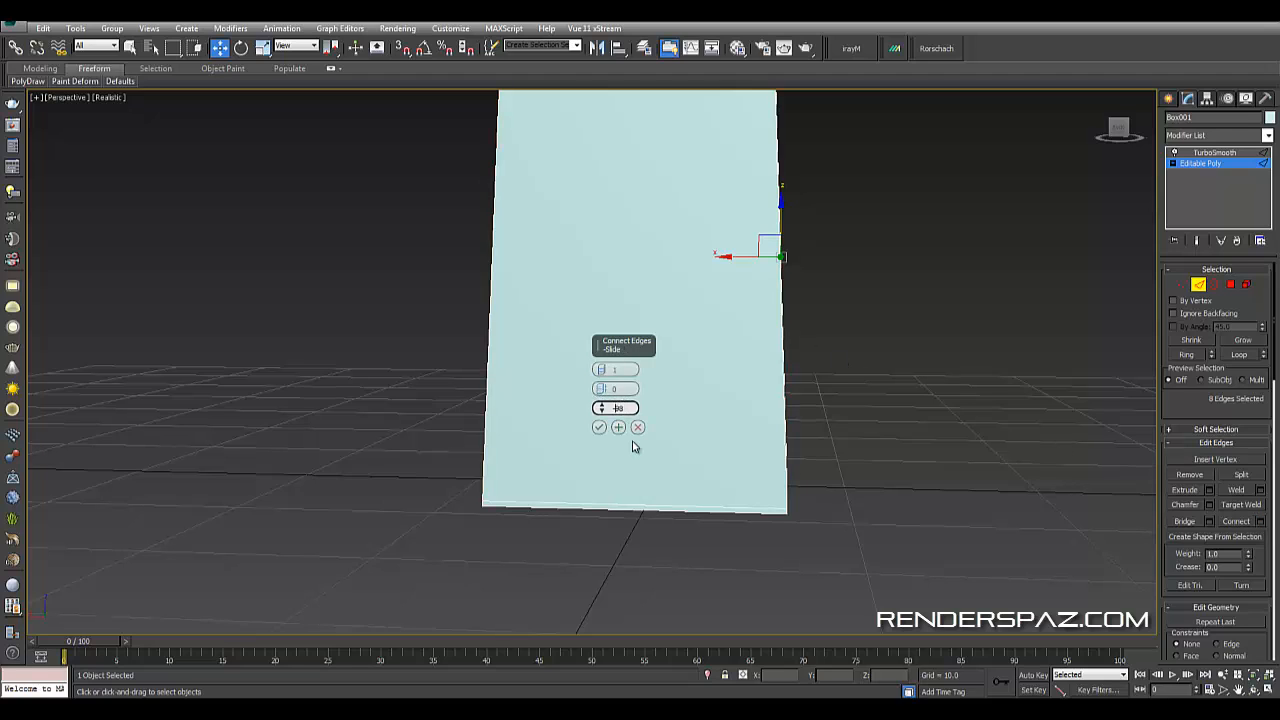
type("98")
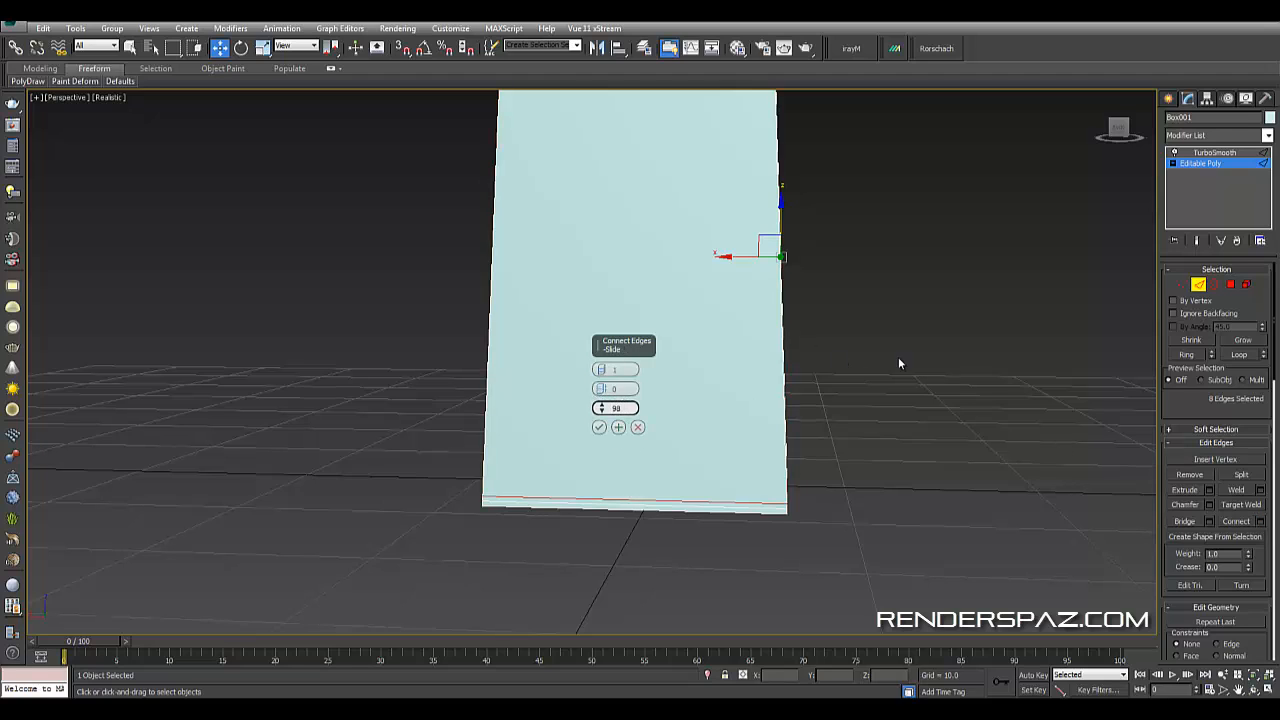
middle_click_drag(898, 358, 890, 530)
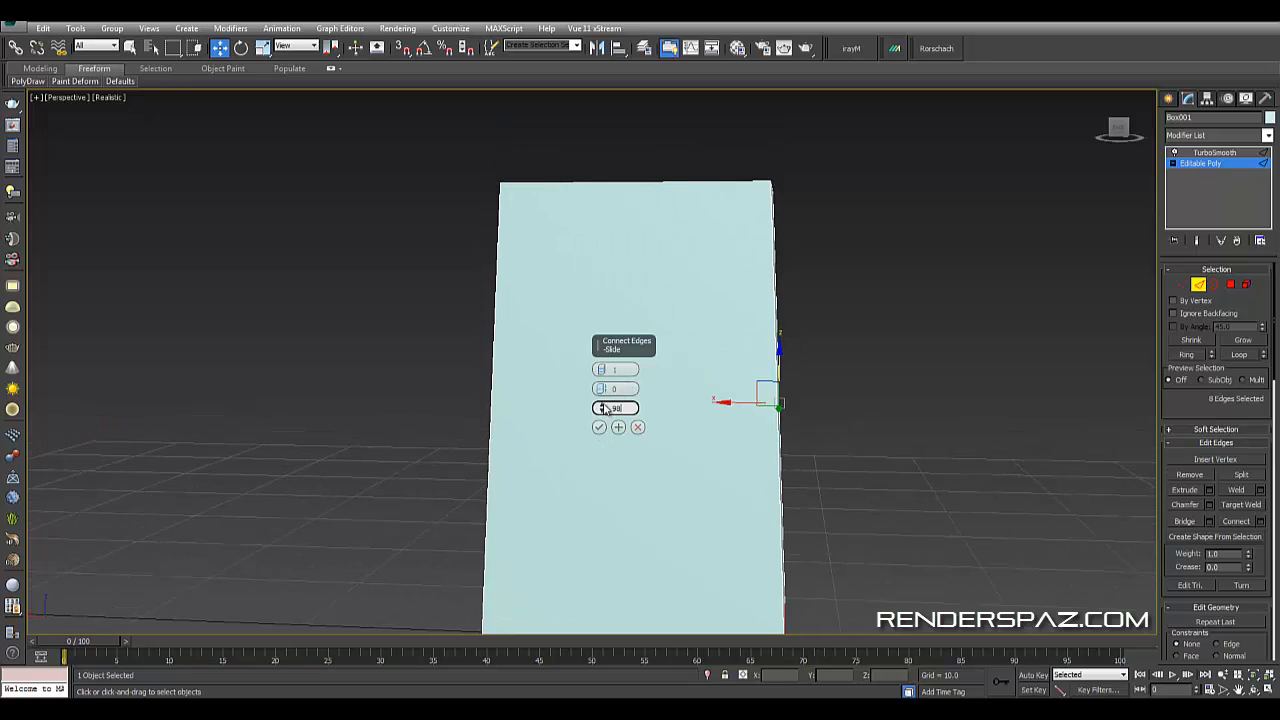
left_click_drag(603, 408, 603, 424)
middle_click_drag(870, 472, 860, 366)
left_click_drag(601, 408, 650, 142)
middle_click_drag(895, 250, 806, 335)
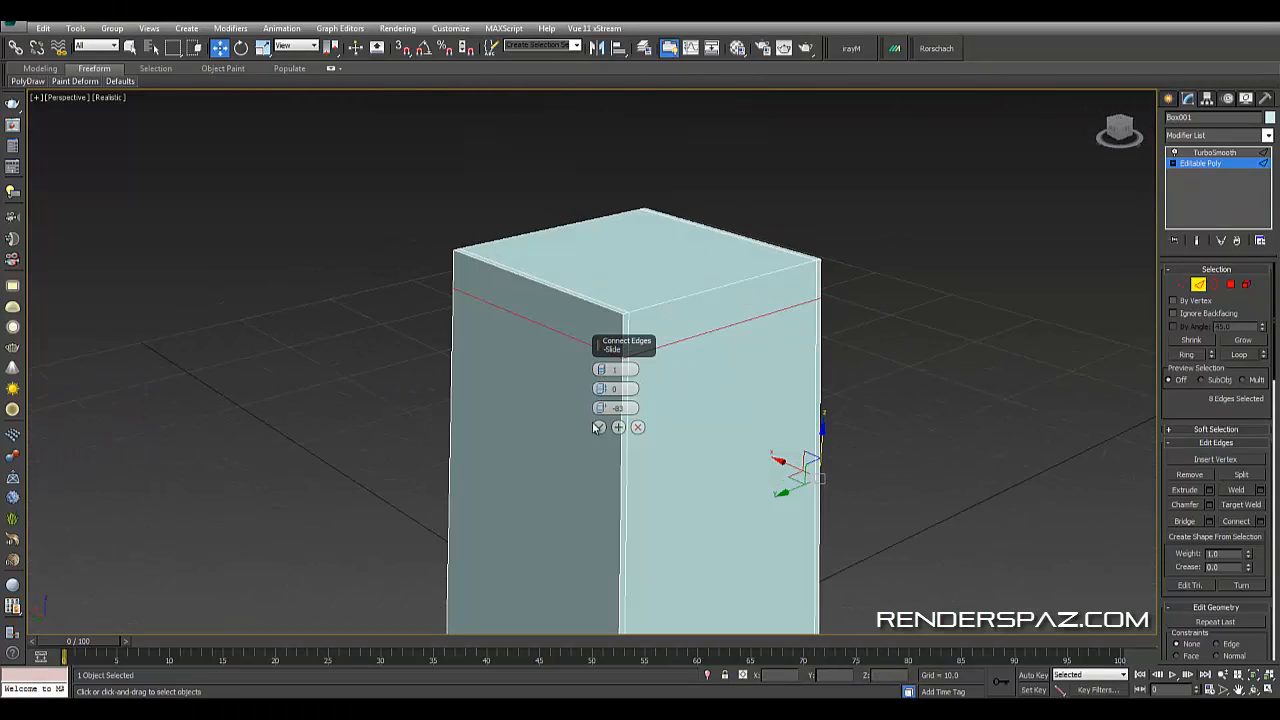
left_click_drag(599, 408, 601, 439)
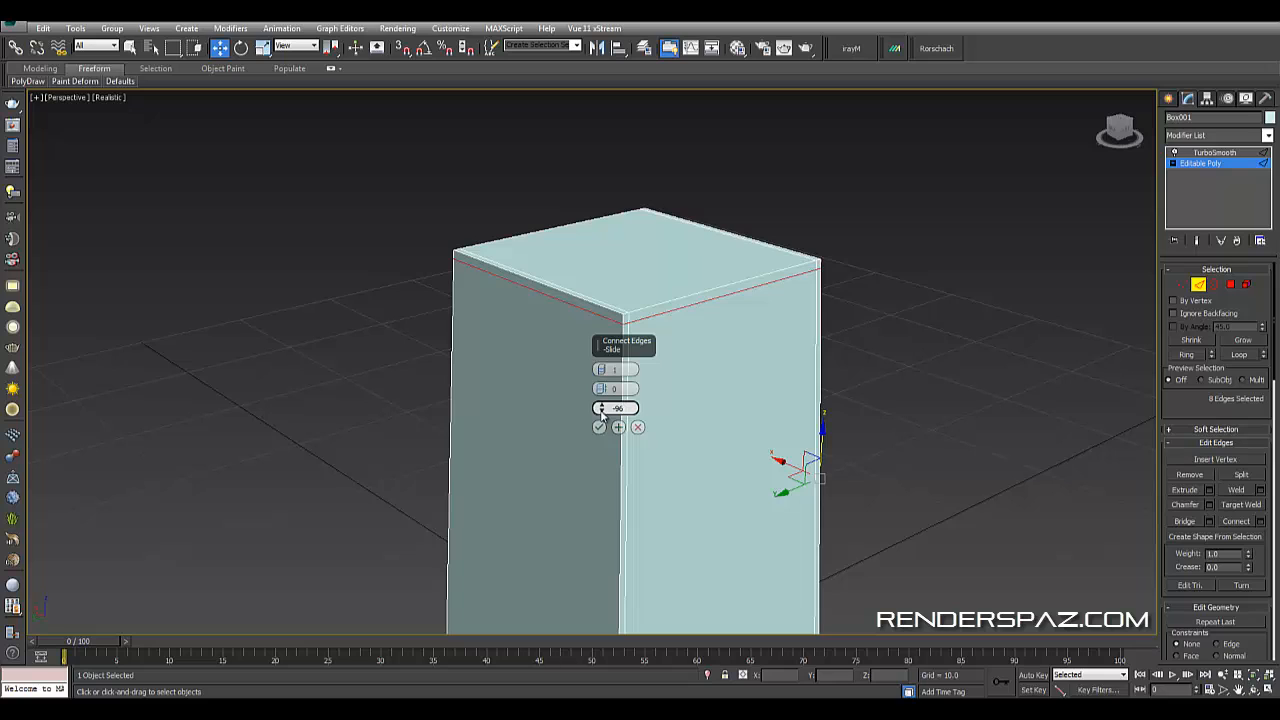
left_click_drag(601, 412, 603, 419)
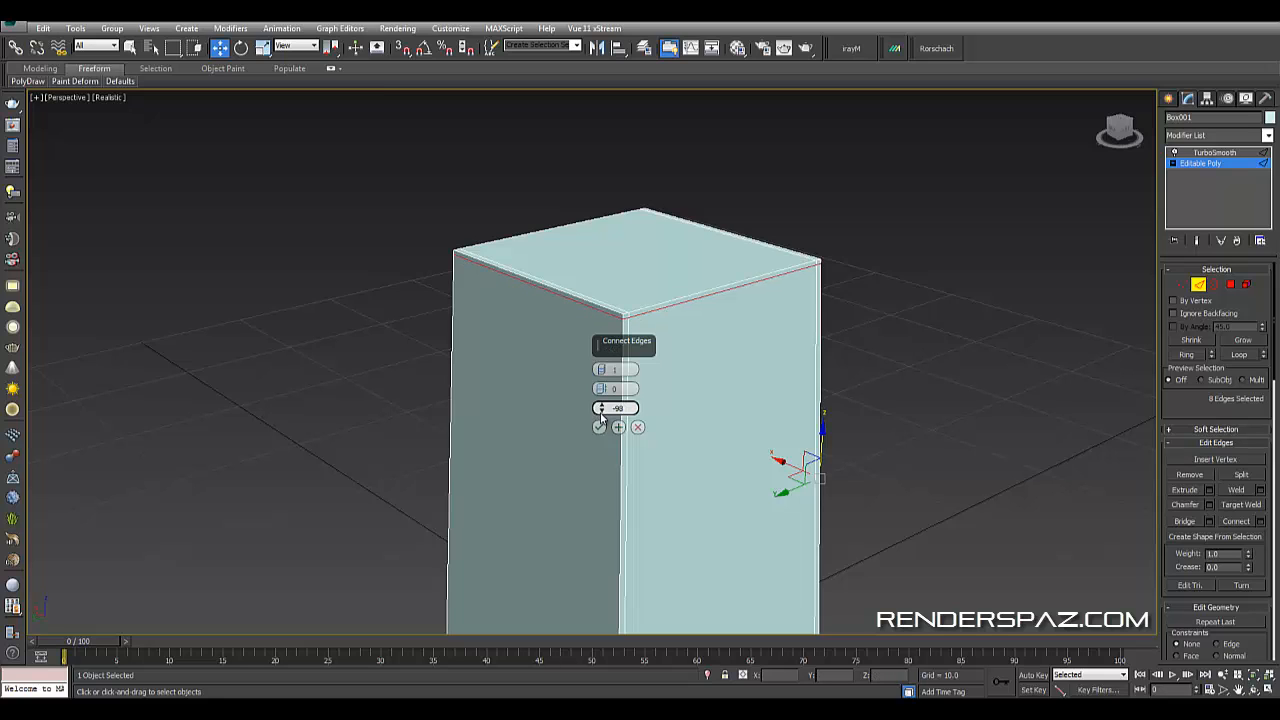
left_click(599, 427)
left_click(460, 327)
- Orbit and zoom around the box to inspect the new supporting edge loops
scroll(645, 322, "down", 10)
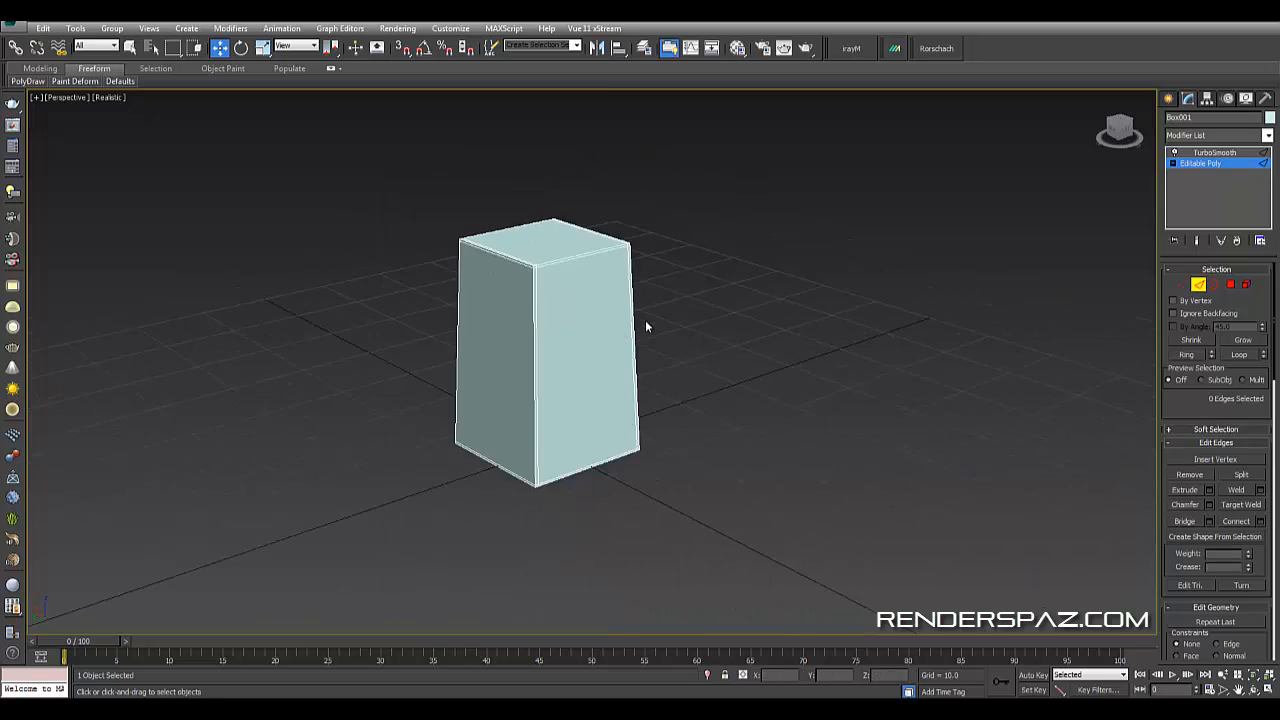
middle_click_drag(509, 541, 616, 425, "alt")
scroll(640, 390, "up", 5)
middle_click_drag(736, 413, 757, 428, "alt")
scroll(735, 417, "up", 3)
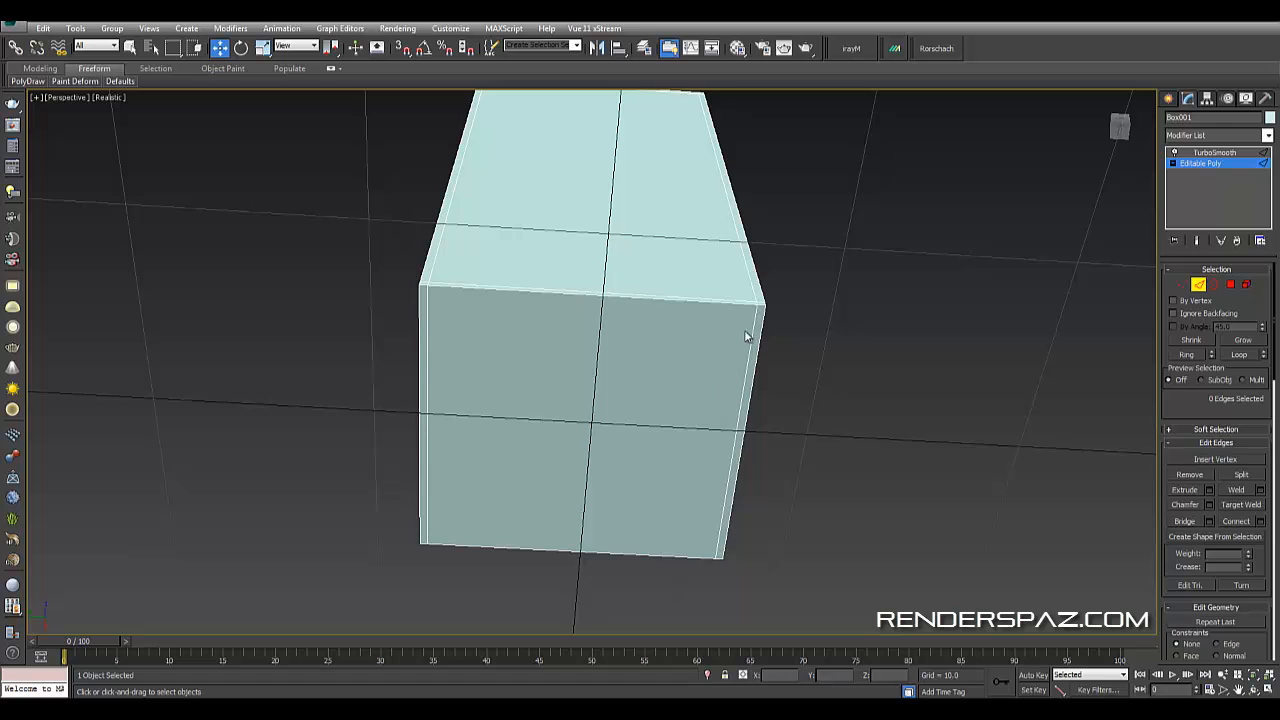
middle_click_drag(745, 337, 745, 383, "alt")
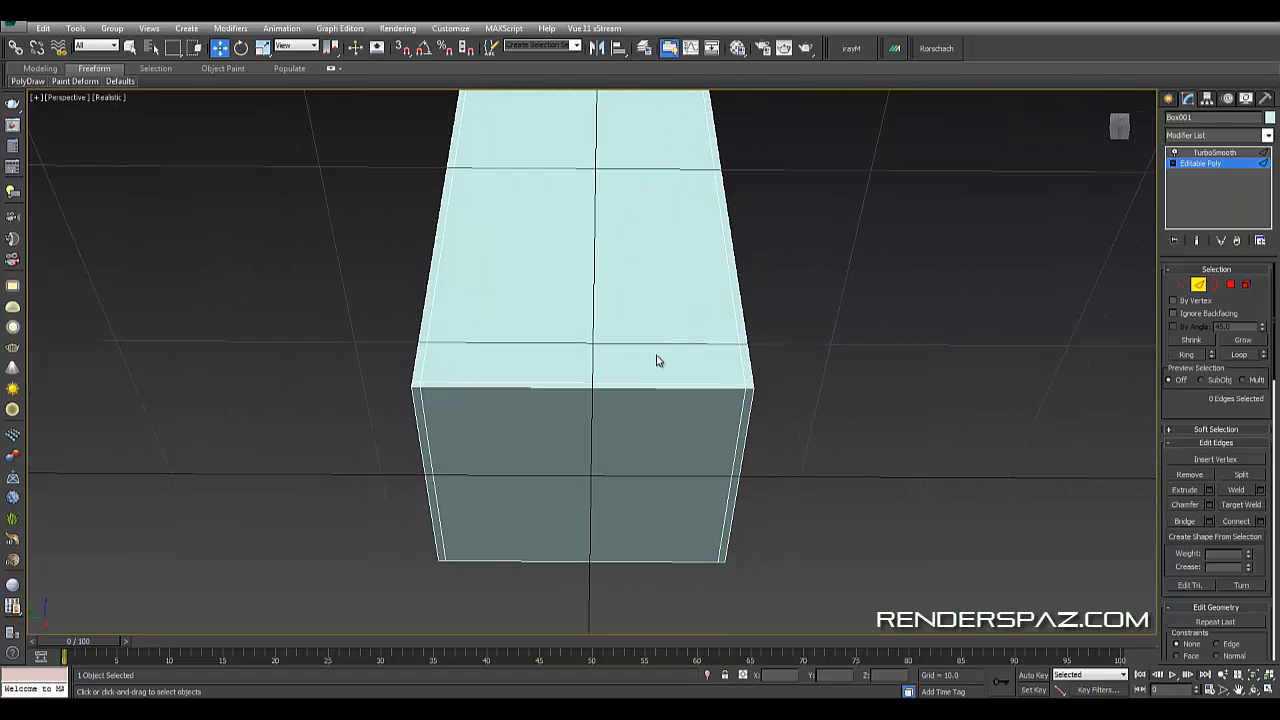
mouse_move(668, 403)
middle_mouse_down("alt")
mouse_move(646, 377)
mouse_move(689, 406)
mouse_move(674, 411)
middle_mouse_up("alt")
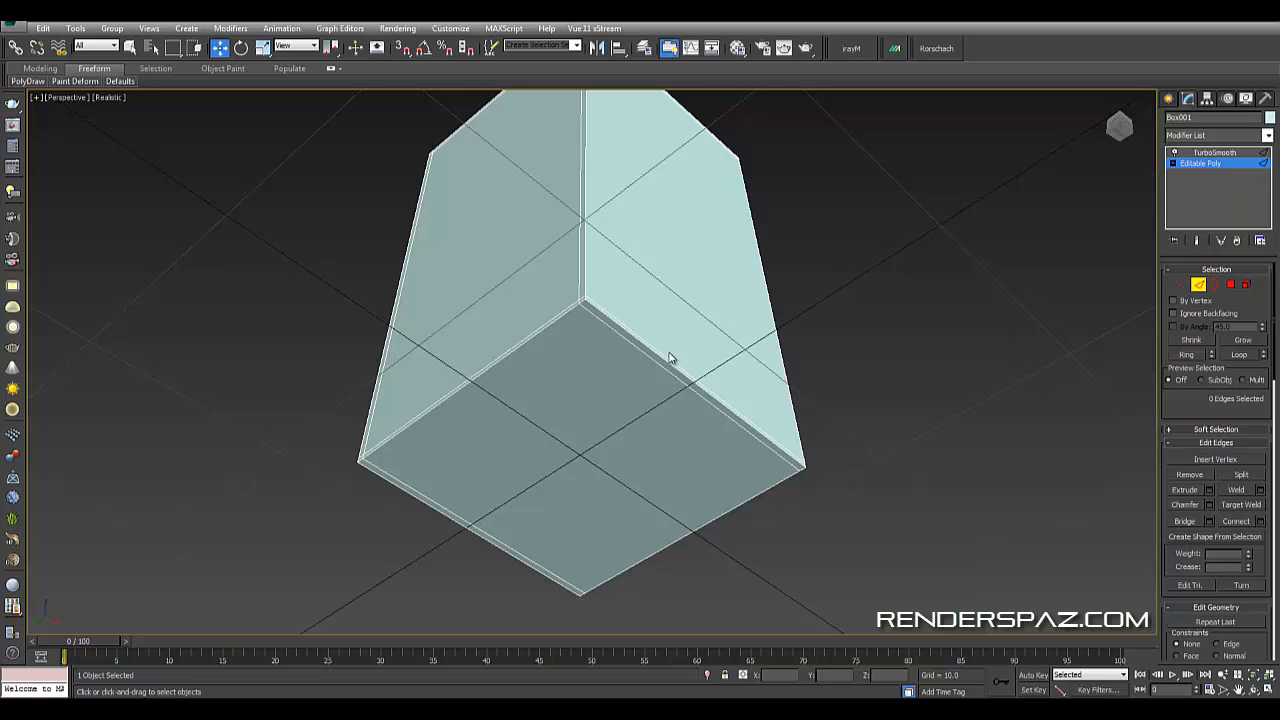
middle_click_drag(670, 358, 591, 434, "alt")
scroll(597, 434, "down", 5)
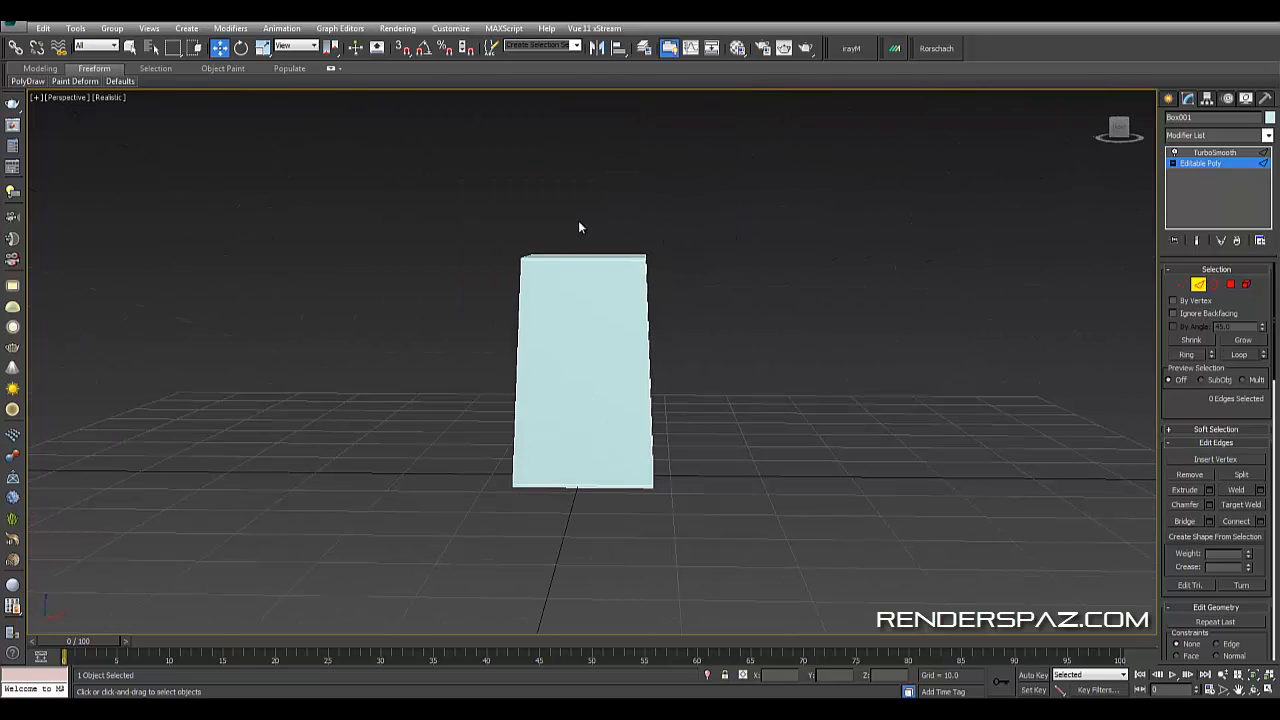
- Select the box's horizontal edges and connect them with one segment at slide -96
left_click_drag(578, 228, 592, 576)
middle_click_drag(1046, 477, 880, 411, "alt")
scroll(880, 411, "up", 4)
scroll(930, 420, "up", 2)
middle_click_drag(986, 429, 1130, 368)
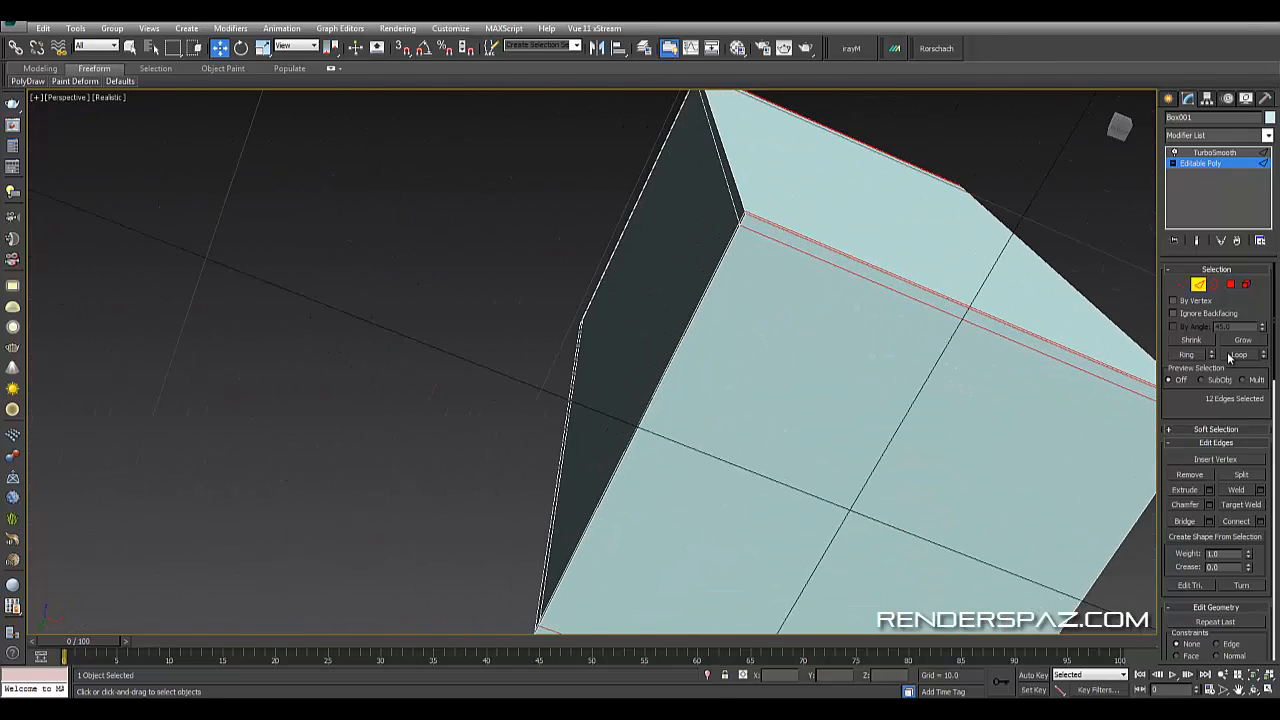
left_click(1260, 523)
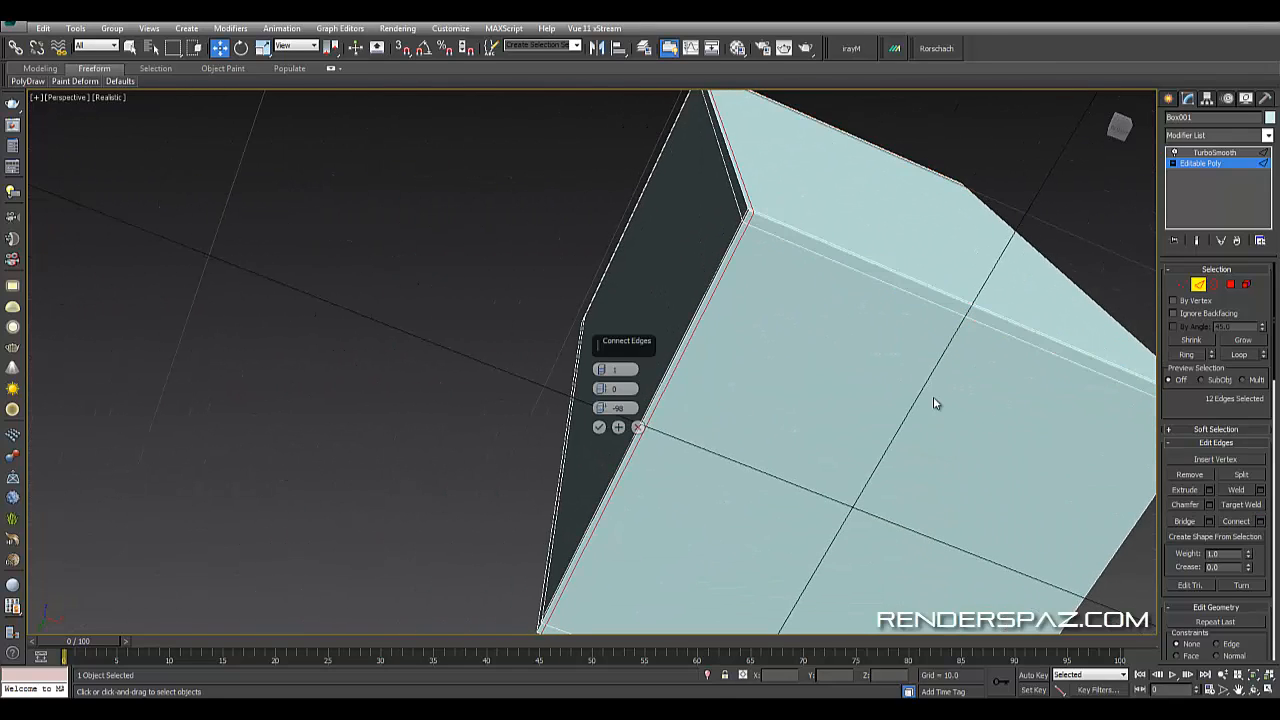
left_click_drag(603, 409, 604, 402)
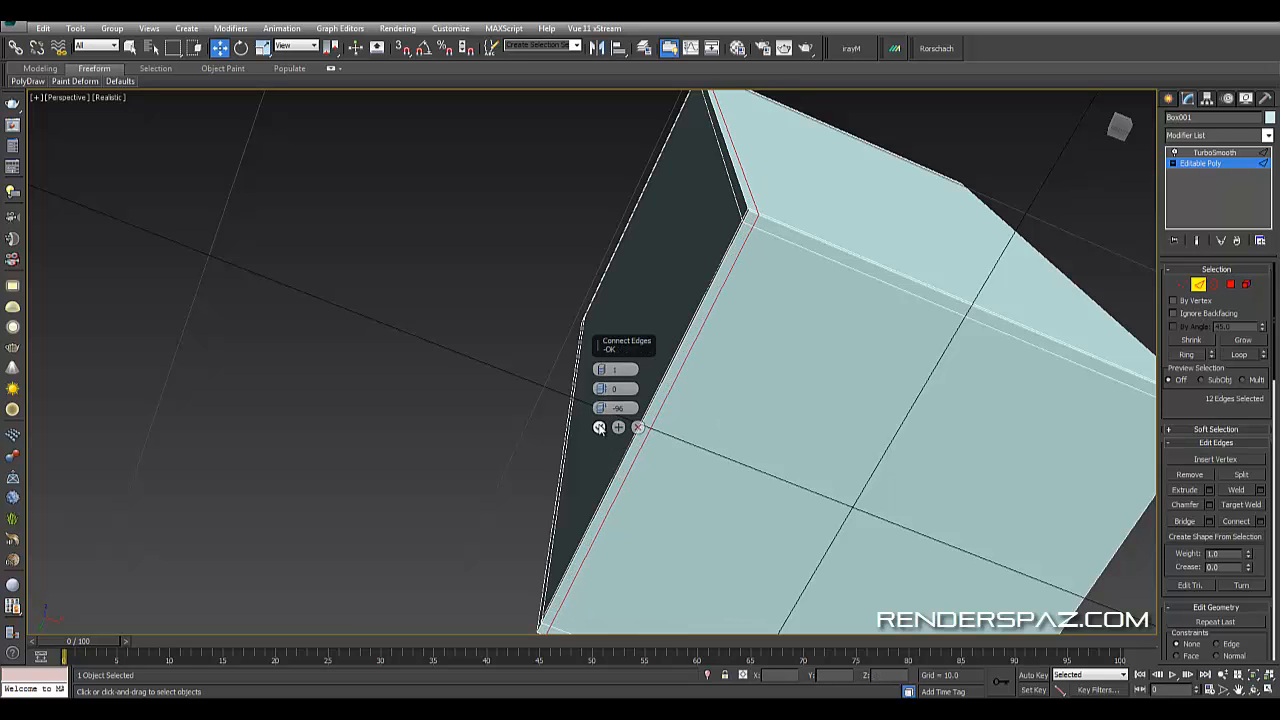
left_click(599, 427)
- Select an edge ring around the top and connect it with one segment at slide -96
middle_click_drag(788, 477, 704, 468)
scroll(722, 462, "down", 4)
left_click_drag(700, 153, 723, 260)
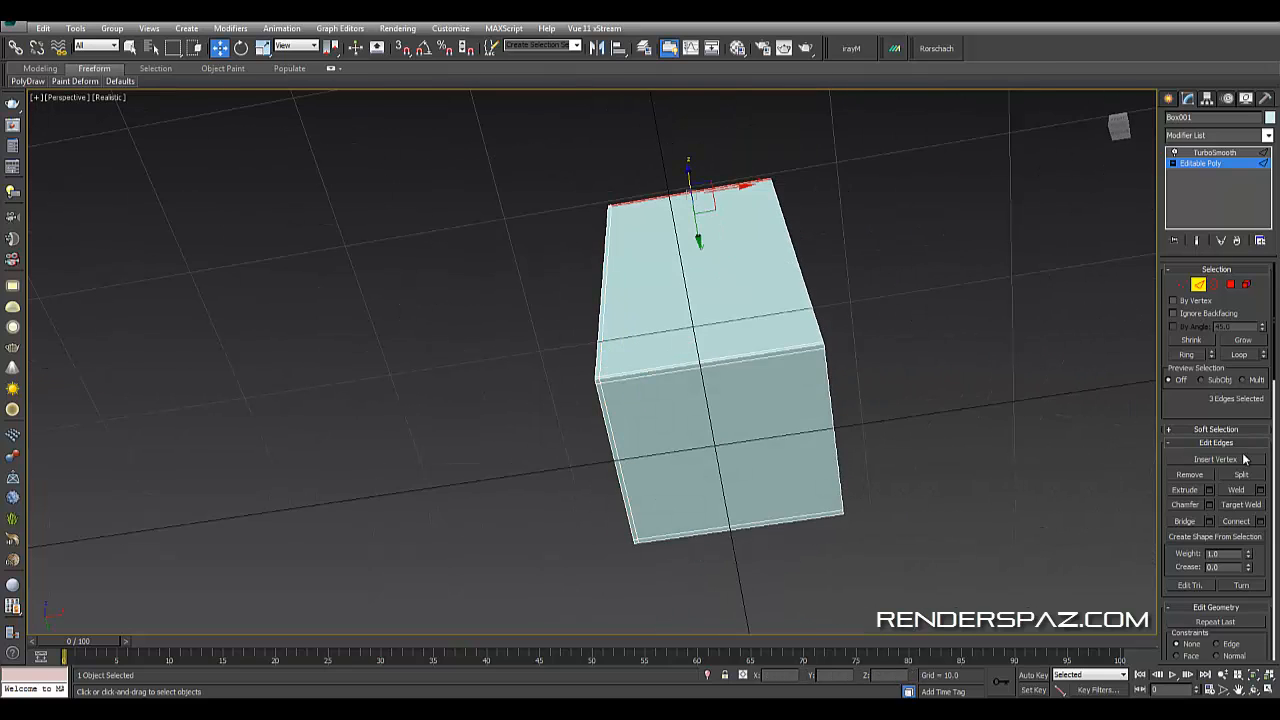
left_click(1187, 356)
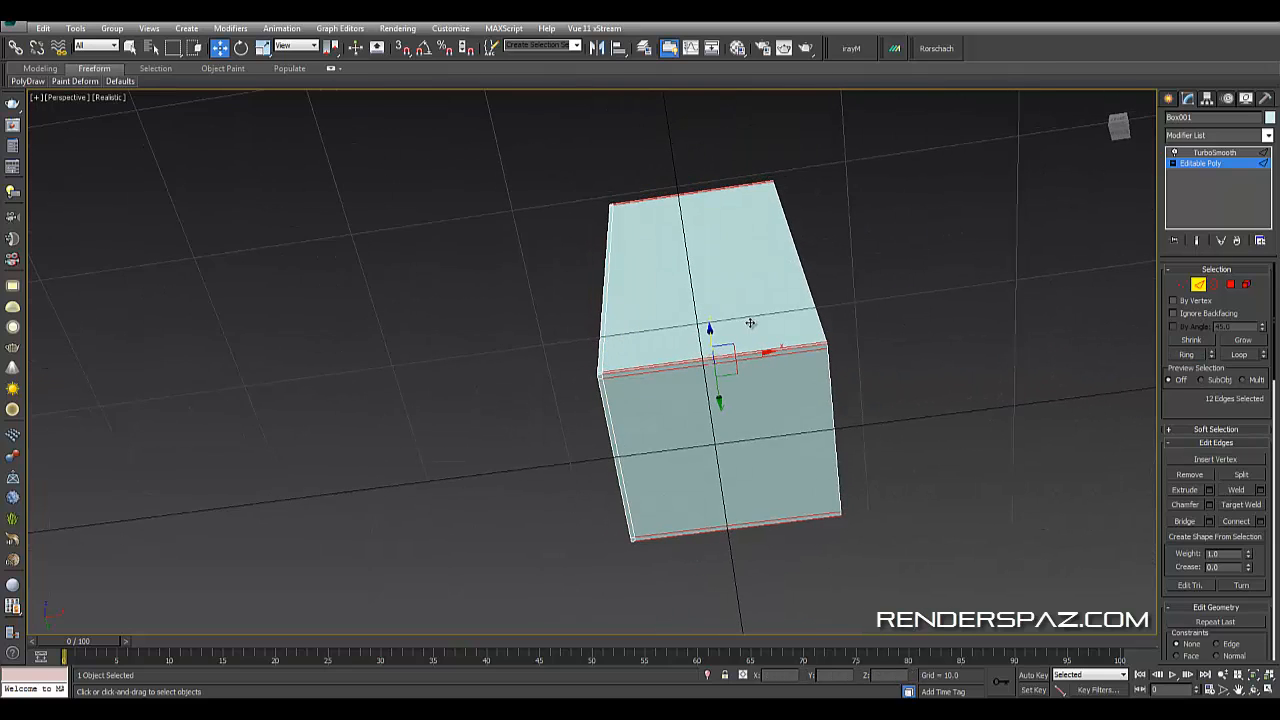
left_click(1260, 522)
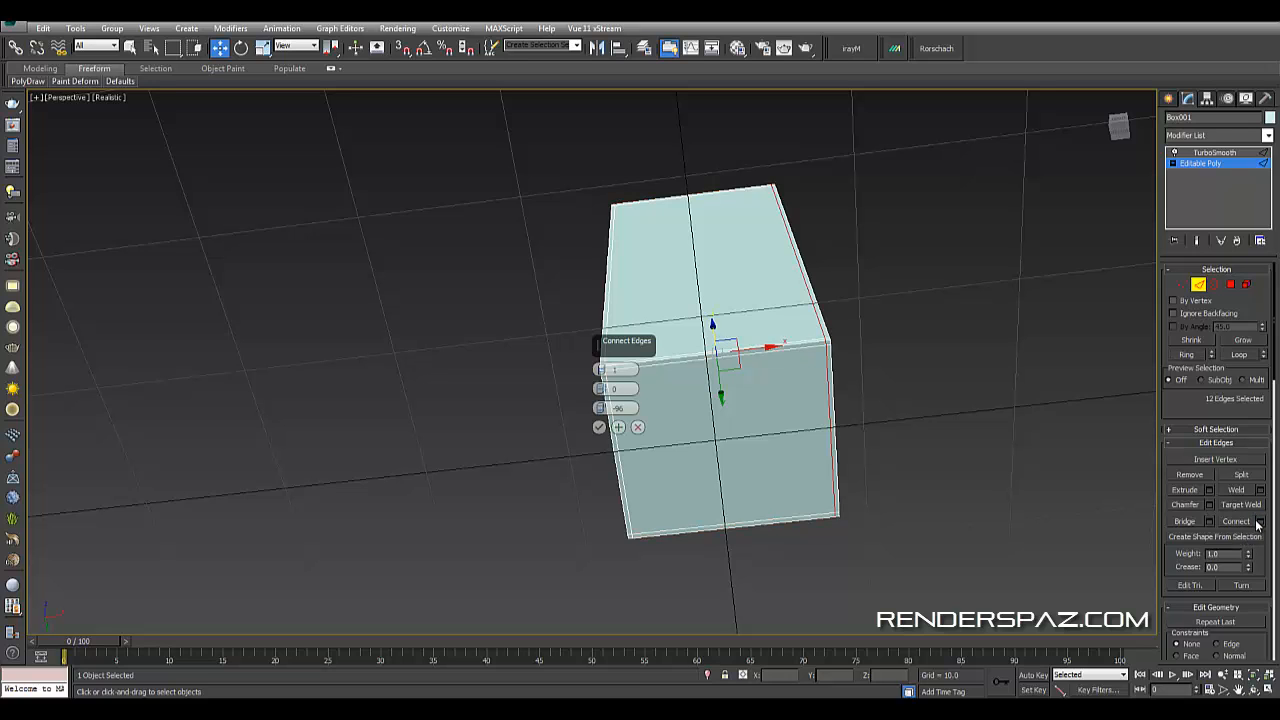
left_click(600, 428)
left_click(488, 342)
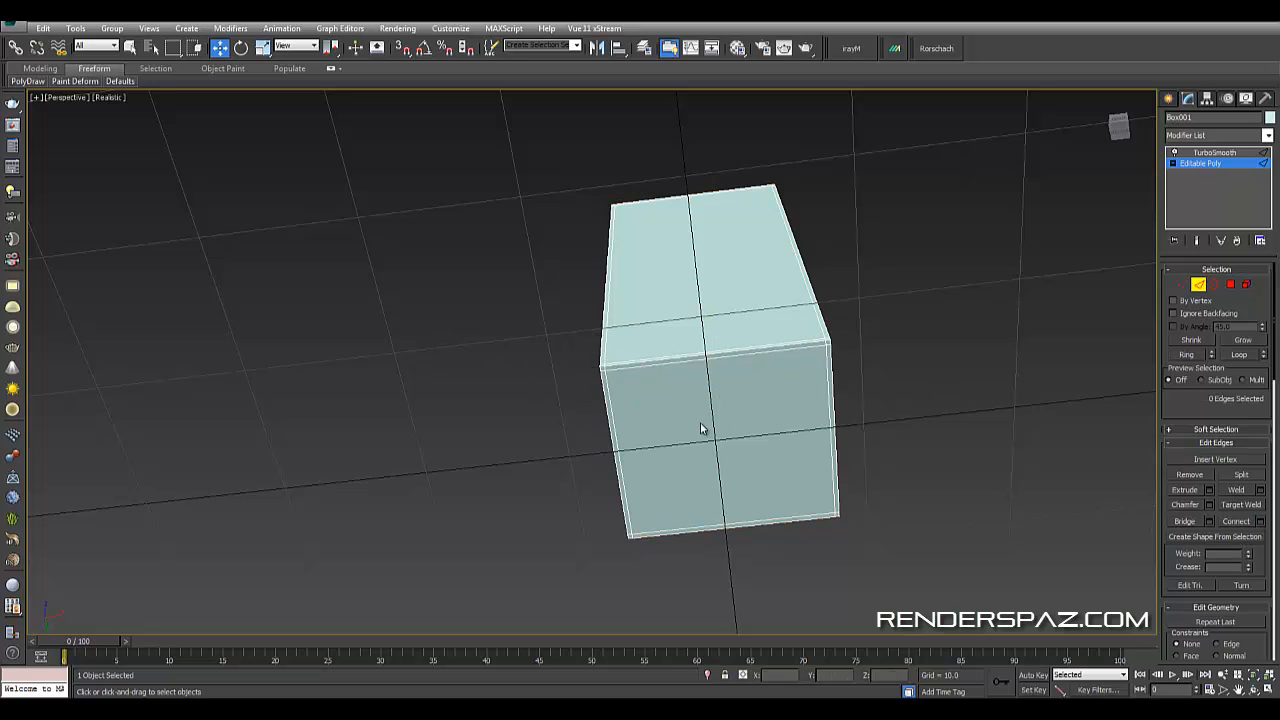
- Inspect the top corners, then leave edge sub-object level and deselect the box to preview the smoothing
middle_click_drag(634, 396, 582, 505, "alt")
scroll(740, 463, "up", 2)
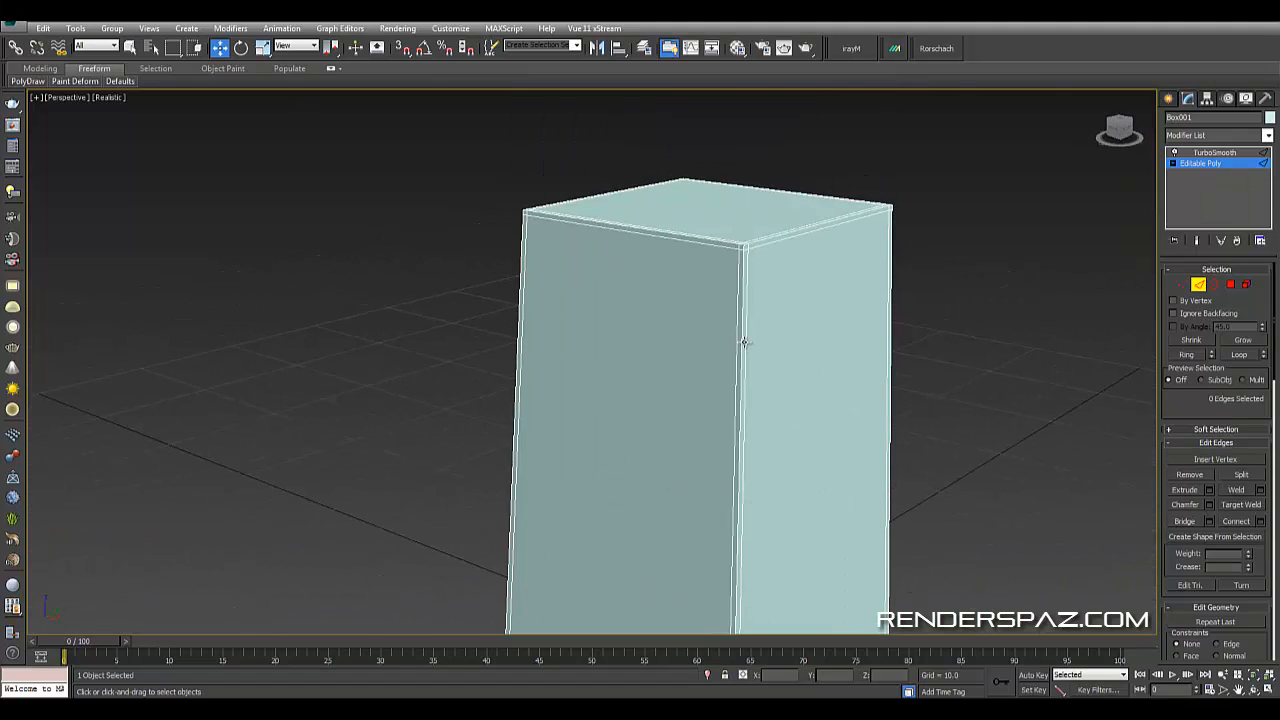
scroll(747, 332, "up", 3)
middle_click_drag(746, 332, 797, 400, "alt")
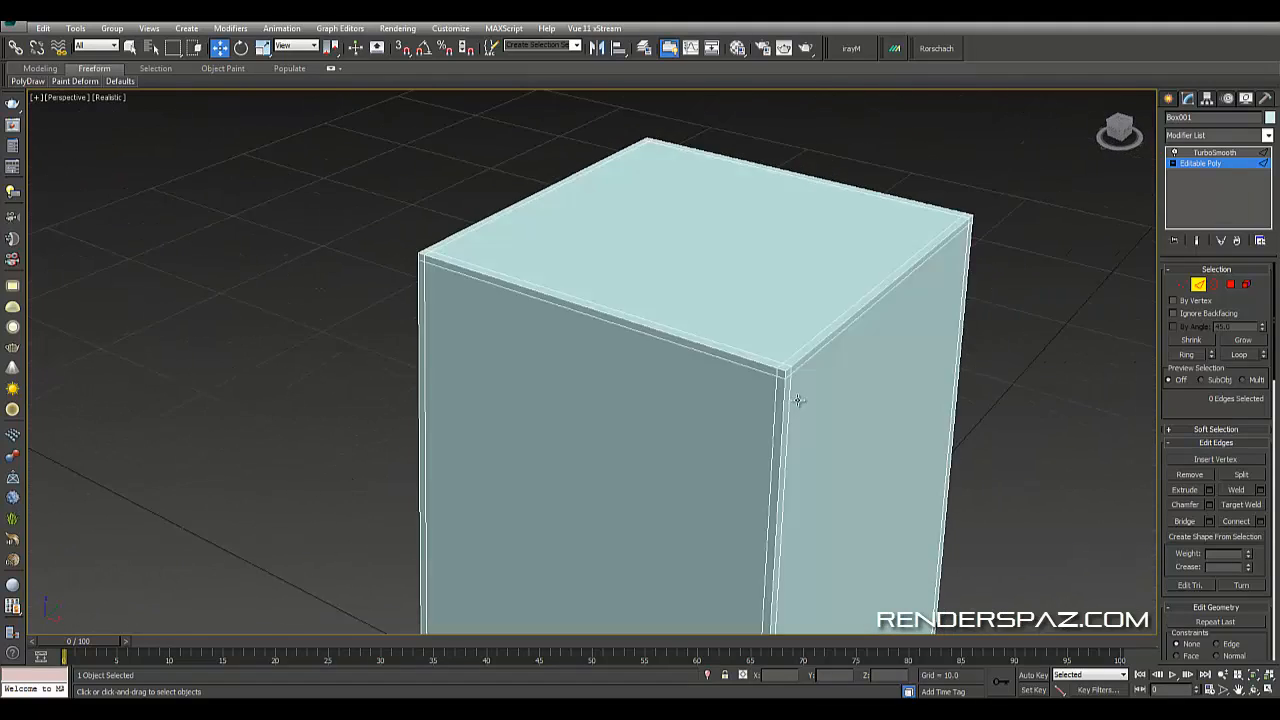
scroll(797, 400, "down", 3)
left_click(1201, 287)
left_click(1019, 214)
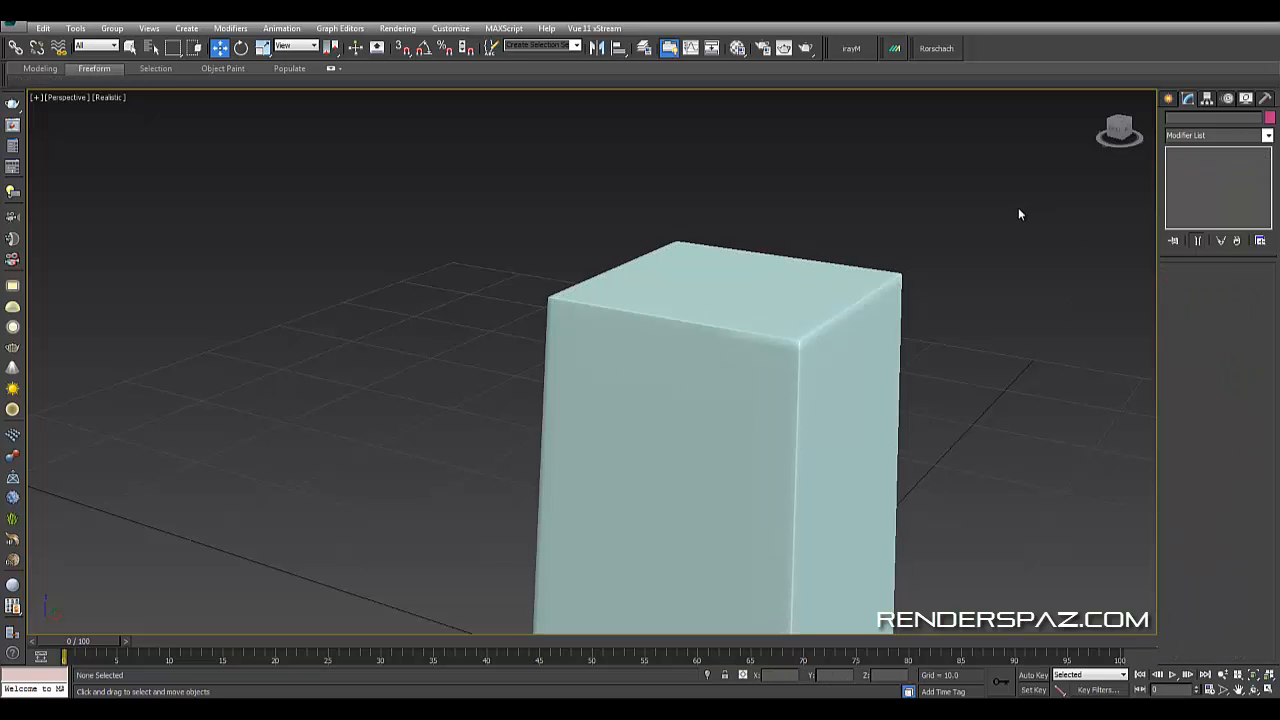
- Select the box and raise the TurboSmooth iterations to 3
middle_click_drag(905, 406, 786, 343, "alt")
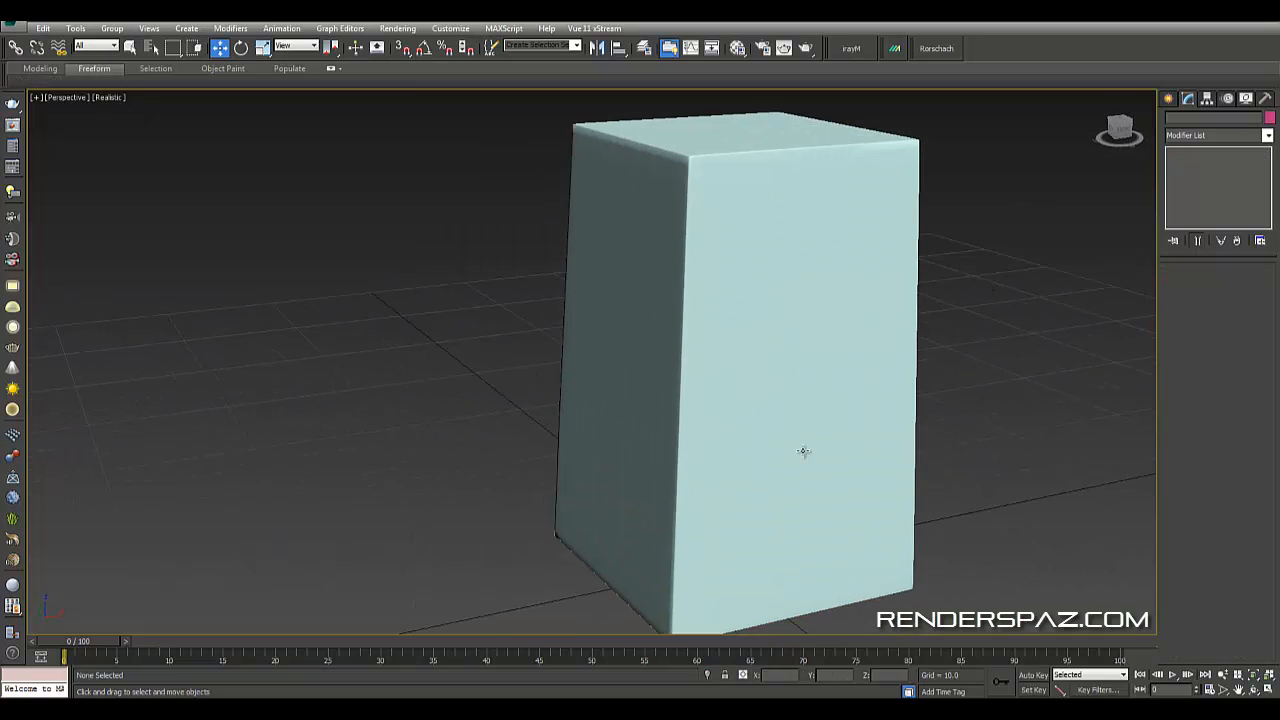
middle_click_drag(804, 451, 808, 409, "alt")
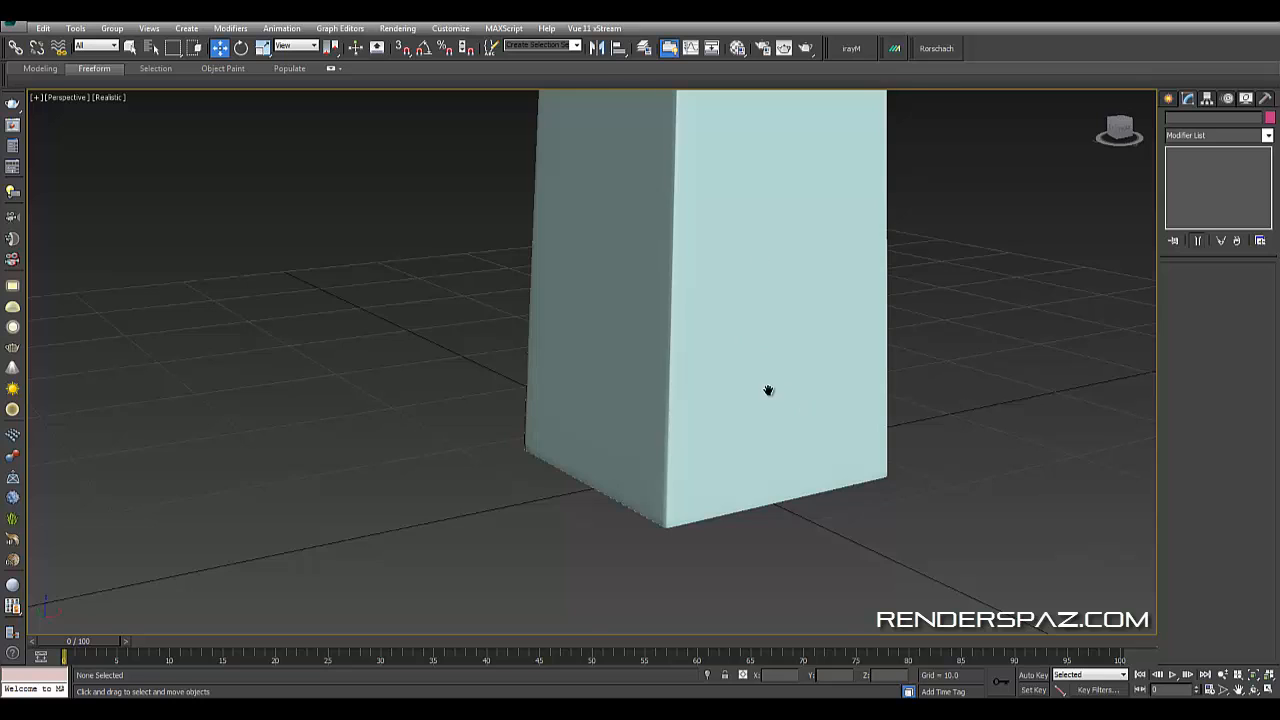
scroll(768, 390, "up", 3)
left_click(702, 169)
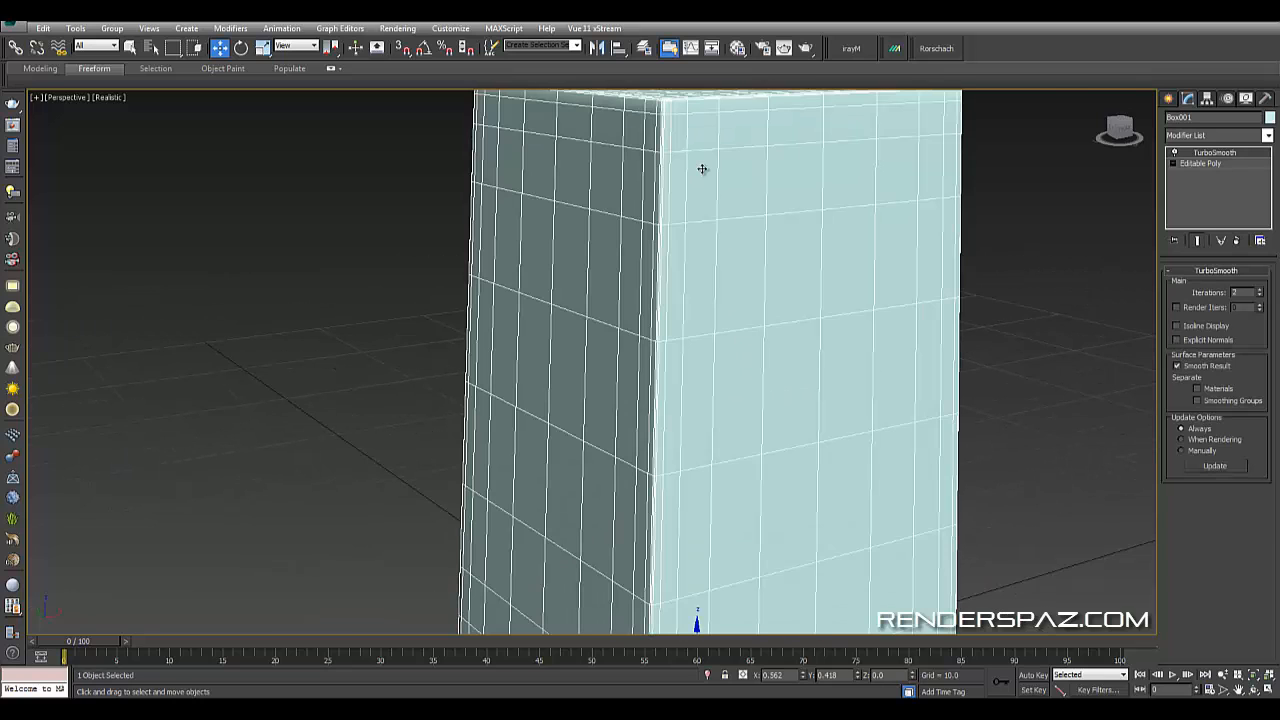
left_click(1261, 292)
left_click(965, 227)
- Orbit around the smoothed tower to examine its corners from several angles
scroll(980, 296, "down", 4)
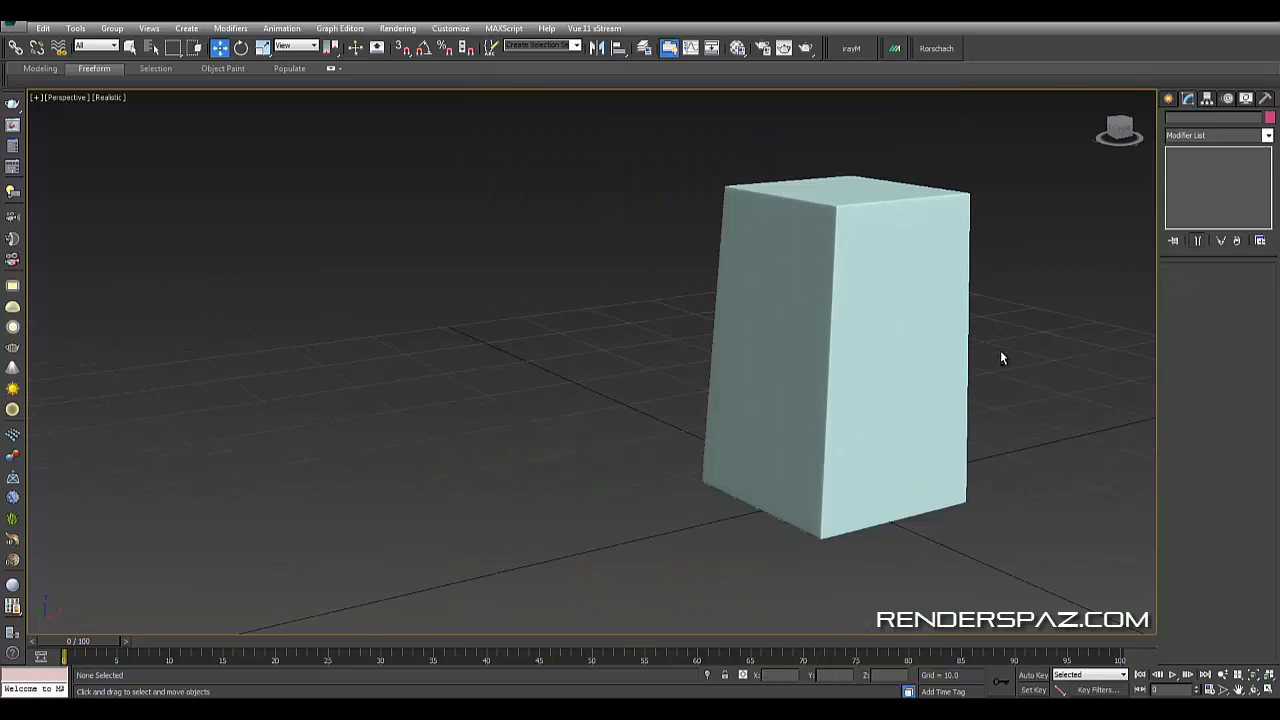
middle_click_drag(1001, 354, 700, 406, "alt")
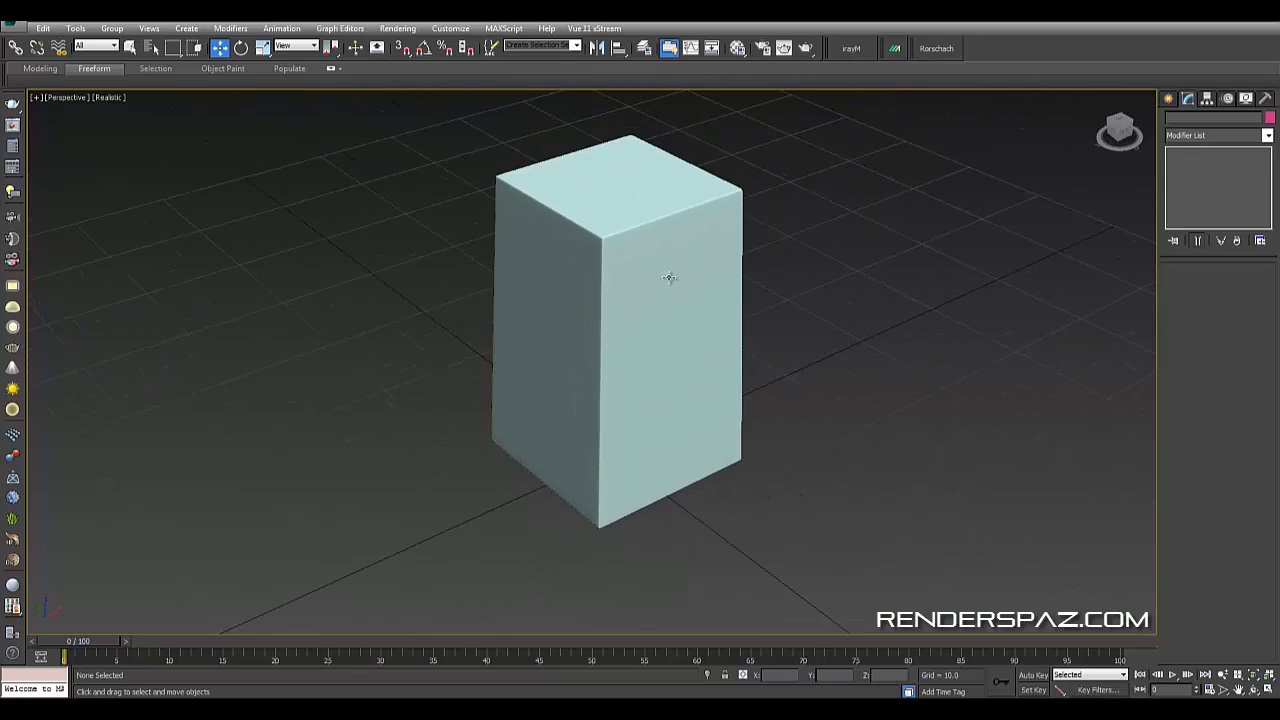
left_click(700, 288)
middle_click_drag(886, 414, 866, 370, "alt")
left_click(866, 370)
scroll(857, 371, "up", 5)
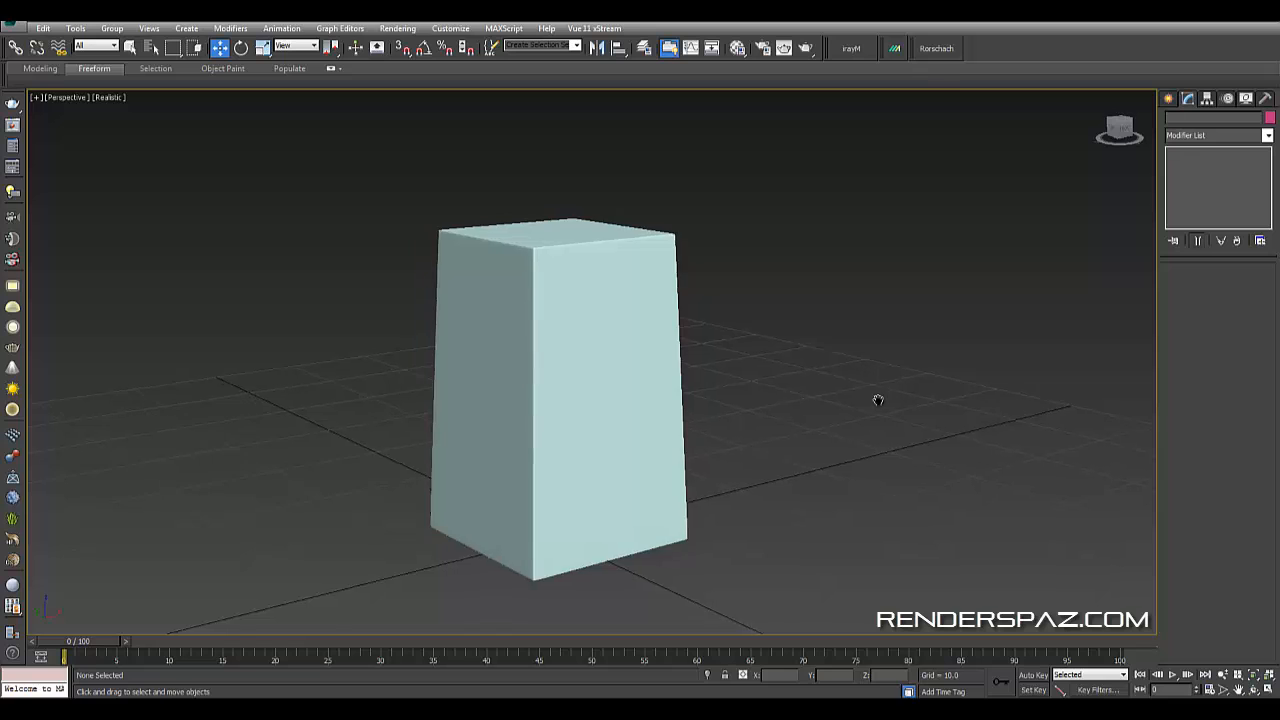
middle_click_drag(767, 392, 740, 348, "alt")
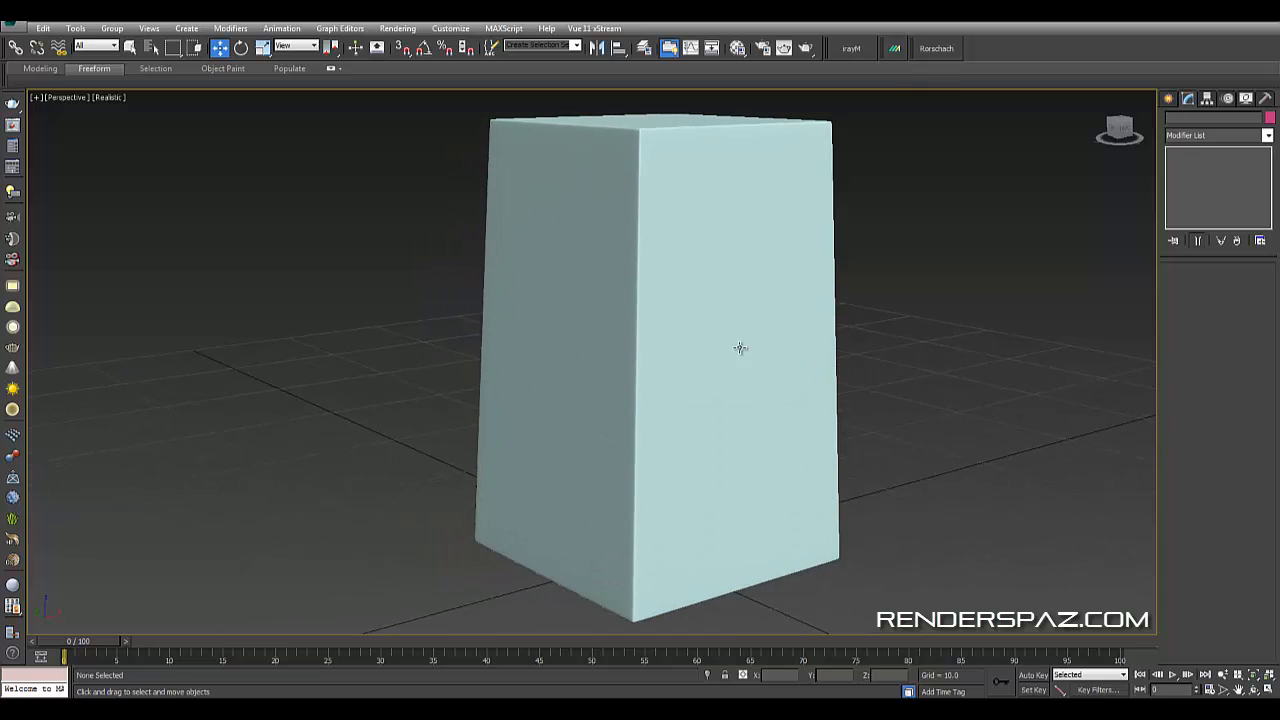
scroll(749, 370, "down", 3)
left_click(769, 386)
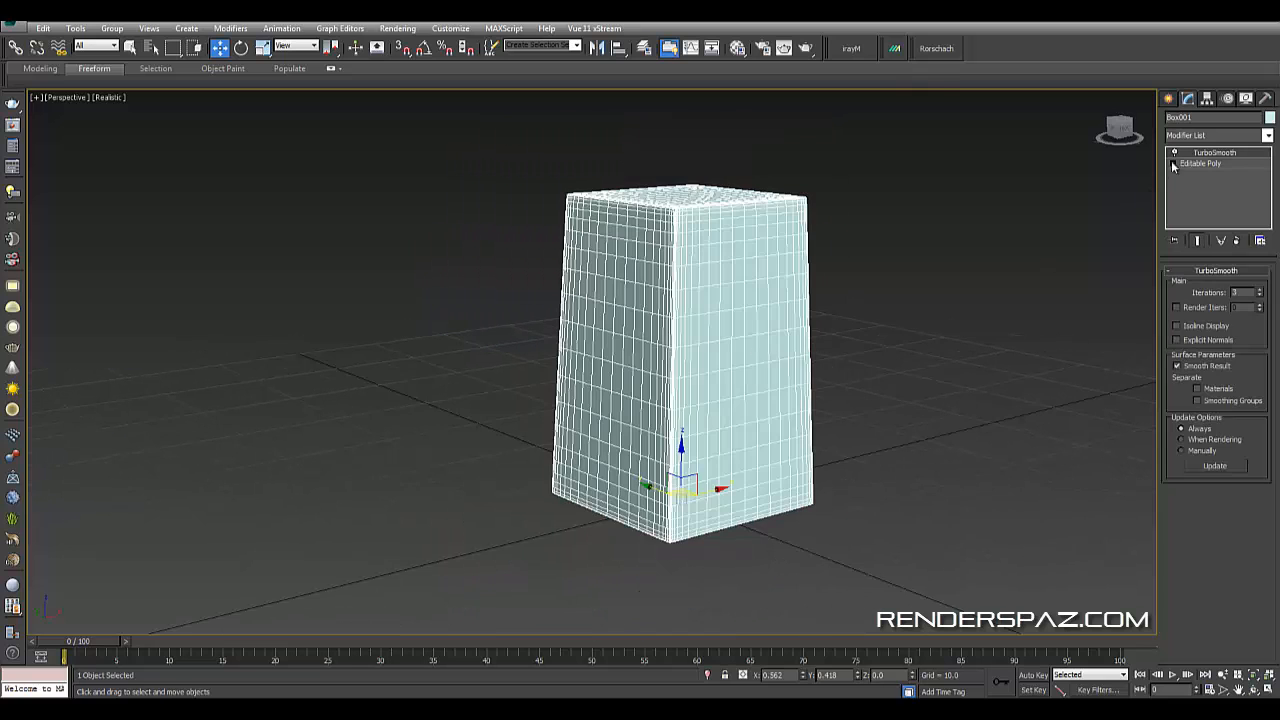
left_click(1174, 153)
left_click(1010, 237)
middle_click_drag(1010, 240, 823, 311, "alt")
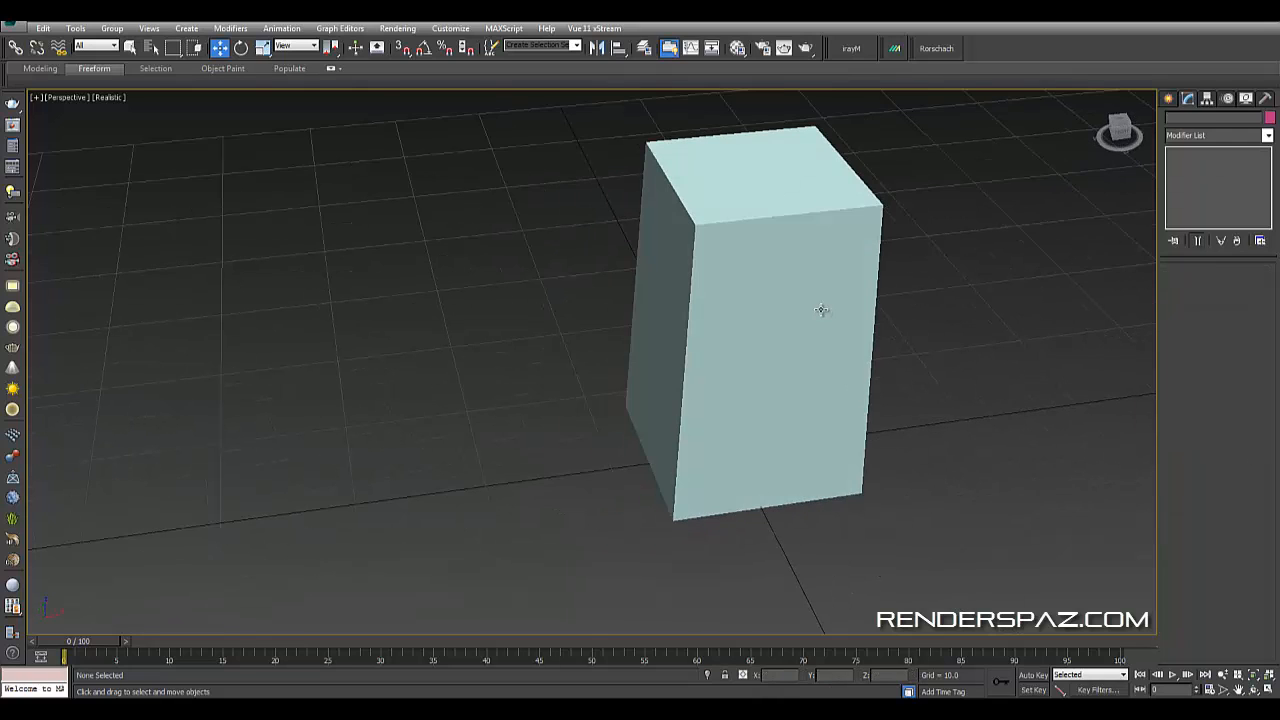
key("t")
middle_click_drag(857, 355, 889, 340)
scroll(686, 329, "up", 6)
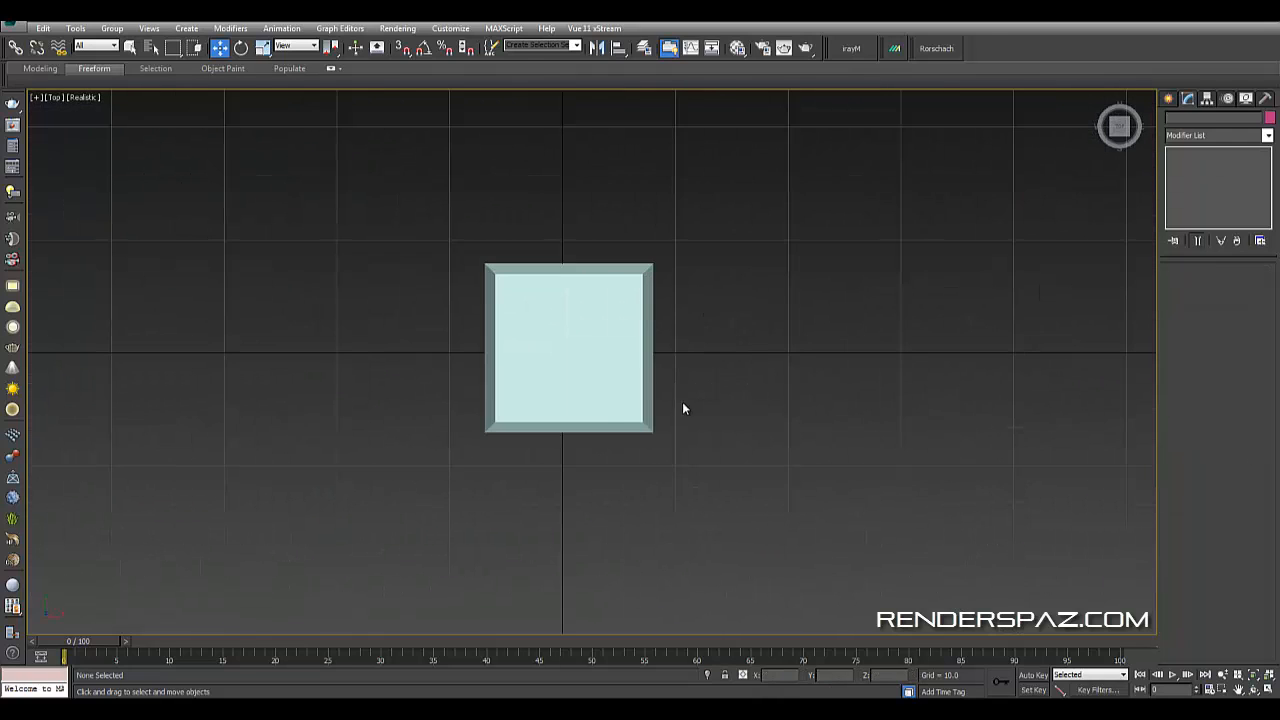
left_click(1168, 98)
left_click(1189, 119)
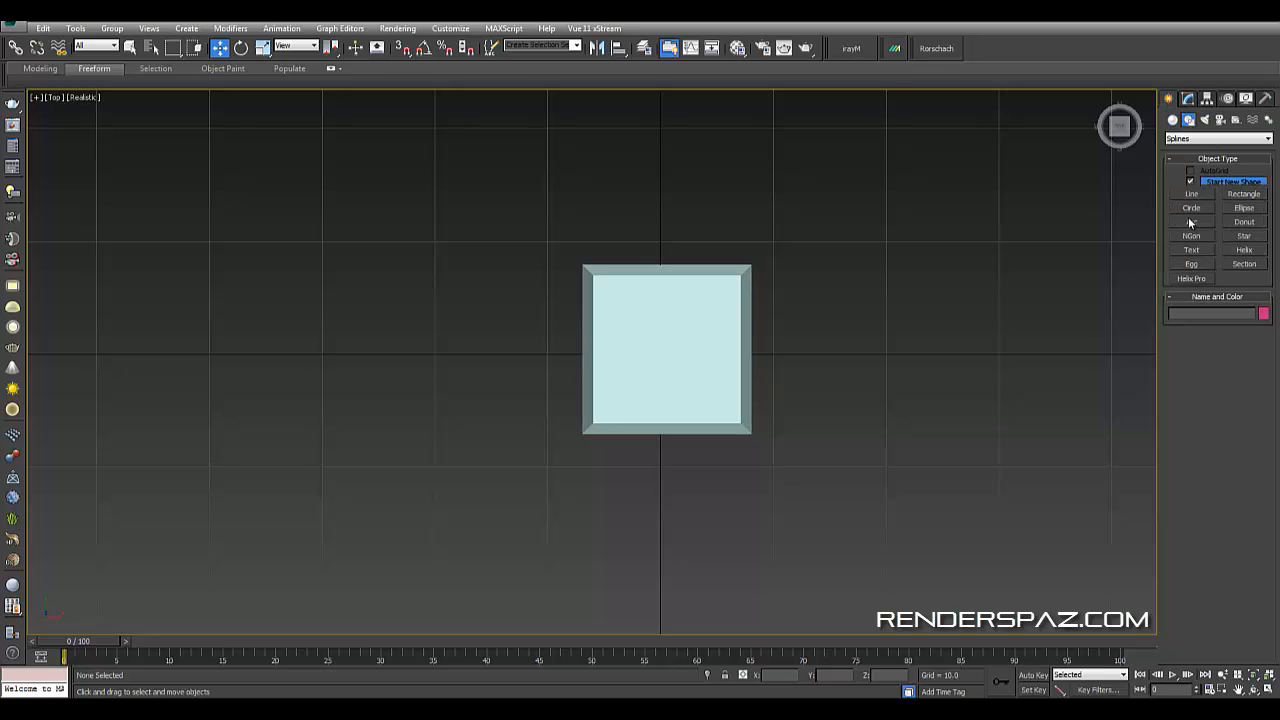
left_click(1192, 194)
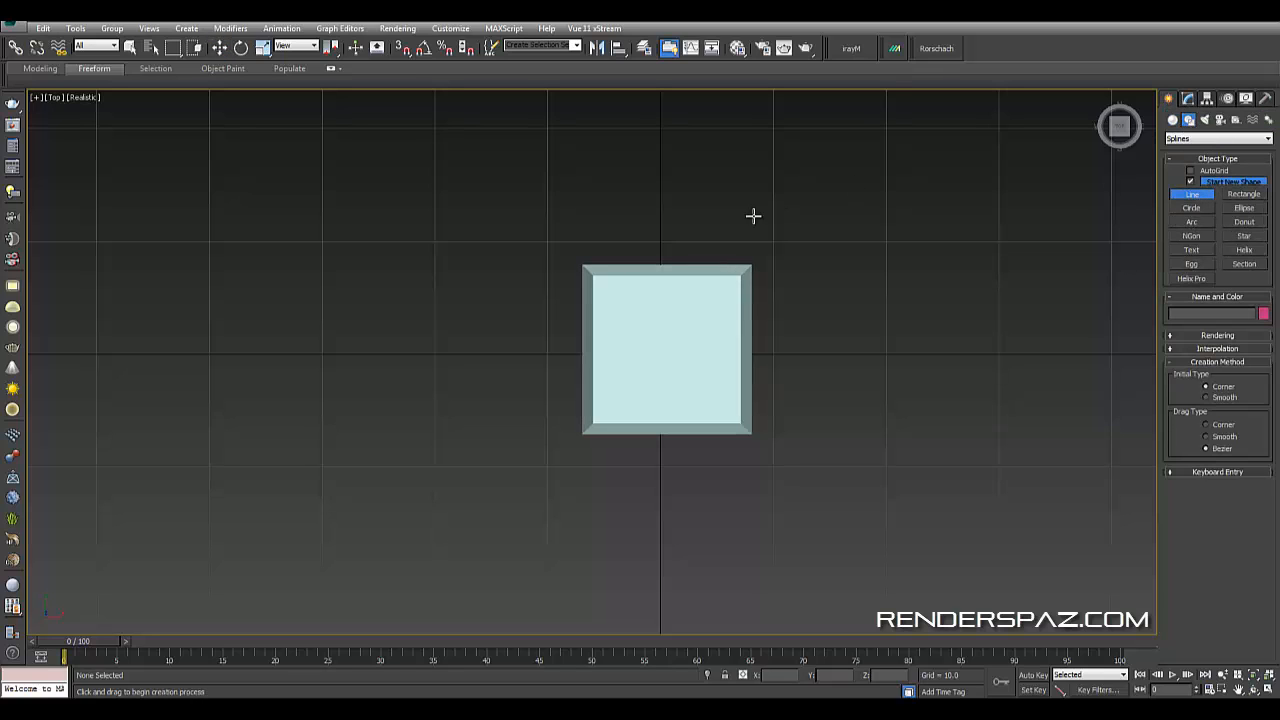
left_click(1175, 119)
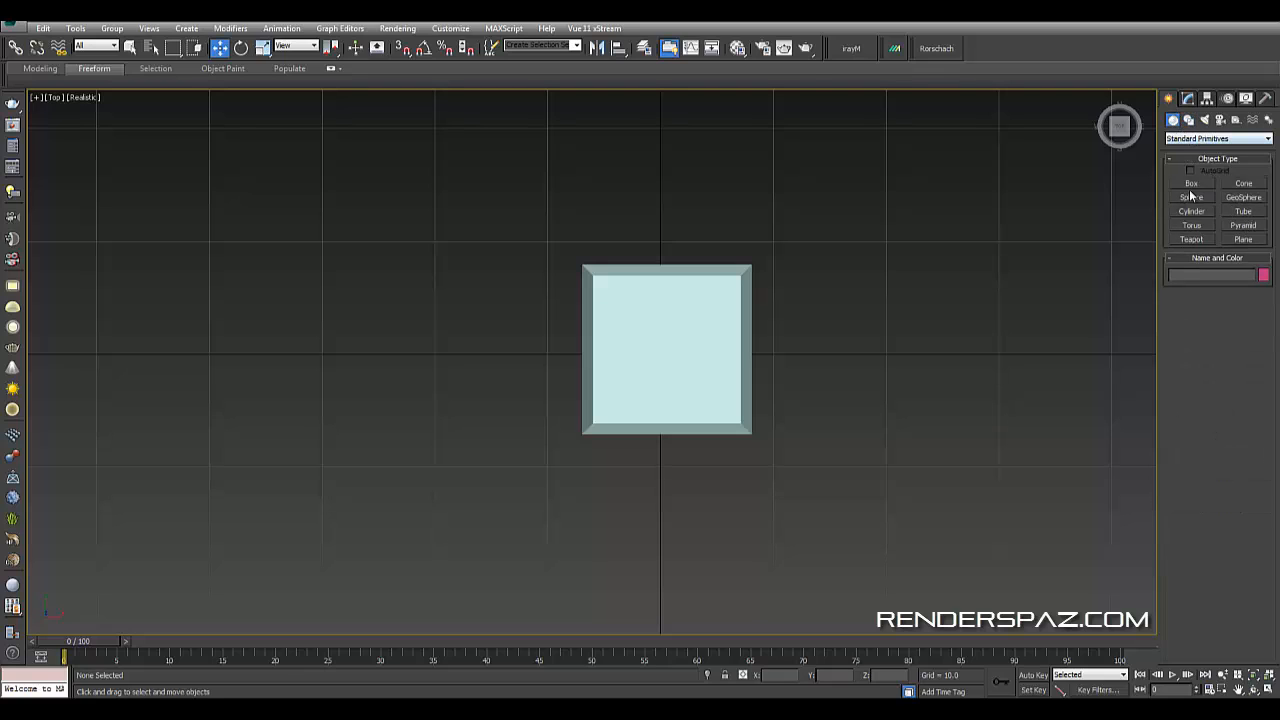
- Select the box and connect the selected edge ring with one segment at slide 0 through the box's middle
right_click(678, 204)
left_click(629, 290)
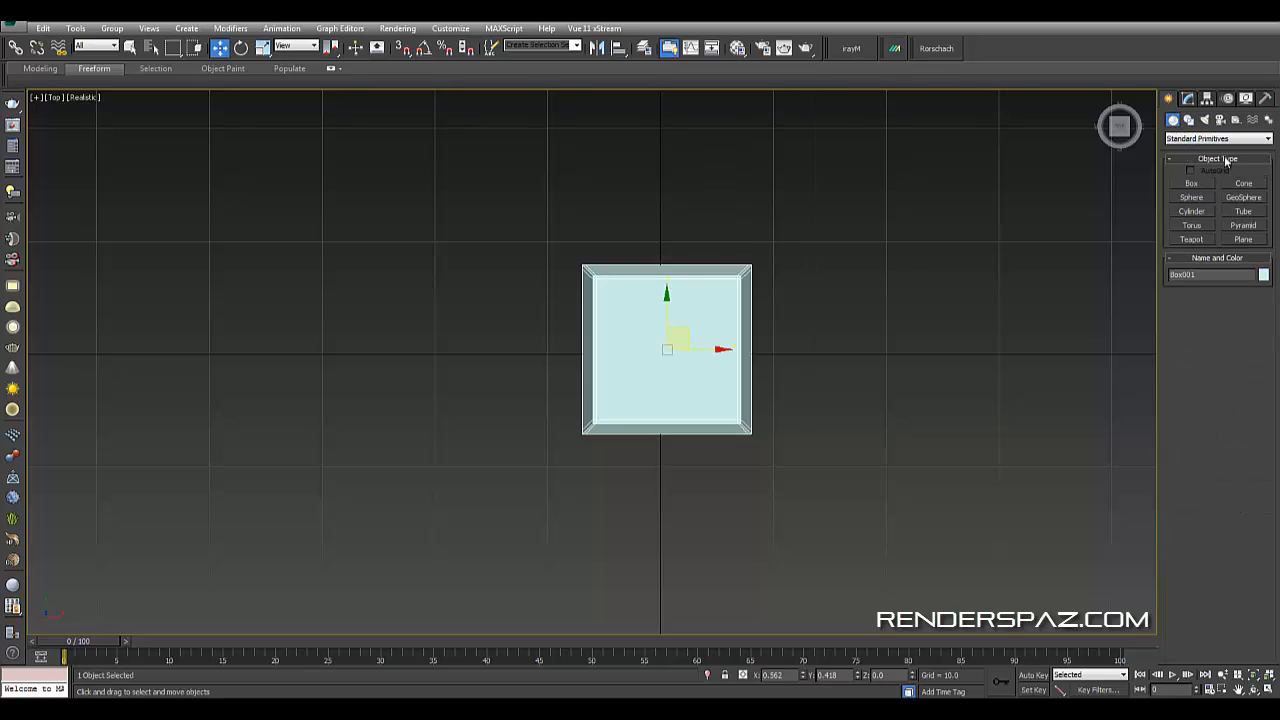
left_click(1188, 99)
left_click(1205, 165)
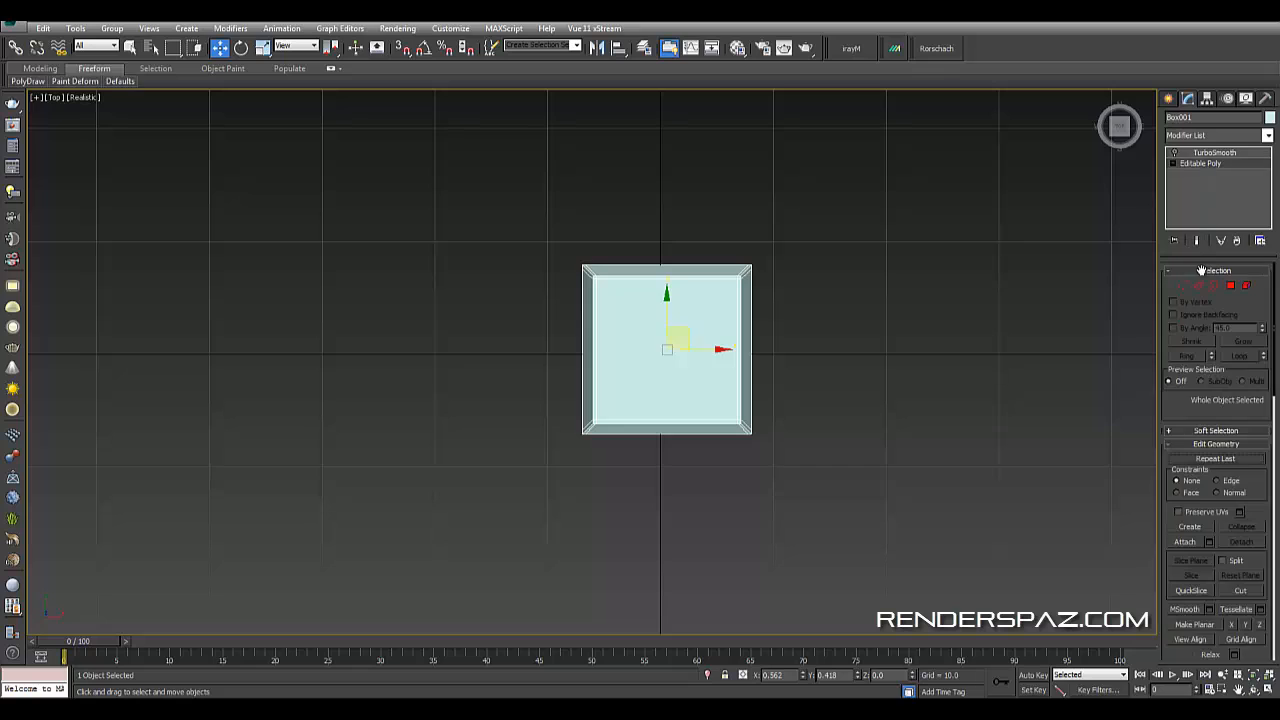
key("2")
left_click_drag(678, 537, 679, 540)
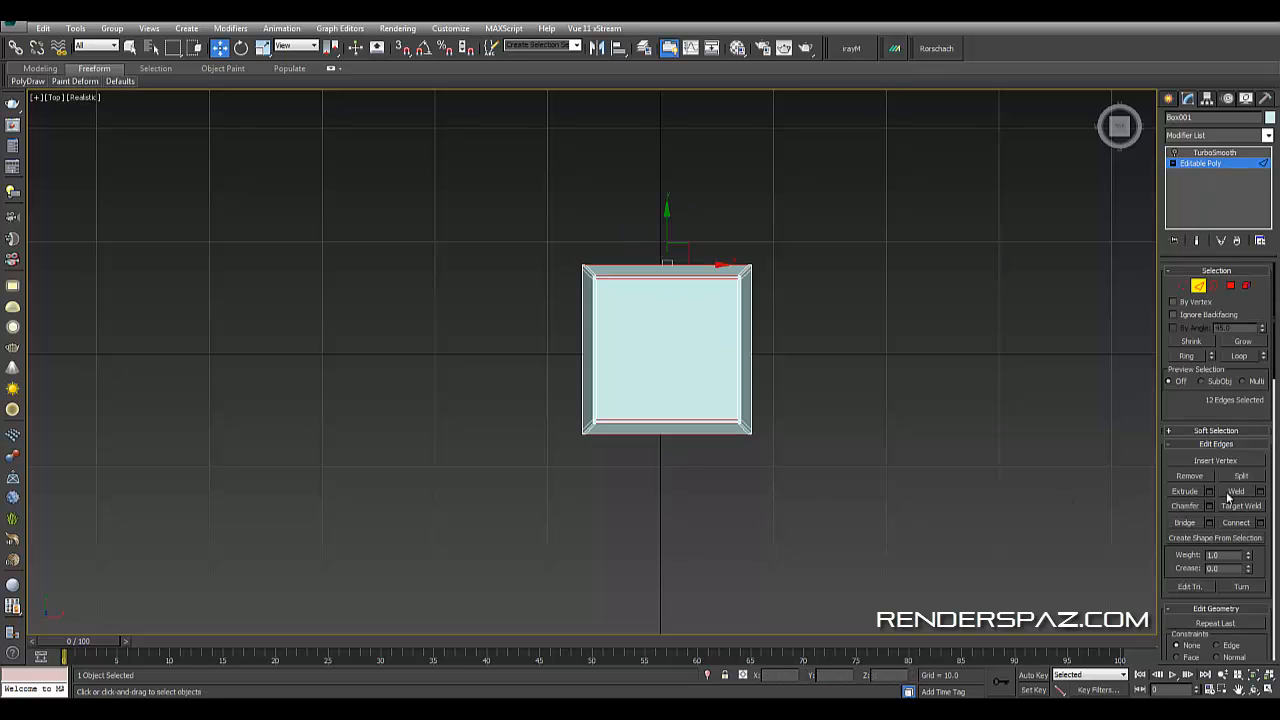
left_click(1259, 523)
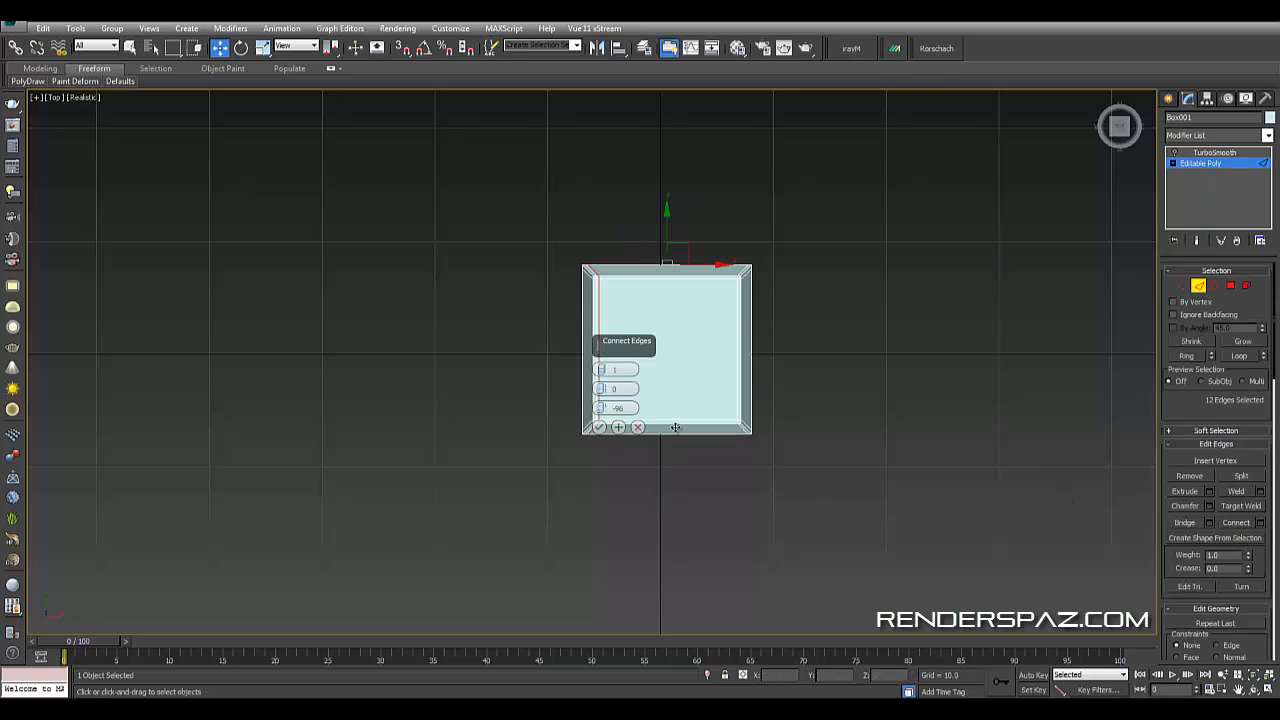
right_click(602, 409)
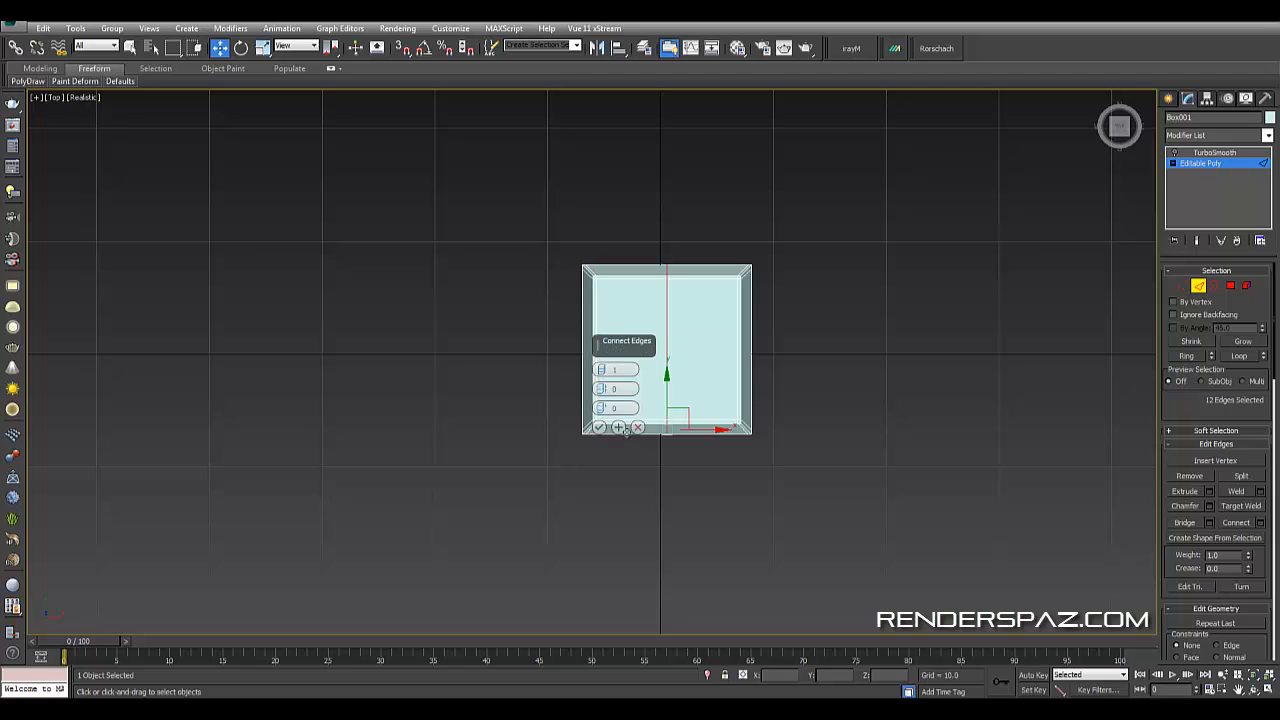
left_click(599, 428)
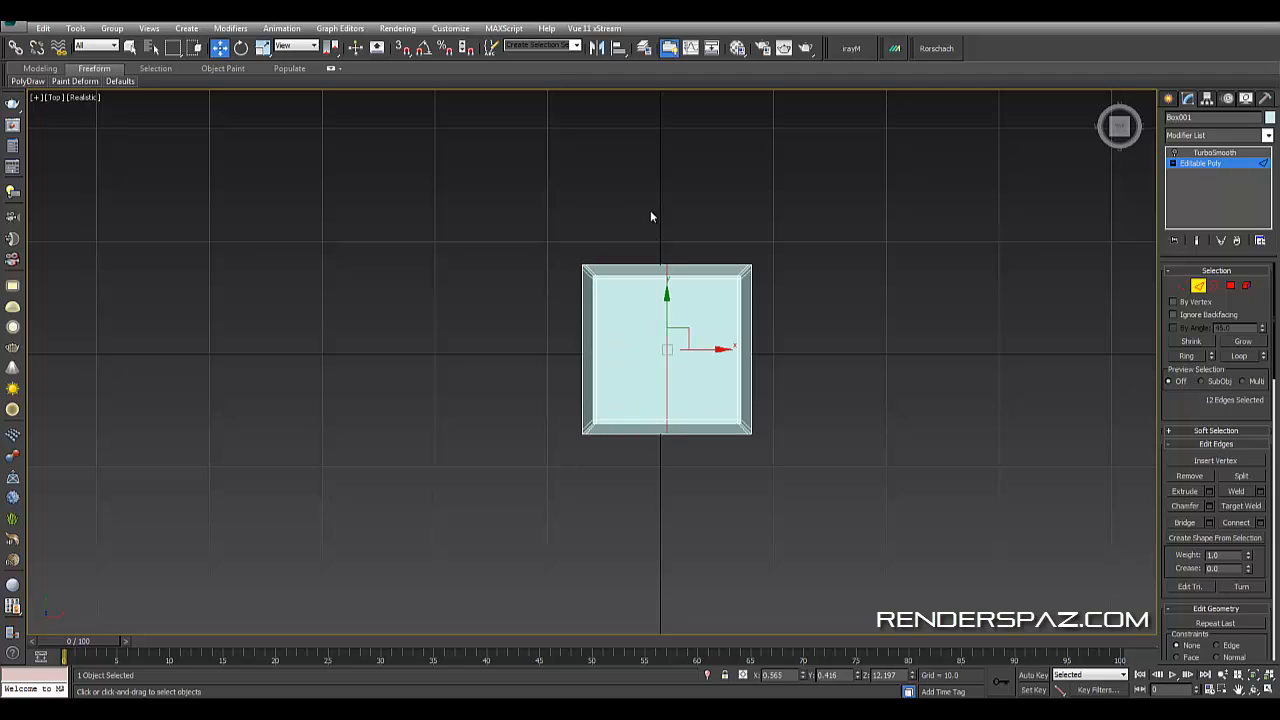
- Leave edge sub-object level and deselect the box to preview the smoothed result
left_click(642, 205)
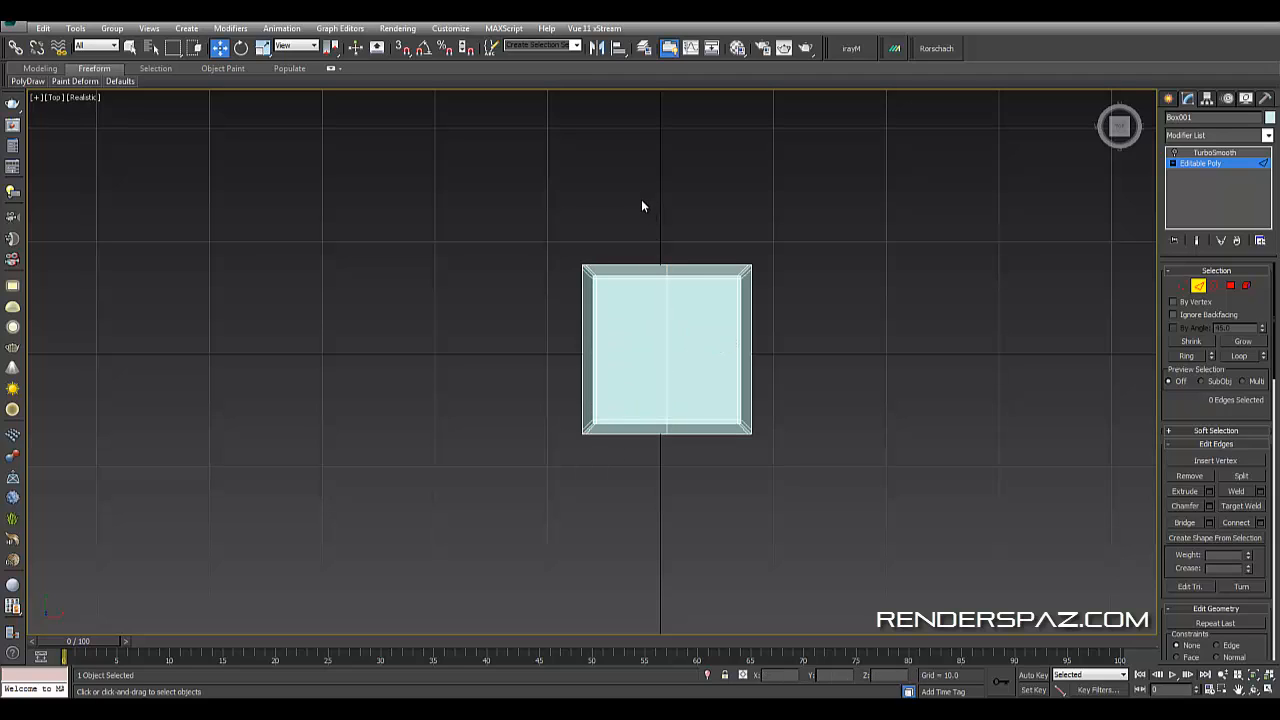
left_click(1203, 290)
left_click(942, 212)
left_click(706, 299)
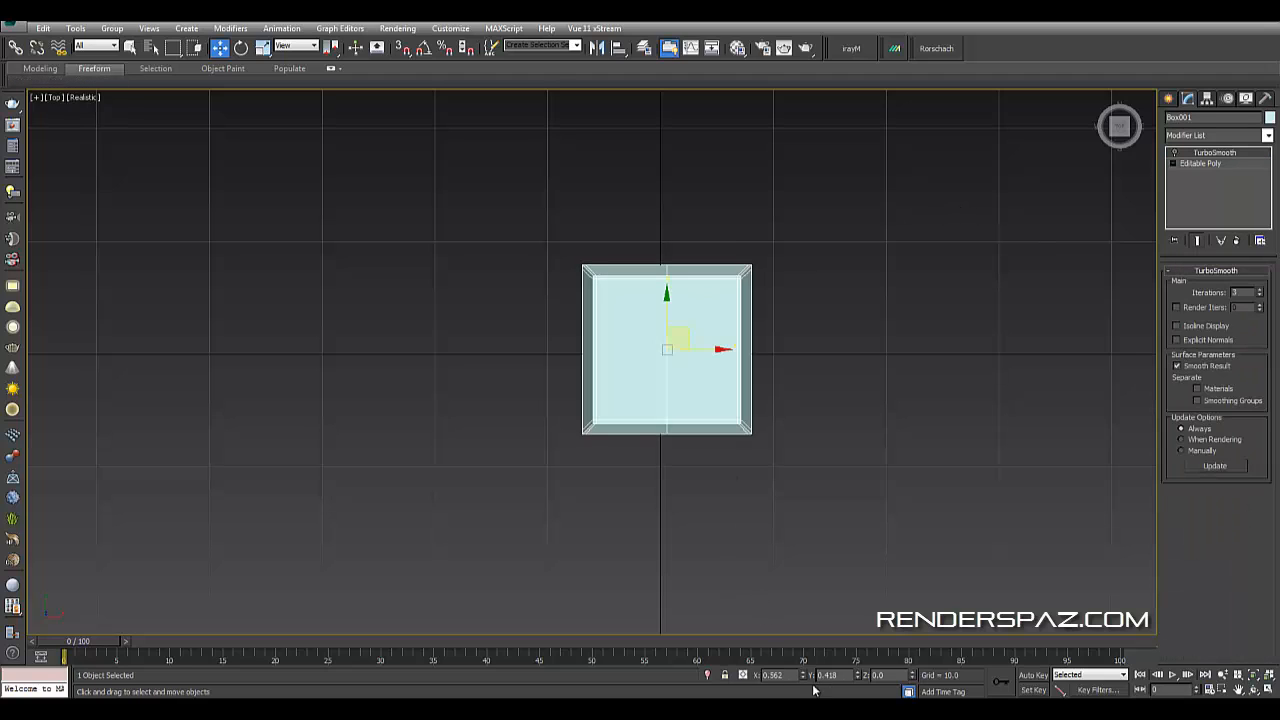
left_click(790, 401)
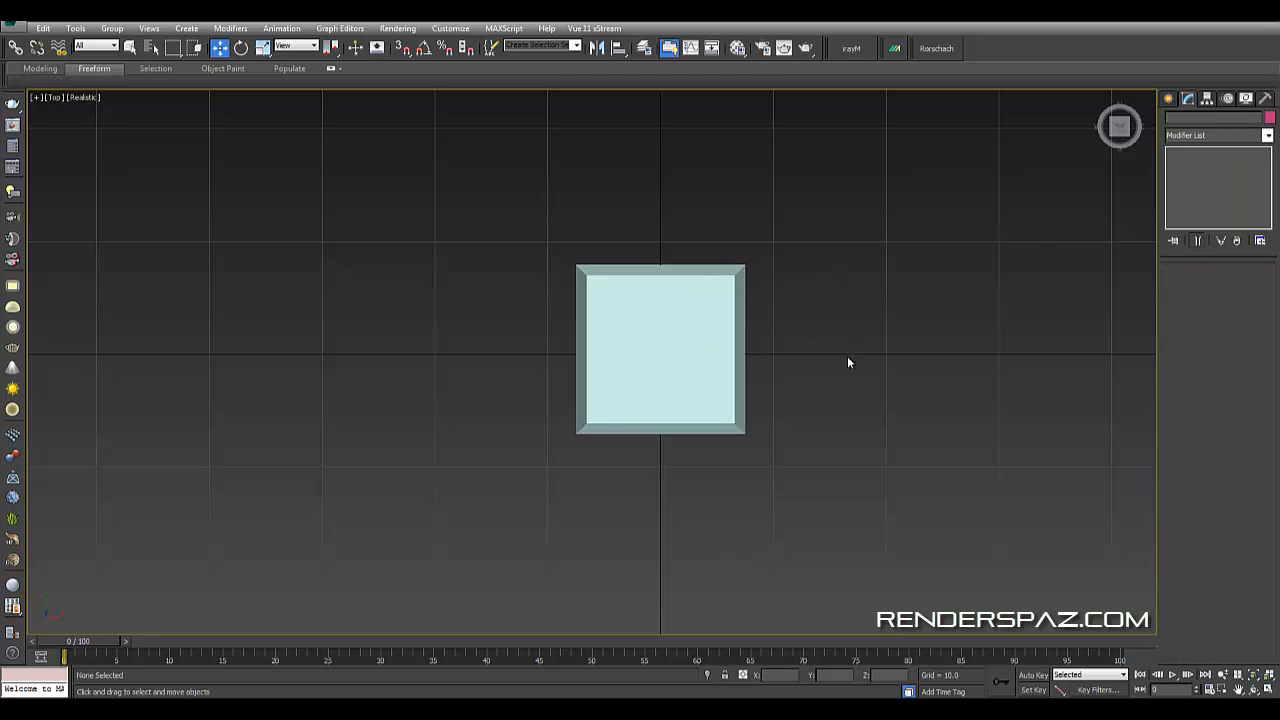
- Switch to the perspective view and orbit around the box to inspect the new center split
key("p")
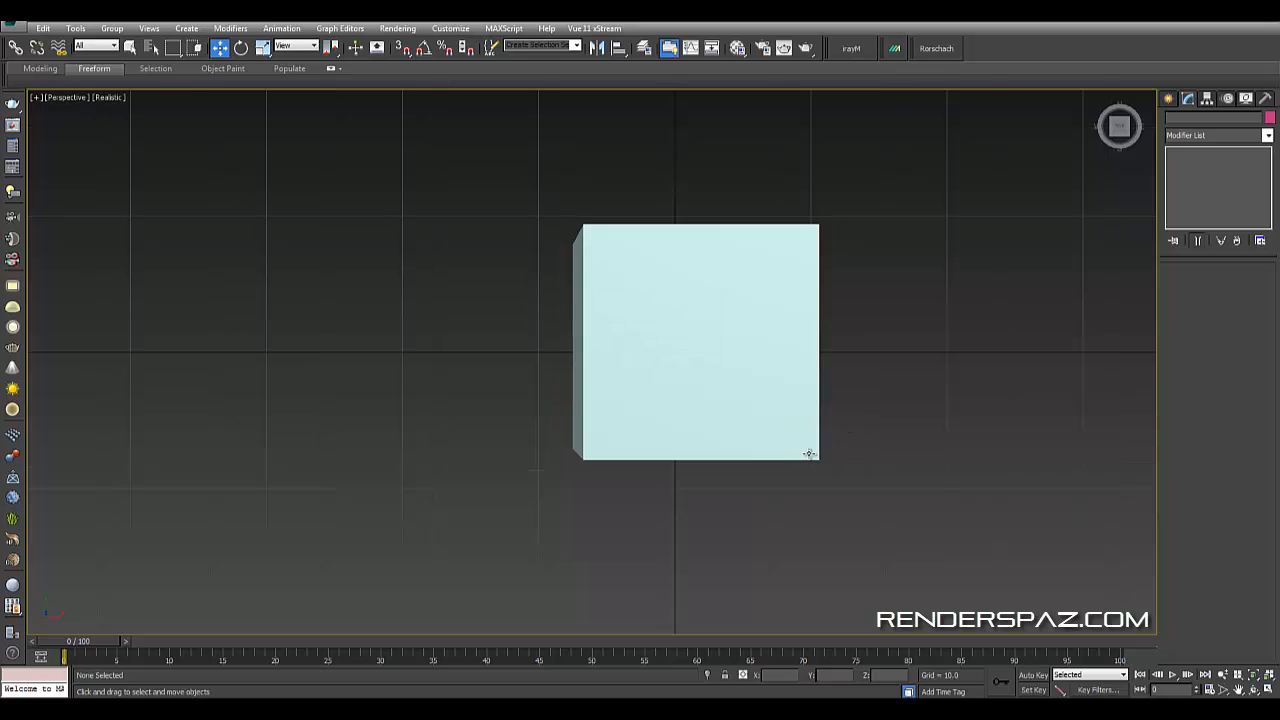
middle_click_drag(809, 452, 817, 380, "alt")
left_click(706, 280)
middle_click_drag(752, 338, 783, 406, "alt")
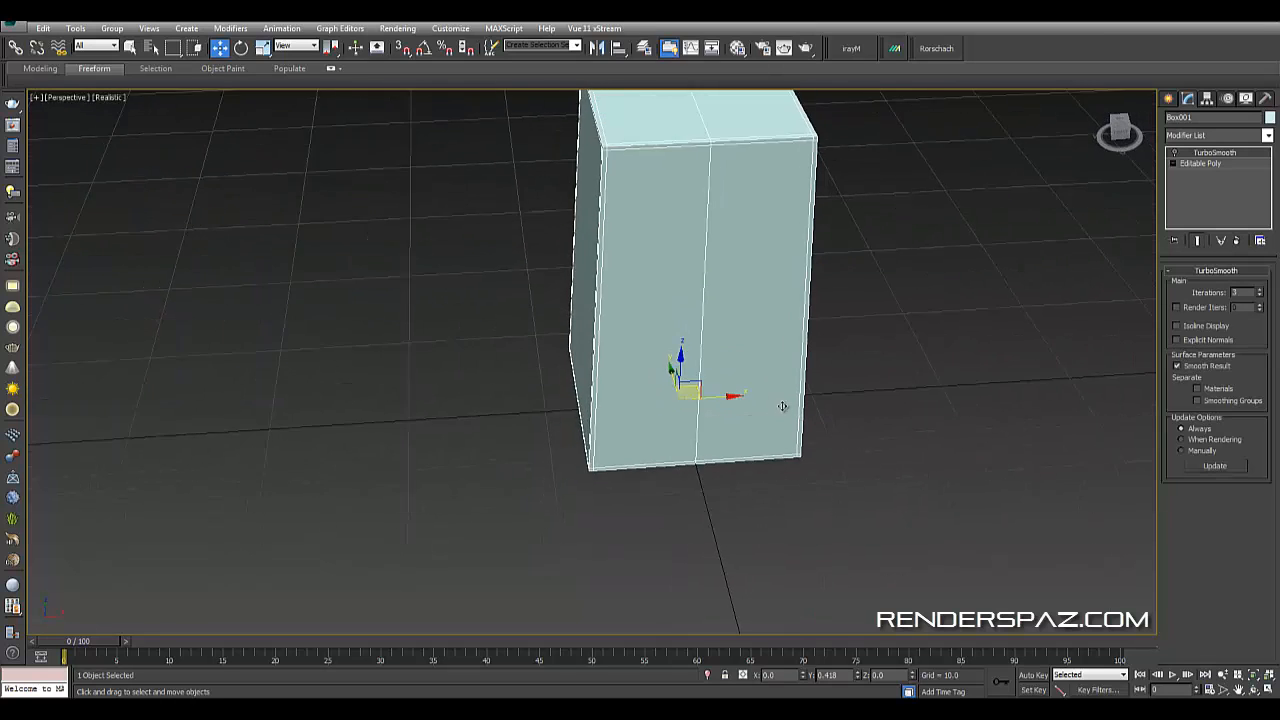
scroll(785, 409, "up", 3)
middle_click_drag(775, 350, 862, 475, "alt")
scroll(866, 409, "up", 3)
scroll(862, 475, "down", 3)
middle_click_drag(809, 371, 737, 332)
scroll(800, 423, "down", 3)
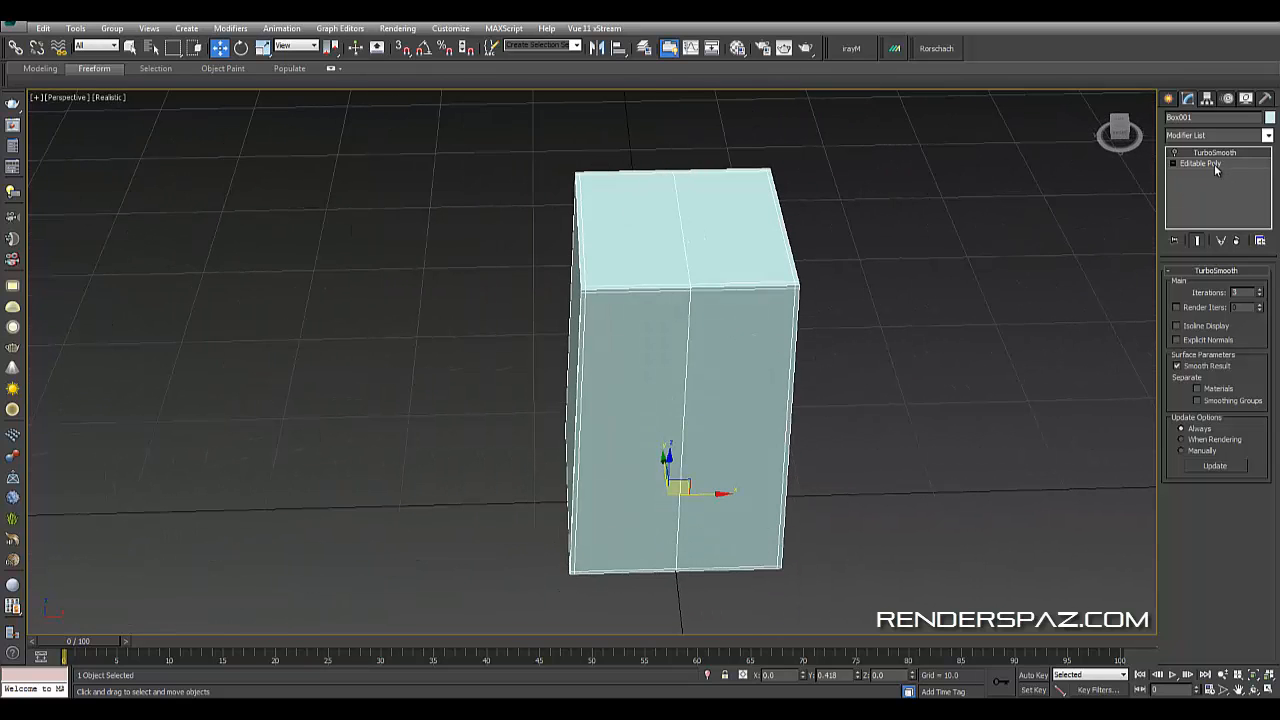
- Enter edge level of the Editable Poly and select the center edge loop around the box
left_click(1210, 164)
key("2")
left_click(699, 328)
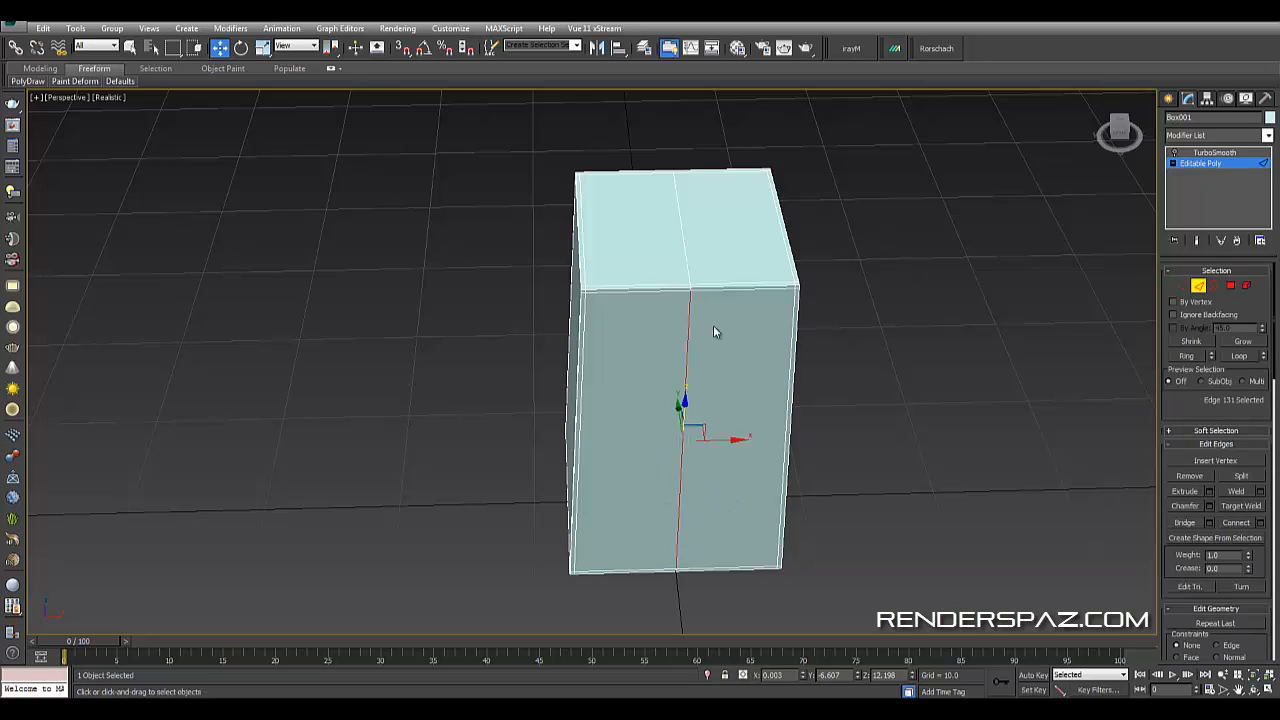
middle_click_drag(713, 332, 777, 380, "alt")
scroll(752, 389, "up", 3)
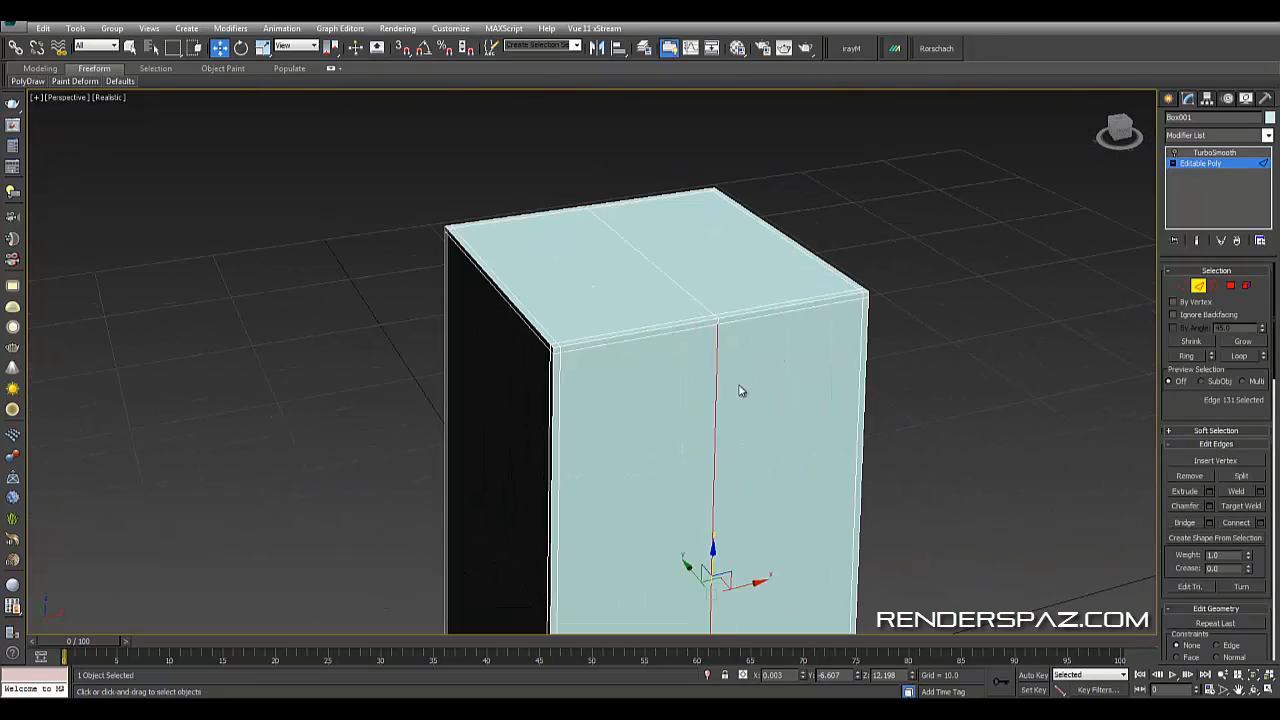
left_click(1238, 357)
- Trim the loop selection down to the vertical center edges on the box's sides
middle_click_drag(820, 383, 689, 375, "alt")
scroll(689, 375, "down", 3)
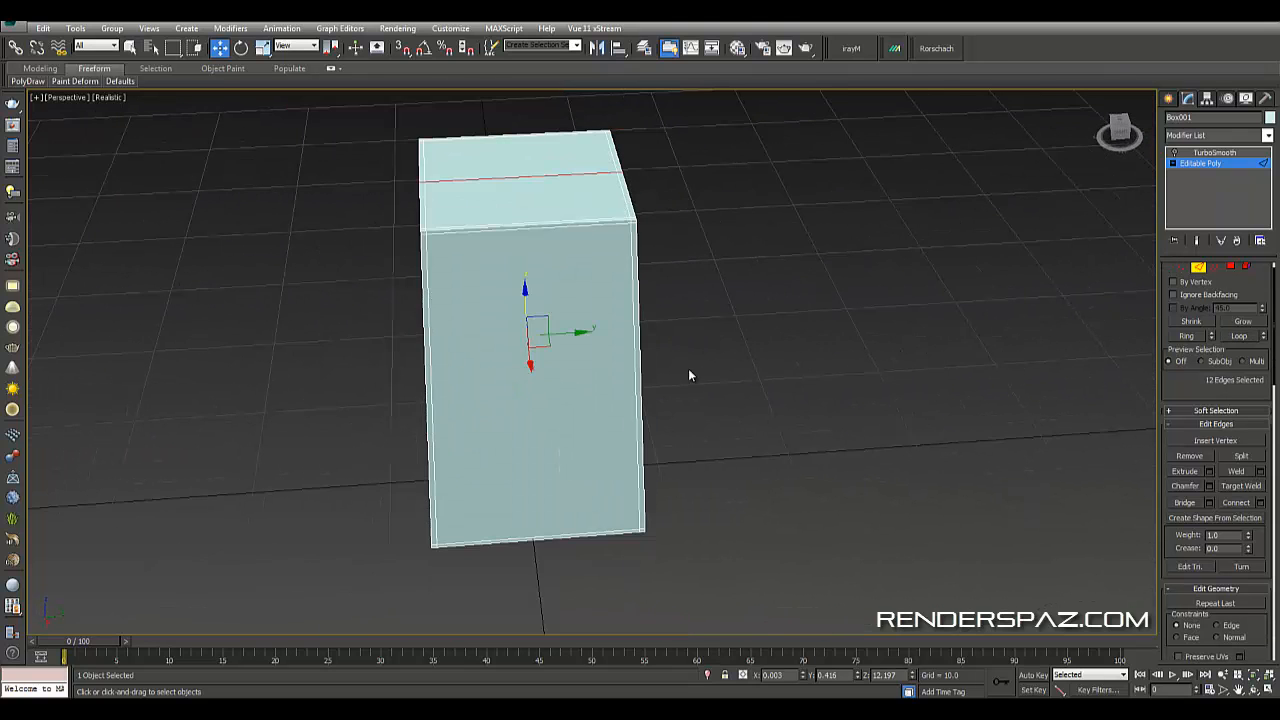
left_click_drag(608, 370, 554, 117, "alt")
middle_click_drag(556, 222, 645, 300, "alt")
middle_click_drag(645, 300, 679, 372)
scroll(679, 372, "up", 3)
middle_click_drag(585, 381, 550, 394, "alt")
left_click_drag(607, 426, 571, 441)
middle_click_drag(574, 459, 681, 353, "alt")
middle_click_drag(572, 348, 570, 380, "alt")
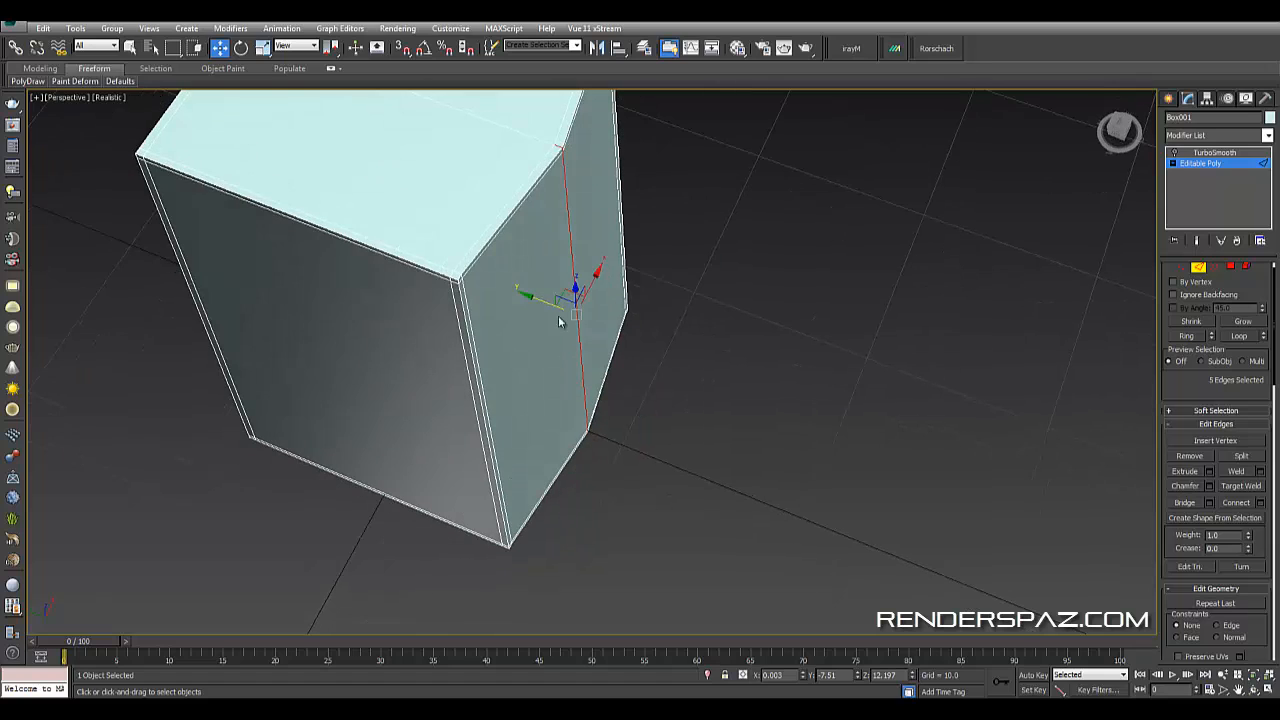
left_click_drag(549, 302, 560, 310)
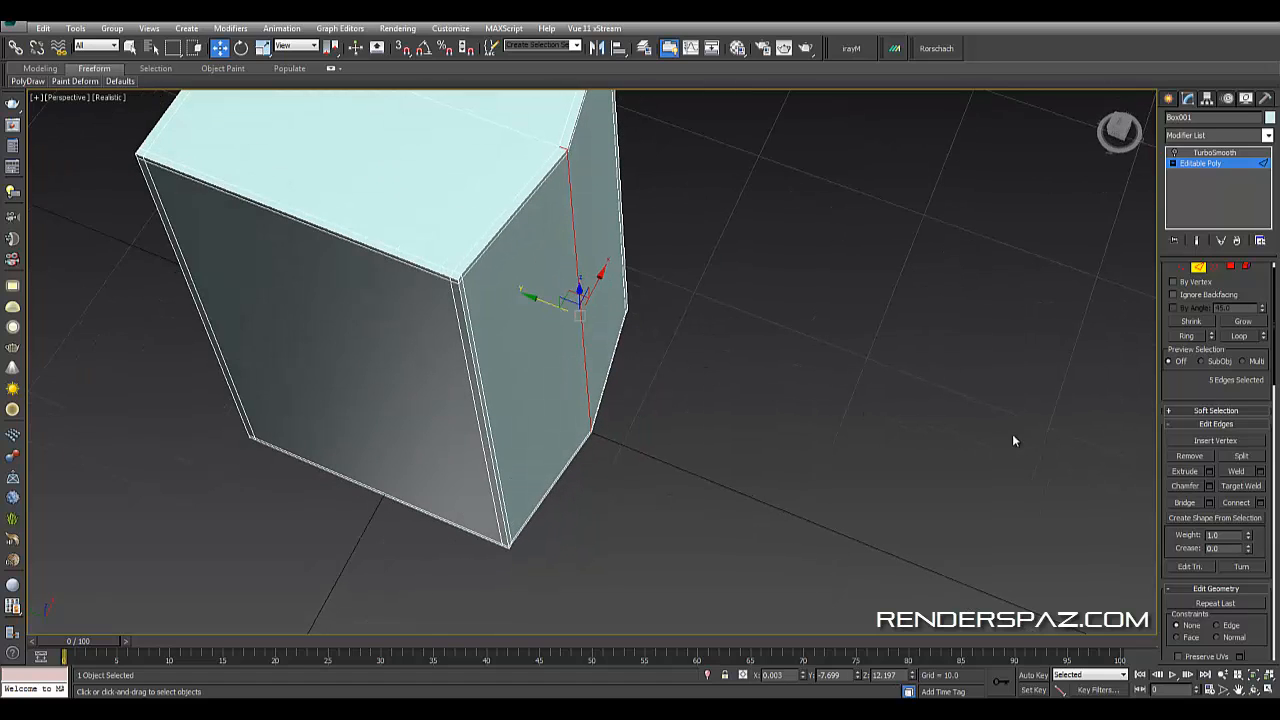
- Chamfer the selected vertical edges into two parallel edges
left_click(1207, 486)
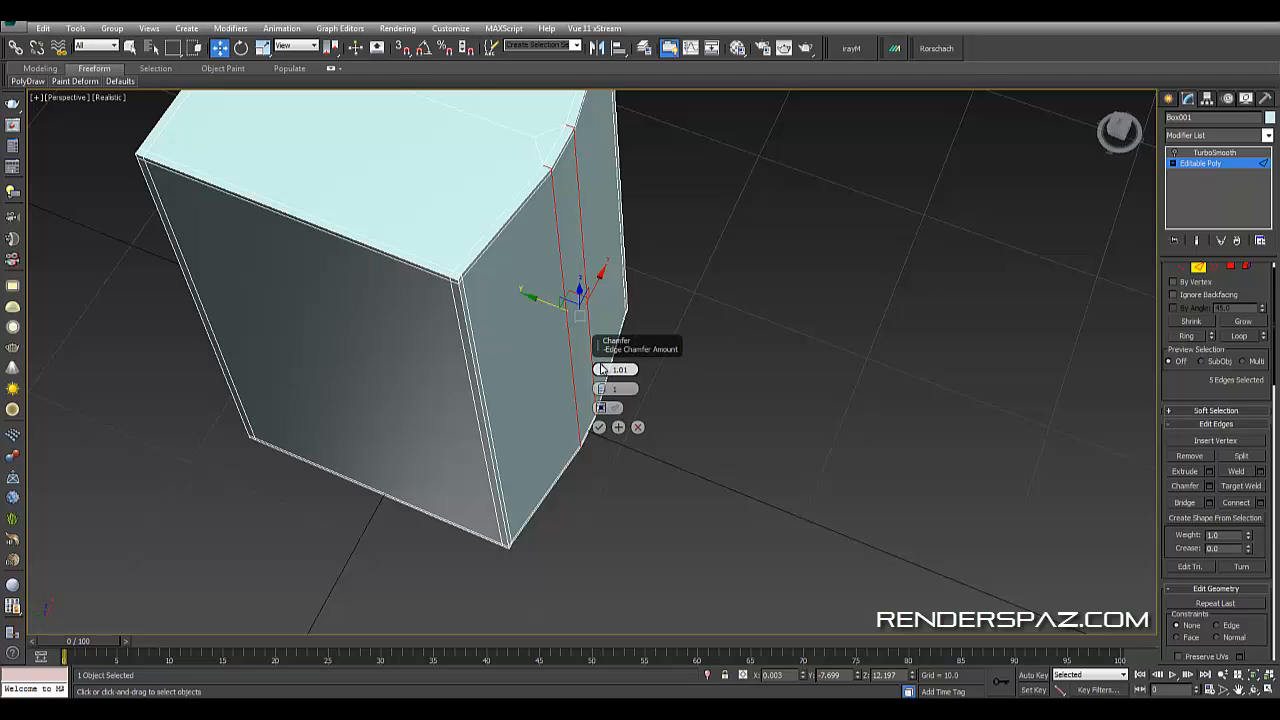
left_click_drag(601, 369, 540, 352)
left_click(599, 427)
middle_click_drag(665, 374, 600, 385, "alt")
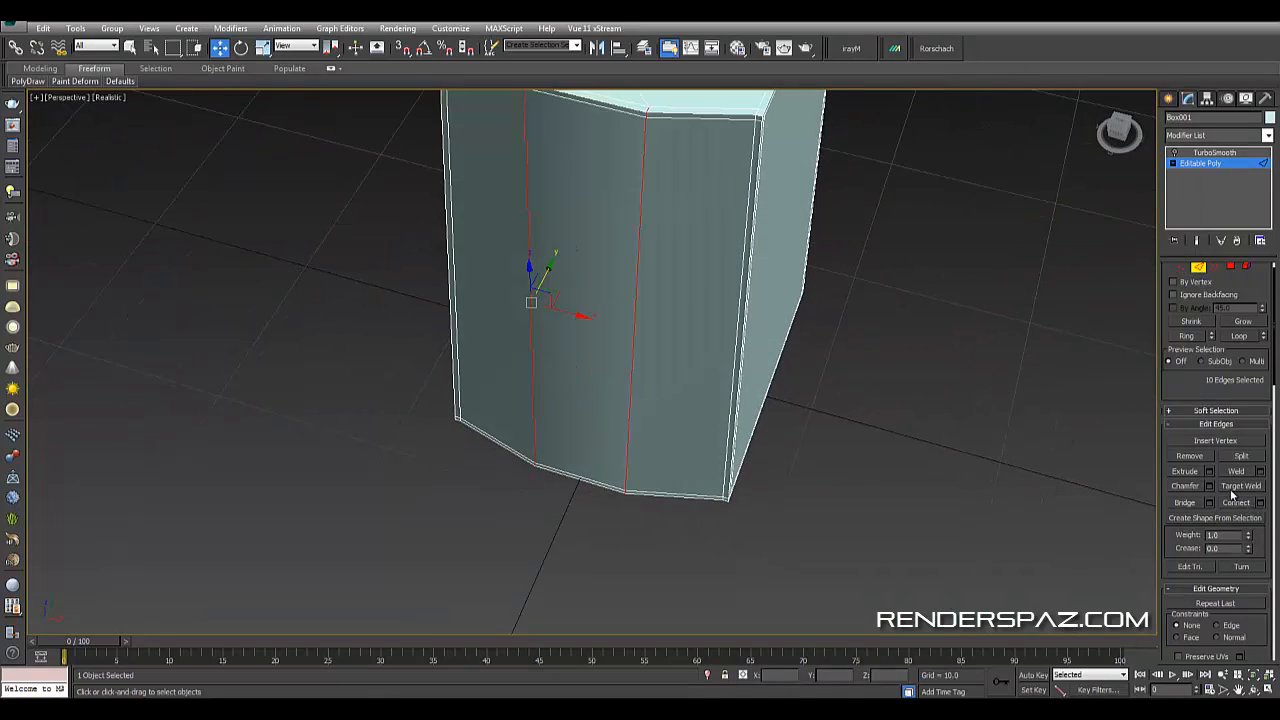
- Switch to vertex level and cut a new edge across the top face between the chamfered corners
left_click(970, 393)
middle_click_drag(970, 393, 644, 287, "alt")
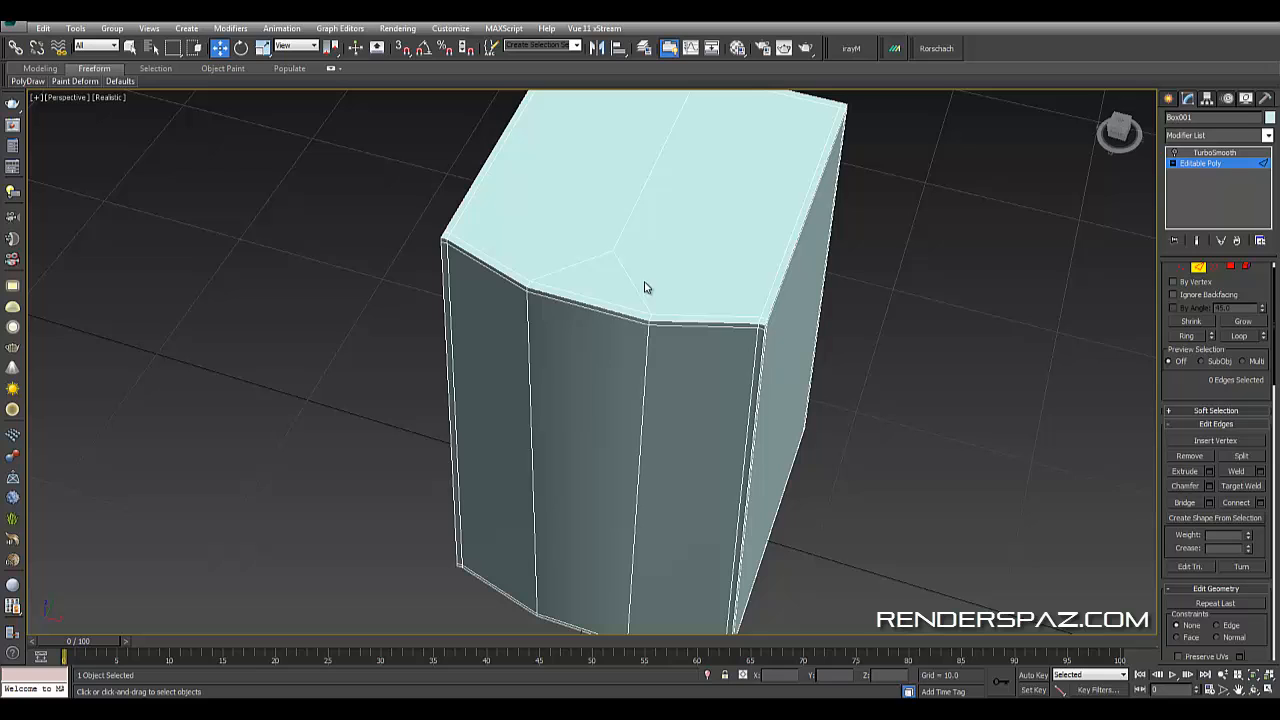
left_click(1197, 267)
middle_click_drag(823, 300, 712, 330, "alt")
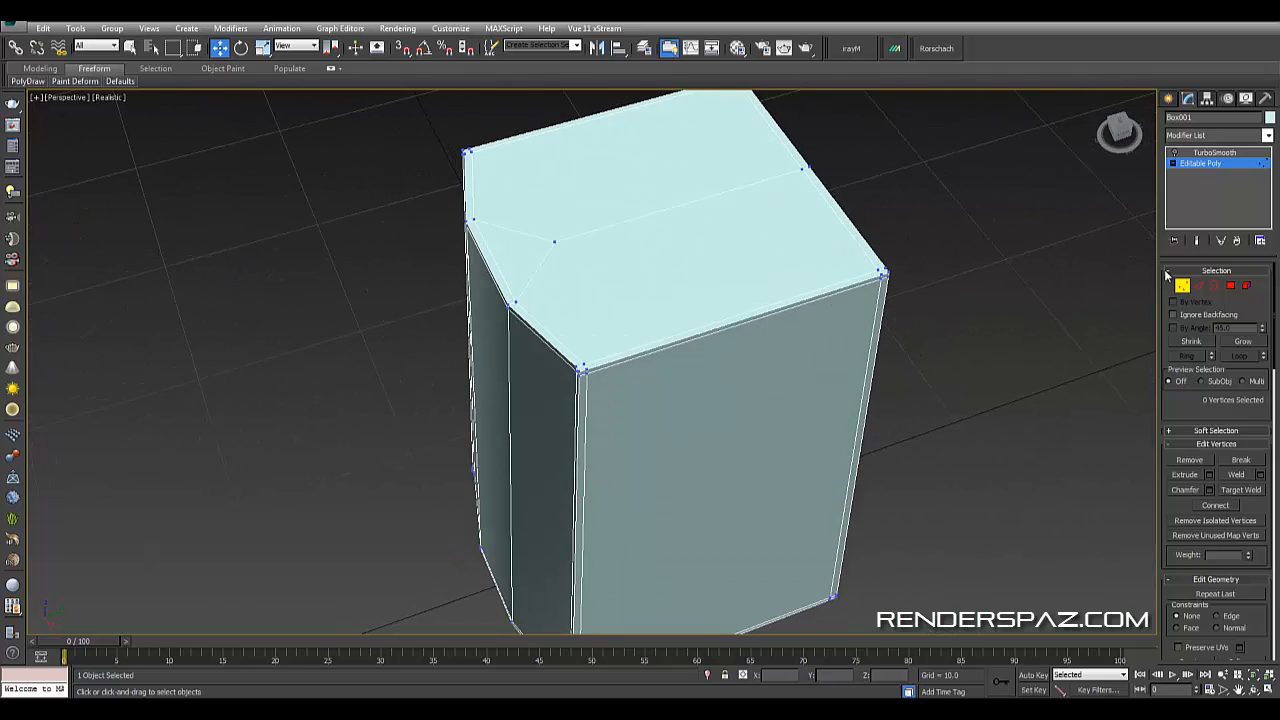
left_click(1198, 285)
key("1")
middle_click_drag(652, 396, 658, 380, "alt")
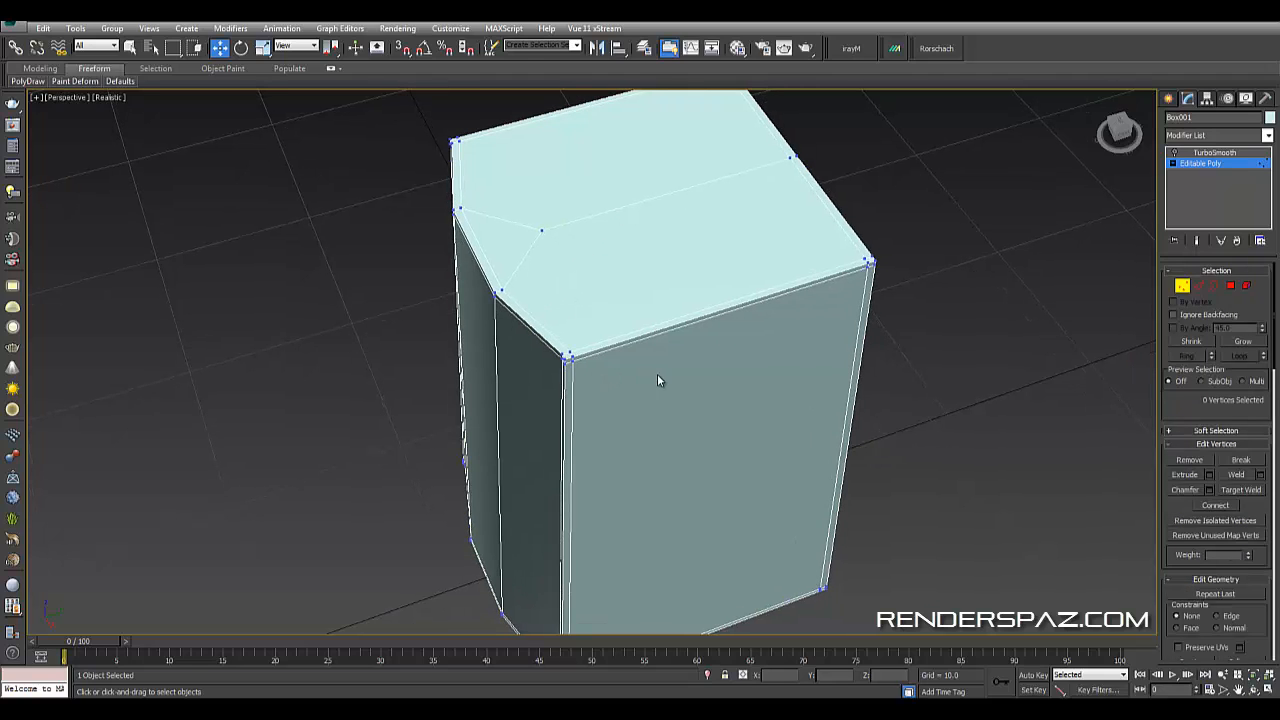
key("alt+c")
left_click(500, 290)
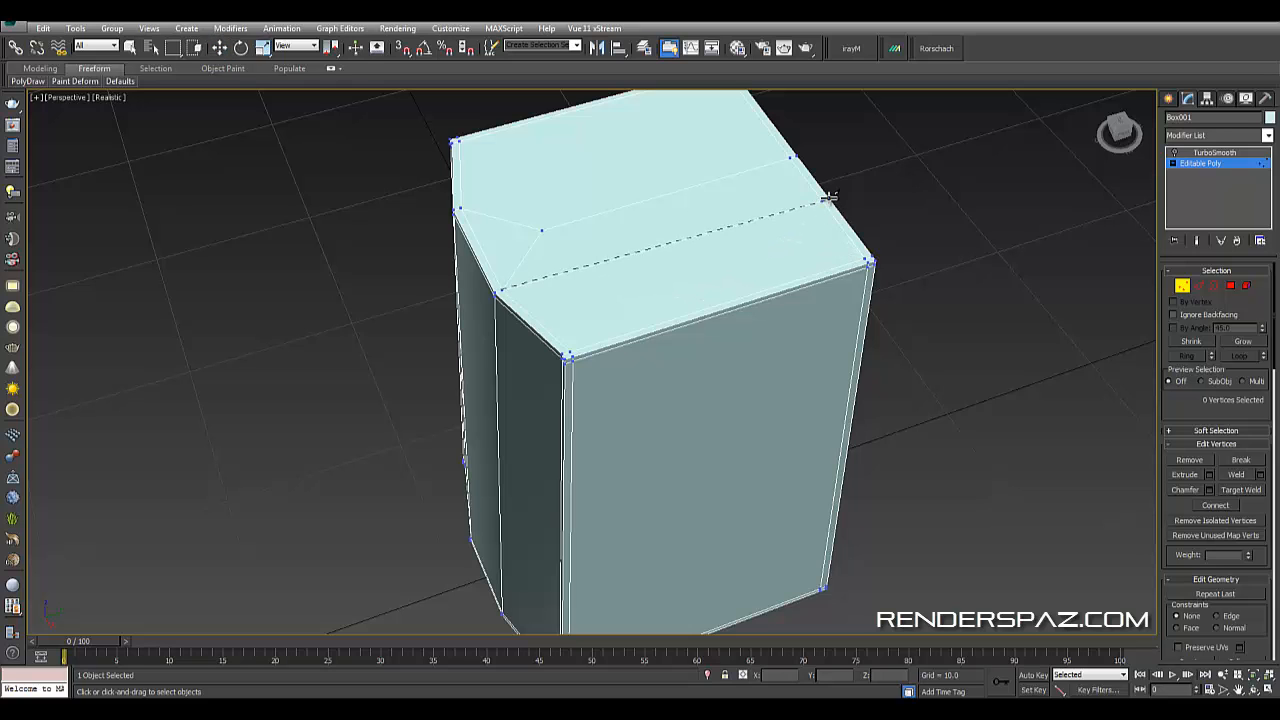
left_click(829, 198)
- Cut an edge down the front face from a top vertex to the bottom vertex
middle_click_drag(606, 298, 610, 330, "alt")
left_click(671, 395)
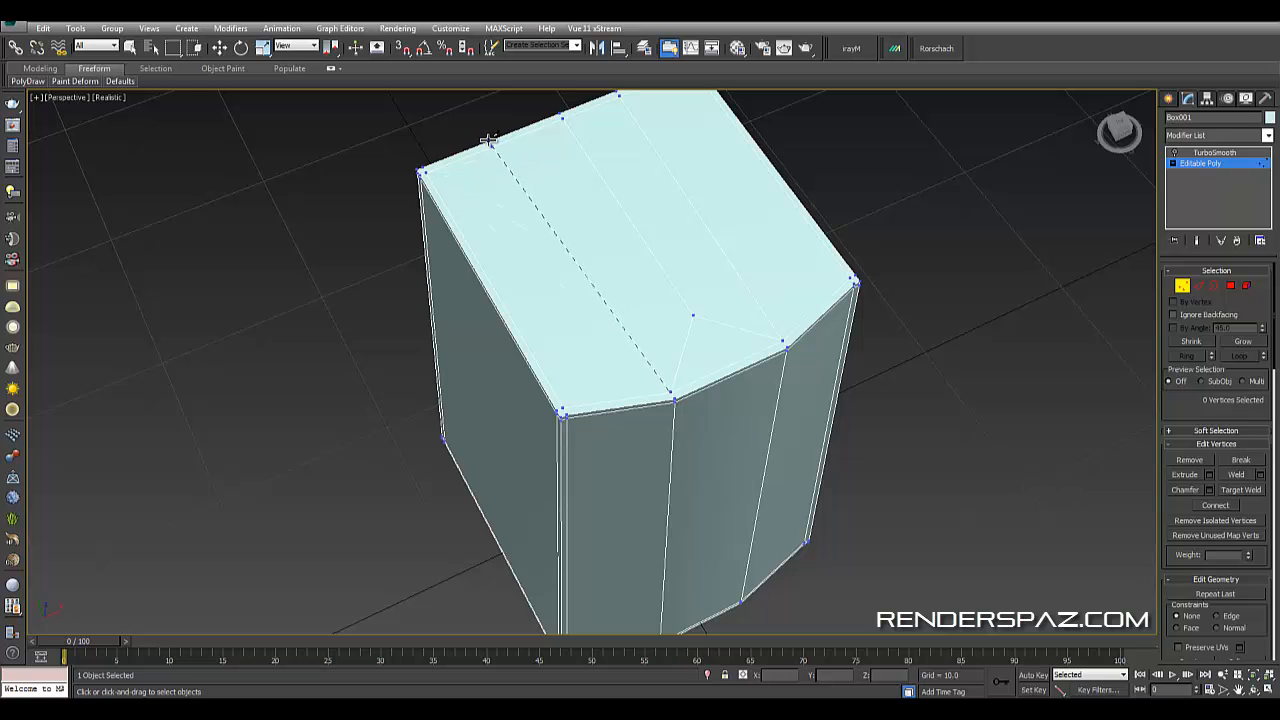
middle_click_drag(488, 143, 613, 192, "alt")
left_click(603, 188)
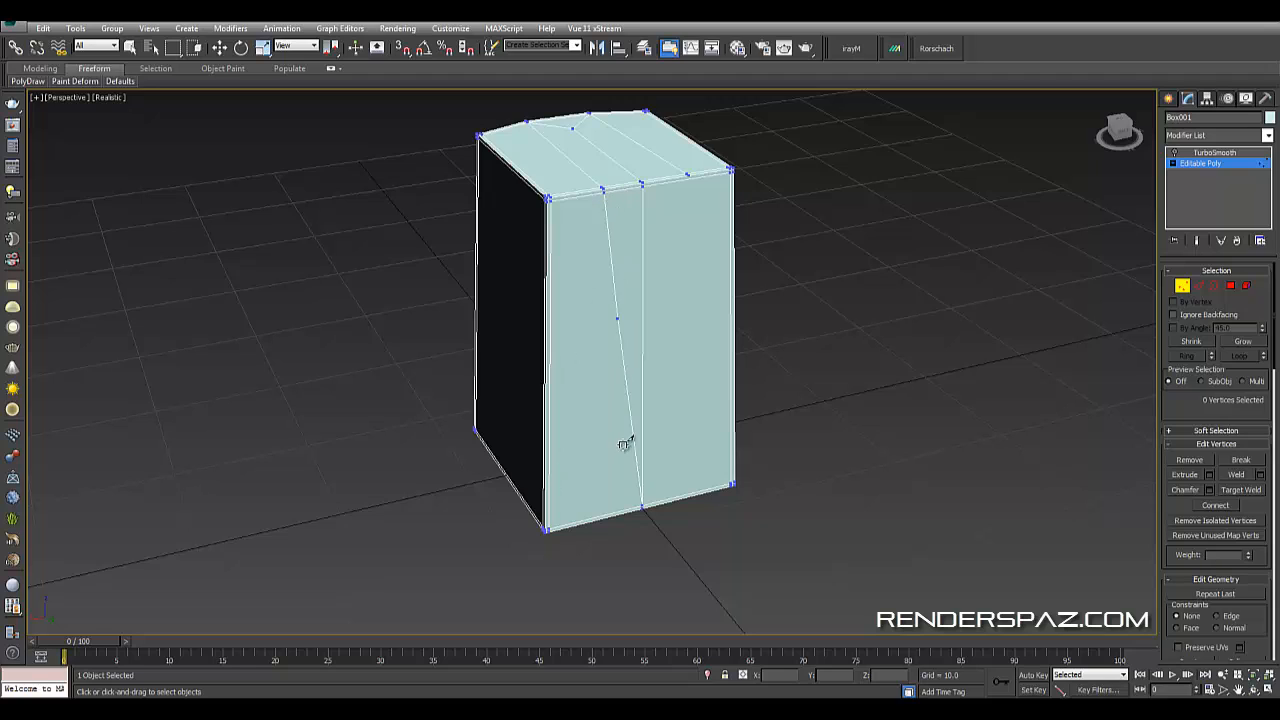
left_click(598, 518)
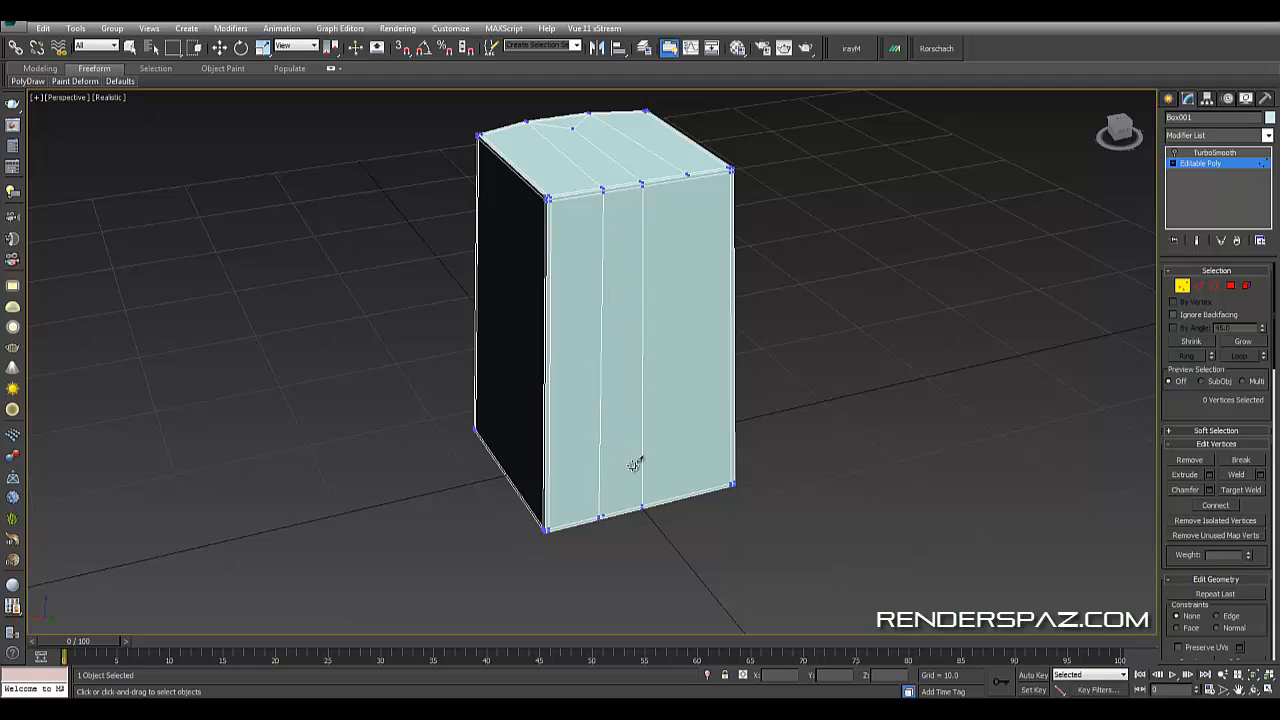
- Cut a second edge down the front face from the top edge to the bottom edge
right_click(687, 178)
left_click(688, 176)
left_click(690, 495)
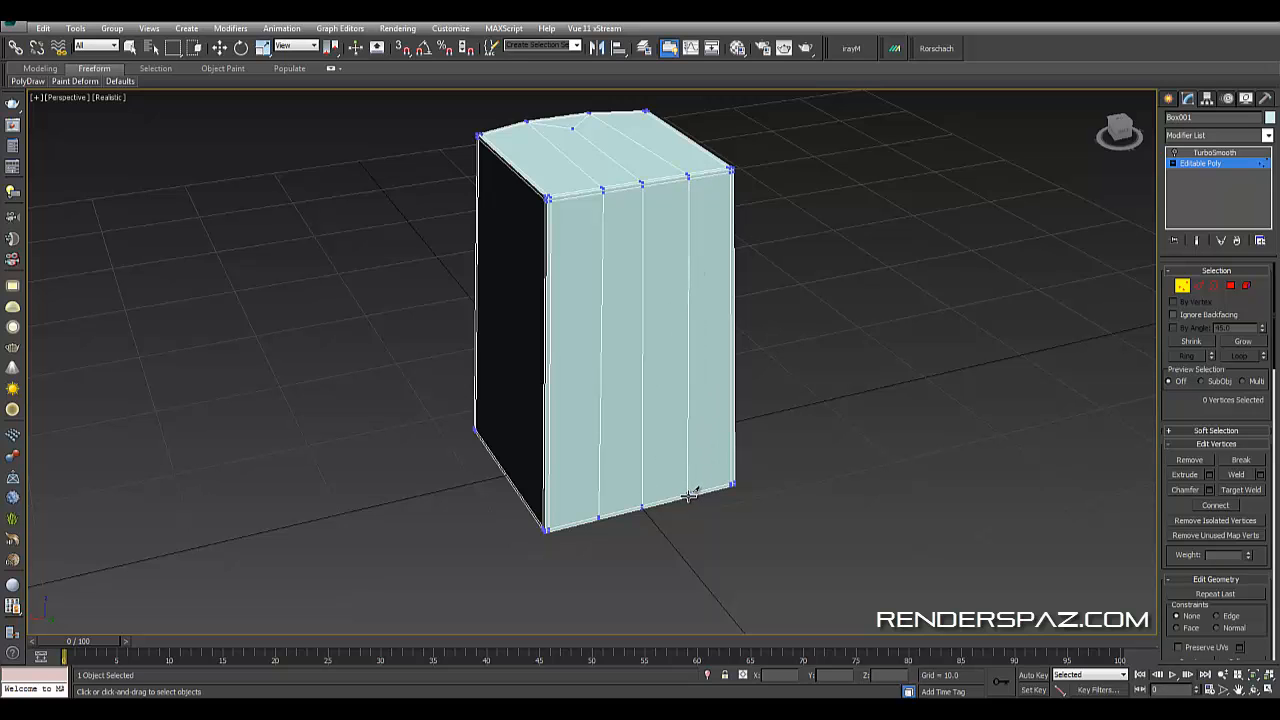
- Orbit beneath the box to inspect the cuts along its bottom
middle_click_drag(766, 471, 708, 413, "alt")
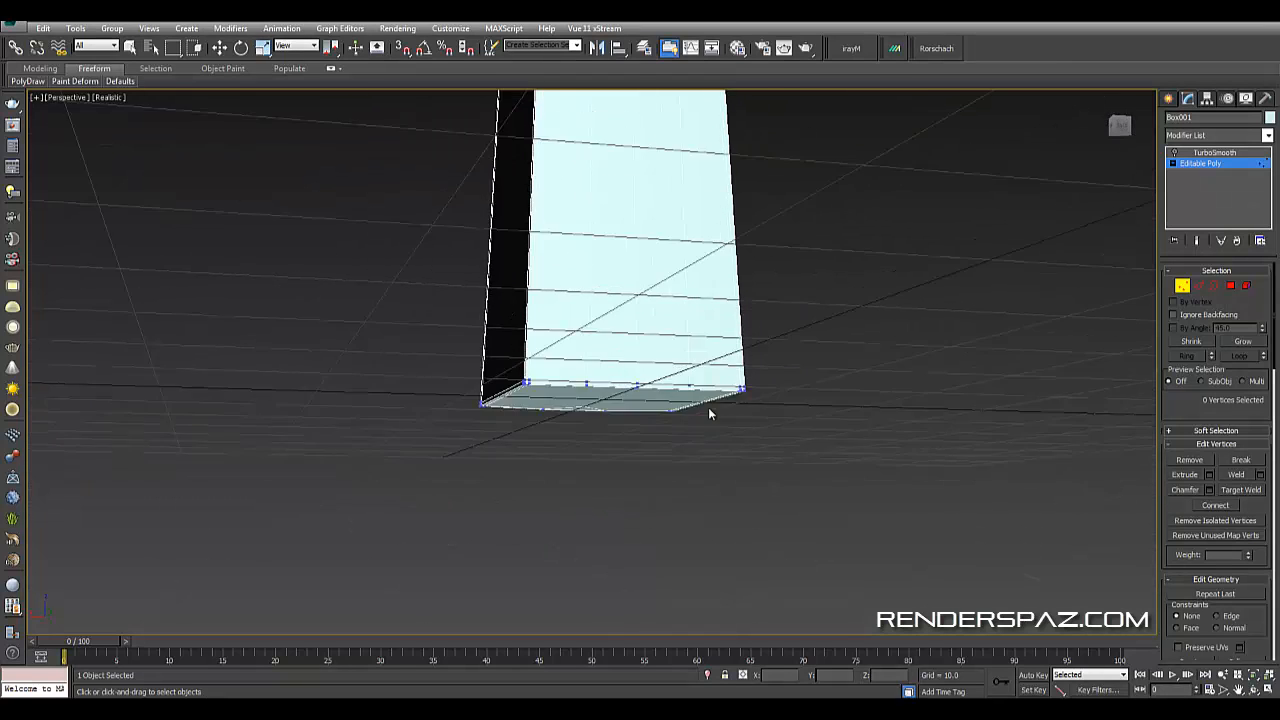
scroll(708, 410, "up", 5)
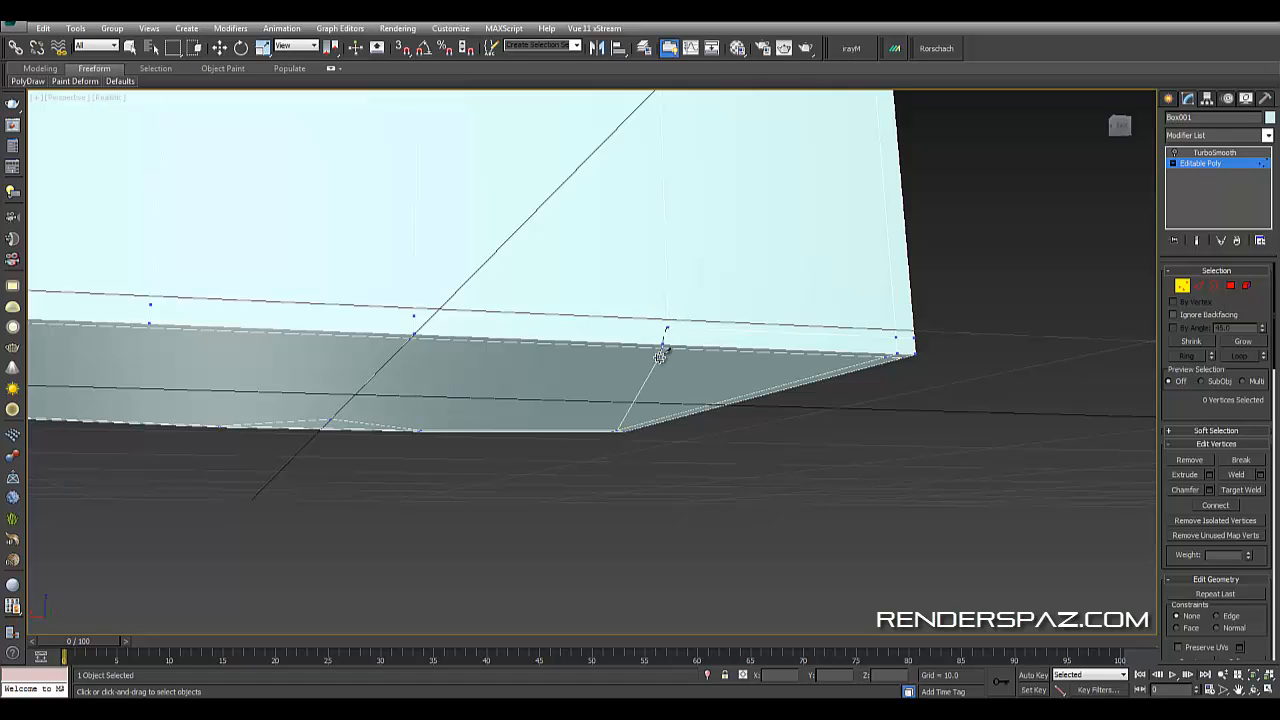
middle_click_drag(662, 352, 777, 371, "alt")
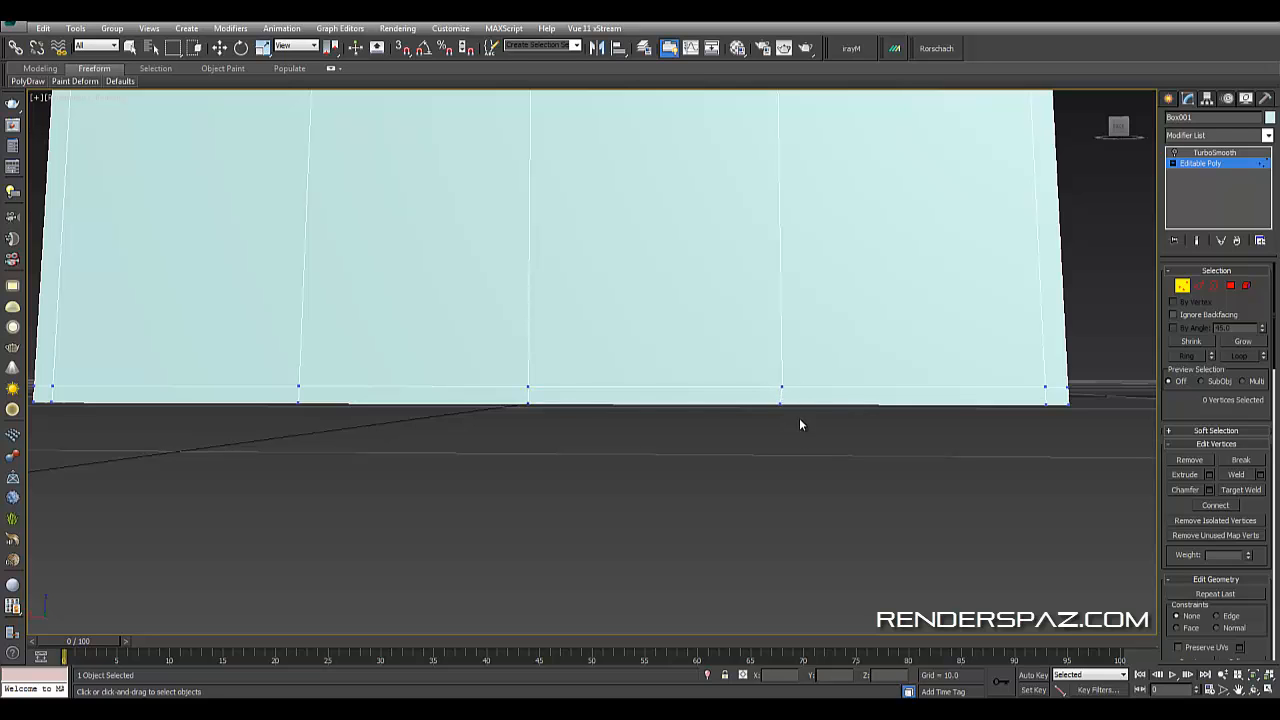
middle_click_drag(799, 425, 754, 380, "alt")
middle_click_drag(789, 249, 779, 247, "alt")
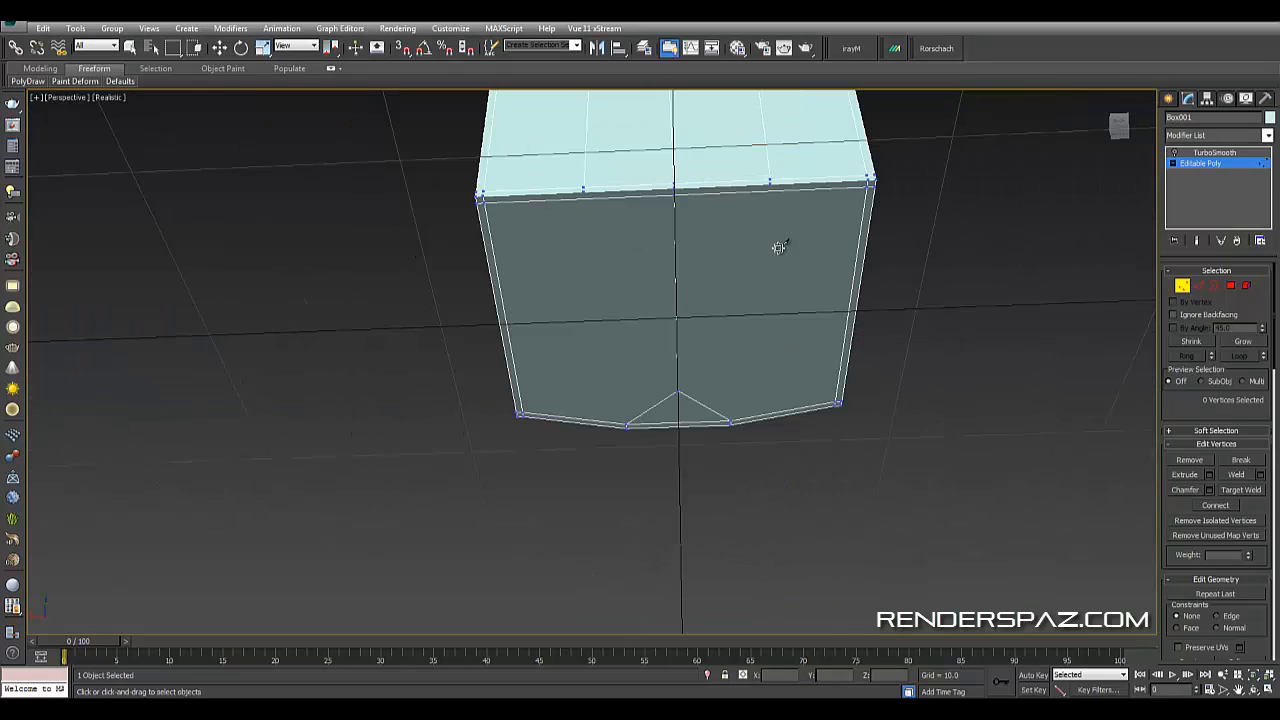
- Cut two more vertical edges down the face, each from a top vertex to the bottom edge
left_click(771, 181)
left_click(772, 416)
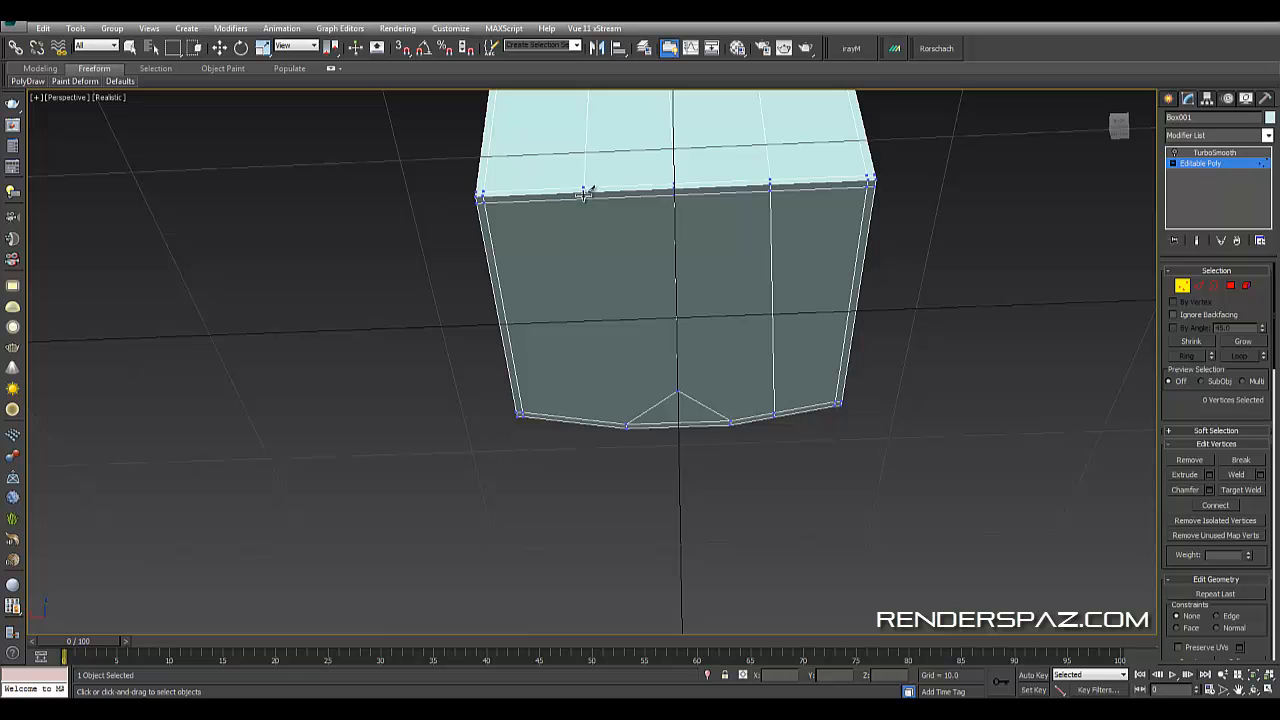
left_click(584, 192)
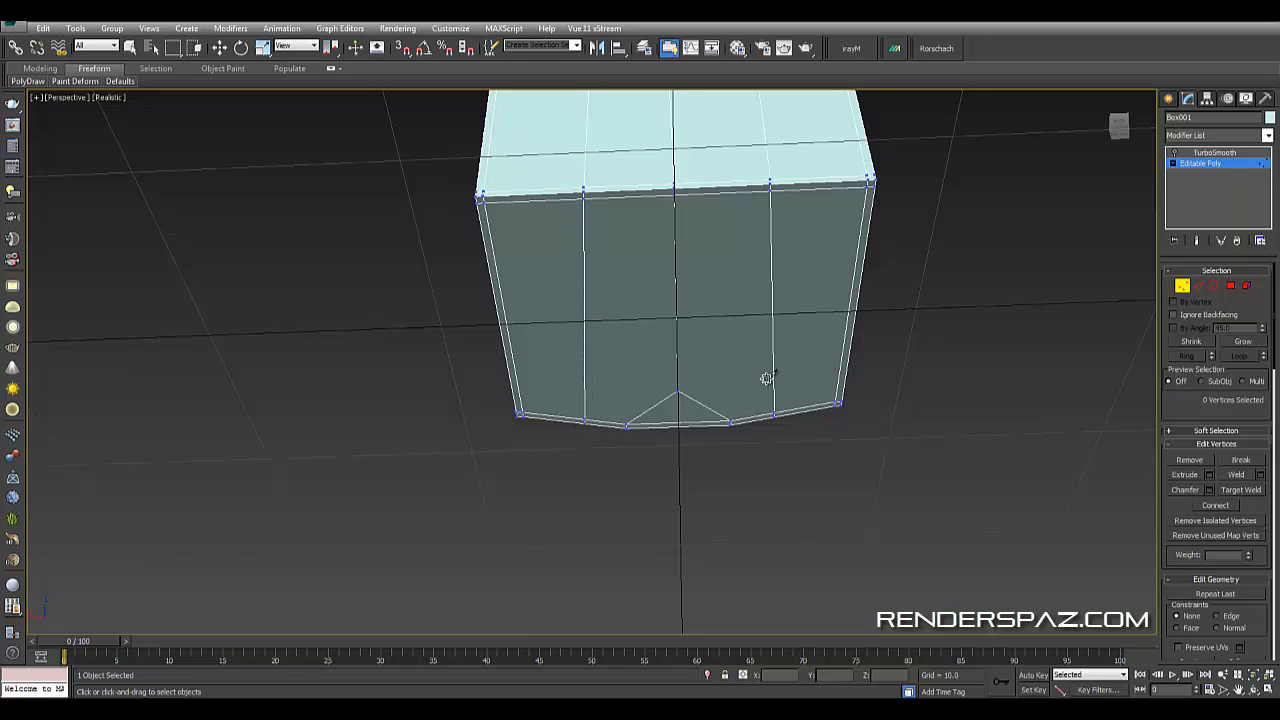
- Try to target-weld the vertices of the V-shaped cut on the bottom face
middle_click_drag(691, 443, 843, 391, "alt")
scroll(768, 369, "up", 3)
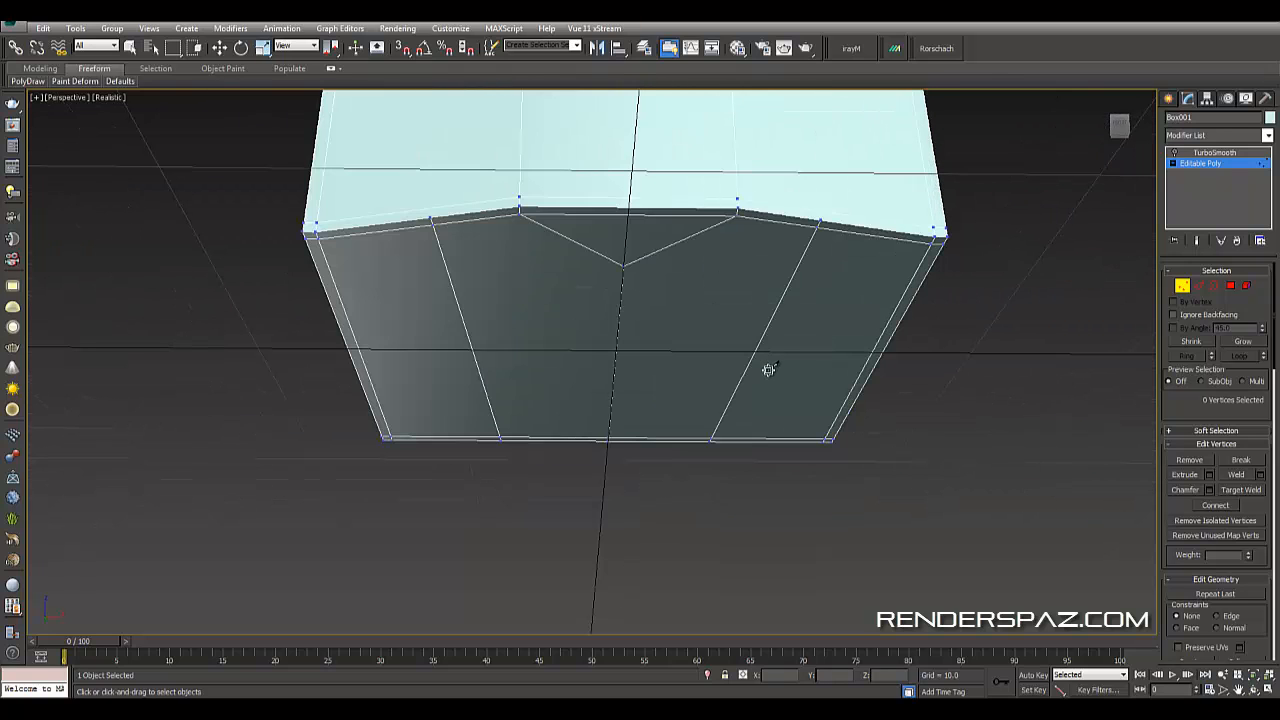
key("w")
left_click(1240, 489)
left_click(739, 214)
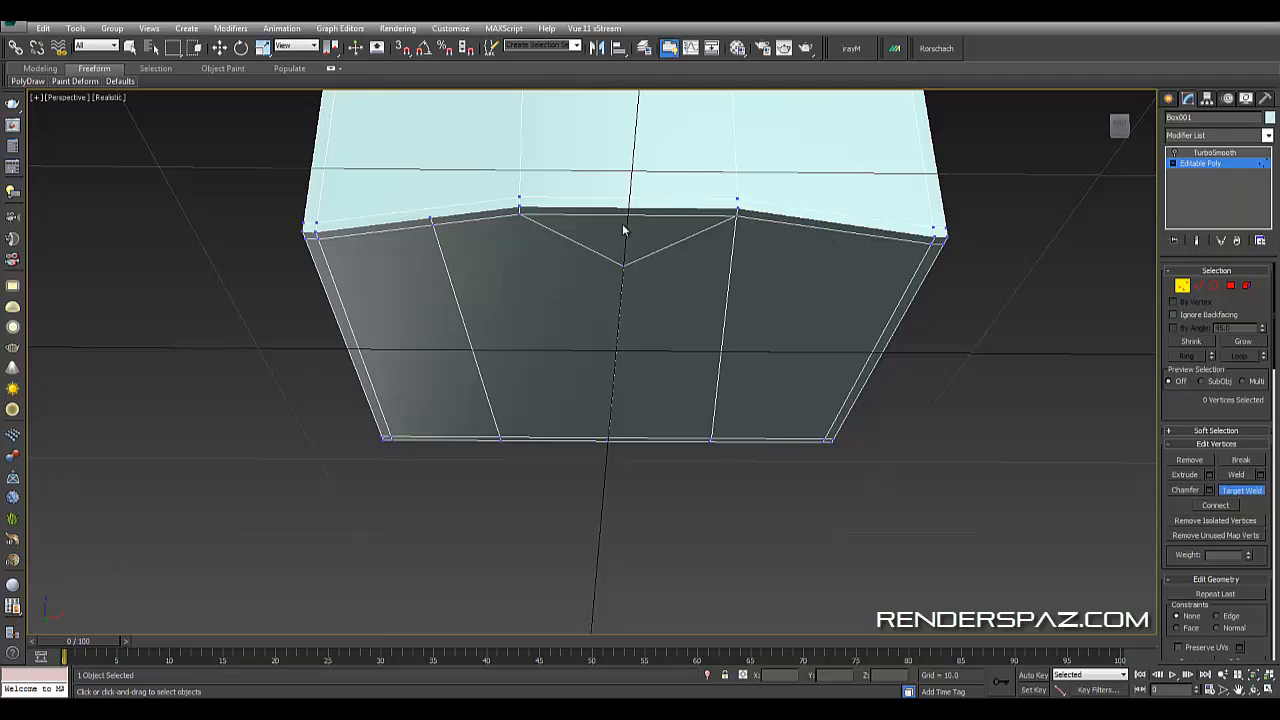
left_click(520, 213)
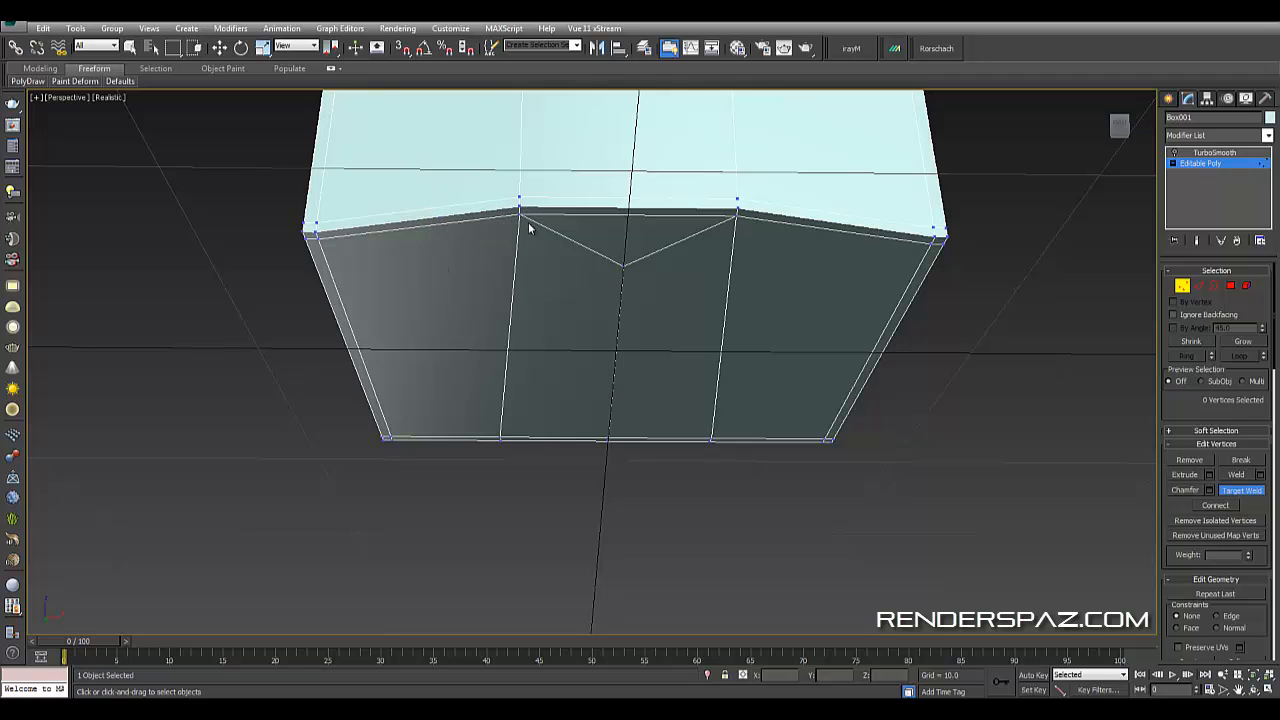
- Switch to edge level and remove the V-shaped edges on the bottom face
key("w")
key("2")
left_click(577, 244)
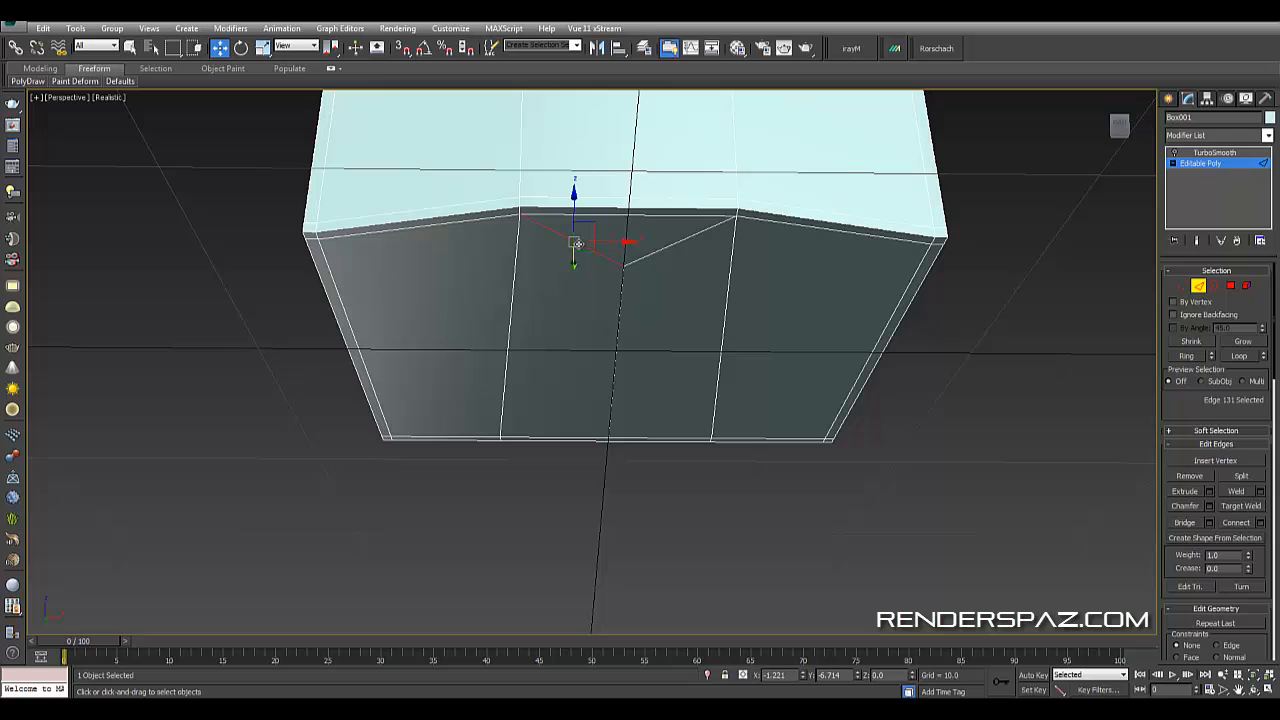
left_click(662, 256, "ctrl")
key("BackSpace")
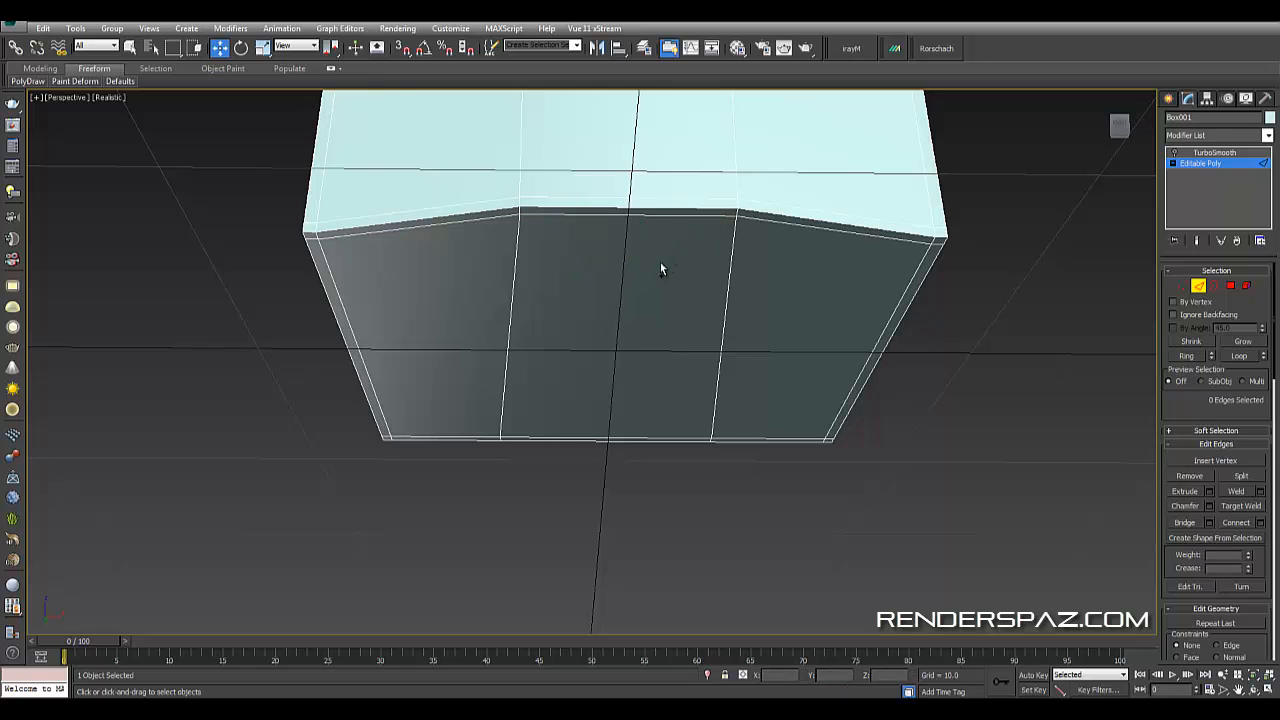
- Select the center edge loop running across the top and down the front, and remove it
middle_click_drag(680, 294, 727, 316, "alt")
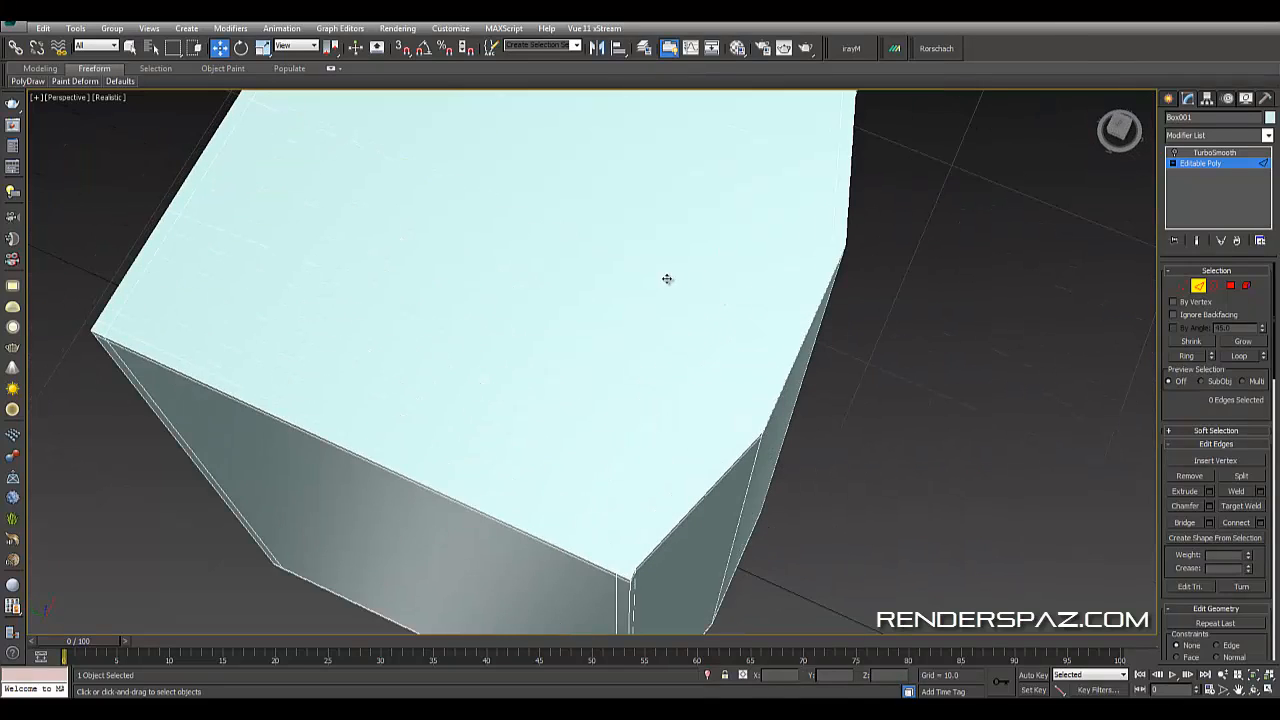
left_click(667, 279)
left_click(706, 278, "ctrl")
left_click(694, 318, "ctrl")
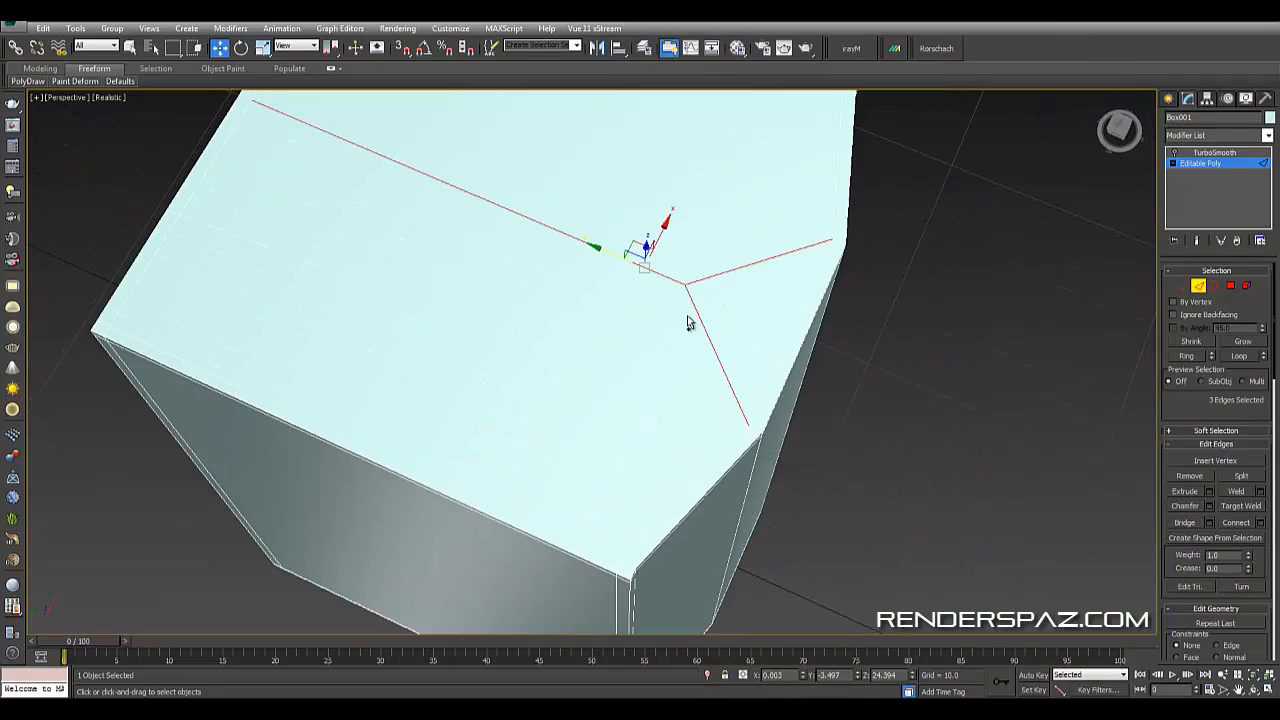
left_click(687, 323)
middle_click_drag(777, 274, 815, 293, "alt")
scroll(727, 342, "down", 5)
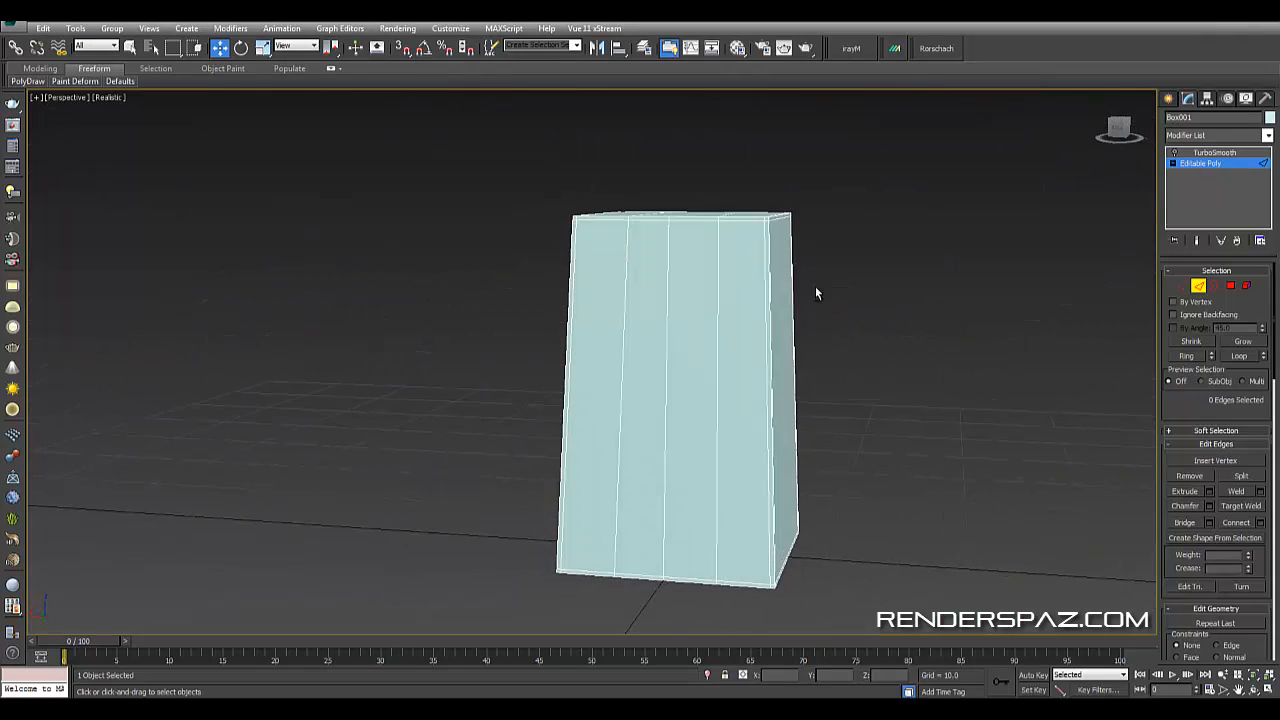
left_click(668, 266)
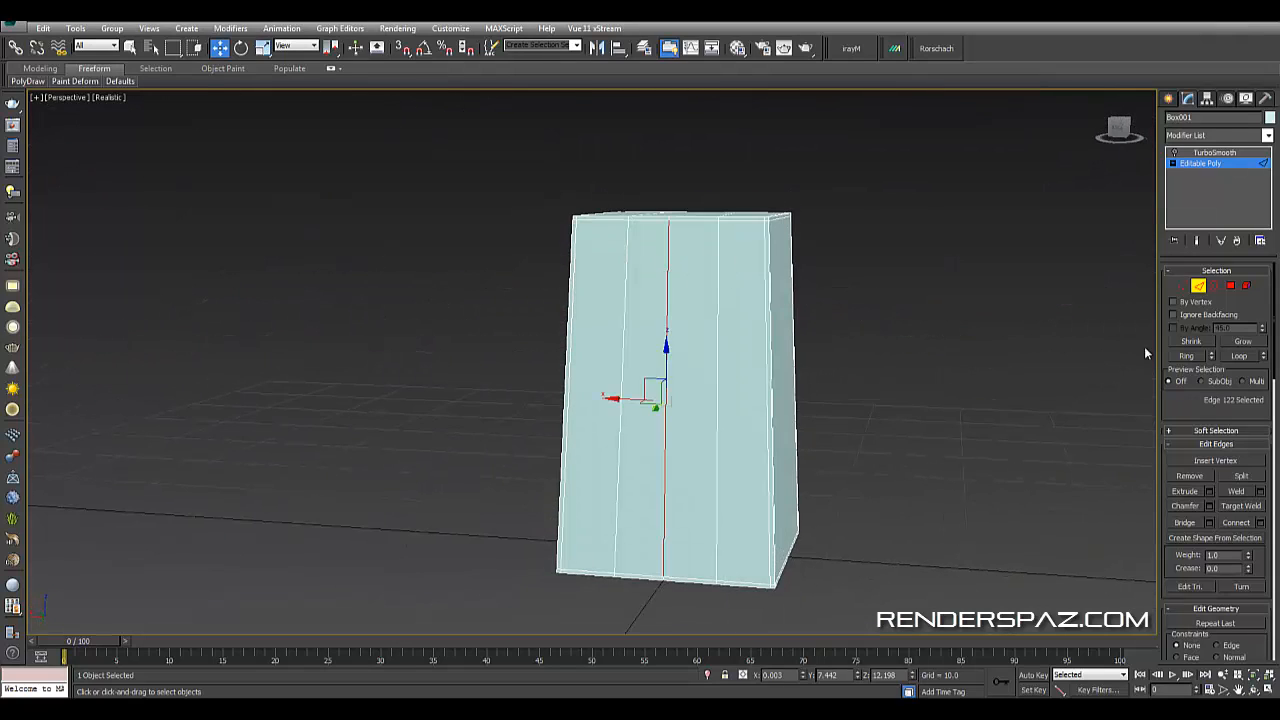
left_click(1245, 357)
key("ctrl+d")
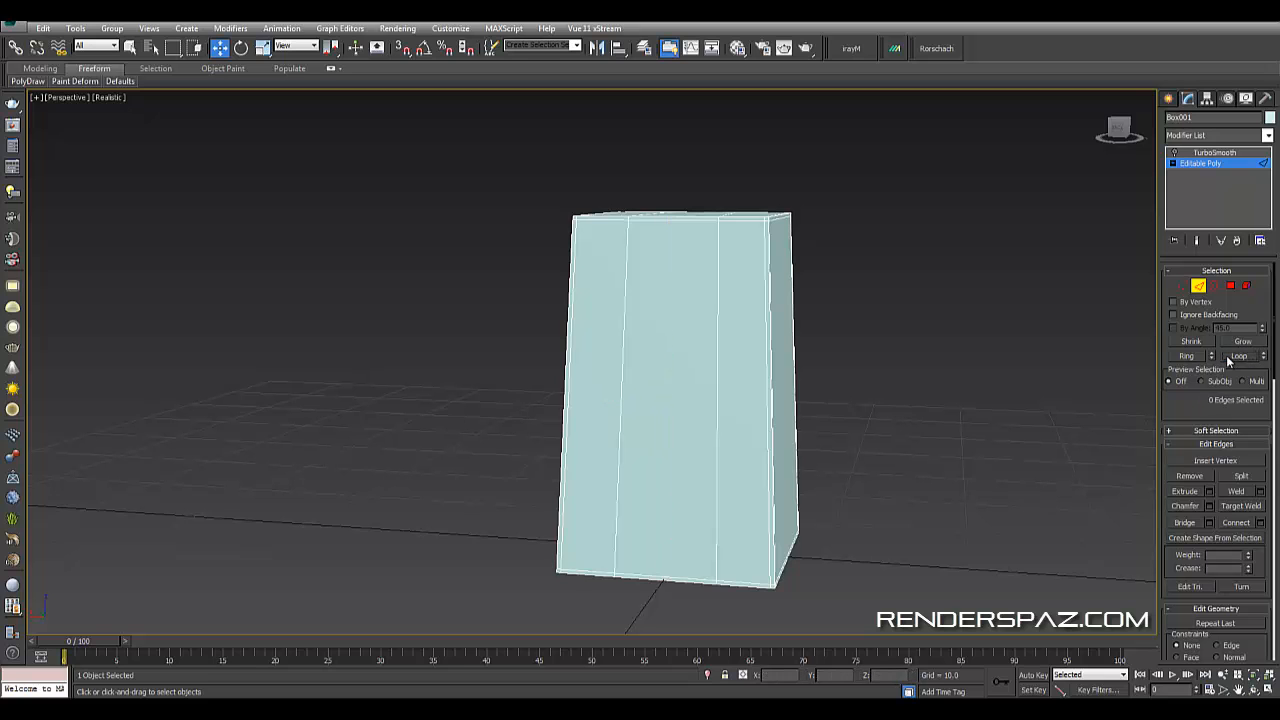
- Leave sub-object editing and orbit around the smoothed box to inspect it
middle_click_drag(924, 478, 900, 370, "alt")
left_click(1199, 286)
left_click(1032, 168)
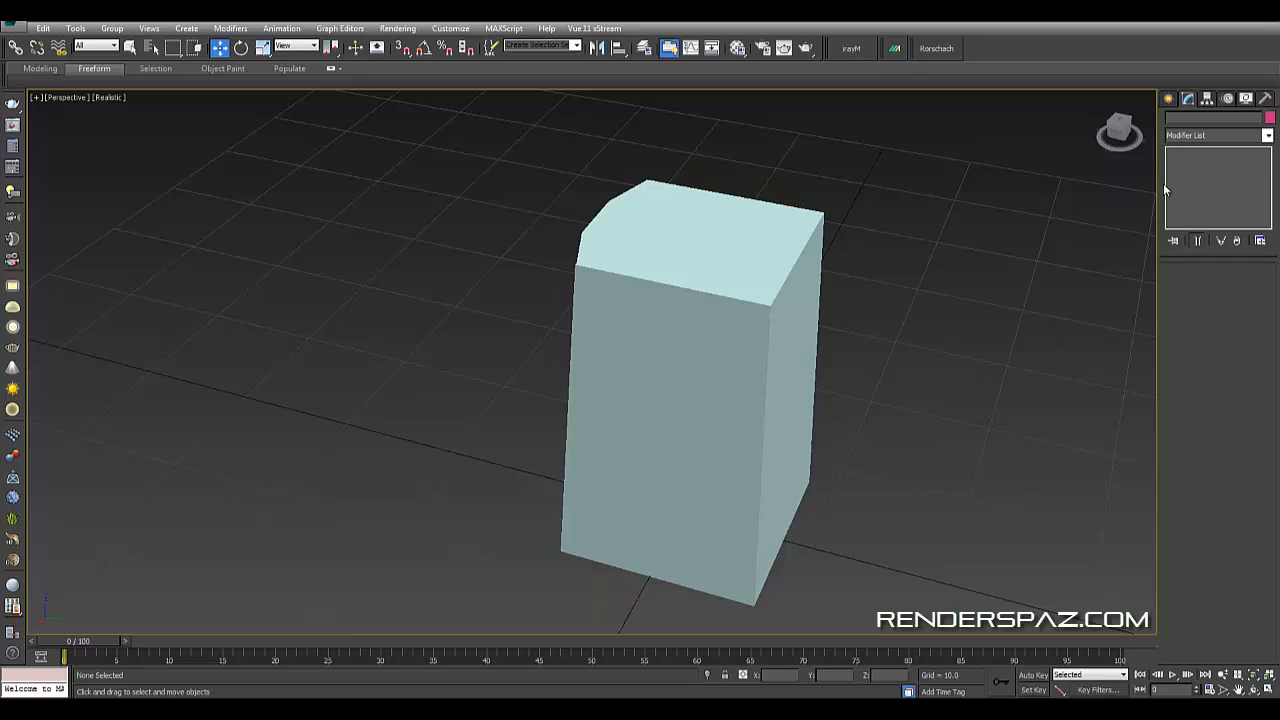
left_click(753, 269)
left_click(1177, 152)
left_click(1080, 143)
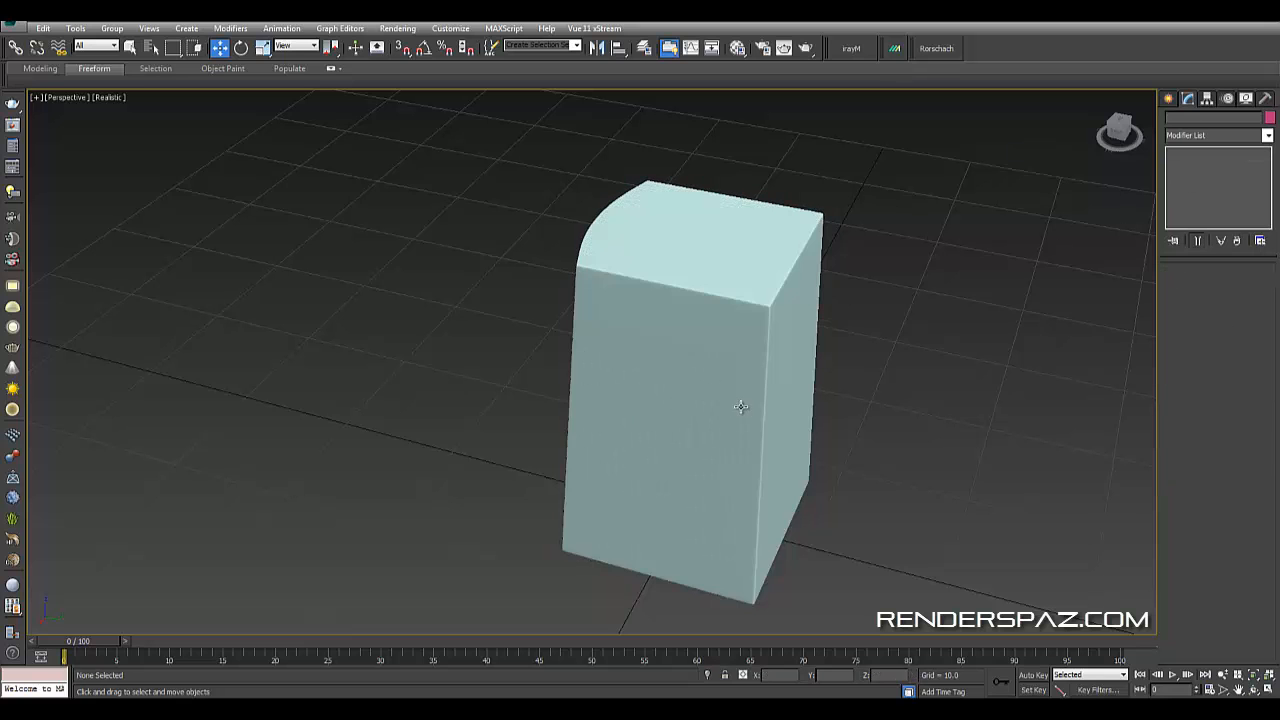
middle_click_drag(743, 400, 849, 416, "alt")
- Rename the box as Speaker and deselect it
left_click(634, 303)
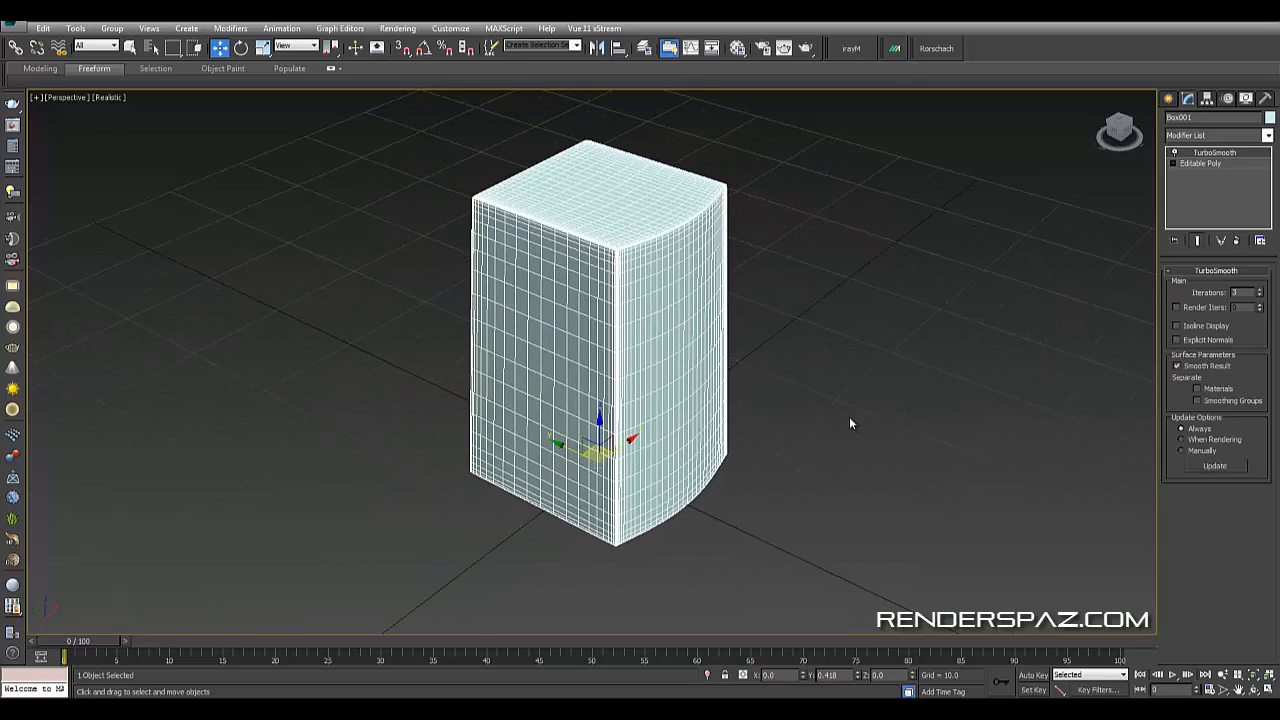
left_click(840, 417)
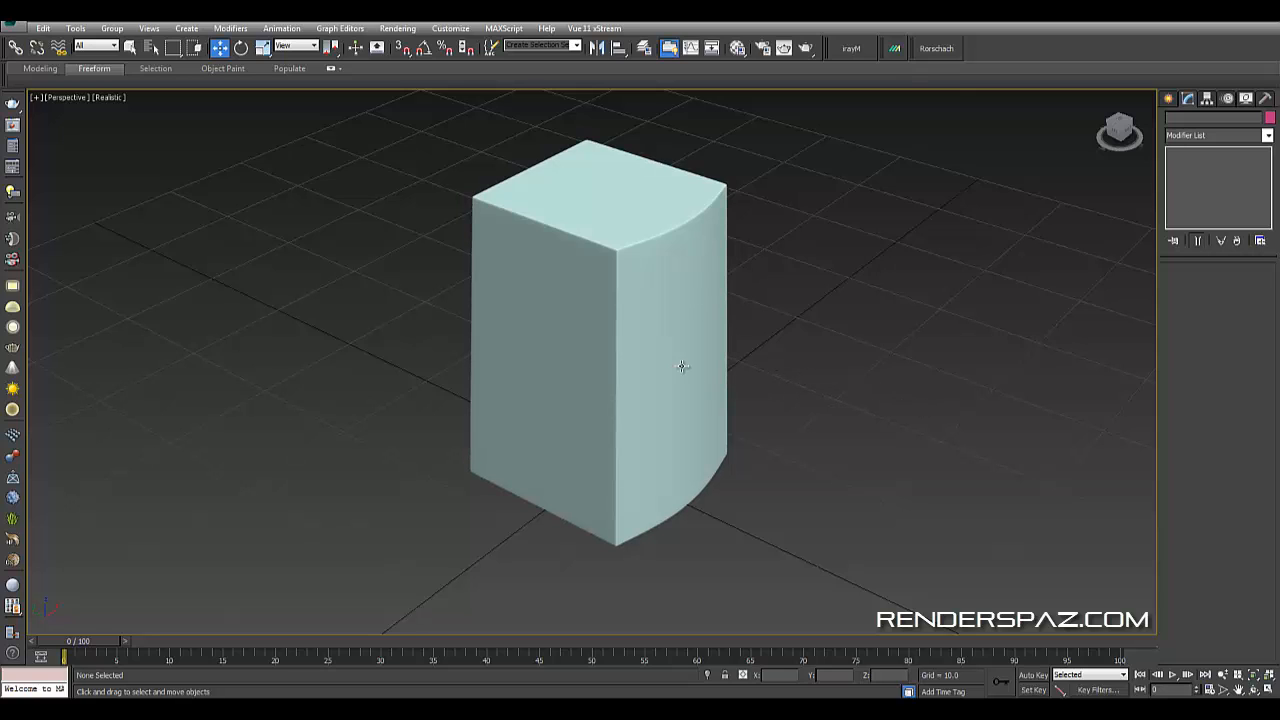
left_click(651, 337)
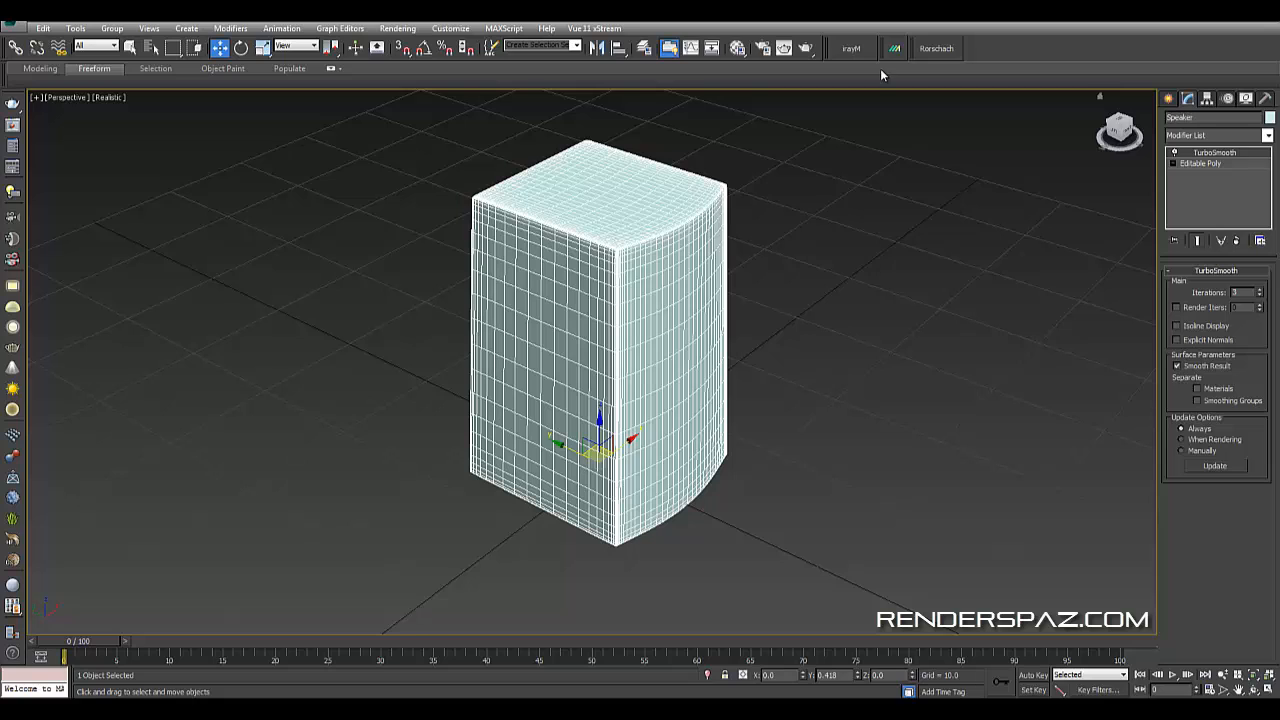
left_click(860, 234)
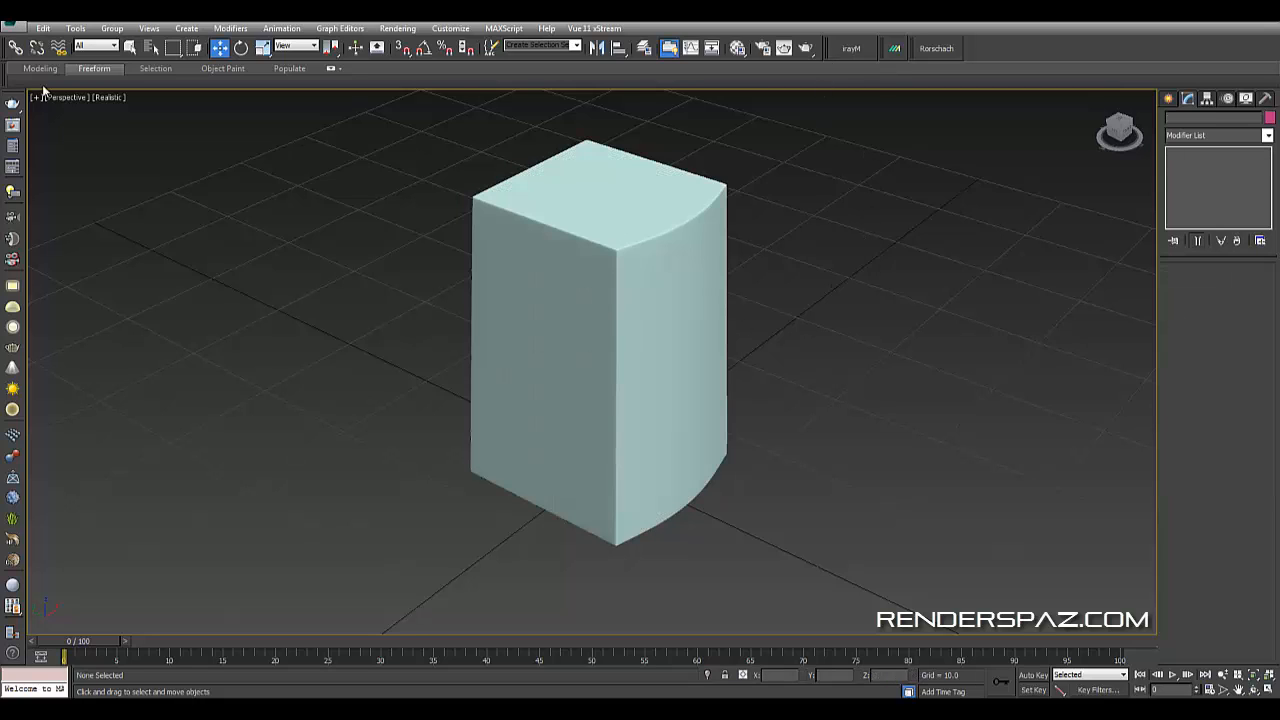
left_click(566, 355)
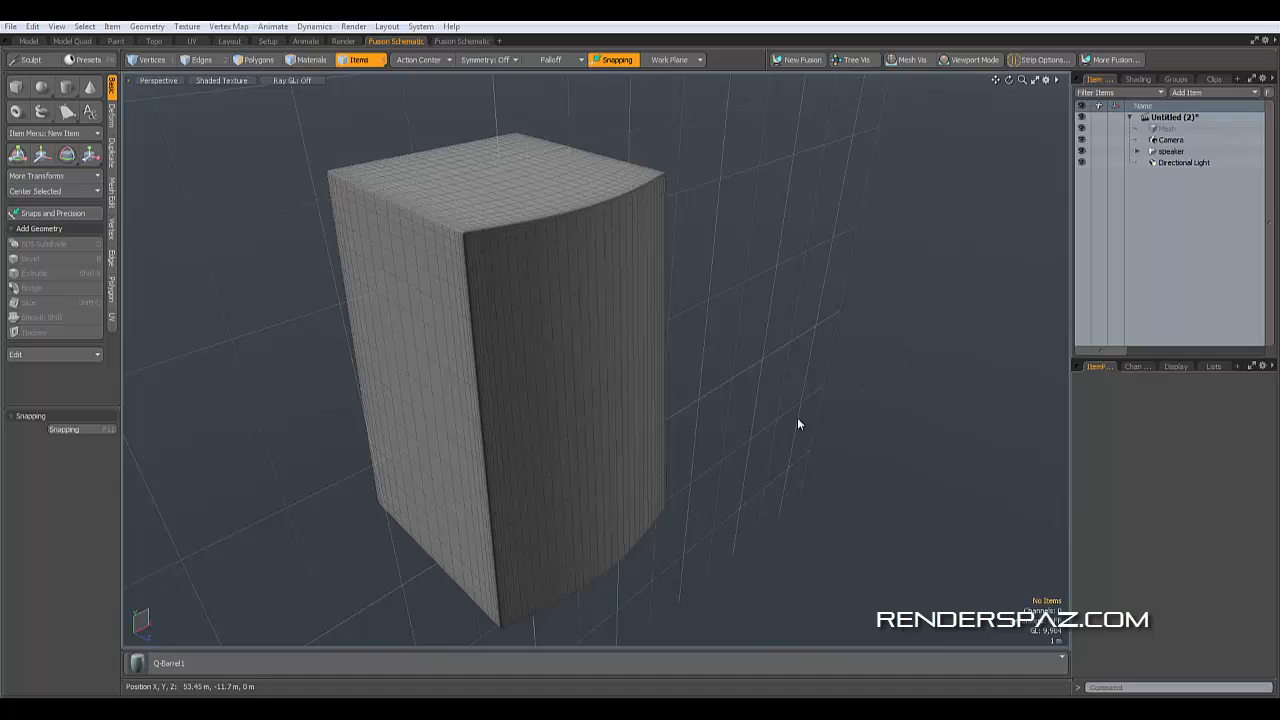
- Switch to Modo and delete the empty Mesh item from the scene's item list
left_click_drag(797, 424, 842, 443, "alt")
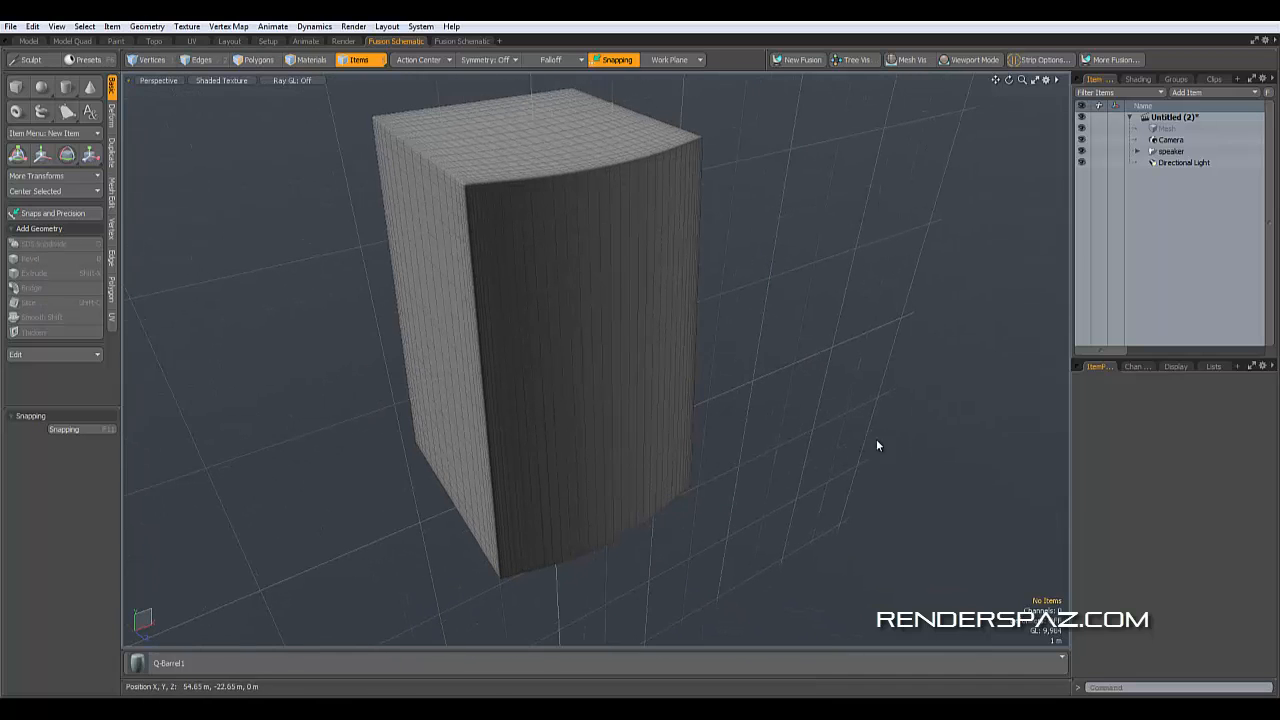
scroll(950, 232, "down", 4)
left_click_drag(871, 342, 934, 338, "alt")
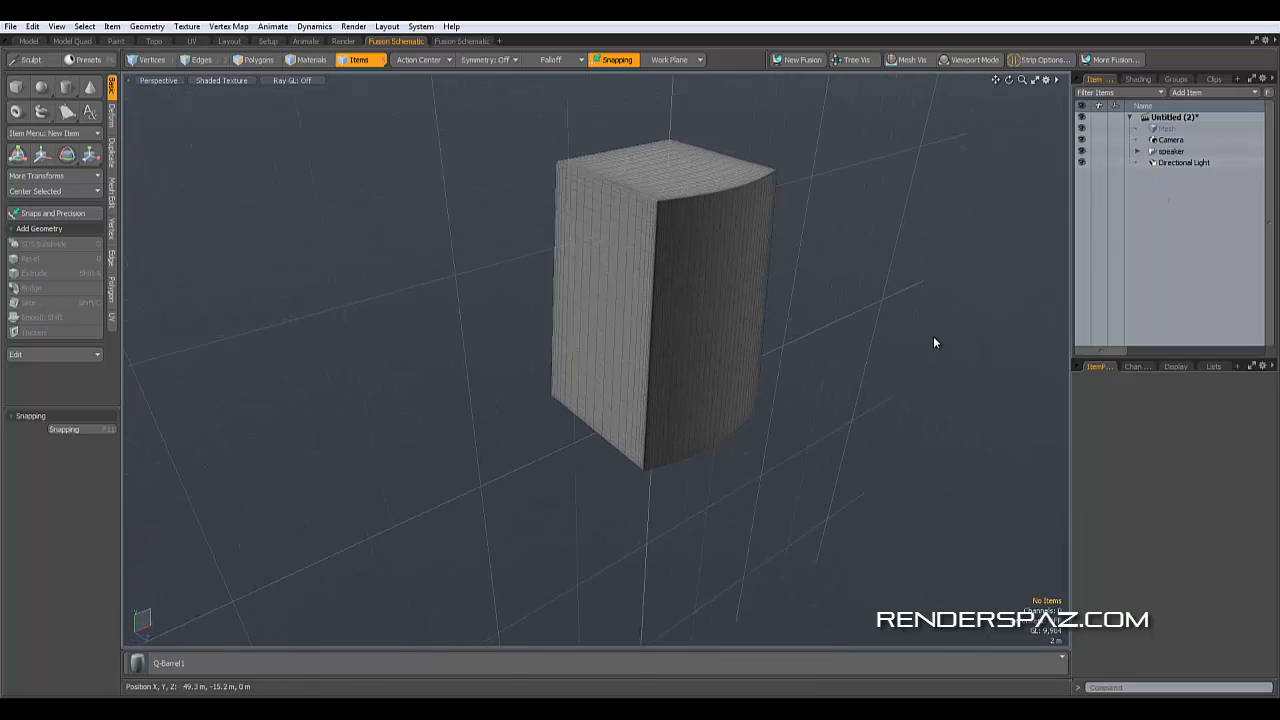
left_click(1165, 130)
key("Delete")
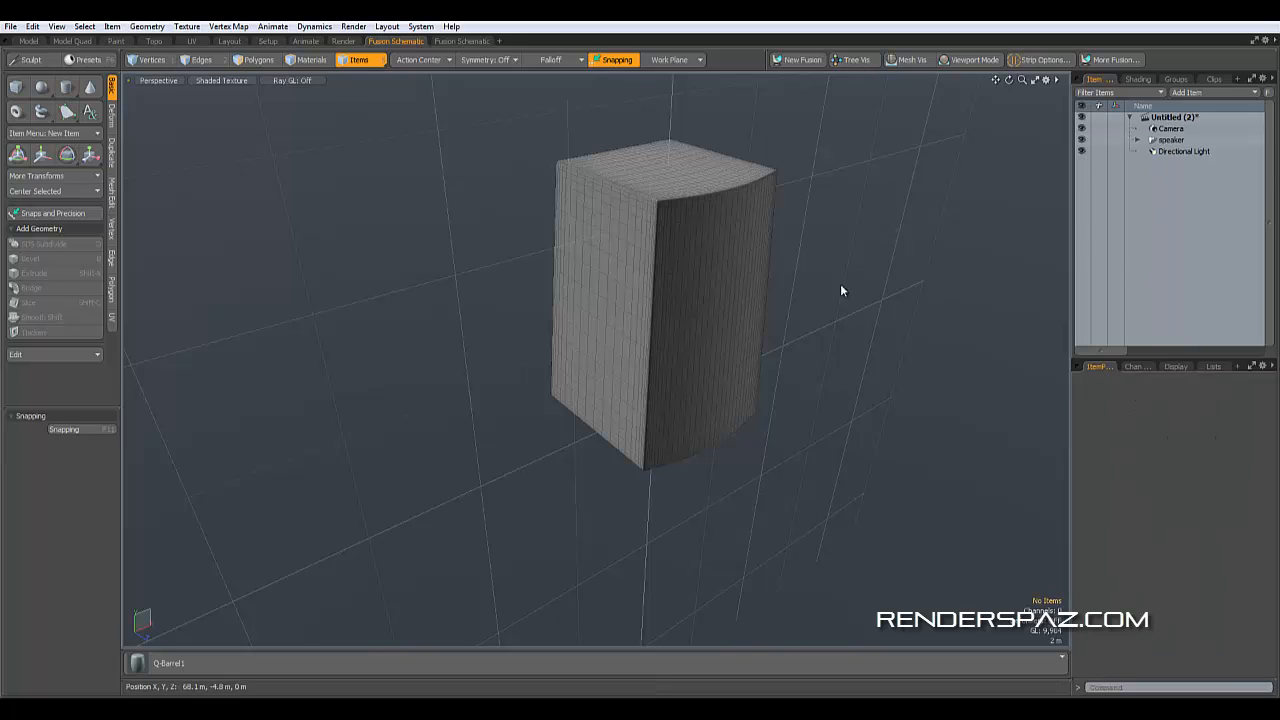
- Open the preset browser and drop the Q-Cylinder preset into the viewport
left_click_drag(868, 426, 825, 466, "alt+shift")
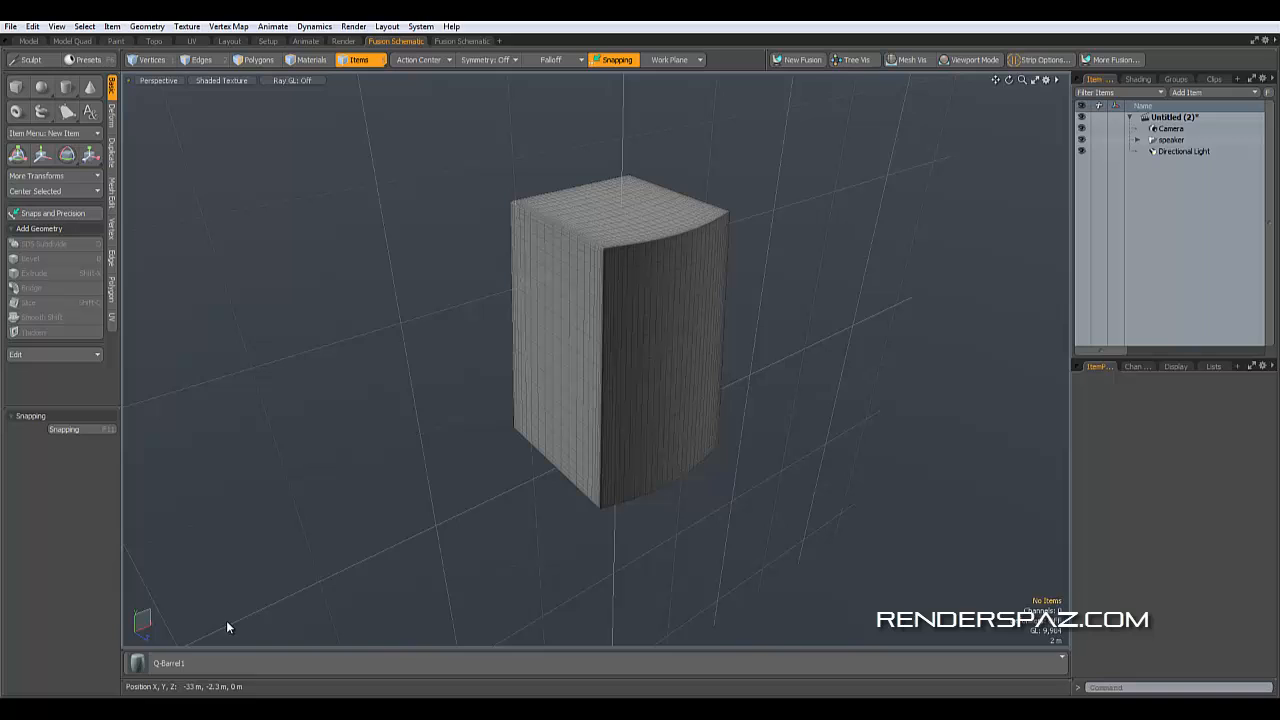
left_click(141, 670)
scroll(328, 579, "down", 3)
scroll(330, 592, "up", 1)
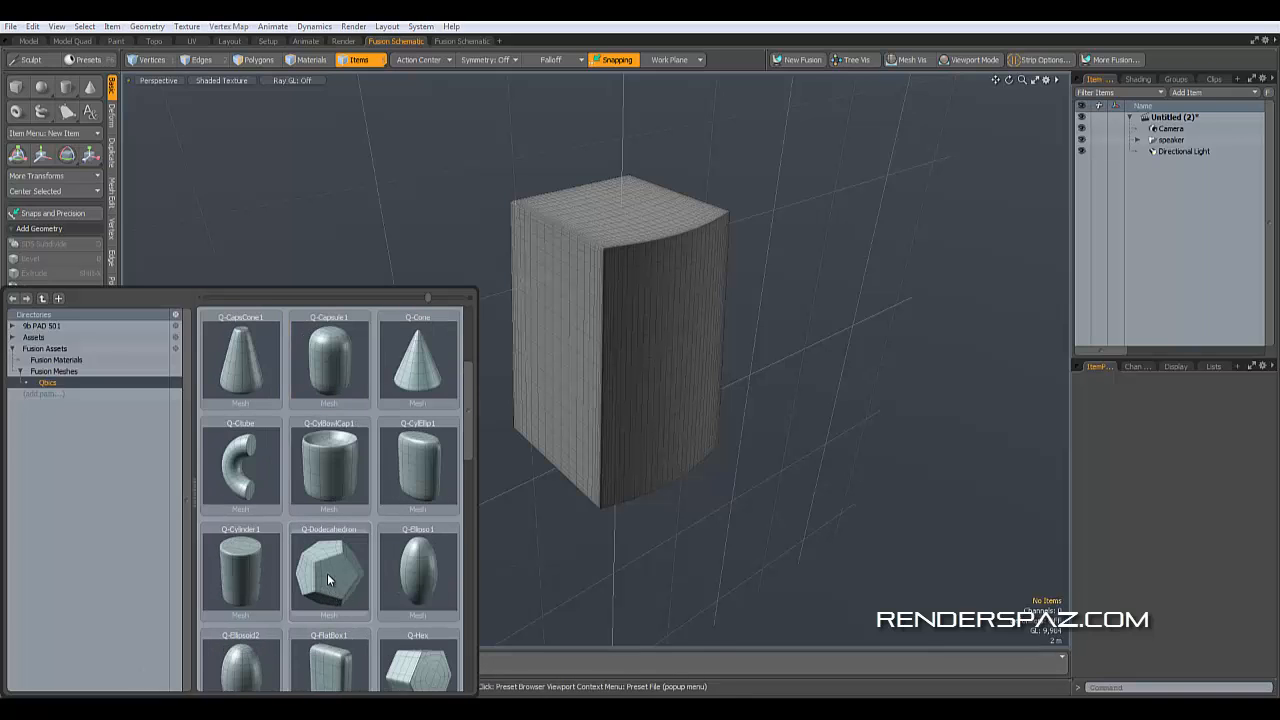
scroll(327, 573, "down", 2)
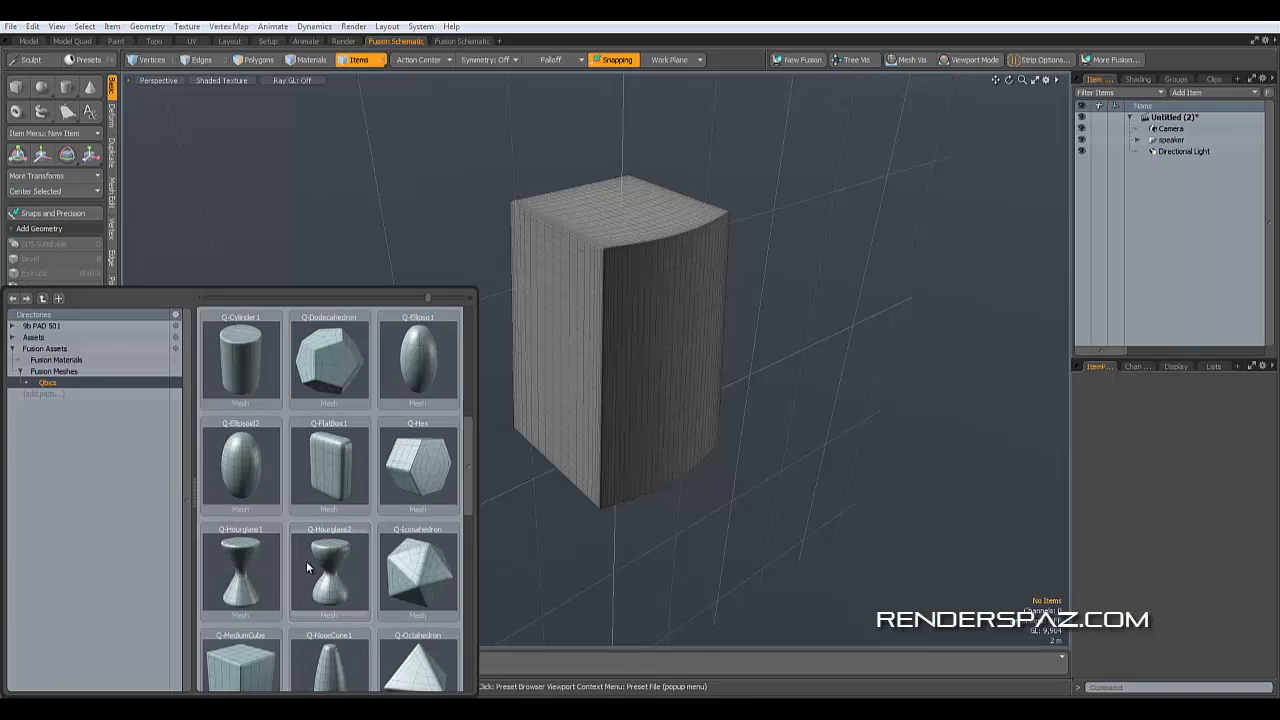
left_click(239, 368)
left_click_drag(657, 472, 688, 240, "alt")
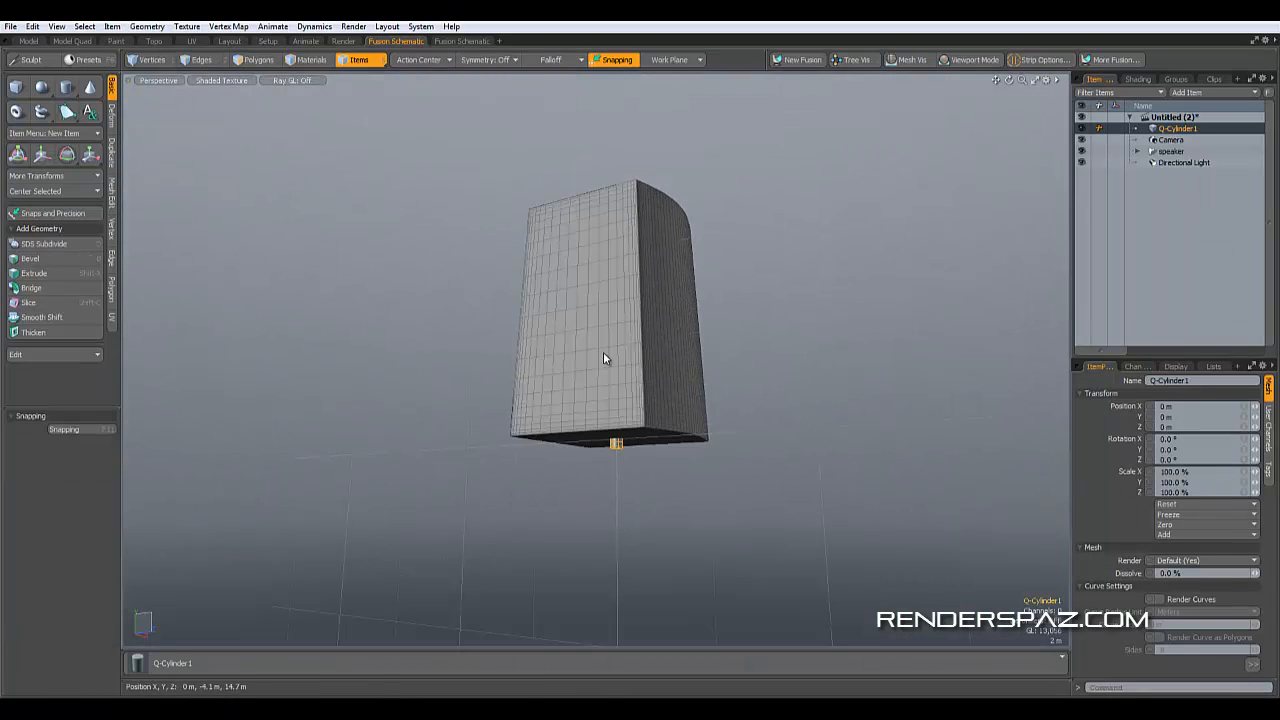
- Move the cylinder to about 12.8 m in Y and 12.6 m in Z
left_click(46, 158)
left_click_drag(640, 385, 786, 442, "alt")
key("w")
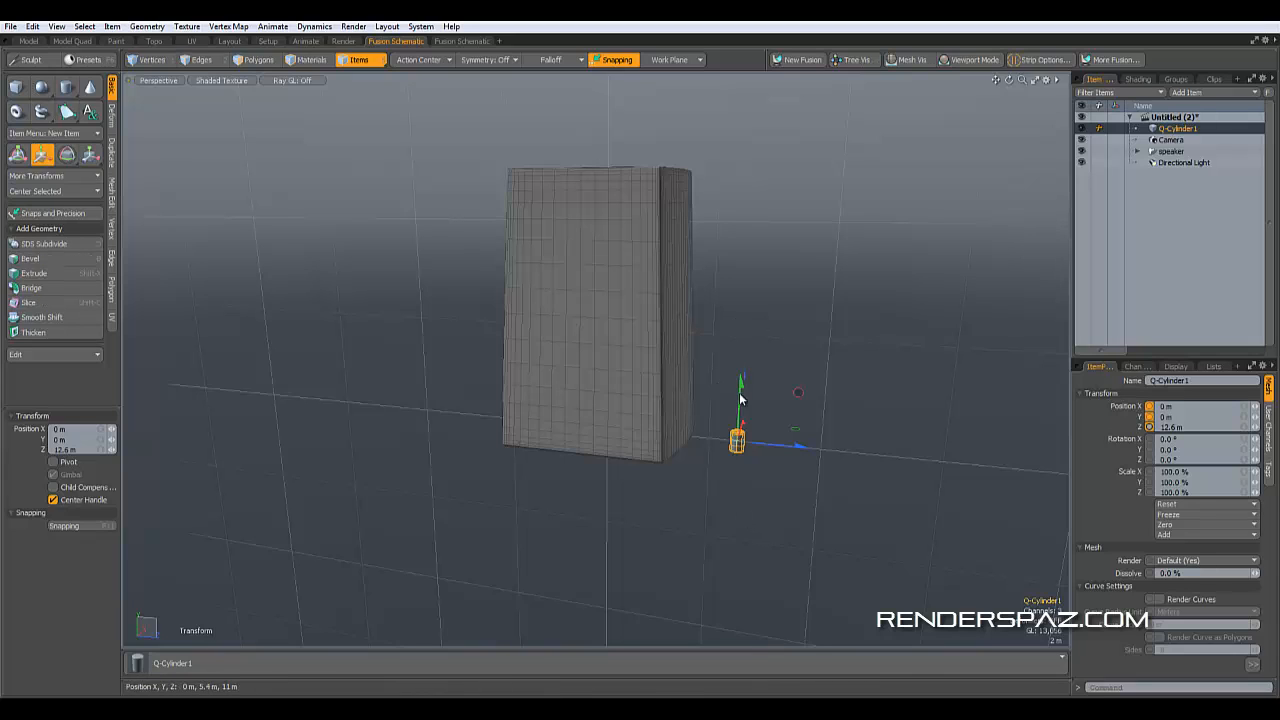
left_click_drag(740, 400, 747, 262)
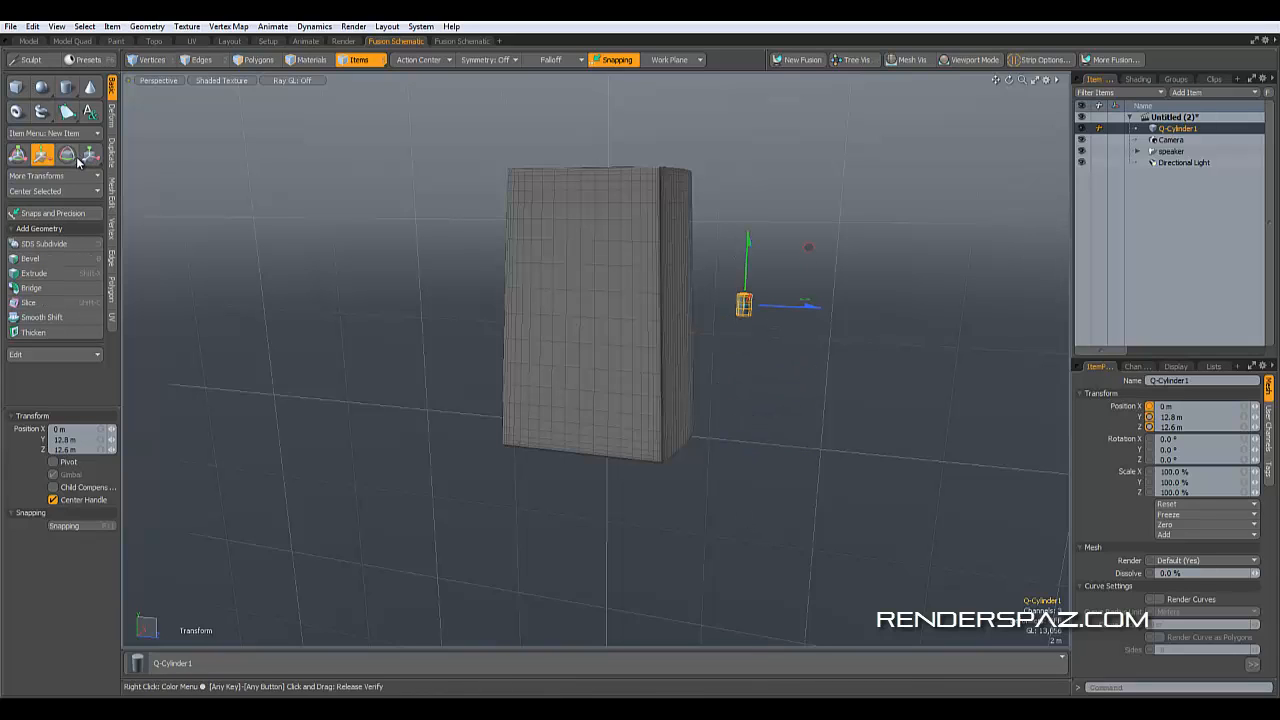
- Scale the cylinder uniformly to about 685.5%
key("r")
left_click_drag(747, 311, 835, 311)
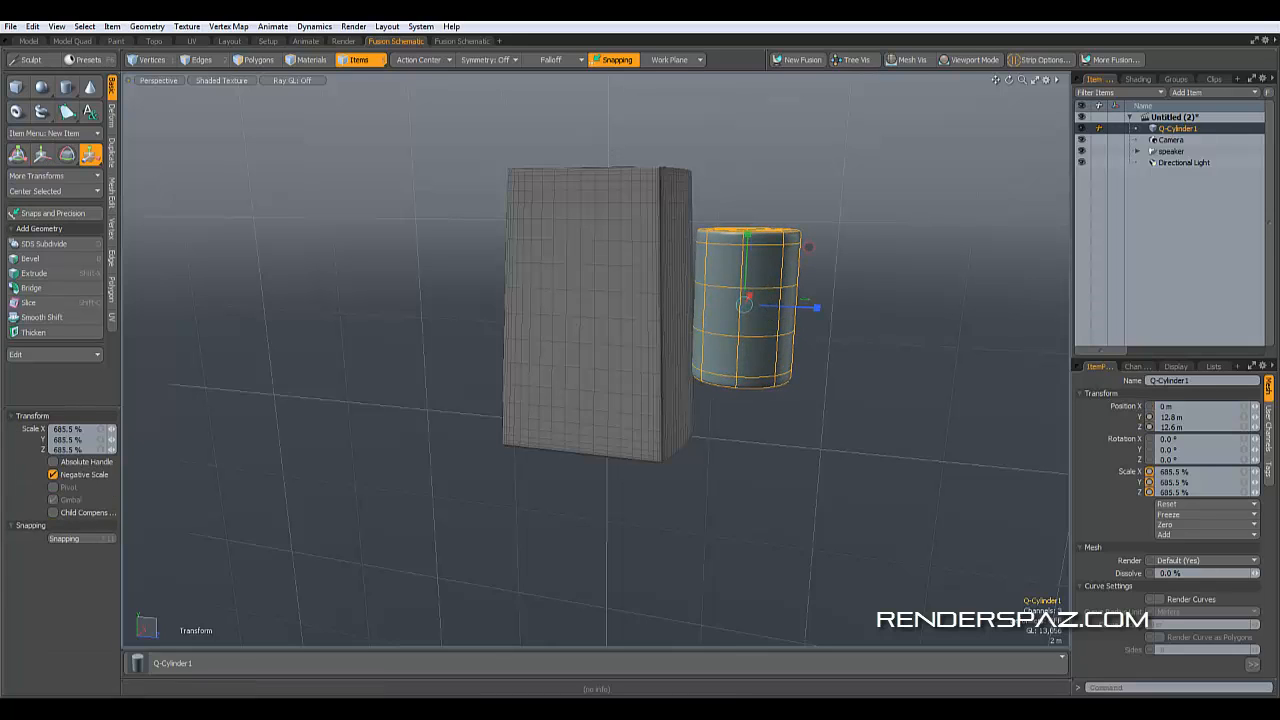
- Set the cylinder's X rotation to 90 degrees
left_click(70, 156)
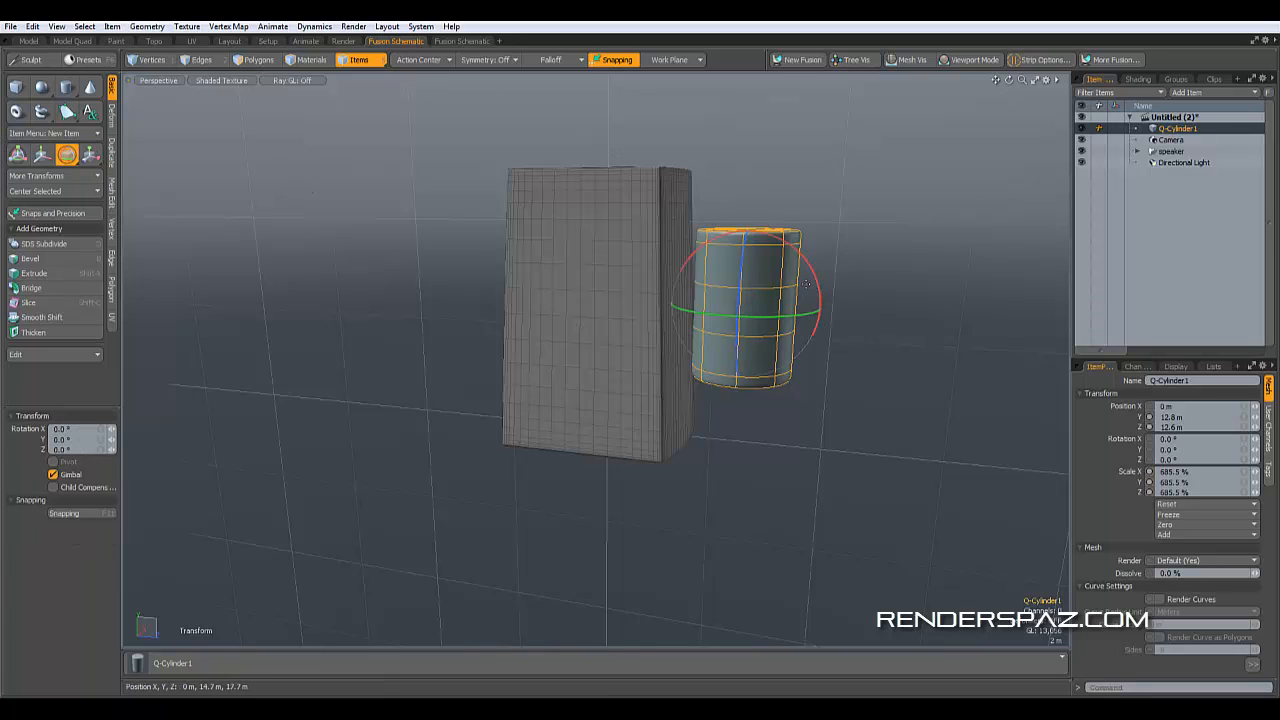
left_click_drag(818, 282, 951, 363)
key("ctrl+z")
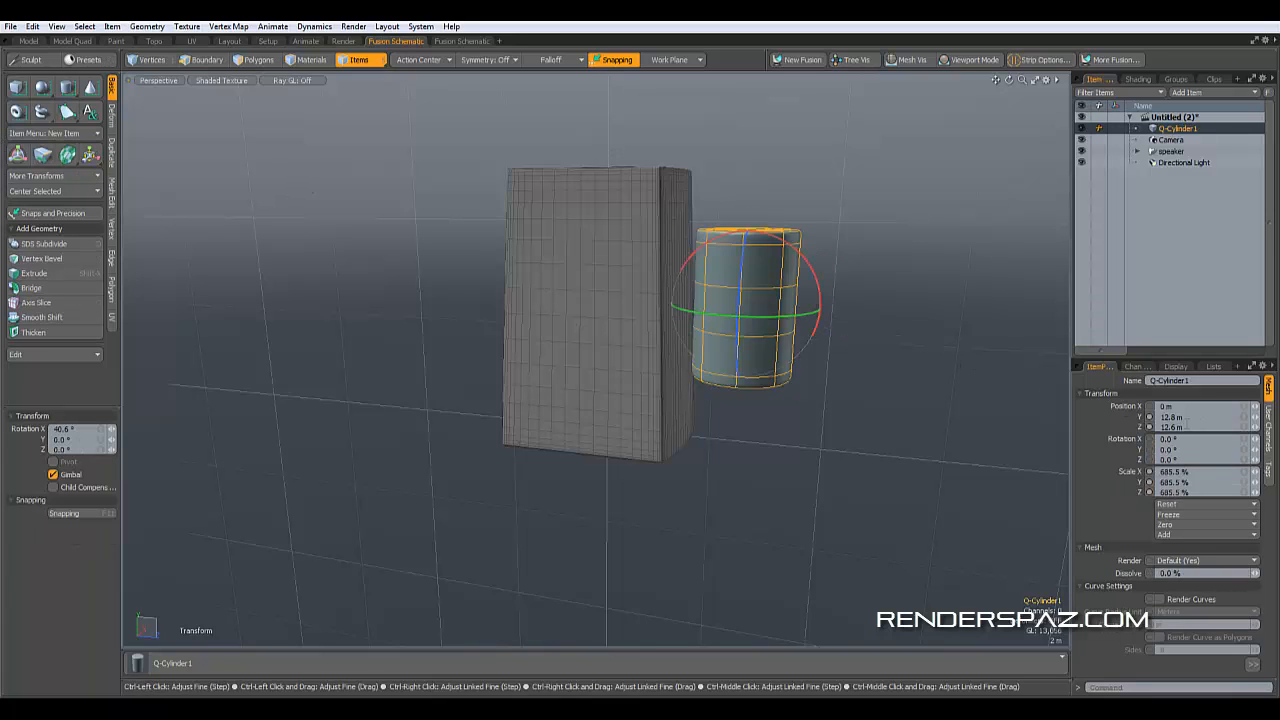
left_click(1183, 439)
type("90")
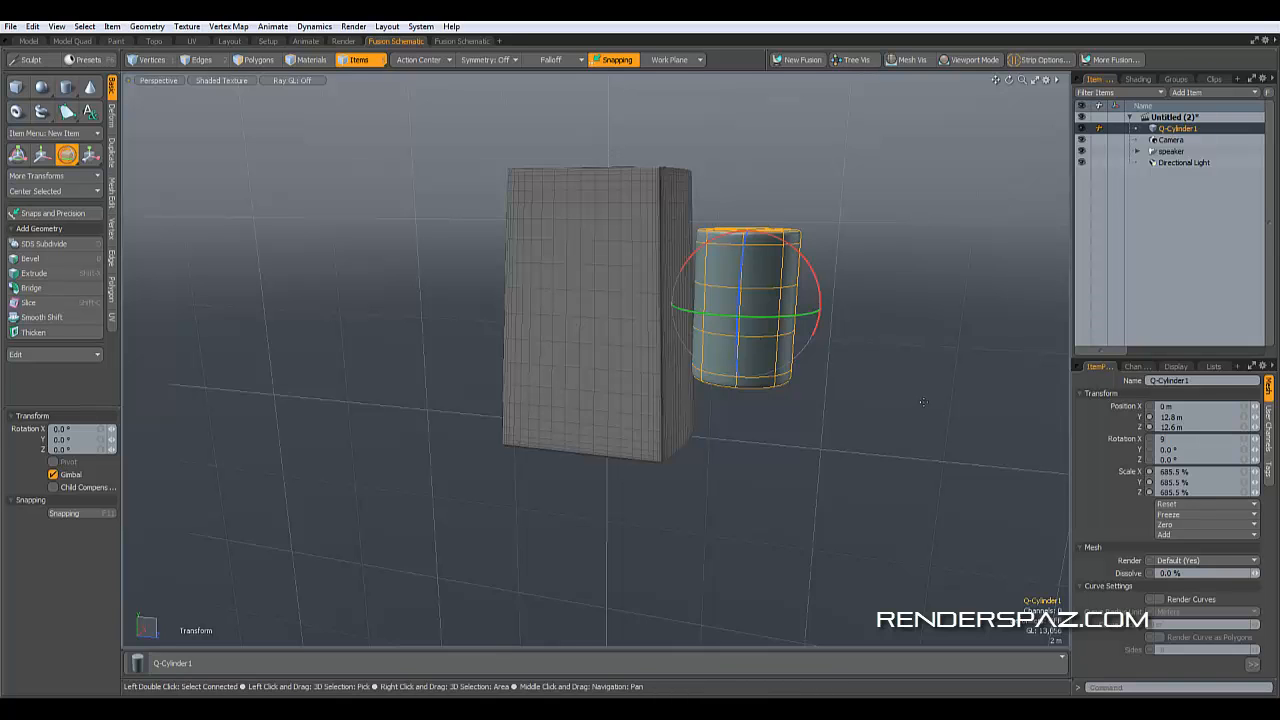
key("Return")
- Scale the cylinder uniformly up to about 885%
left_click_drag(861, 448, 361, 398, "alt")
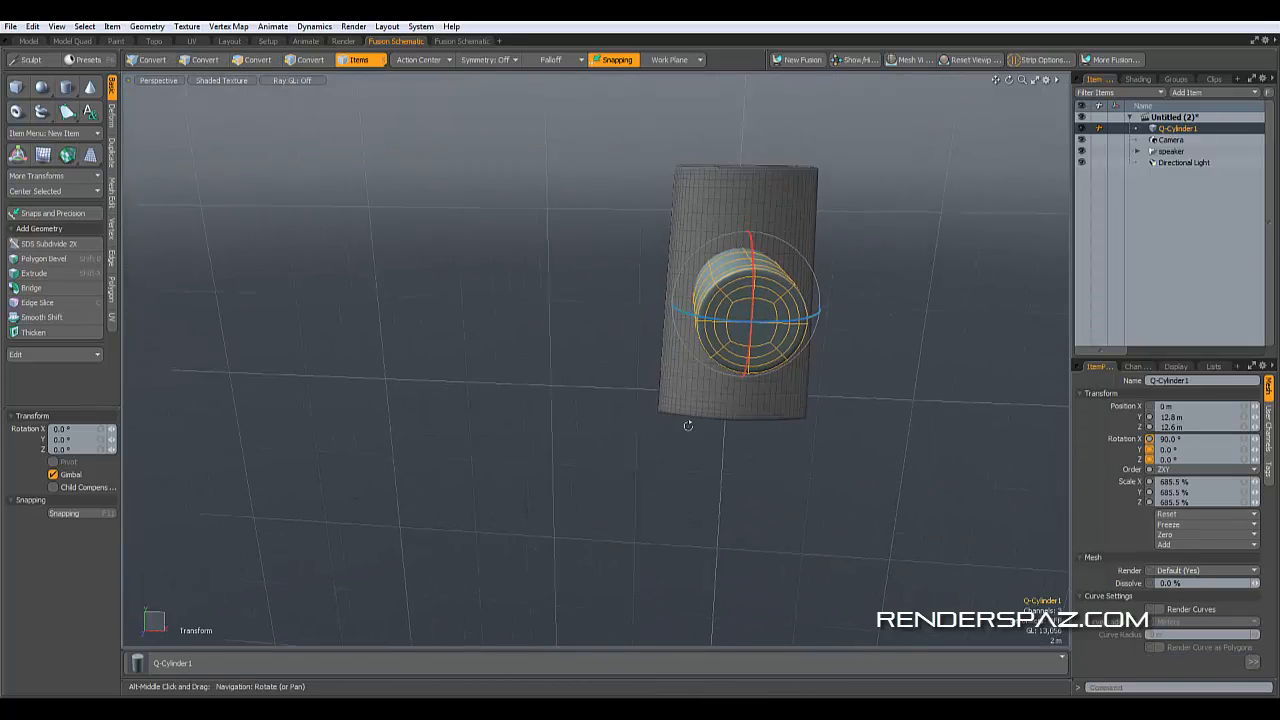
key("e")
left_click(88, 155)
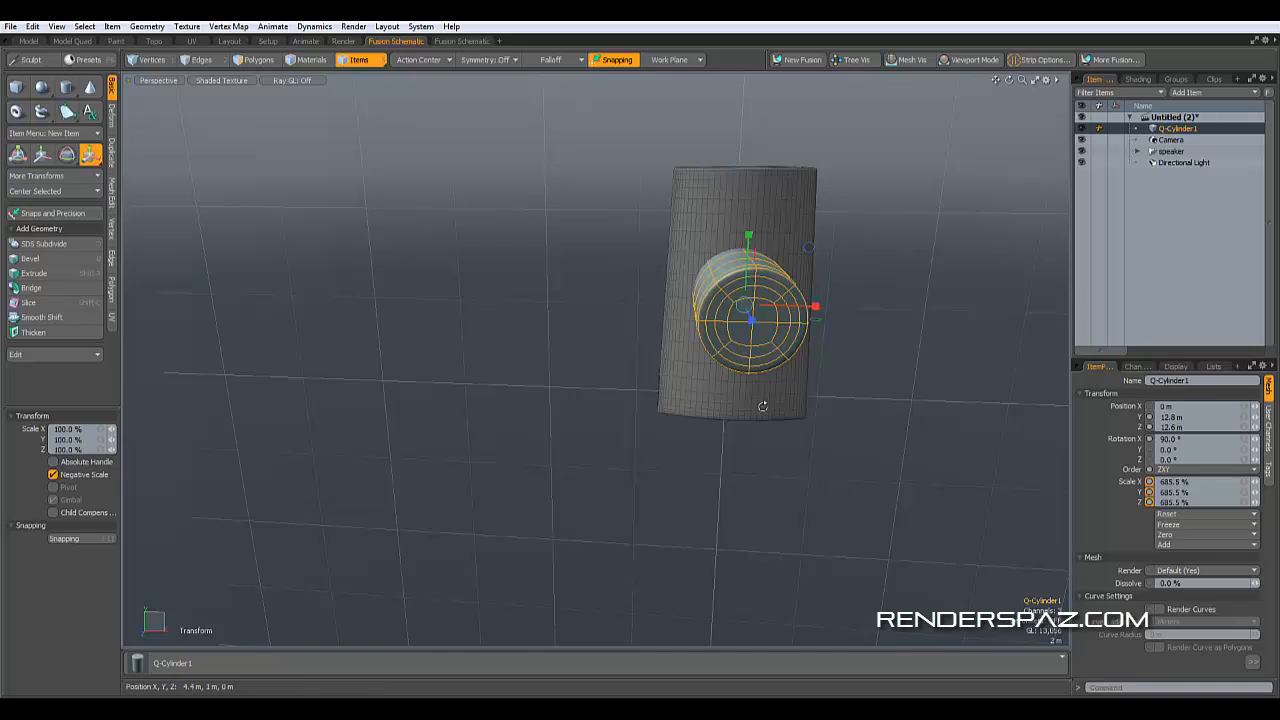
left_click_drag(763, 407, 877, 304, "alt")
left_click_drag(940, 245, 1089, 252, "alt")
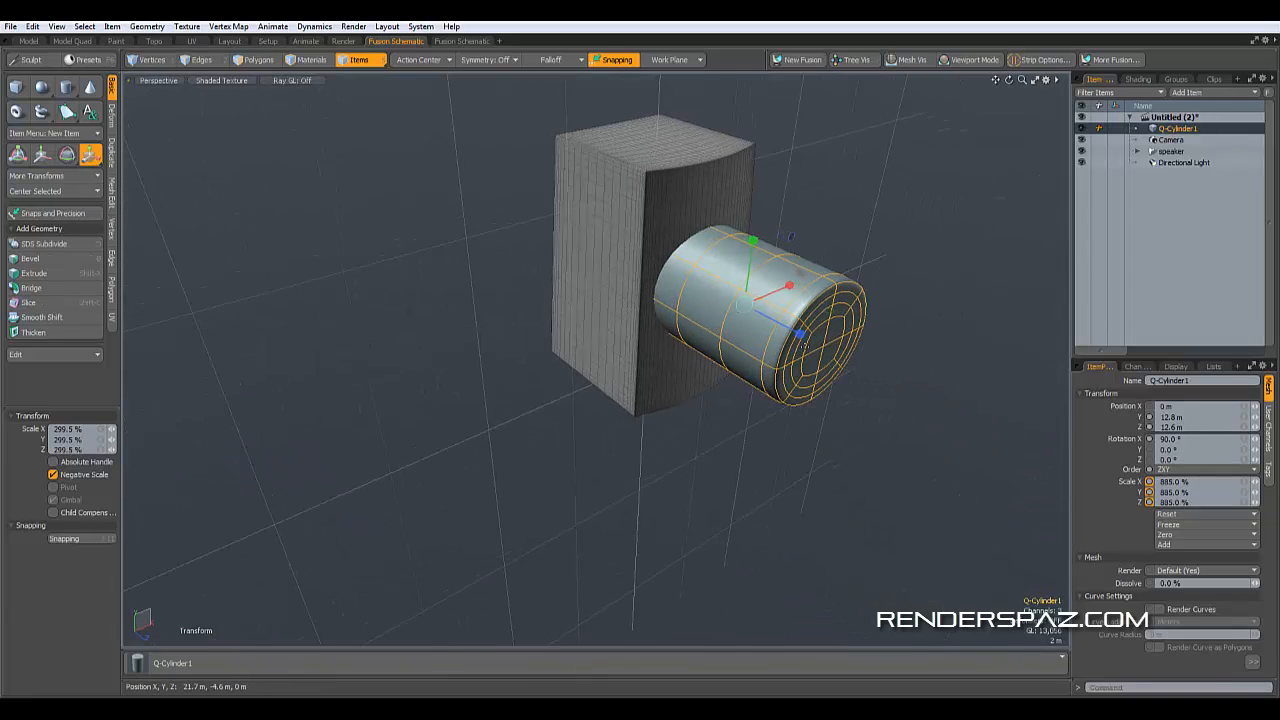
- Set the action center to Selection
left_click(90, 154)
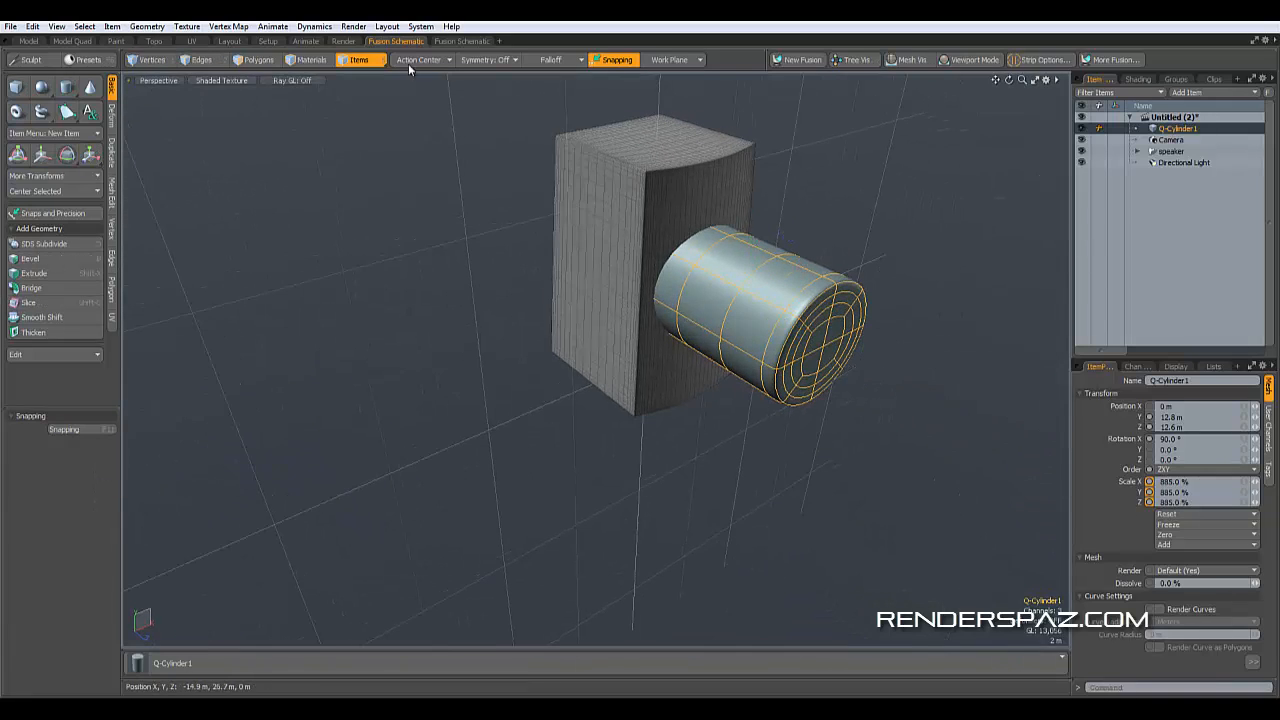
left_click_drag(764, 282, 868, 305, "alt")
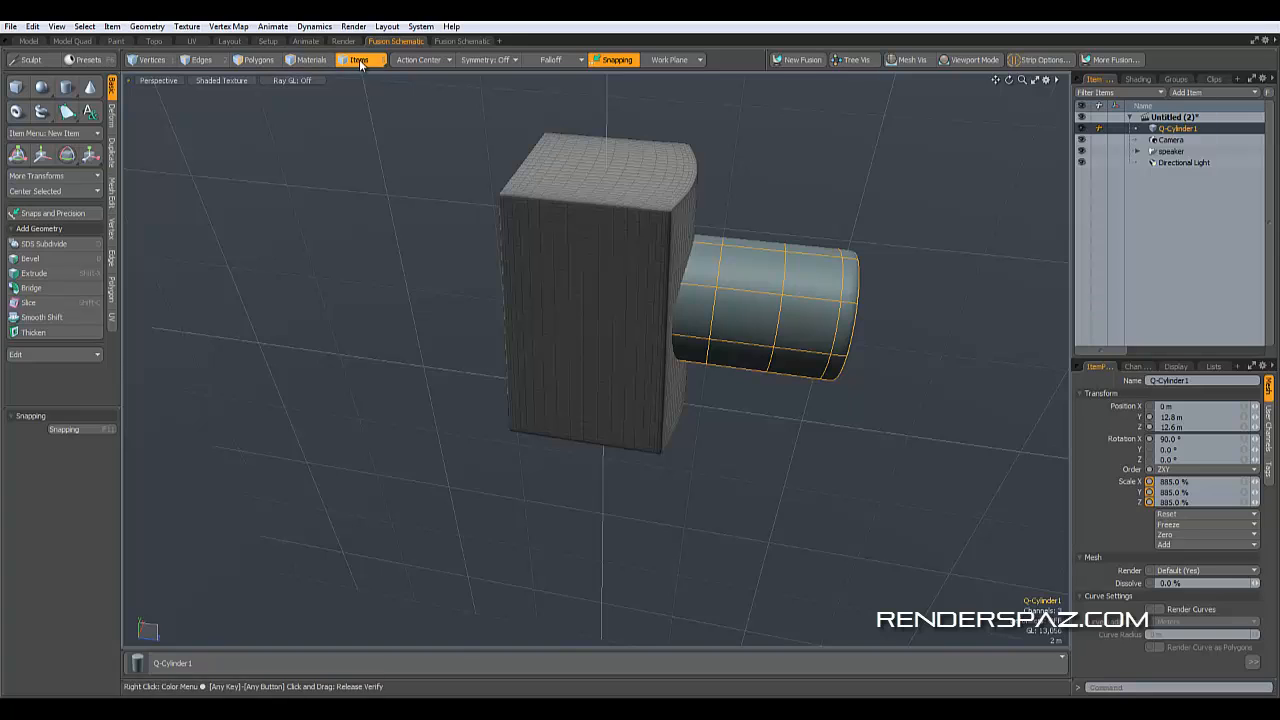
left_click(429, 64)
left_click(430, 86)
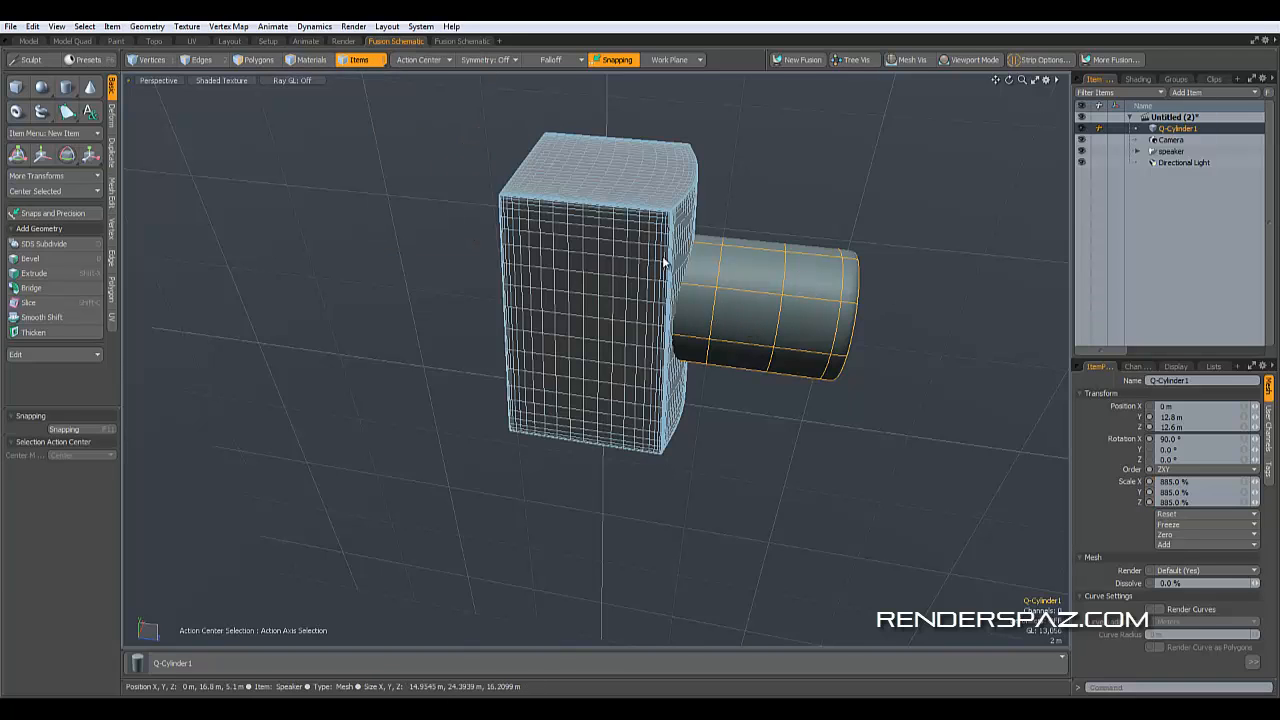
- Scale the cylinder along its Y axis to about 341% to make it shallower
key("r")
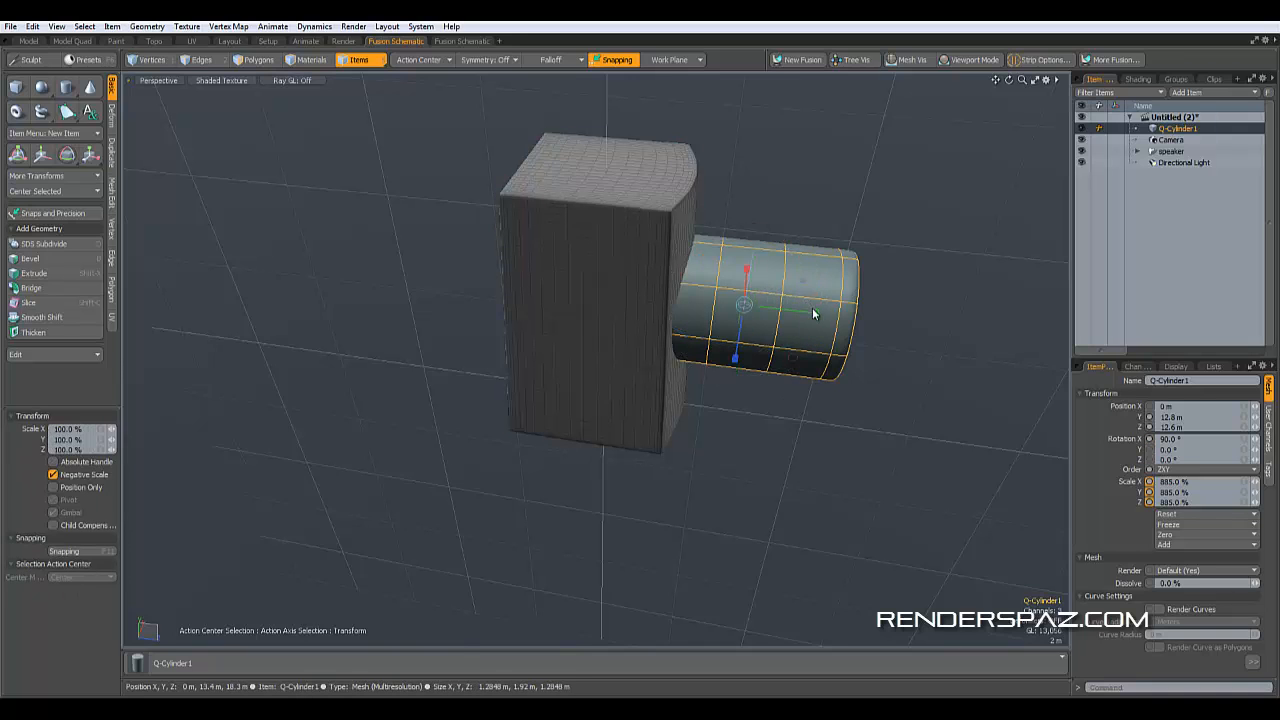
left_click_drag(815, 313, 440, 269)
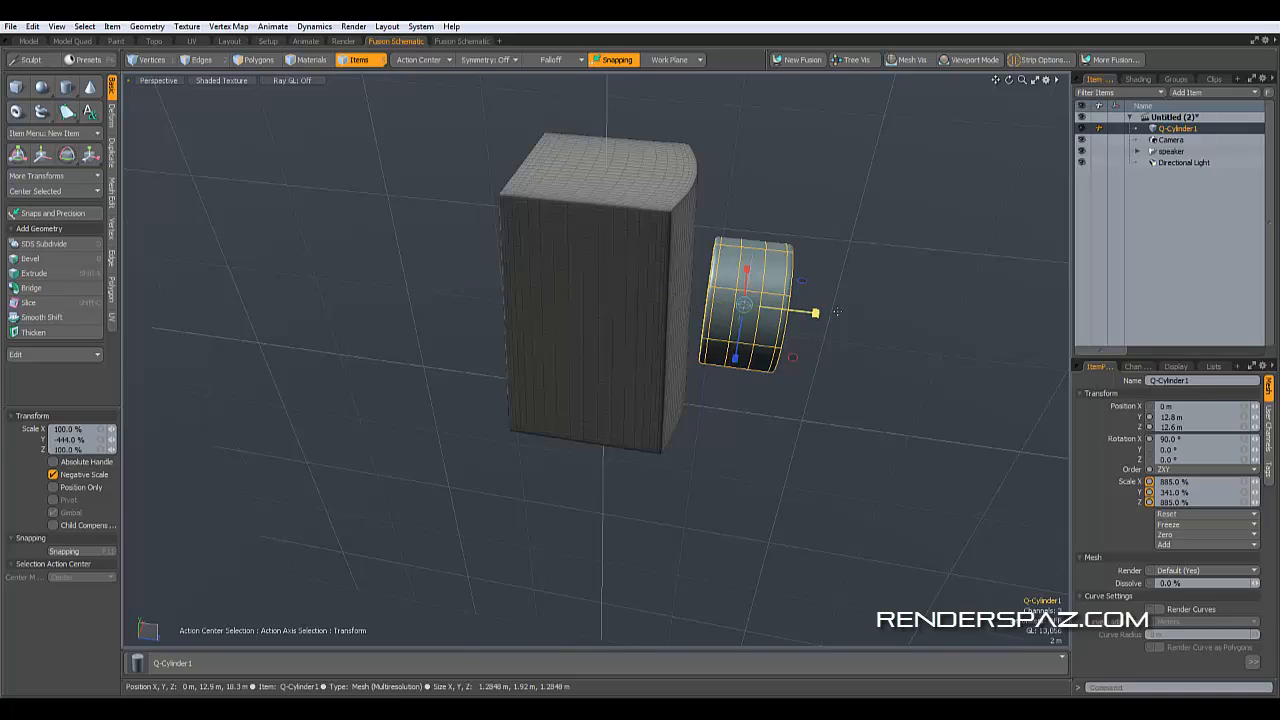
key("space")
key("space")
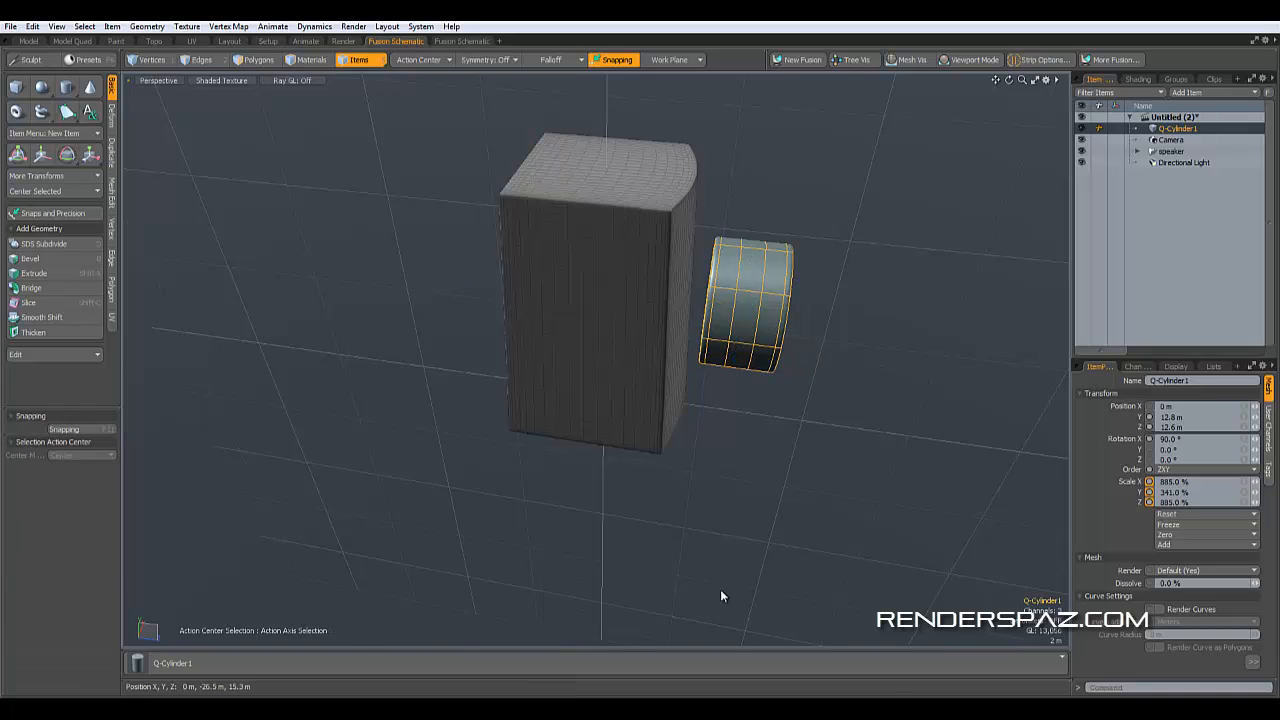
- Move the cylinder into the tower's face, to about 15.2 m in Y and 8.6 m in Z
left_click(42, 155)
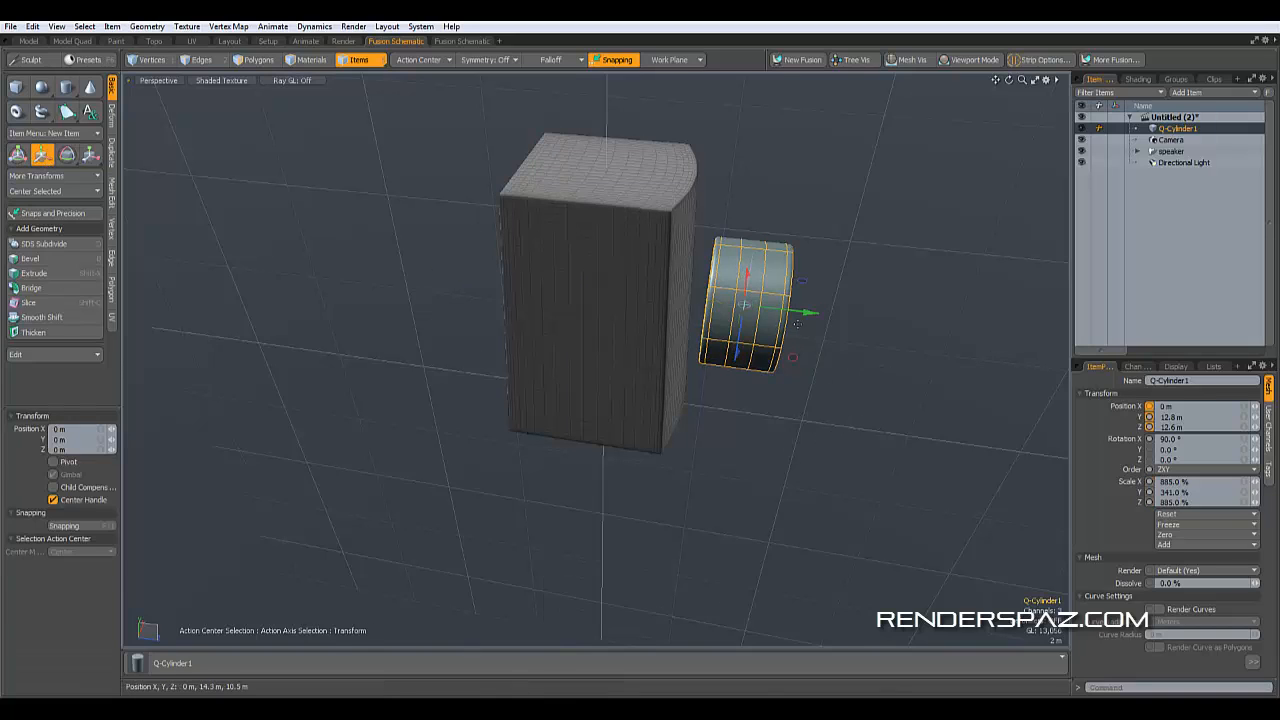
left_click_drag(800, 317, 770, 307)
middle_click_drag(783, 387, 705, 318, "alt")
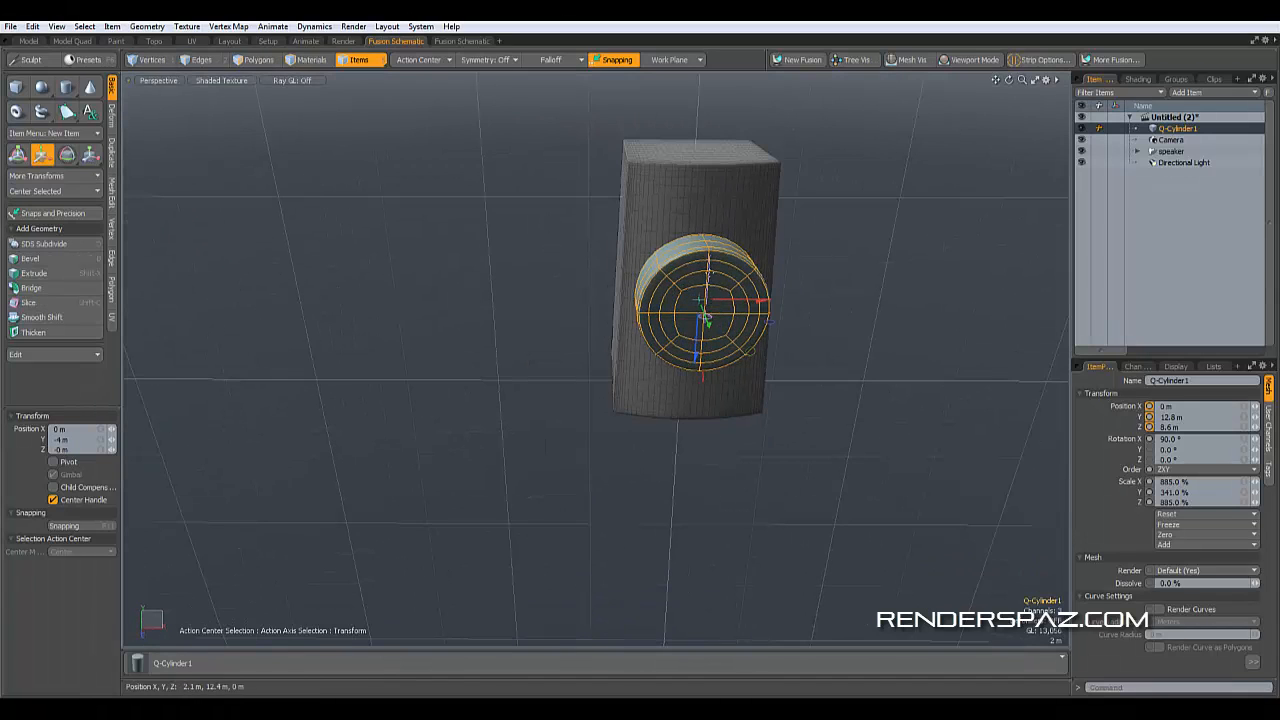
left_click_drag(697, 352, 705, 318)
middle_click_drag(705, 318, 883, 386, "alt")
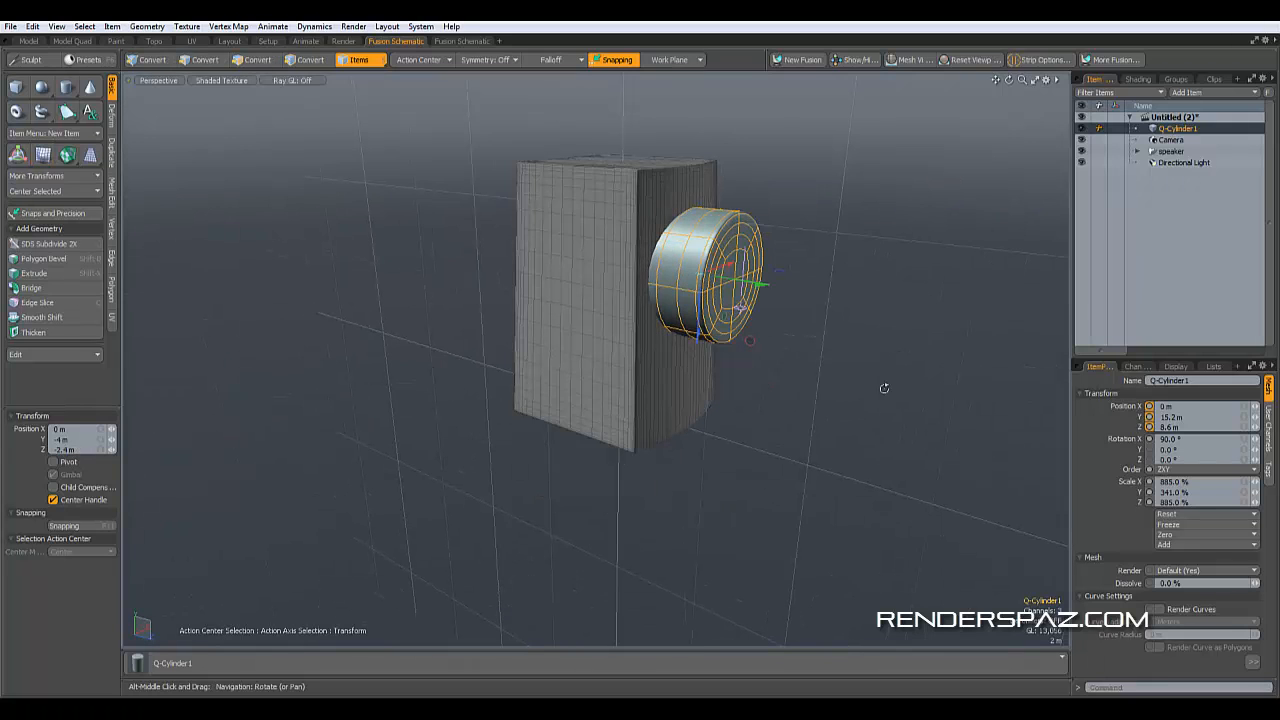
- Select the tower and the cylinder and create a 3D Tree Fusion named Speaker as a union of meshes
key("space")
left_click_drag(741, 403, 671, 448, "alt")
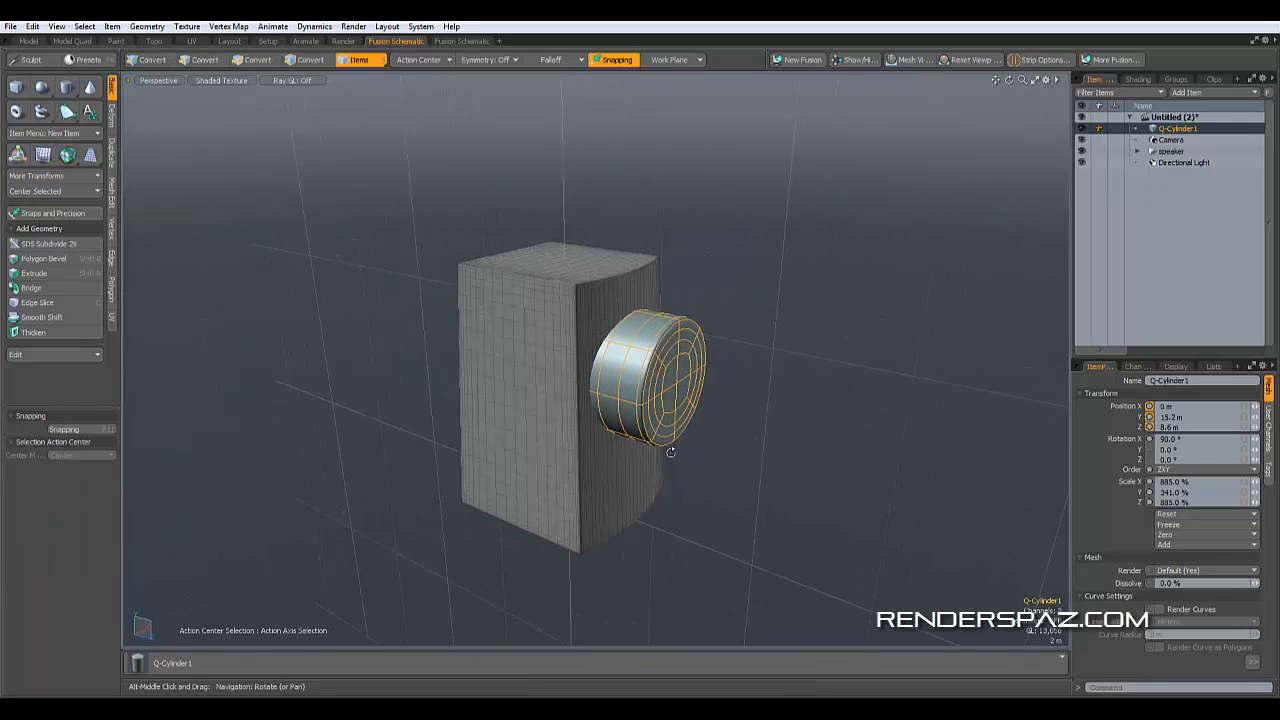
scroll(671, 448, "up", 3)
left_click(442, 292, "shift")
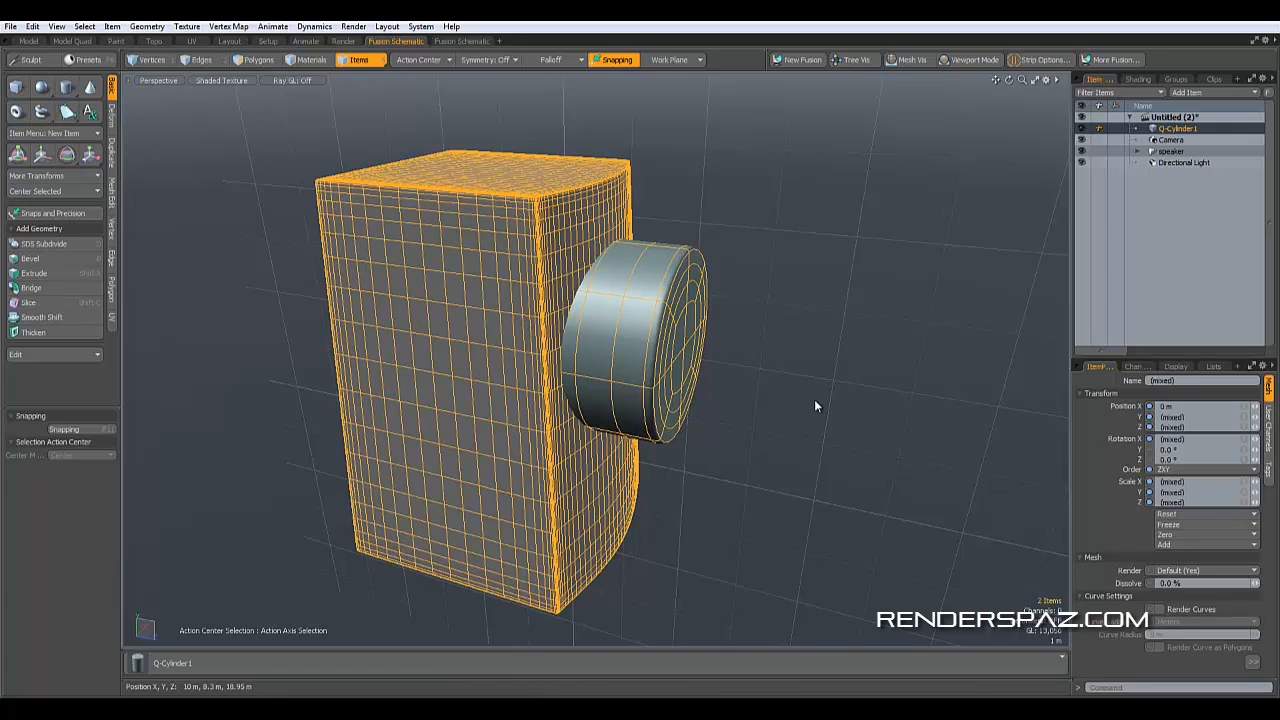
left_click(802, 60)
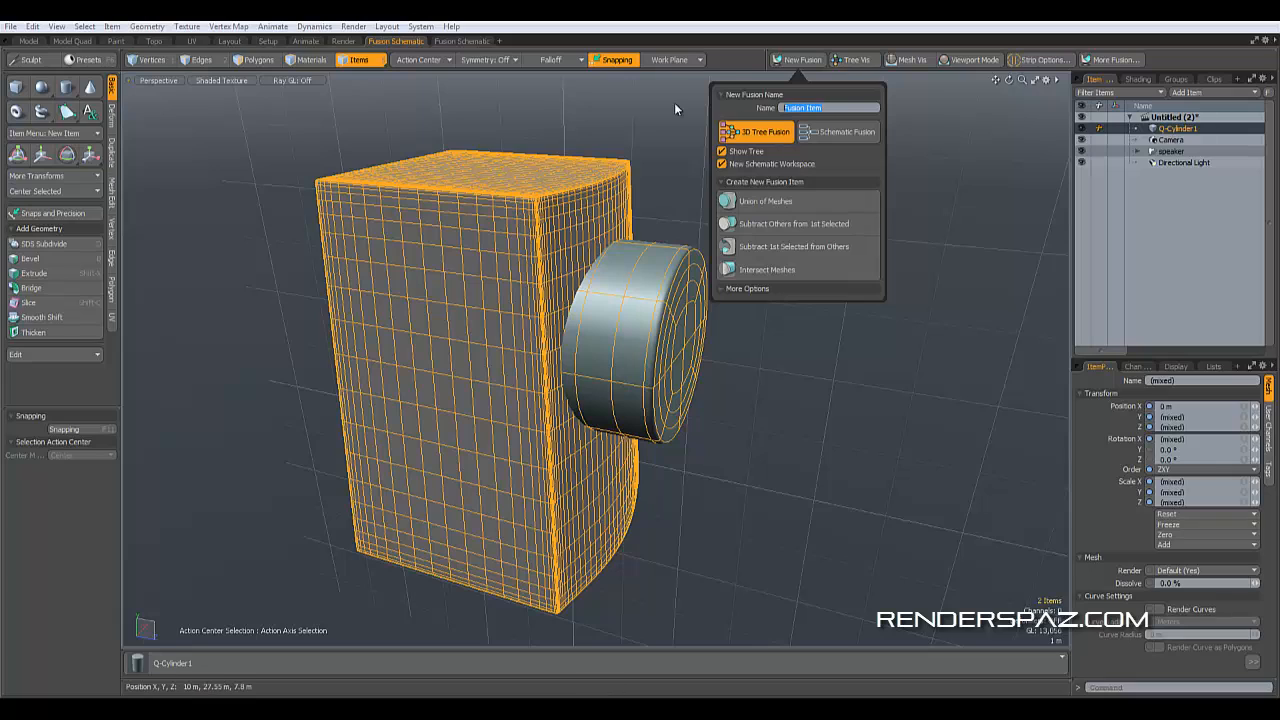
type("Speaker")
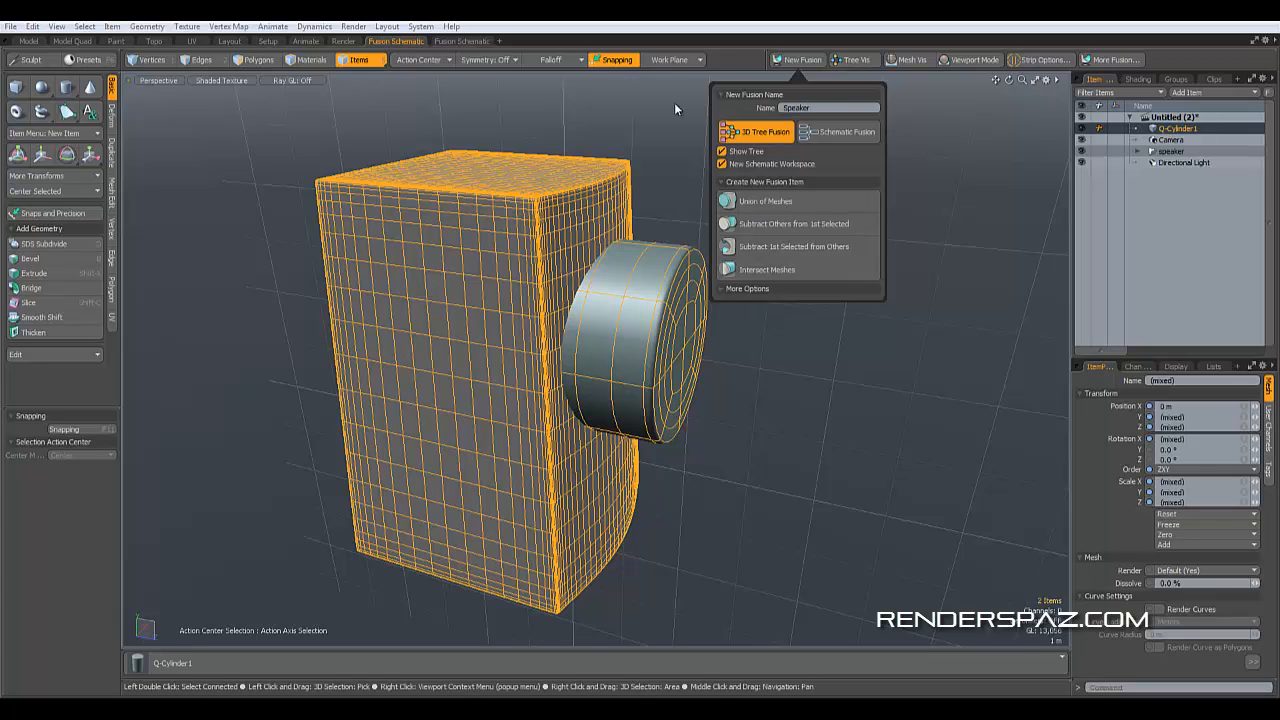
left_click(775, 205)
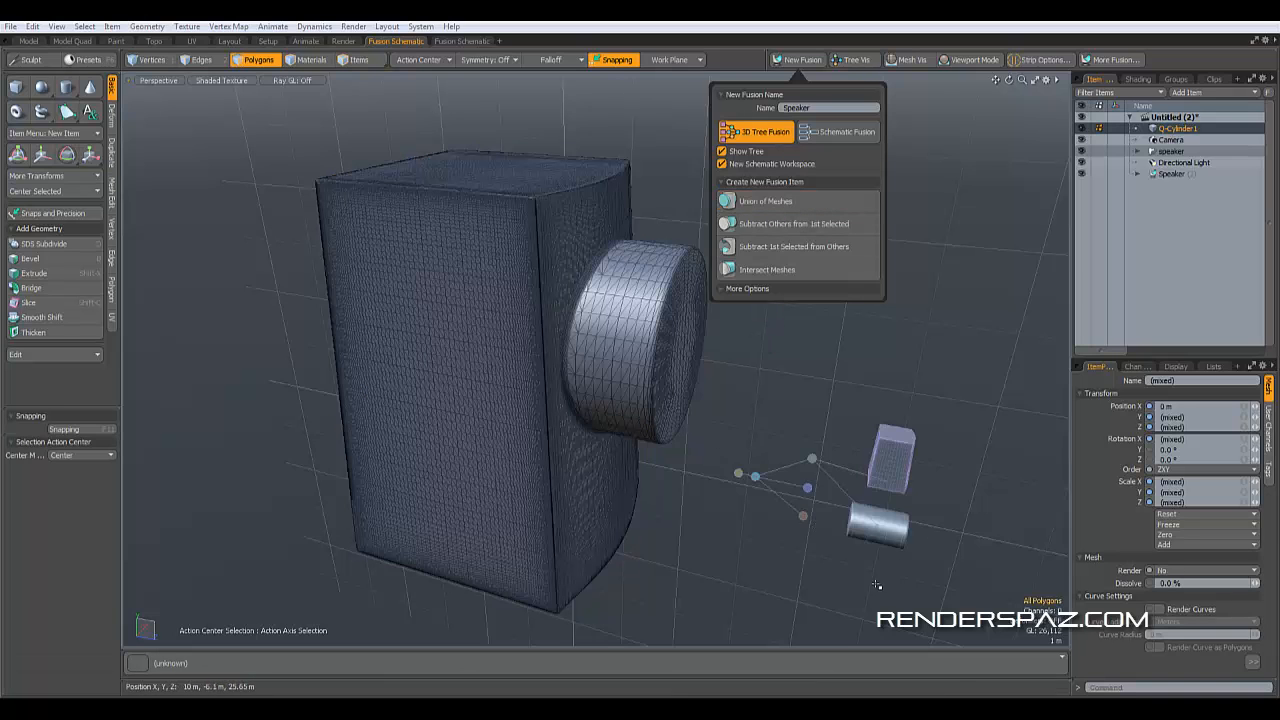
- Change the cylinder's operation in the Speaker fusion so it subtracts from the tower, cutting the driver hole
left_click(866, 550)
key("space")
left_click_drag(866, 550, 849, 490, "alt+shift")
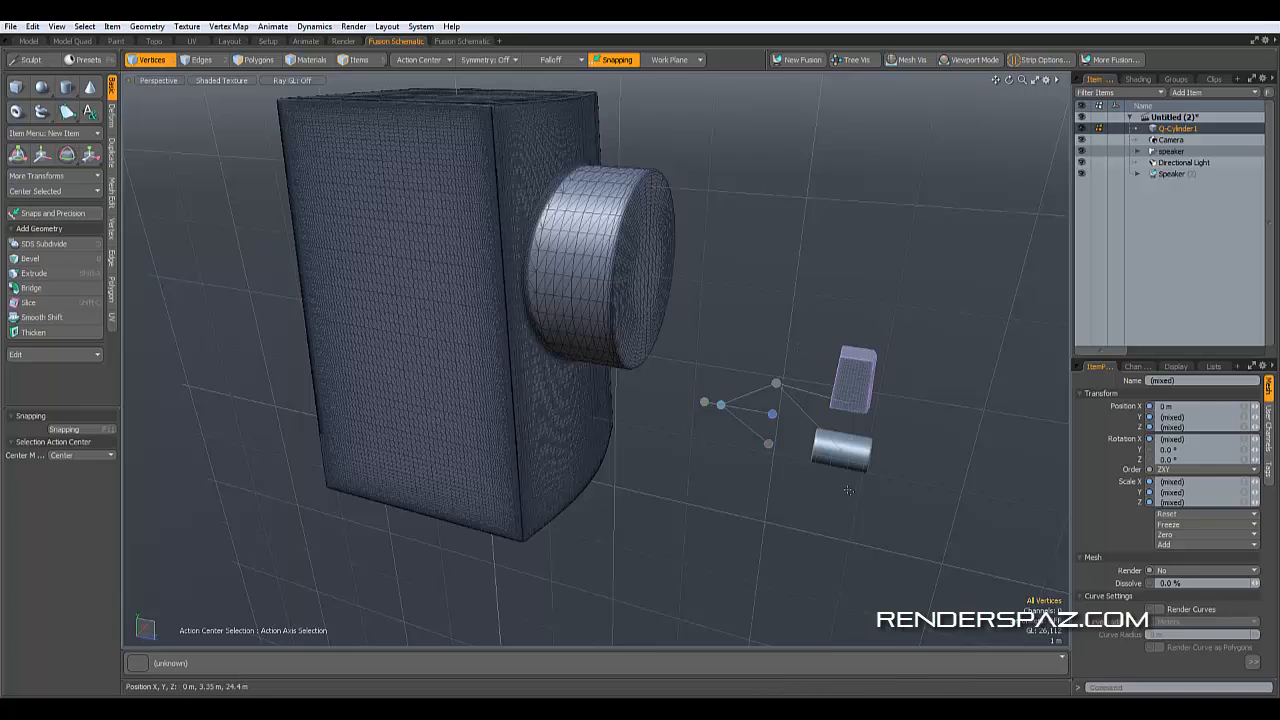
left_click(354, 60)
right_click(800, 438)
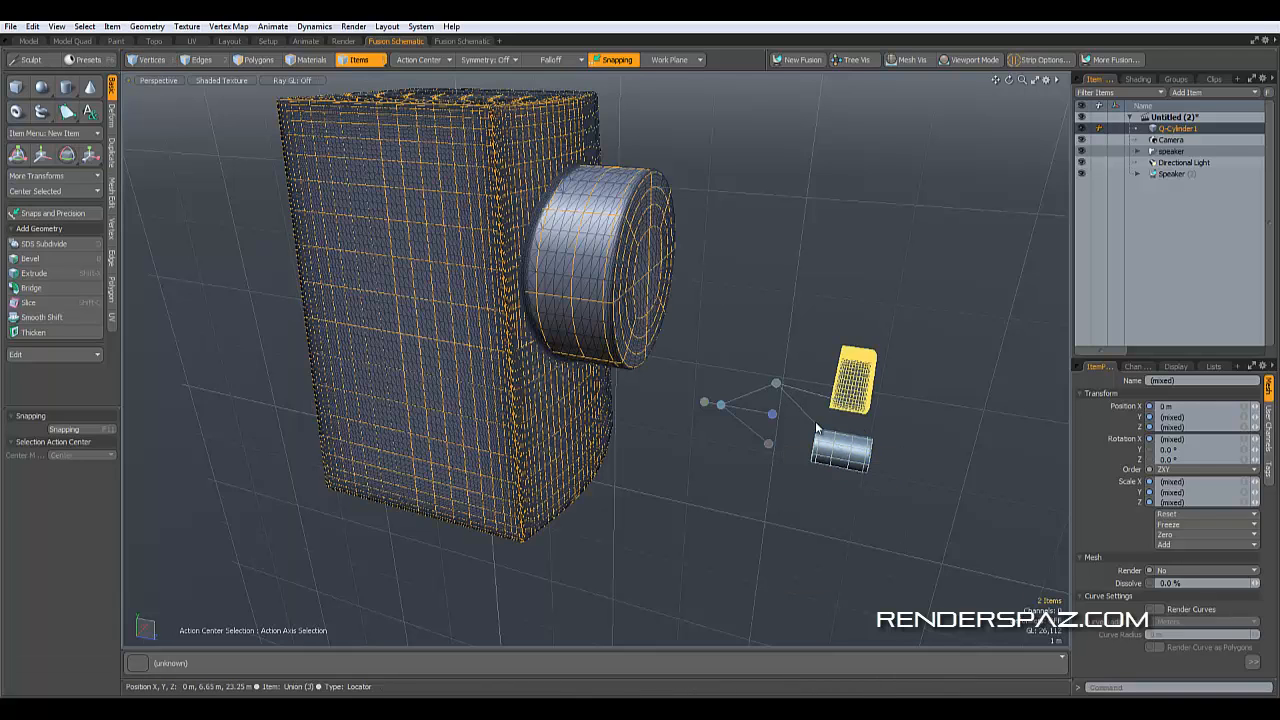
left_click(919, 443)
left_click(859, 457)
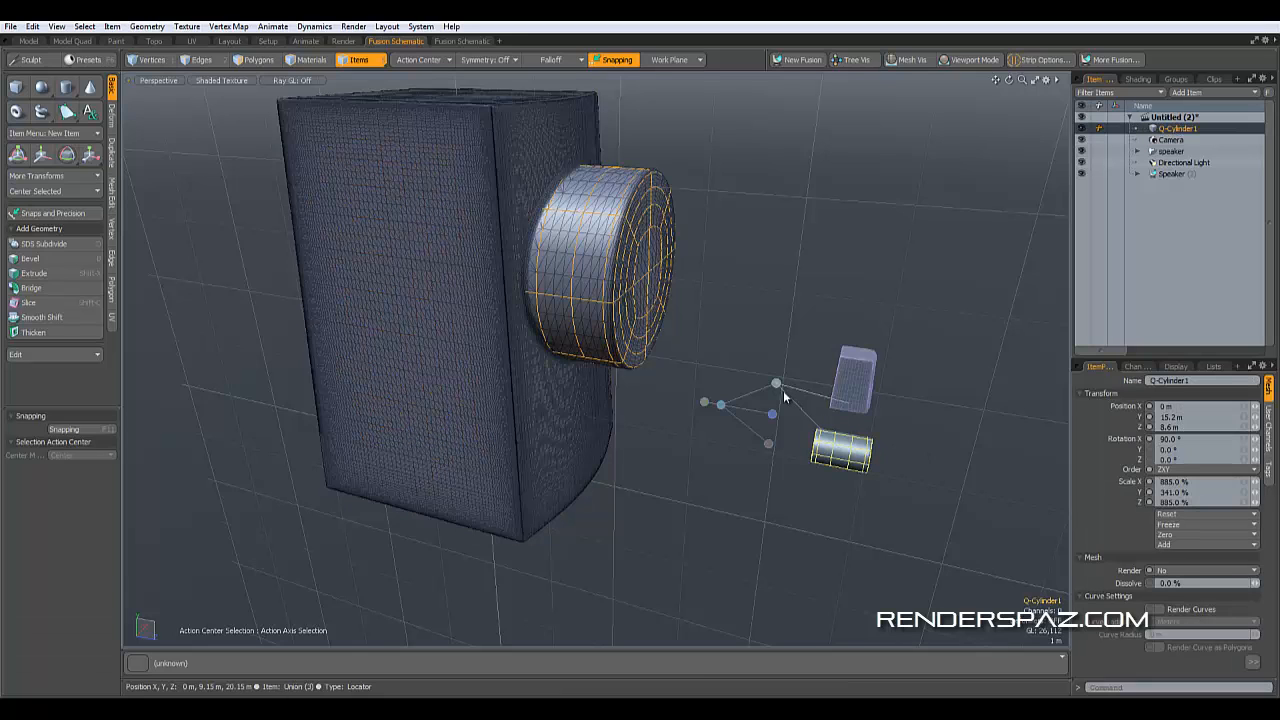
left_click(768, 445)
left_click(768, 492)
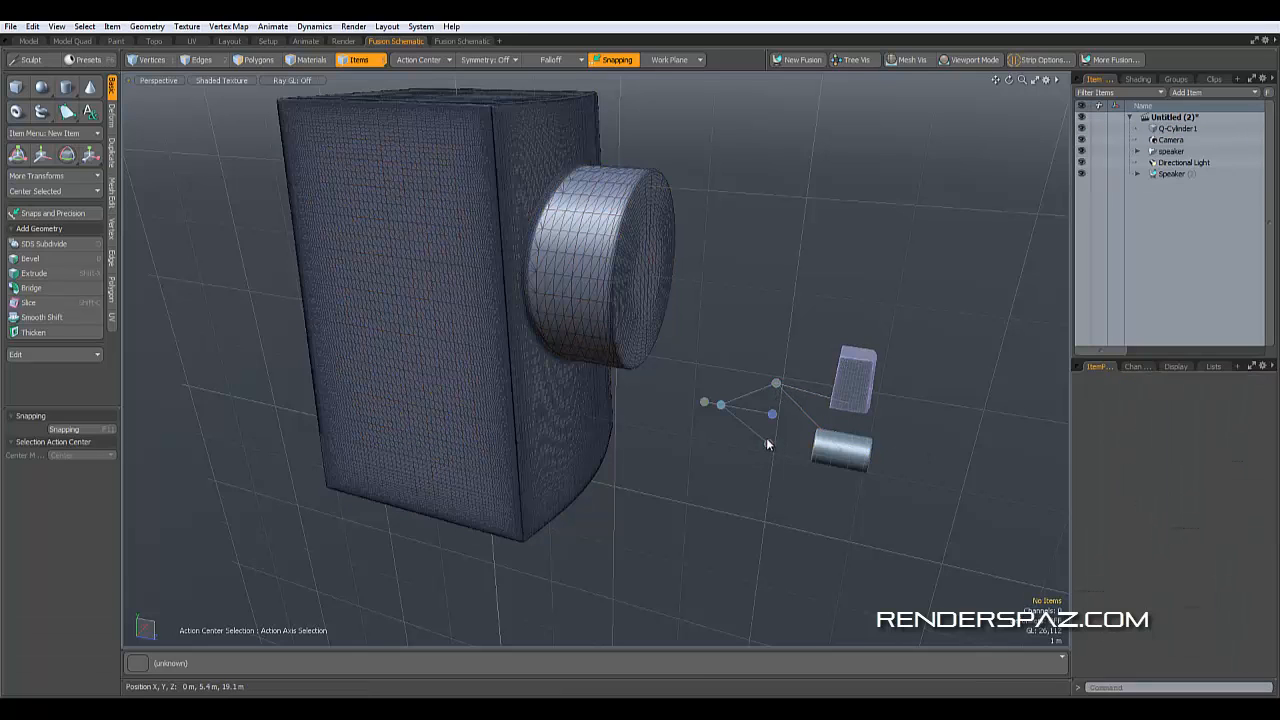
left_click(830, 455)
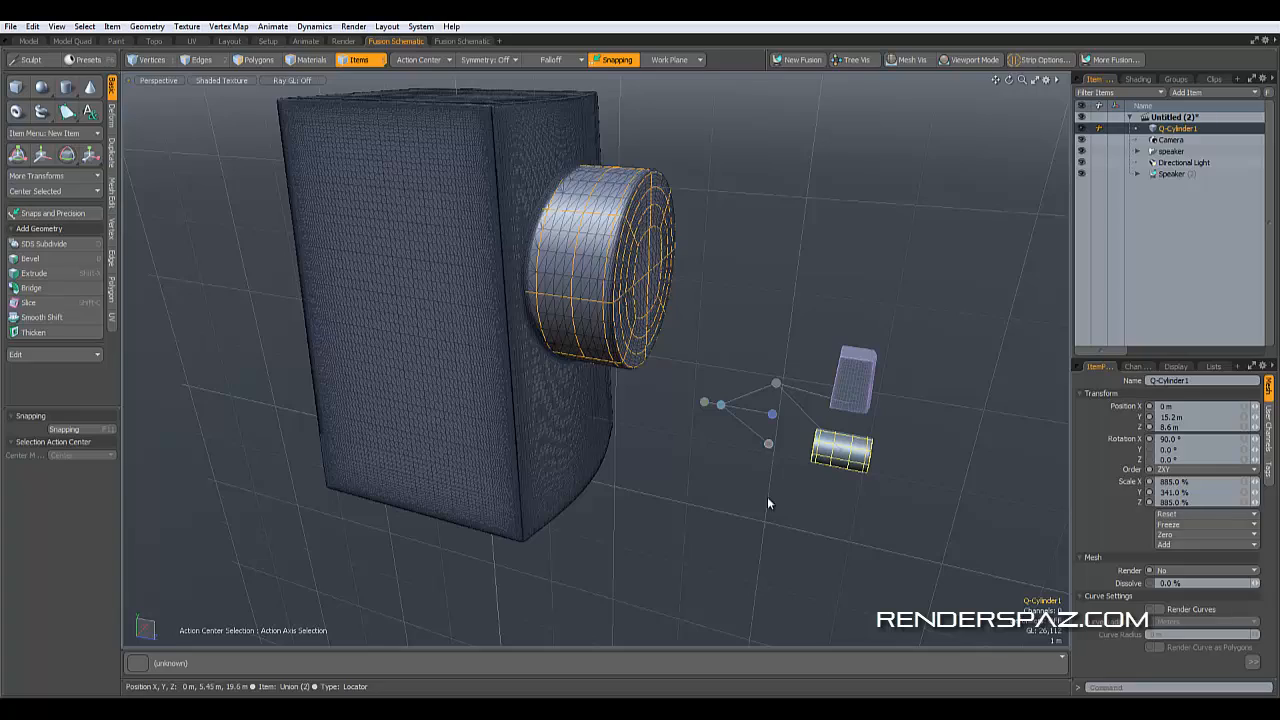
left_click(670, 477)
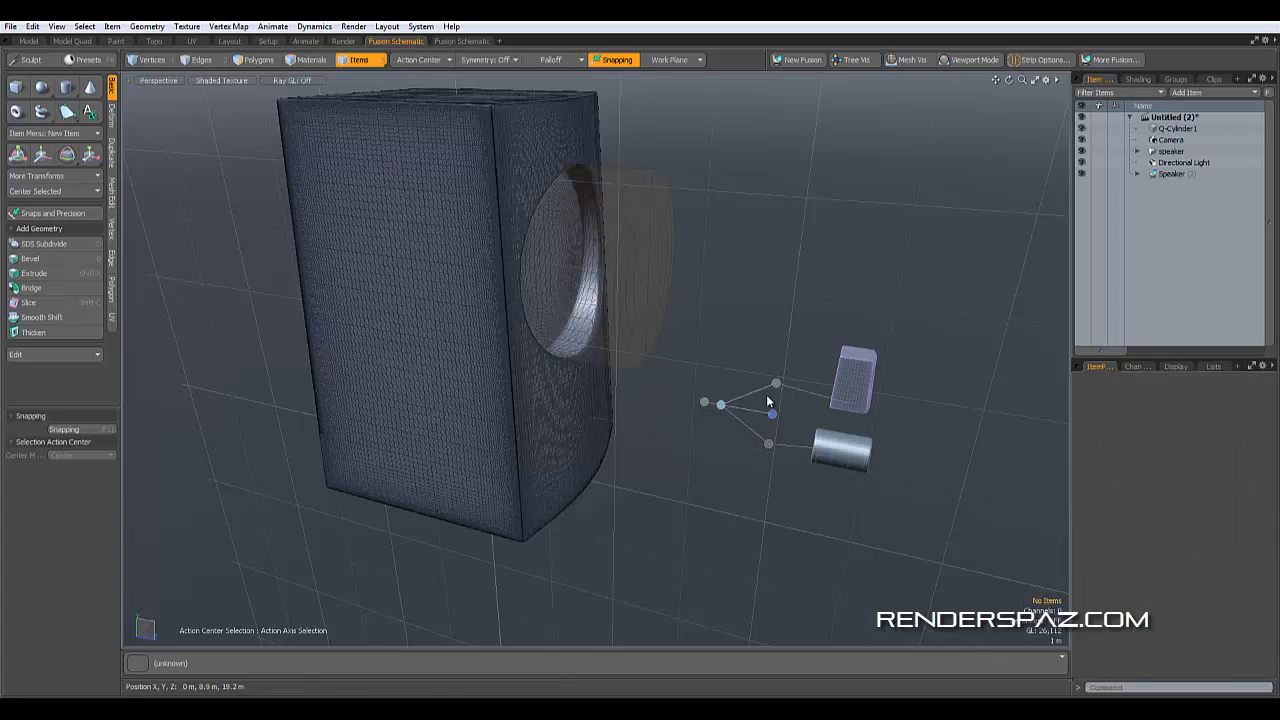
- Select the fusion strip around the hole's rim and set its Strip Width to 80%
middle_click_drag(686, 474, 666, 346, "alt")
scroll(588, 352, "up", 3)
scroll(588, 352, "up", 2)
left_click(575, 358)
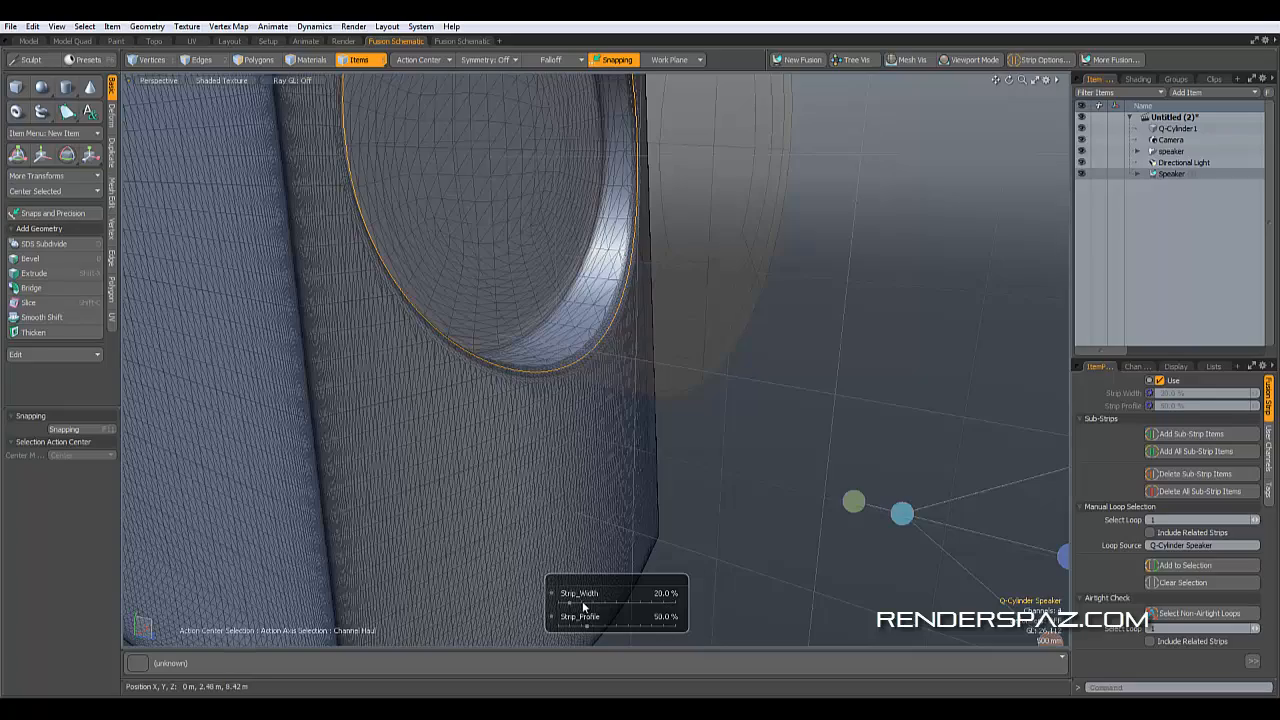
left_click_drag(575, 358, 635, 360)
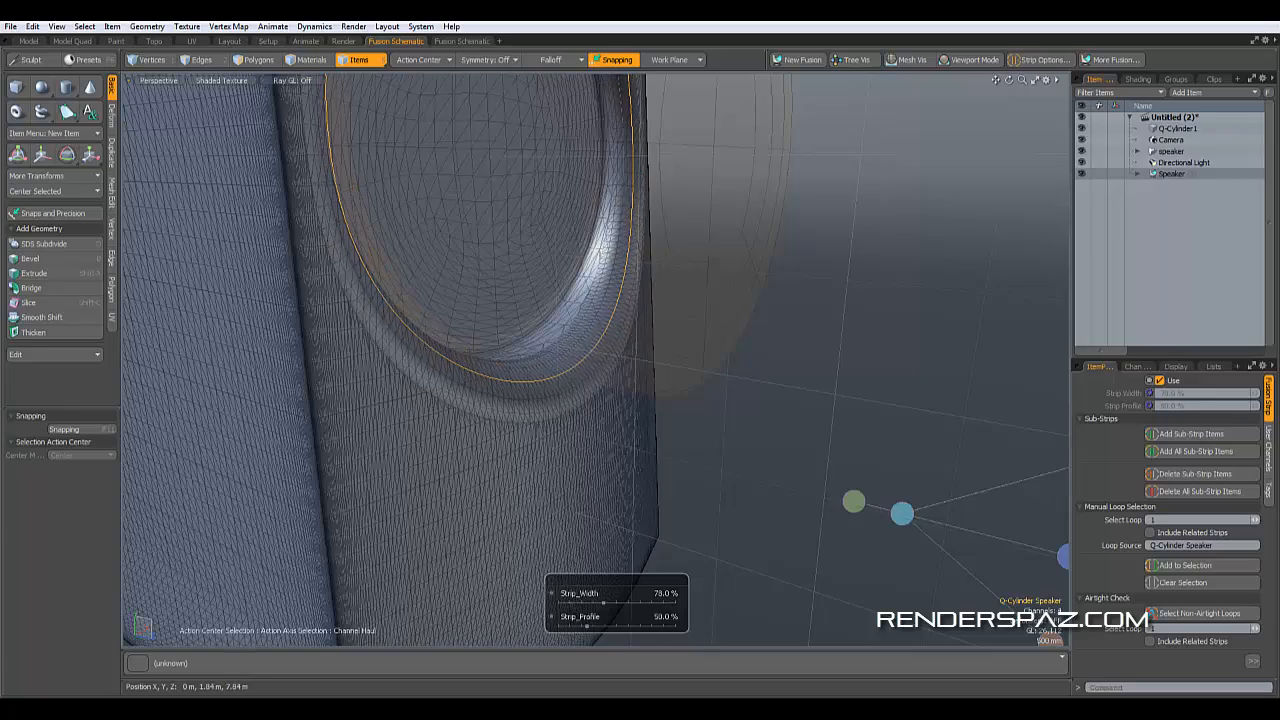
middle_click_drag(688, 463, 736, 374, "alt")
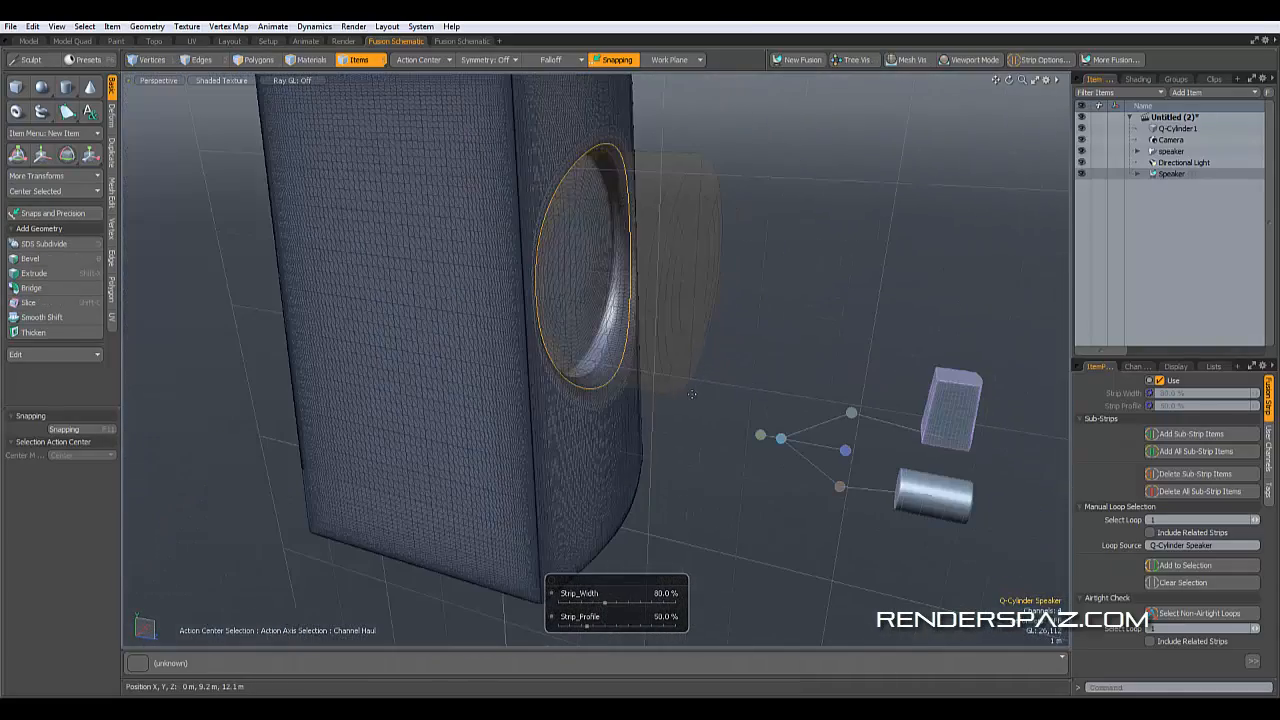
- Copy the cylinder's geometry and paste it into a new mesh item
left_click(736, 369)
left_click(671, 265)
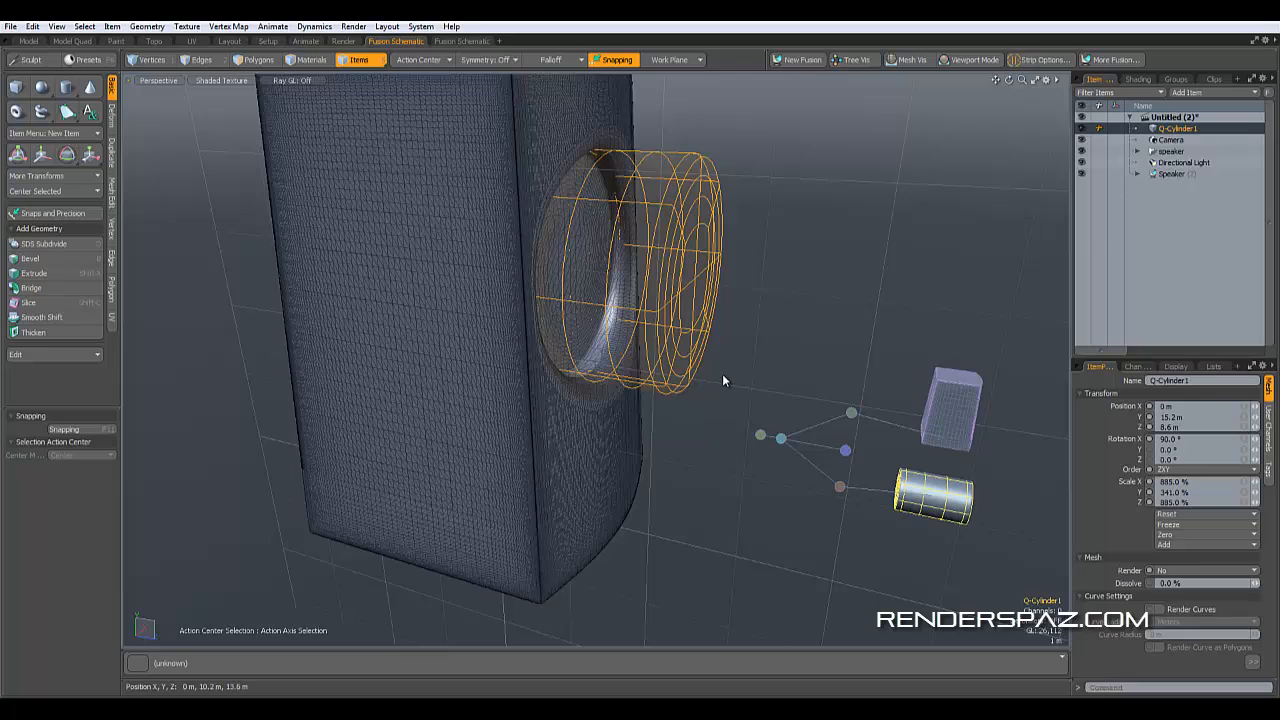
key("ctrl")
key("n")
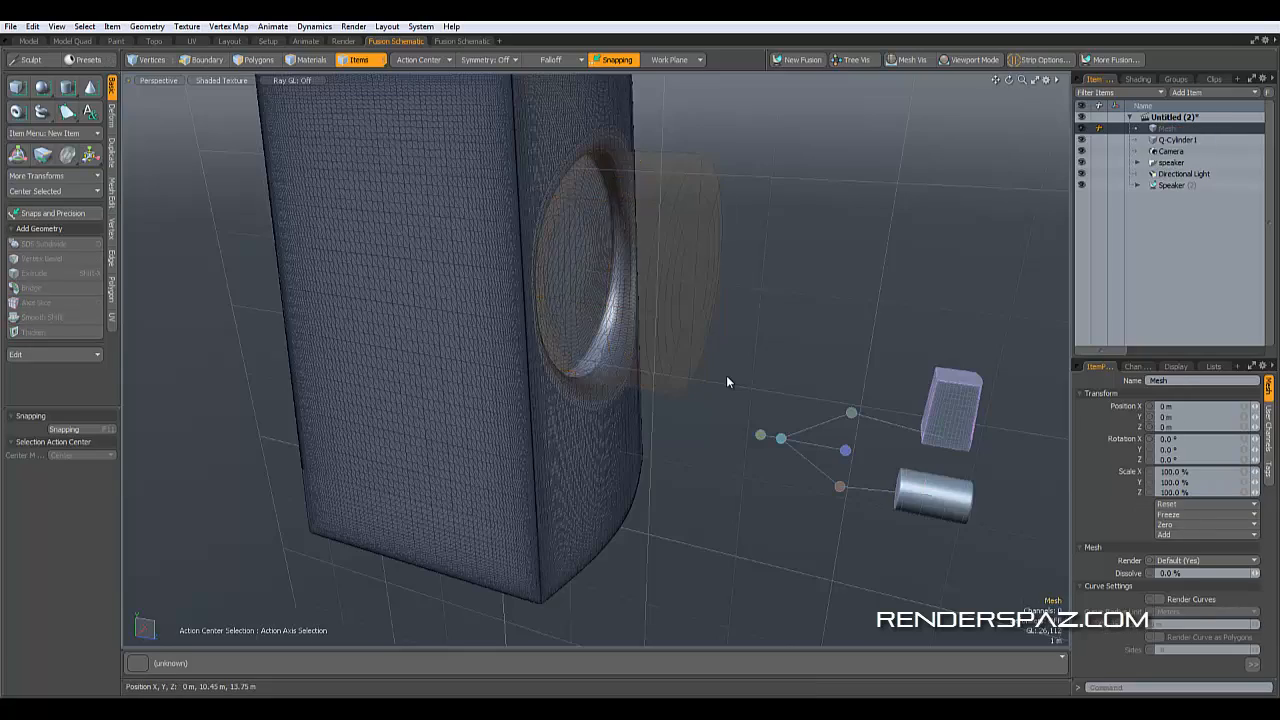
key("ctrl+v")
left_click_drag(664, 357, 604, 346, "alt")
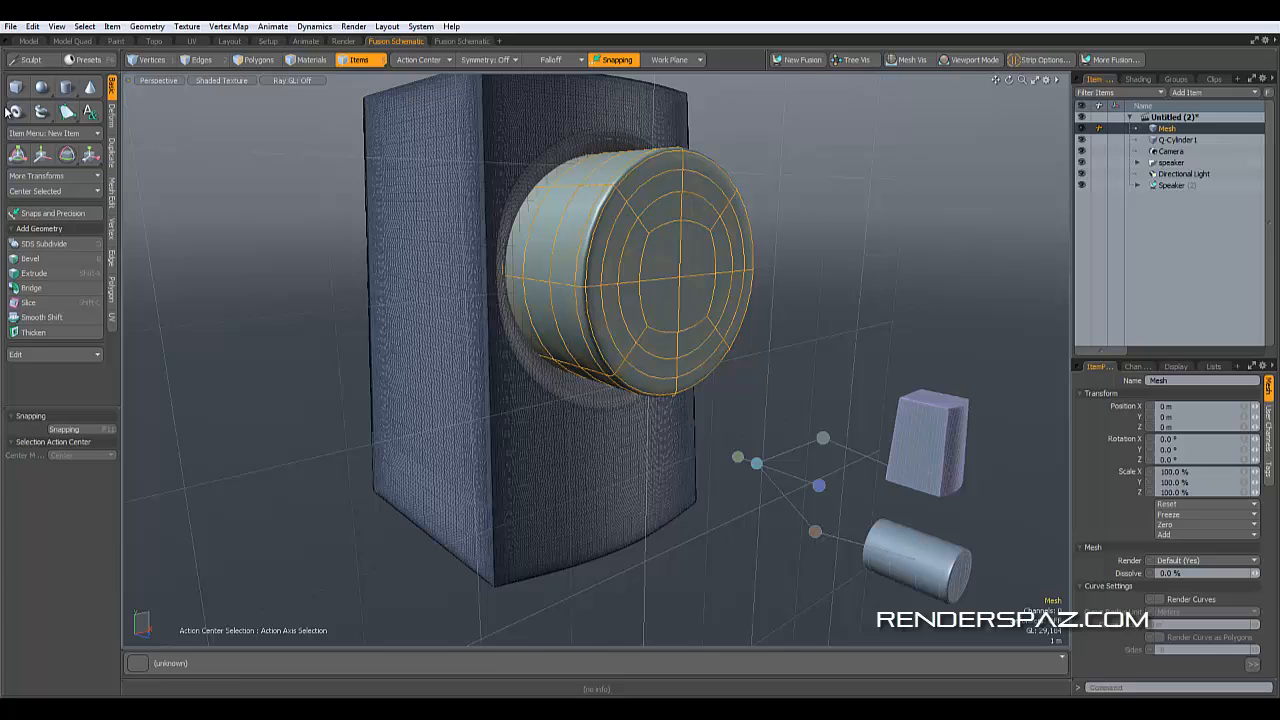
- Try to scale the pasted mesh uniformly down to about 87.5%
left_click(90, 153)
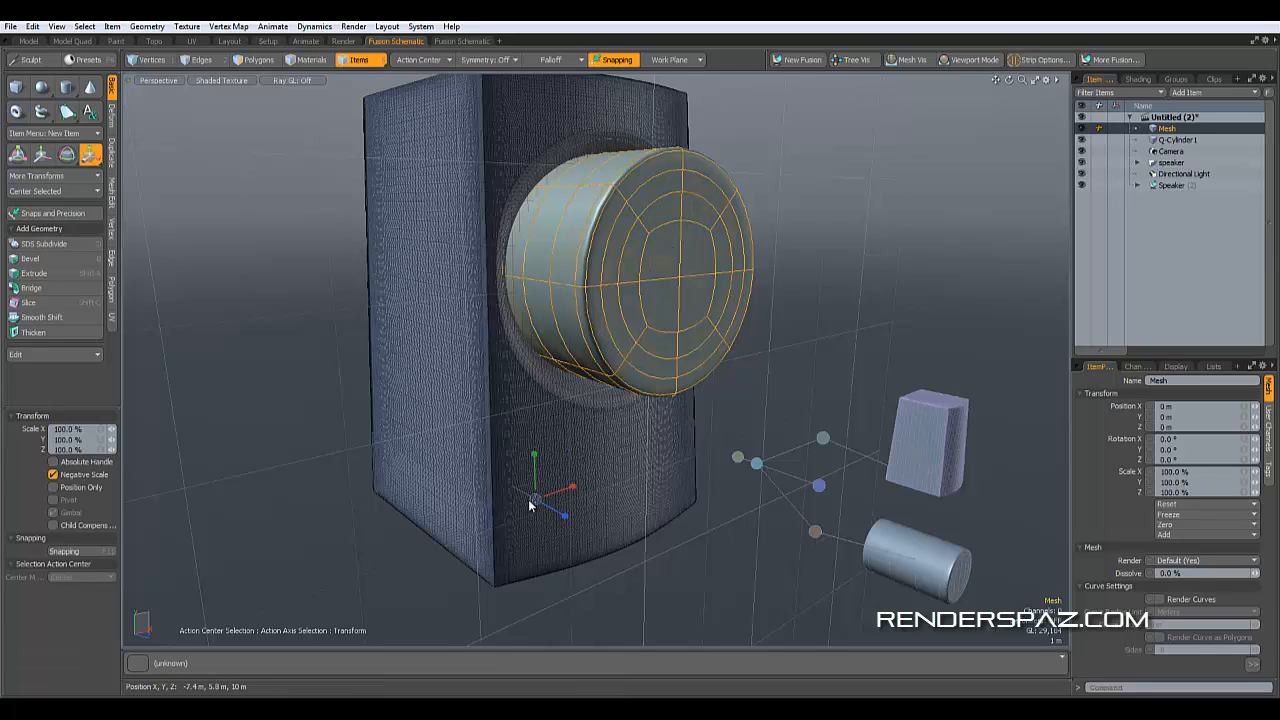
left_click(420, 60)
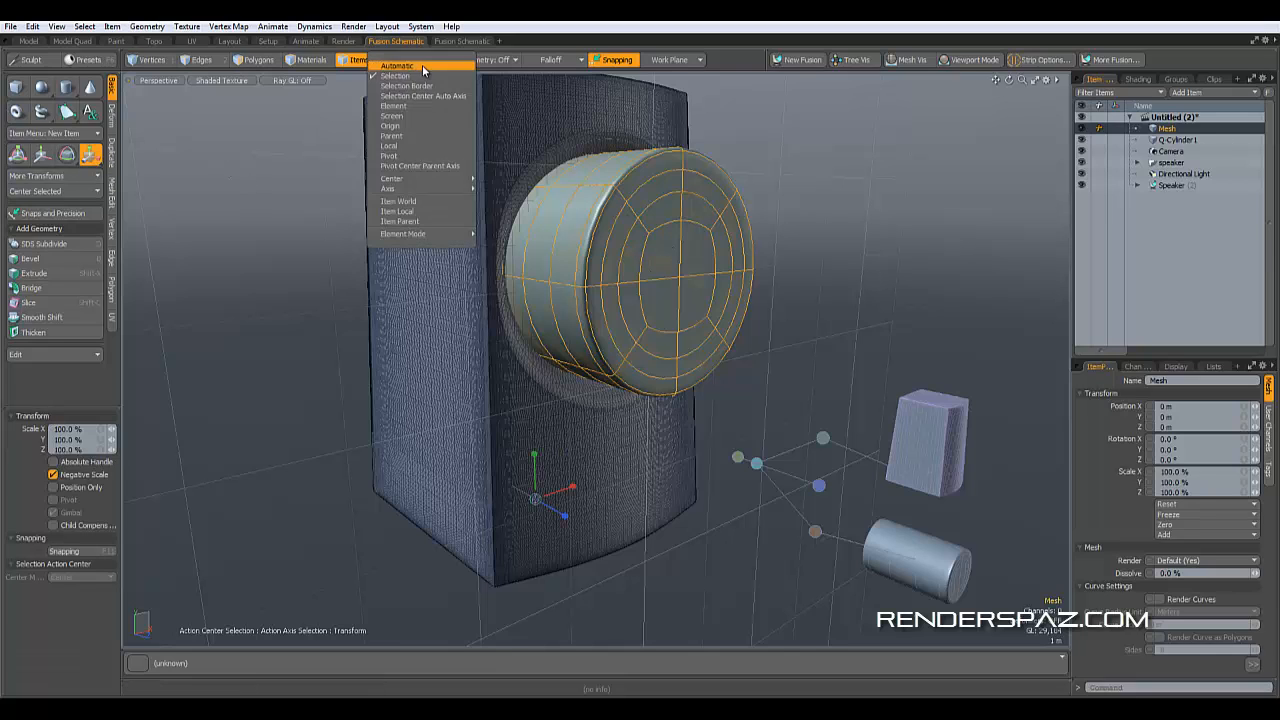
left_click(418, 66)
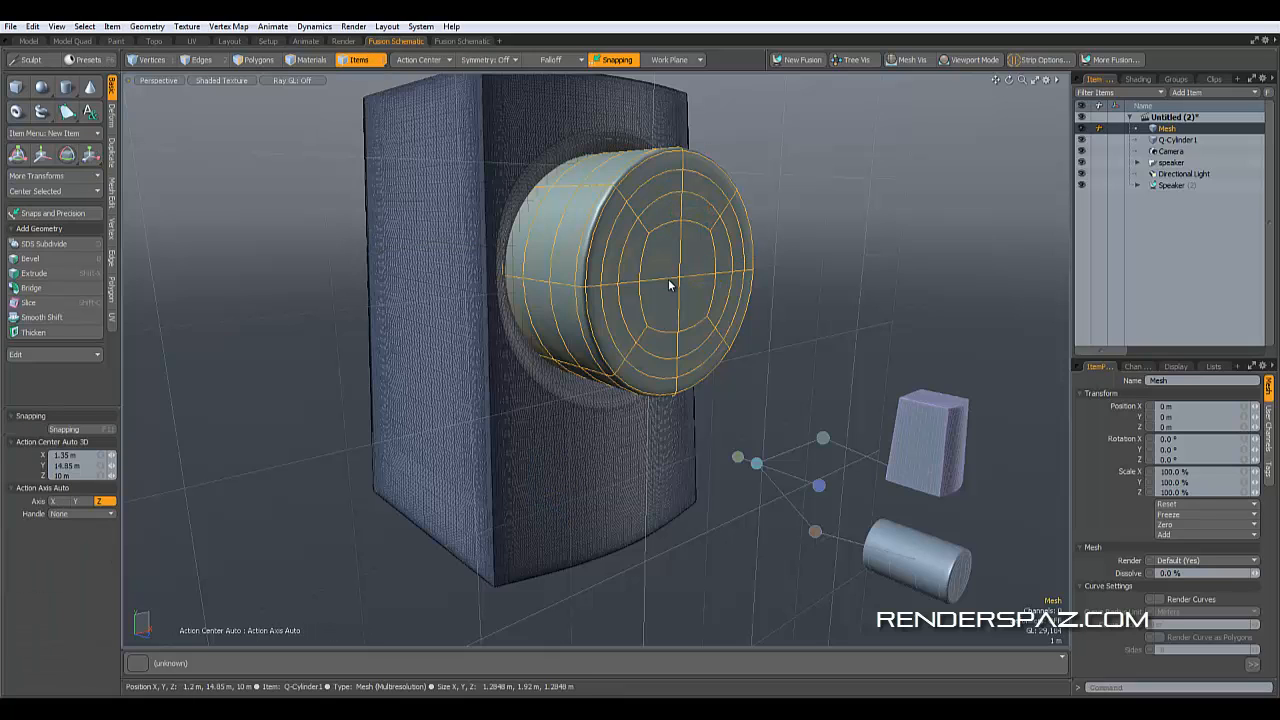
left_click(563, 224)
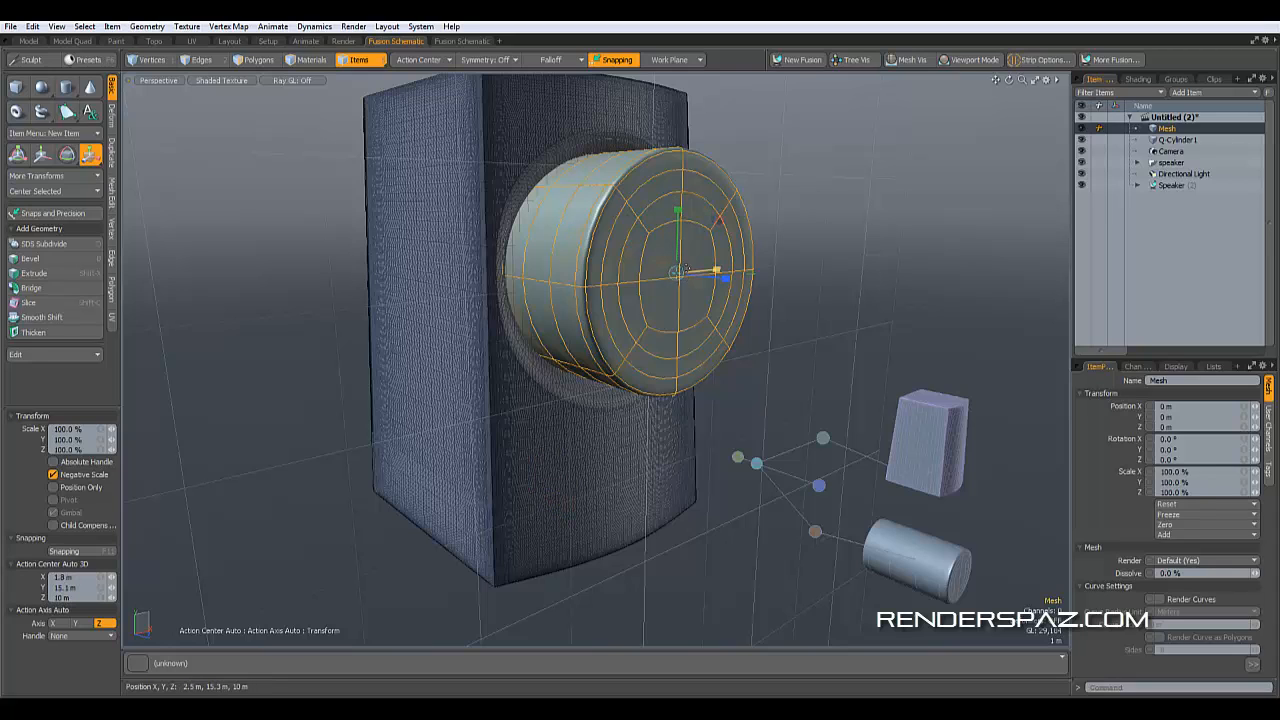
left_click(418, 64)
left_click(419, 73)
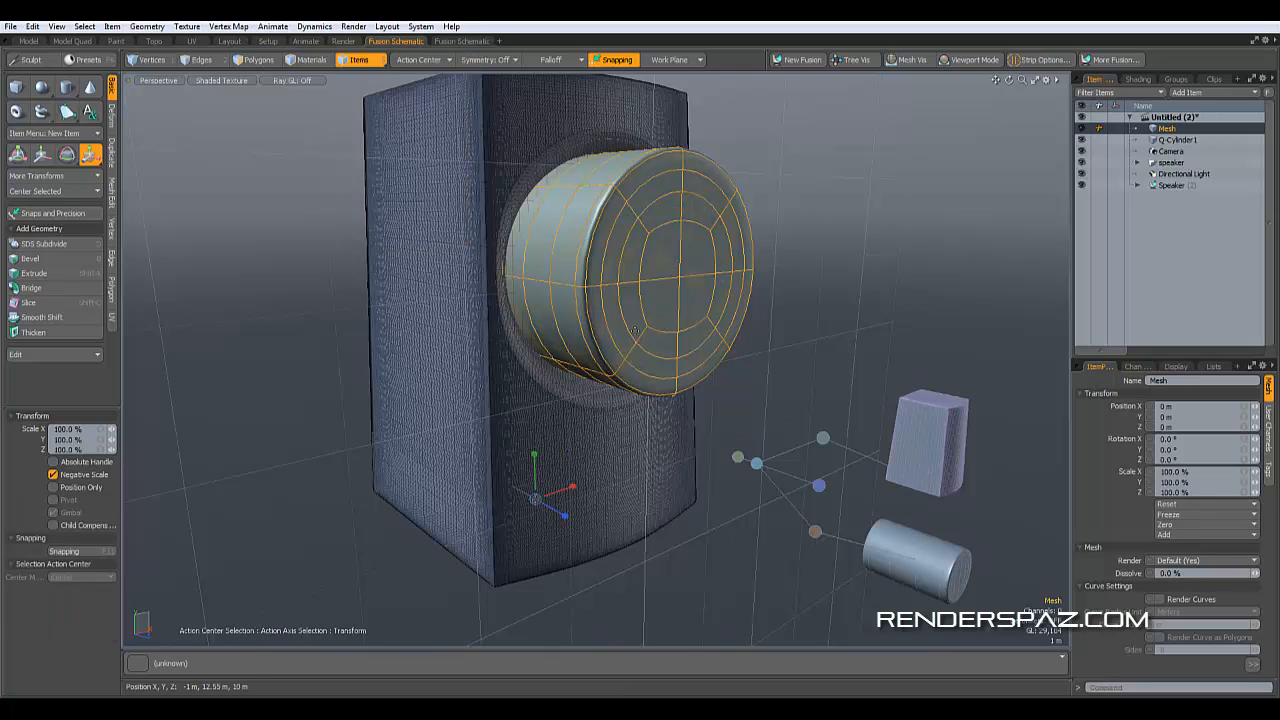
left_click_drag(537, 503, 254, 202)
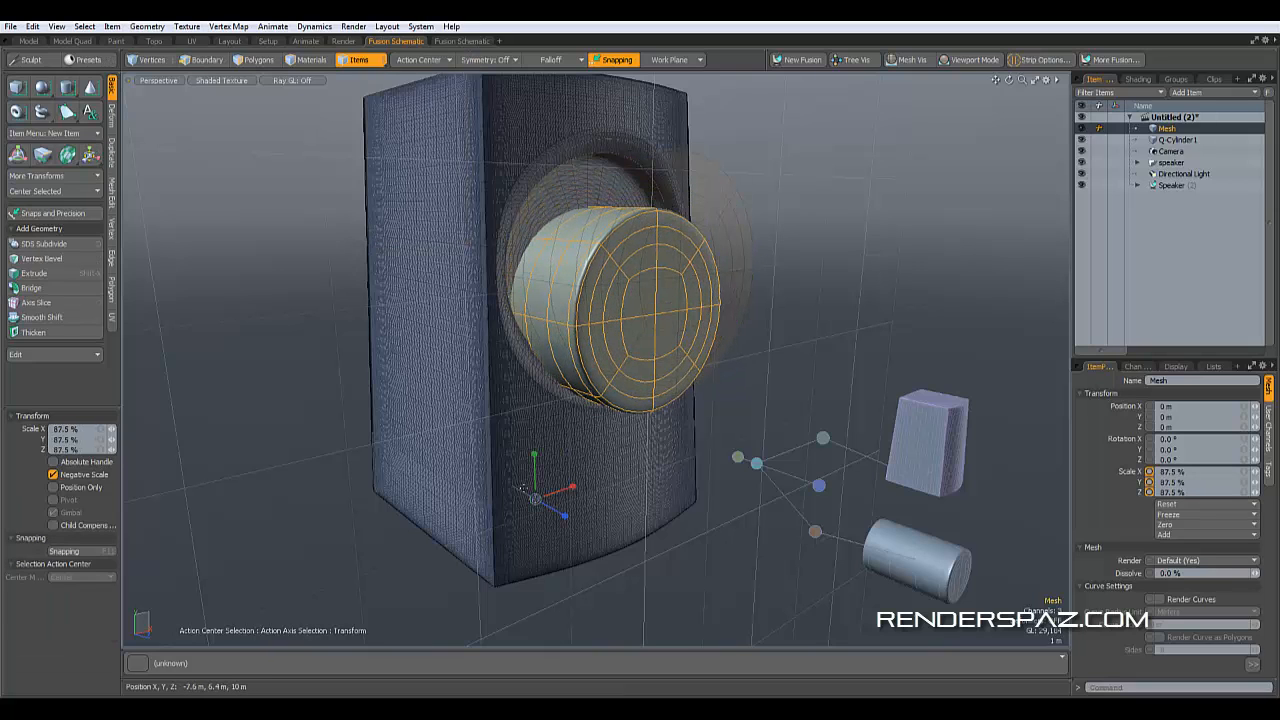
key("ctrl+z")
key("space")
left_click(820, 280)
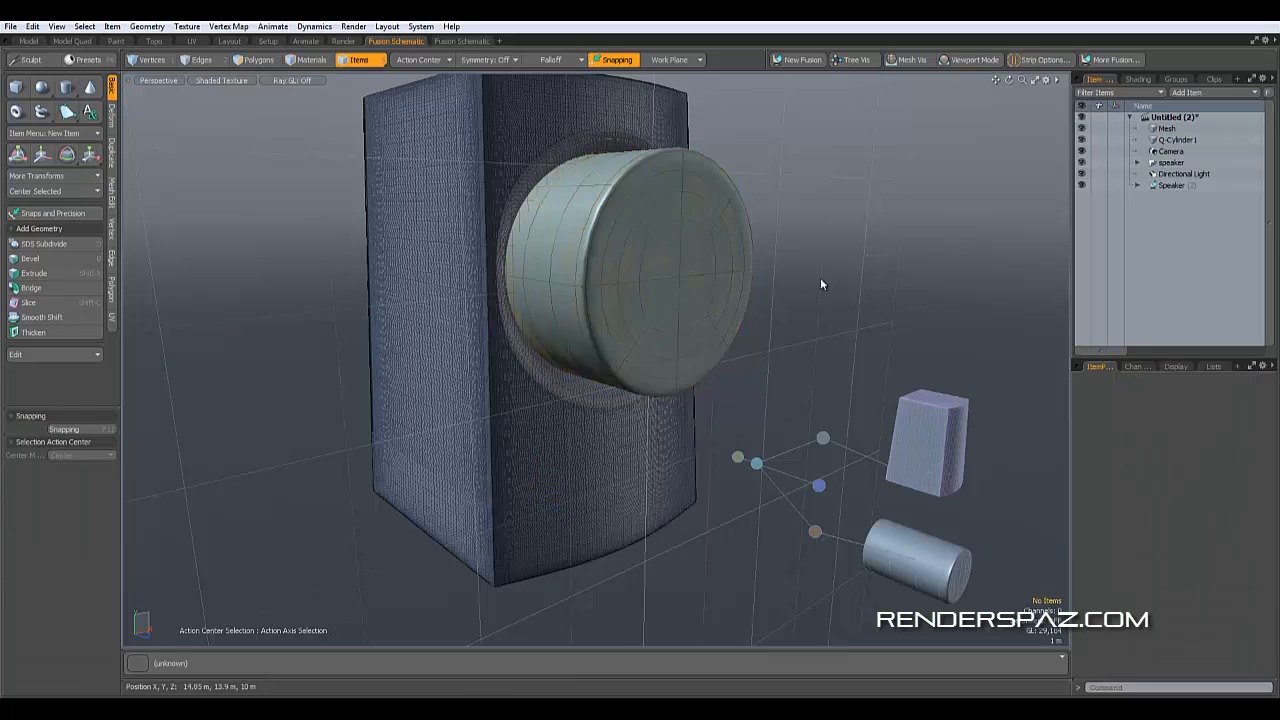
left_click_drag(788, 405, 664, 424, "alt")
left_click(680, 303)
left_click_drag(706, 360, 855, 368, "alt")
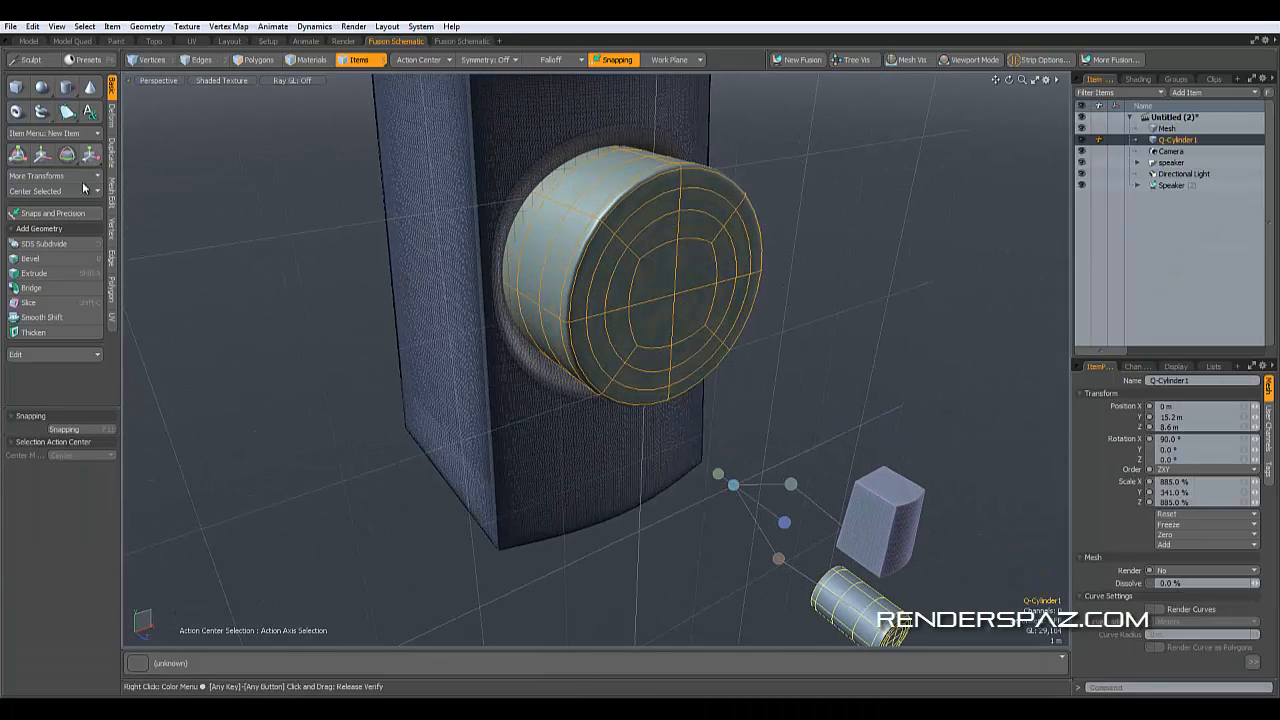
left_click(40, 153)
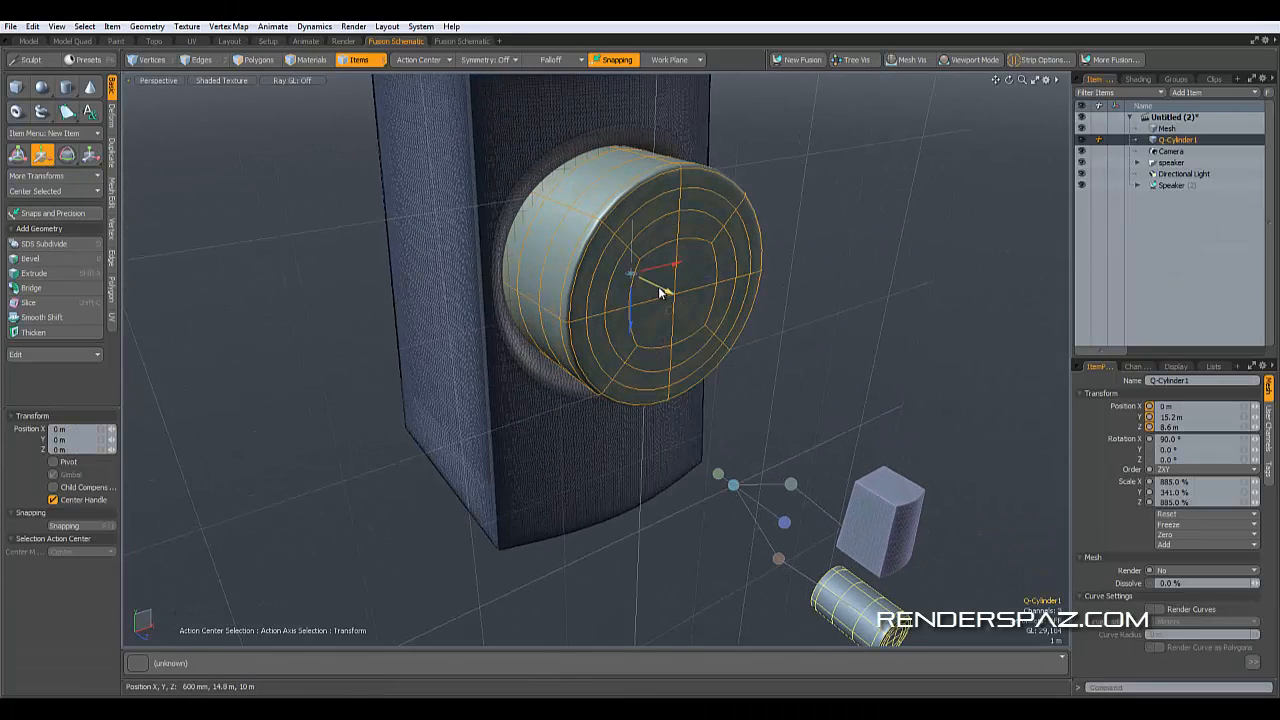
left_click_drag(658, 286, 922, 410)
key("ctrl+z")
key("w")
key("q")
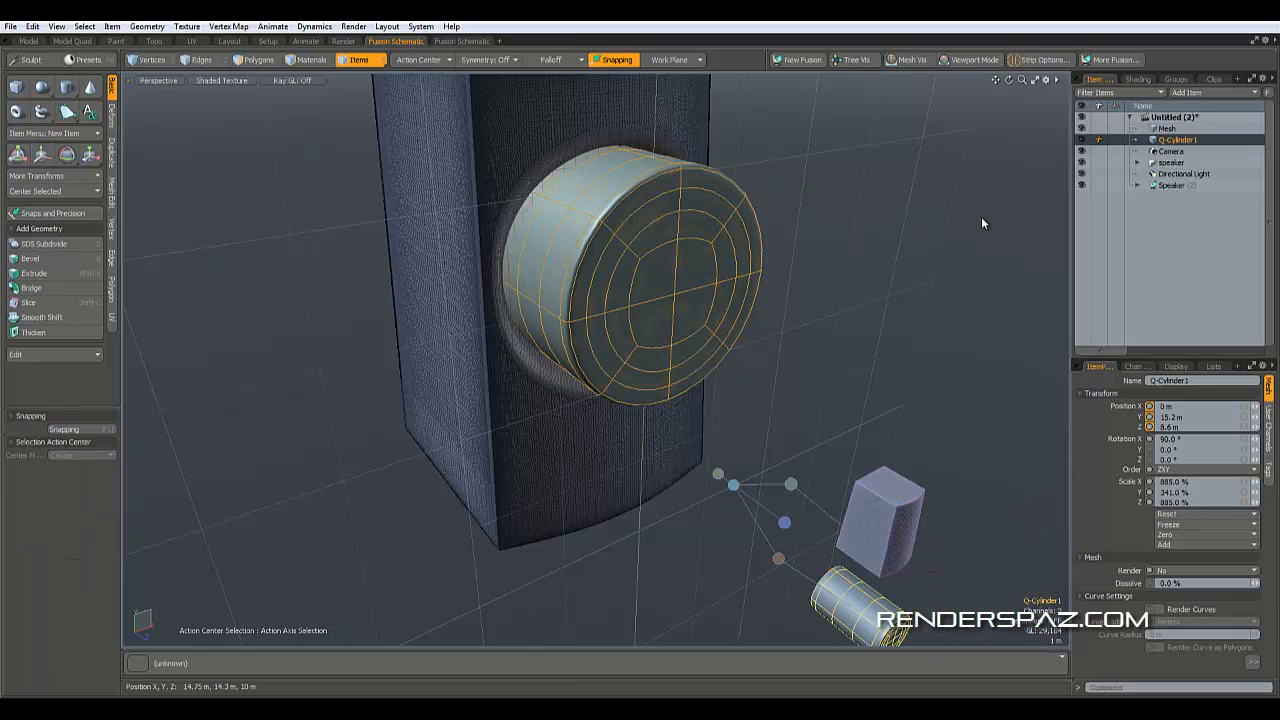
- Set the action center to Pivot Center Parent Axis and scale the pasted mesh uniformly to 90%
left_click(1165, 129)
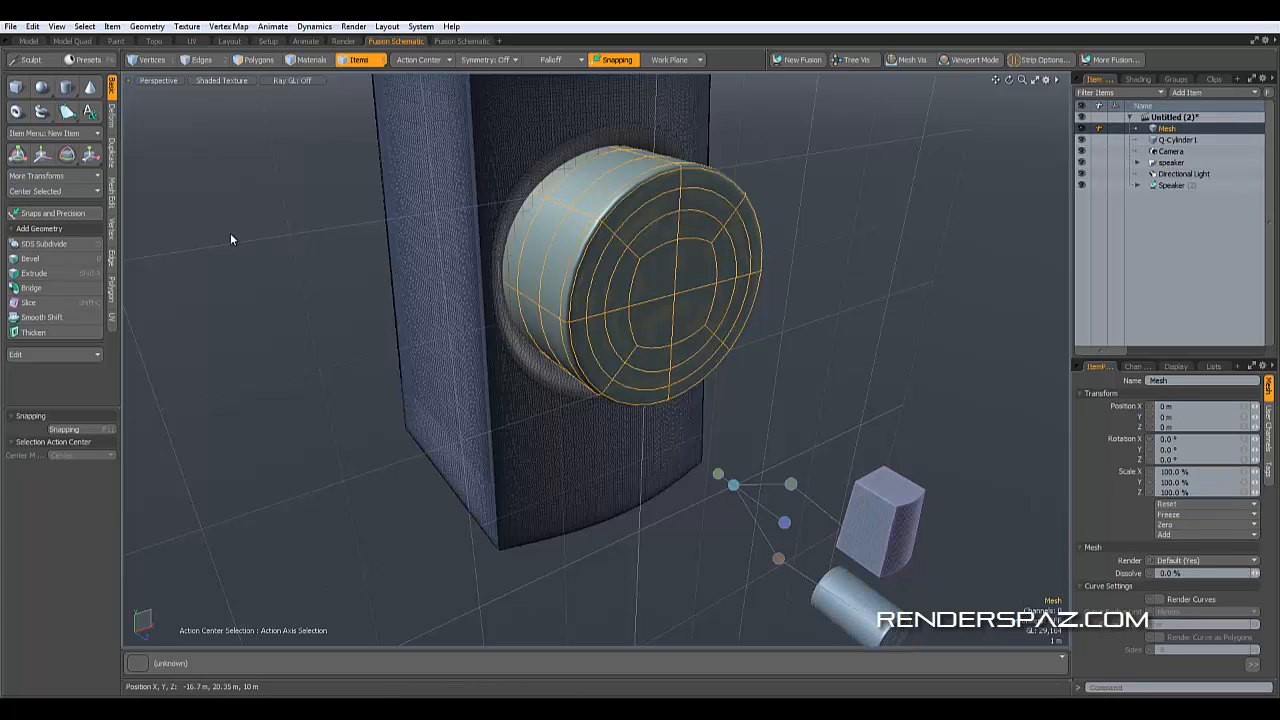
left_click(90, 153)
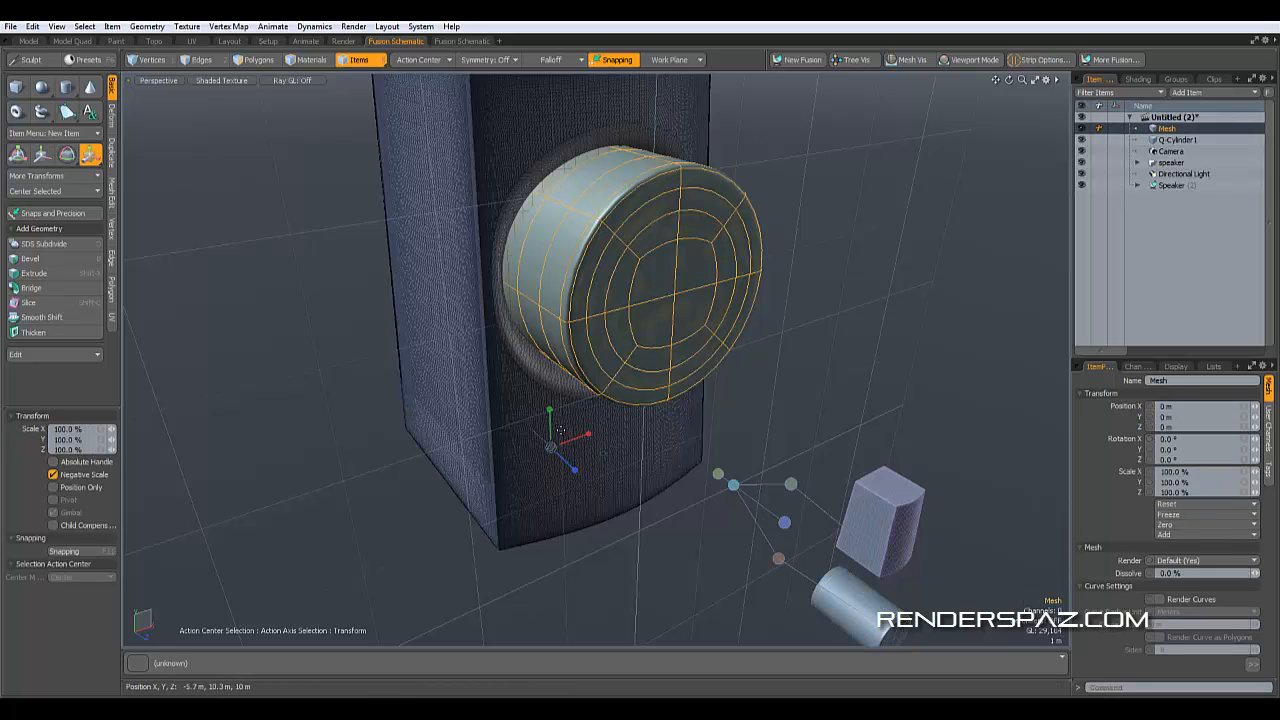
left_click_drag(578, 442, 660, 409, "alt")
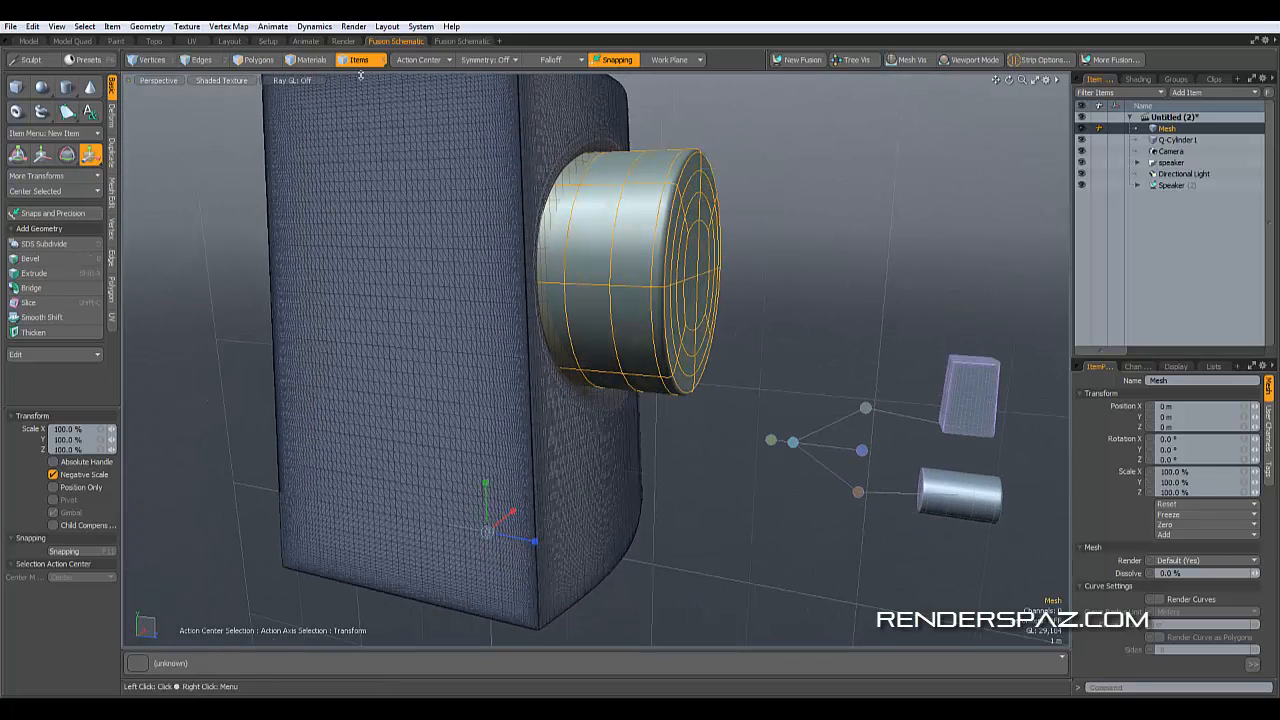
left_click(444, 59)
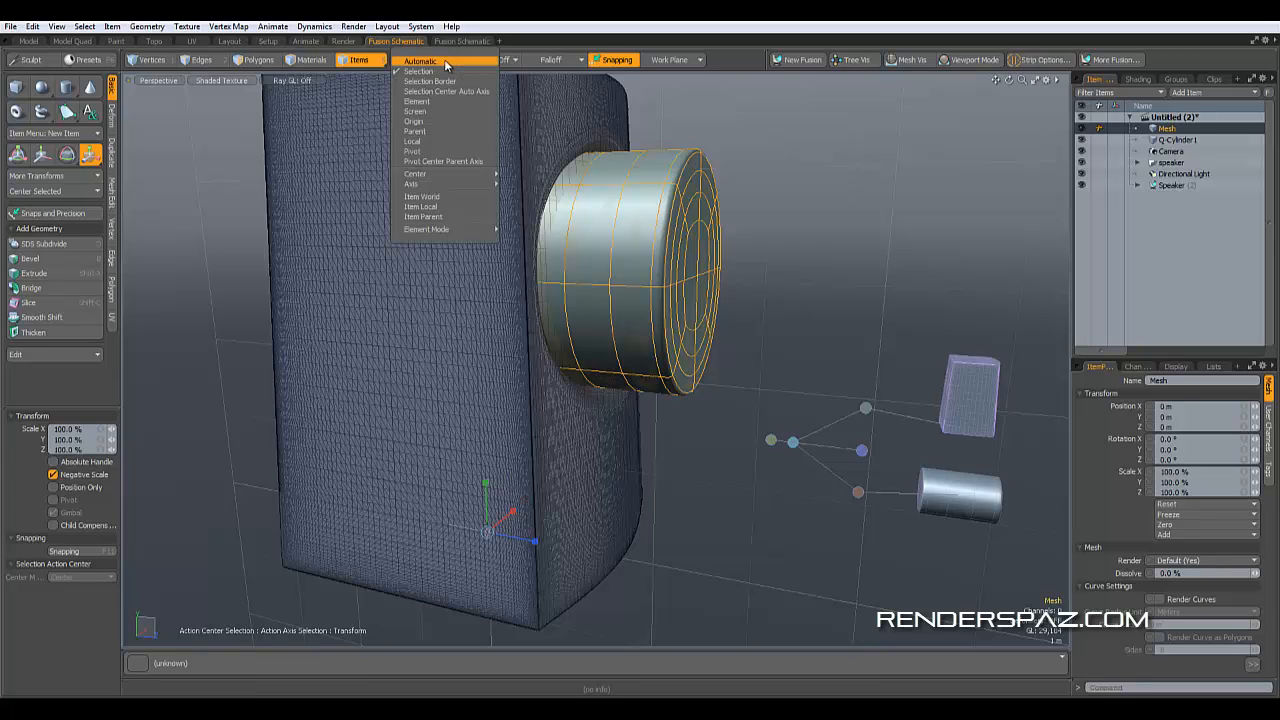
left_click(445, 161)
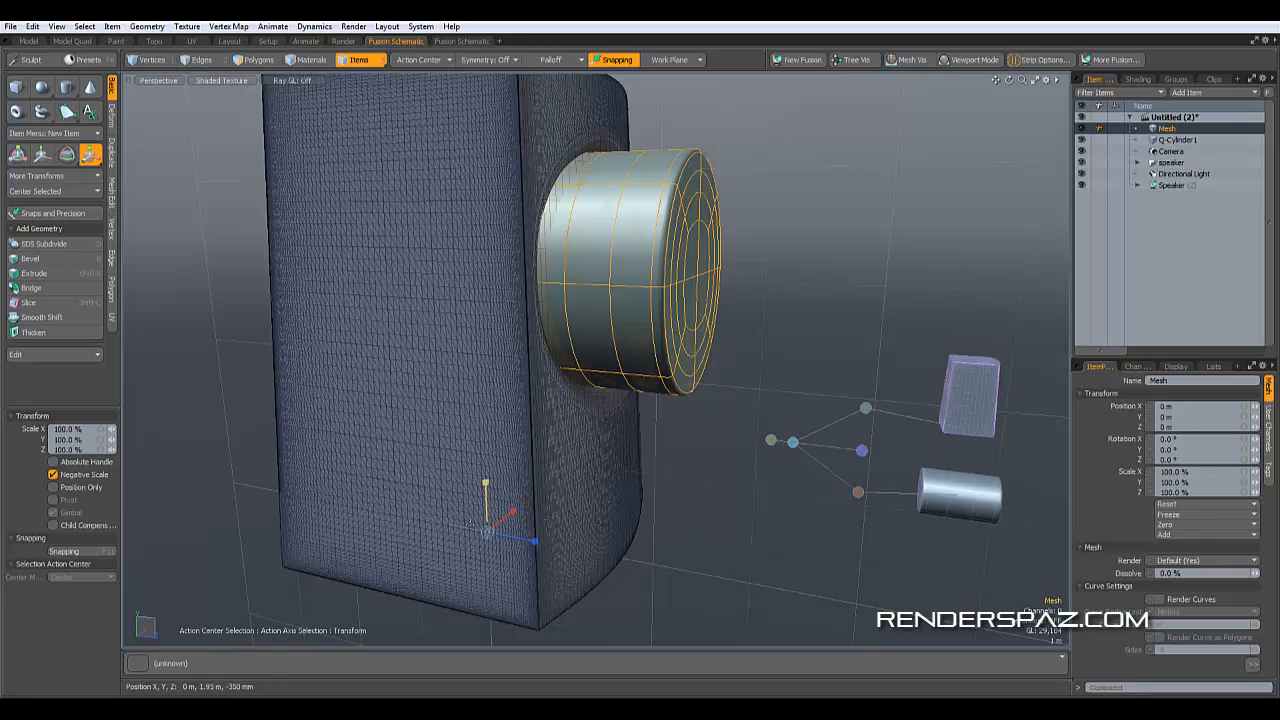
left_click_drag(487, 532, 515, 513)
key("ctrl+z")
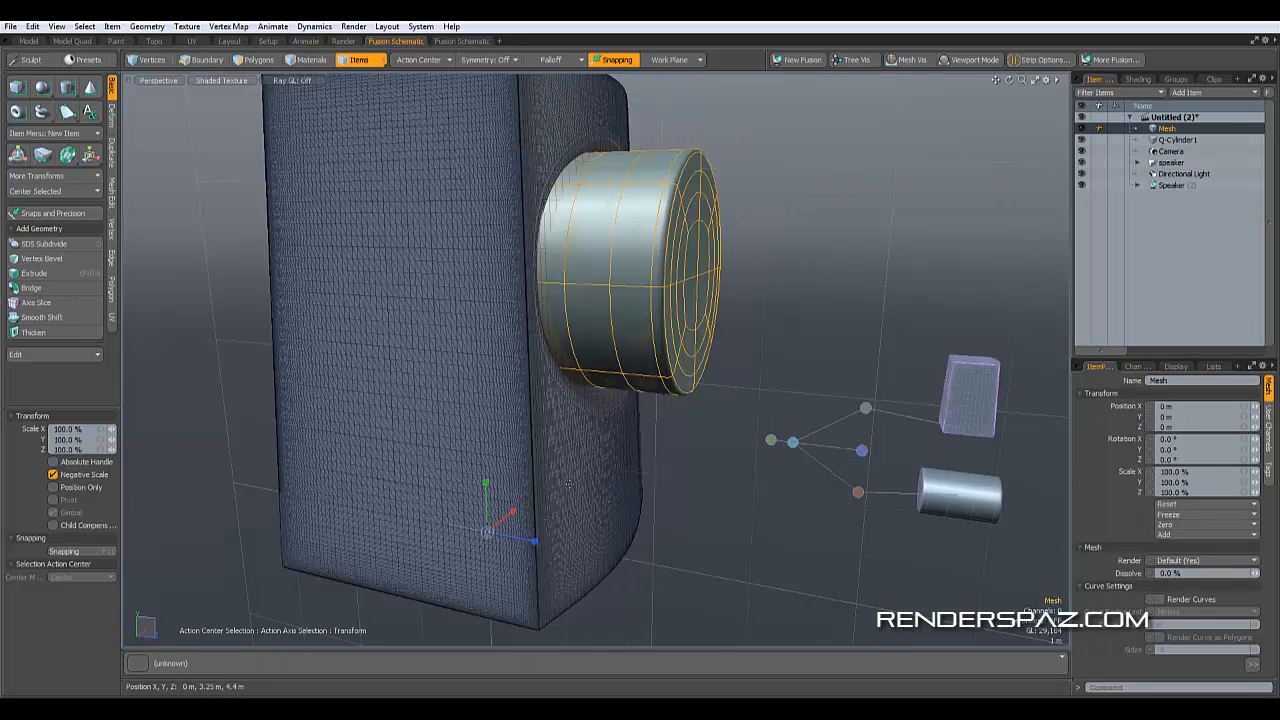
middle_click_drag(570, 545, 807, 381, "alt")
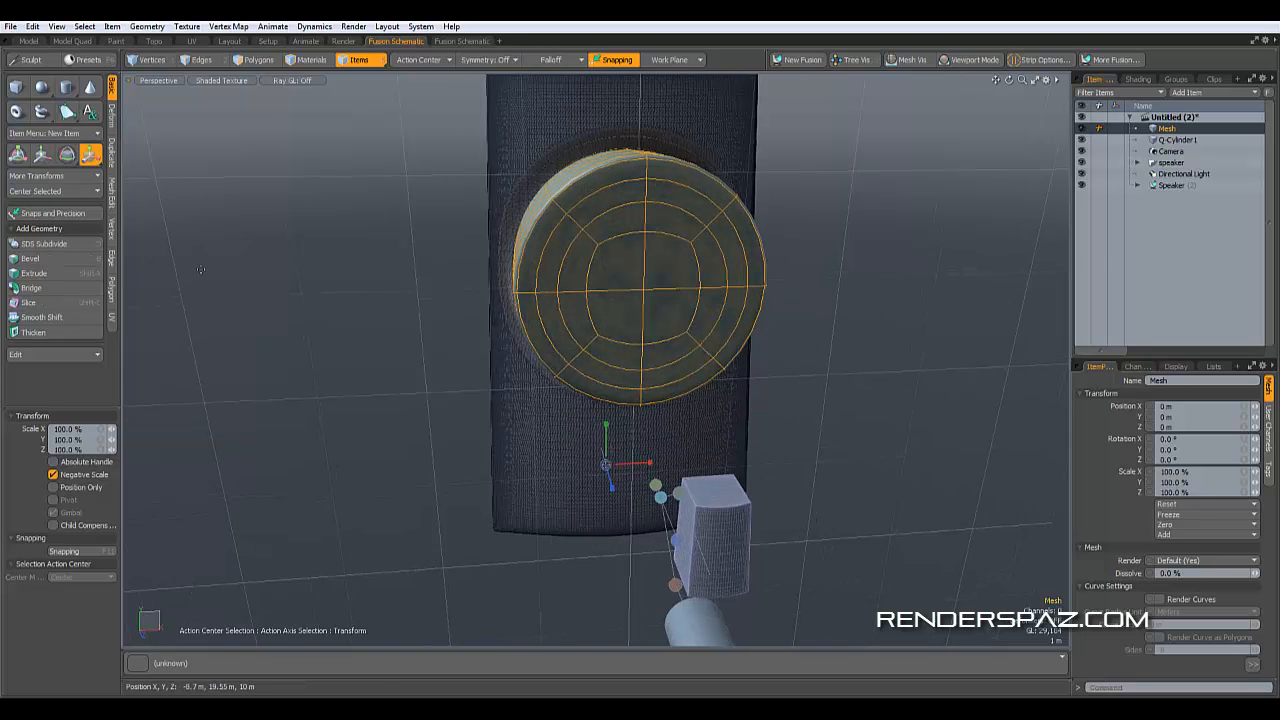
key("space")
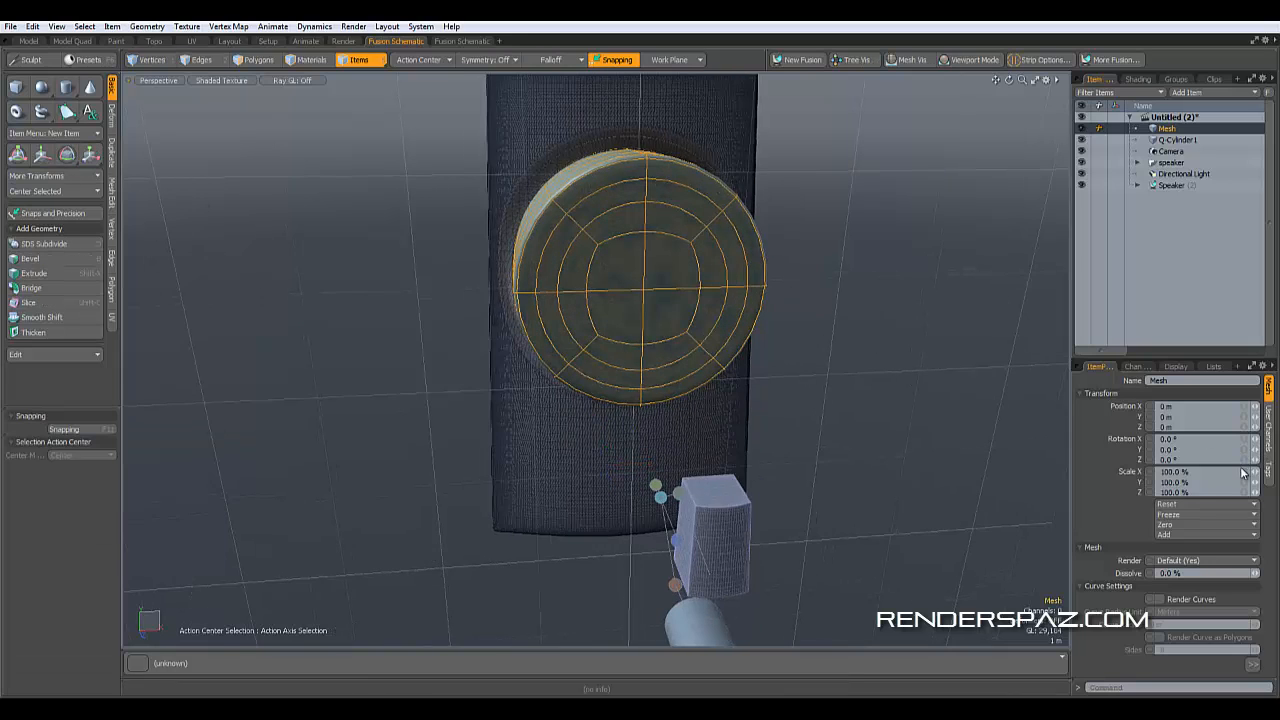
right_click_drag(1255, 472, 1229, 473)
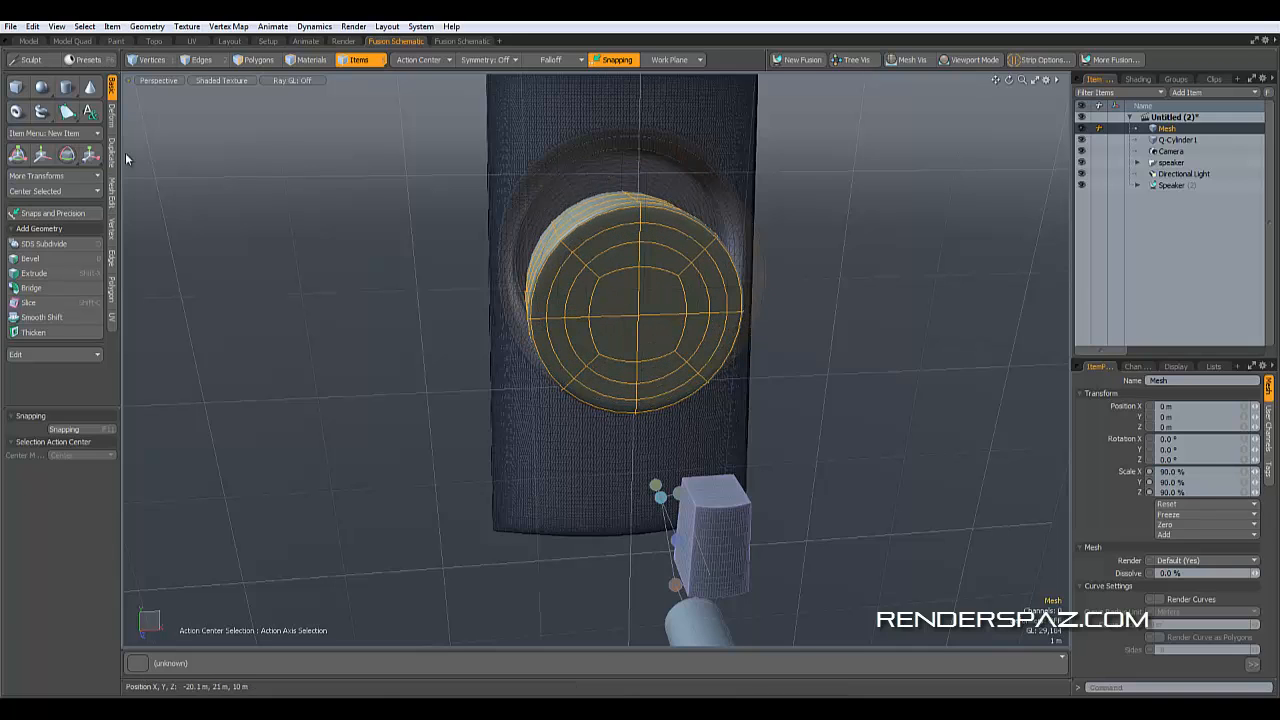
- Move the pasted mesh upward about 1.55 m and set its uniform scale to 93.5%
key("w")
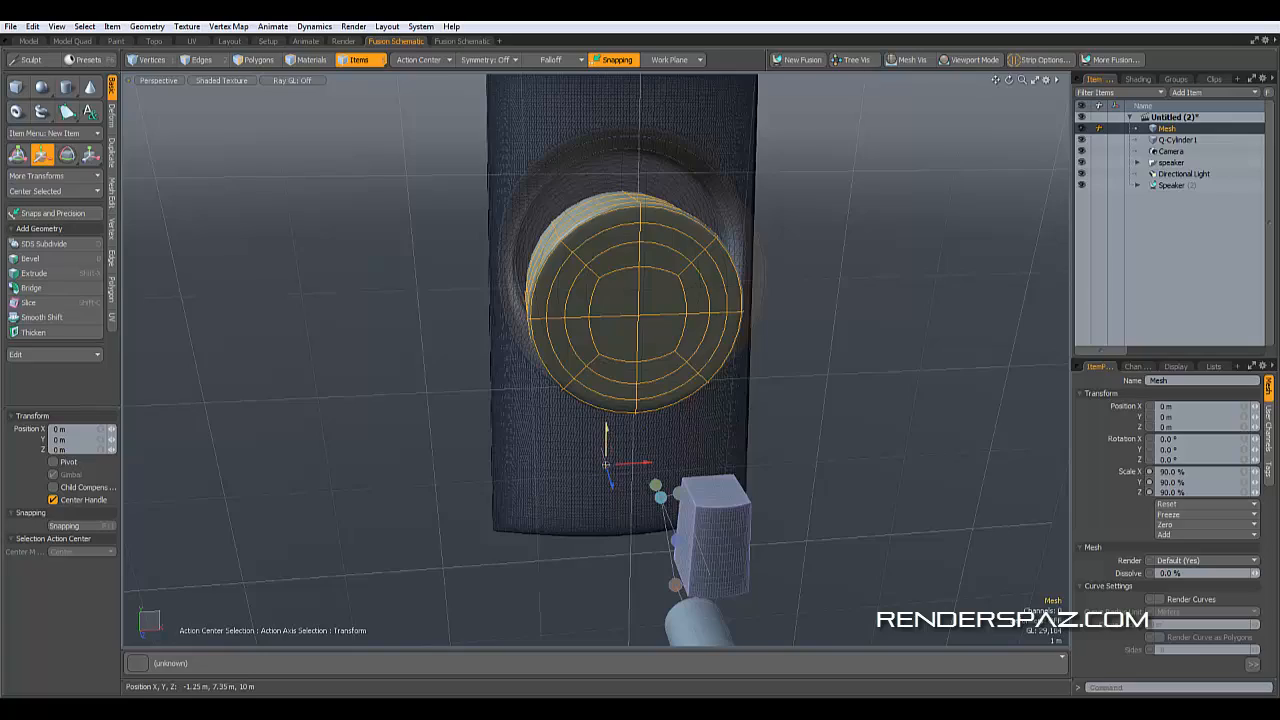
left_click_drag(606, 430, 606, 409)
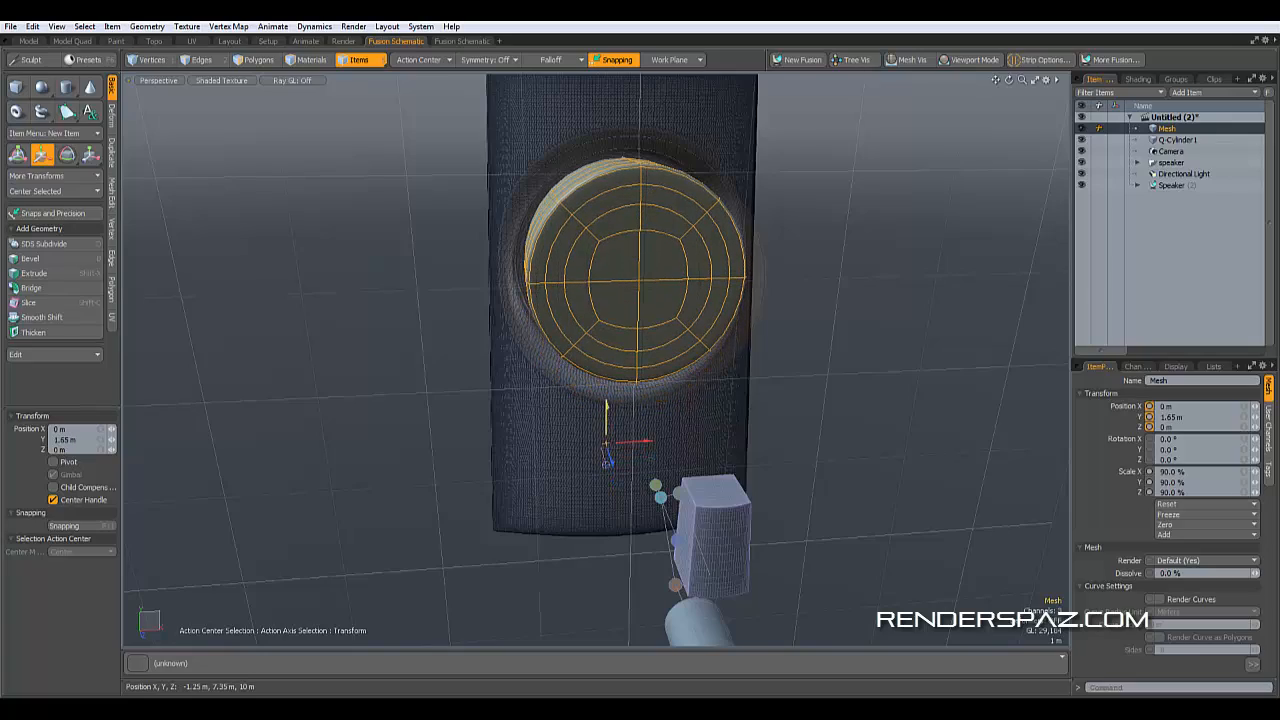
middle_click_drag(608, 413, 690, 384, "alt")
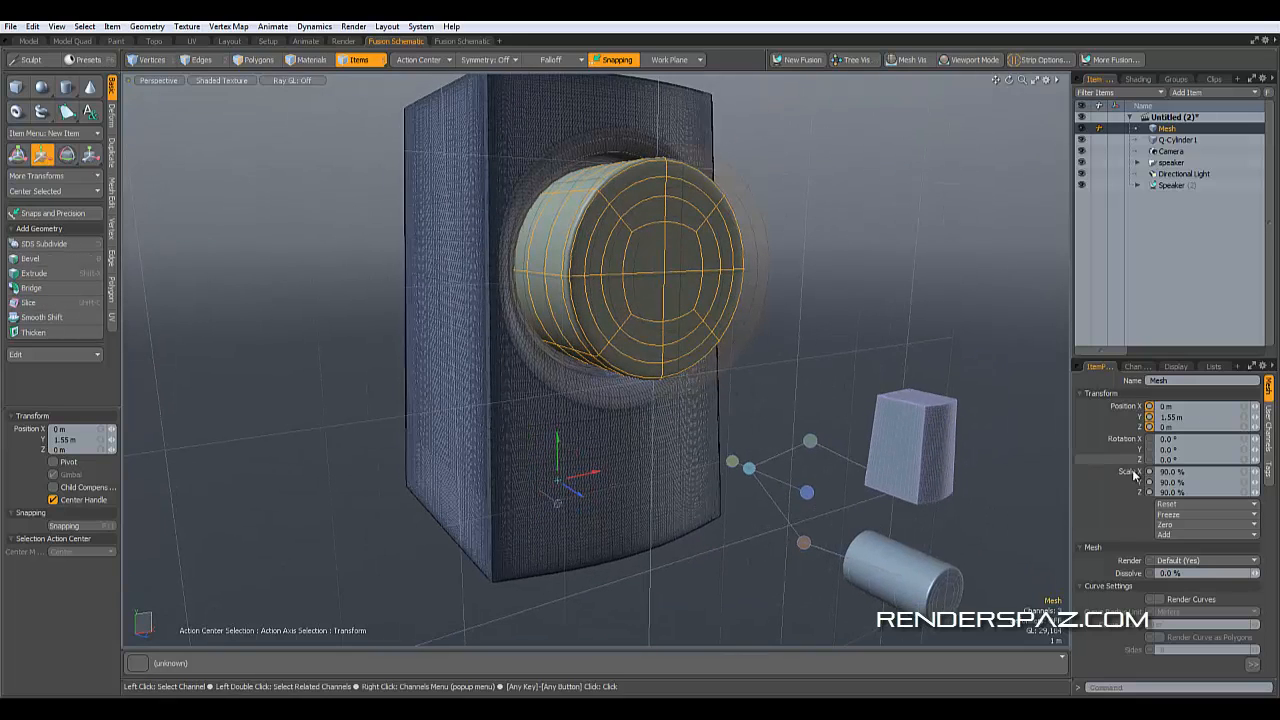
left_click_drag(1257, 475, 1274, 471)
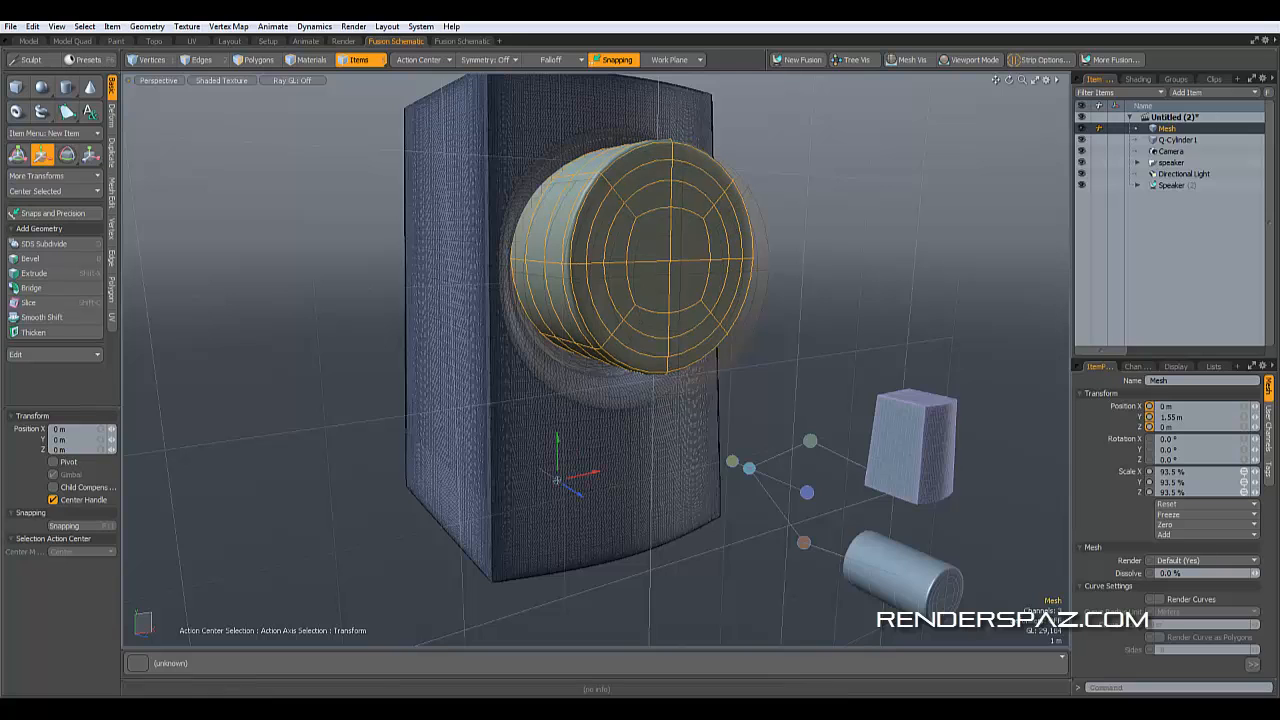
key("space")
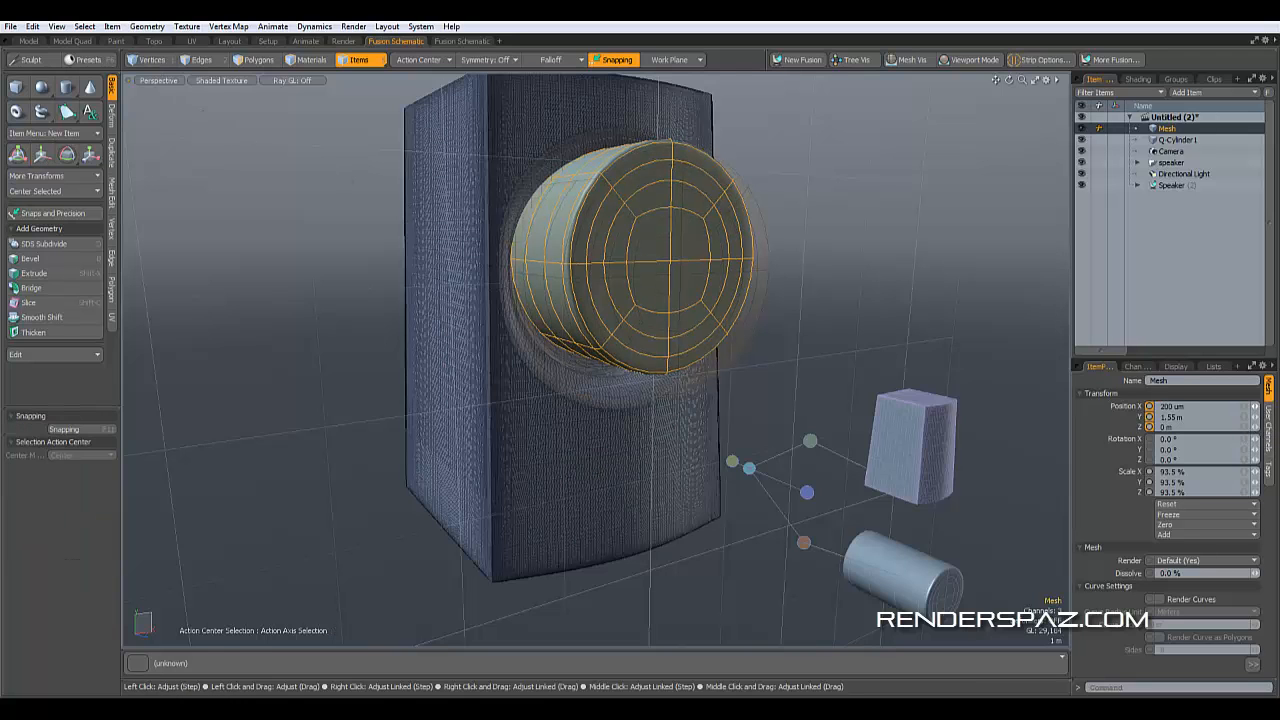
- Set the mesh's Y position to -1.07 m and check it against the cylinder from several angles
mouse_move(1255, 406)
left_mouse_down()
mouse_move(1265, 417)
mouse_move(1241, 417)
left_mouse_up()
middle_click_drag(794, 278, 850, 385, "alt")
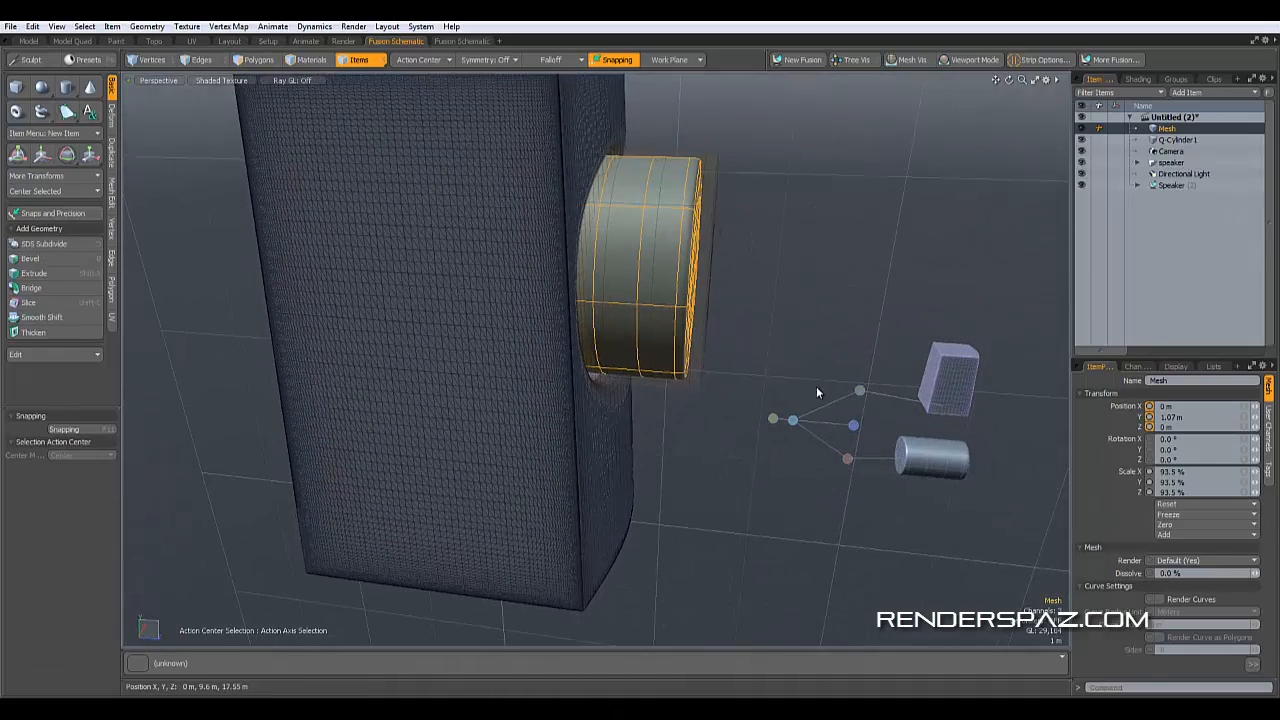
middle_click_drag(706, 306, 723, 309, "alt")
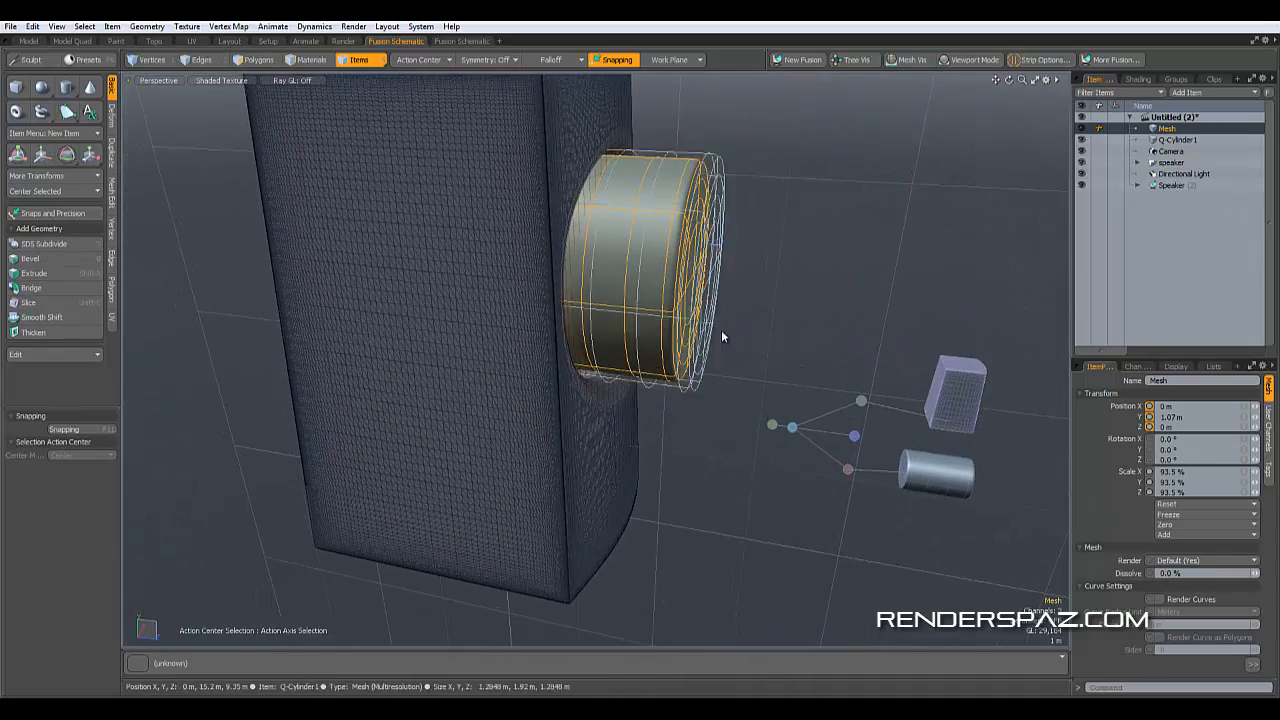
left_click(667, 295)
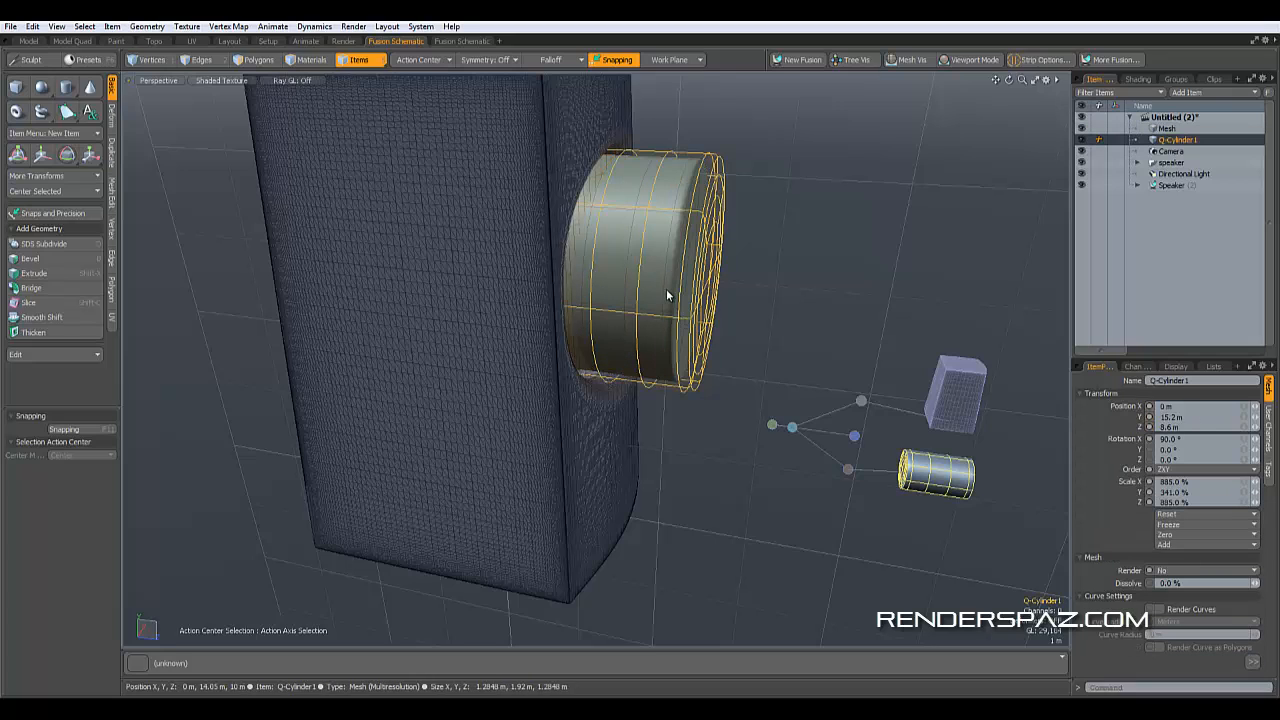
middle_click_drag(786, 266, 714, 276, "alt")
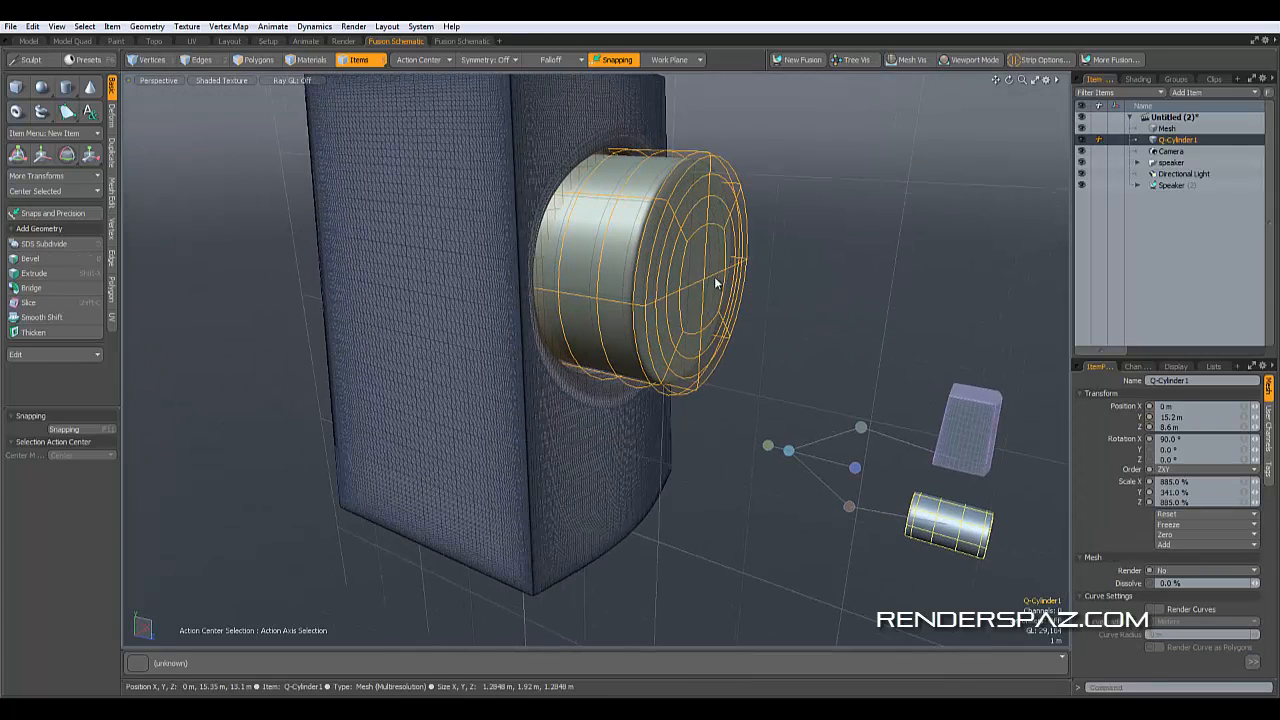
middle_click_drag(725, 259, 719, 264, "alt")
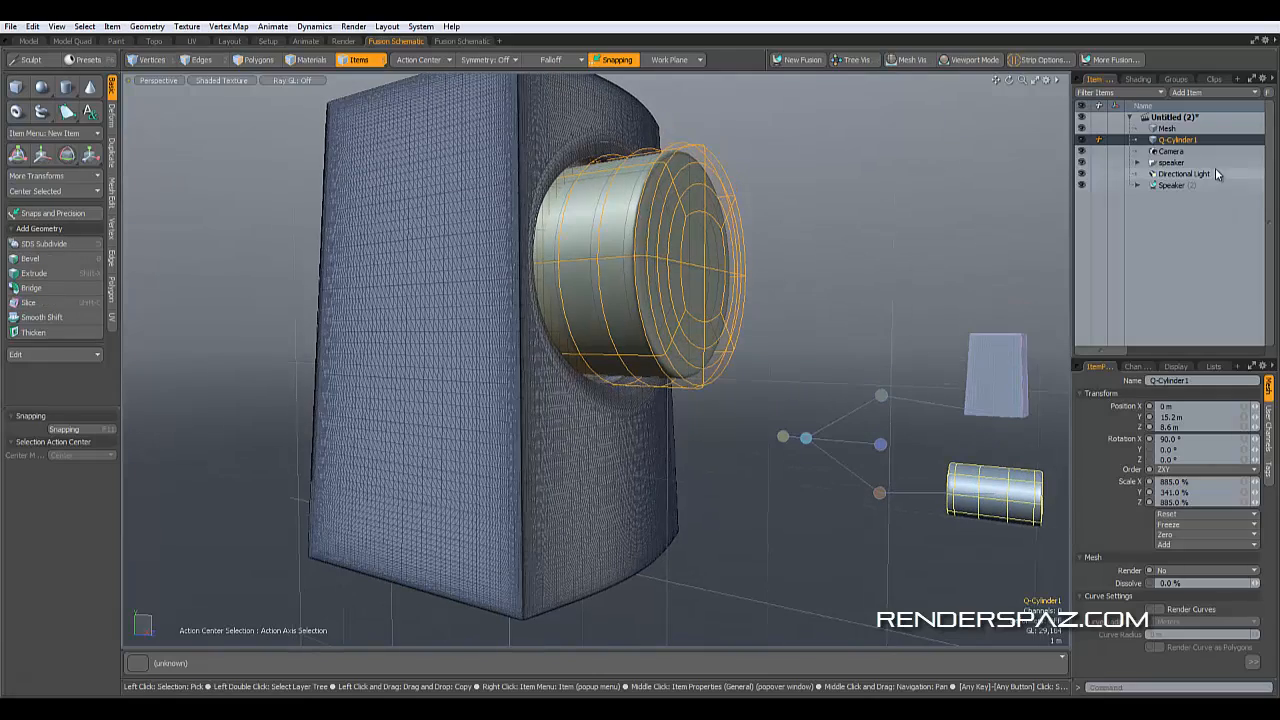
left_click(1178, 130)
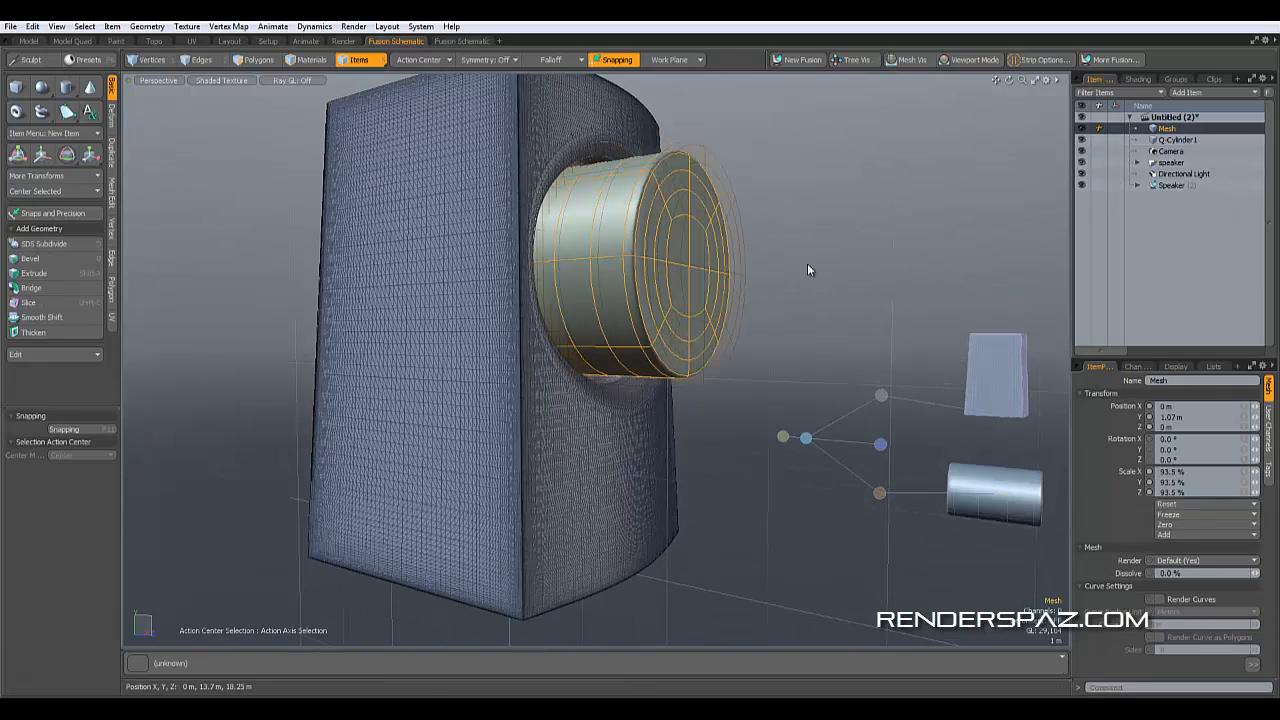
left_click_drag(688, 260, 734, 308, "alt")
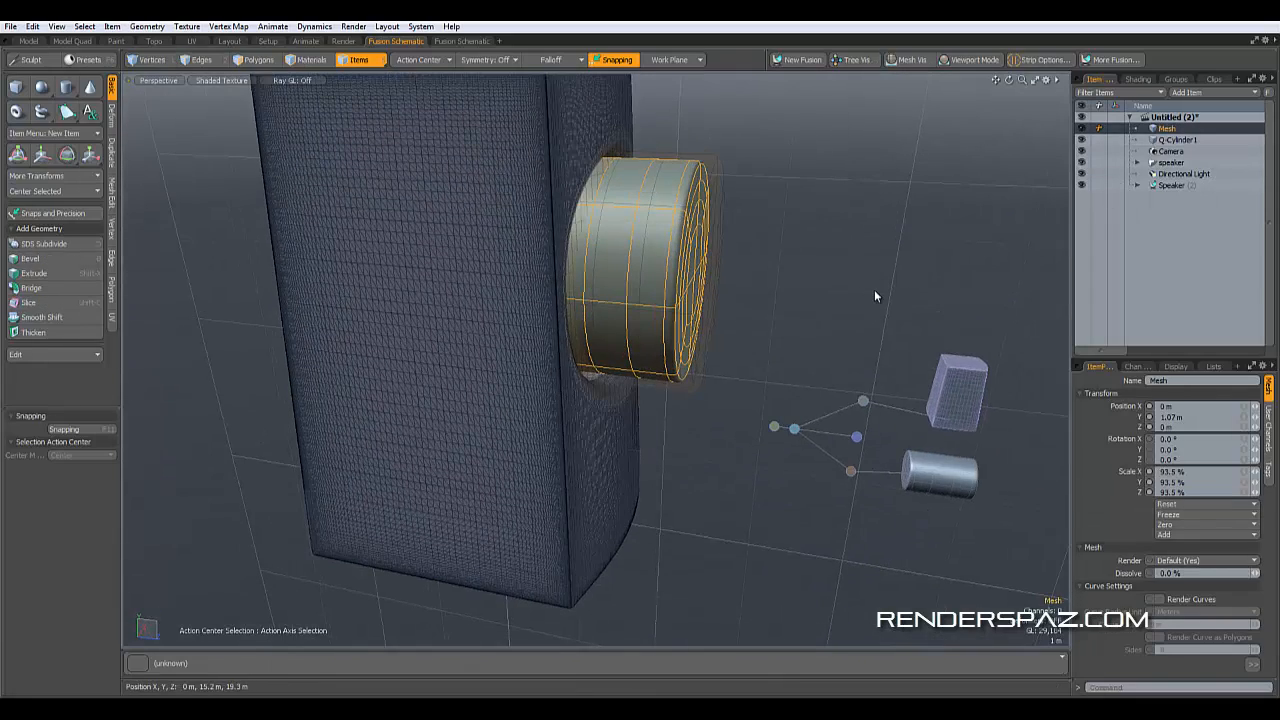
right_click(662, 231)
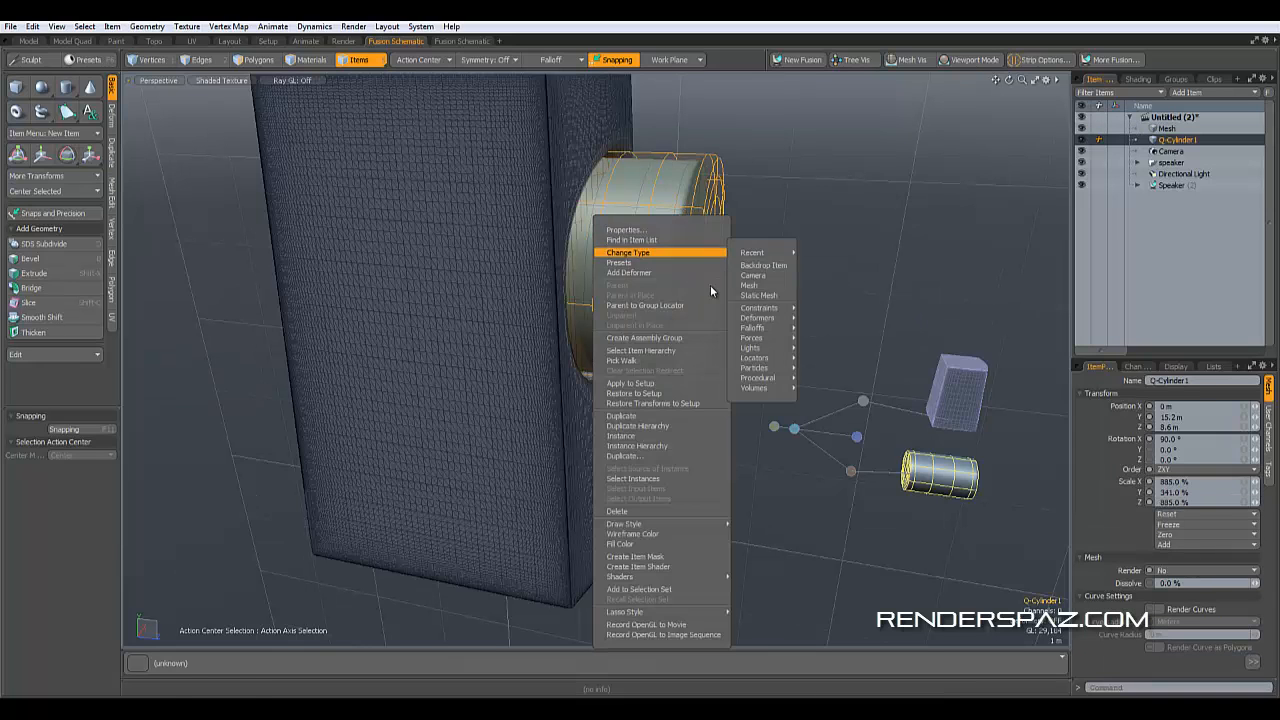
left_click(935, 241)
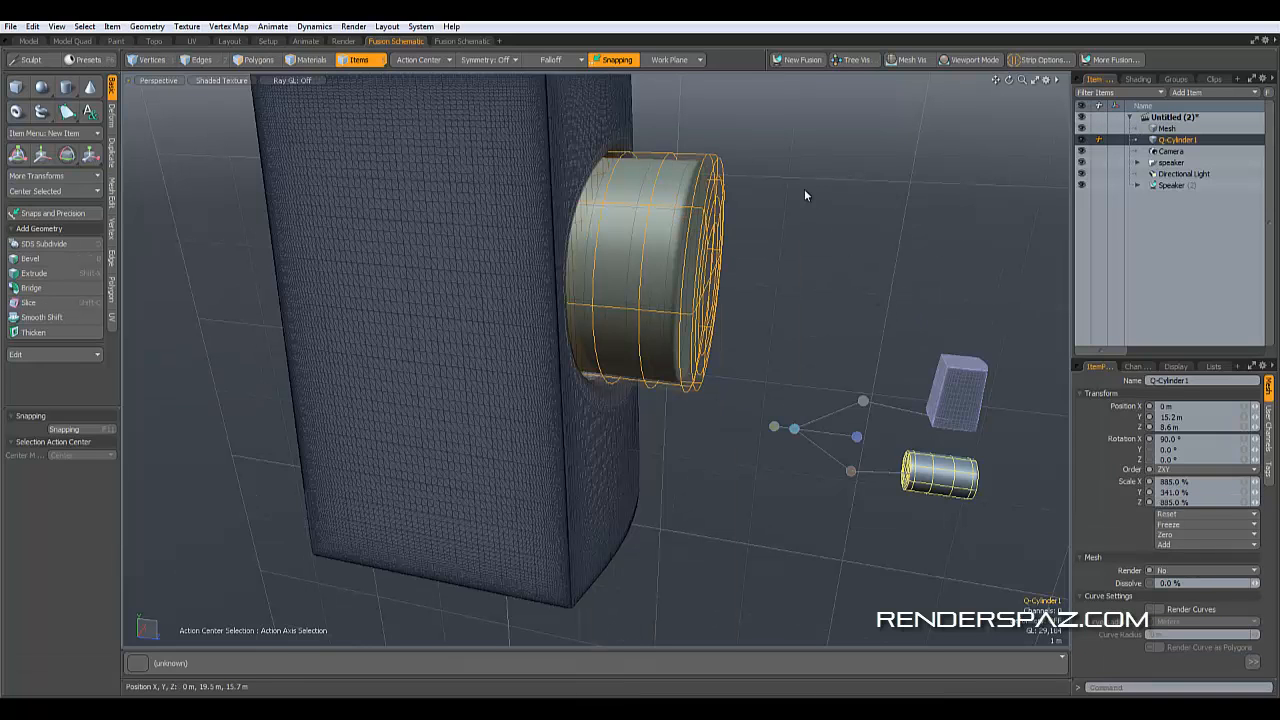
mouse_move(862, 233)
left_mouse_down("alt")
mouse_move(896, 233)
mouse_move(866, 226)
mouse_move(864, 211)
left_mouse_up("alt")
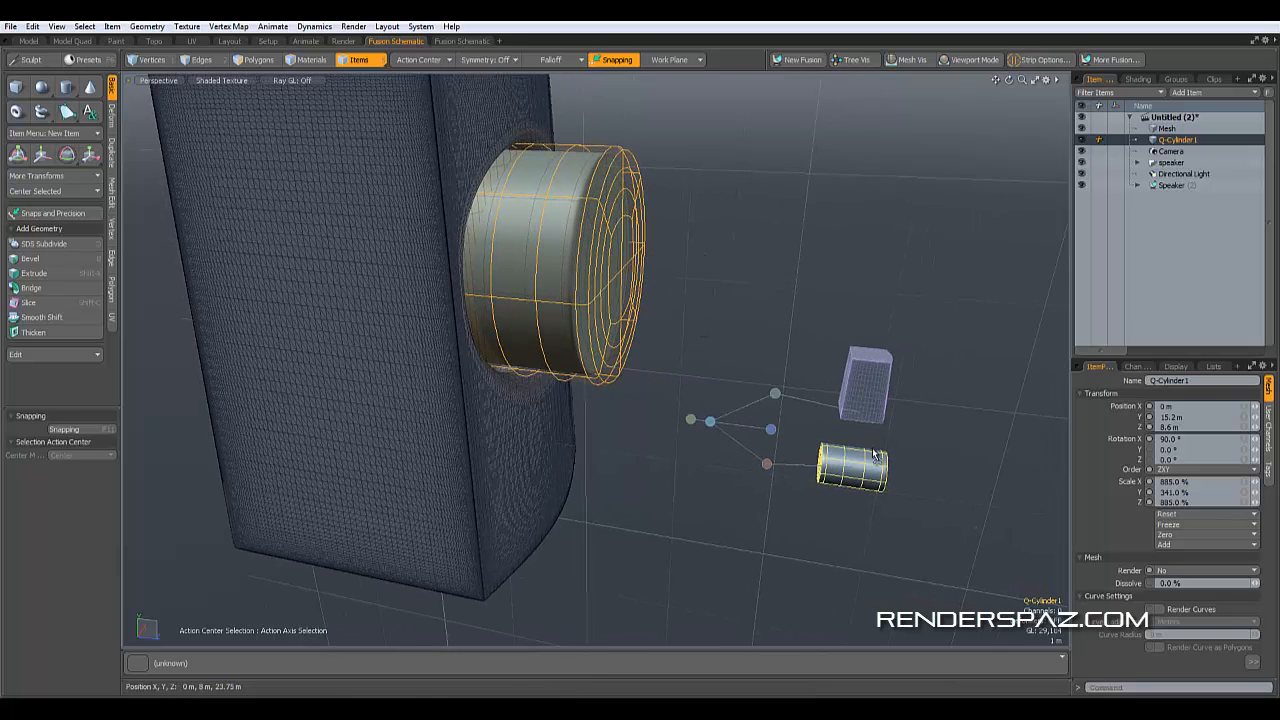
left_click_drag(873, 453, 880, 537)
left_click(719, 377)
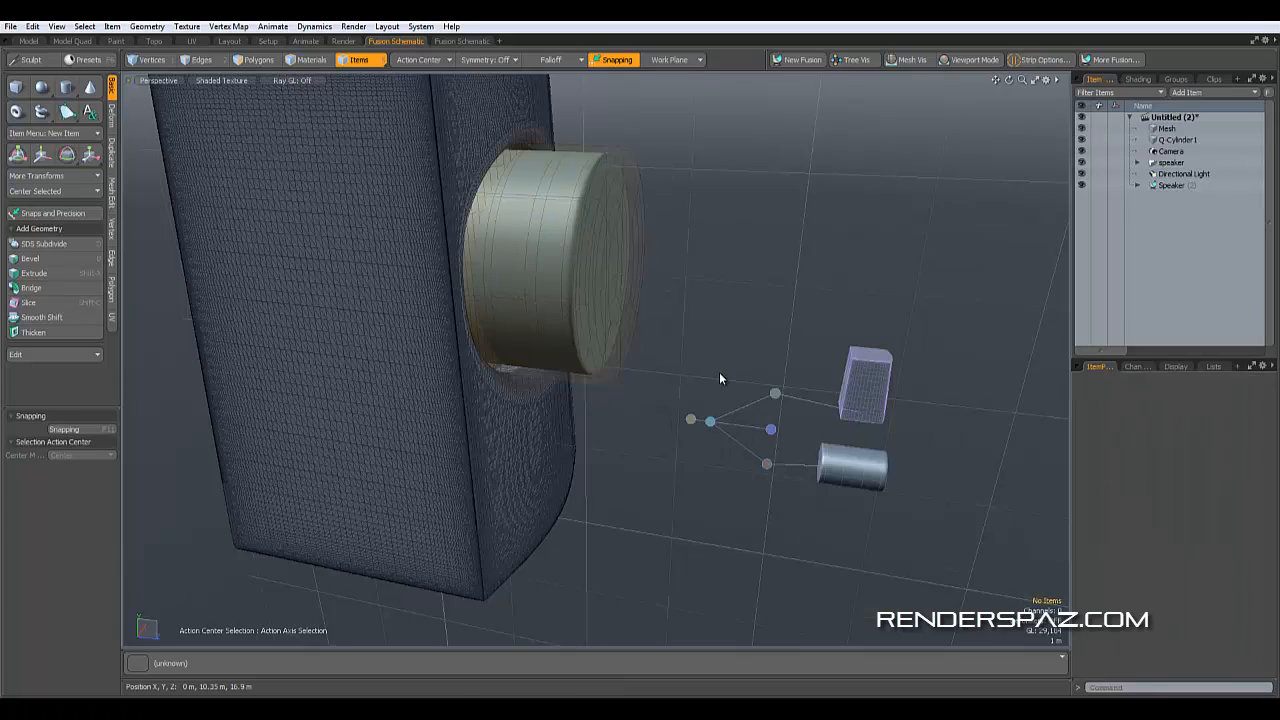
left_click(567, 267)
- Add the scaled mesh to the Speaker fusion as an additional item
left_click(1165, 128)
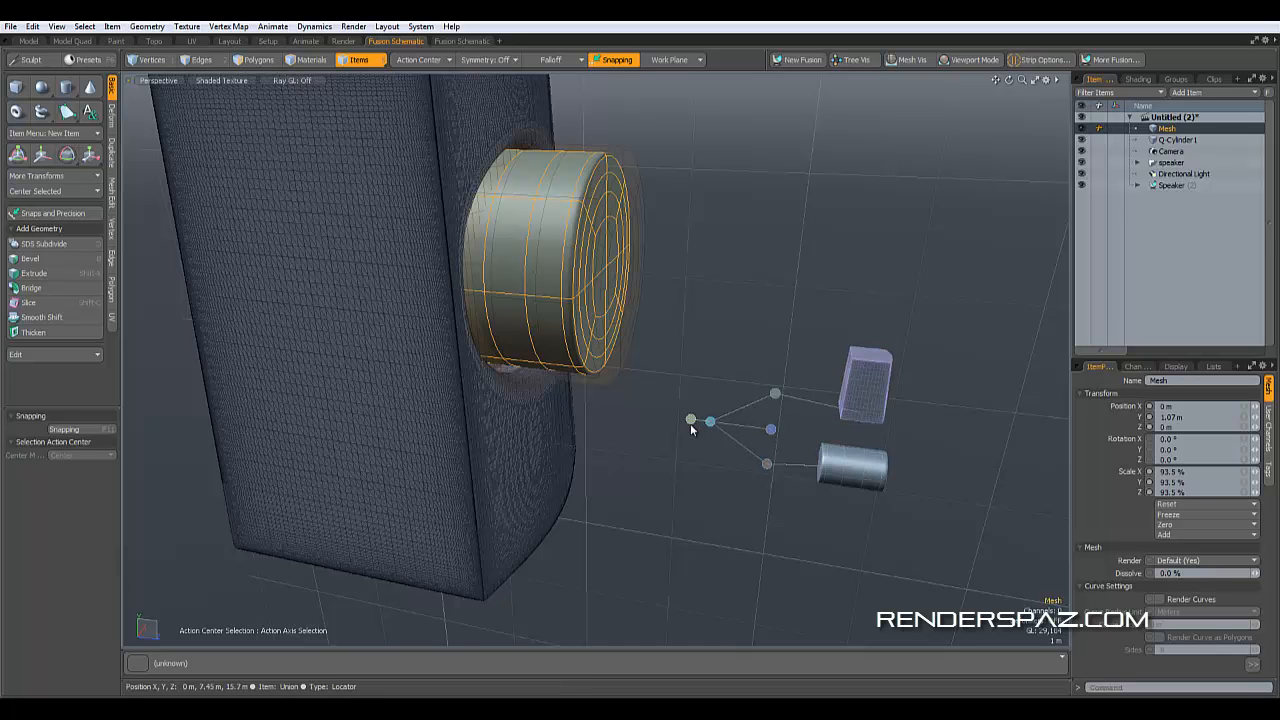
left_click(1134, 223)
middle_click_drag(785, 433, 766, 396, "alt")
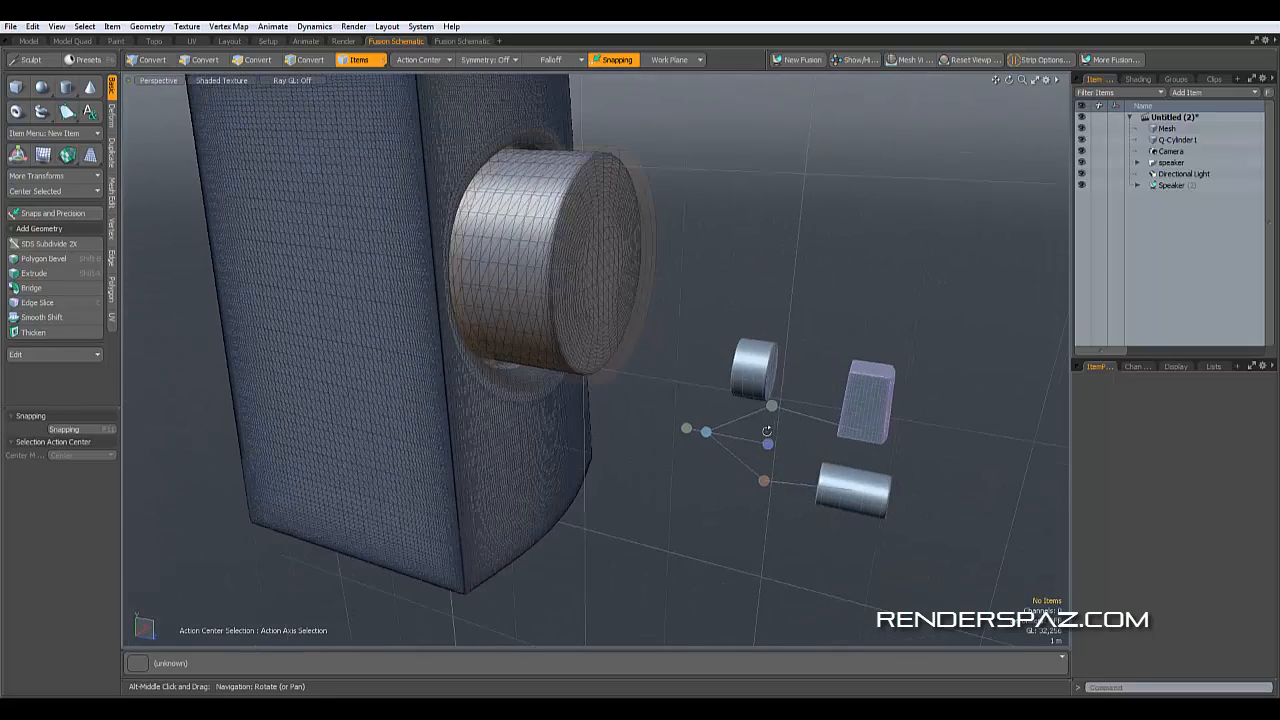
left_click(766, 392)
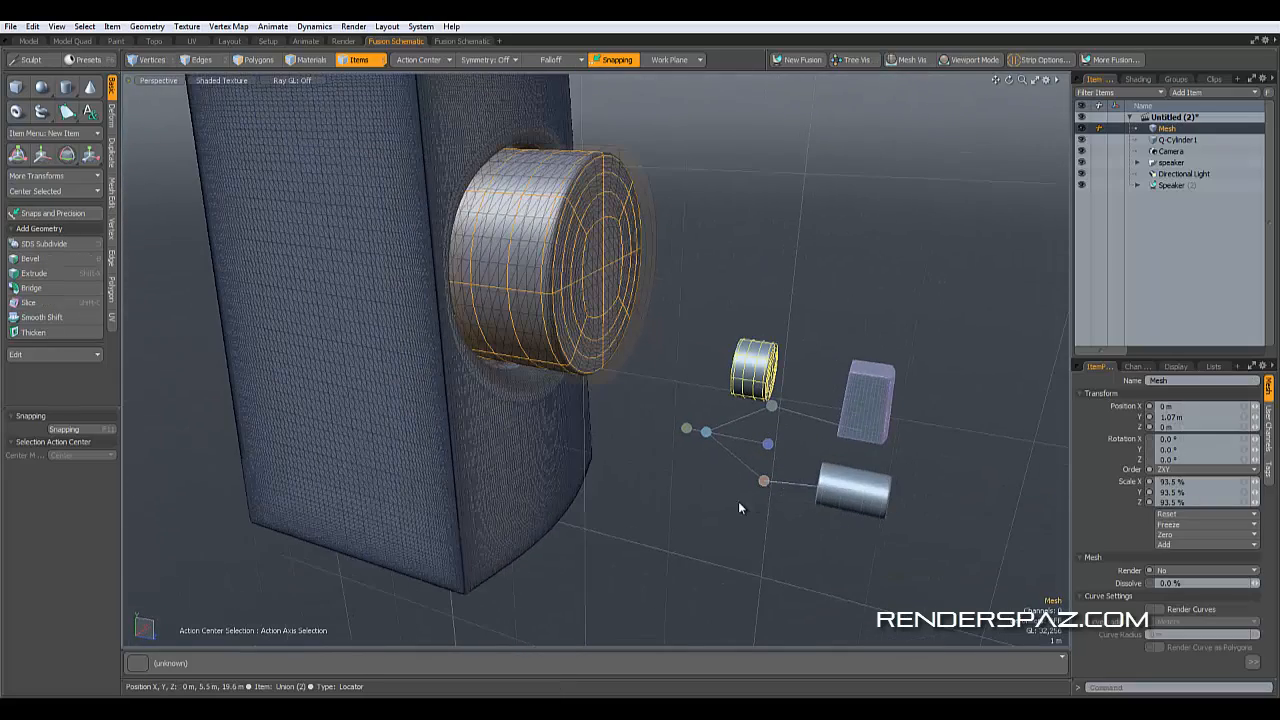
mouse_move(689, 443)
left_mouse_down("alt")
mouse_move(629, 426)
mouse_move(685, 440)
left_mouse_up("alt")
left_click(937, 400)
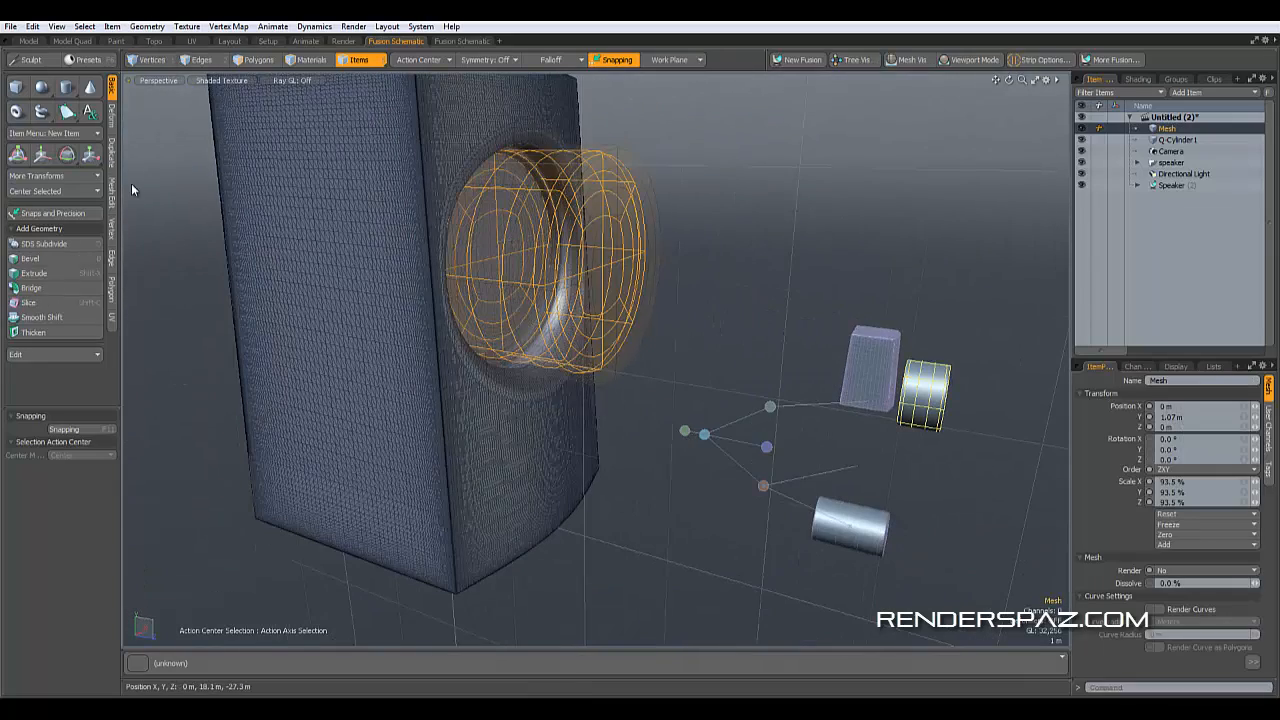
- Move the mesh back into the tower to a Z position of about -2.75 m
left_click(42, 153)
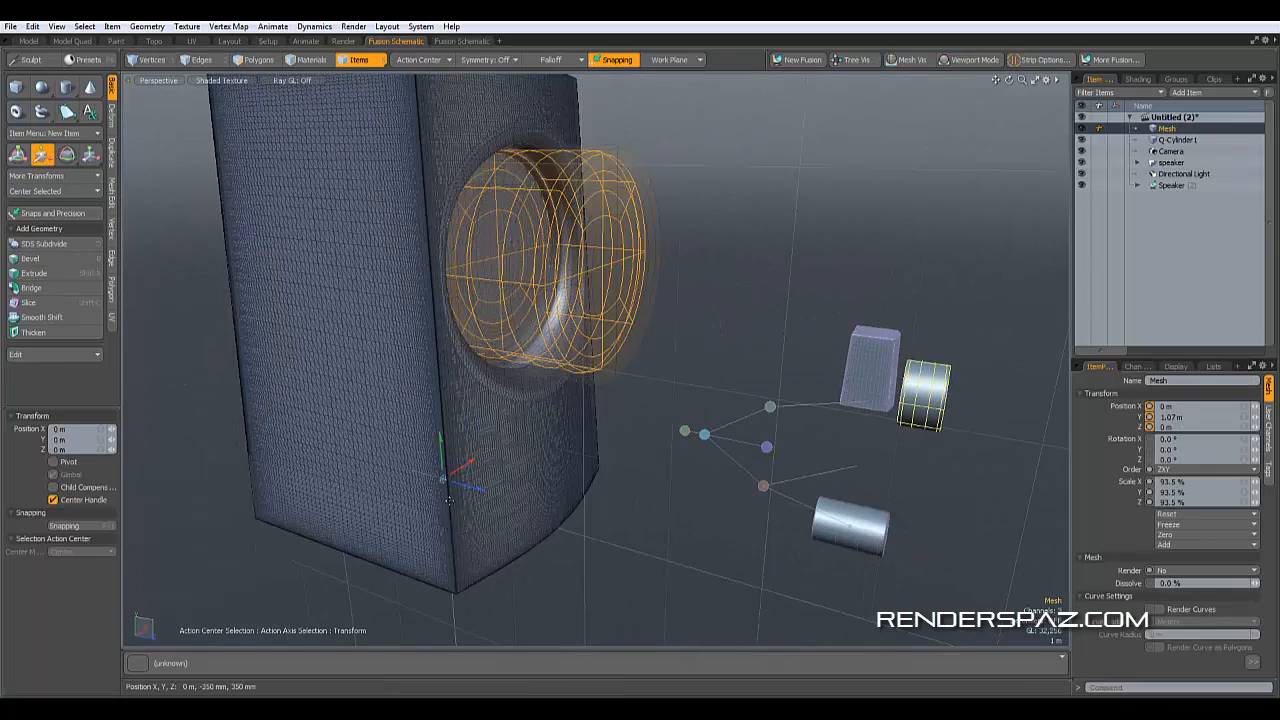
left_click_drag(476, 492, 445, 479)
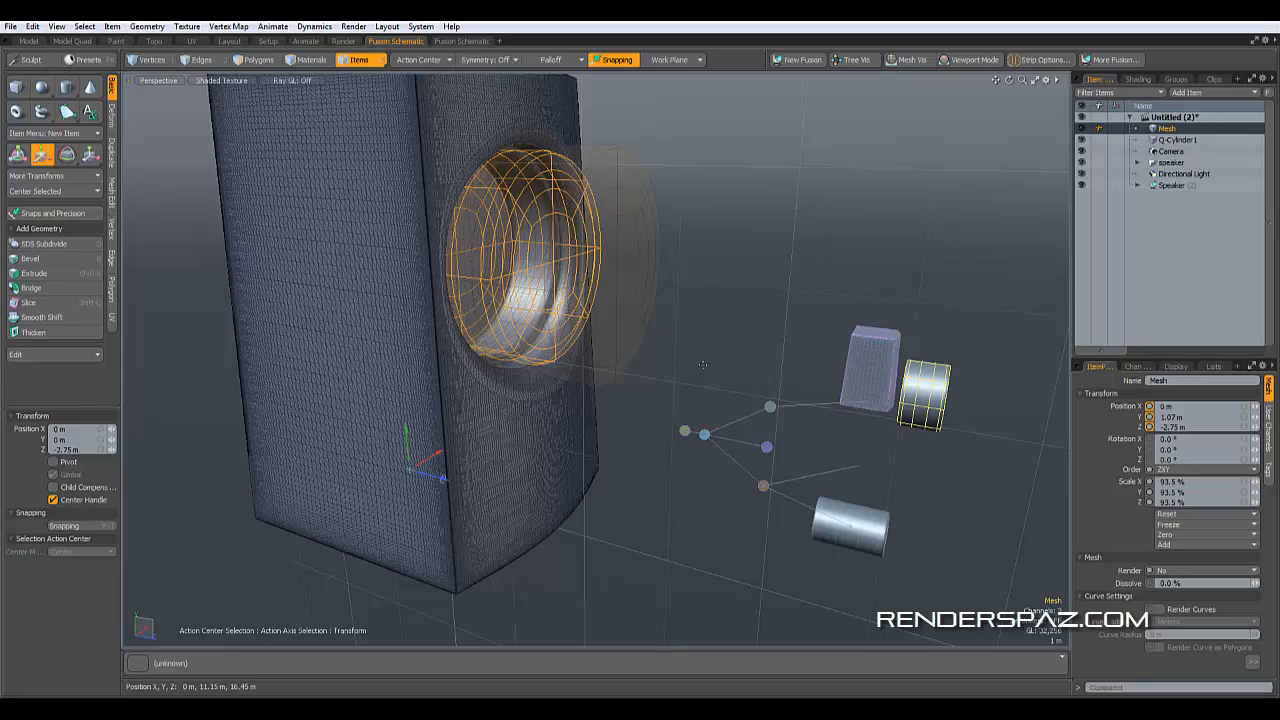
- Inspect how the cutter mesh and cylinder sit in the tower's driver hole from several angles
key("space")
left_click(651, 411)
left_click_drag(582, 456, 475, 498, "alt")
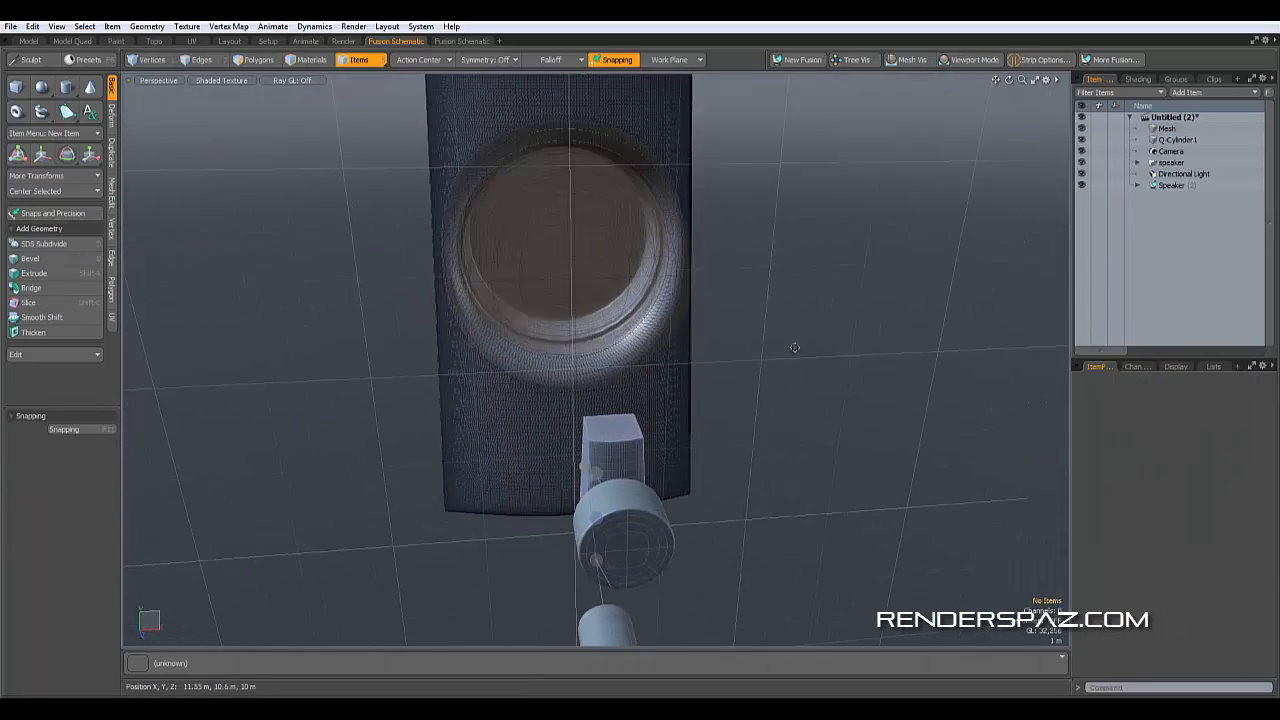
left_click_drag(794, 348, 835, 453, "alt+shift")
scroll(705, 448, "up", 3)
left_click_drag(577, 427, 660, 465, "alt")
scroll(644, 471, "up", 4)
left_click(639, 442)
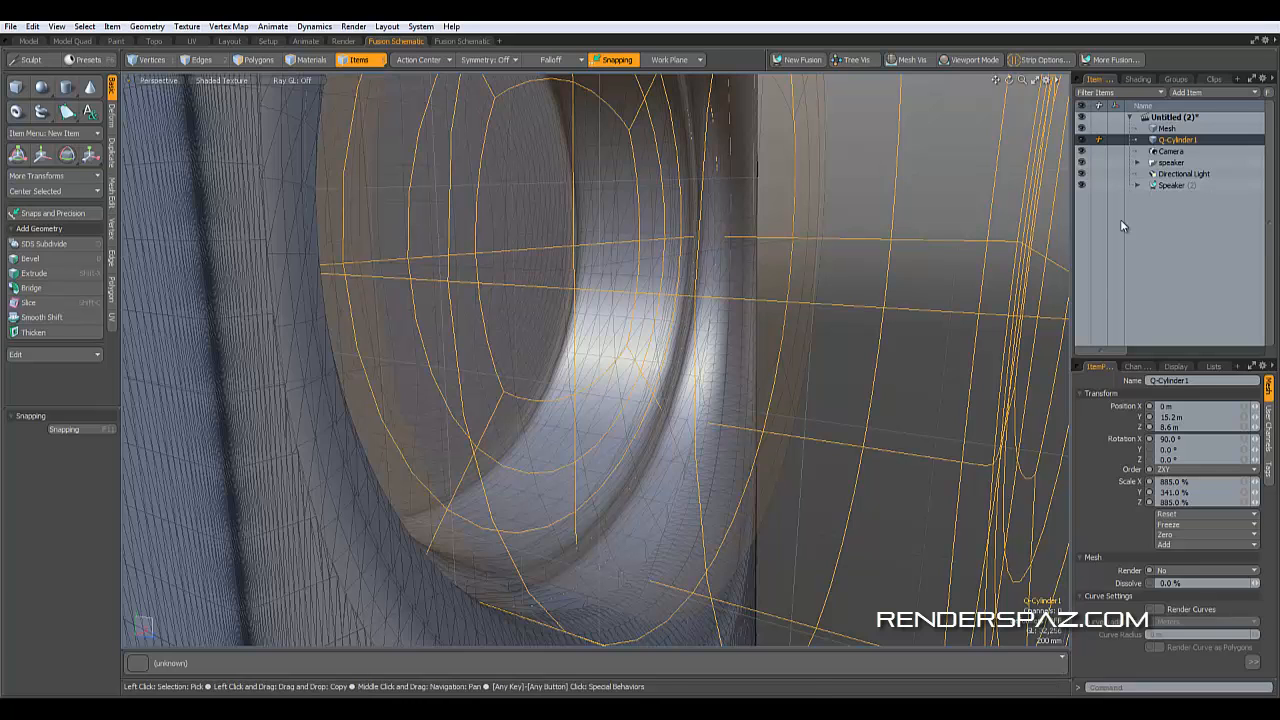
left_click(1166, 128)
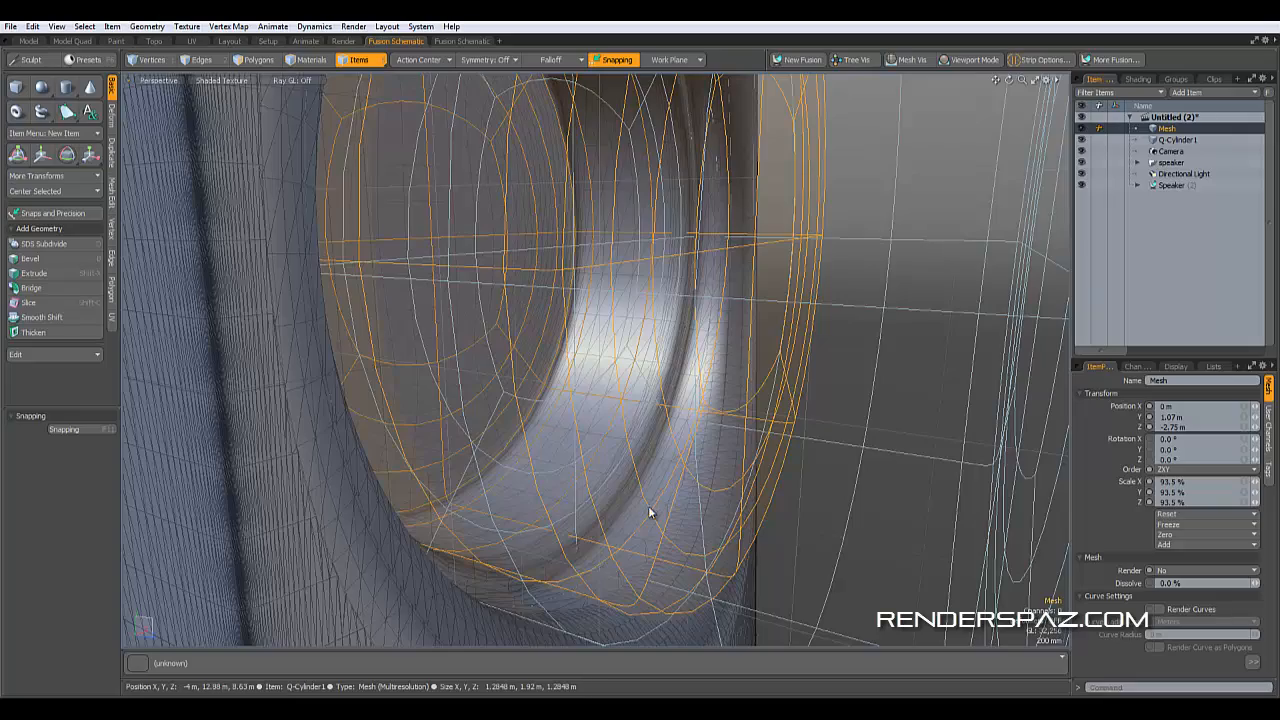
left_click(924, 405)
scroll(924, 405, "down", 6)
left_click(980, 395)
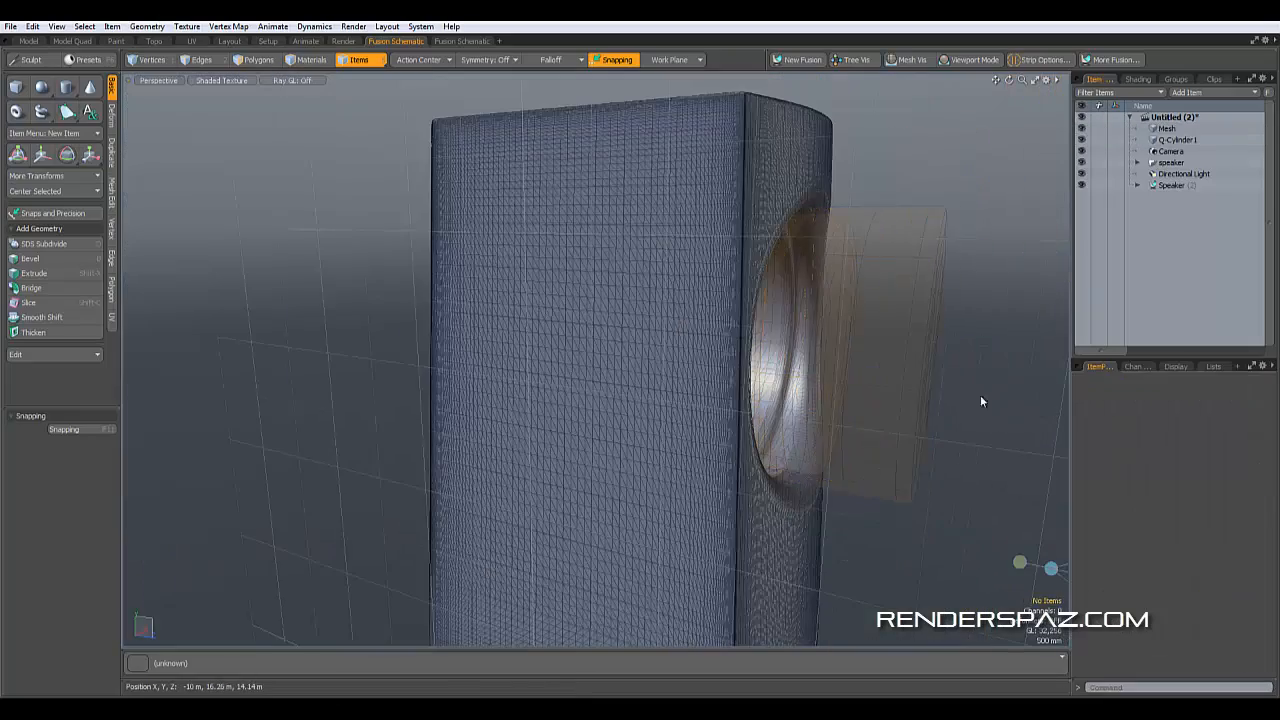
mouse_move(875, 438)
left_mouse_down("alt")
mouse_move(808, 436)
mouse_move(798, 391)
mouse_move(857, 440)
mouse_move(875, 420)
left_mouse_up("alt")
- Switch the viewport to Advanced OpenGL shading and inspect the fused driver hole
left_click(1036, 60)
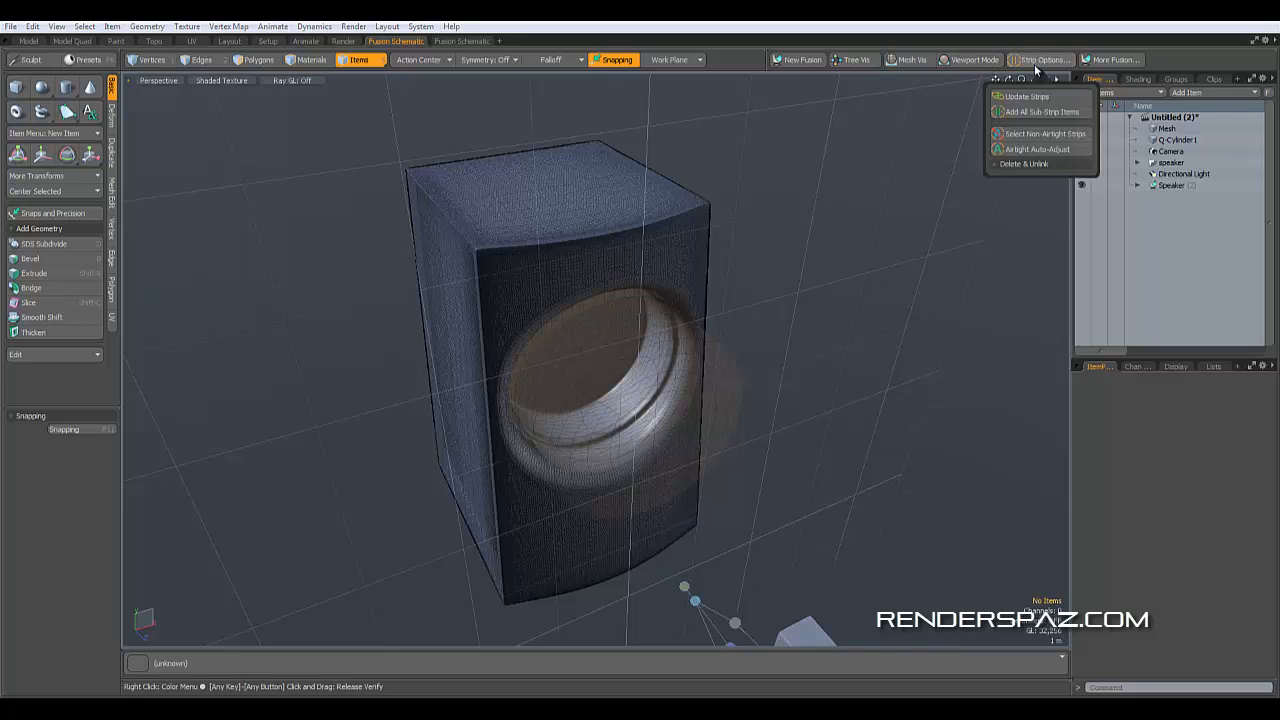
left_click(975, 60)
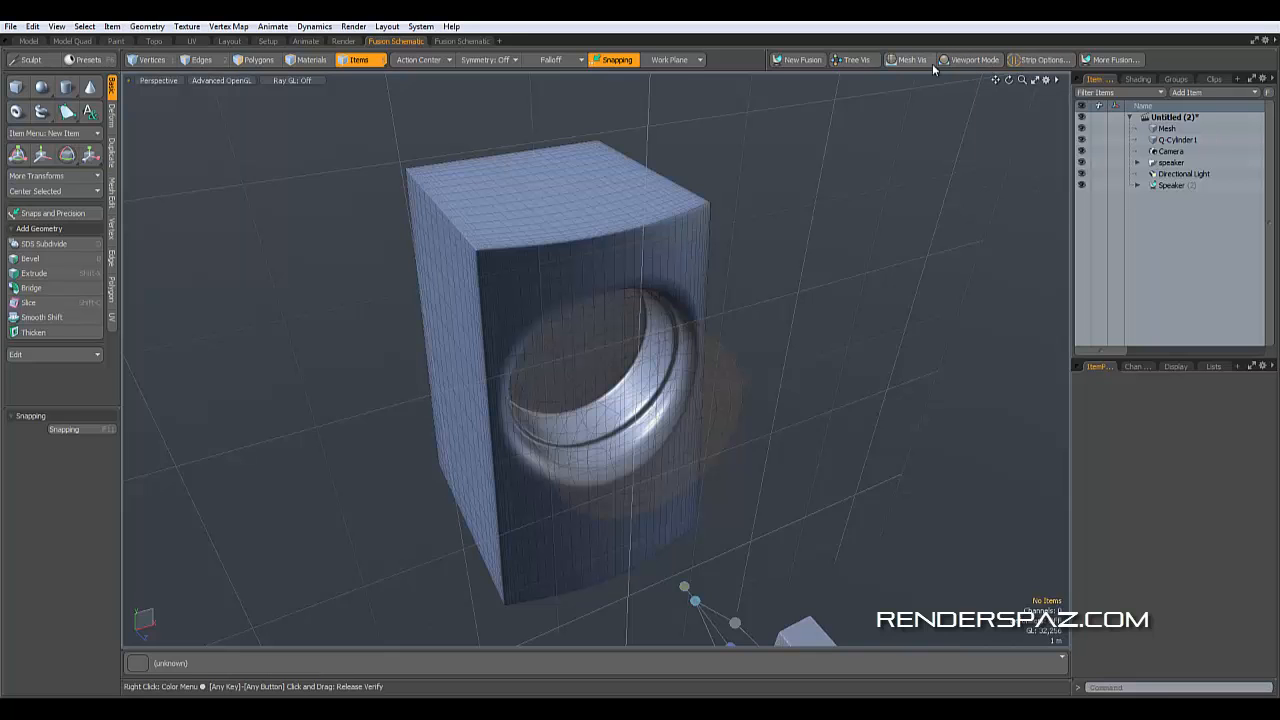
left_click_drag(806, 291, 737, 297, "alt")
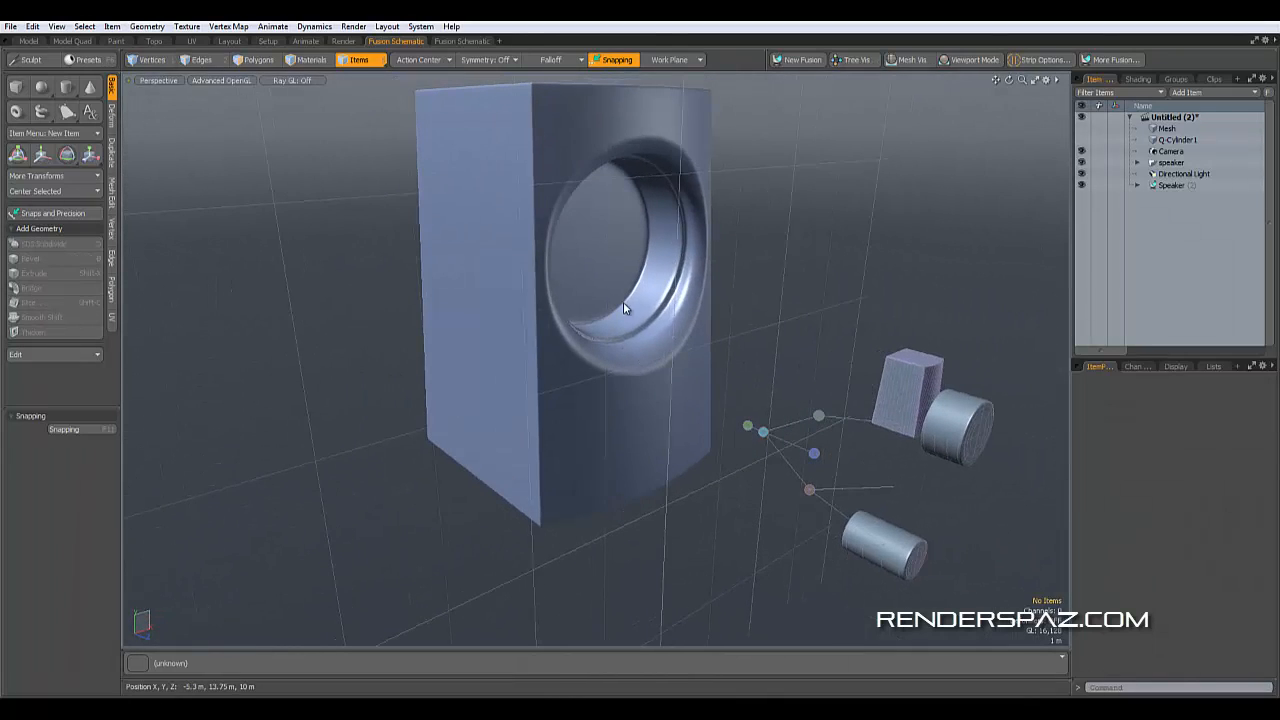
left_click(953, 430)
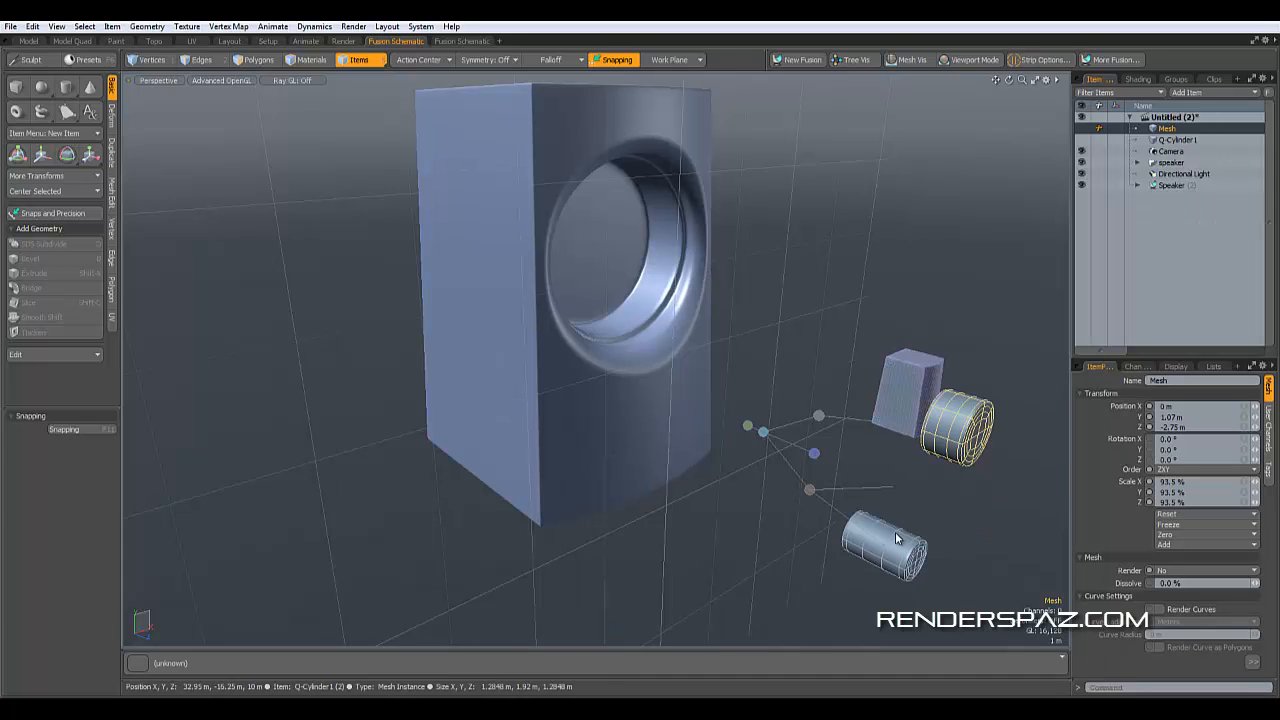
left_click(880, 190)
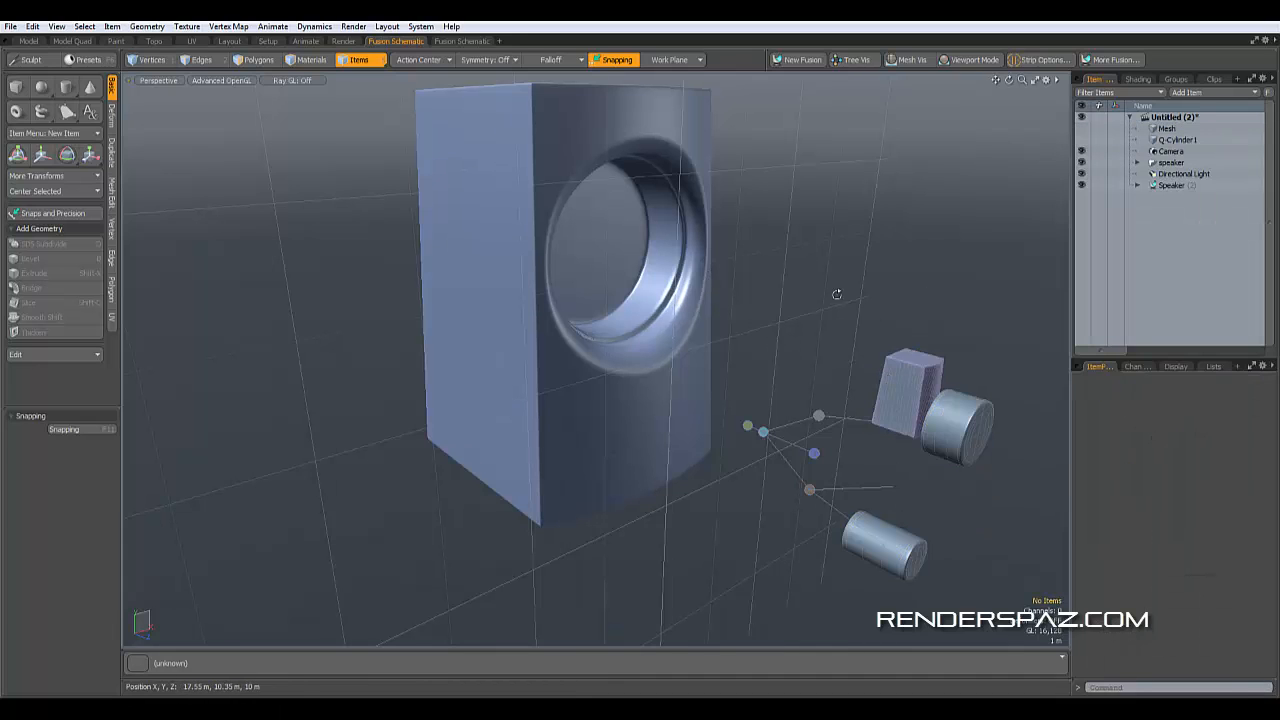
left_click_drag(834, 292, 603, 373, "alt")
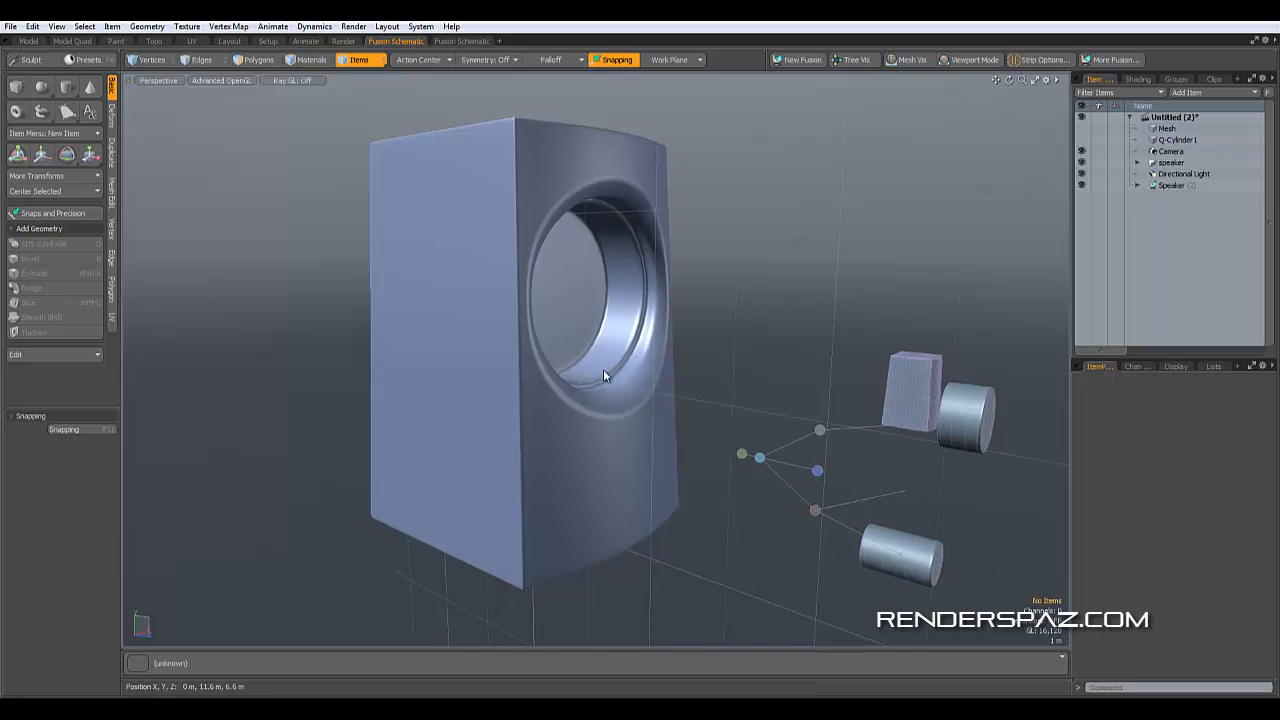
- Convert the Speaker fusion item to a mesh item at Airtight Final quality, named Speaker_Mesh
left_click(1172, 185)
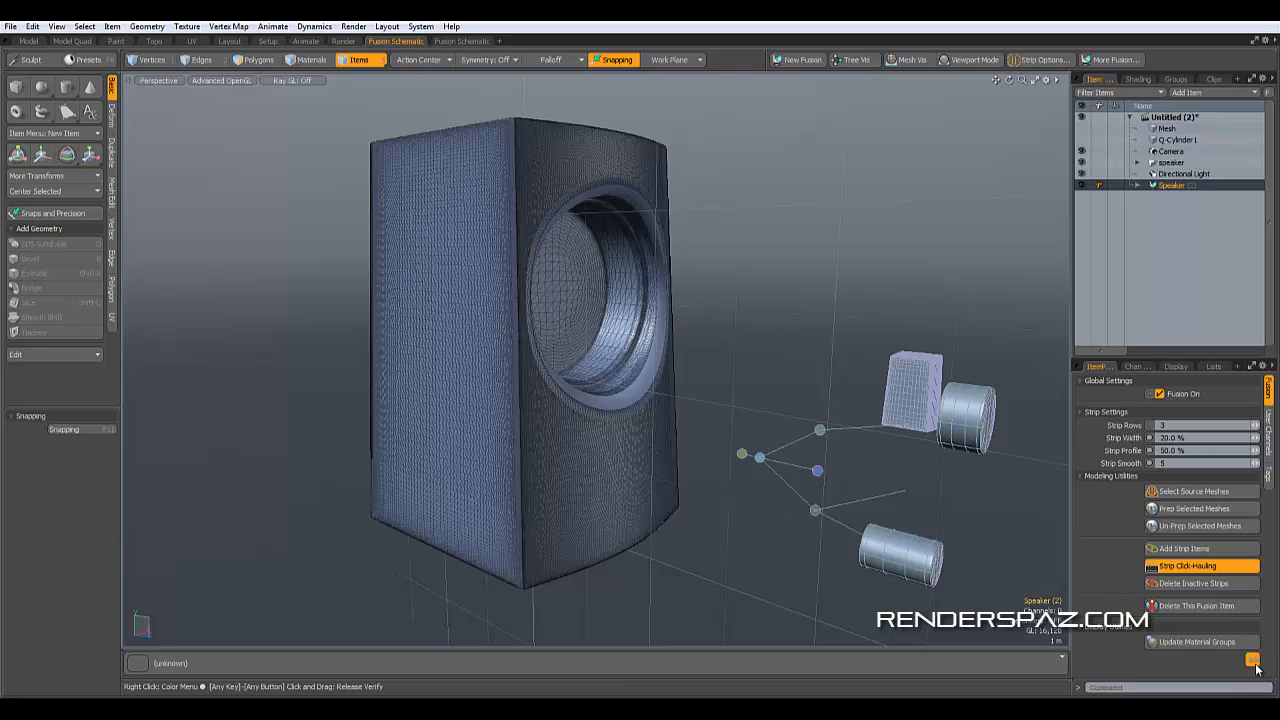
left_click(1252, 659)
left_click(1140, 621)
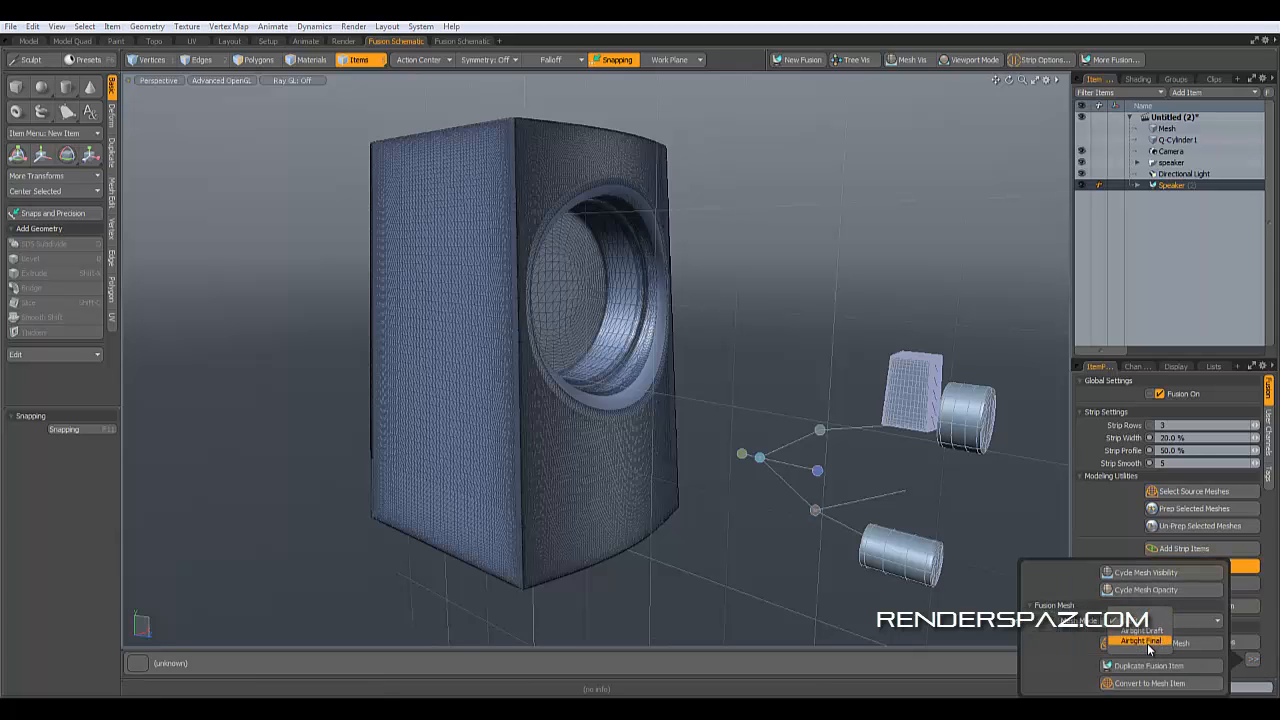
left_click(1147, 642)
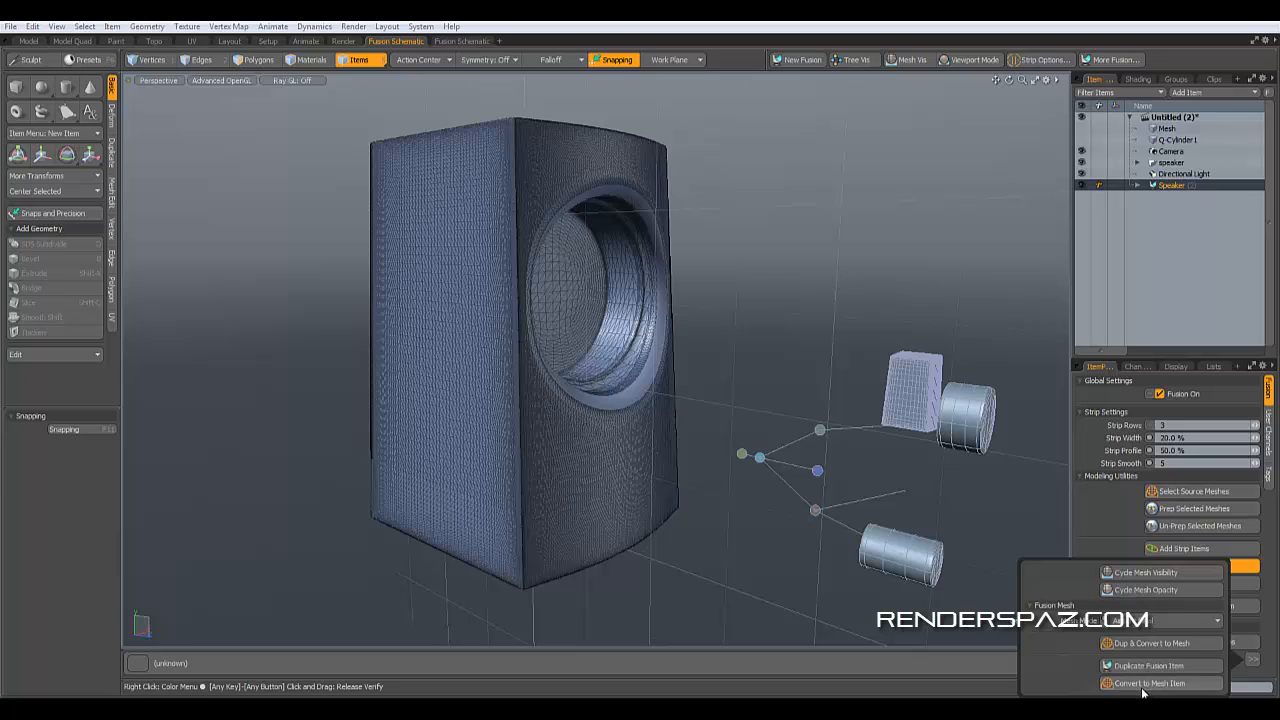
left_click(1148, 684)
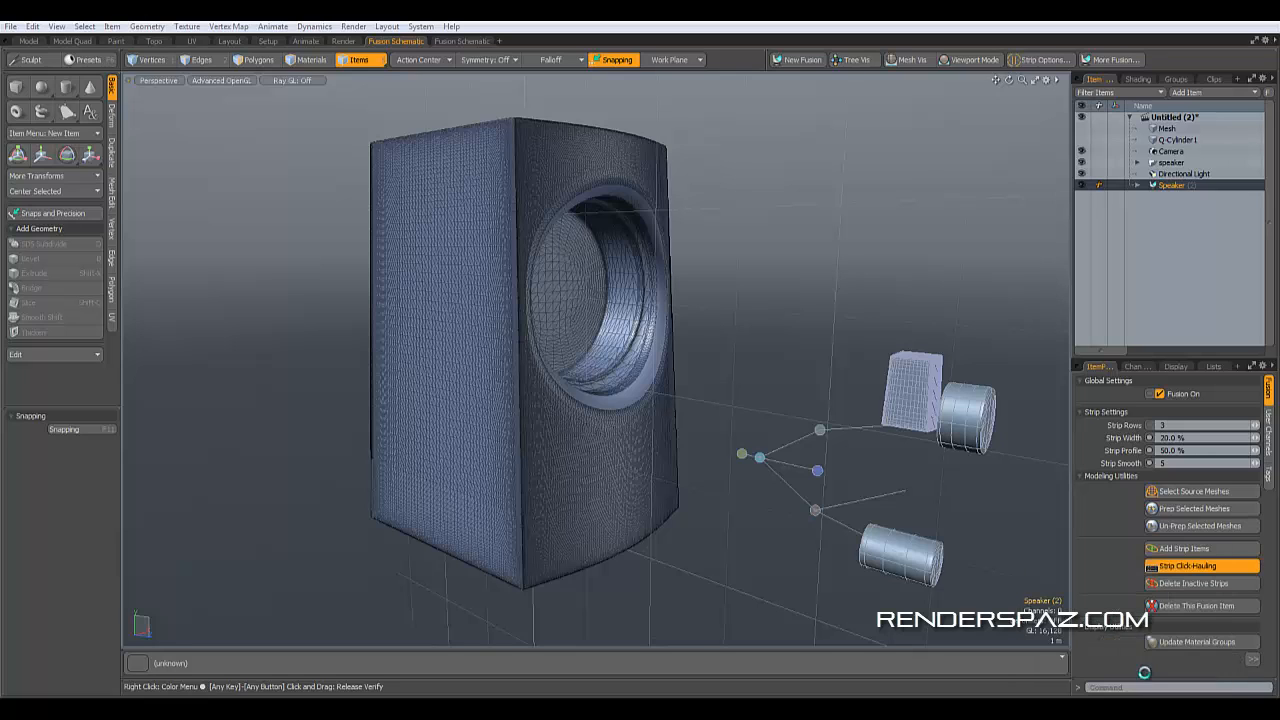
left_click(851, 145)
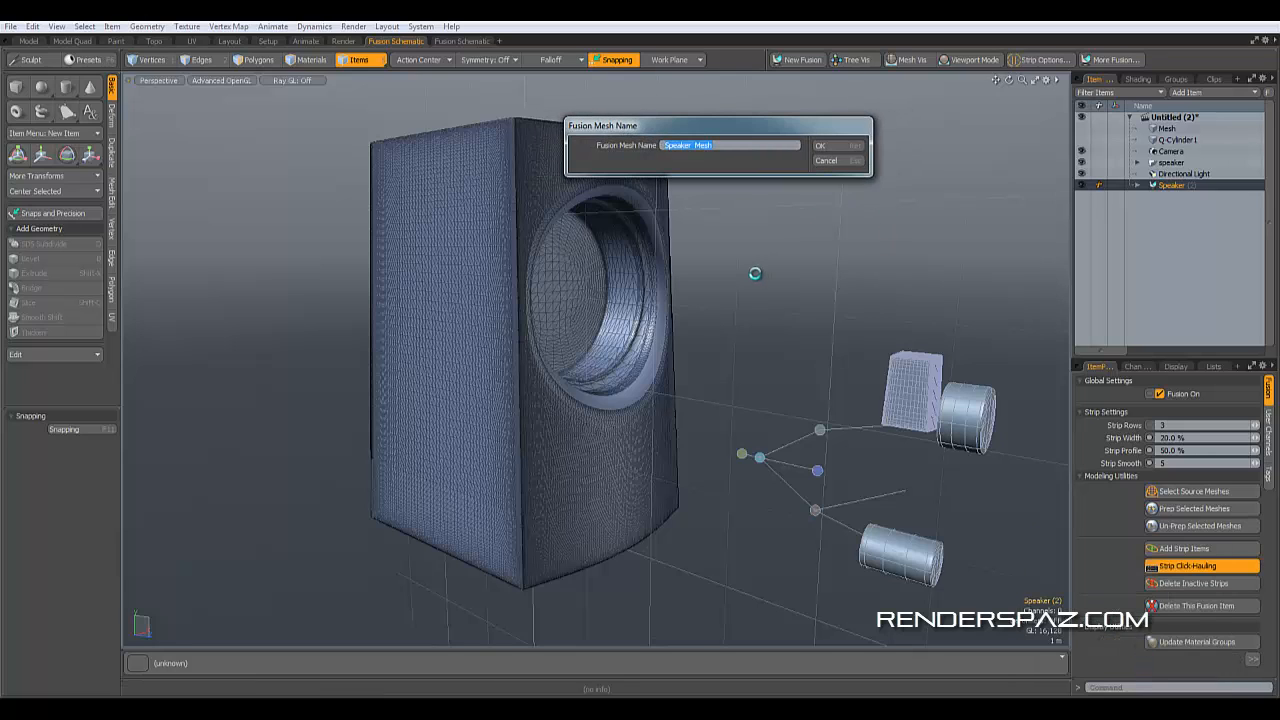
left_click(829, 146)
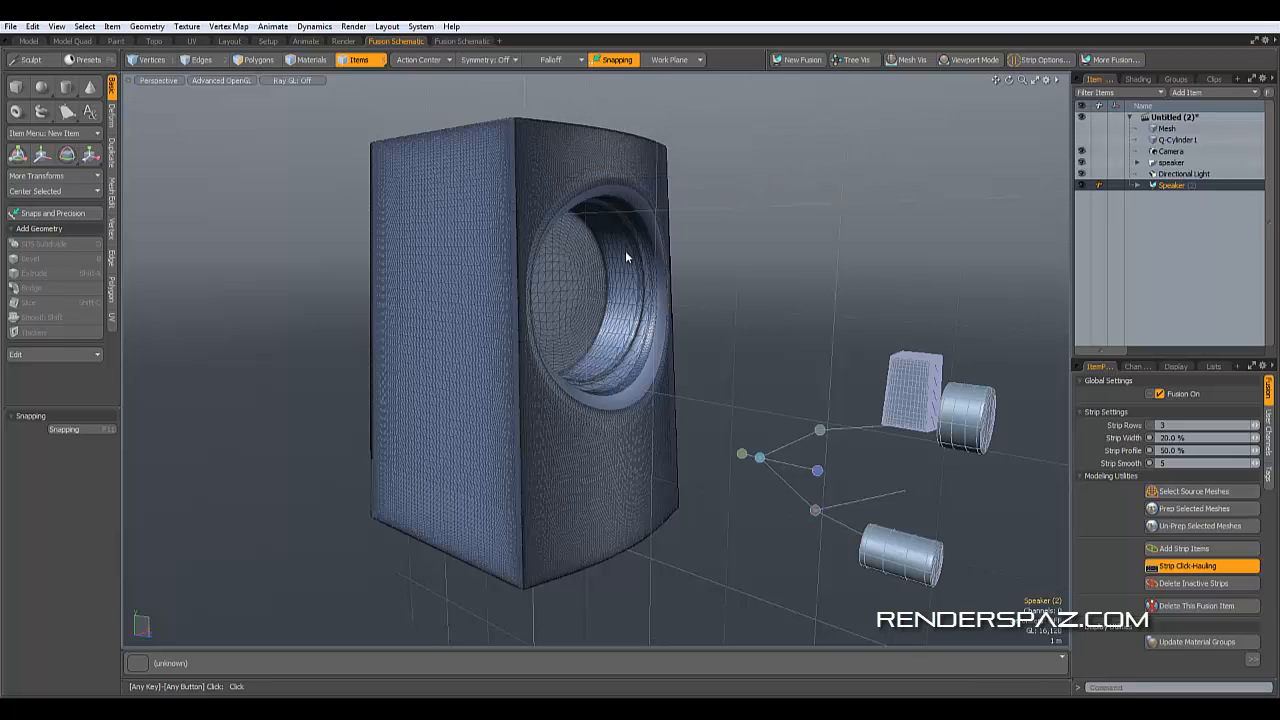
- Select the converted Speaker_Mesh and open the File menu
left_click(847, 348)
left_click_drag(782, 514, 758, 512, "alt")
left_click(666, 452)
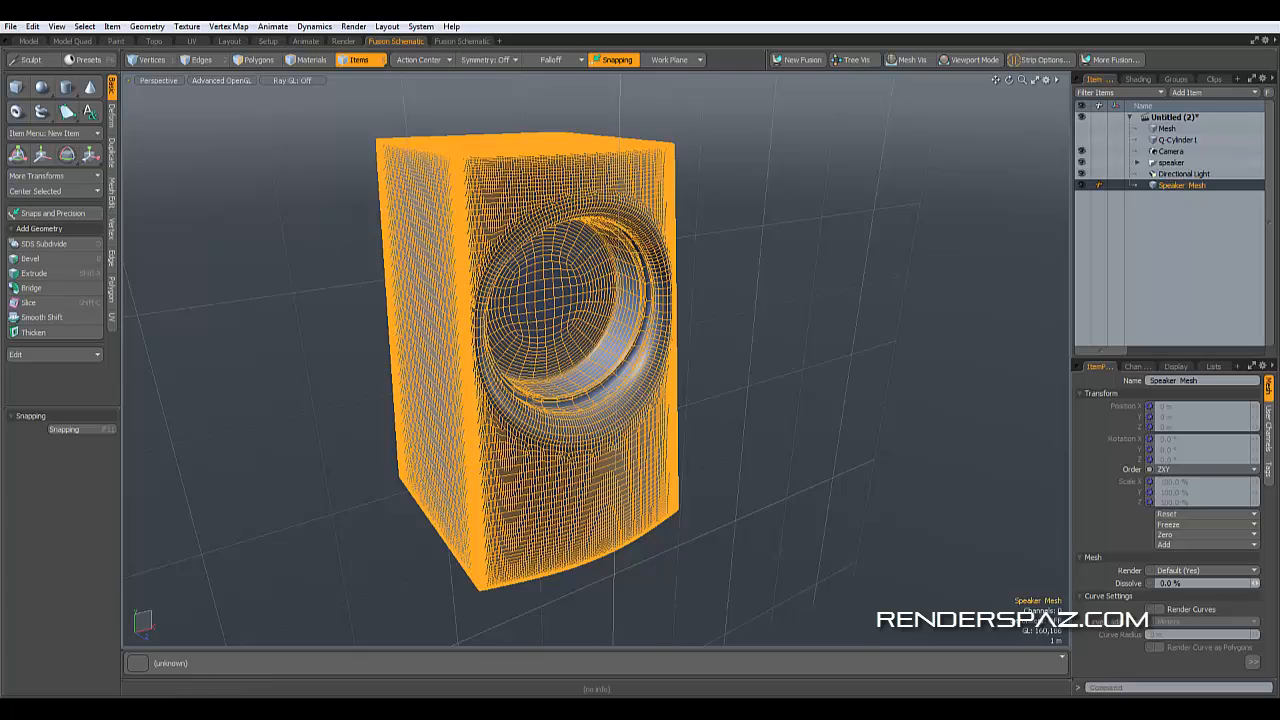
left_click(10, 27)
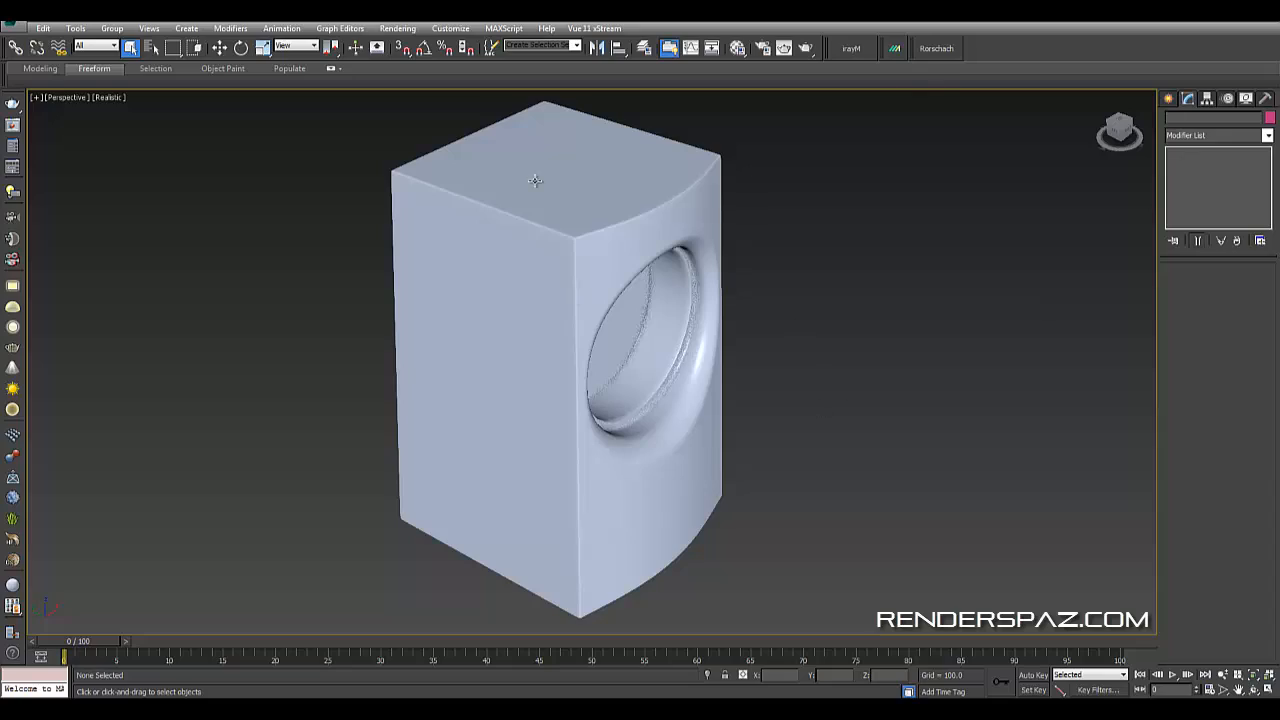
- Switch to 3ds Max, select the imported Speaker Mesh and unhide all objects in the scene
left_click(647, 206)
middle_click_drag(871, 429, 872, 362, "alt")
left_click(874, 362)
scroll(869, 428, "down", 3)
middle_click_drag(869, 430, 914, 408, "alt")
left_click(631, 432)
middle_click_drag(702, 500, 718, 405, "alt")
scroll(705, 487, "up", 3)
scroll(718, 405, "down", 3)
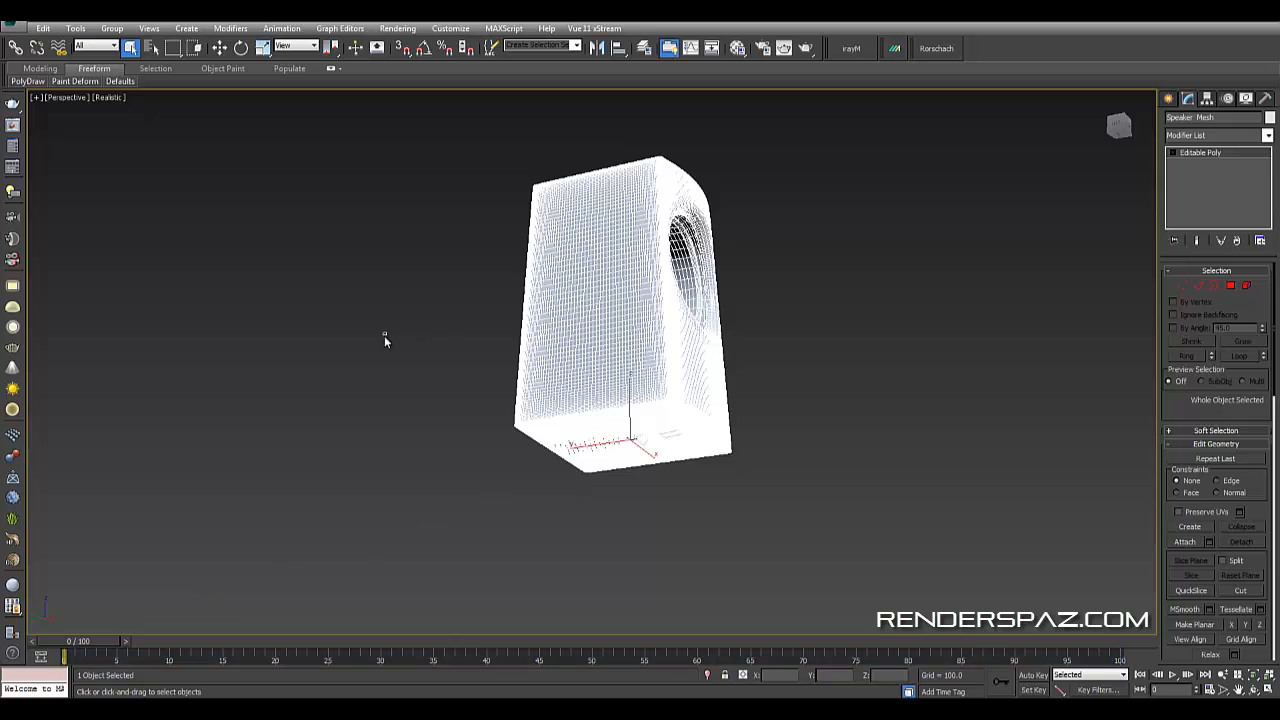
middle_click_drag(384, 340, 842, 421, "alt")
right_click(842, 421)
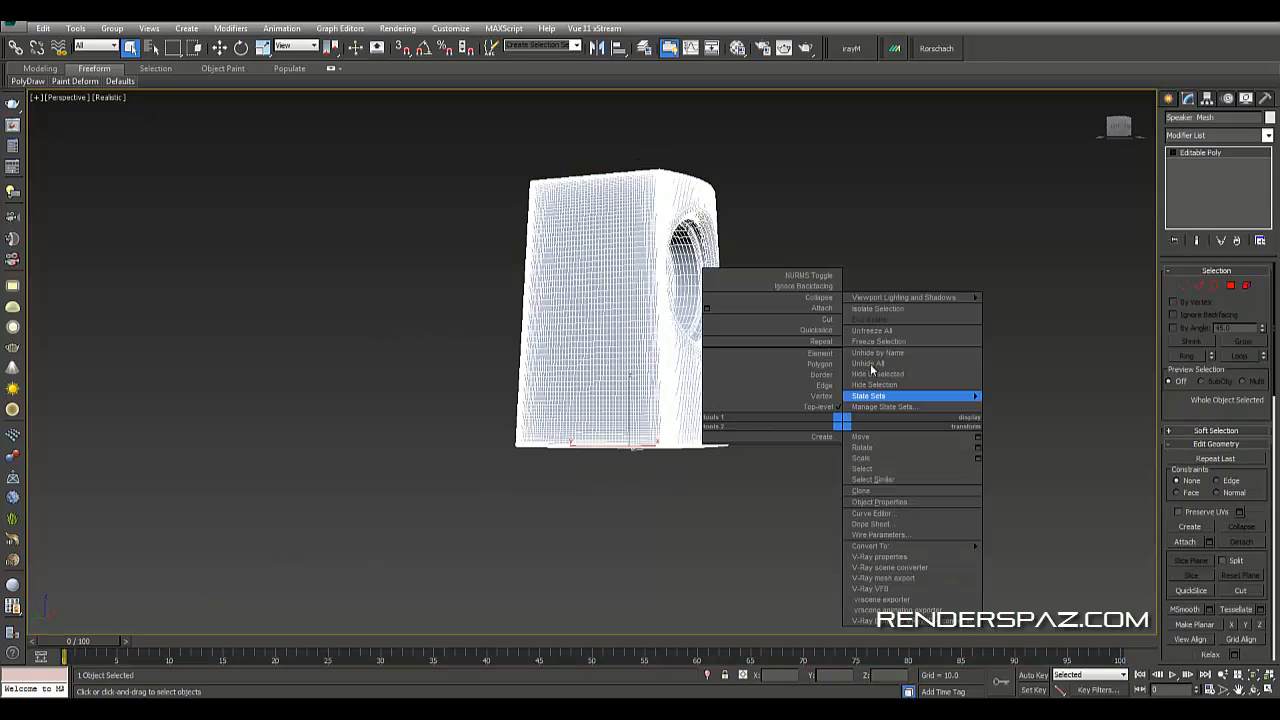
left_click(870, 364)
- Select and delete the two cylinder objects next to the speaker
left_click(761, 352)
middle_click_drag(761, 352, 738, 425, "alt")
left_click(693, 344)
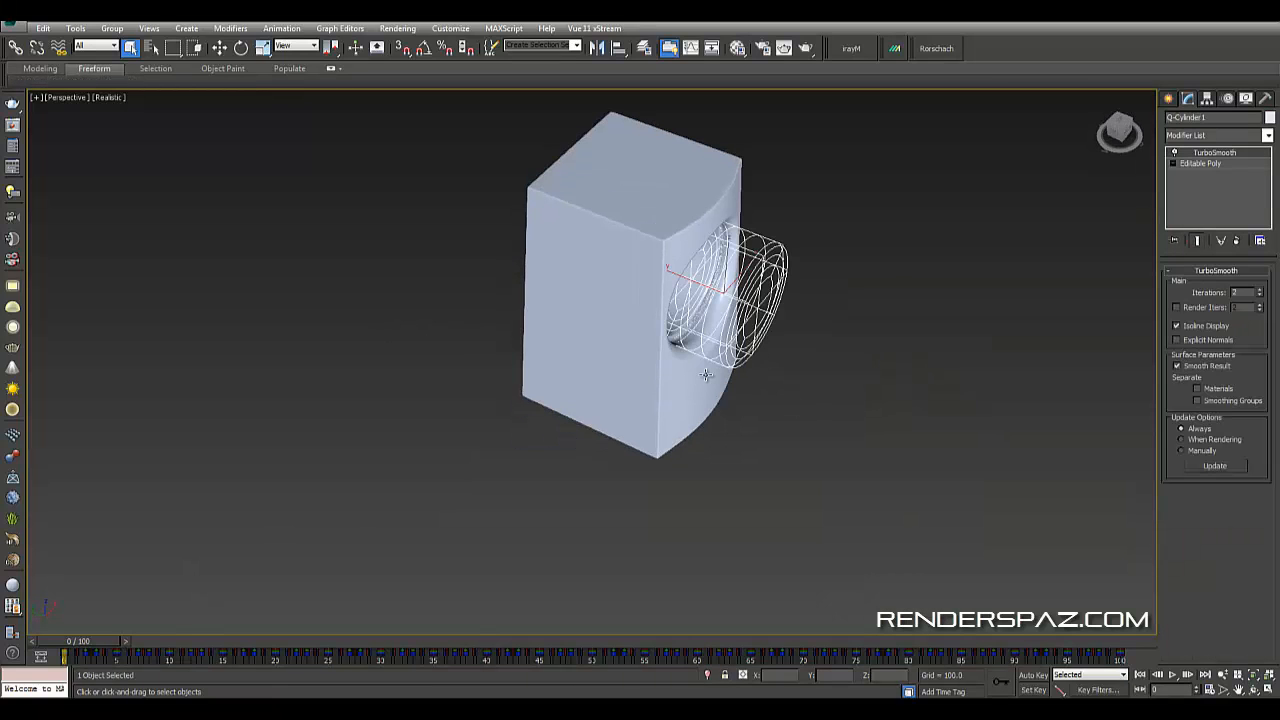
key("Delete")
left_click(724, 300)
key("Delete")
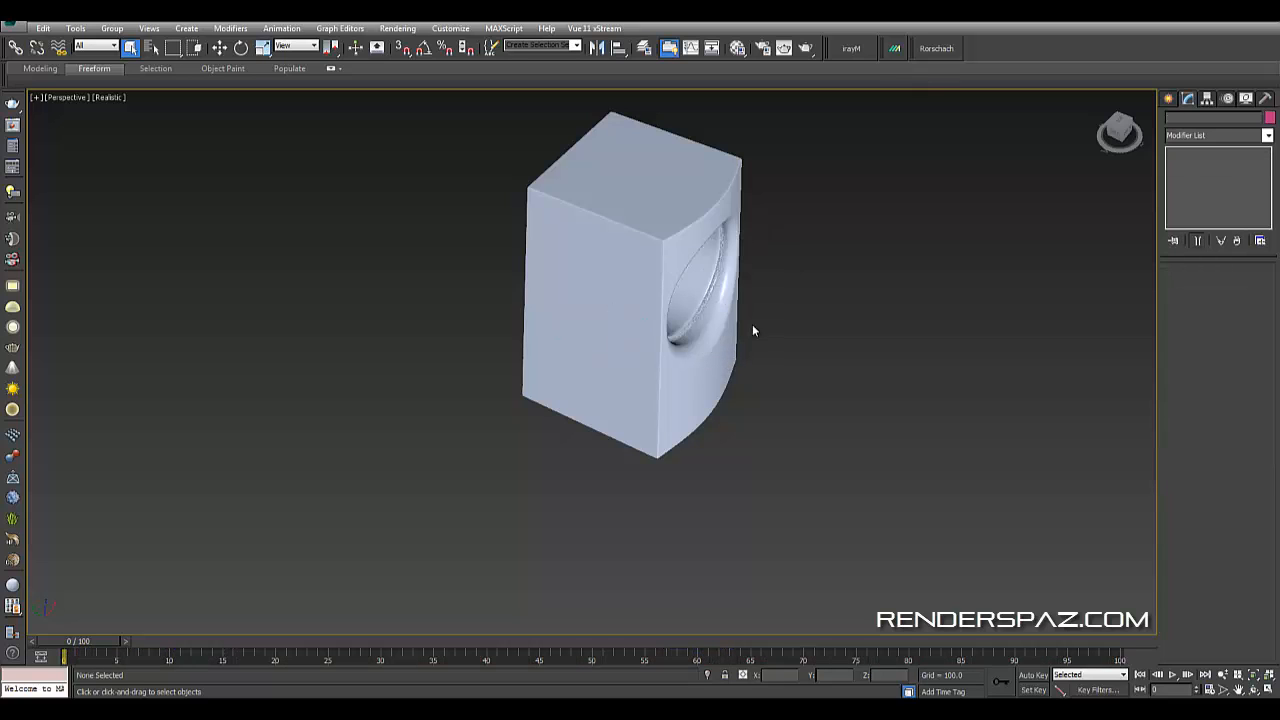
- Try deleting the Speaker Mesh in wireframe view, then undo the deletion
left_click(702, 387)
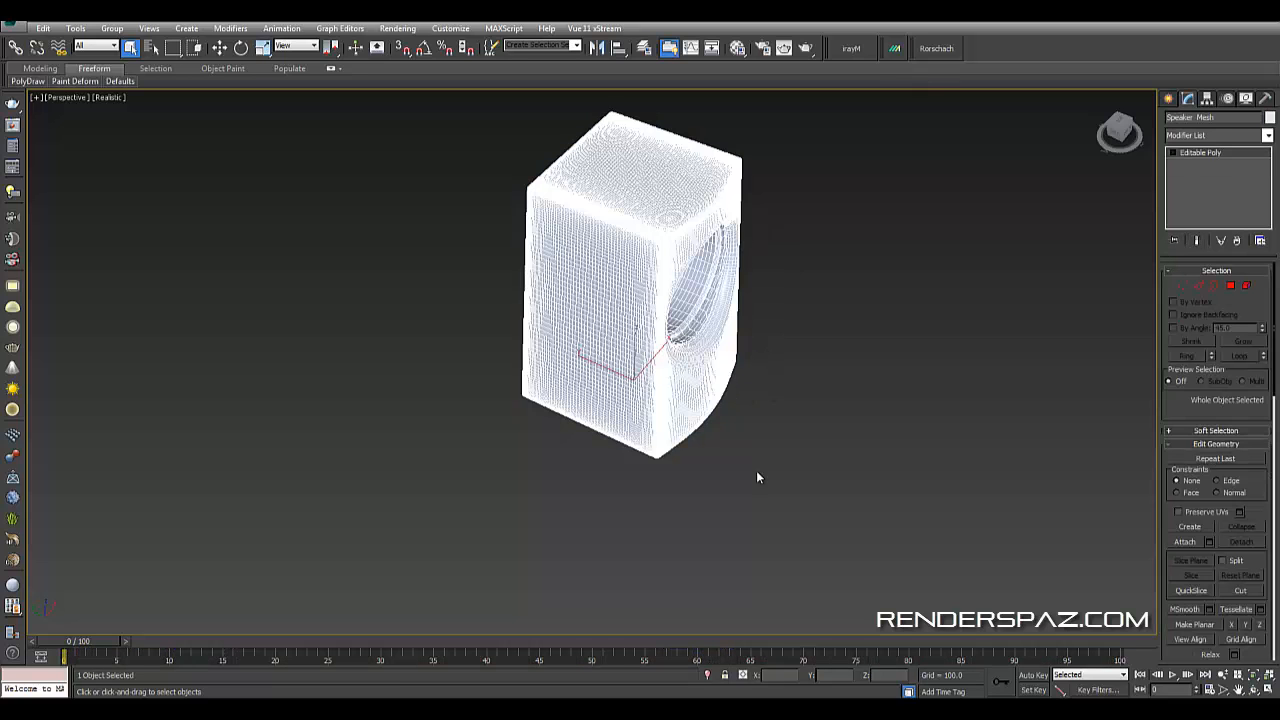
middle_click_drag(757, 478, 690, 335, "alt")
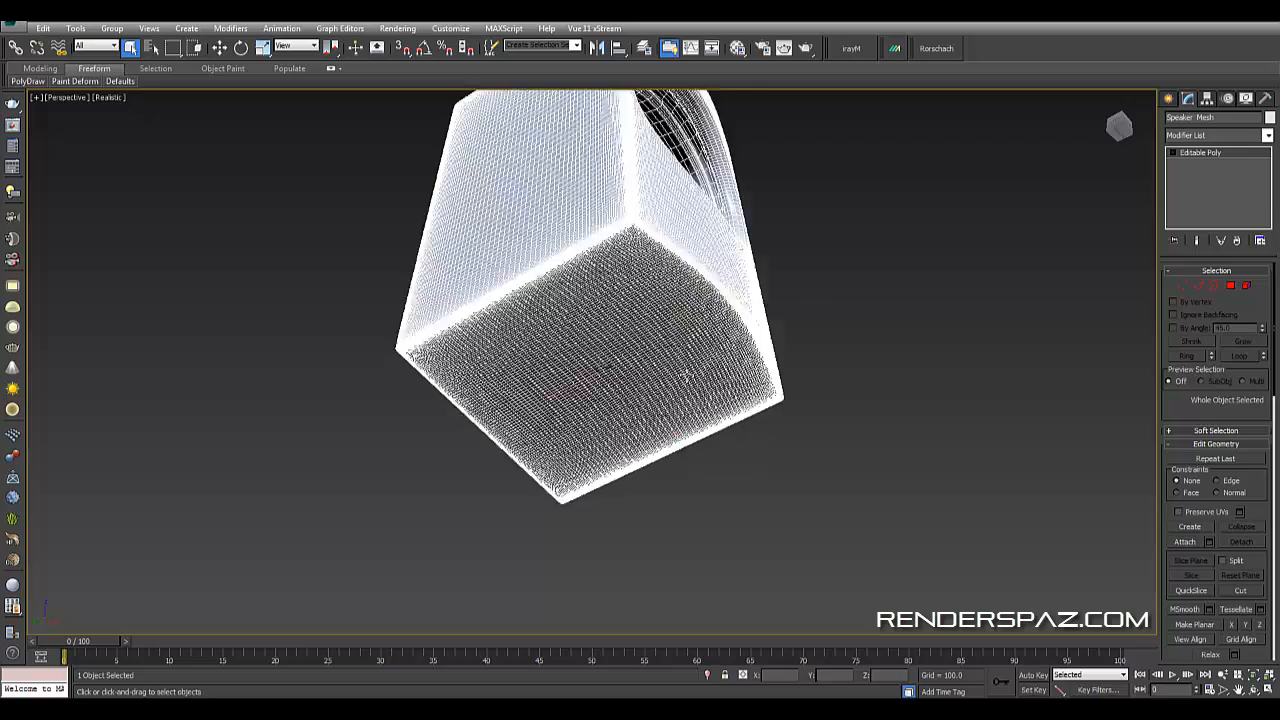
scroll(687, 375, "up", 4)
key("F3")
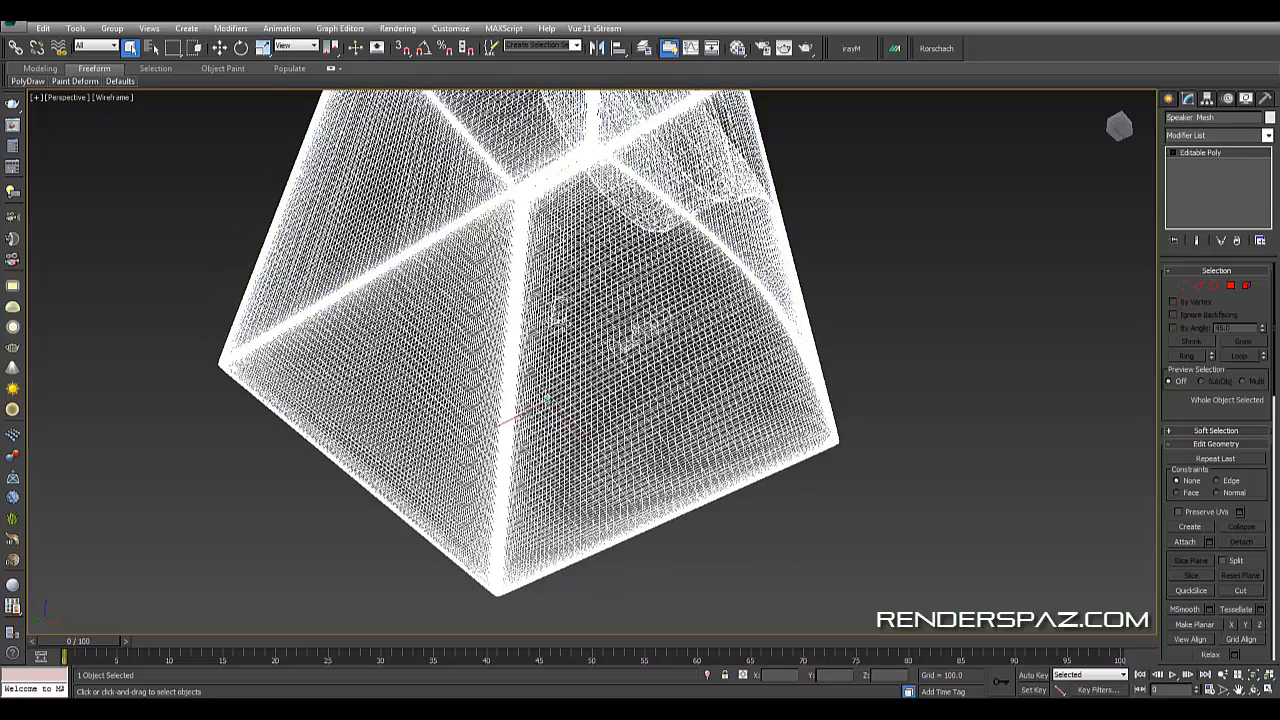
key("Delete")
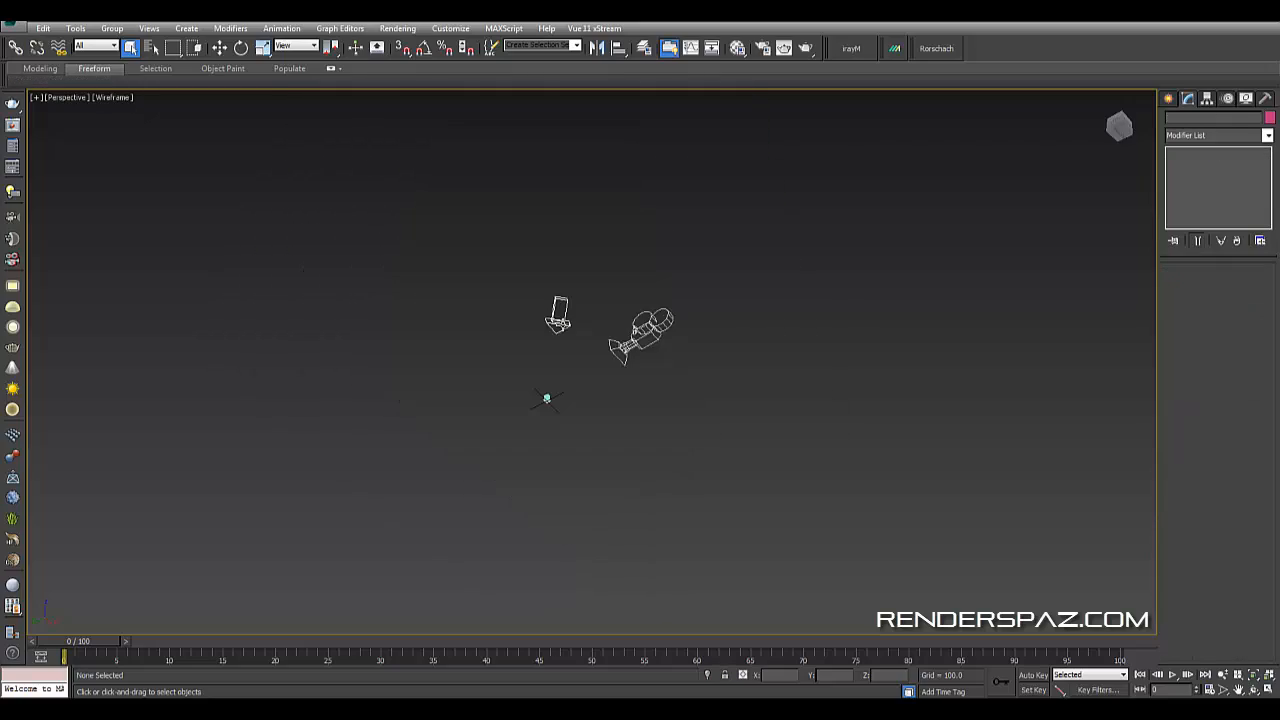
key("ctrl+z")
middle_click_drag(547, 398, 626, 461, "alt")
key("F3")
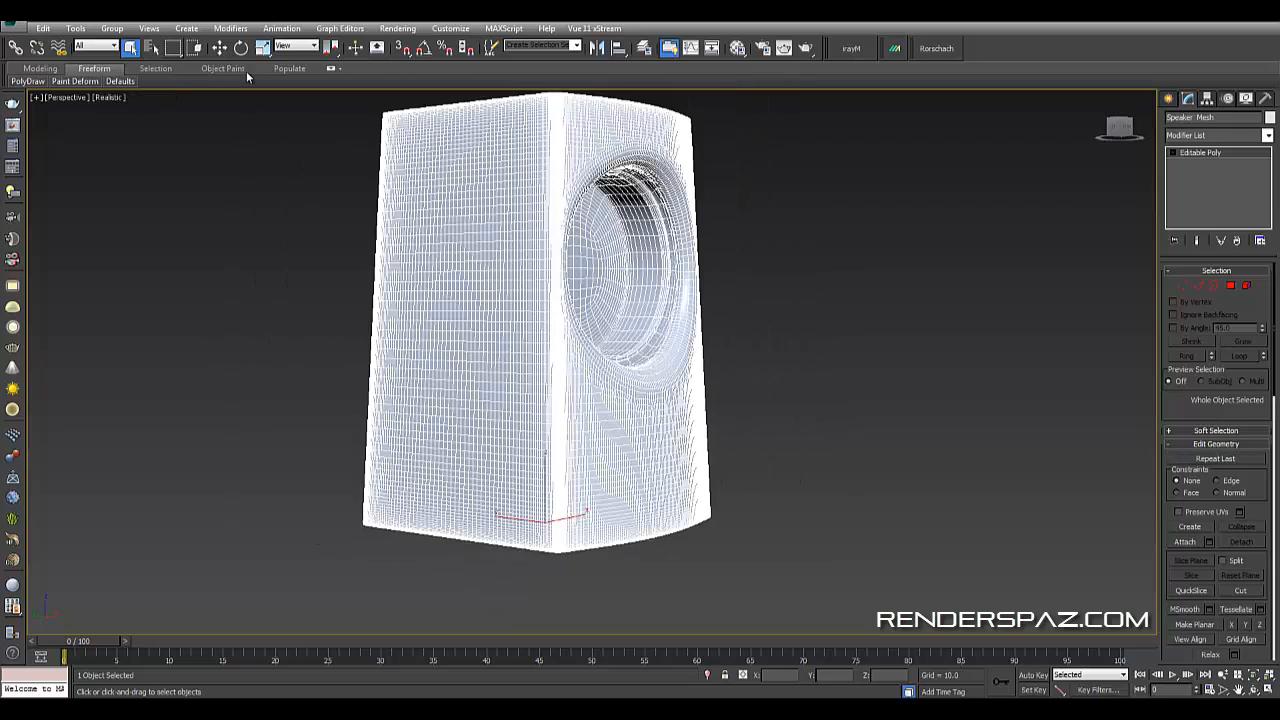
- Scale the Speaker Mesh uniformly with the Select and Scale tool
left_click(262, 49)
scroll(588, 586, "down", 10)
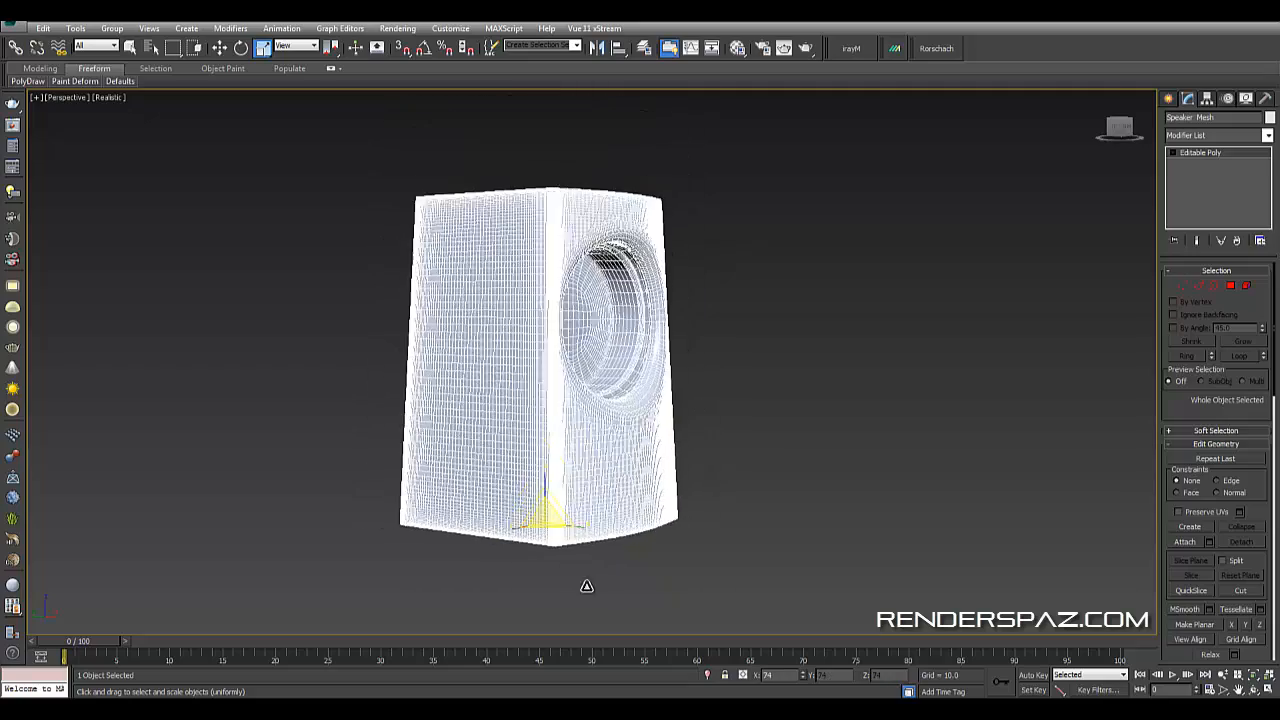
key("z")
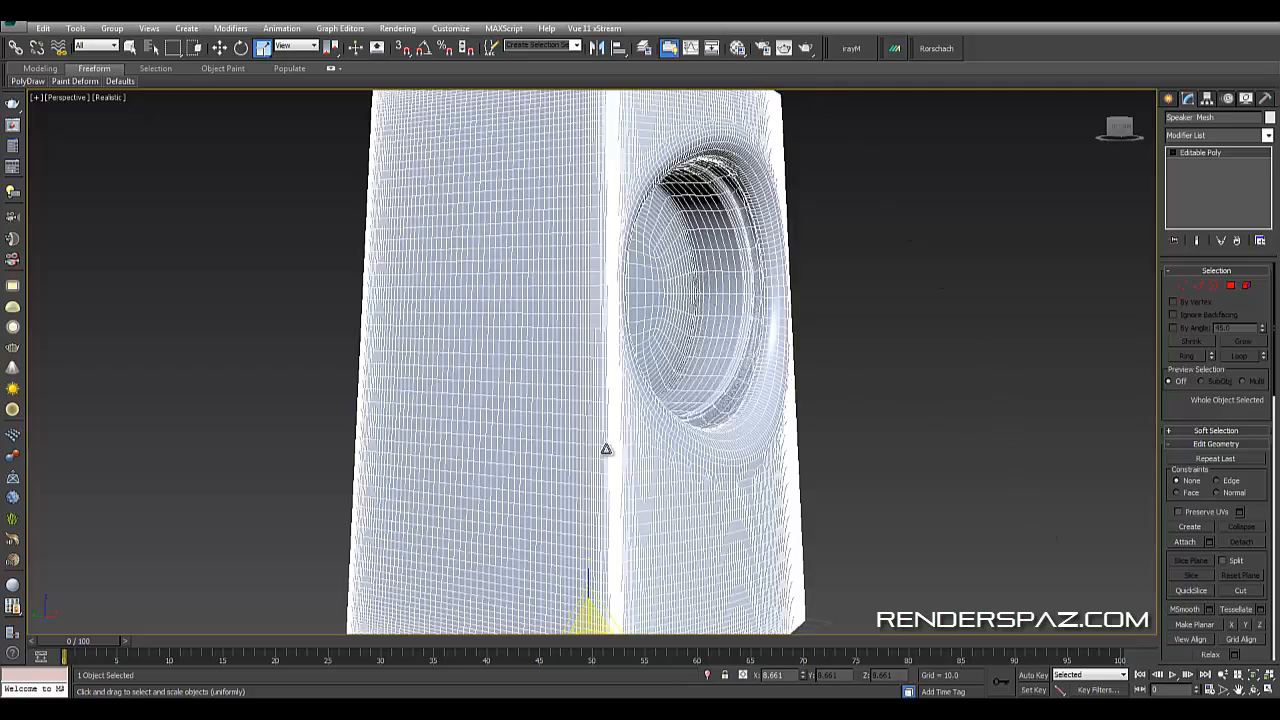
middle_click_drag(606, 449, 646, 374, "alt")
- Select and delete the directional light
scroll(586, 429, "down", 8)
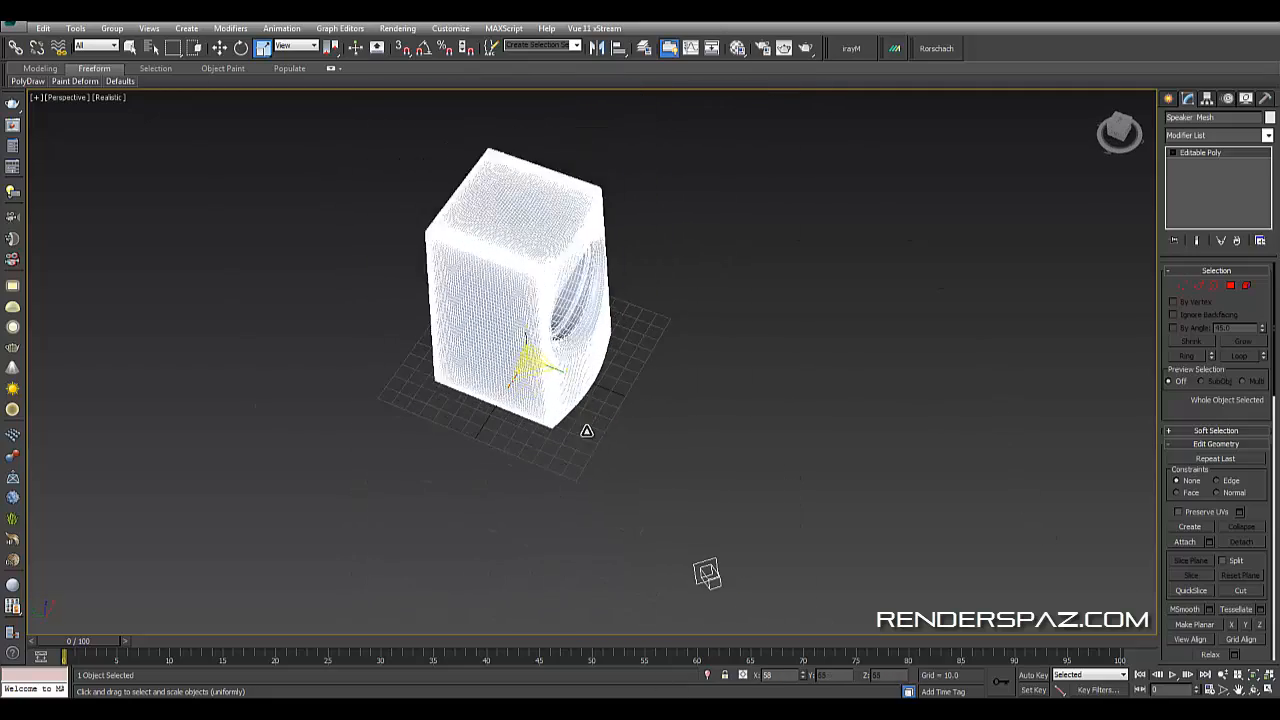
left_click(705, 590)
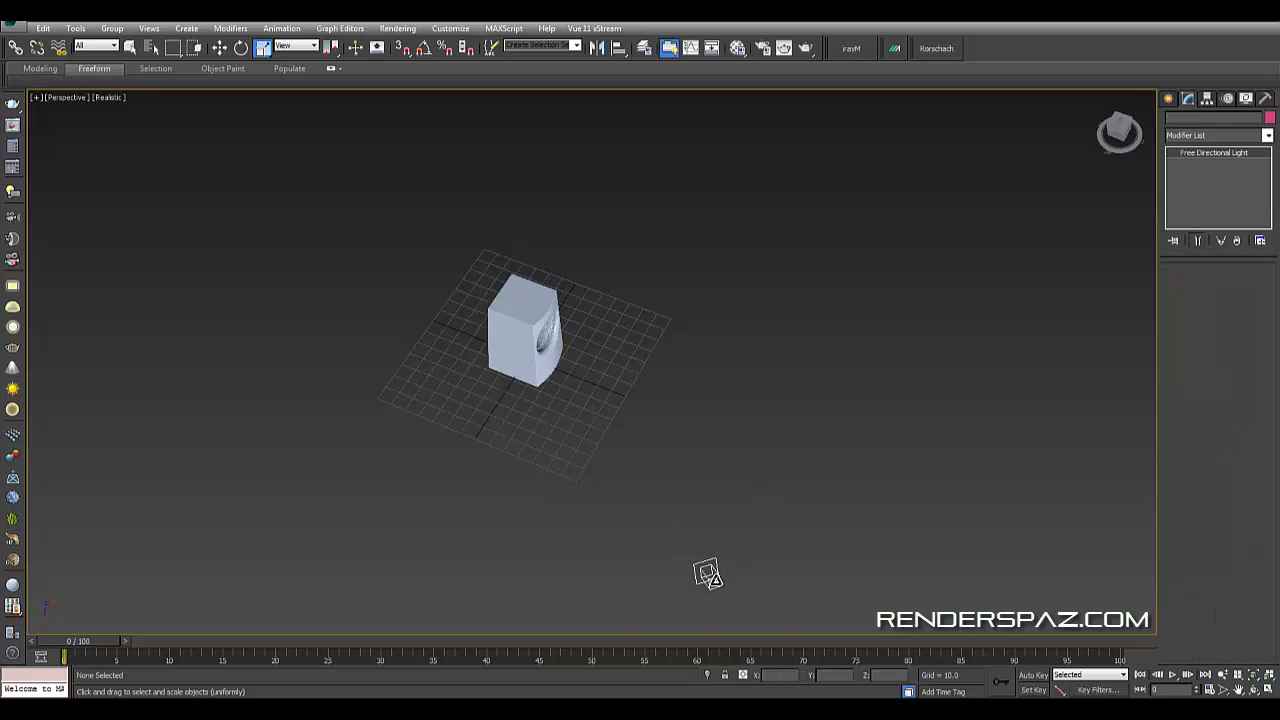
key("Delete")
- Rescale the Speaker Mesh uniformly against the original speaker model
middle_click_drag(797, 540, 570, 337, "alt")
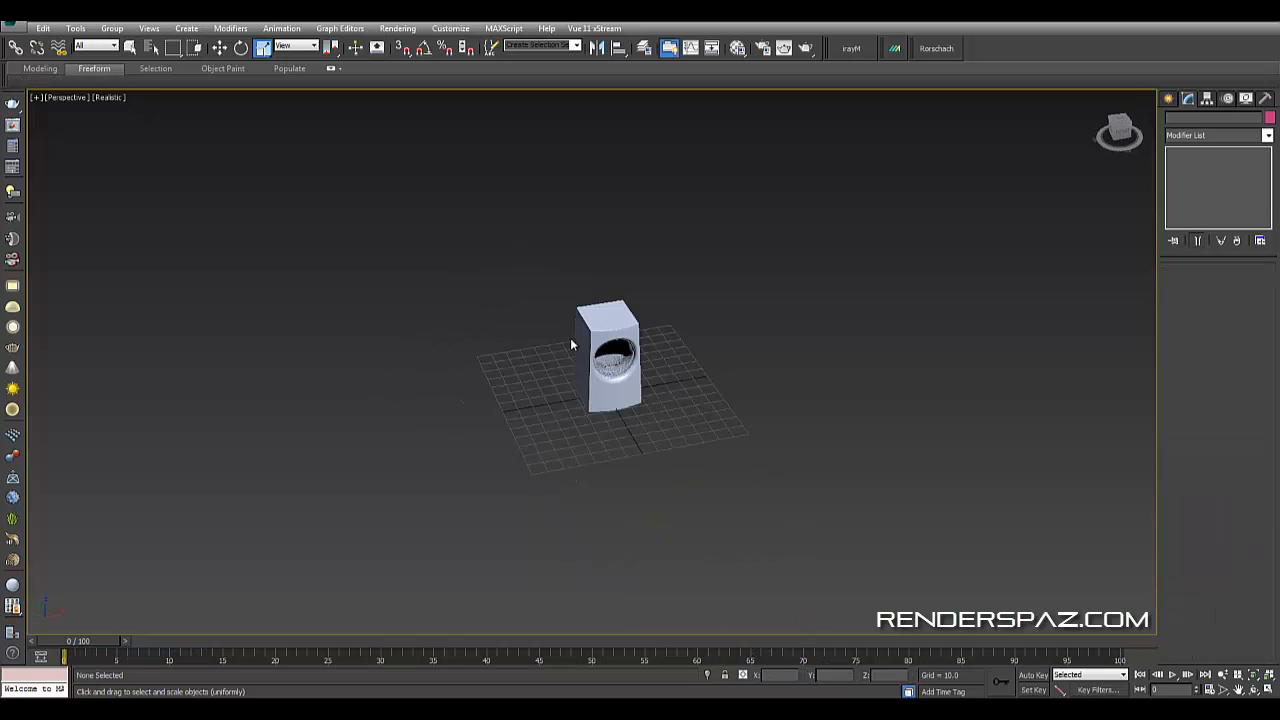
left_click(649, 362)
key("z")
middle_click_drag(727, 392, 226, 148, "alt")
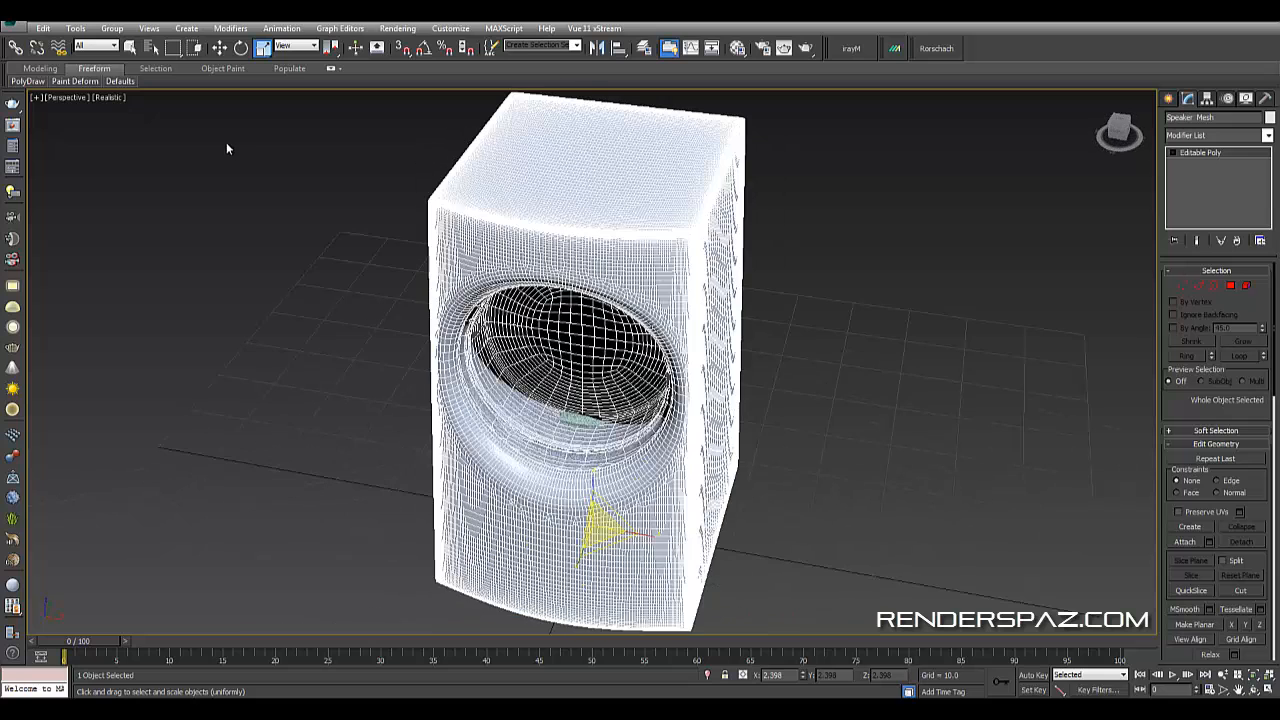
- Set the viewport shading to Shaded and select the original Speaker model
key("ctrl+d")
left_click(107, 97)
left_click(138, 123)
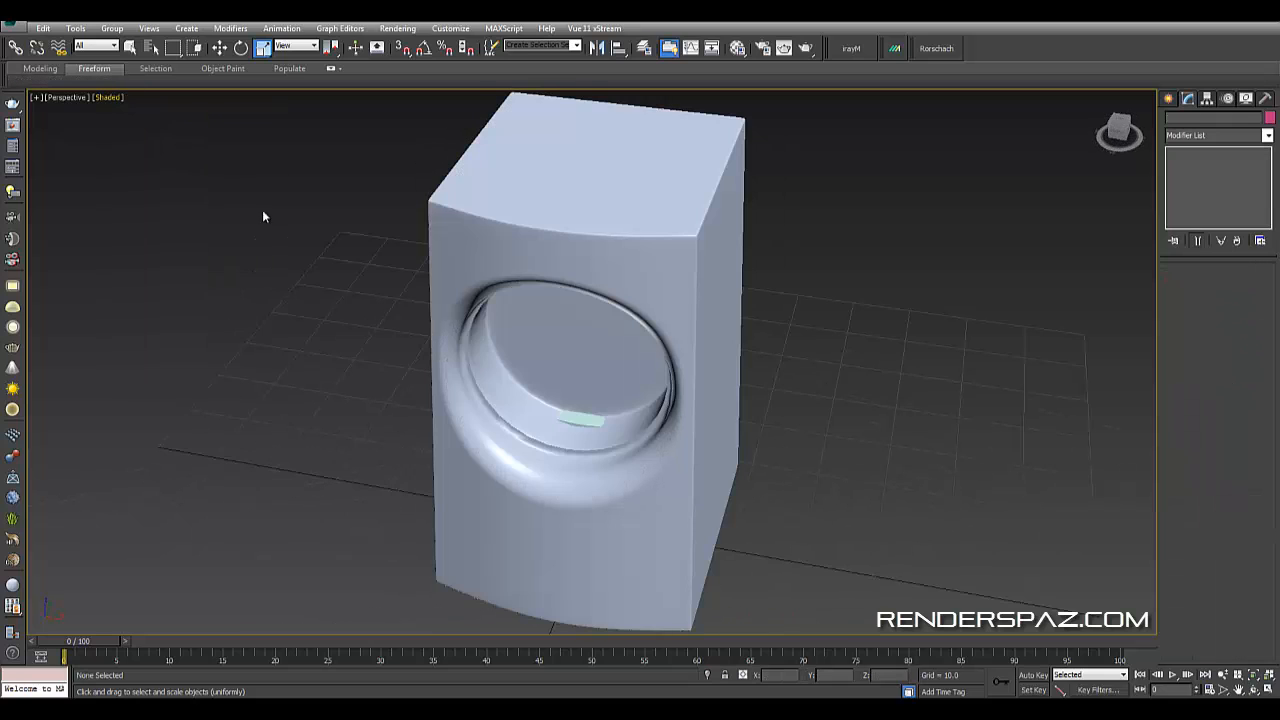
middle_click_drag(286, 369, 471, 439, "alt")
left_click(625, 412)
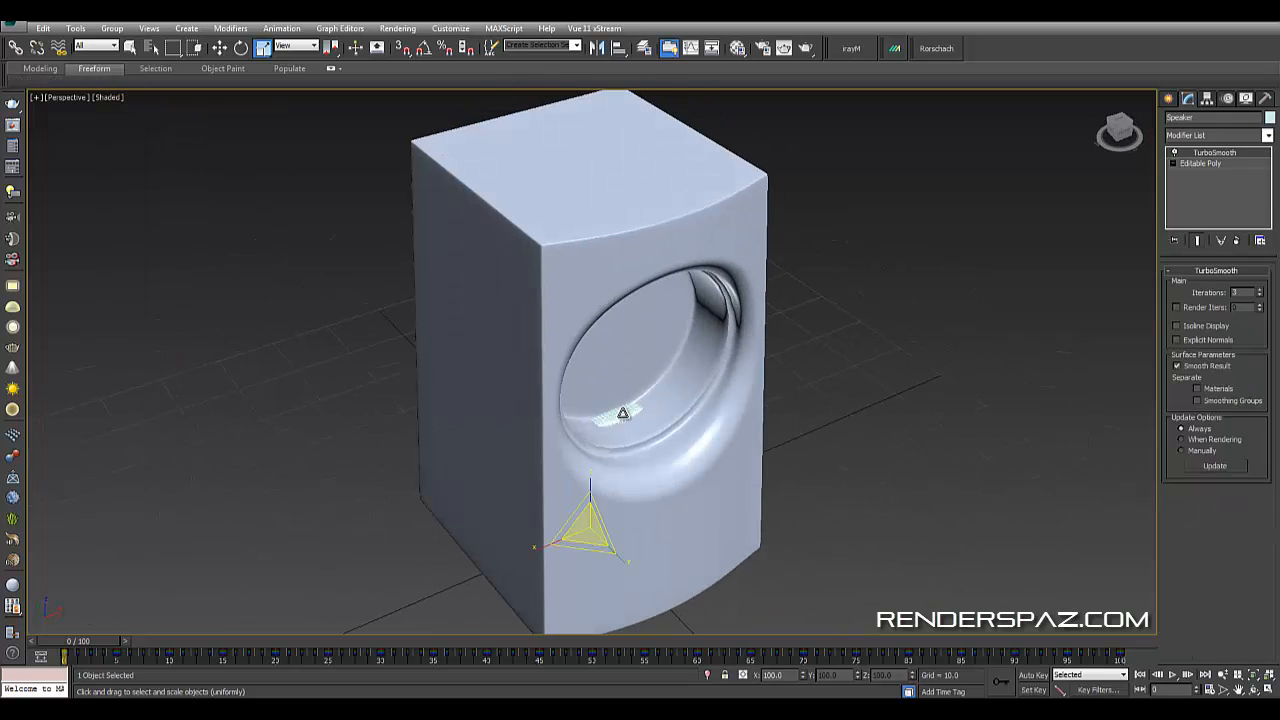
- Deselect everything, then select the Speaker Mesh and scale it uniformly a little more
key("ctrl+d")
middle_click_drag(612, 449, 637, 431)
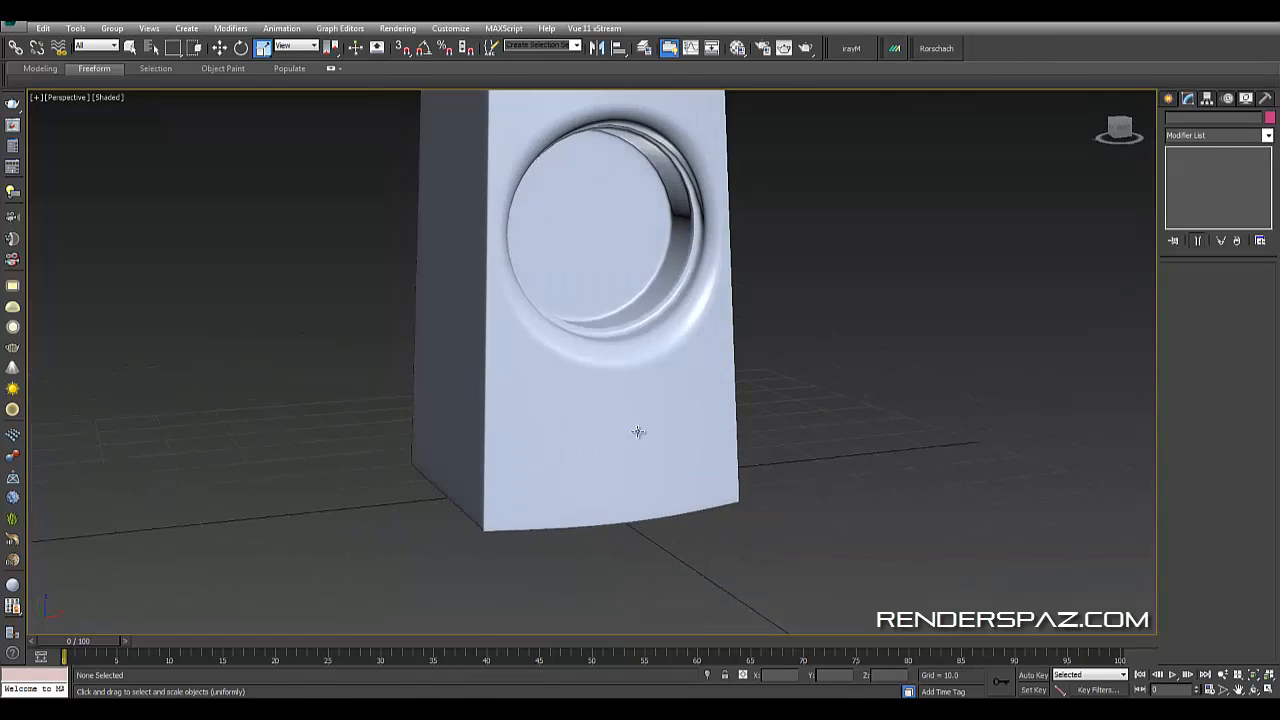
left_click(549, 366)
scroll(586, 537, "down", 6)
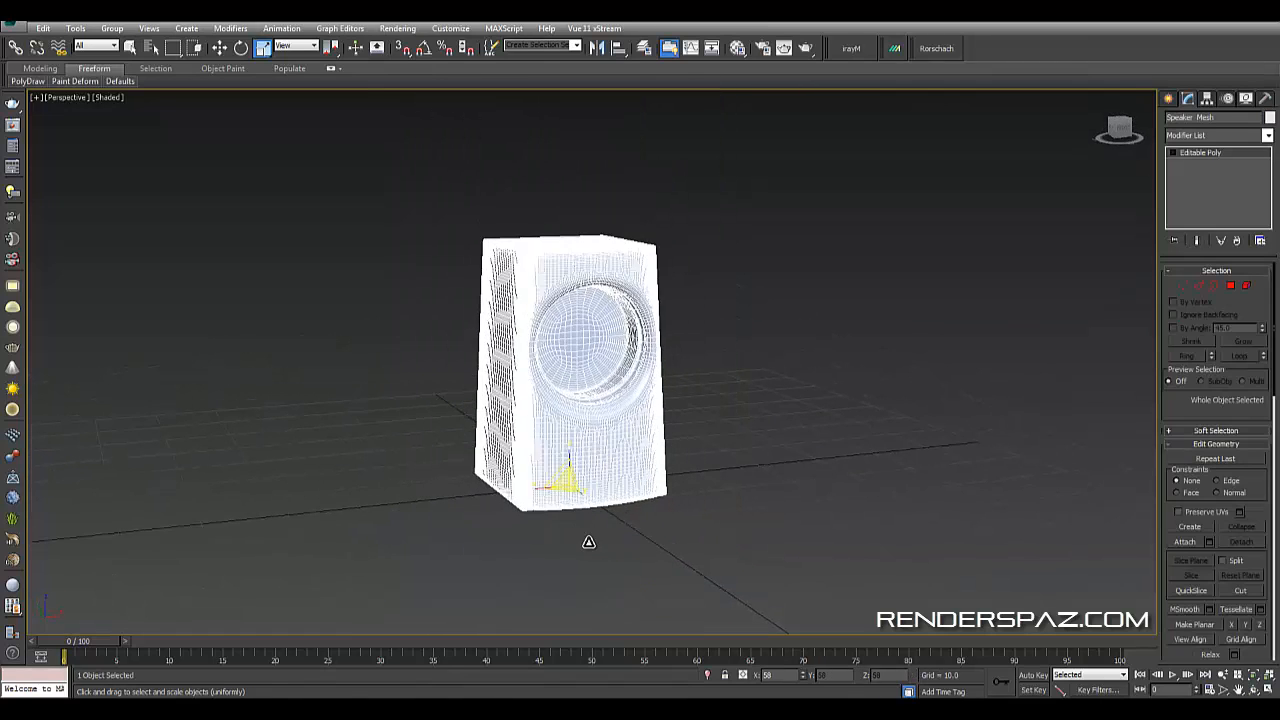
left_click(656, 433)
middle_click_drag(656, 433, 629, 443, "alt")
left_click(638, 433)
scroll(638, 433, "up", 5)
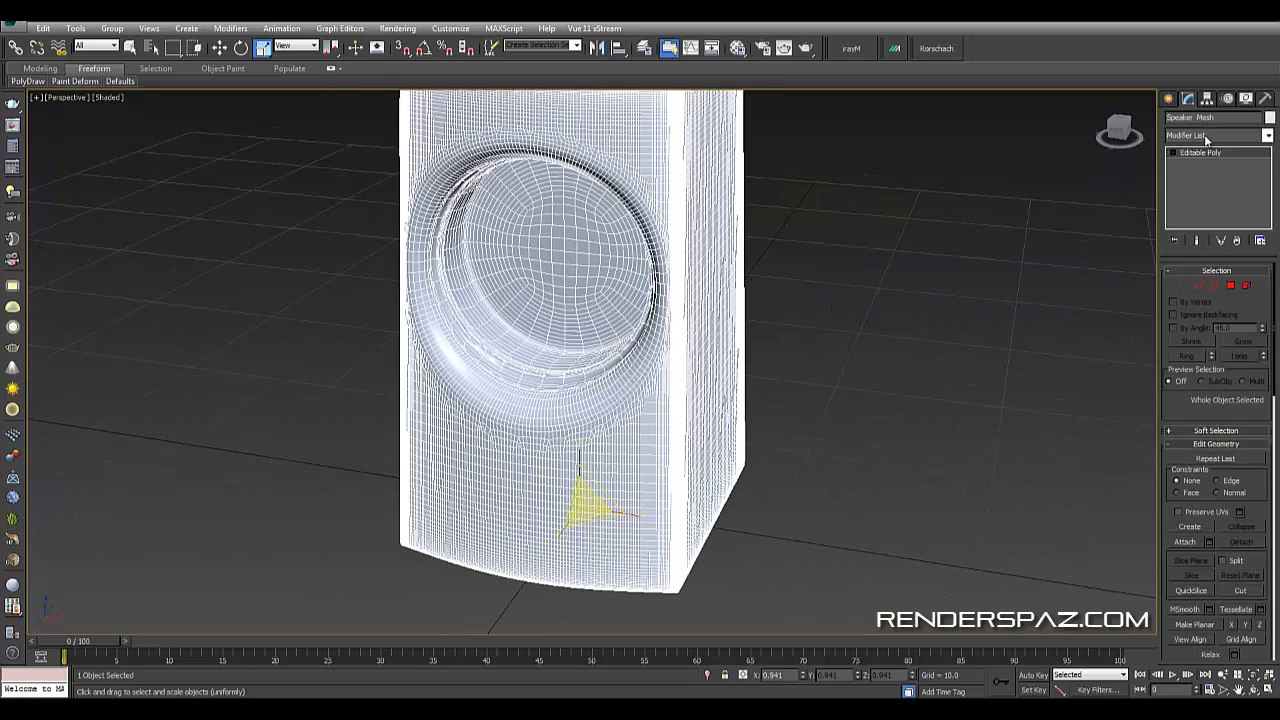
- Add a ProOptimizer modifier to the Speaker Mesh and calculate the optimization
left_click(1205, 135)
key("p")
key("p")
key("p")
key("p")
key("p")
key("p")
key("p")
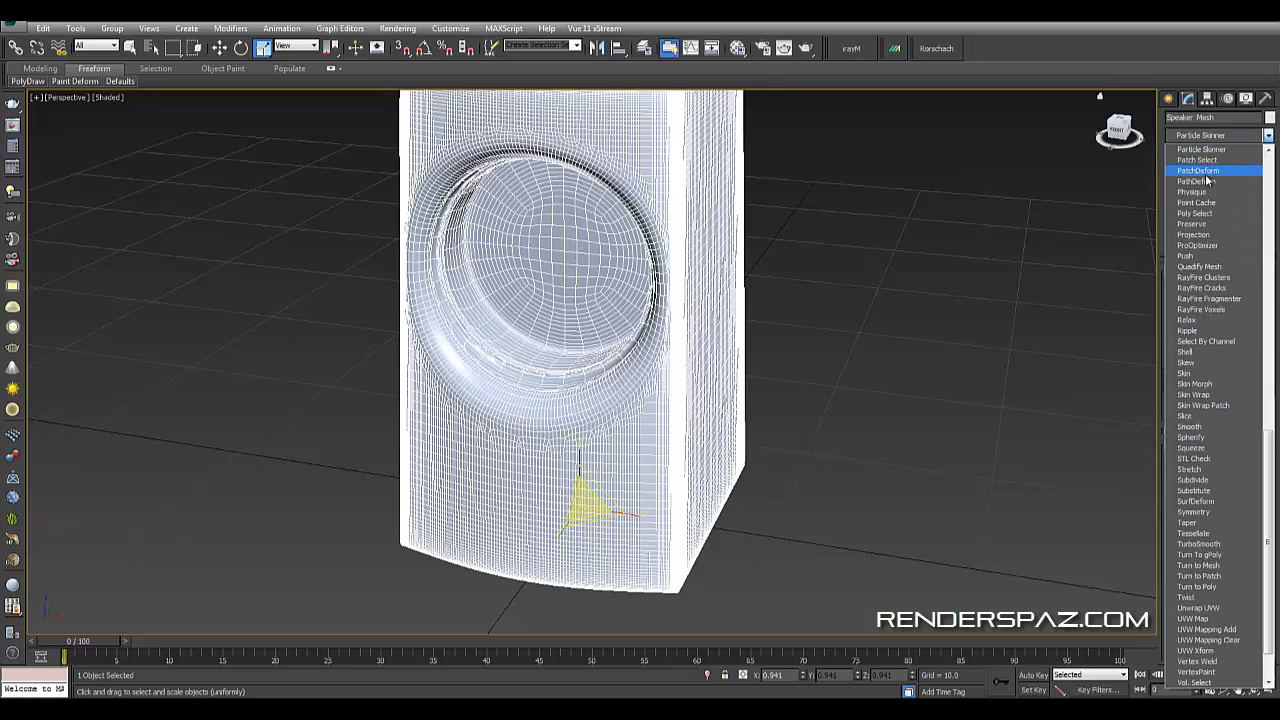
left_click(1203, 247)
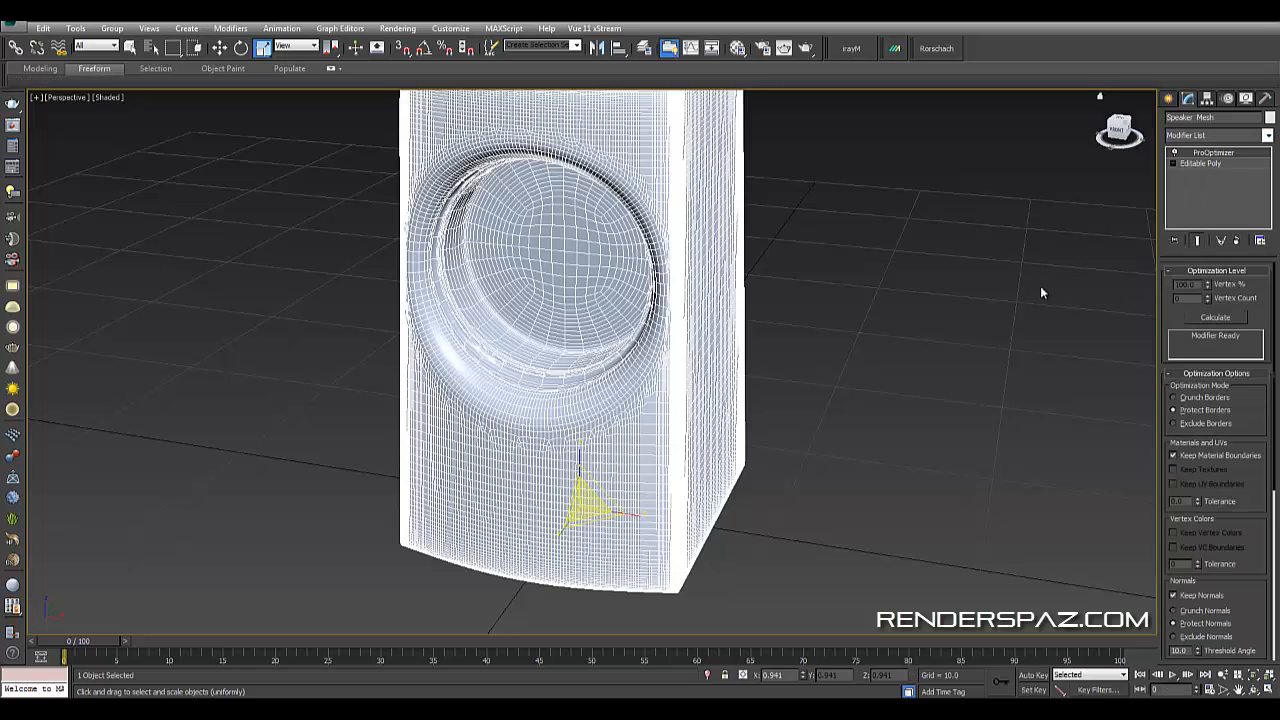
left_click(1206, 320)
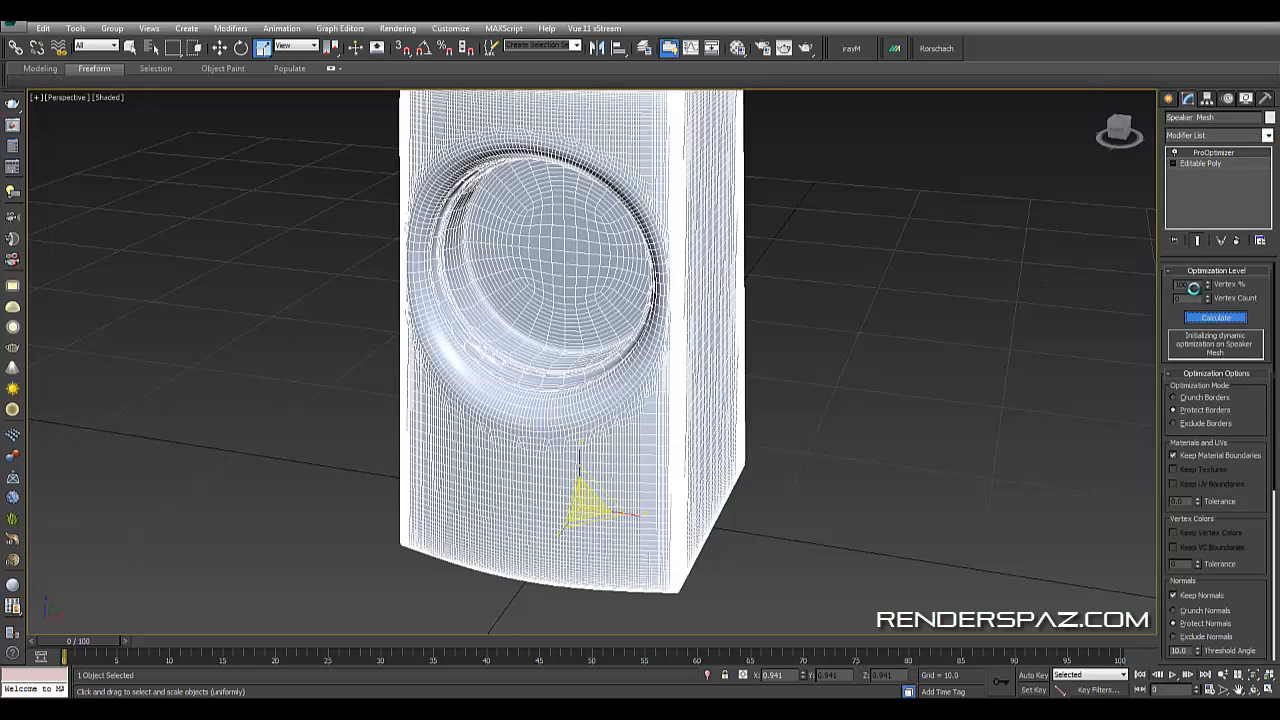
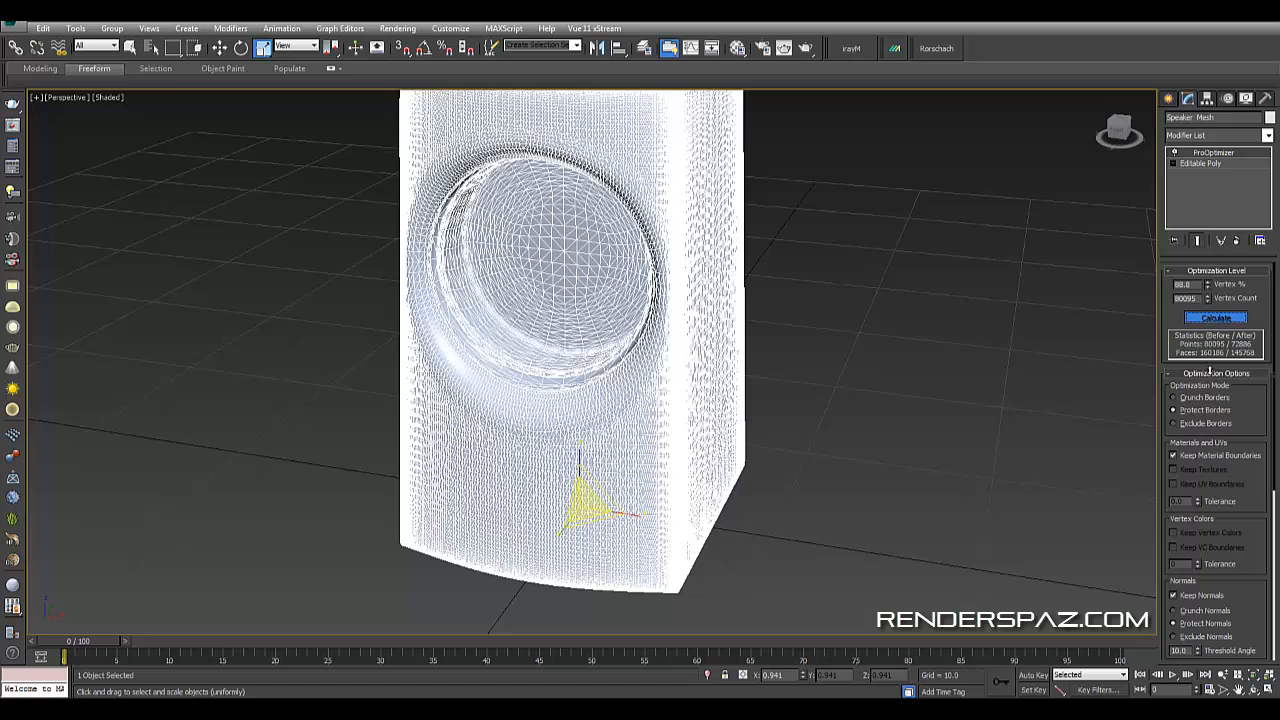
- Lower the ProOptimizer Vertex % to 9.7 and deselect the mesh to view the shaded result
left_click_drag(1210, 370, 1277, 178)
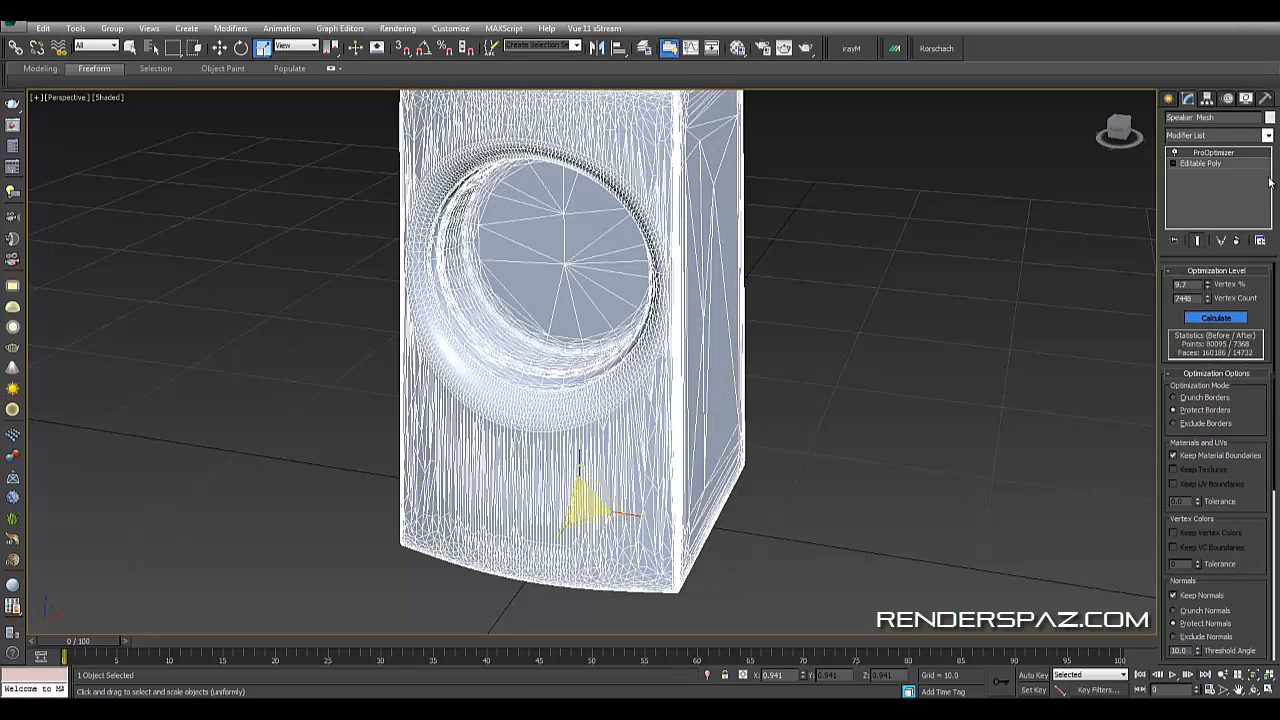
left_click(921, 165)
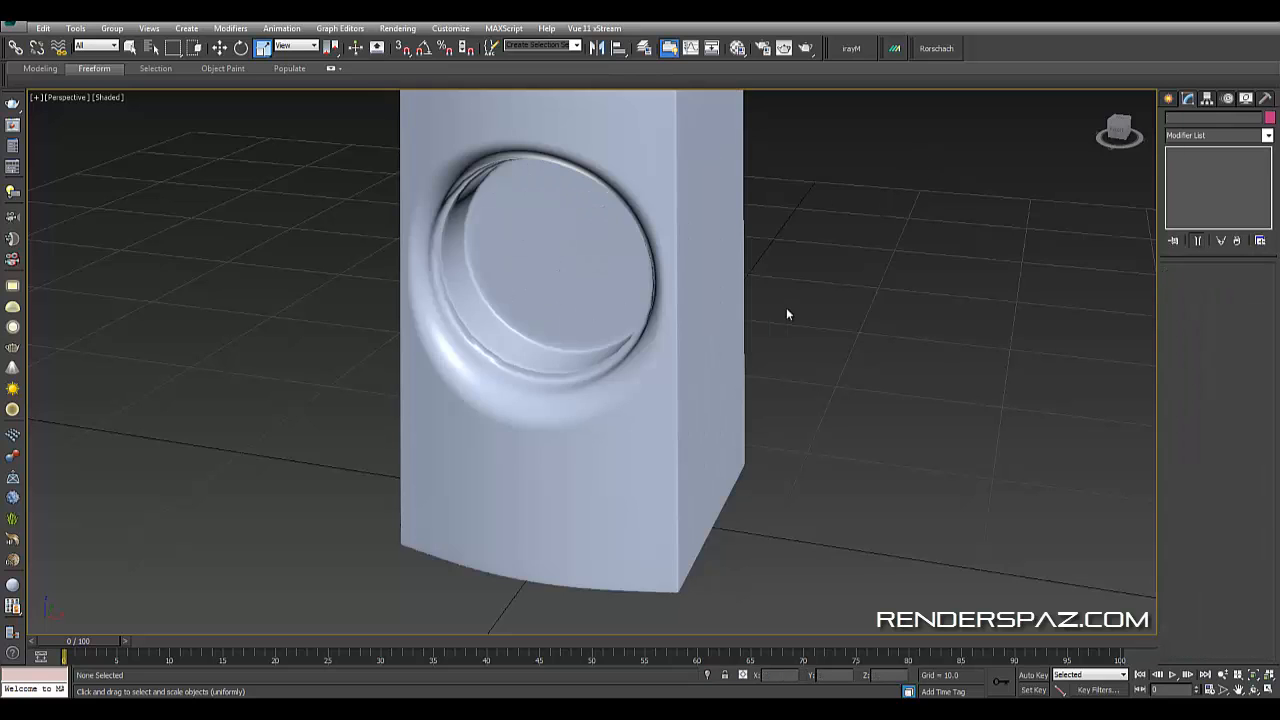
middle_click_drag(787, 314, 794, 343, "alt")
middle_click_drag(540, 322, 711, 323)
scroll(713, 328, "up", 5)
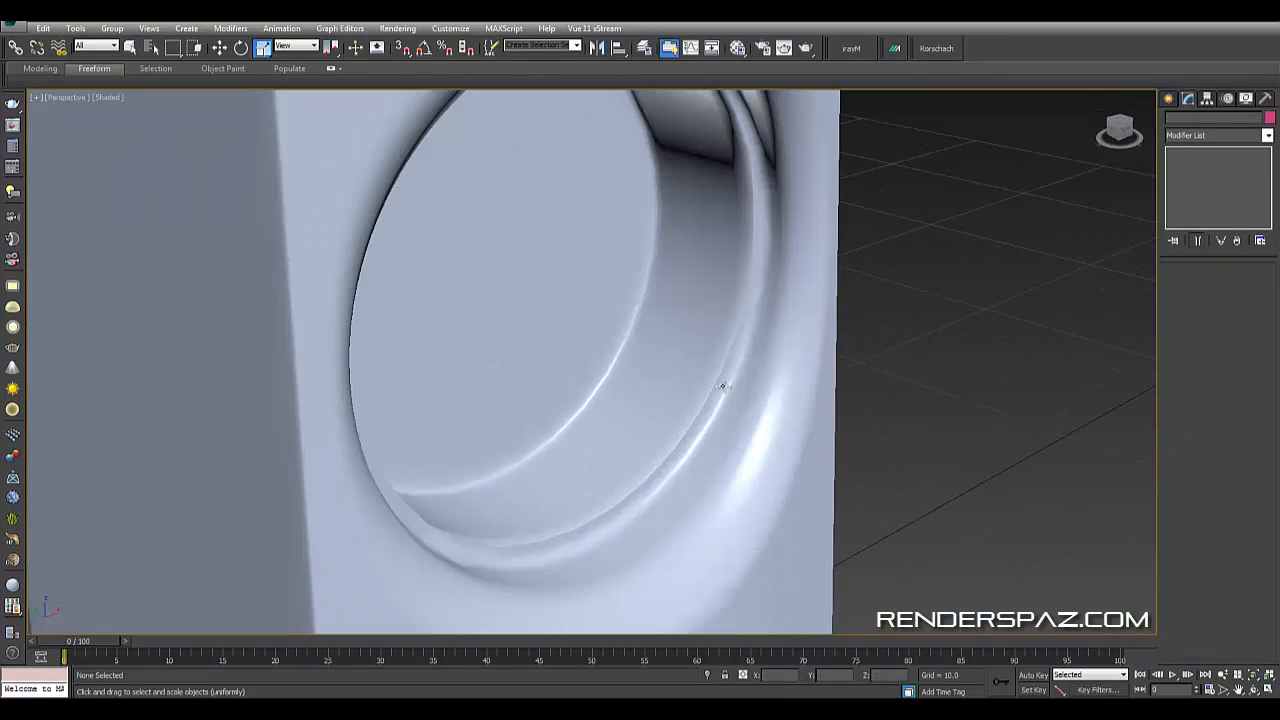
- Select the Speaker Mesh and review the ProOptimizer optimization options
left_click(722, 386)
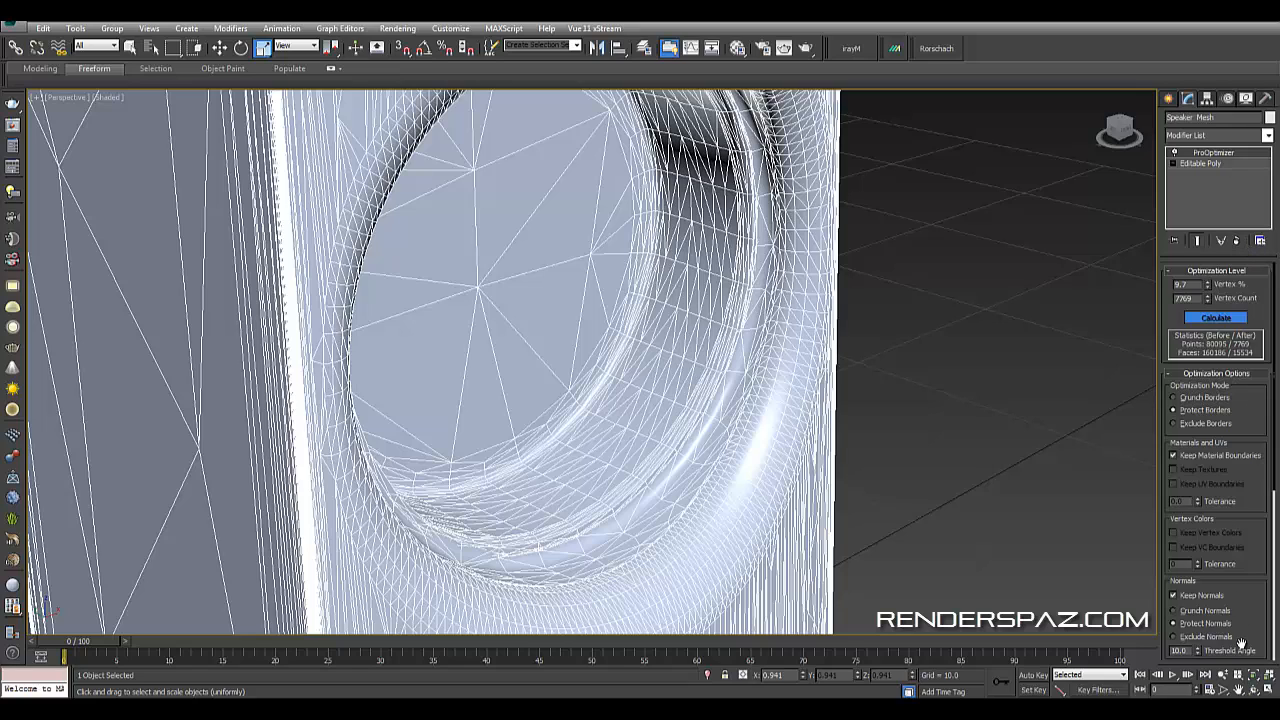
scroll(1255, 607, "down", 10)
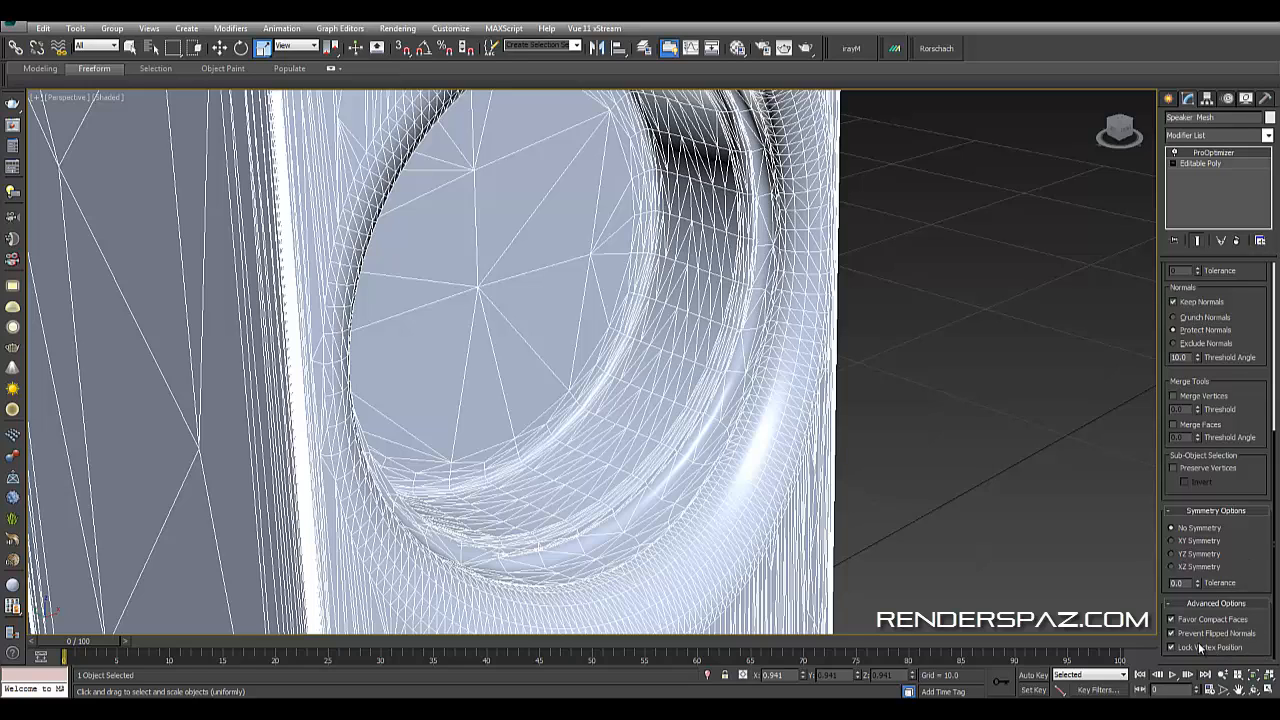
scroll(1173, 500, "up", 10)
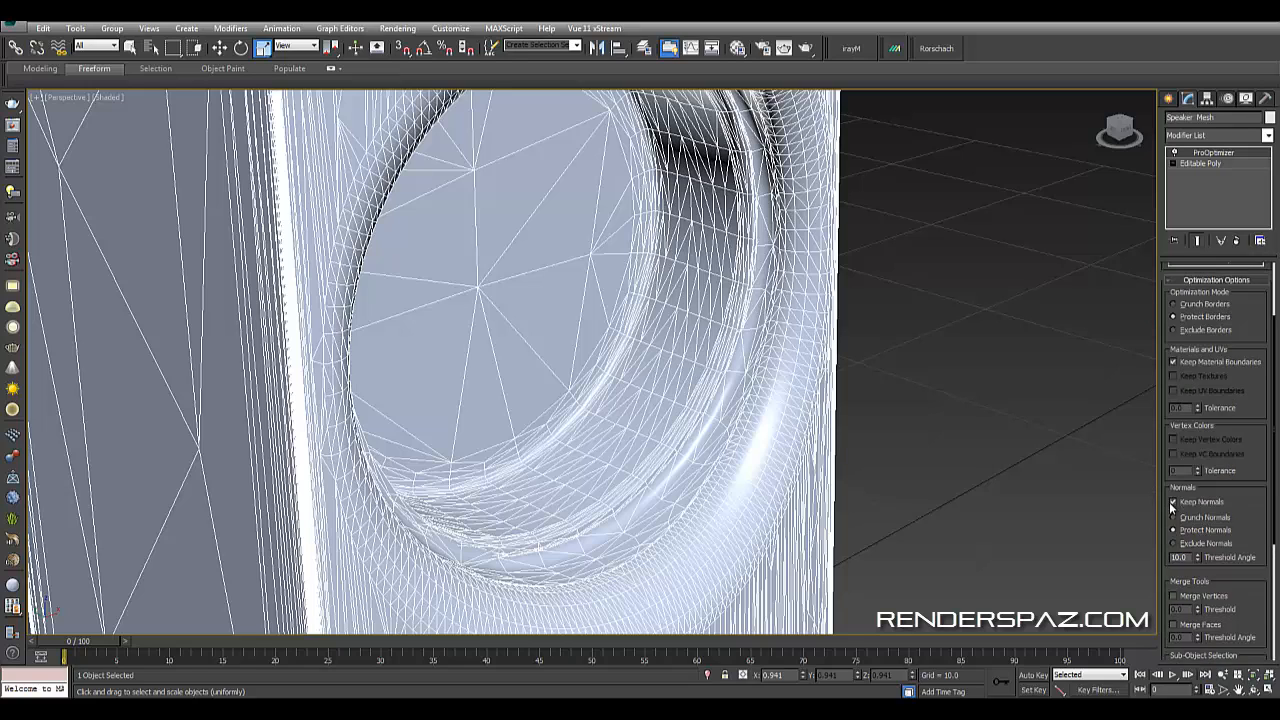
scroll(1015, 316, "down", 8)
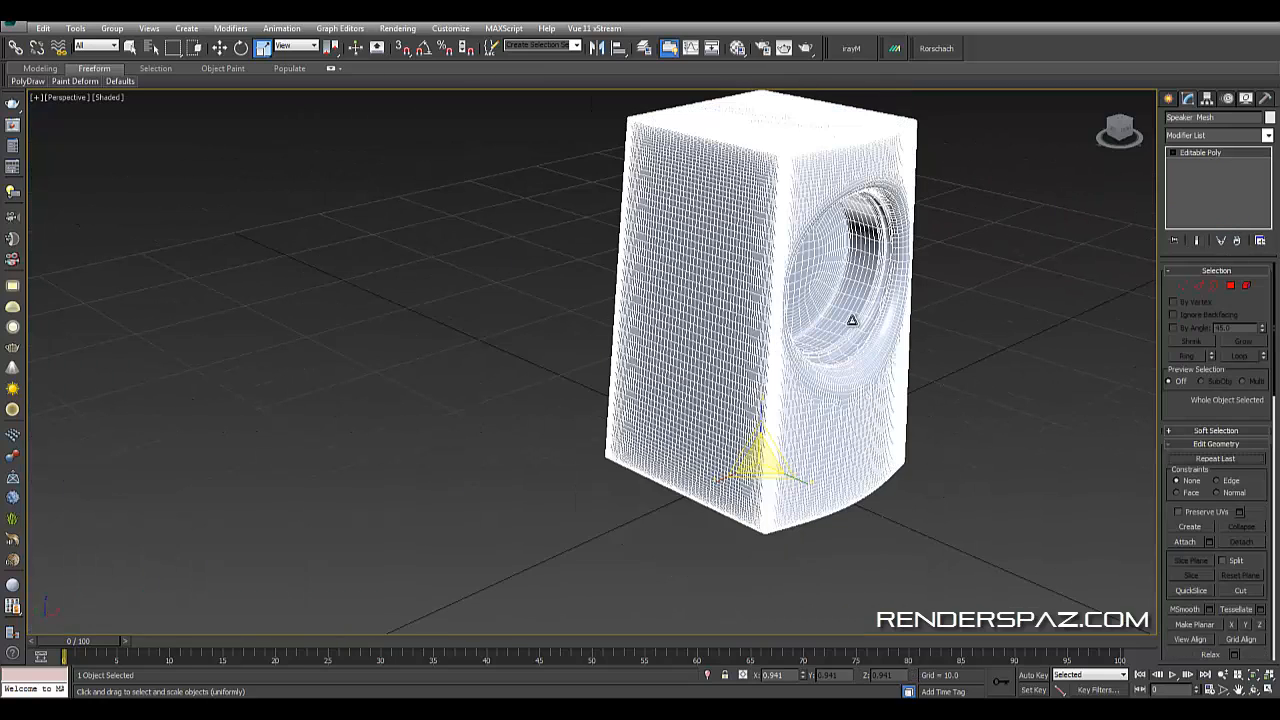
- Reapply ProOptimizer to the Speaker Mesh, adjust its Vertex %, and inspect the shaded result
left_click(1206, 135)
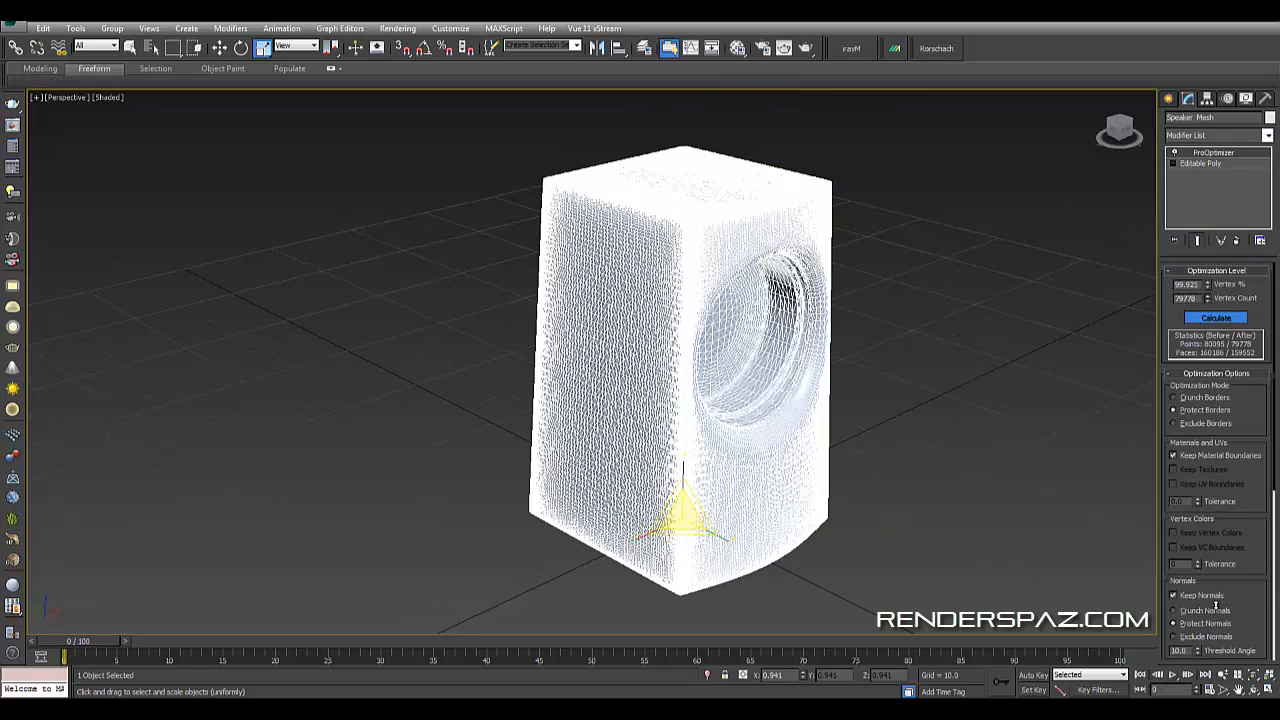
left_click_drag(1223, 71, 1204, 603)
left_click_drag(1210, 320, 1220, 596)
left_click(906, 424)
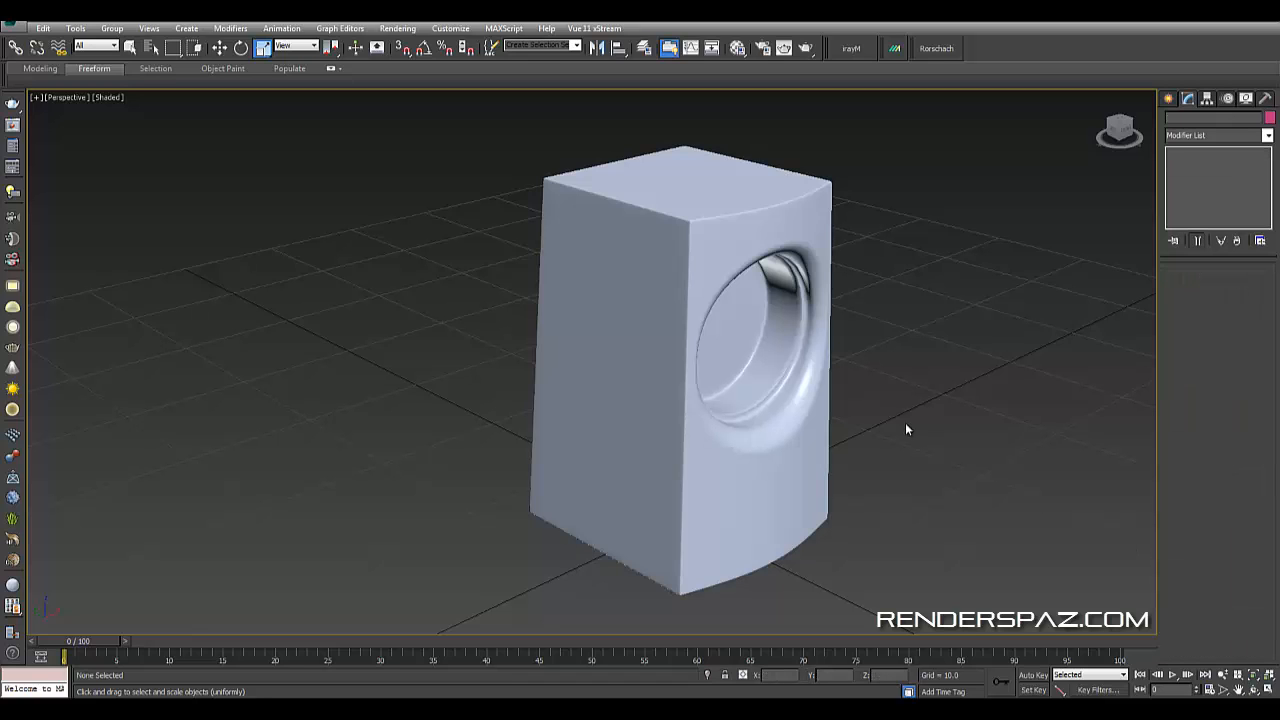
middle_click_drag(885, 426, 685, 446, "alt")
scroll(651, 491, "up", 5)
left_click(655, 495)
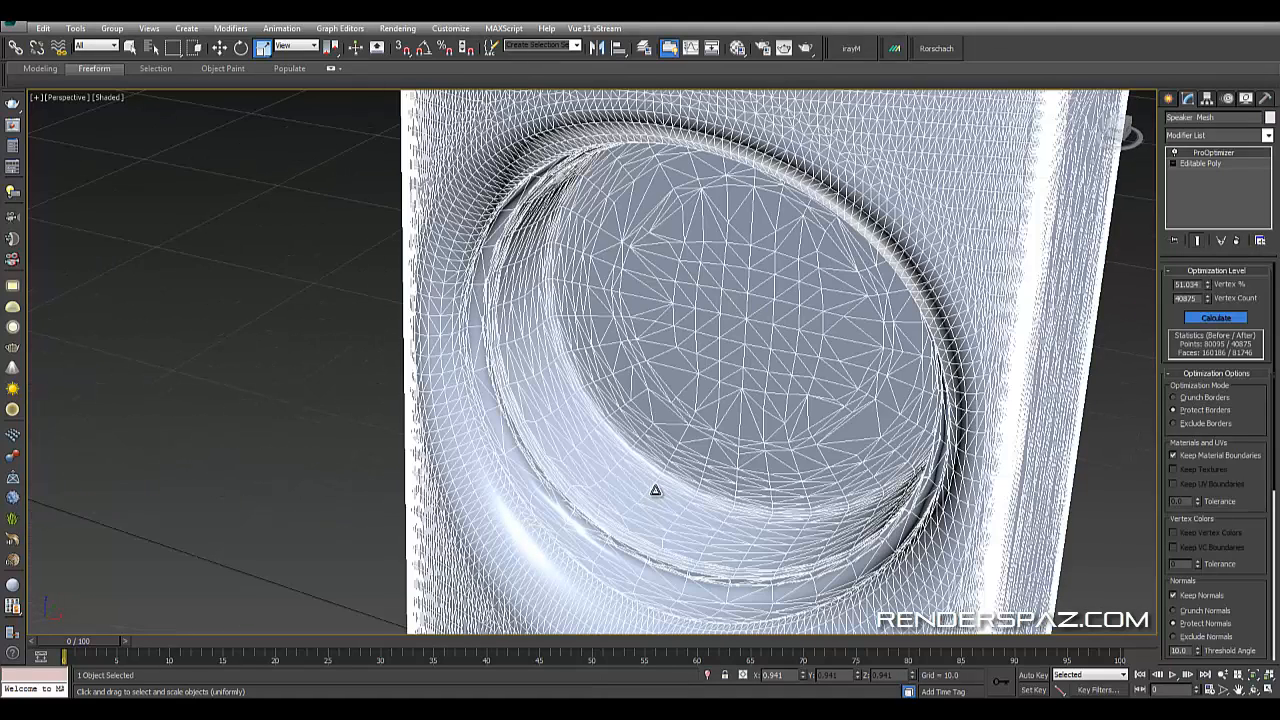
- Remove the ProOptimizer modifier from the Speaker Mesh and reselect the mesh
left_click(1237, 241)
middle_click_drag(872, 336, 889, 286, "alt")
scroll(889, 286, "down", 5)
left_click(411, 265)
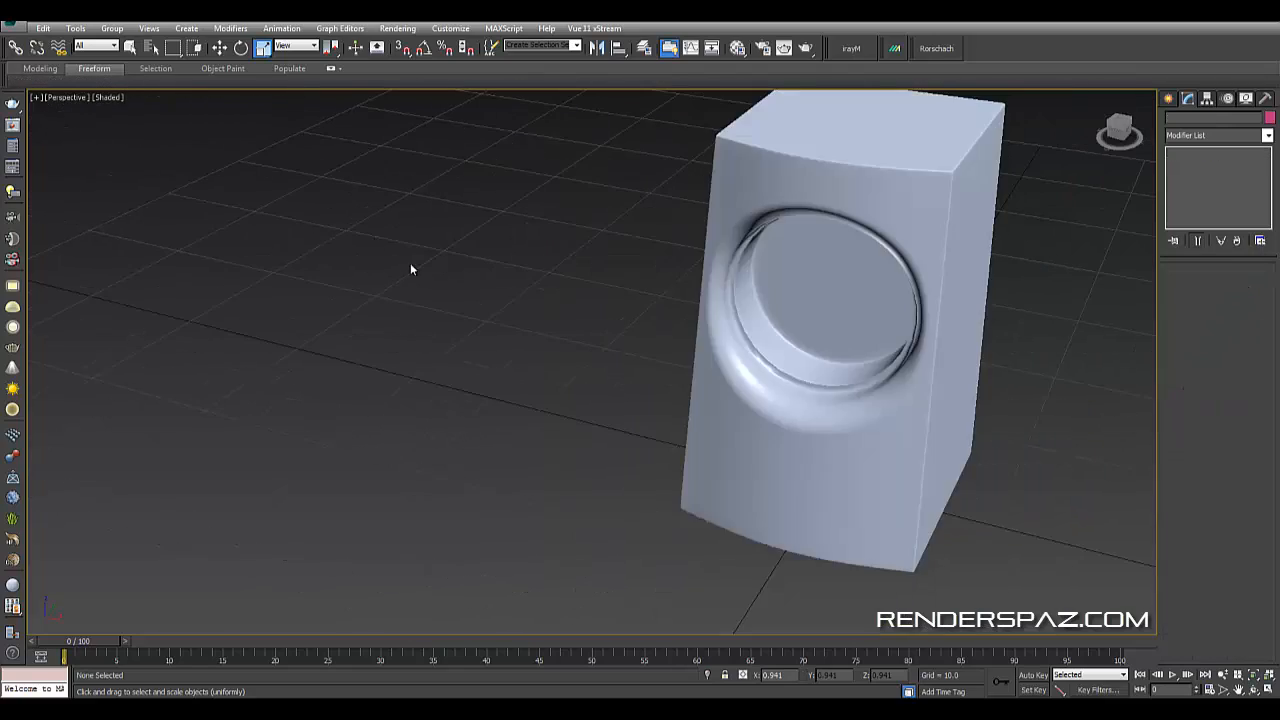
scroll(411, 268, "up", 5)
middle_click_drag(735, 305, 314, 301)
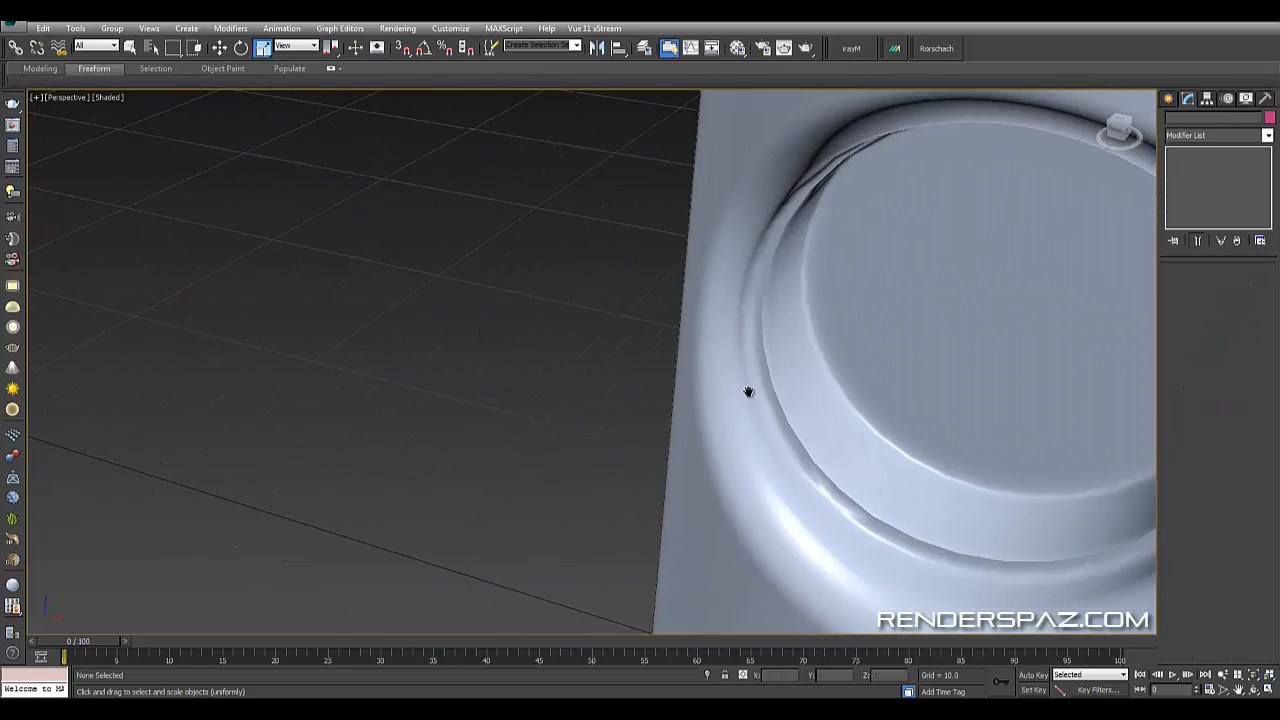
middle_click_drag(748, 392, 597, 304)
middle_click_drag(762, 364, 820, 362, "alt")
left_click(868, 397)
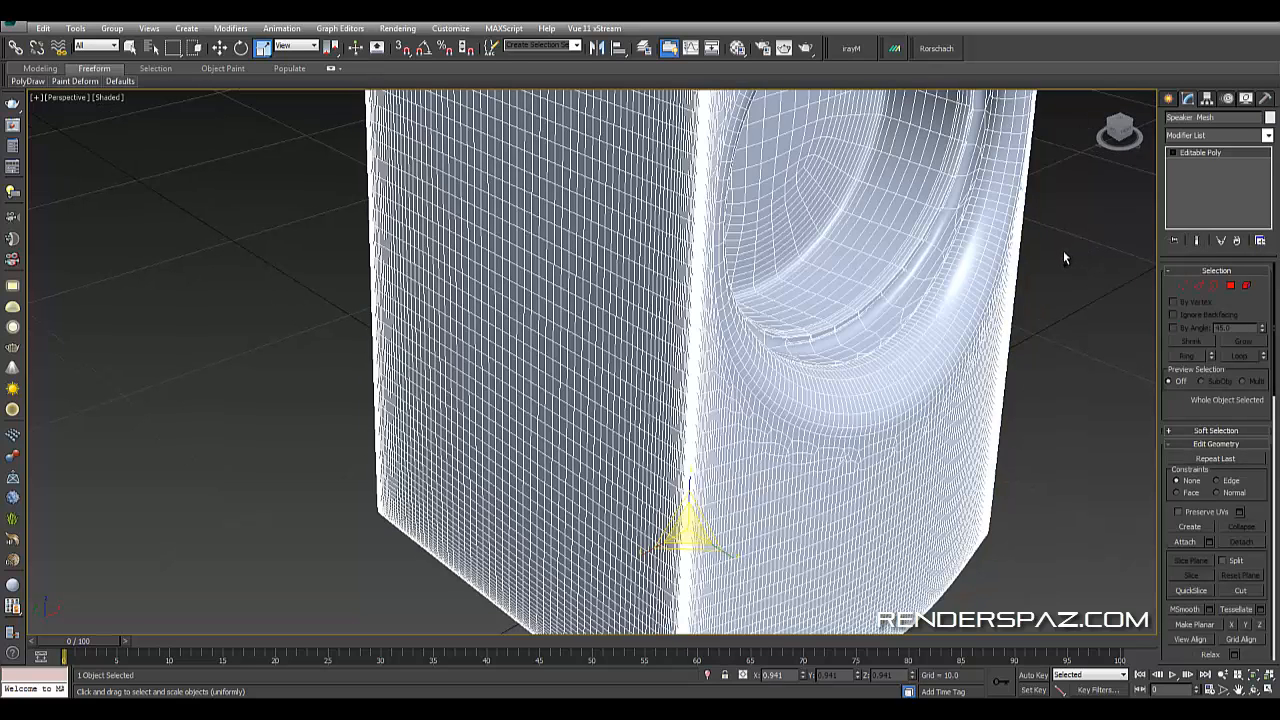
- Apply ProOptimizer to the Speaker Mesh again and calculate the optimization
left_click(1209, 135)
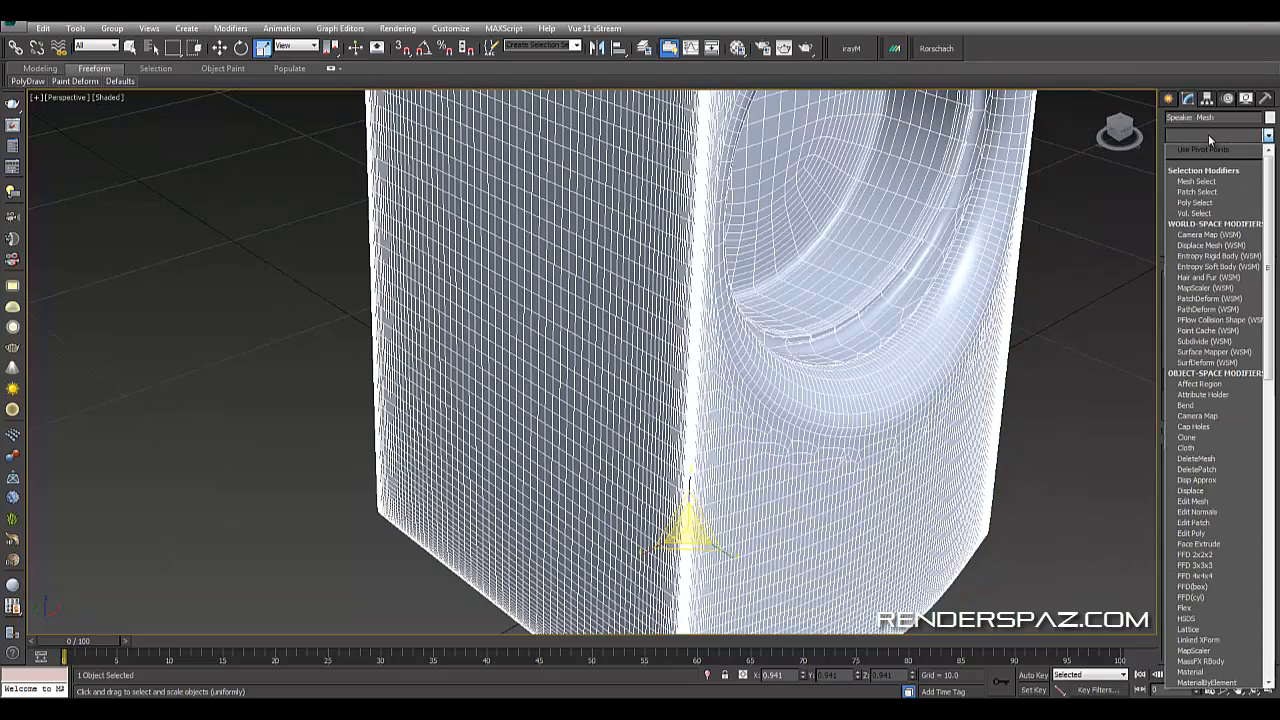
key("p")
key("p")
key("p")
key("p")
key("p")
key("p")
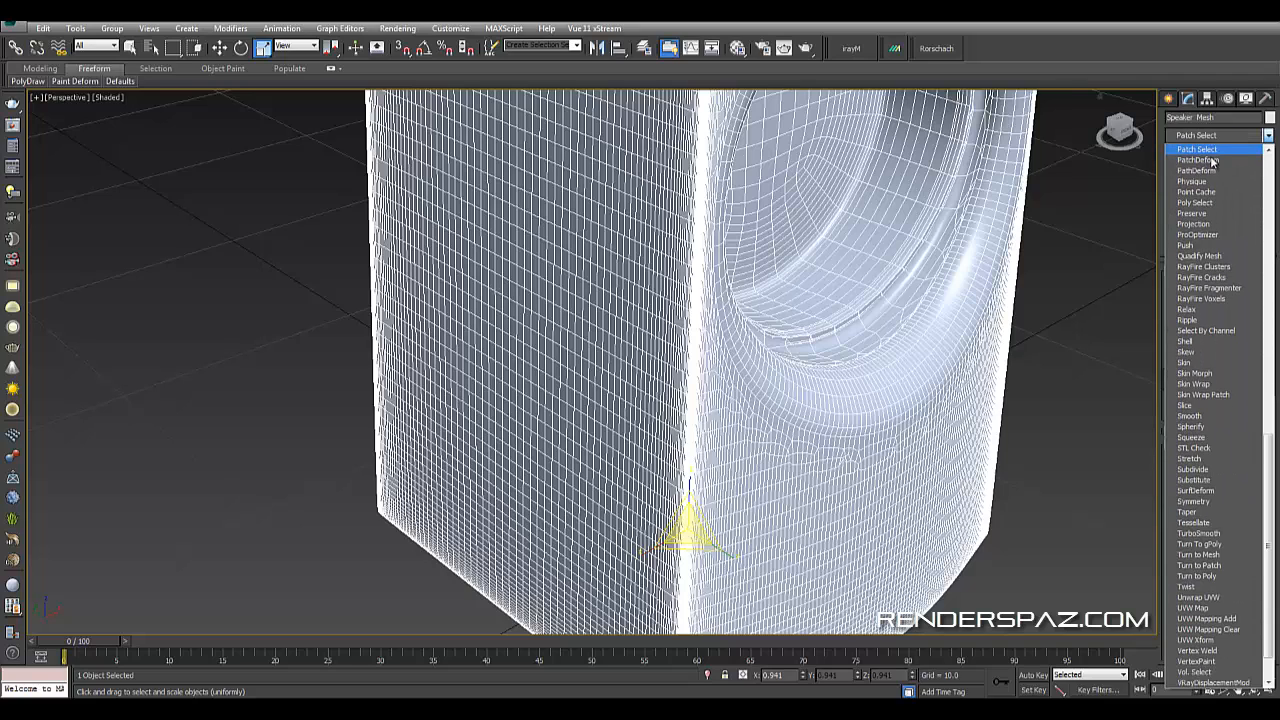
left_click(1208, 243)
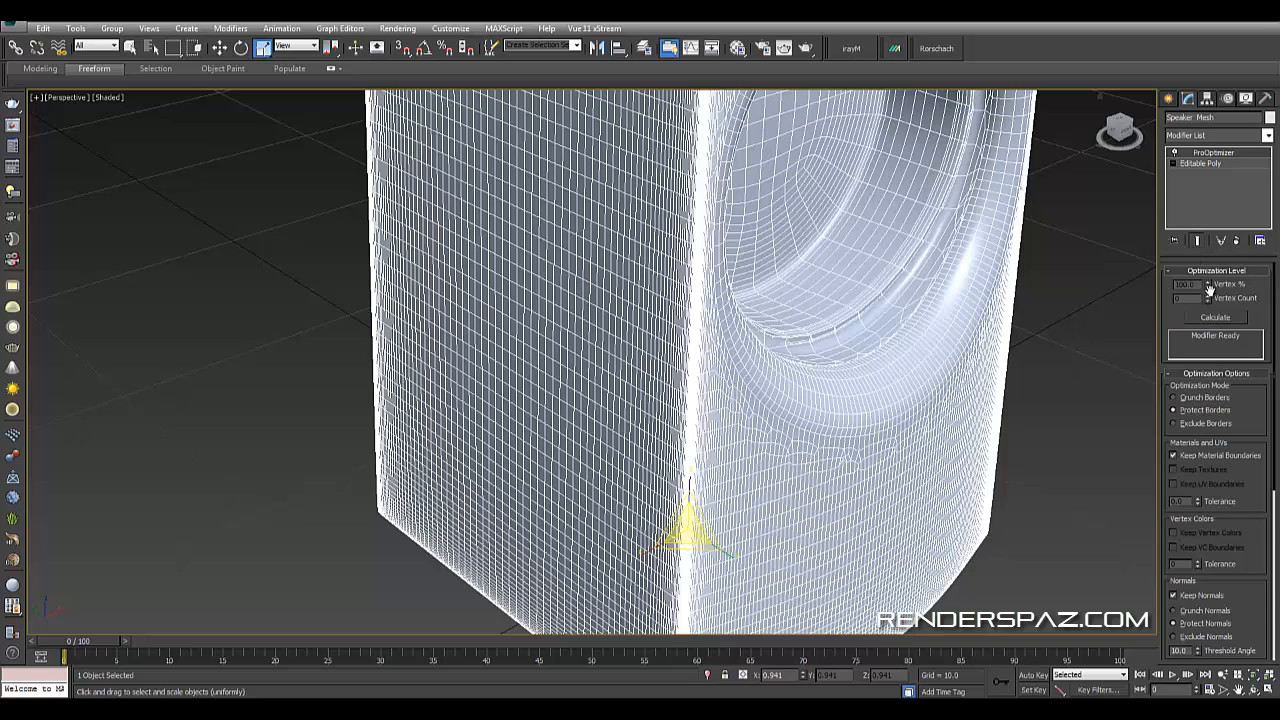
left_click(1215, 317)
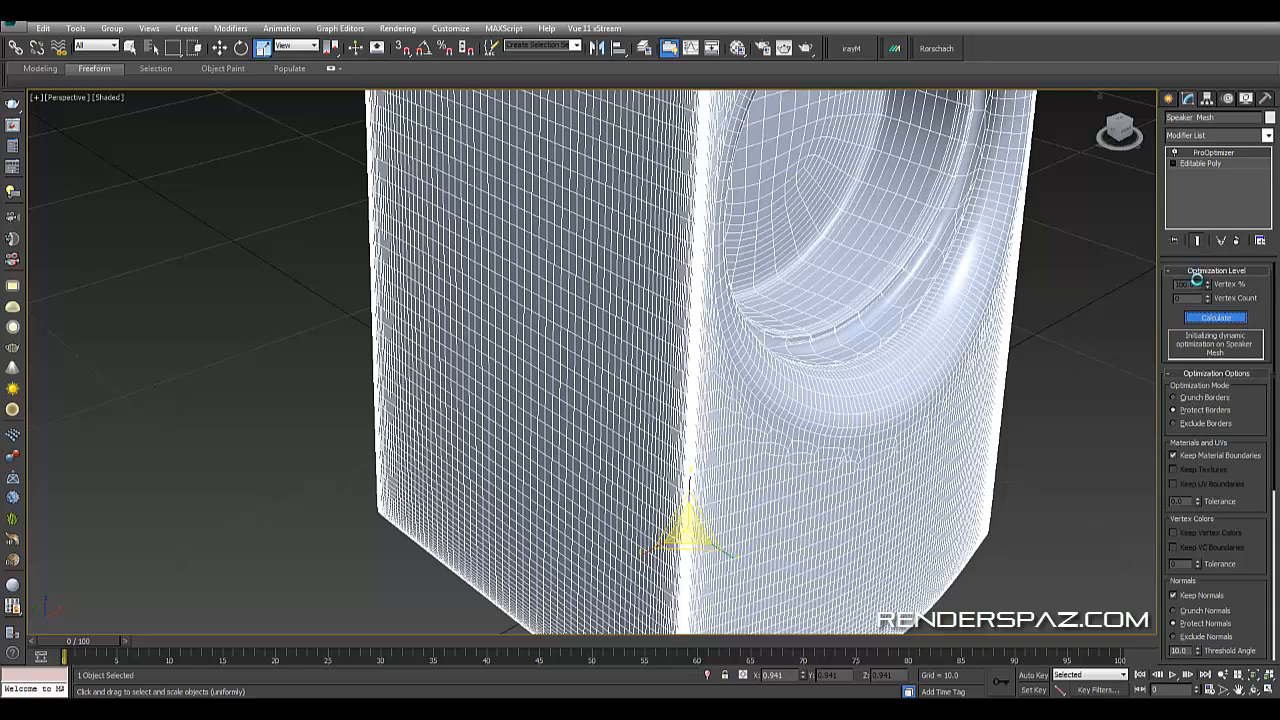
- Set the ProOptimizer Vertex % to 20
double_click(1200, 284)
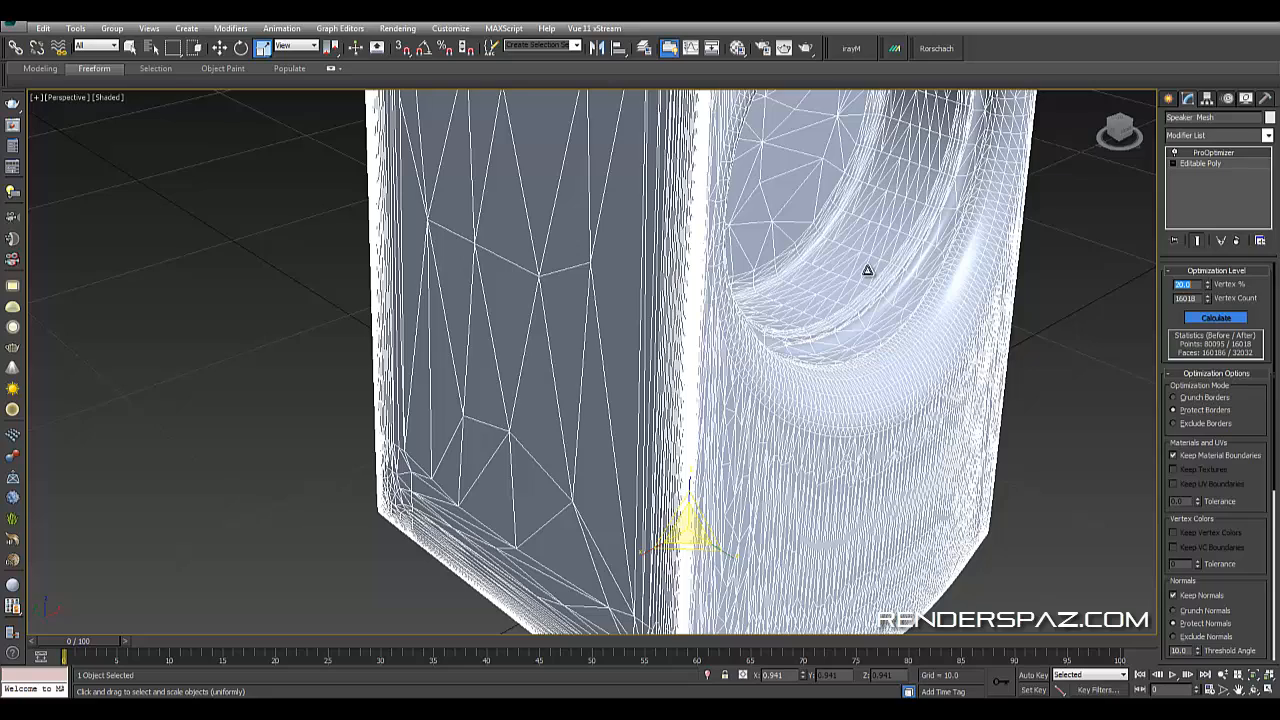
middle_click_drag(889, 412, 745, 327)
left_click(850, 396)
scroll(852, 398, "down", 2)
mouse_move(851, 400)
middle_mouse_down("alt")
mouse_move(723, 327)
mouse_move(768, 358)
mouse_move(680, 354)
mouse_move(737, 466)
mouse_move(852, 410)
middle_mouse_up("alt")
- Convert the optimized Speaker Mesh to an Editable Poly
right_click(938, 376)
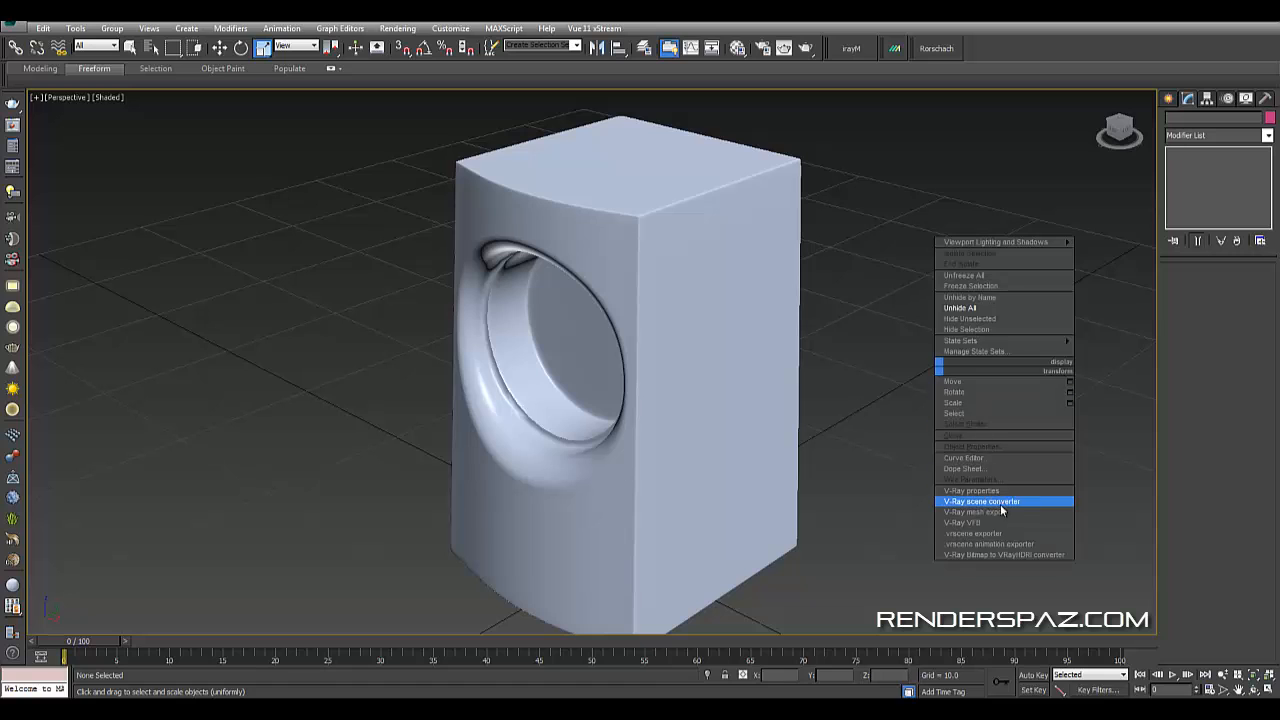
right_click(754, 376)
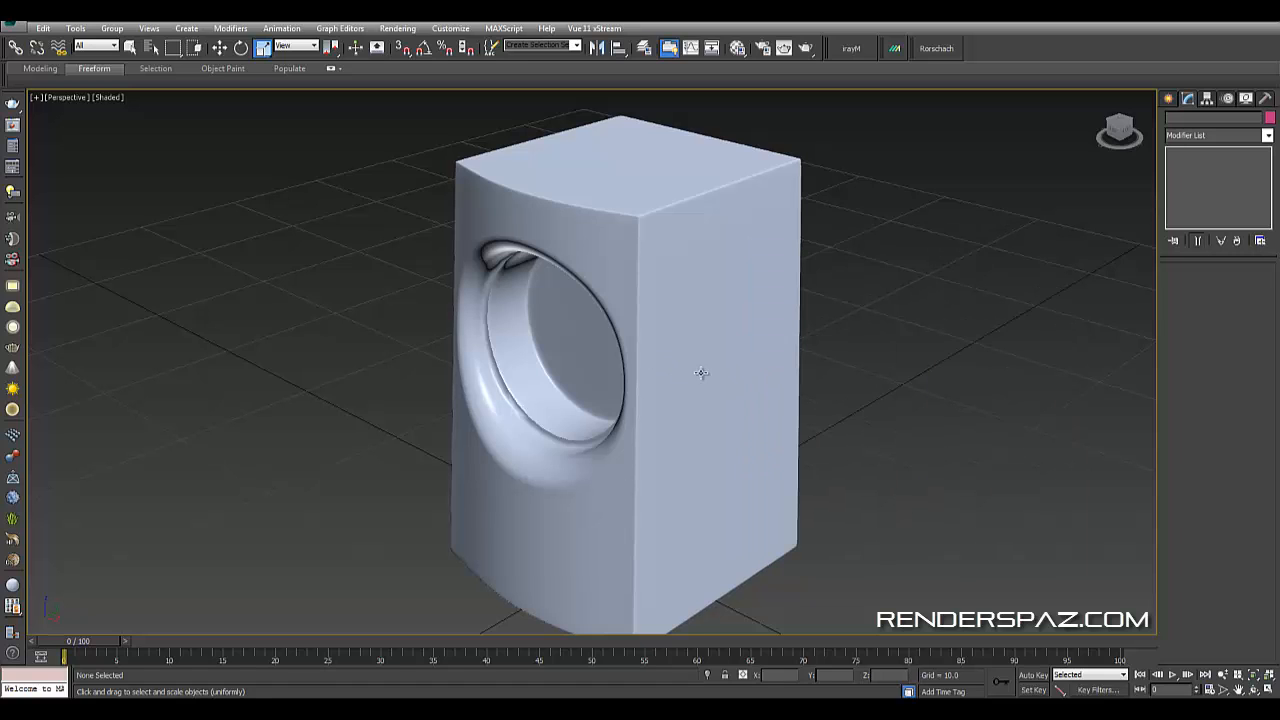
left_click(685, 295)
right_click(698, 306)
mouse_move(765, 428)
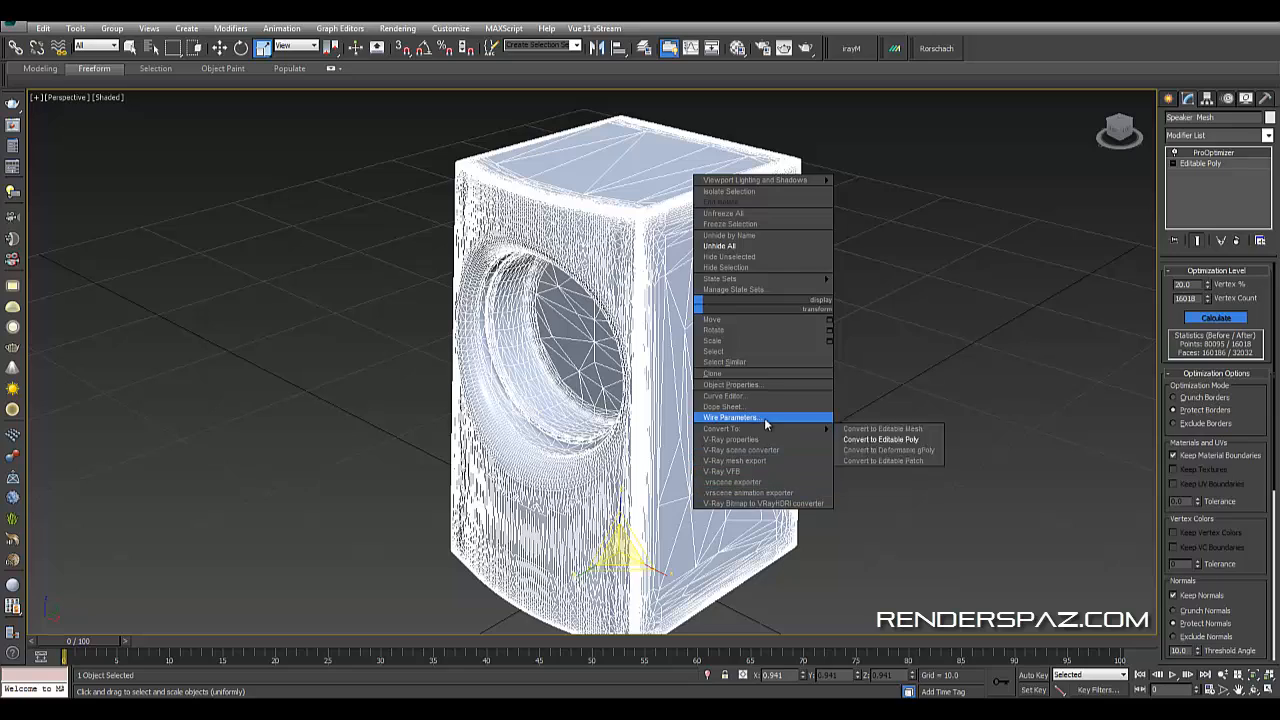
left_click(880, 439)
middle_click_drag(935, 394, 882, 435, "alt")
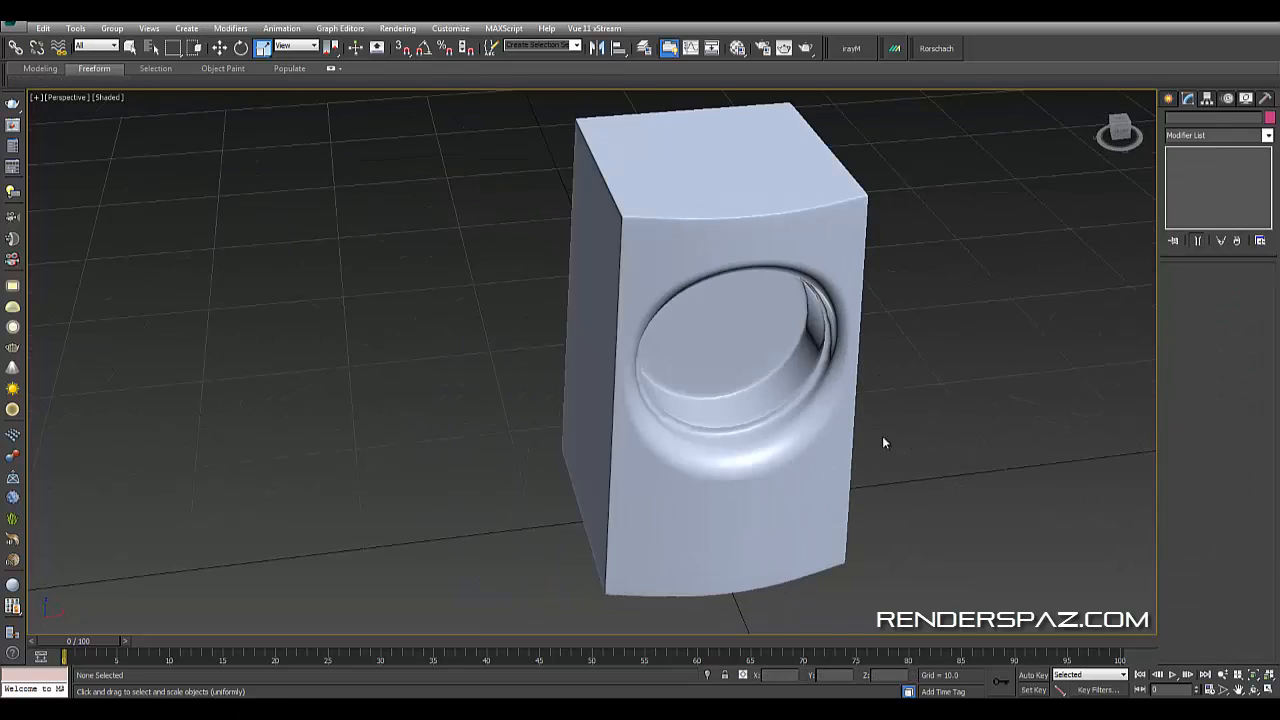
left_click(742, 342)
middle_click_drag(752, 350, 832, 448, "alt")
left_click(855, 356)
key("f")
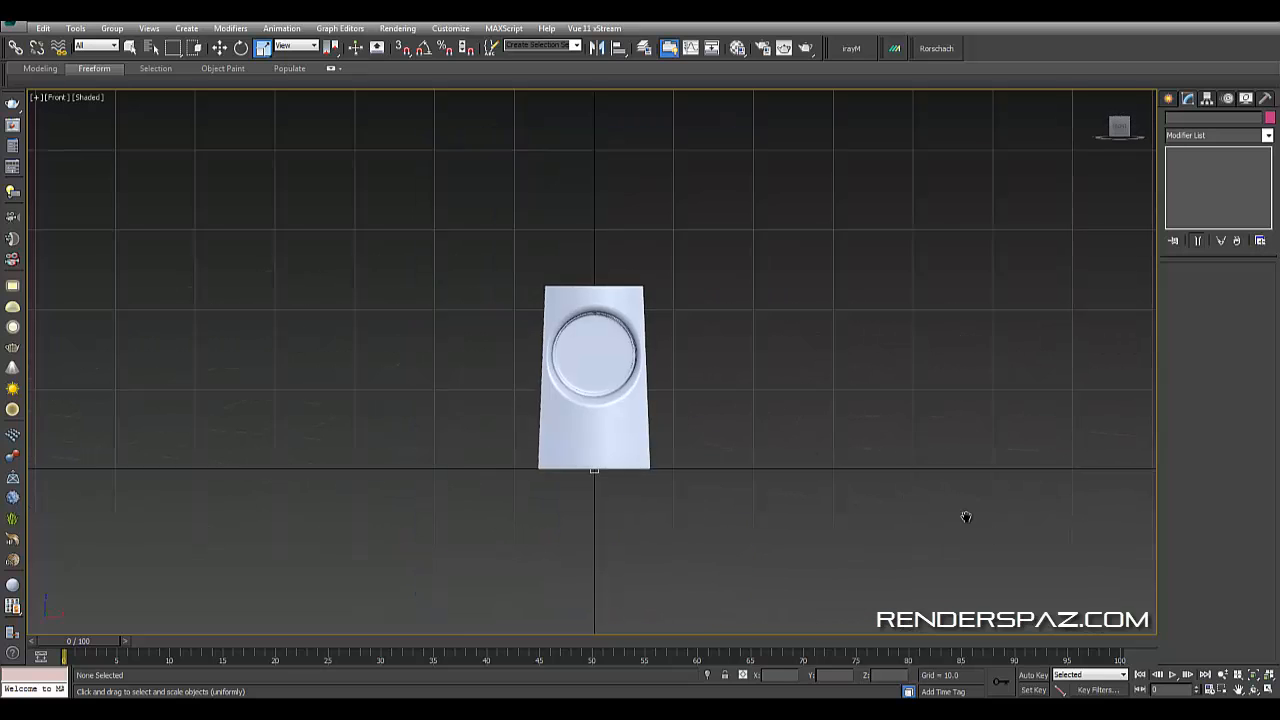
scroll(835, 495, "up", 4)
middle_click_drag(835, 495, 555, 363)
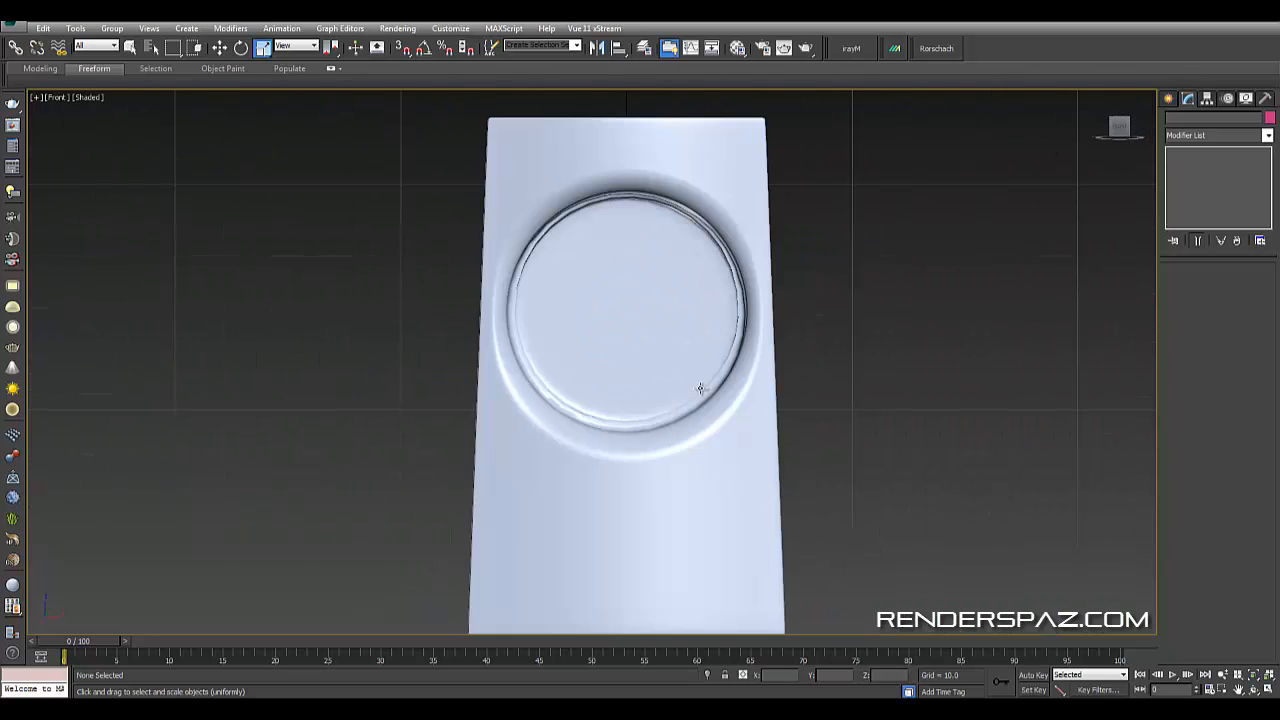
left_click(1168, 99)
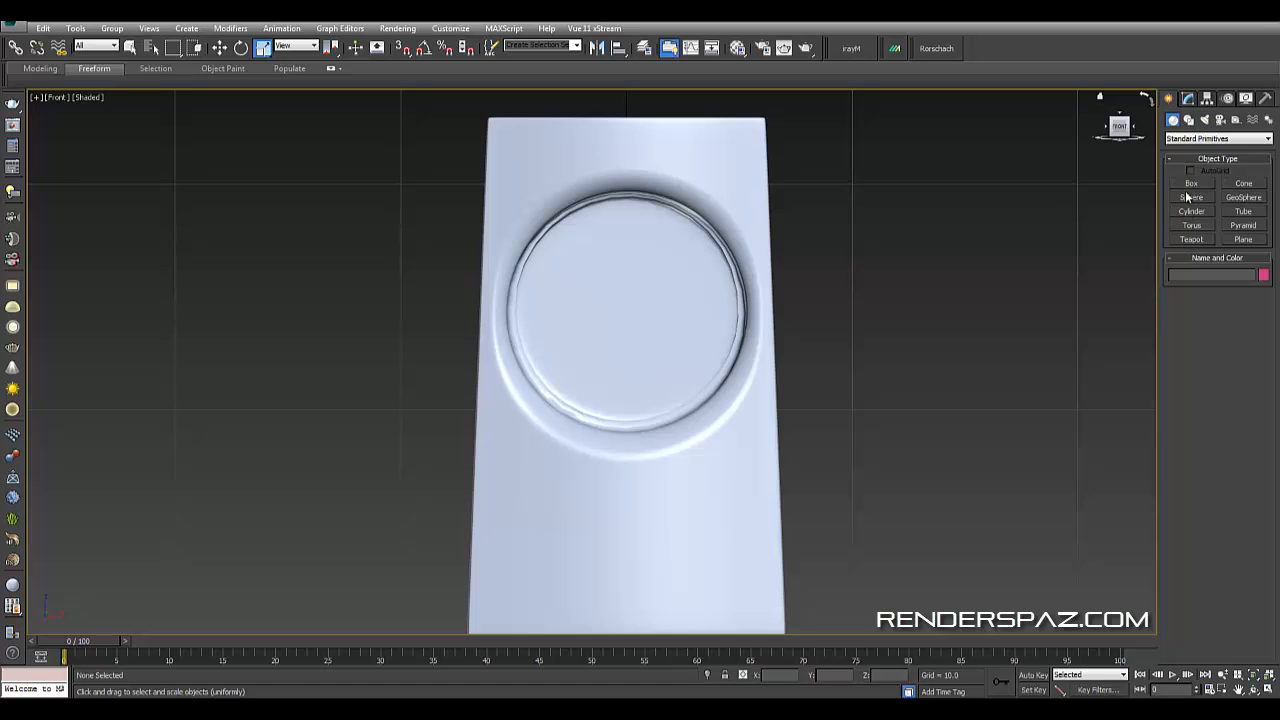
left_click(1190, 197)
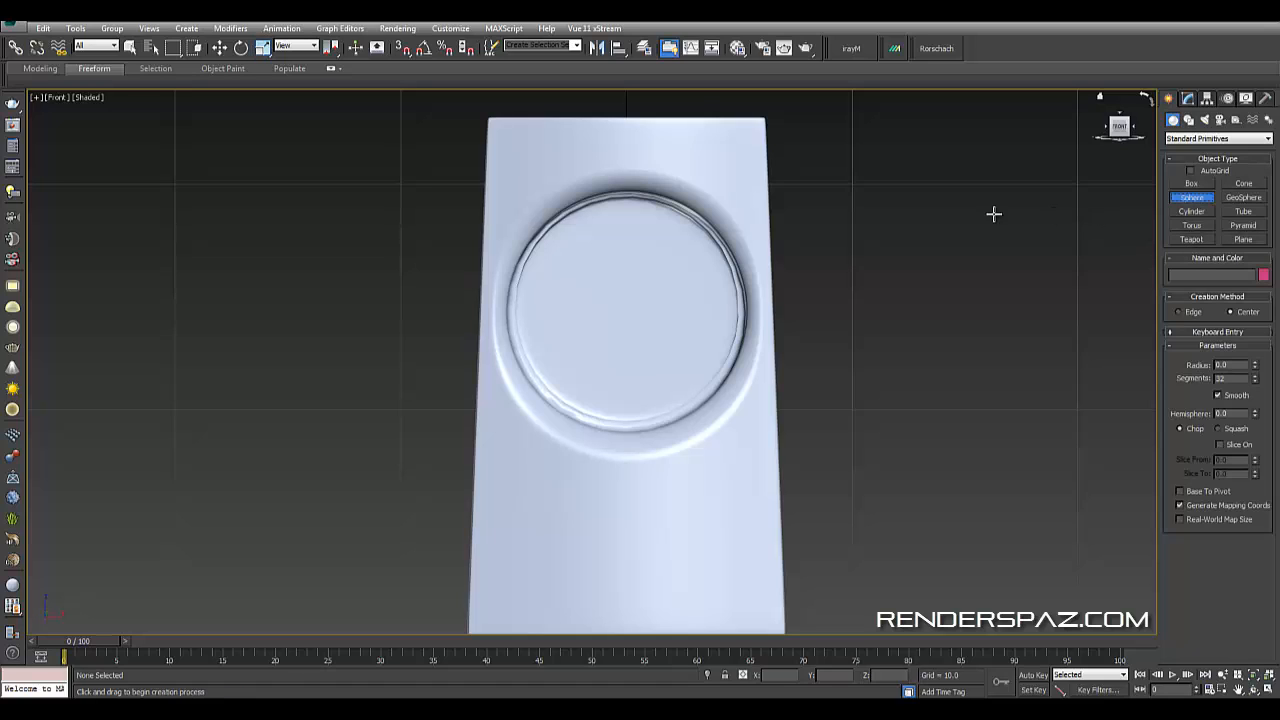
key("r")
left_click(671, 293)
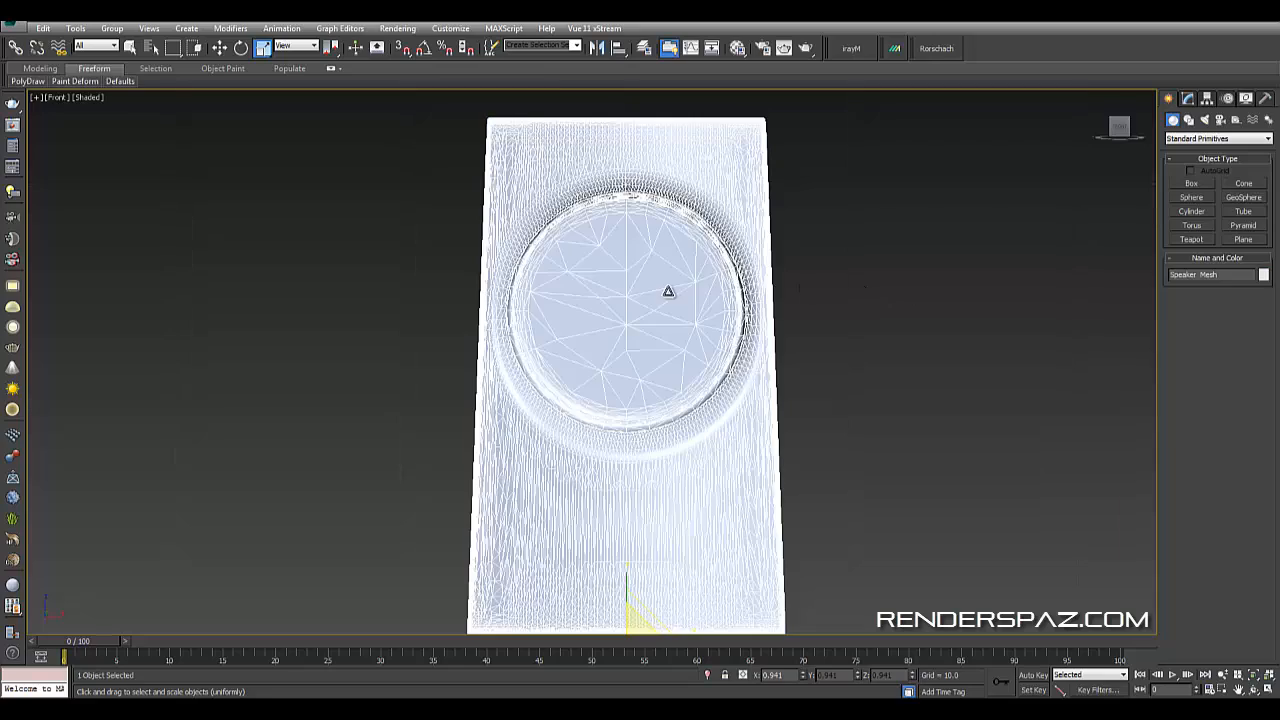
- Create a sphere of about 4.4 radius centered on the driver hole in the front view
middle_click_drag(866, 365, 945, 335)
scroll(945, 335, "down", 2)
key("F3")
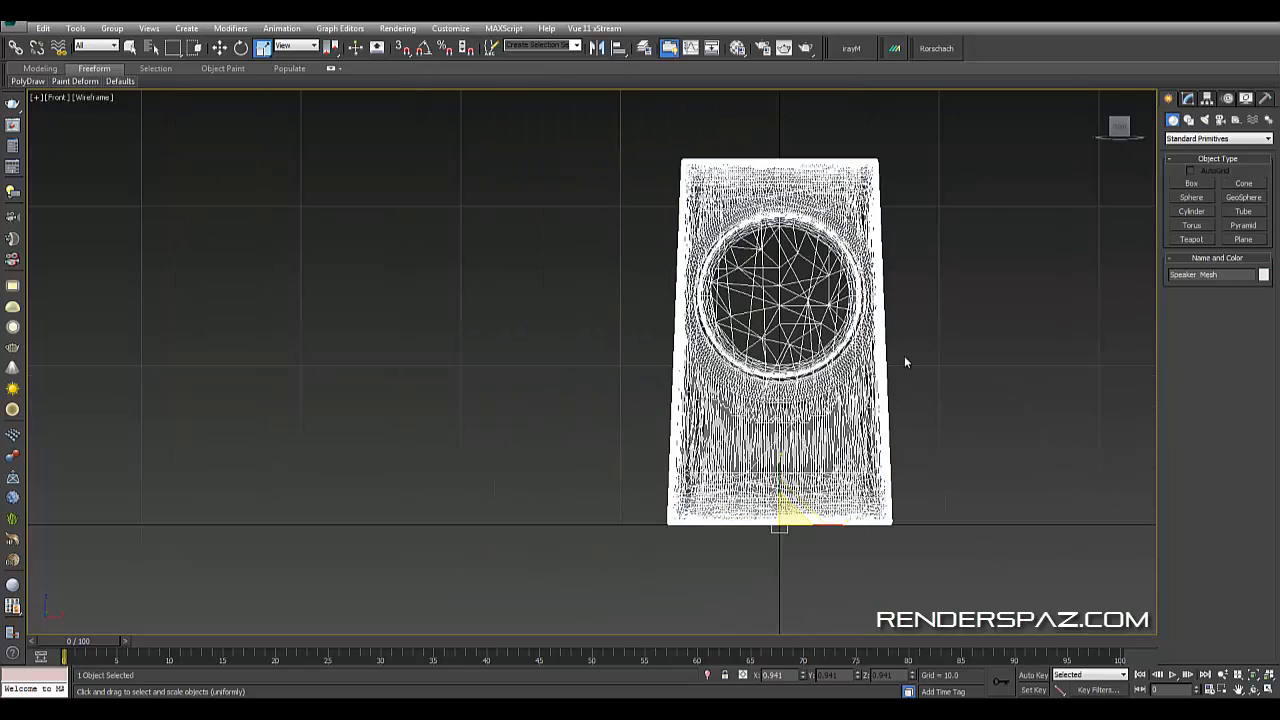
mouse_move(908, 378)
middle_mouse_down()
mouse_move(880, 419)
mouse_move(952, 390)
middle_mouse_up()
scroll(916, 392, "up", 4)
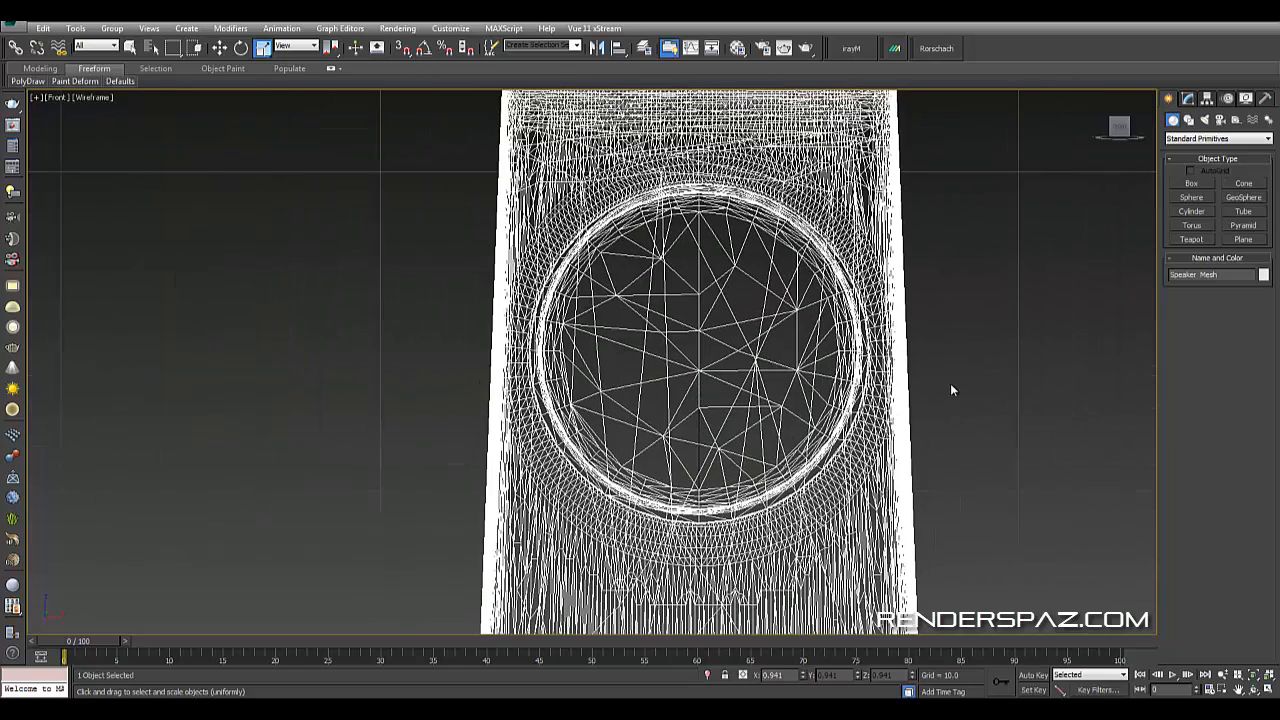
left_click(1192, 198)
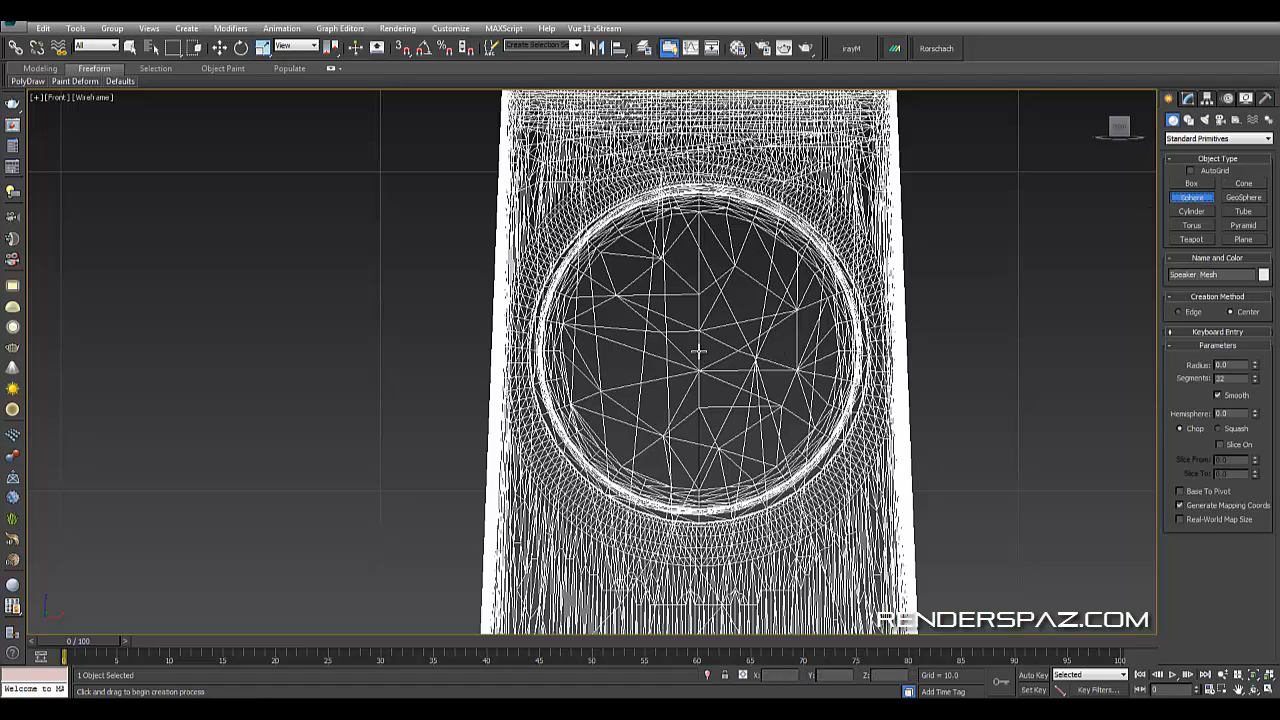
left_click_drag(698, 350, 752, 218)
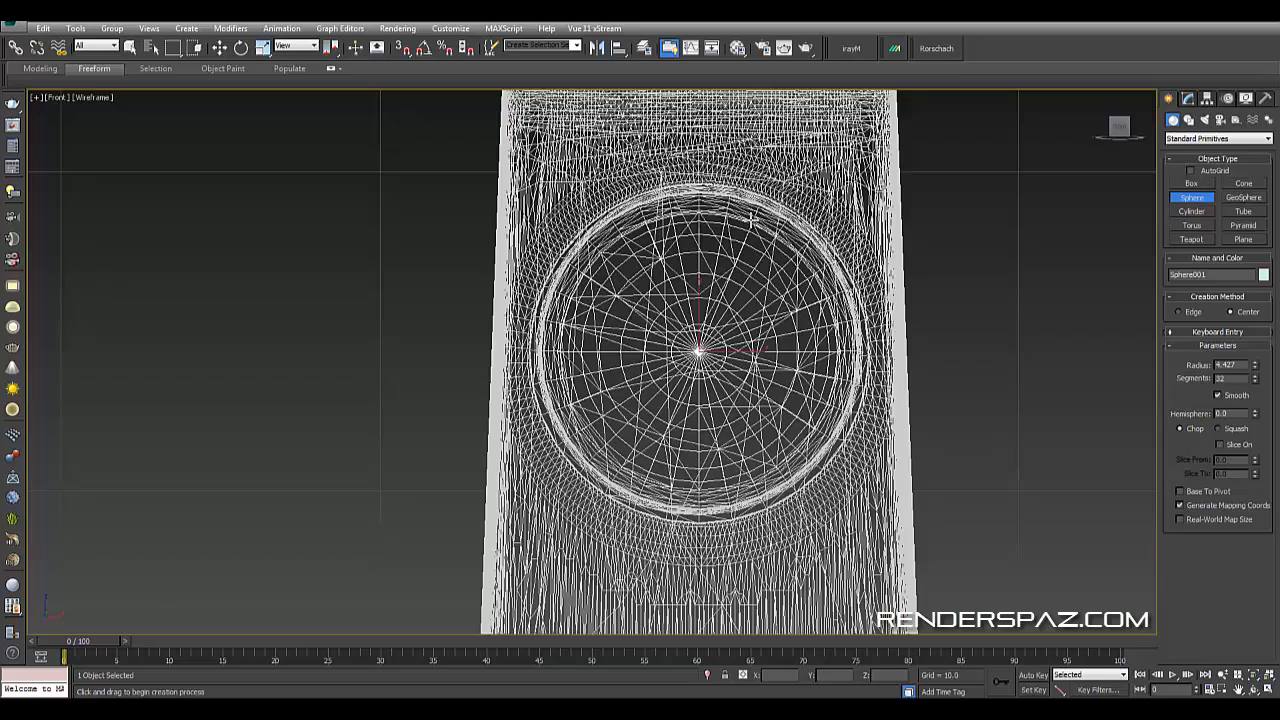
key("p")
middle_click_drag(752, 220, 862, 345, "alt")
key("F3")
- Select the sphere and move it forward out in front of the speaker's face
right_click(808, 320)
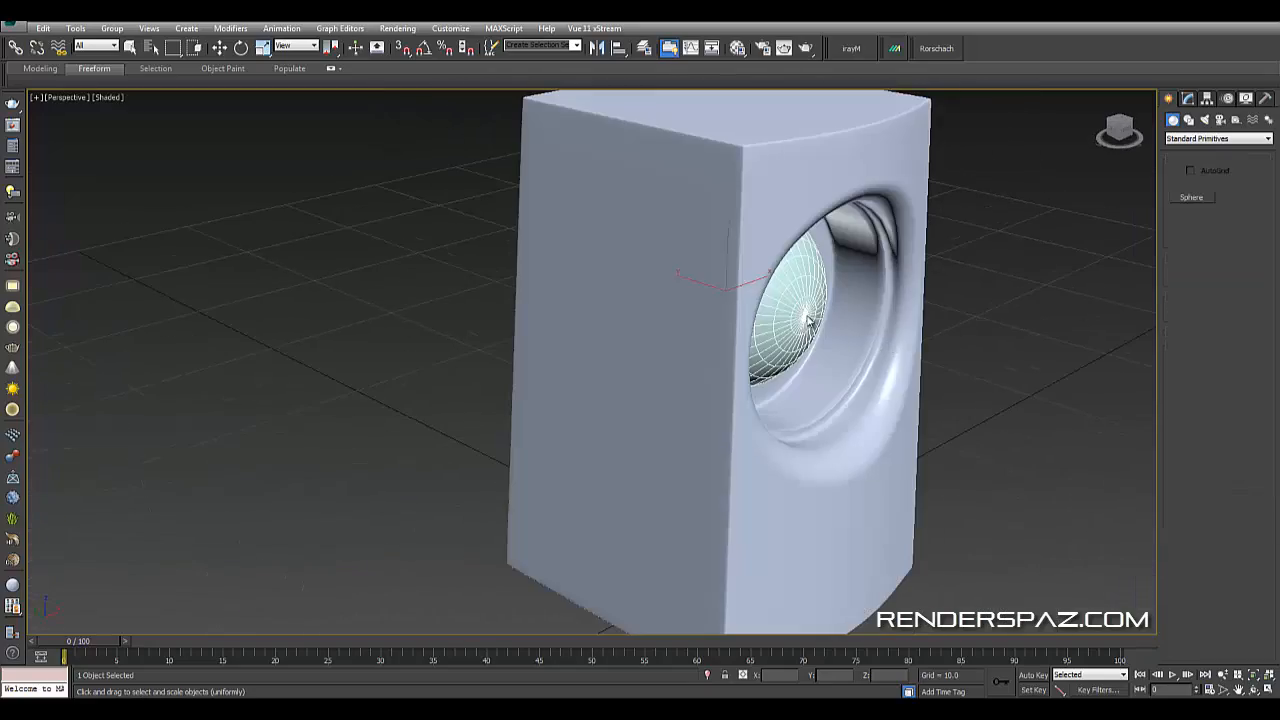
left_click(808, 320)
key("w")
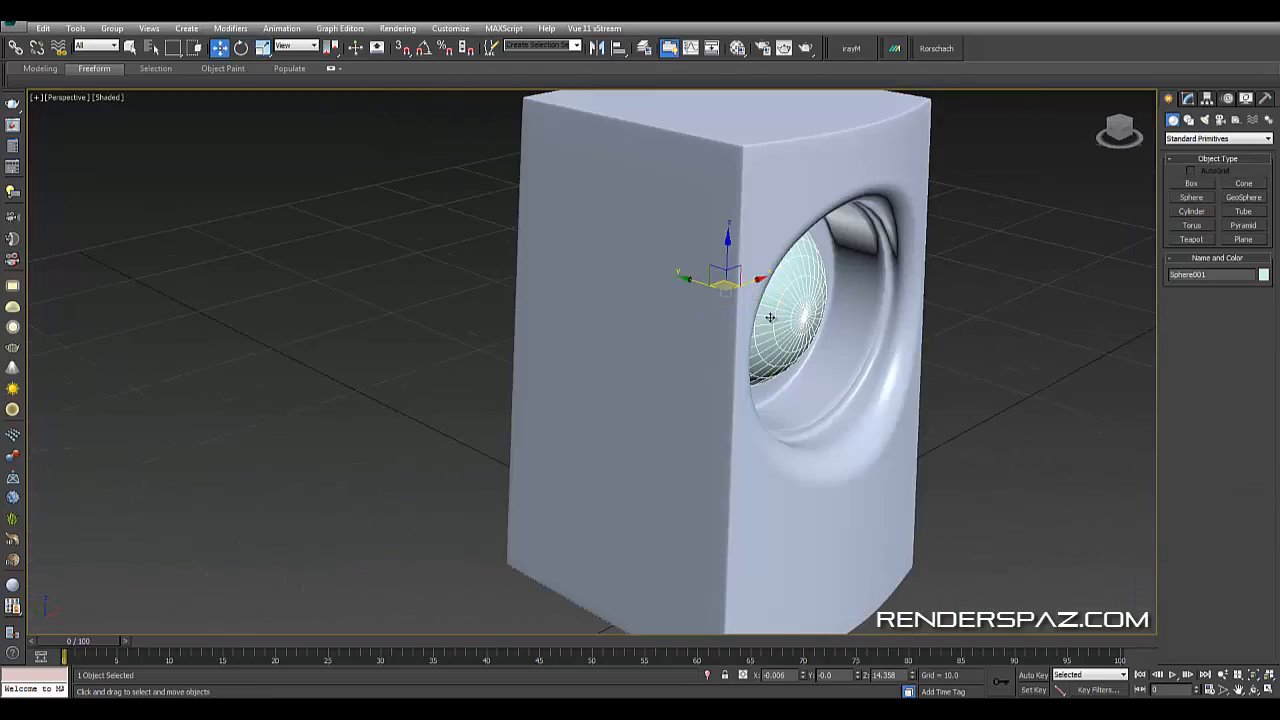
left_click_drag(780, 290, 1085, 390)
middle_click_drag(1085, 390, 900, 345, "alt")
right_click(892, 340)
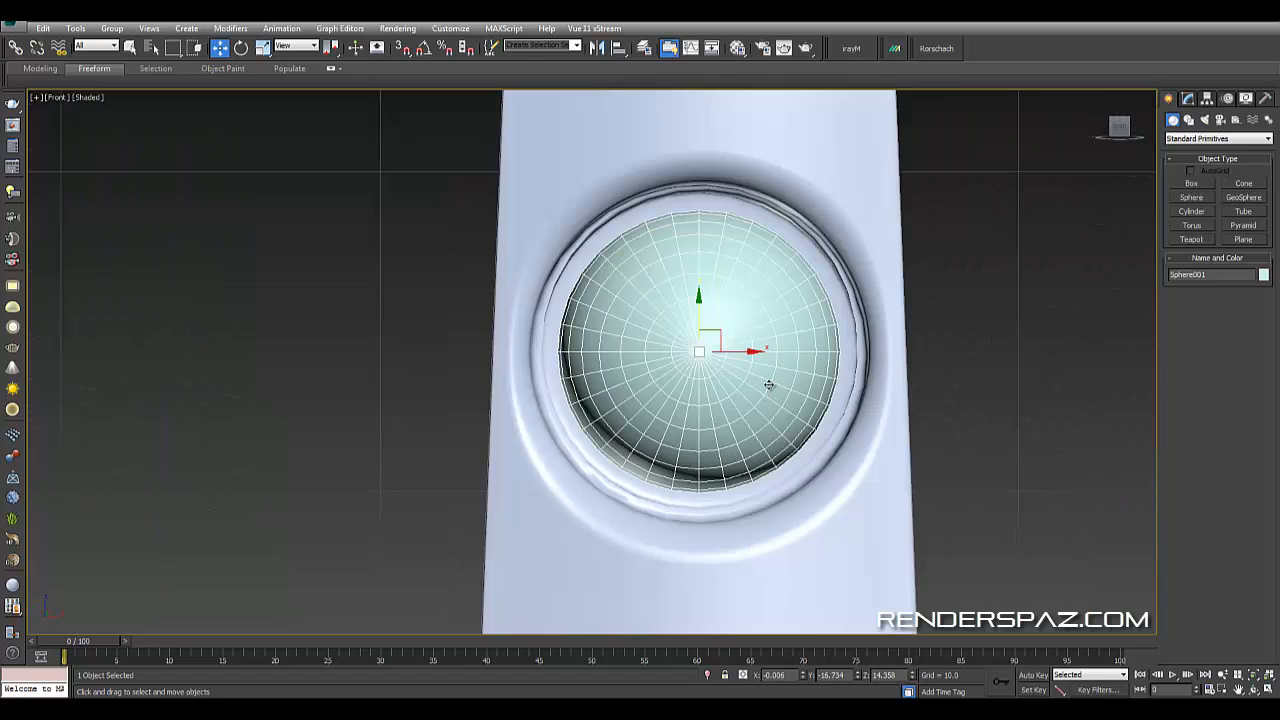
key("l")
scroll(918, 397, "down", 3)
middle_click_drag(961, 353, 858, 341)
middle_click_drag(1044, 175, 788, 386)
- Convert the sphere to an Editable Poly and enter vertex sub-object level
right_click(801, 333)
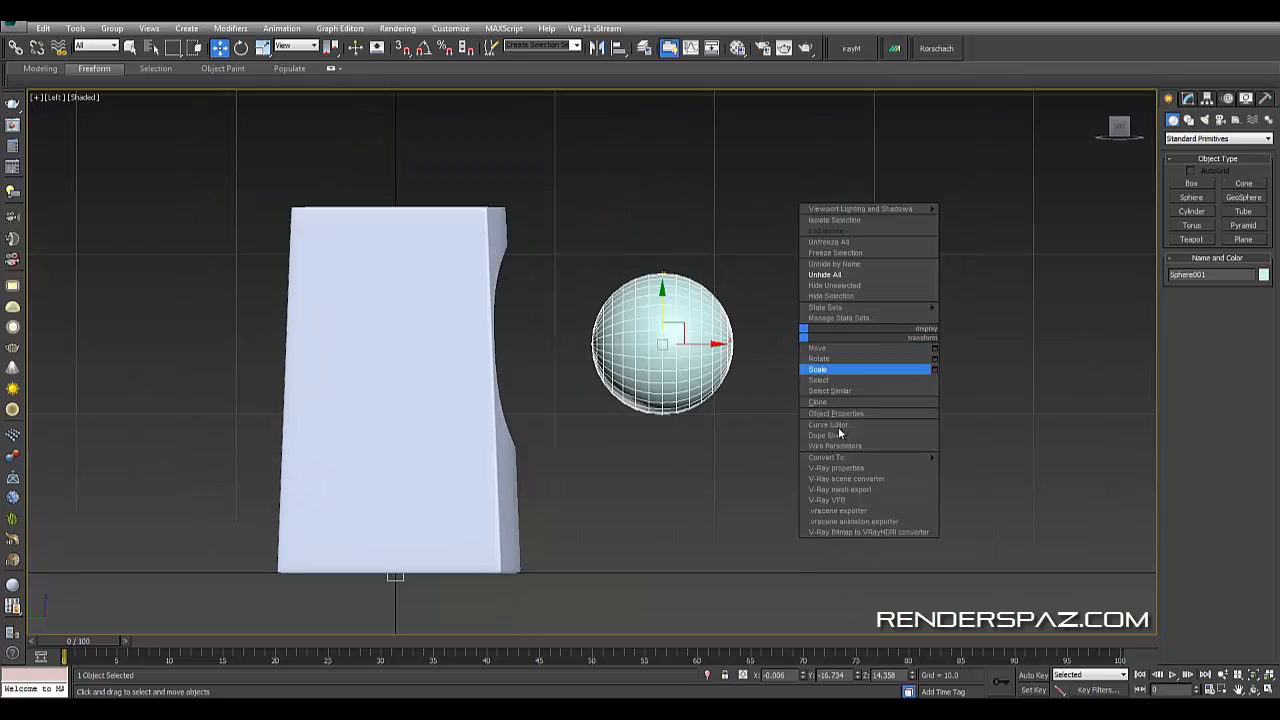
left_click(997, 456)
key("1")
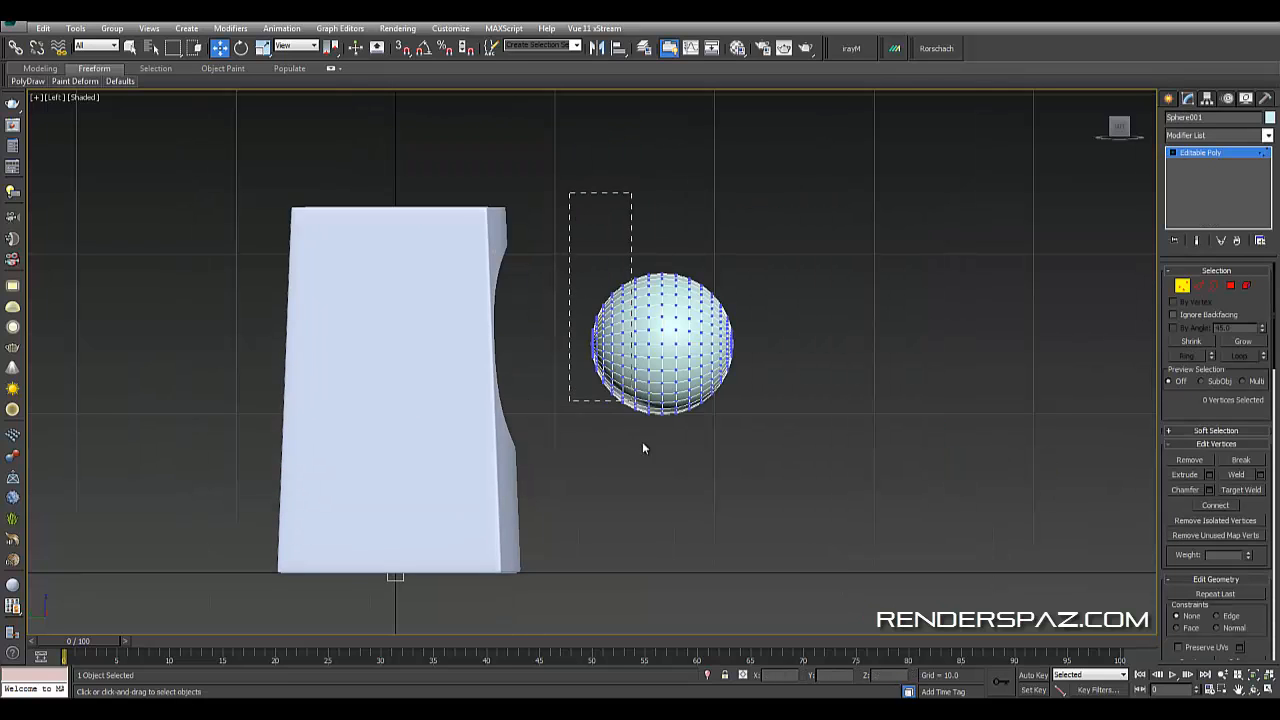
- Select the back half of the sphere's vertices and delete them, leaving a hemisphere
left_click_drag(668, 469, 667, 460)
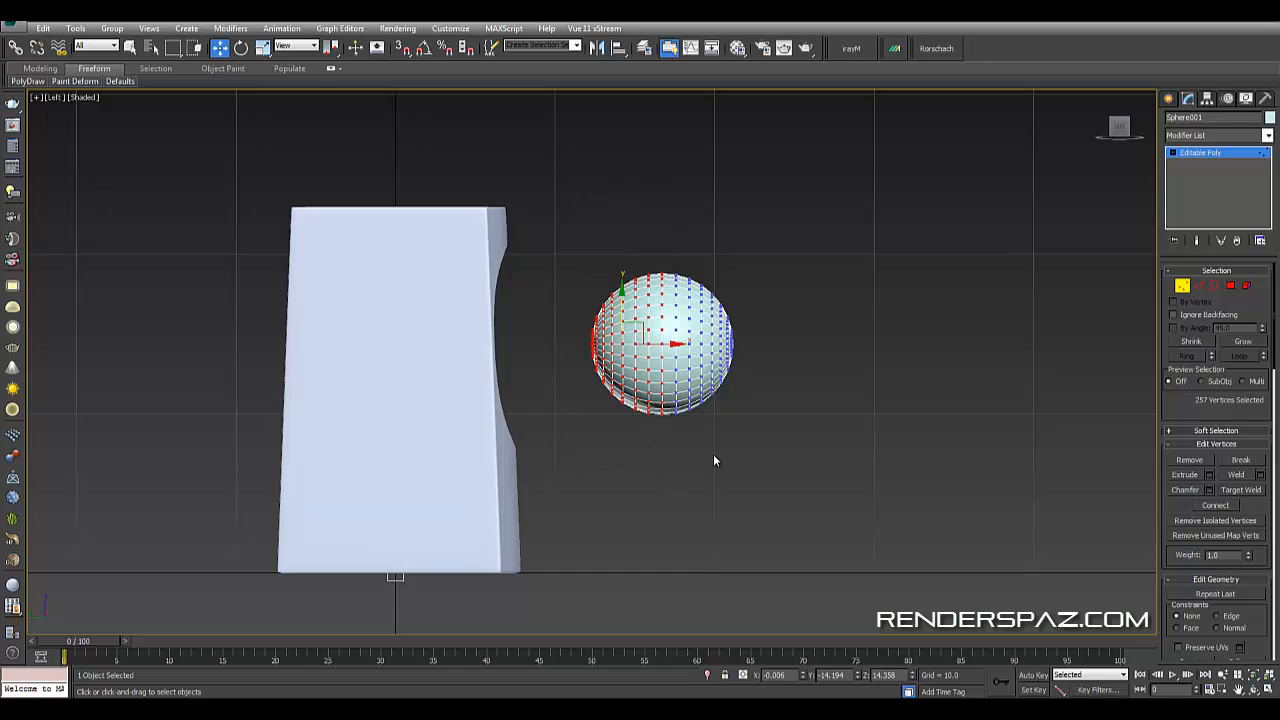
key("Delete")
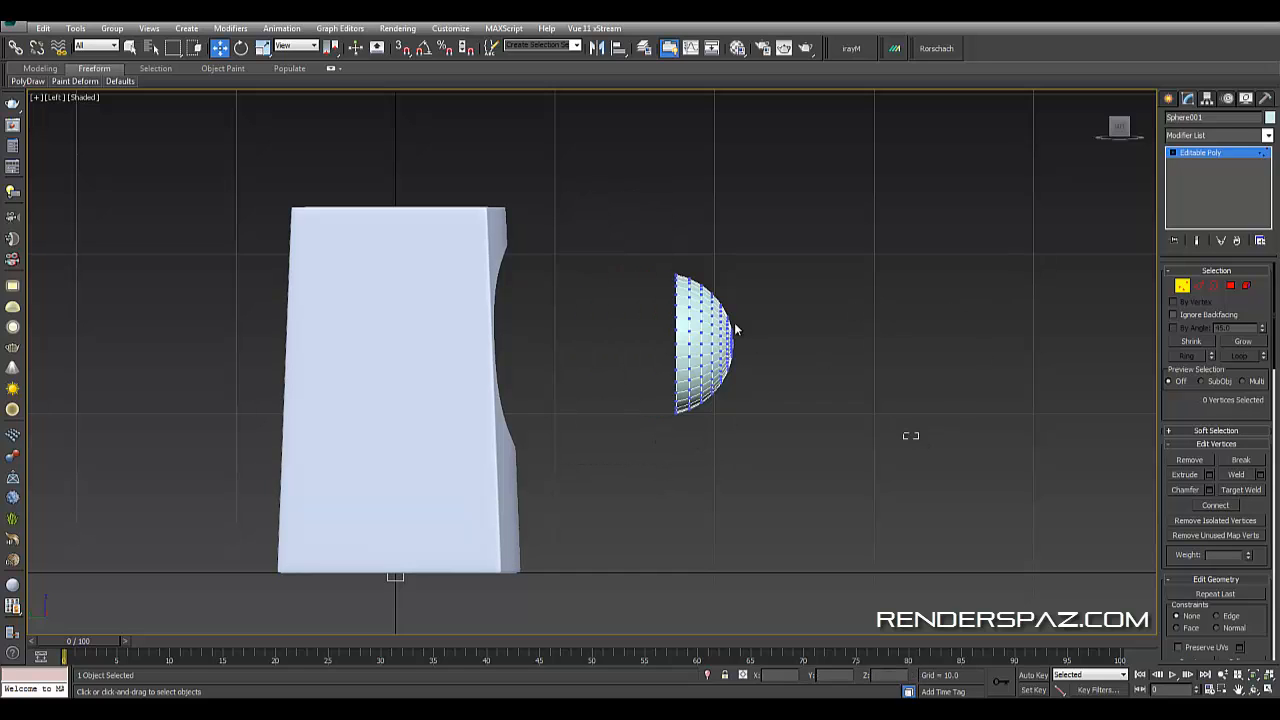
- Select the remaining vertices and scale them flat along the depth axis to form a shallow dome
left_click_drag(782, 516, 672, 264)
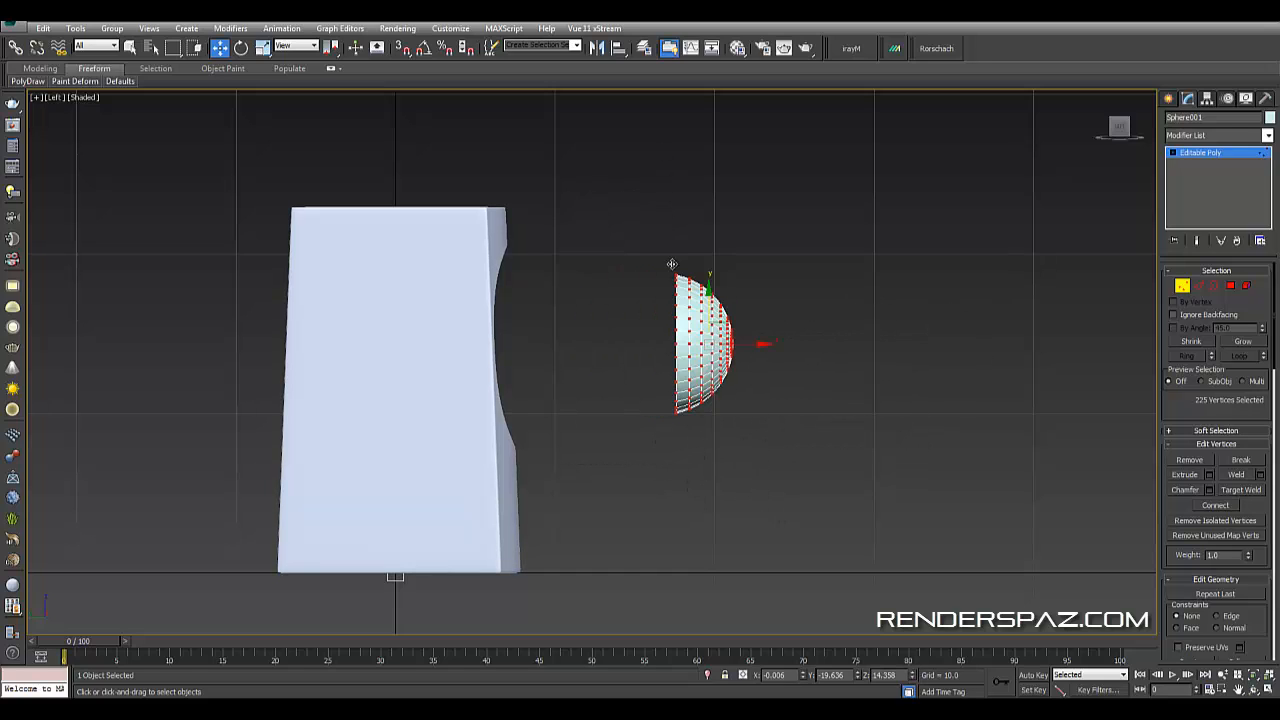
left_click(262, 47)
left_click_drag(756, 342, 751, 380)
scroll(756, 379, "up", 2)
scroll(757, 381, "up", 2)
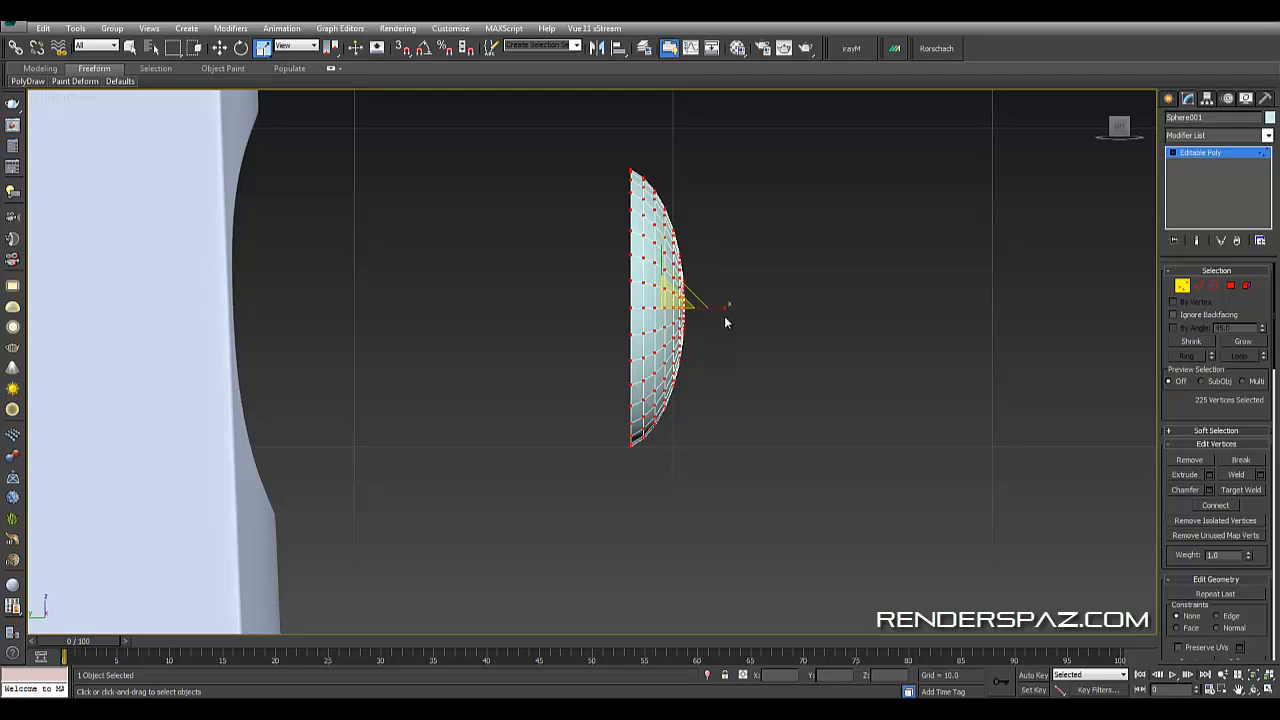
mouse_move(719, 311)
left_mouse_down()
mouse_move(689, 309)
mouse_move(700, 308)
left_mouse_up()
left_click(1197, 287)
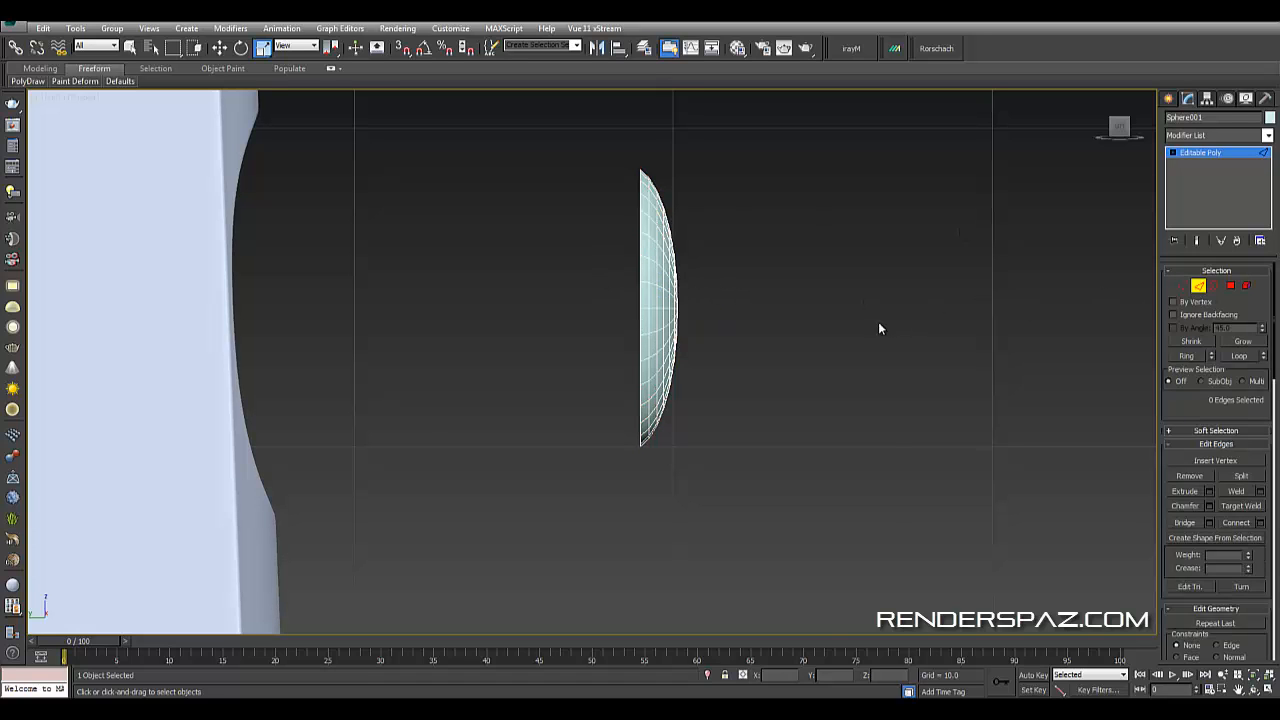
middle_click_drag(878, 322, 742, 322, "alt")
scroll(738, 312, "down", 3)
left_click(710, 272)
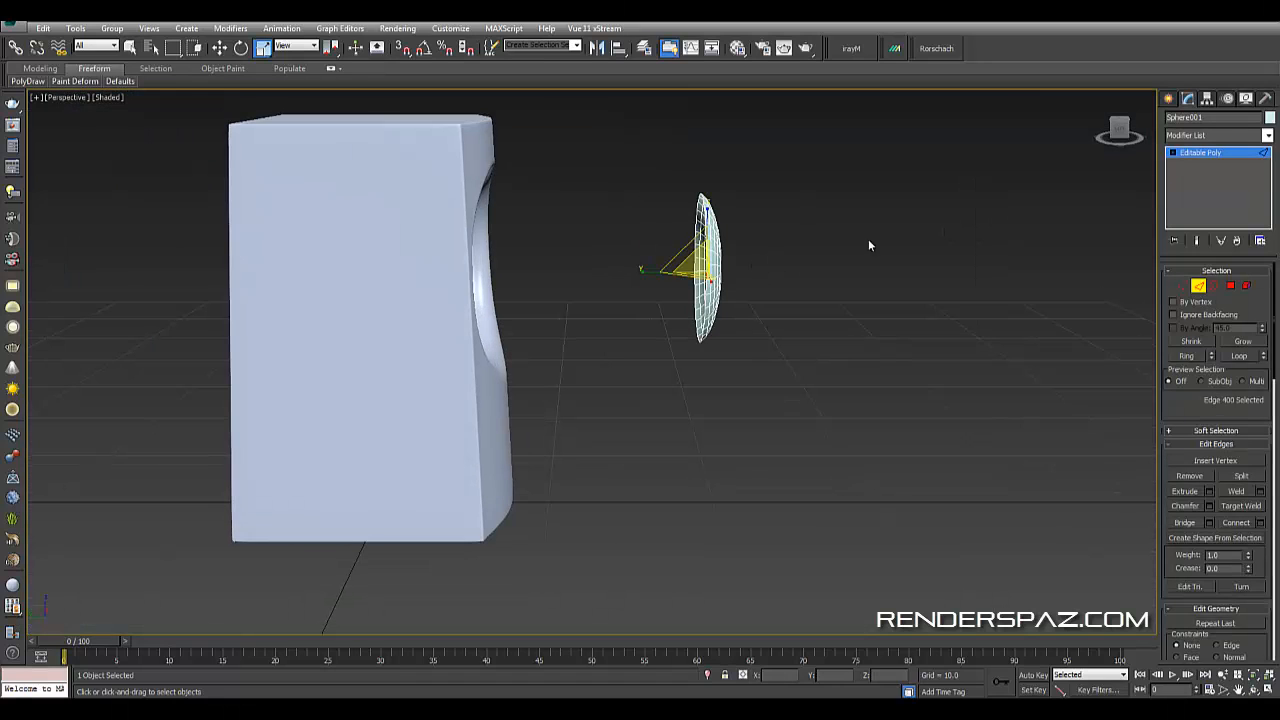
left_click(1233, 287)
left_click(241, 48)
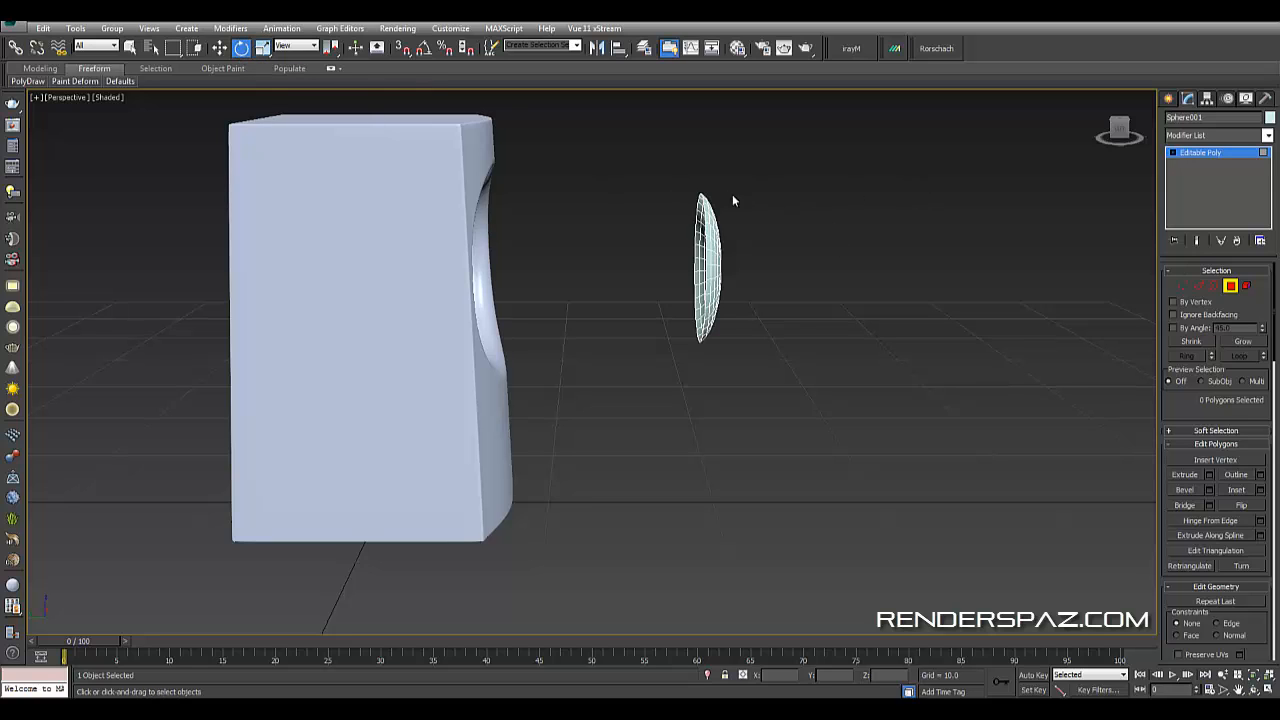
left_click(705, 240)
left_click(1230, 287)
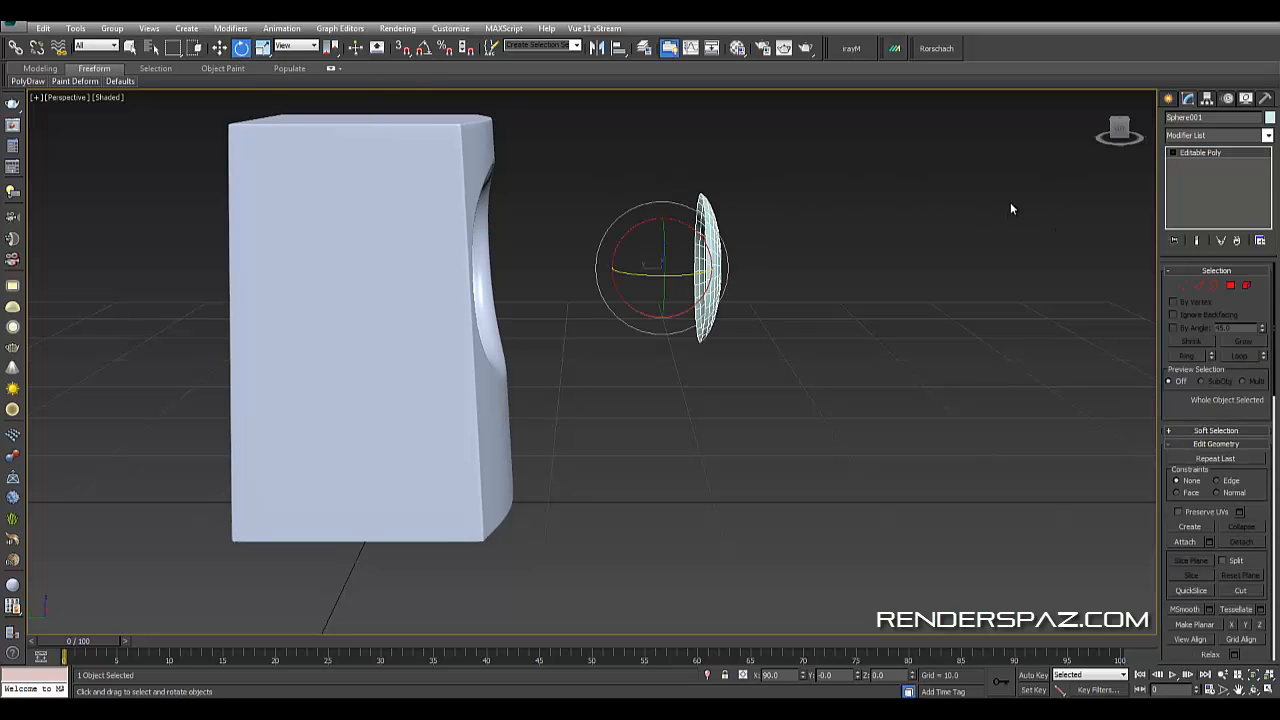
- Center the dome's pivot on the object using Affect Pivot Only
left_click(1009, 206)
left_click(719, 259)
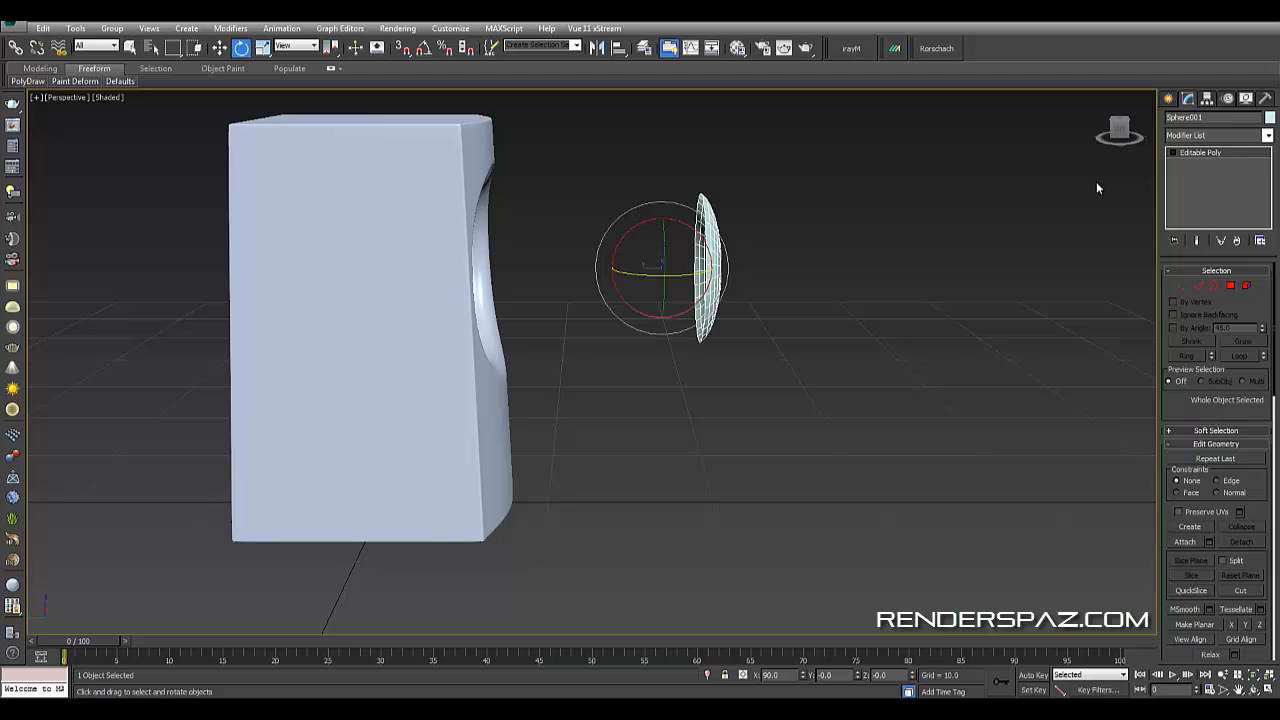
left_click(1208, 99)
left_click(1209, 181)
left_click(1214, 254)
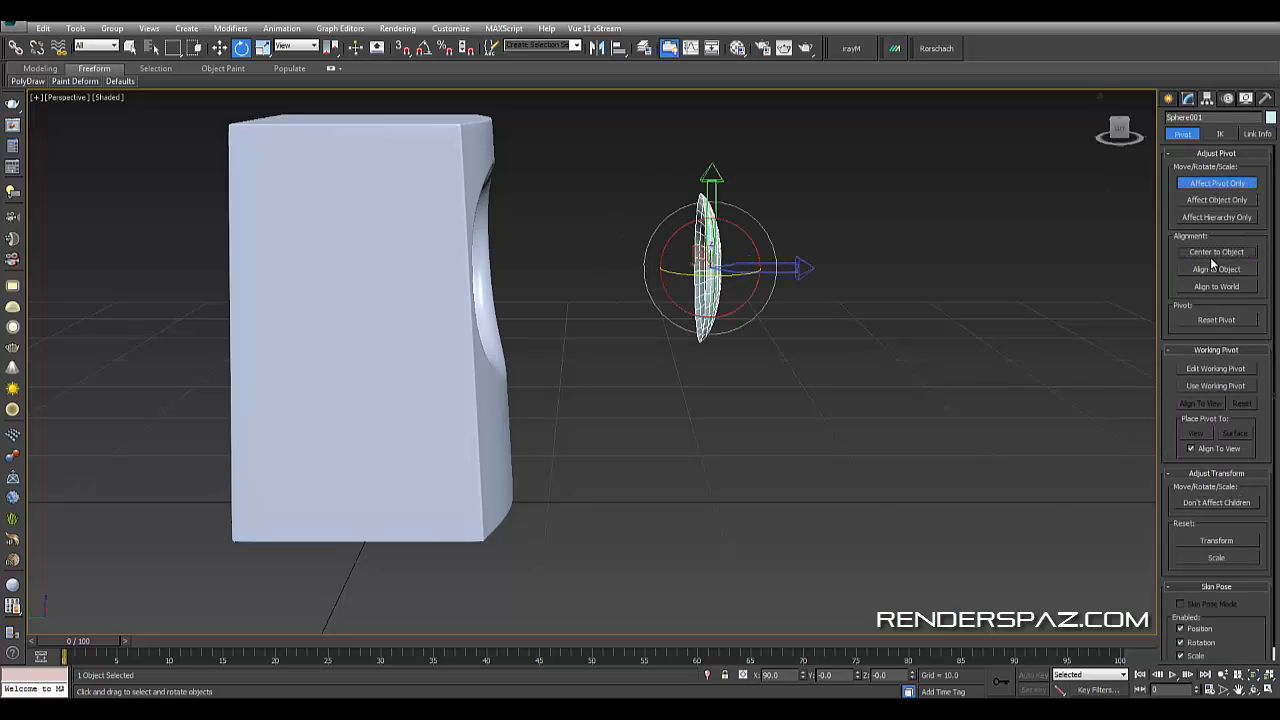
left_click(1209, 185)
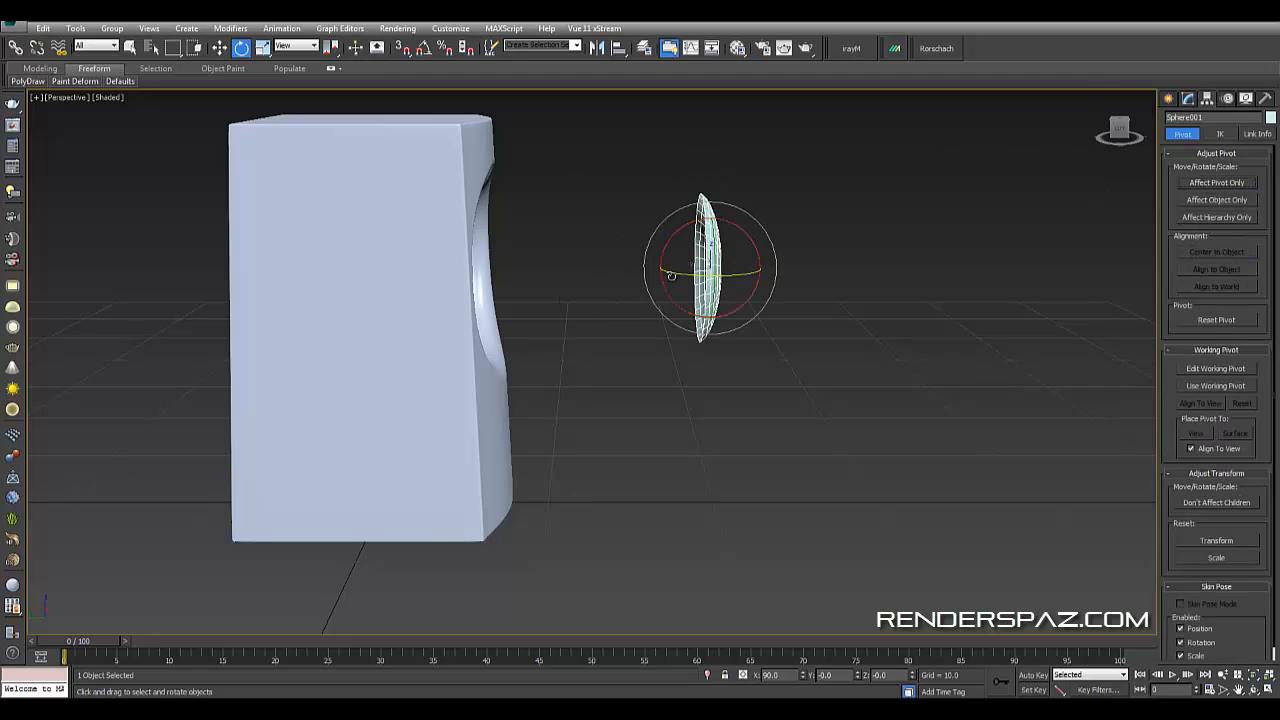
- Rotate the dome 180 degrees with angle snap so its hollow faces outward from the speaker
left_click_drag(772, 272, 903, 294)
left_click(424, 48)
left_click_drag(679, 272, 794, 293)
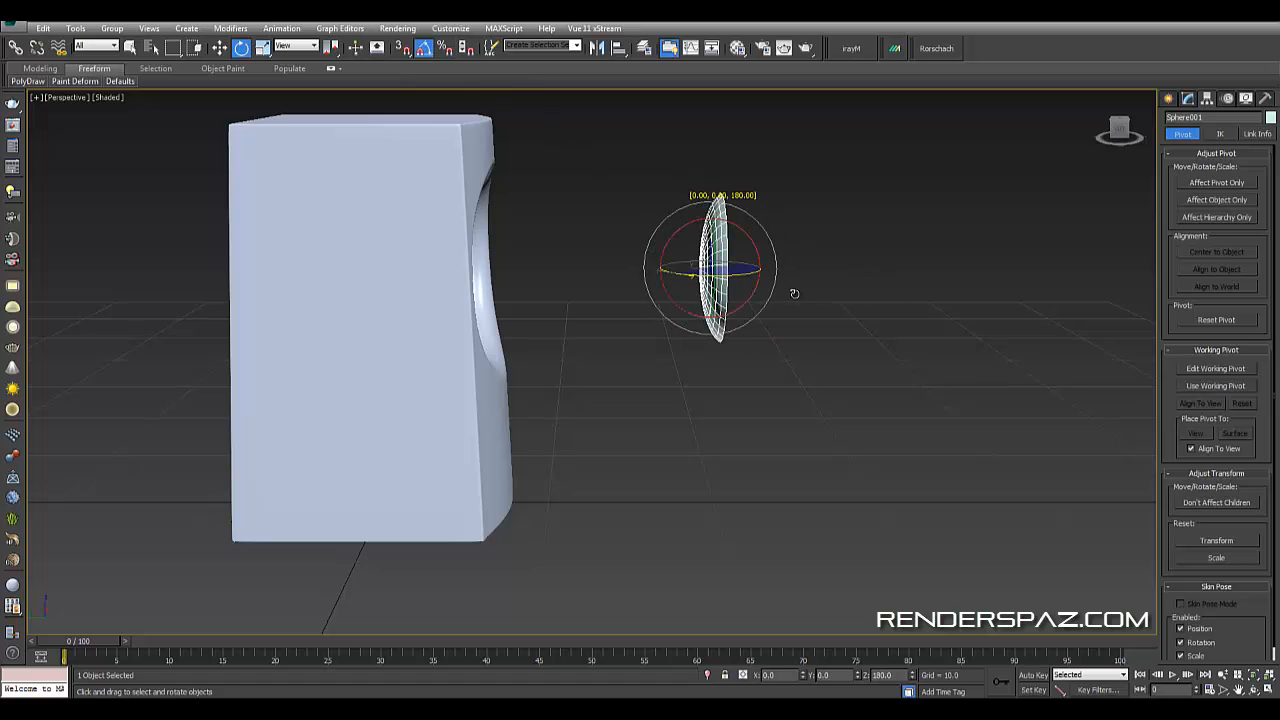
middle_click_drag(796, 341, 620, 314, "alt")
middle_click_drag(815, 338, 790, 330, "alt")
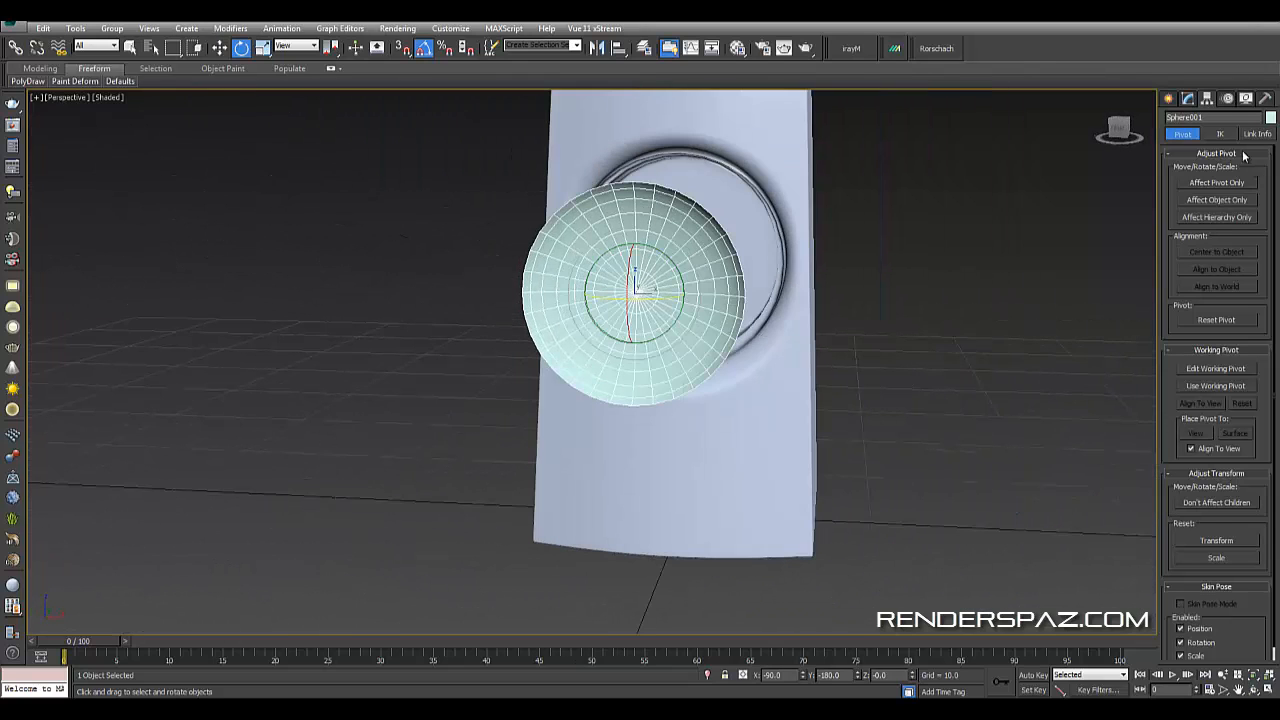
- Select the dome's whole element and flip its polygon normals
left_click(1188, 98)
left_click(1246, 285)
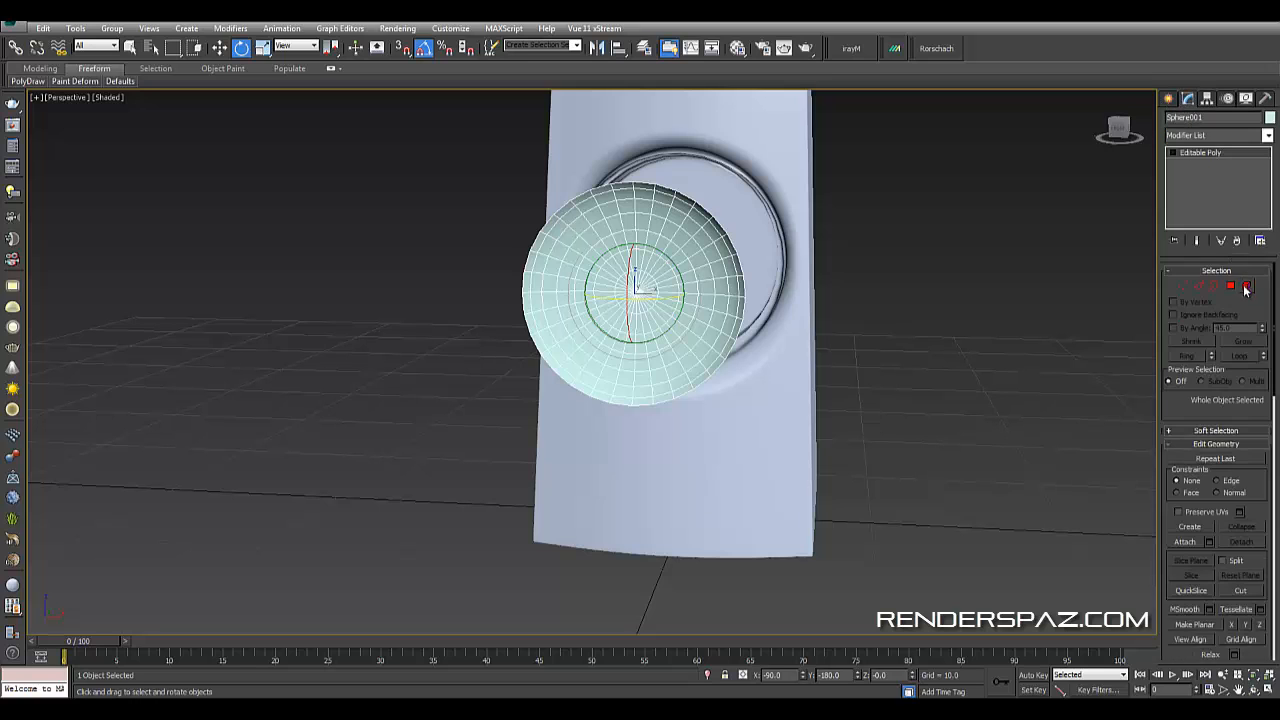
left_click(628, 258)
middle_click_drag(719, 325, 1222, 313, "alt")
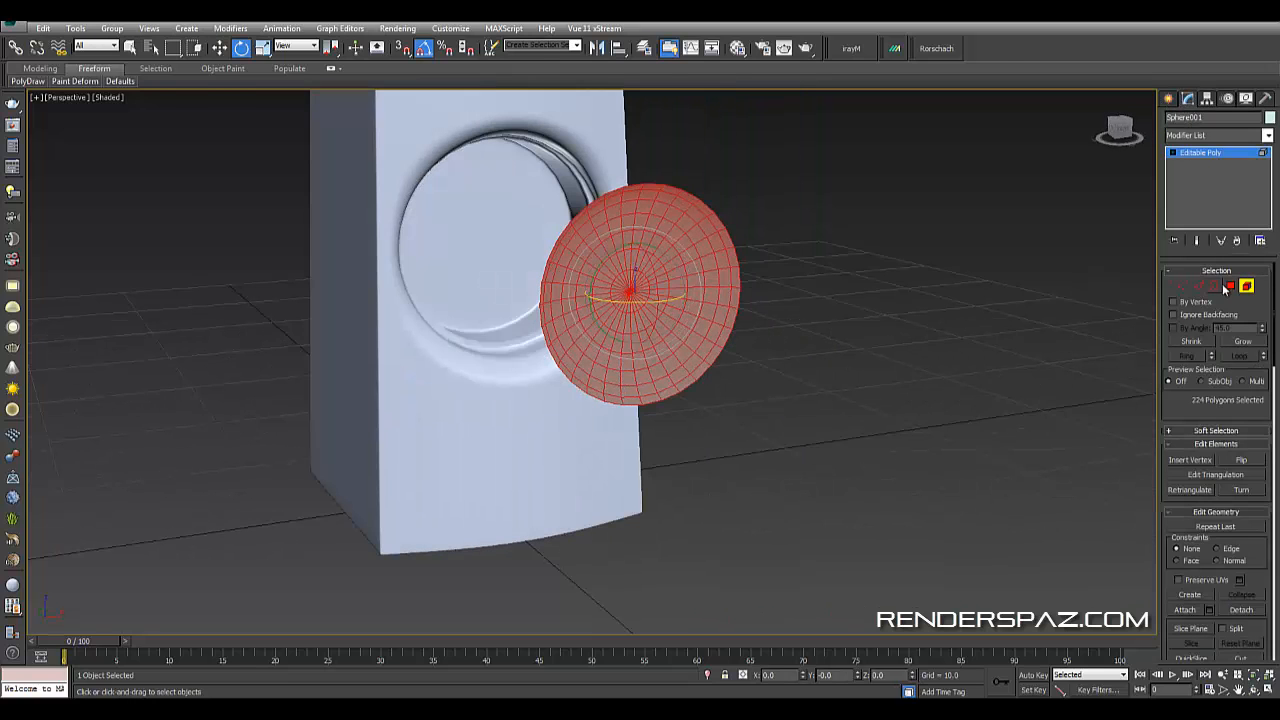
left_click(1230, 286)
left_click(1240, 511)
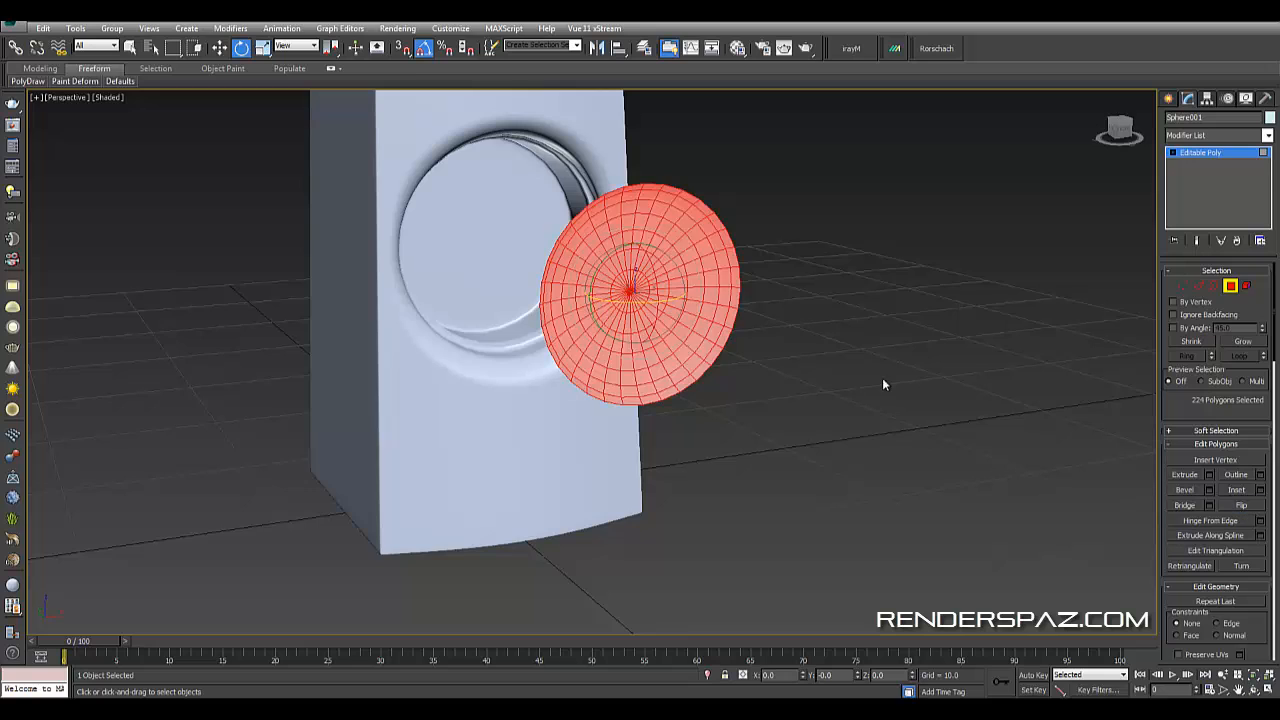
- Select the cone's outer border edge loop and extend it backward with the Move tool to form a rim
left_click(868, 370)
middle_click_drag(735, 322, 796, 329, "alt")
left_click(1184, 287)
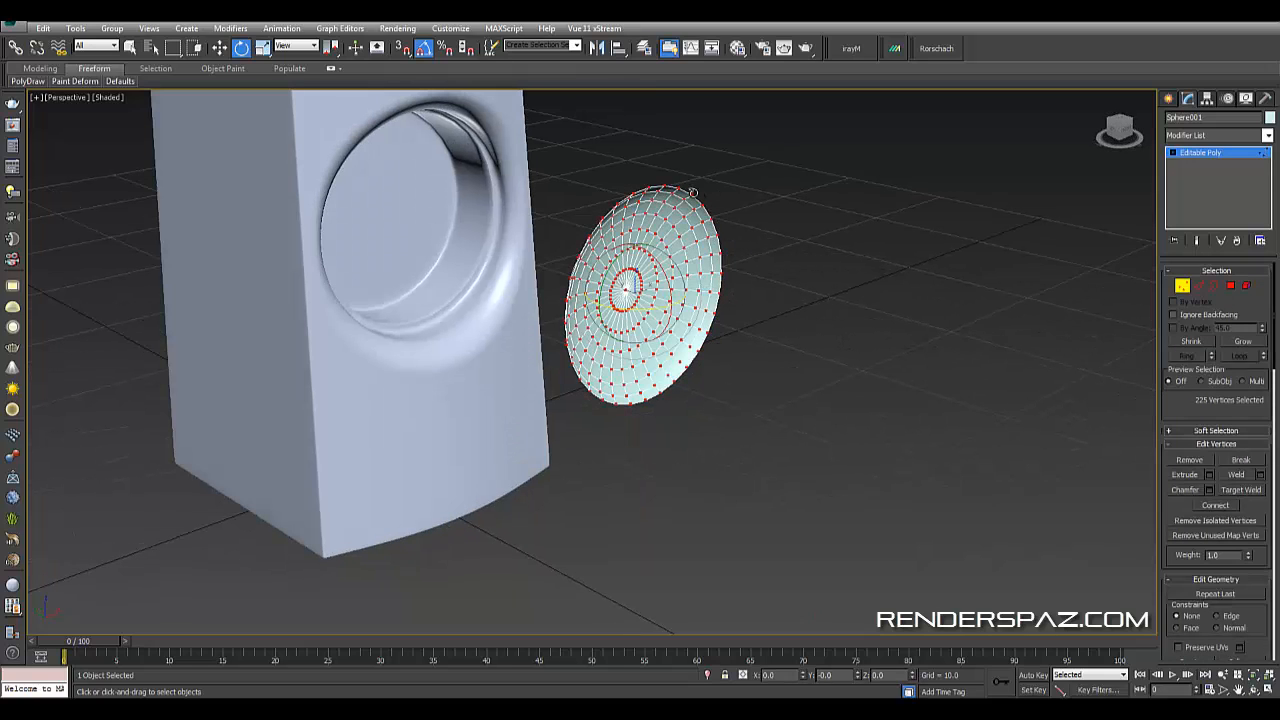
left_click(1205, 287)
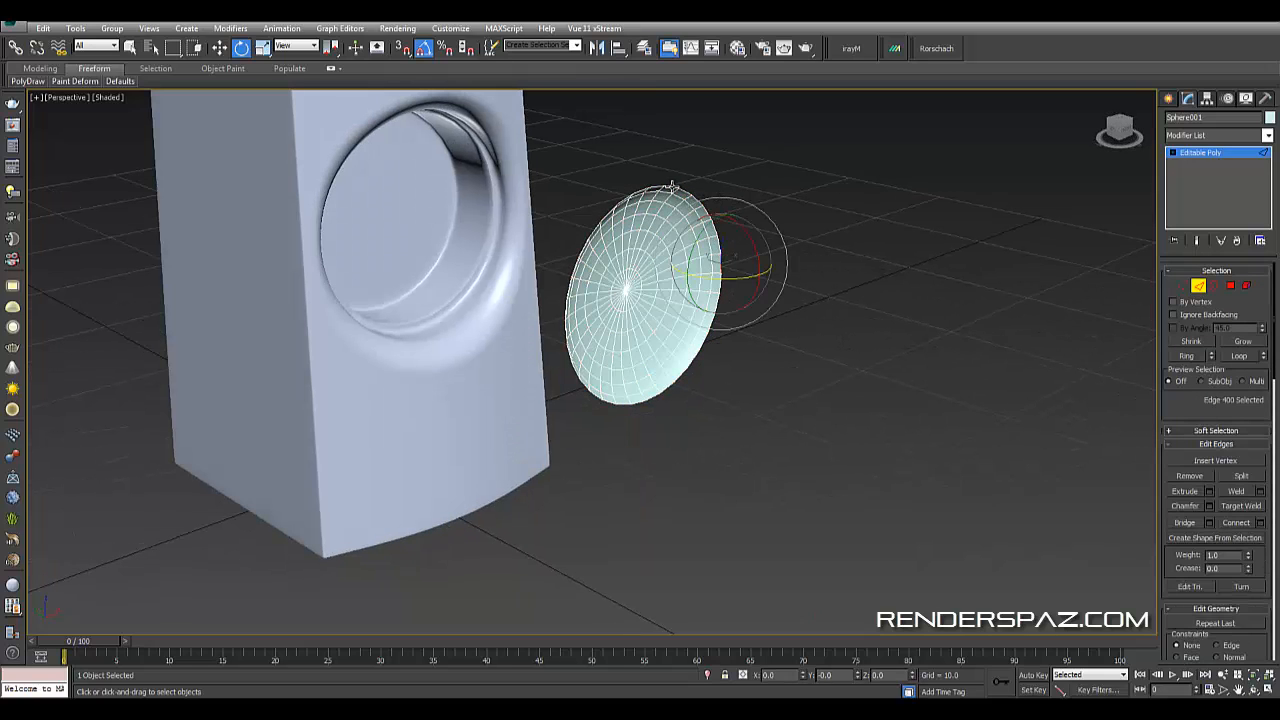
left_click(684, 190)
left_click(1237, 355)
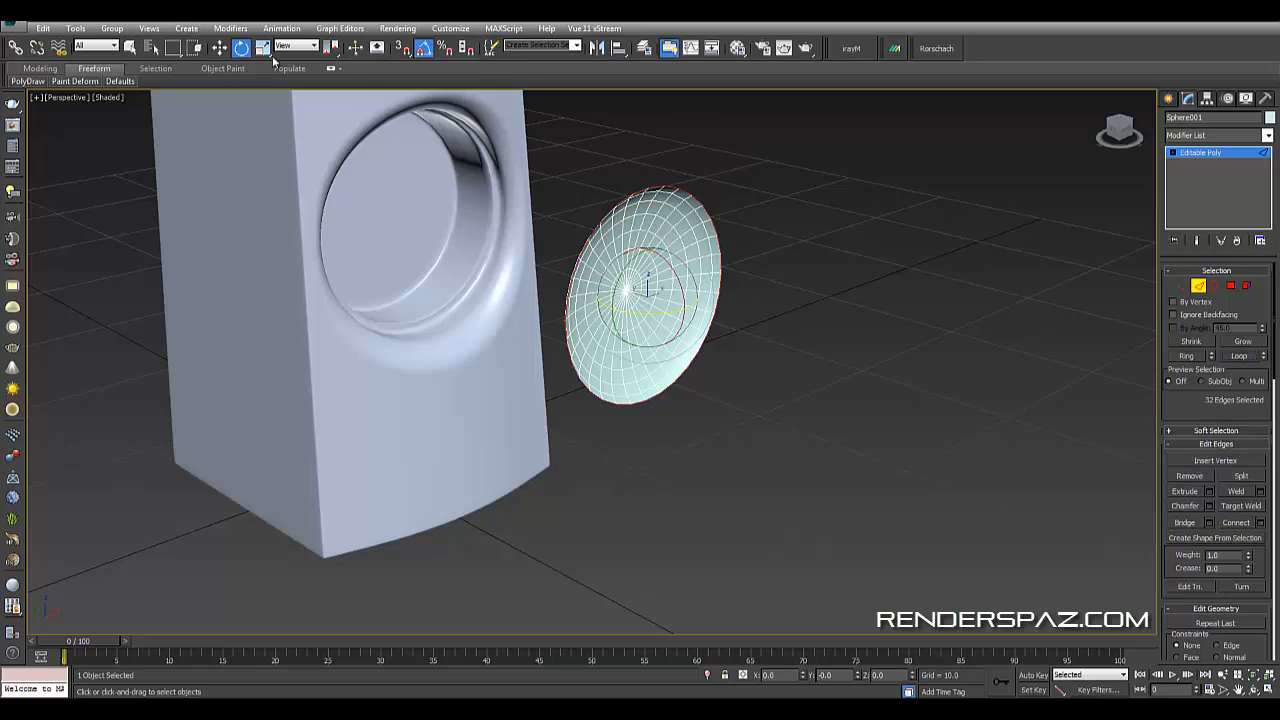
left_click(219, 48)
middle_click_drag(560, 330, 668, 333, "alt")
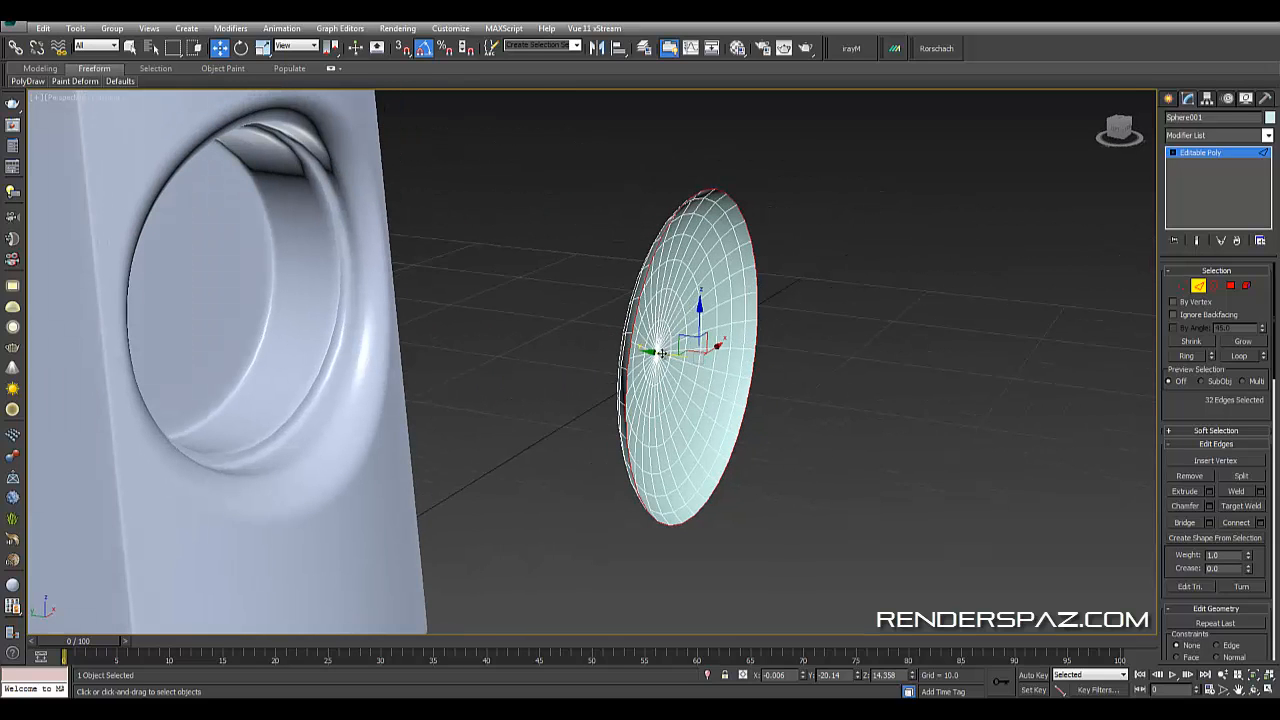
left_click_drag(662, 354, 658, 350, "shift")
mouse_move(680, 372)
middle_mouse_down("alt")
mouse_move(692, 362)
mouse_move(670, 358)
middle_mouse_up("alt")
mouse_move(669, 357)
left_mouse_down("shift")
mouse_move(571, 346)
mouse_move(645, 355)
left_mouse_up("shift")
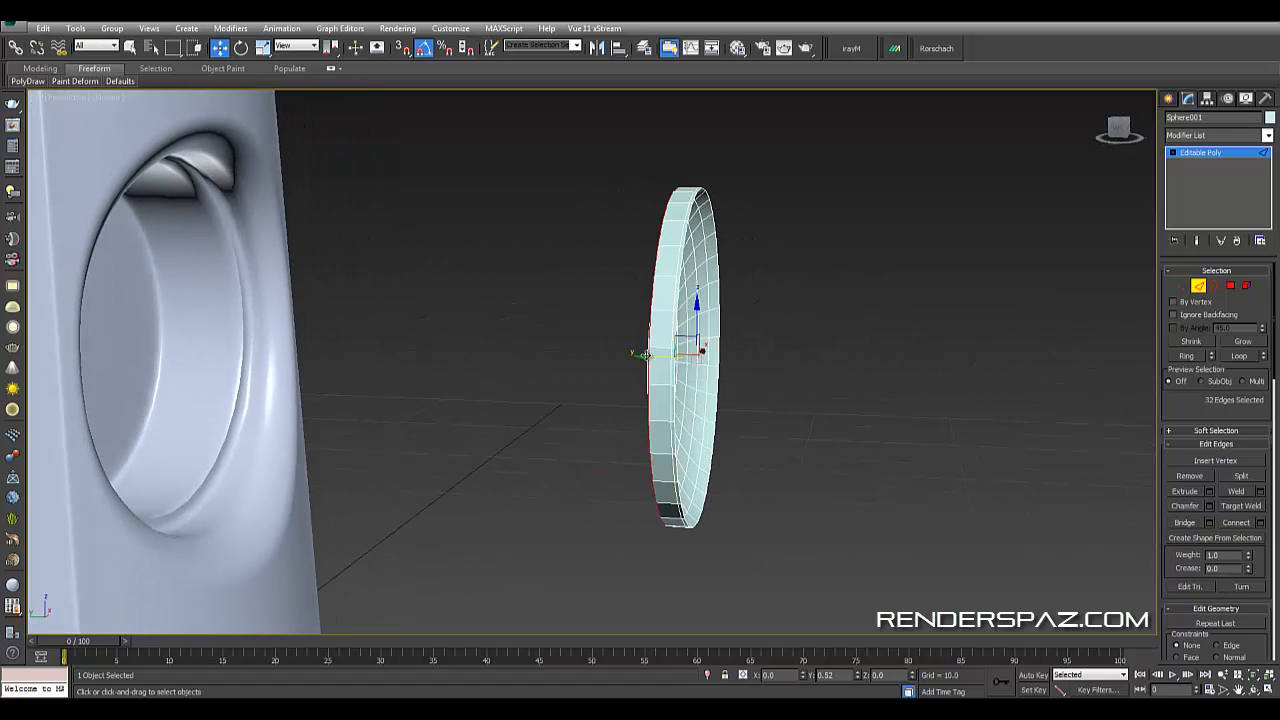
- Scale the cone non-uniformly to about 58.6% along its depth axis
middle_click_drag(645, 355, 618, 439, "alt")
scroll(706, 410, "up", 6)
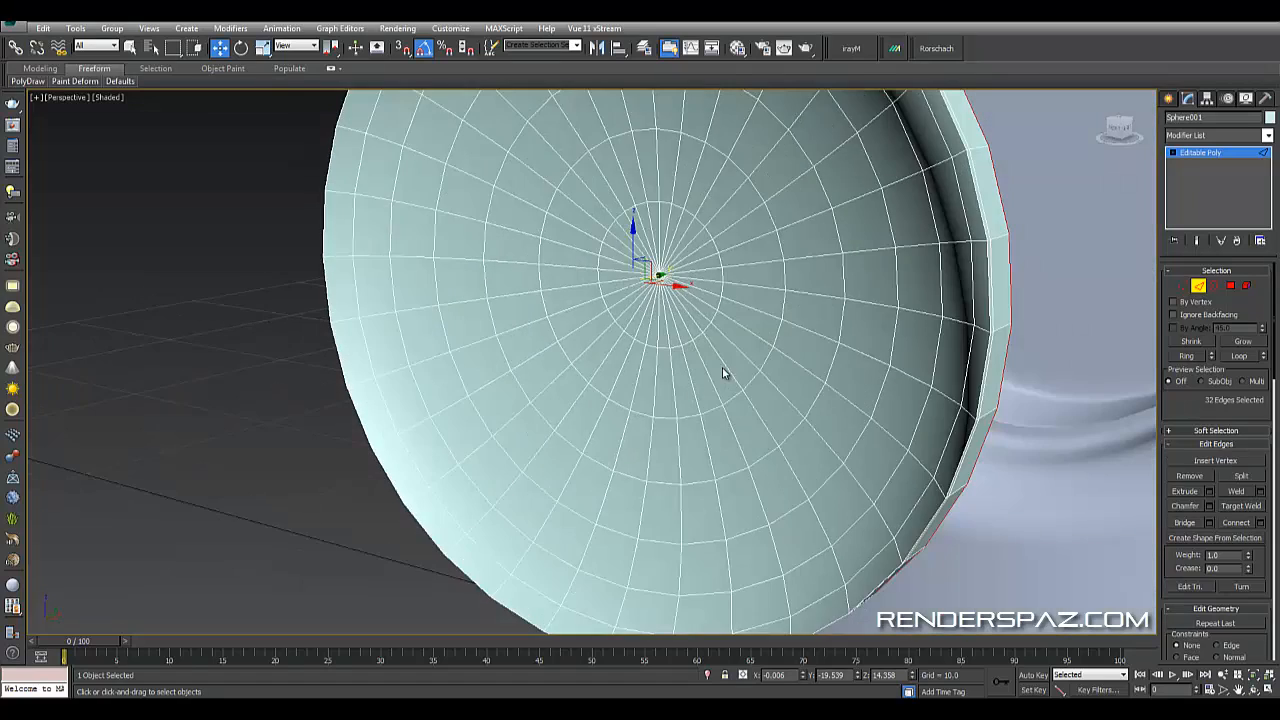
middle_click_drag(724, 373, 1118, 316, "alt")
left_click(1201, 291)
middle_click_drag(866, 194, 763, 232, "alt")
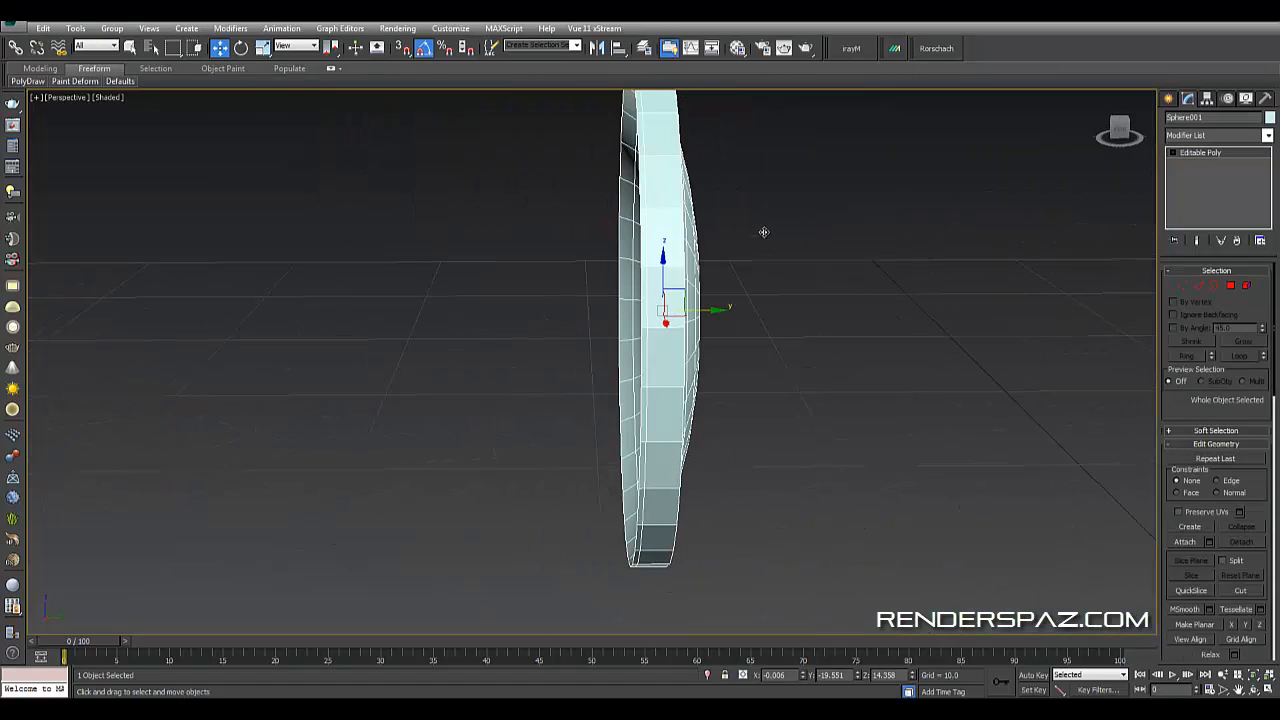
left_click(262, 48)
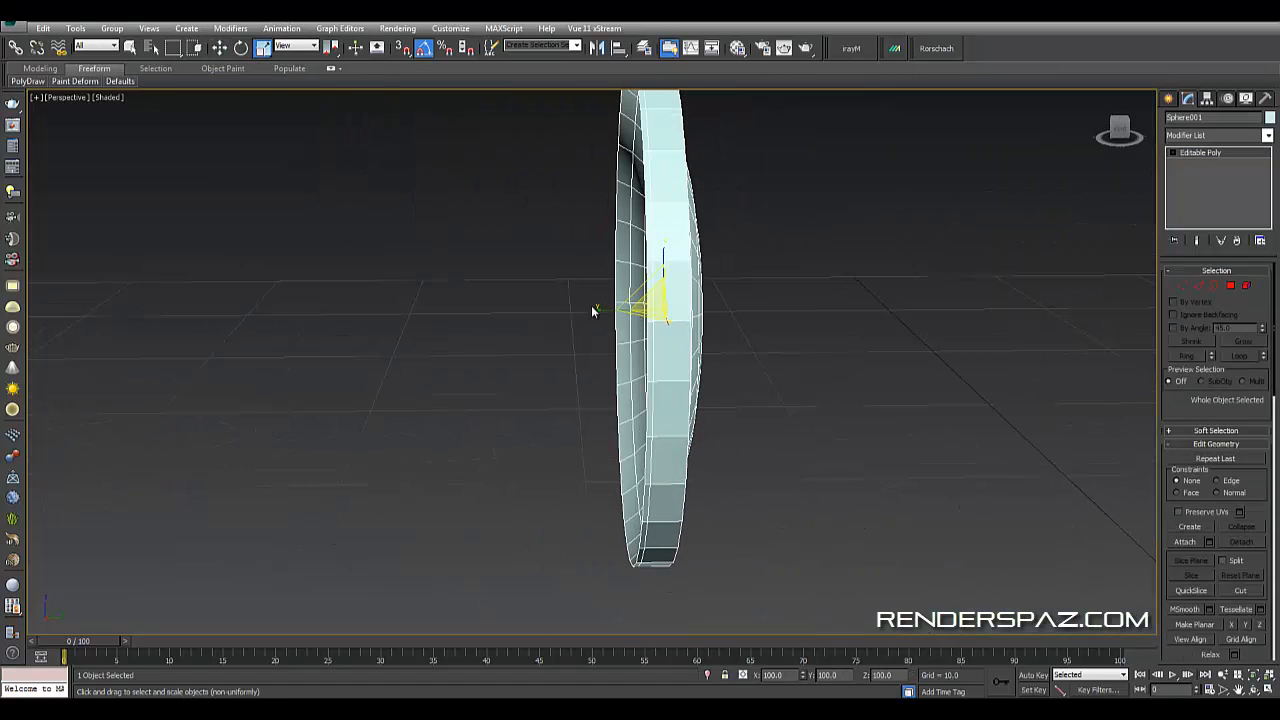
left_click_drag(605, 309, 649, 311)
middle_click_drag(657, 317, 760, 325, "alt")
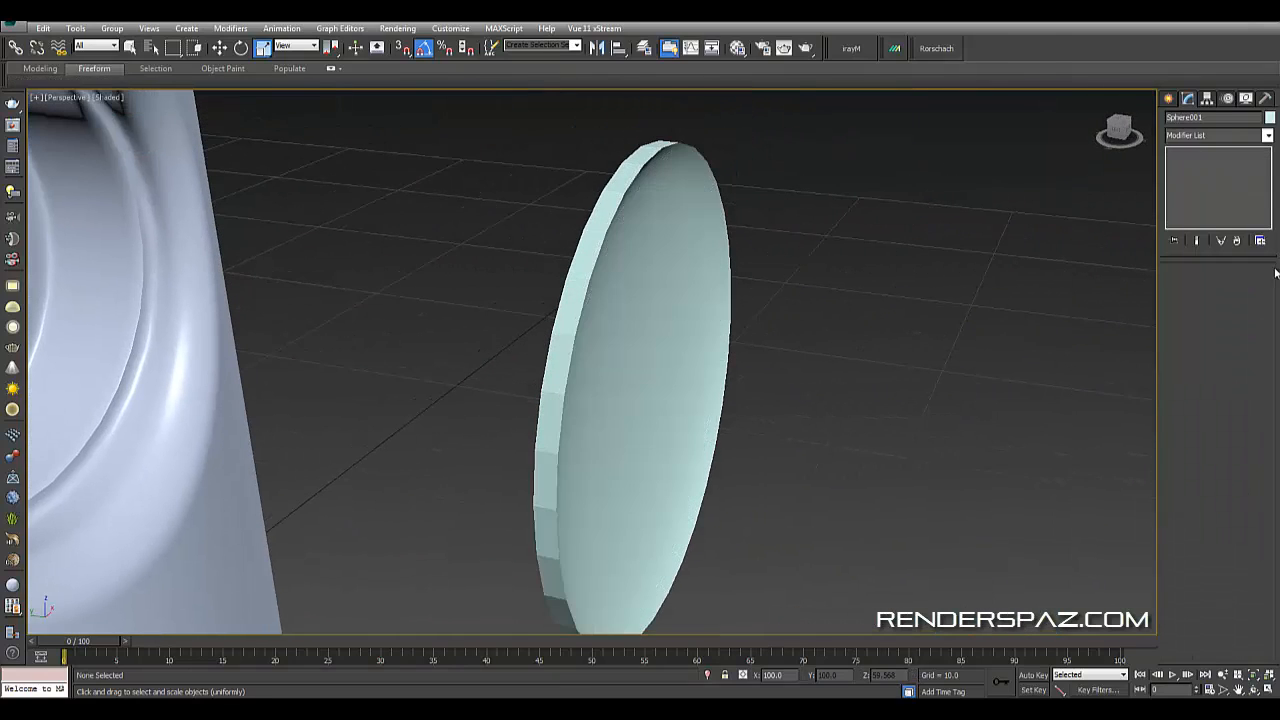
- Apply a TurboSmooth modifier to the cone
left_click(1230, 138)
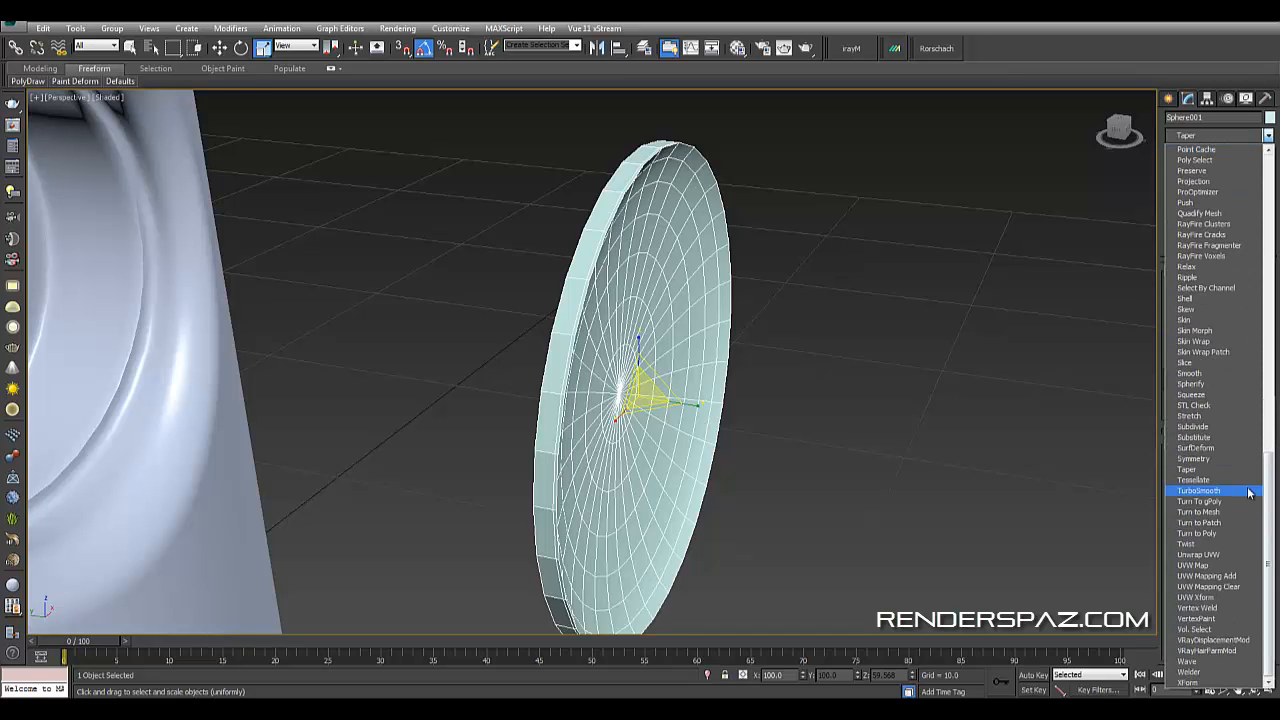
left_click(1190, 490)
left_click(853, 441)
middle_click_drag(853, 441, 771, 363, "alt")
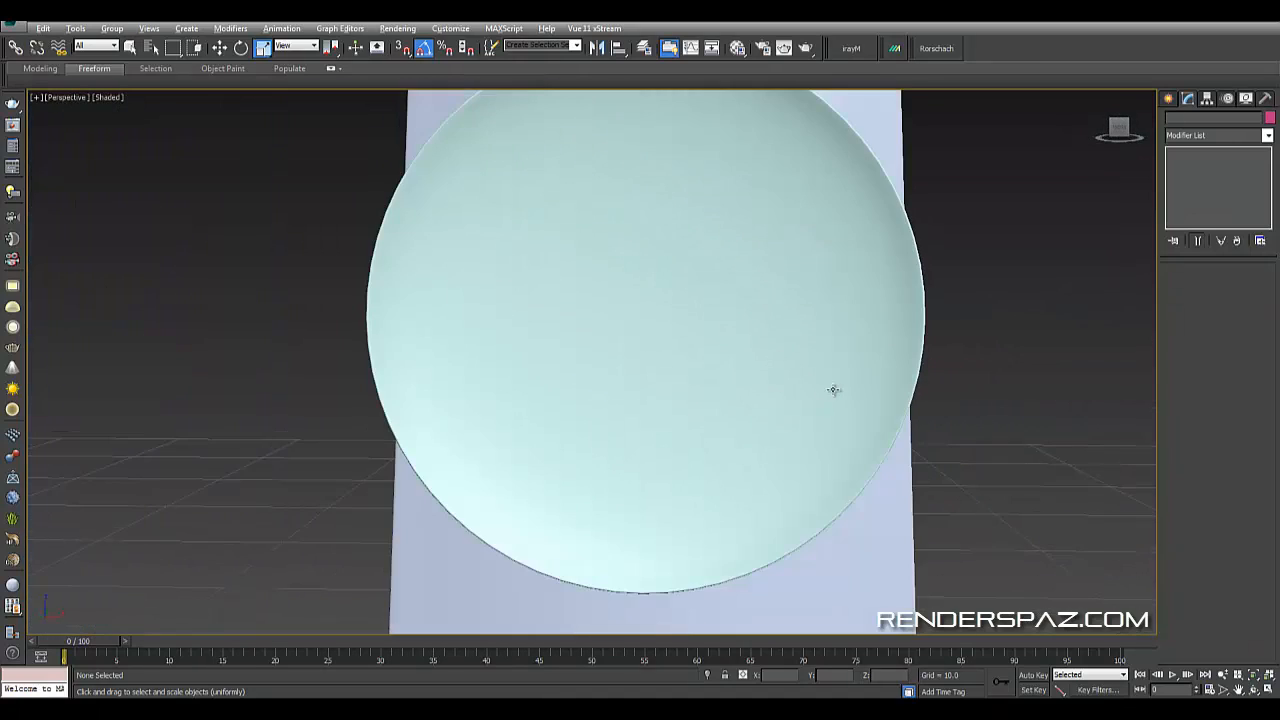
middle_click_drag(834, 391, 731, 406, "alt")
scroll(590, 232, "up", 3)
left_click(583, 228)
left_click(1193, 164)
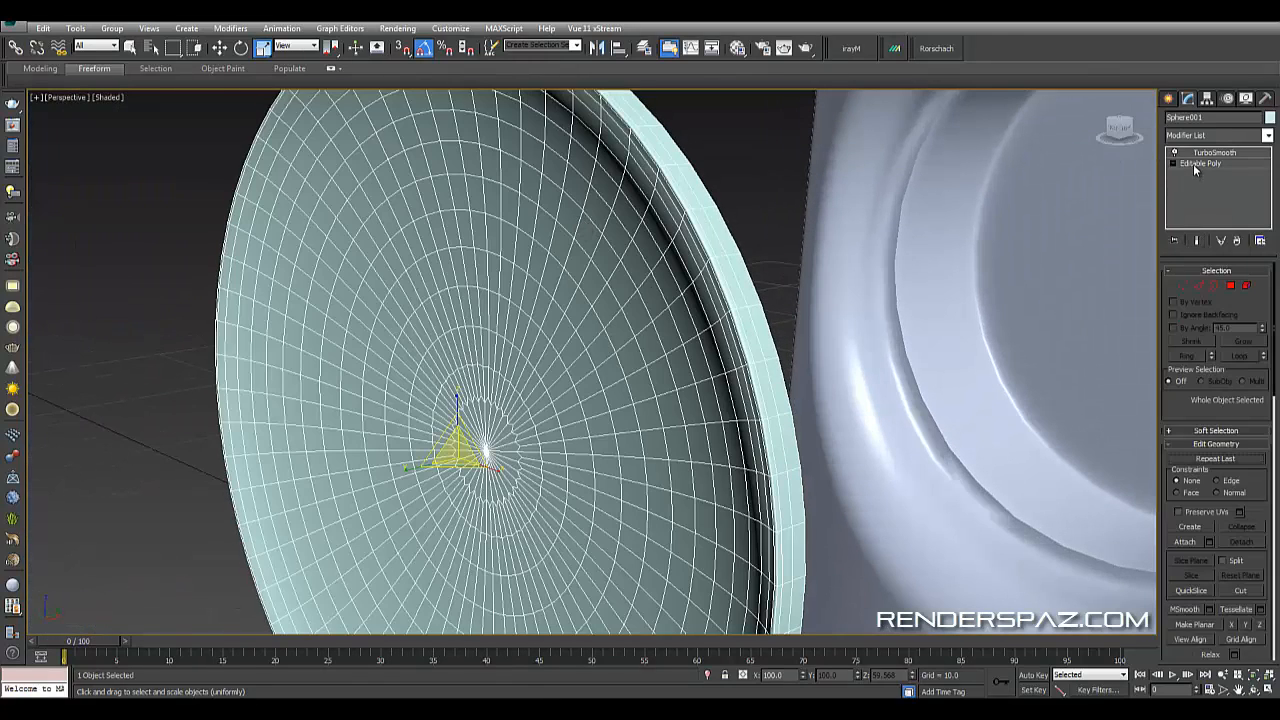
key("3")
left_click(747, 252)
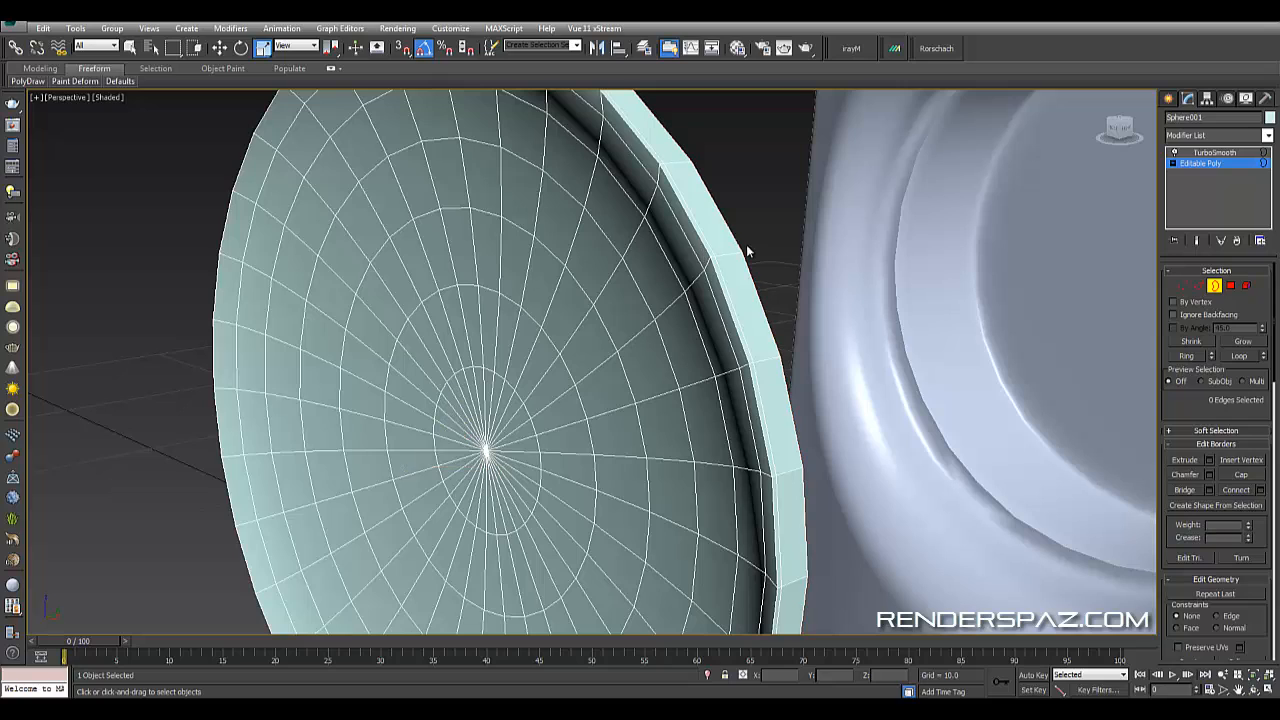
left_click(1197, 286)
left_click(711, 244)
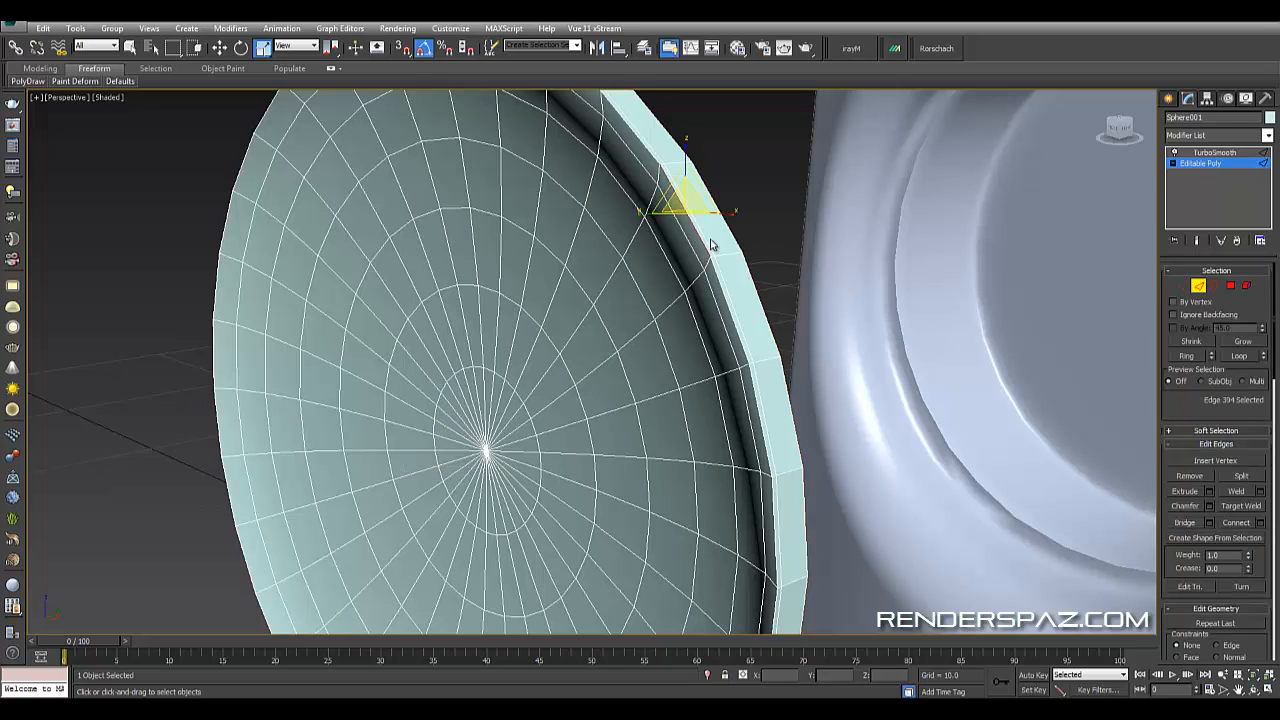
left_click(705, 240)
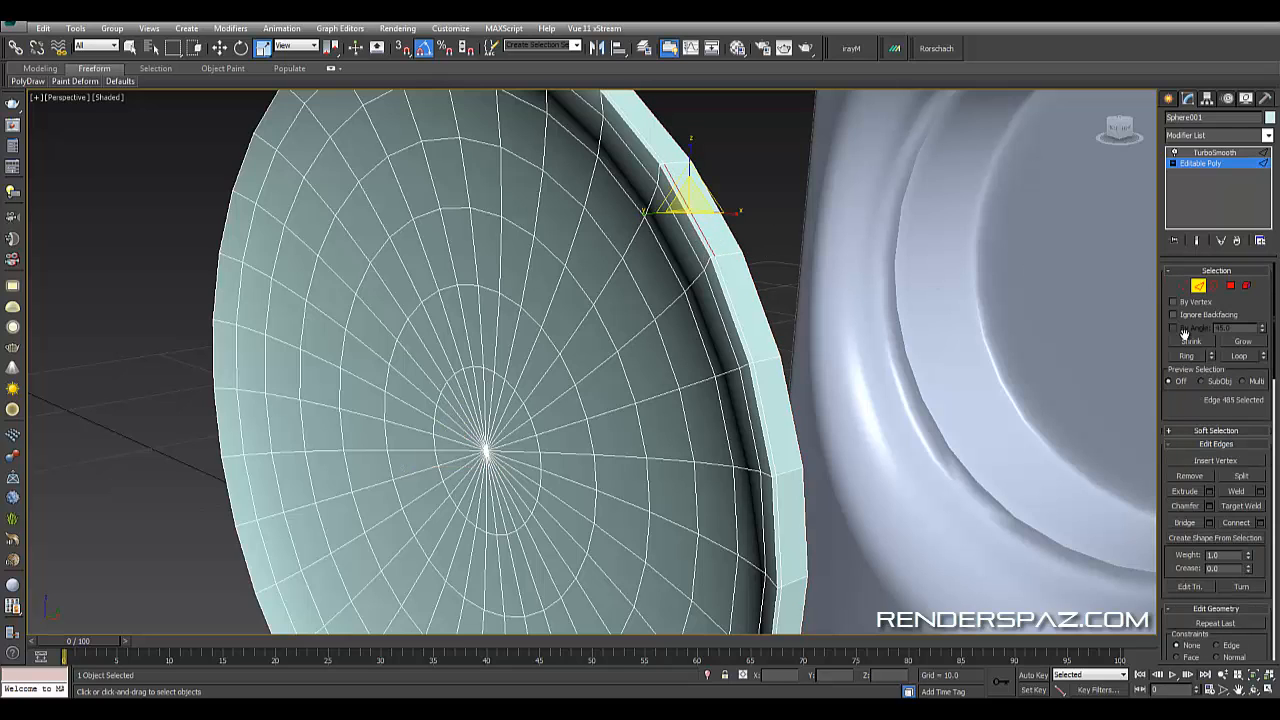
left_click(1243, 357)
middle_click_drag(724, 318, 604, 314, "alt")
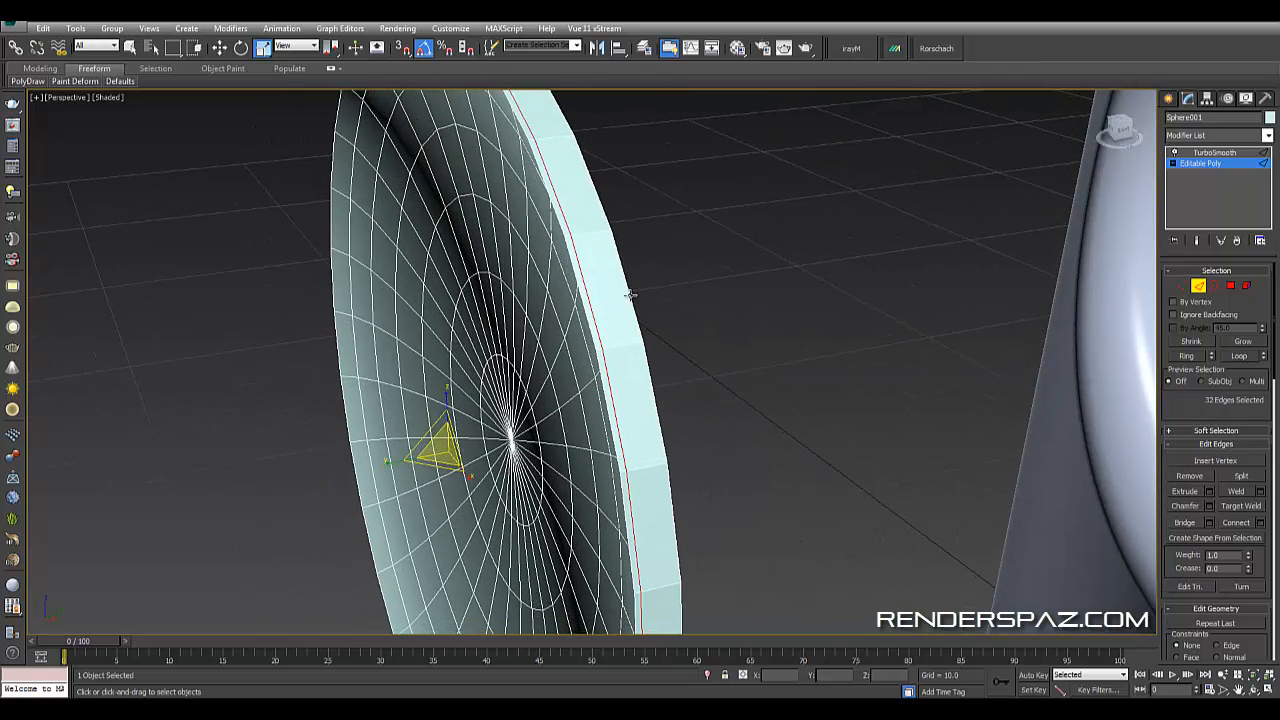
left_click(630, 294, "ctrl")
left_click(1237, 355)
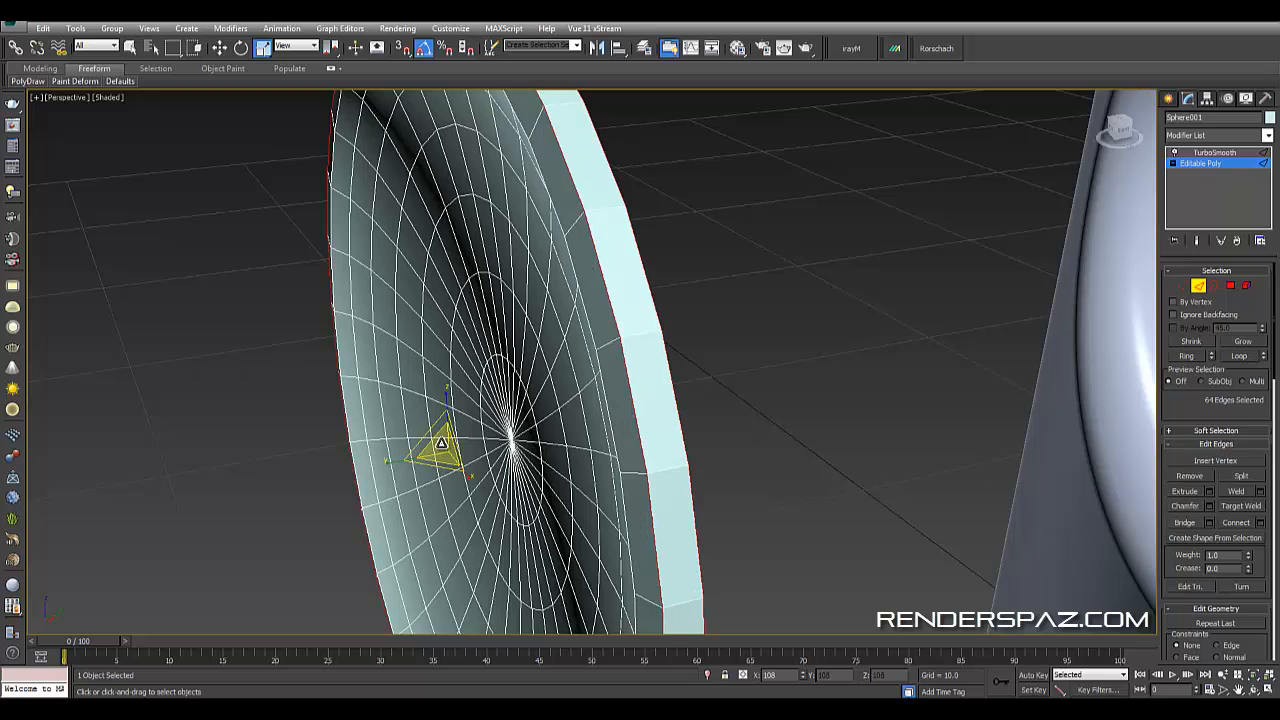
left_click_drag(435, 448, 436, 447)
left_click(788, 326)
scroll(790, 397, "down", 3)
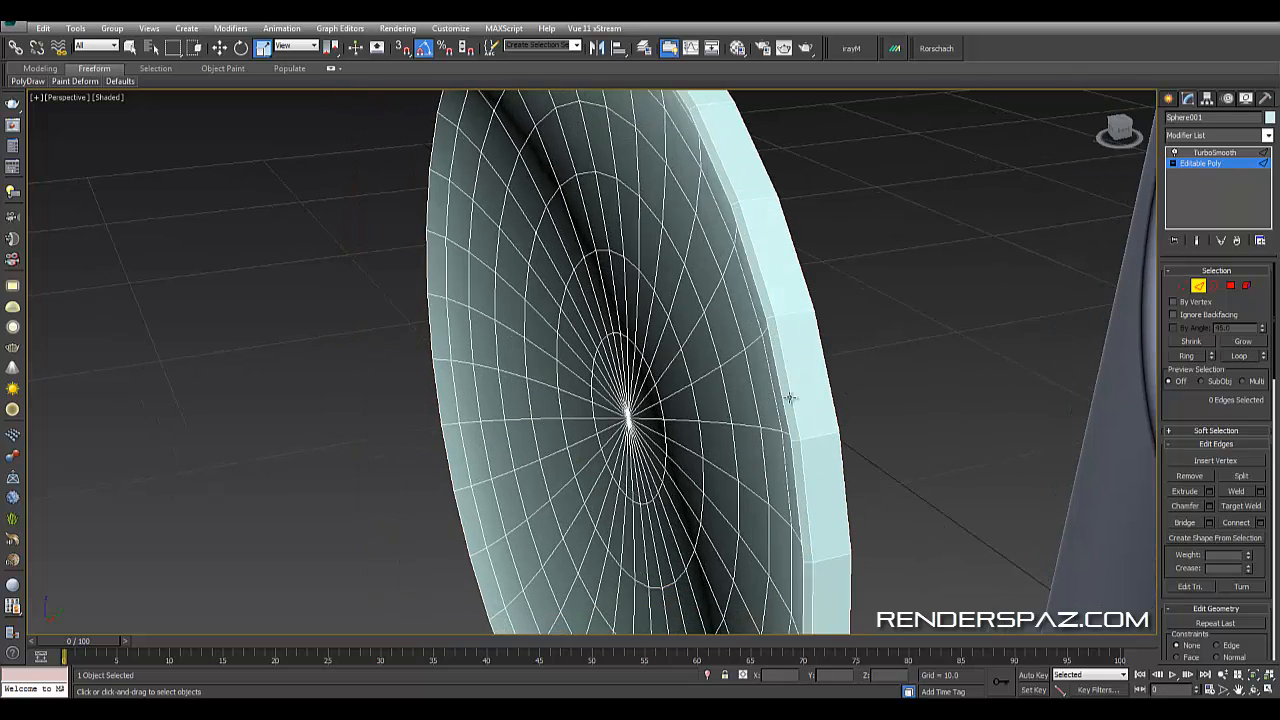
left_click(1201, 287)
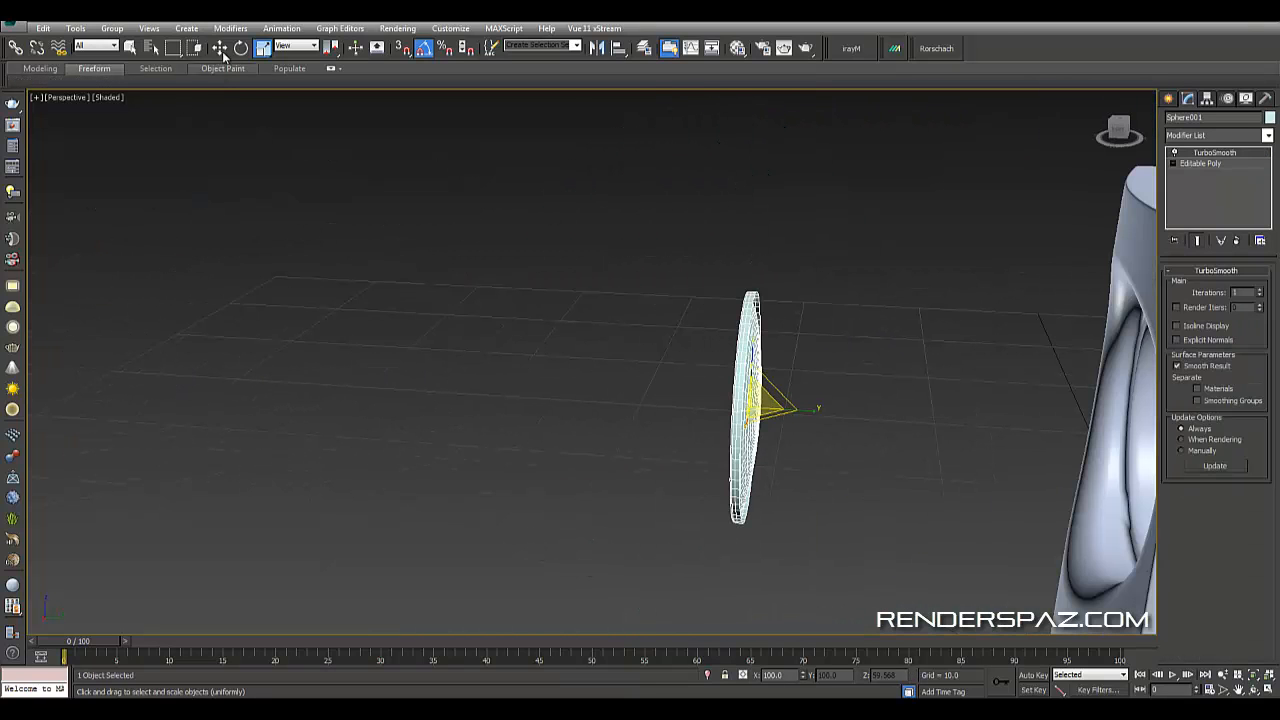
- Move the cone back into the speaker's driver hole
left_click(221, 50)
middle_click_drag(752, 420, 656, 390)
left_click_drag(703, 381, 1060, 385)
key("z")
middle_click_drag(944, 474, 966, 452, "alt")
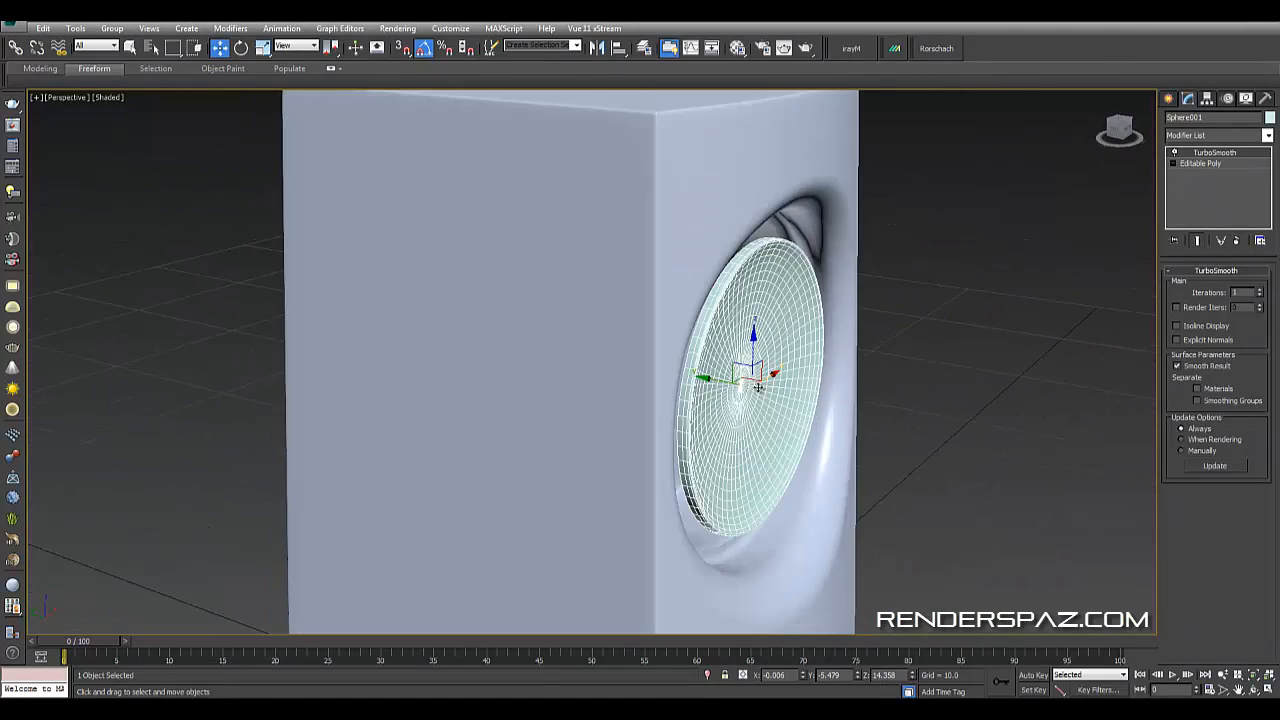
- Reposition the cone in the front view so it sits centered in the driver hole, zeroing its X position
left_click_drag(707, 382, 674, 366)
middle_click_drag(674, 366, 786, 403, "alt")
key("f")
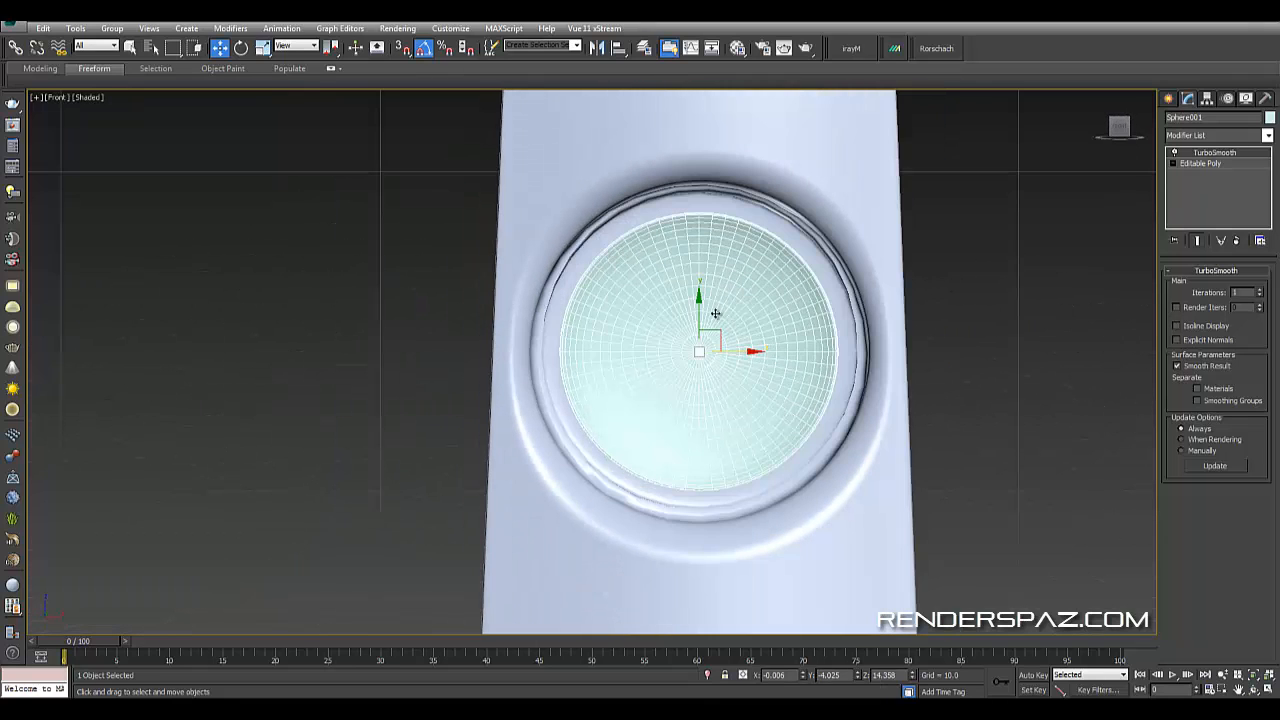
left_click_drag(718, 335, 716, 333)
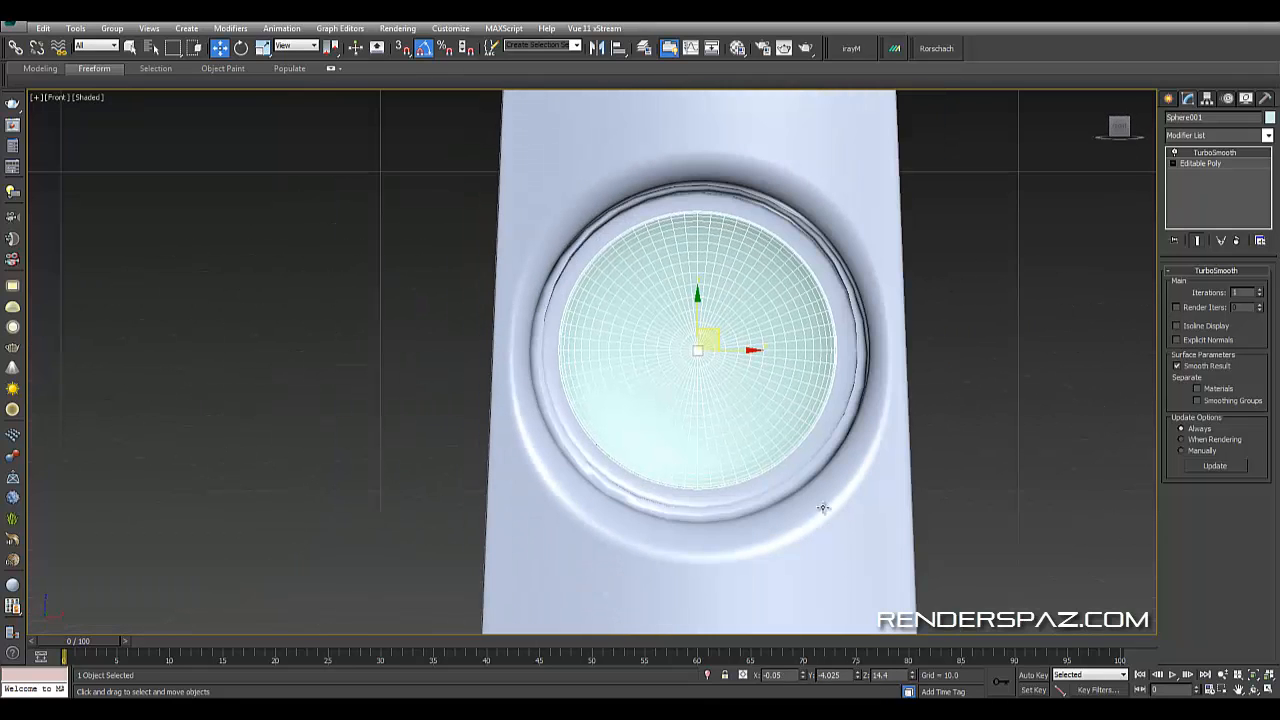
right_click(803, 678)
right_click(856, 677)
key("ctrl+z")
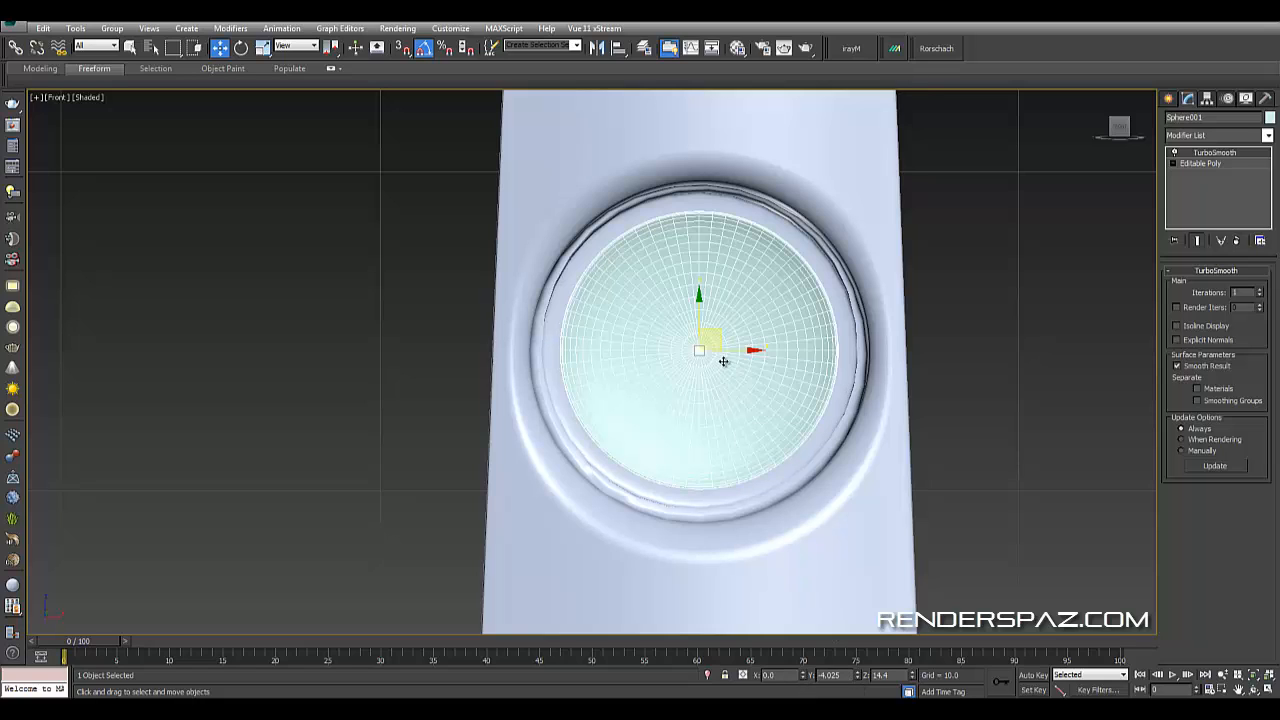
- Scale the cone uniformly to about 107% so it fills the driver hole
left_click(263, 48)
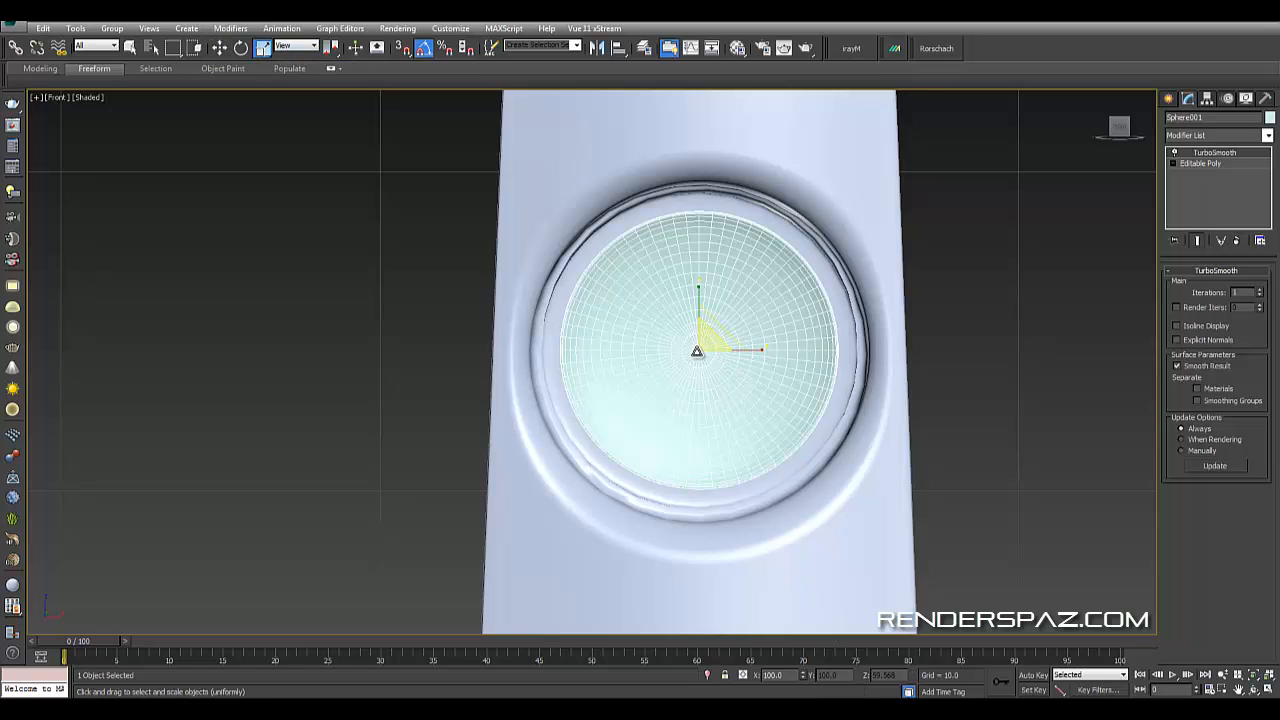
left_click_drag(707, 336, 746, 363)
key("p")
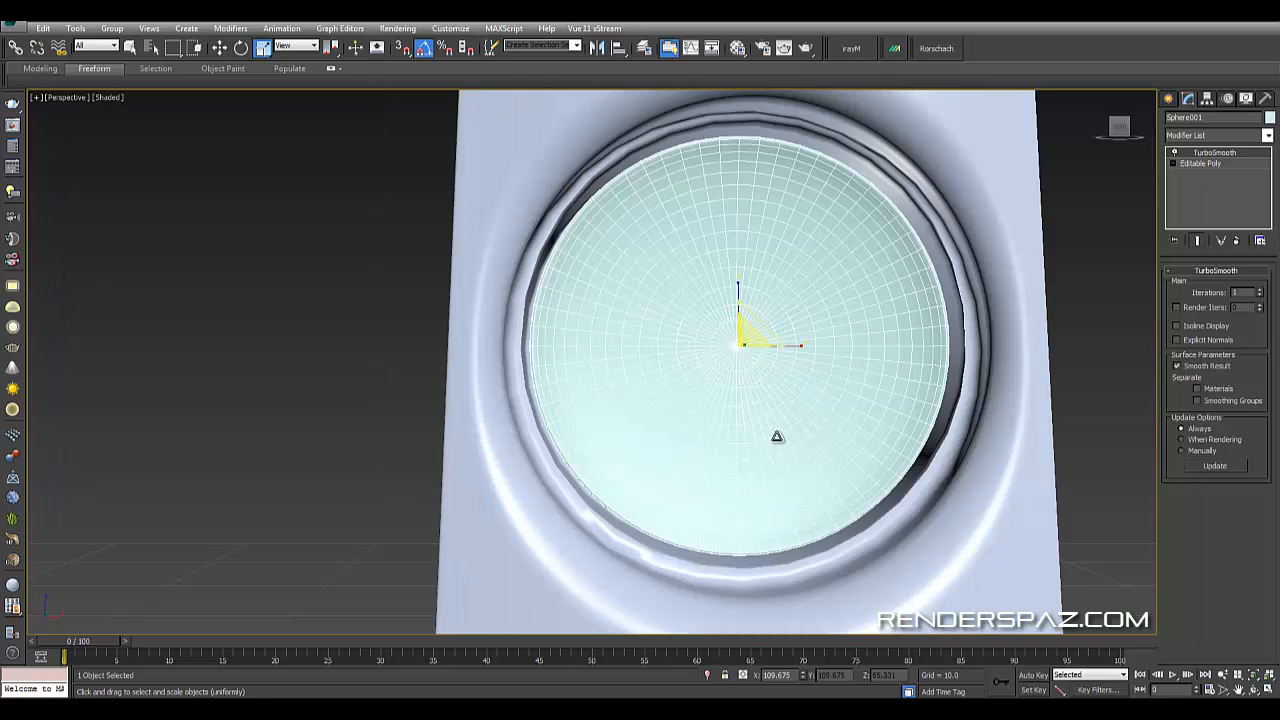
middle_click_drag(780, 437, 840, 352, "alt")
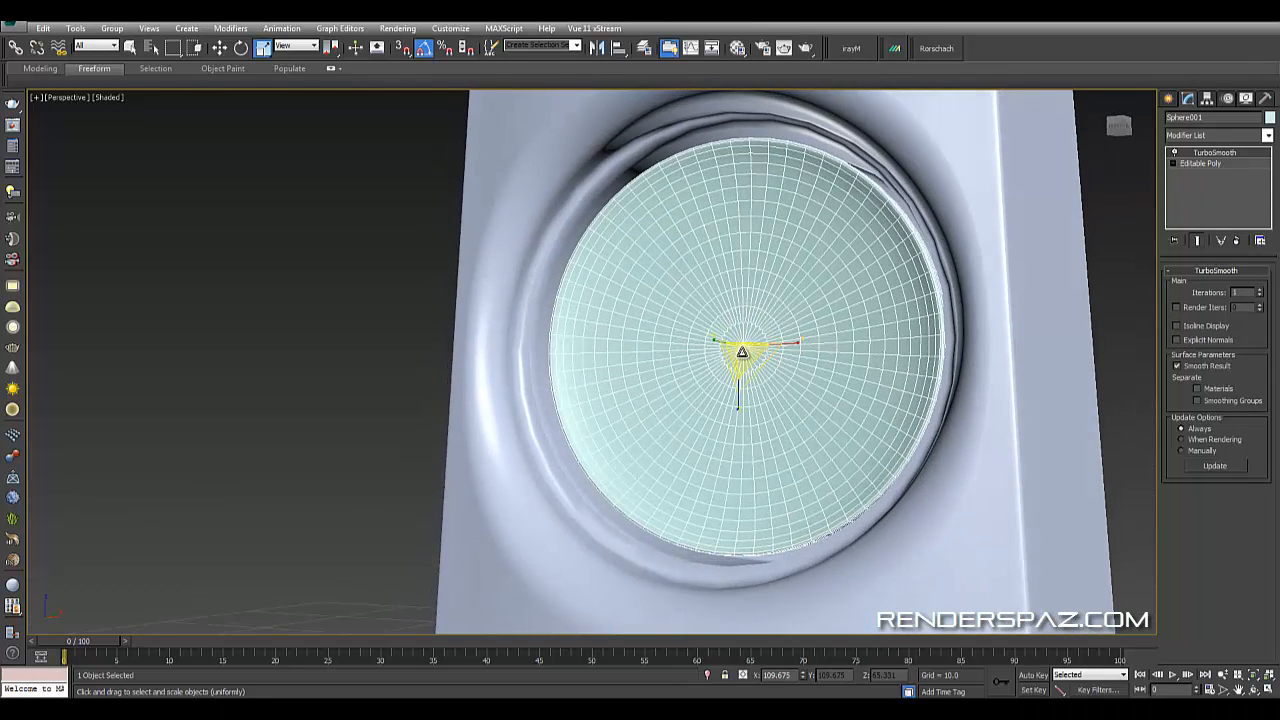
left_click_drag(743, 352, 739, 354)
middle_click_drag(770, 383, 792, 386, "alt")
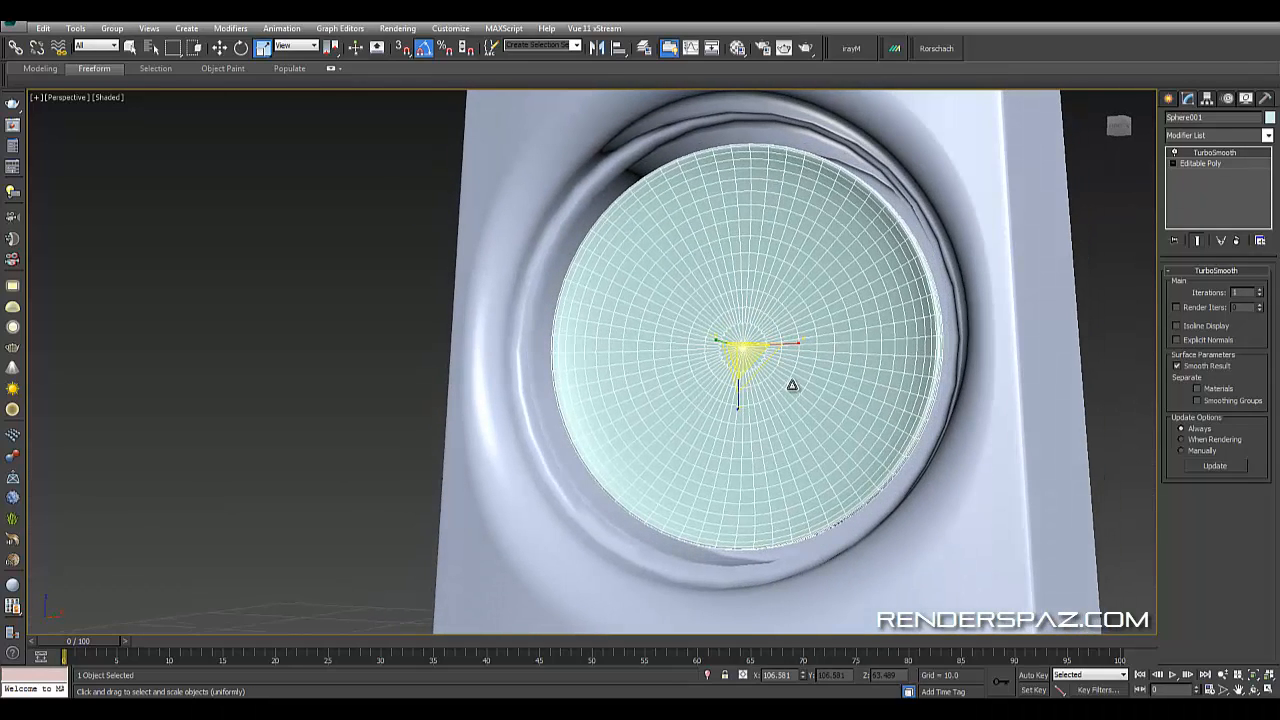
key("f")
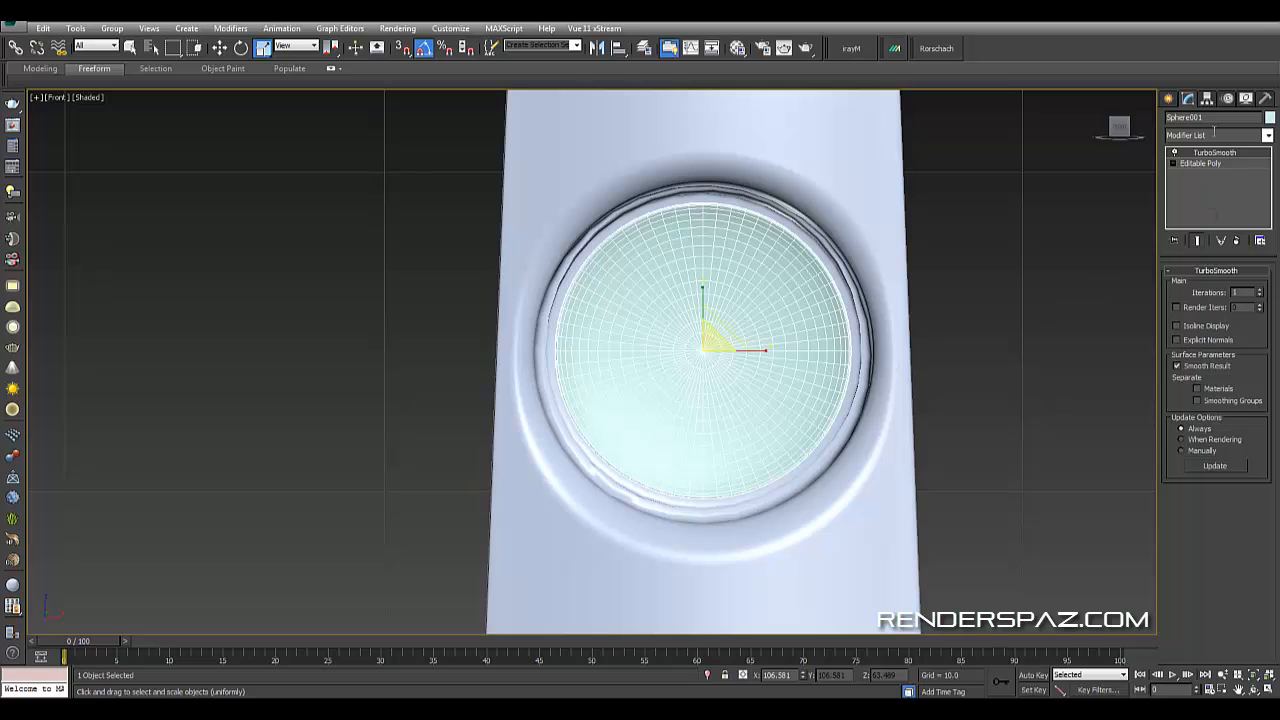
- Create a tube in the front view around the driver hole with radii about 4.9 and 4.73
left_click(1169, 99)
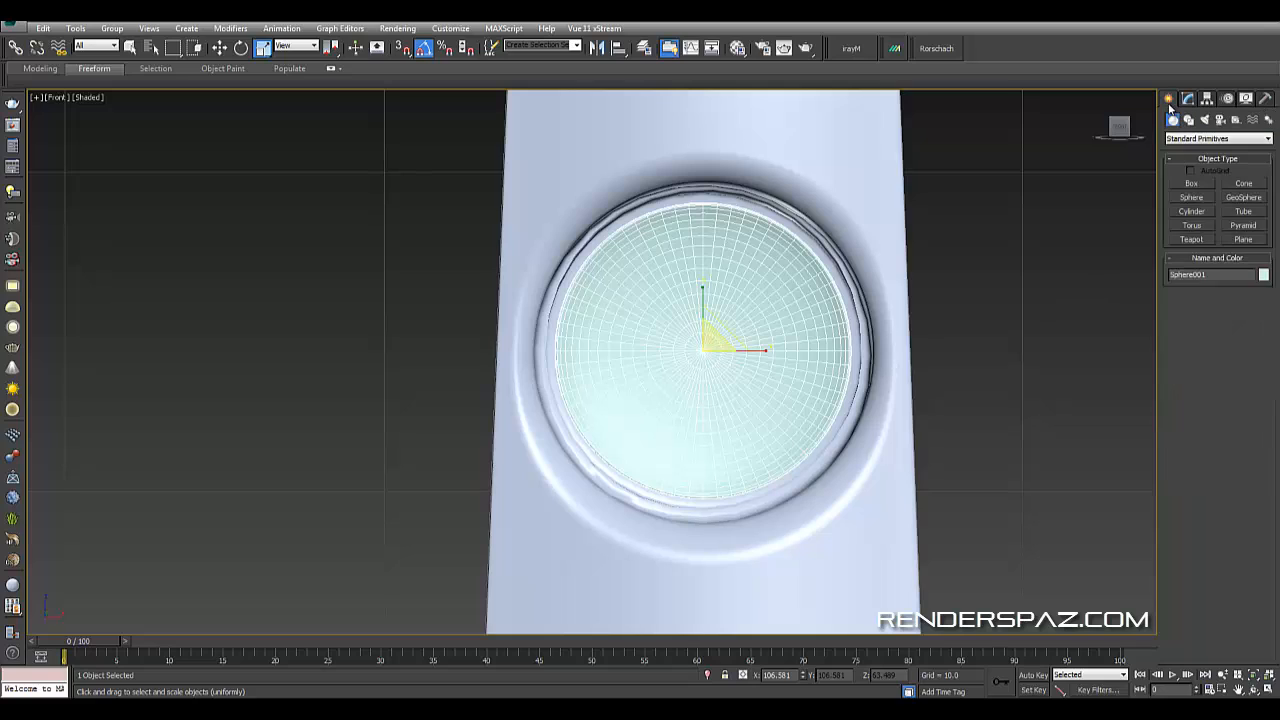
left_click(1240, 212)
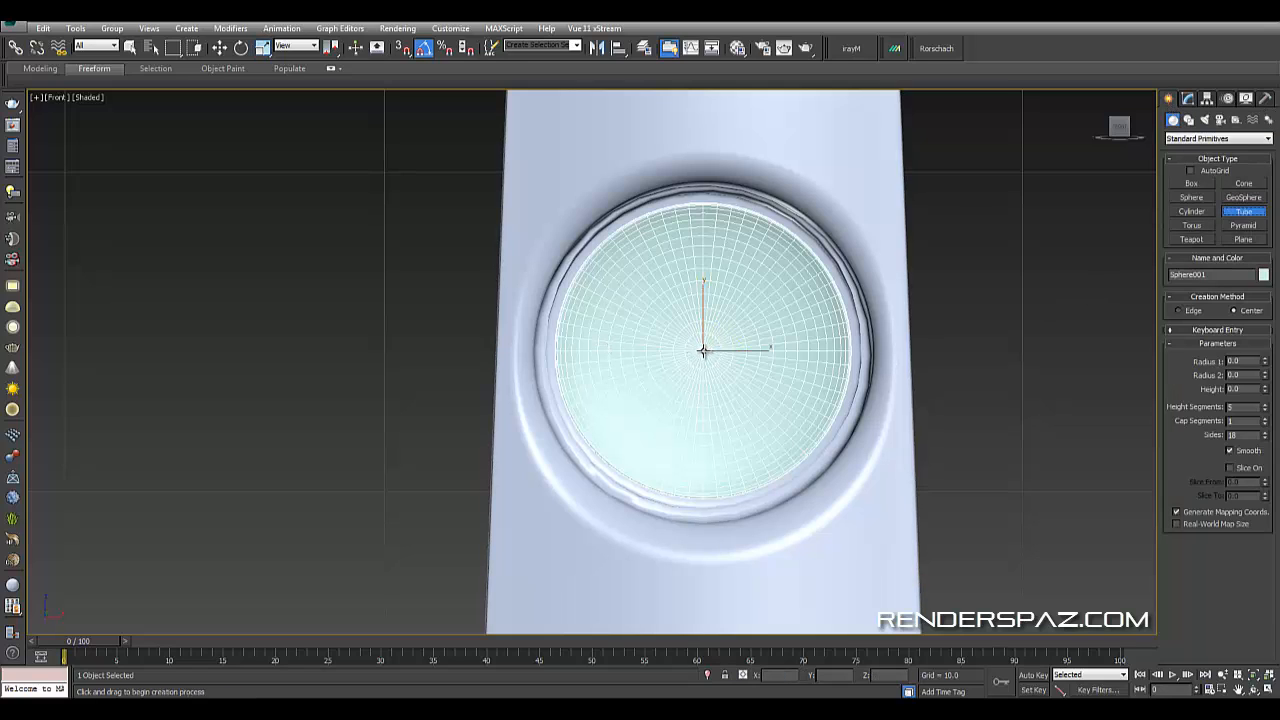
left_click_drag(703, 352, 749, 203)
key("F3")
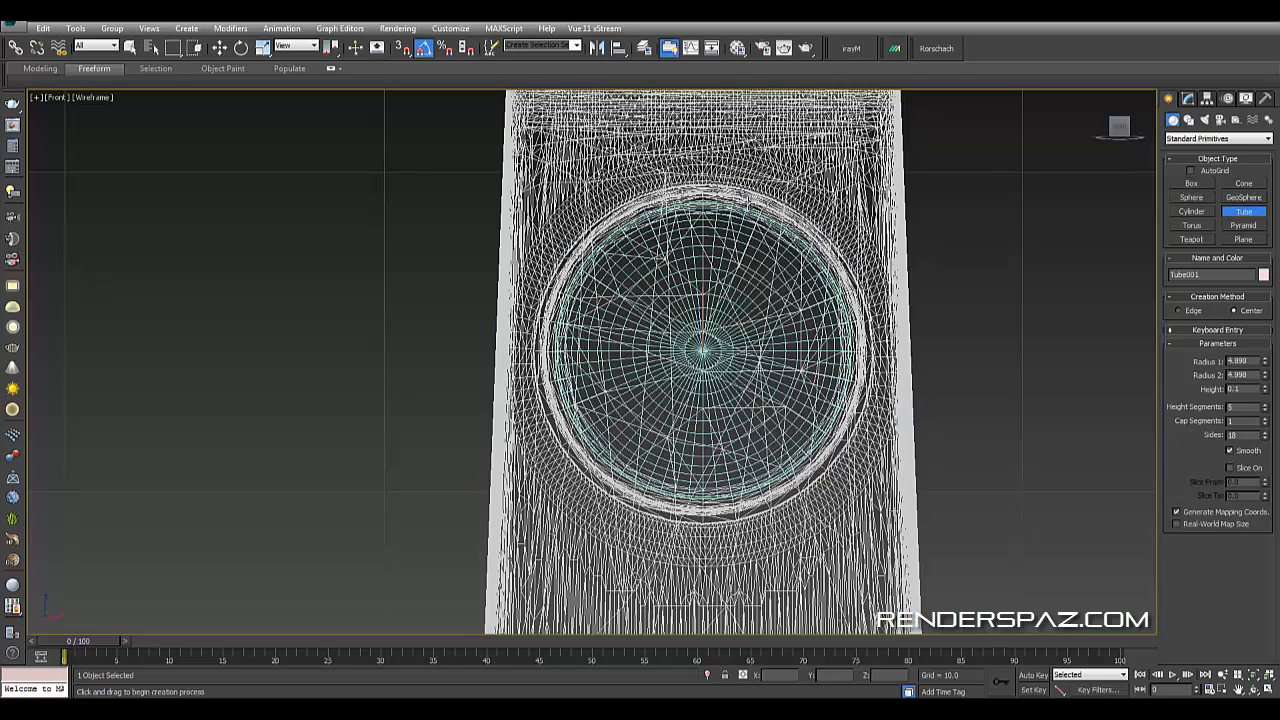
left_click(747, 209)
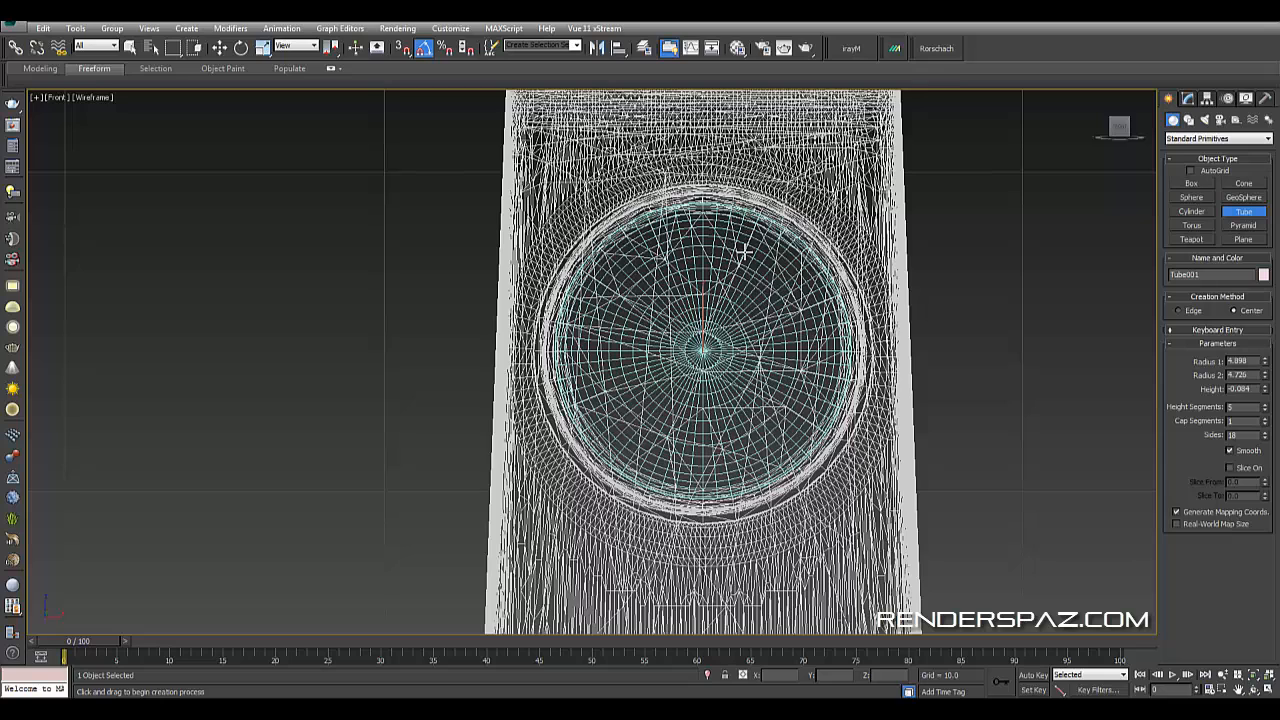
key("F3")
key("p")
mouse_move(785, 358)
middle_mouse_down("alt")
mouse_move(711, 371)
mouse_move(789, 345)
middle_mouse_up("alt")
right_click(789, 345)
left_click(220, 47)
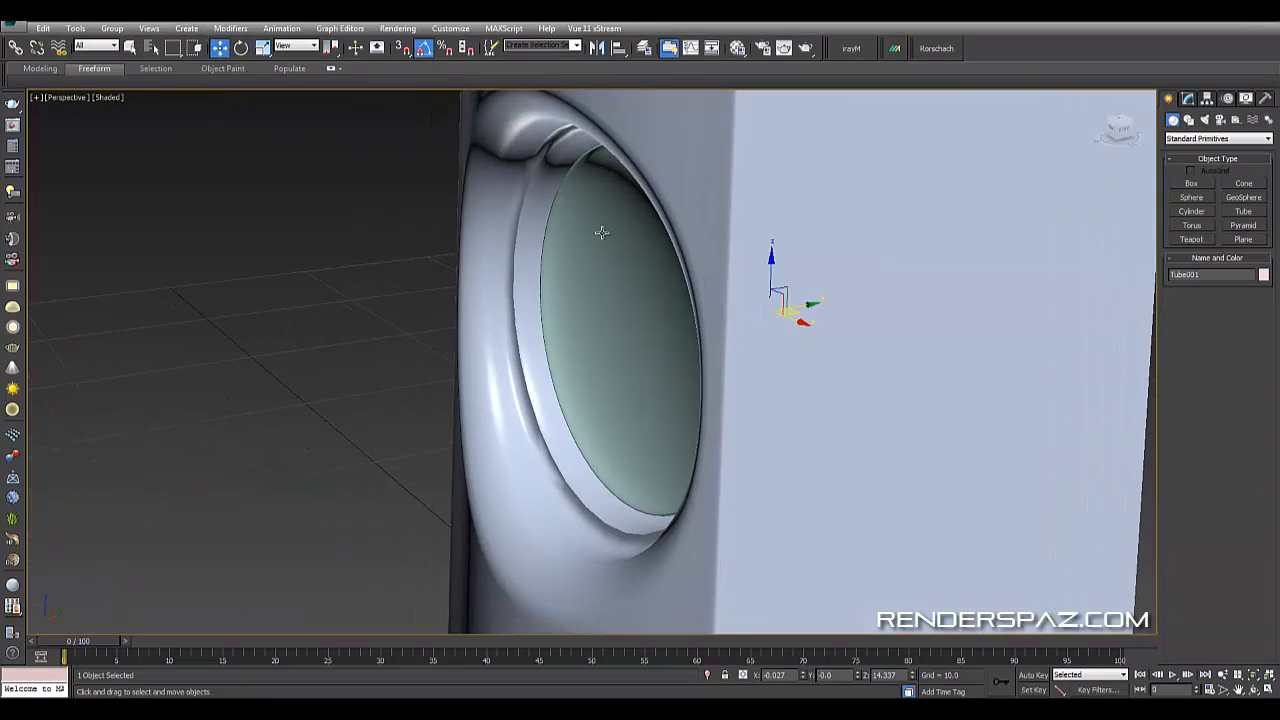
- Move the tube out in front of the hole and set its sides to 36
left_click_drag(812, 303, 720, 180)
left_click(1188, 99)
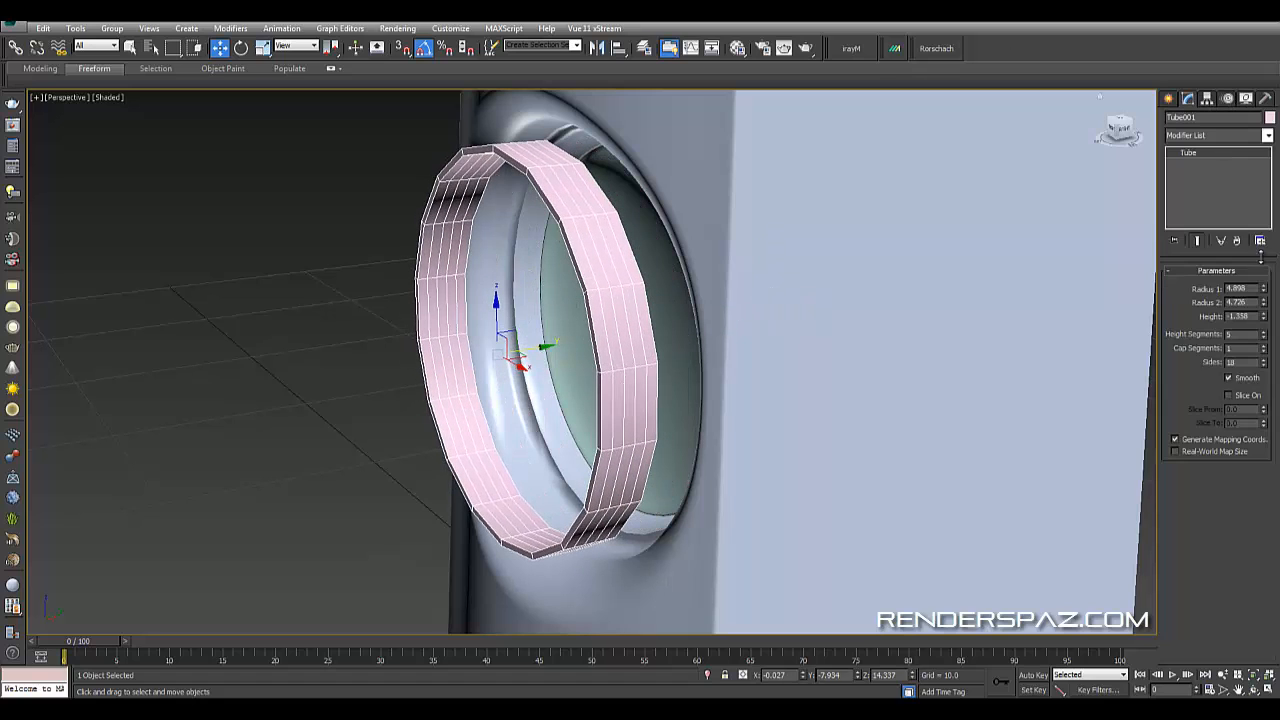
right_click(1263, 334)
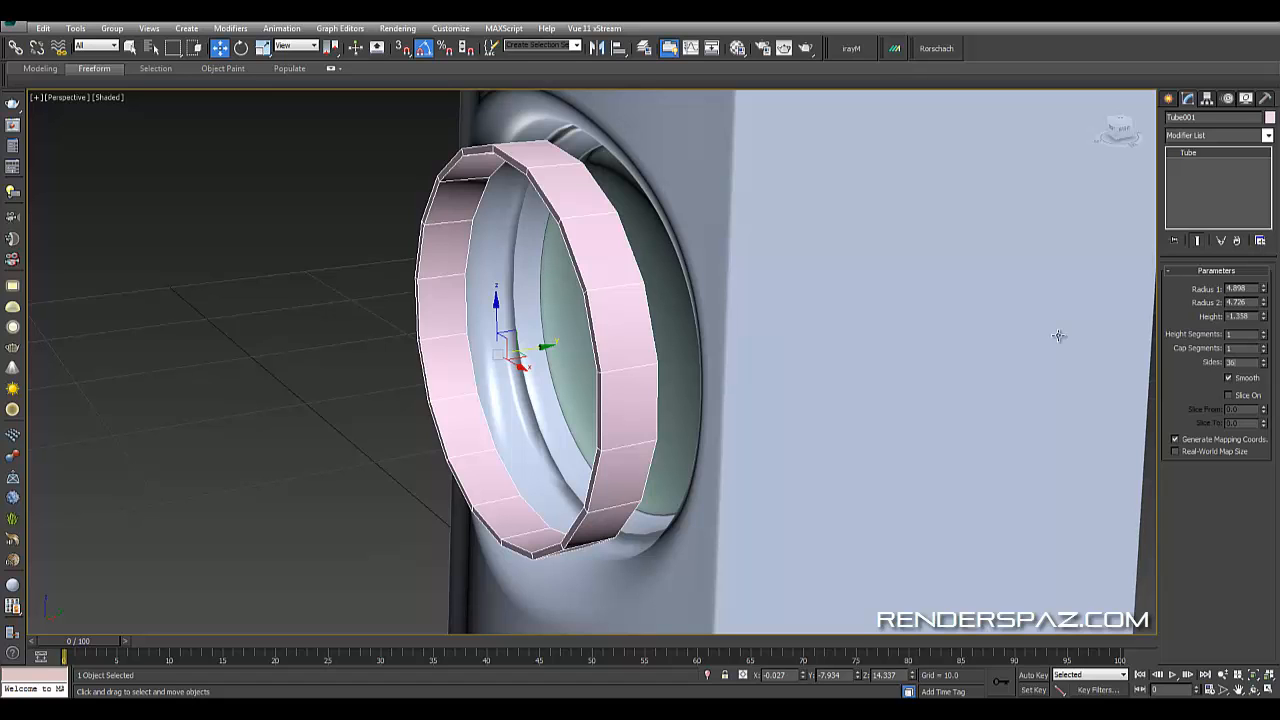
key("Return")
- Convert the tube to an Editable Poly and apply a TurboSmooth modifier to it
middle_click_drag(629, 207, 723, 272, "alt")
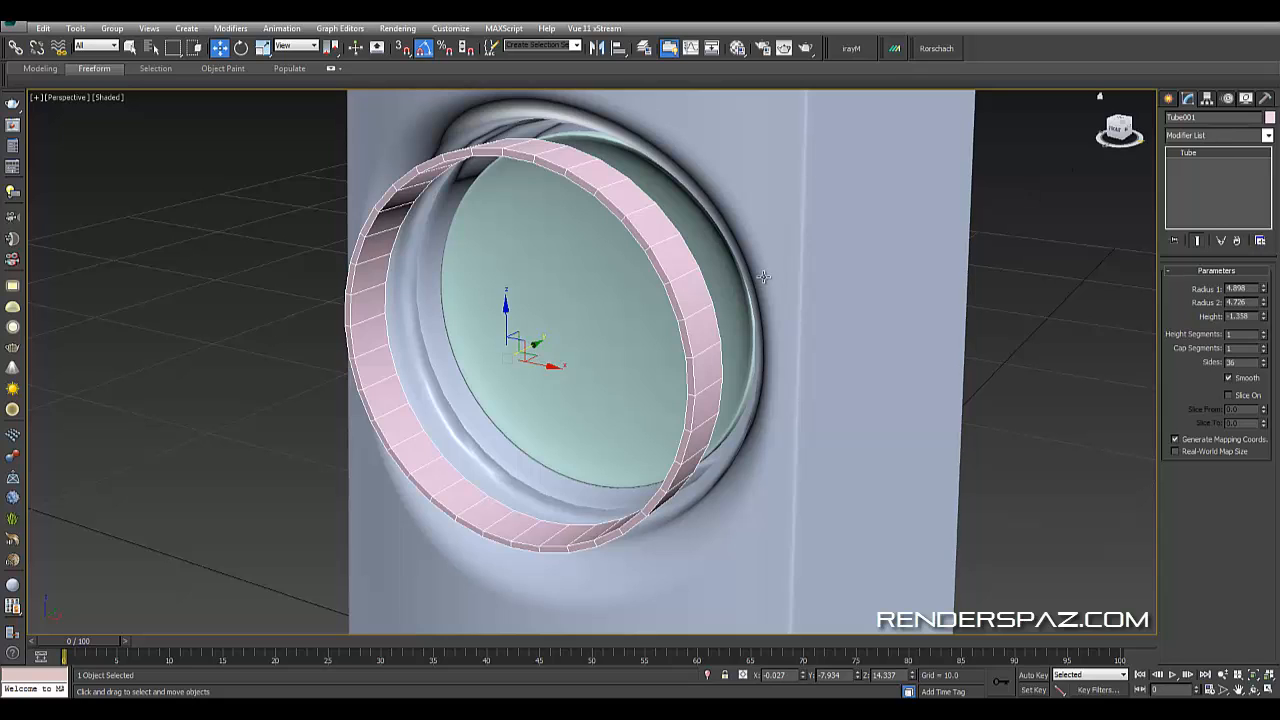
right_click(610, 281)
mouse_move(700, 396)
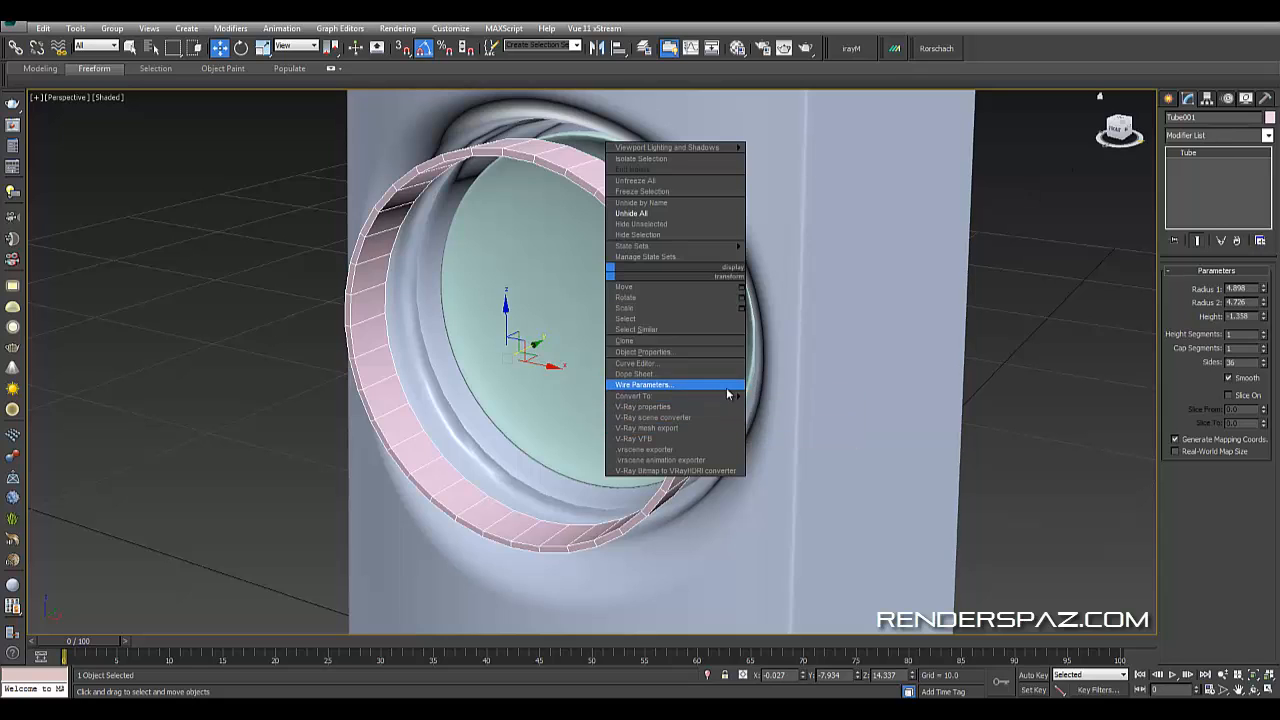
left_click(808, 407)
left_click(1238, 136)
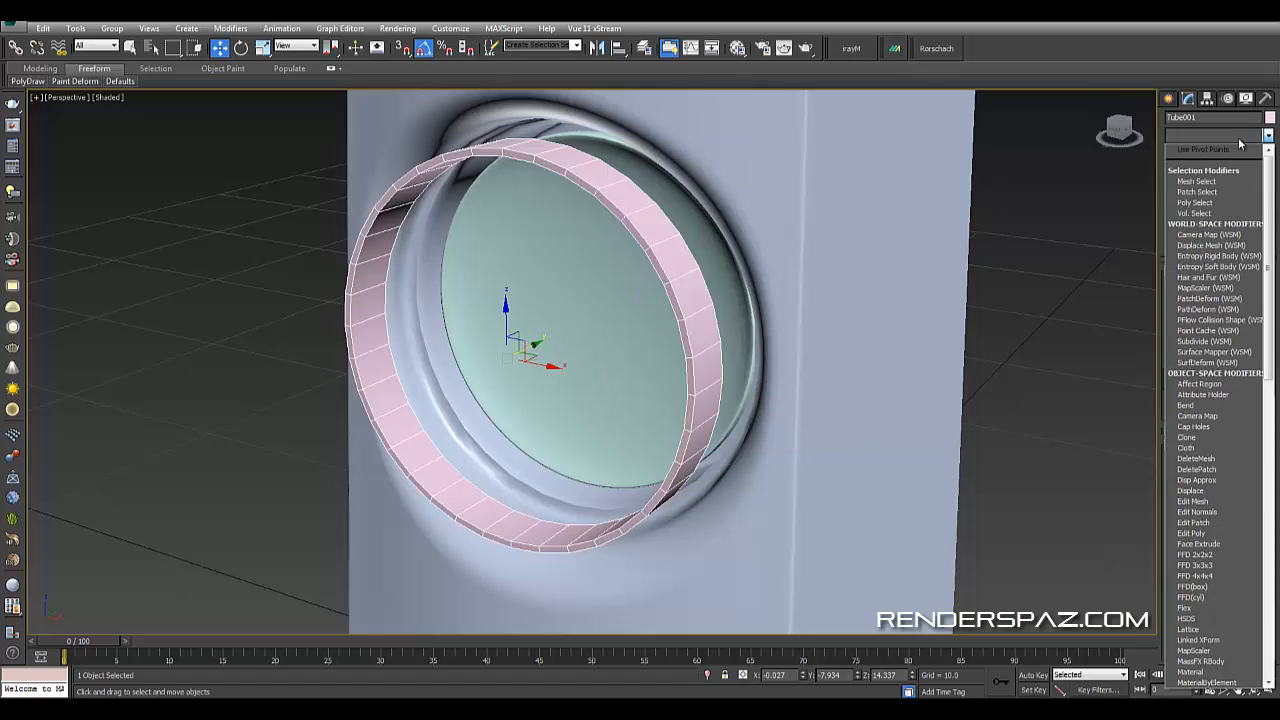
scroll(1238, 137, "down", 10)
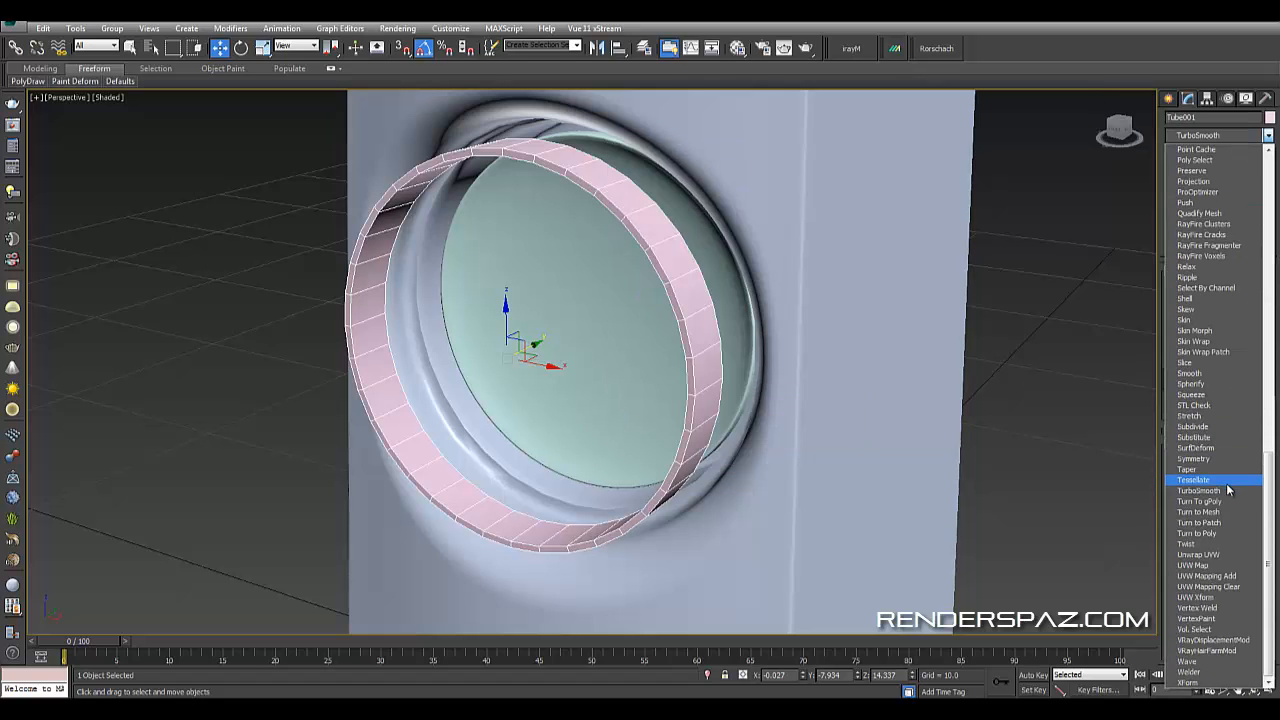
left_click(1226, 483)
- Select a ring of edges around the tube's circumference and connect them to add a middle edge loop
middle_click_drag(681, 276, 693, 267, "alt")
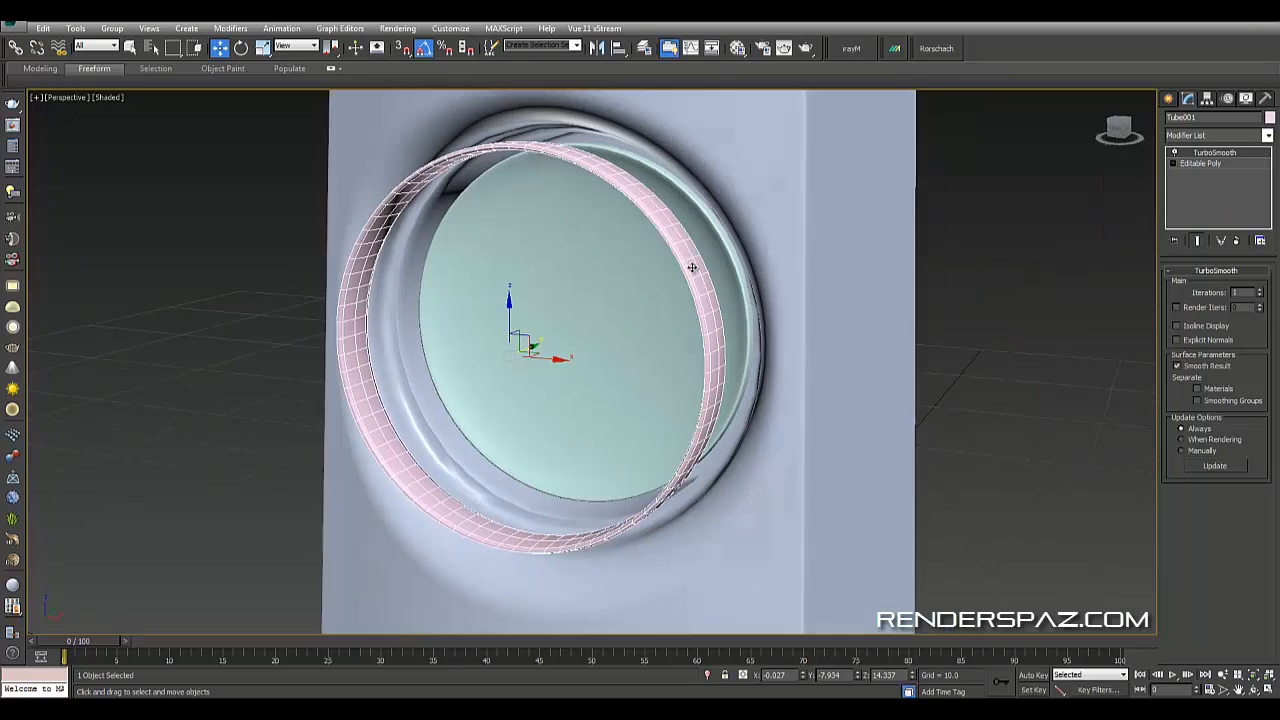
left_click(1212, 164)
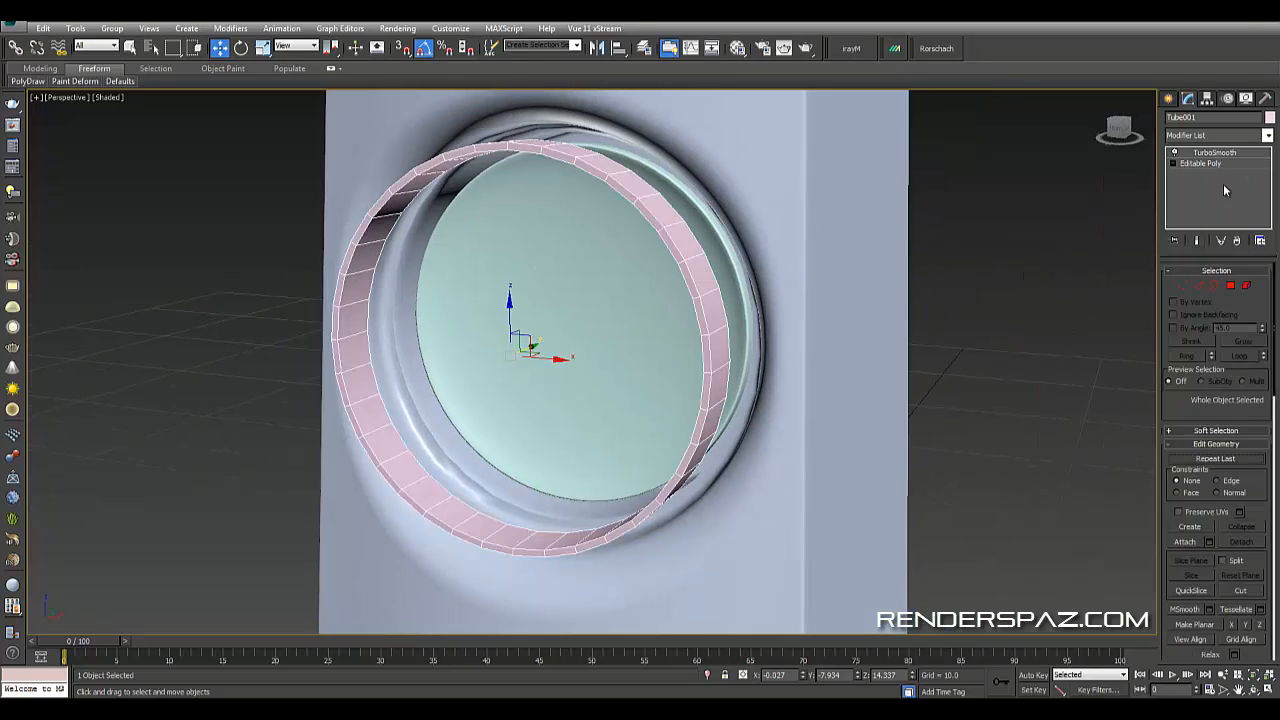
left_click(1202, 286)
middle_click_drag(490, 224, 702, 234)
scroll(651, 231, "up", 3)
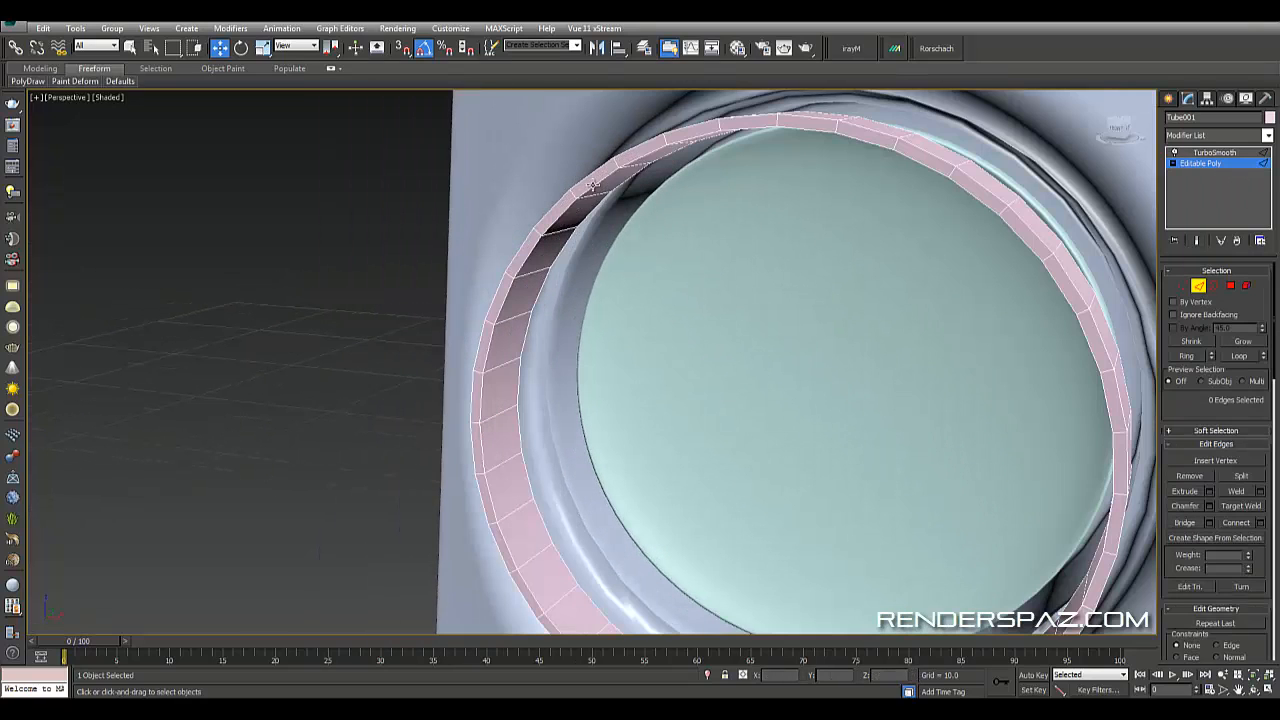
left_click(593, 185)
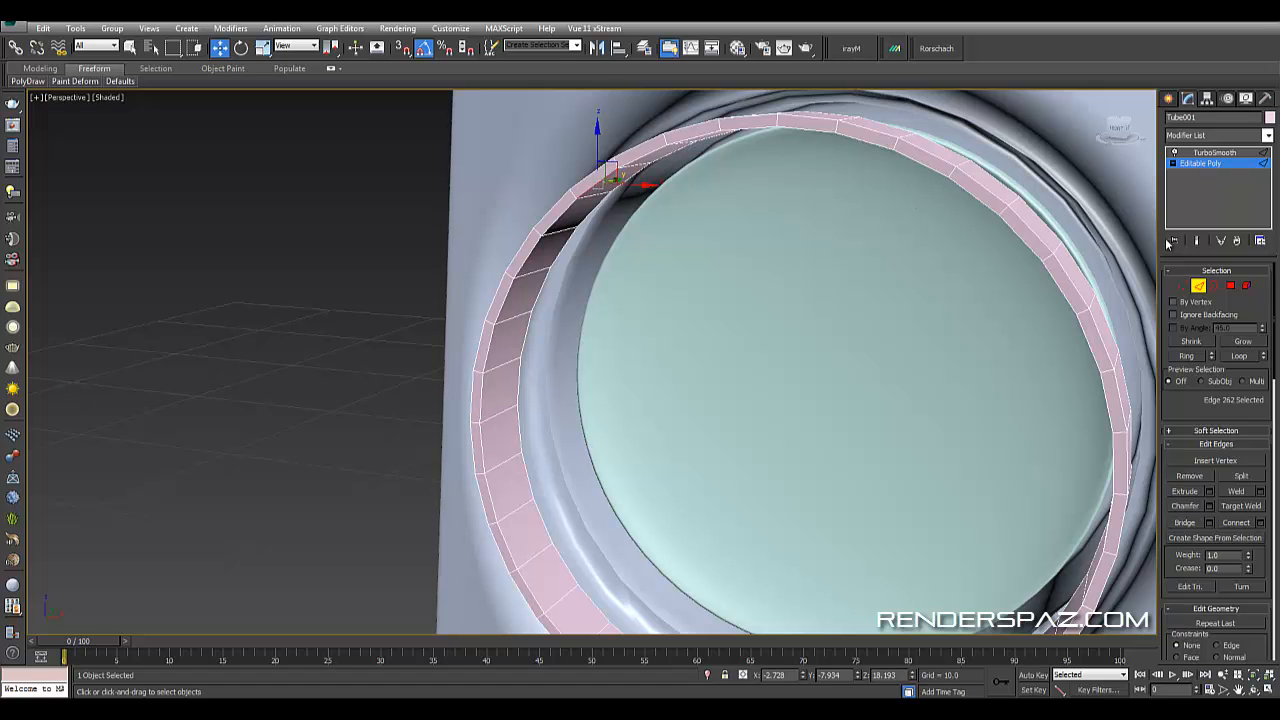
left_click(579, 228)
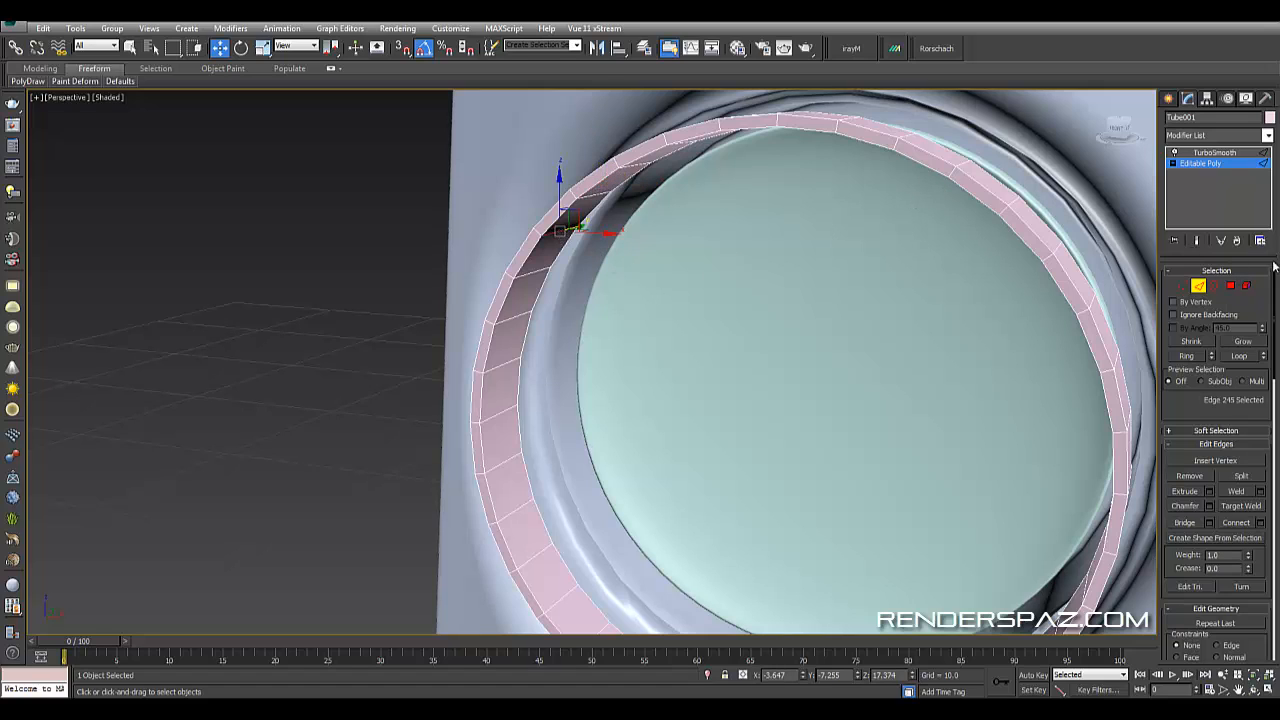
left_click(1186, 356)
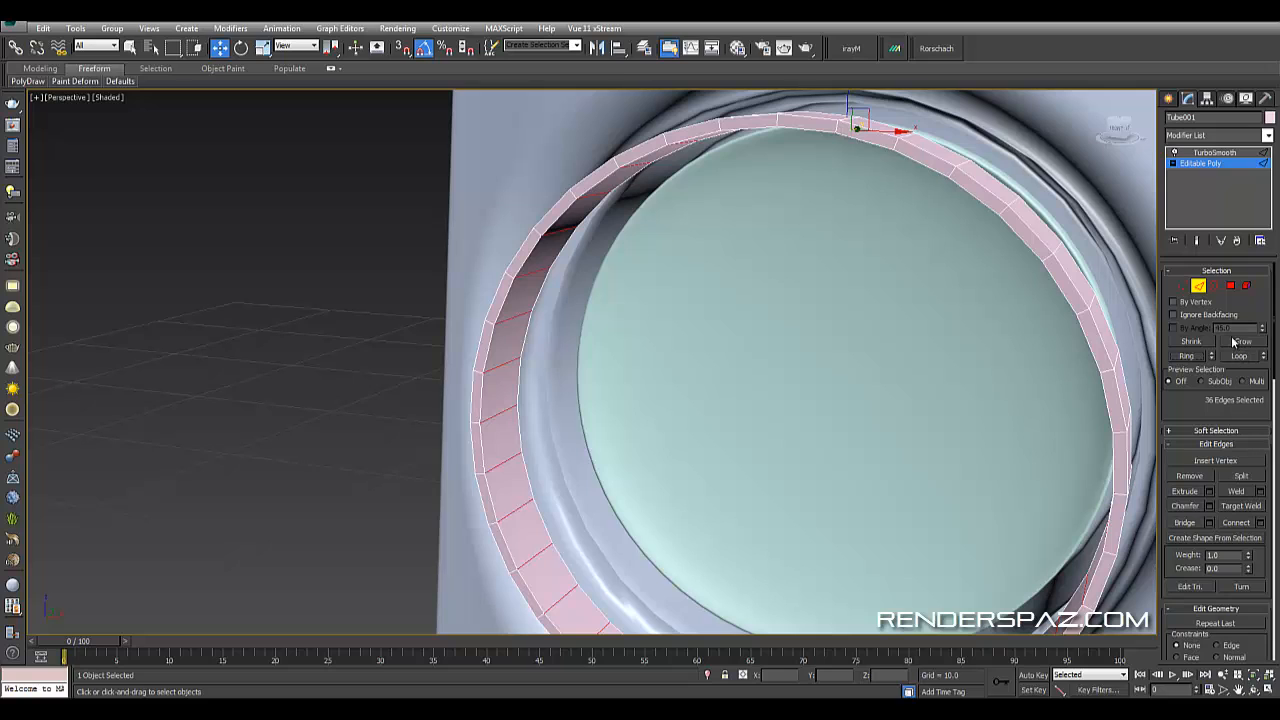
left_click(1230, 286, "ctrl")
left_click(262, 48)
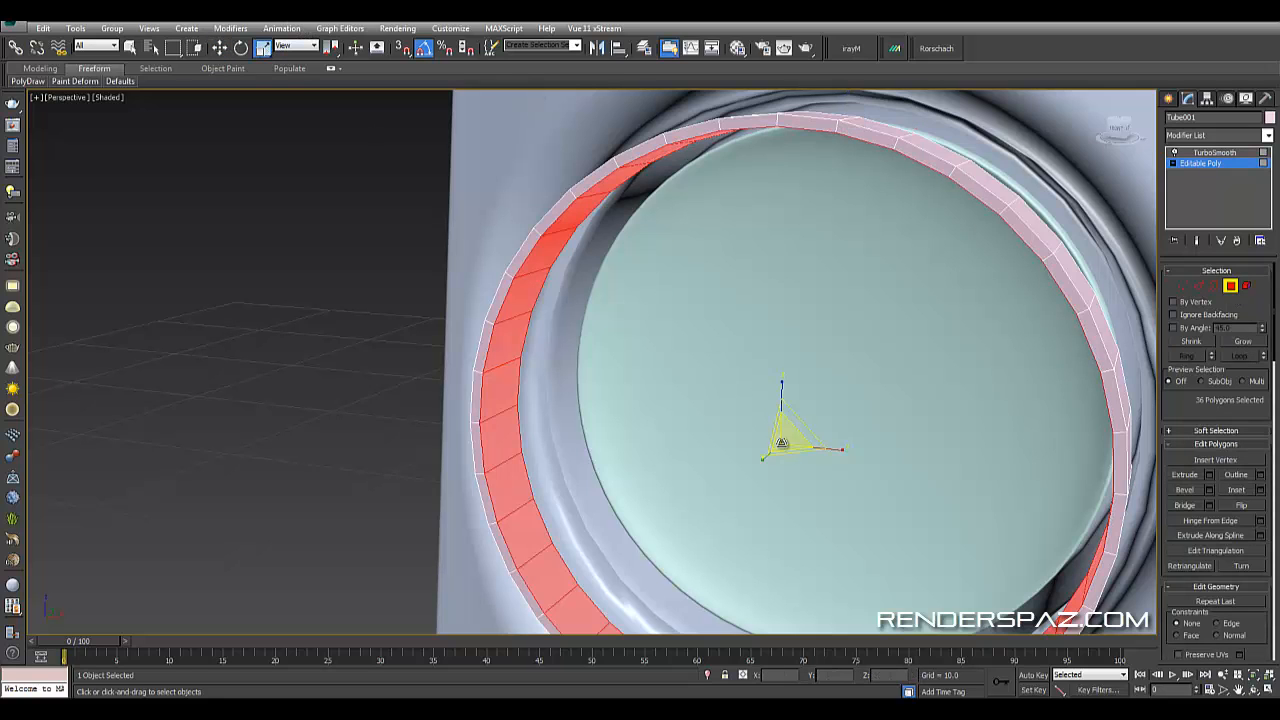
left_click_drag(789, 437, 788, 435)
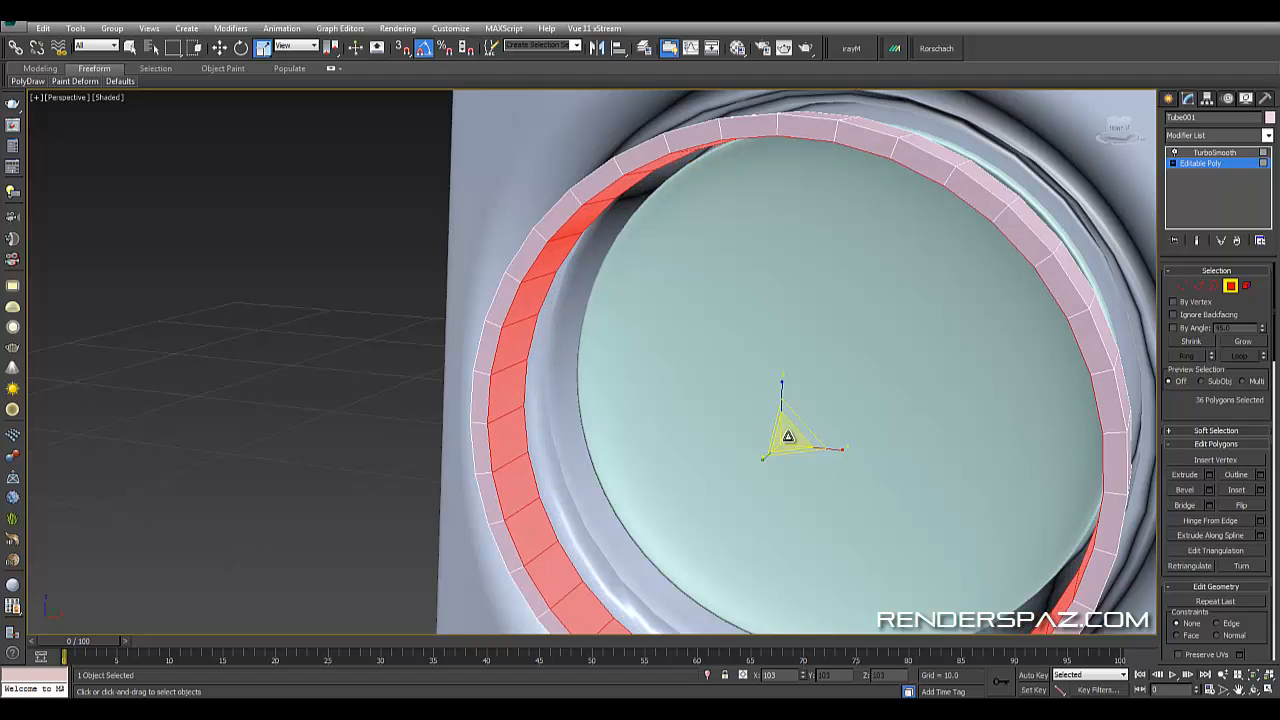
left_click(1200, 287)
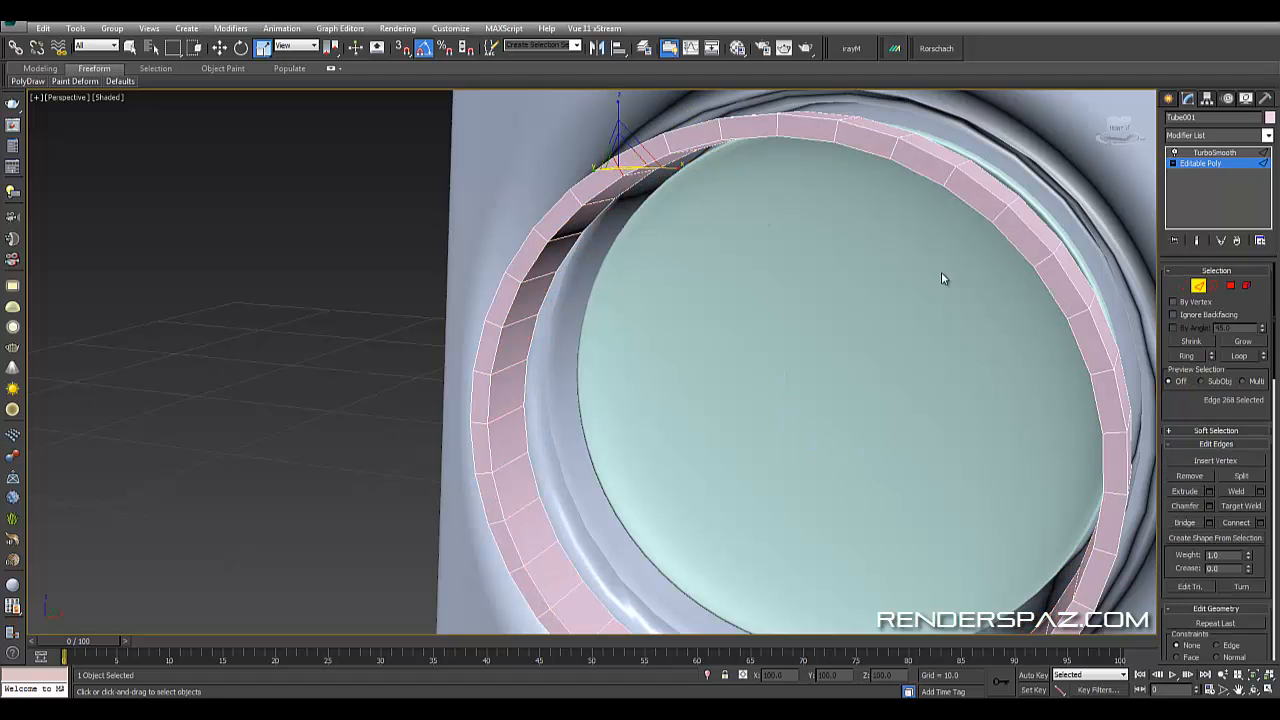
left_click(1184, 356)
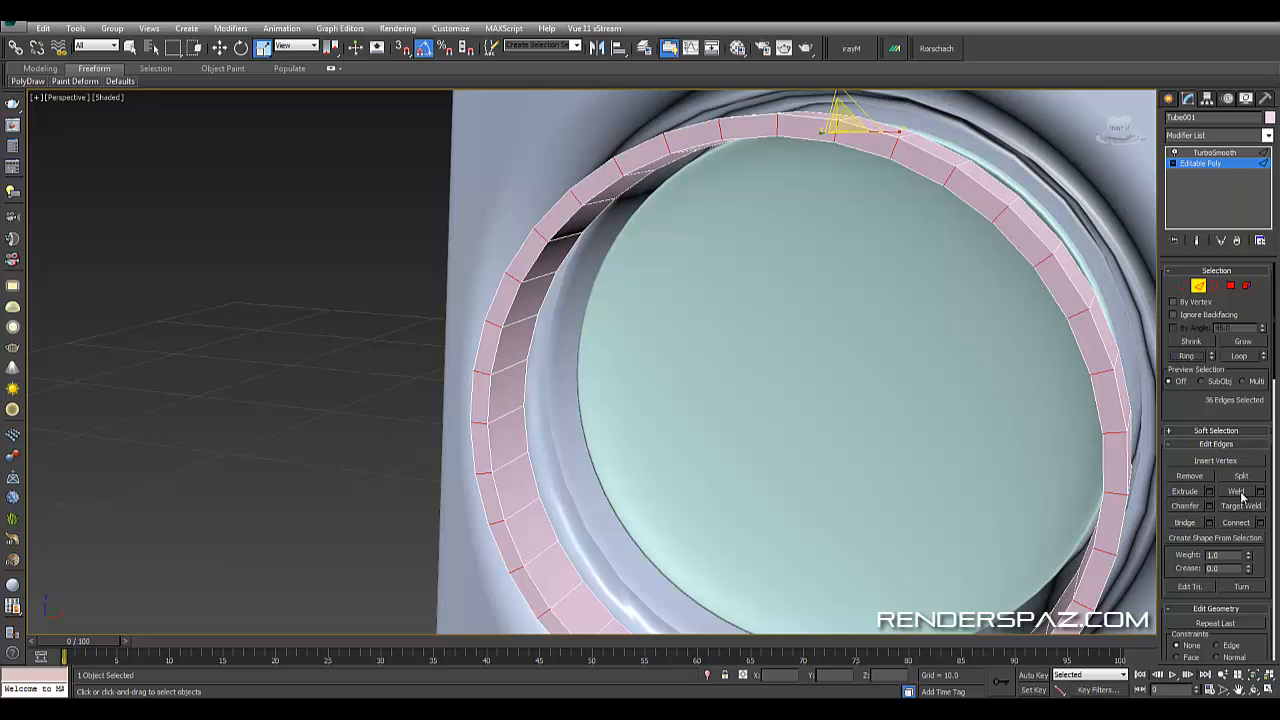
left_click(1238, 524)
- Toggle the smoothed end result and orbit around the tube ring to inspect it
middle_click_drag(797, 335, 880, 345, "alt")
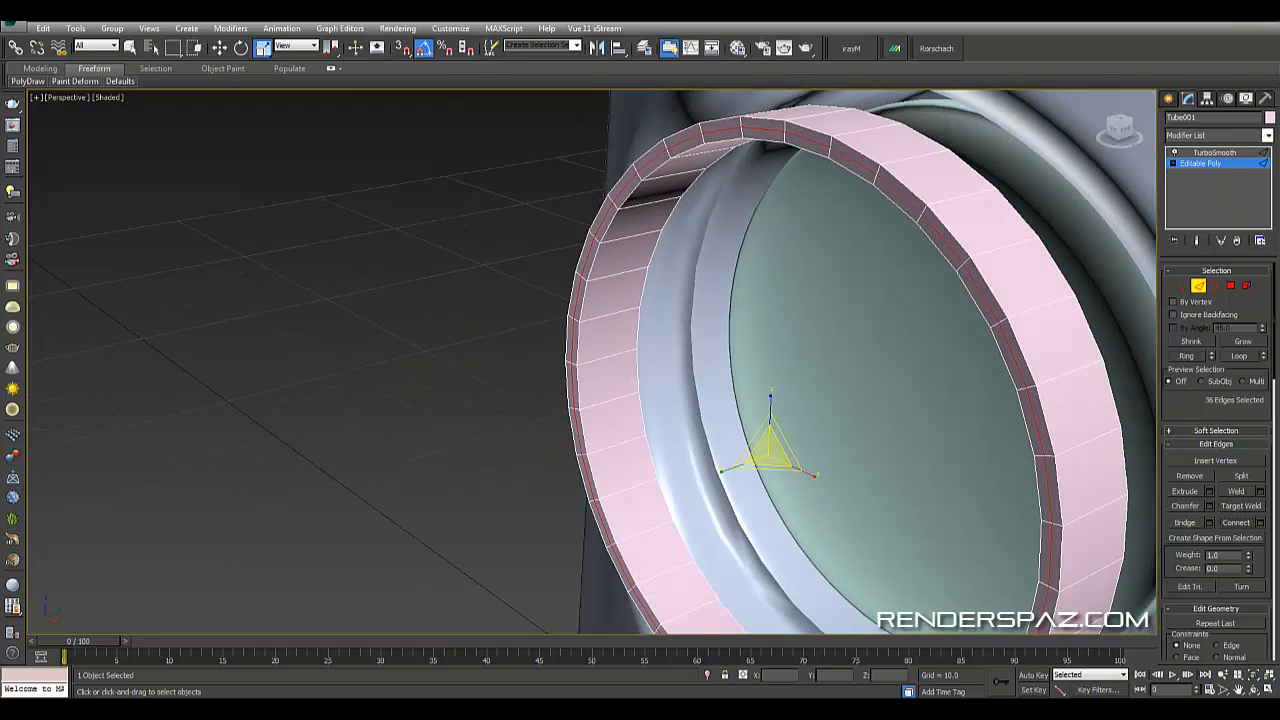
left_click(219, 48)
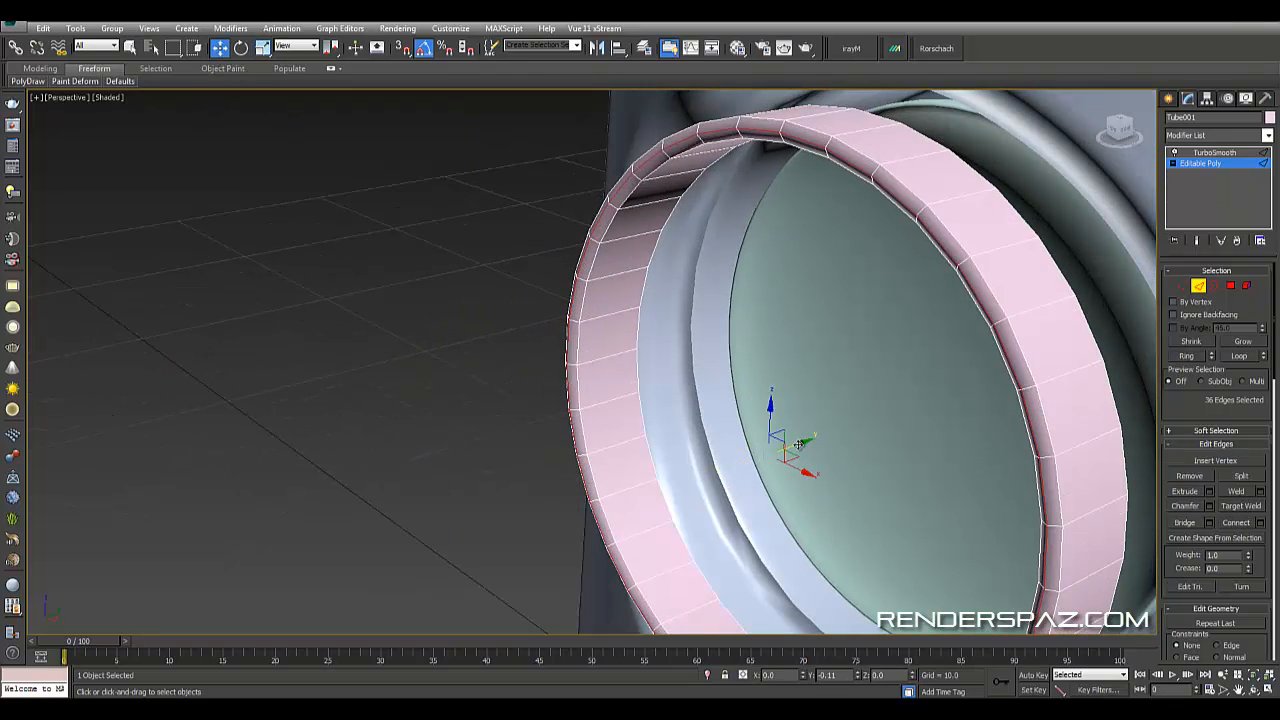
middle_click_drag(805, 442, 769, 315, "alt")
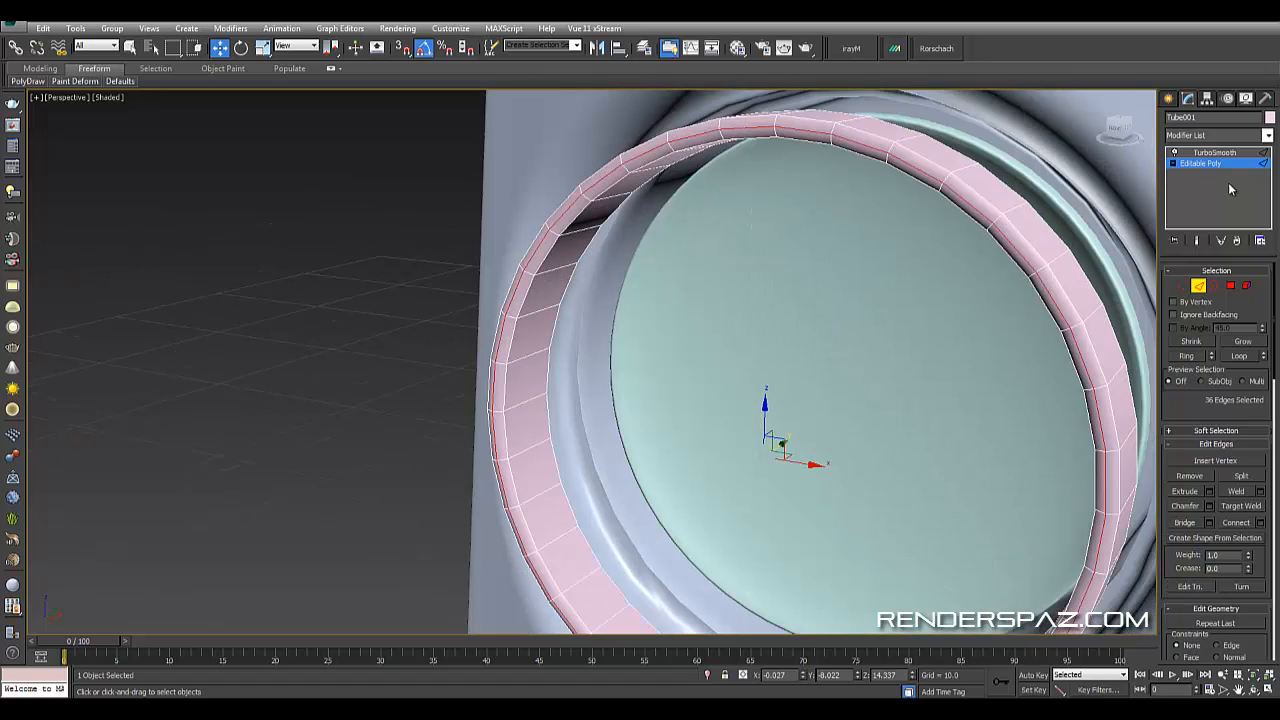
left_click(1198, 239)
left_click(566, 116)
middle_click_drag(662, 308, 627, 254, "alt")
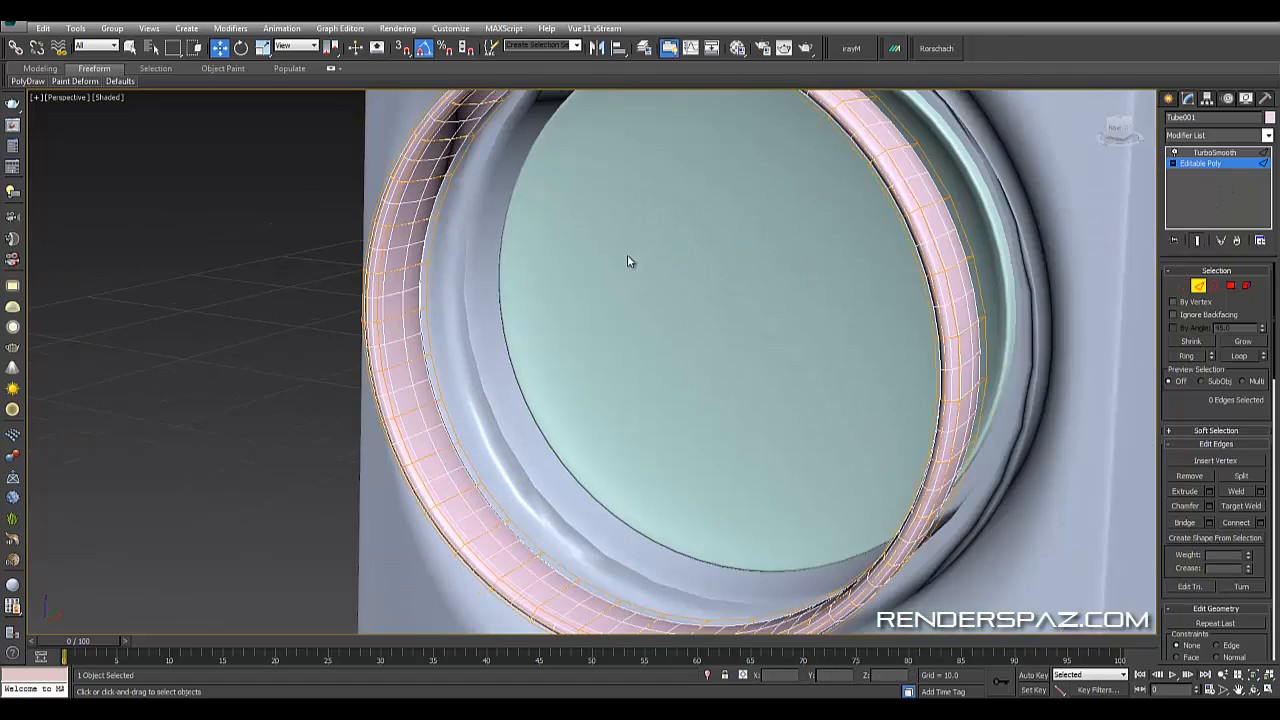
scroll(630, 262, "down", 5)
middle_click_drag(649, 327, 665, 343, "alt")
key("e")
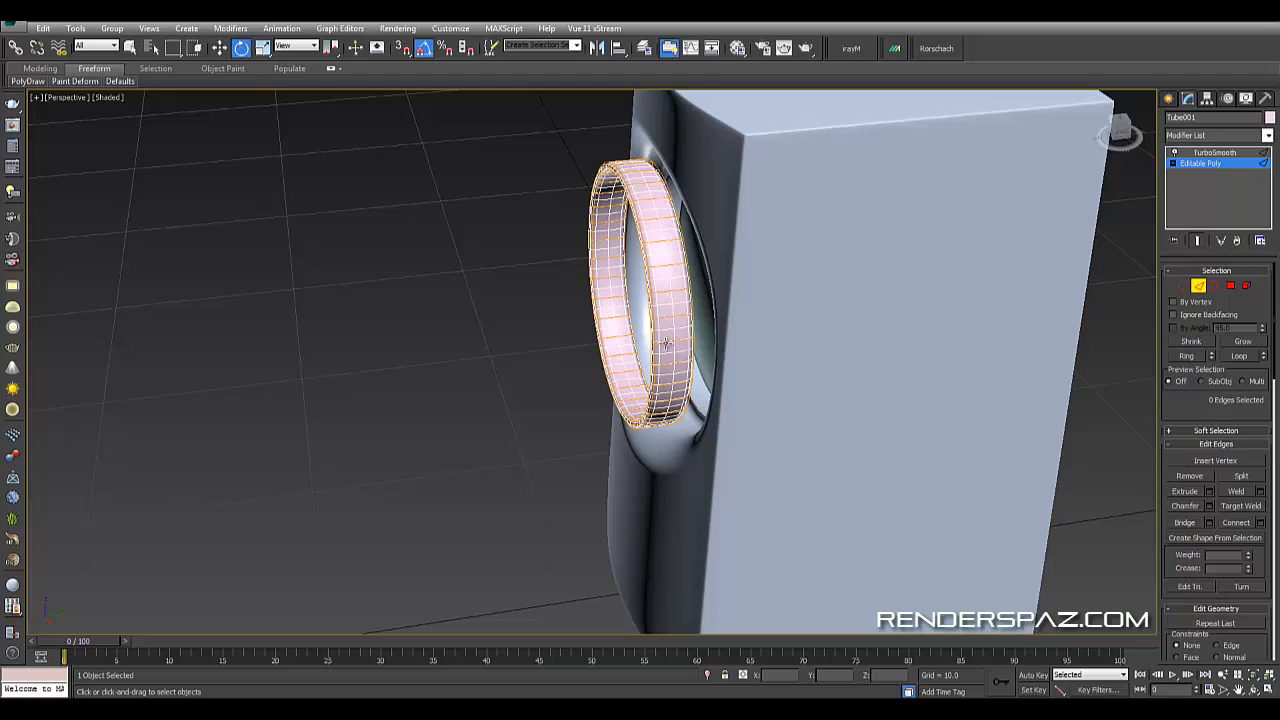
left_click(216, 49)
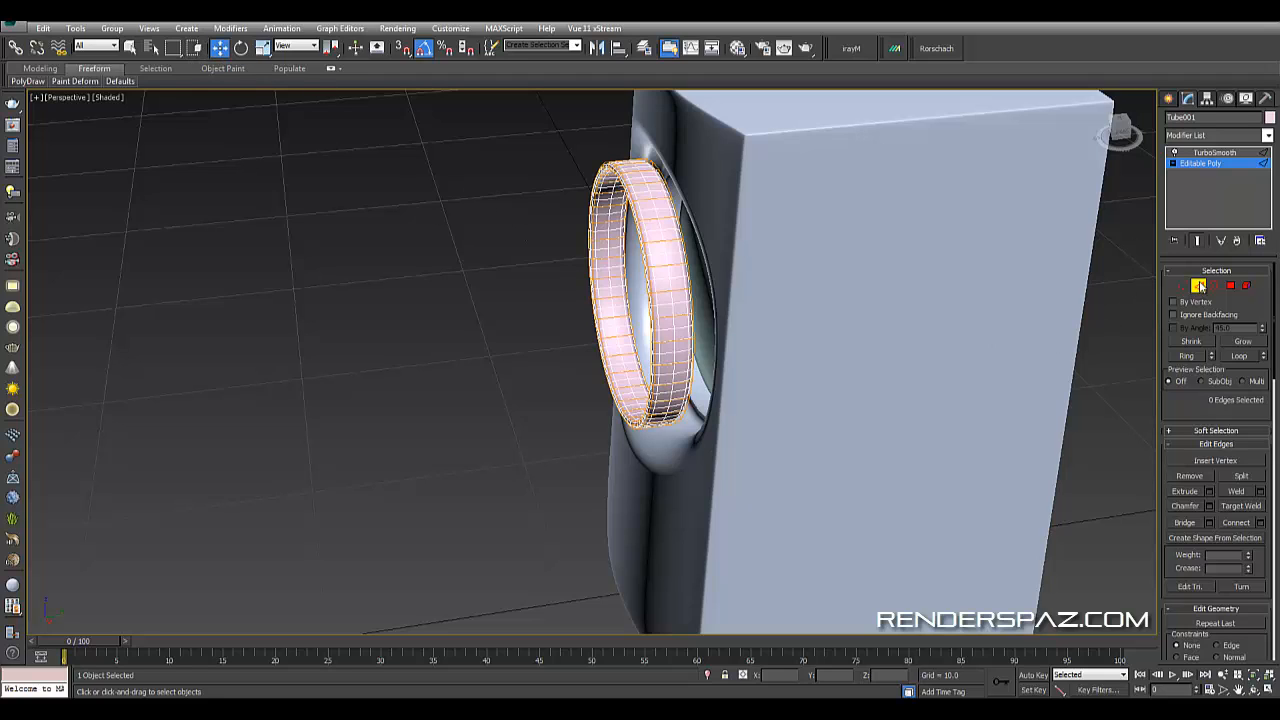
- Leave edge level and move the tube ring back into the driver hole so it sits around the cone
left_click(1198, 286)
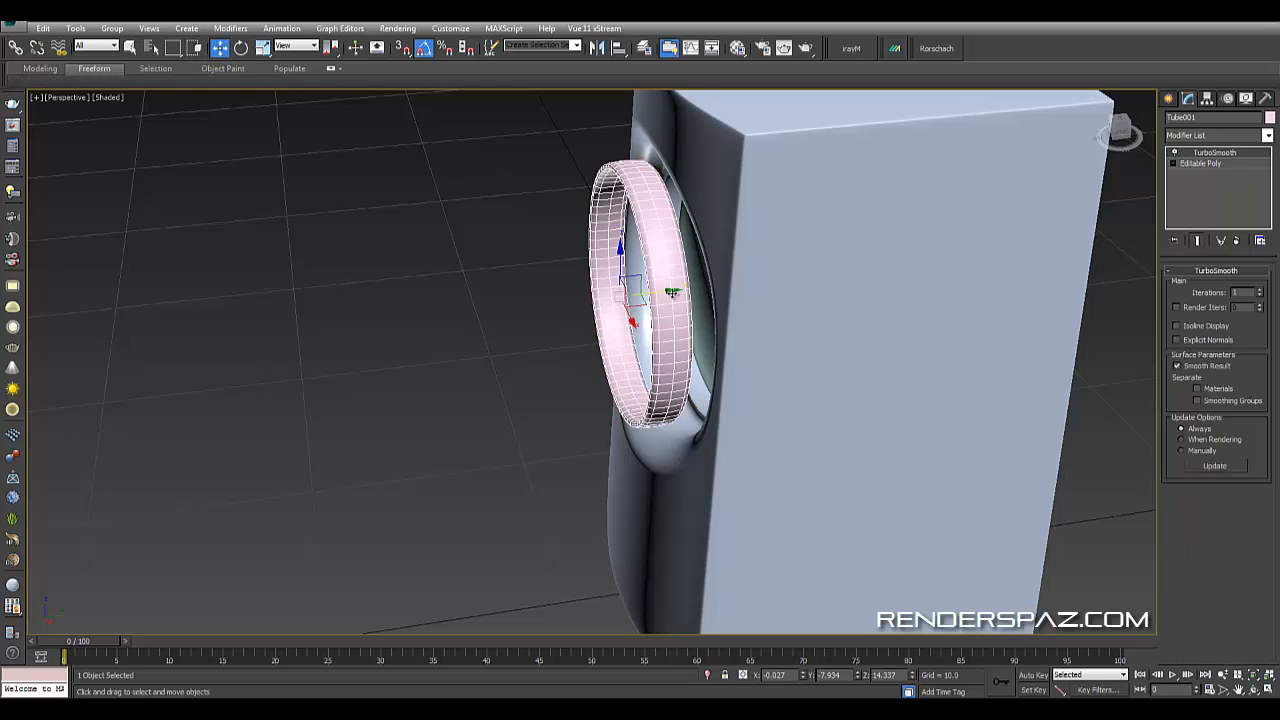
left_click_drag(672, 292, 752, 296)
mouse_move(752, 296)
middle_mouse_down("alt")
mouse_move(829, 297)
mouse_move(852, 264)
mouse_move(737, 303)
middle_mouse_up("alt")
scroll(738, 290, "up", 3)
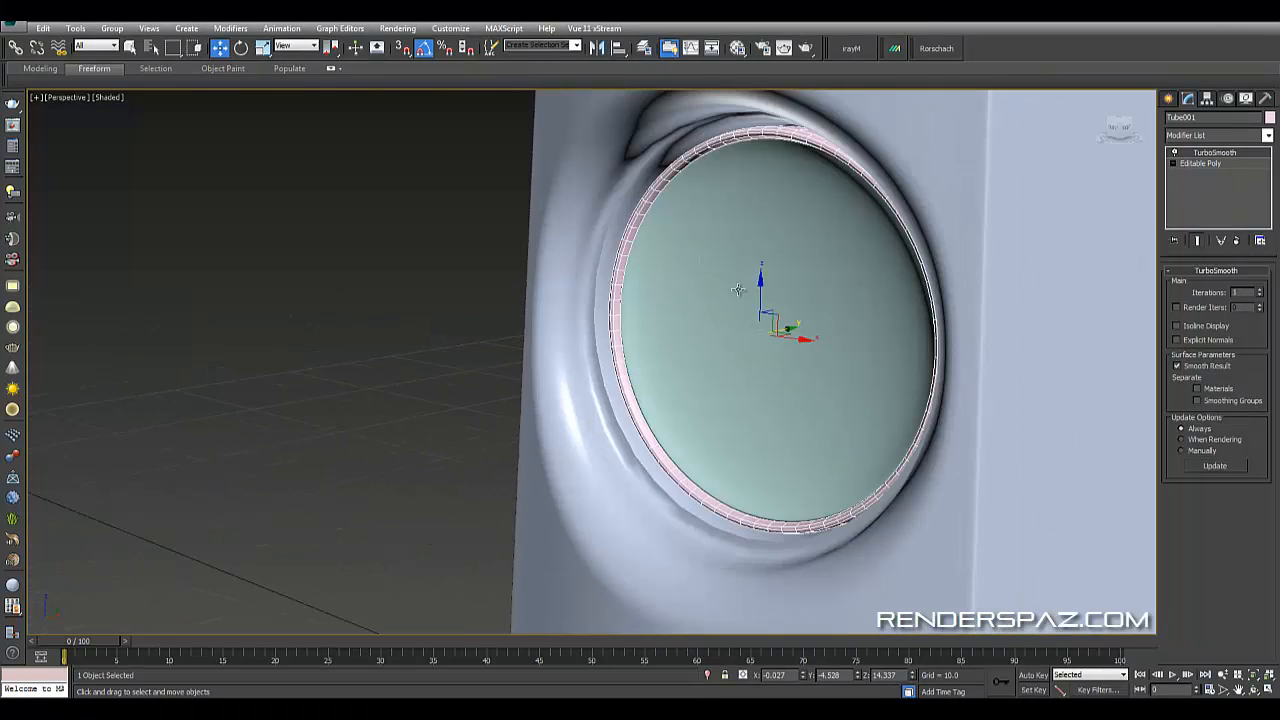
left_click_drag(791, 331, 786, 316)
left_click(386, 252)
middle_click_drag(386, 252, 500, 309, "alt")
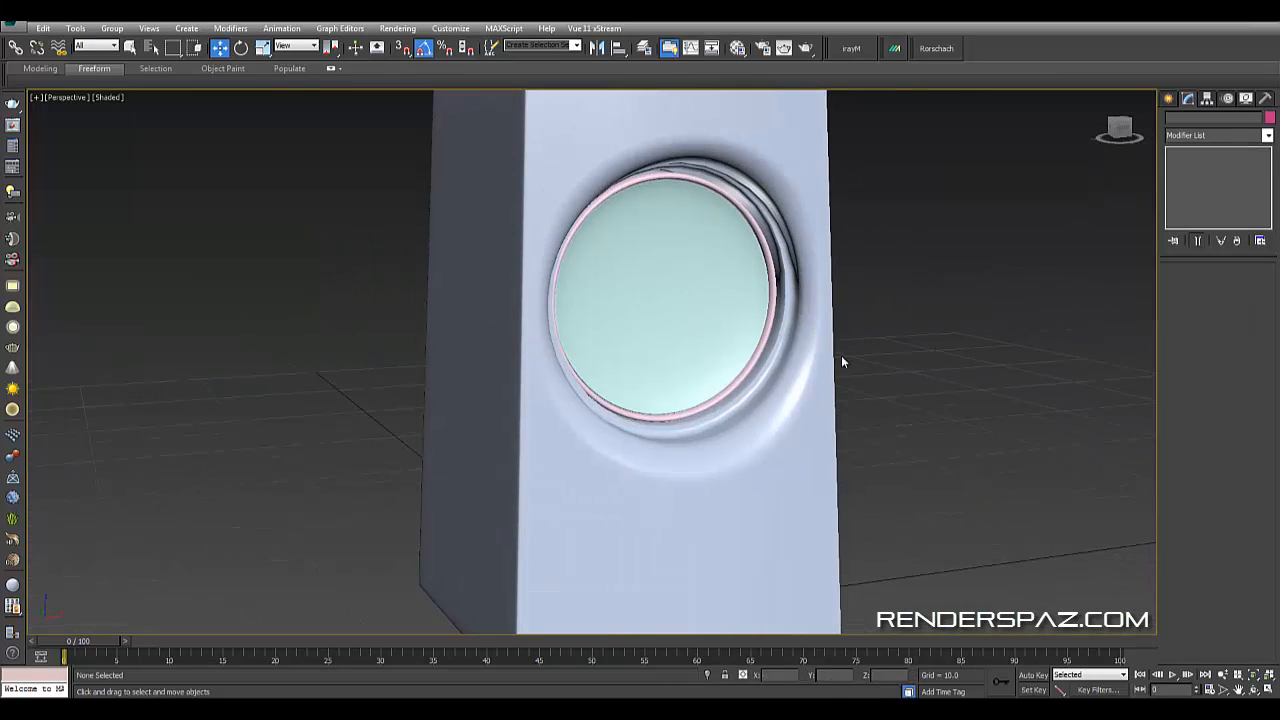
- Create a ChamferBox beside the speaker, about 14.4 by 12.4 by 32 units with a fillet of about 0.213
scroll(956, 366, "down", 5)
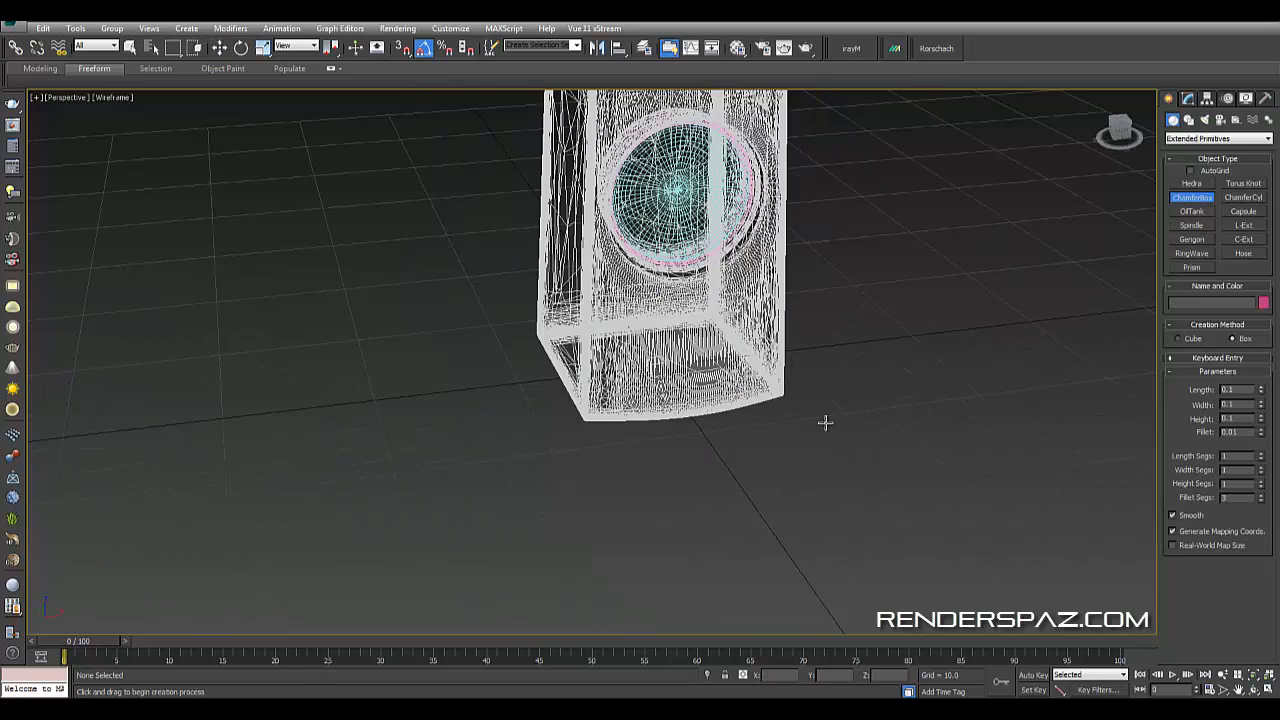
scroll(790, 440, "down", 3)
left_click_drag(754, 434, 681, 543)
right_click(908, 441)
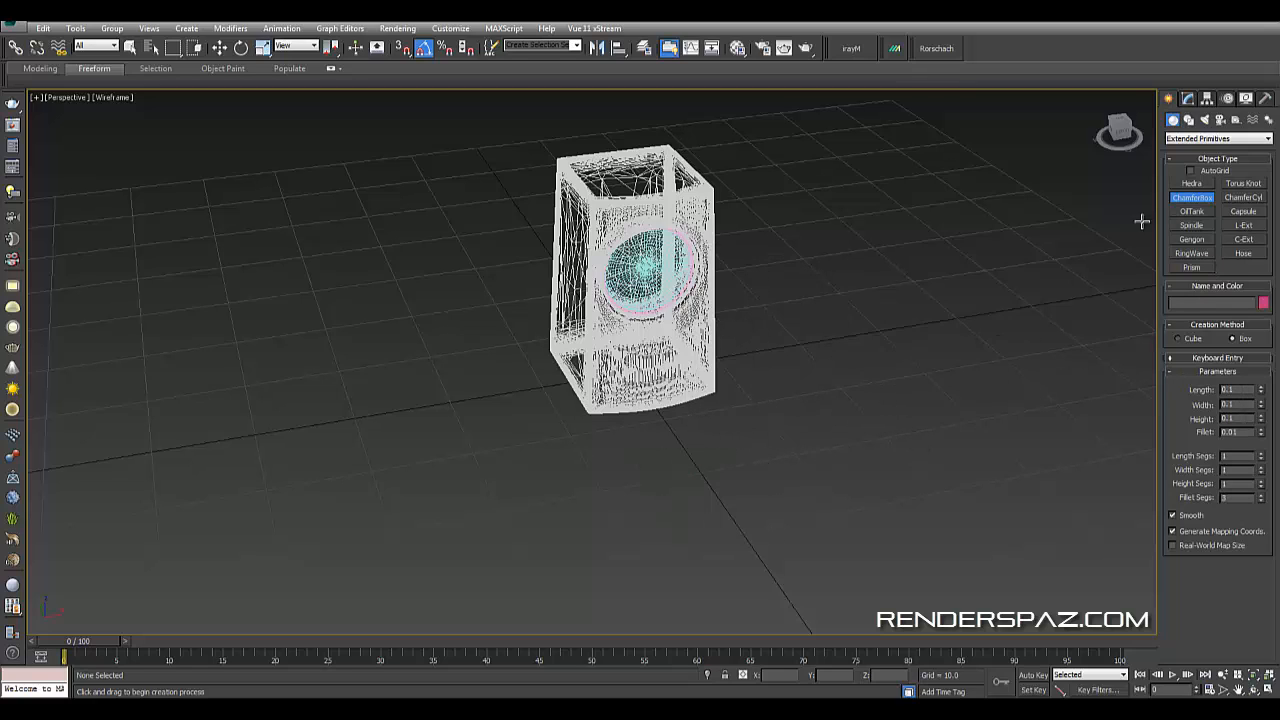
left_click_drag(736, 426, 673, 530)
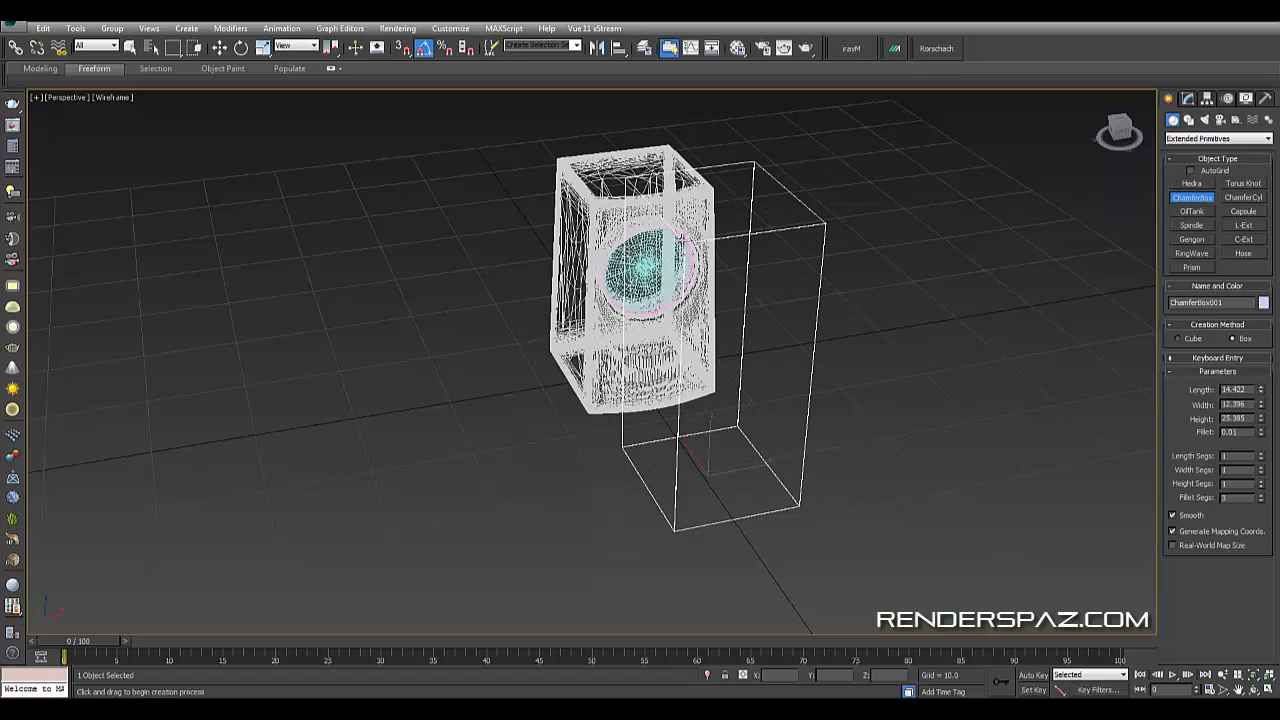
left_click(697, 222)
left_click(704, 214)
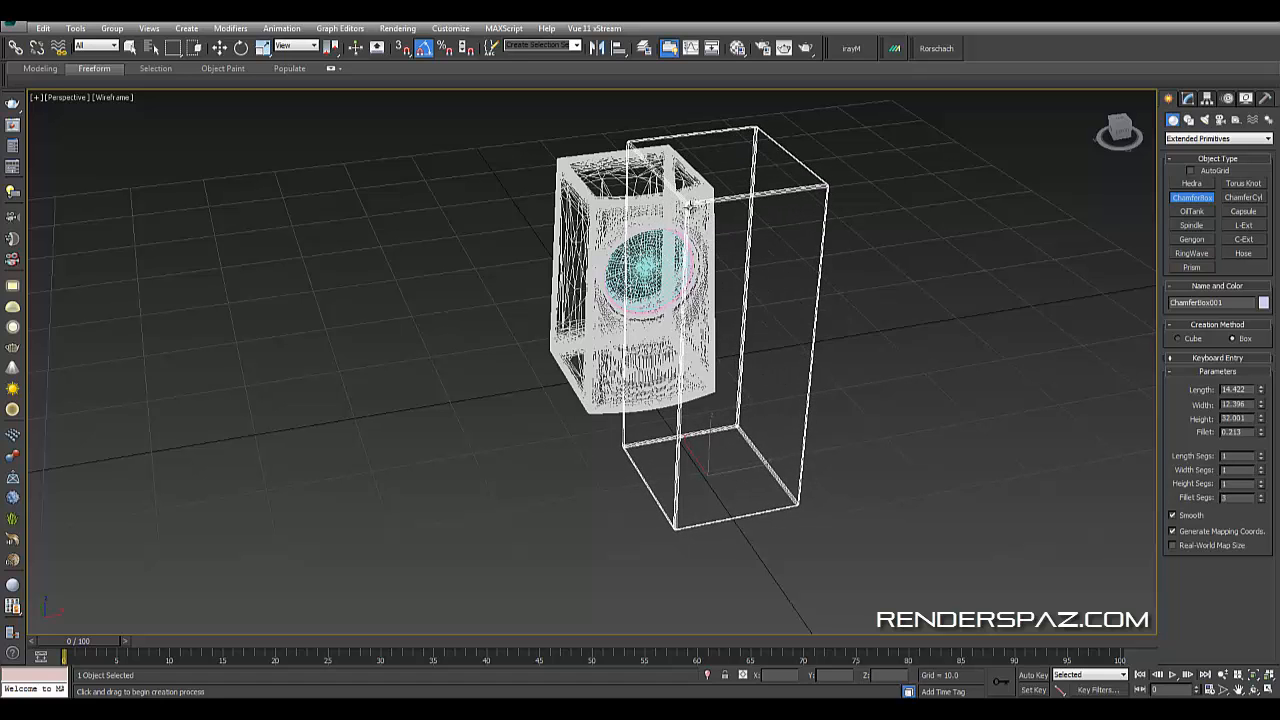
- Move the chamfer box over the speaker body in top view and raise it to sit on top of the body
key("w")
left_click(861, 400)
middle_click_drag(861, 400, 811, 402, "alt")
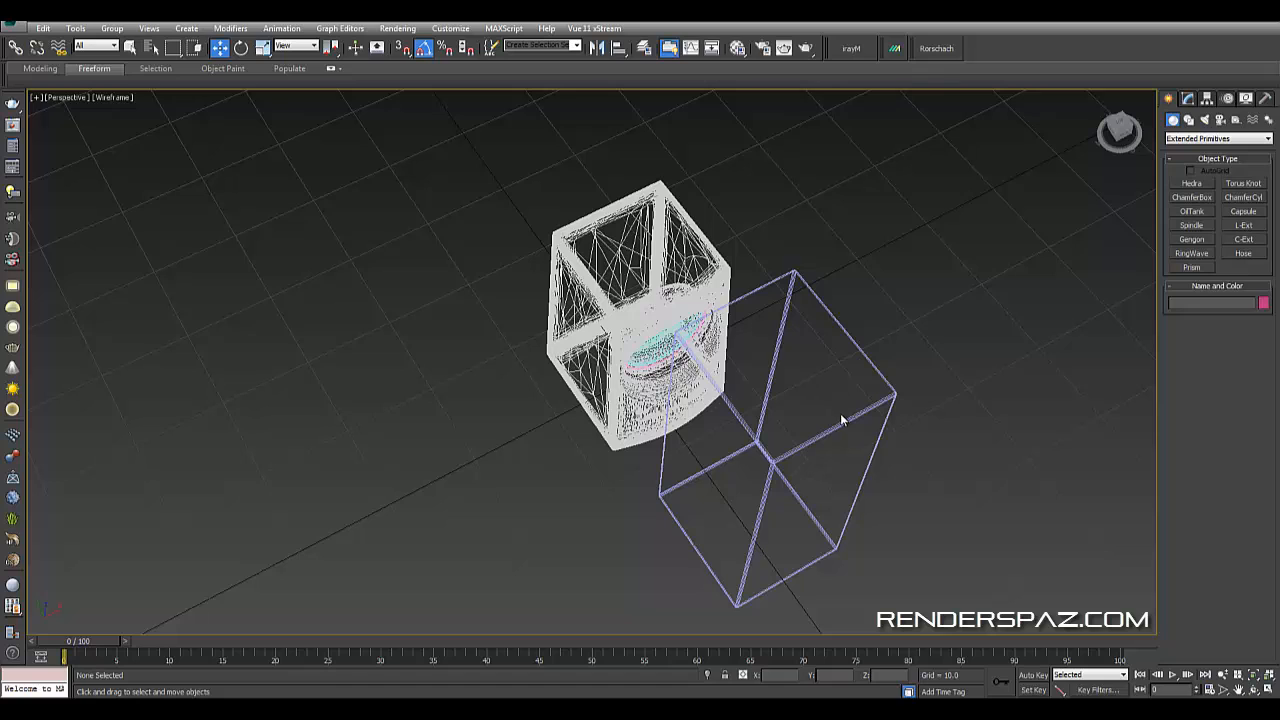
key("t")
left_click(817, 408)
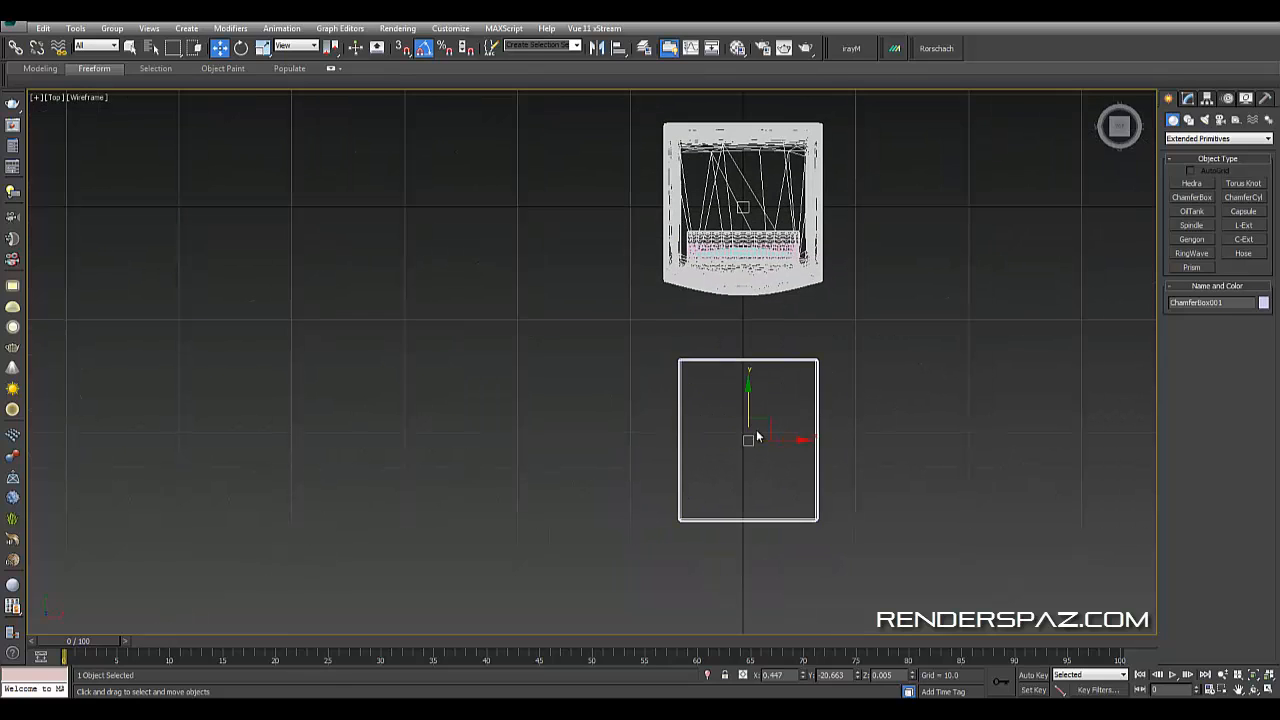
left_click_drag(760, 429, 752, 186)
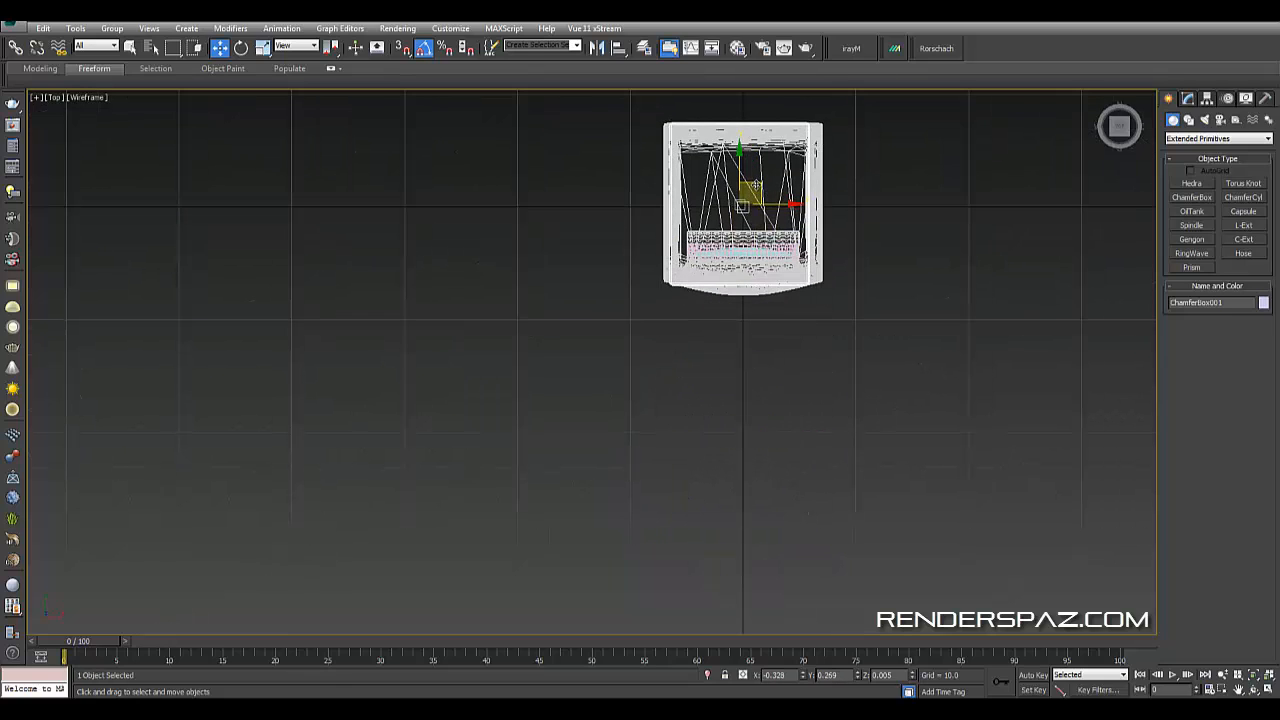
key("p")
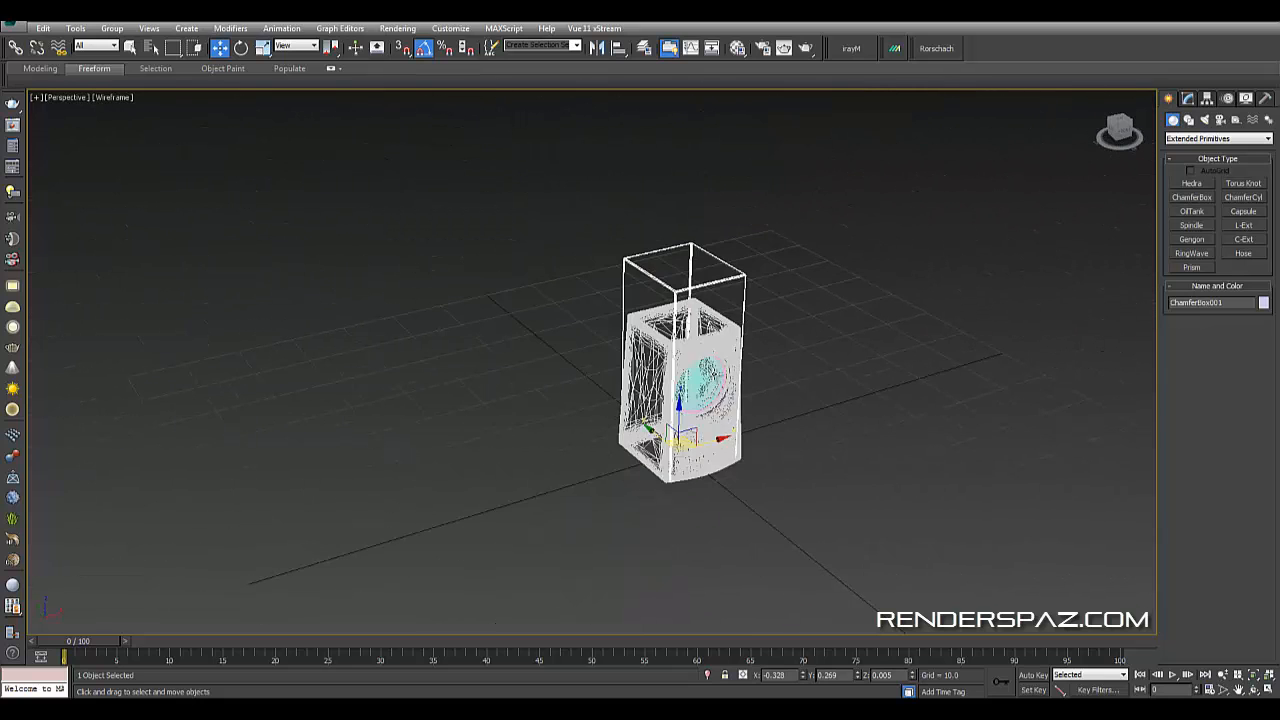
key("F3")
scroll(721, 341, "up", 5)
scroll(688, 382, "down", 2)
left_click_drag(650, 439, 627, 264)
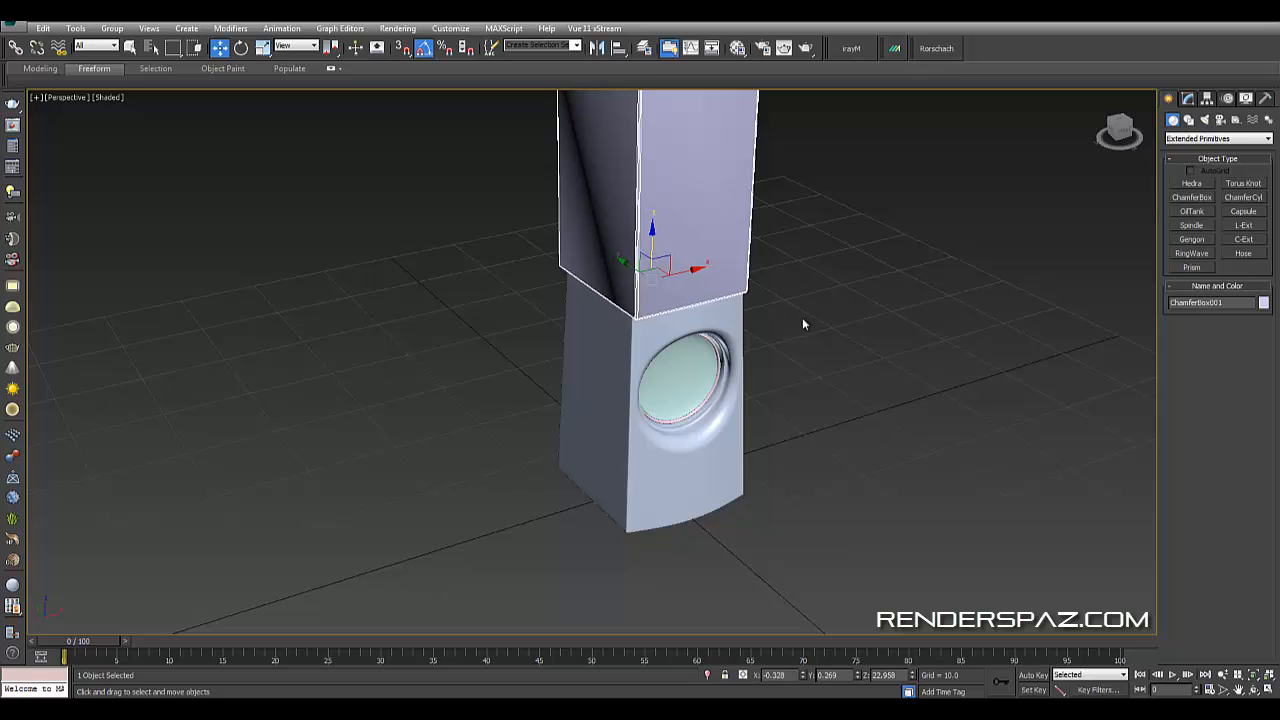
- Set the chamfer box's X and Y position to 0
left_click(1185, 98)
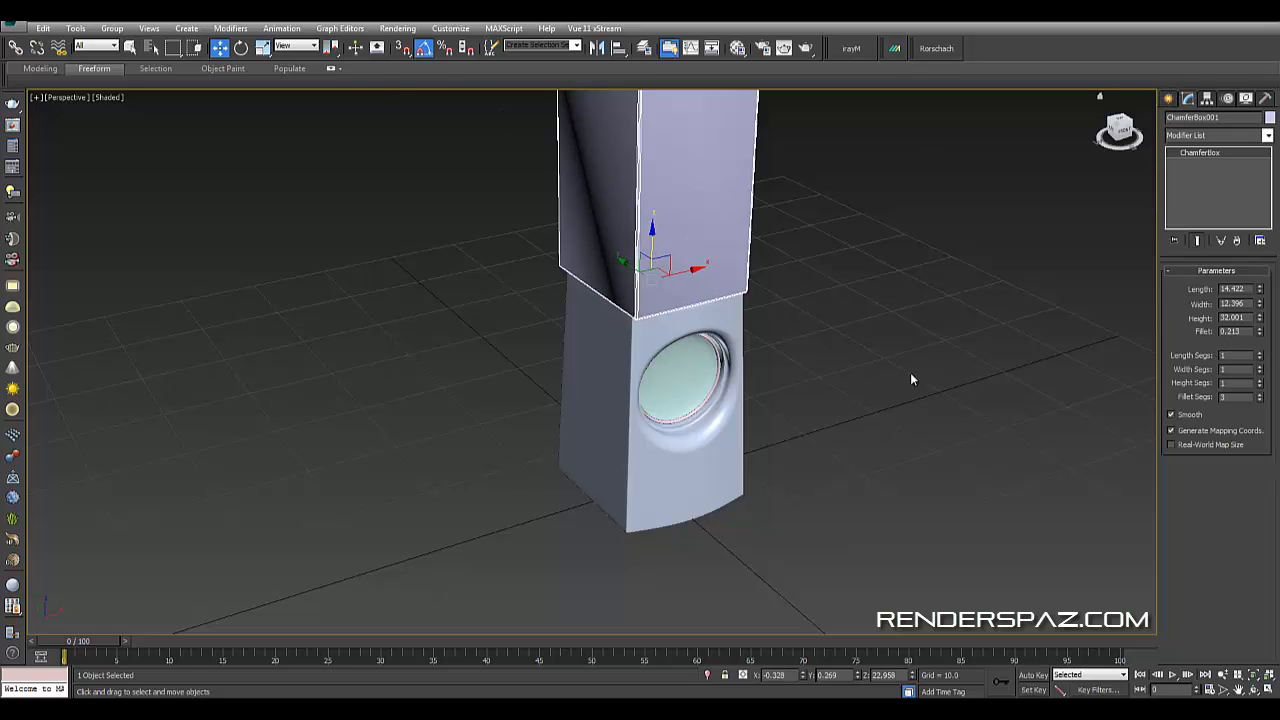
right_click(808, 678)
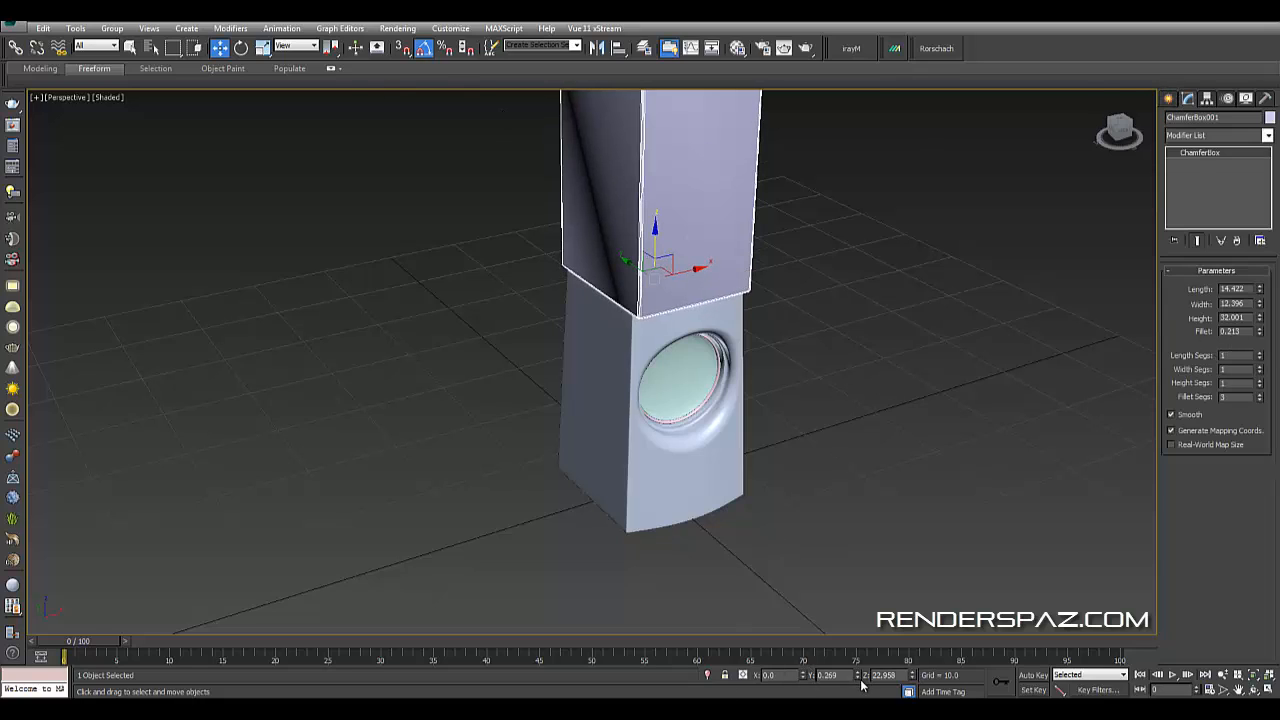
right_click(858, 677)
- Reduce the chamfer box's length to about 9.8 and width to 11.9, nudging it to align with the body
middle_click_drag(722, 400, 742, 378, "alt")
left_click_drag(1260, 297, 1258, 309)
middle_click_drag(760, 243, 682, 296, "alt")
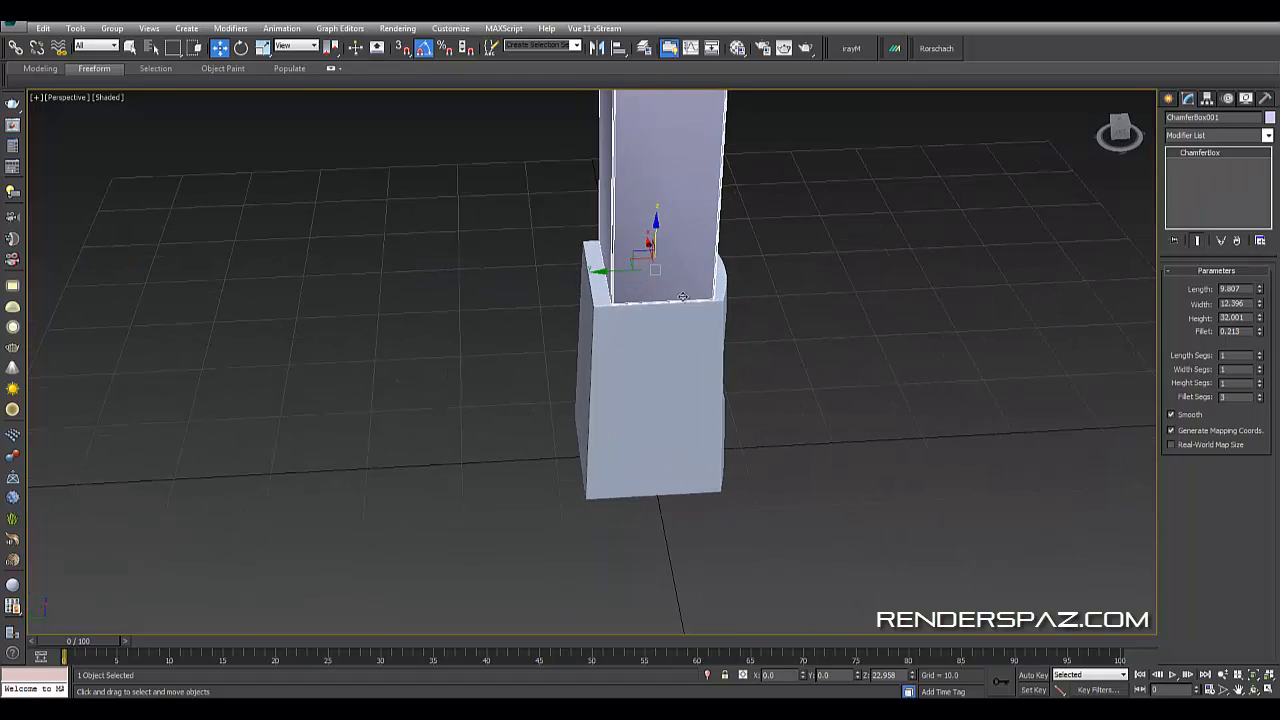
left_click_drag(611, 275, 601, 272)
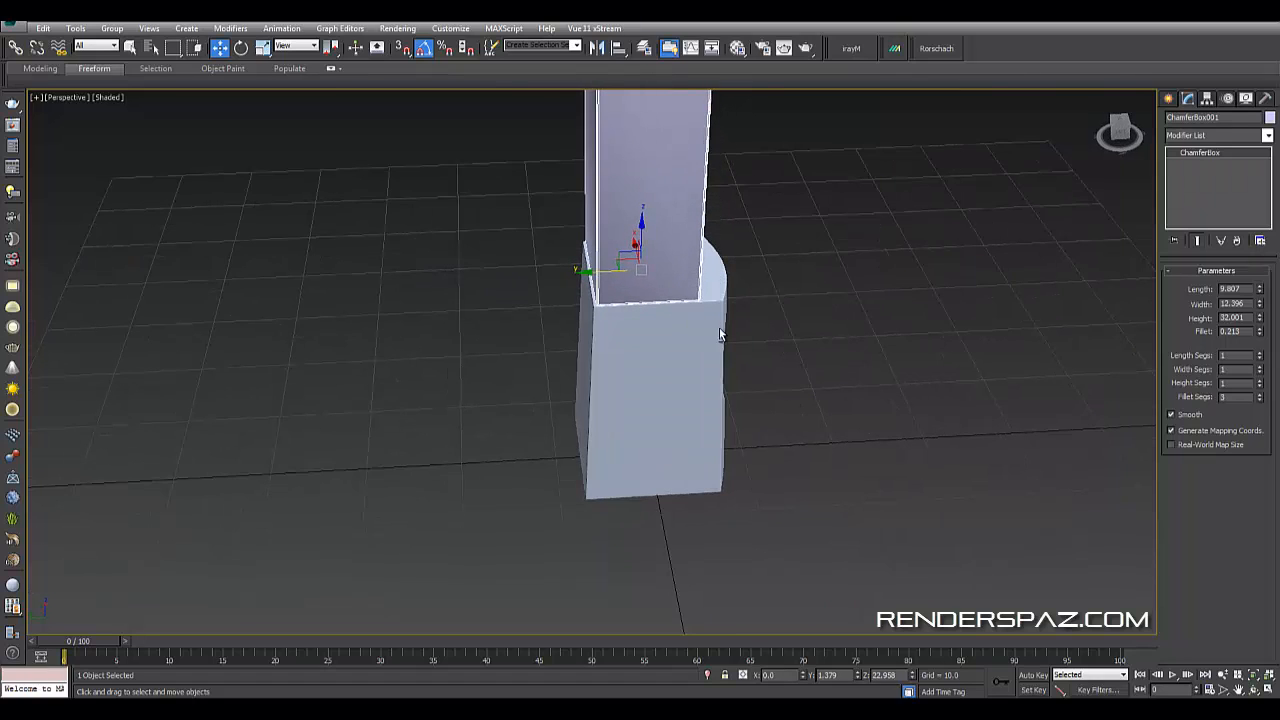
middle_click_drag(719, 333, 727, 393, "alt")
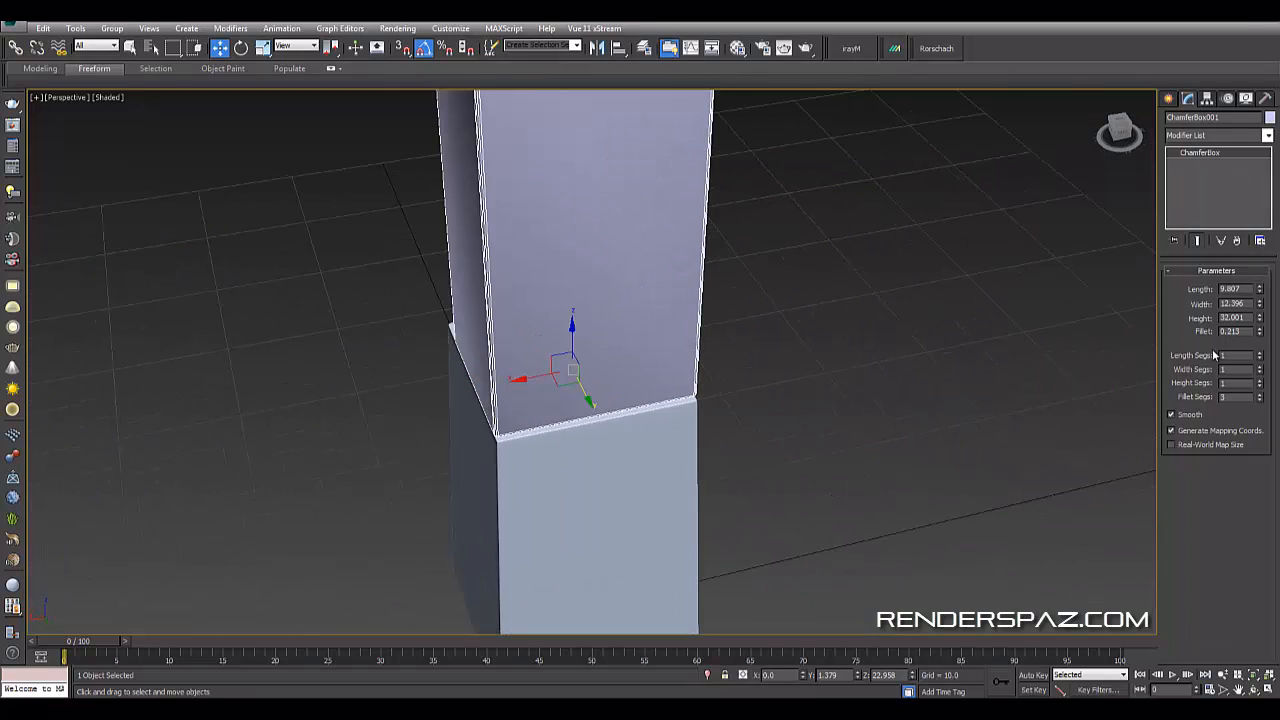
left_click_drag(1259, 304, 1260, 311)
- Orbit and zoom around the chamfer box to check how it fits on the speaker body
middle_click_drag(745, 356, 707, 334, "alt")
right_click(707, 334)
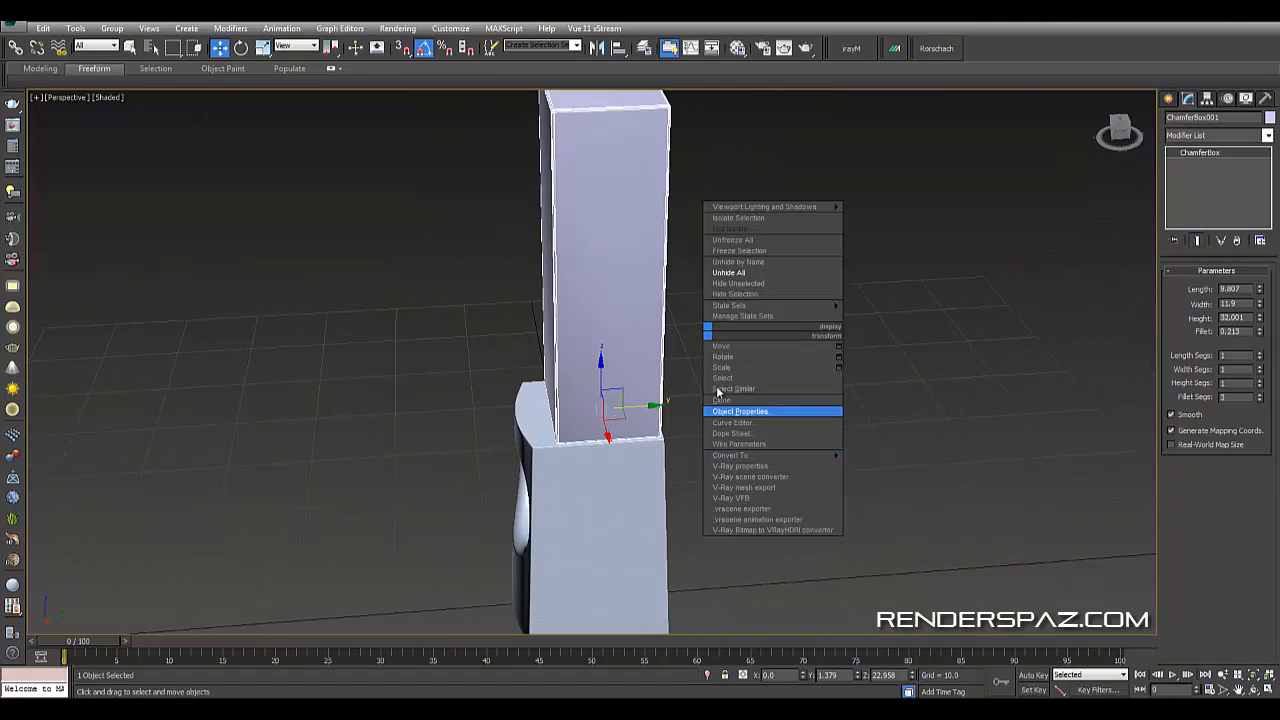
left_click(706, 156)
middle_click_drag(706, 158, 752, 434, "alt")
scroll(752, 434, "up", 3)
scroll(731, 464, "up", 5)
scroll(730, 466, "down", 6)
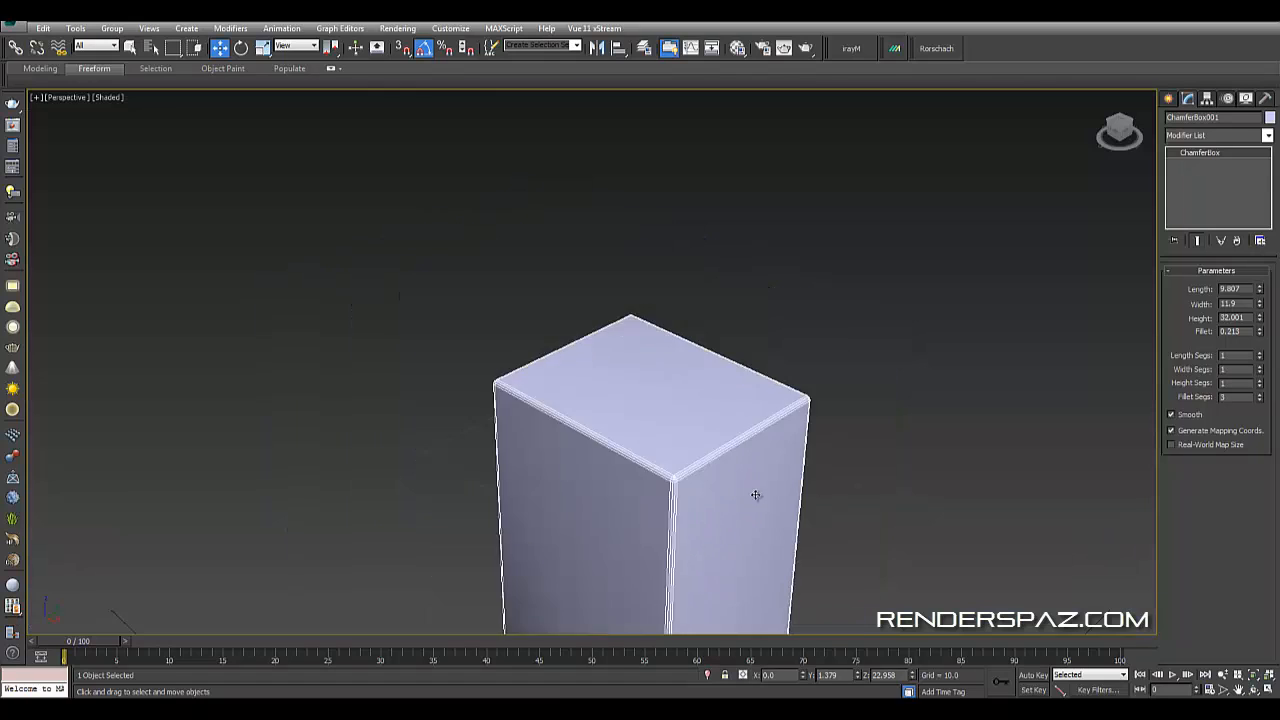
middle_click_drag(757, 494, 738, 337, "alt")
middle_click_drag(761, 429, 722, 428, "alt")
middle_click_drag(722, 428, 717, 398)
- Convert the chamfer box to an Editable Poly
right_click(717, 398)
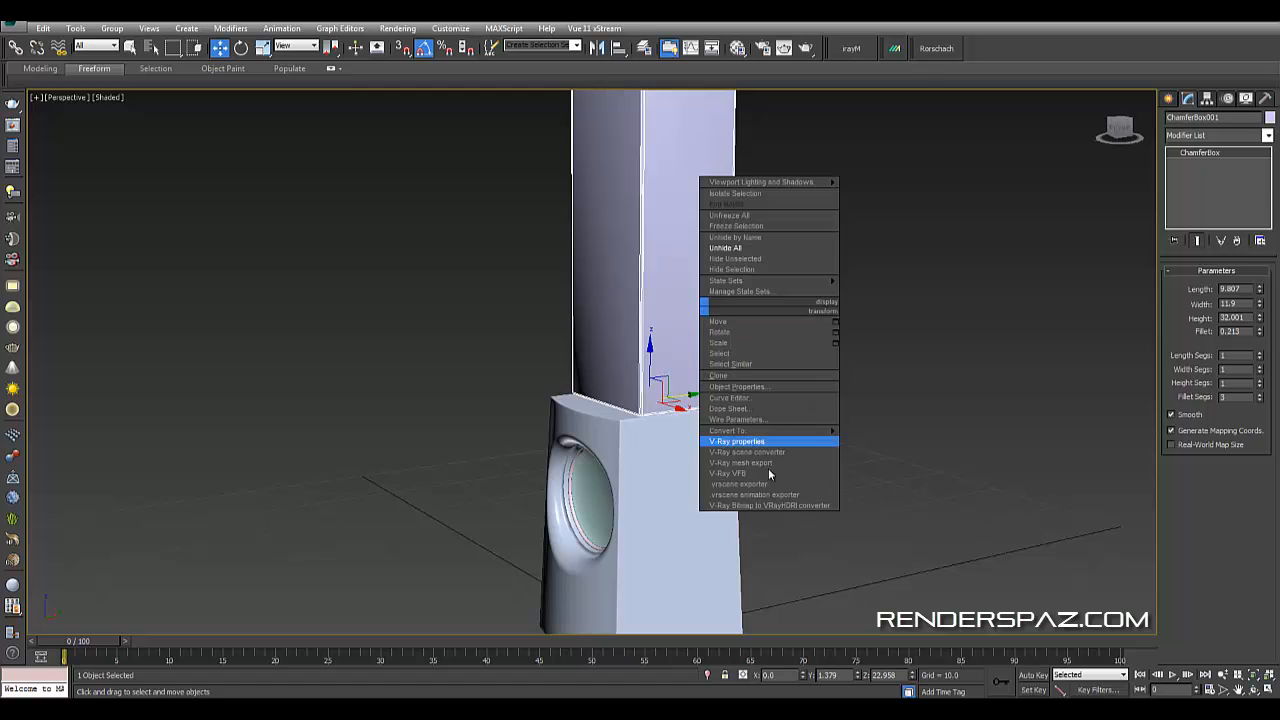
mouse_move(790, 431)
left_click(874, 441)
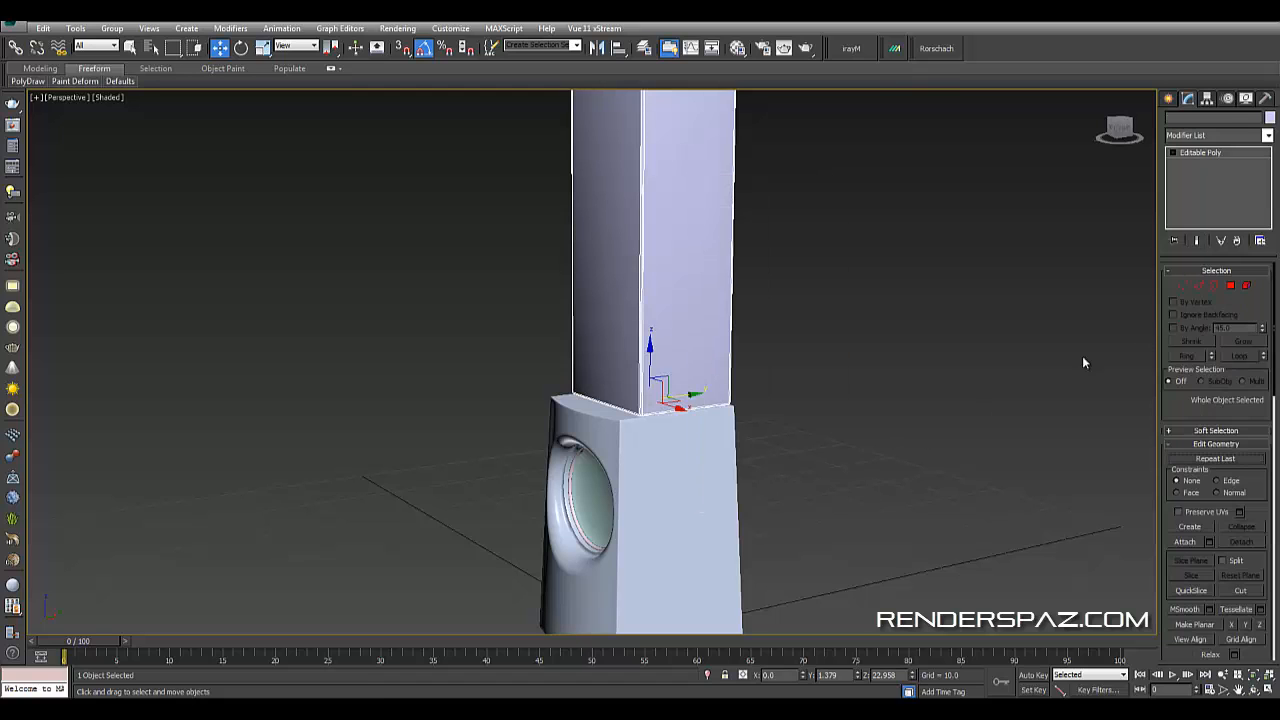
- Select the upper box's bottom vertices and adjust them to fit the speaker body's top edge
left_click(1182, 287)
middle_click_drag(942, 322, 762, 374, "alt")
scroll(760, 378, "down", 3)
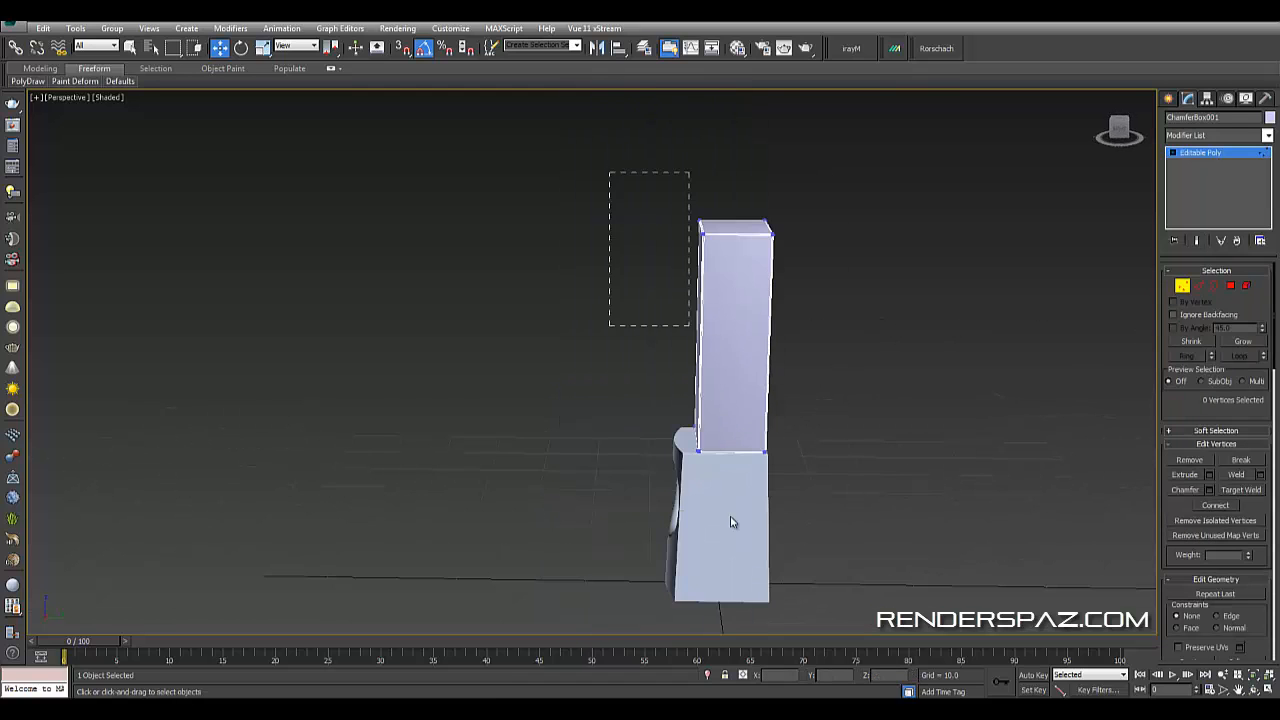
left_click_drag(731, 518, 733, 522)
scroll(676, 377, "up", 5)
left_click_drag(793, 231, 755, 233)
left_click_drag(755, 233, 753, 233)
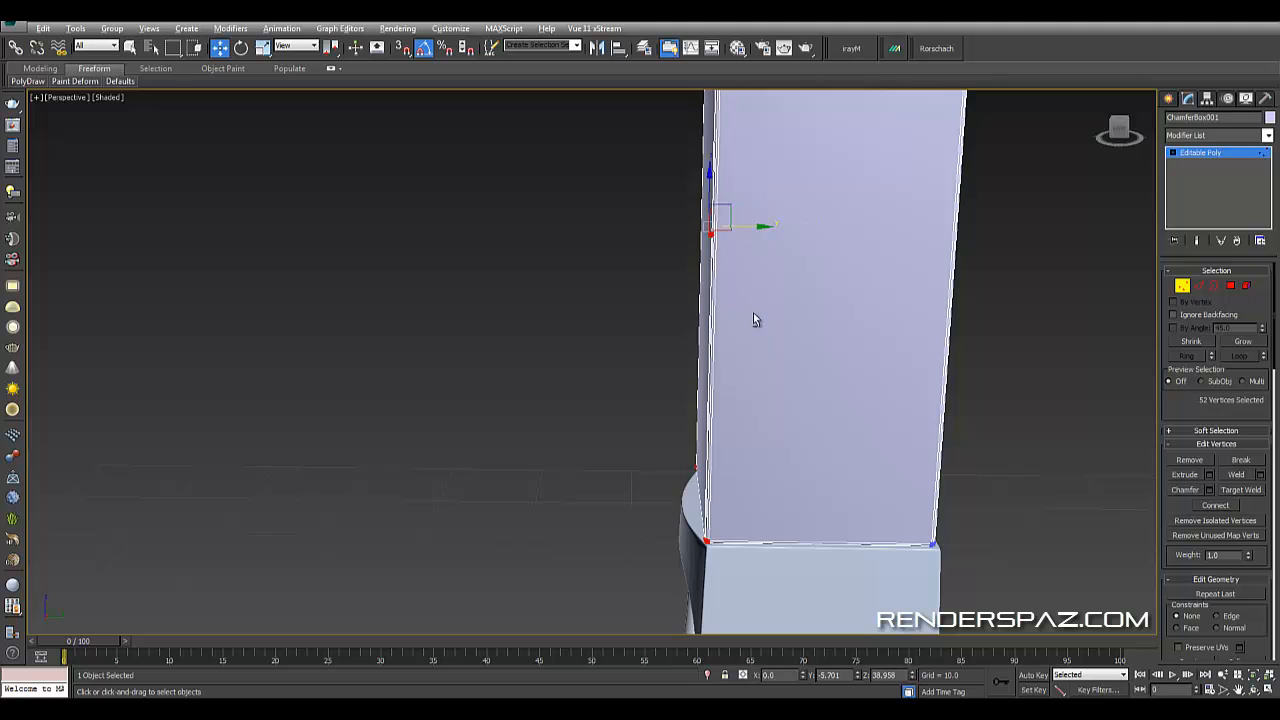
middle_click_drag(754, 315, 826, 346, "alt")
scroll(815, 420, "up", 5)
middle_click_drag(794, 490, 807, 376)
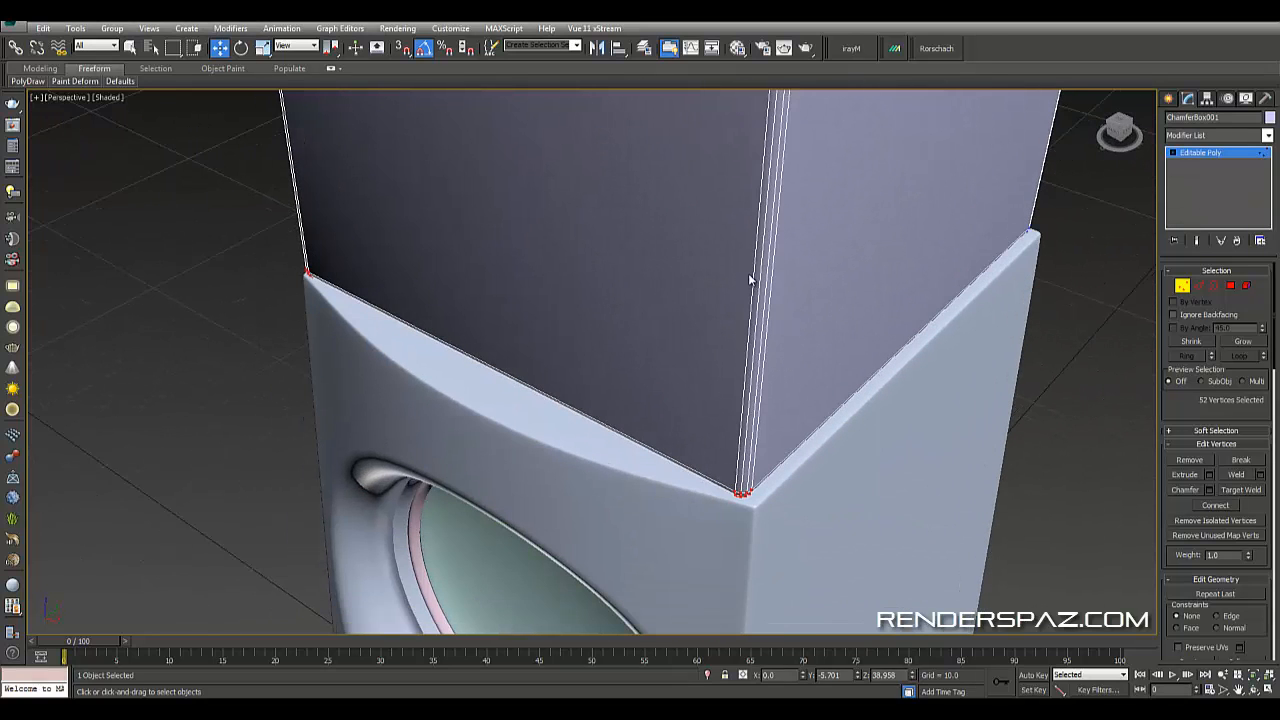
middle_click_drag(548, 240, 785, 314)
scroll(900, 328, "down", 4)
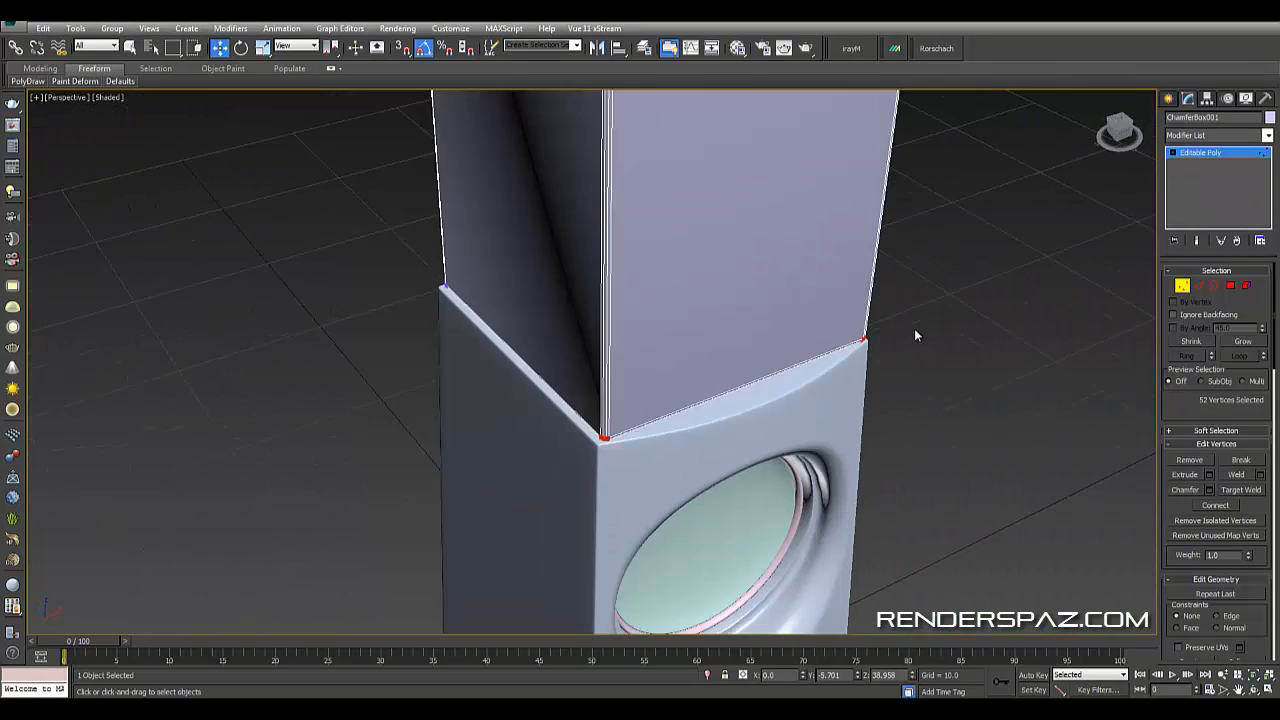
middle_click_drag(915, 330, 982, 301, "alt")
scroll(894, 328, "down", 4)
middle_click_drag(894, 328, 834, 410)
left_click(1042, 241)
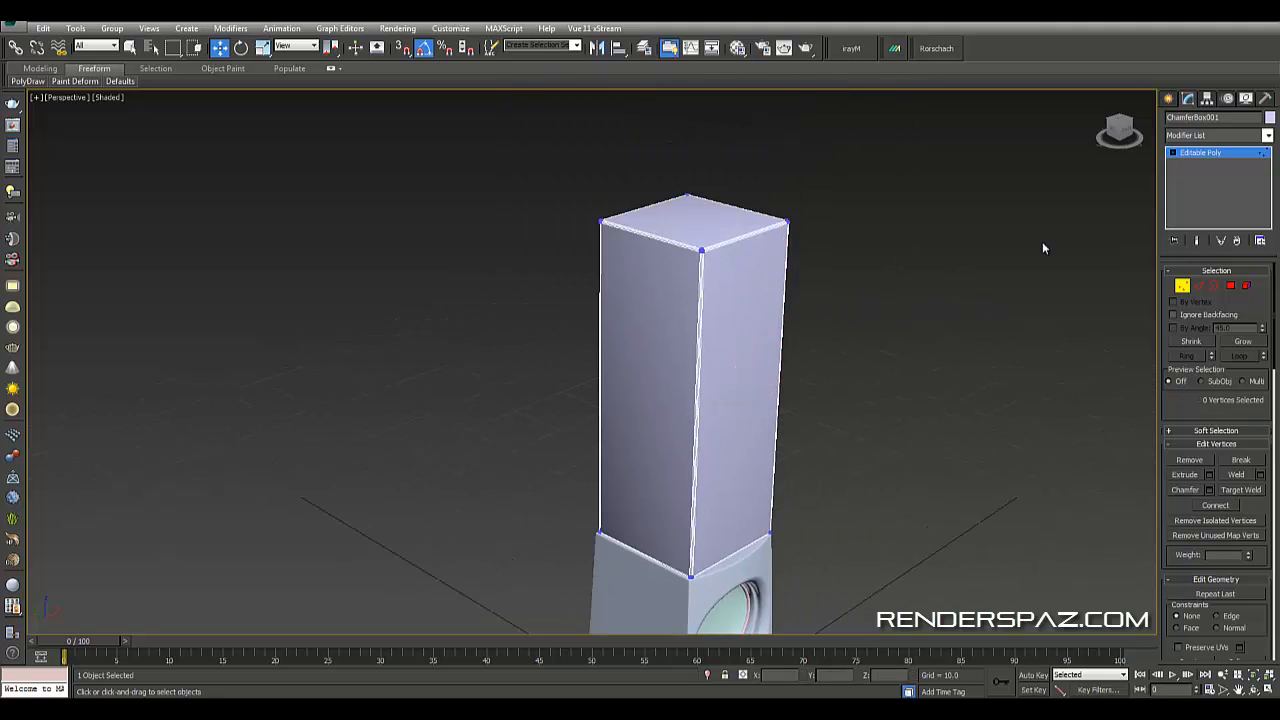
- Select the upper box's top vertices and move them up to make the section taller
left_click(1184, 290)
left_click(988, 226)
middle_click_drag(804, 310, 796, 209)
scroll(796, 209, "down", 4)
left_click(735, 212)
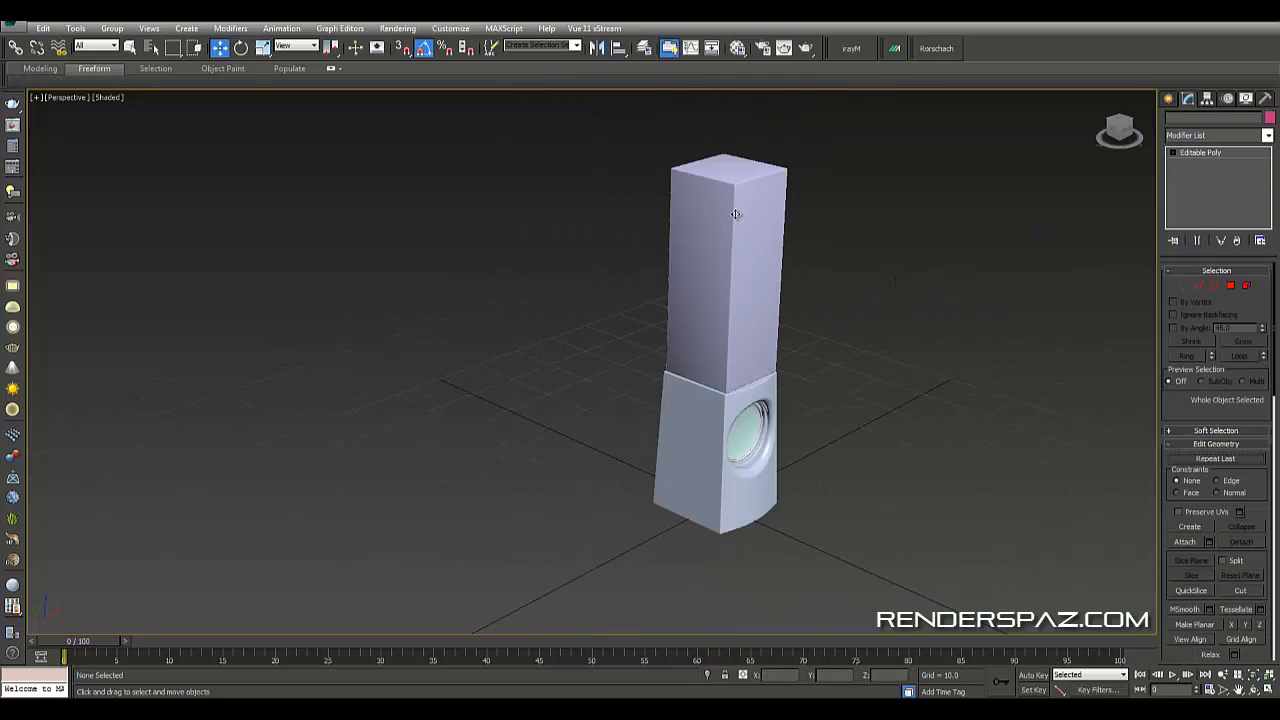
left_click(1181, 290)
middle_click_drag(838, 266, 848, 232, "alt")
left_click_drag(652, 121, 879, 267)
middle_click_drag(702, 126, 647, 220)
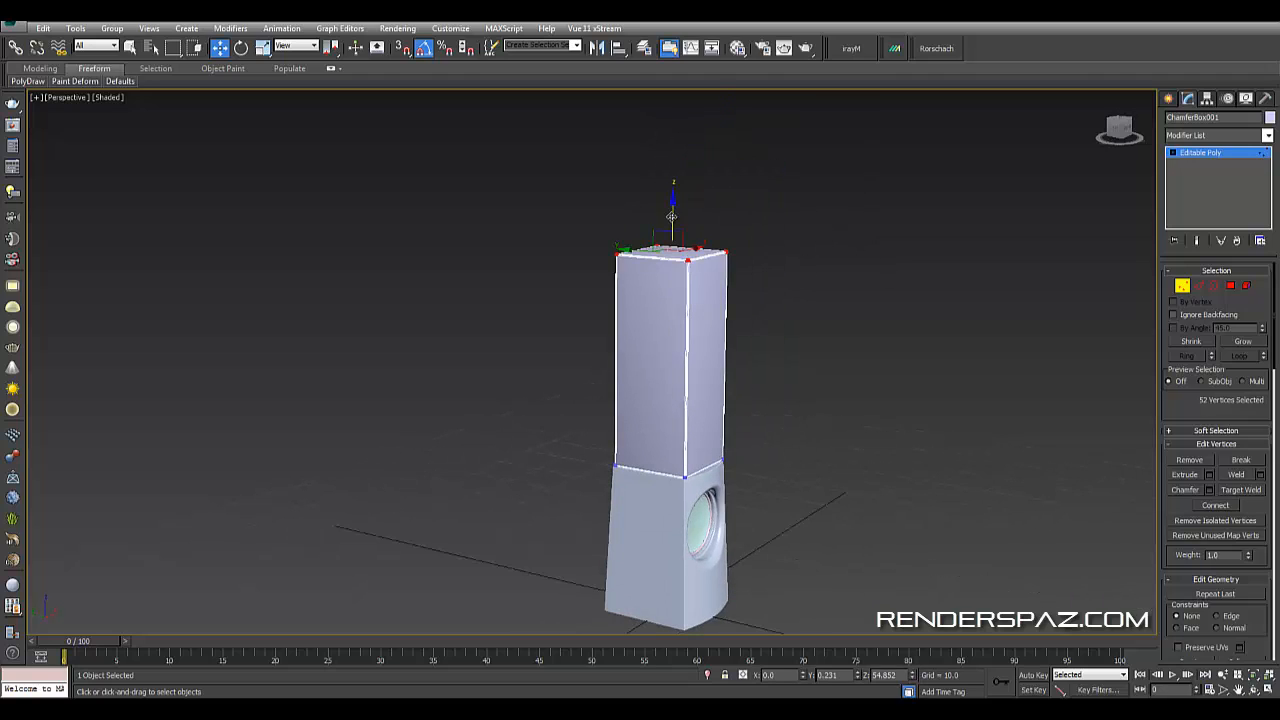
left_click_drag(677, 220, 674, 166)
middle_click_drag(795, 259, 930, 272, "alt")
left_click(930, 272)
- Select the upper box's top and bottom edges and connect them to add a vertical edge loop through its middle
left_click(1199, 287)
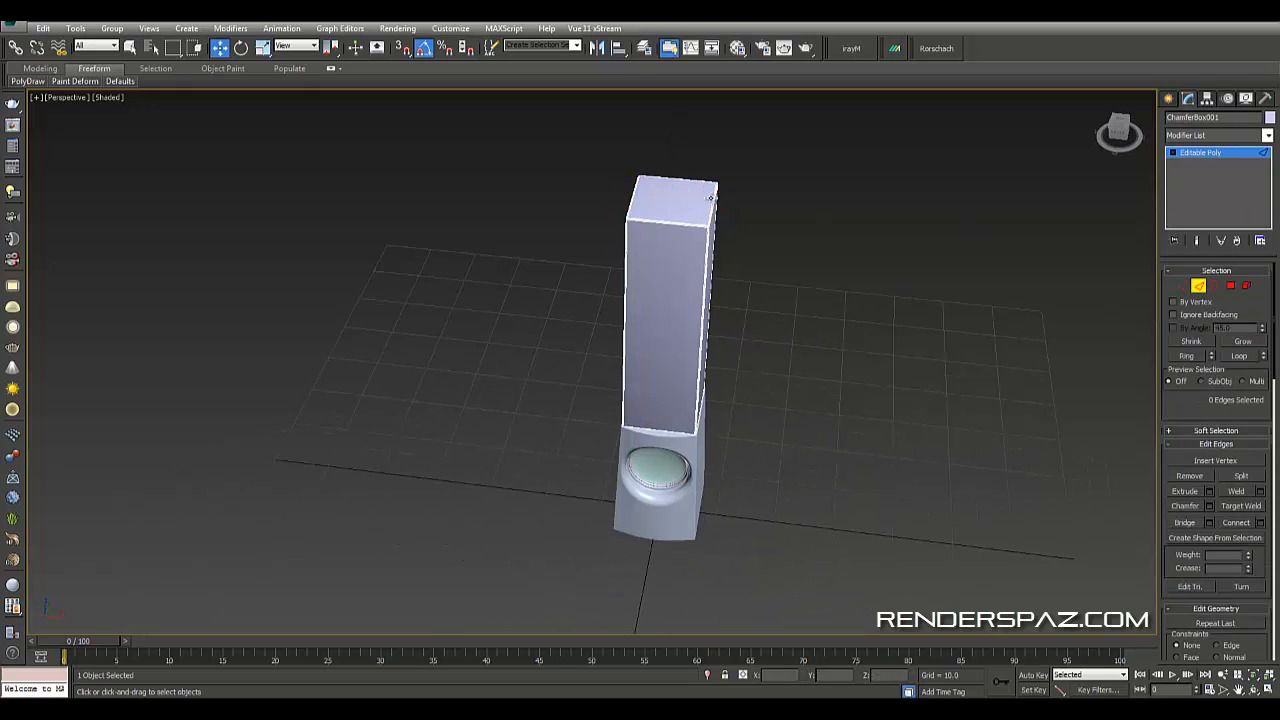
middle_click_drag(680, 178, 682, 152, "alt")
left_click_drag(663, 490, 663, 493)
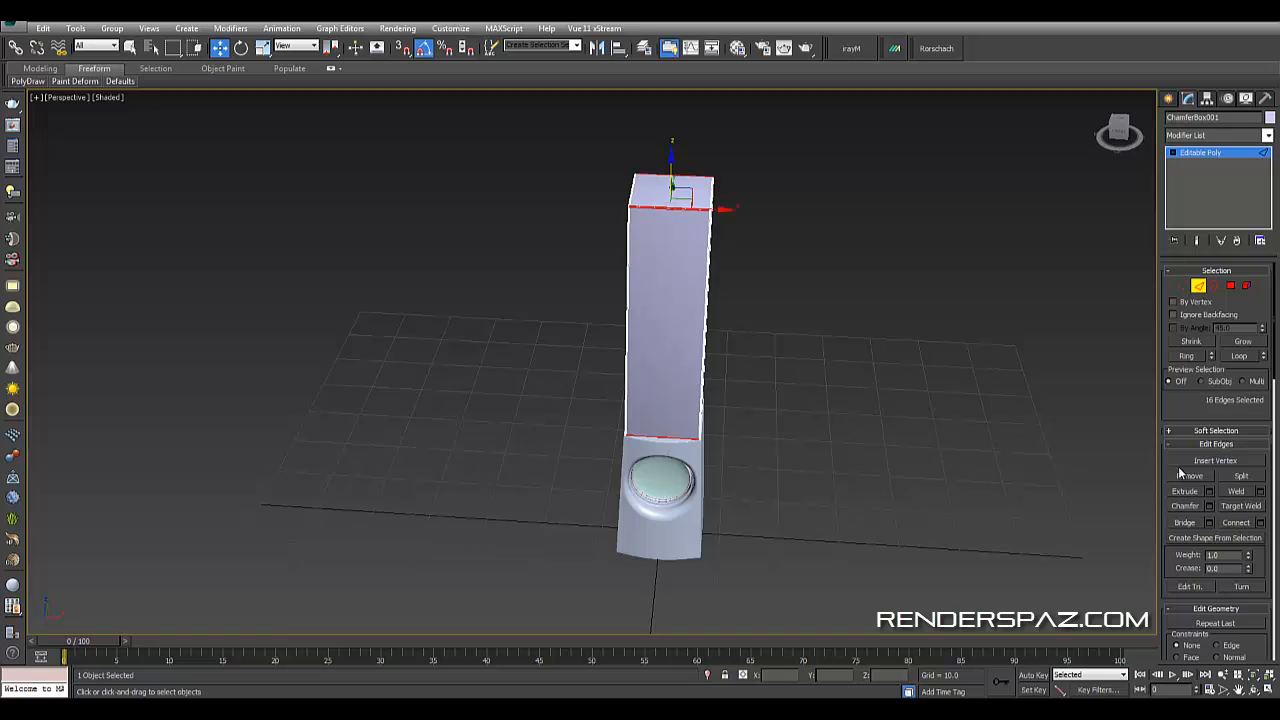
left_click(1228, 530)
- Select the new vertical middle edge and extend the selection into a full loop around the upper box
middle_click_drag(771, 371, 655, 307, "alt")
left_click(640, 298)
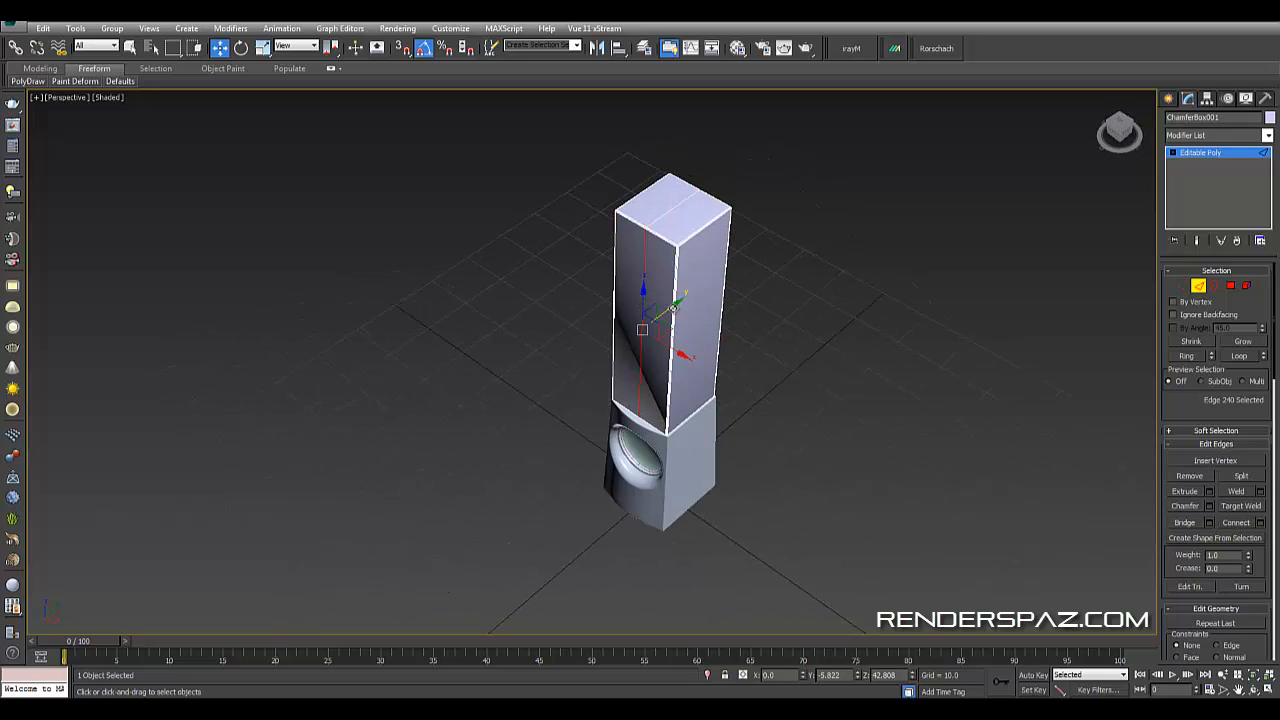
left_click_drag(673, 308, 665, 313)
key("ctrl+z")
middle_click_drag(794, 318, 836, 349)
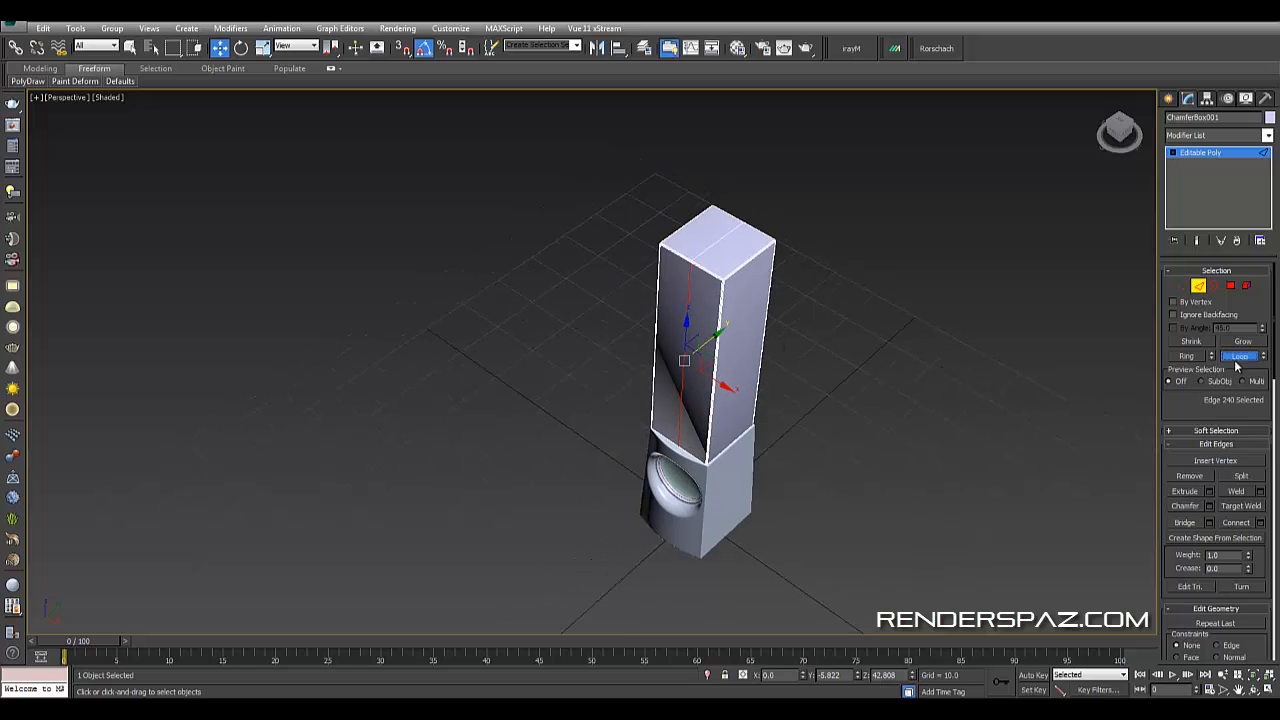
left_click(1236, 358)
middle_click_drag(777, 314, 858, 449, "alt")
left_click_drag(736, 213, 736, 216, "alt")
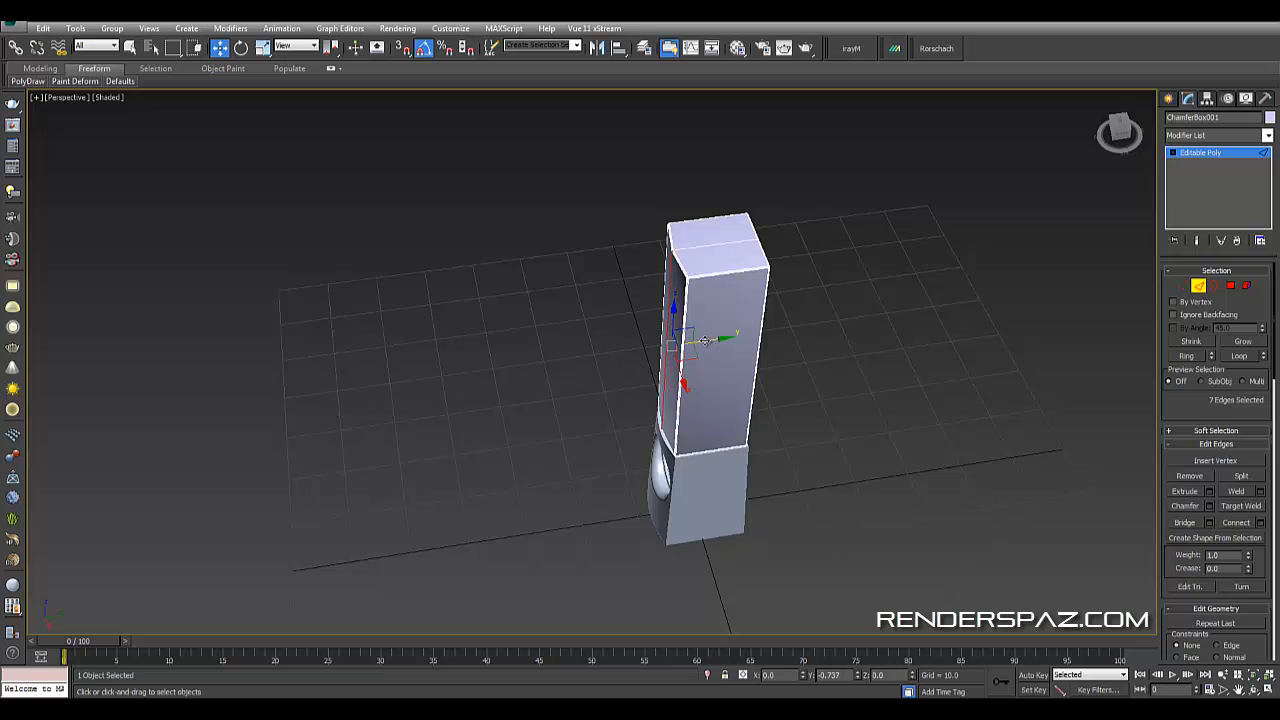
middle_click_drag(710, 339, 744, 505, "alt")
scroll(714, 426, "up", 5)
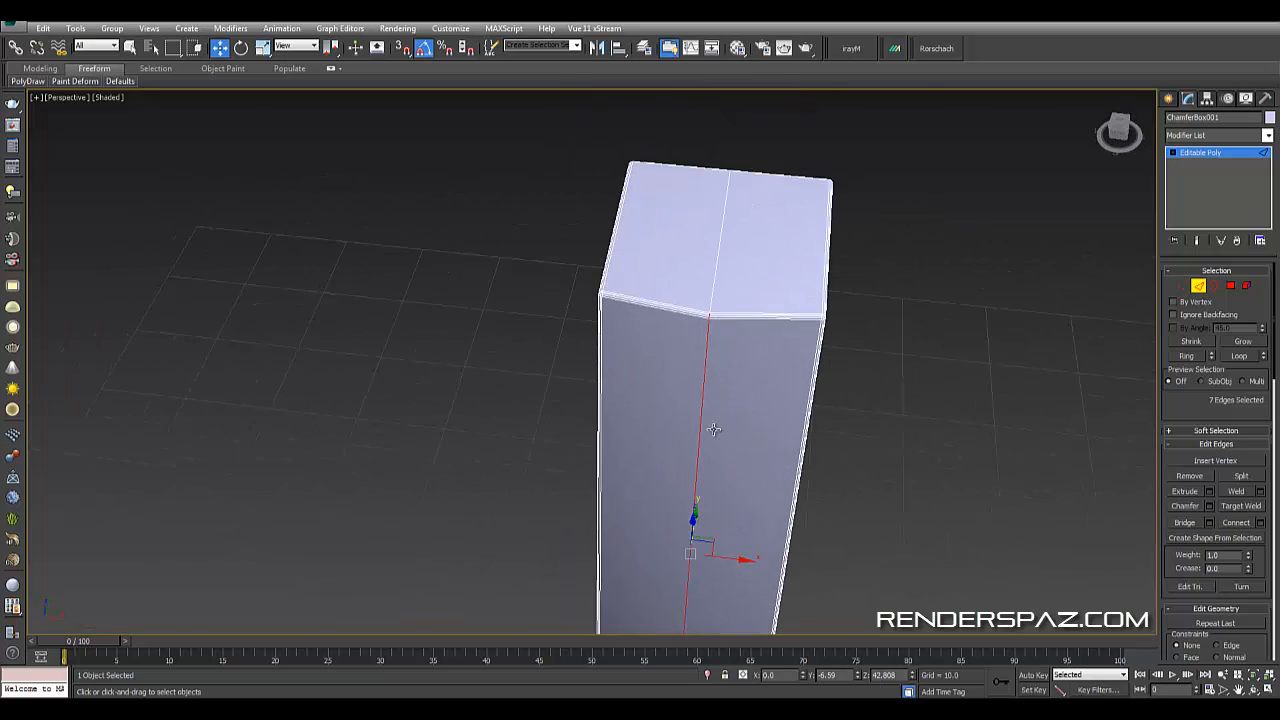
left_click(1246, 357)
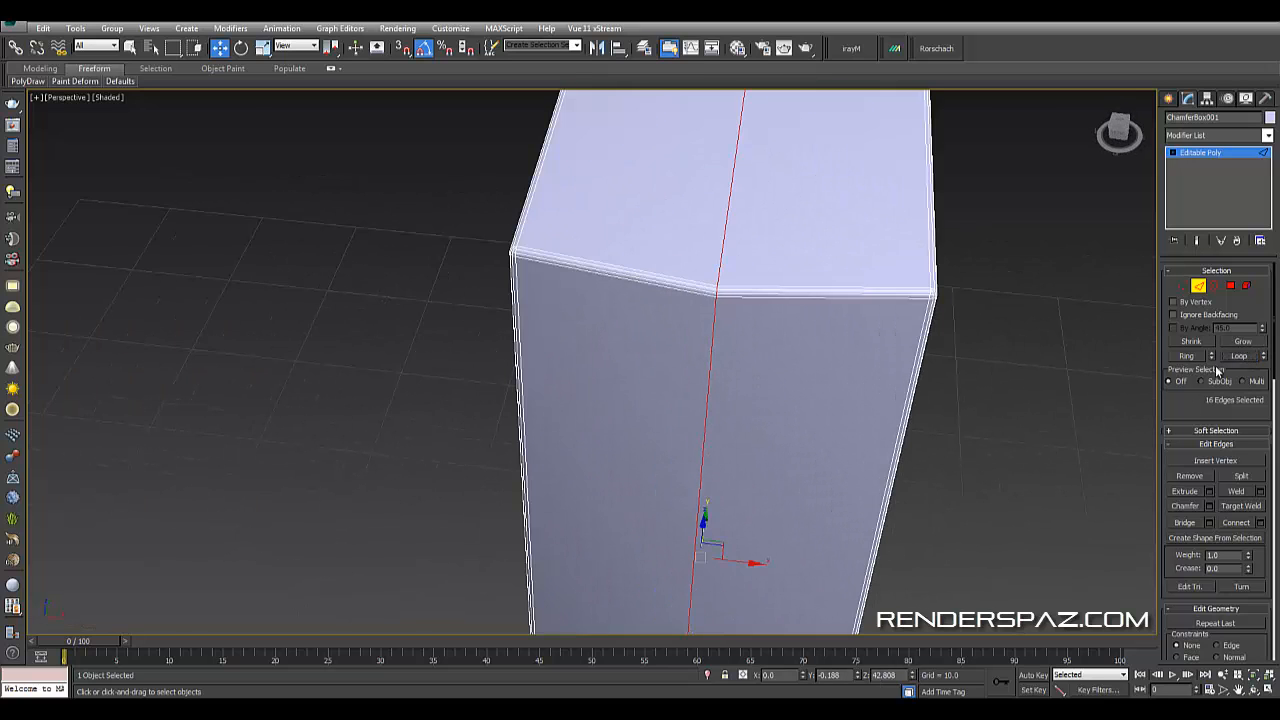
- Chamfer the selected vertical edge loop around the upper box
left_click(1210, 507)
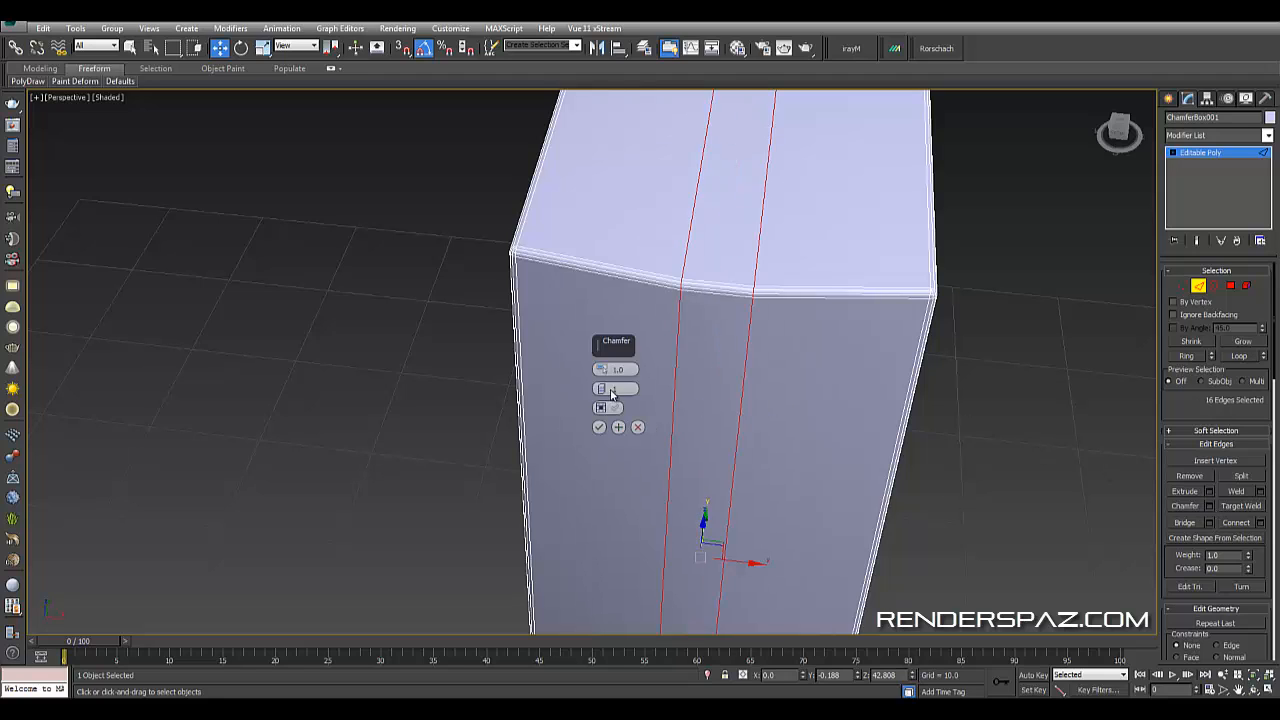
mouse_move(599, 369)
left_mouse_down()
mouse_move(596, 351)
mouse_move(602, 384)
mouse_move(600, 364)
left_mouse_up()
left_click(599, 427)
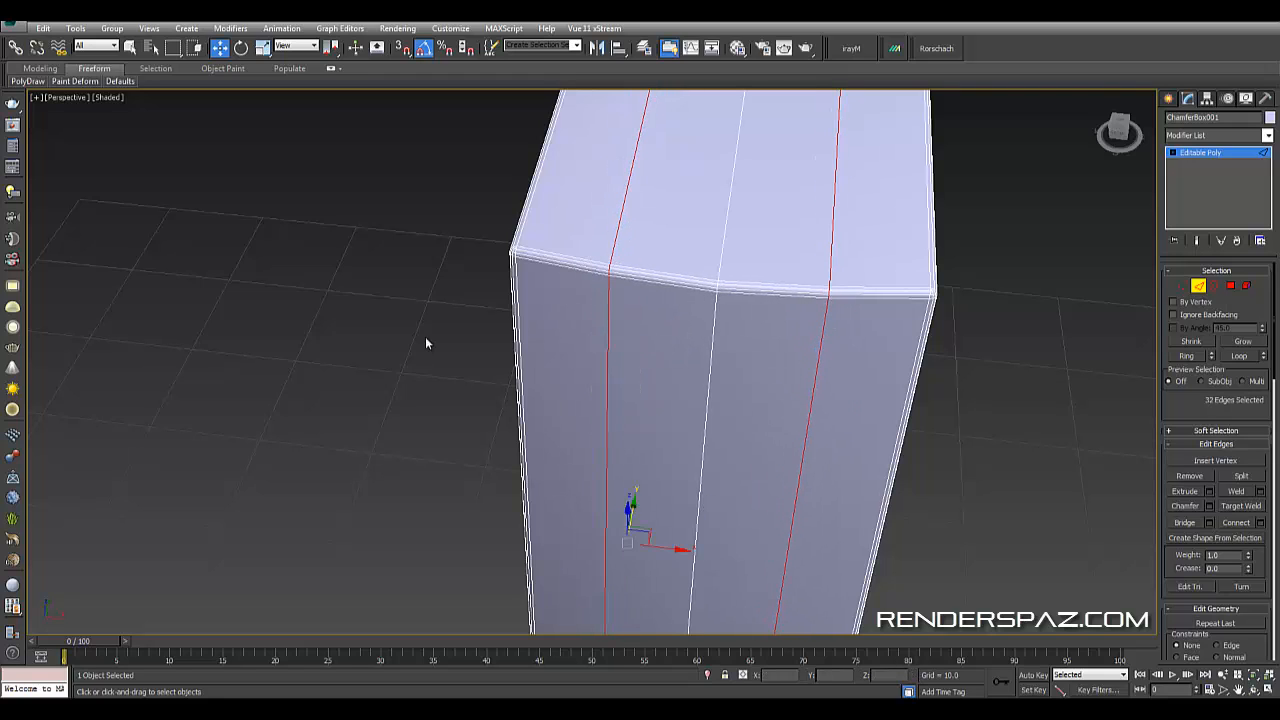
left_click(426, 343)
scroll(606, 446, "down", 5)
middle_click_drag(606, 446, 919, 291, "alt")
scroll(919, 291, "down", 2)
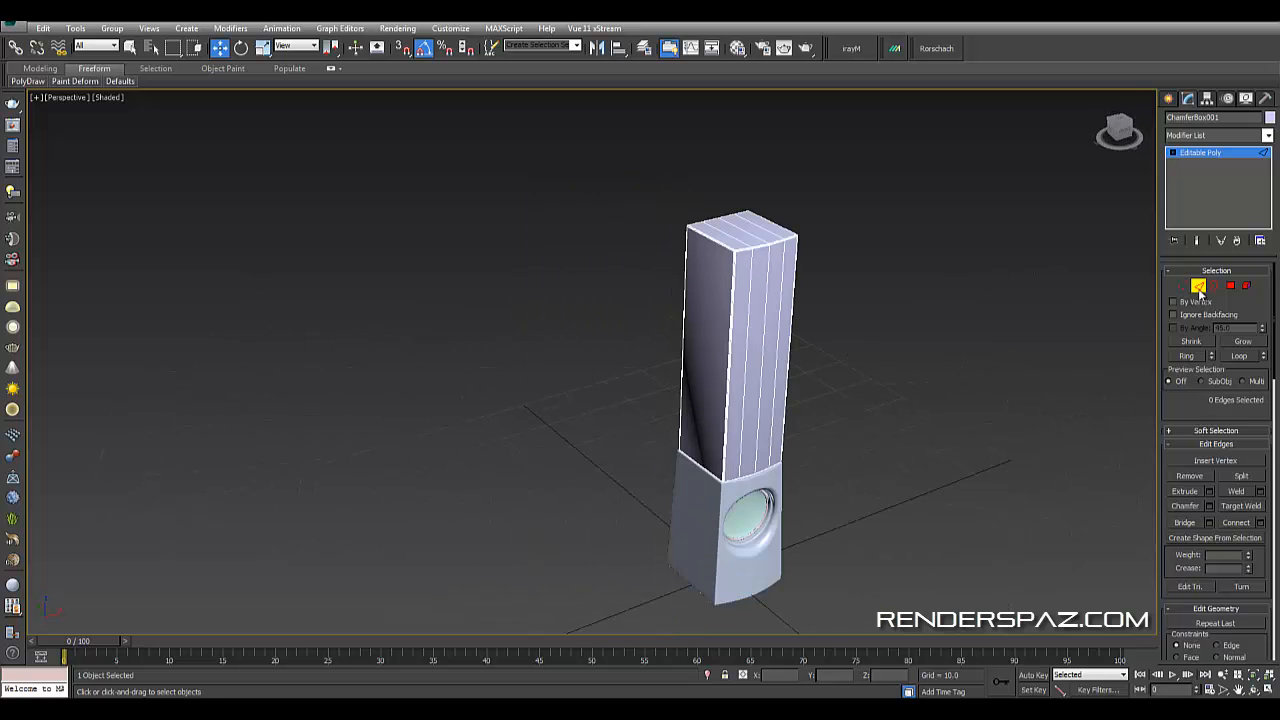
left_click(1199, 289)
left_click(962, 317)
- Try adding a smoothing modifier to the upper box, then undo it
scroll(962, 317, "up", 3)
middle_click_drag(758, 367, 715, 324, "alt")
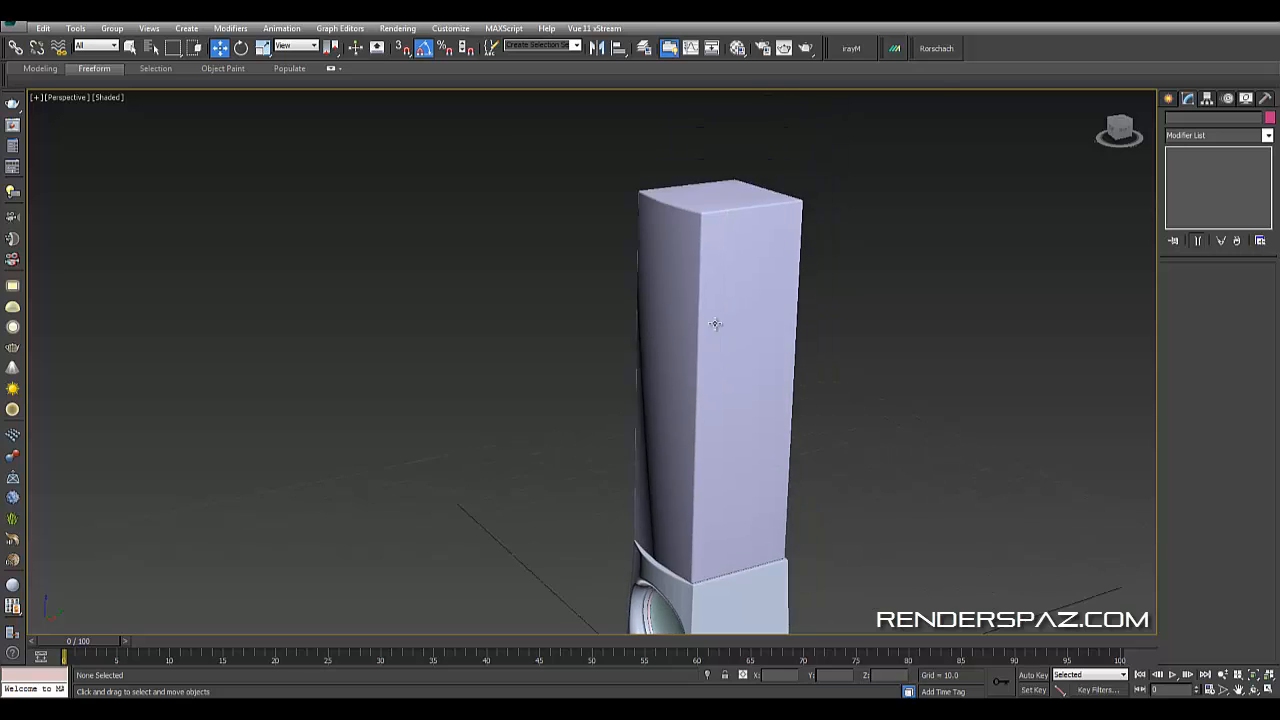
scroll(715, 324, "up", 4)
left_click(682, 364)
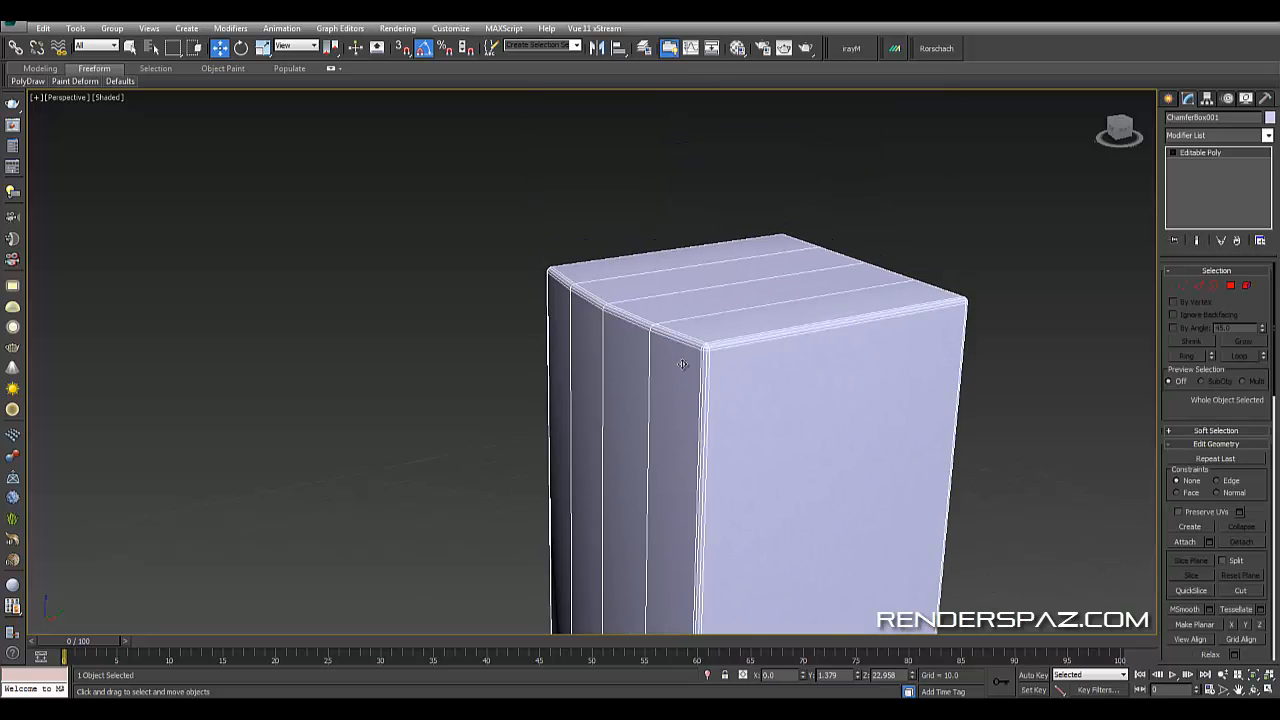
left_click(1222, 136)
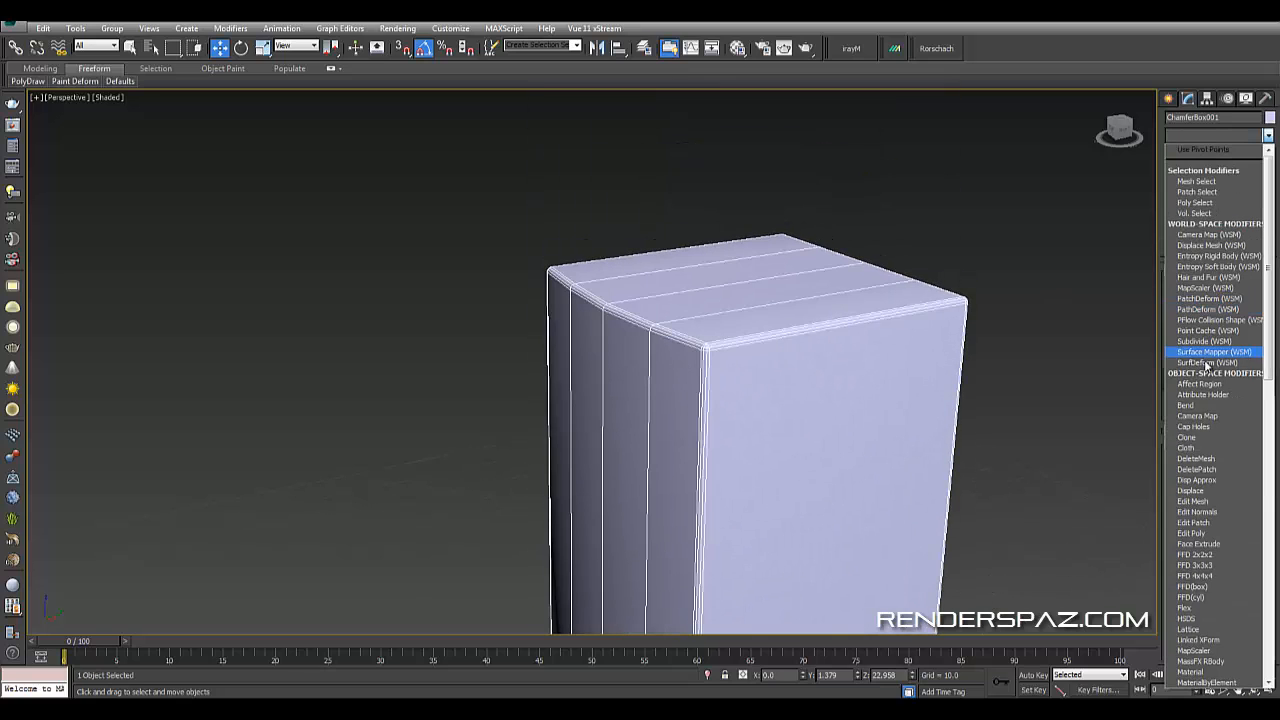
scroll(1190, 380, "down", 20)
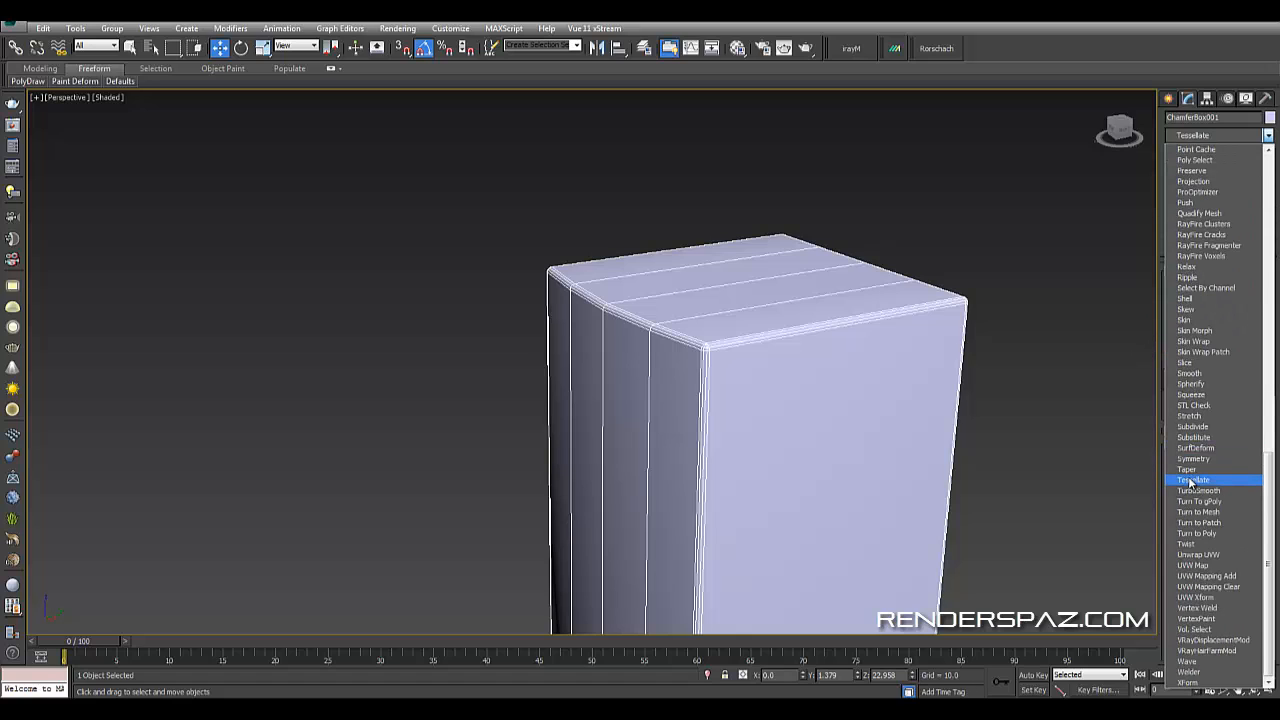
left_click(1020, 326)
left_click(1008, 311)
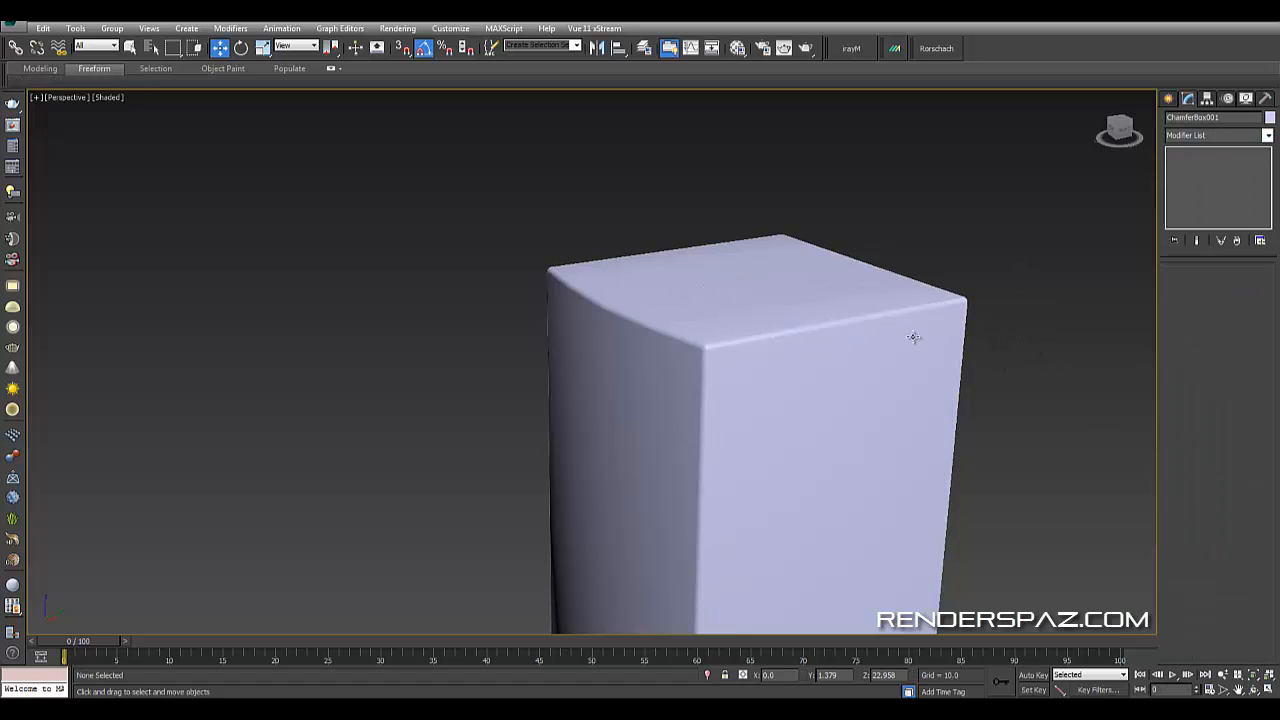
left_click(900, 336)
key("ctrl+z")
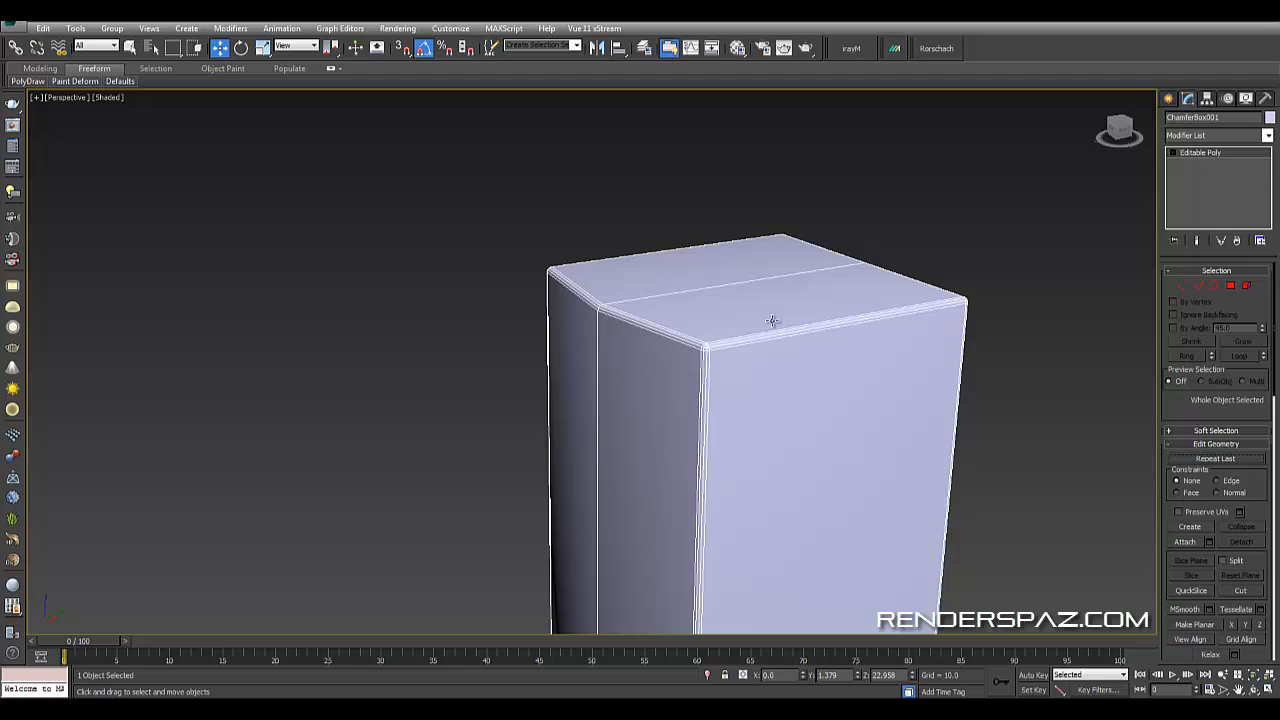
- Connect the upper box's selected edges with one segment to add a vertical middle loop
left_click(1200, 286)
left_click(1261, 524)
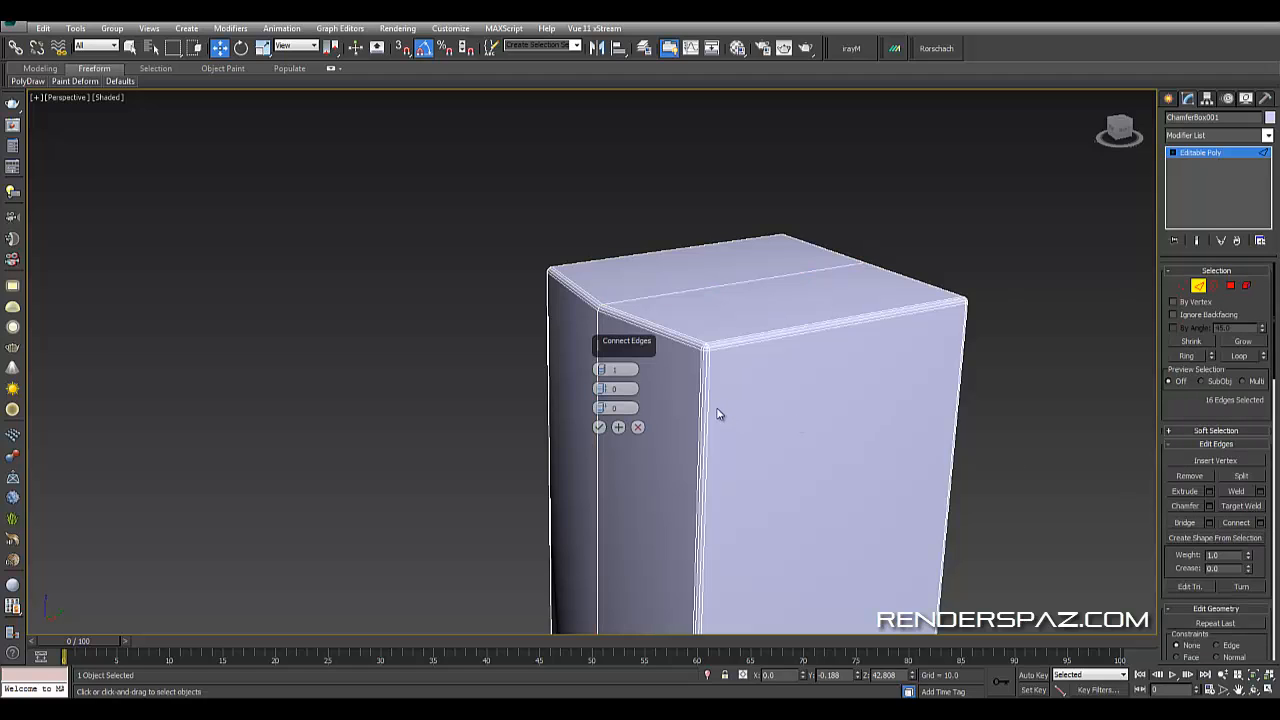
left_click(599, 427)
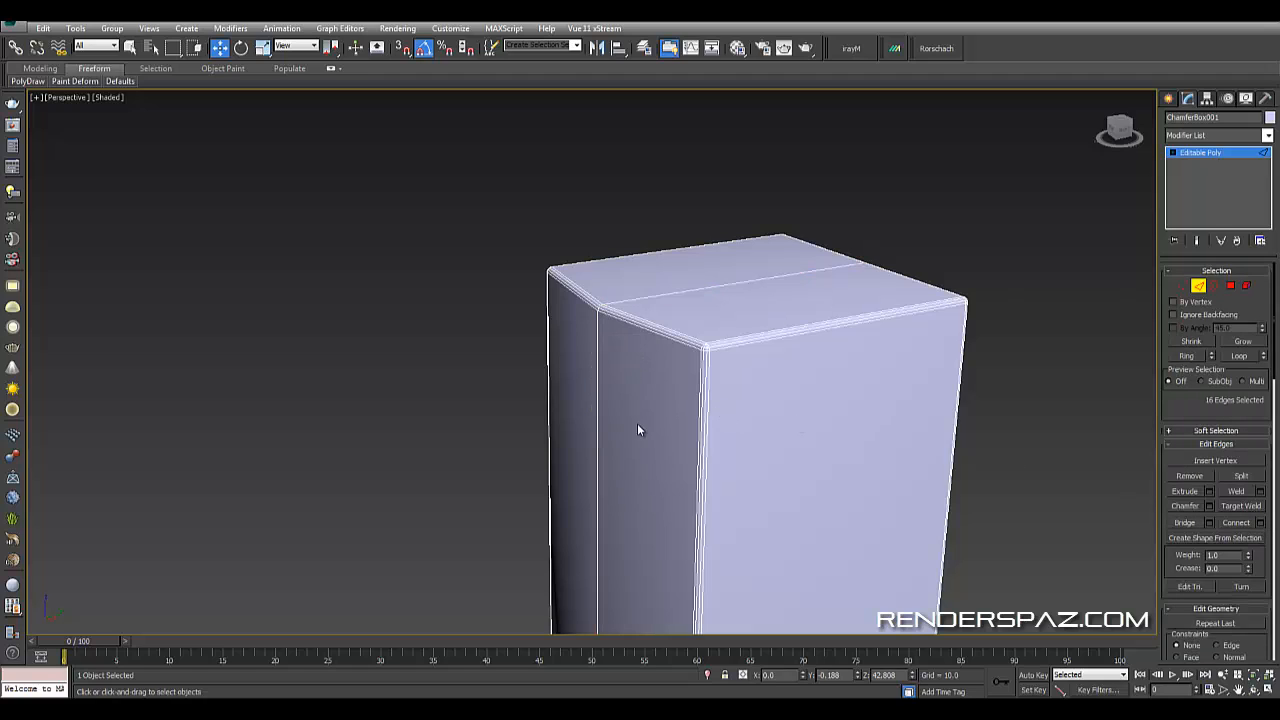
- Chamfer the middle edge loop with 4 segments and an amount of about 4.624
left_click(1209, 507)
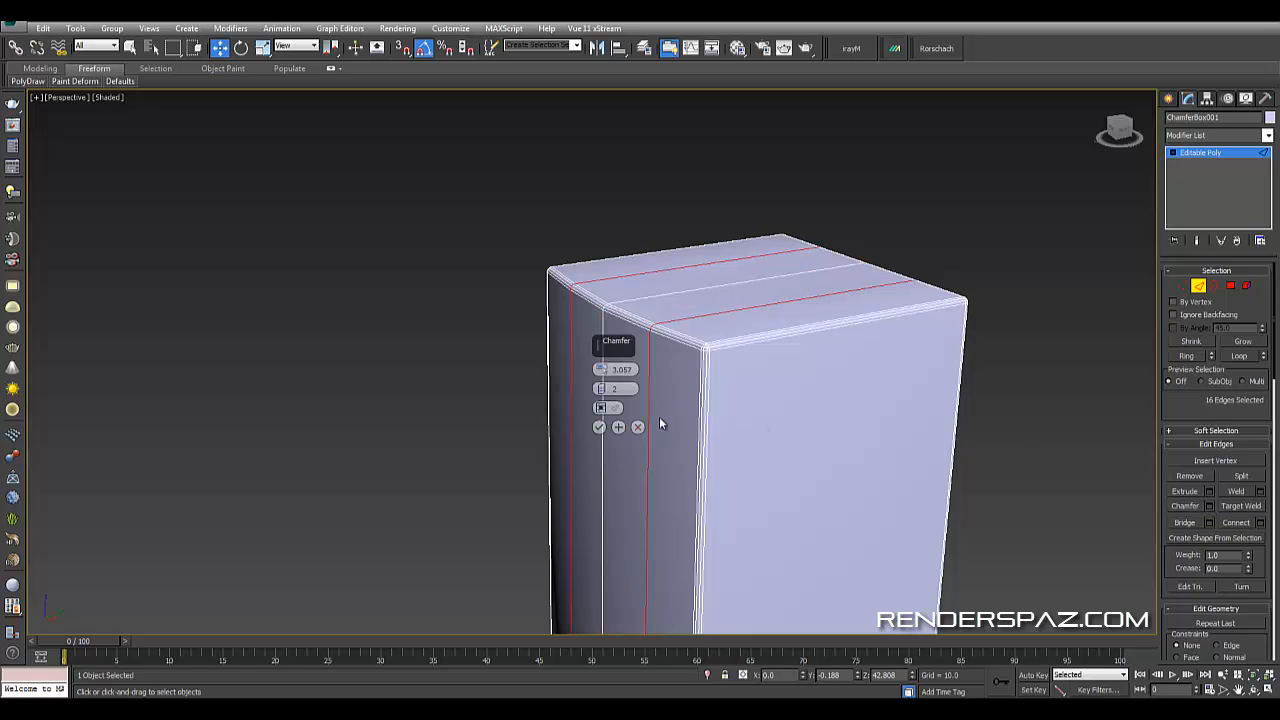
left_click(606, 391)
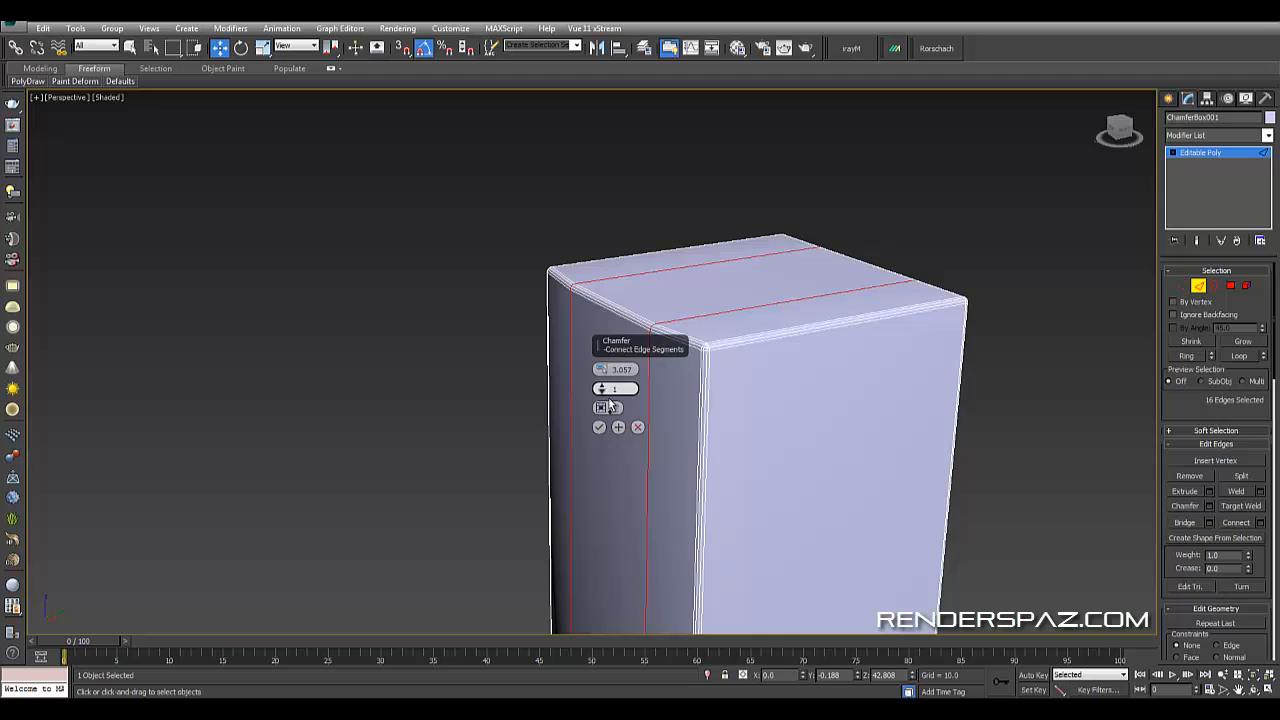
left_click(602, 387)
left_click(602, 387)
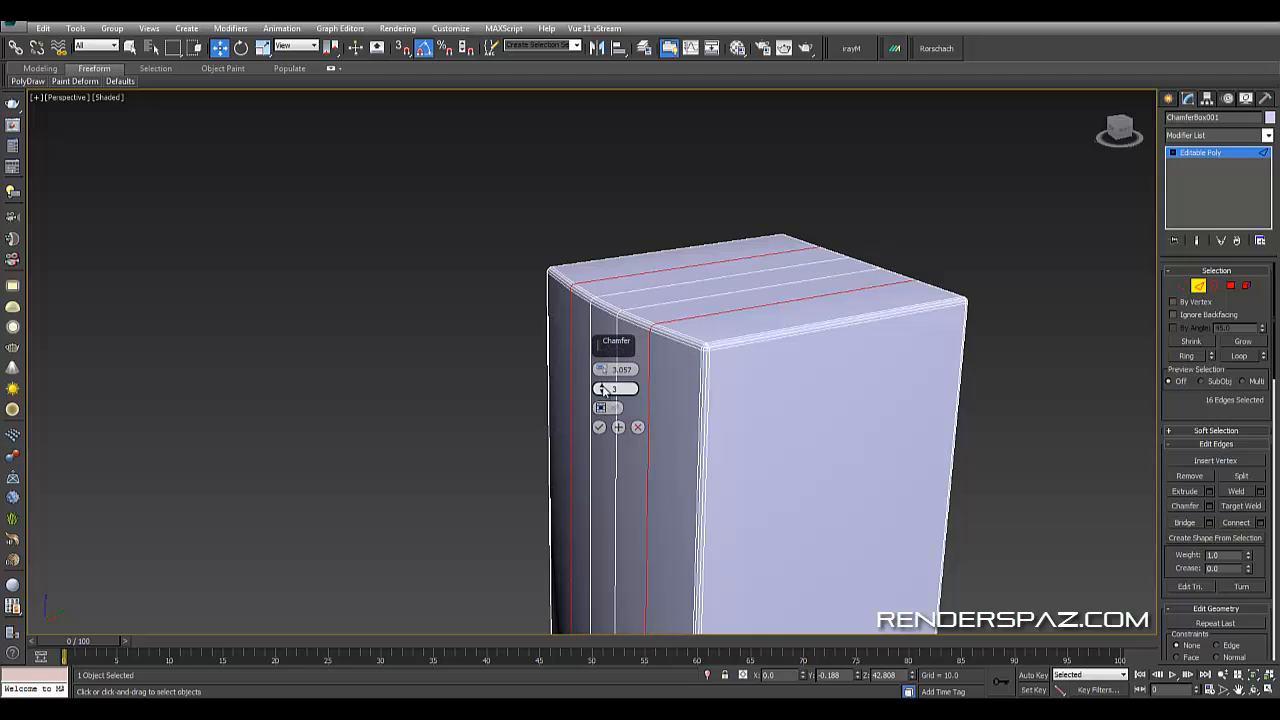
left_click(603, 390)
left_click_drag(600, 369, 599, 360)
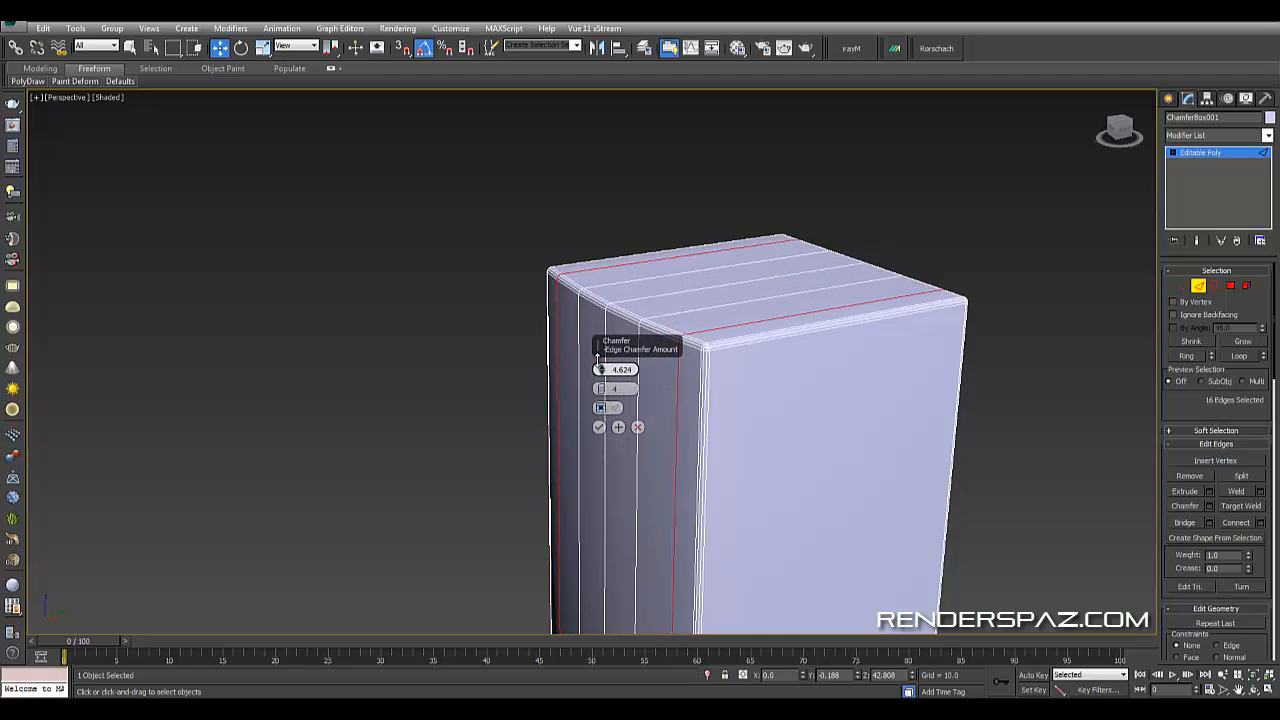
left_click(599, 427)
left_click(405, 323)
scroll(480, 380, "down", 5)
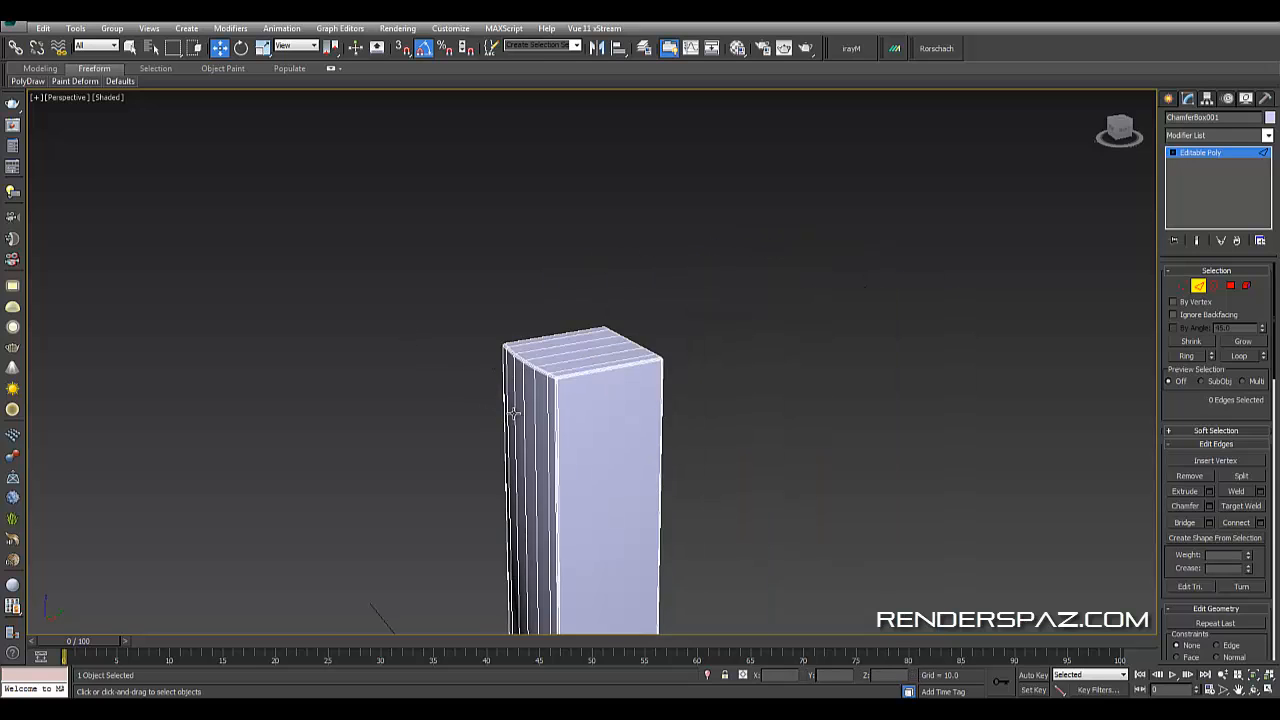
middle_click_drag(510, 398, 742, 165, "alt")
left_click(991, 231)
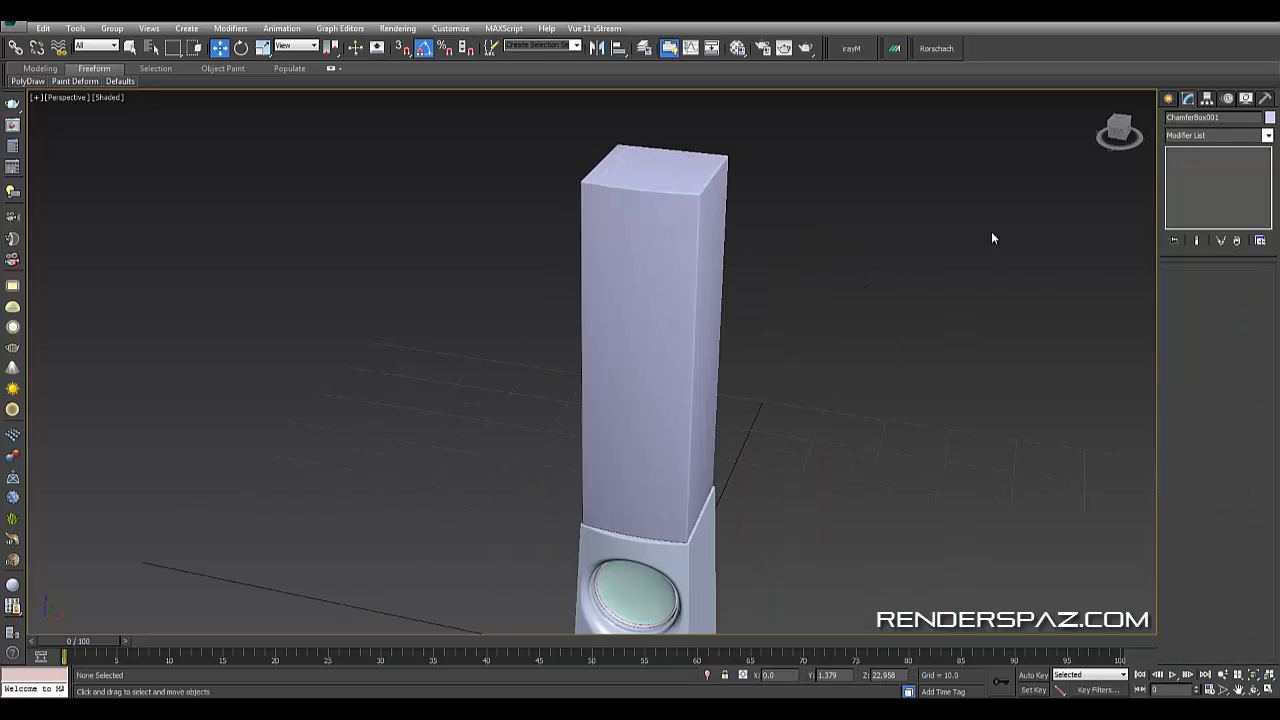
mouse_move(991, 231)
middle_mouse_down("alt")
mouse_move(844, 365)
mouse_move(811, 356)
mouse_move(800, 456)
mouse_move(796, 362)
mouse_move(788, 446)
middle_mouse_up("alt")
- Convert the lower speaker body to an editable poly
left_click(670, 305)
key("F3")
middle_click_drag(746, 351, 689, 371, "alt")
right_click(683, 366)
mouse_move(754, 493)
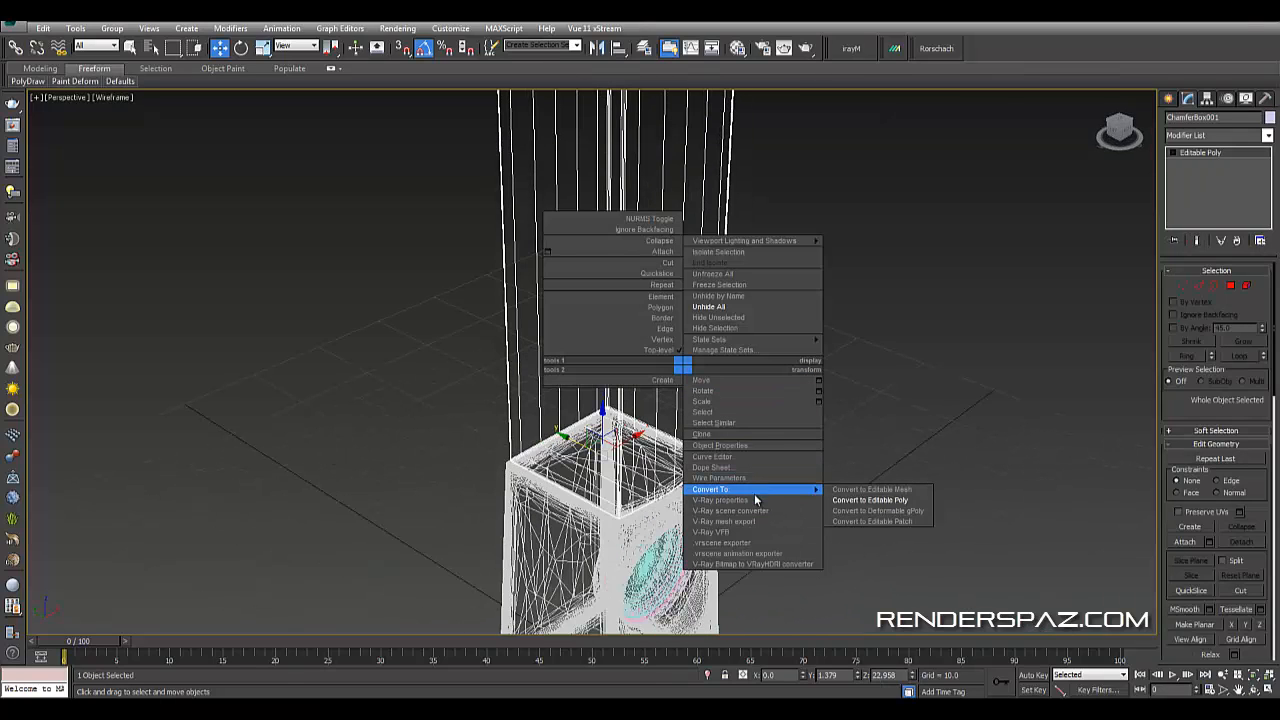
left_click(866, 499)
left_click(856, 443)
left_click(670, 456)
middle_click_drag(697, 460, 712, 448, "alt")
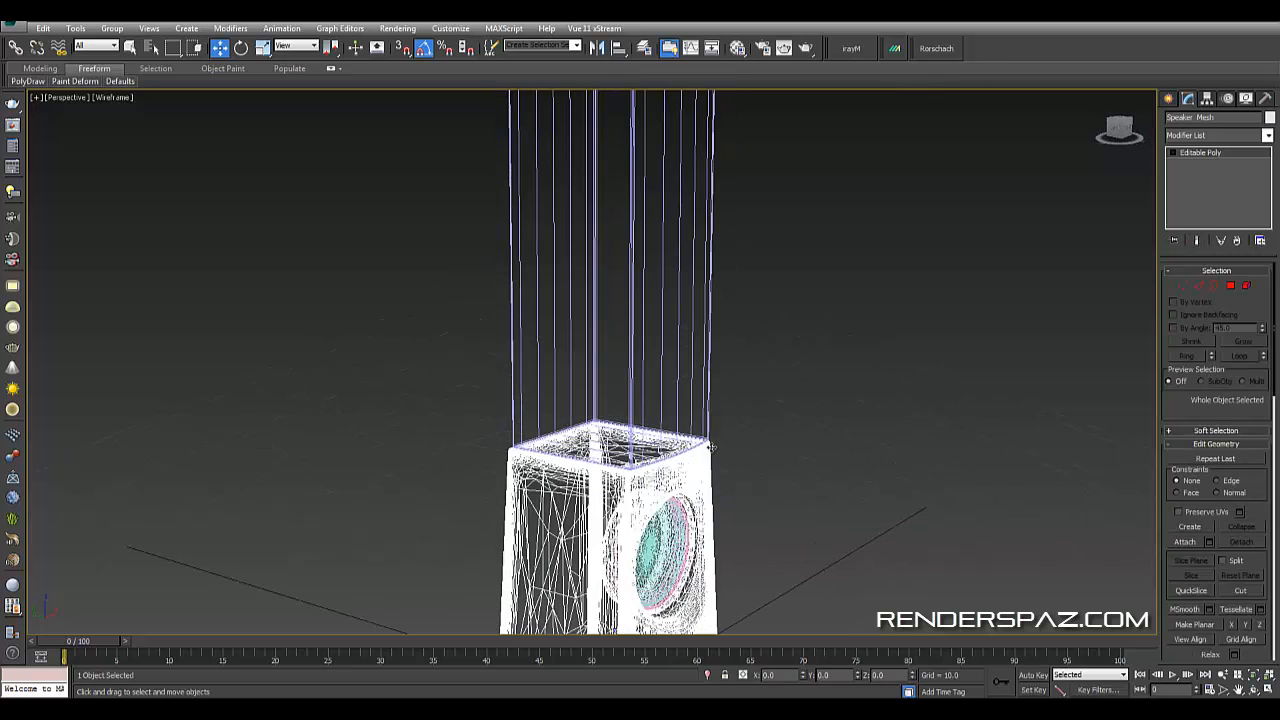
left_click(754, 337)
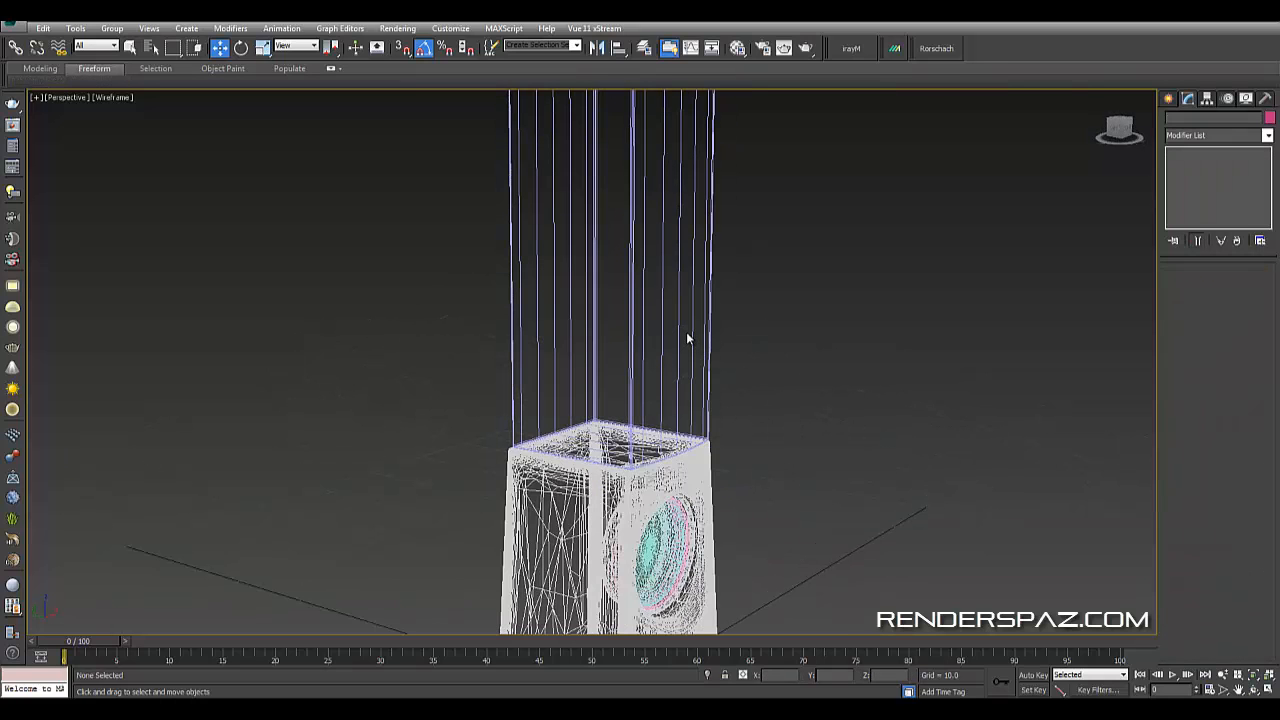
- Select the upper box's top vertices and raise them slightly
mouse_move(722, 338)
middle_mouse_down("alt")
mouse_move(677, 405)
mouse_move(855, 334)
mouse_move(831, 343)
mouse_move(900, 374)
mouse_move(843, 400)
mouse_move(814, 375)
middle_mouse_up("alt")
scroll(677, 405, "up", 3)
left_click(556, 374)
scroll(672, 373, "down", 3)
key("F3")
left_click(887, 381)
middle_click_drag(950, 405, 798, 372)
scroll(864, 368, "down", 3)
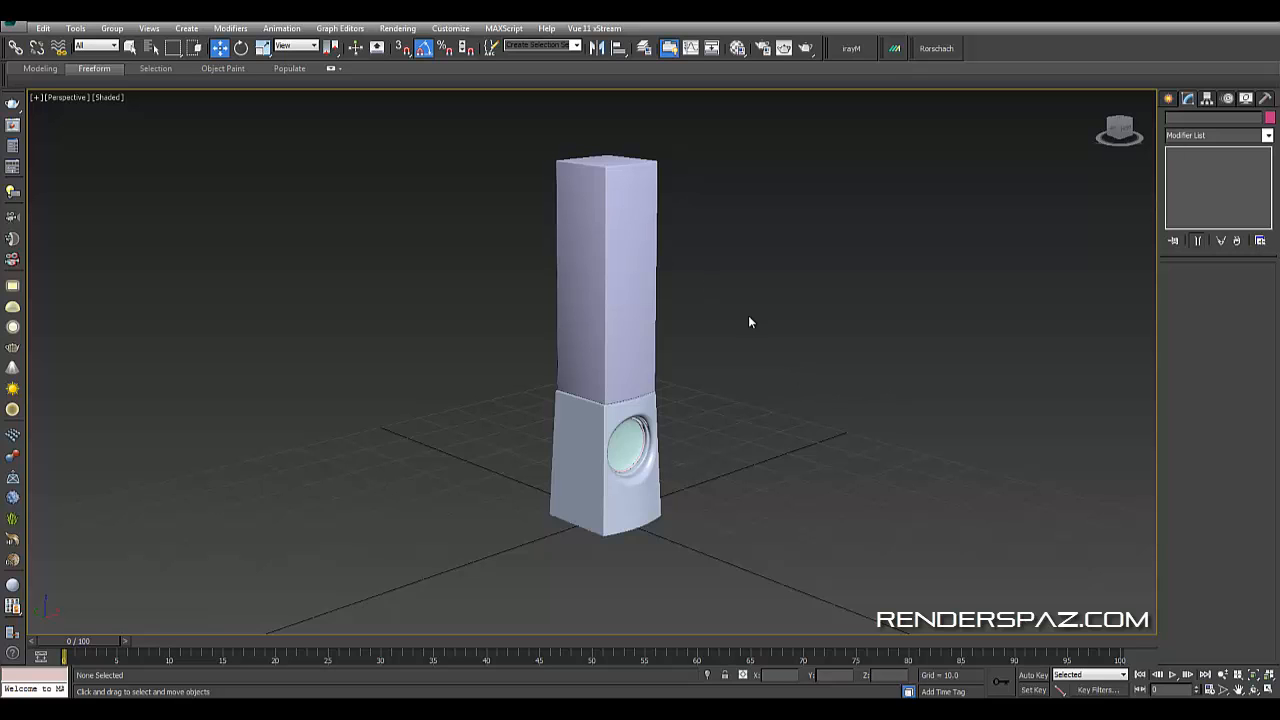
middle_click_drag(750, 322, 854, 320, "alt")
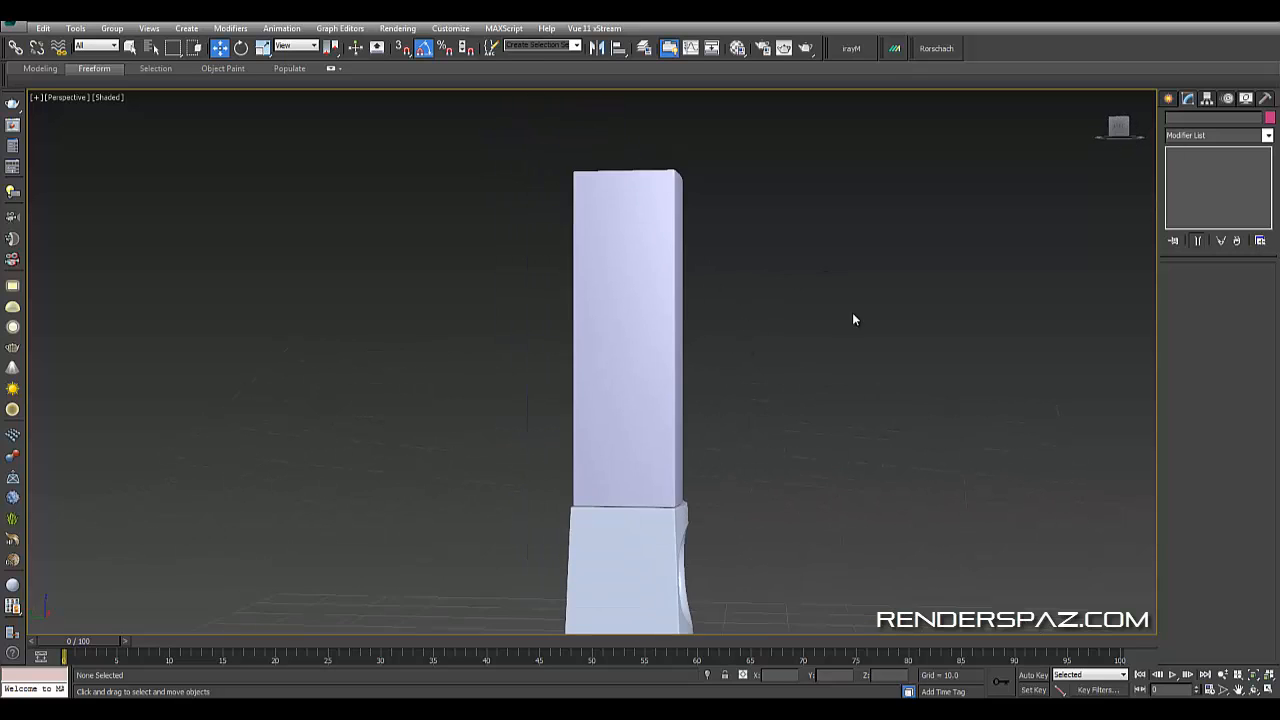
scroll(853, 320, "down", 3)
left_click(669, 280)
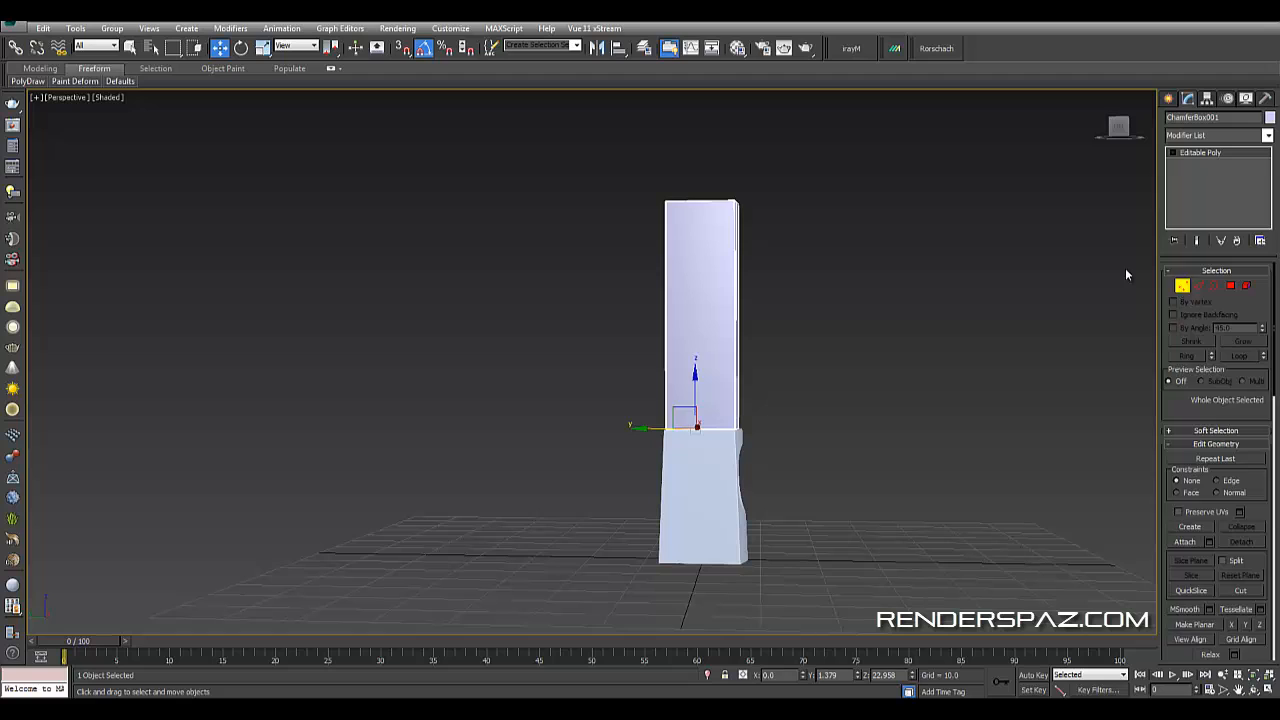
key("1")
left_click_drag(608, 143, 806, 248)
left_click_drag(699, 175, 697, 170)
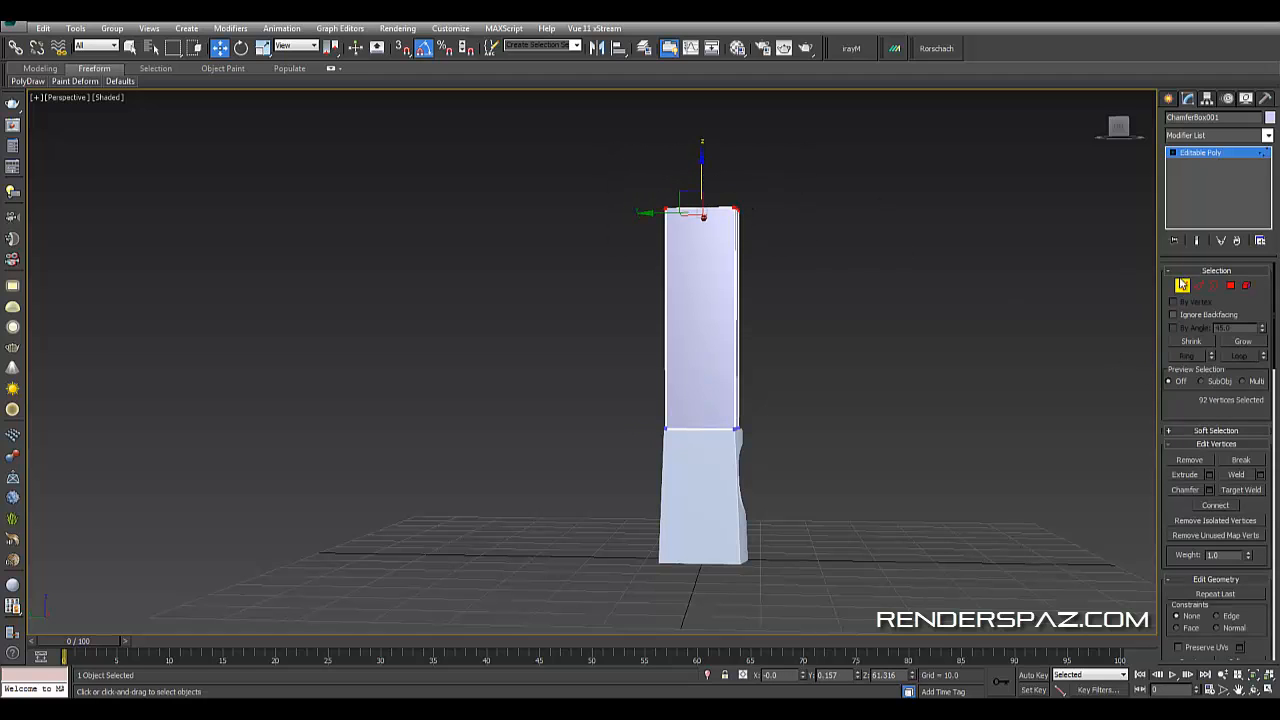
left_click(1182, 285)
left_click(865, 421)
- Inspect the speaker model from the top, camera and perspective views
middle_click_drag(865, 421, 866, 386, "alt")
scroll(855, 410, "up", 3)
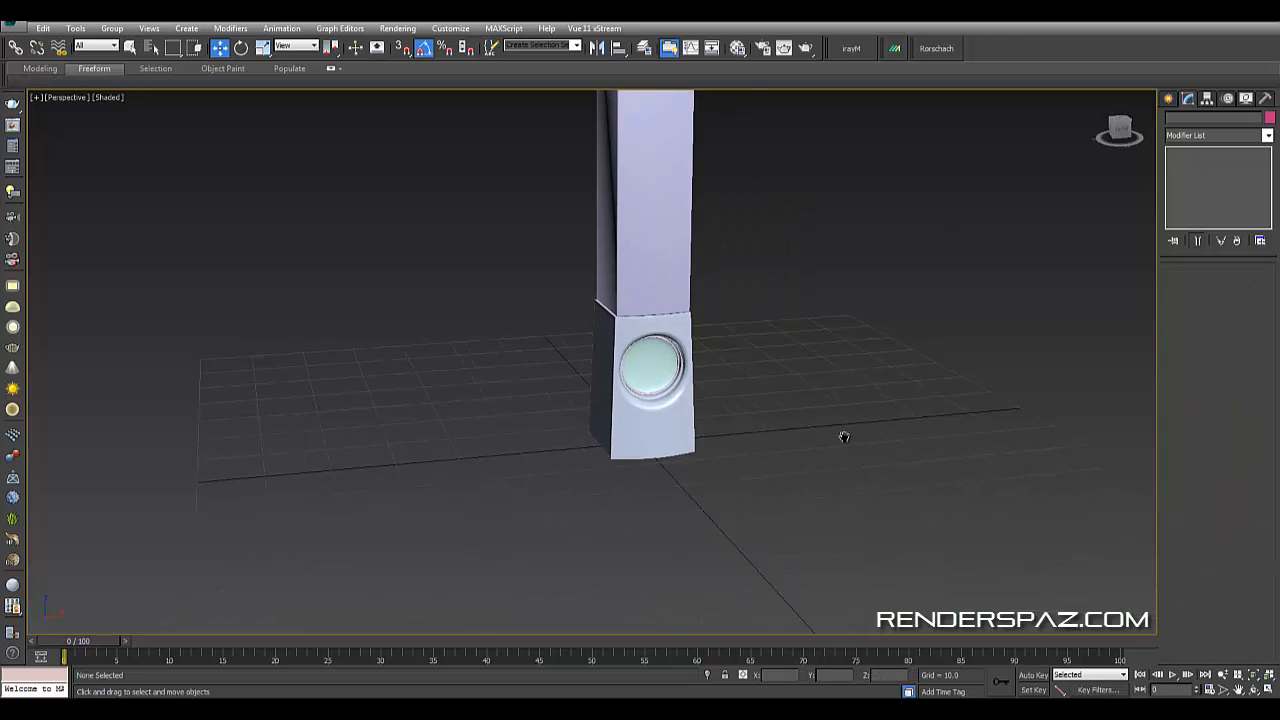
scroll(846, 436, "down", 3)
middle_click_drag(868, 438, 853, 451)
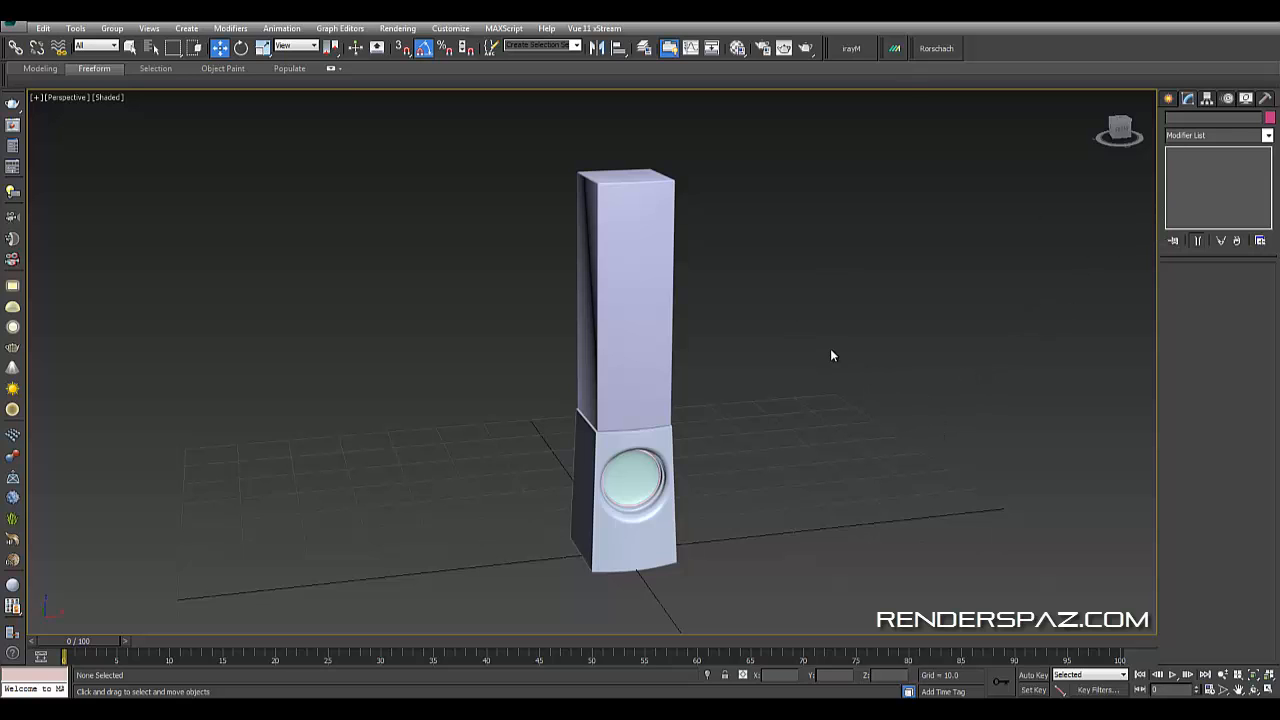
key("t")
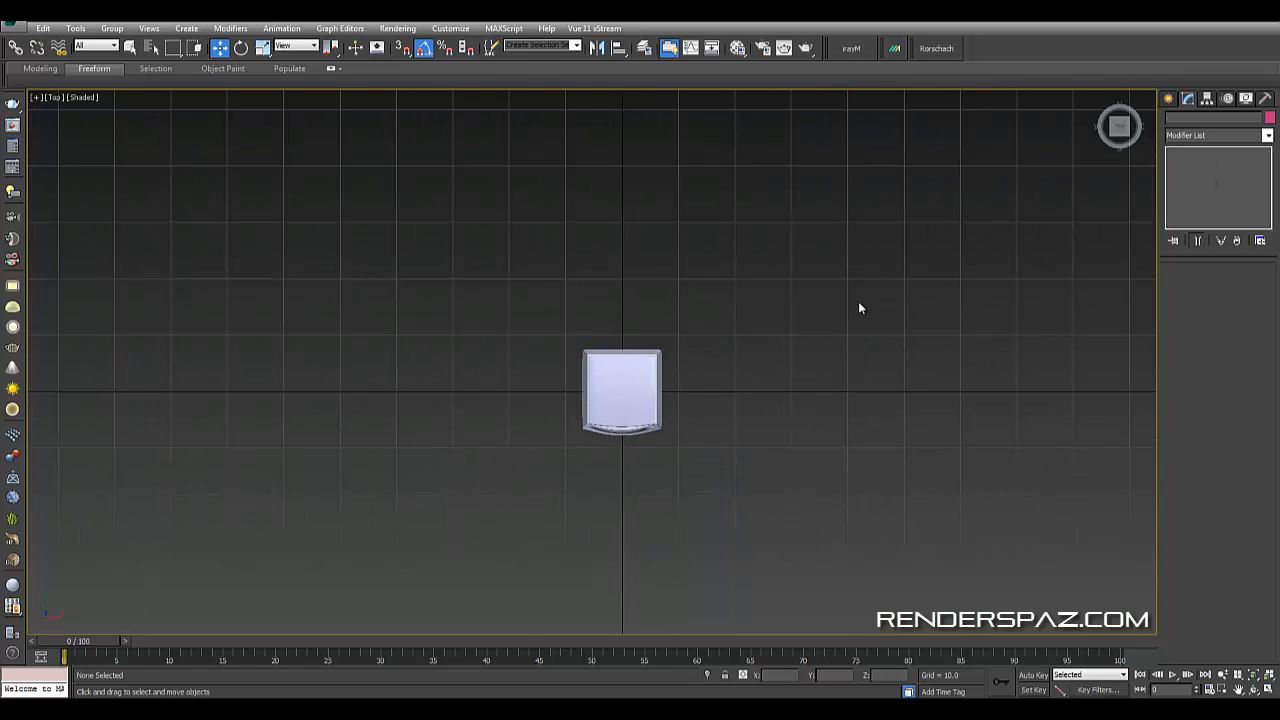
key("c")
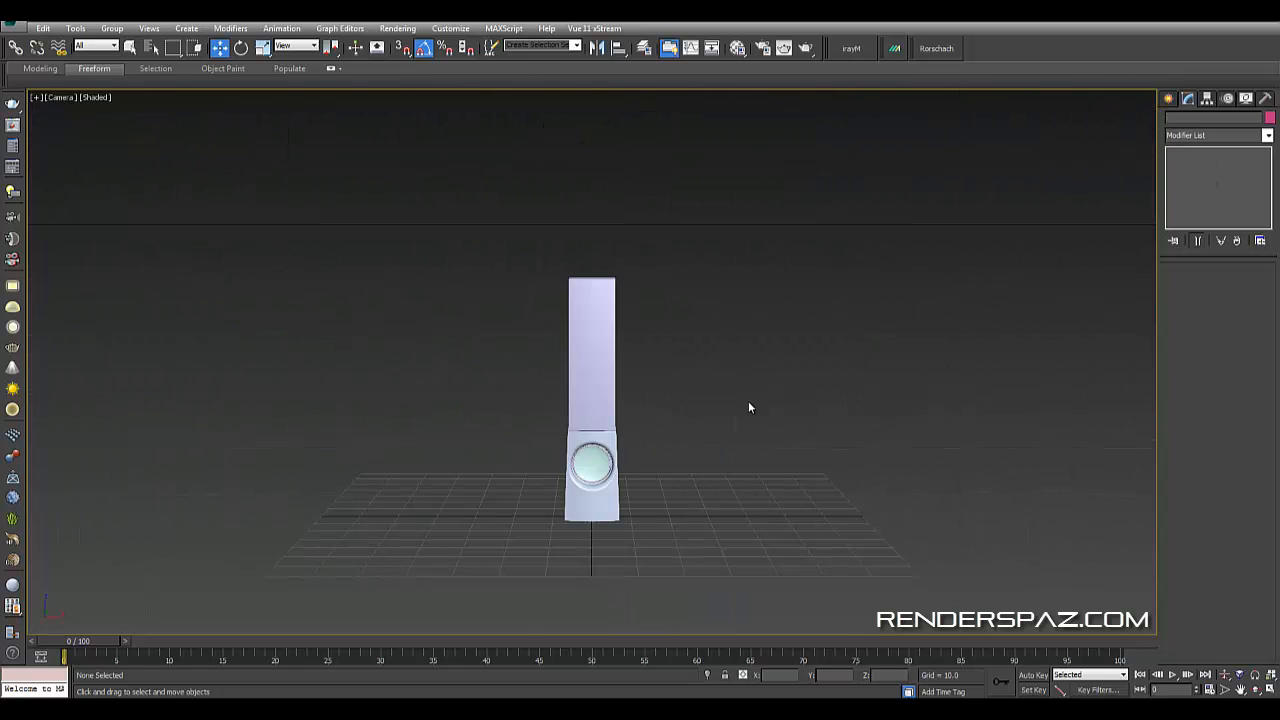
left_click(676, 449)
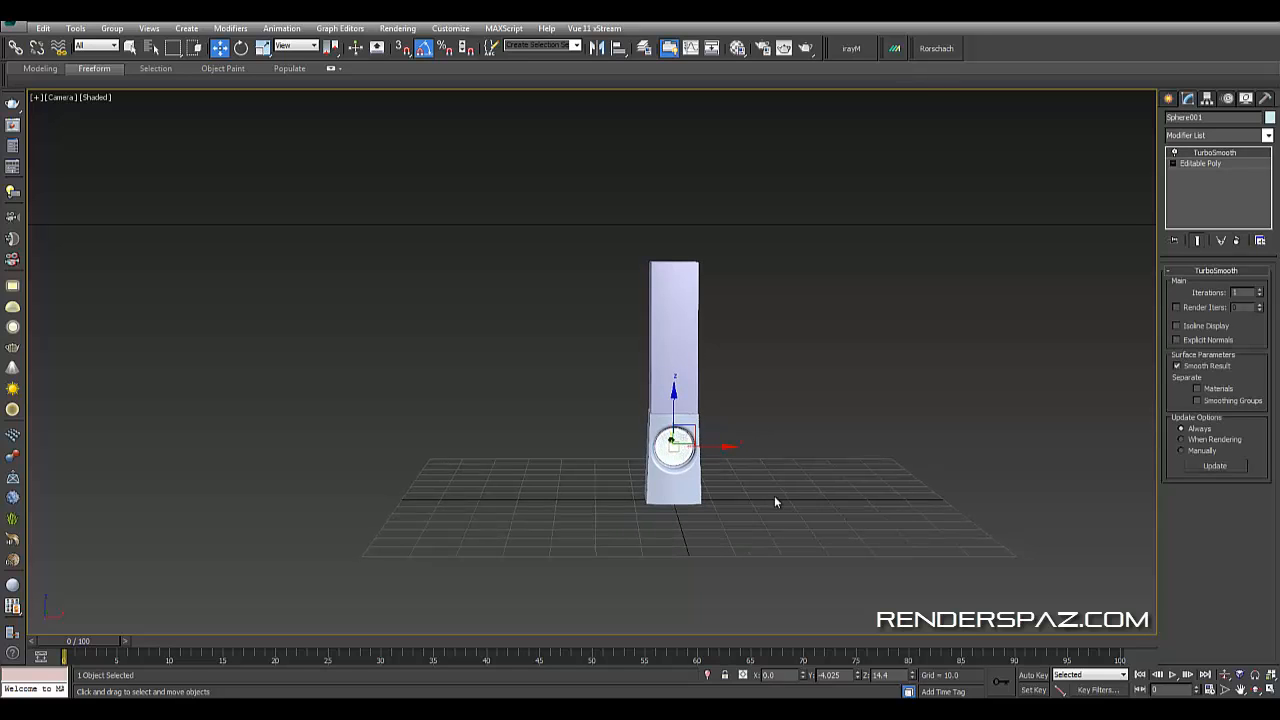
middle_click_drag(764, 494, 880, 505)
key("p")
scroll(757, 452, "down", 6)
left_click(992, 422)
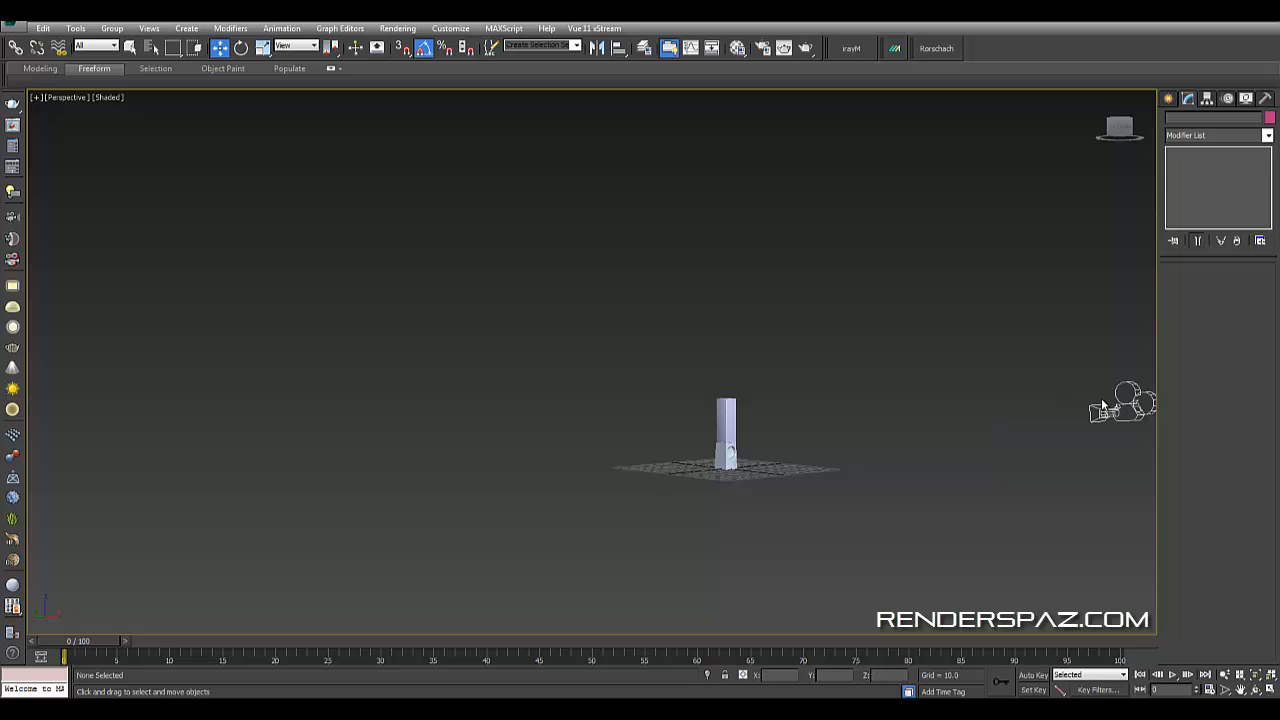
scroll(754, 476, "up", 10)
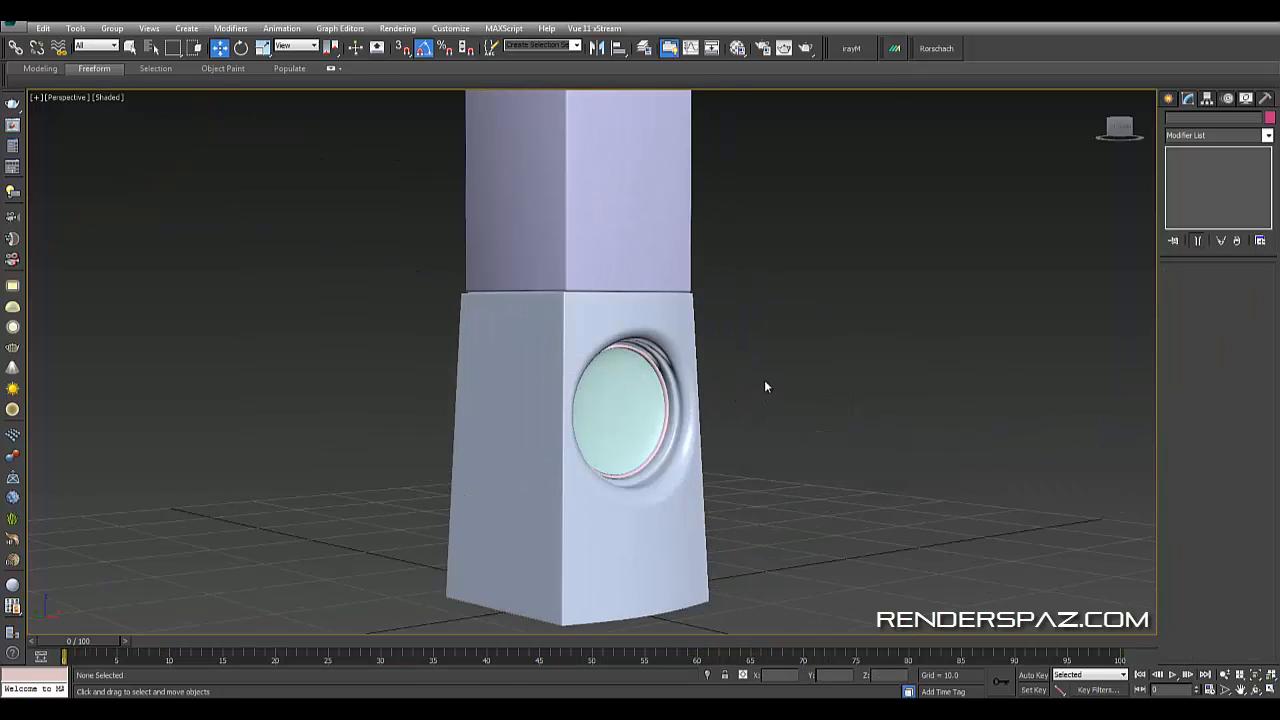
scroll(764, 387, "down", 8)
middle_click_drag(912, 490, 926, 475, "alt")
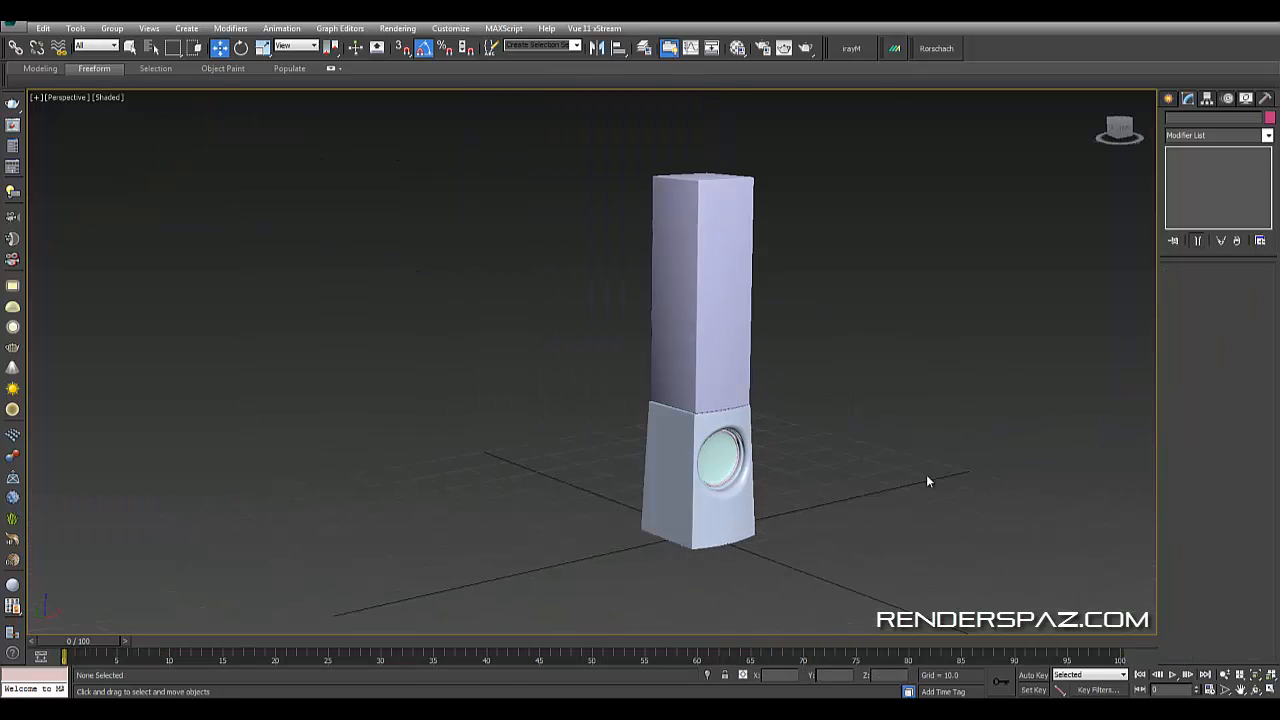
- Open Render Setup and start a V-Ray RT ActiveShade preview render
left_click(397, 28)
left_click(412, 58)
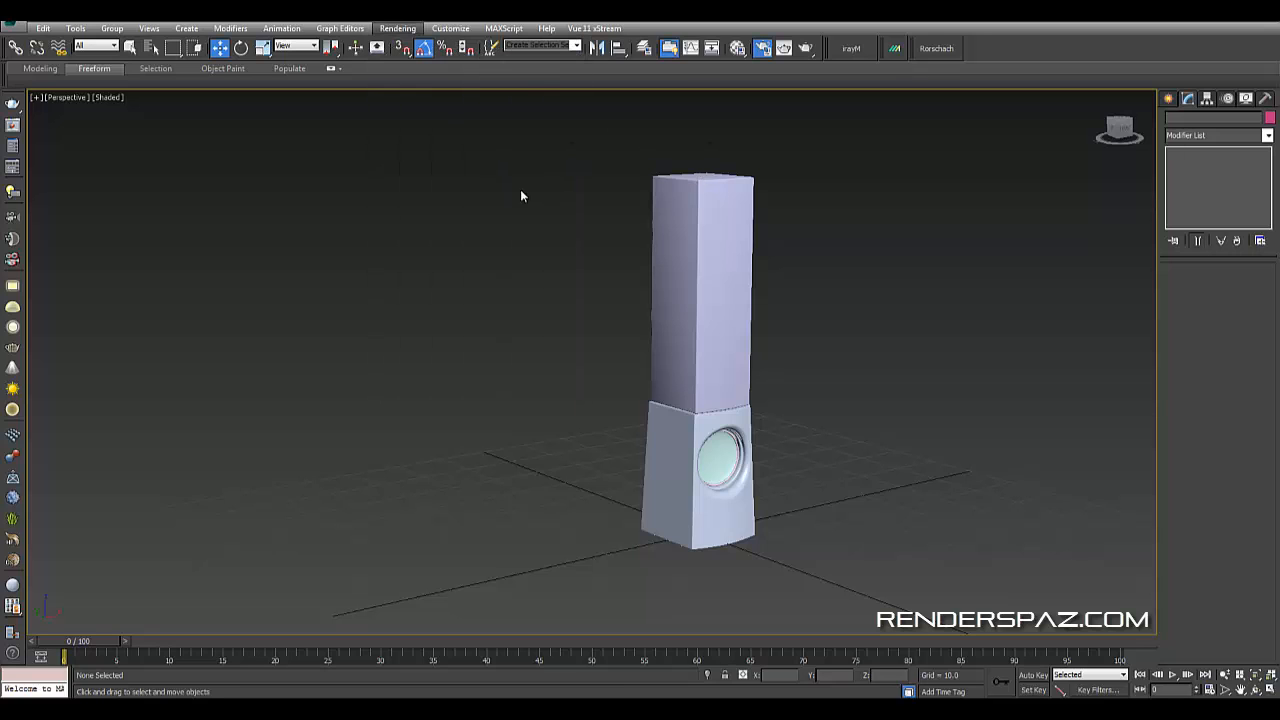
scroll(350, 495, "down", 5)
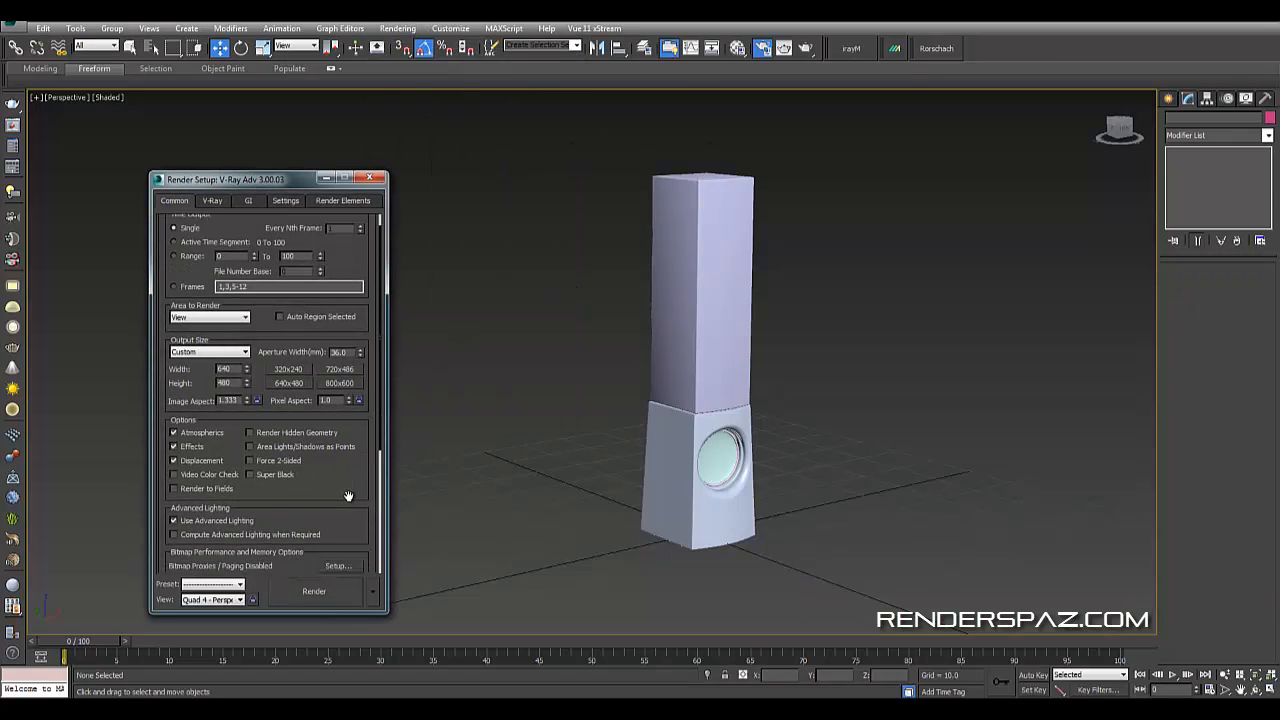
left_click(373, 591)
left_click(404, 645)
left_click(410, 591)
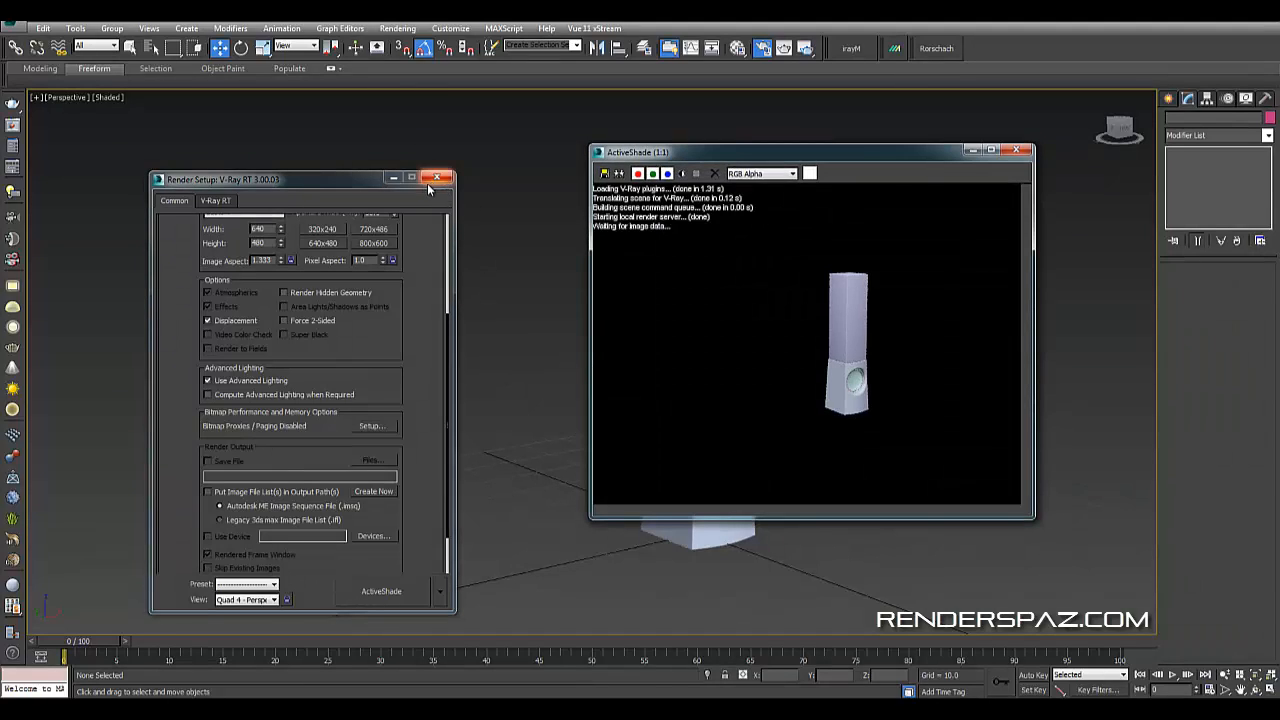
- Close Render Setup, move the ActiveShade window aside and examine the tower in the perspective view
left_click(436, 177)
left_click_drag(790, 158, 272, 124)
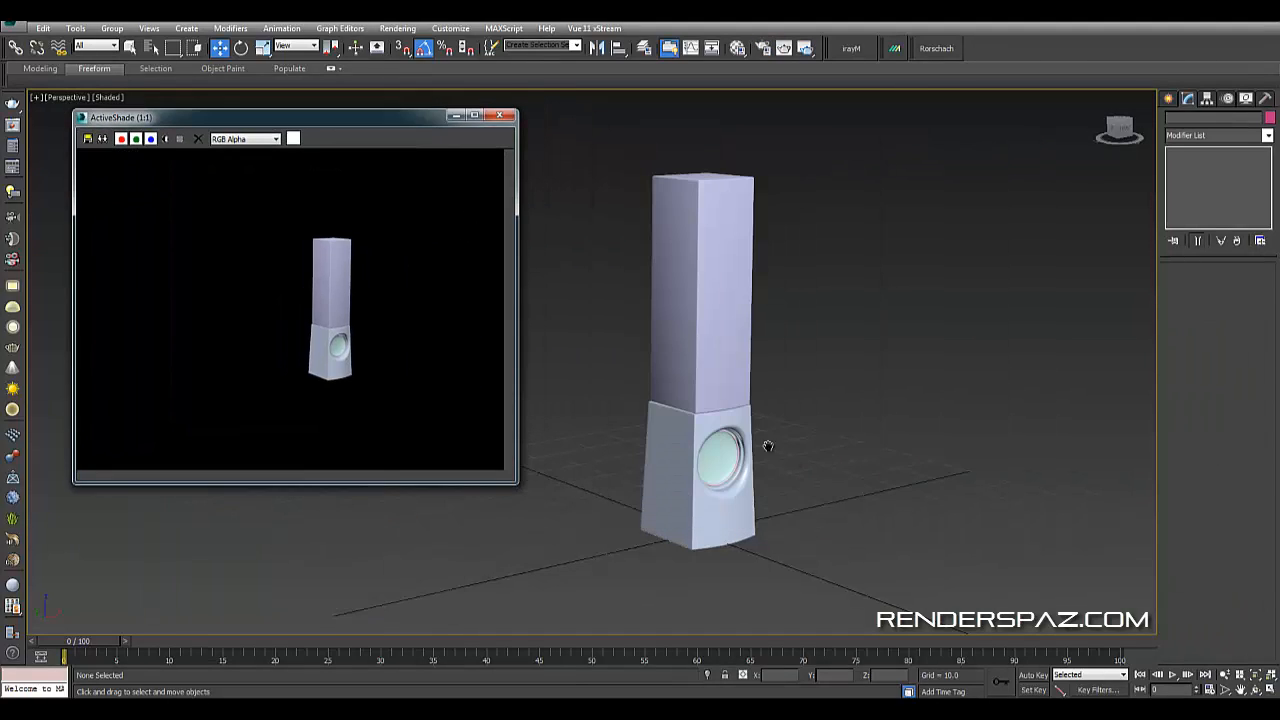
middle_click_drag(786, 474, 712, 465)
scroll(760, 481, "up", 3)
middle_click_drag(642, 386, 797, 477, "alt")
left_click(605, 224)
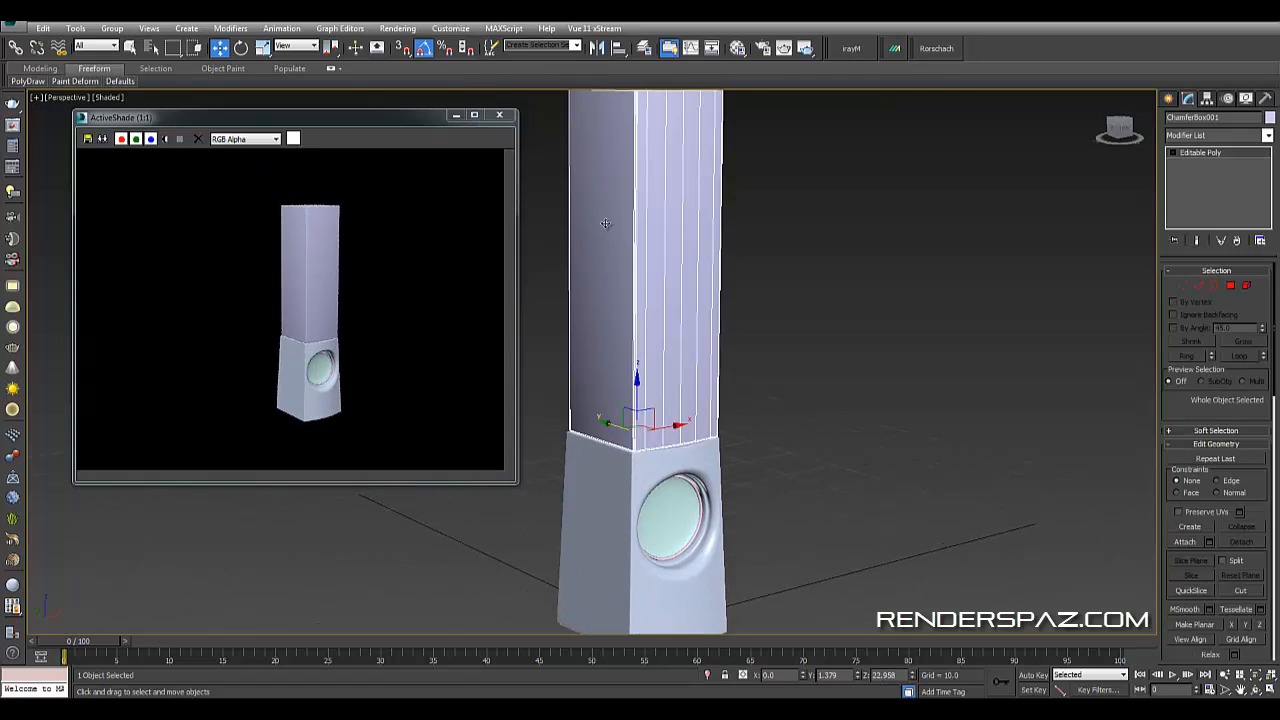
left_click(799, 348)
middle_click_drag(799, 348, 787, 464, "alt")
left_click(602, 308)
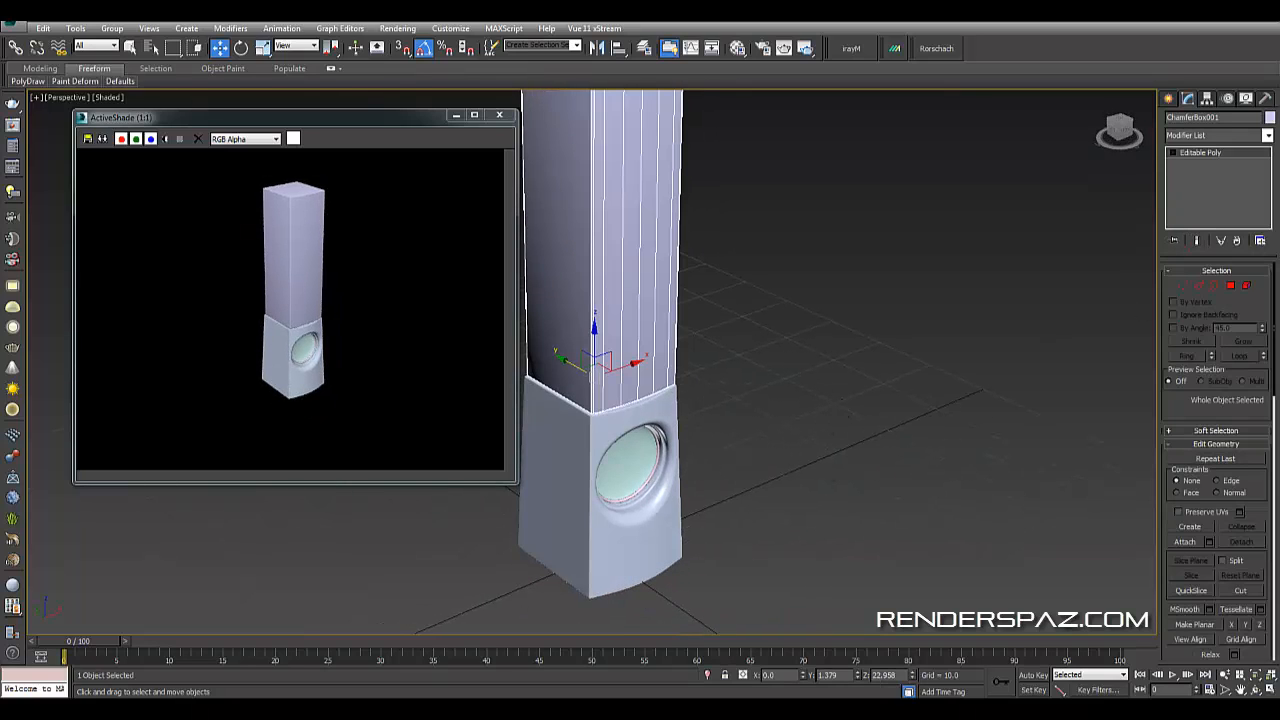
- Create a V-Ray Dome light above the speaker tower
left_click(1169, 99)
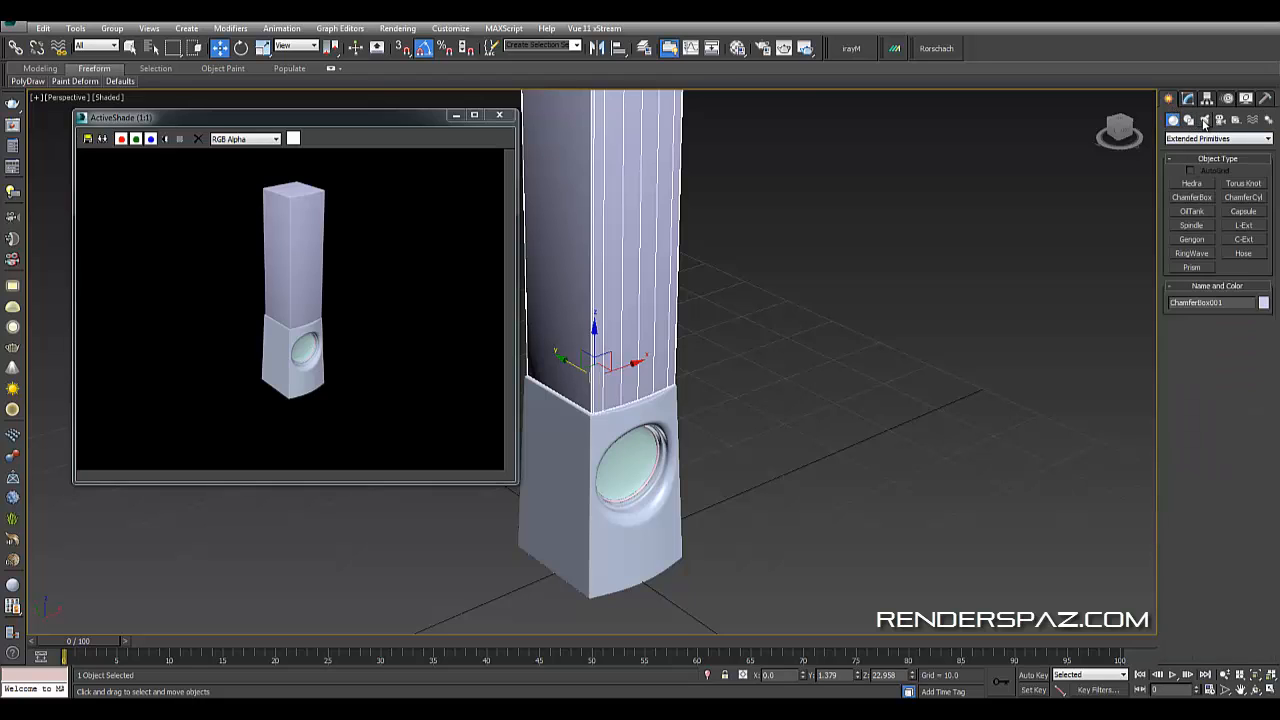
left_click(1205, 120)
left_click(1200, 139)
left_click(1200, 166)
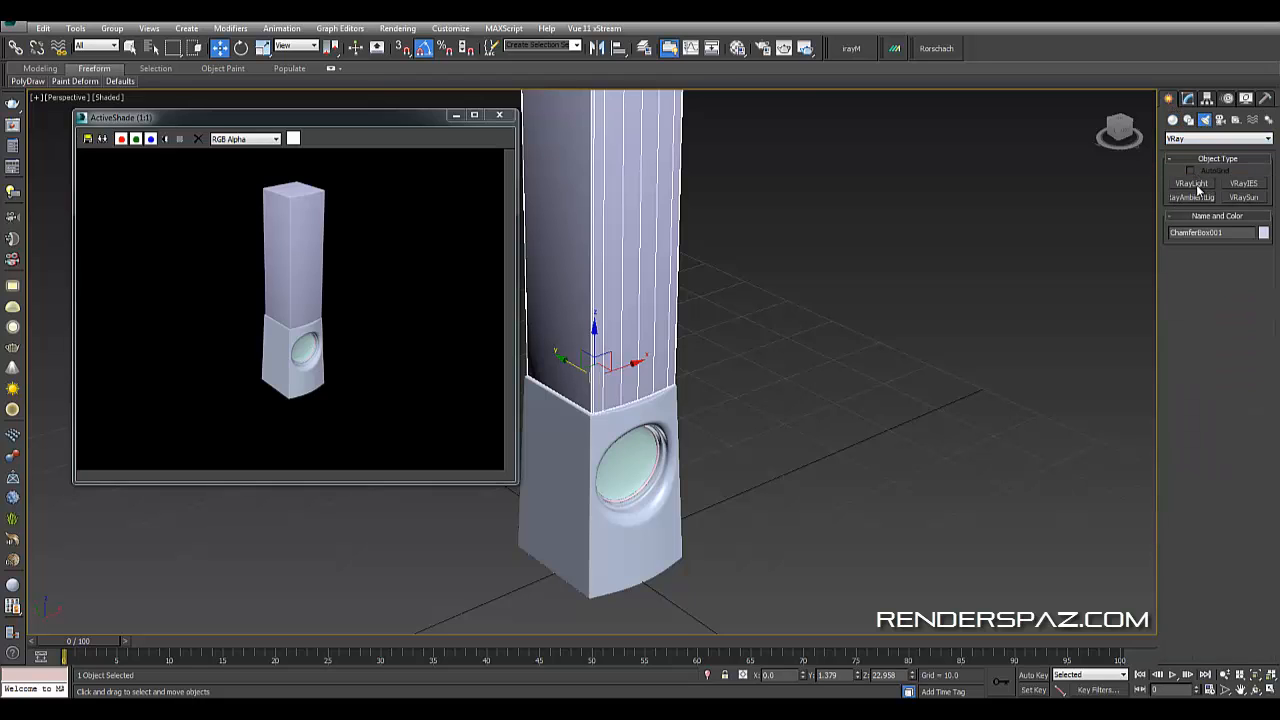
left_click(1192, 184)
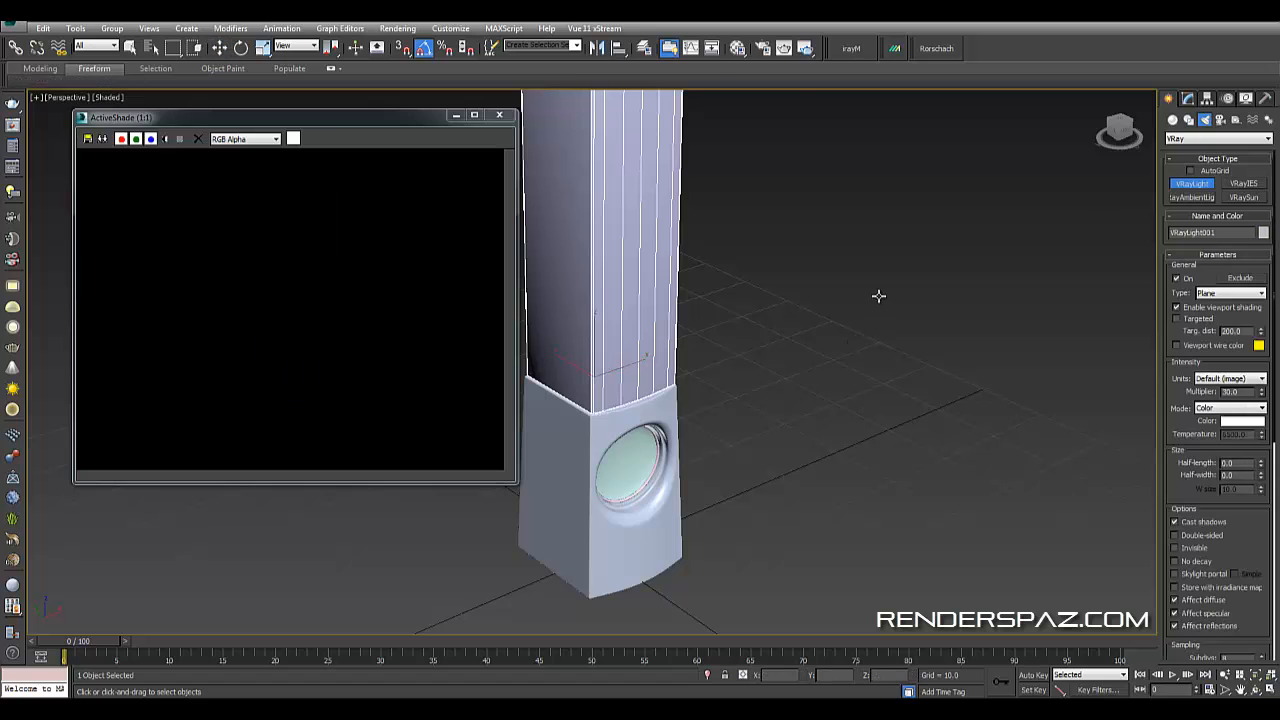
left_click(1230, 293)
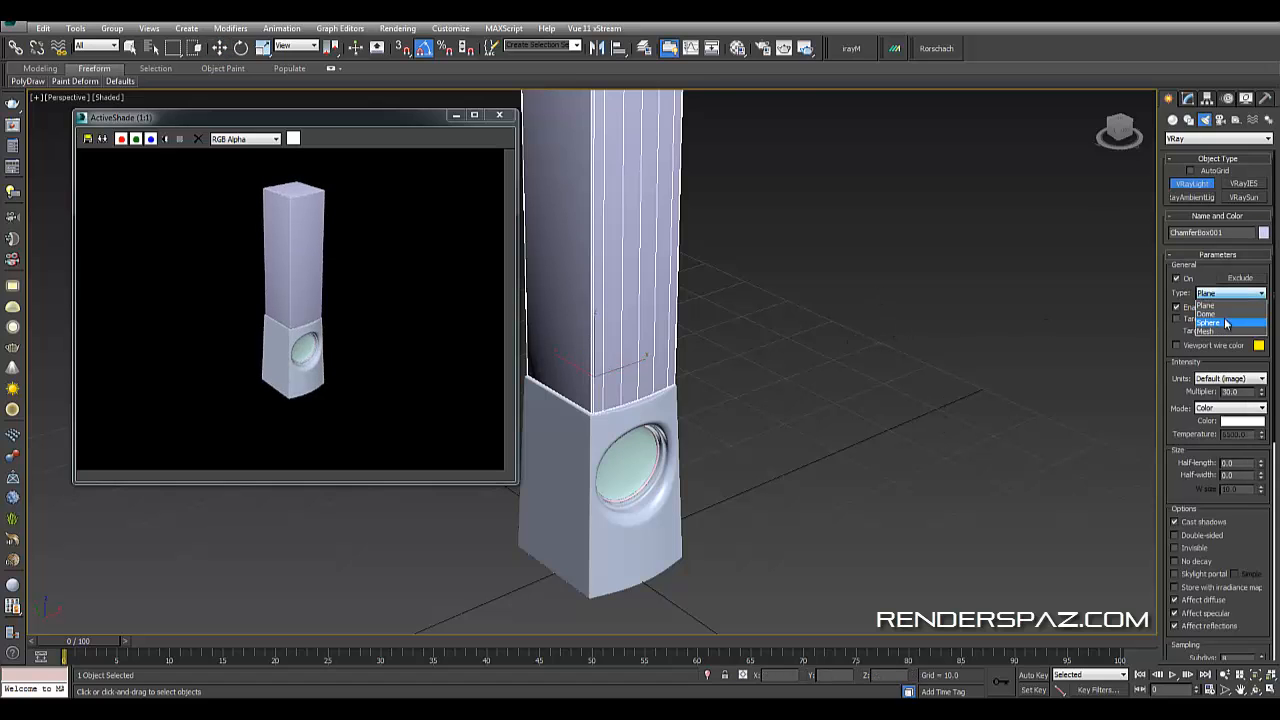
left_click(1225, 318)
left_click(819, 224)
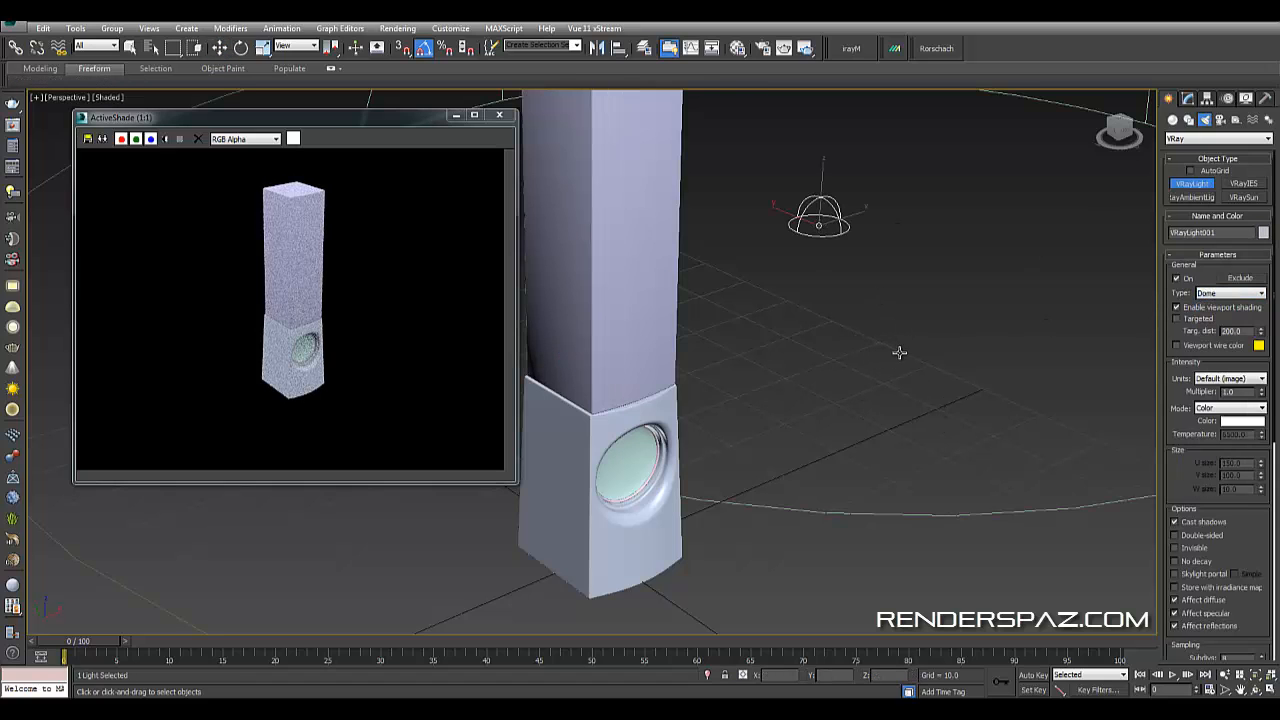
right_click(1050, 291)
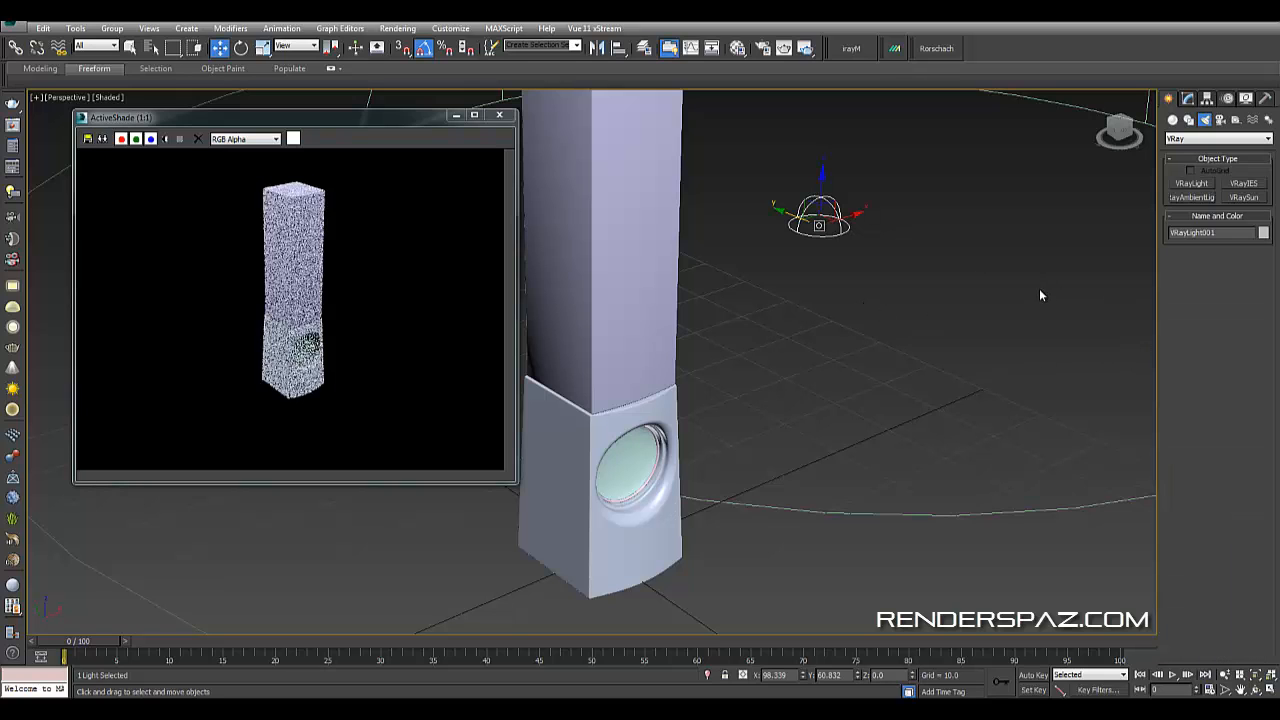
- Select the dome light and open the Material Editor
left_click(880, 232)
left_click(843, 220)
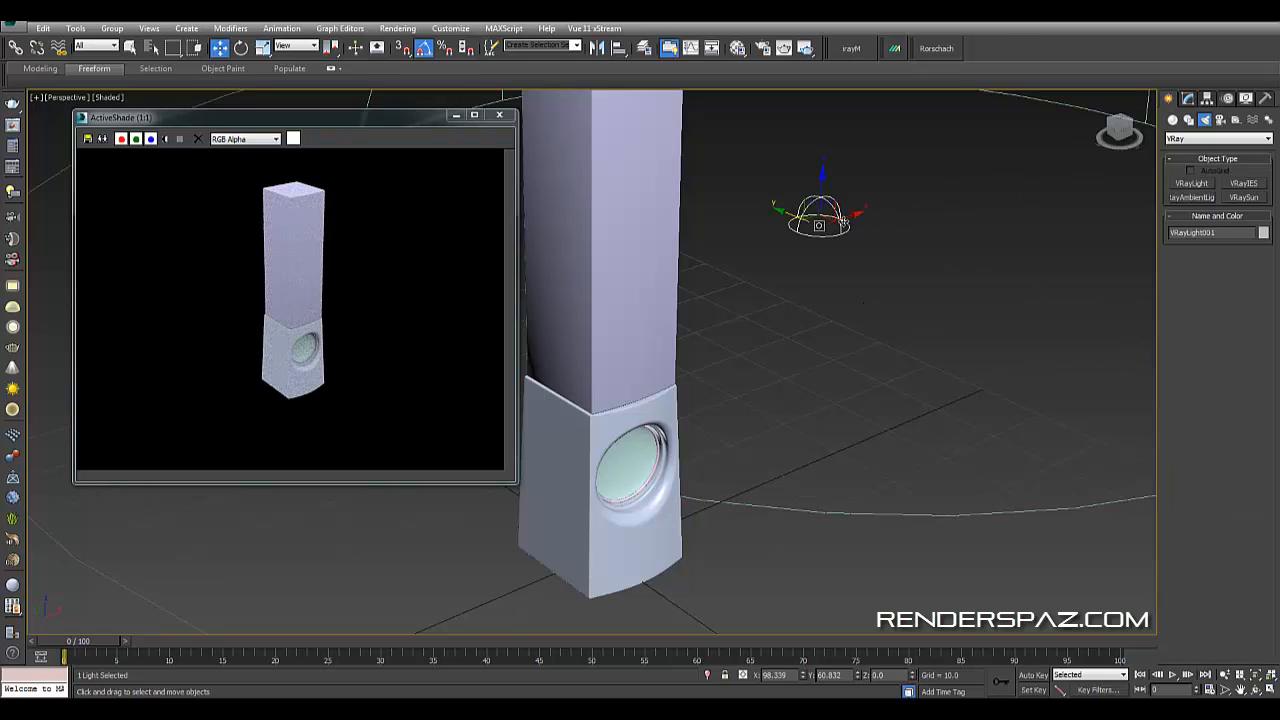
key("m")
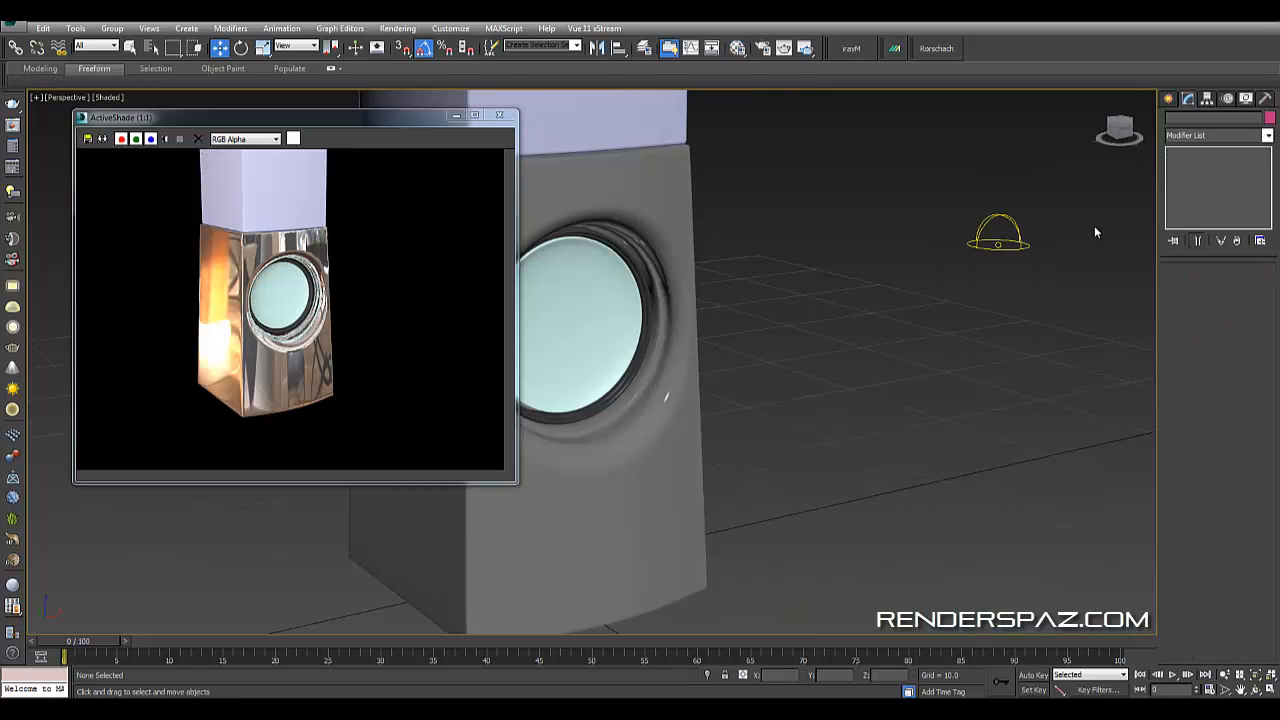
- Examine the driver's trim ring and cone up close by selecting its parts
middle_click_drag(1038, 252, 880, 272, "alt")
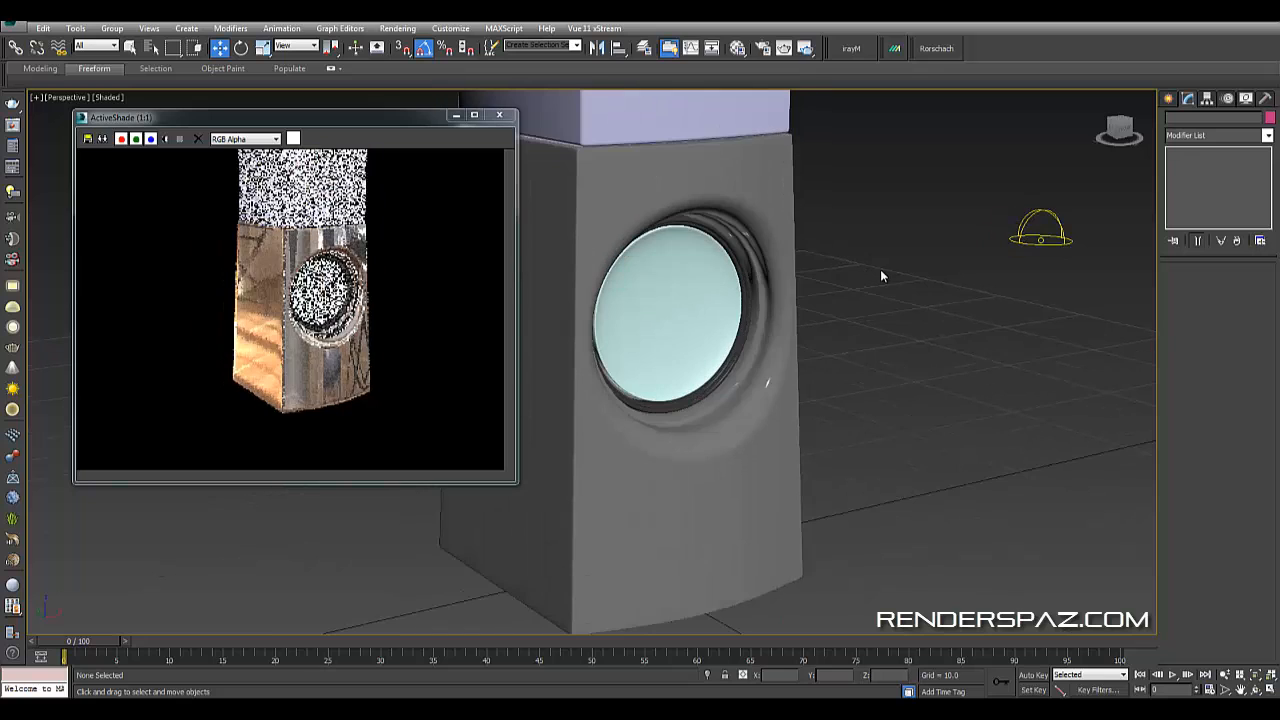
left_click(740, 432)
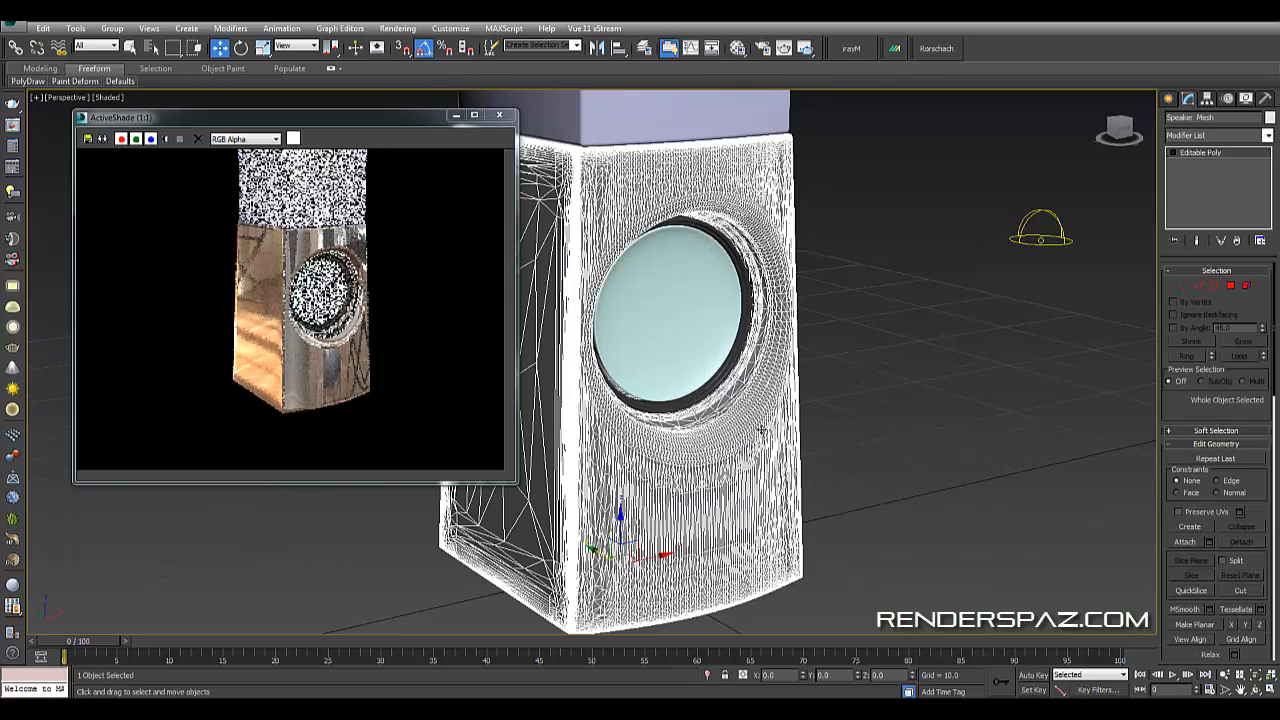
left_click(962, 421)
scroll(810, 304, "up", 3)
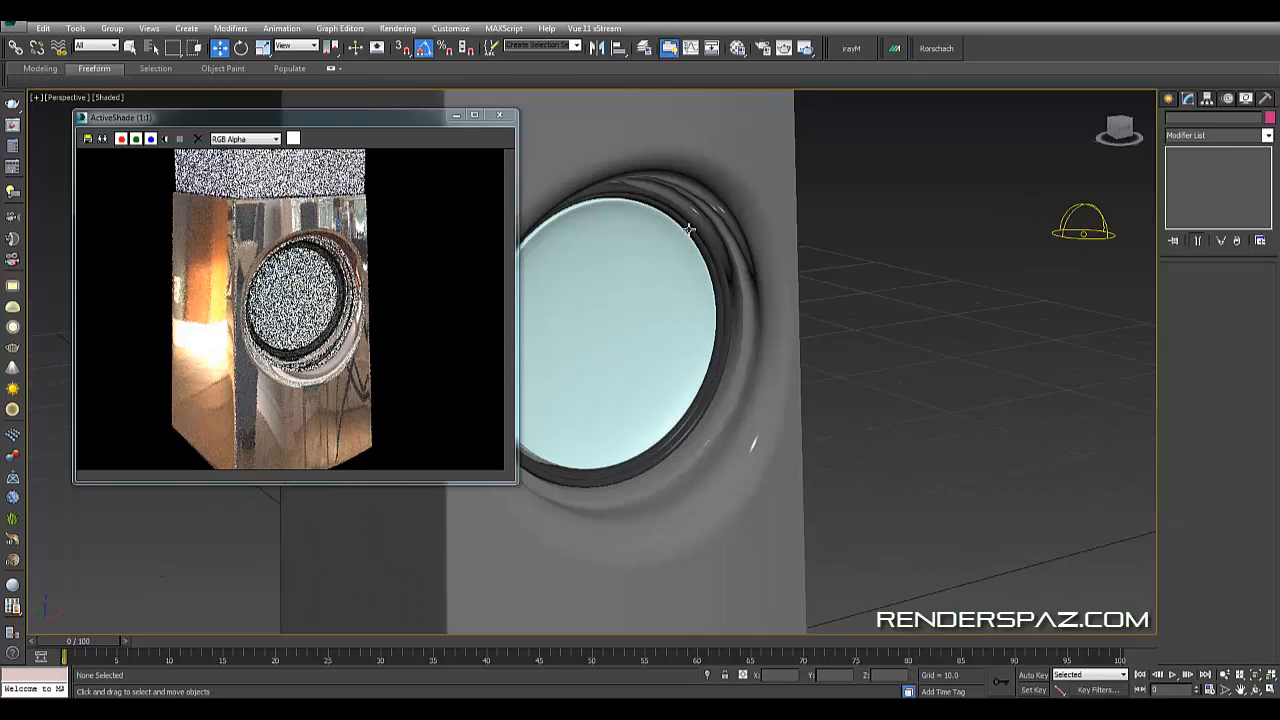
left_click(698, 238)
scroll(698, 238, "up", 4)
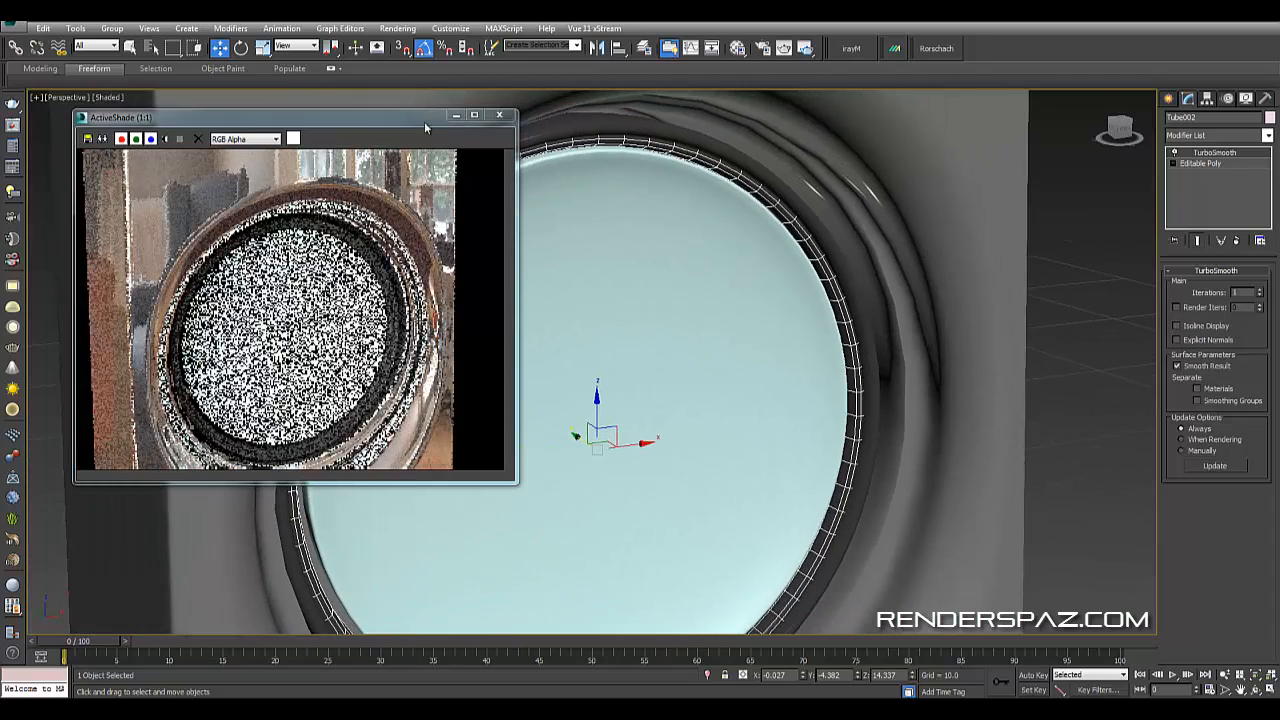
left_click(666, 134)
left_click(677, 159)
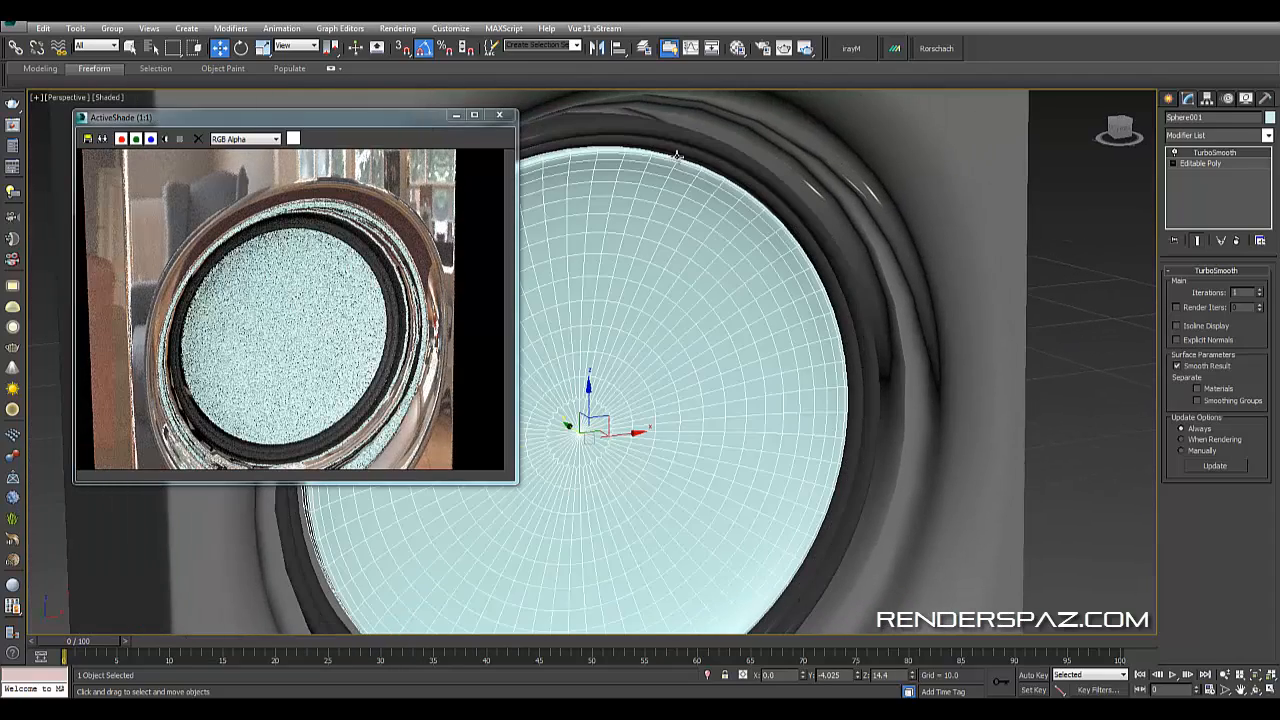
left_click(677, 153)
- Try nudging the trim ring with Scale and Move, undoing the move
left_click(264, 49)
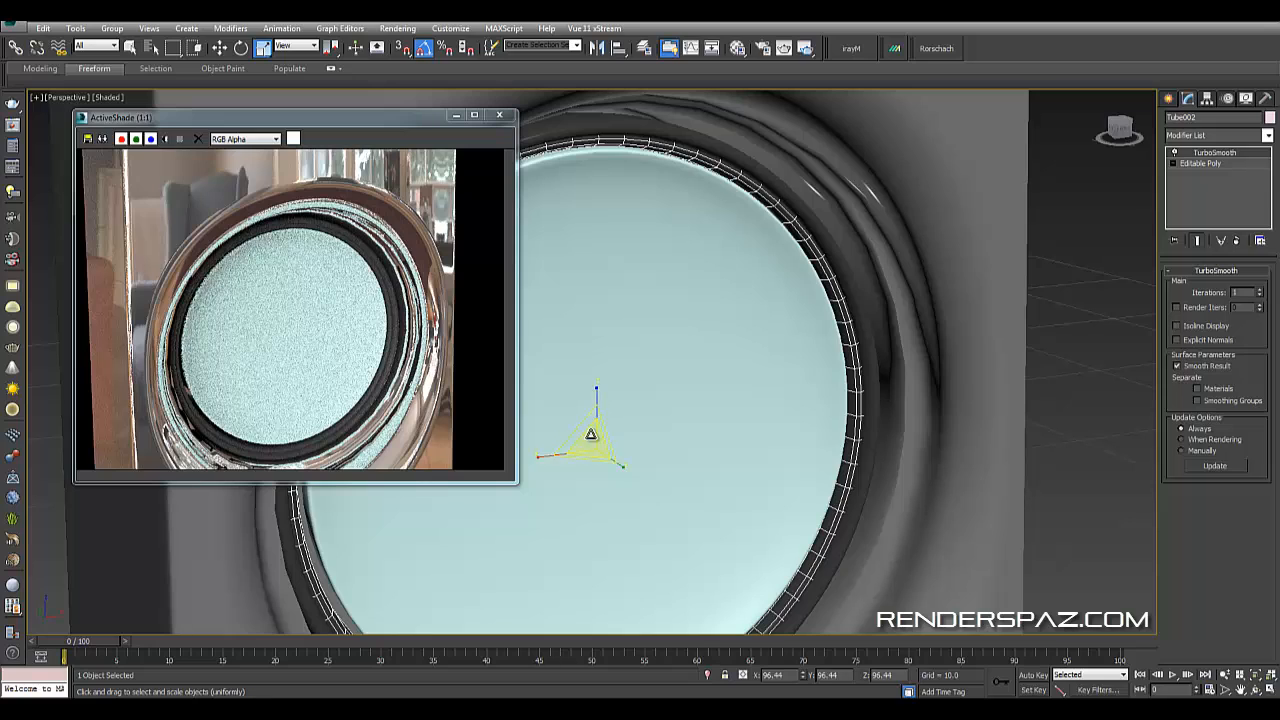
left_click_drag(591, 435, 590, 435)
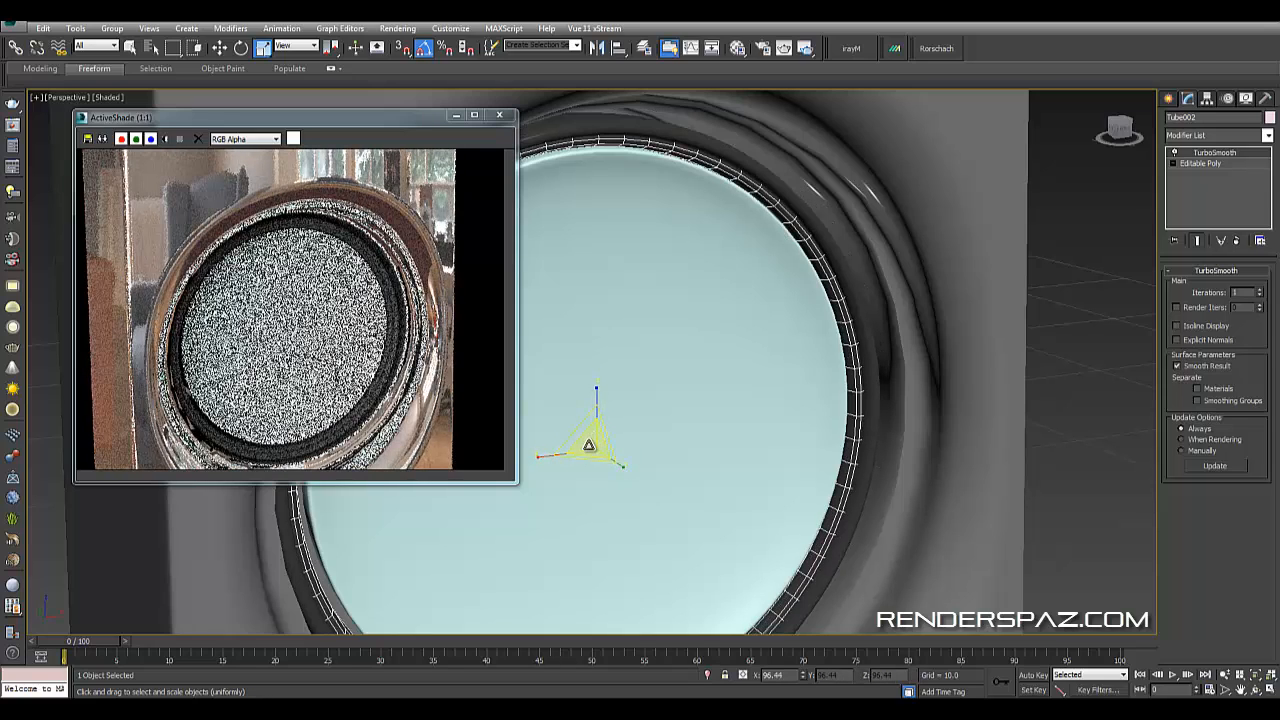
middle_click_drag(782, 221, 790, 362, "alt")
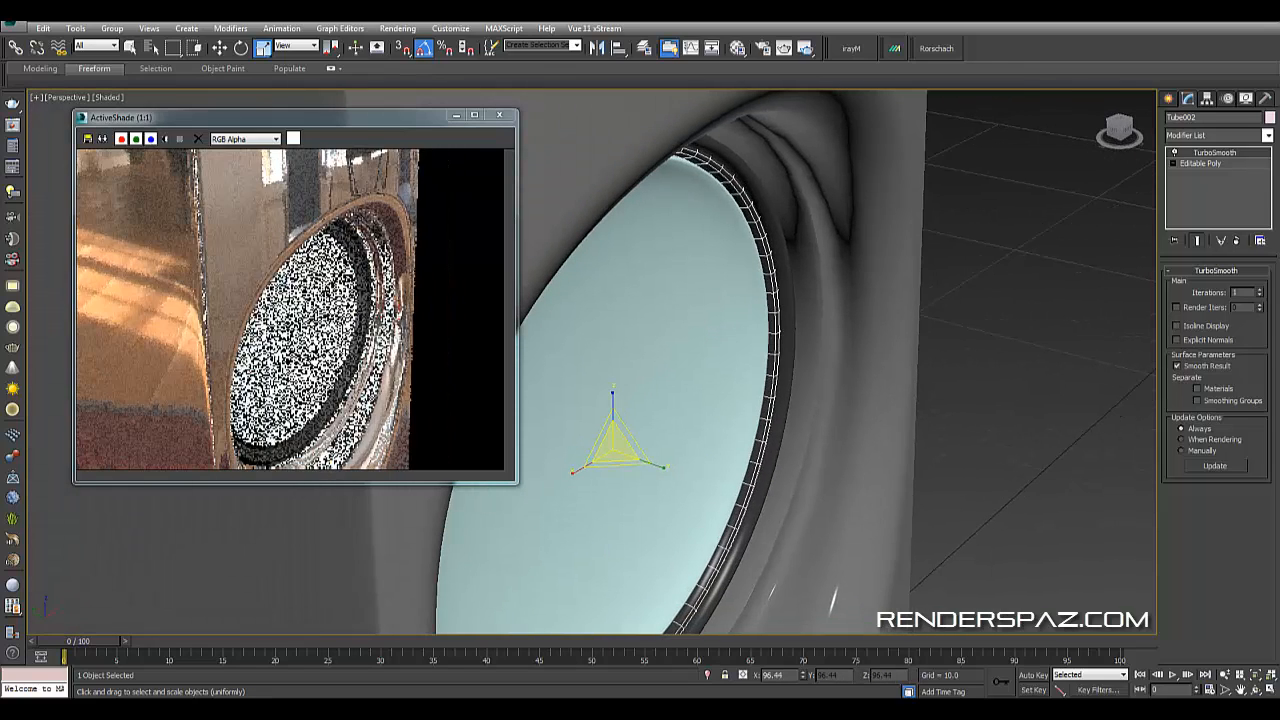
key("w")
mouse_move(587, 440)
left_mouse_down()
mouse_move(600, 444)
mouse_move(580, 438)
left_mouse_up()
key("ctrl+z")
- Set the trim ring material's diffuse color to near black
key("m")
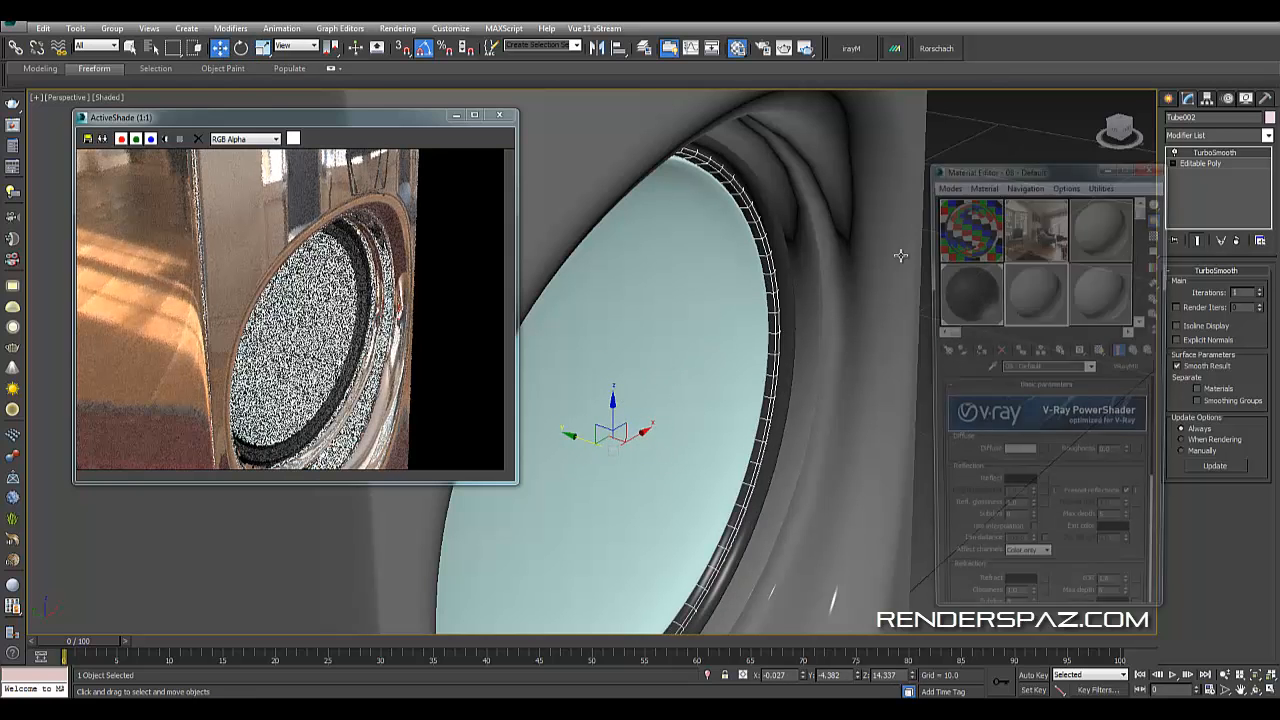
left_click(1018, 458)
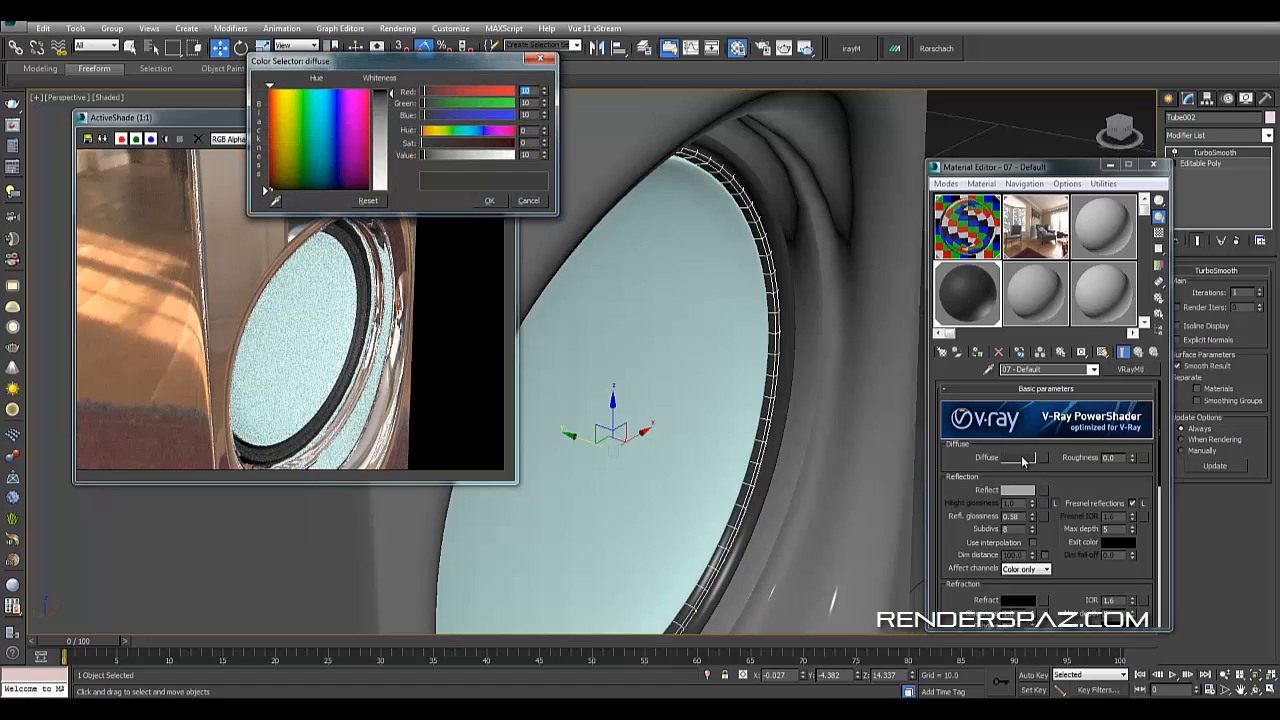
left_click(498, 200)
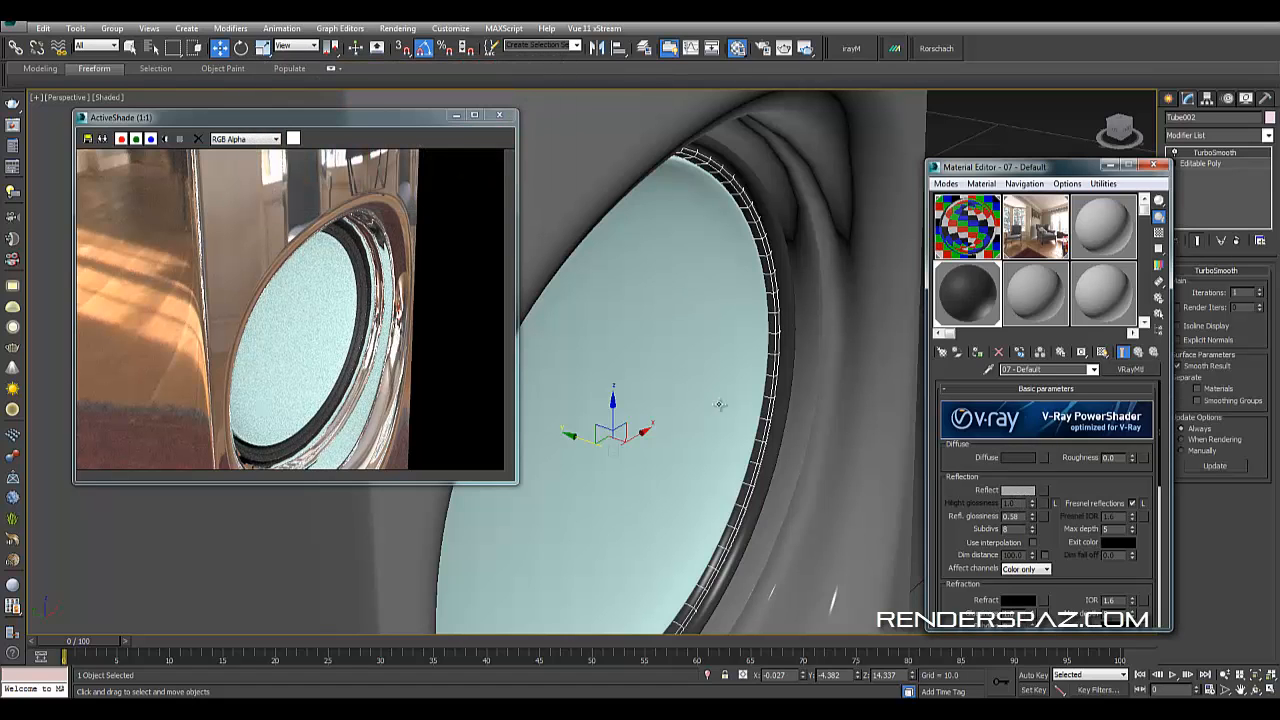
- Create a new VRayMtl in an empty slot and assign it to the driver's cone
middle_click(719, 404)
key("z")
mouse_move(746, 400)
middle_mouse_down("alt")
mouse_move(712, 425)
mouse_move(790, 415)
mouse_move(764, 414)
middle_mouse_up("alt")
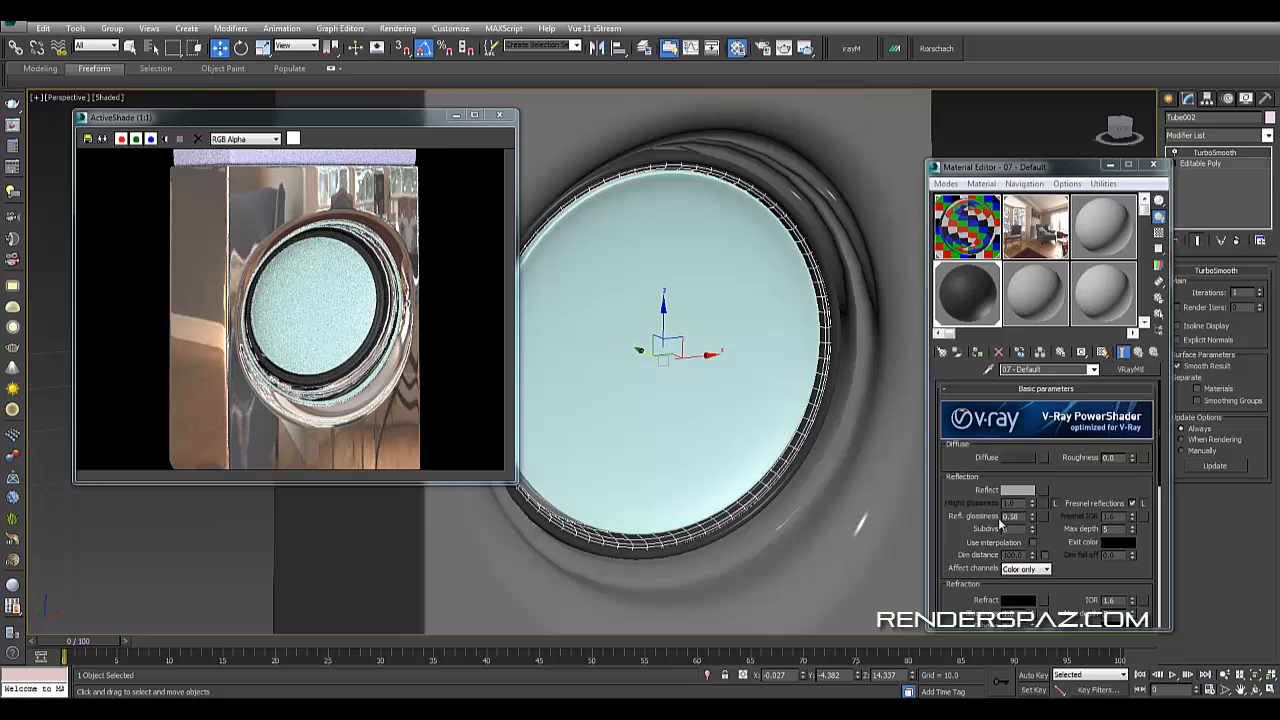
left_click(709, 373)
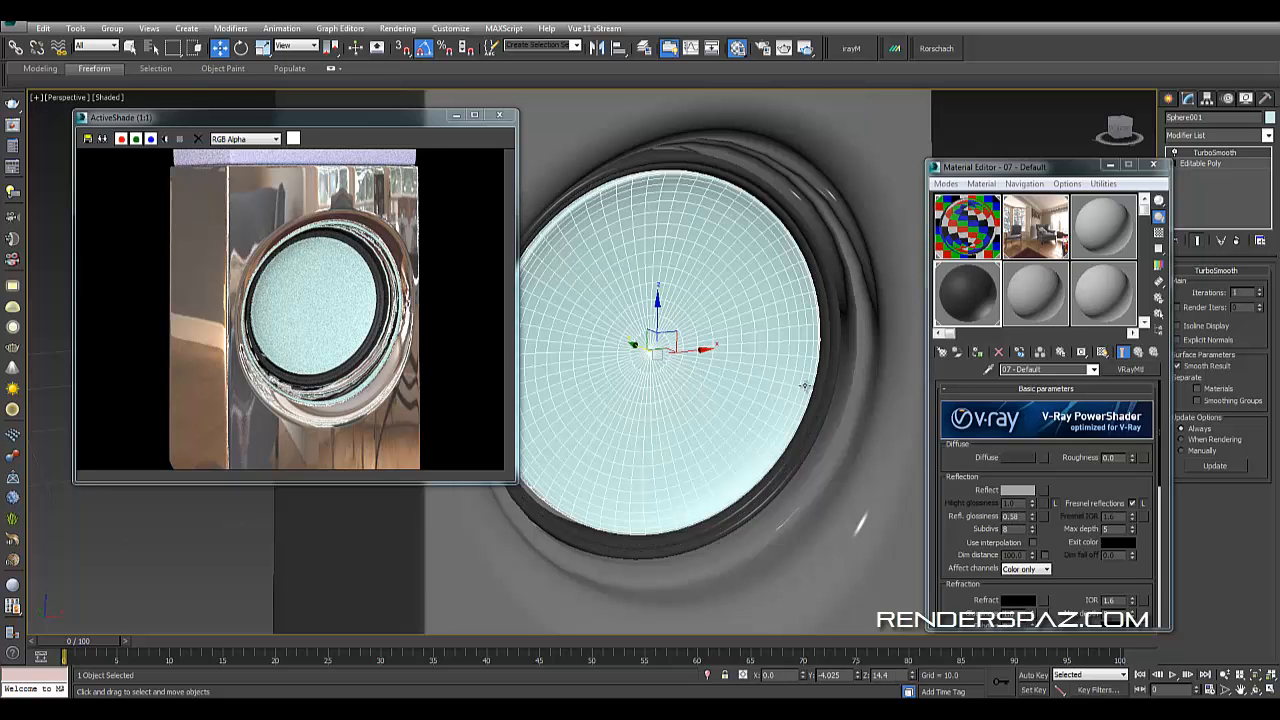
left_click(1013, 303)
left_click(1129, 370)
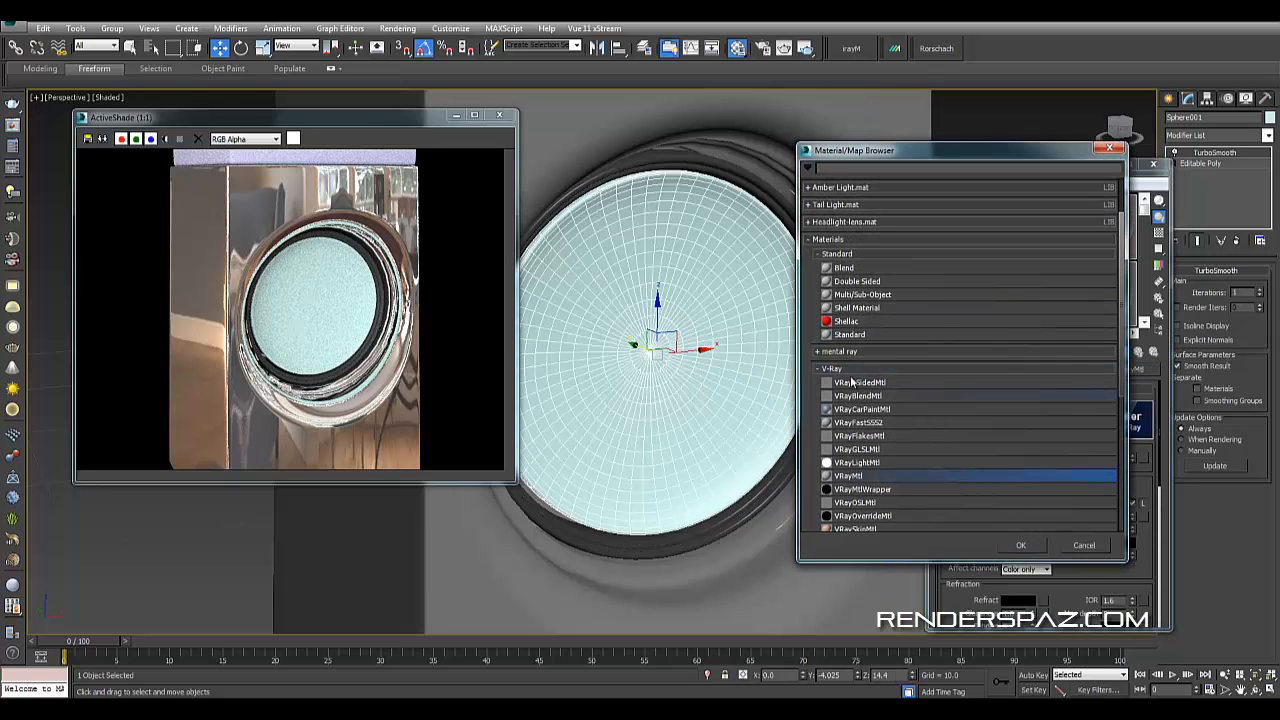
double_click(866, 478)
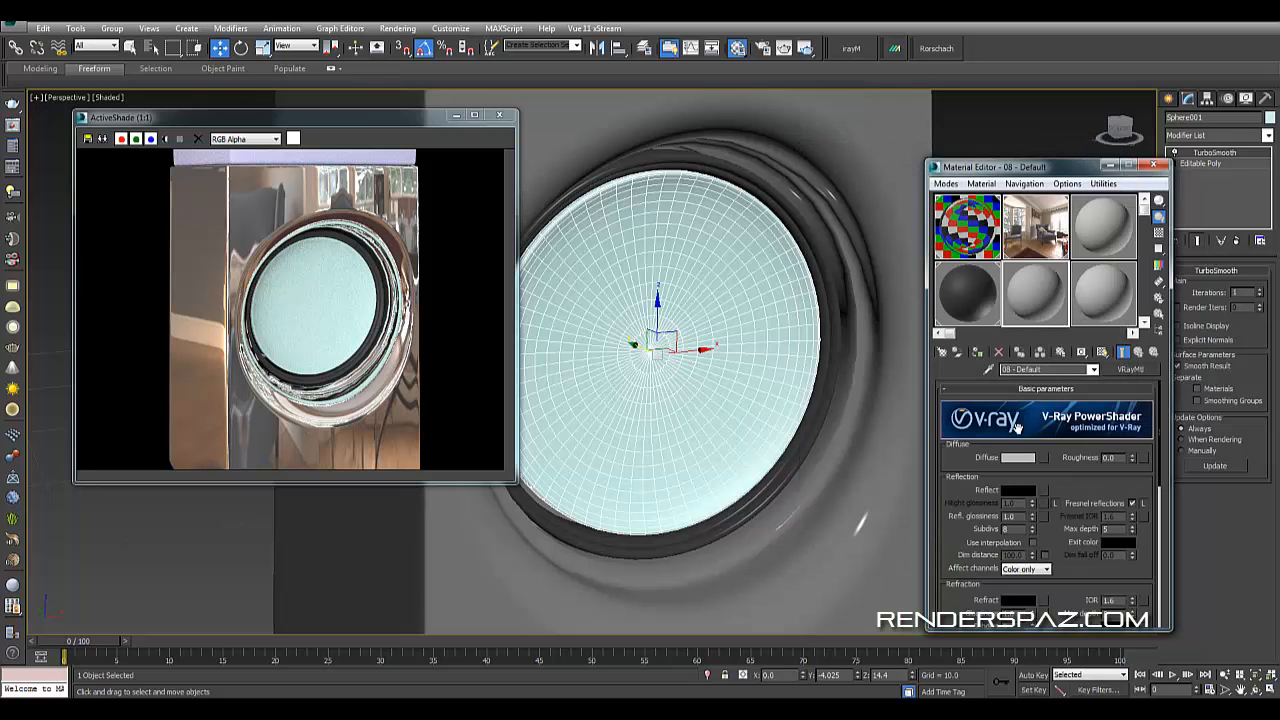
left_click(977, 353)
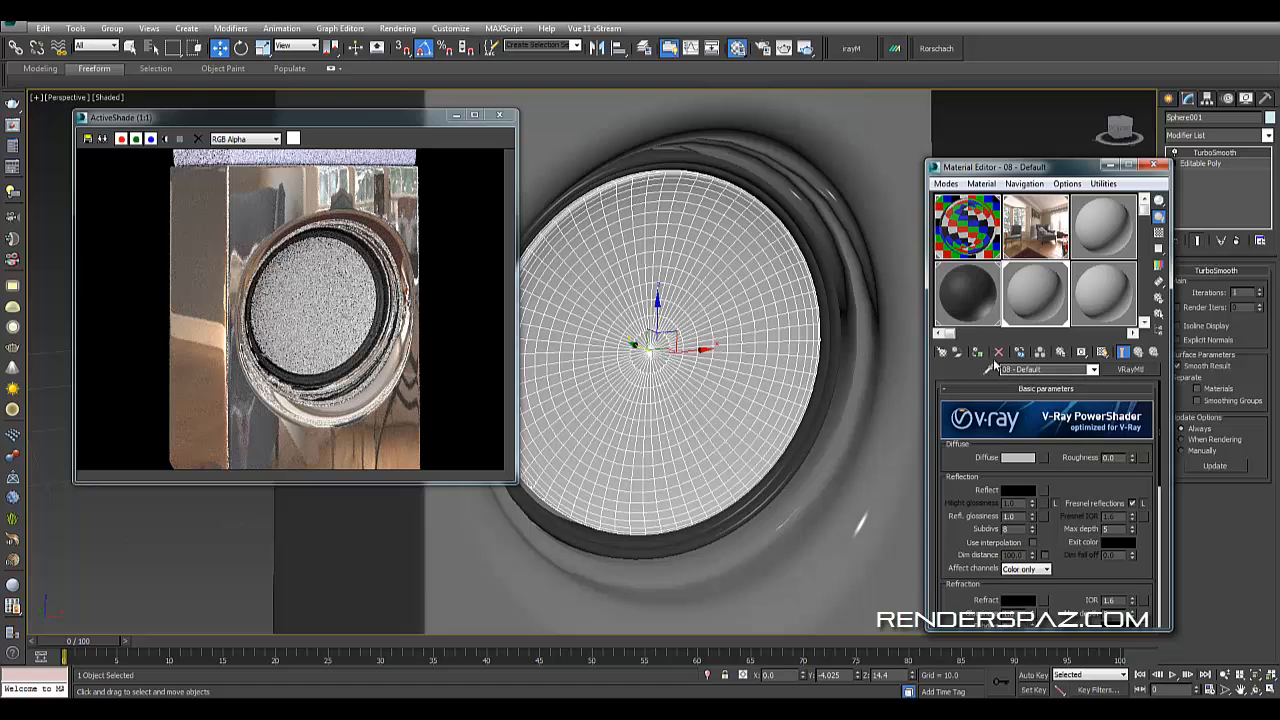
- Give the cone material white reflection, 0.61 reflection glossiness and an unlocked Fresnel IOR of 39.0
left_click(1018, 490)
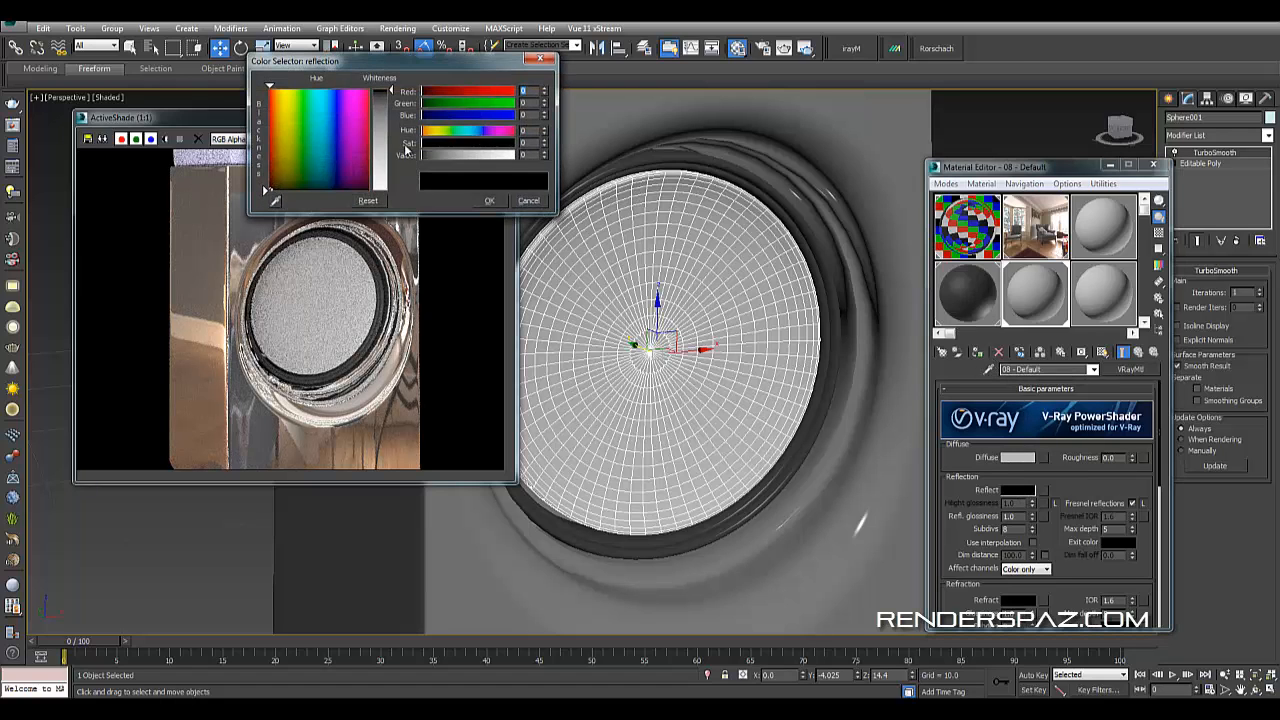
left_click(384, 151)
left_click(492, 200)
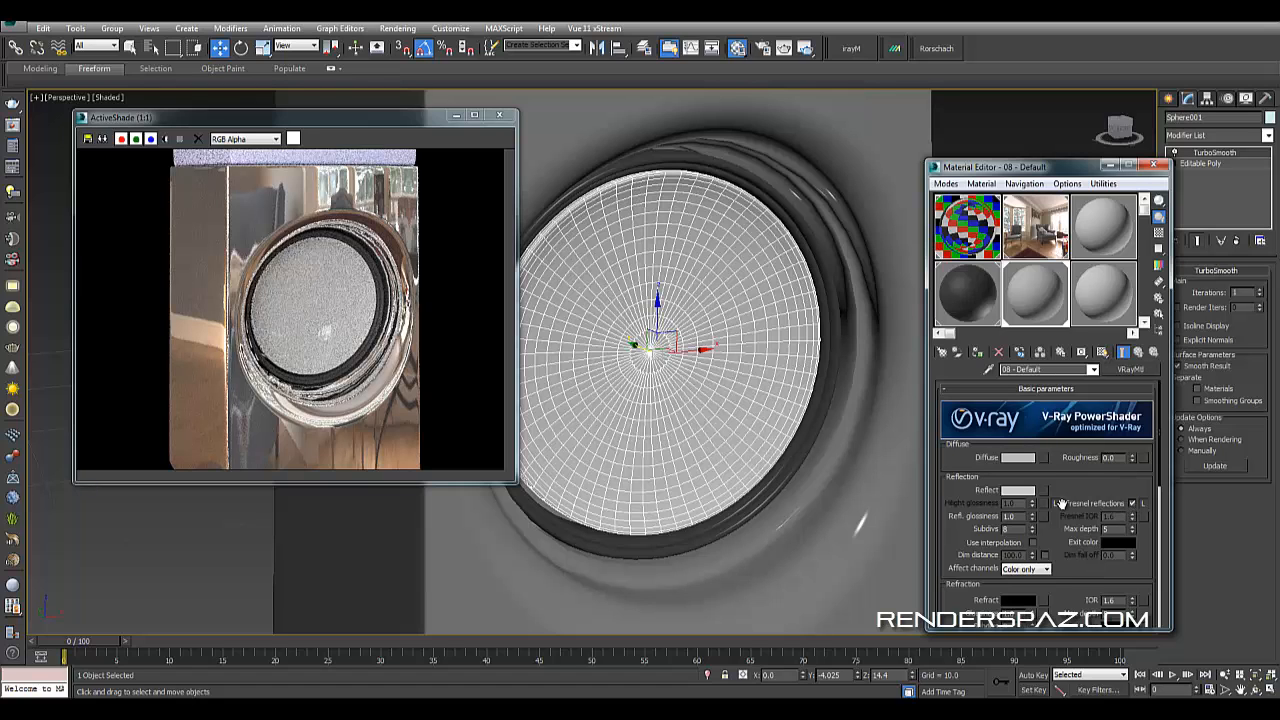
left_click(1144, 506)
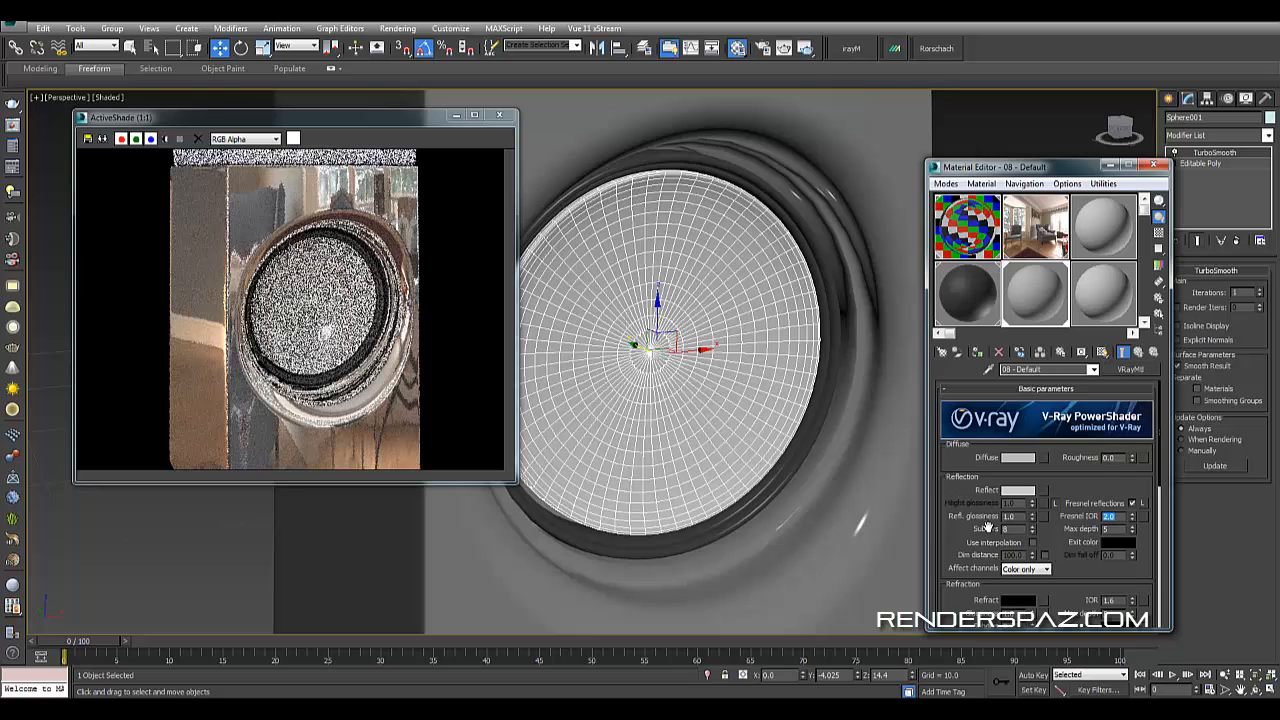
left_click_drag(1033, 520, 1033, 541)
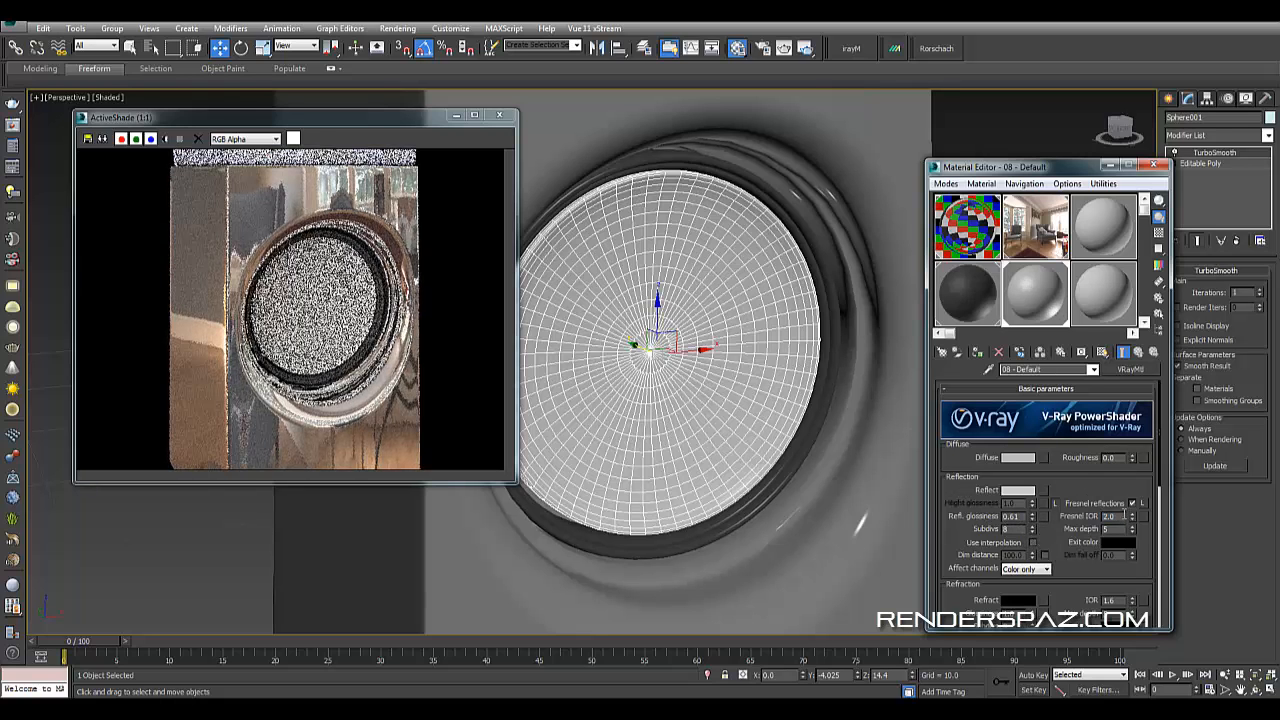
key("Return")
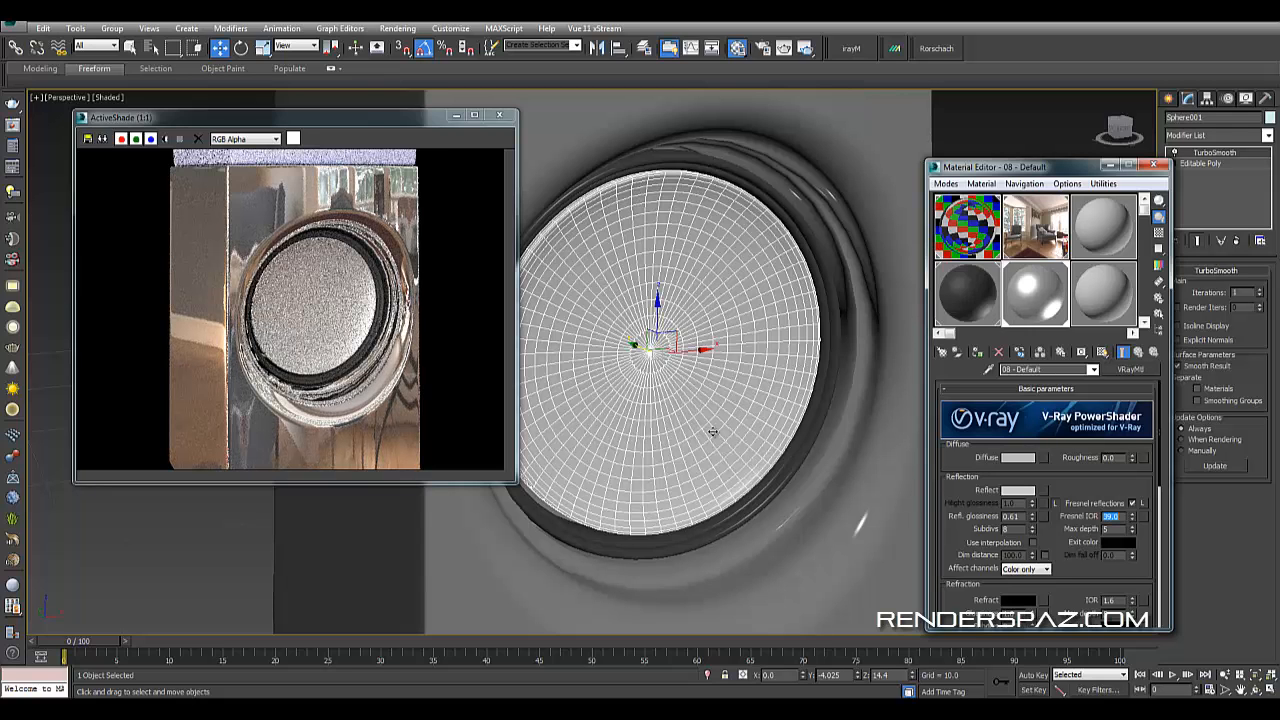
- Unlock the highlight glossiness of the cone material
mouse_move(677, 419)
middle_mouse_down("alt")
mouse_move(643, 411)
mouse_move(645, 376)
mouse_move(671, 427)
middle_mouse_up("alt")
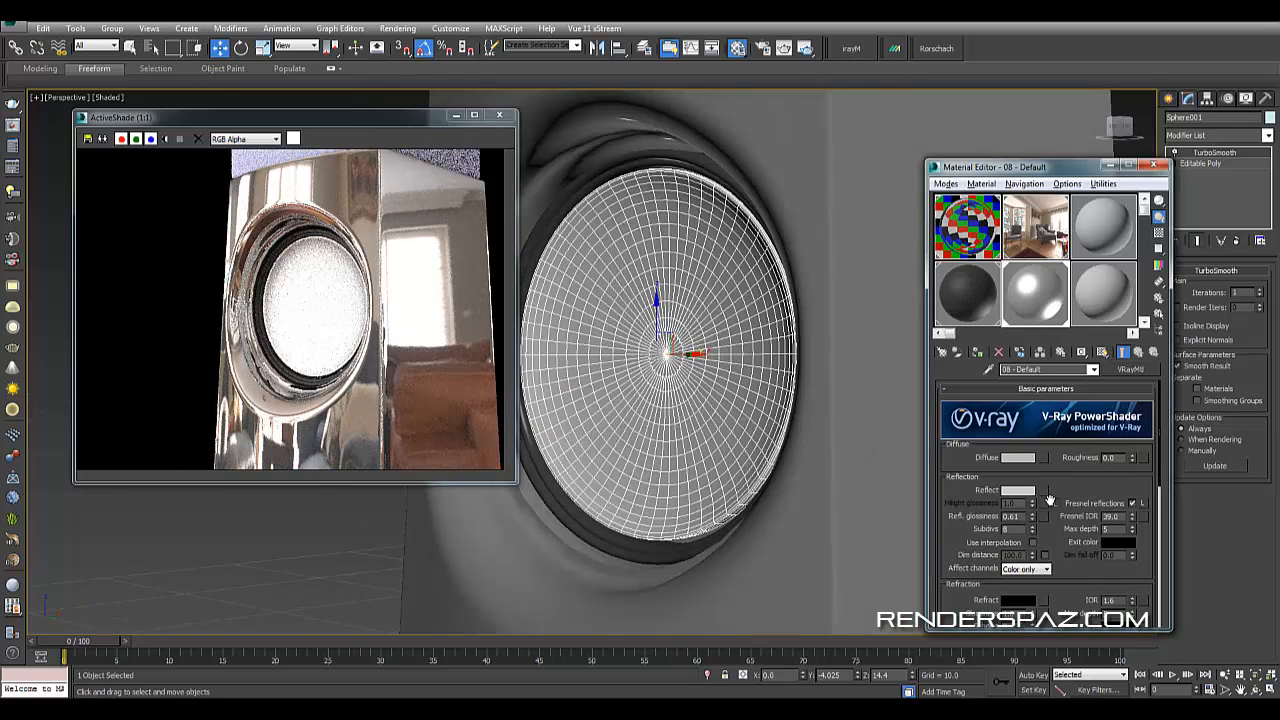
left_click(1055, 503)
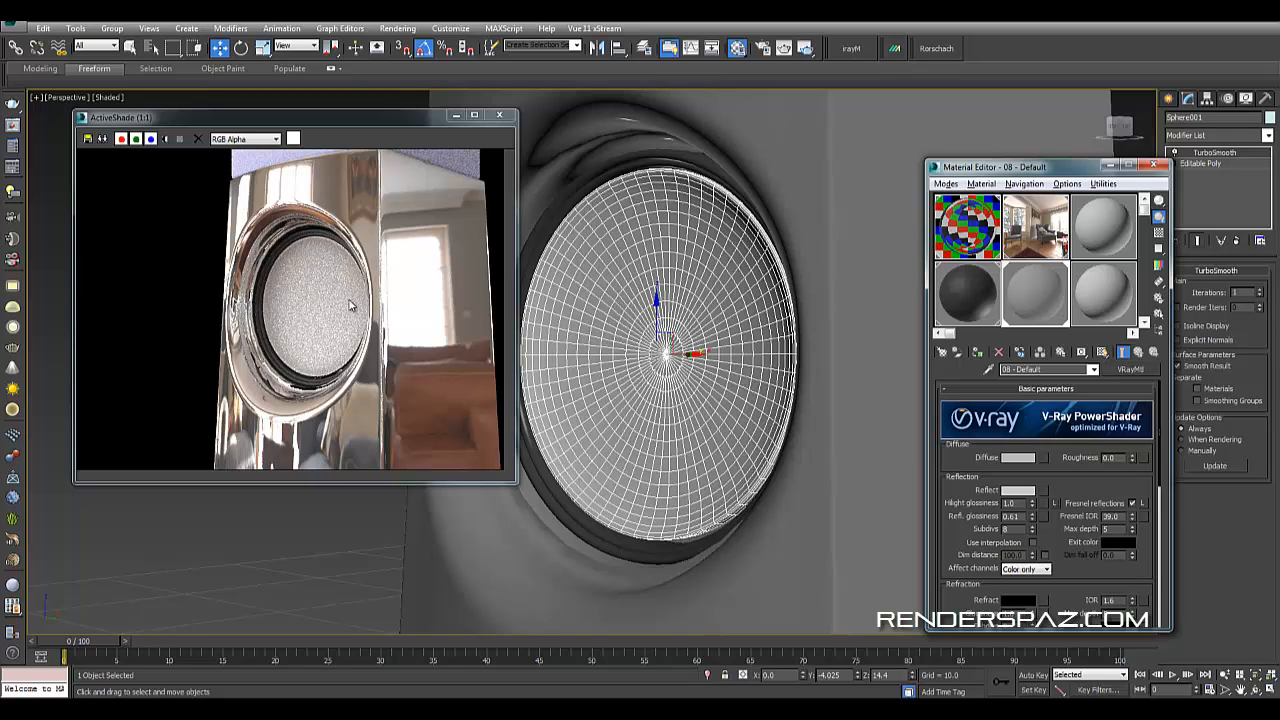
scroll(545, 376, "down", 8)
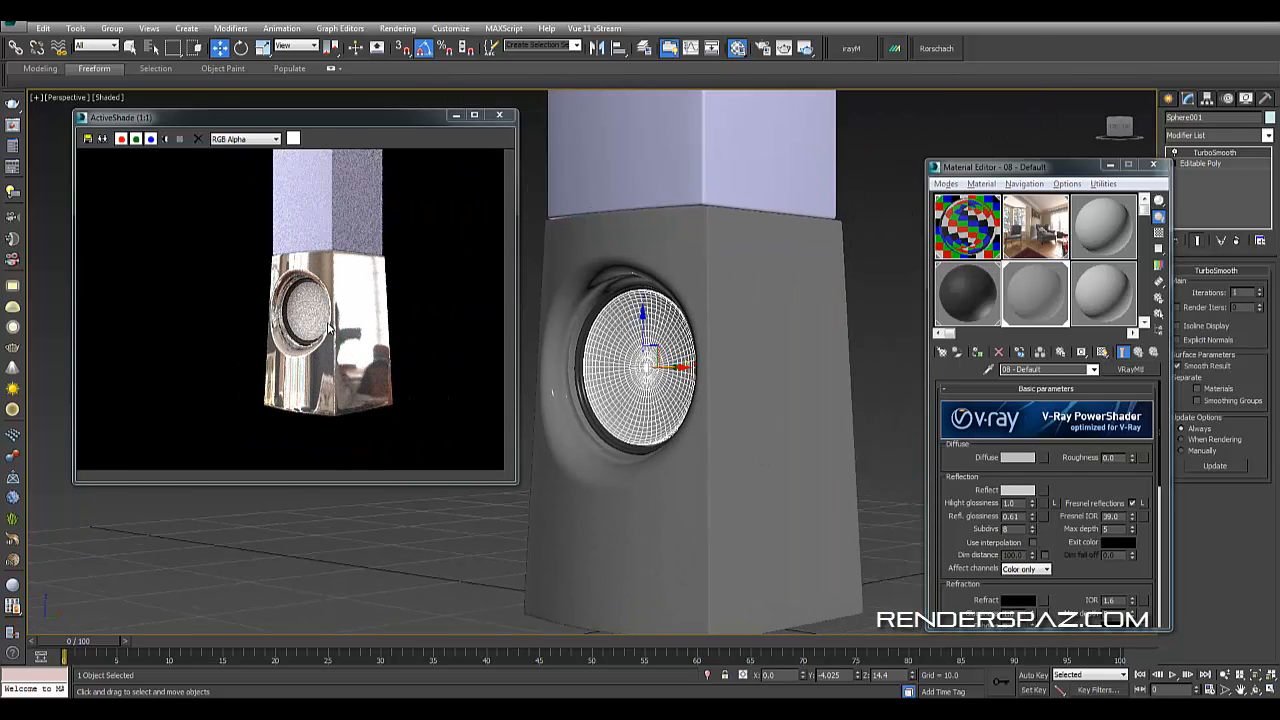
- Select the 01 - Default material and darken its diffuse color to gray 39
left_click(968, 238)
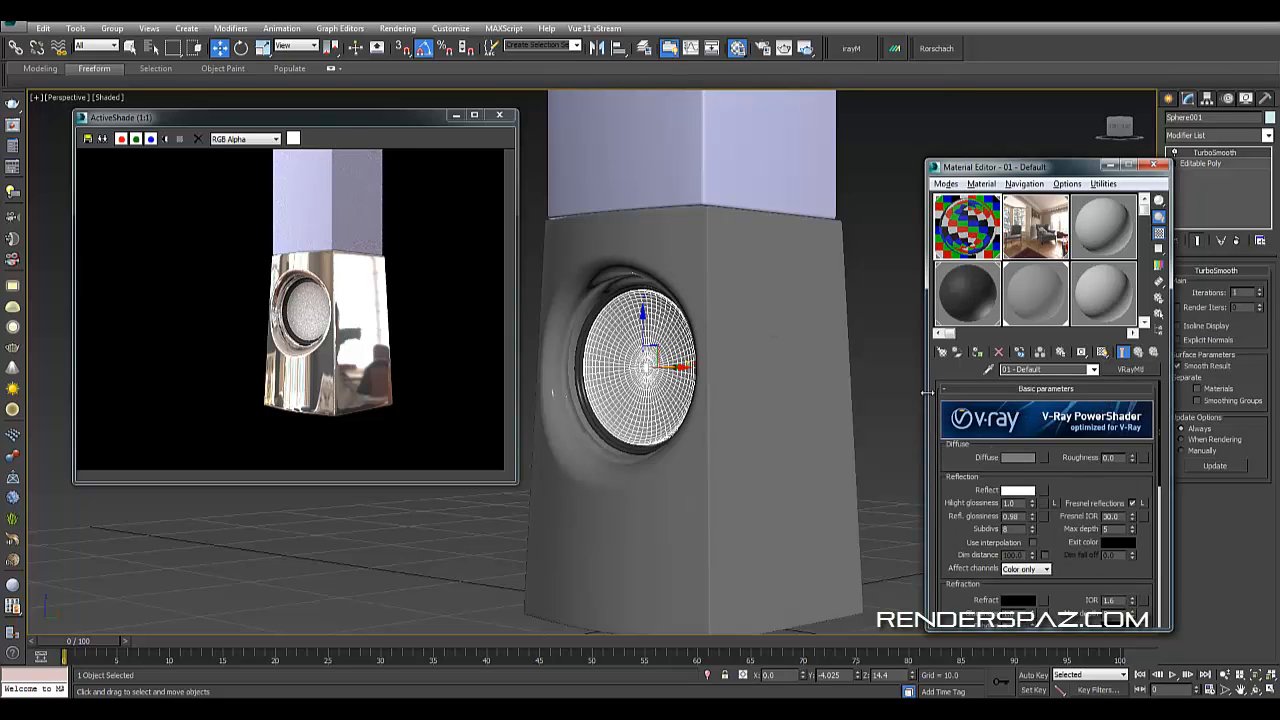
left_click(1016, 457)
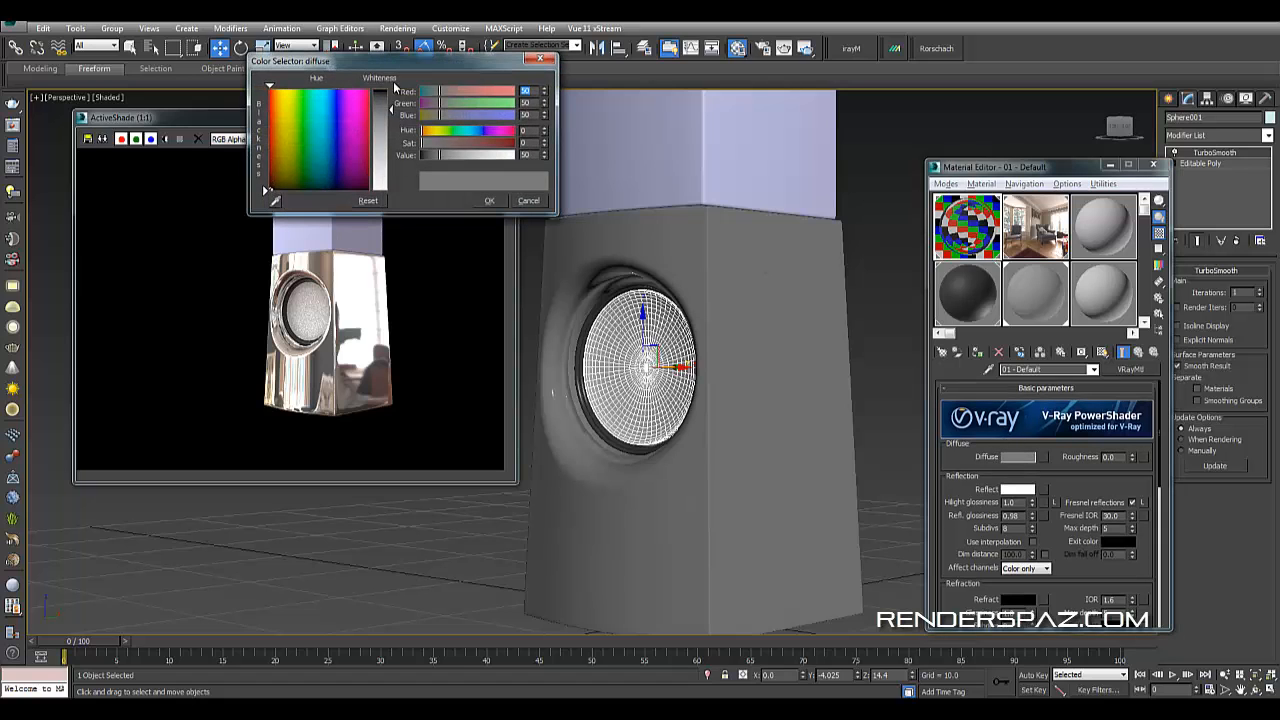
left_click(389, 94)
mouse_move(389, 94)
left_mouse_down()
mouse_move(392, 127)
mouse_move(392, 103)
left_mouse_up()
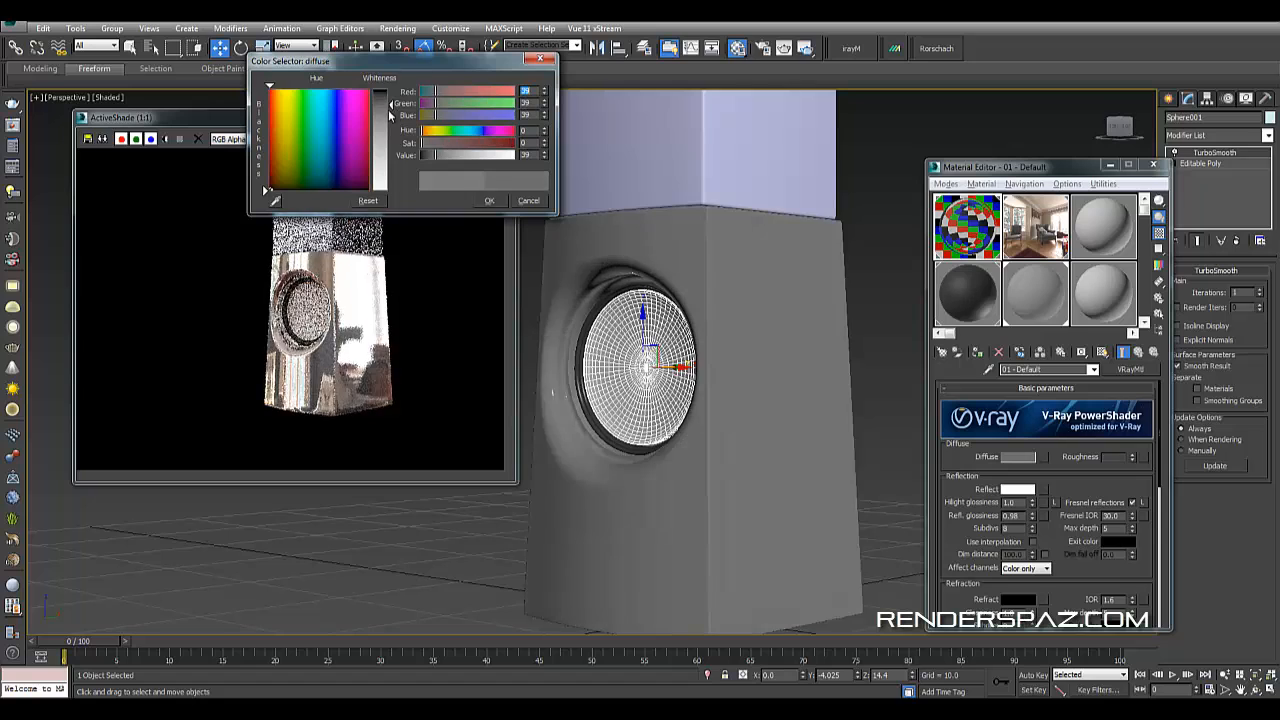
left_click(499, 201)
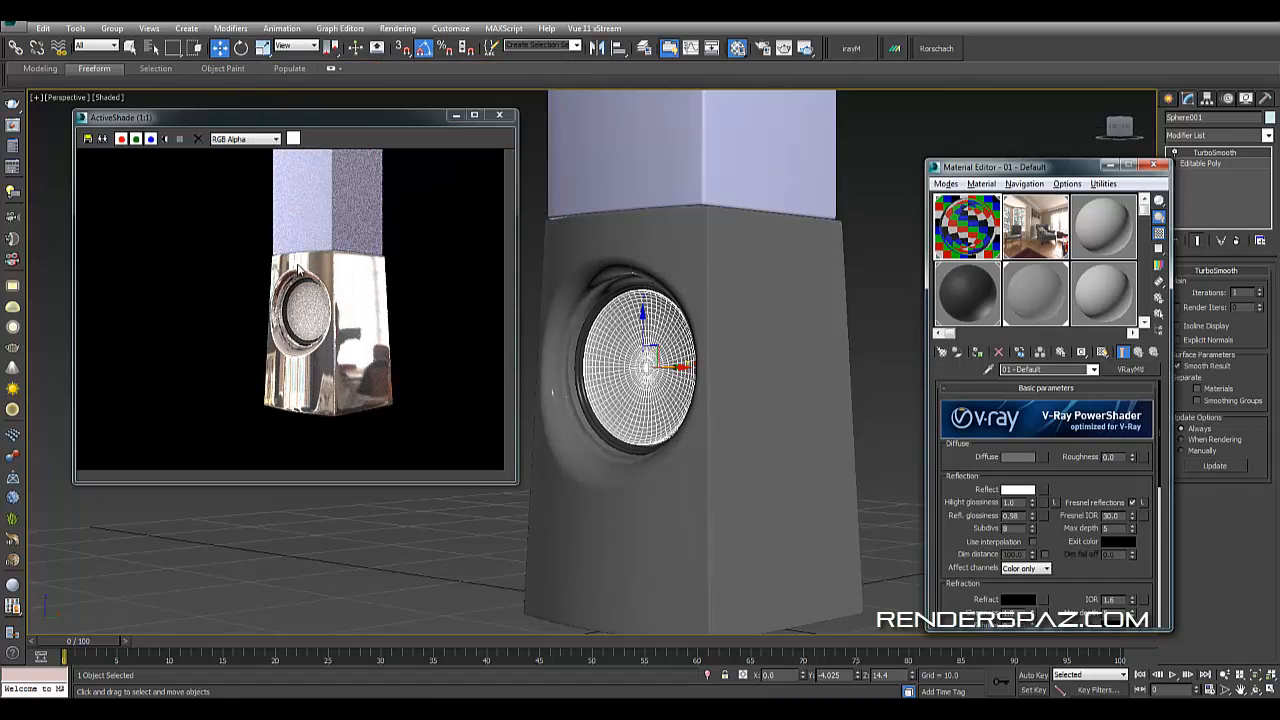
- Select the upper tower box and give it a new VRayMtl material
middle_click_drag(674, 538, 782, 442, "alt")
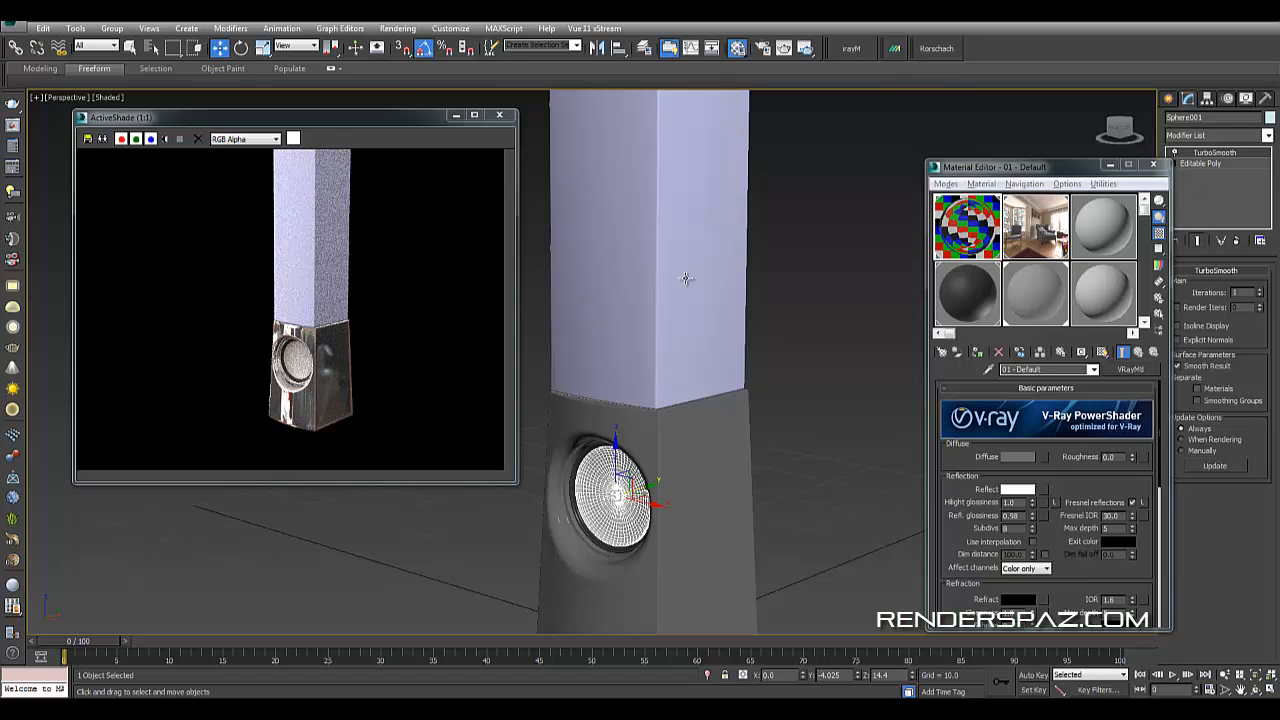
left_click(687, 225)
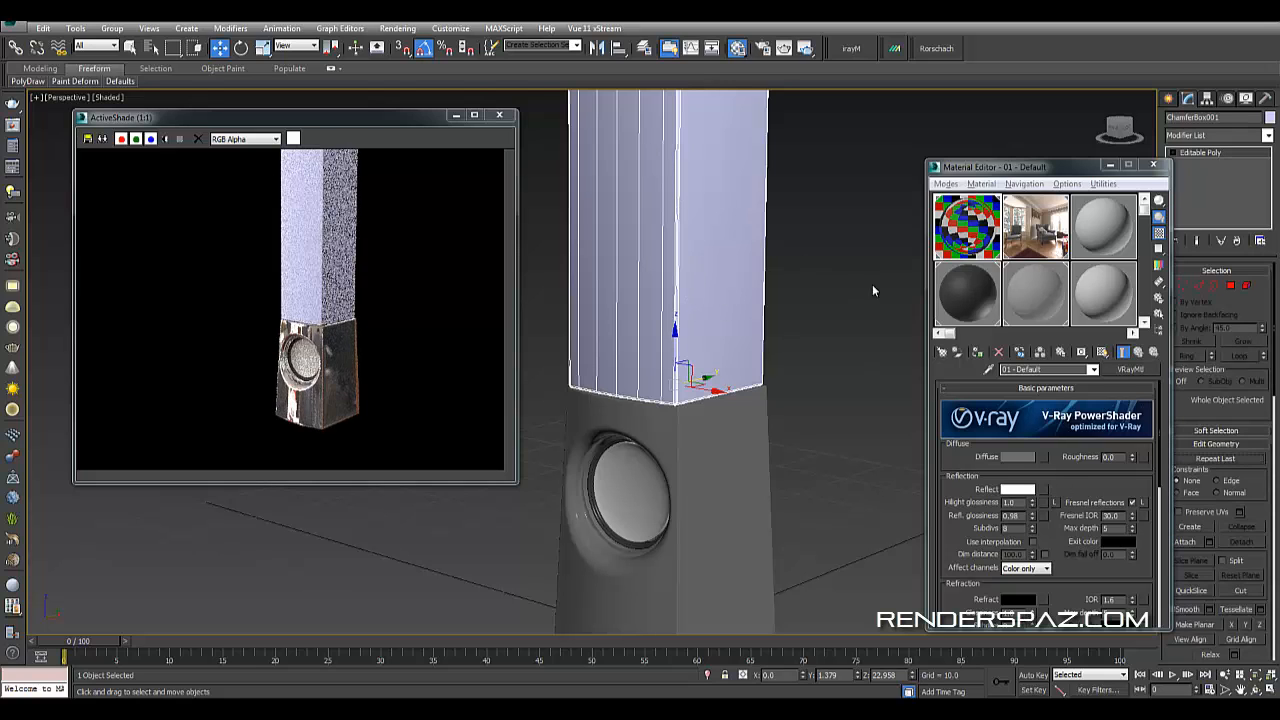
middle_click_drag(872, 286, 820, 349)
left_click(1110, 254)
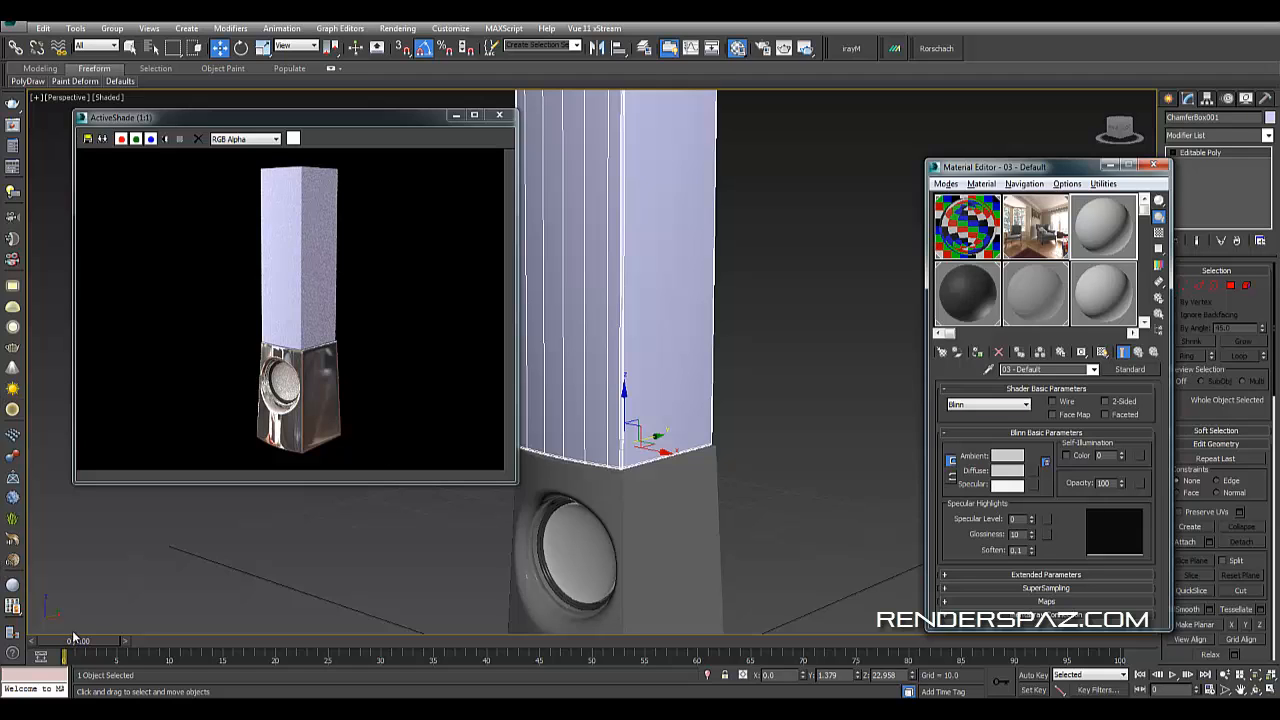
left_click(12, 585)
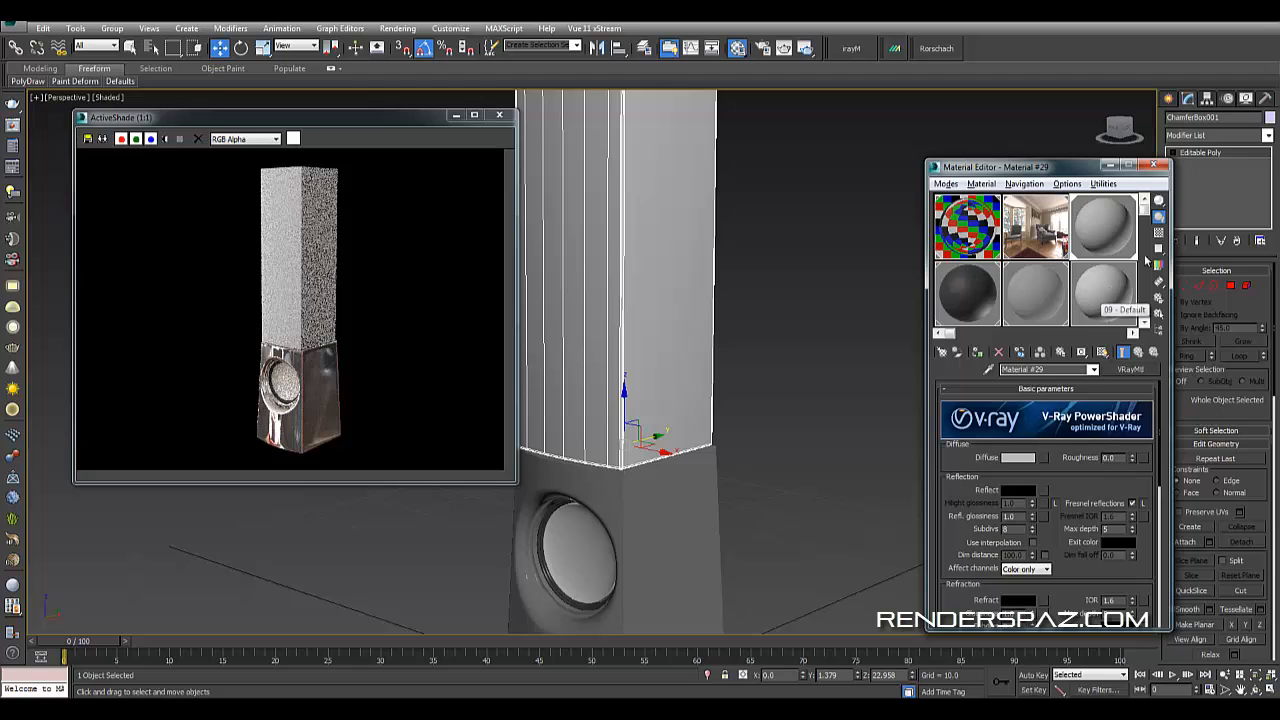
- Set the tower material's diffuse color to pure black
left_click(1018, 457)
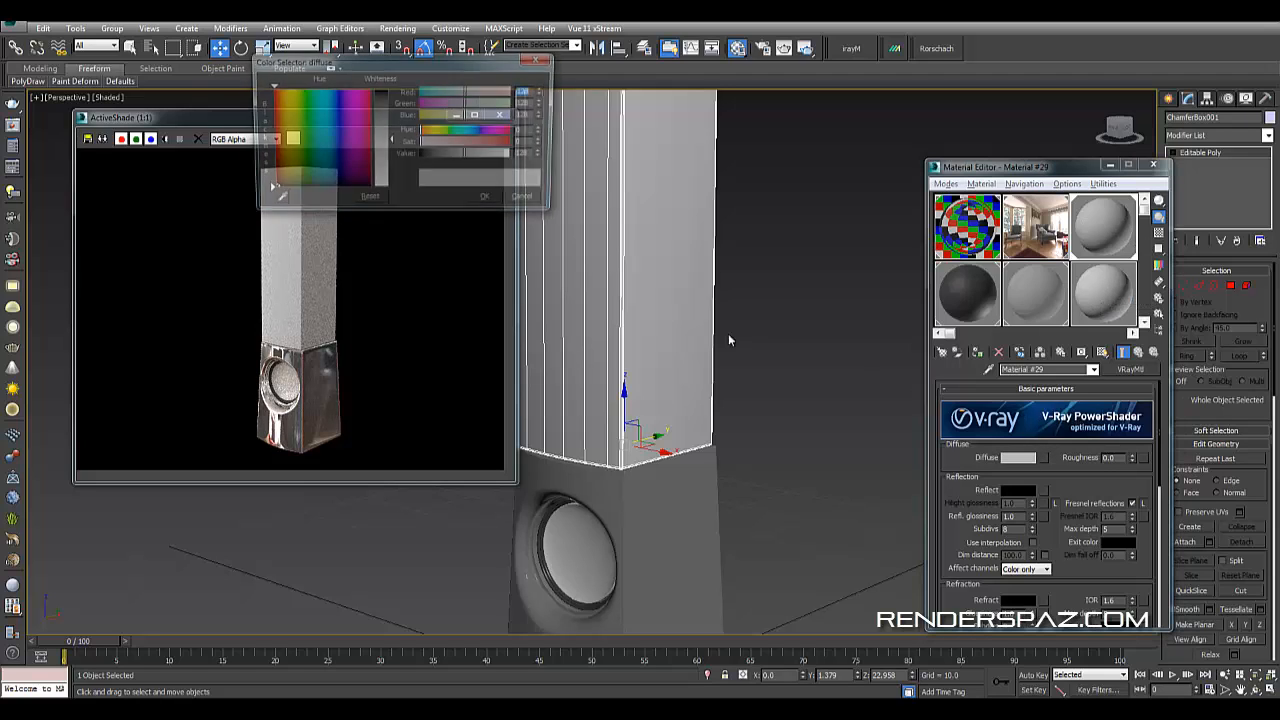
left_click_drag(391, 139, 391, 88)
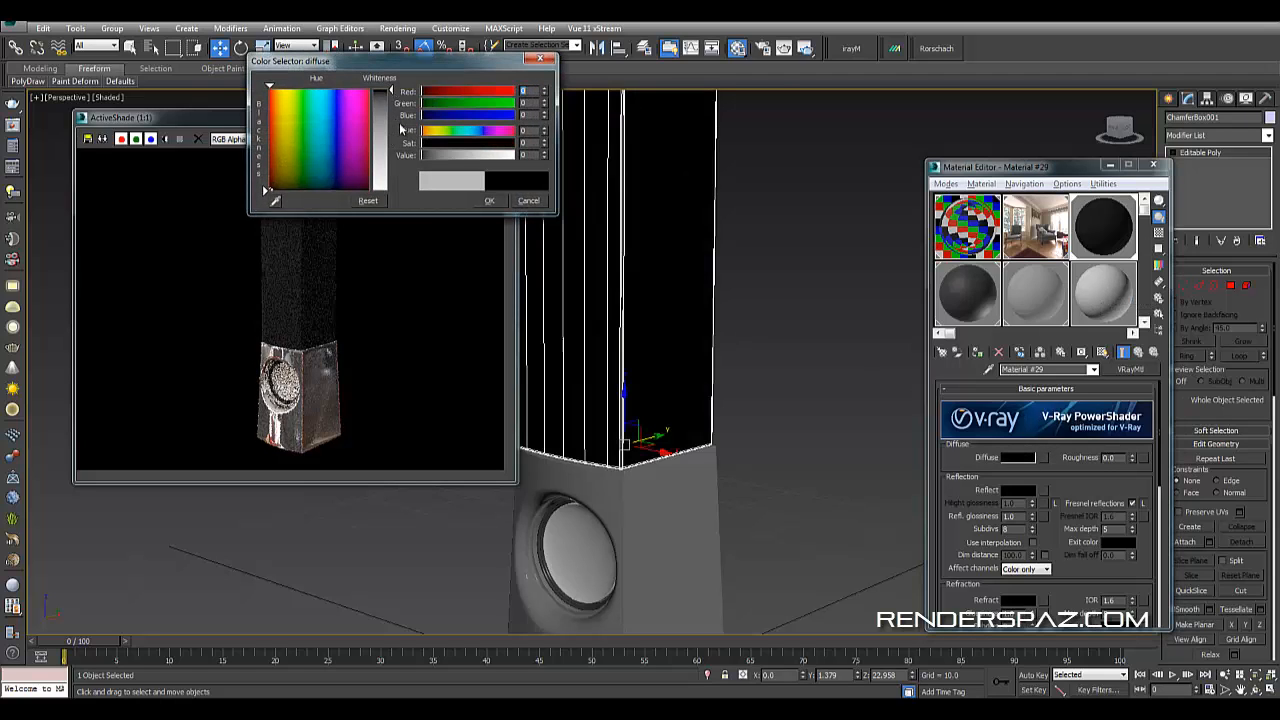
left_click(488, 204)
- Set the tower material's reflection color to gray 140
left_click(1012, 486)
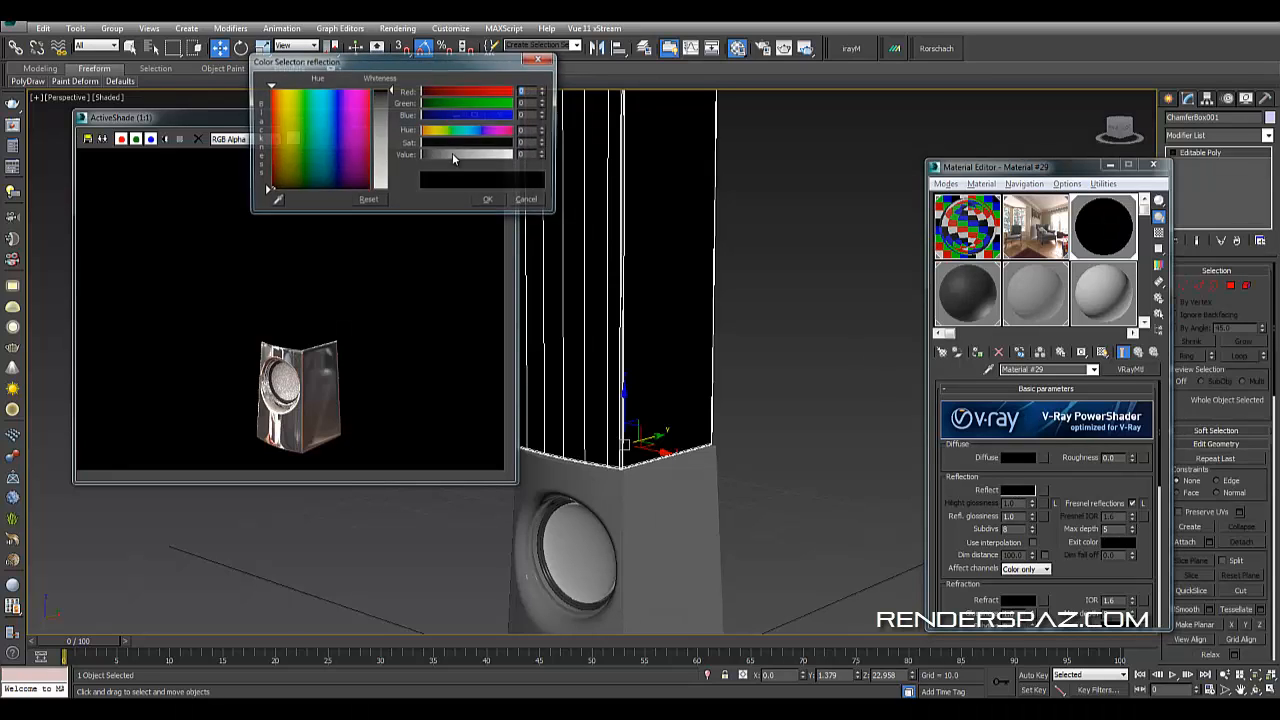
left_click_drag(391, 88, 395, 172)
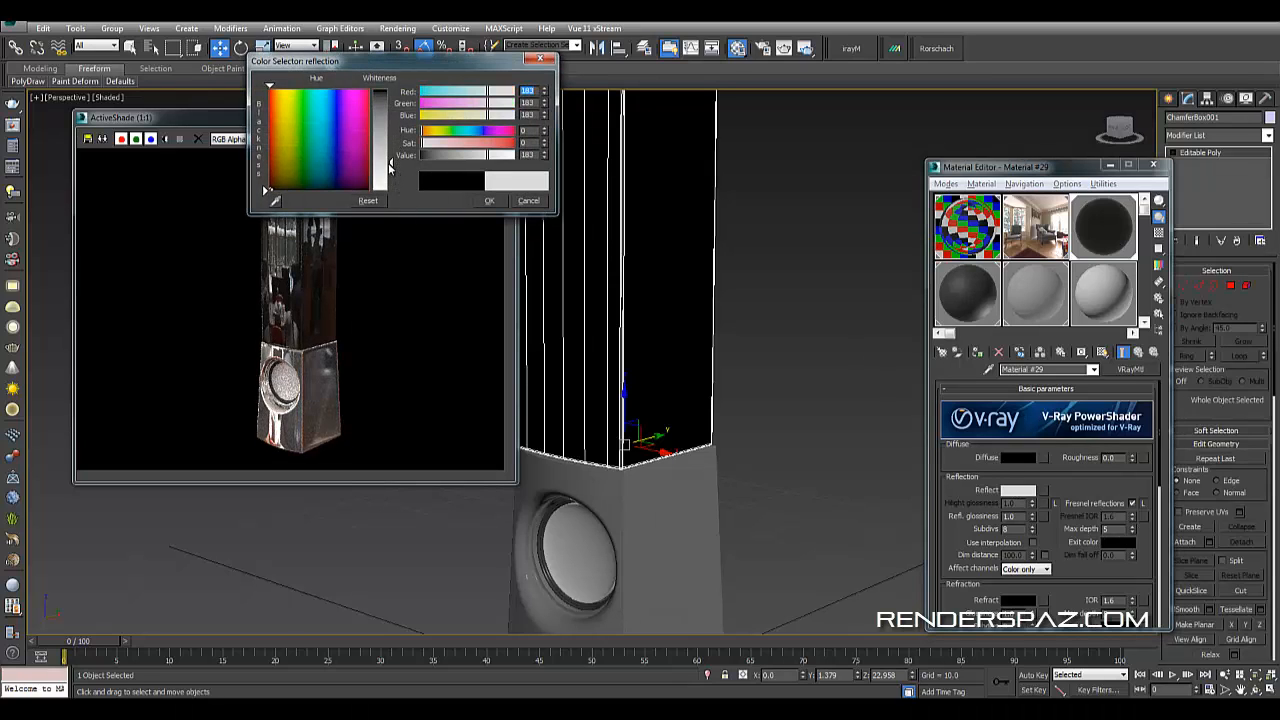
left_click(489, 200)
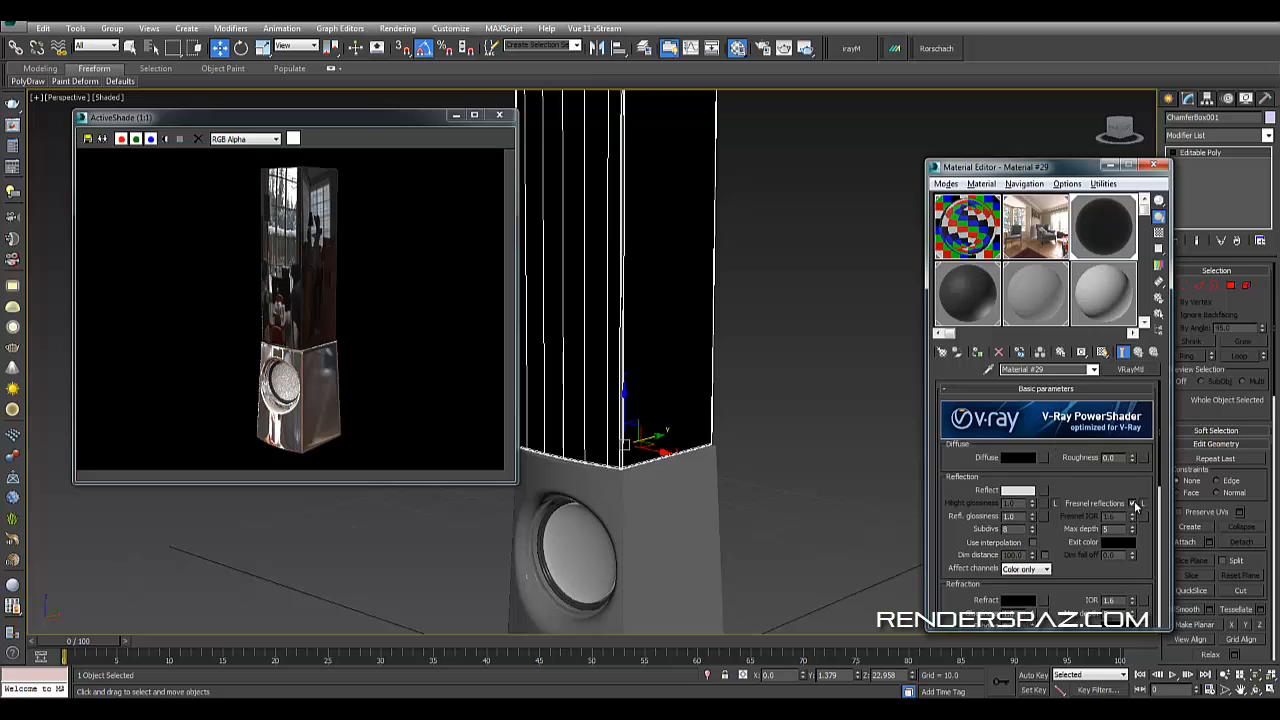
left_click(1018, 490)
left_click(390, 151)
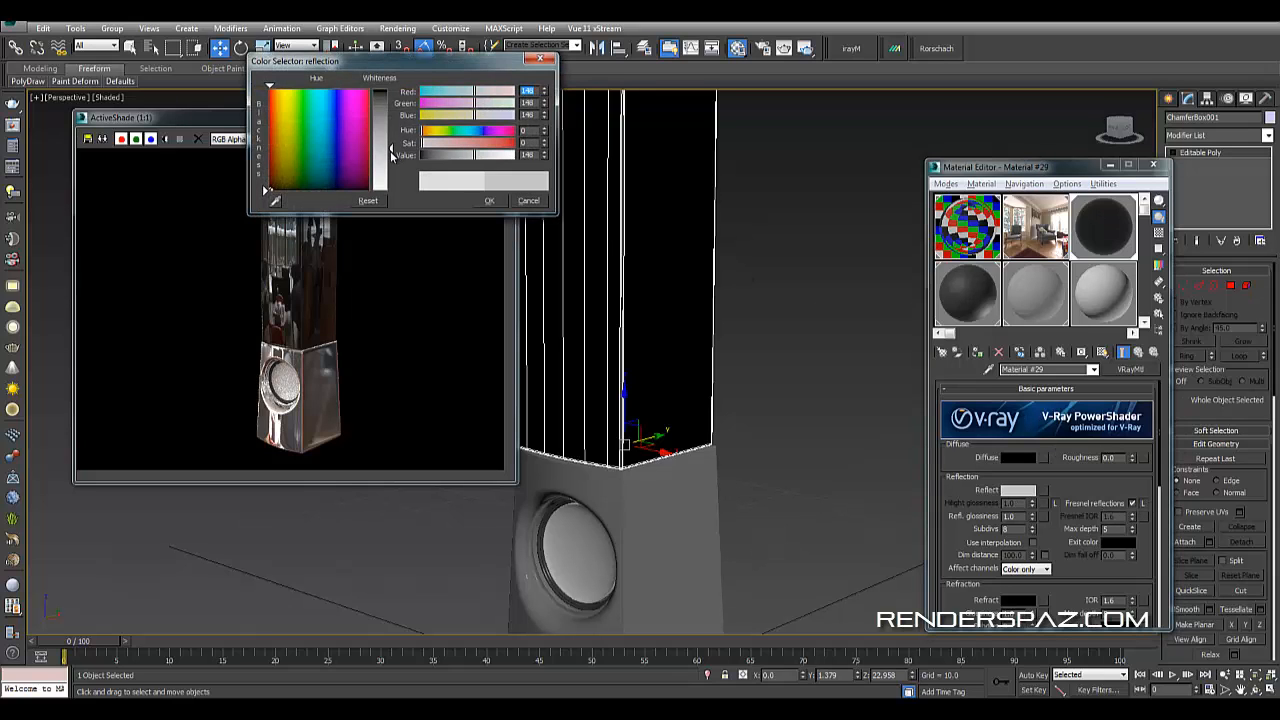
left_click(490, 201)
- Set the tower material's refraction color to light gray 228
middle_click_drag(800, 308, 769, 386)
scroll(745, 376, "down", 3)
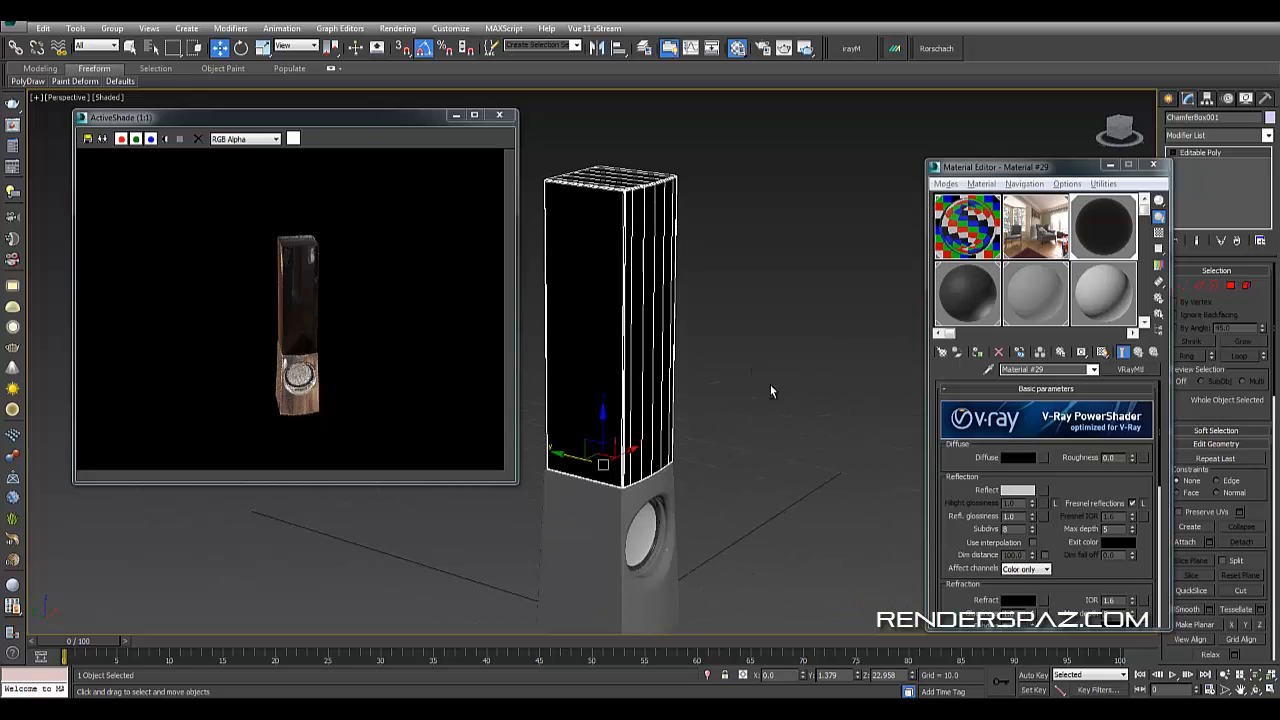
scroll(703, 391, "up", 3)
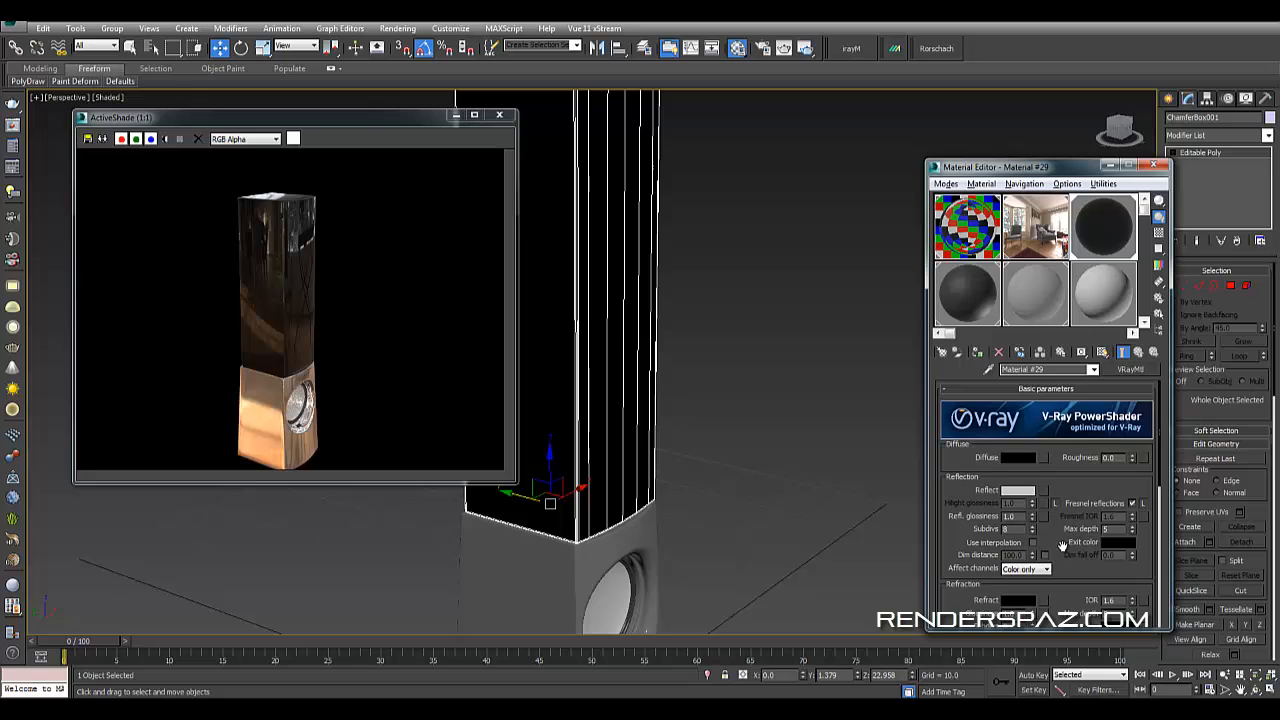
scroll(1063, 547, "down", 4)
left_click(1019, 479)
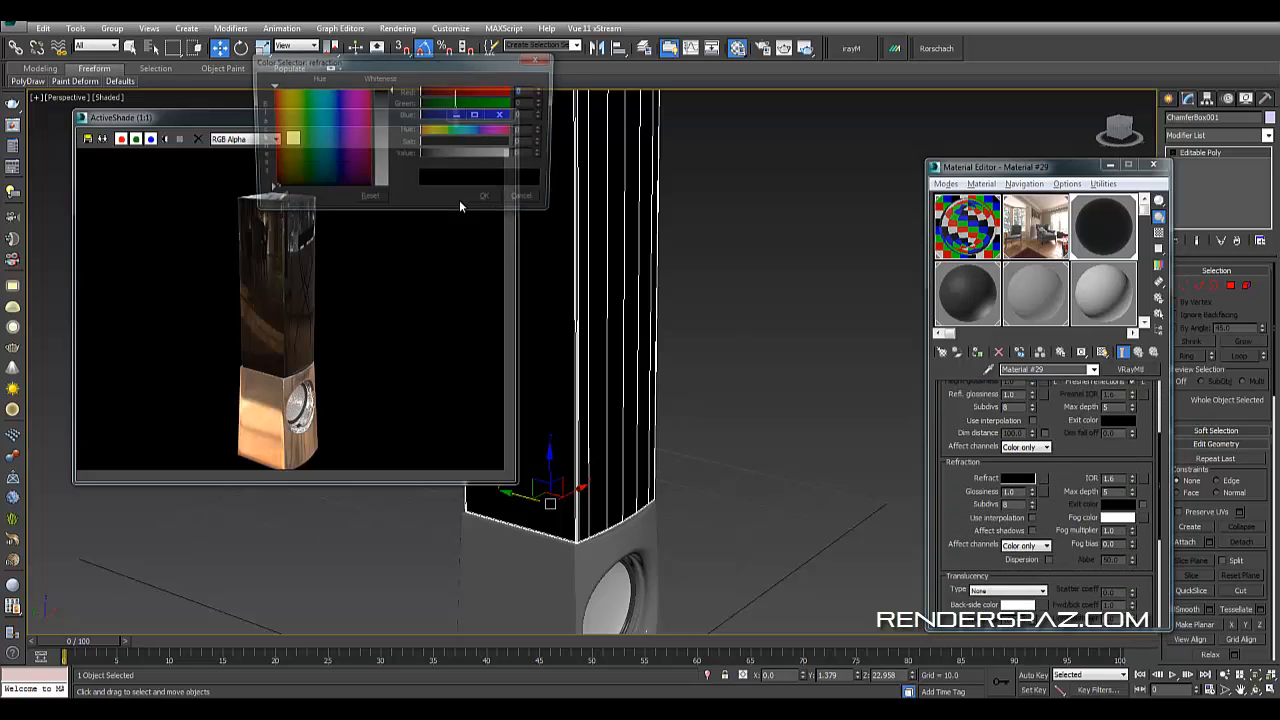
left_click(392, 171)
left_click_drag(395, 174, 392, 181)
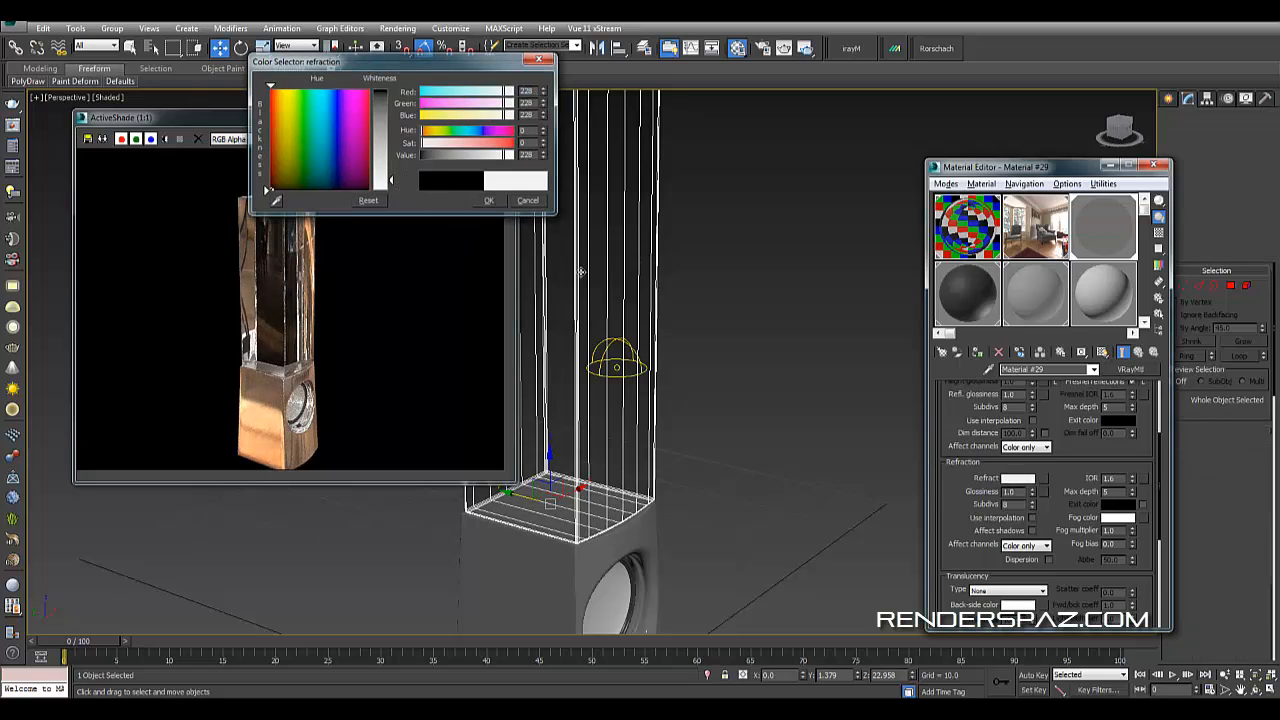
left_click(490, 201)
- Add a Shell modifier to the upper tower box
middle_click_drag(710, 382, 605, 416, "alt")
middle_click_drag(536, 381, 696, 406, "alt")
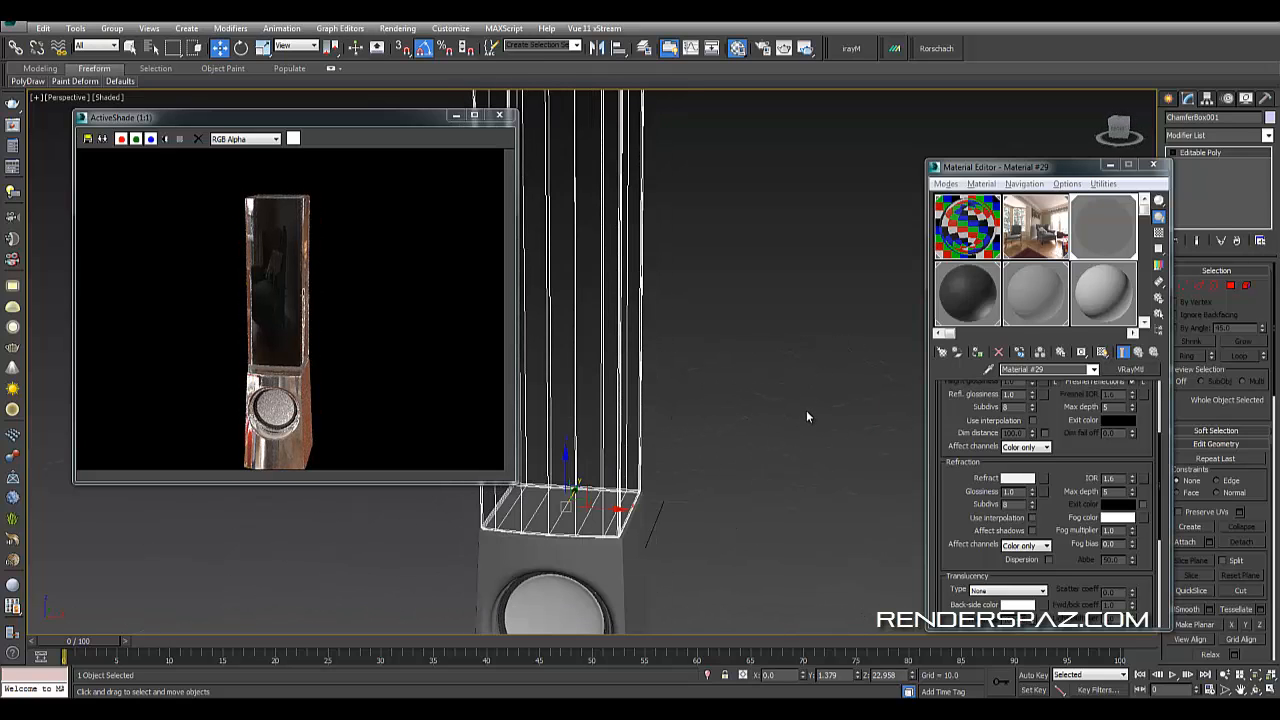
middle_click_drag(750, 366, 788, 383, "alt")
scroll(801, 401, "up", 4)
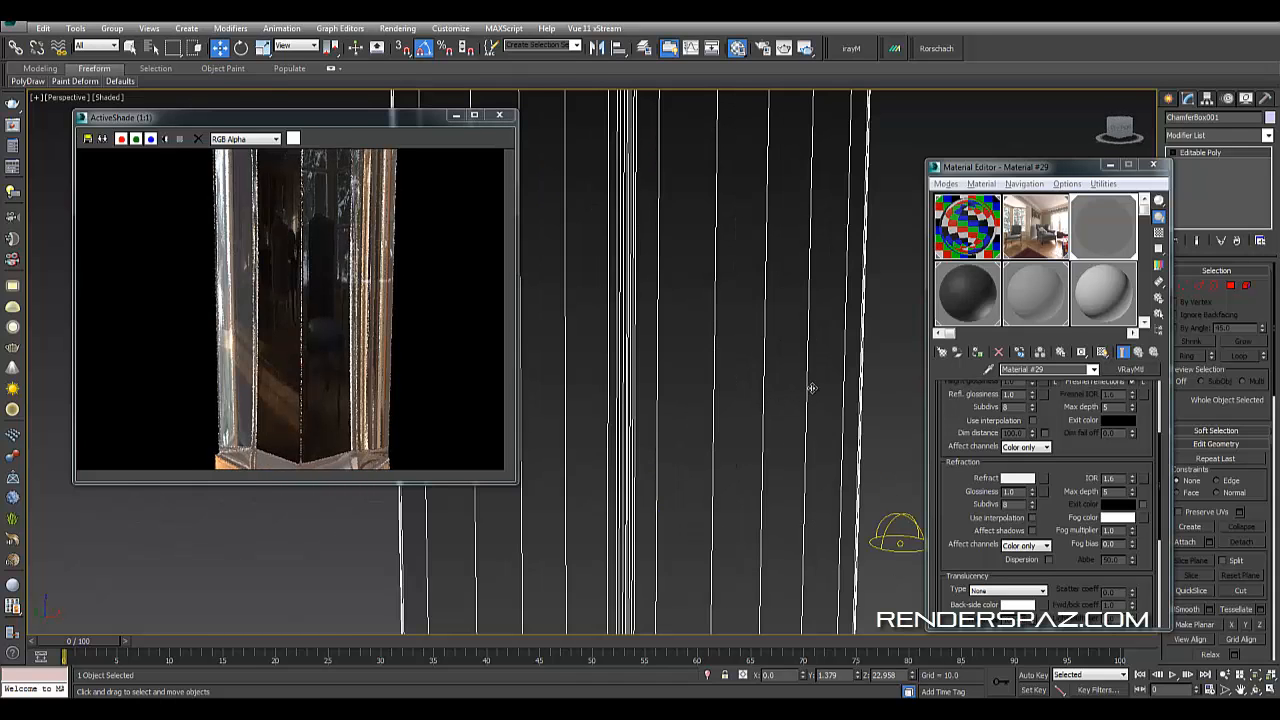
scroll(791, 404, "down", 3)
middle_click_drag(866, 441, 850, 452, "alt")
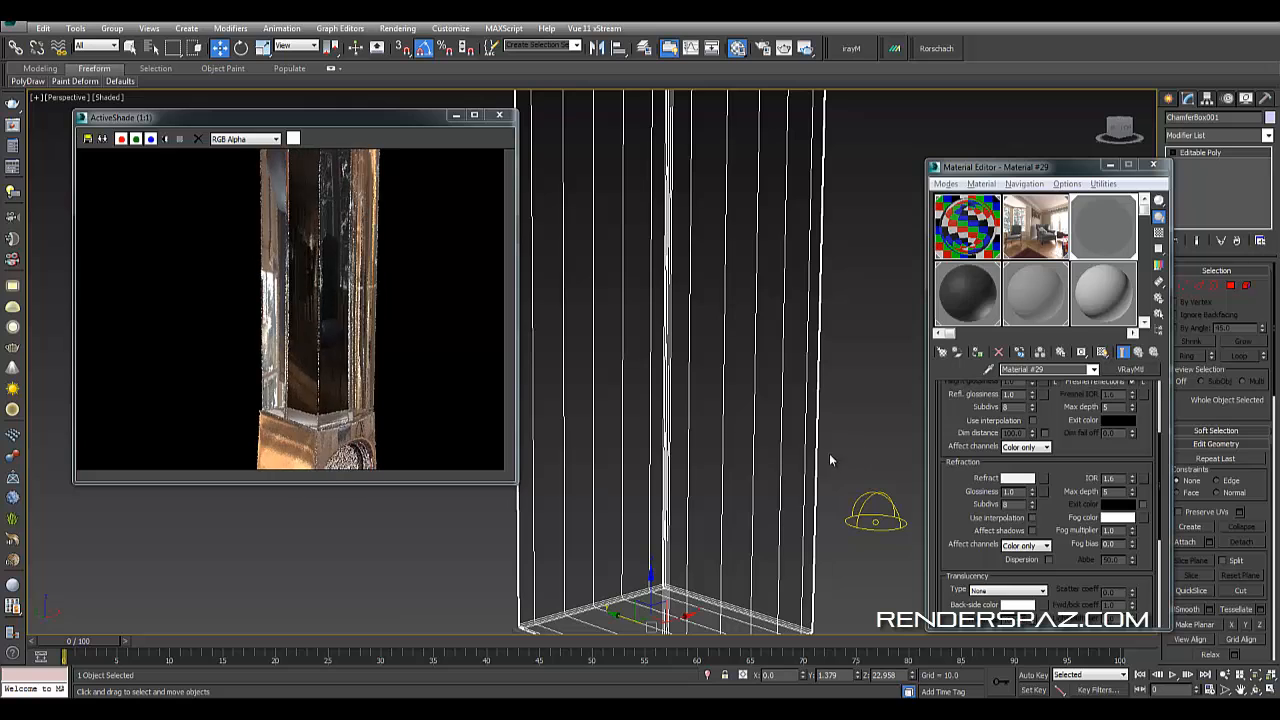
middle_click_drag(766, 351, 717, 405)
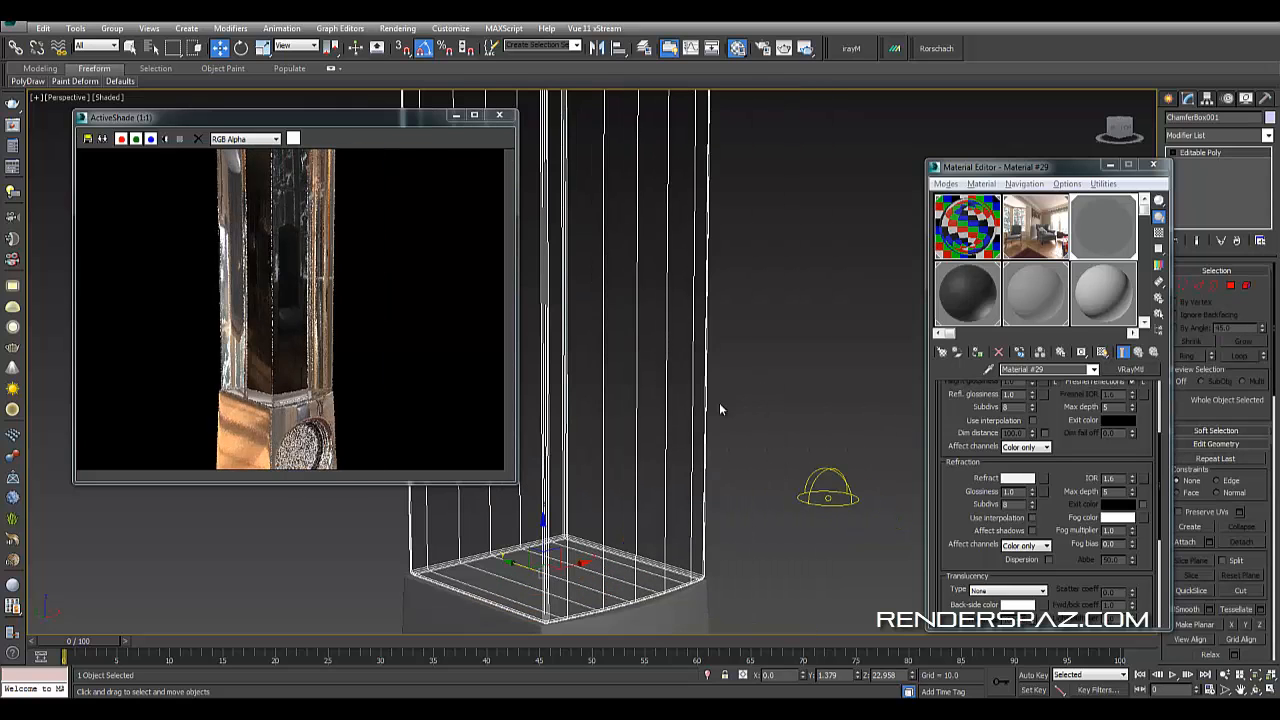
left_click(1210, 137)
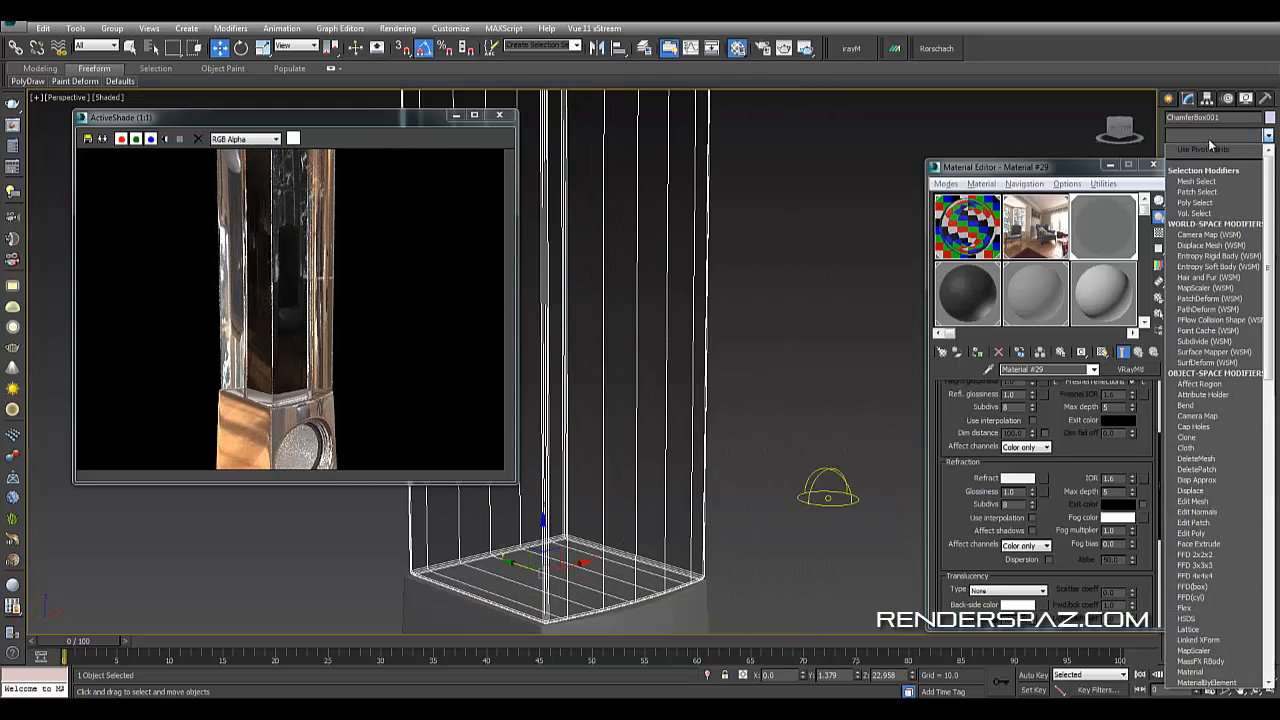
key("s")
key("s")
key("s")
key("s")
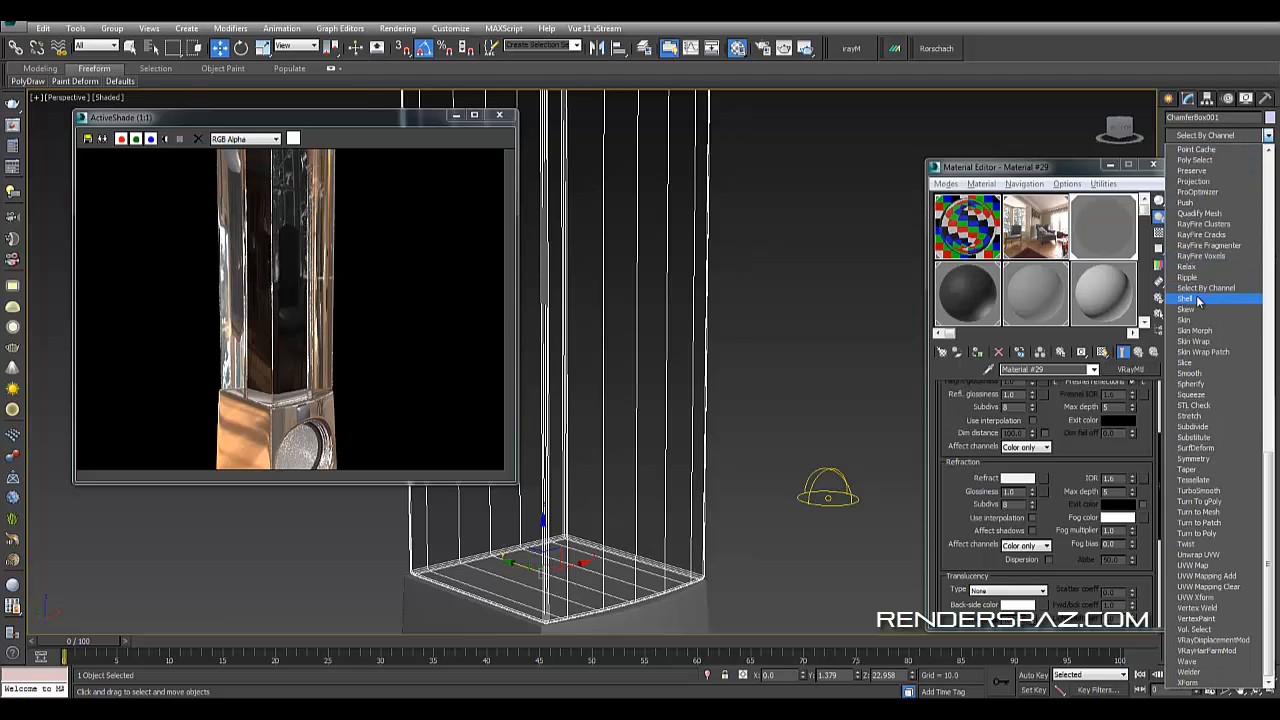
left_click(1198, 302)
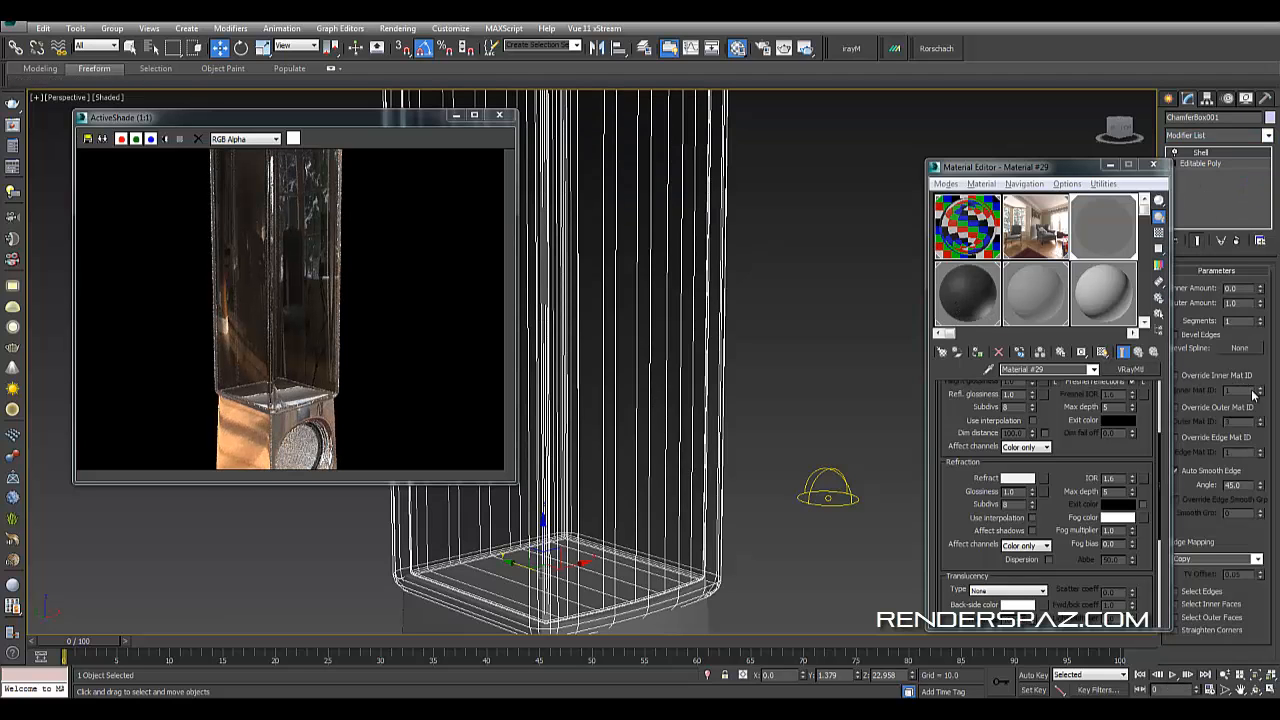
- Set the Shell modifier's inner amount to 0.43 and outer amount to 0
right_click(1260, 300)
left_click(1190, 270)
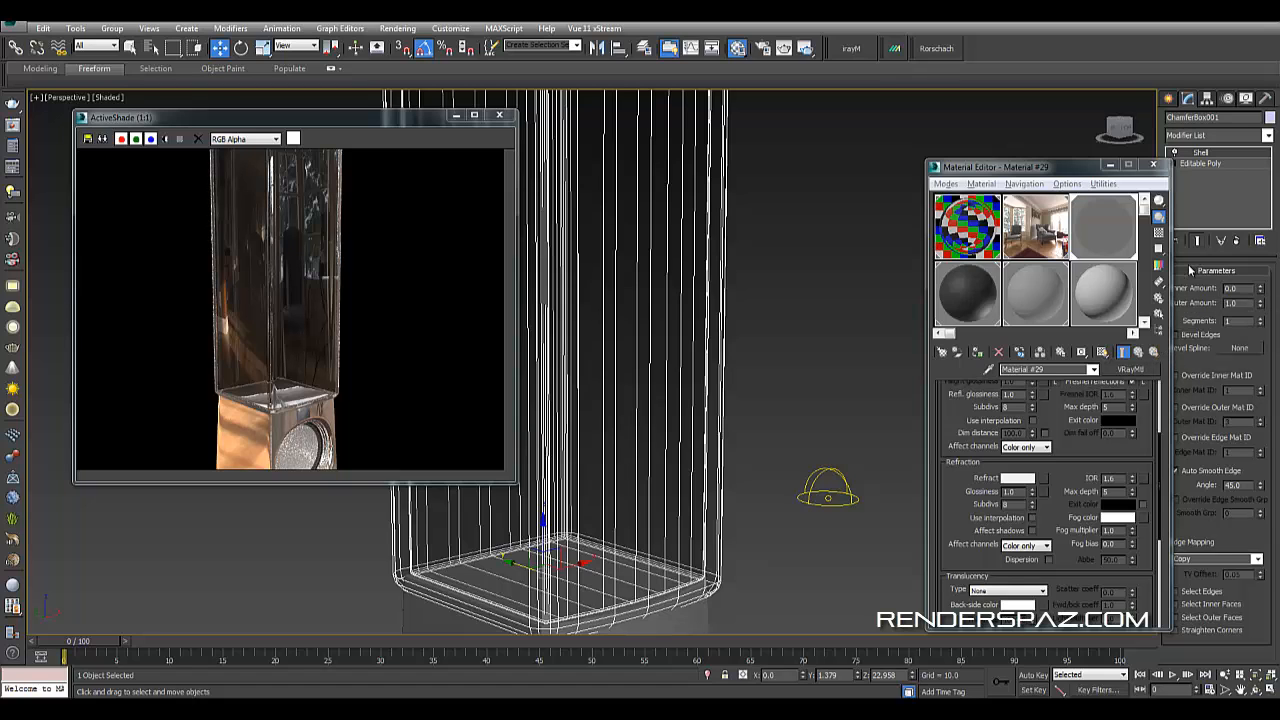
right_click(1260, 305)
left_click_drag(1260, 292, 1254, 261)
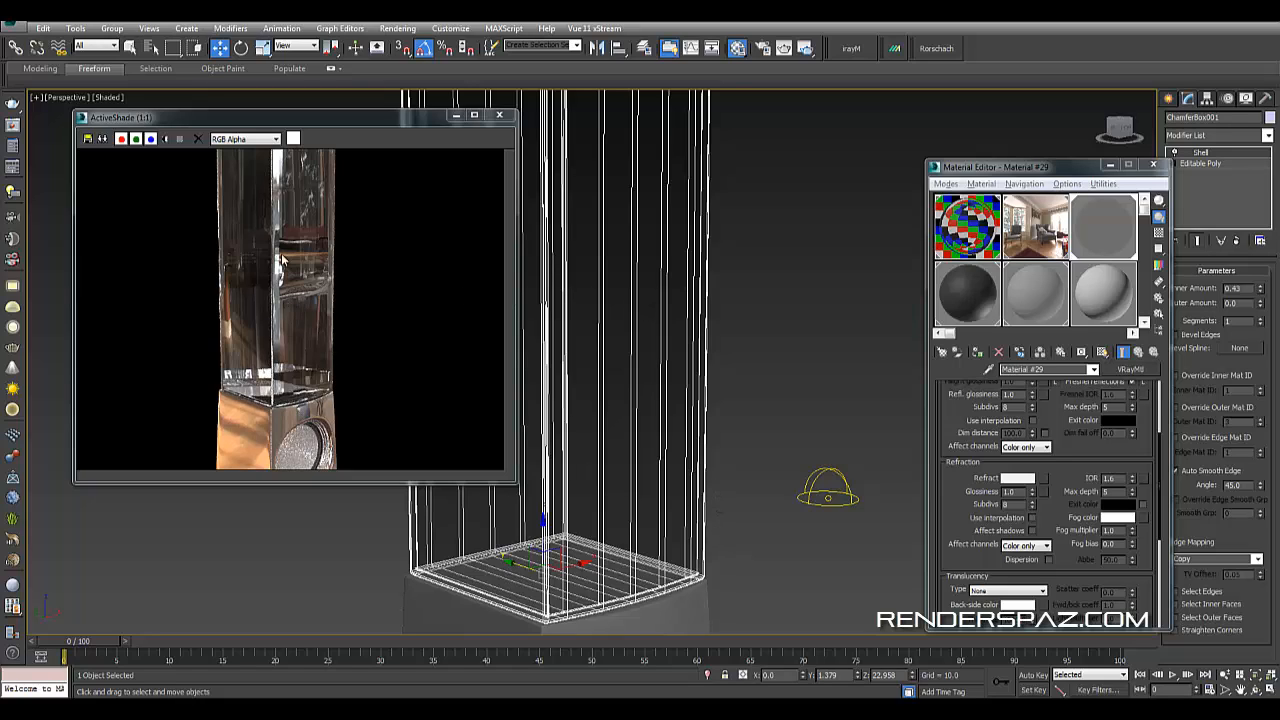
- Reselect the tower box and lower its material's reflection color to gray 75
left_click(800, 424)
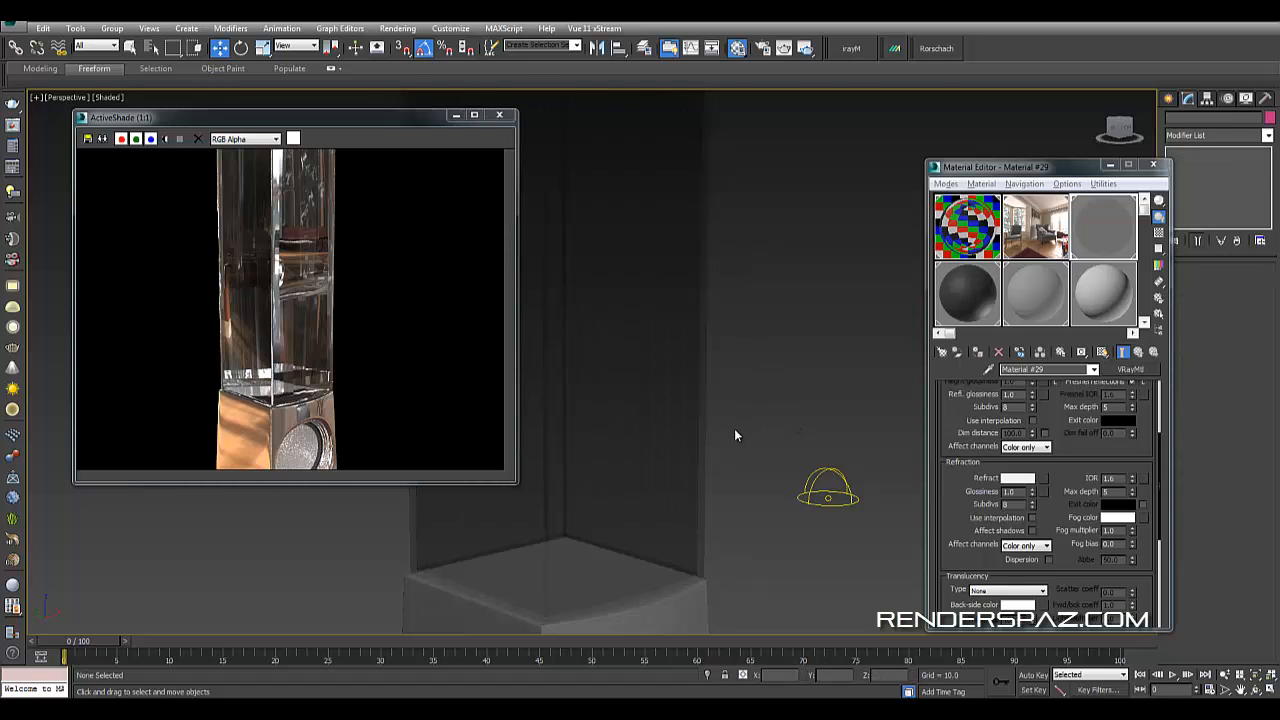
middle_click_drag(665, 466, 694, 417, "alt")
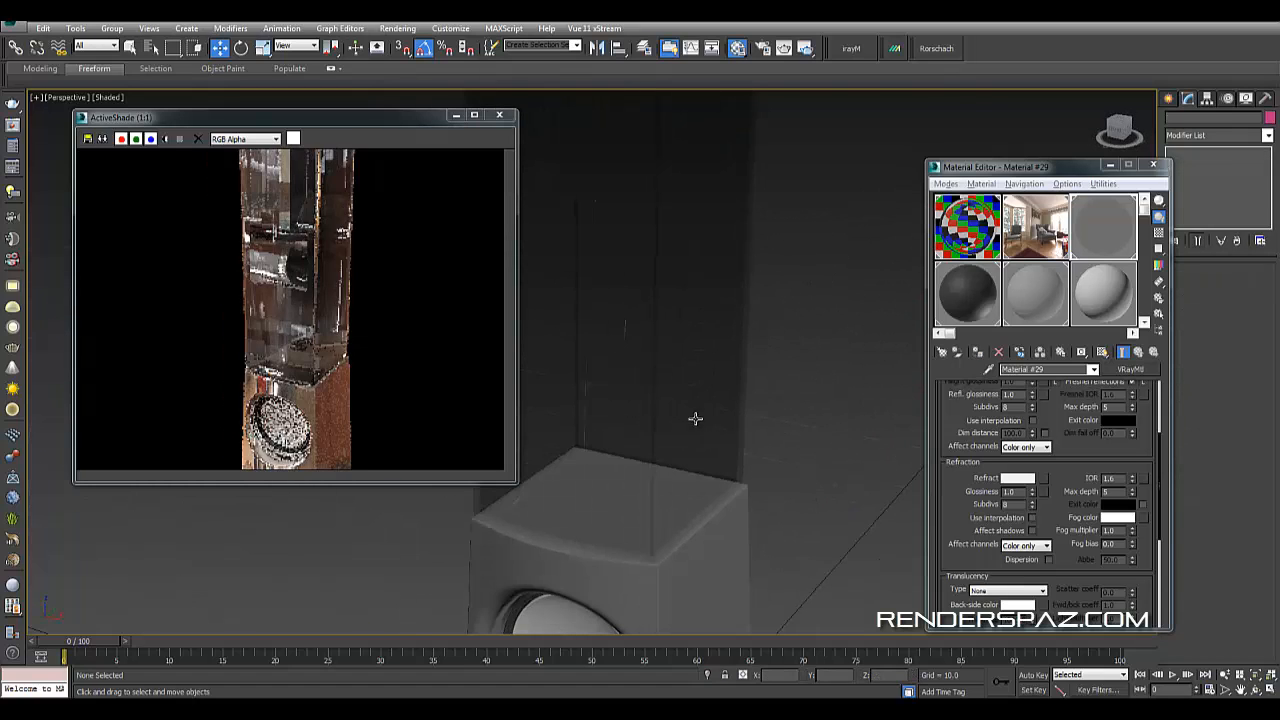
middle_click_drag(766, 476, 714, 446, "alt")
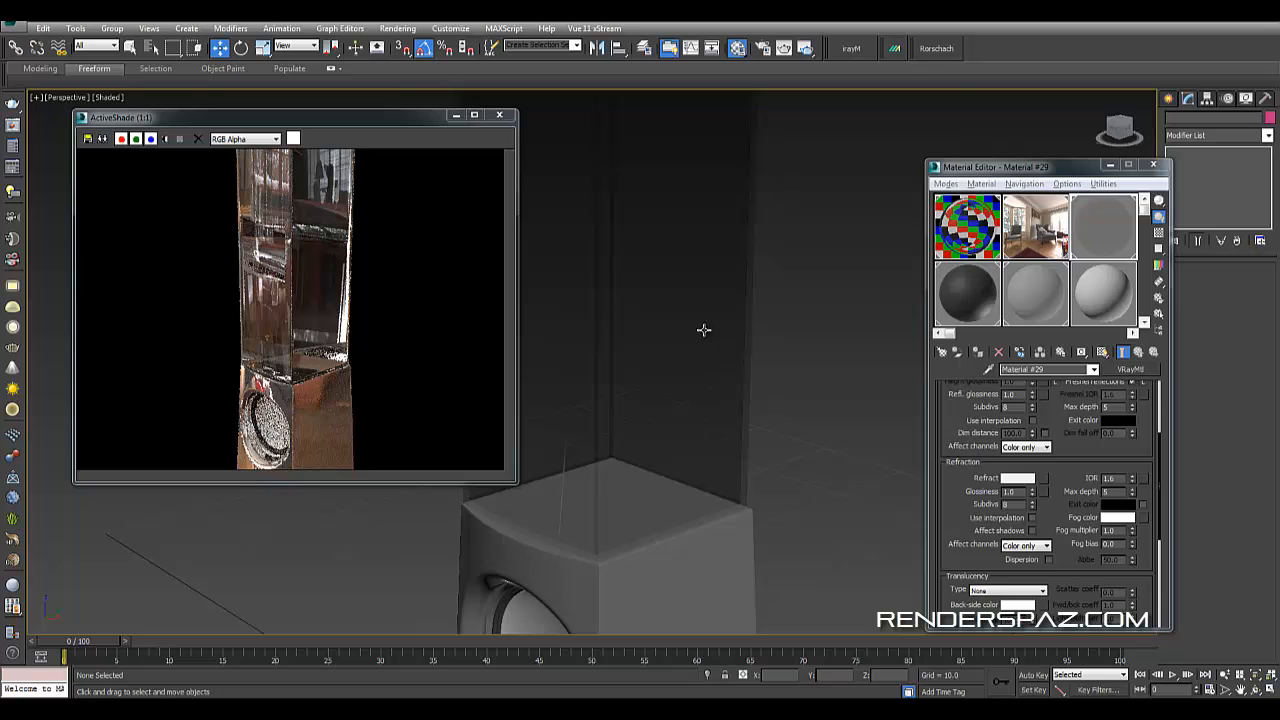
left_click(695, 361)
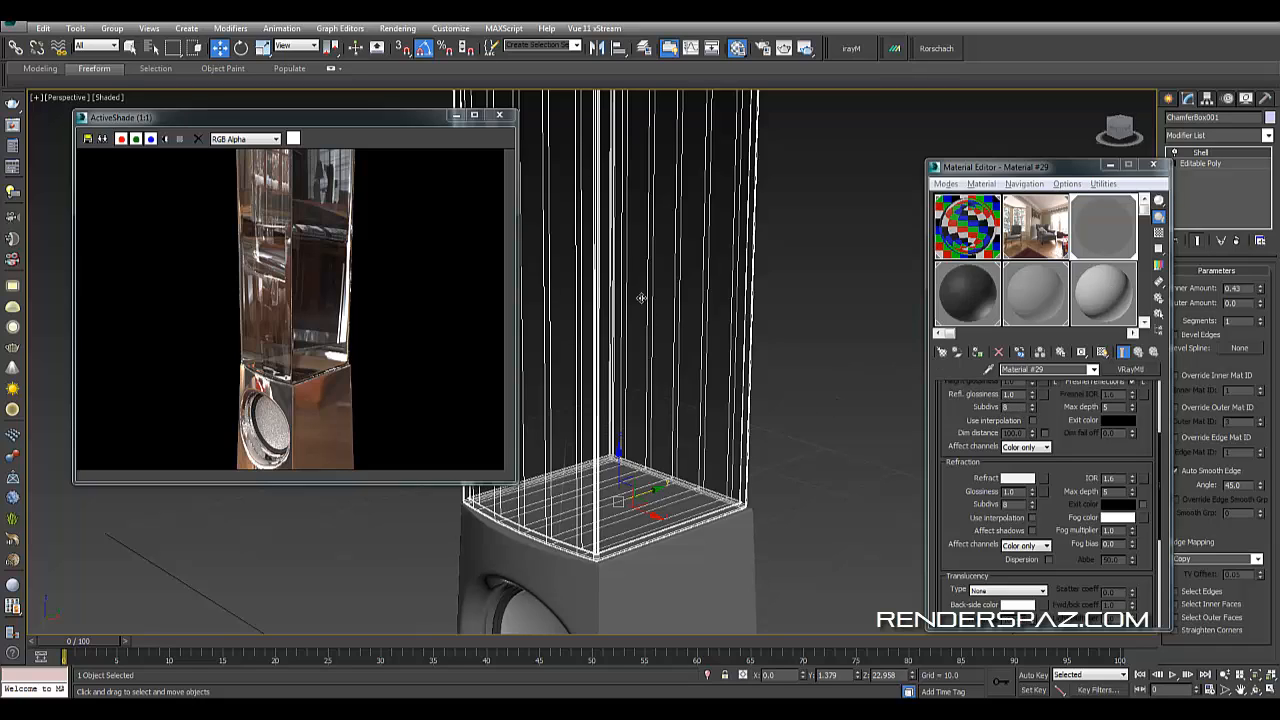
scroll(1040, 460, "up", 5)
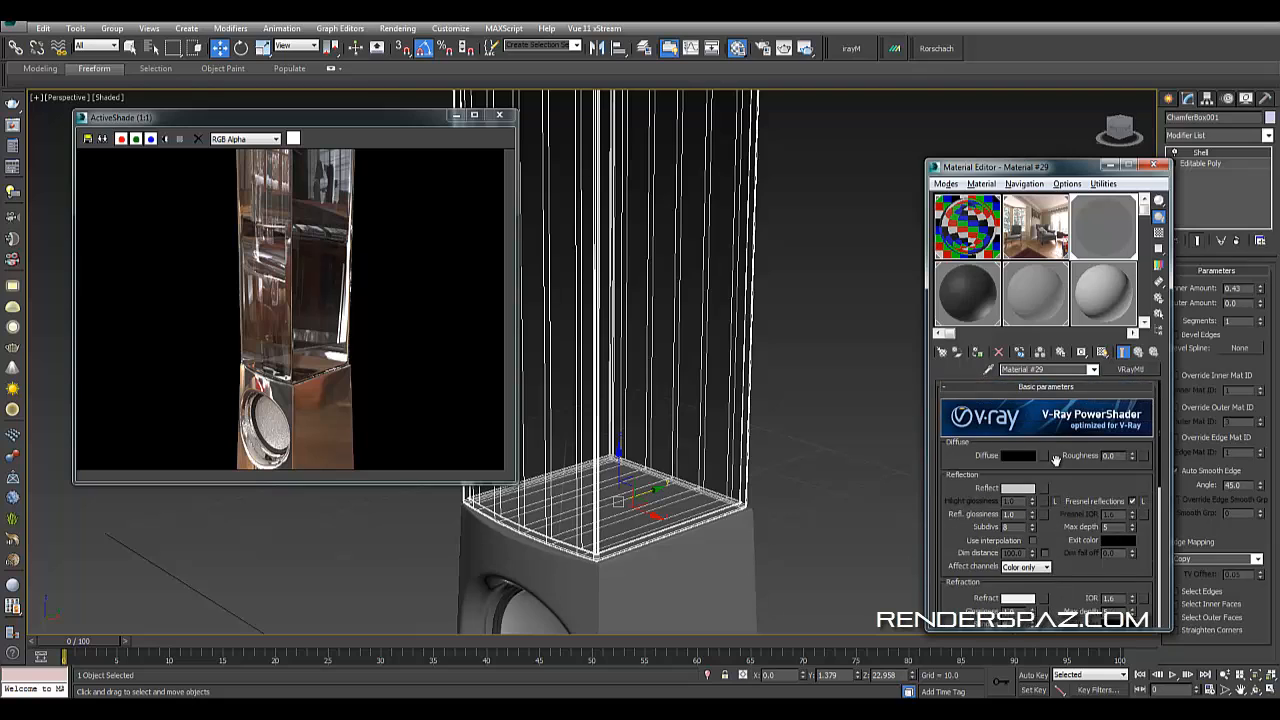
left_click(1020, 490)
left_click_drag(383, 140, 388, 118)
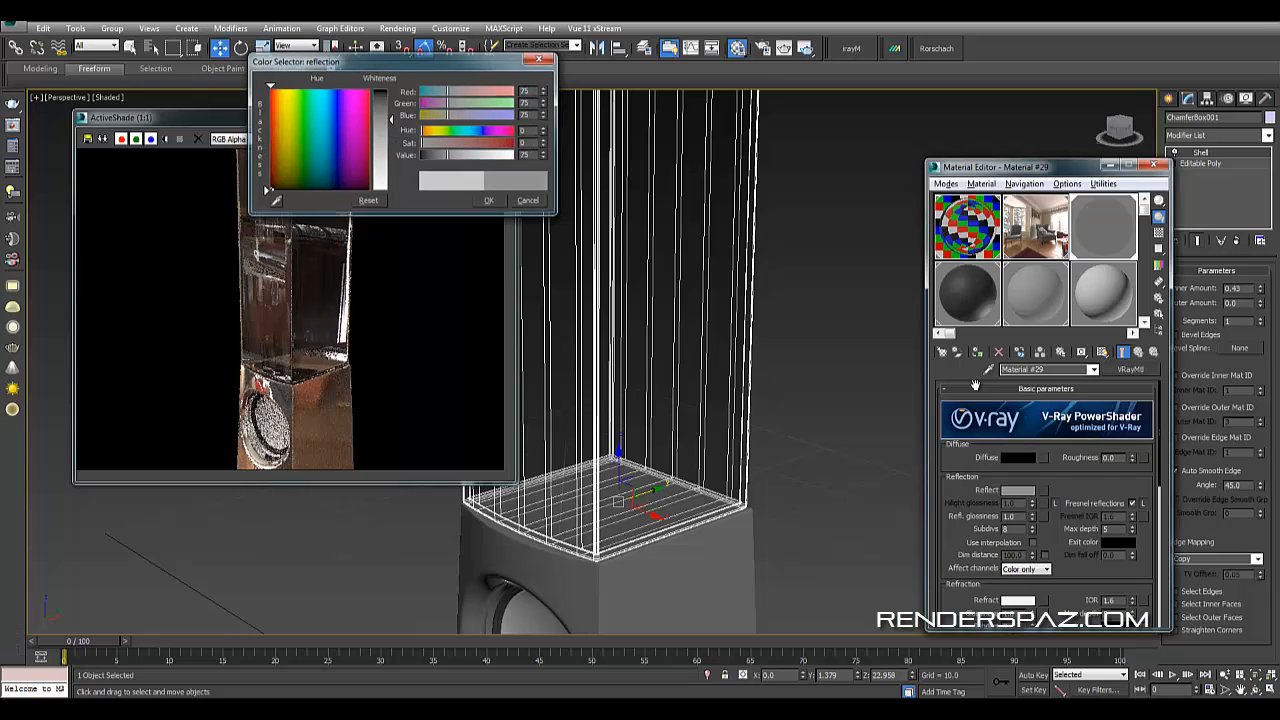
left_click(490, 201)
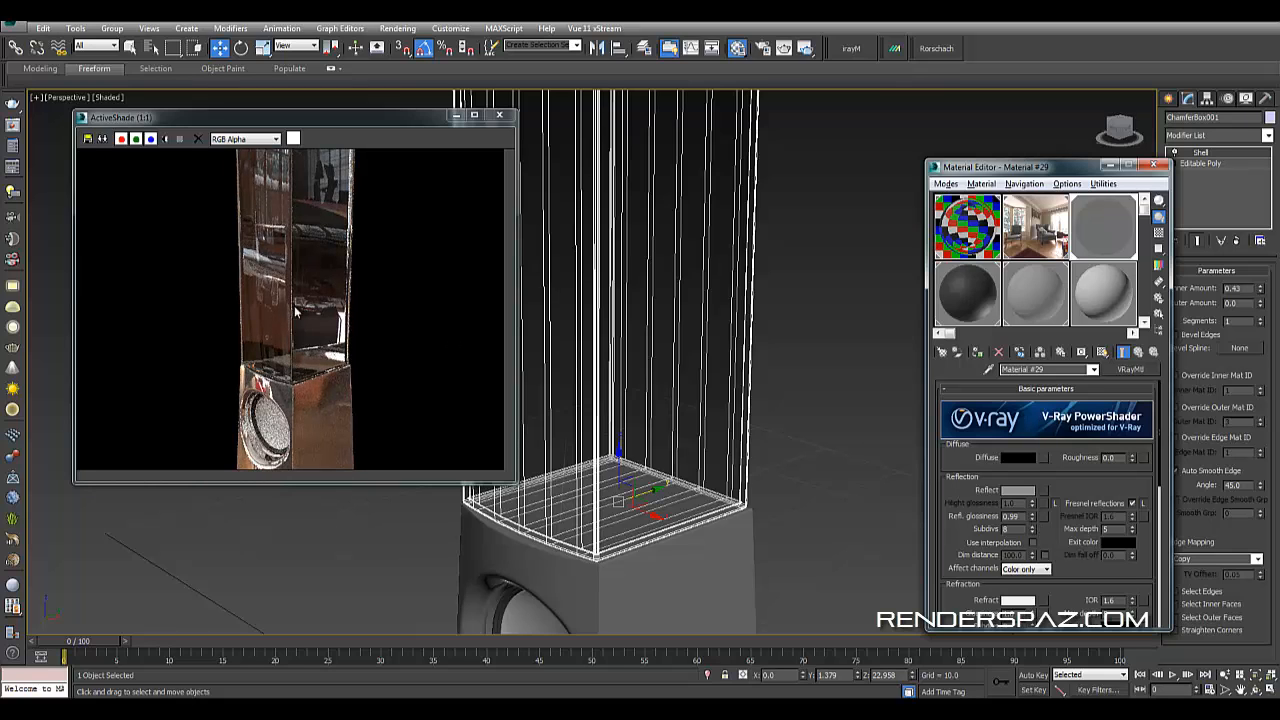
scroll(716, 511, "down", 6)
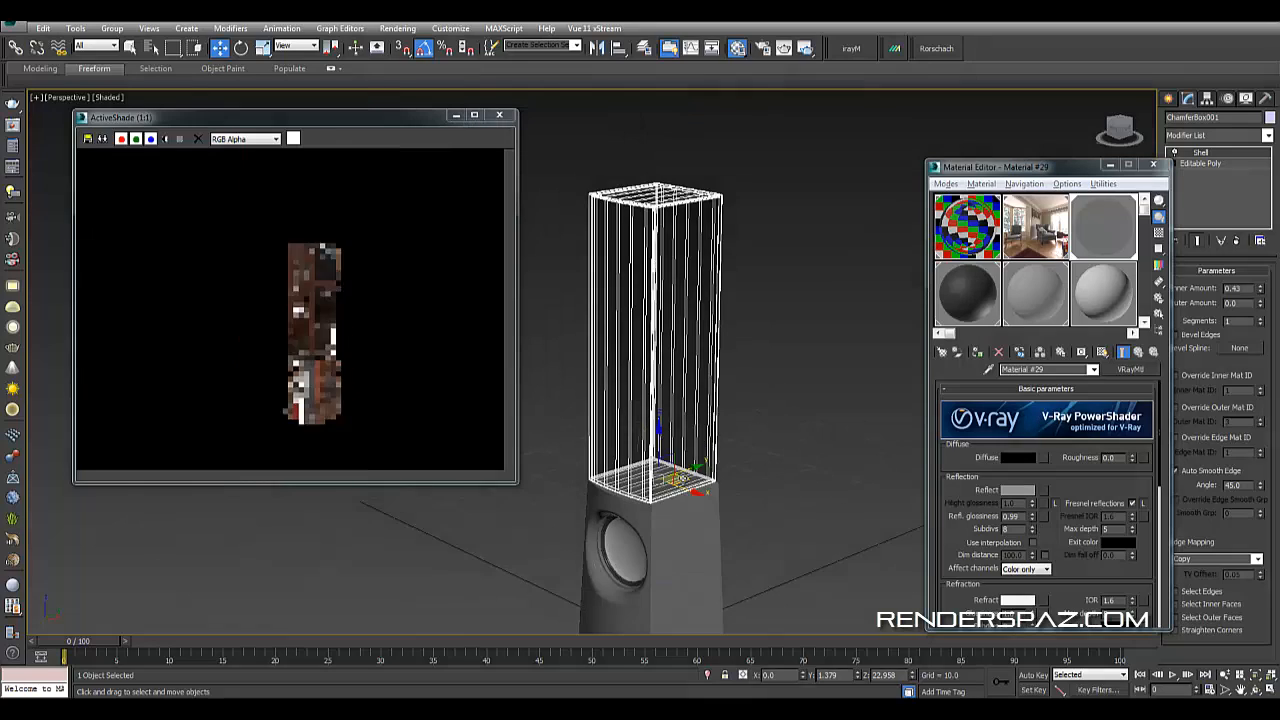
middle_click_drag(716, 511, 660, 468)
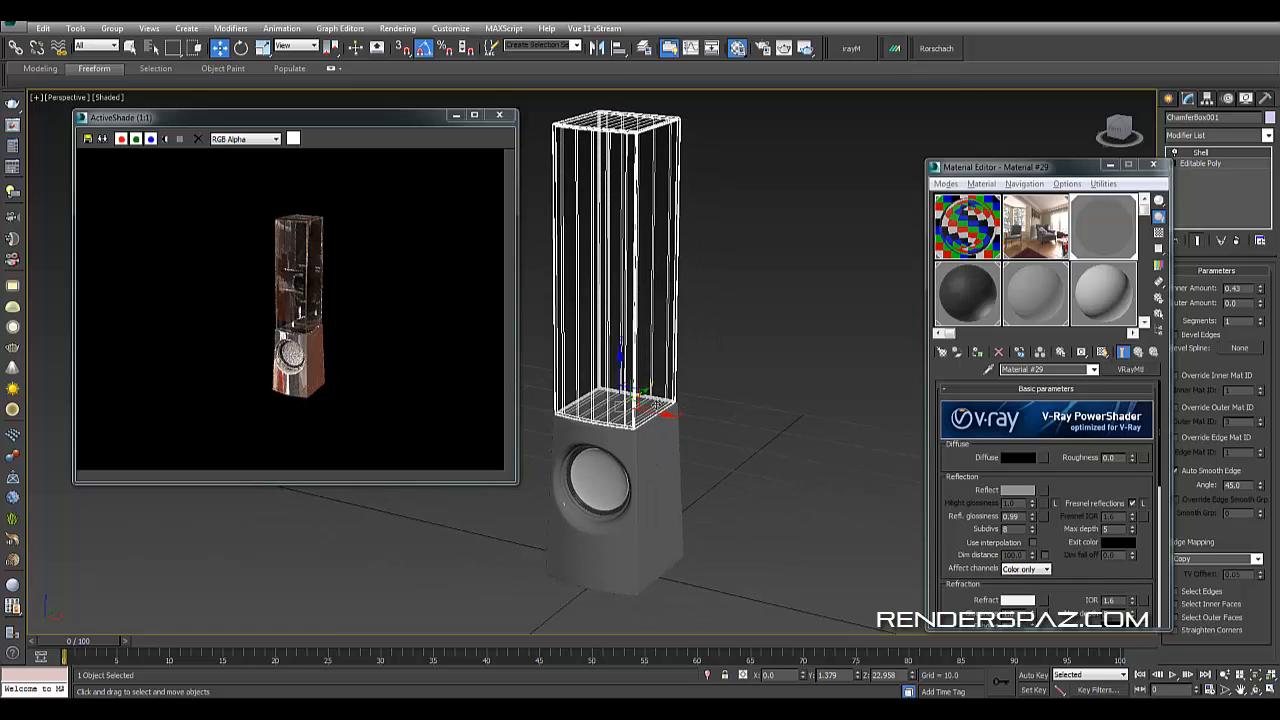
- Orbit and zoom around the speaker tower to inspect the ActiveShade preview from several angles
middle_click_drag(657, 406, 740, 477, "alt")
scroll(724, 454, "up", 5)
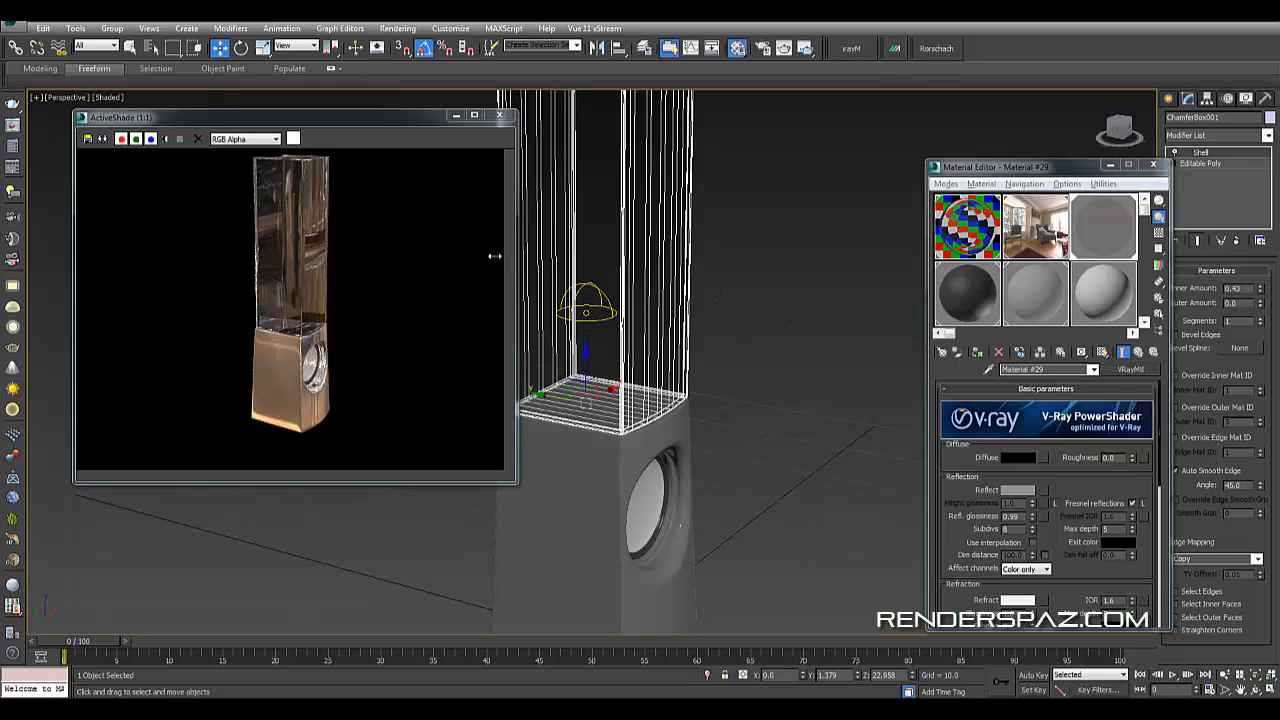
middle_click_drag(787, 303, 788, 340, "alt")
middle_click_drag(746, 294, 714, 297, "alt")
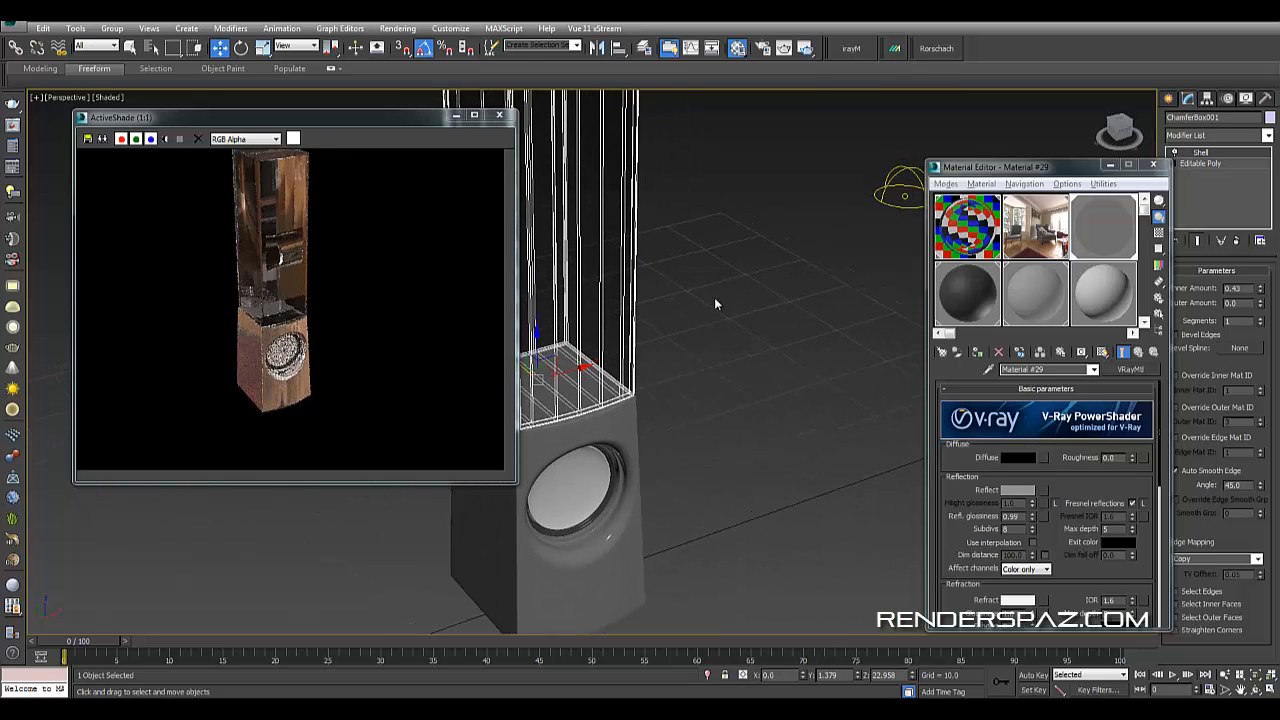
middle_click_drag(660, 367, 611, 335, "alt")
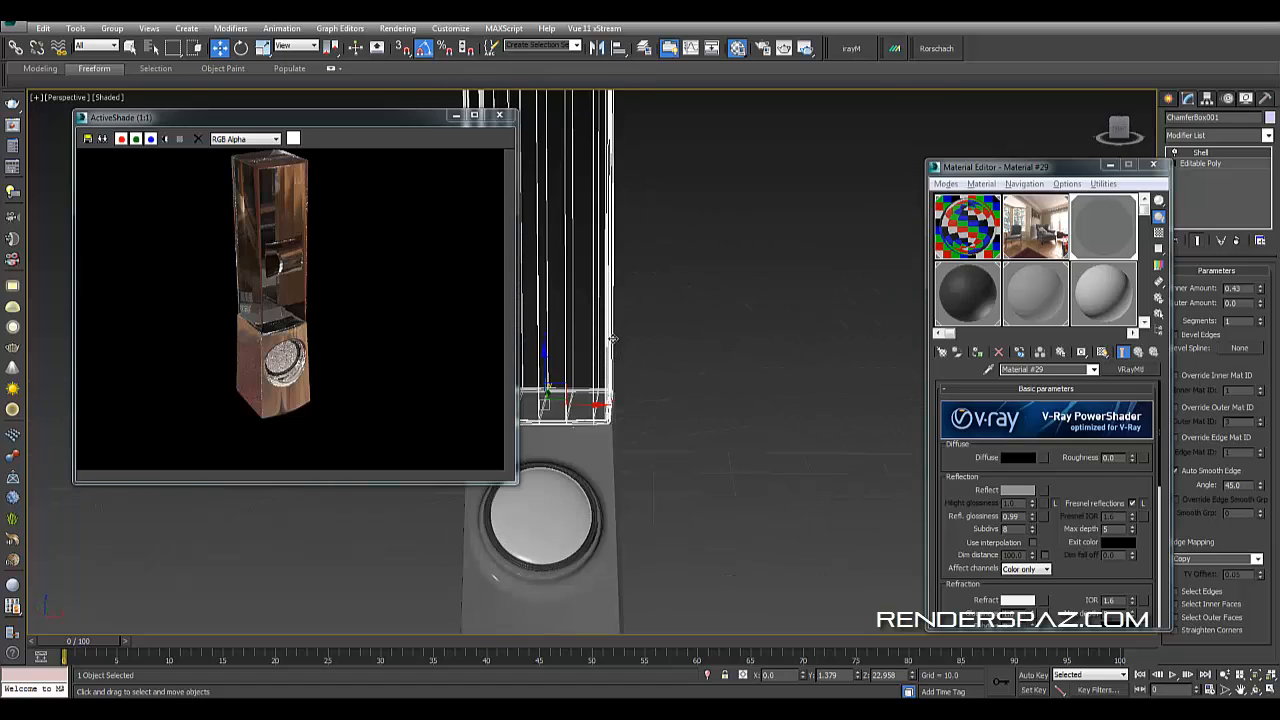
middle_click_drag(728, 355, 661, 349, "alt")
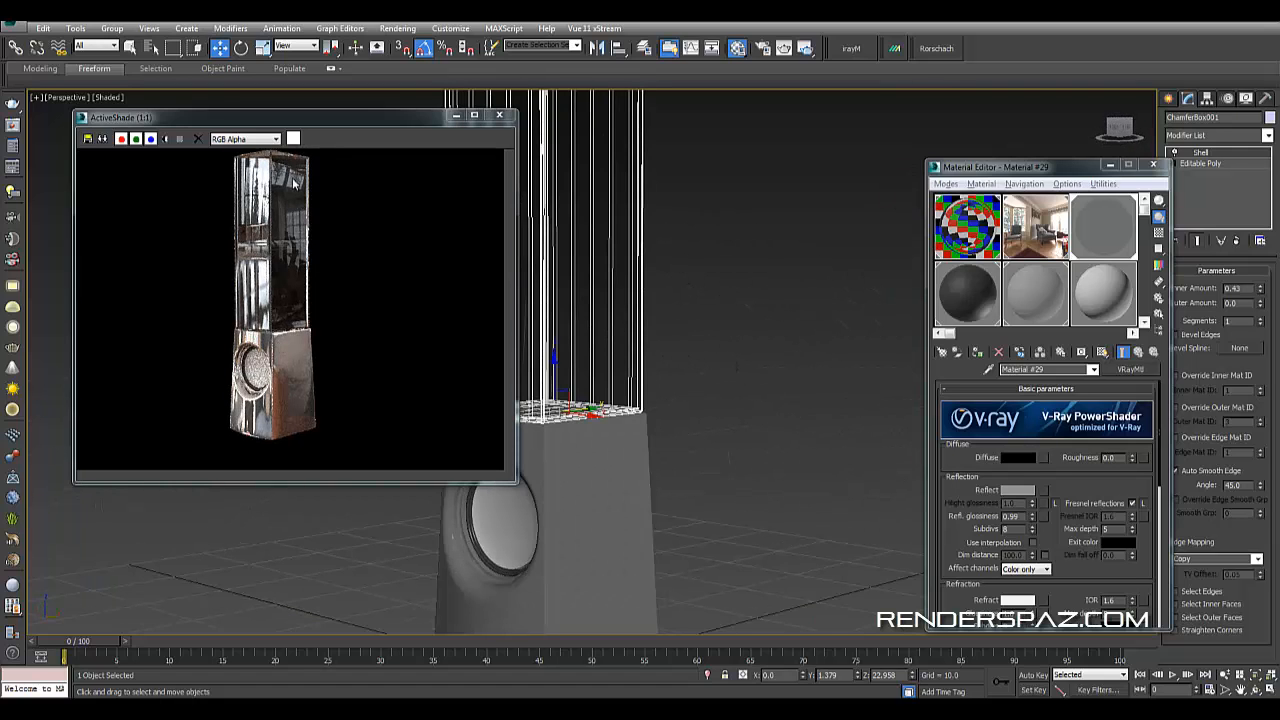
- Turn on checker backgrounds for the 08 - Default sample slot and the slot beside it
left_click(1030, 283)
left_click(1158, 235)
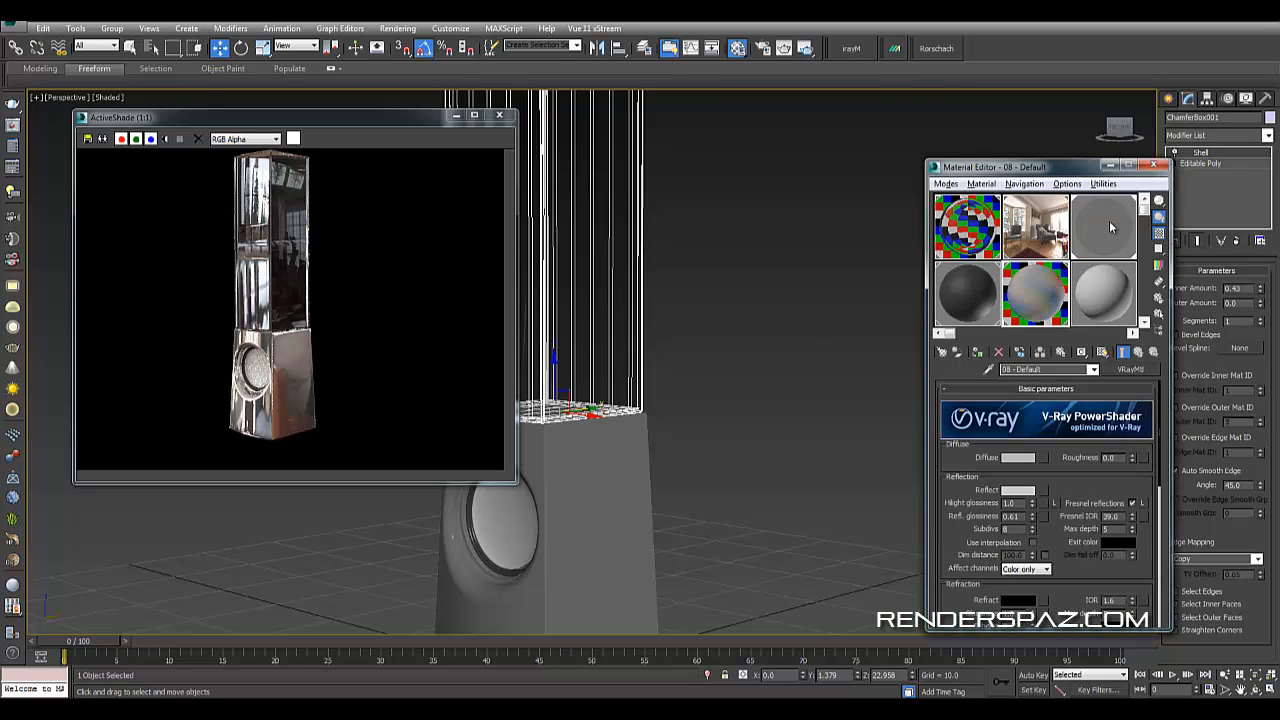
left_click(1111, 223)
left_click(1158, 233)
left_click(1012, 300)
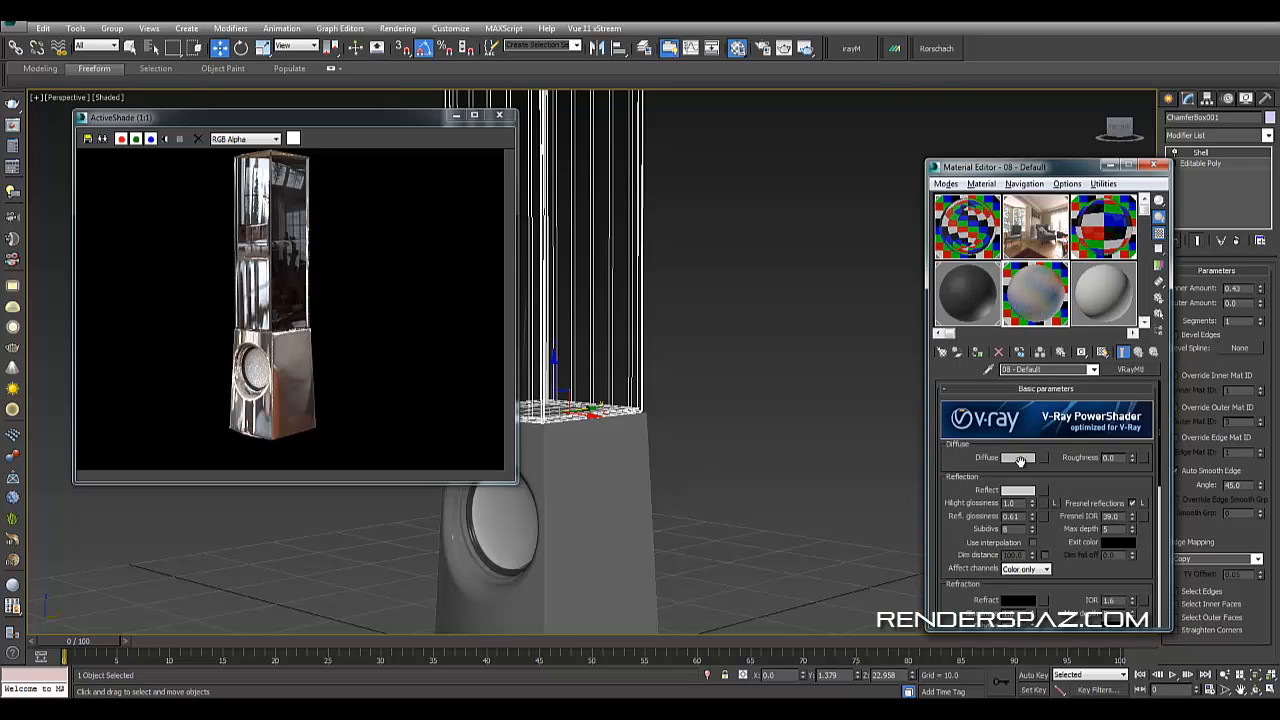
- Set the 08 - Default material's reflection glossiness to 0.71 and its Fresnel IOR to 20
left_click_drag(1028, 514, 1029, 511)
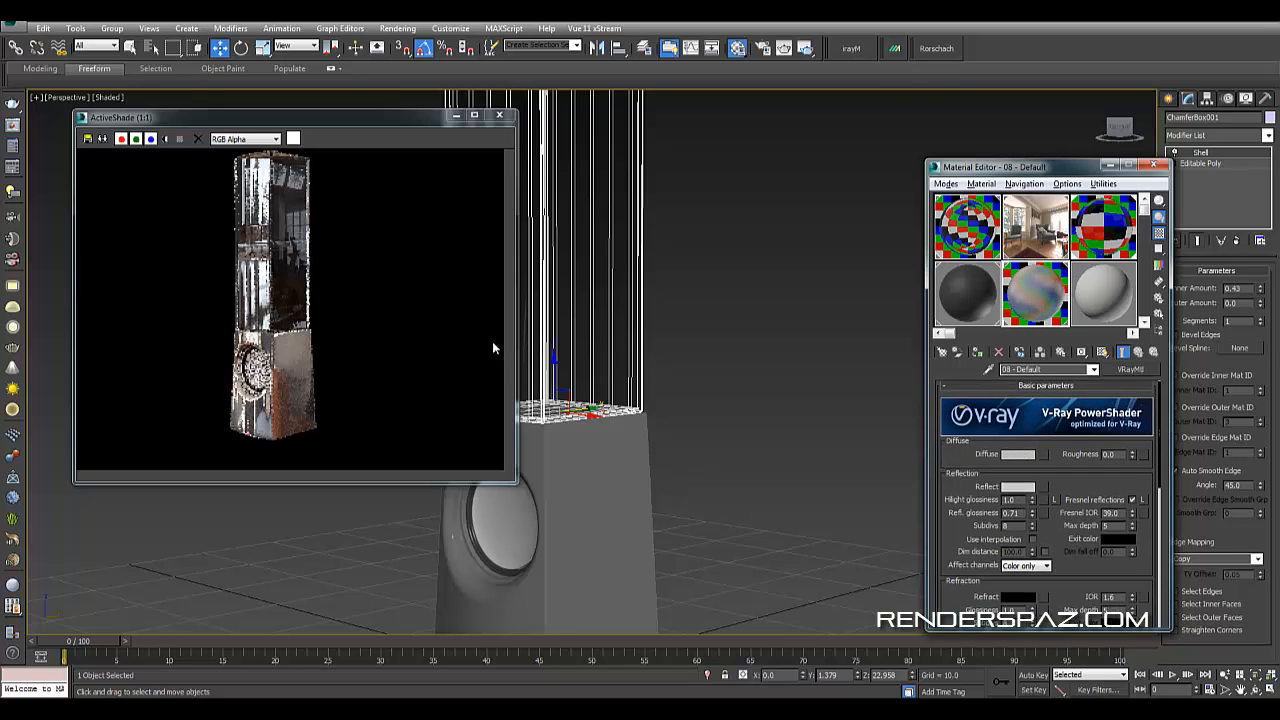
middle_click_drag(714, 446, 758, 447, "alt")
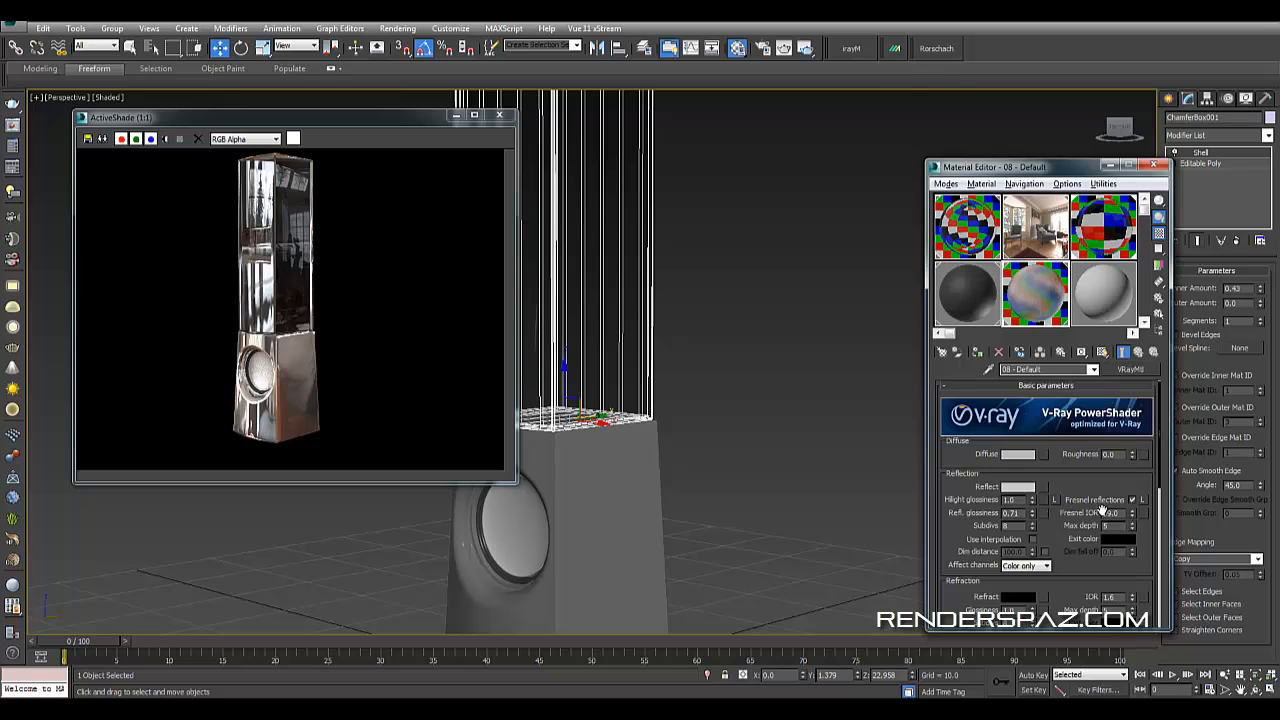
type("20")
key("Return")
- Select Material #29 and assign a Noise map to its Reflect map slot
left_click(1118, 212)
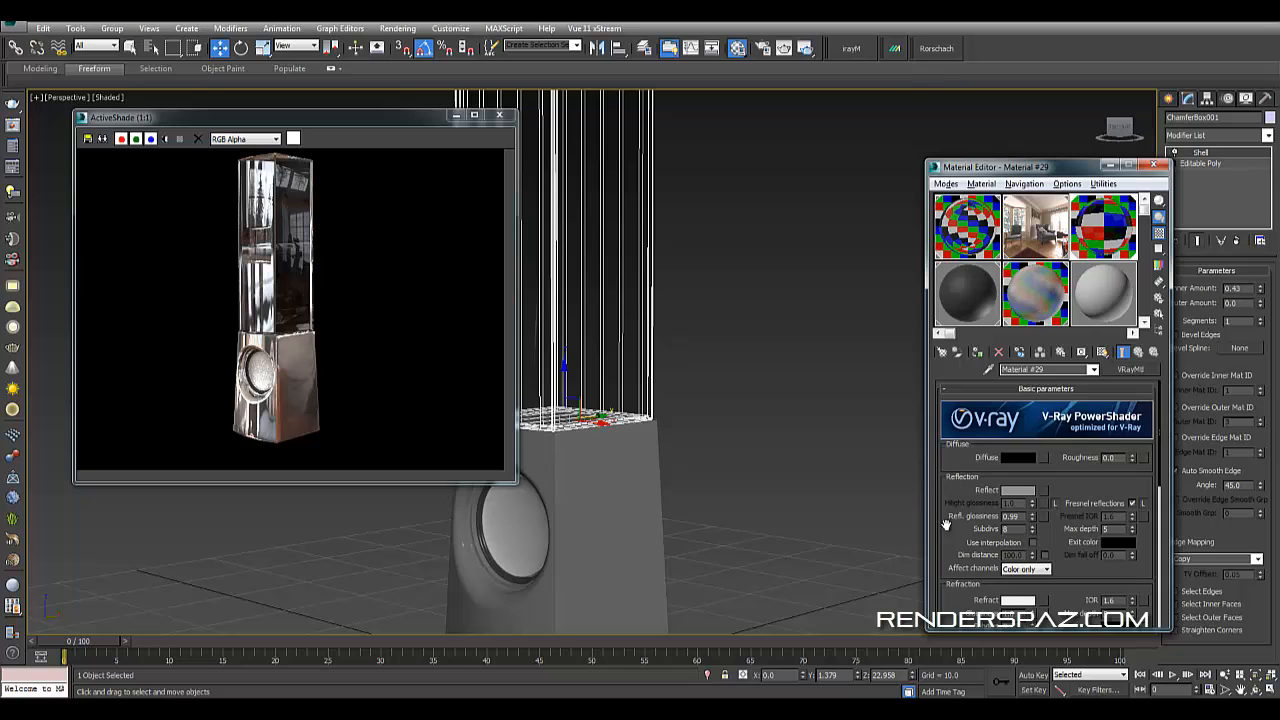
scroll(946, 525, "down", 8)
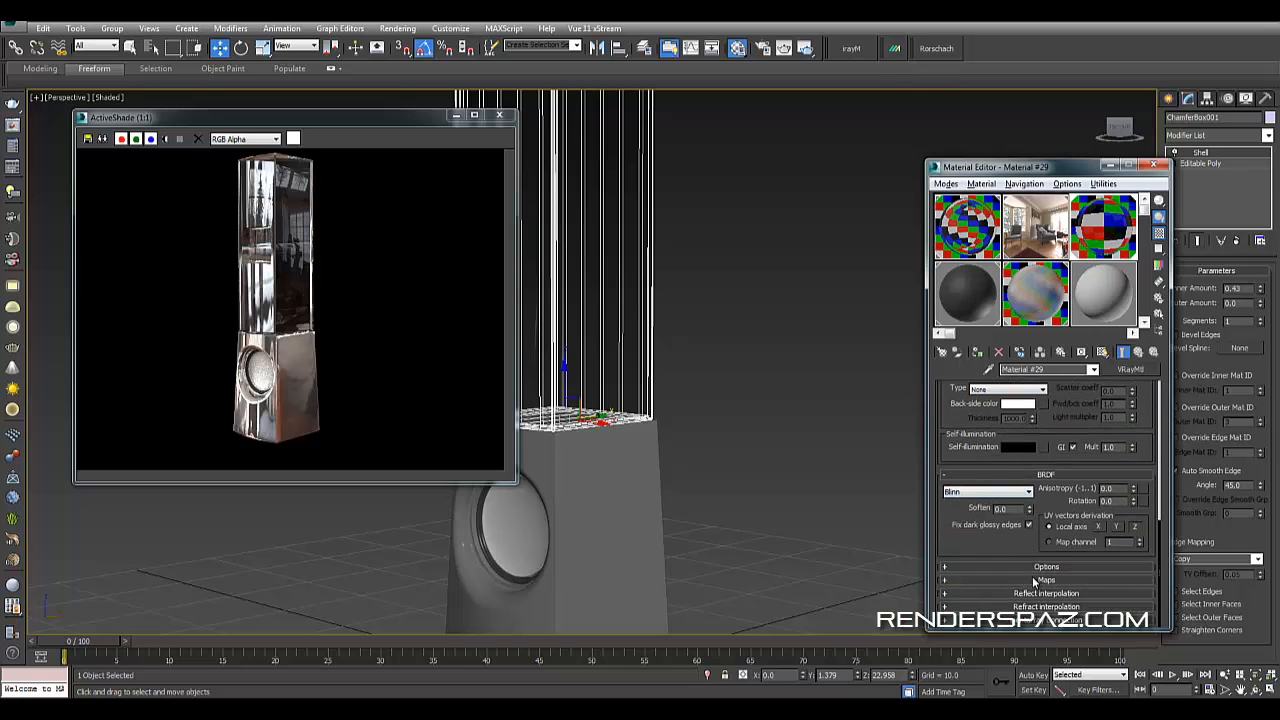
left_click(1040, 580)
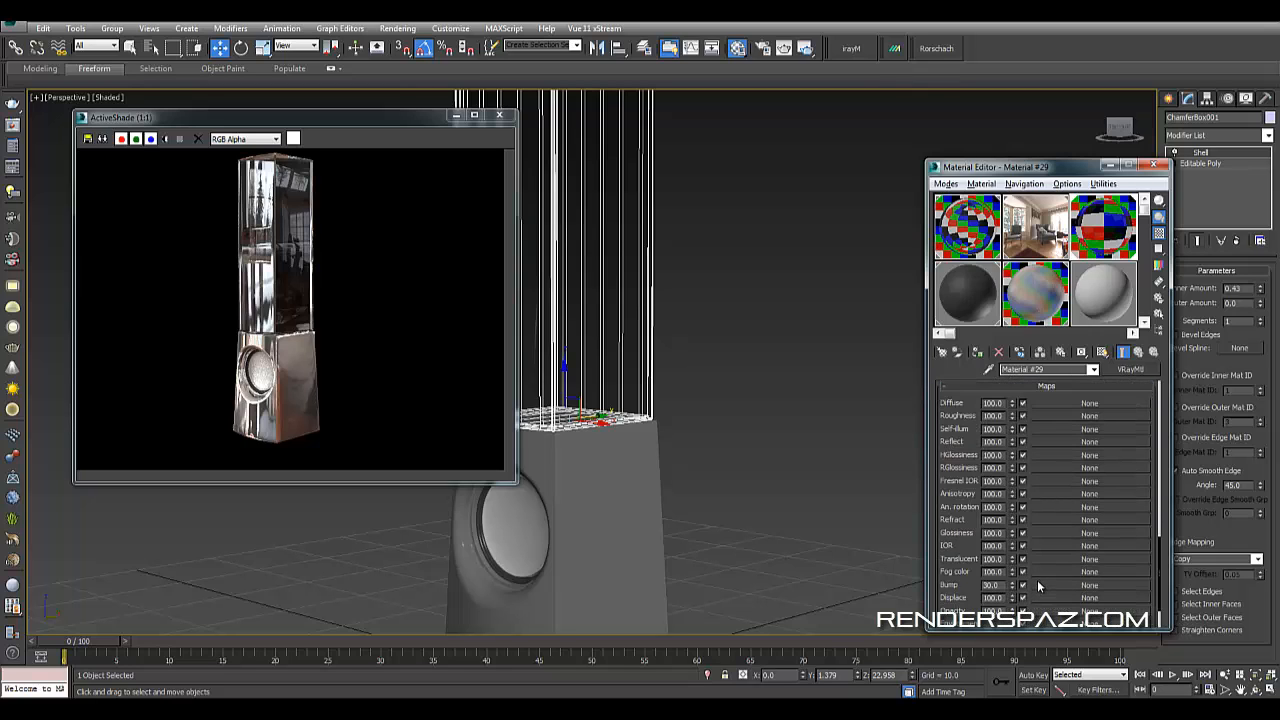
scroll(1037, 579, "up", 1)
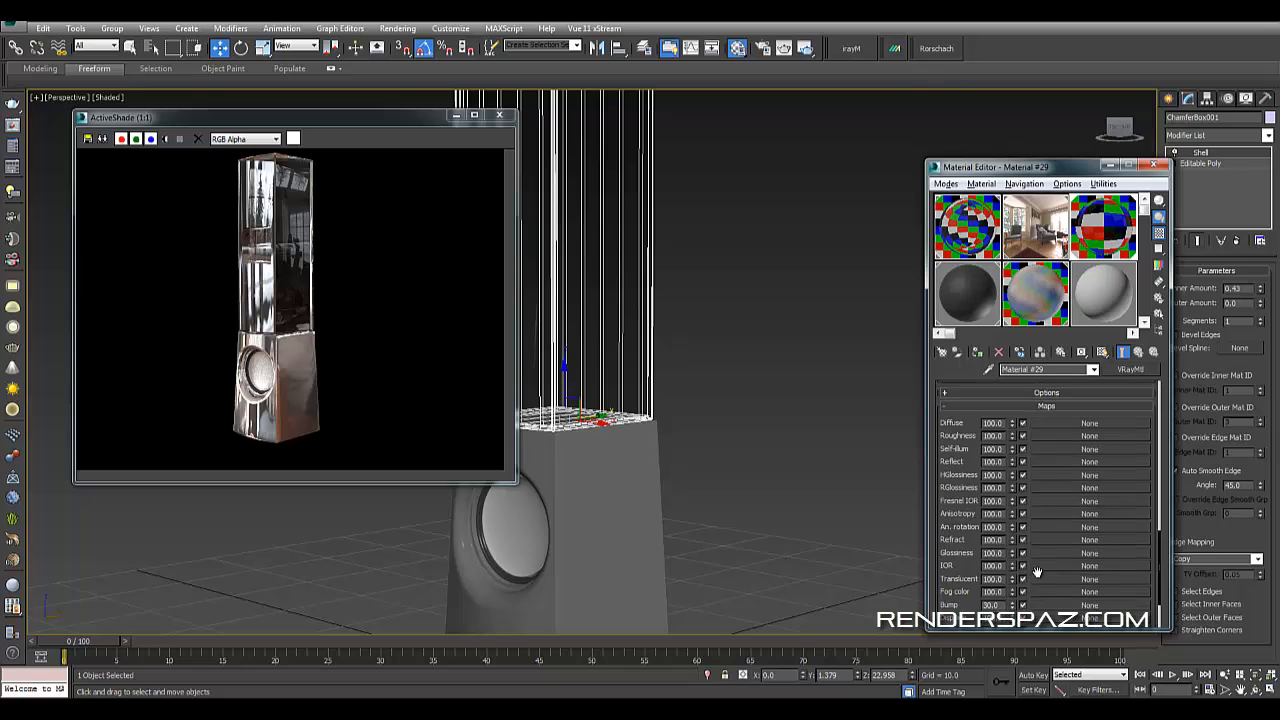
left_click(1062, 461)
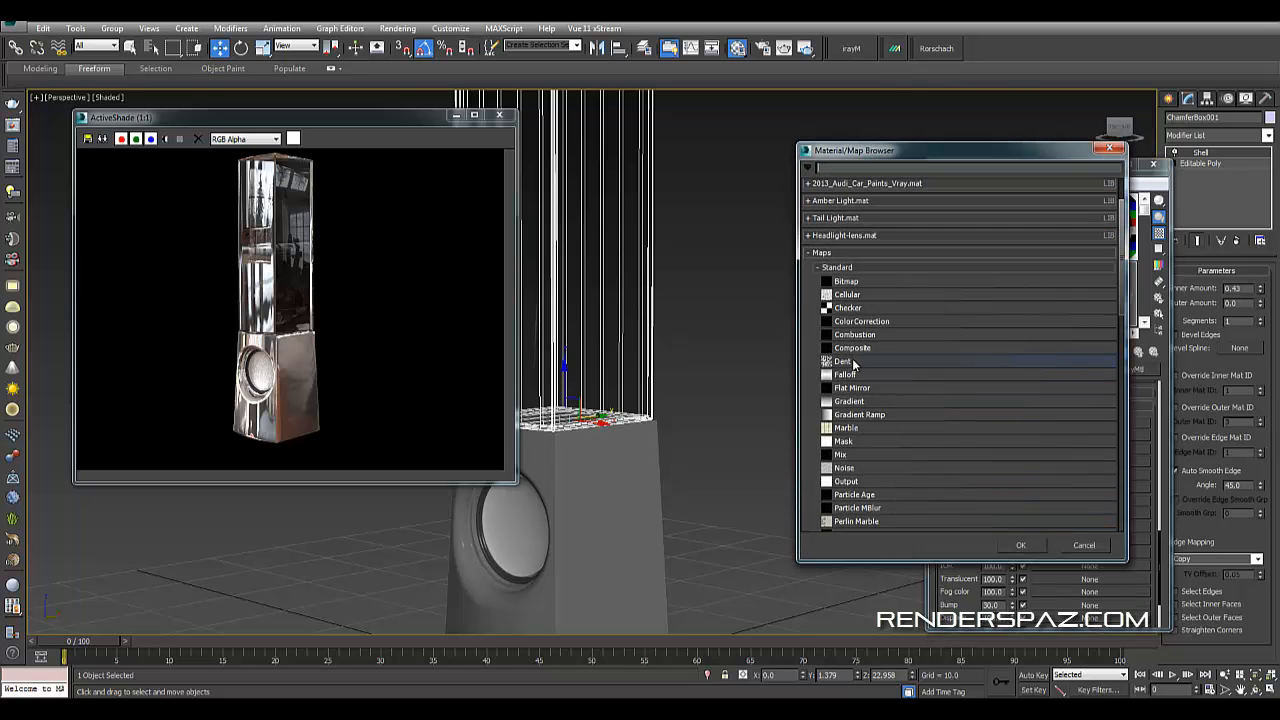
double_click(858, 467)
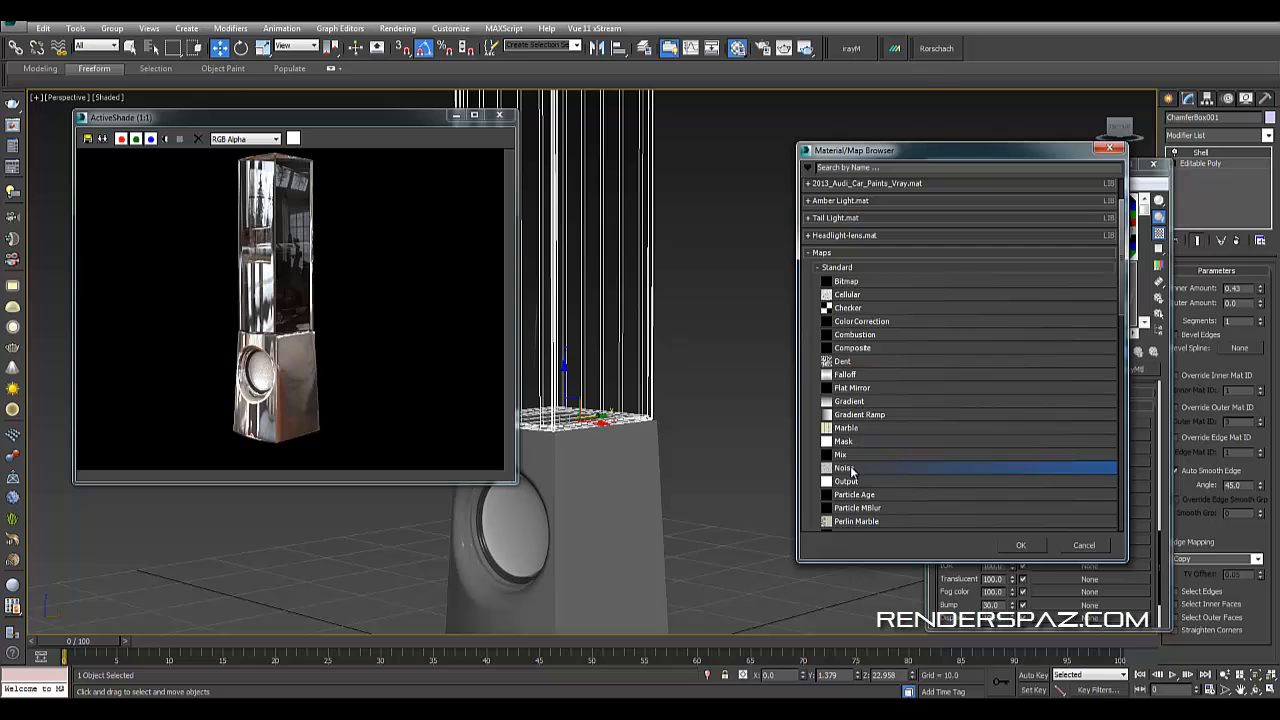
- Set the Noise map's size to 20 and return to the parent material
scroll(736, 447, "up", 5)
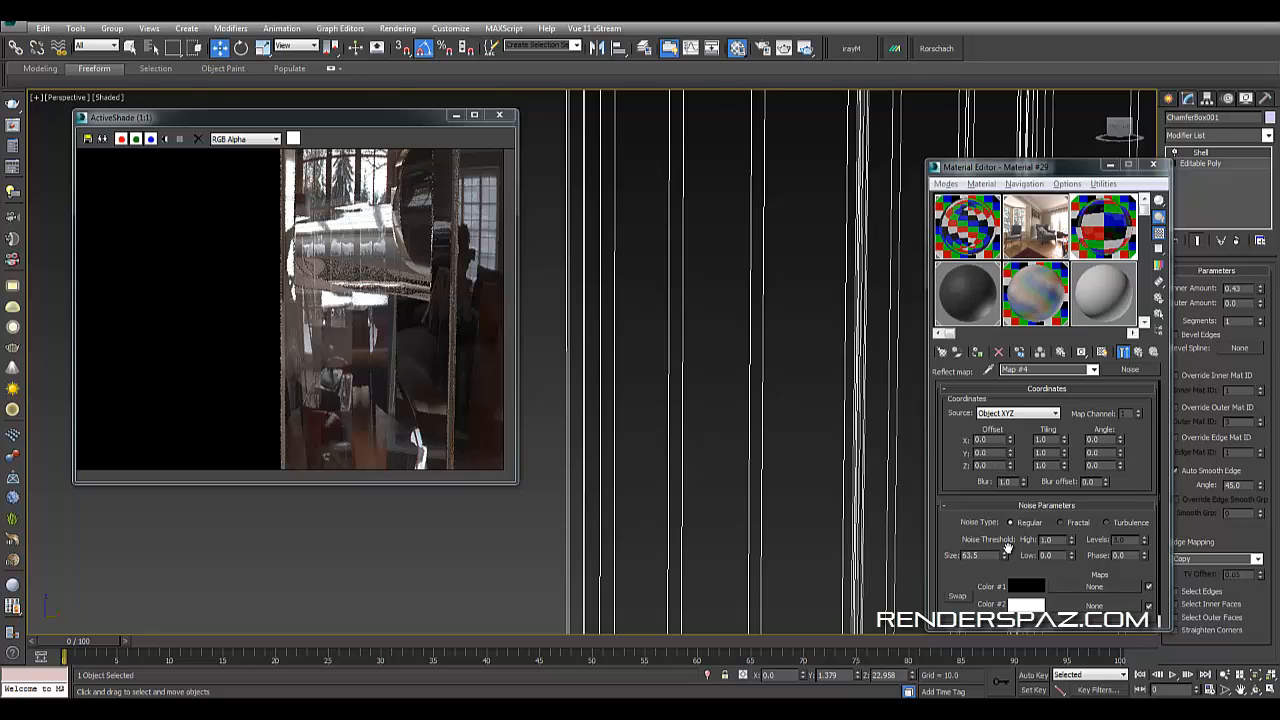
left_click_drag(1005, 556, 1008, 587)
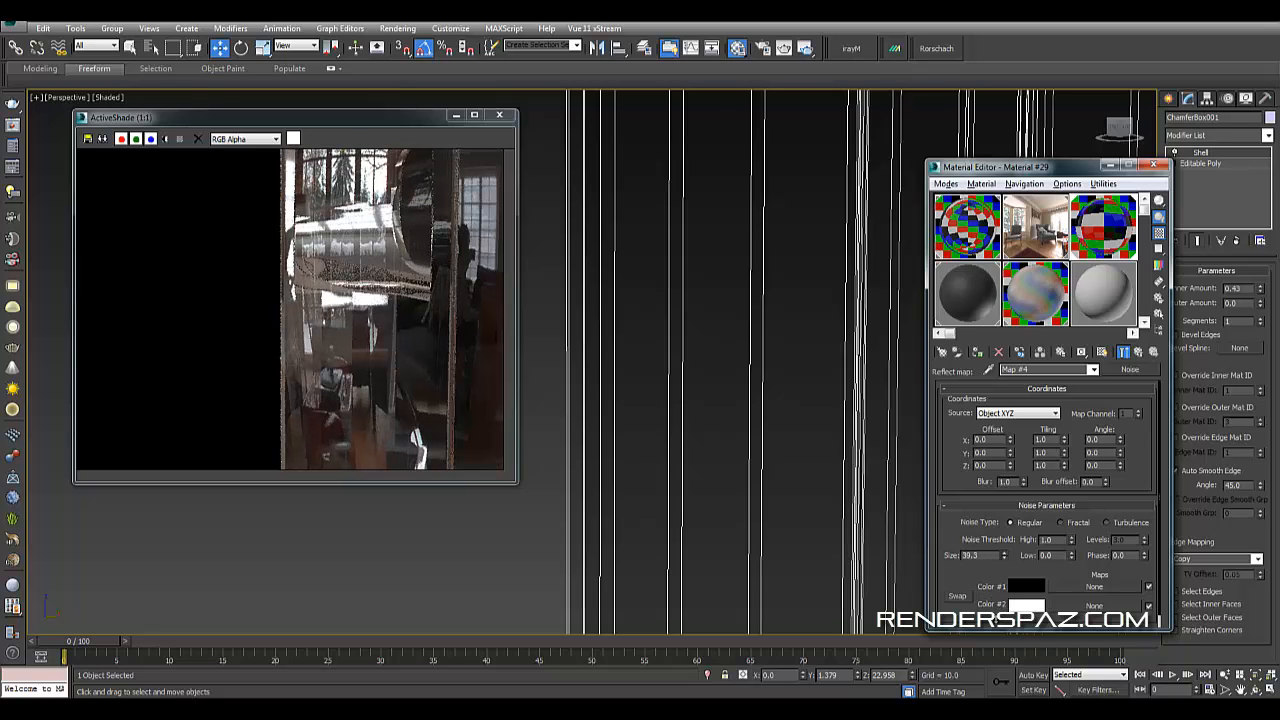
left_click_drag(998, 620, 998, 625)
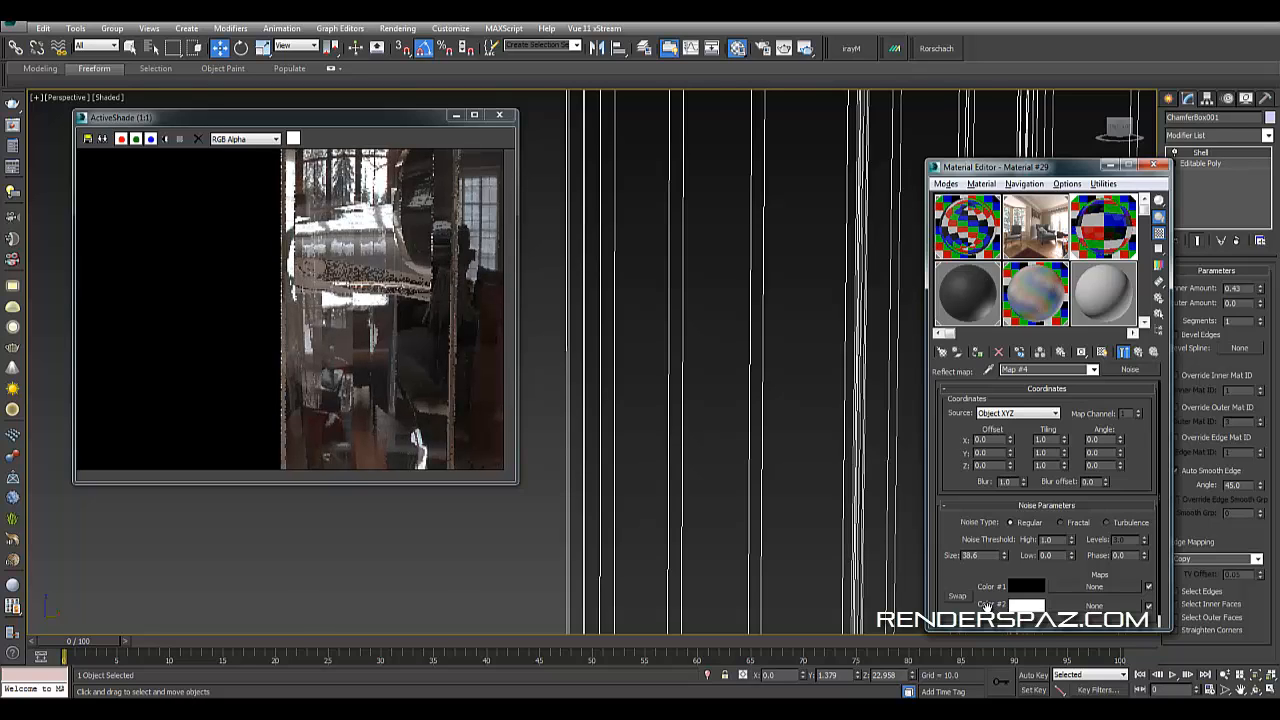
double_click(970, 556)
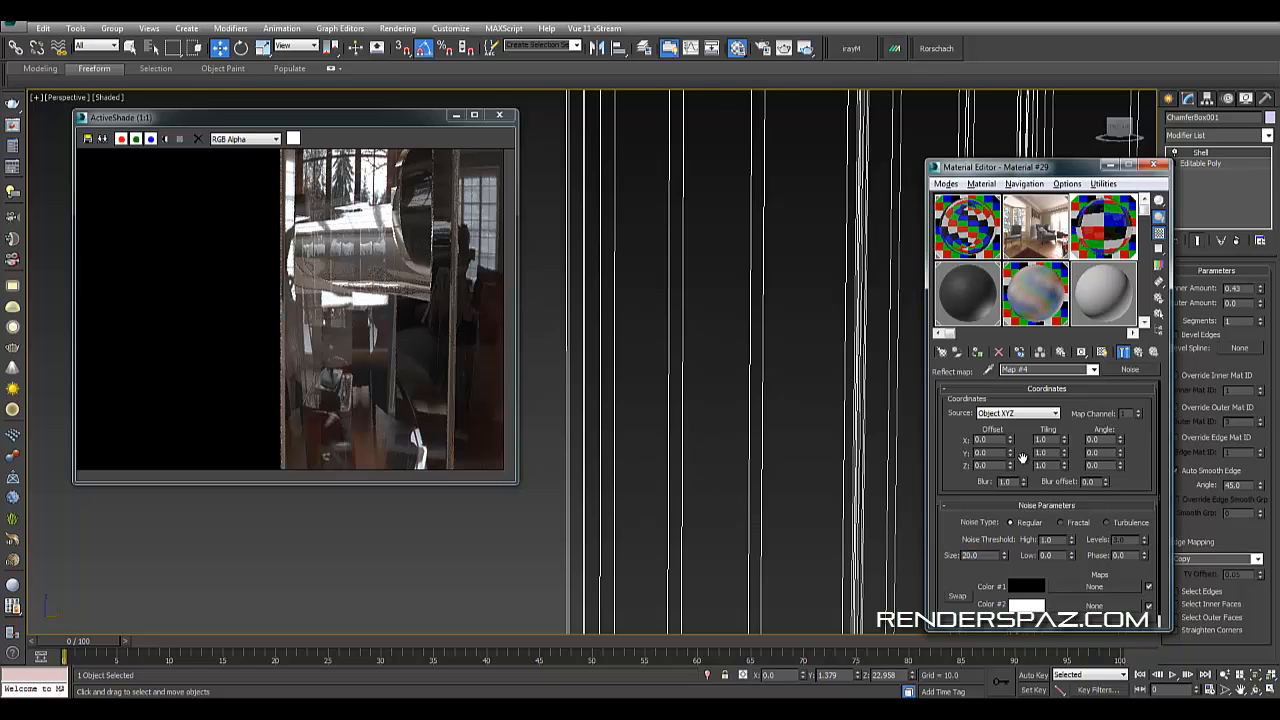
left_click(1153, 352)
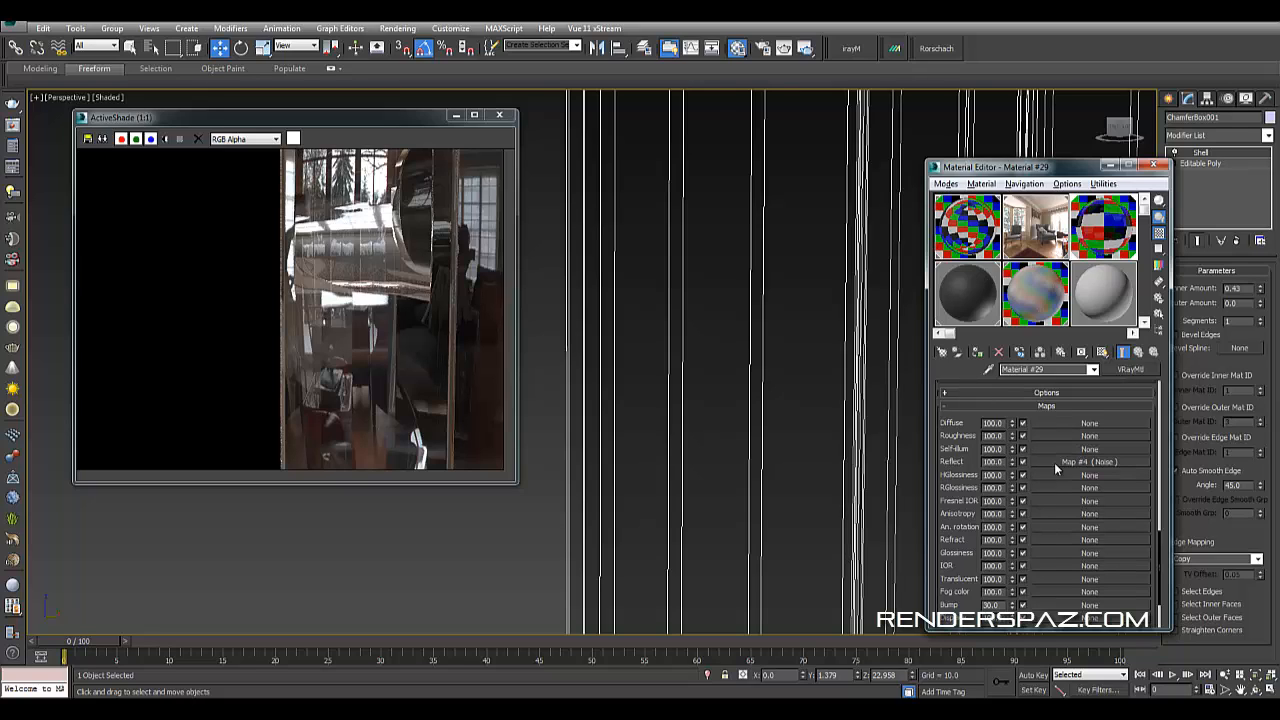
left_click_drag(1058, 467, 1062, 443)
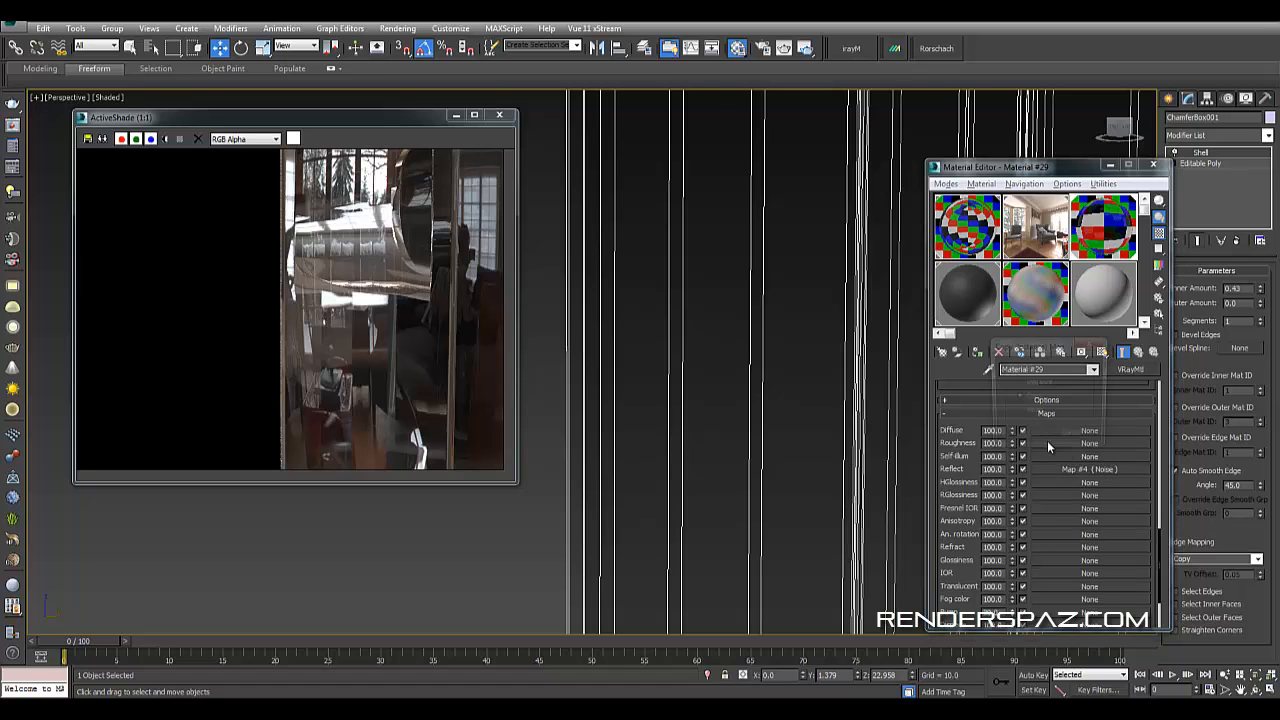
left_click(1022, 437)
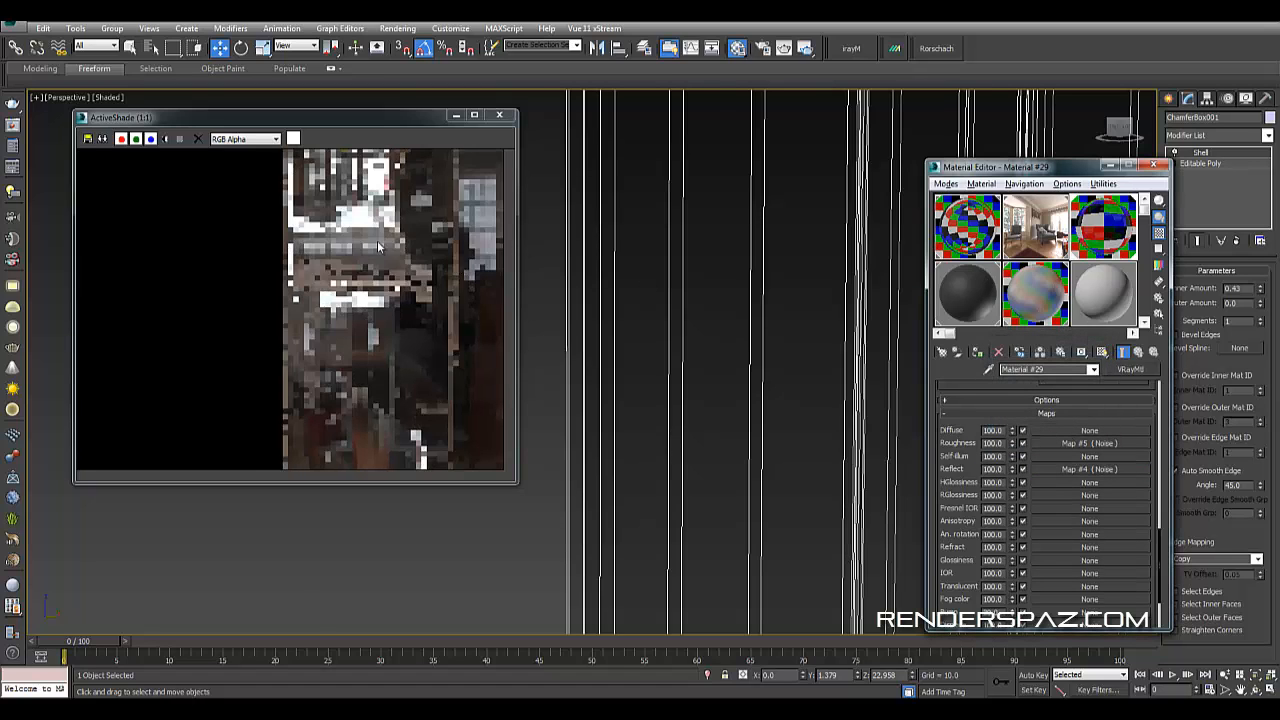
right_click(1047, 443)
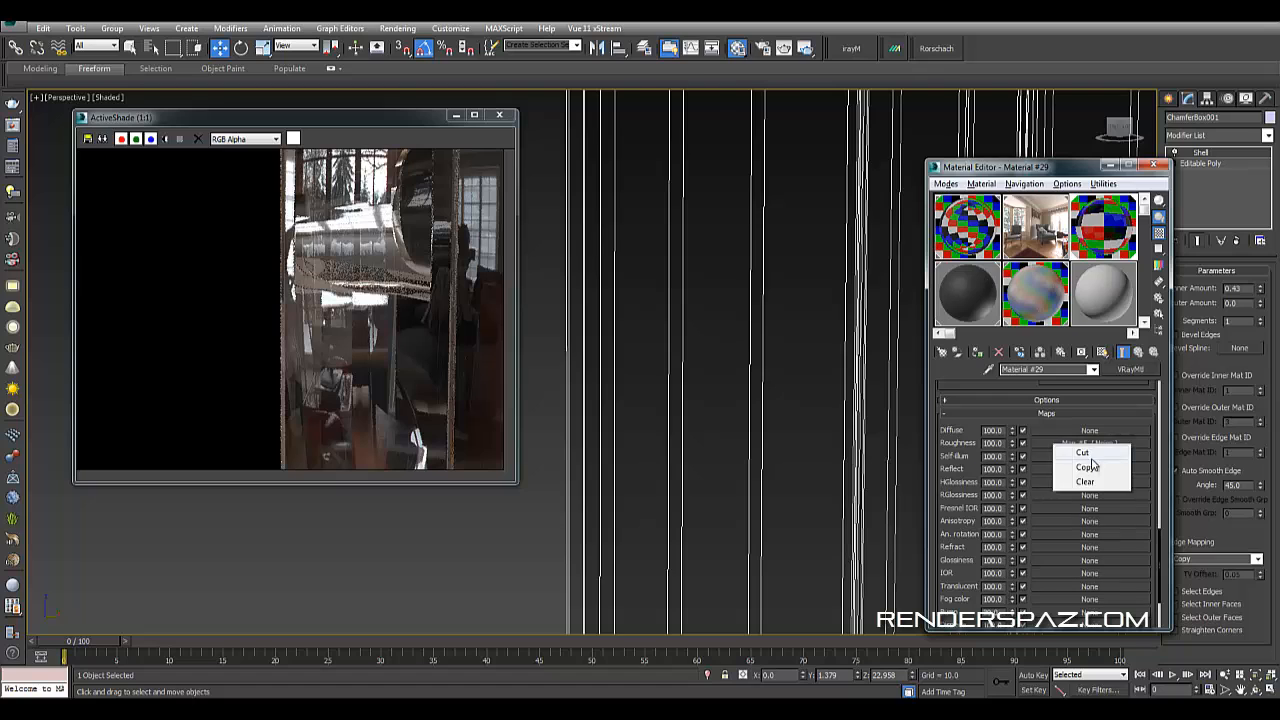
left_click(1095, 484)
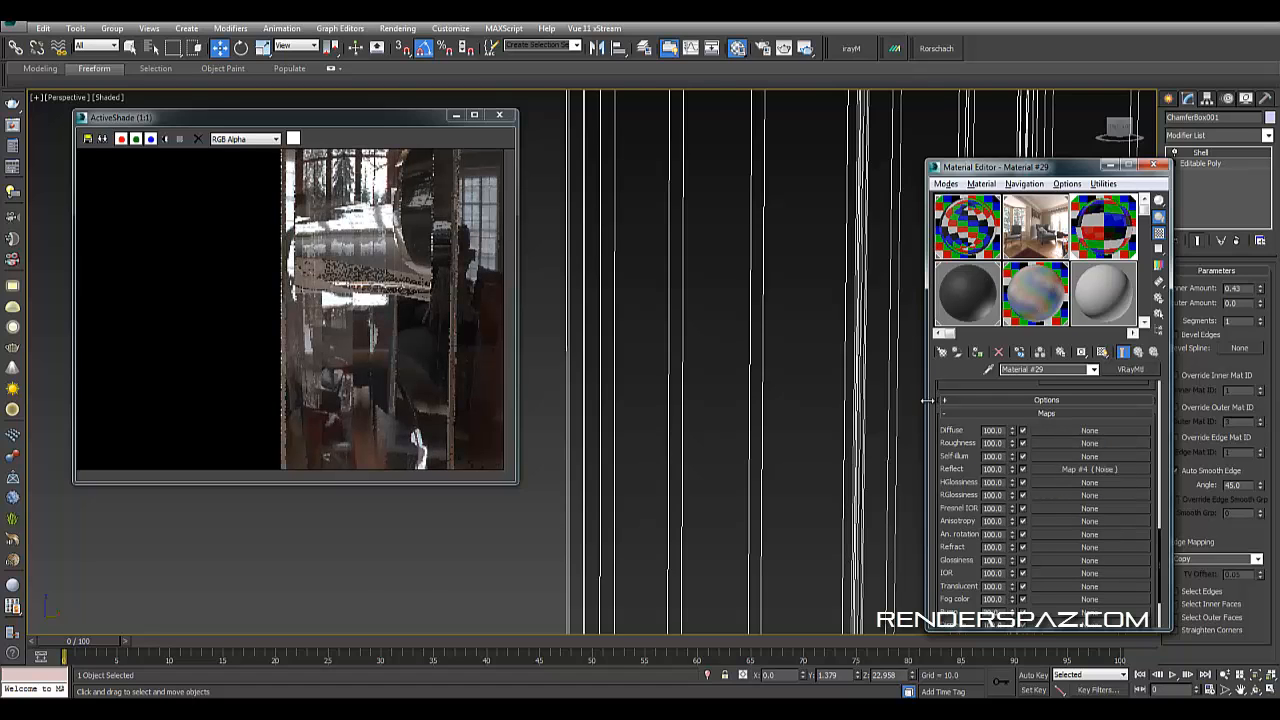
- Lower Material #29's reflection glossiness to 0.97
scroll(1040, 520, "up", 10)
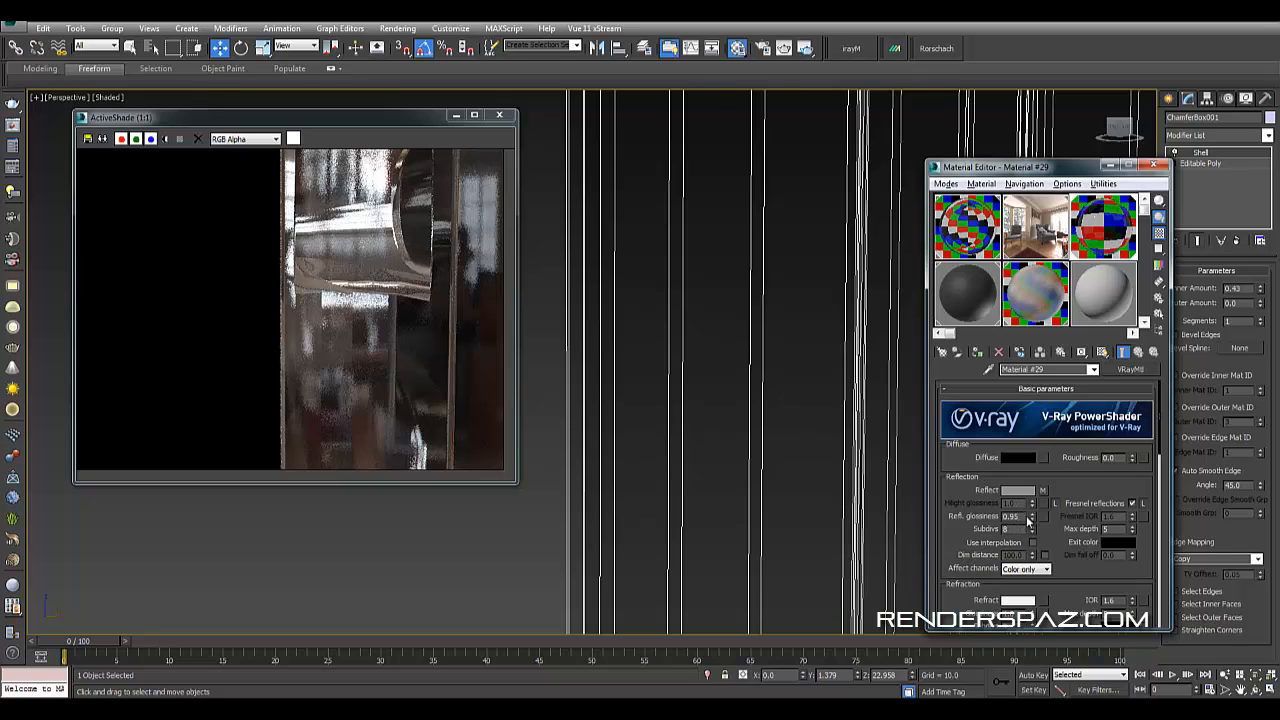
left_click(1028, 519)
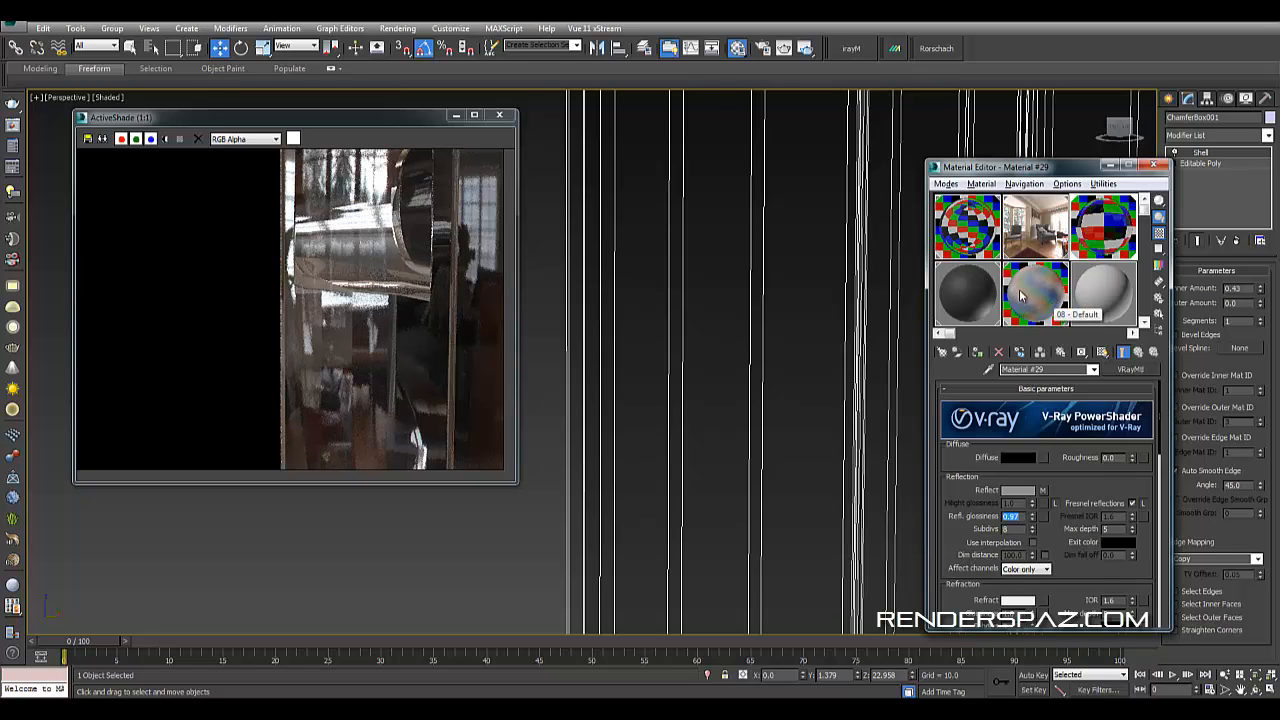
left_click(965, 245)
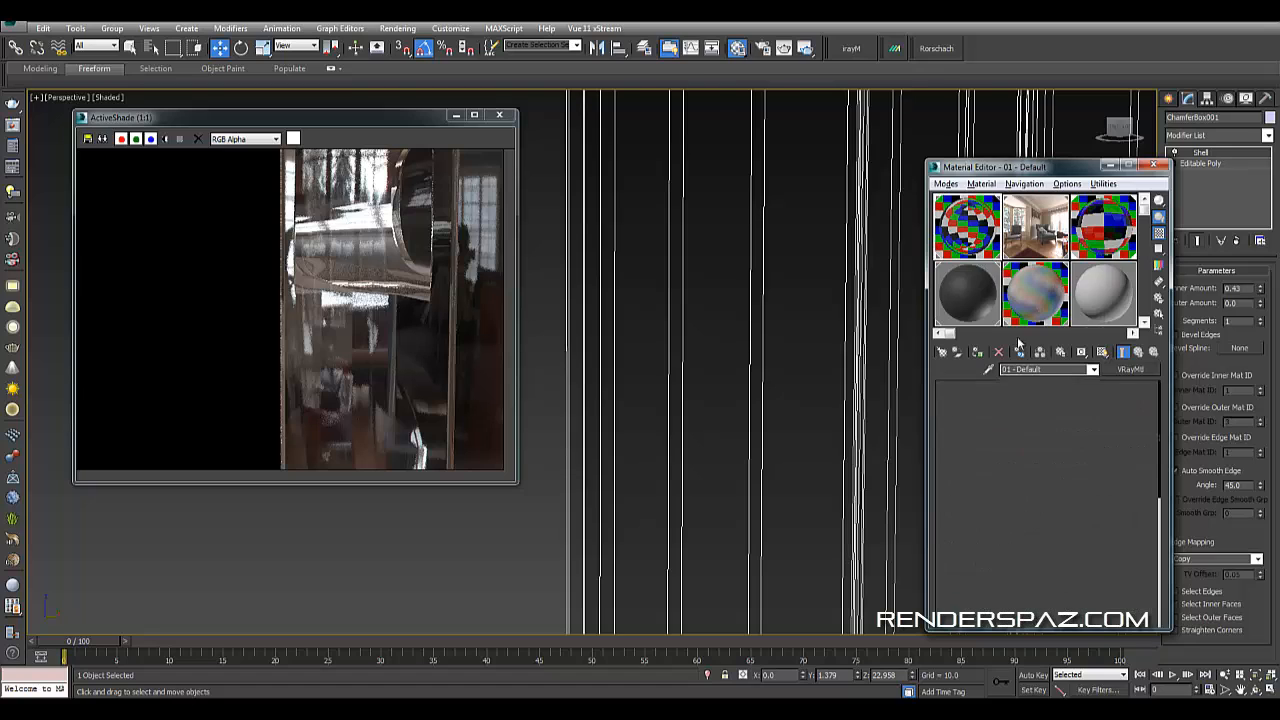
left_click(1035, 293)
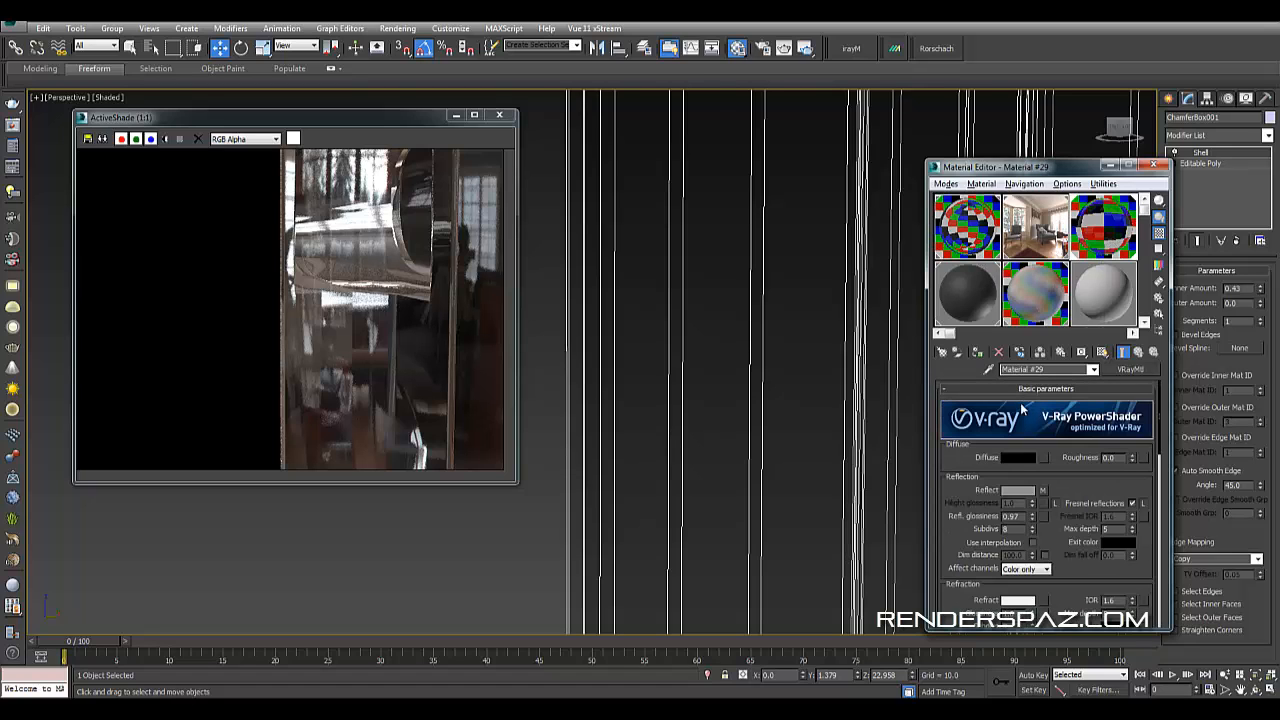
- Change Material #29's diffuse color to a dark gray
left_click(1017, 457)
left_click_drag(393, 91, 396, 93)
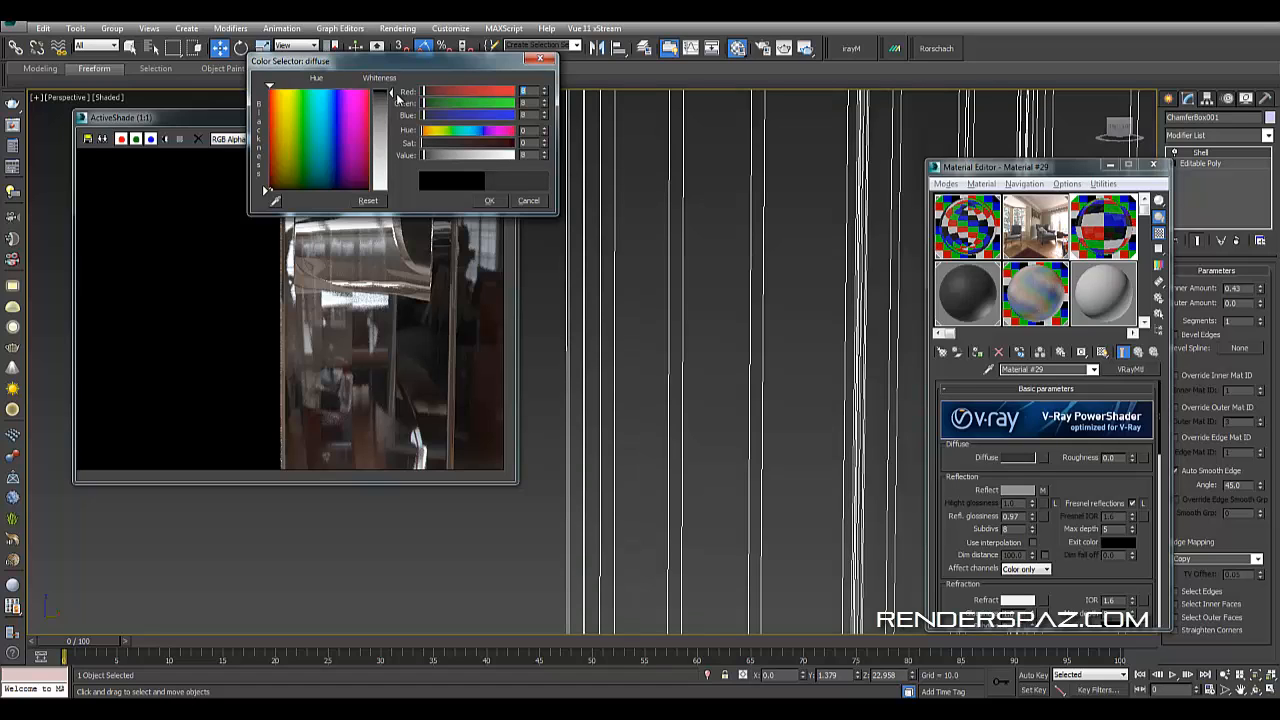
left_click(490, 201)
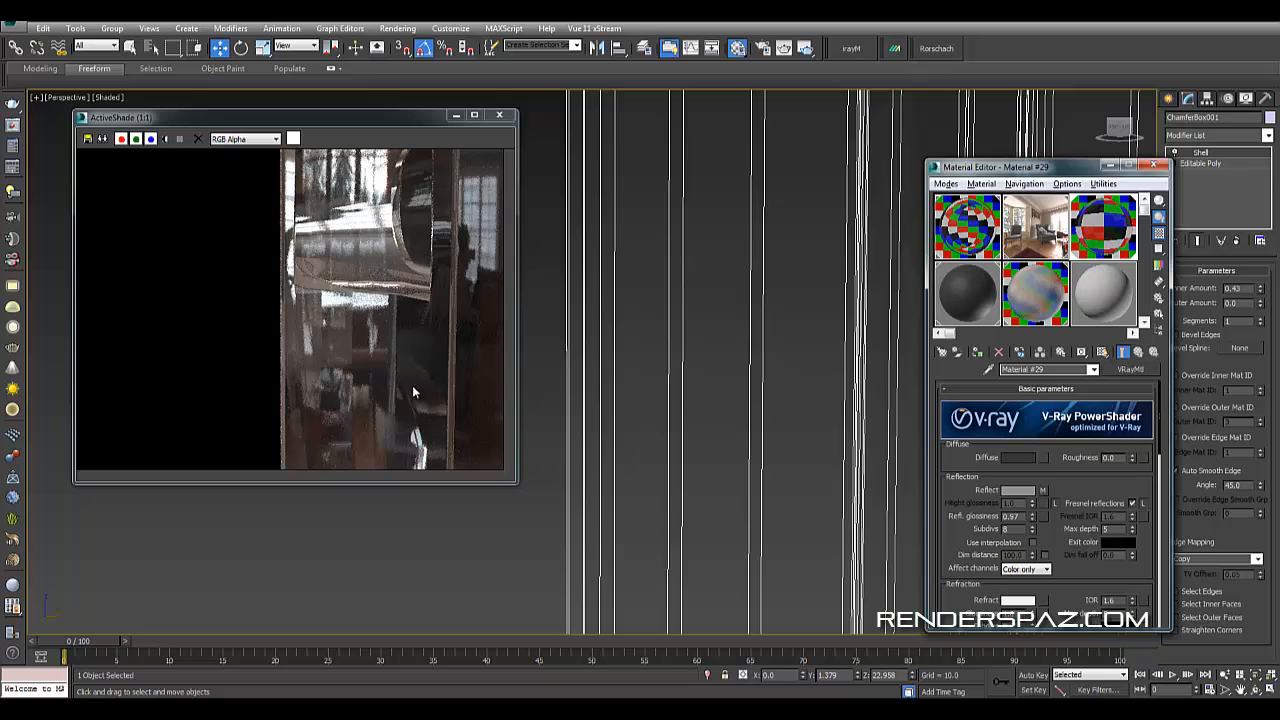
- Orbit around the speaker tower, selecting and deselecting it, to compare the viewport with the ActiveShade preview
scroll(760, 391, "down", 6)
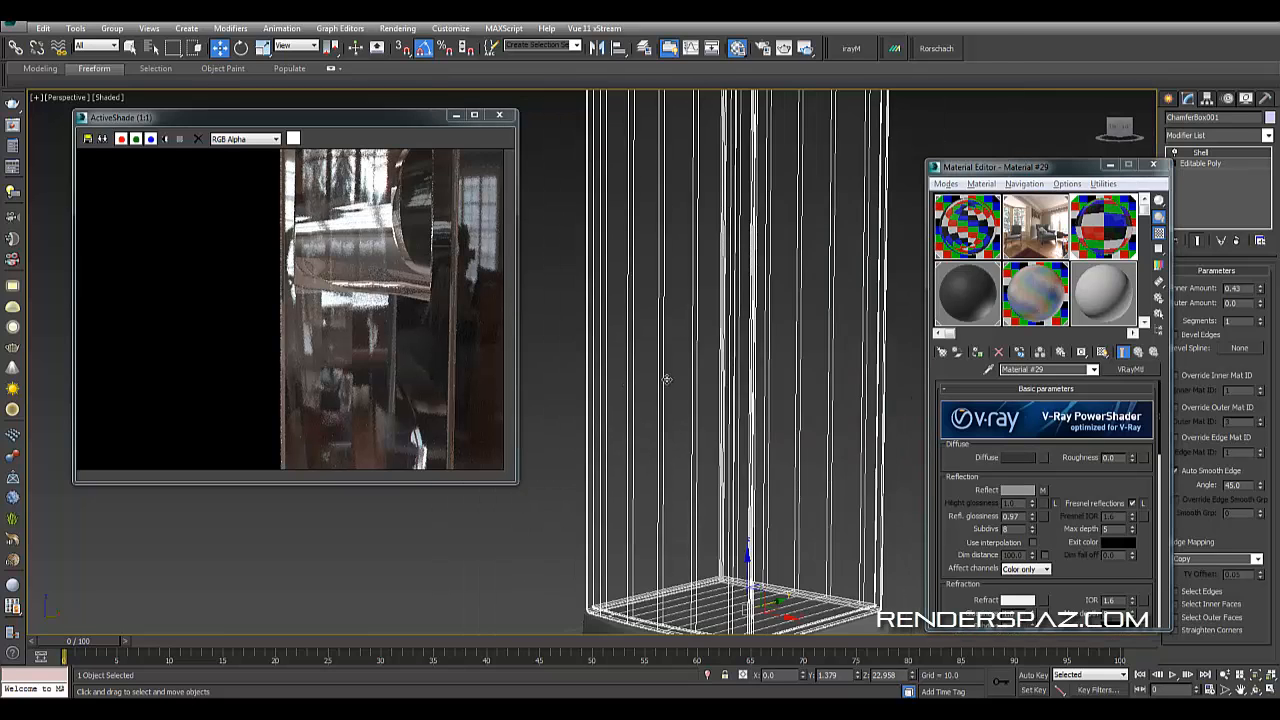
left_click(800, 376)
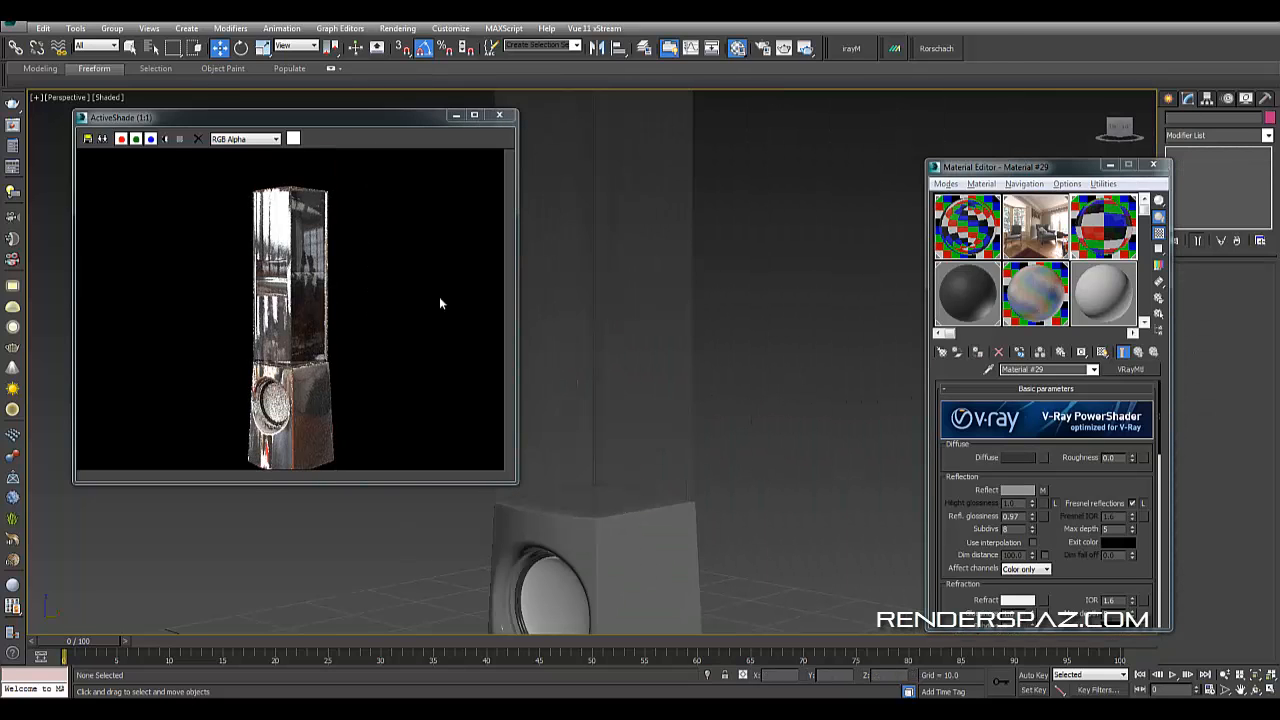
middle_click_drag(638, 483, 660, 459, "alt")
middle_click_drag(768, 476, 728, 448, "alt")
left_click(620, 377)
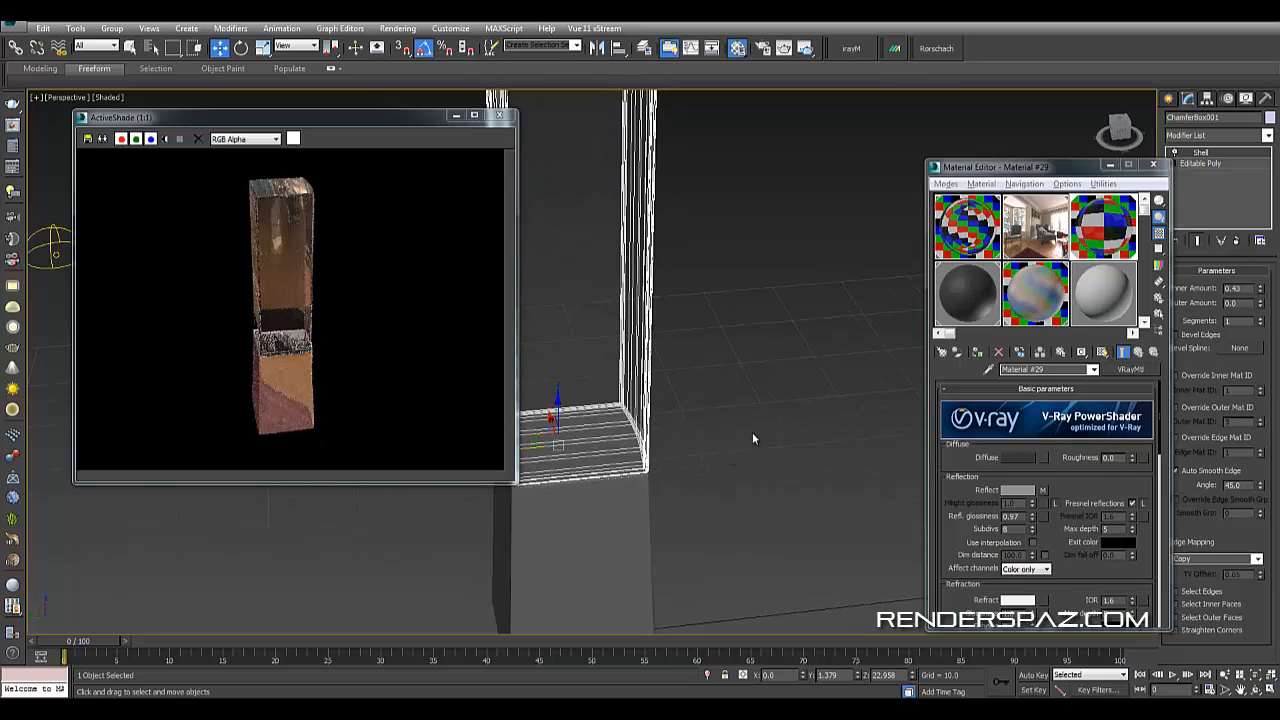
left_click(1152, 166)
left_click(784, 334)
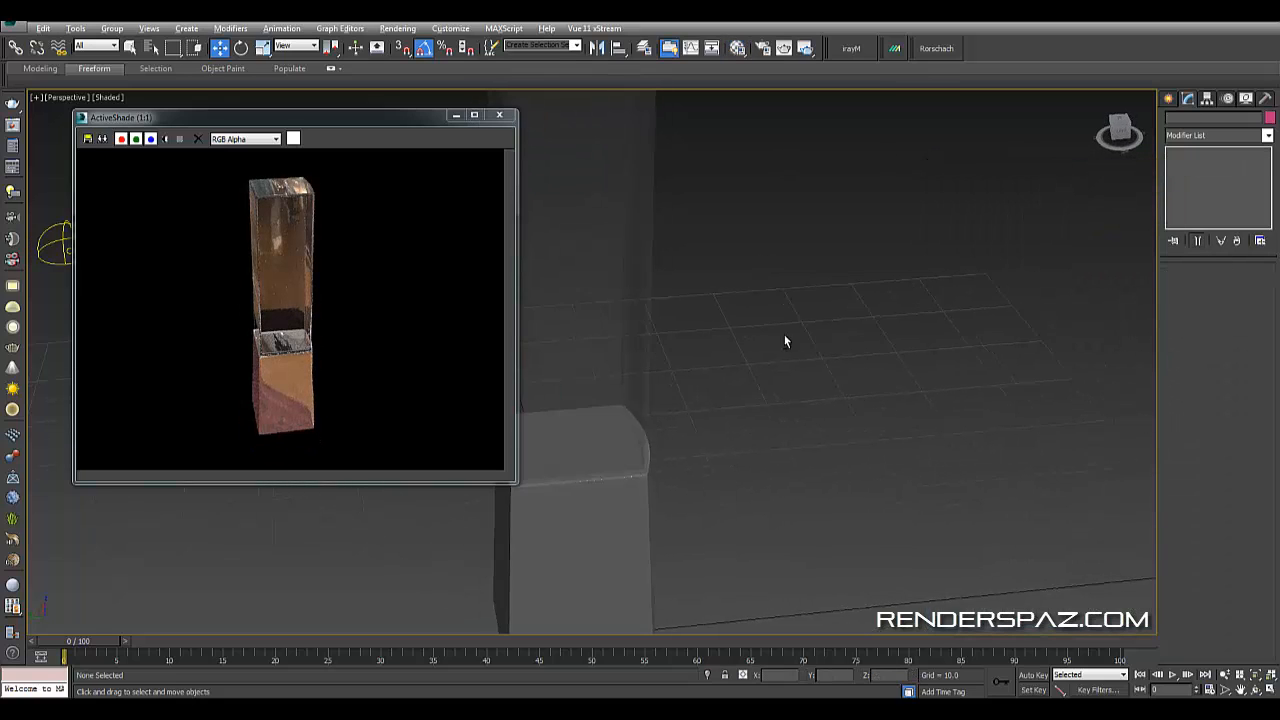
middle_click_drag(784, 334, 700, 338, "alt")
left_click(609, 274)
middle_click_drag(818, 360, 758, 333, "alt")
- Open the Material Editor and set the tower material's refraction IOR to 1.33
key("m")
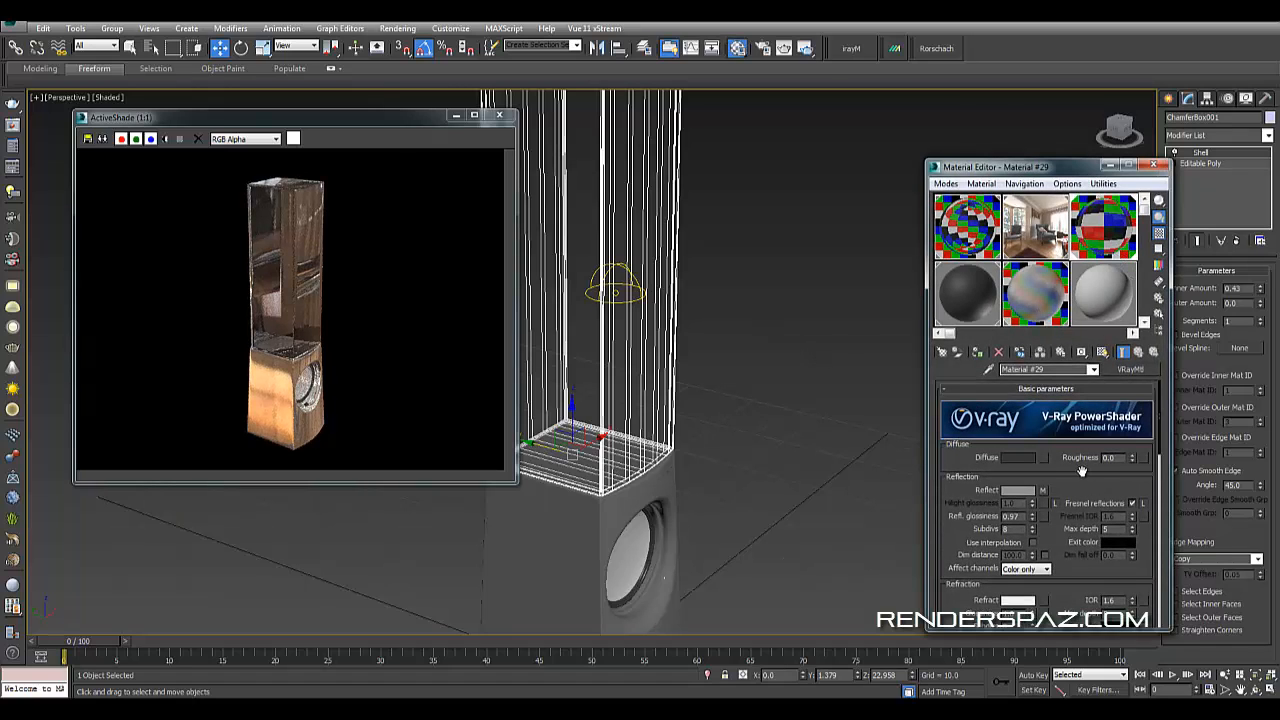
scroll(1080, 475, "down", 5)
scroll(1098, 455, "up", 2)
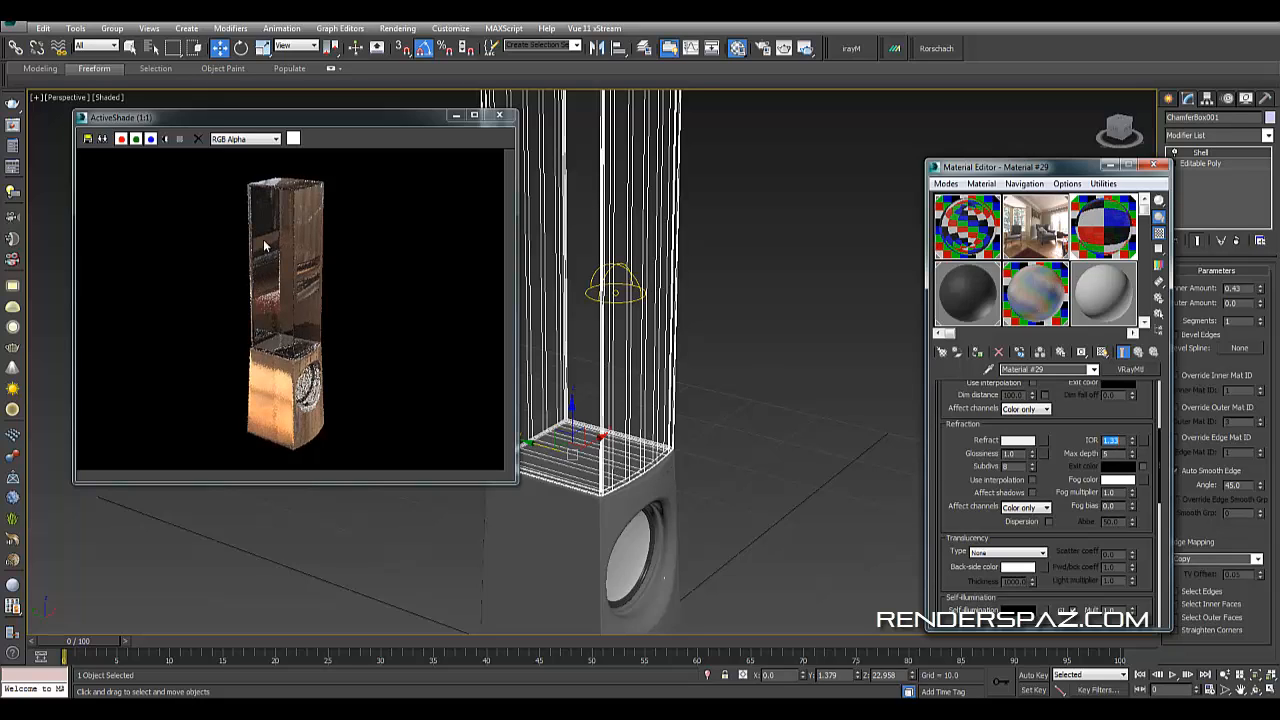
left_click(737, 431)
scroll(683, 434, "up", 2)
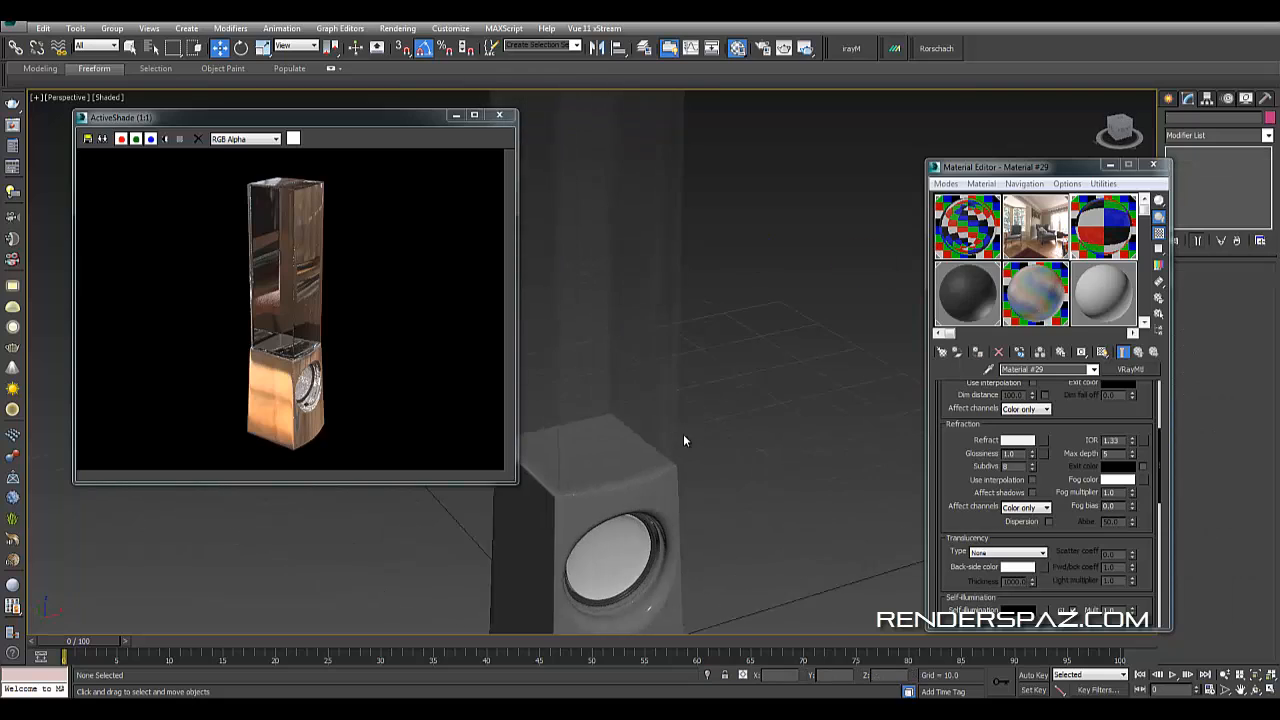
middle_click_drag(737, 440, 700, 434, "alt")
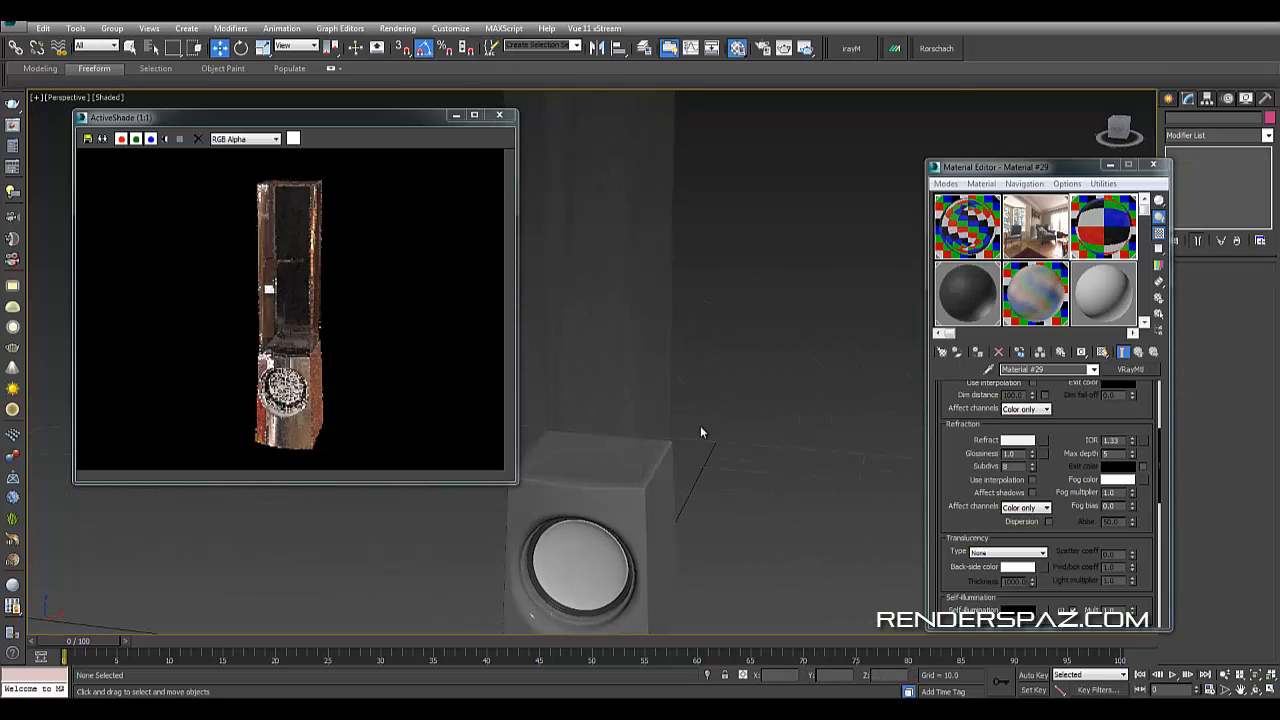
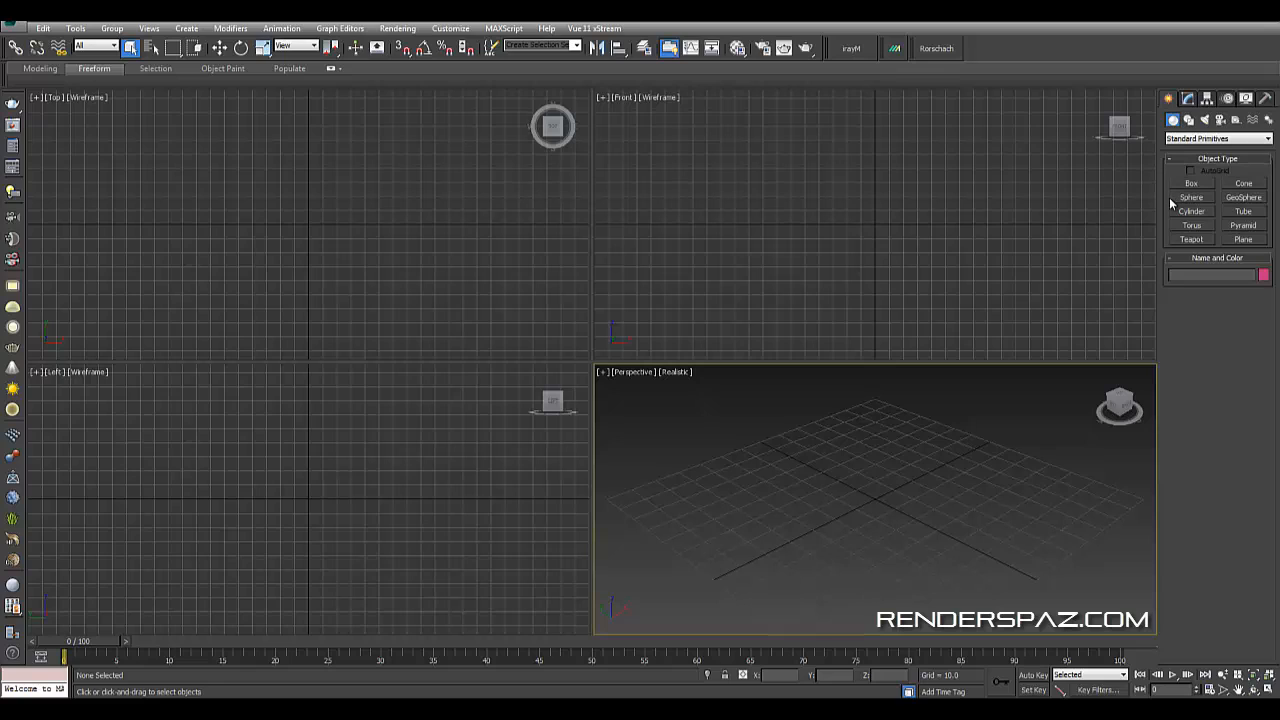
- Create a PF Source particle emitter on the ground plane in the perspective view
left_click(1203, 140)
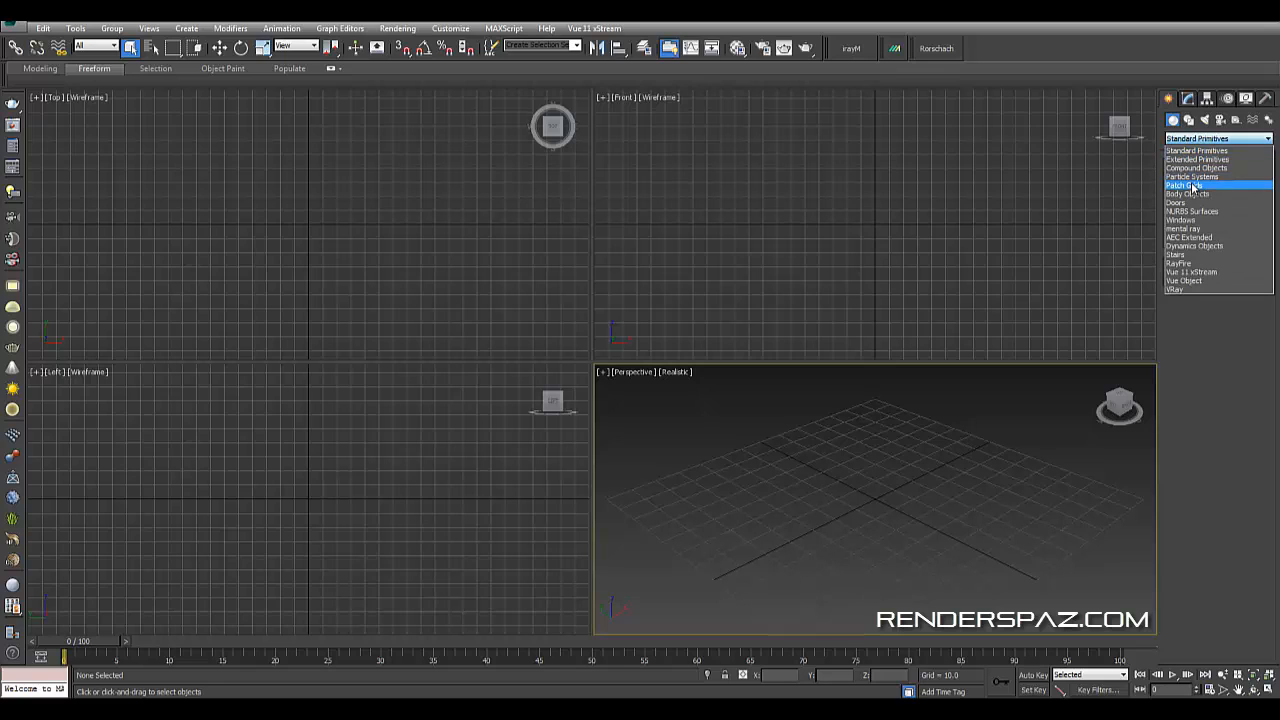
left_click(1192, 176)
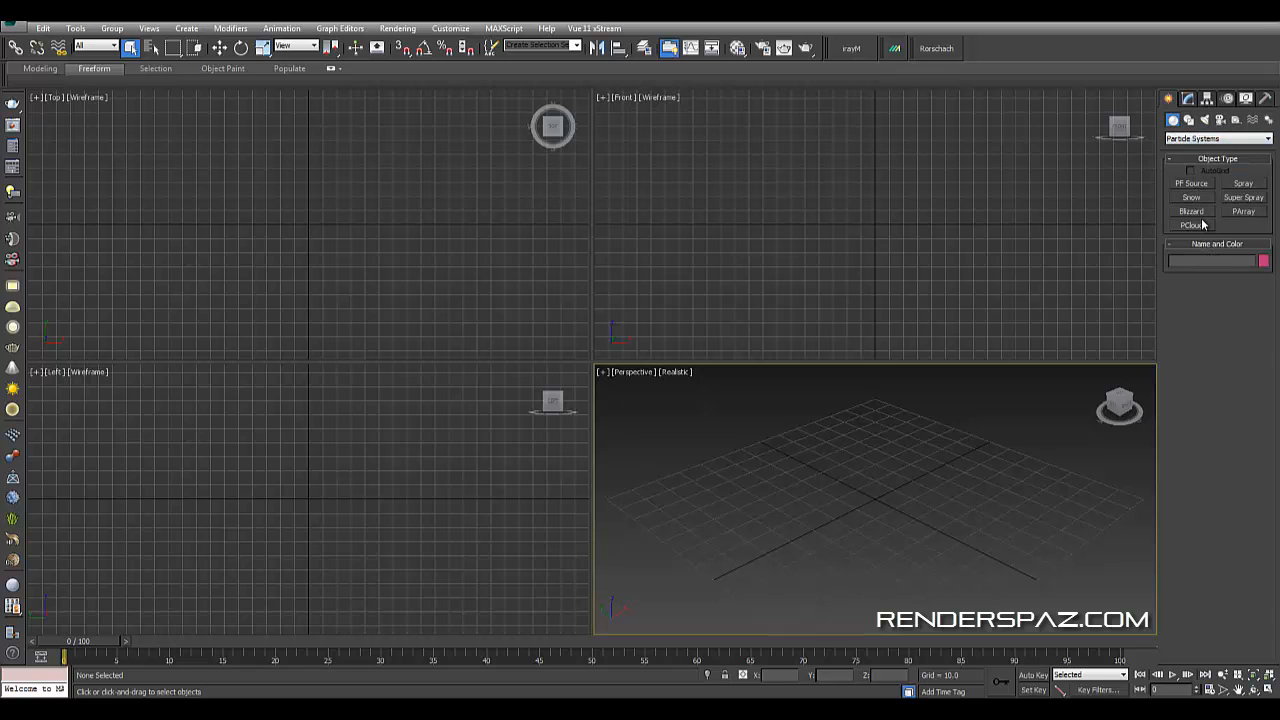
left_click(1192, 184)
left_click_drag(846, 490, 844, 516)
scroll(844, 516, "up", 3)
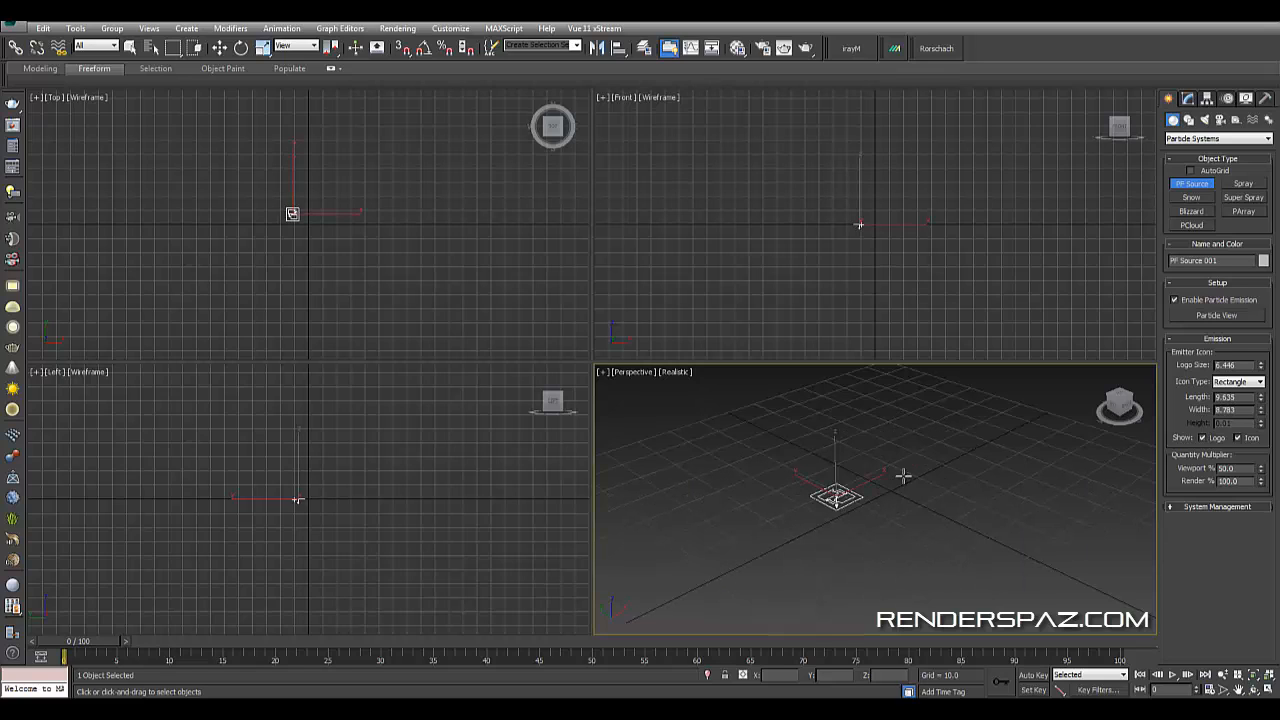
- Rotate the PF Source emitter 180 degrees with angle snap so particles emit upward
left_click(240, 48)
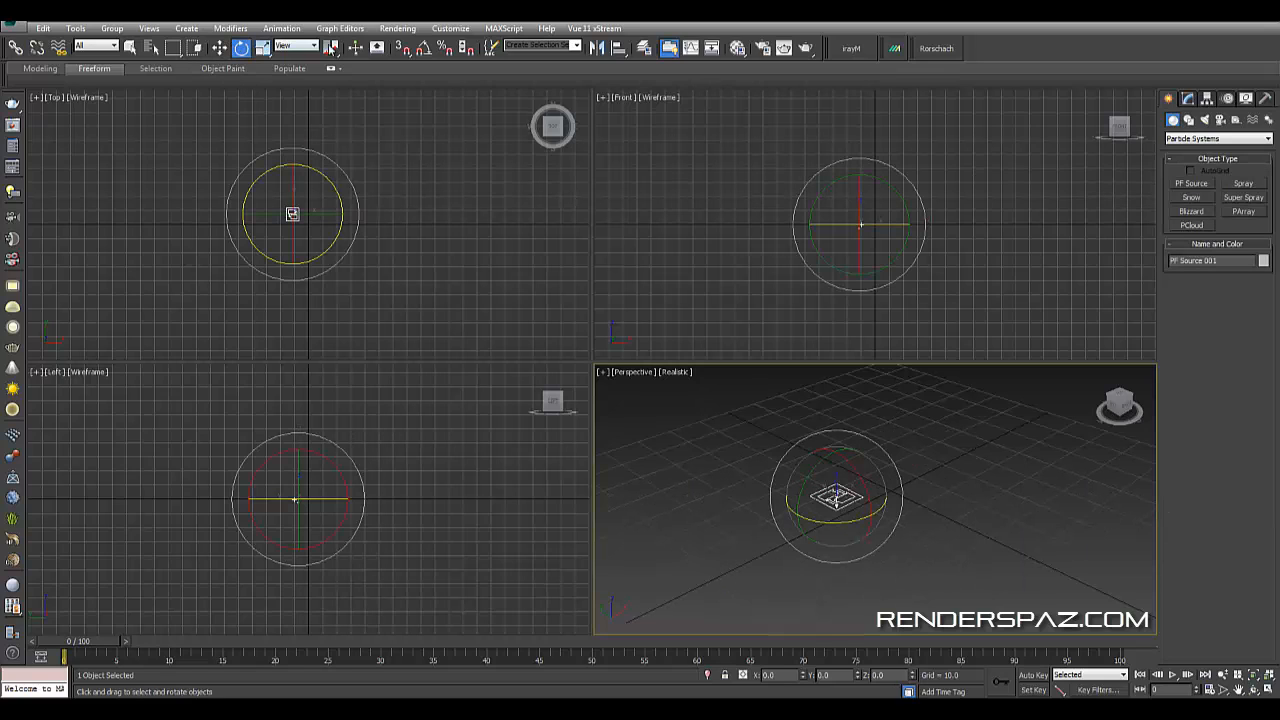
left_click(424, 48)
left_click_drag(856, 489, 839, 370)
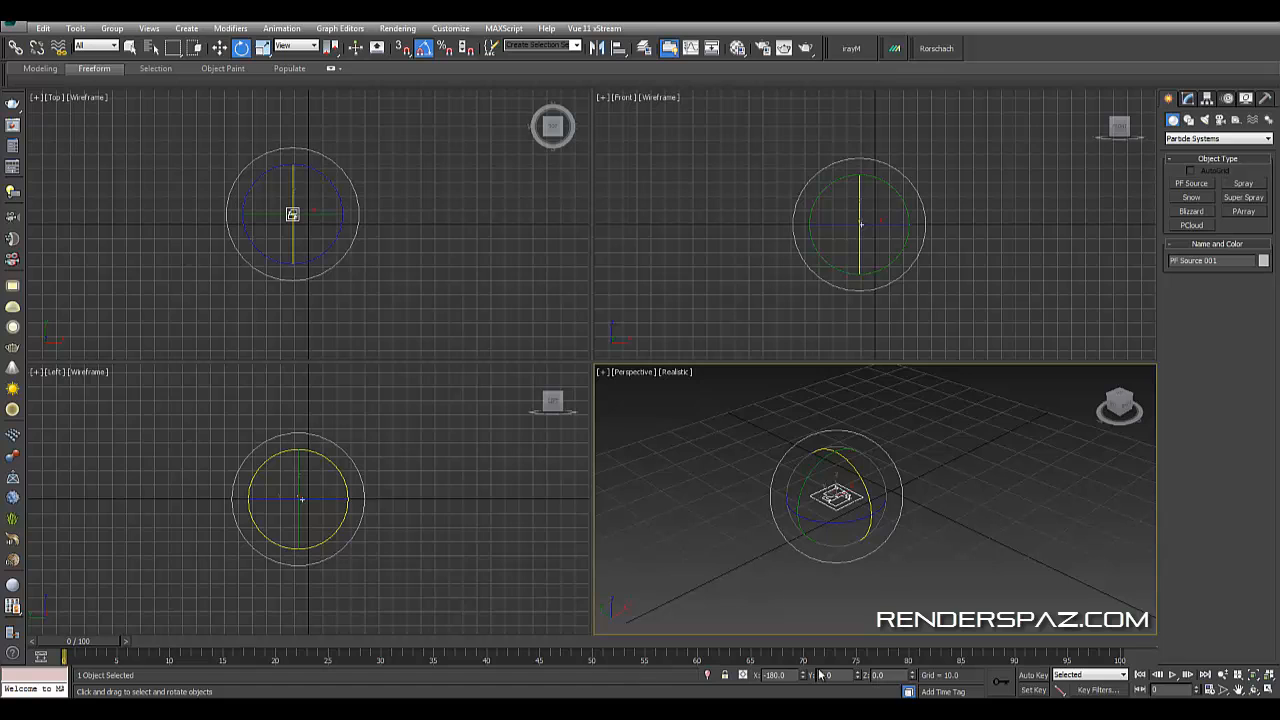
- Play the animation in a maximized perspective view to preview the particle emission
left_click(1172, 675)
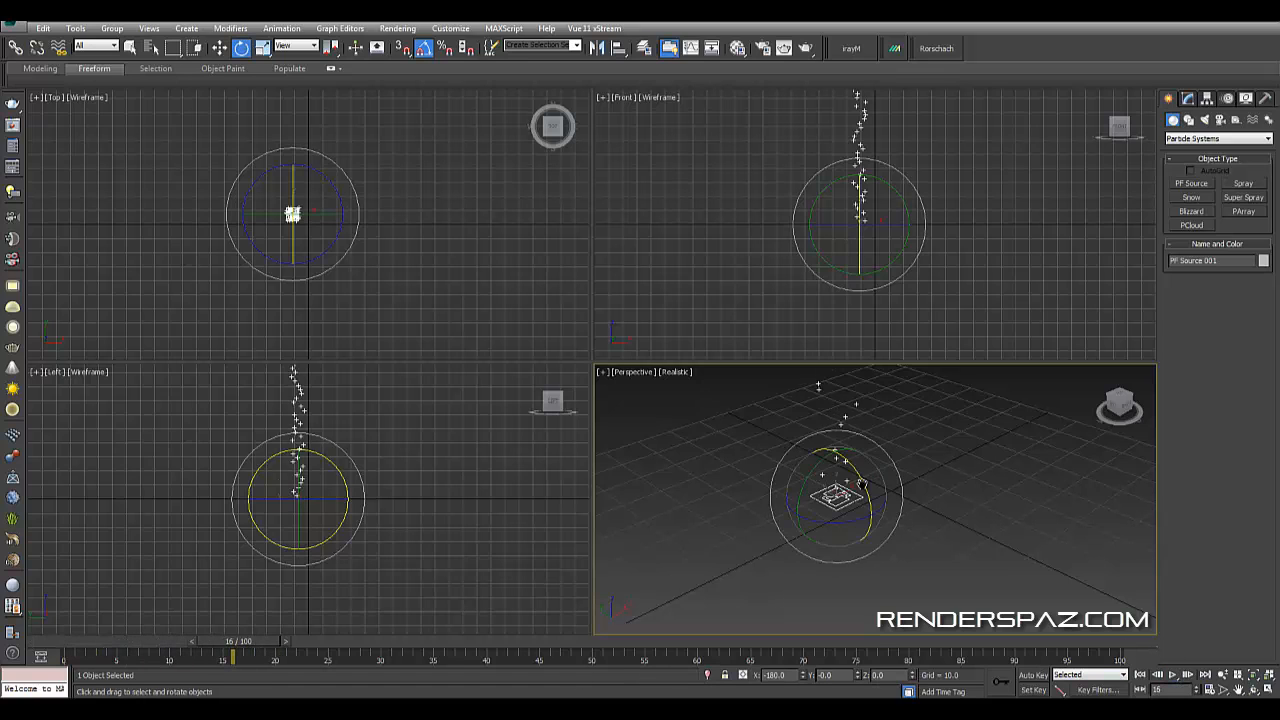
key("alt+w")
scroll(873, 494, "down", 8)
middle_click_drag(968, 457, 771, 440, "alt")
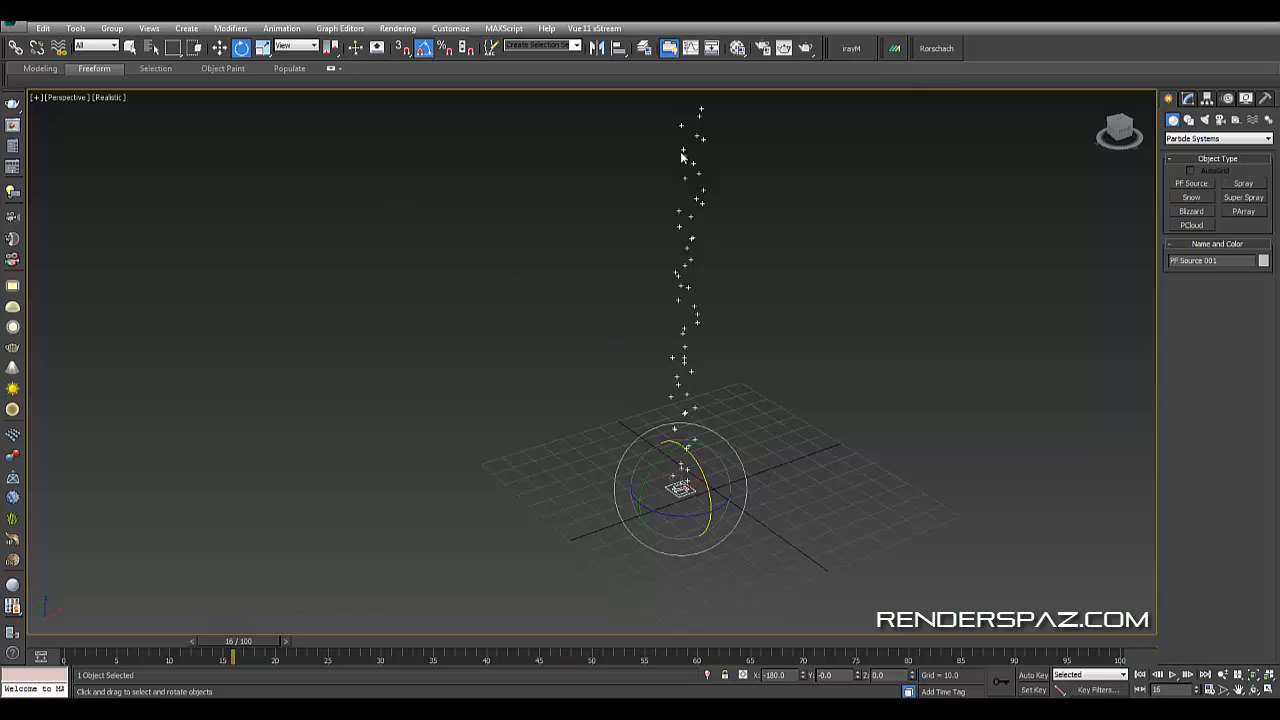
left_click(1187, 98)
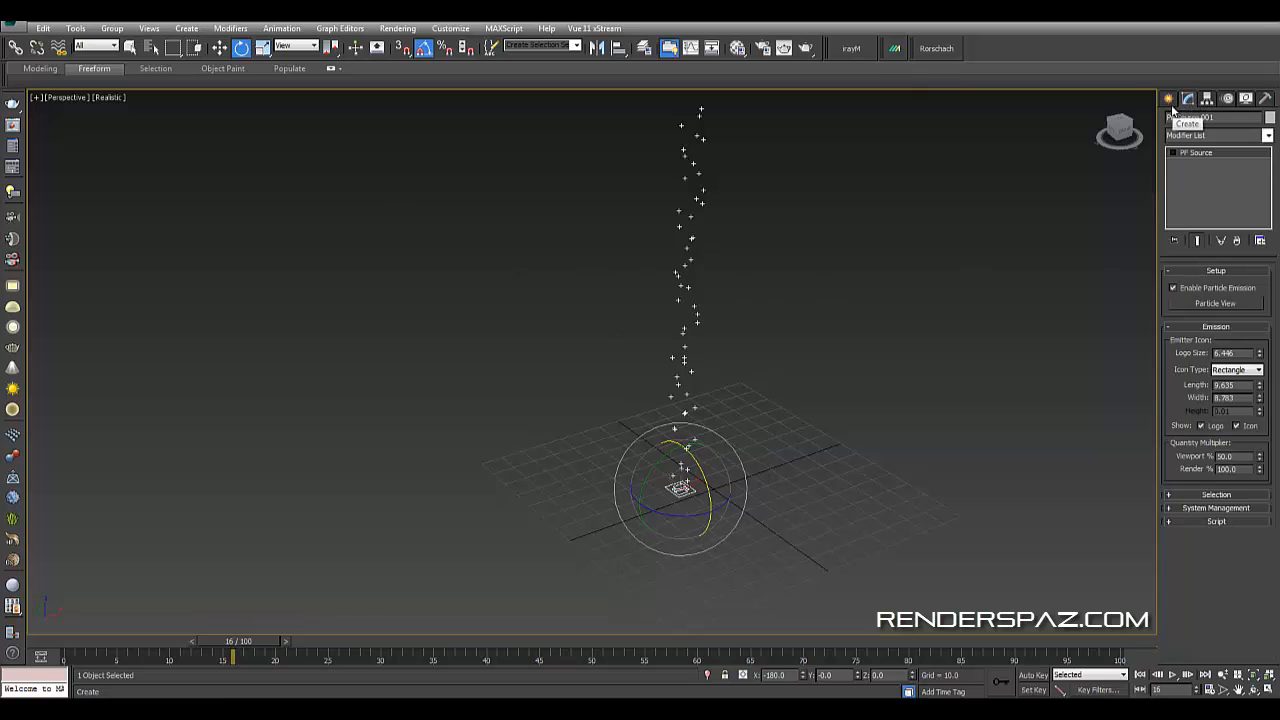
left_click(219, 48)
left_click(993, 363)
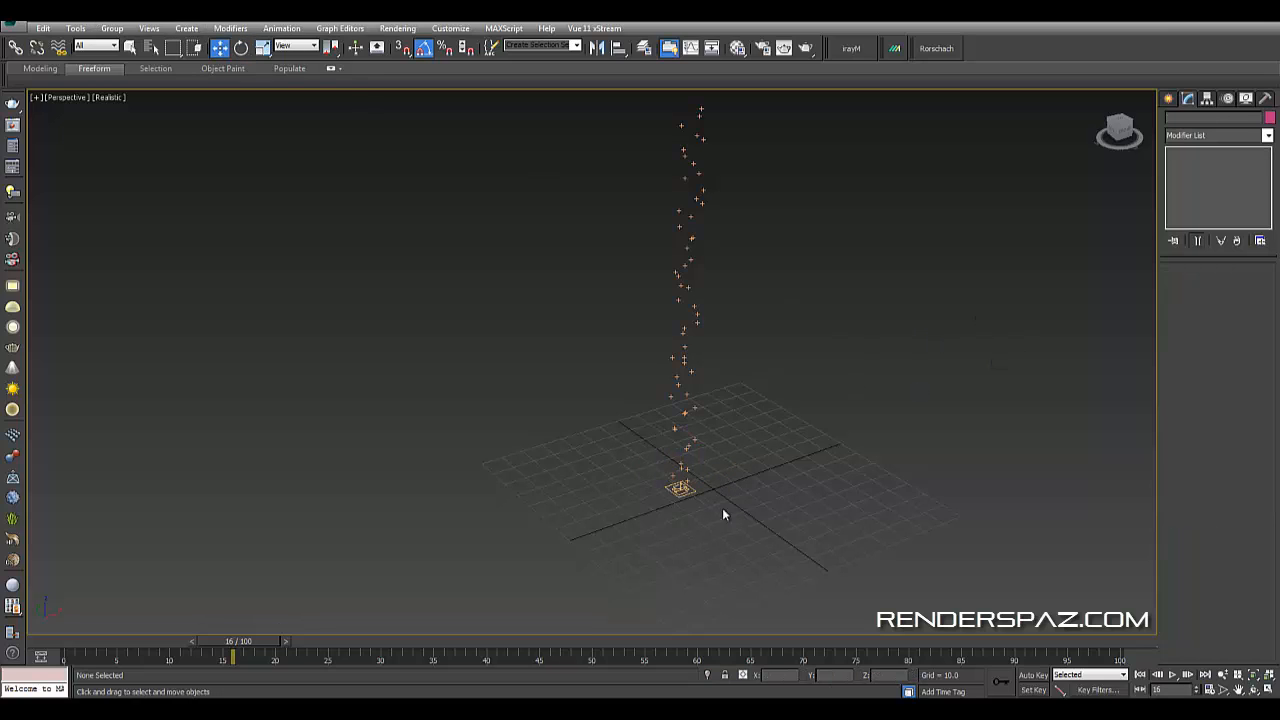
left_click(679, 488)
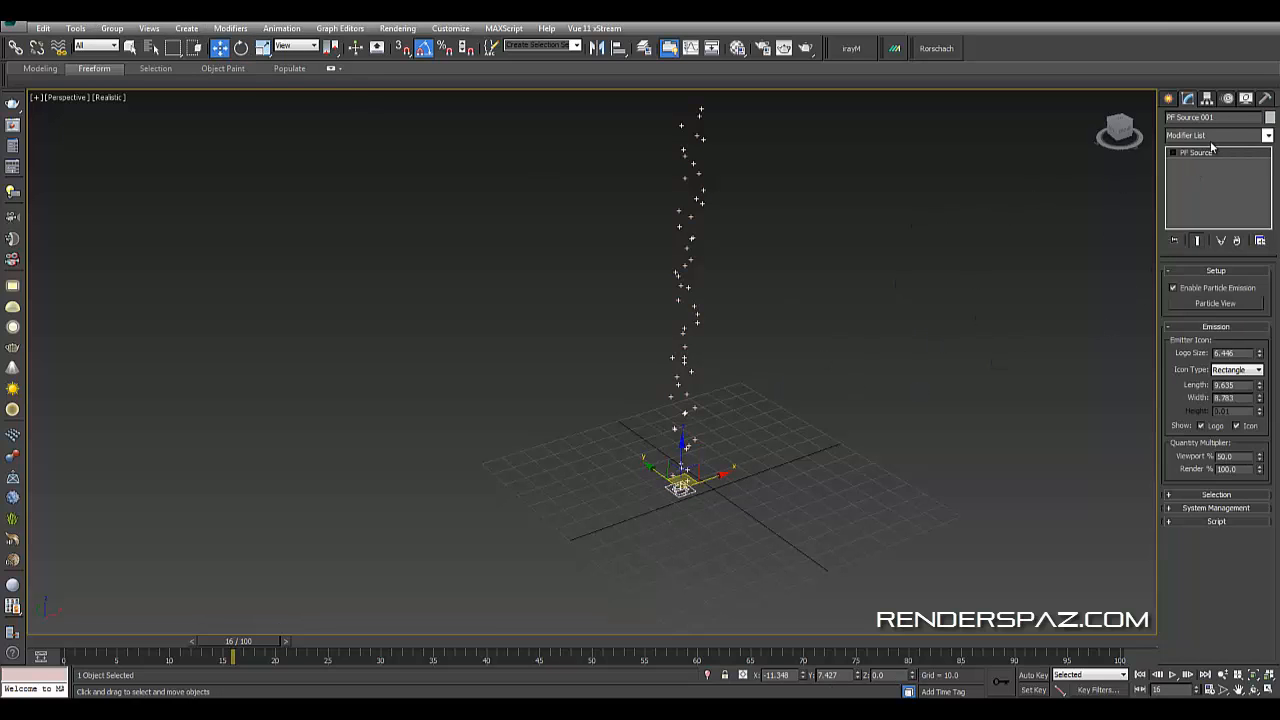
left_click(1228, 99)
left_click(1206, 99)
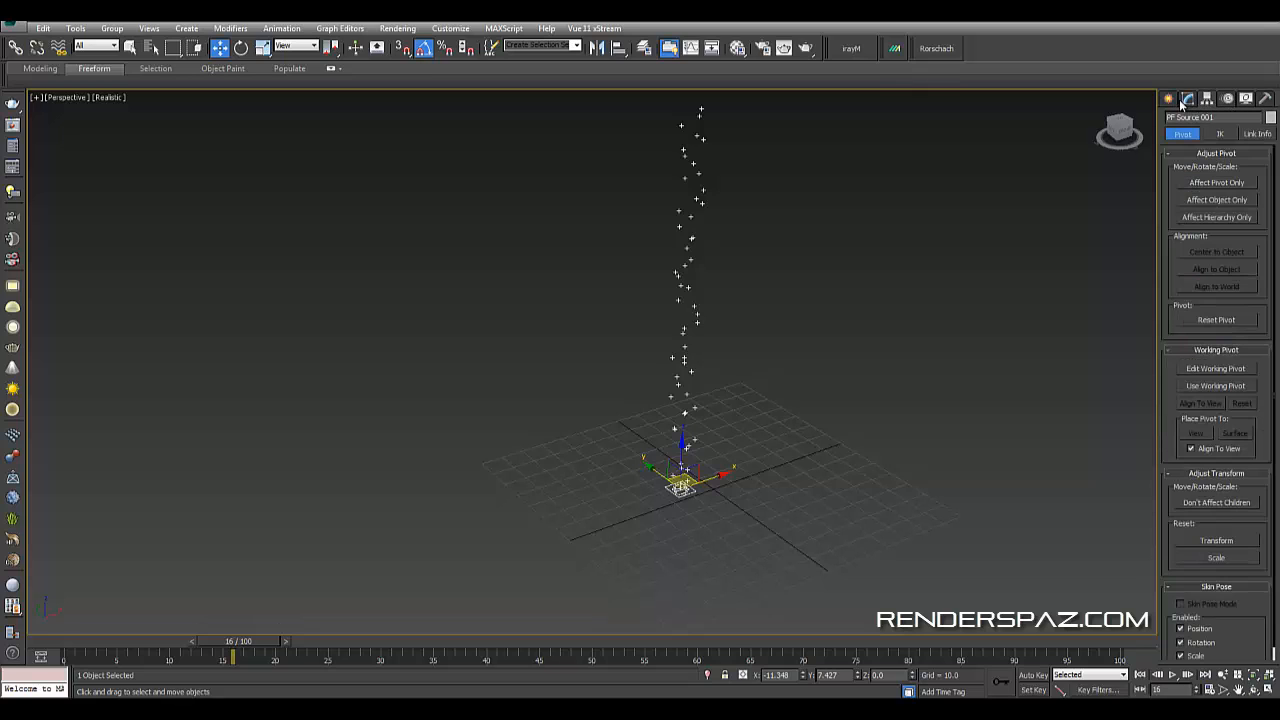
left_click(1169, 99)
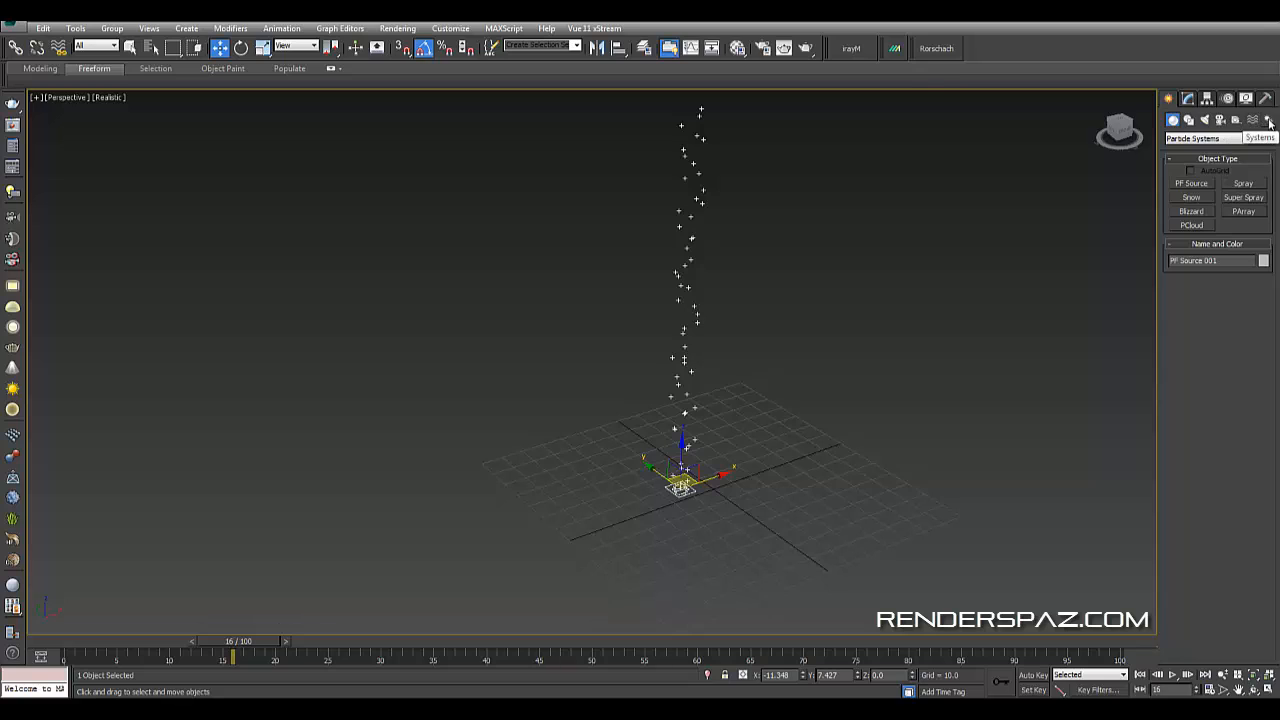
- Create a Gravity force space warp on the ground beside the emitter
left_click(1207, 138)
left_click(1220, 190)
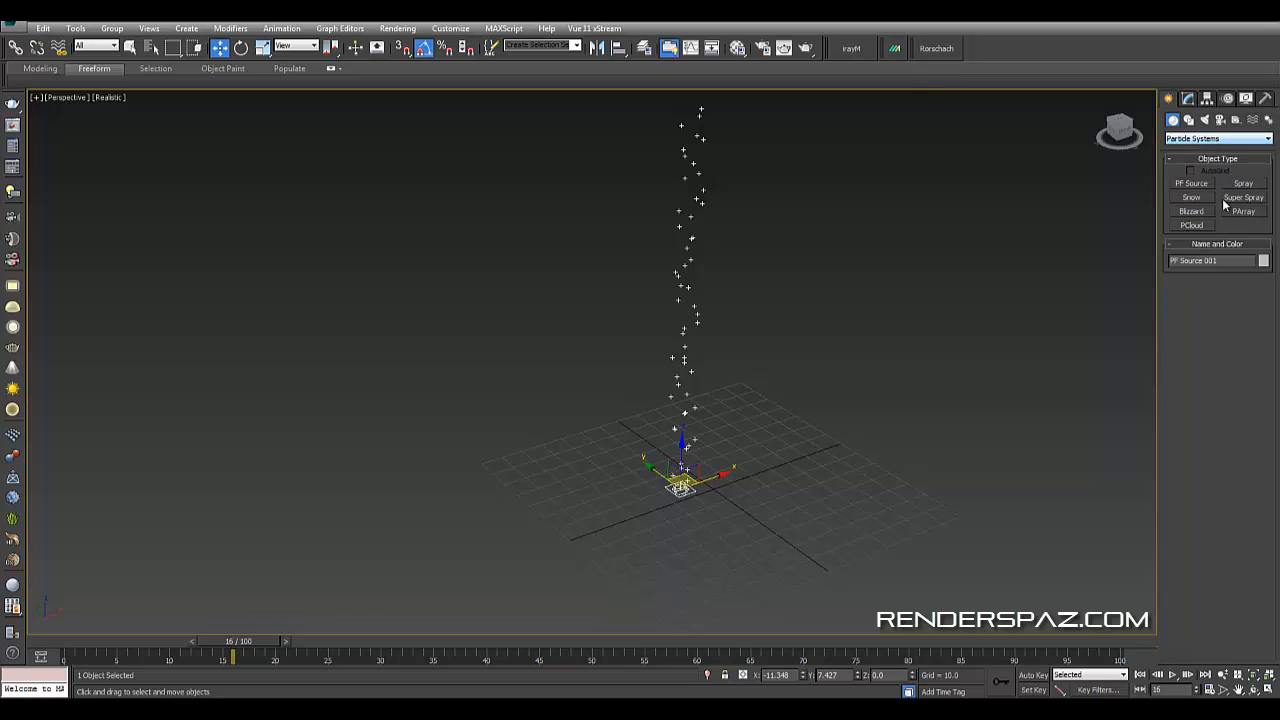
left_click(1252, 122)
left_click(1248, 140)
left_click(1245, 145)
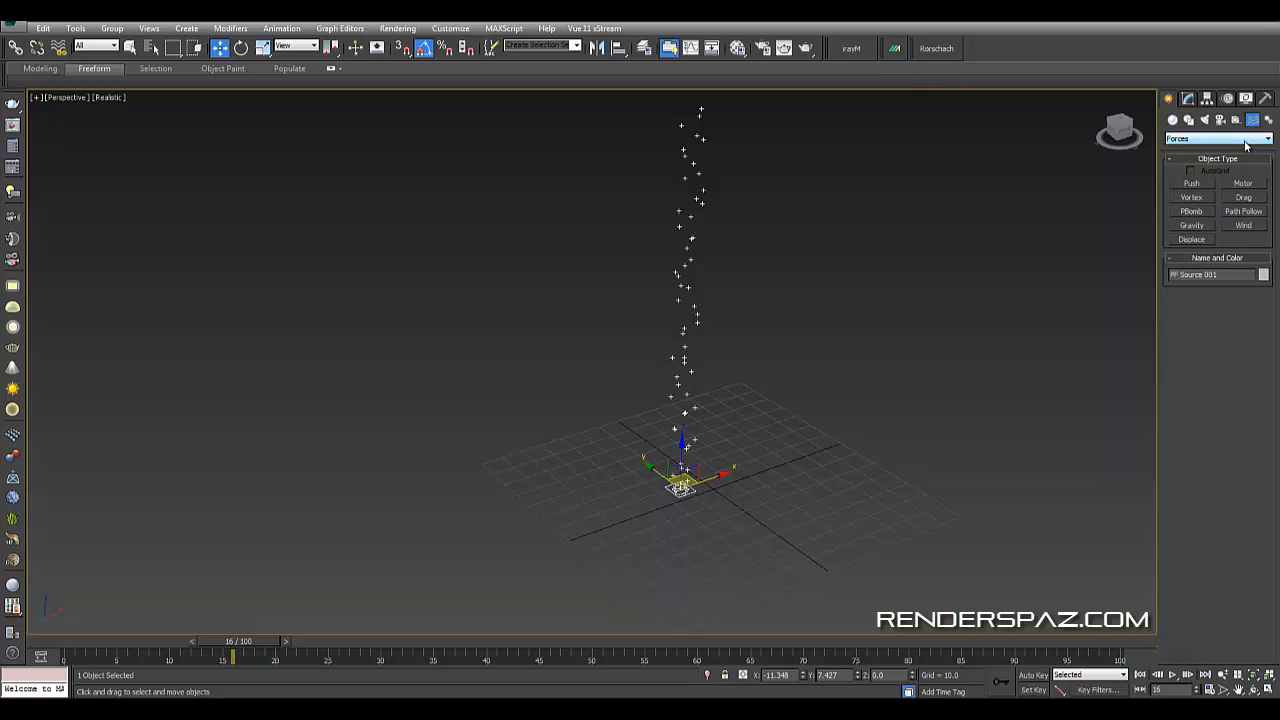
left_click(1210, 226)
left_click_drag(820, 451, 850, 480)
key("w")
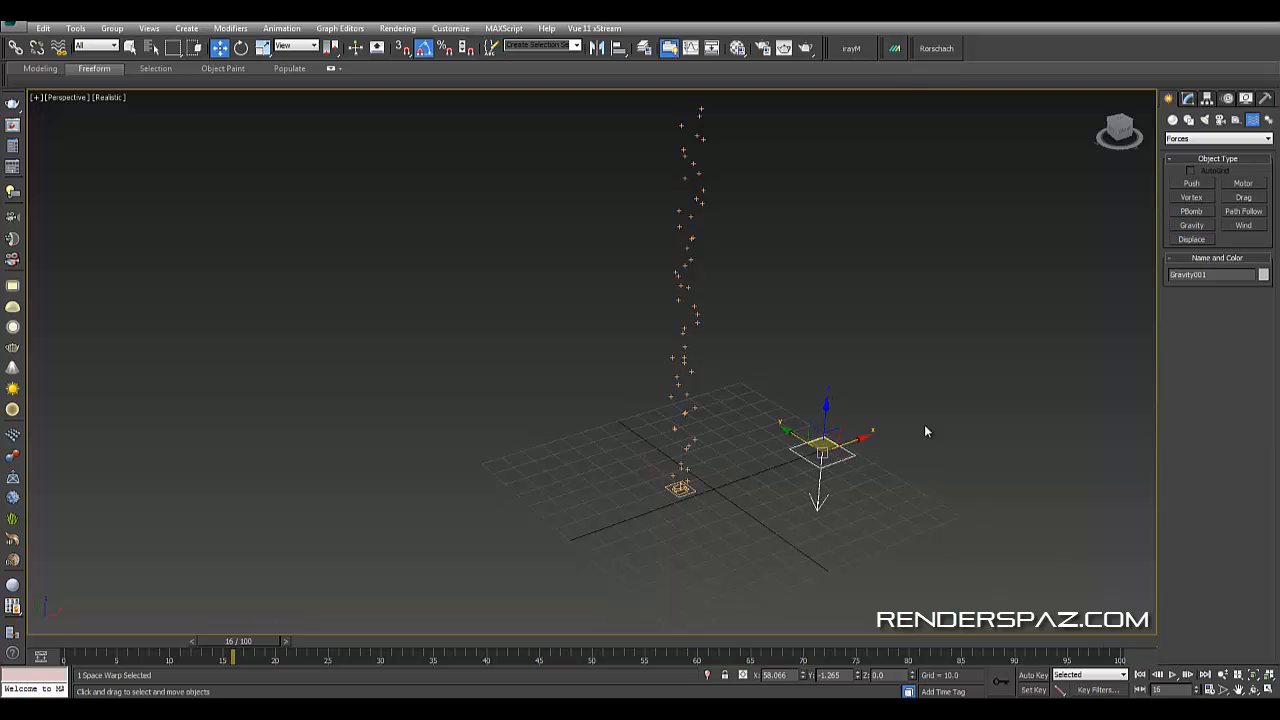
- Select the PF Source and open Particle View, moving and resizing its window
left_click(767, 432)
left_click(680, 488)
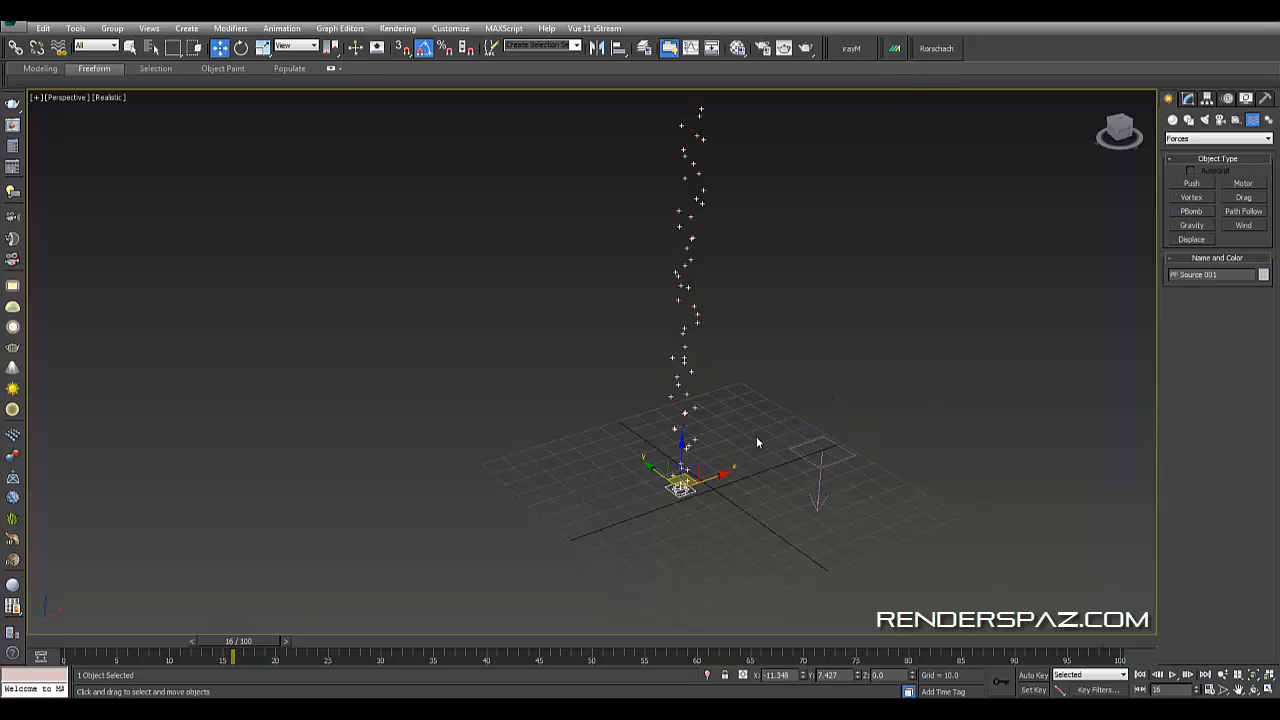
left_click(838, 462)
left_click(681, 489)
left_click(1189, 101)
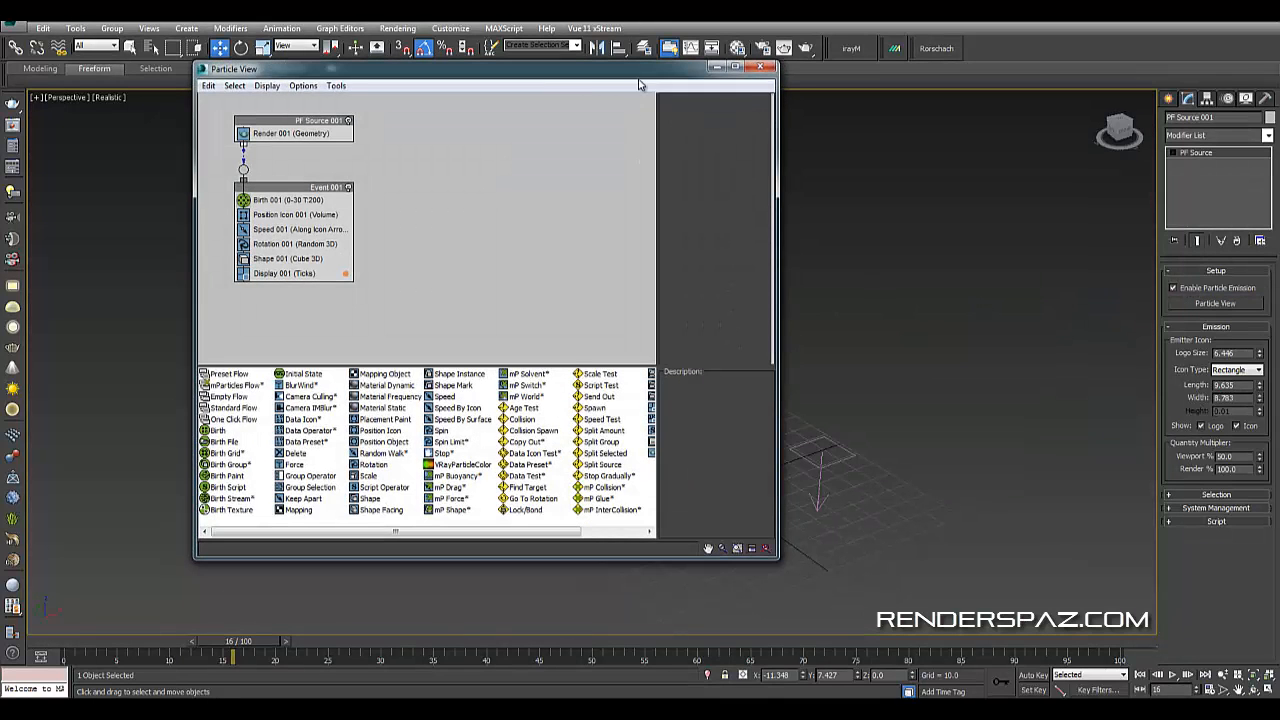
left_click_drag(640, 70, 482, 97)
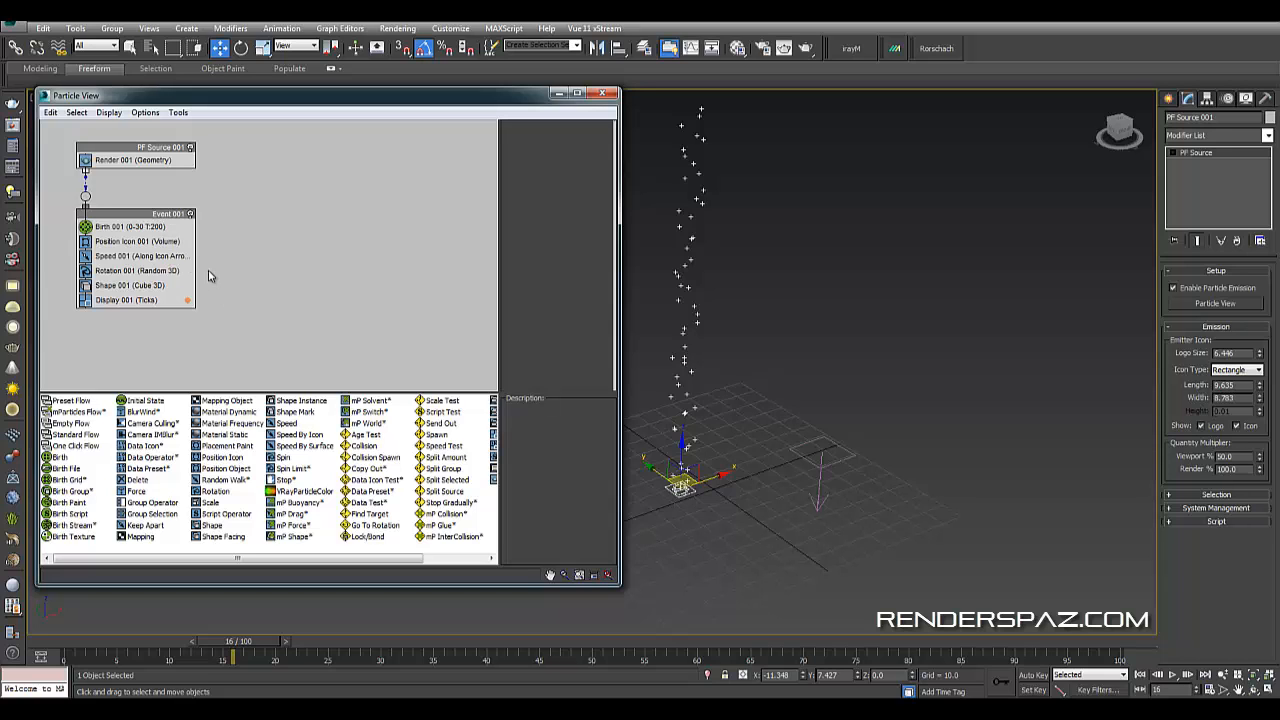
left_click_drag(618, 587, 517, 579)
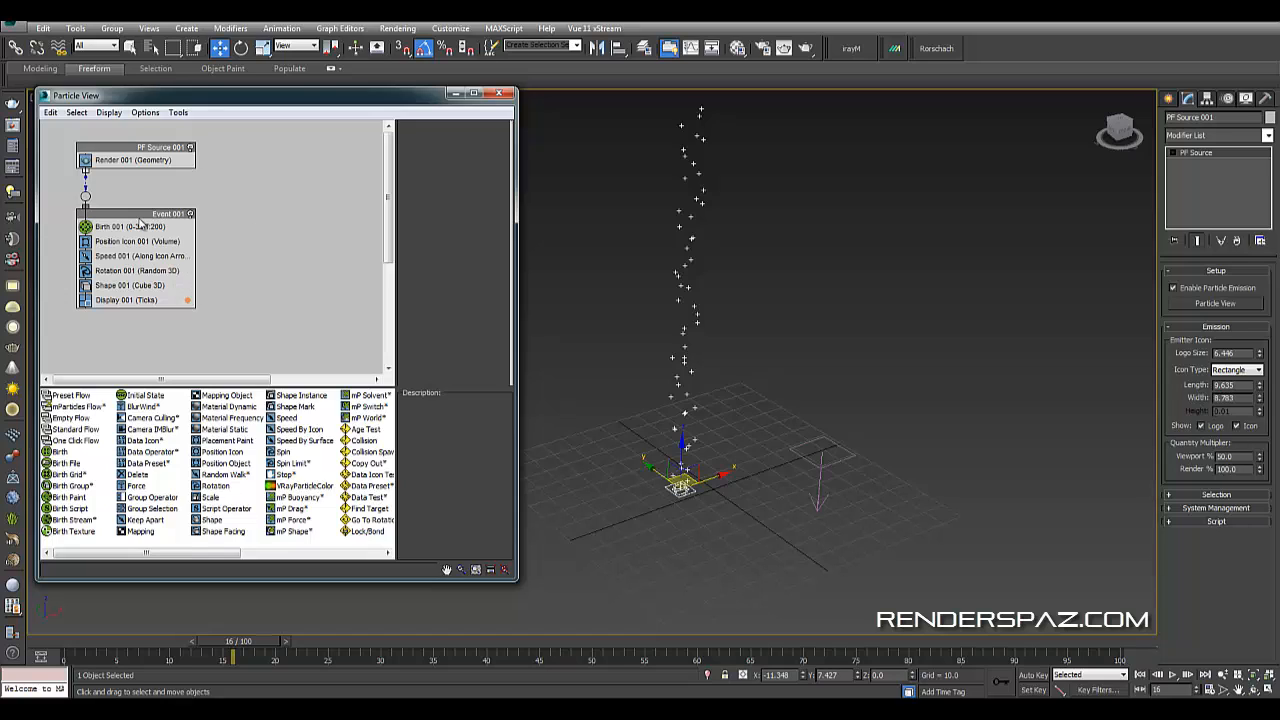
- Insert a Force operator into Event 001 below the Speed operator
left_click(128, 258)
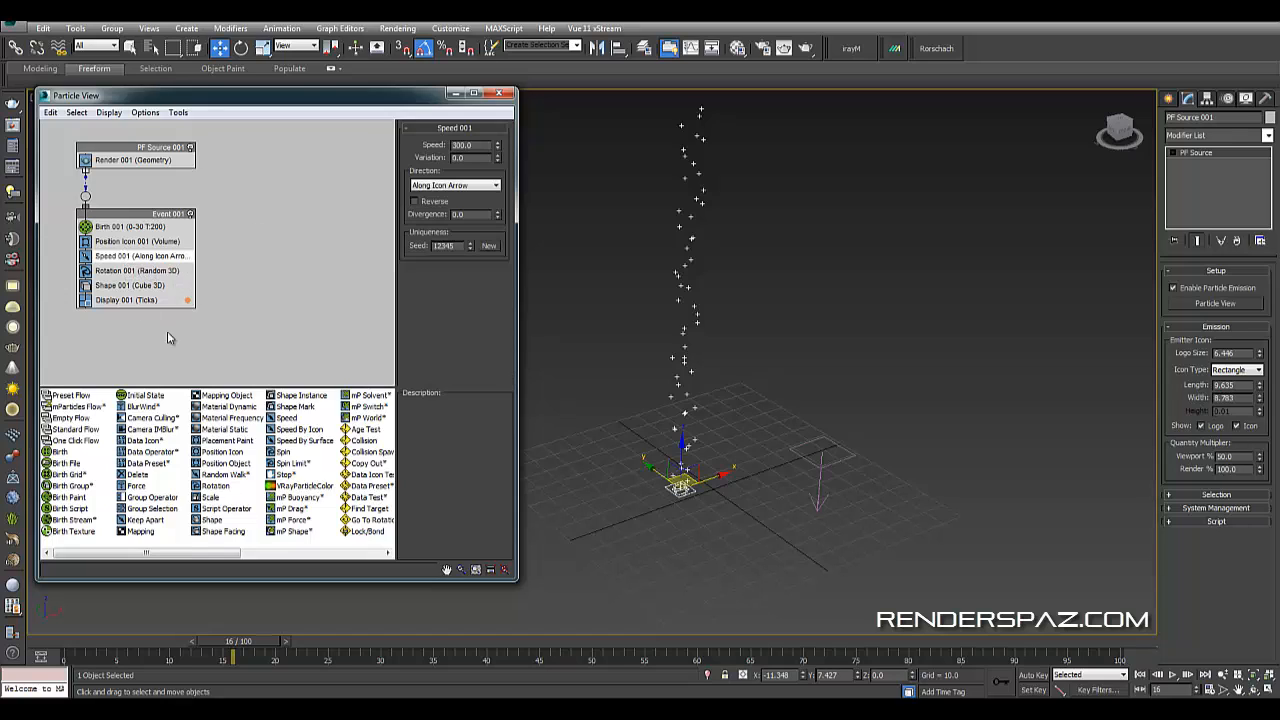
left_click(293, 323)
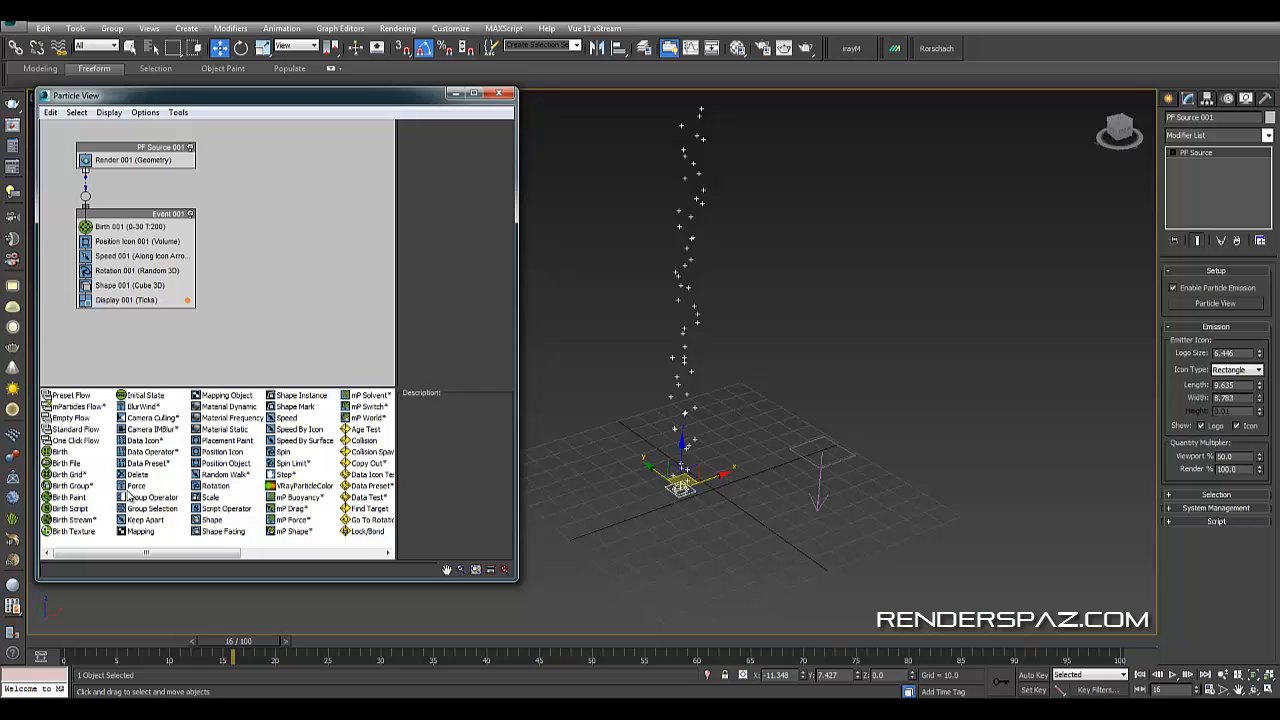
left_click_drag(128, 494, 115, 274)
left_click(112, 285)
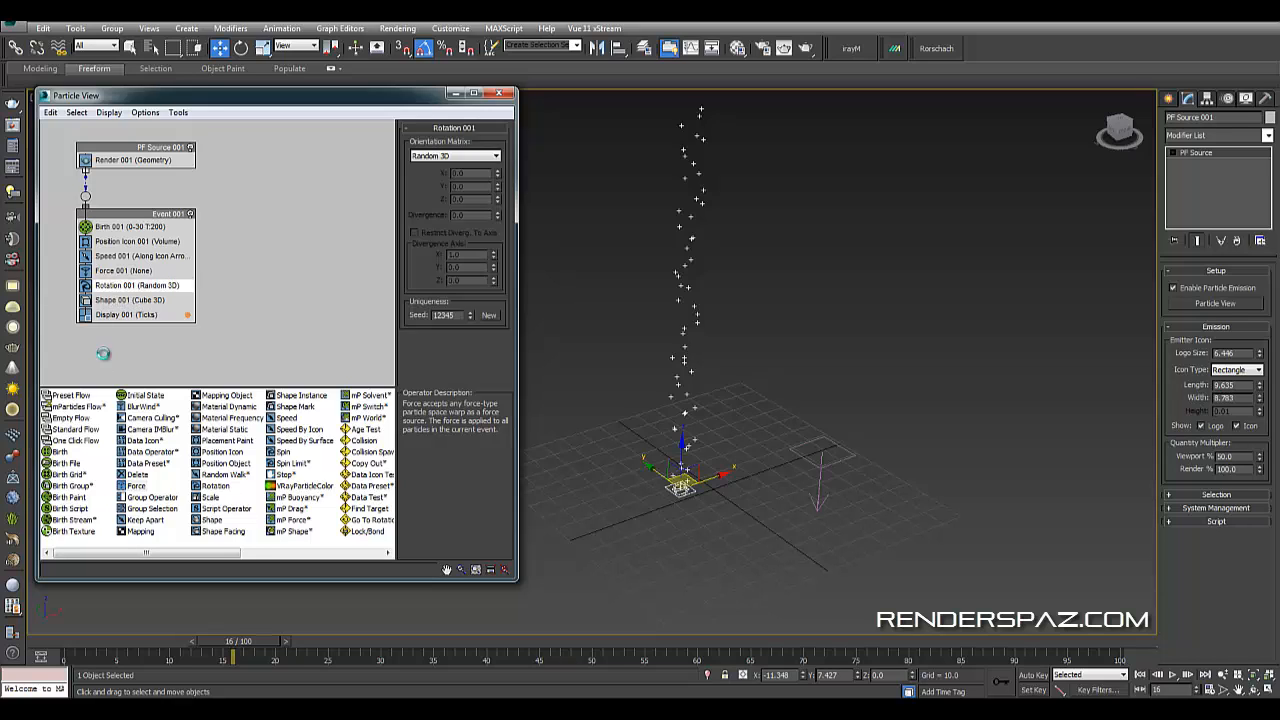
key("Delete")
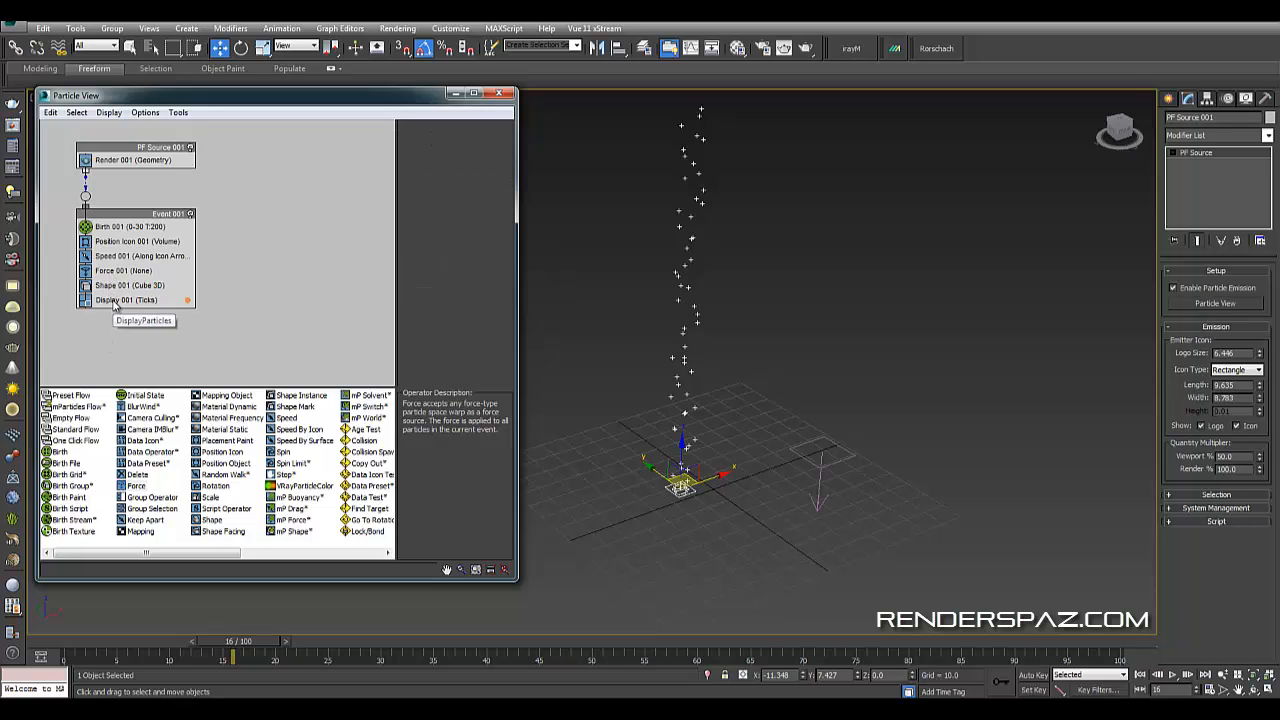
key("ctrl+z")
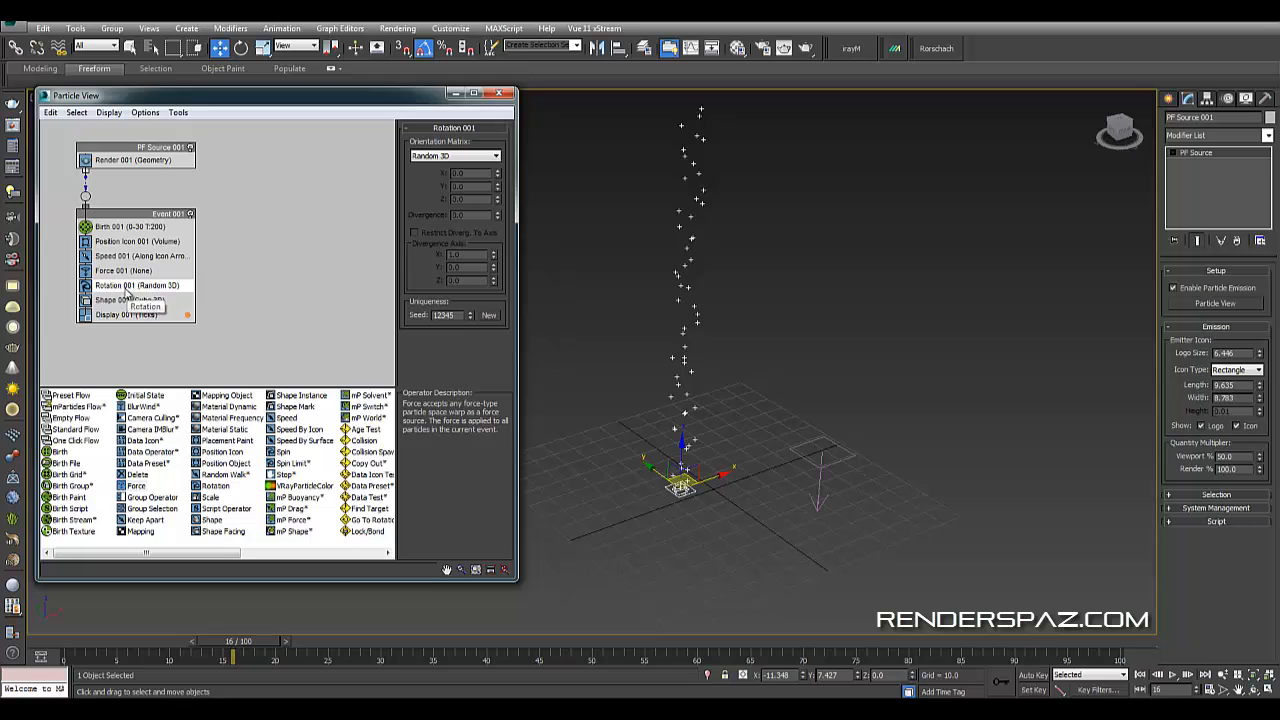
- Add Gravity001 to the Force operator's force space warps
left_click(118, 270)
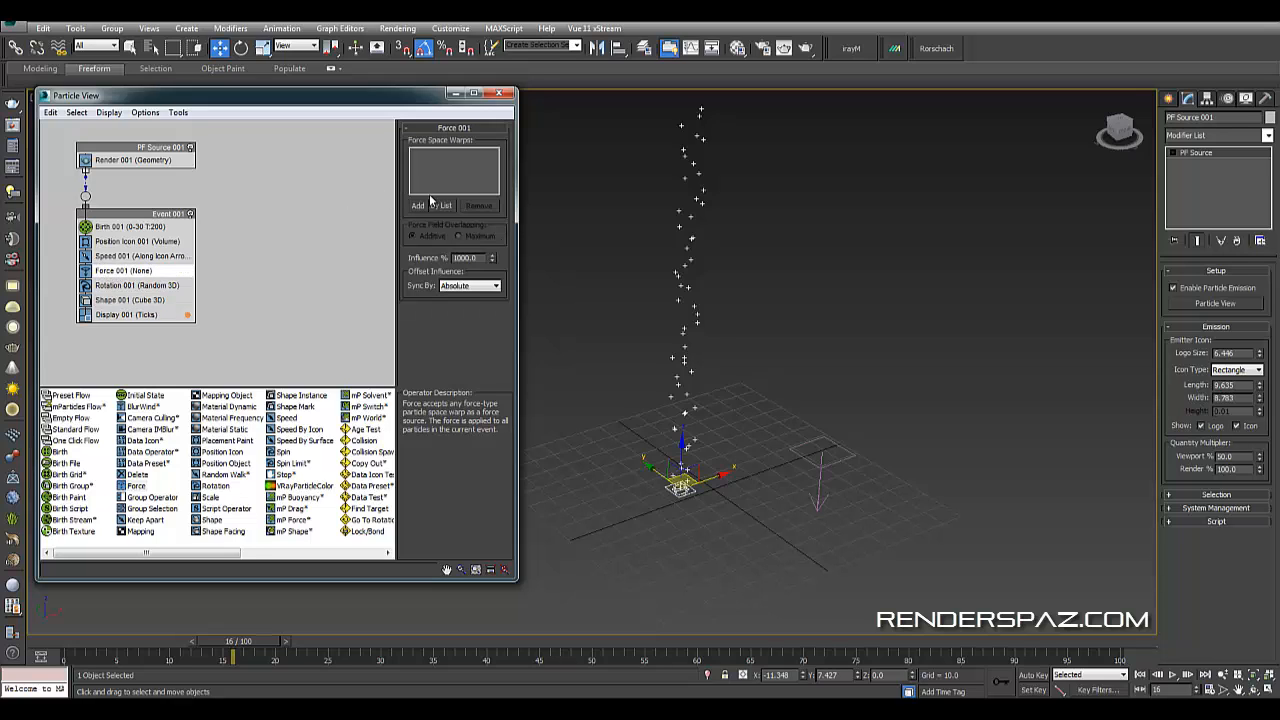
left_click(419, 205)
left_click(822, 463)
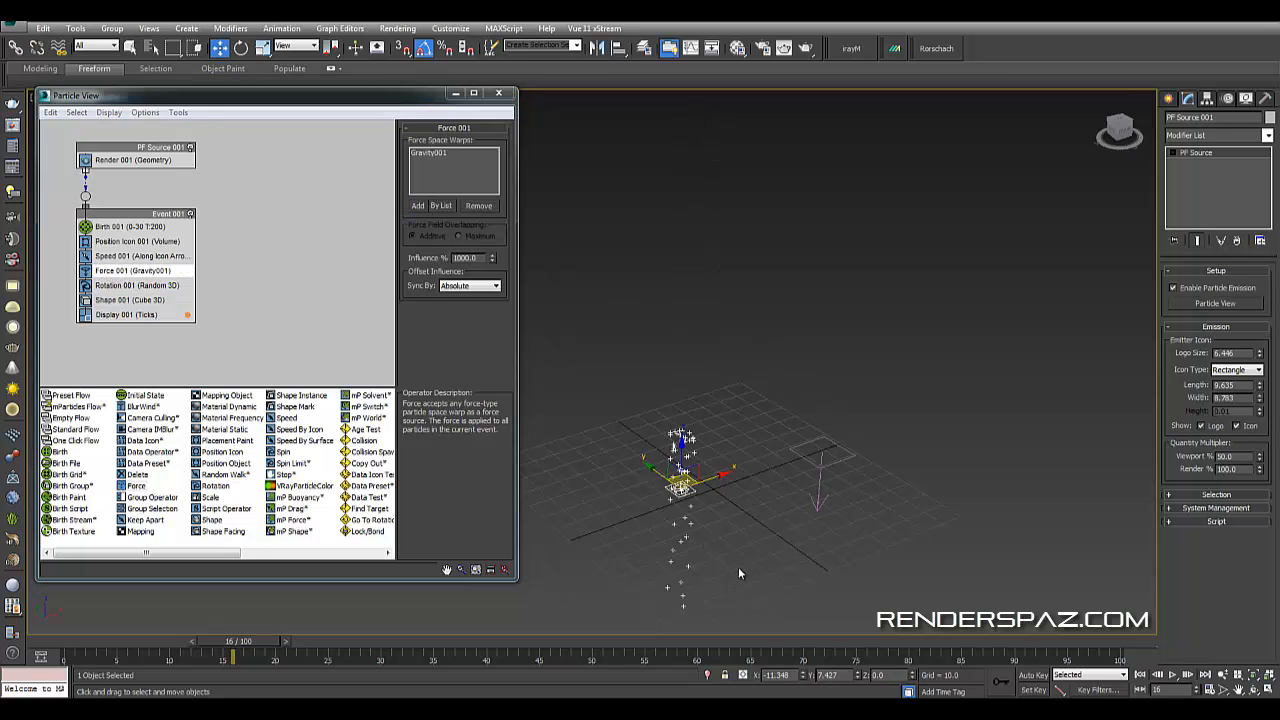
- Scrub the timeline and orbit the view to preview the particles under gravity
left_click_drag(246, 648, 338, 648)
left_click_drag(239, 601, 364, 612)
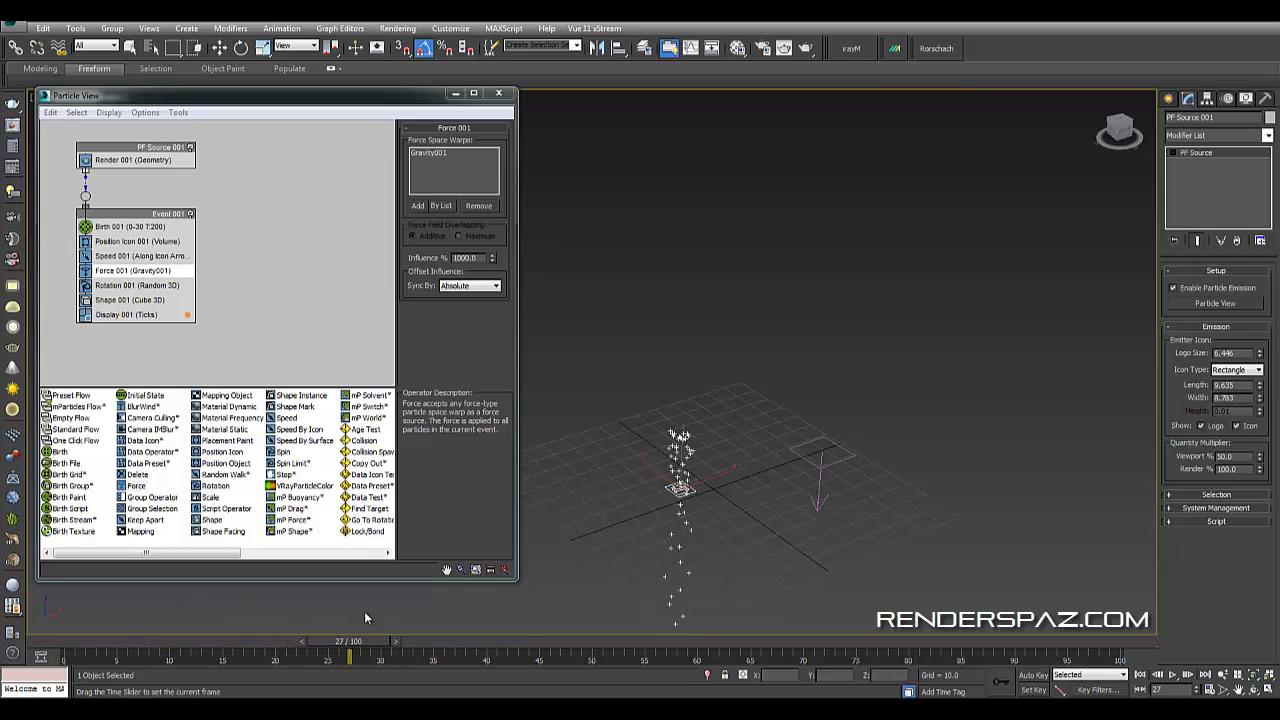
middle_click_drag(730, 543, 735, 485, "alt")
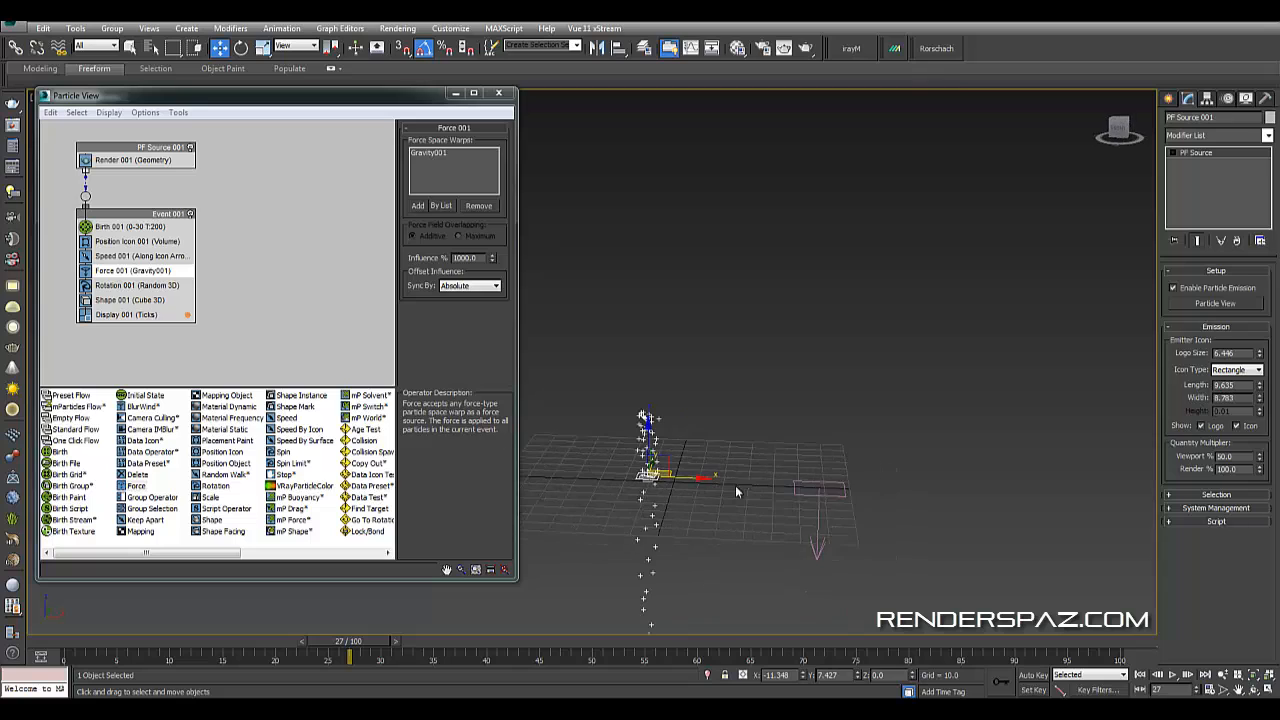
right_click(815, 496)
key("Escape")
- Set the Gravity space warp's strength to 0.29
left_click(820, 494)
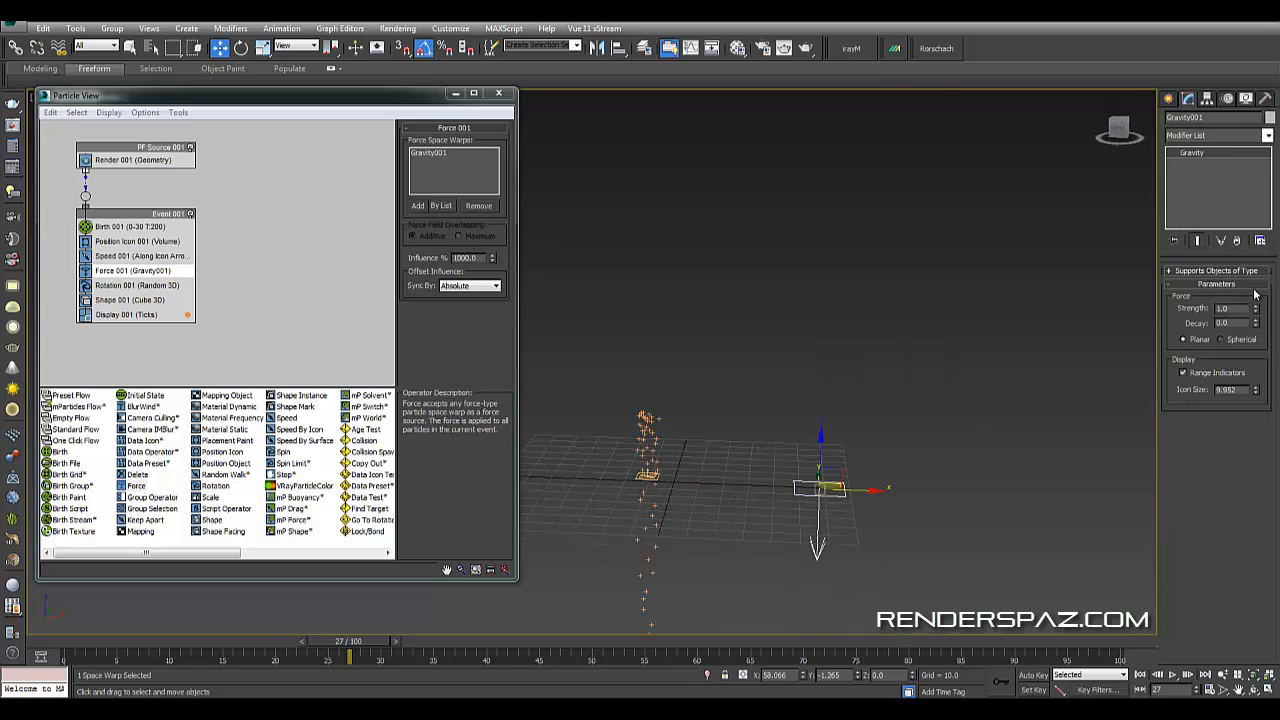
left_click_drag(1257, 311, 1248, 349)
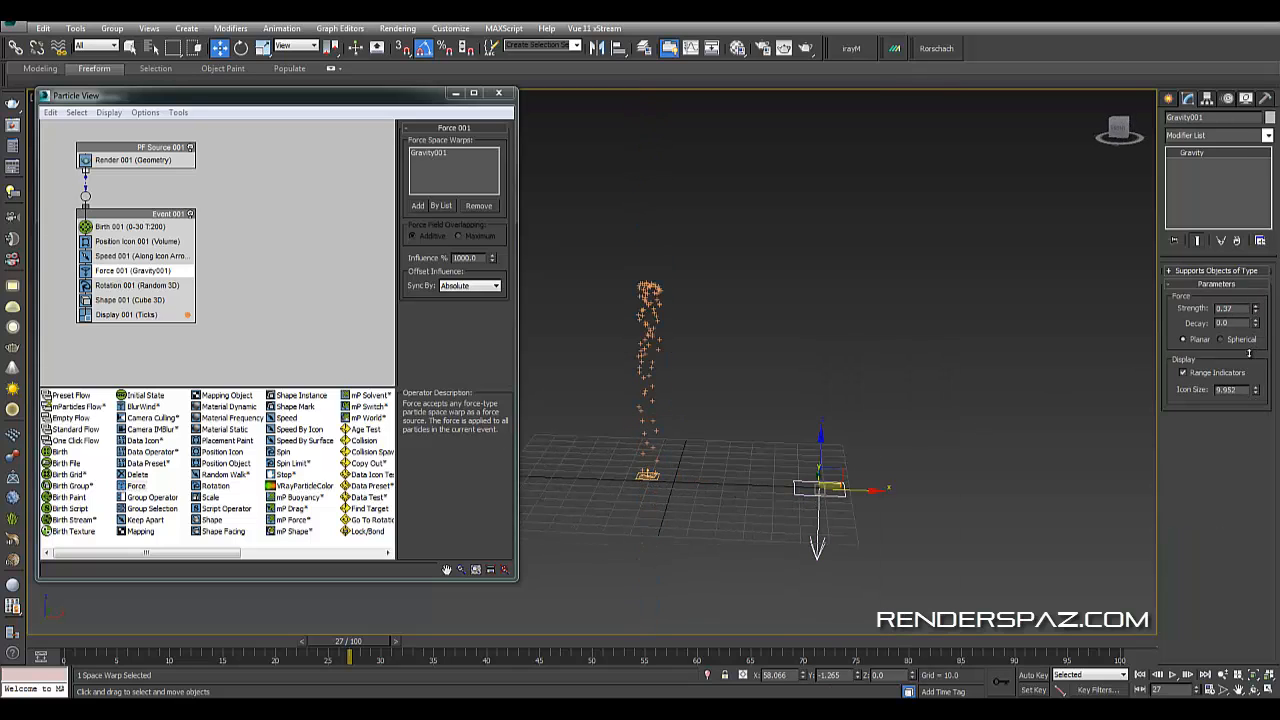
middle_click_drag(948, 312, 870, 320, "alt")
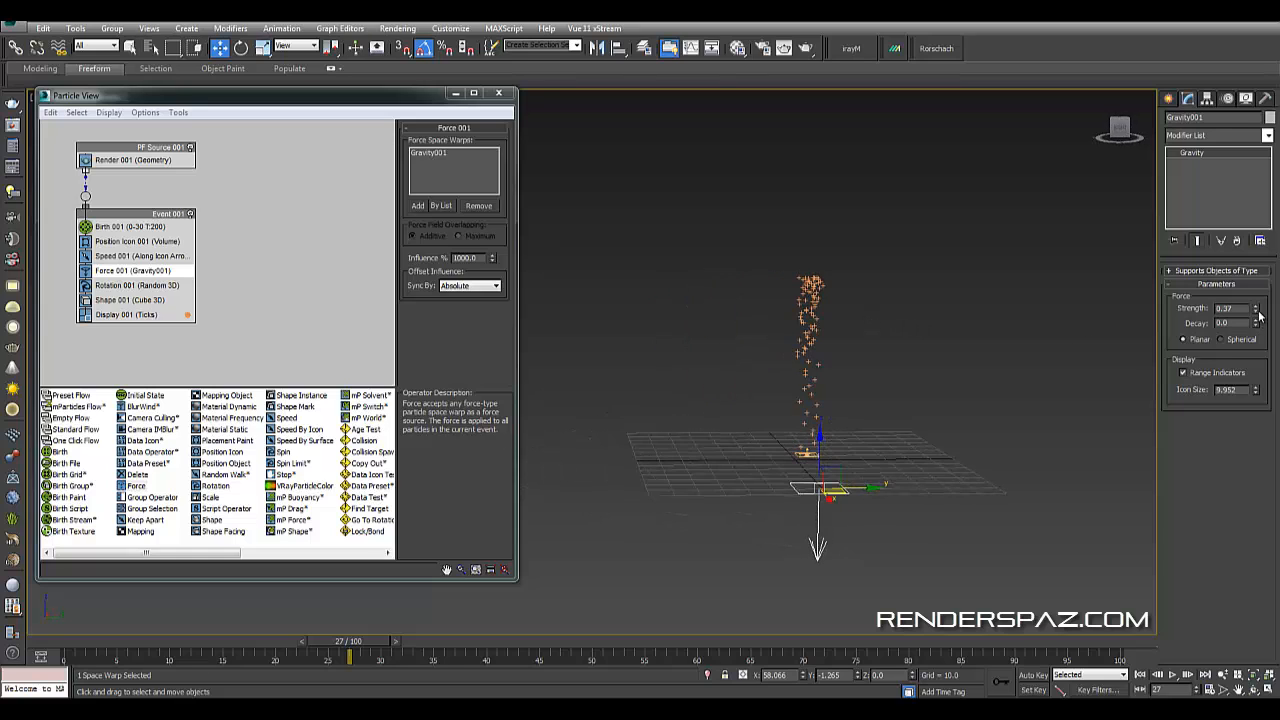
left_click_drag(1258, 313, 1257, 324)
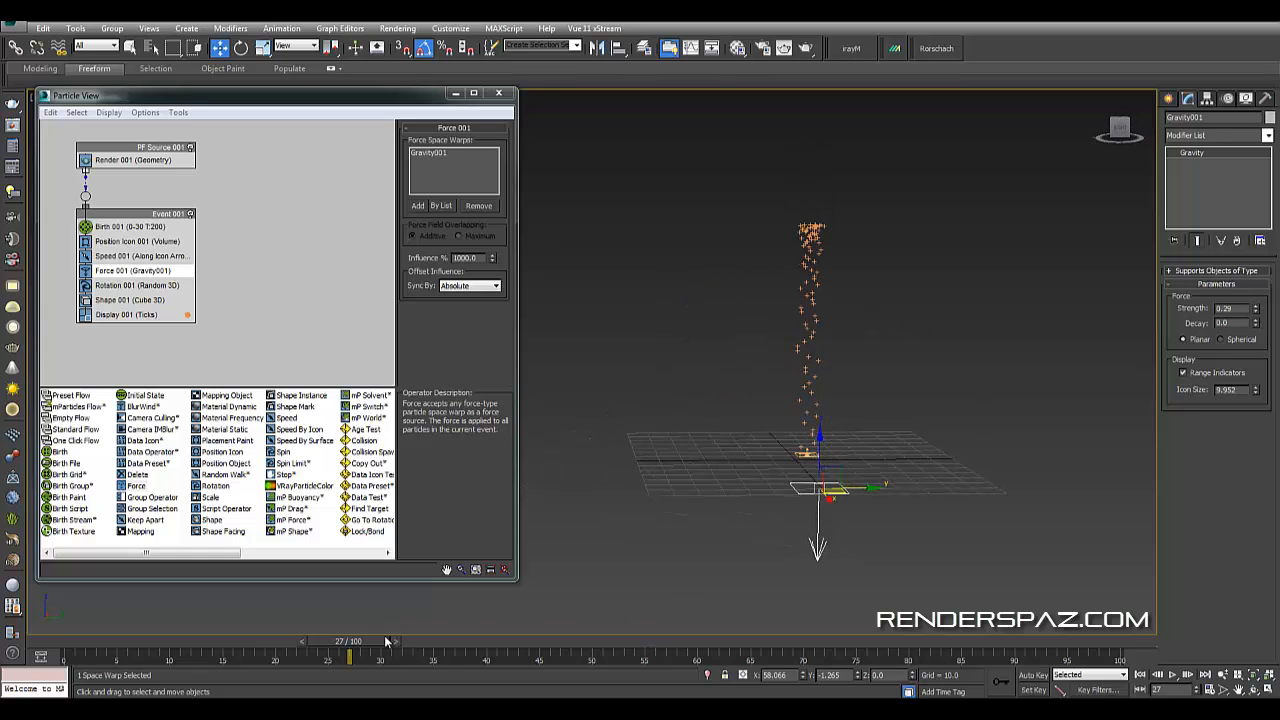
- Play and scrub the animation, orbiting the view, to preview the particle motion
left_click_drag(388, 641, 731, 662)
key("w")
middle_click_drag(710, 525, 808, 490, "alt")
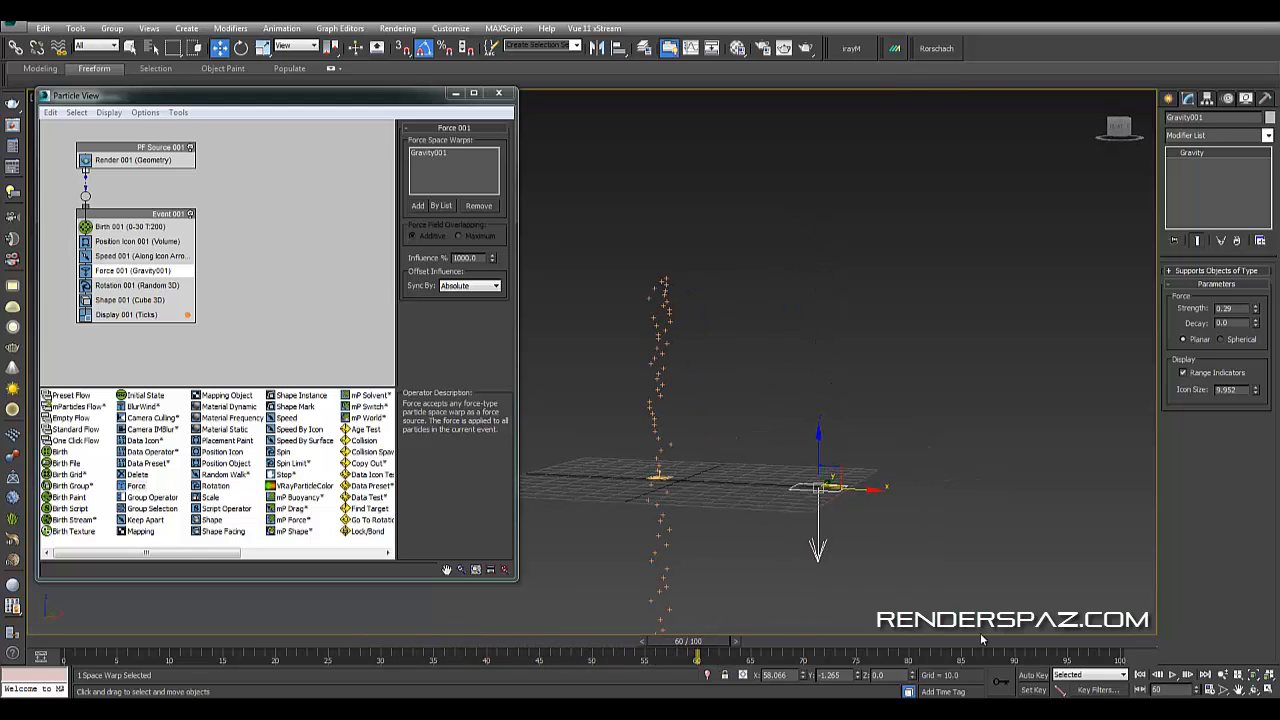
left_click(1140, 675)
left_click(1173, 675)
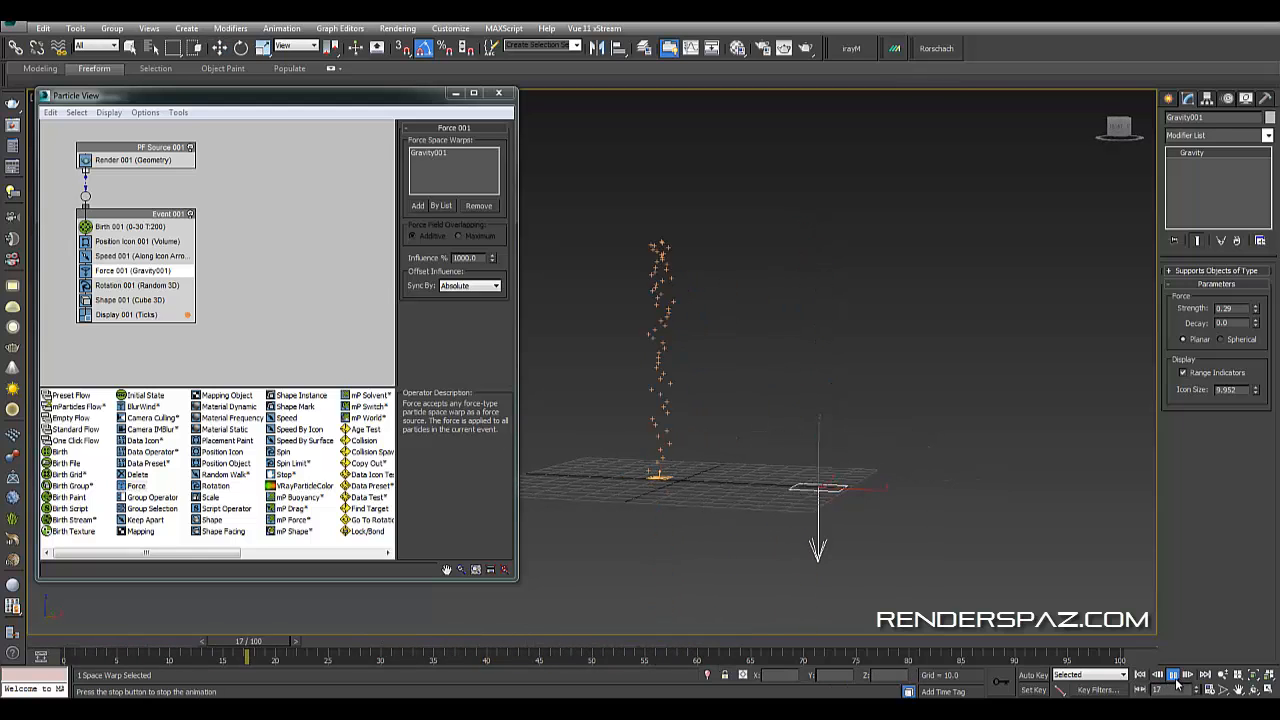
left_click(1173, 675)
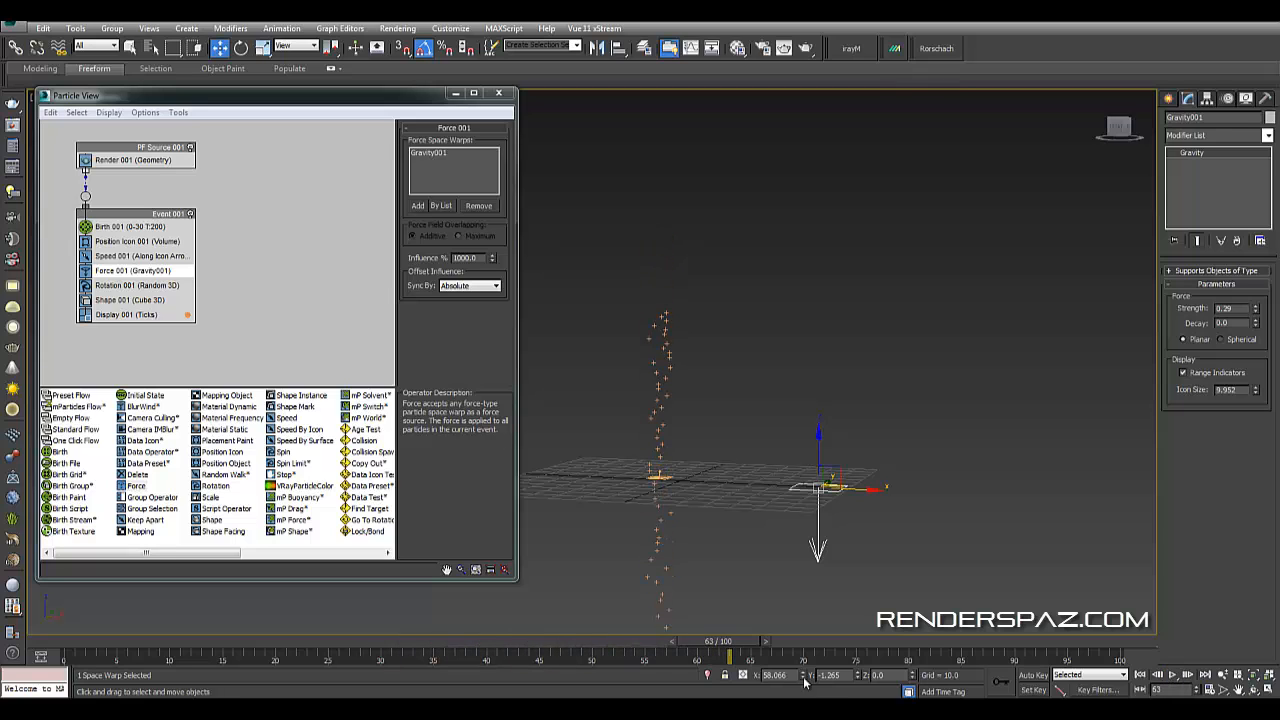
left_click_drag(707, 651, 344, 606)
middle_click_drag(700, 404, 727, 377, "alt")
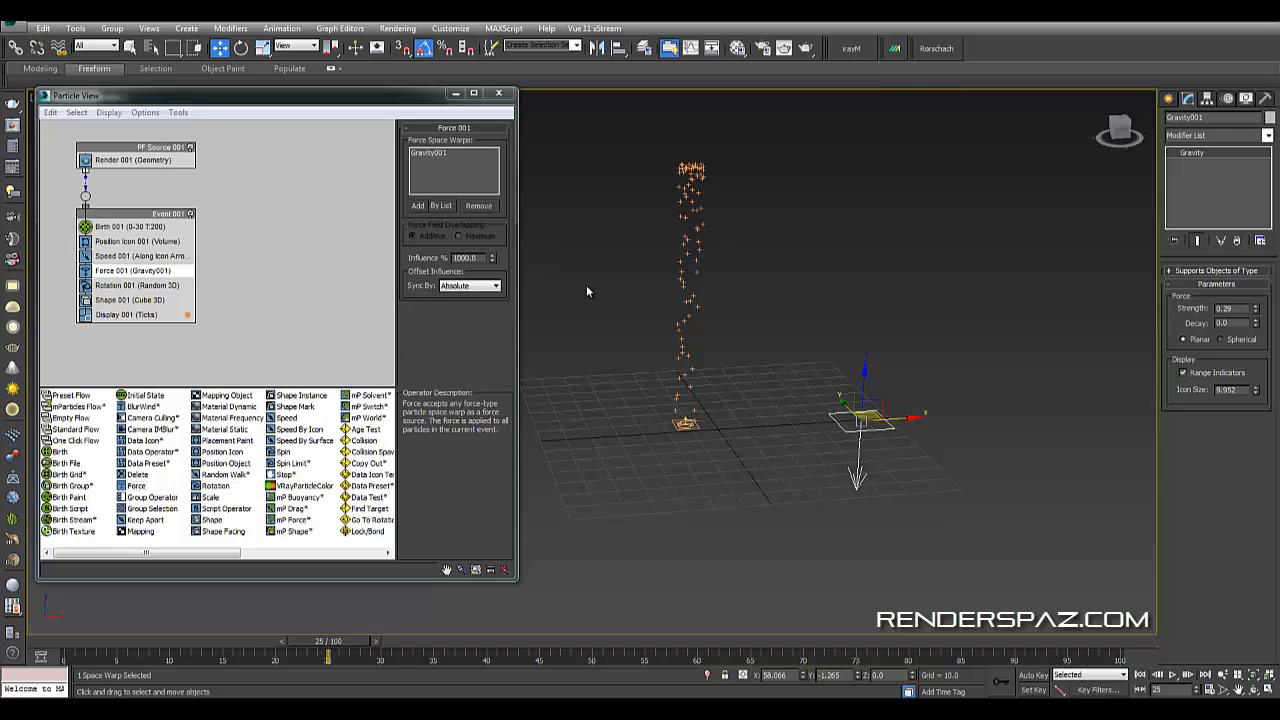
- Set the Force operator's influence to 550%
left_click_drag(492, 260, 550, 510)
middle_click_drag(735, 395, 727, 538)
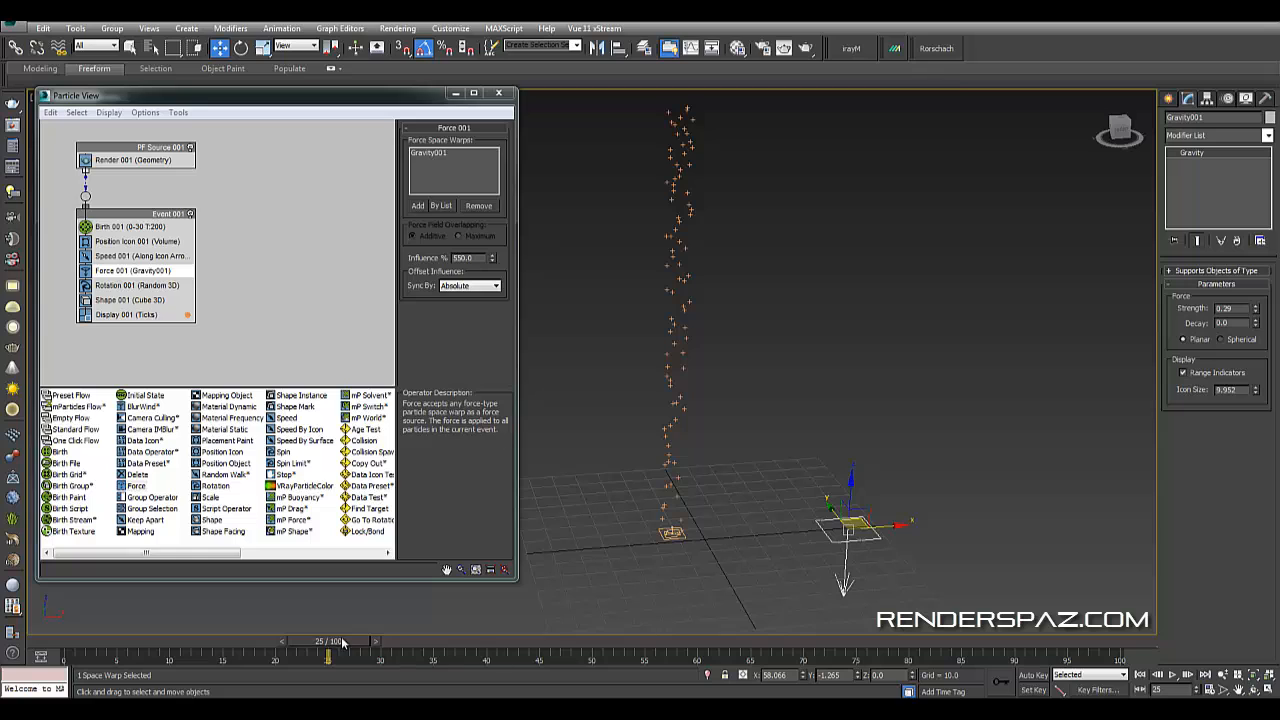
mouse_move(341, 643)
left_mouse_down()
mouse_move(280, 643)
mouse_move(460, 643)
mouse_move(347, 624)
left_mouse_up()
- Select the Birth operator and set its emit stop to frame 100
key("w")
left_click(690, 411)
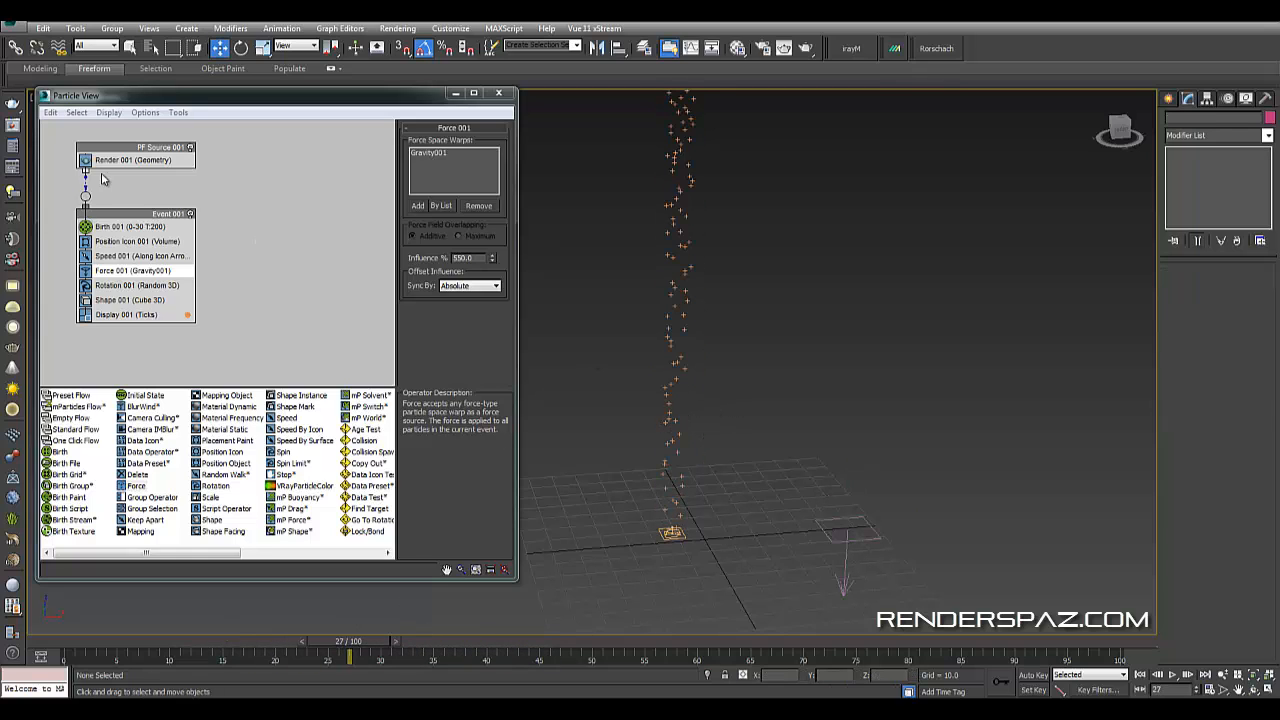
left_click(122, 227)
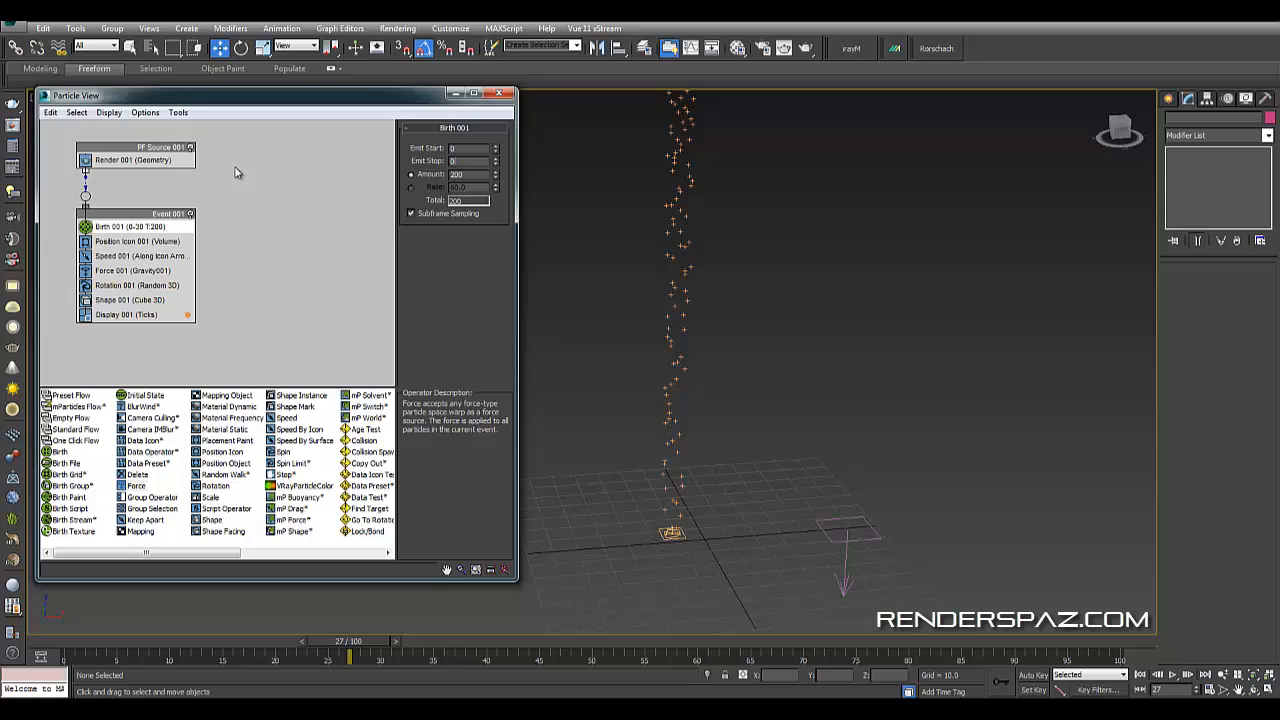
key("Return")
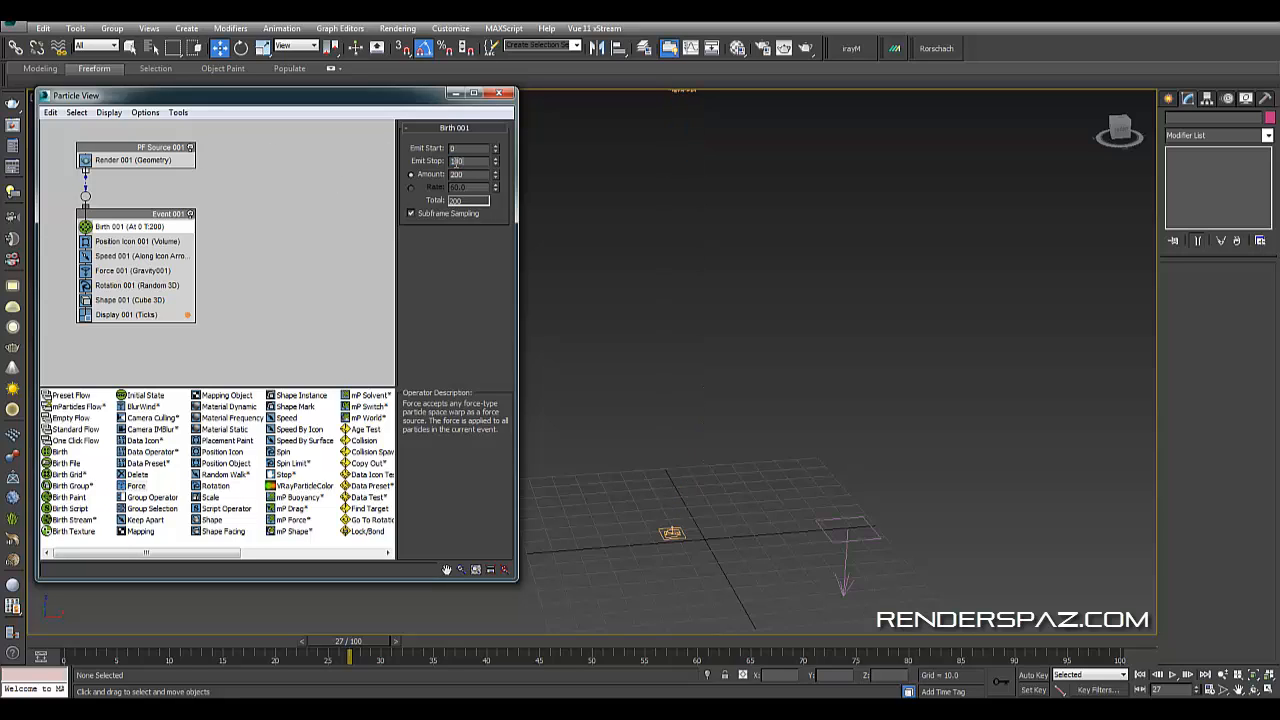
type("100")
key("Return")
- Scrub the timeline and zoom the view to preview the particle stream
left_click_drag(350, 645, 425, 580)
scroll(760, 420, "down", 5)
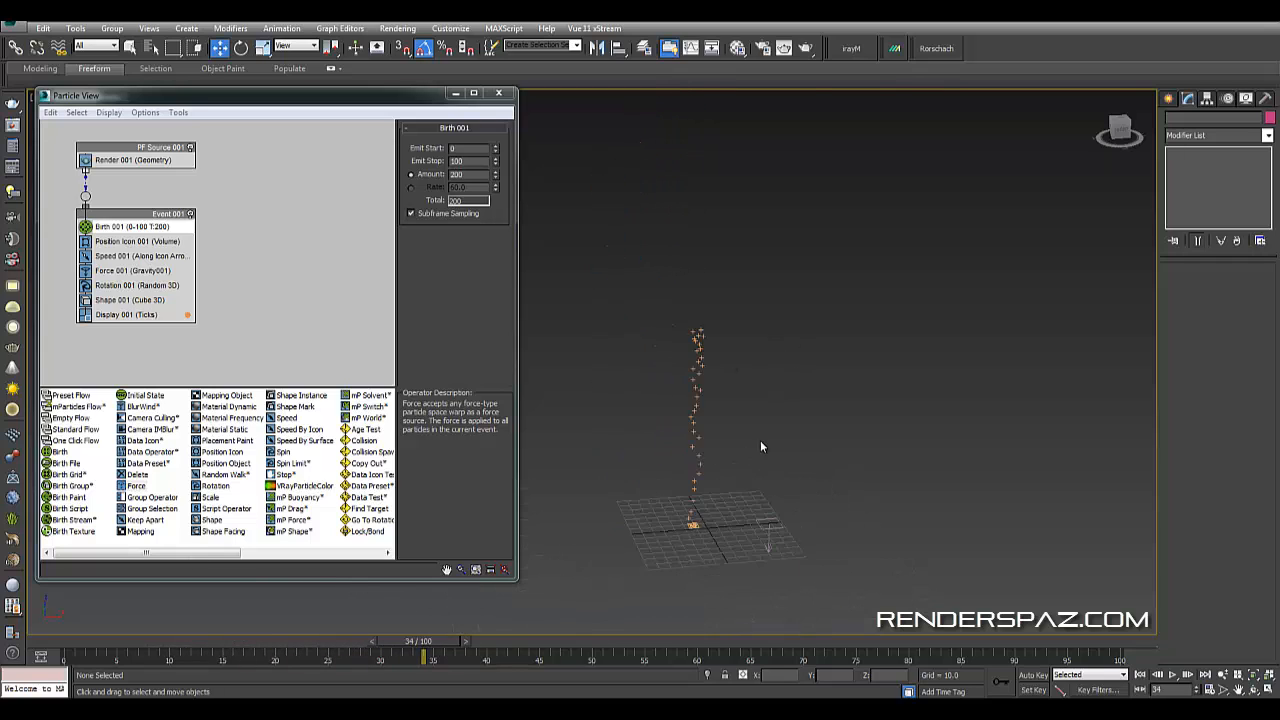
left_click_drag(421, 645, 548, 641)
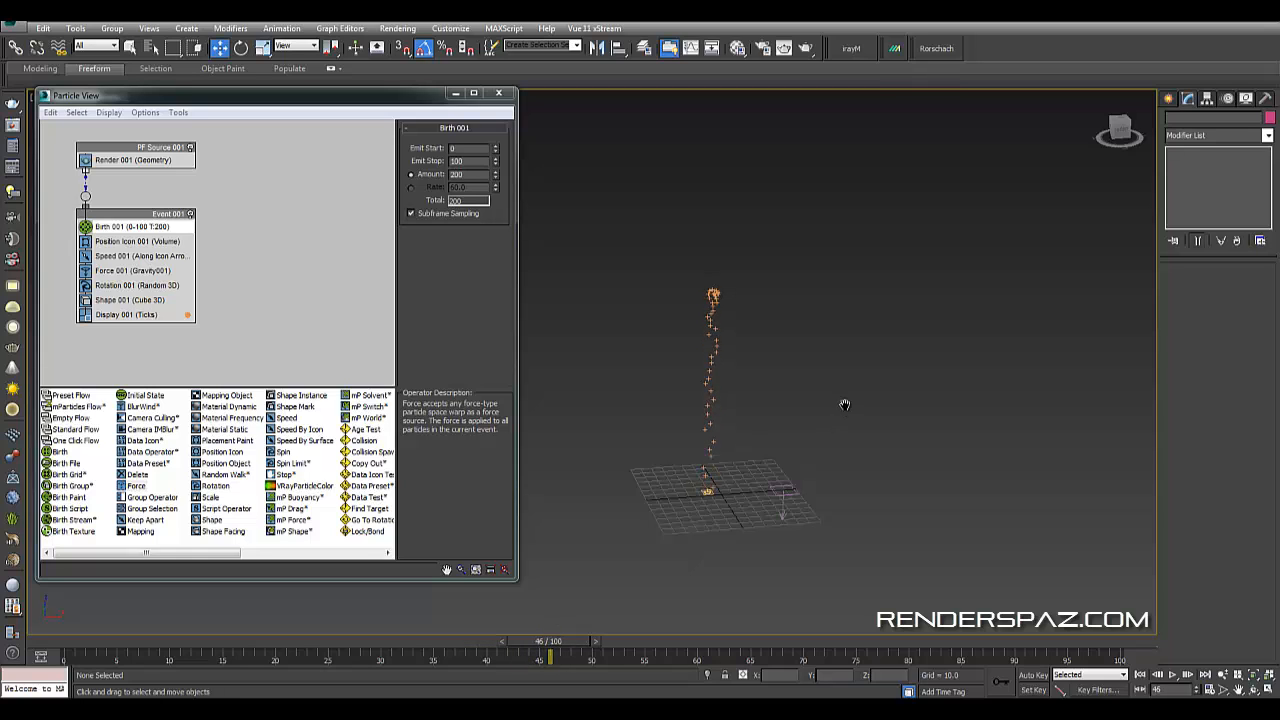
scroll(810, 400, "up", 4)
scroll(738, 386, "down", 2)
- Set the Birth operator's particle amount to 390
left_click(628, 464)
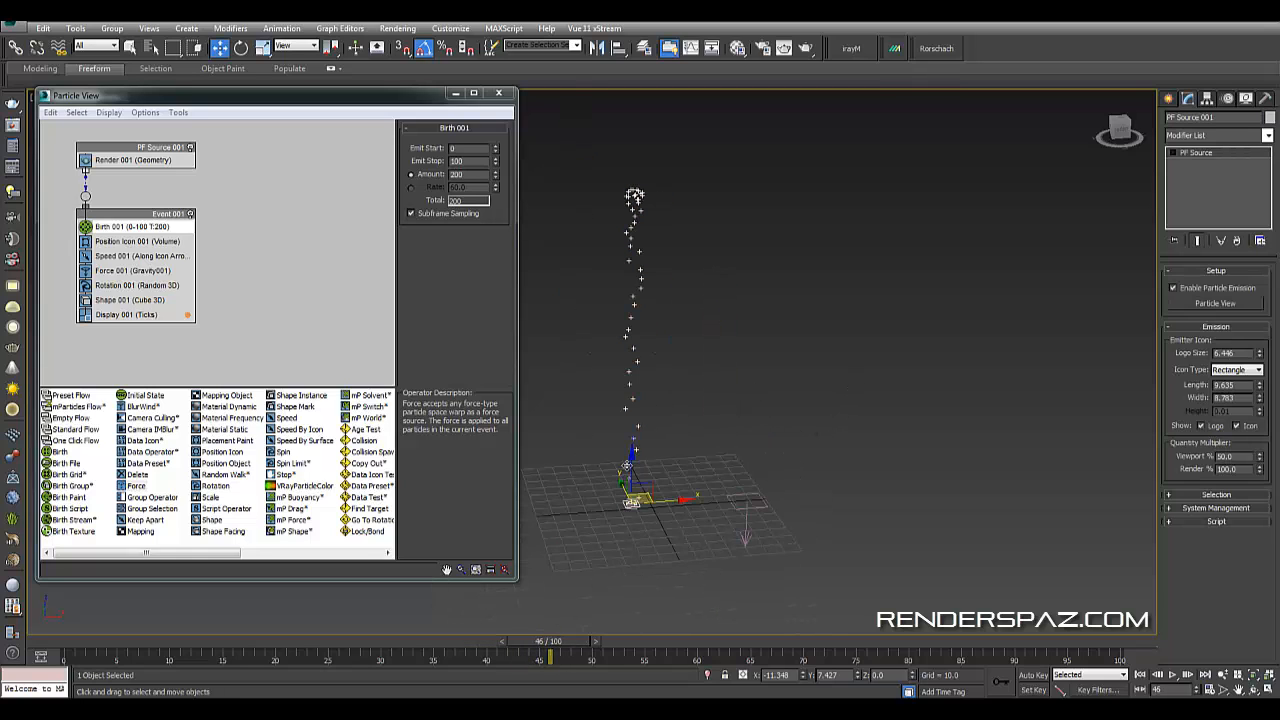
left_click_drag(496, 174, 529, 45)
middle_click_drag(735, 308, 848, 334, "alt")
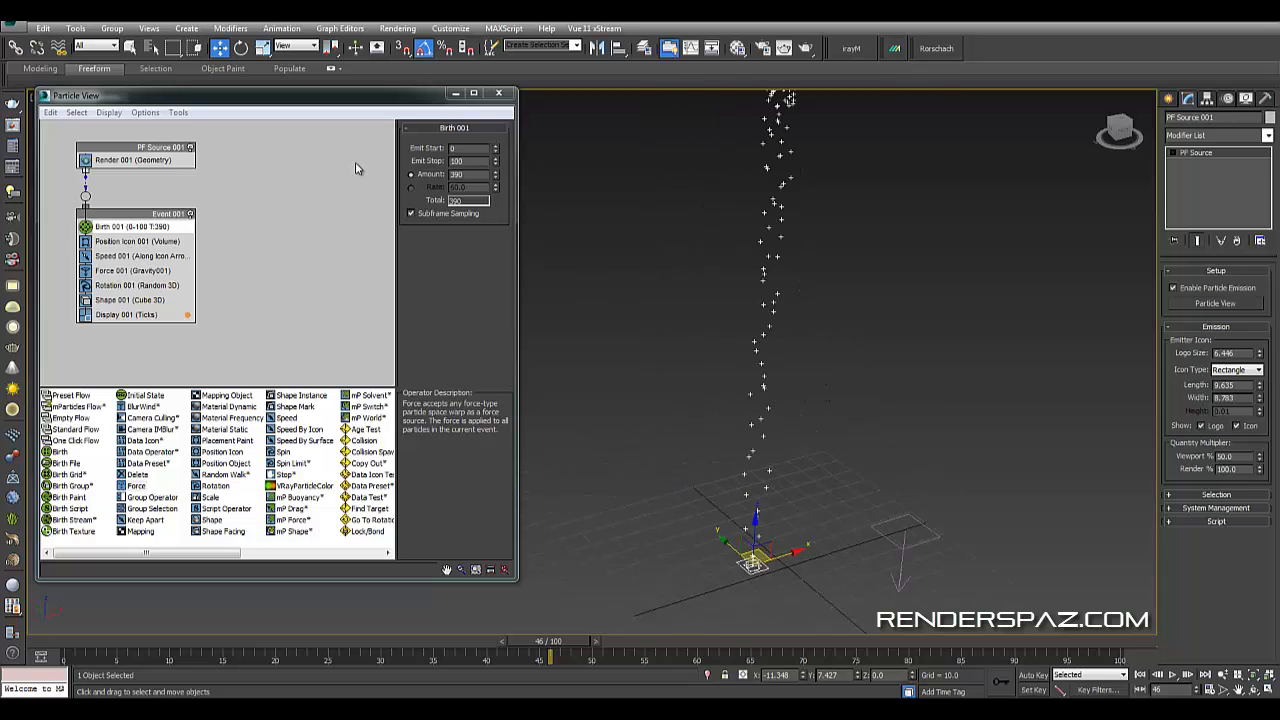
- Inspect the Shape, Position Icon and Render operator settings in the particle flow
left_click(110, 300)
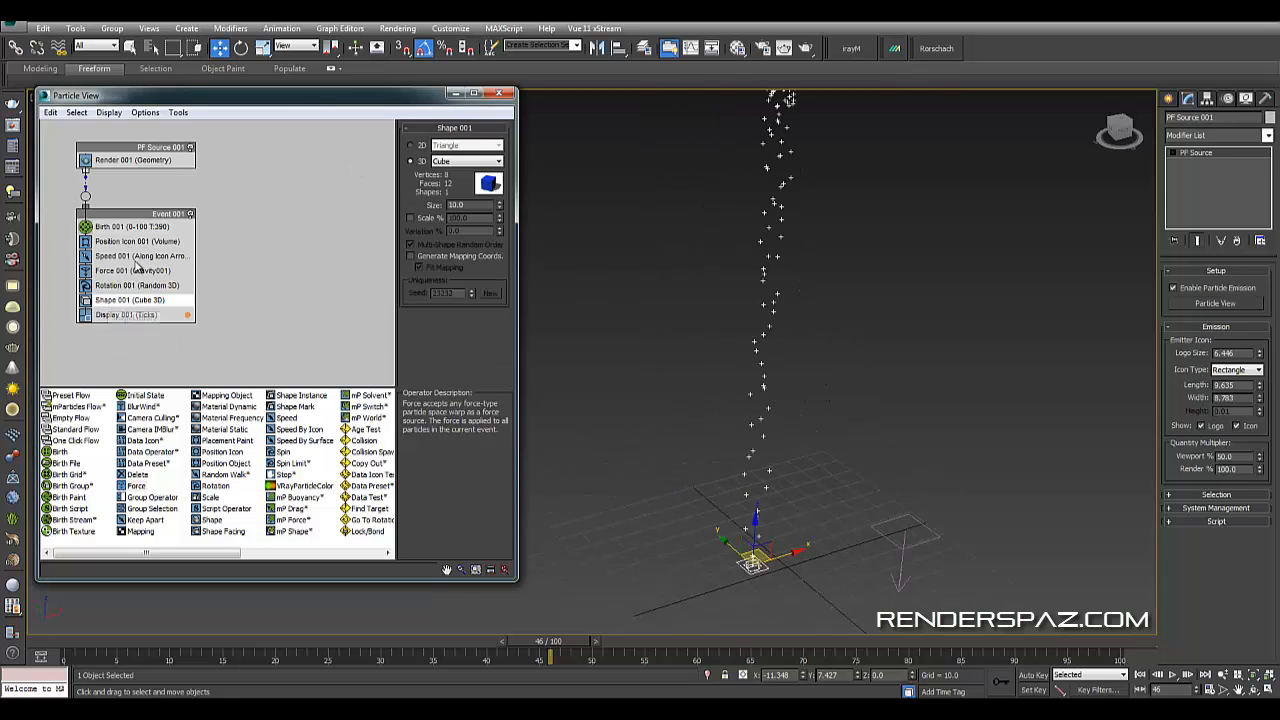
left_click(140, 241)
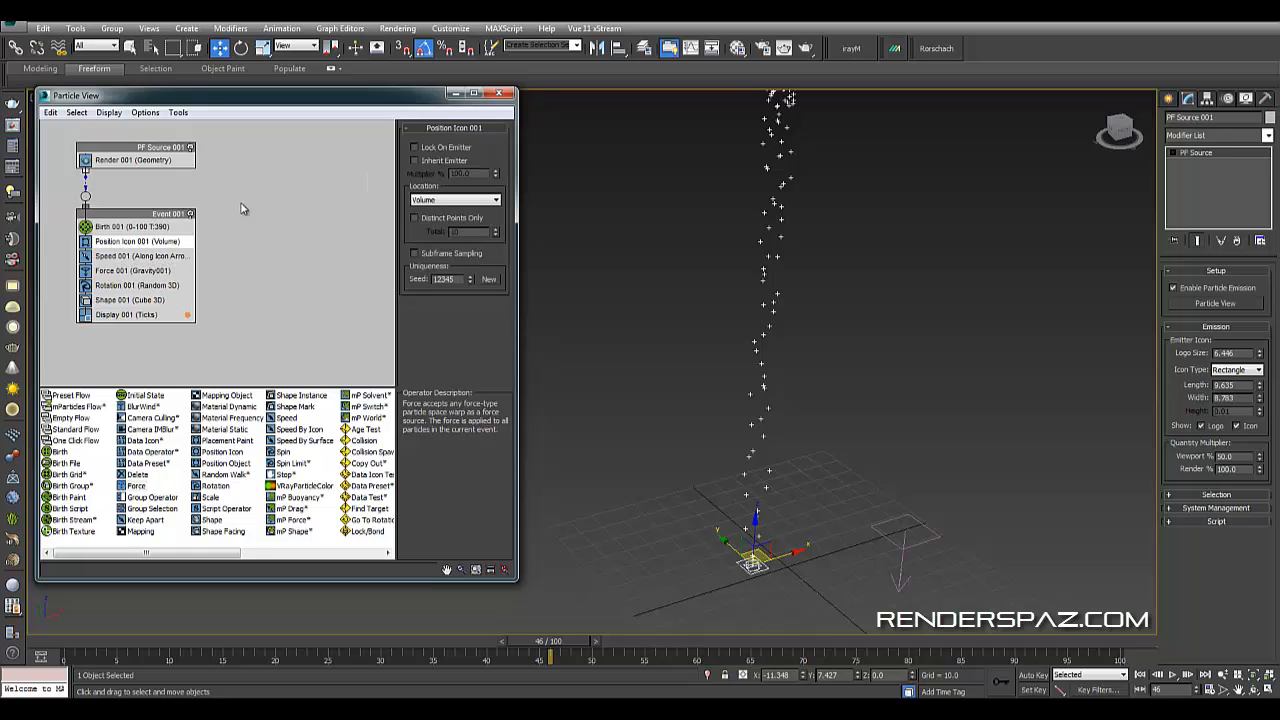
left_click(113, 300)
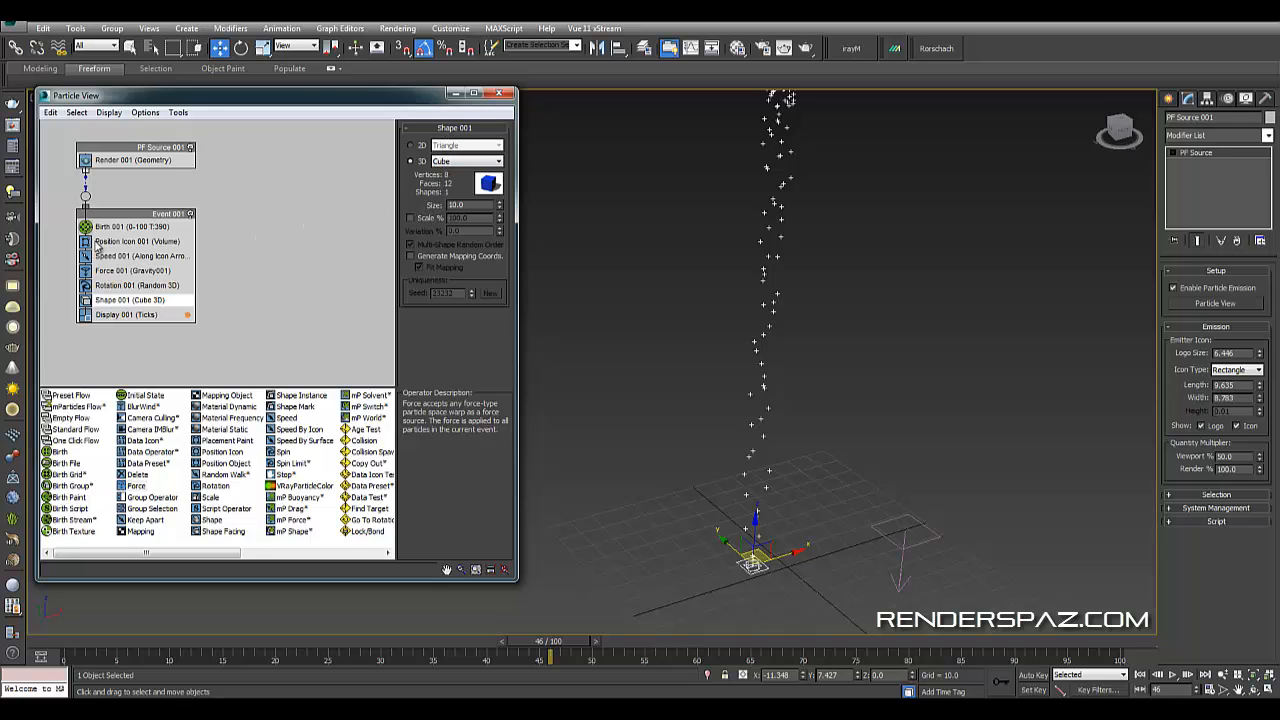
left_click(166, 162)
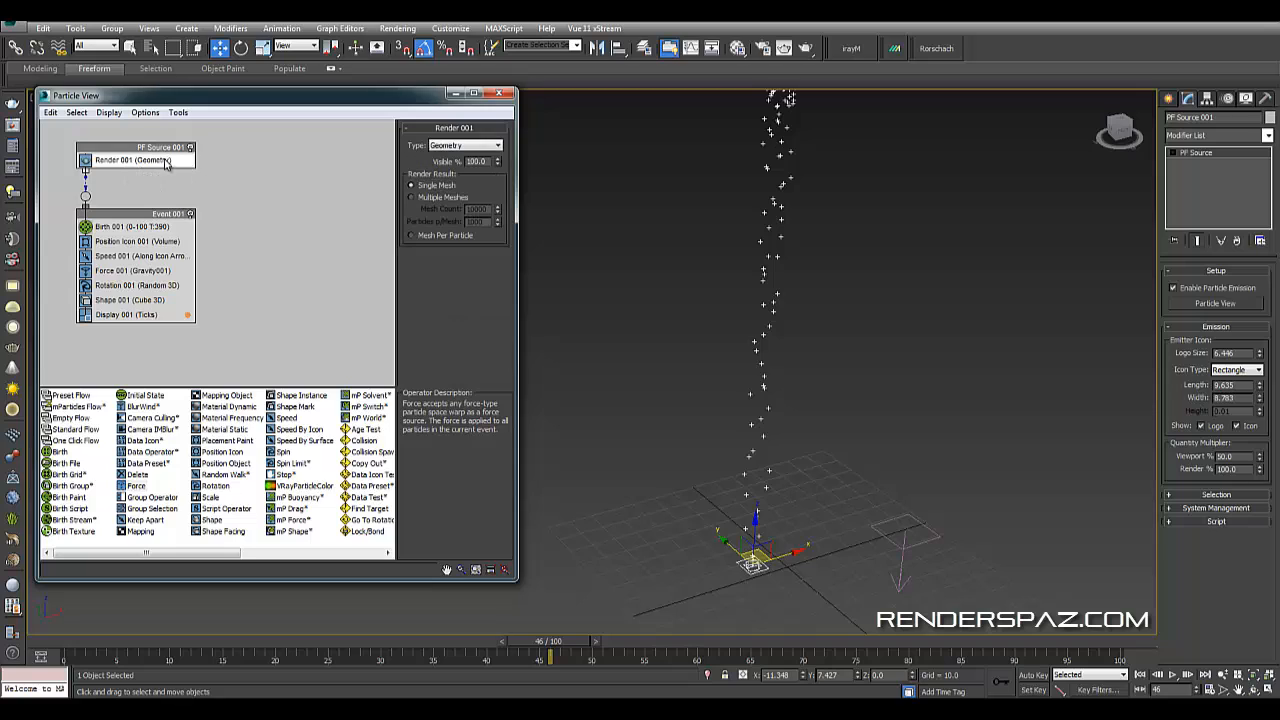
left_click(456, 149)
left_click(457, 151)
left_click(131, 304)
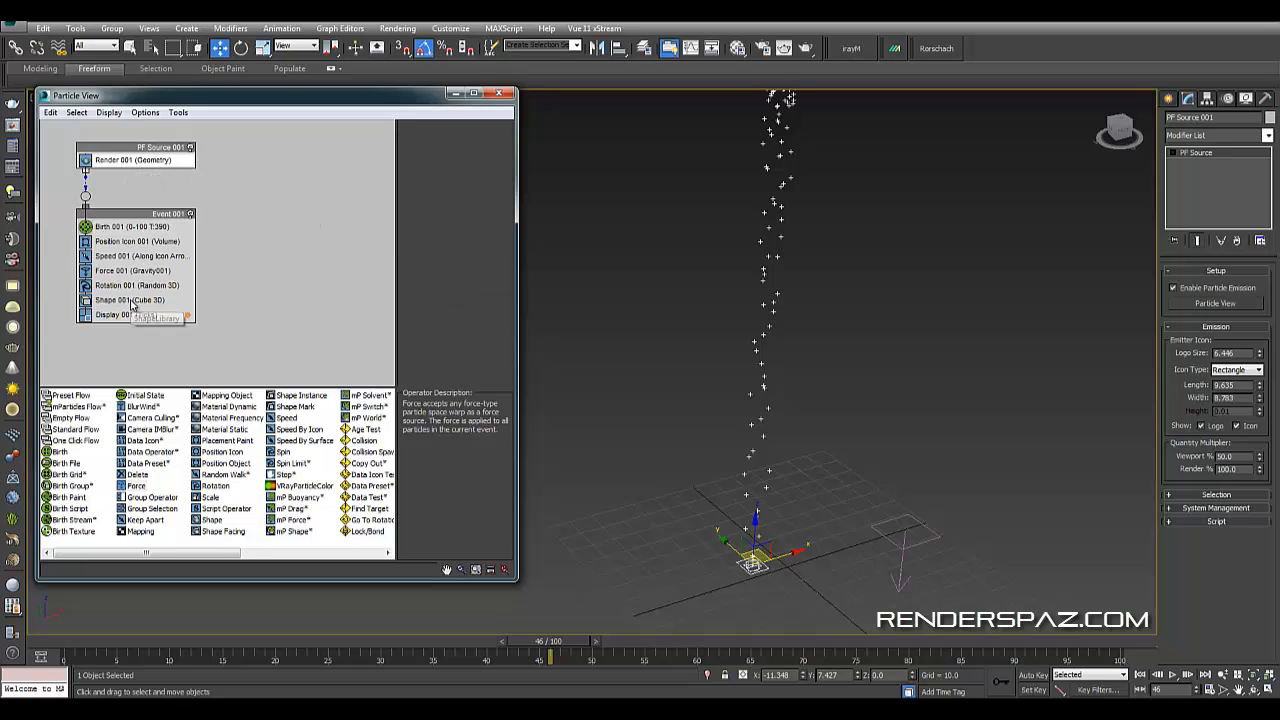
- Set the Display operator's type to Geometry
left_click(124, 316)
left_click(468, 147)
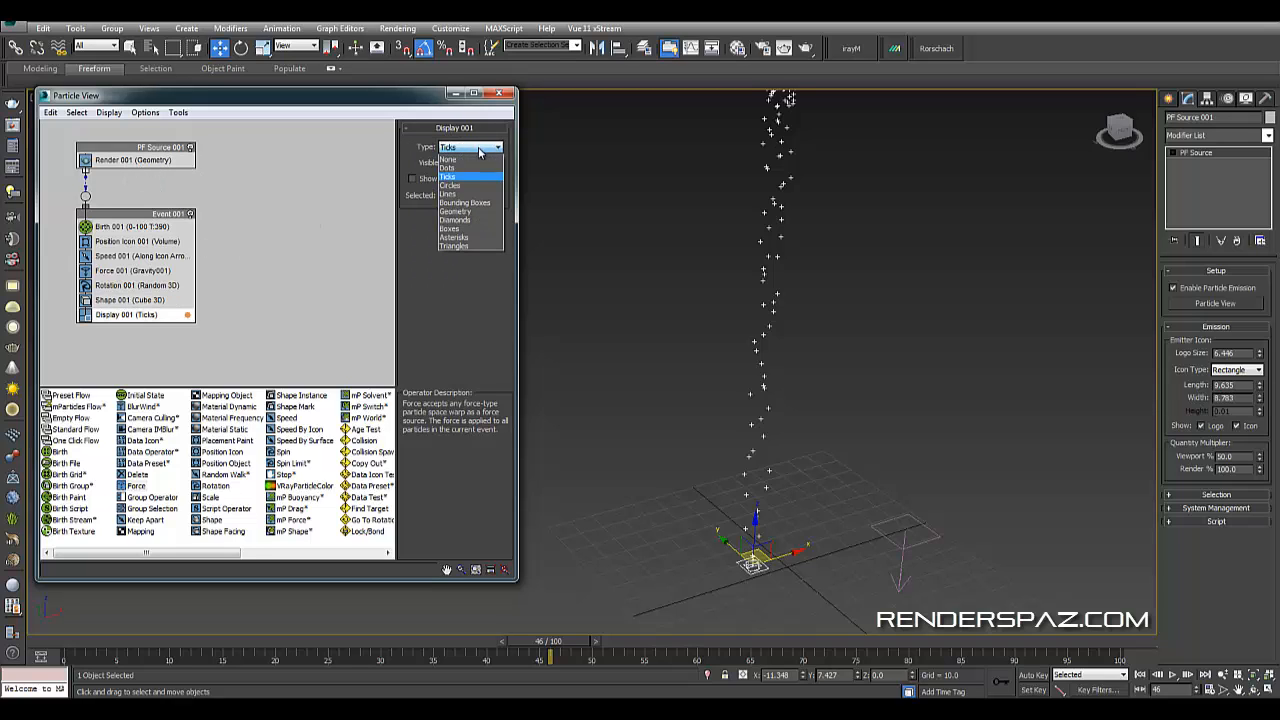
left_click(468, 211)
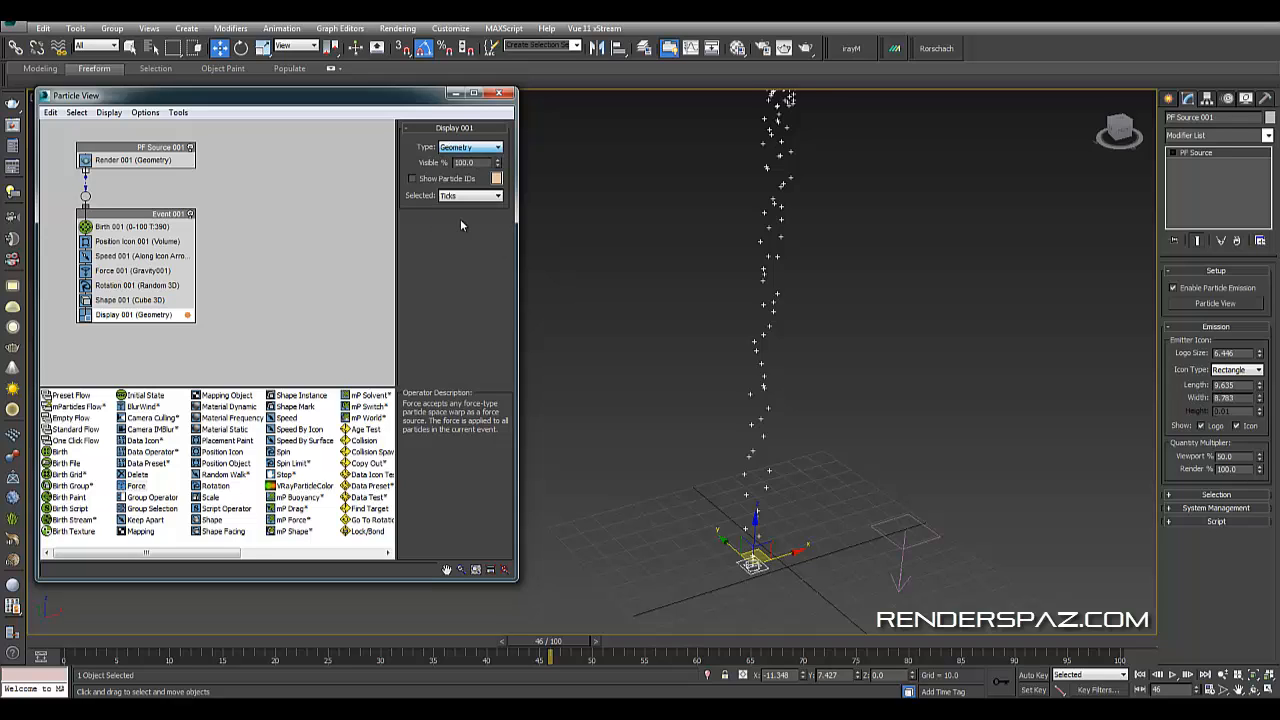
- Change the Shape operator's 3D shape to Sphere 20-sides
left_click(145, 300)
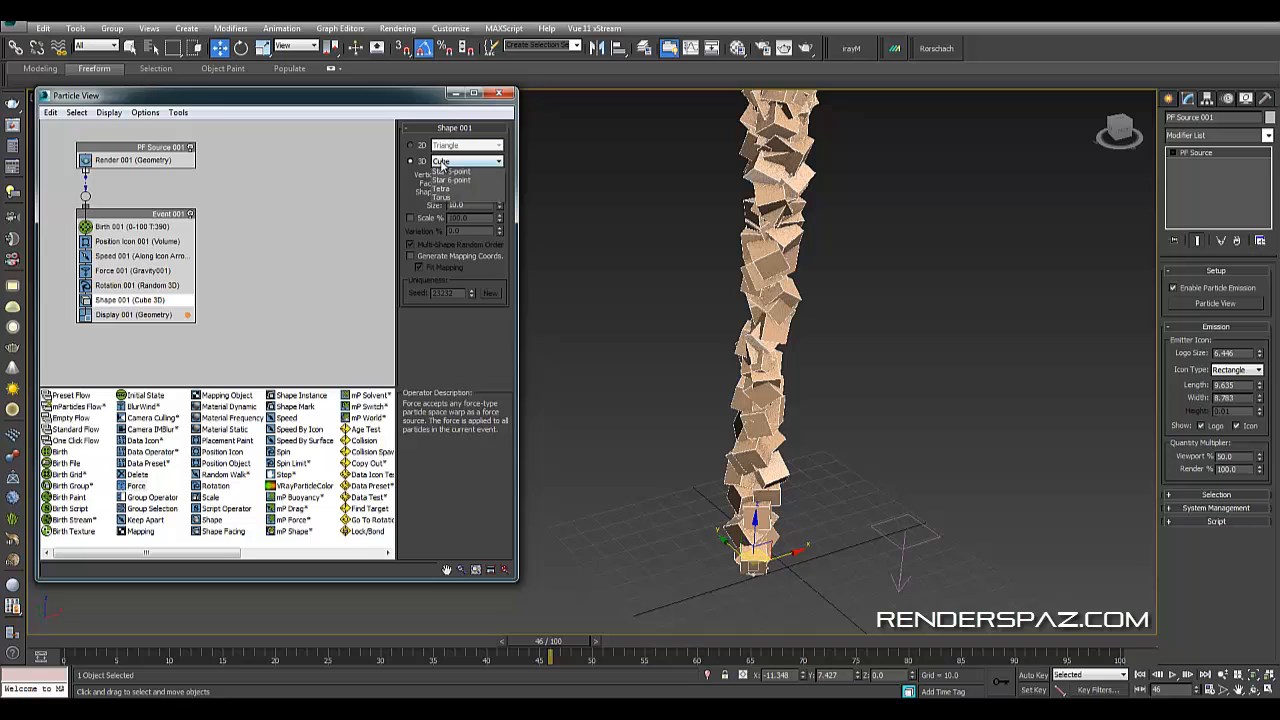
left_click(466, 161)
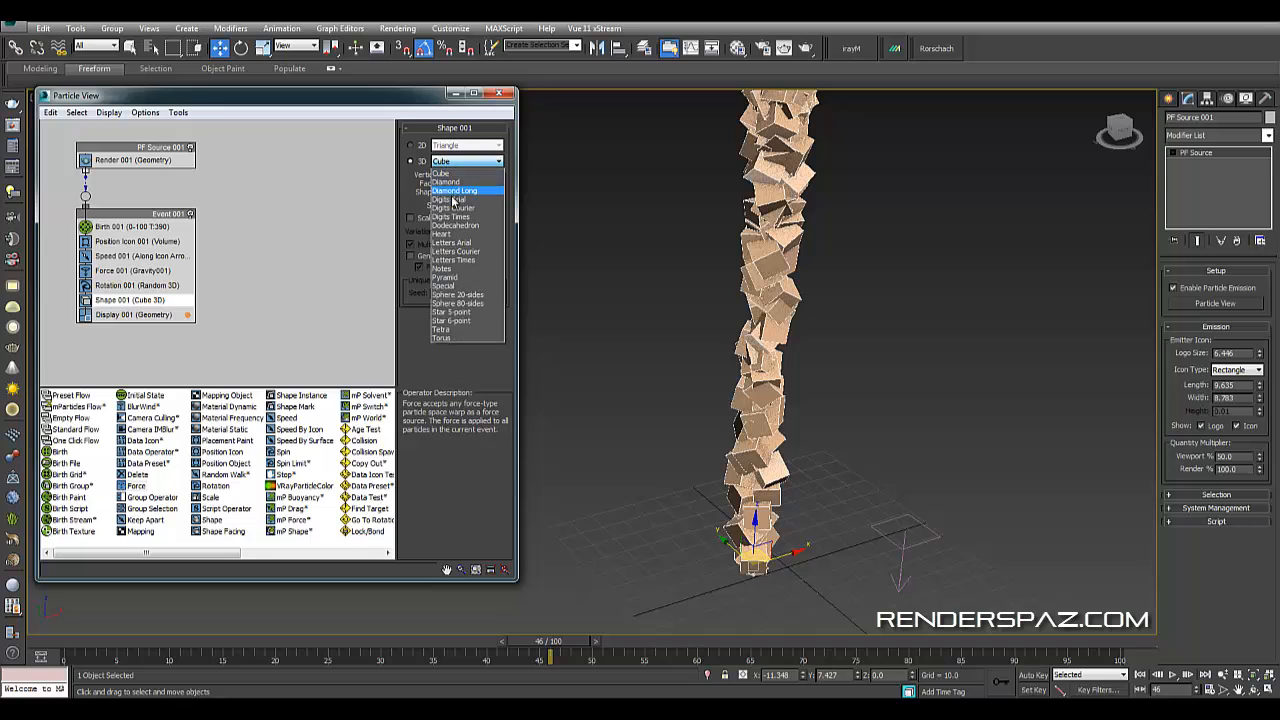
left_click(458, 295)
middle_click_drag(776, 450, 718, 360)
scroll(738, 437, "down", 3)
scroll(756, 363, "up", 3)
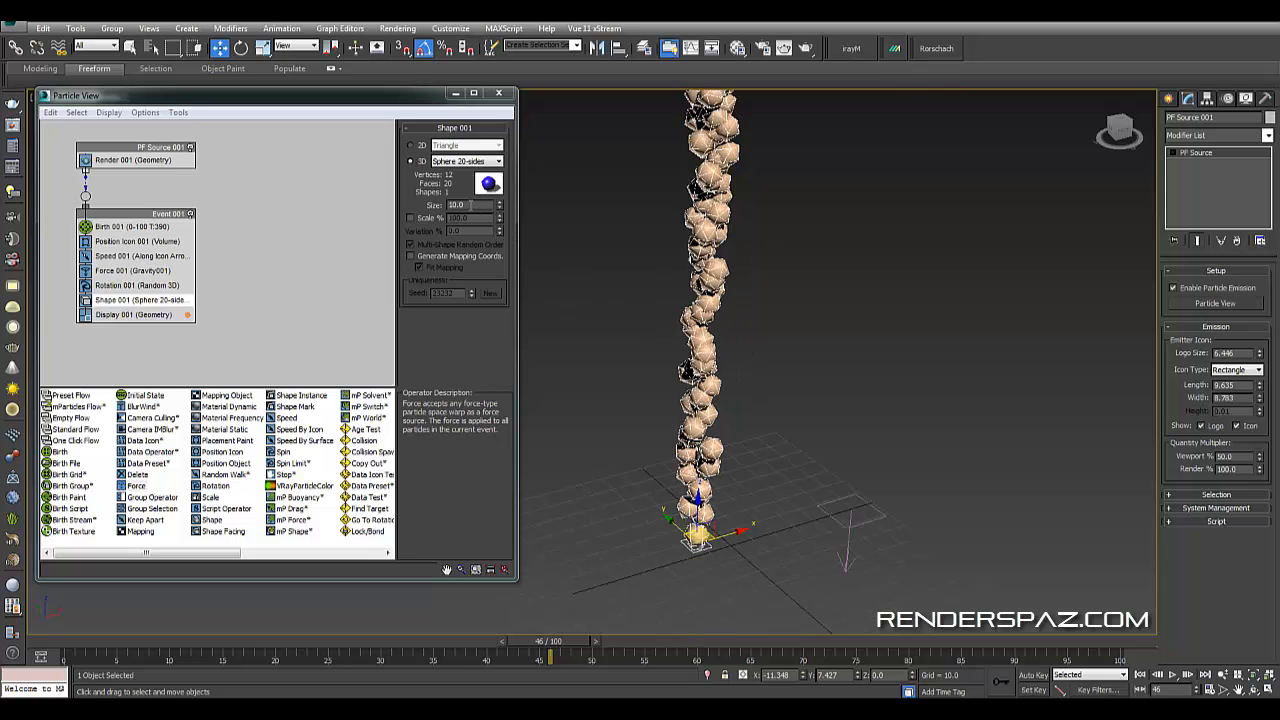
- Set the particle shape size to 7.098 and enable Scale with 45% scale and 41% variation
left_click_drag(501, 211, 501, 228)
left_click(410, 218)
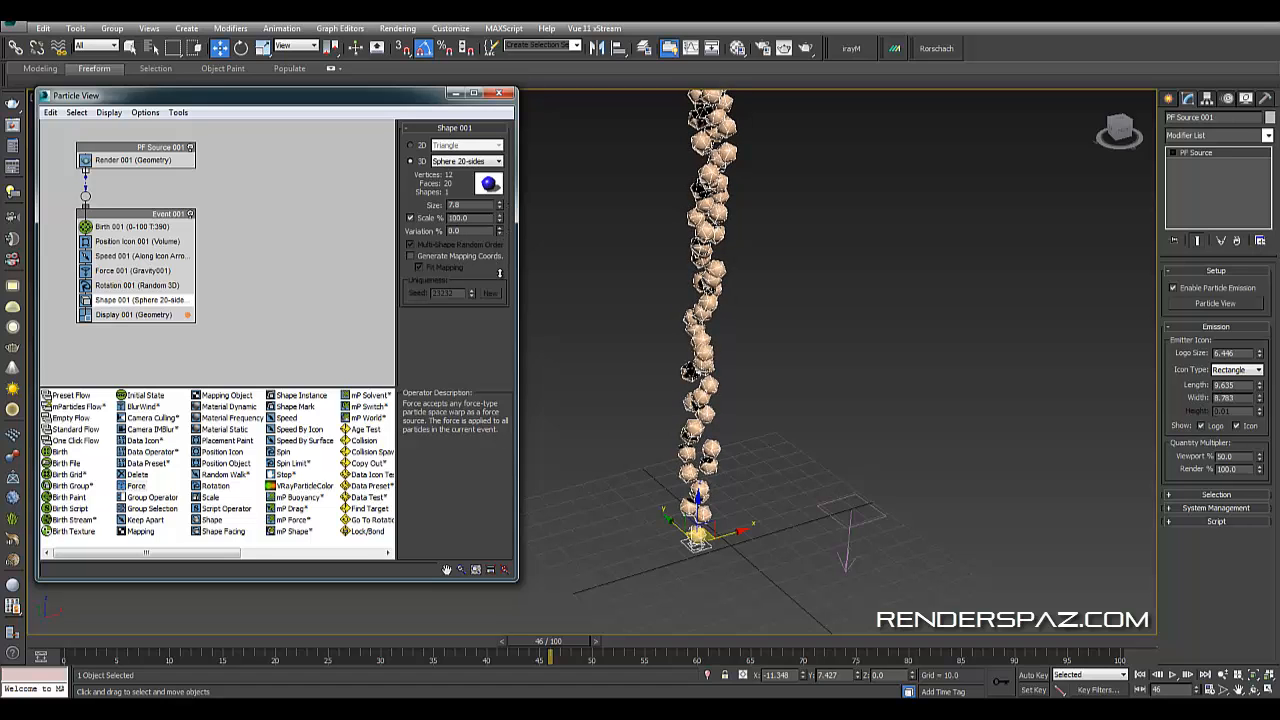
left_click_drag(503, 228, 511, 188)
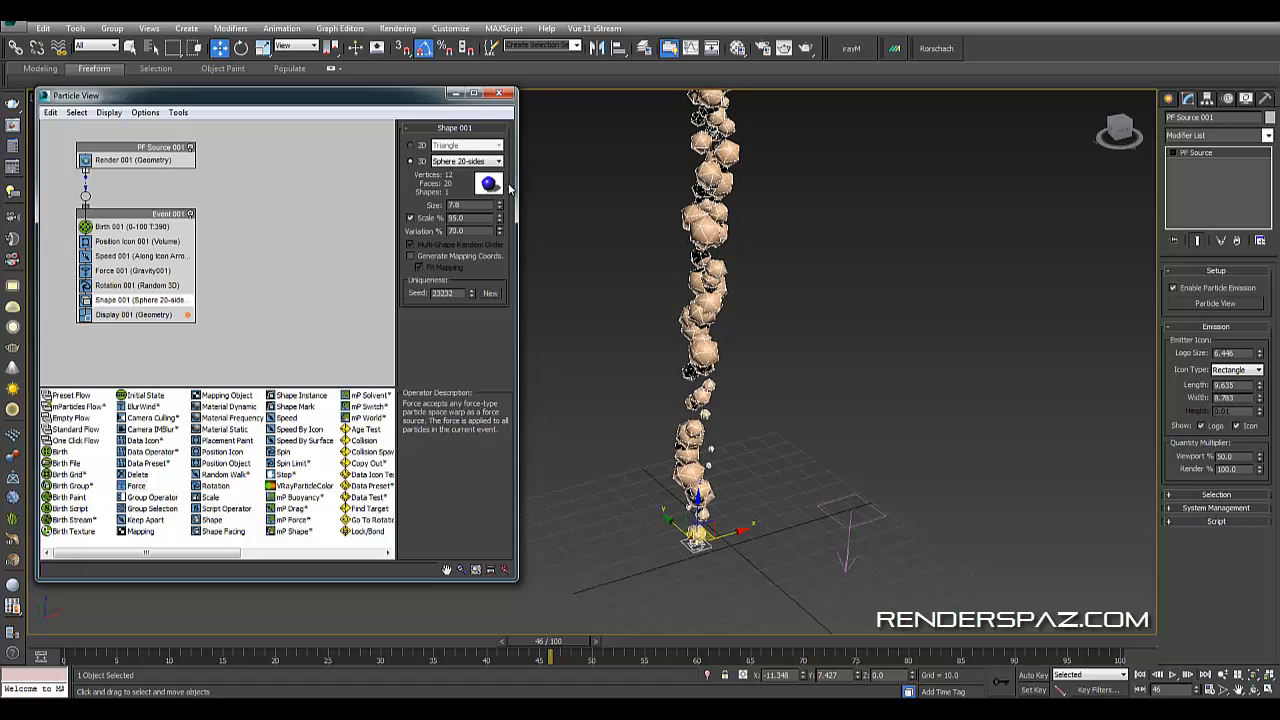
middle_click_drag(876, 322, 862, 399)
scroll(862, 399, "down", 3)
middle_click_drag(815, 364, 760, 347, "alt")
mouse_move(500, 204)
left_mouse_down()
mouse_move(510, 244)
mouse_move(516, 213)
mouse_move(500, 225)
left_mouse_up()
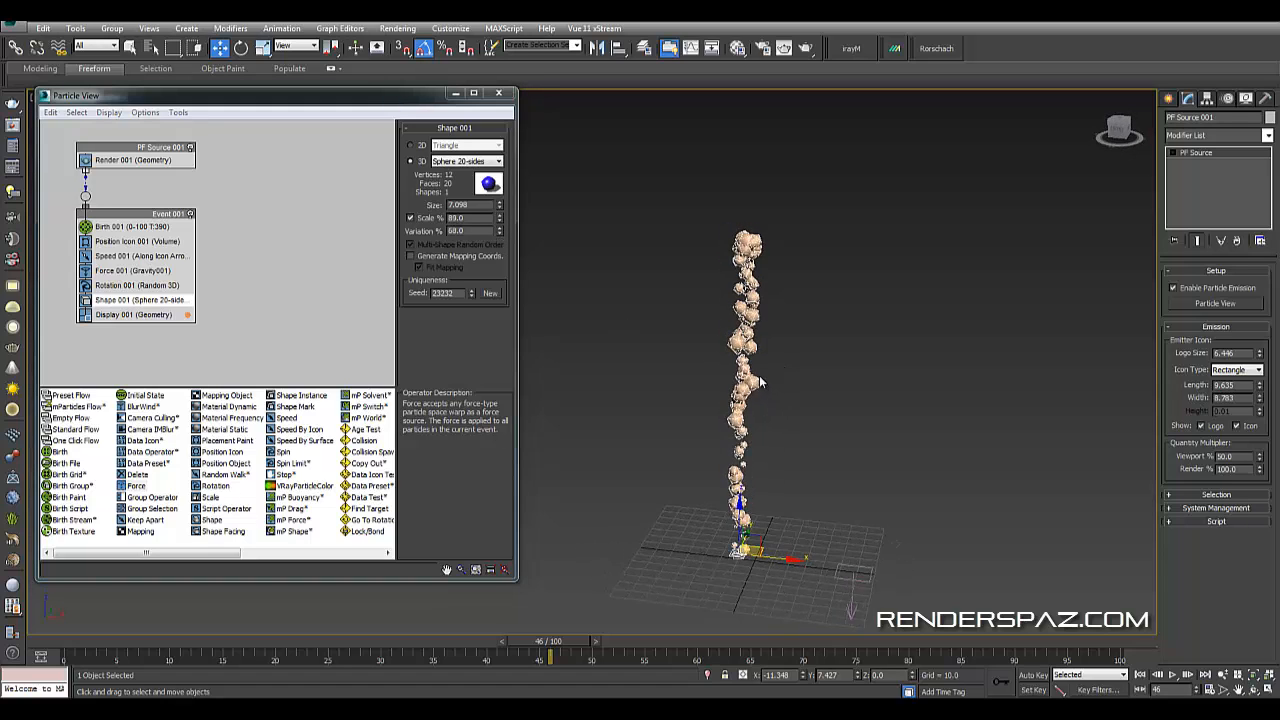
scroll(755, 380, "up", 3)
scroll(745, 385, "up", 2)
left_click_drag(500, 220, 508, 251)
middle_click_drag(934, 380, 792, 333)
scroll(868, 380, "down", 3)
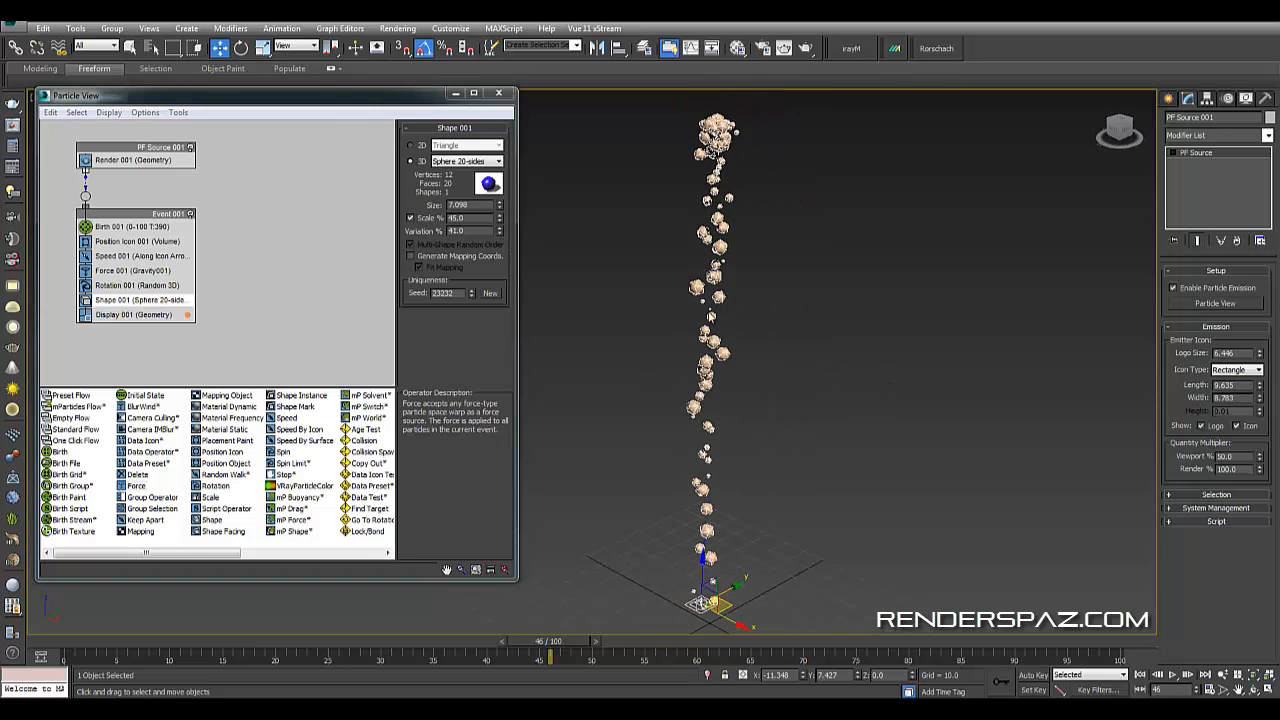
middle_click_drag(770, 238, 790, 287)
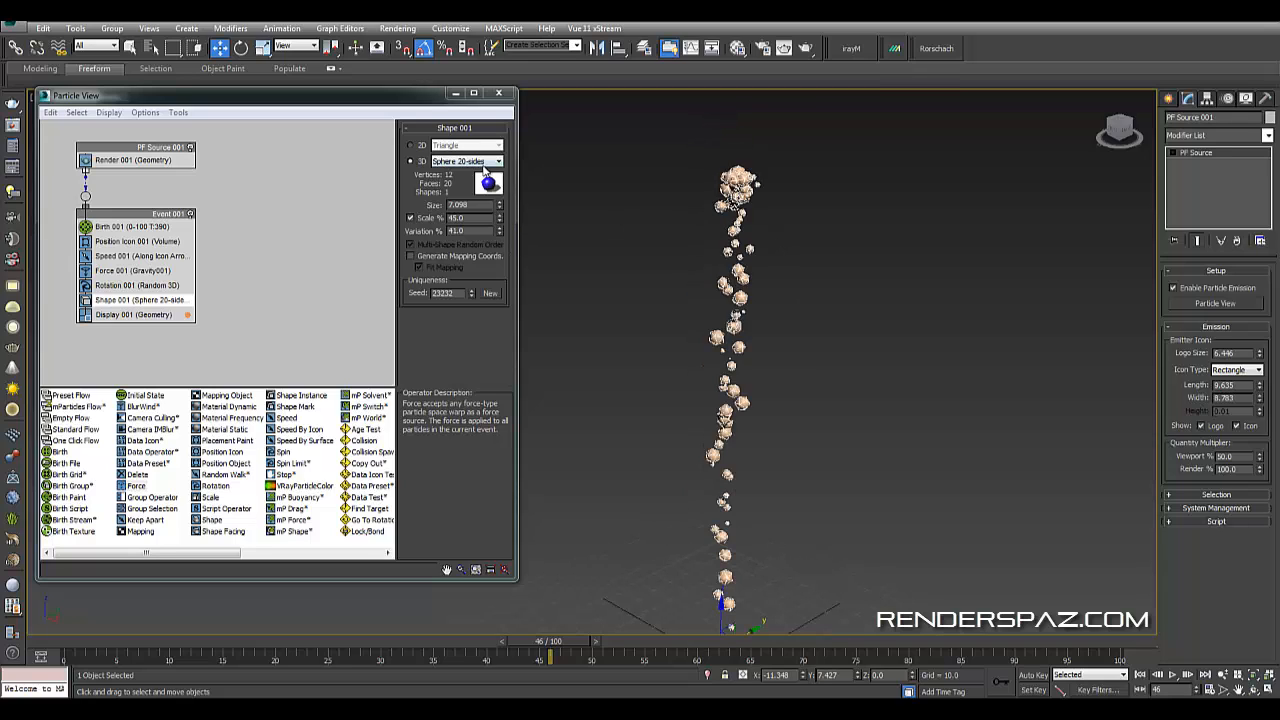
- Increase the Birth operator's particle amount to 626
left_click(128, 226)
left_click_drag(495, 155, 521, 18)
scroll(806, 312, "down", 3)
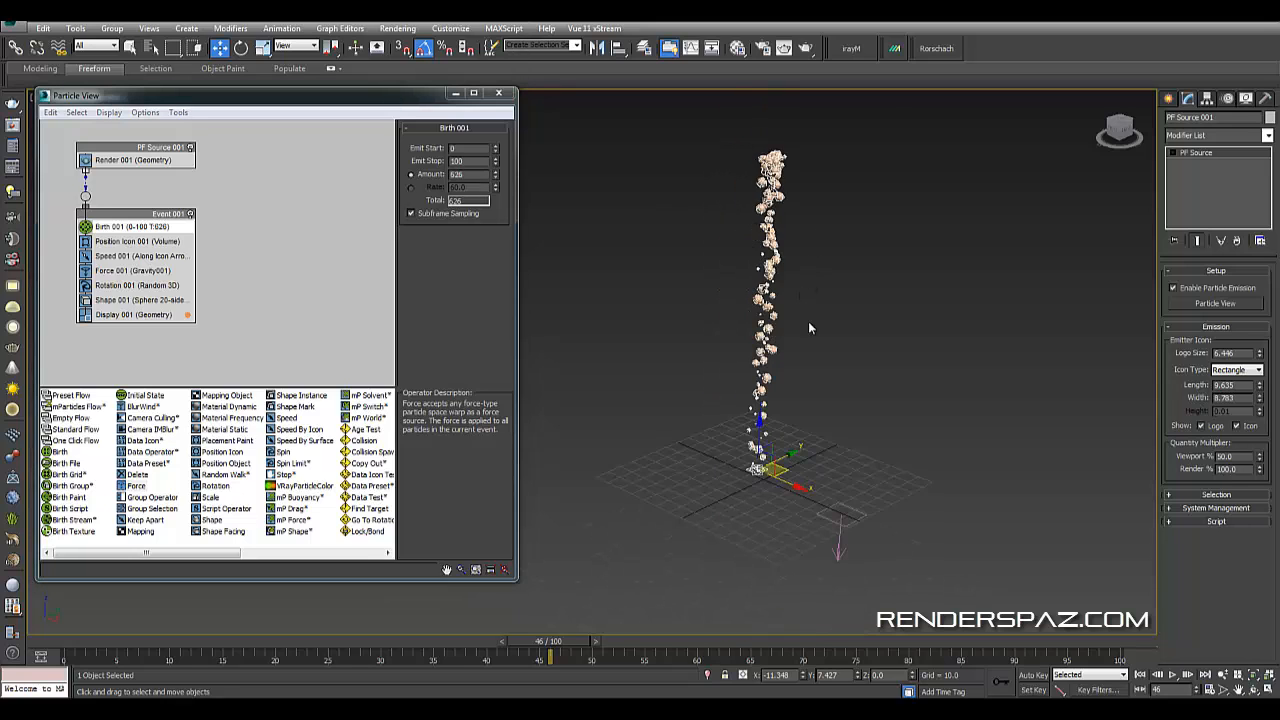
middle_click_drag(808, 321, 849, 388, "alt")
left_click(832, 299)
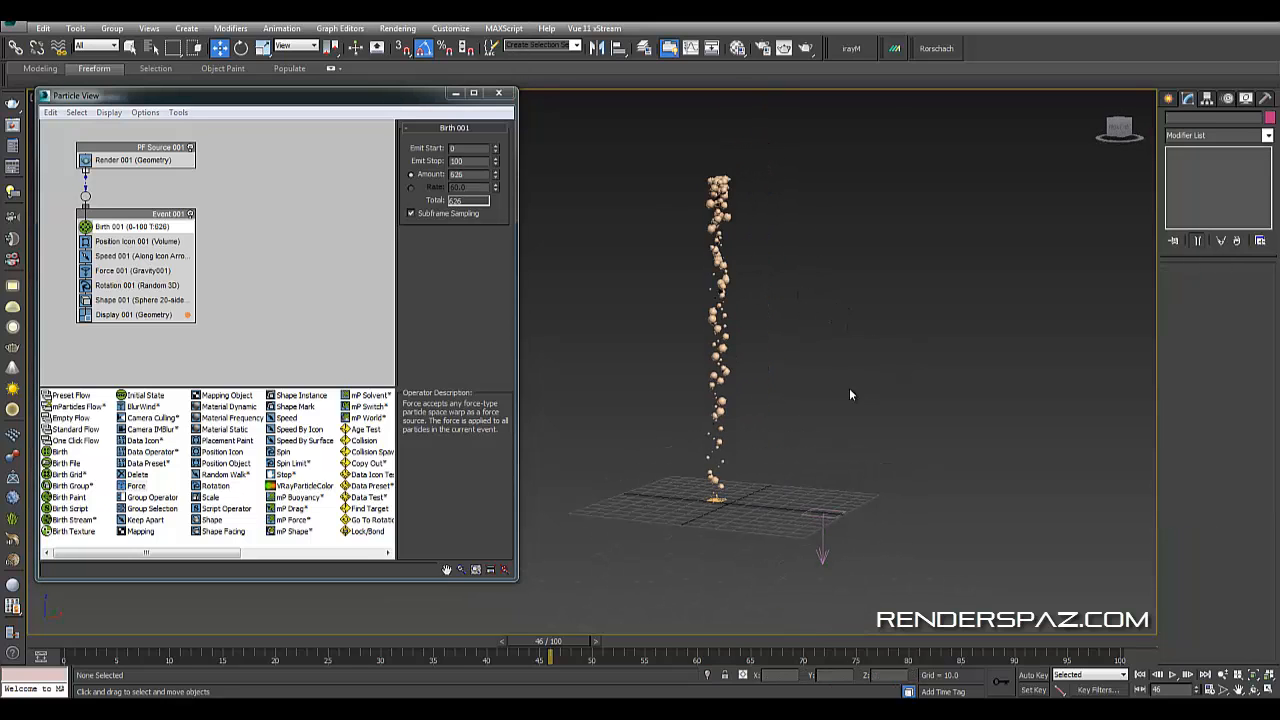
left_click(713, 323)
- Close Particle View and reselect the particle system in the viewport
left_click(498, 92)
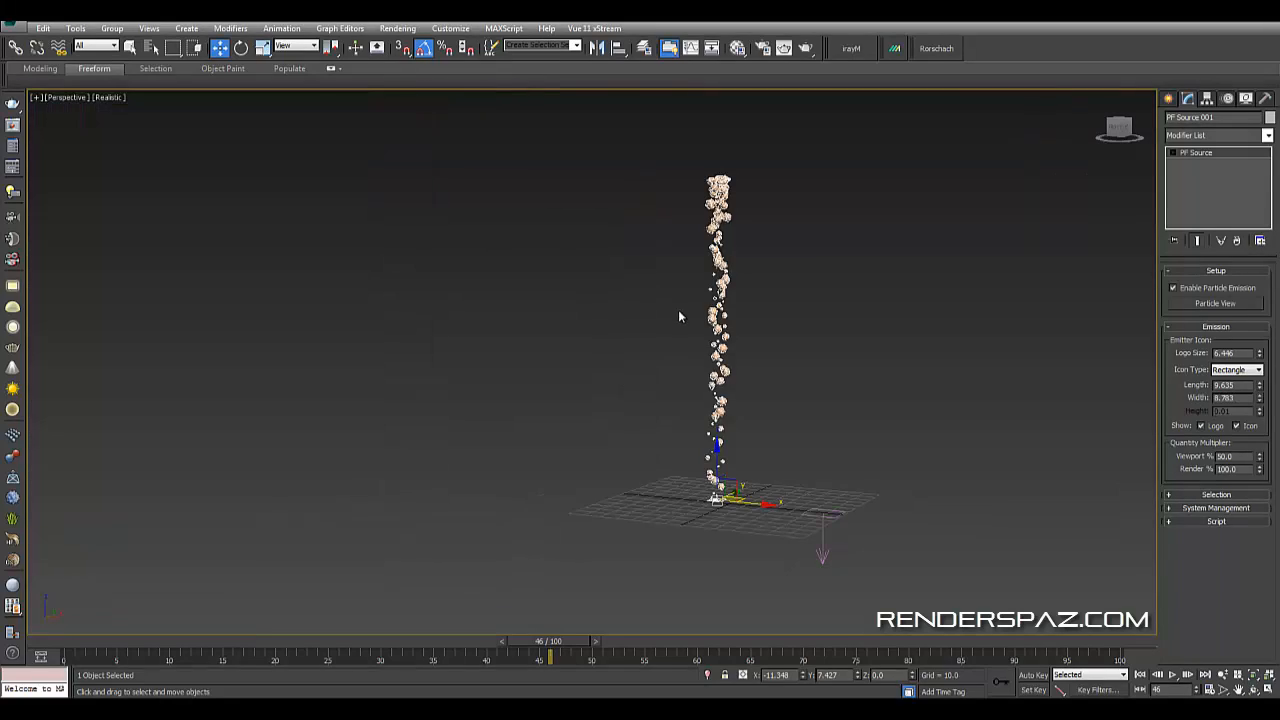
right_click(676, 306)
left_click(554, 328)
left_click(609, 401)
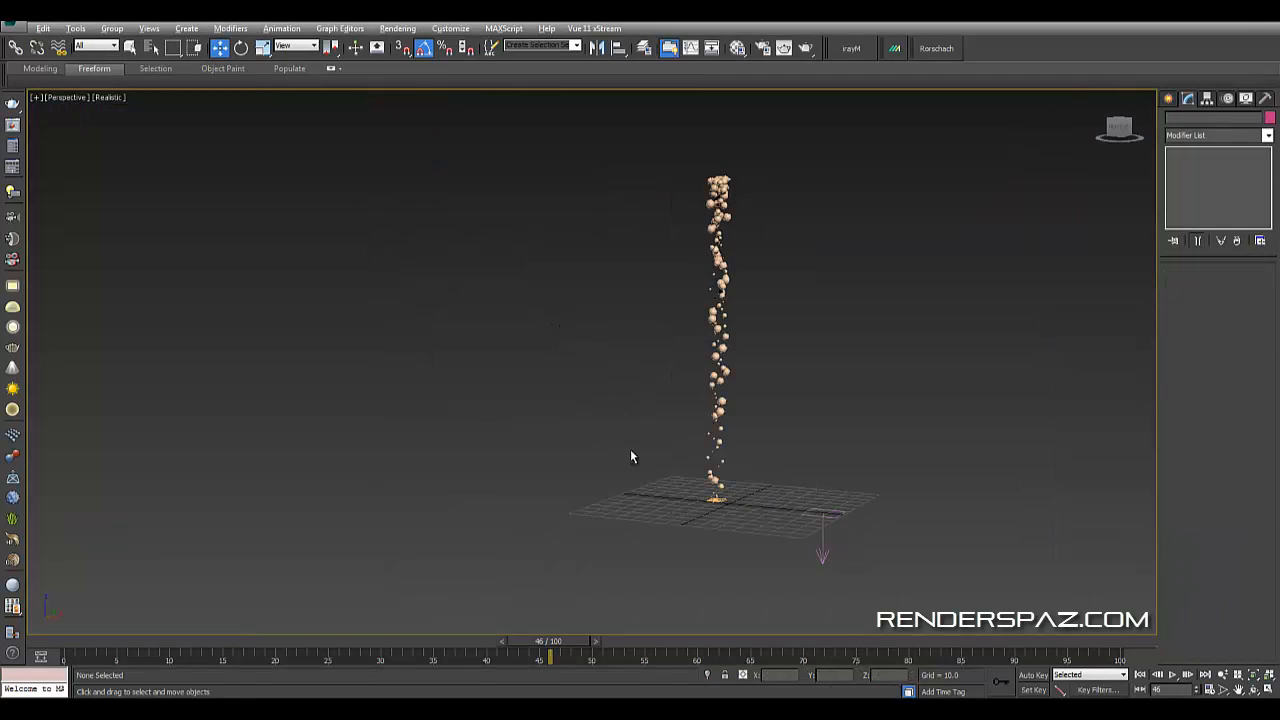
middle_click_drag(630, 449, 682, 465, "alt")
left_click(681, 463)
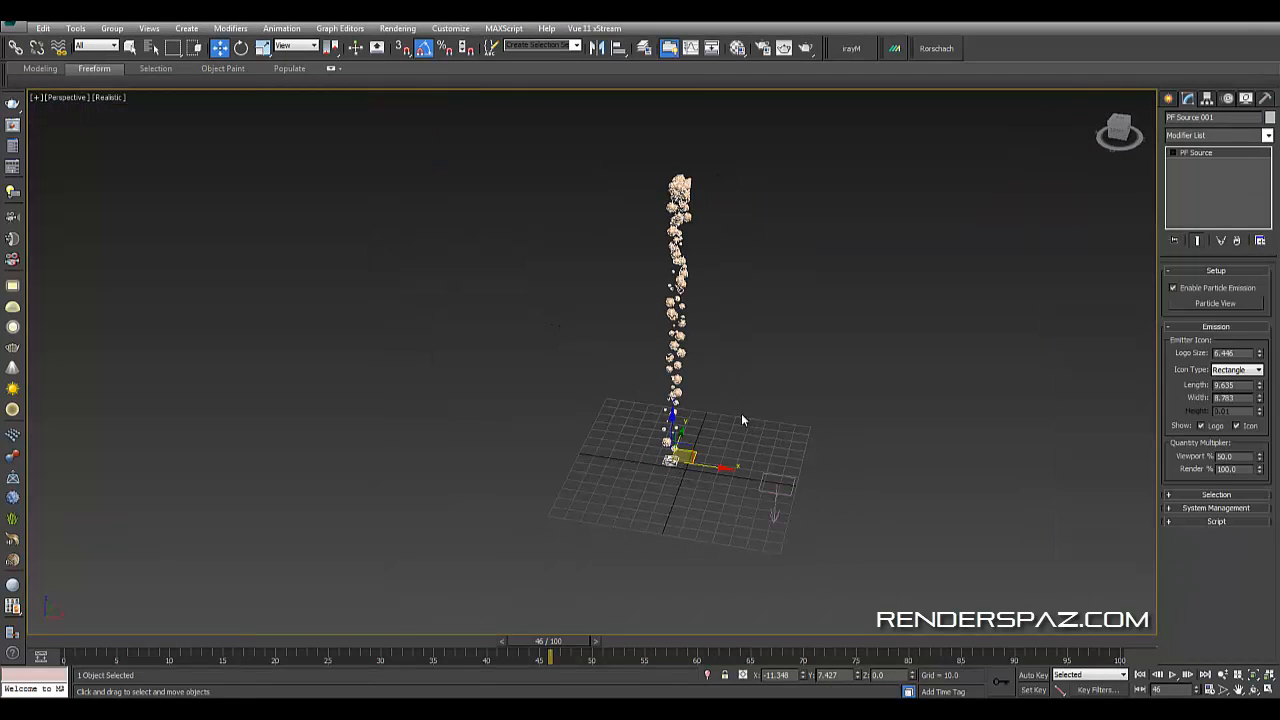
right_click(672, 354)
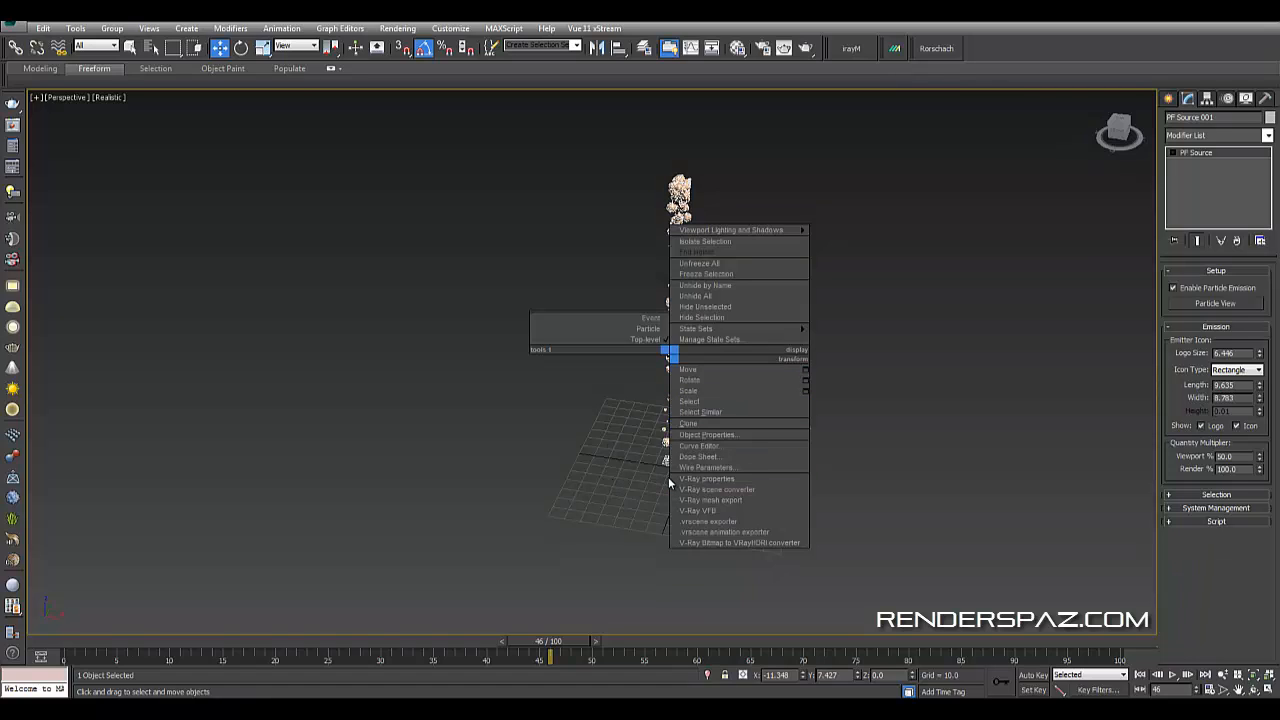
left_click(551, 437)
right_click(550, 434)
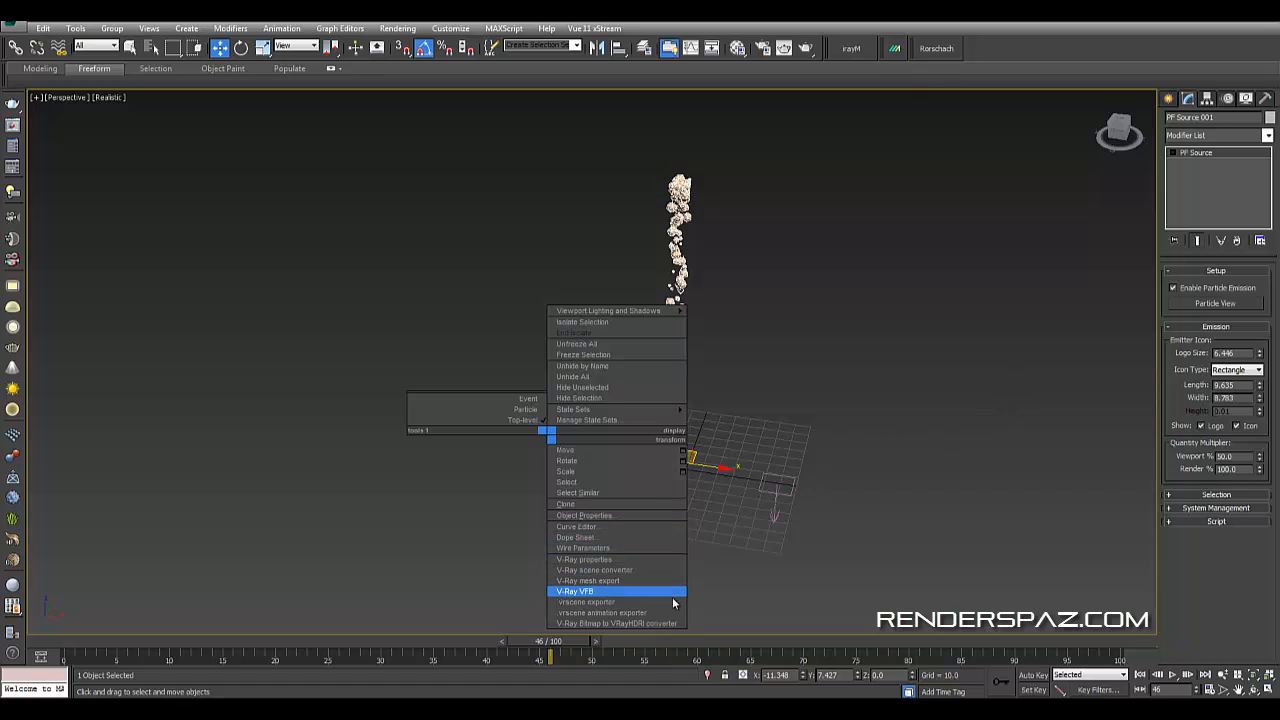
left_click(886, 529)
middle_click_drag(918, 453, 898, 475)
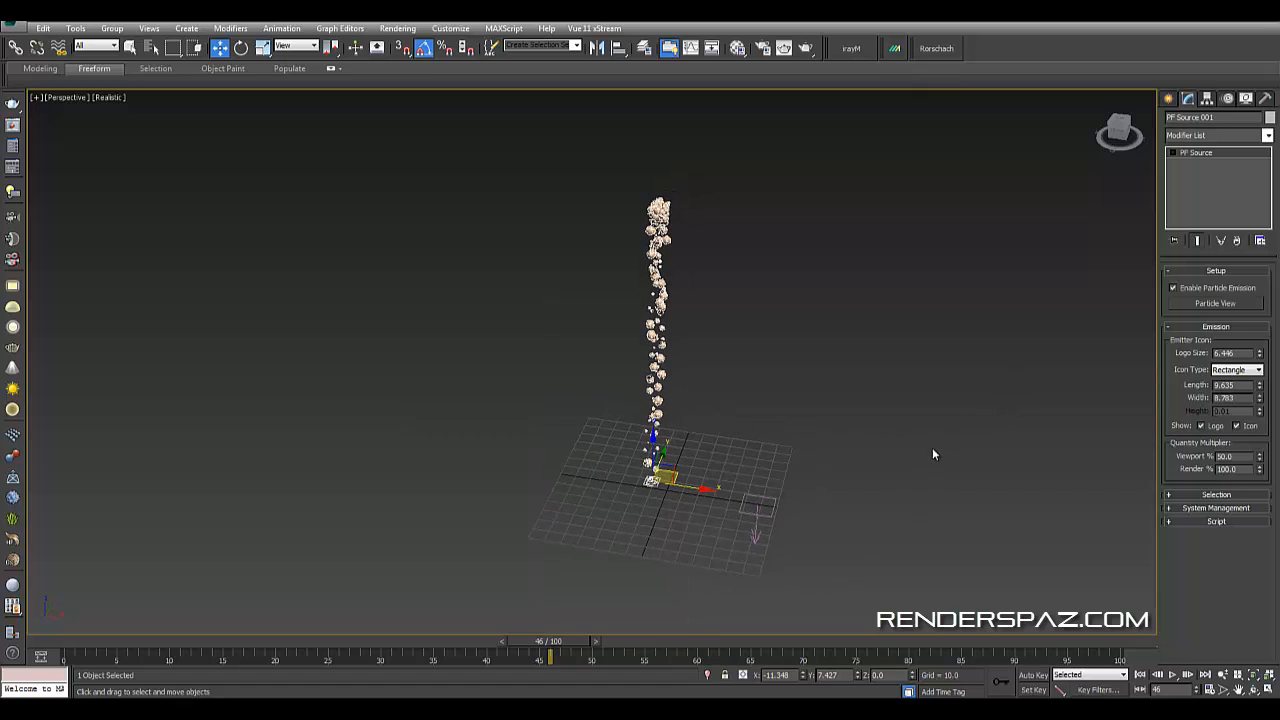
left_click(1227, 137)
left_click(1018, 202)
right_click(1230, 178)
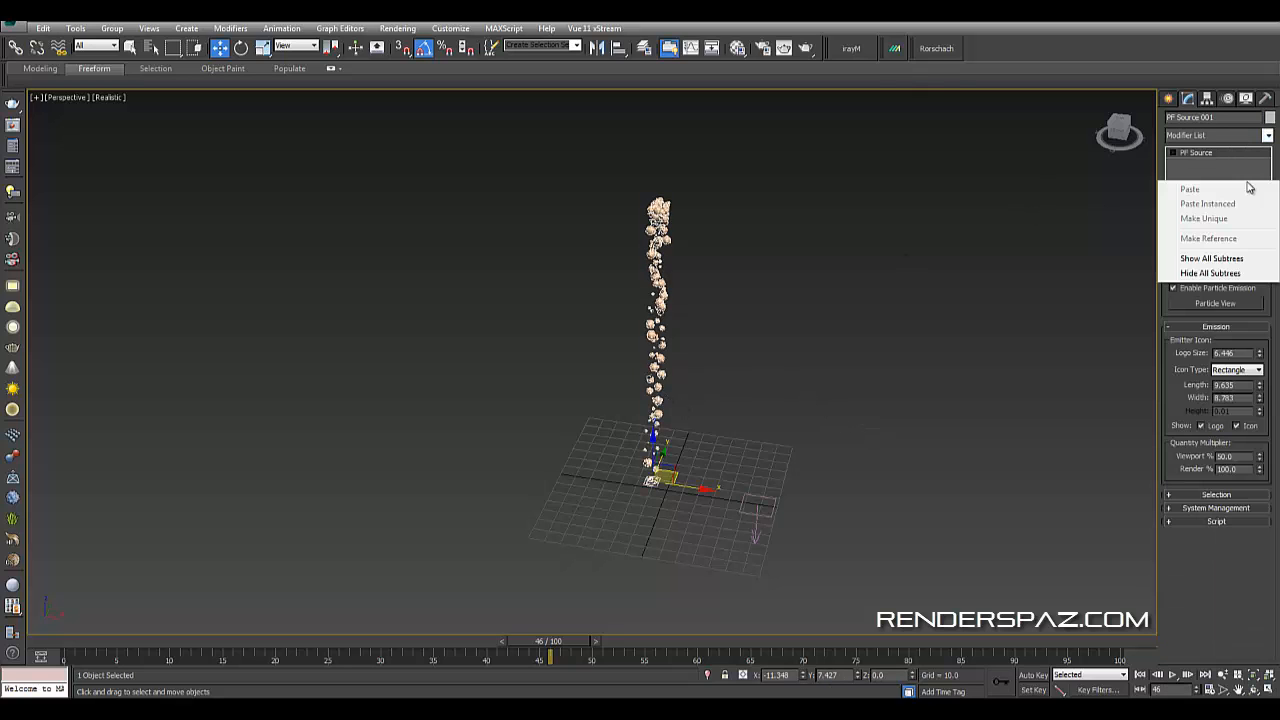
left_click(783, 362)
- Orbit and zoom the viewport to examine the spherical particles
middle_click_drag(726, 442, 635, 352, "alt")
left_click(643, 367)
scroll(657, 428, "up", 5)
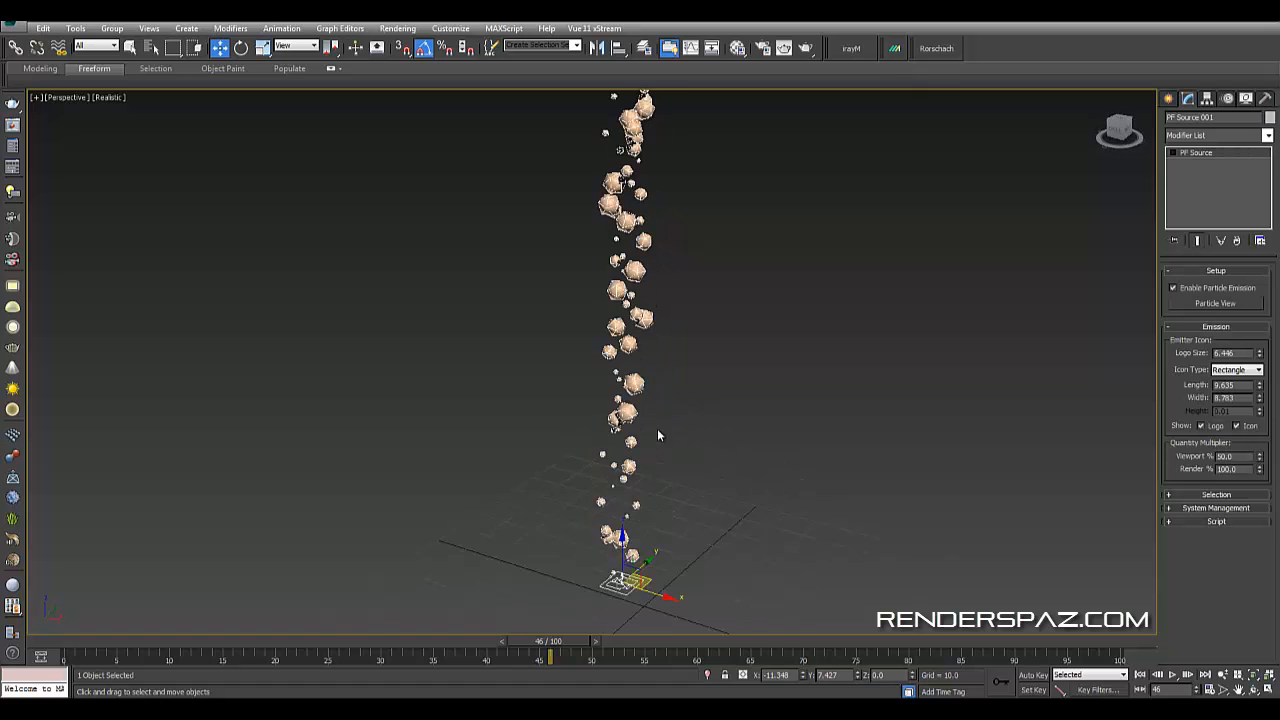
middle_click_drag(685, 424, 841, 353)
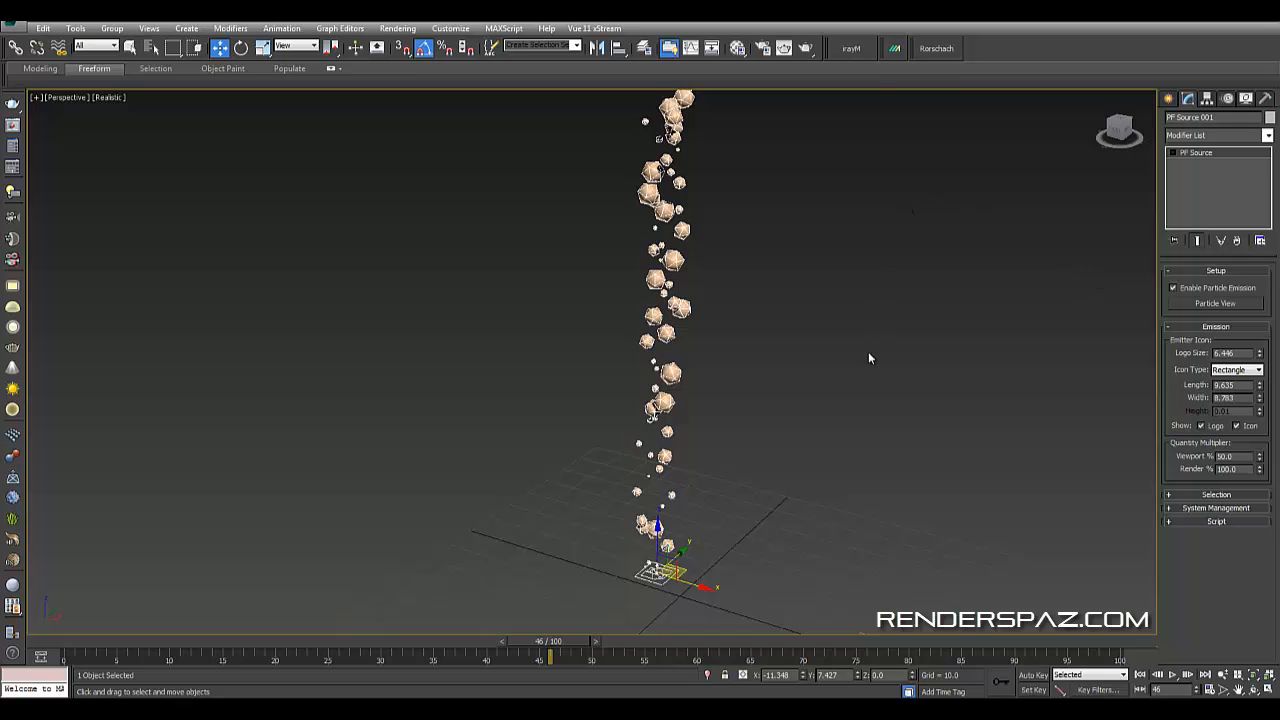
middle_click_drag(651, 415, 653, 490)
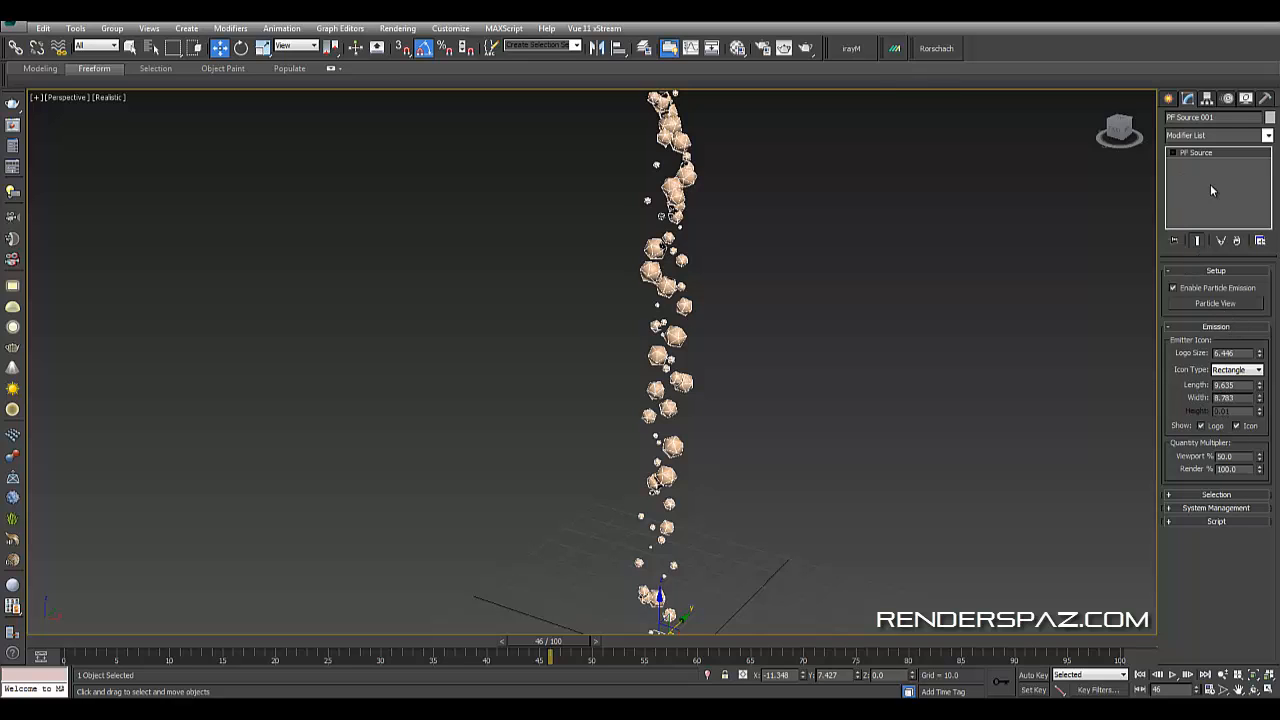
left_click(1197, 134)
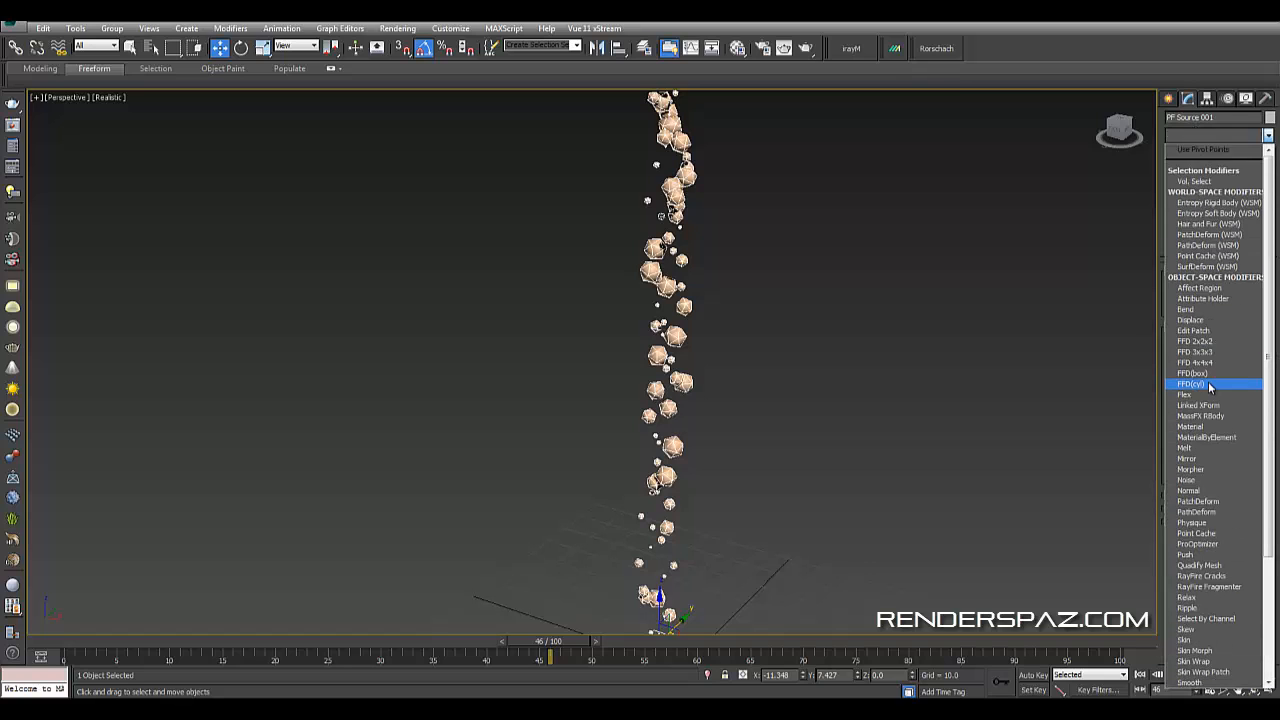
key("e")
key("e")
key("e")
key("e")
key("e")
key("e")
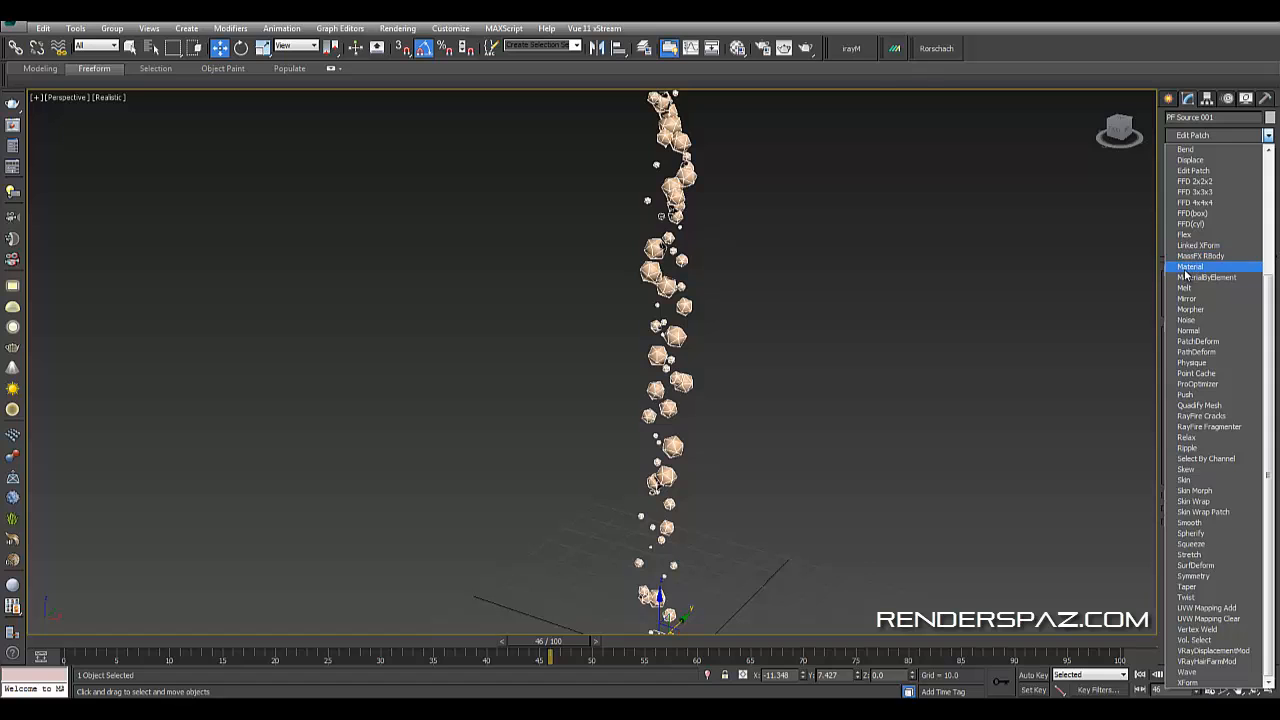
scroll(1230, 372, "up", 10)
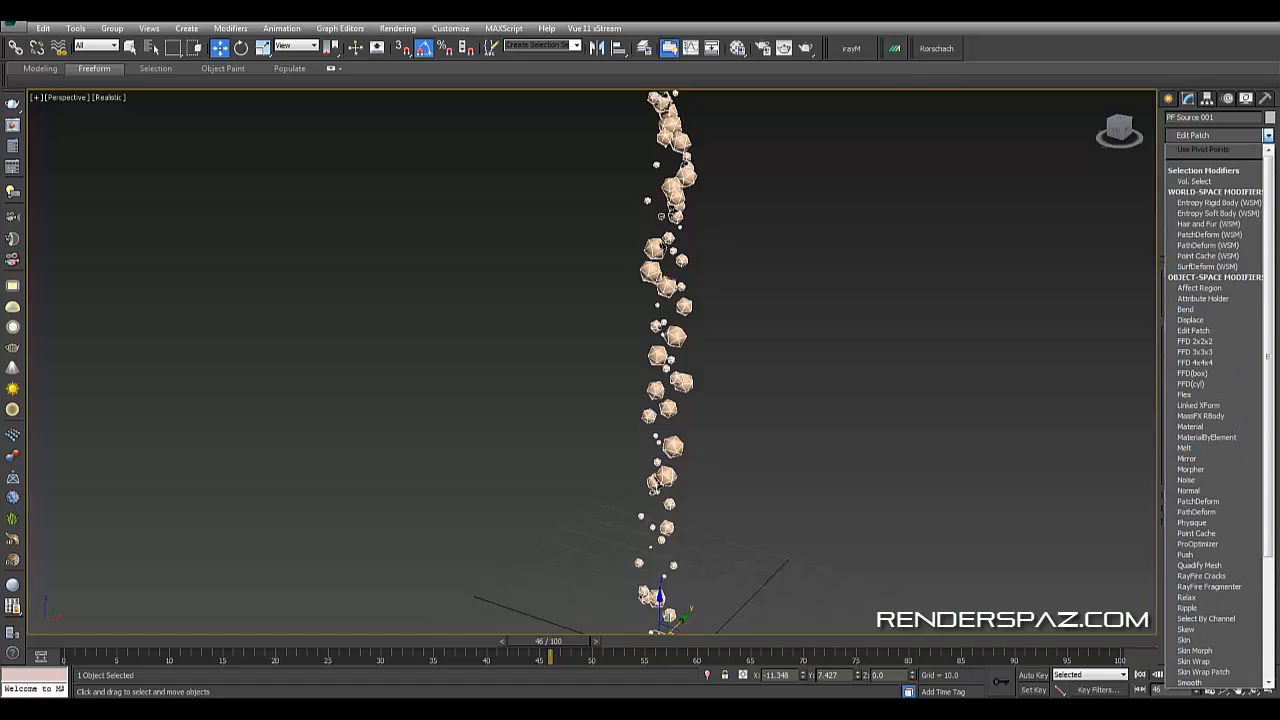
left_click(1187, 126)
left_click(1188, 135)
key("b")
- Create a BlobMesh compound object in the viewport beside the particle stream
left_click(1172, 103)
left_click(1173, 104)
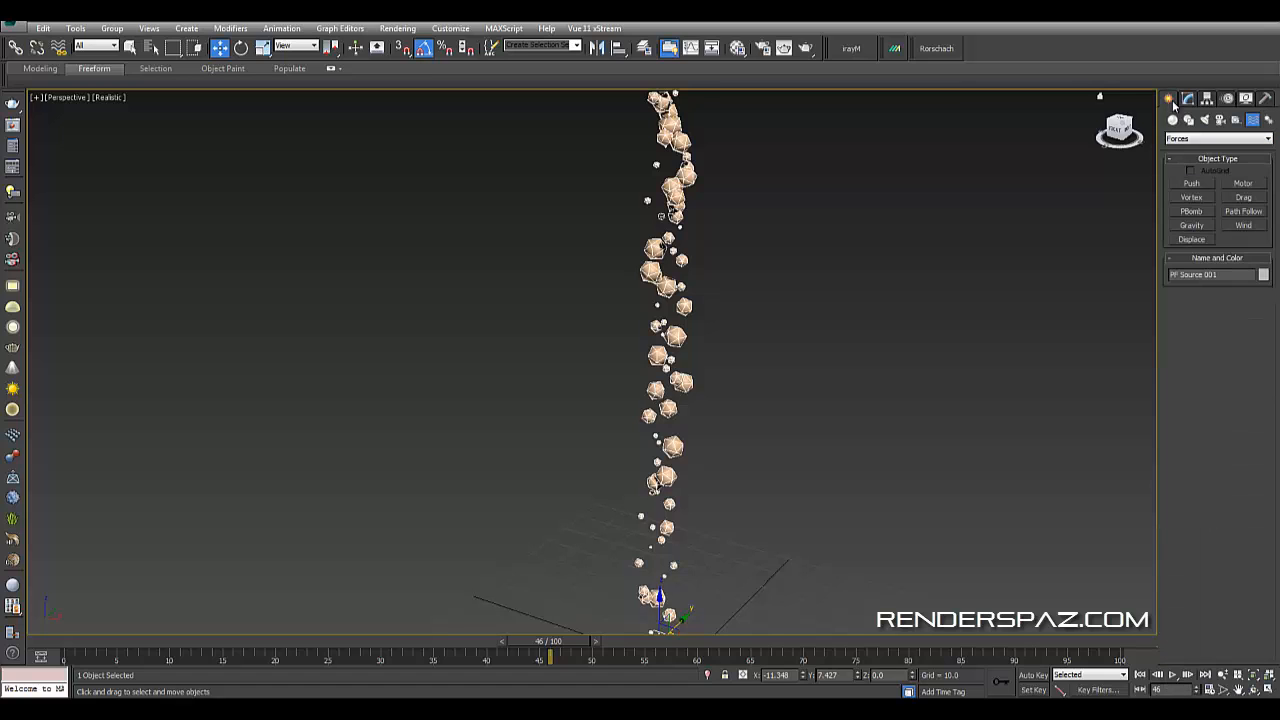
left_click(1173, 119)
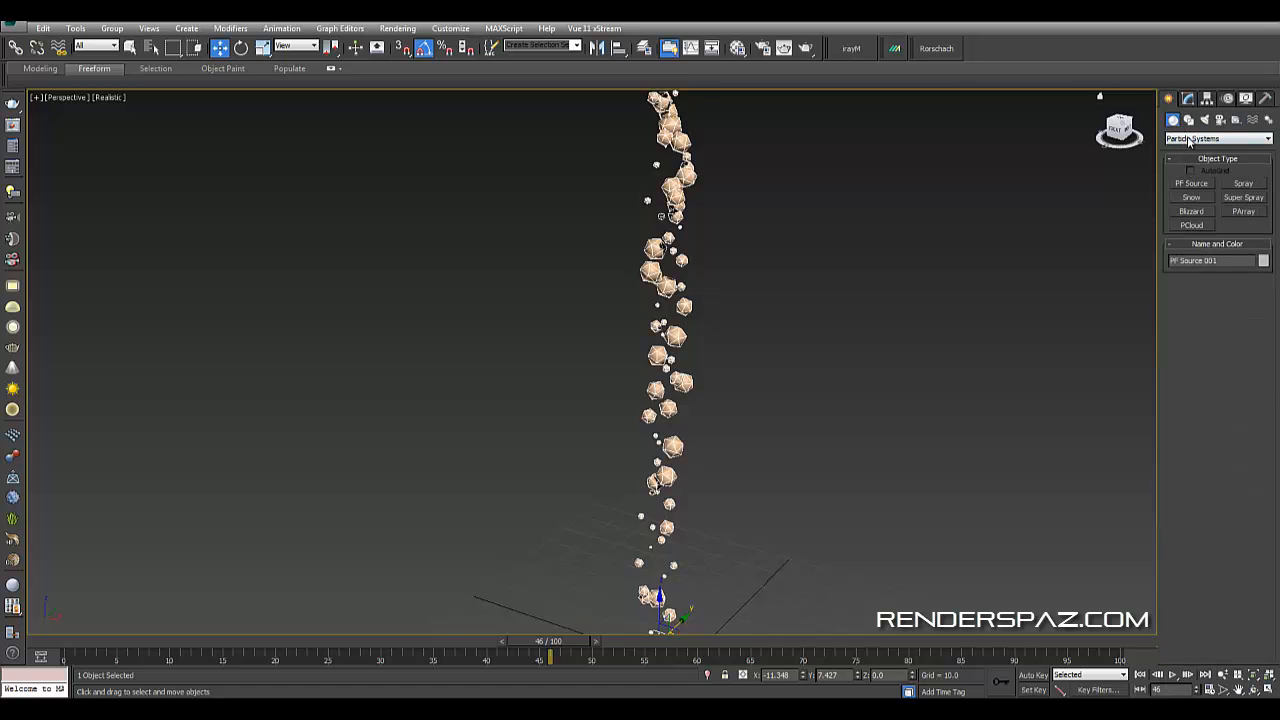
left_click(1190, 139)
left_click(1200, 150)
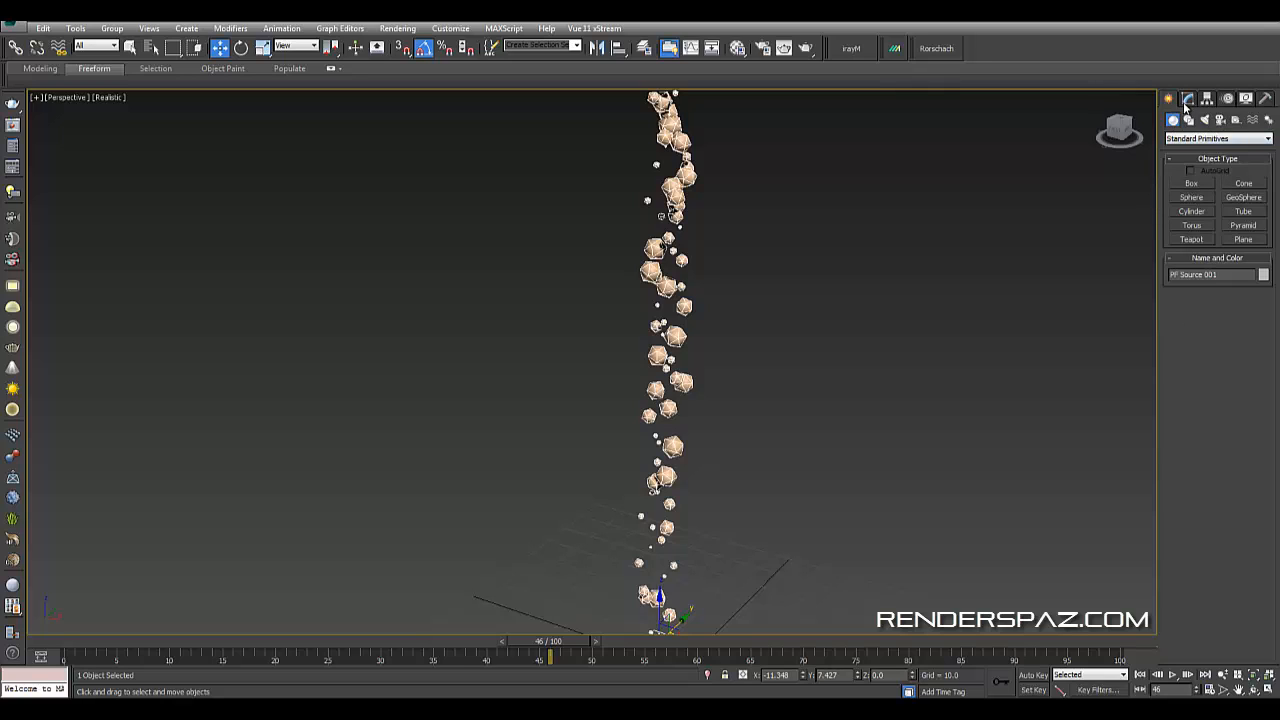
left_click(1184, 139)
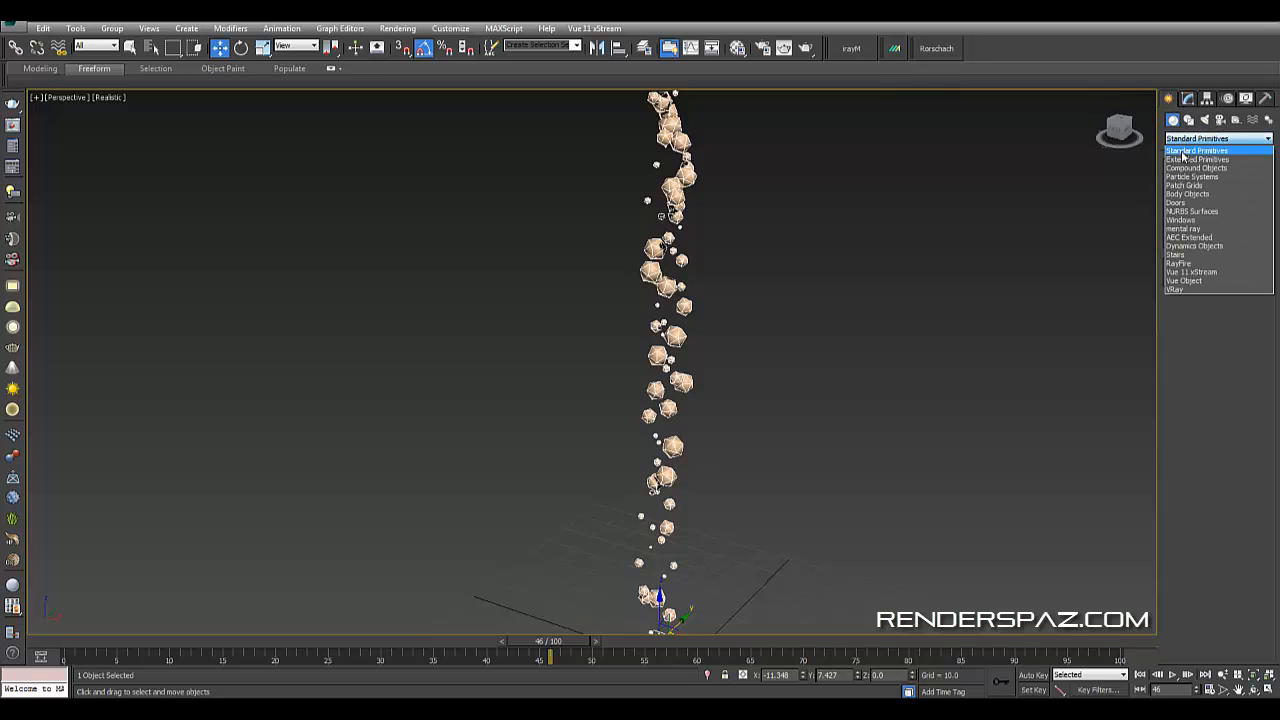
left_click(1190, 159)
left_click(1193, 139)
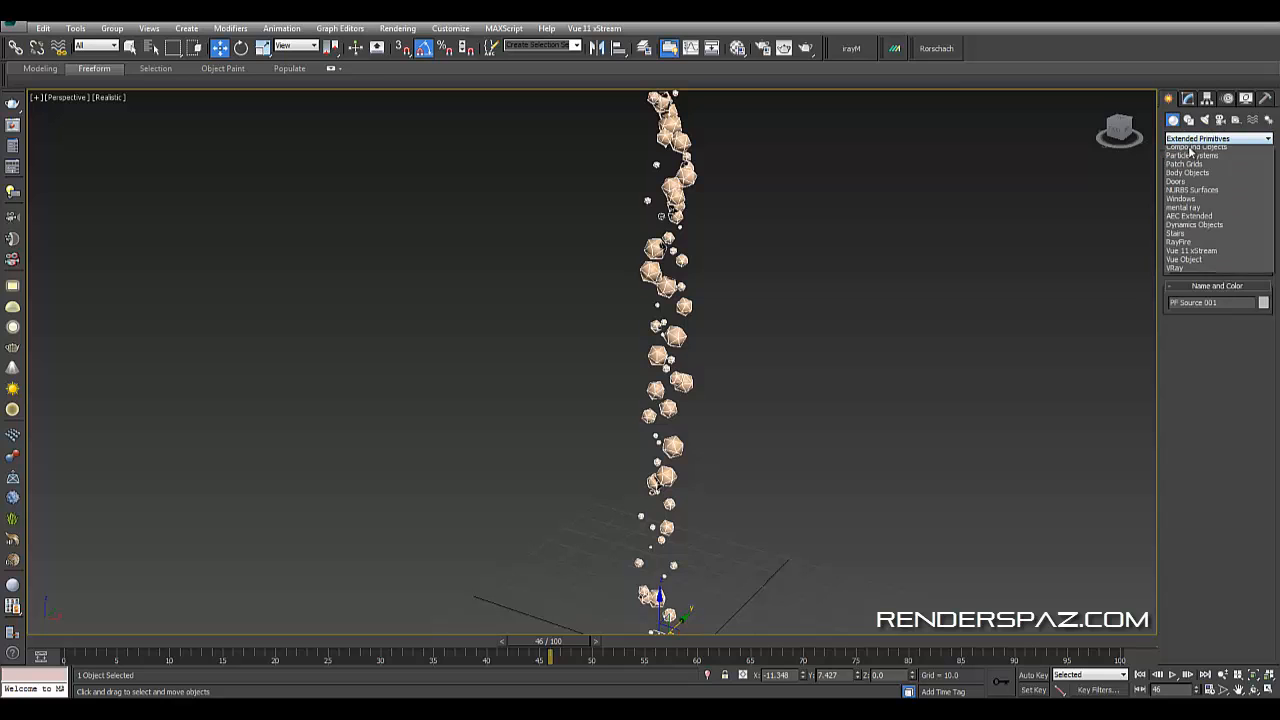
left_click(1196, 167)
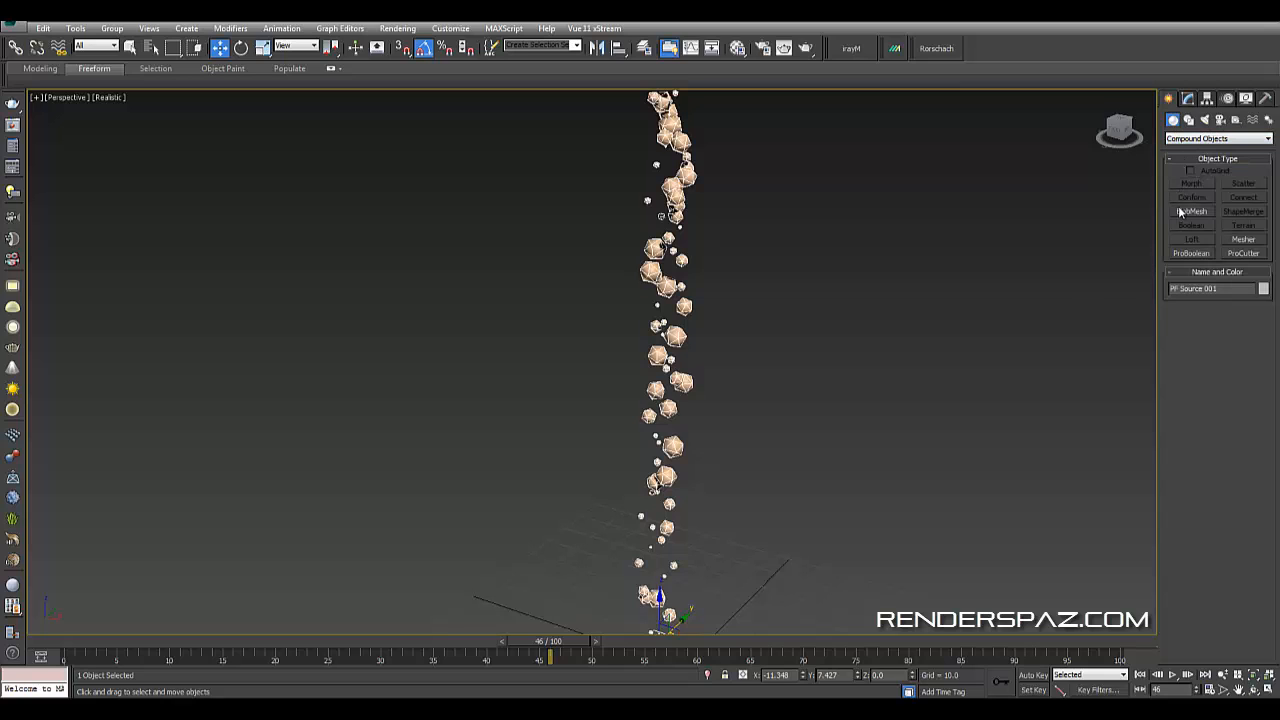
left_click(1190, 211)
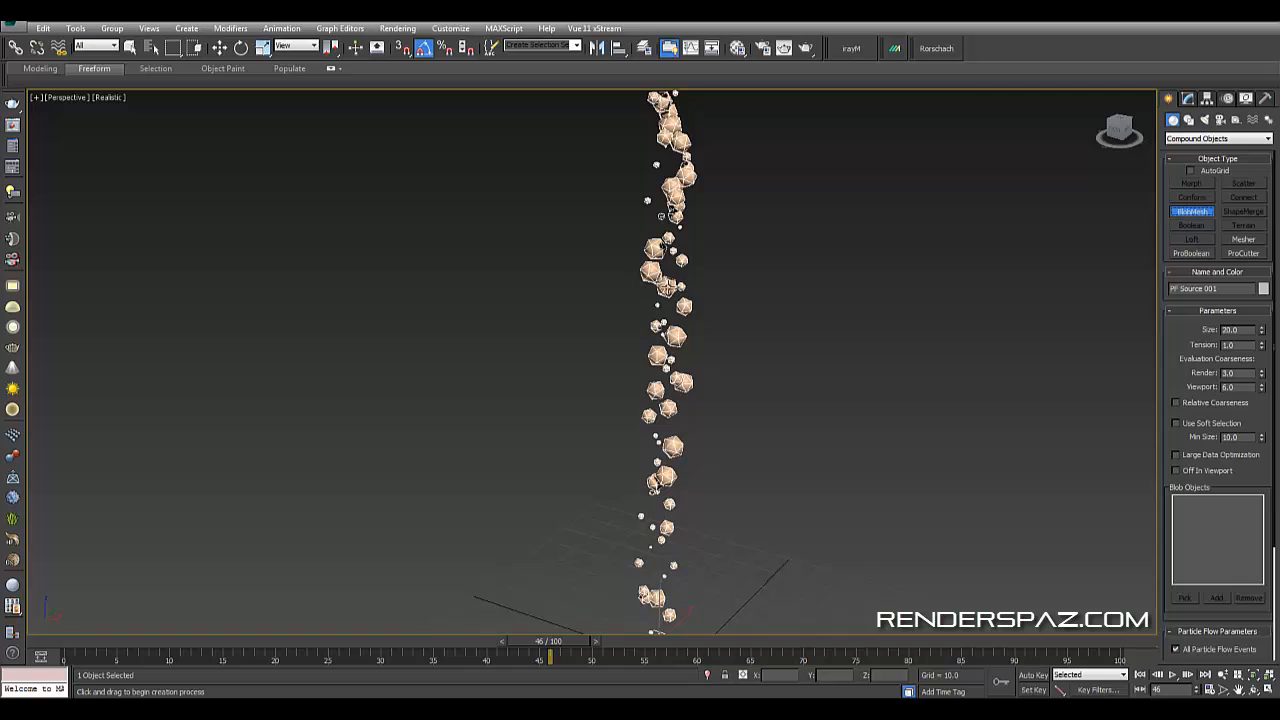
left_click(669, 290)
middle_click_drag(755, 374, 844, 298)
right_click(825, 345)
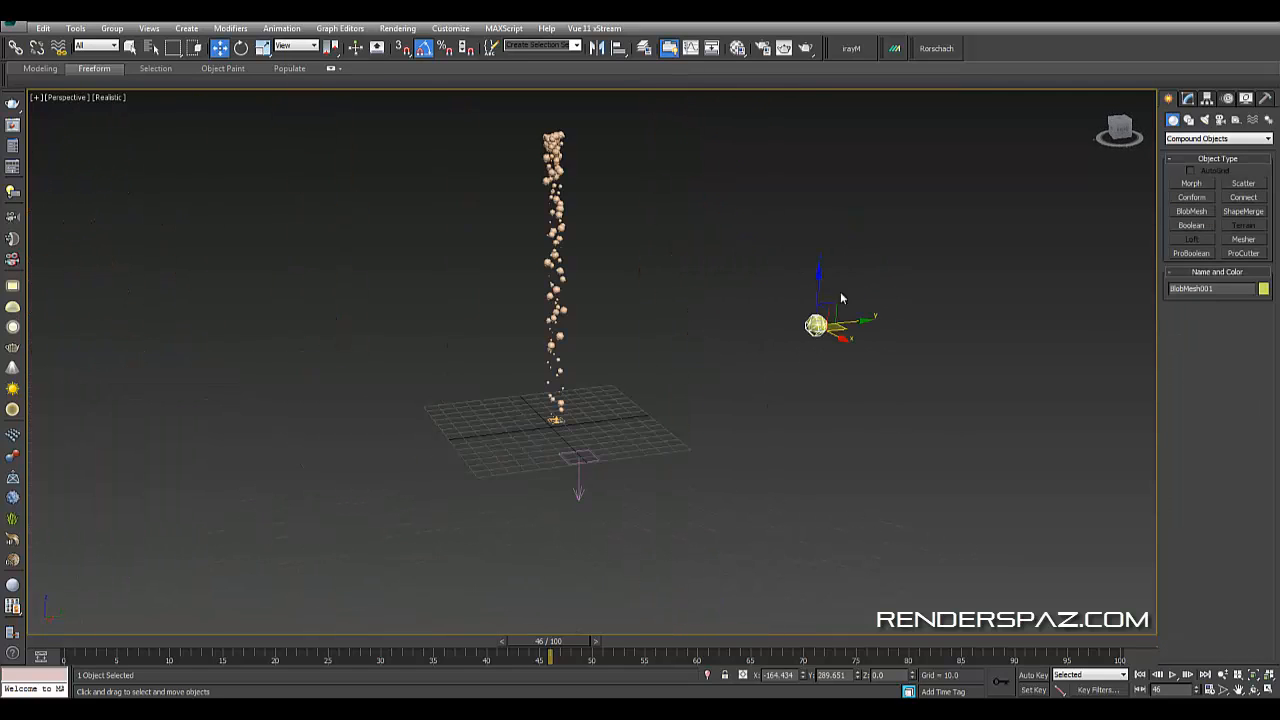
- Pick the PF Source 001 particle system as the BlobMesh's blob object
left_click(1188, 98)
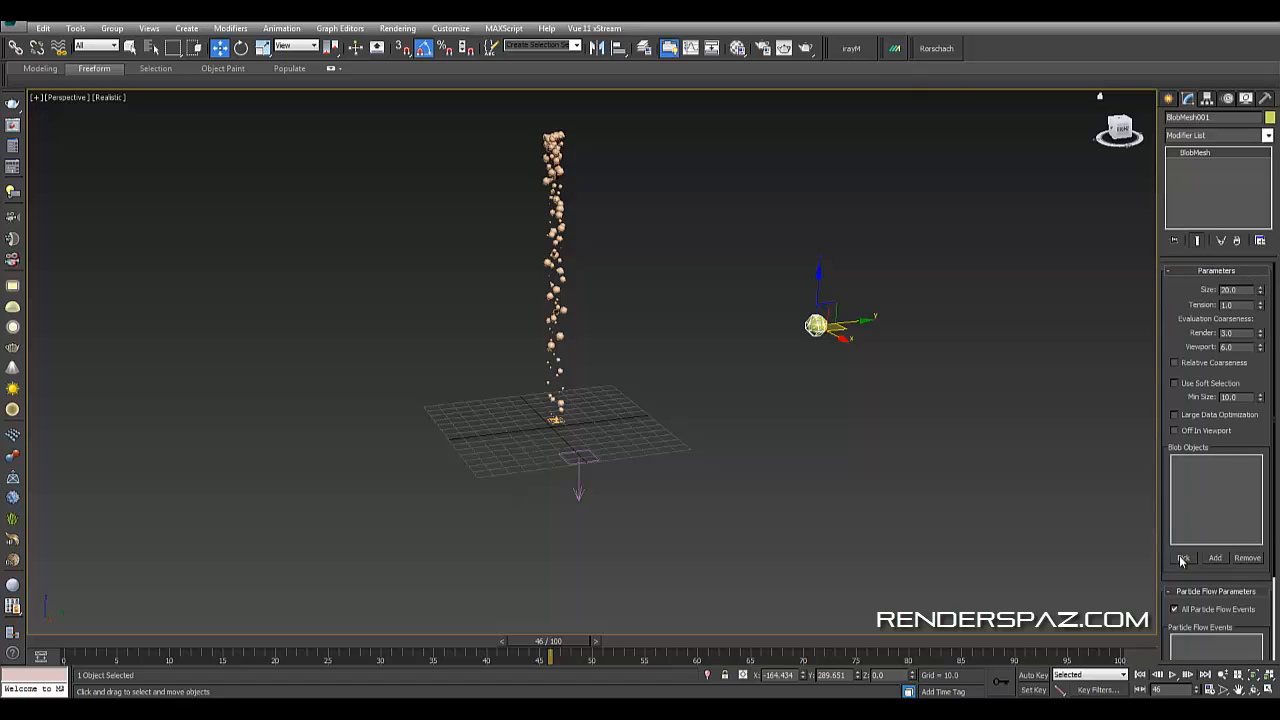
left_click(1183, 558)
left_click(553, 350)
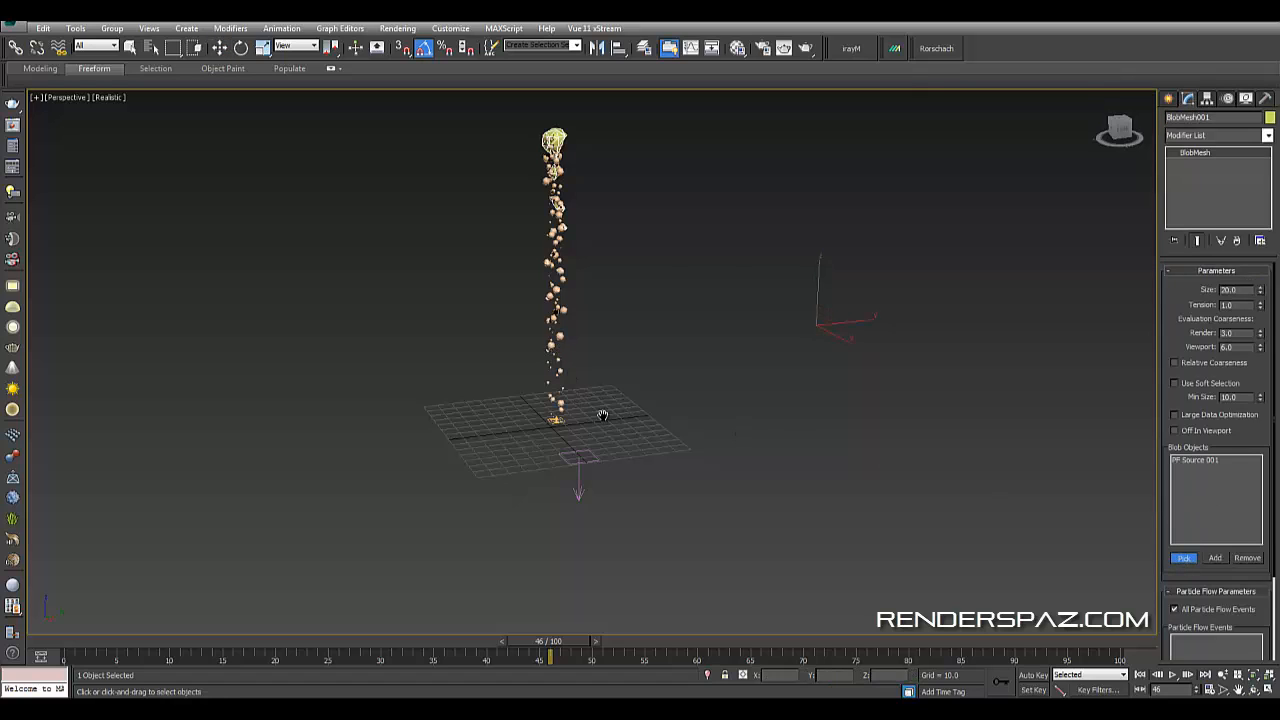
middle_click_drag(603, 417, 684, 476)
scroll(640, 349, "up", 3)
middle_click_drag(640, 349, 633, 370)
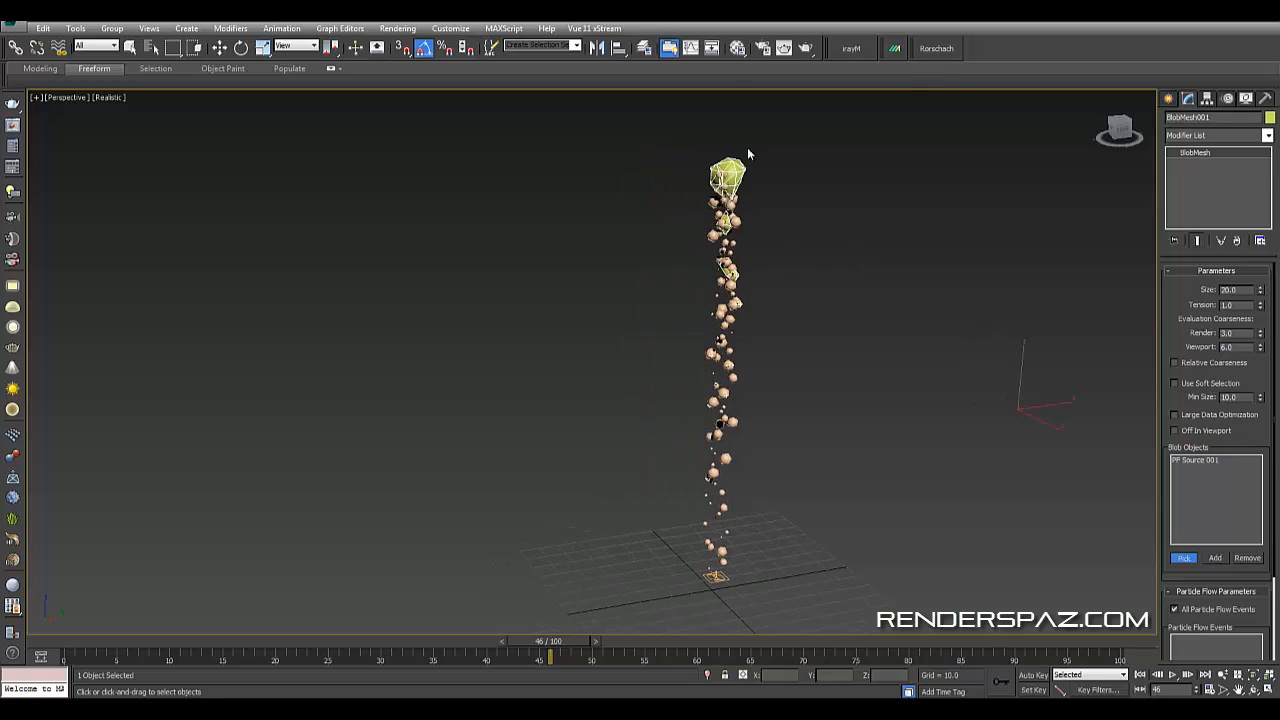
- Lower the BlobMesh tension to 0.01 and reduce its render evaluation coarseness to about 2.1
scroll(762, 245, "up", 3)
mouse_move(1259, 292)
left_mouse_down()
mouse_move(1266, 284)
mouse_move(1264, 307)
left_mouse_up()
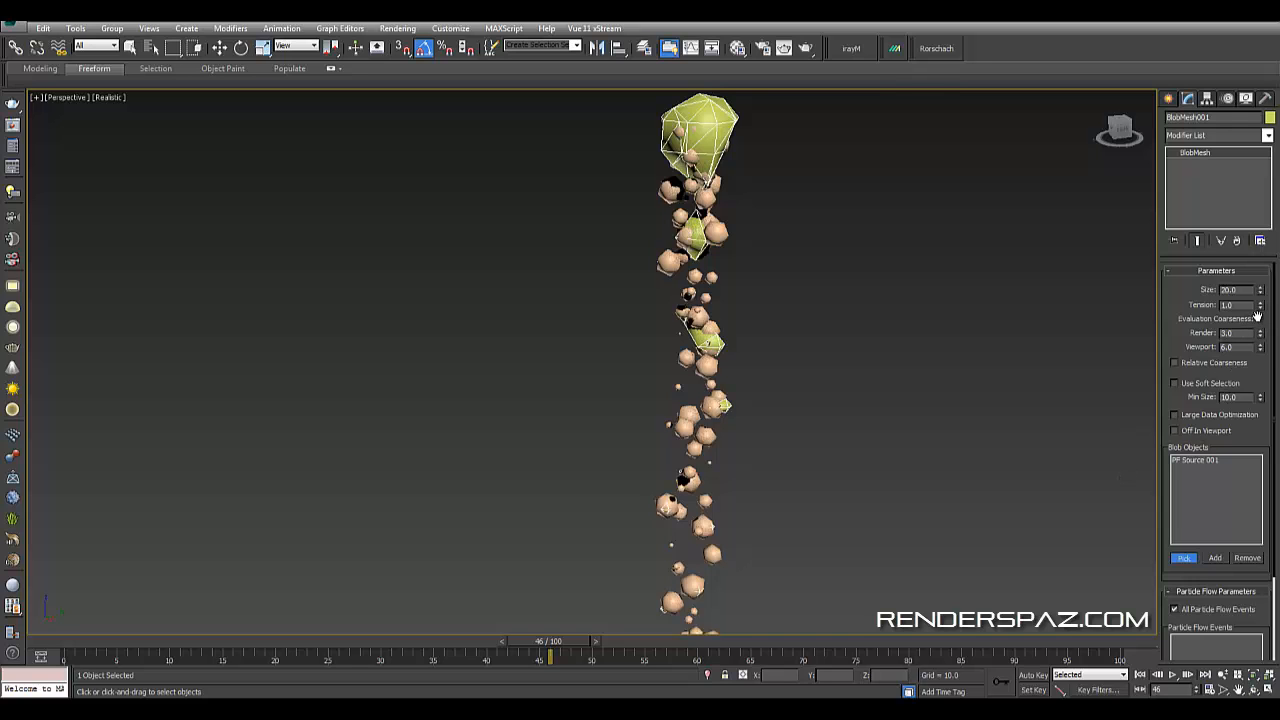
left_click_drag(1261, 311, 1260, 316)
middle_click_drag(905, 405, 873, 300)
scroll(873, 300, "down", 3)
middle_click_drag(835, 382, 839, 237)
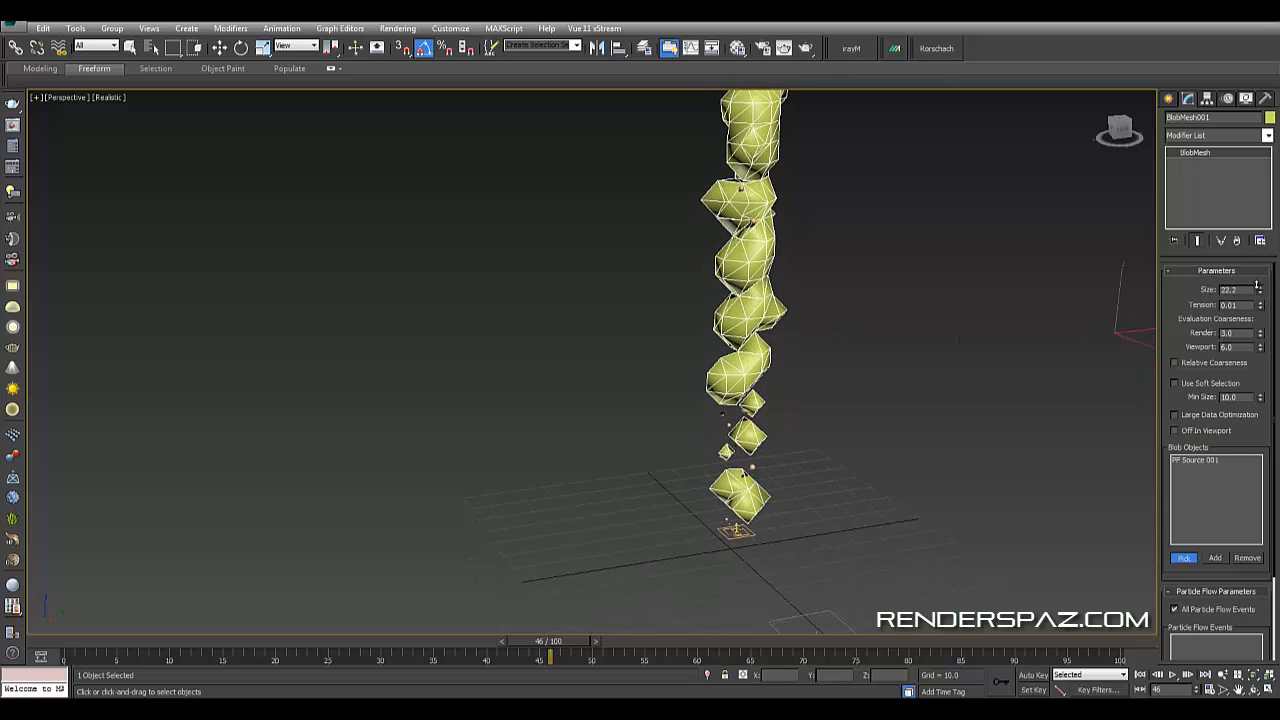
left_click_drag(1260, 289, 1249, 291)
left_click(1261, 337)
left_click_drag(1260, 347, 1264, 365)
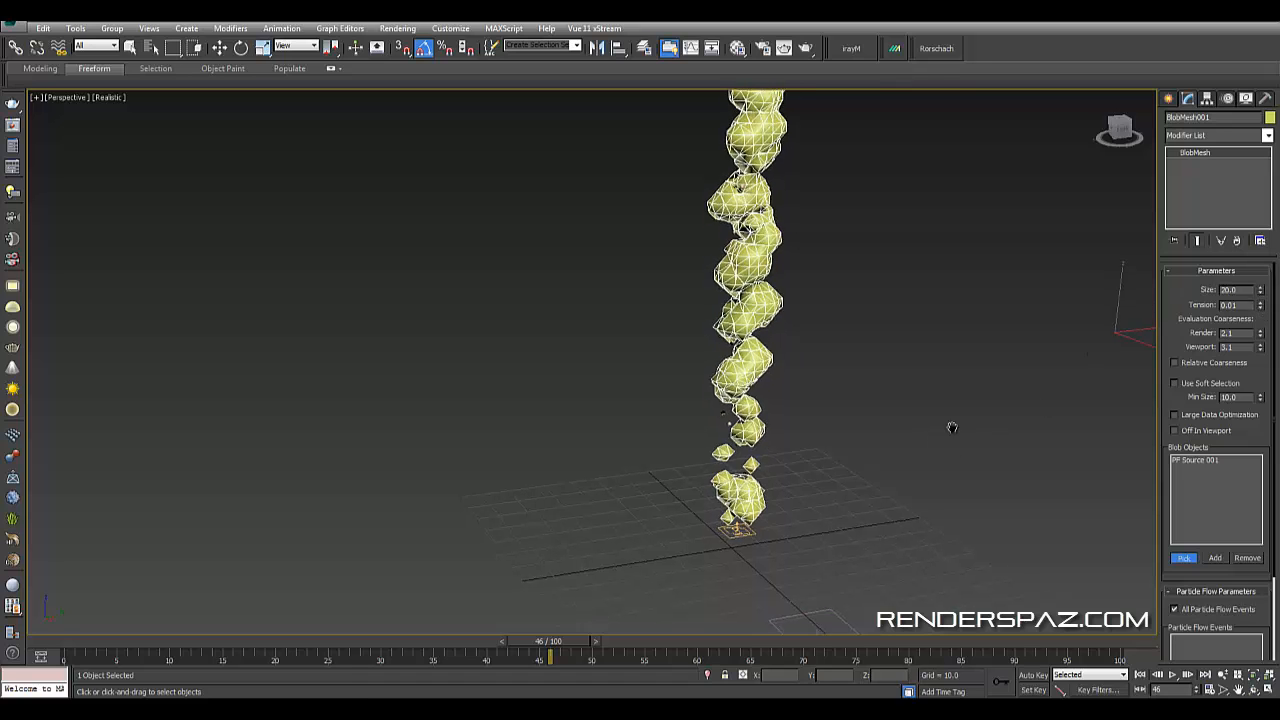
- Set the BlobMesh size to 23.4, render coarseness to 5.2 and viewport coarseness to 2.2
middle_click_drag(952, 427, 943, 535)
scroll(845, 352, "down", 4)
scroll(842, 352, "up", 4)
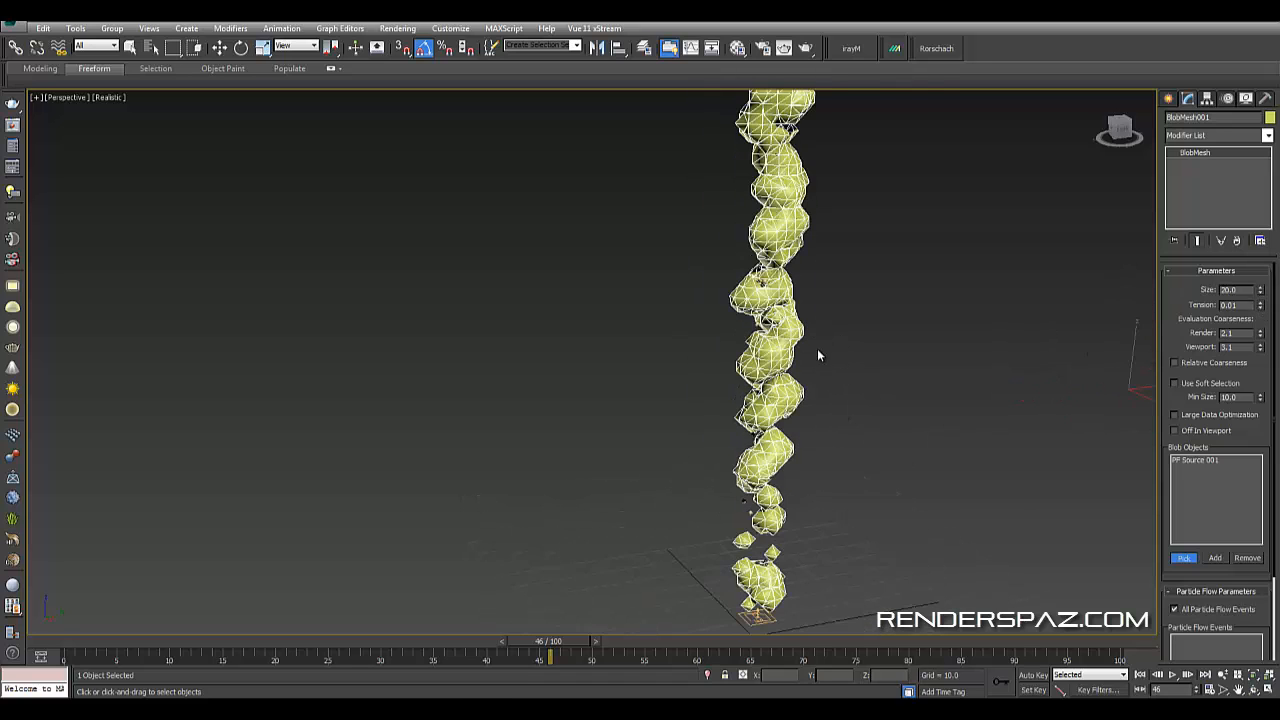
scroll(834, 414, "up", 3)
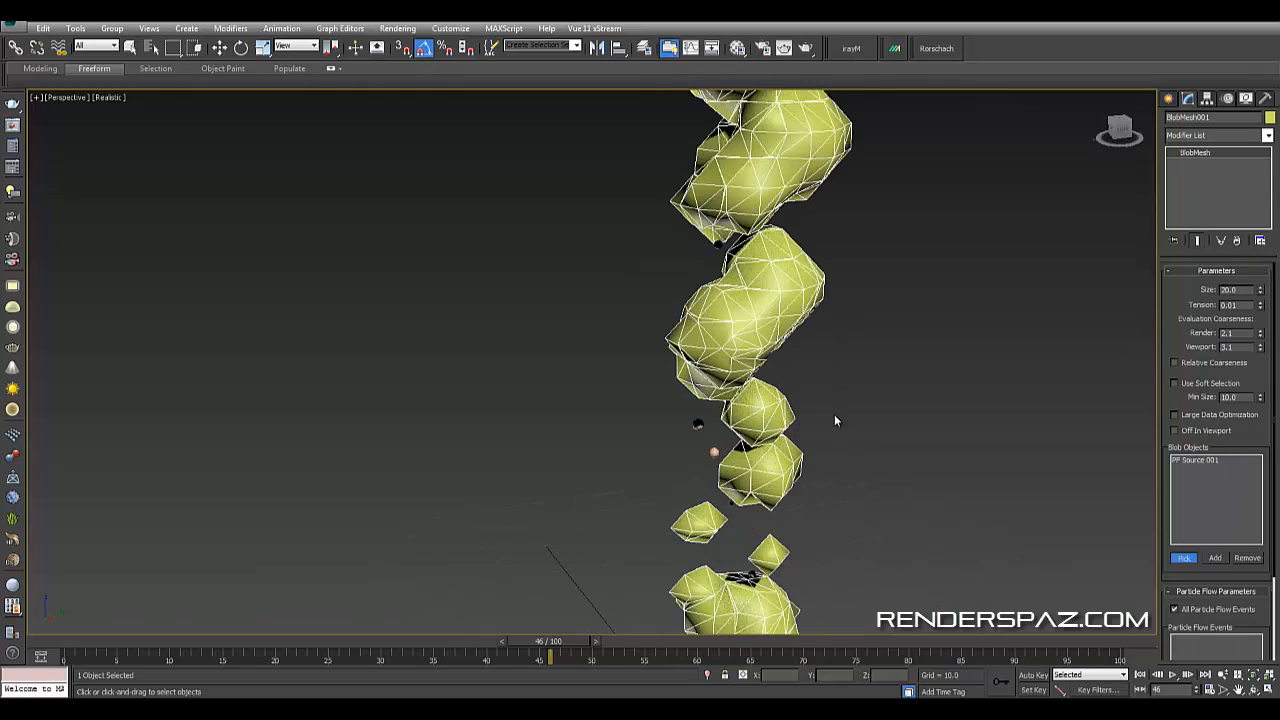
middle_click_drag(835, 415, 866, 345)
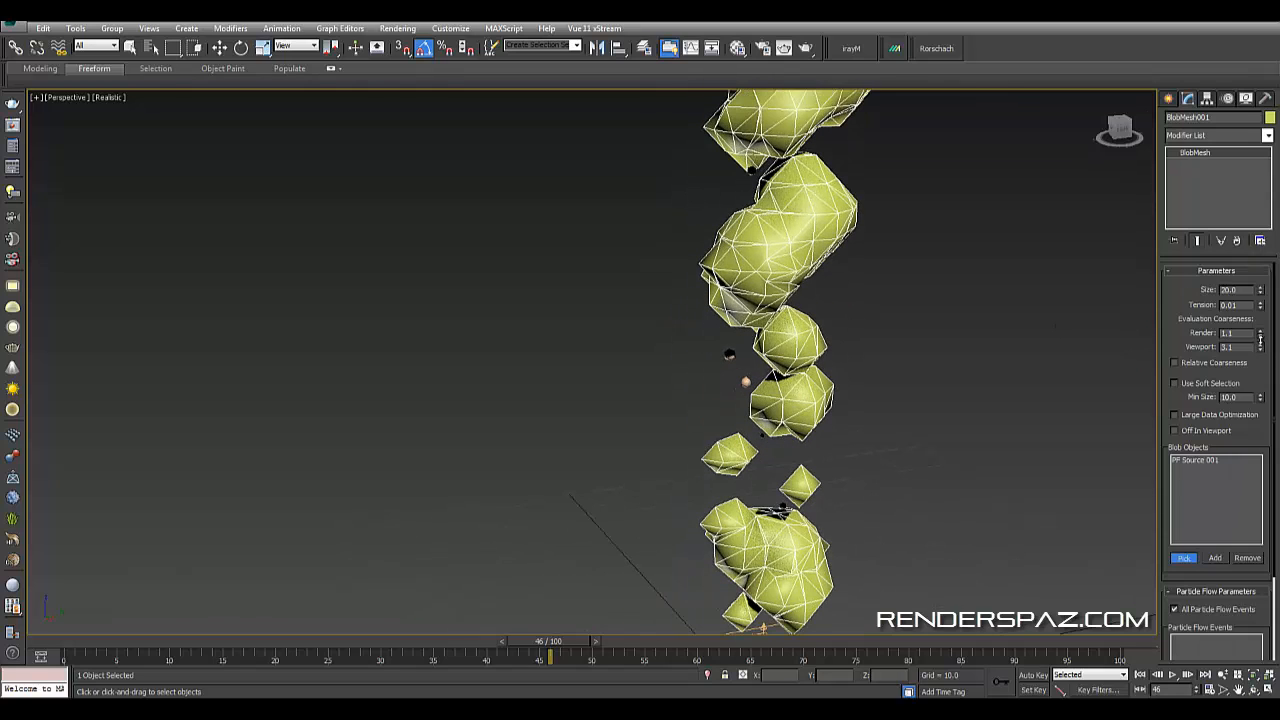
left_click_drag(1260, 334, 1260, 341)
mouse_move(1259, 294)
left_mouse_down()
mouse_move(1258, 277)
mouse_move(1252, 295)
left_mouse_up()
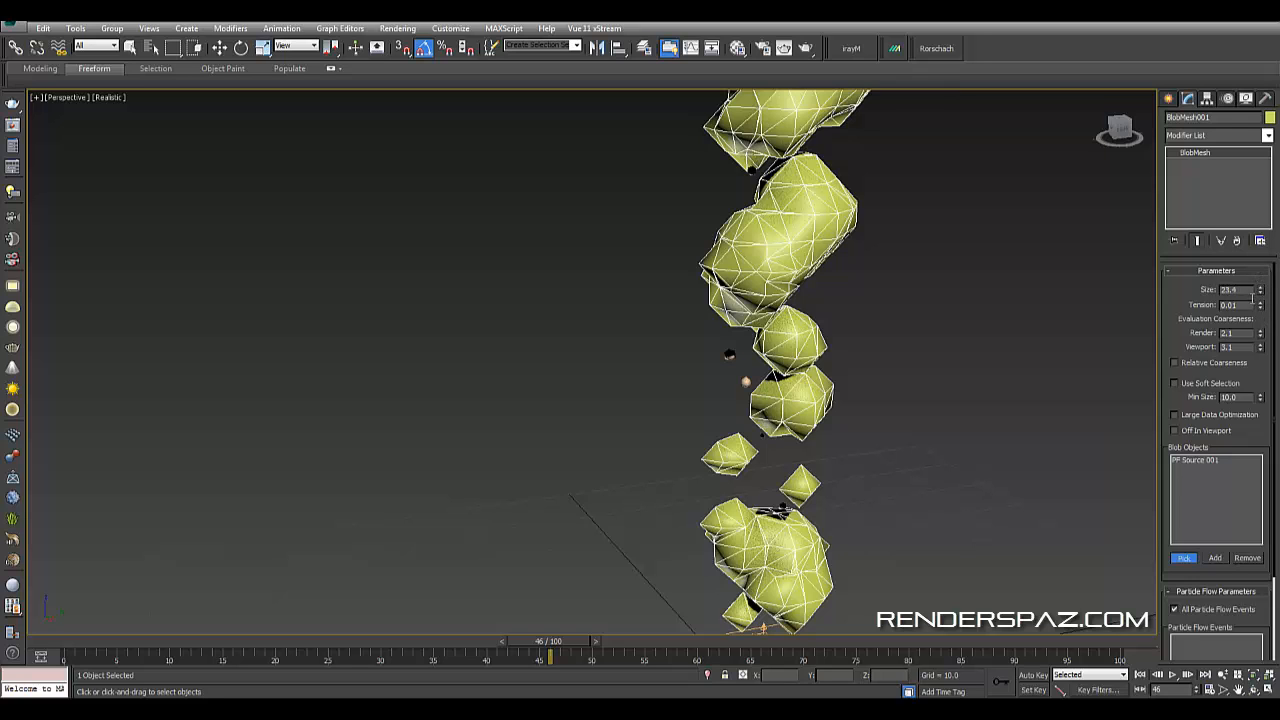
left_click_drag(1262, 347, 1260, 349)
left_click(1260, 349)
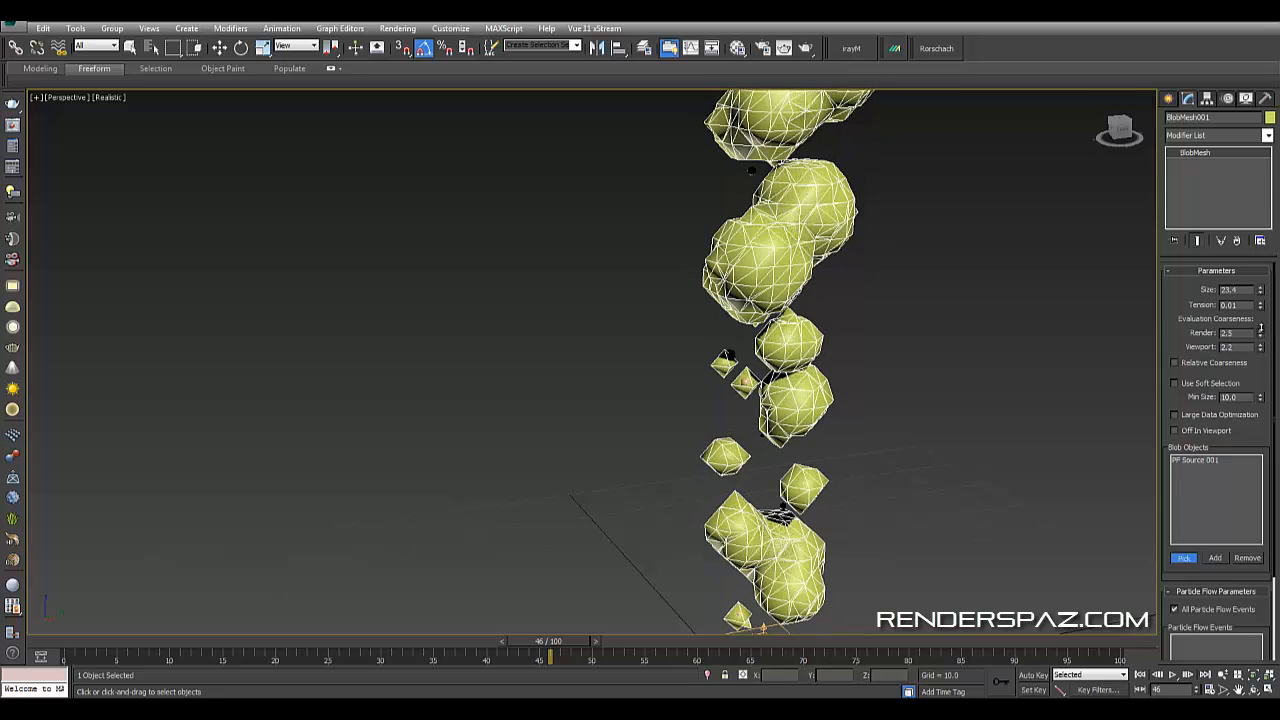
left_click(1260, 330)
- Add a Relax modifier on top of the BlobMesh
scroll(880, 277, "down", 5)
middle_click_drag(880, 277, 825, 368)
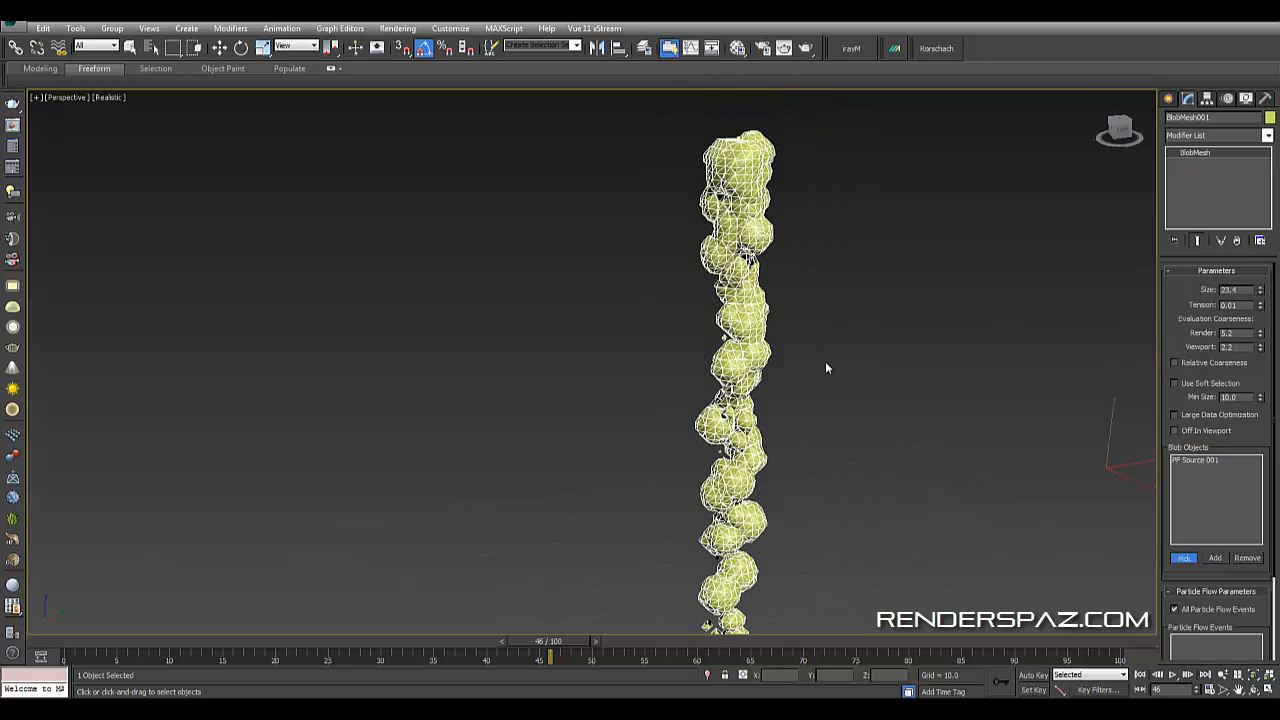
middle_click_drag(838, 455, 848, 282)
scroll(785, 398, "up", 3)
scroll(811, 494, "up", 2)
middle_click_drag(870, 450, 900, 361)
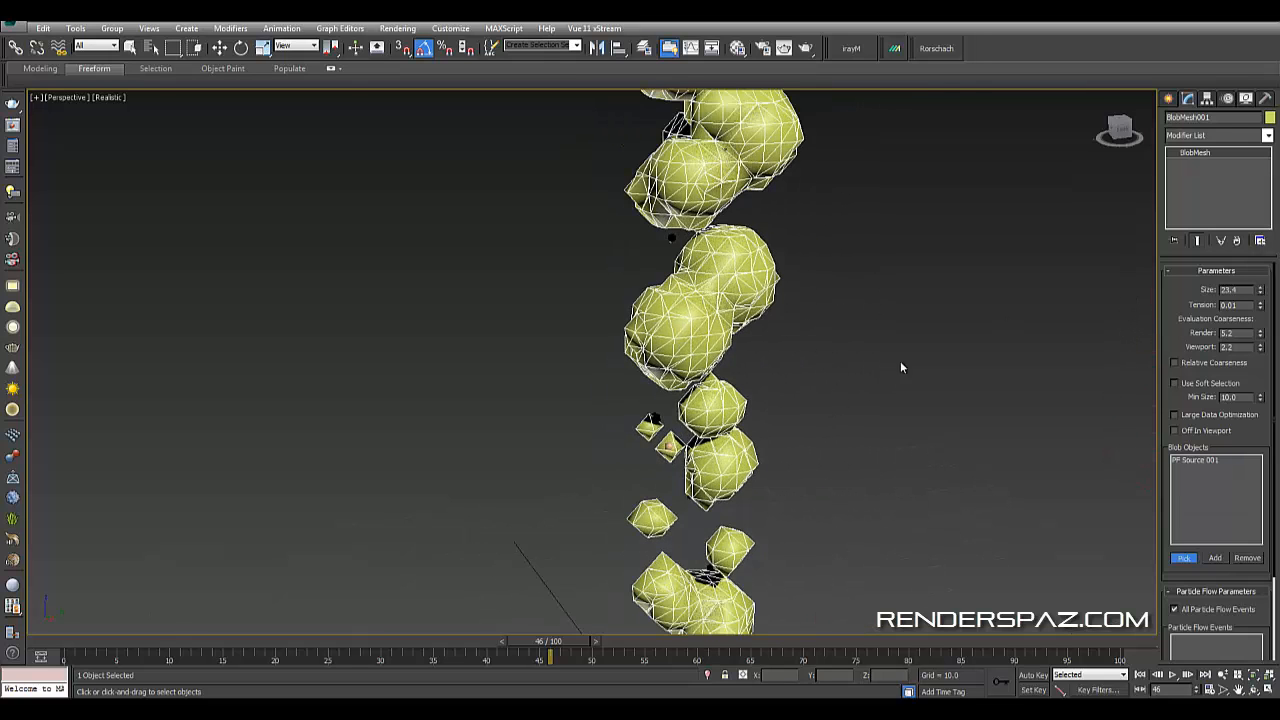
middle_click_drag(974, 325, 946, 375)
left_click(1212, 134)
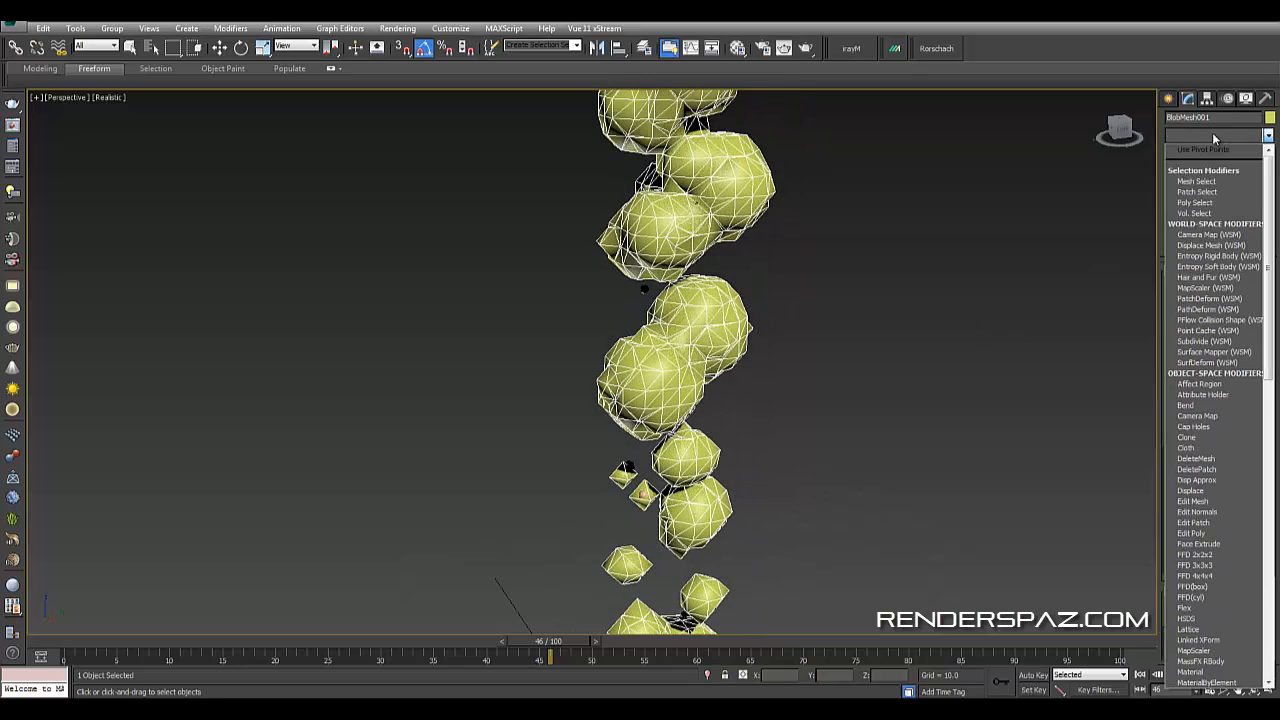
key("r")
left_click(1206, 268)
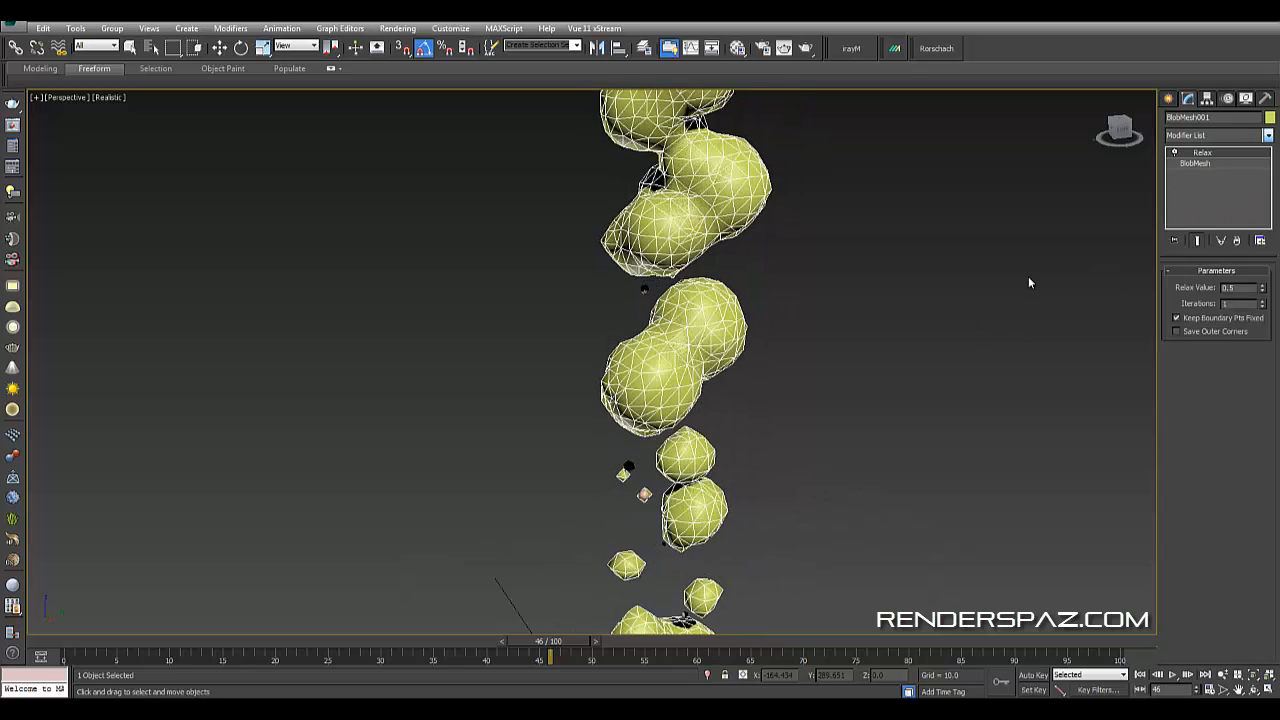
- Set the Relax value to 0.82 and iterations to 2
middle_click_drag(940, 311, 949, 376)
scroll(949, 376, "down", 2)
middle_click_drag(1130, 221, 1084, 327)
scroll(1086, 326, "down", 2)
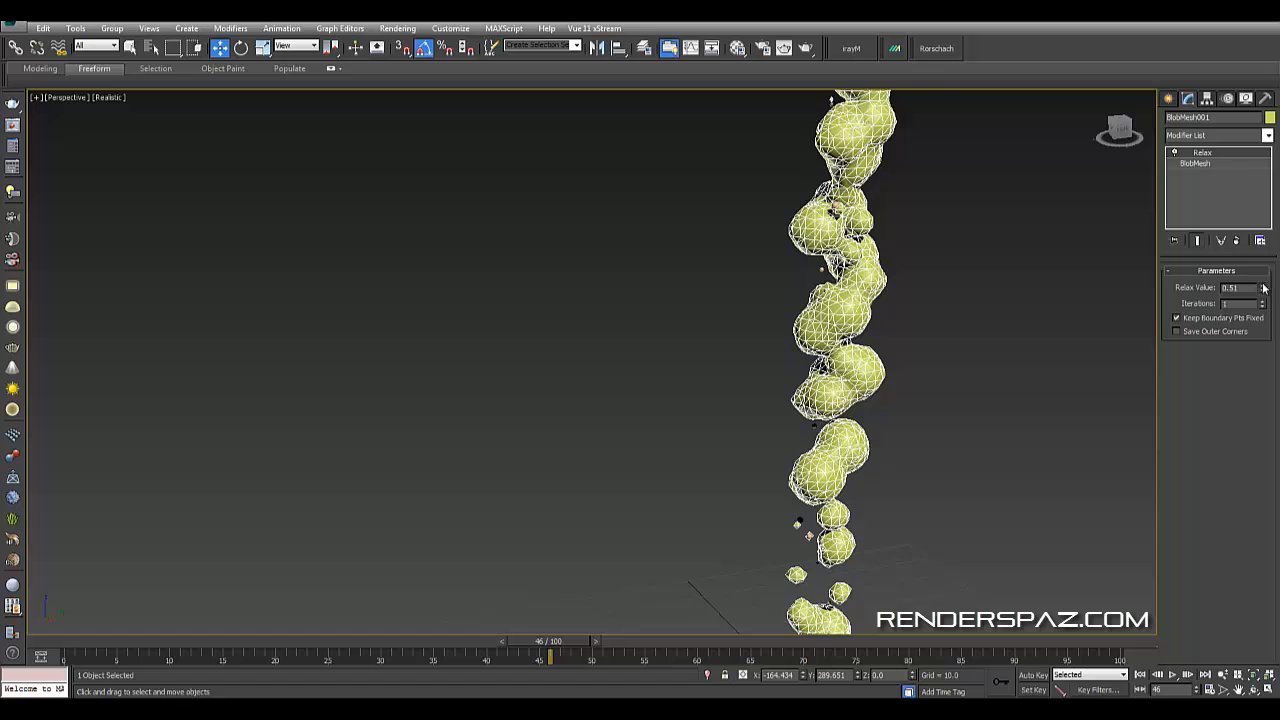
mouse_move(1263, 287)
left_mouse_down()
mouse_move(1262, 310)
mouse_move(1243, 316)
mouse_move(1250, 271)
mouse_move(1257, 298)
left_mouse_up()
left_click(1262, 301)
left_click(1262, 301)
left_click(1262, 301)
middle_click_drag(912, 359, 868, 466)
scroll(868, 464, "down", 2)
left_click(924, 338)
scroll(924, 339, "down", 3)
scroll(921, 392, "up", 2)
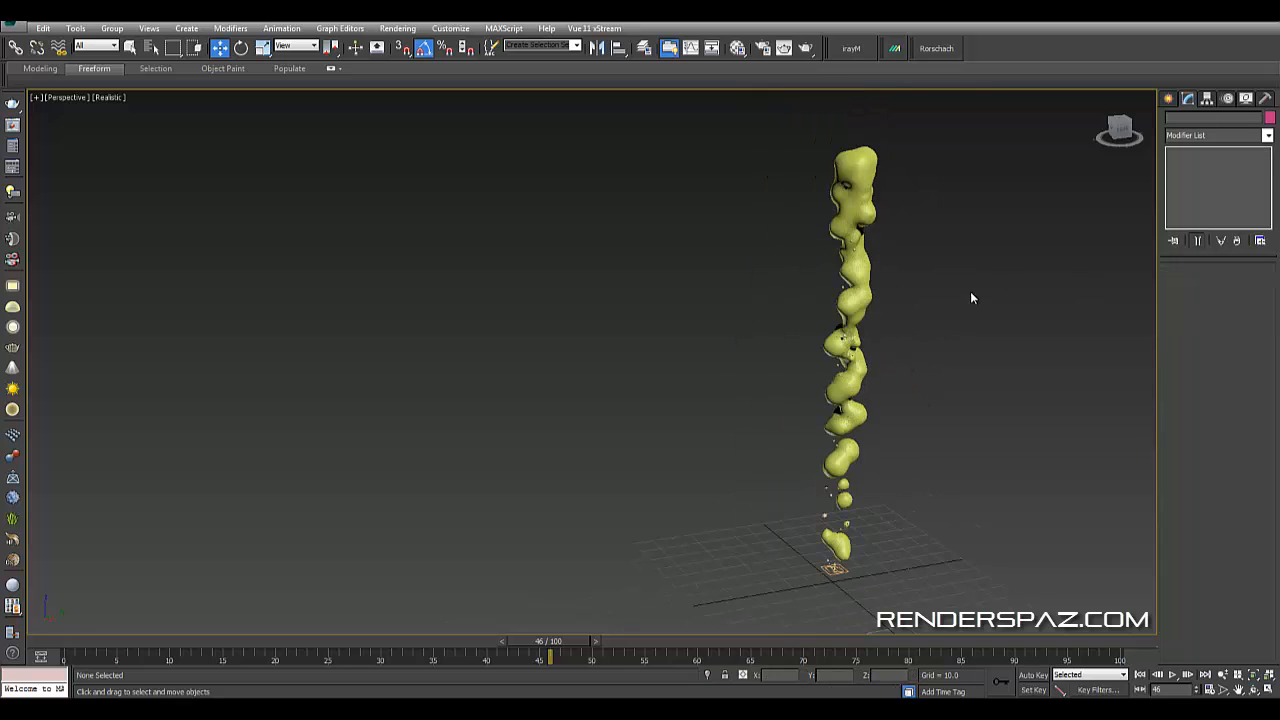
- Select the particle source, increase the Birth operator's amount in Particle View, and close it
middle_click_drag(865, 324, 866, 300)
scroll(852, 458, "up", 2)
left_click(840, 412)
scroll(860, 433, "up", 4)
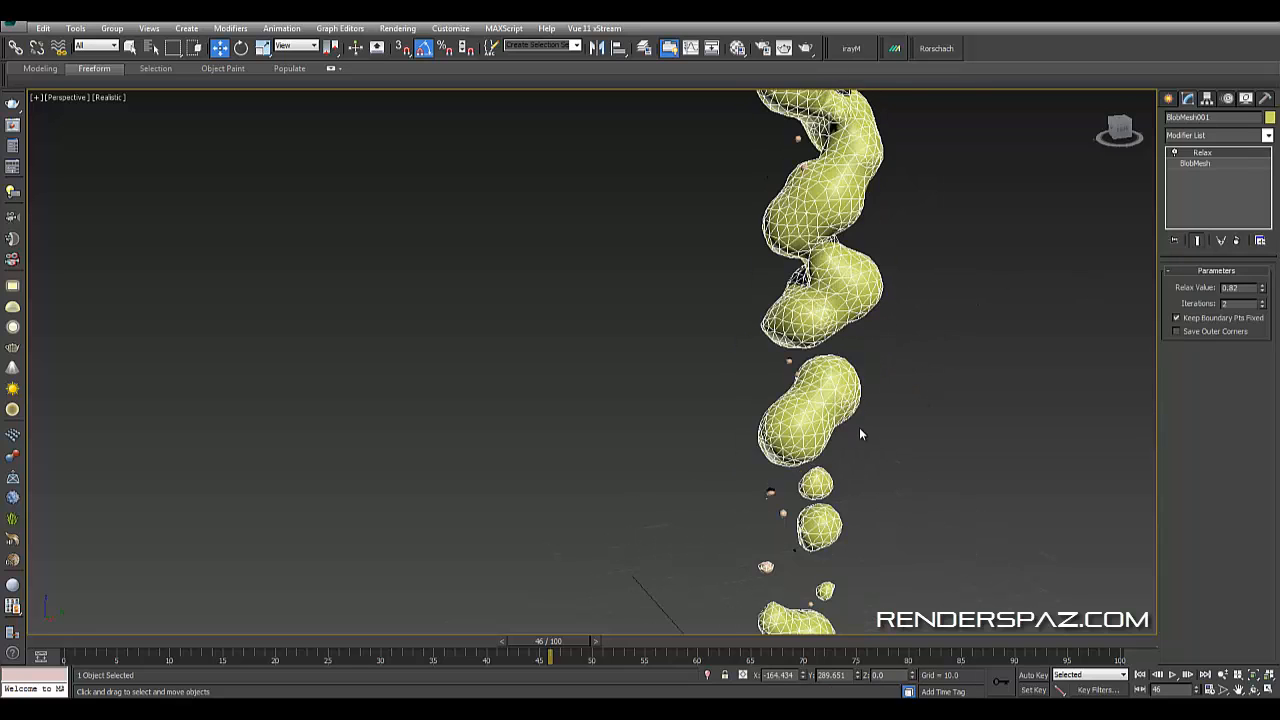
scroll(850, 445, "up", 2)
left_click(780, 323)
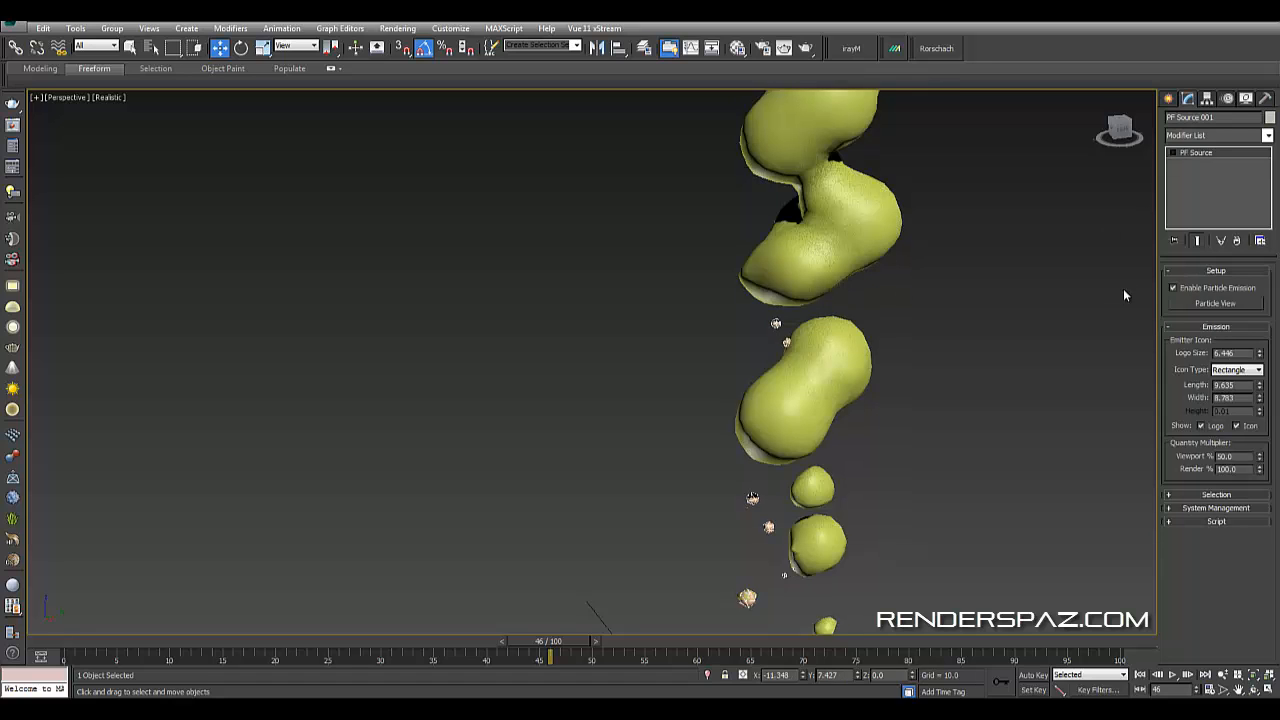
left_click(1221, 303)
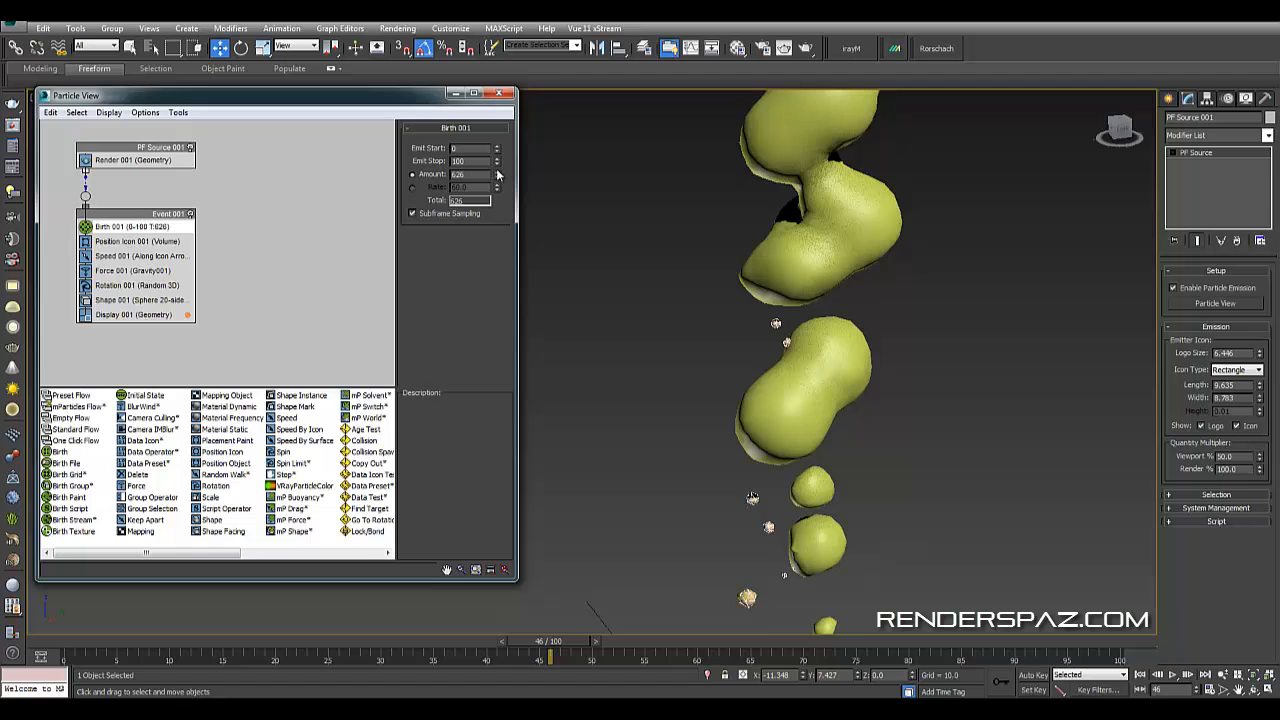
left_click_drag(498, 175, 506, 45)
left_click(500, 94)
left_click(872, 217)
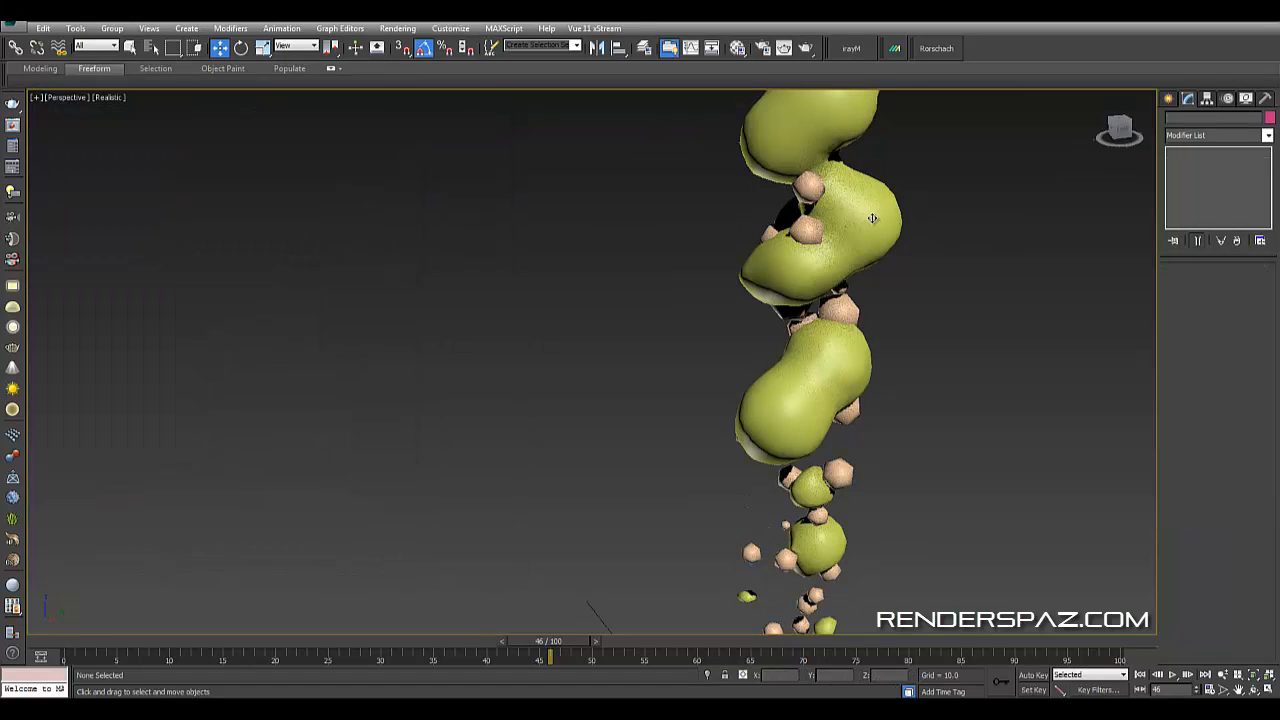
- Refresh the BlobMesh's blob objects by removing PF Source 001 and picking the particle source again
left_click(1208, 165)
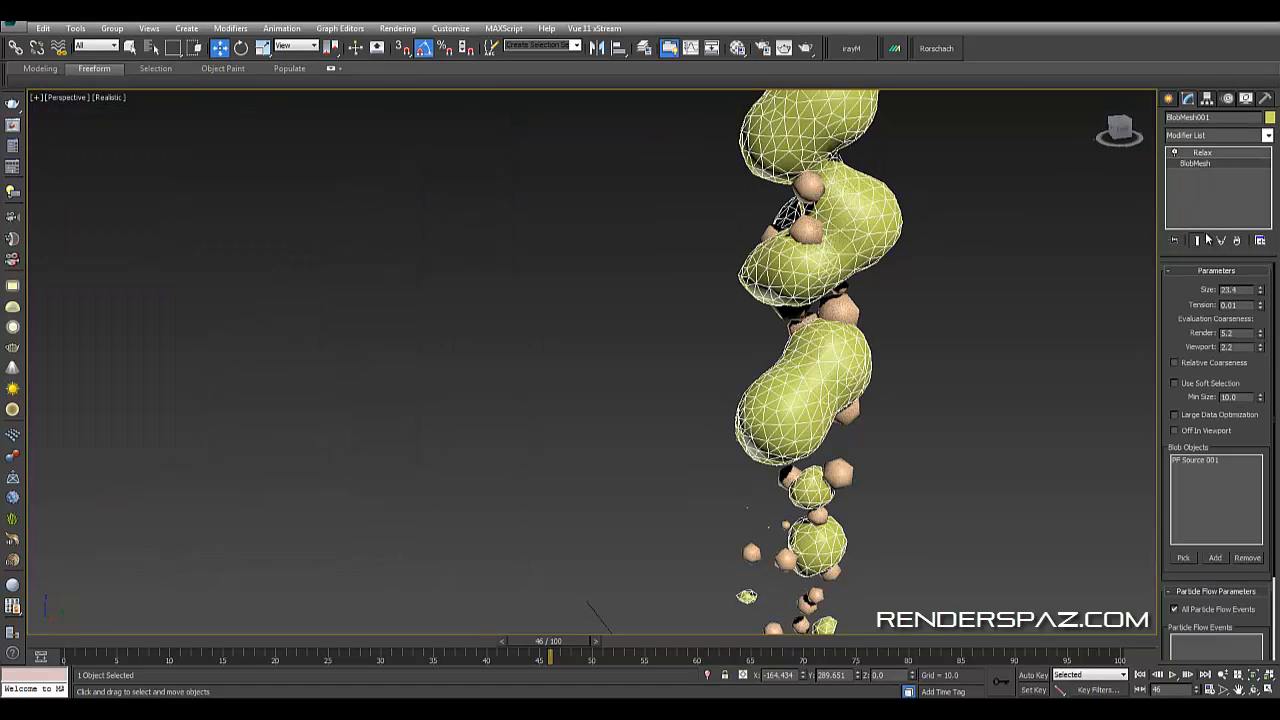
left_click(1000, 356)
left_click(843, 370)
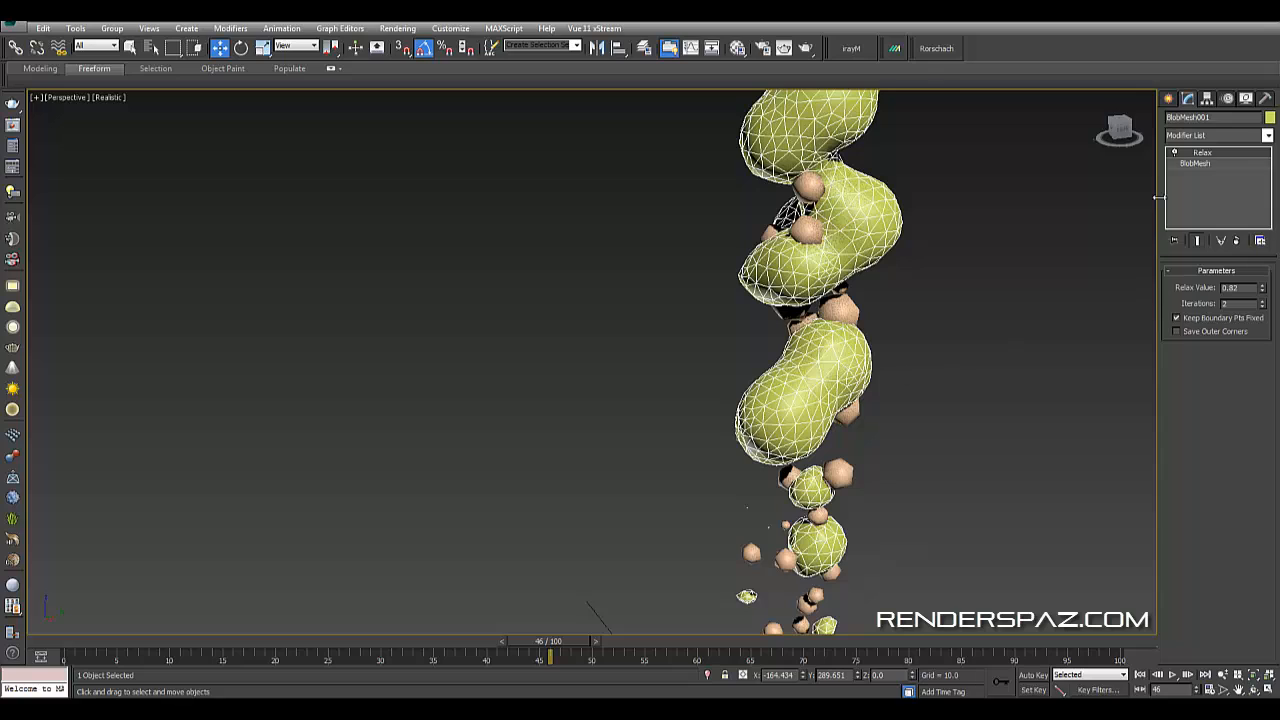
left_click(1193, 163)
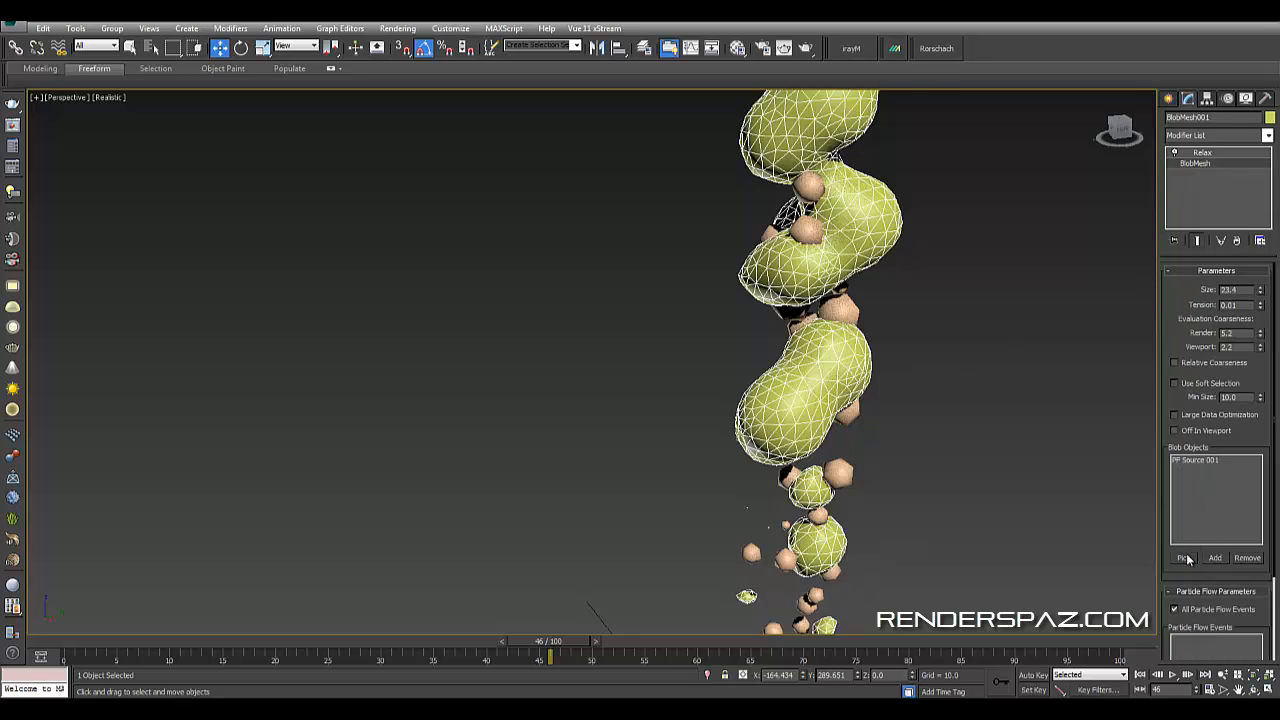
left_click(1184, 558)
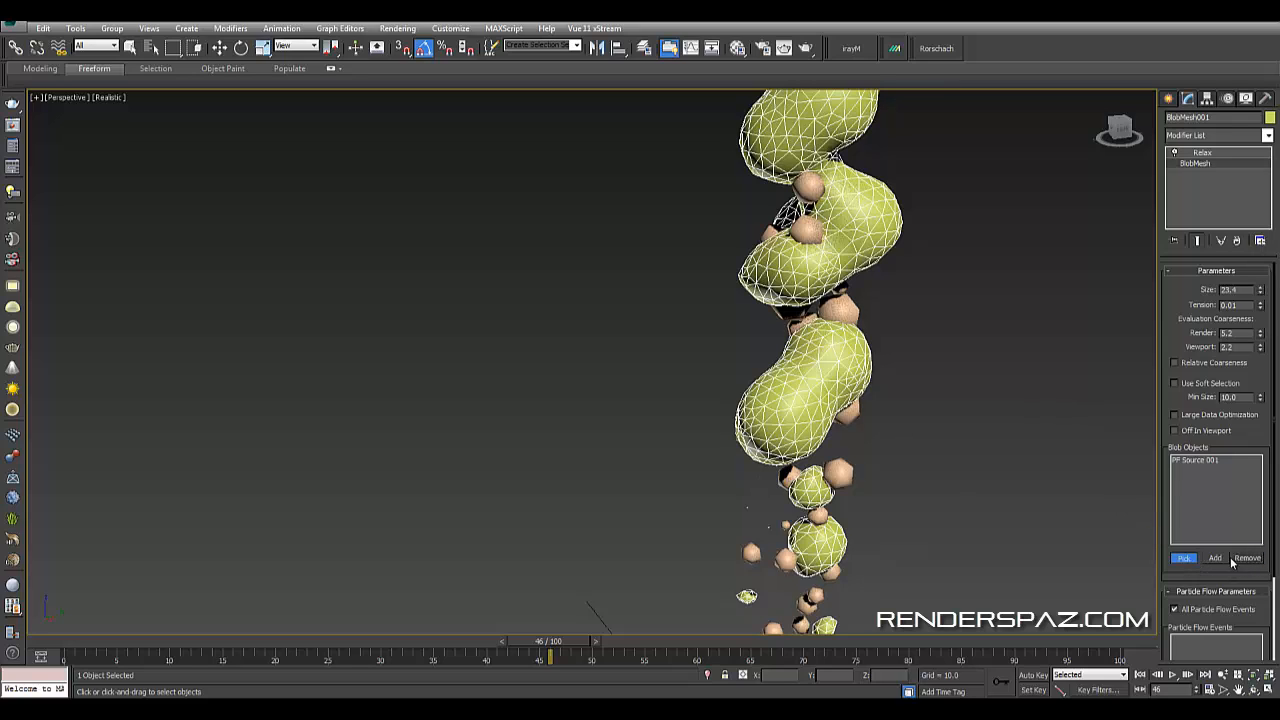
left_click(1197, 460)
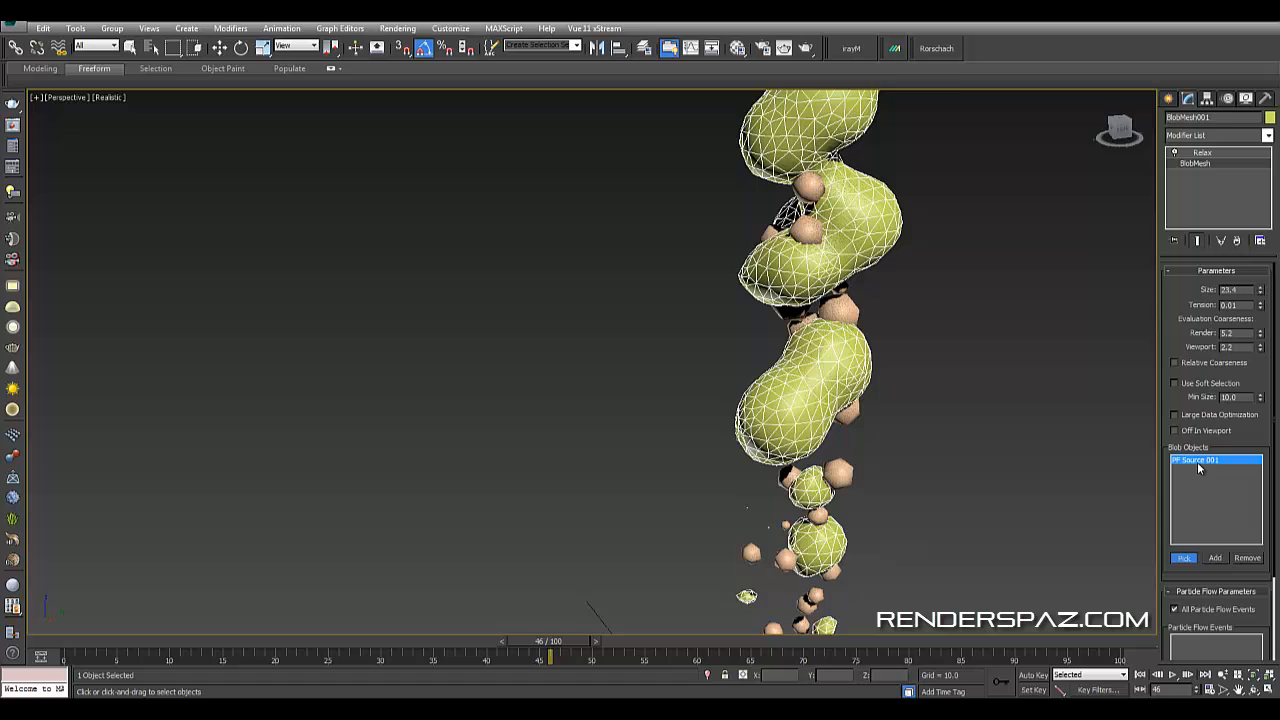
left_click(1247, 558)
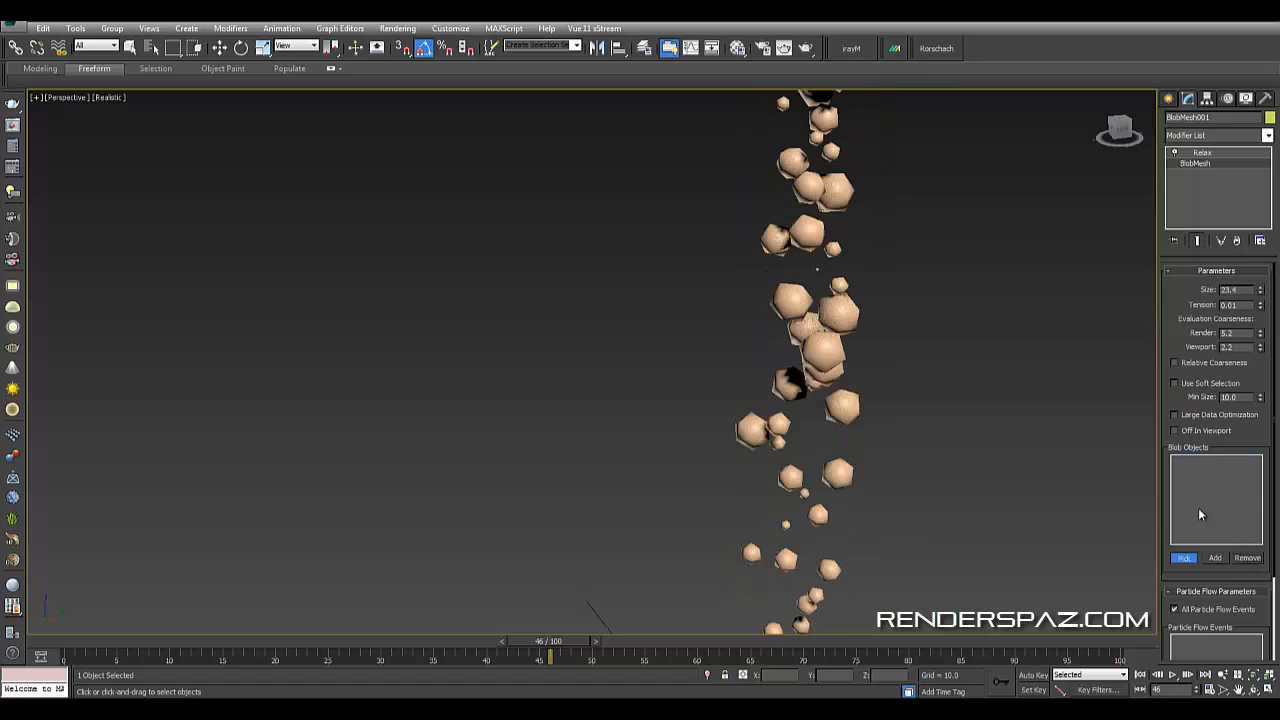
left_click(815, 352)
- Switch the perspective viewport to realistic shading with edged faces to inspect the blob mesh
middle_click_drag(917, 363, 904, 450)
scroll(904, 450, "down", 4)
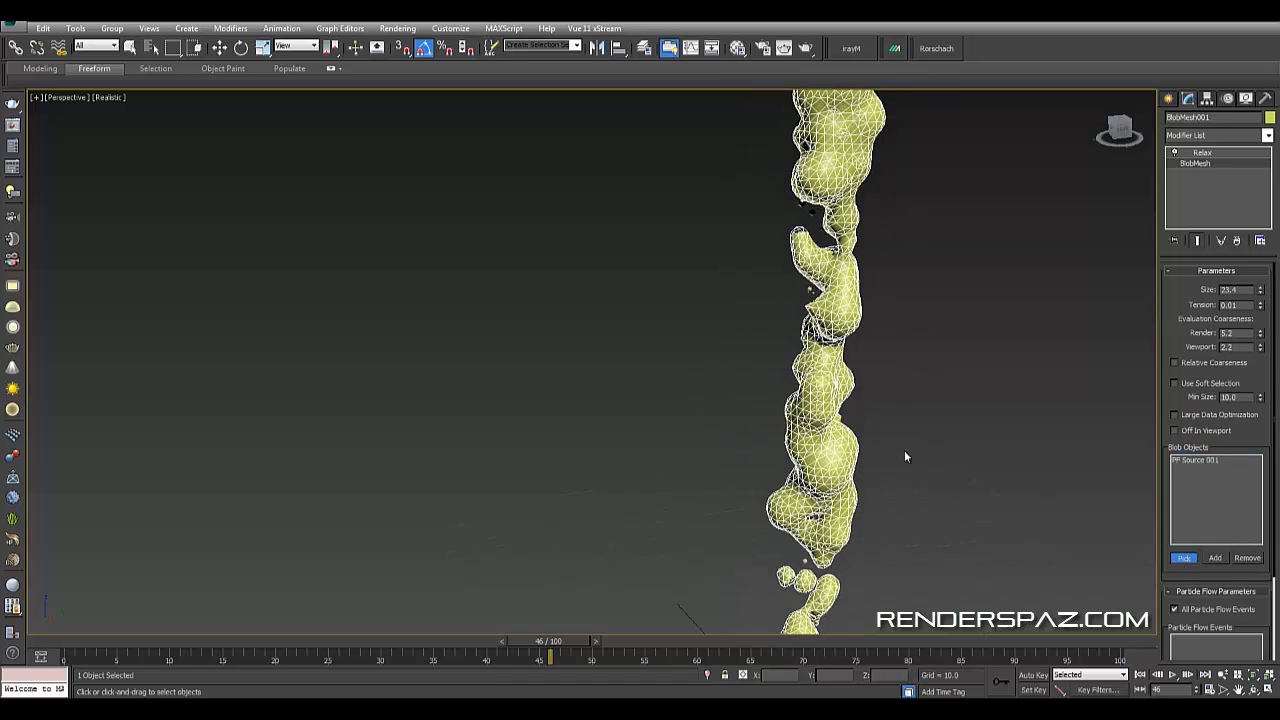
middle_click_drag(975, 219, 940, 295, "alt")
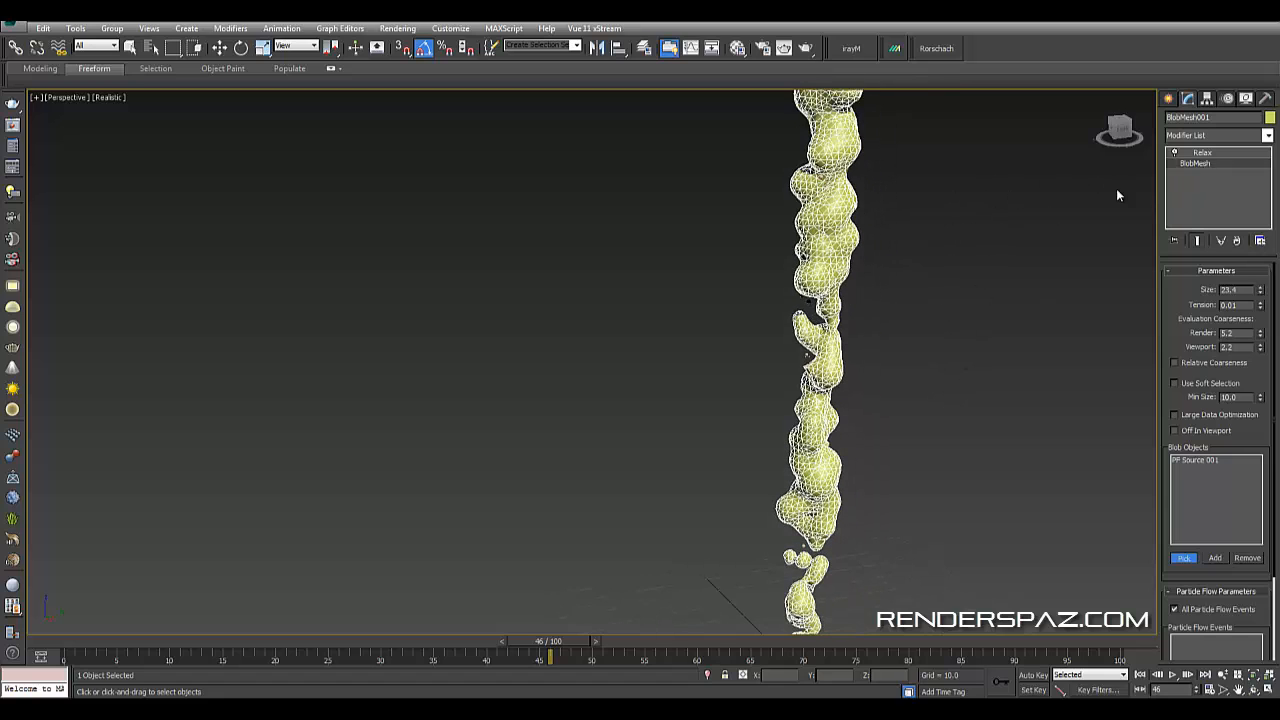
middle_click_drag(927, 337, 835, 368)
scroll(835, 368, "down", 3)
scroll(835, 368, "up", 5)
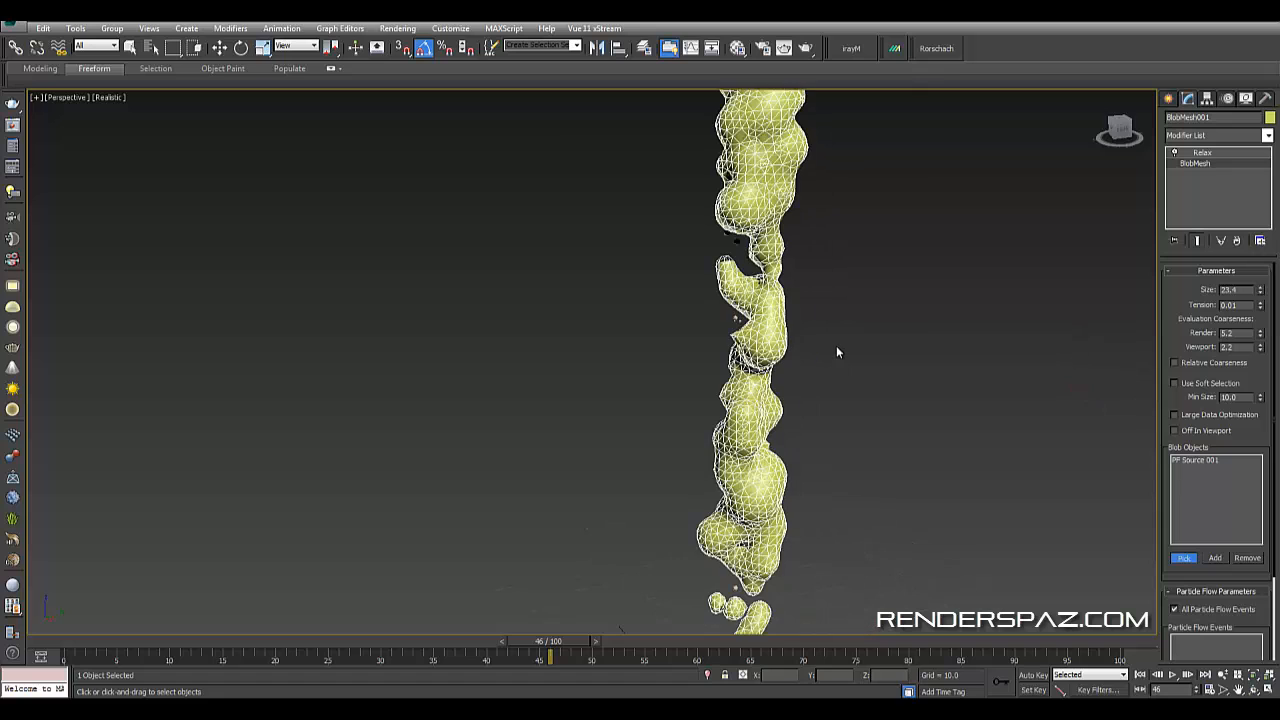
key("F3")
key("F3")
key("F4")
- Set the Relax value to 0.91 and iterations to 4
scroll(860, 430, "down", 2)
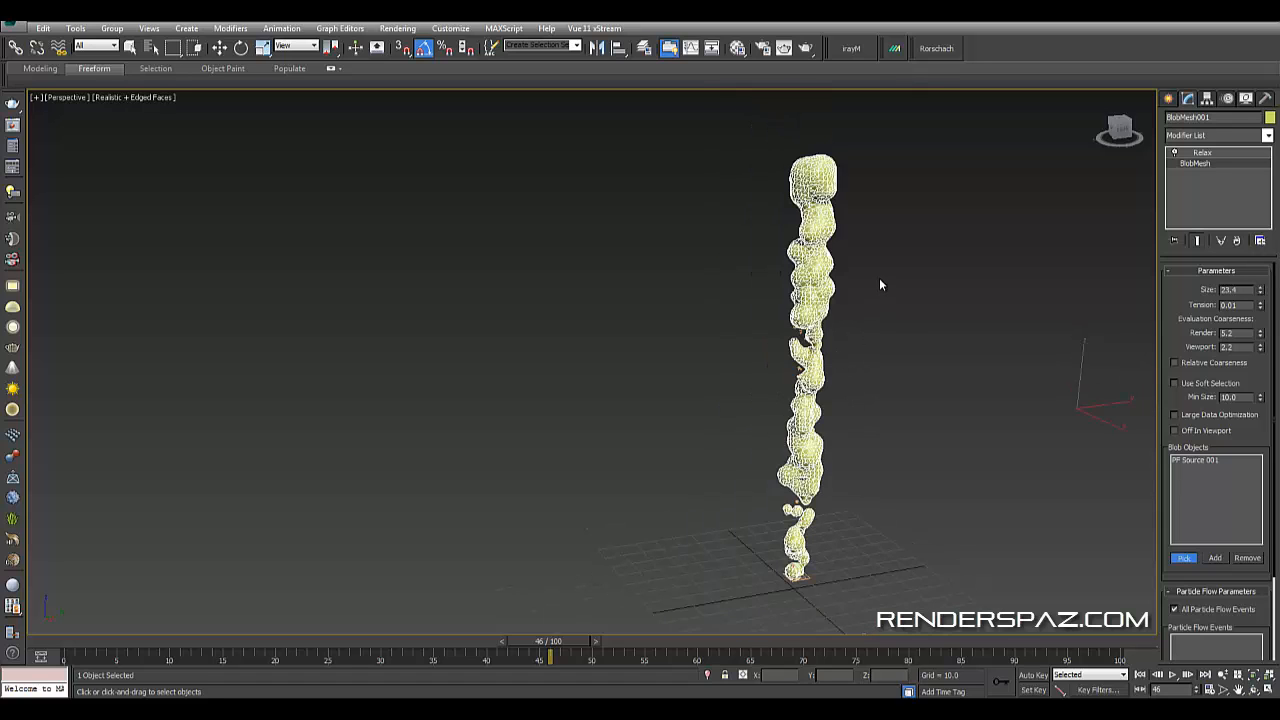
scroll(825, 500, "up", 1)
middle_click_drag(800, 324, 786, 196)
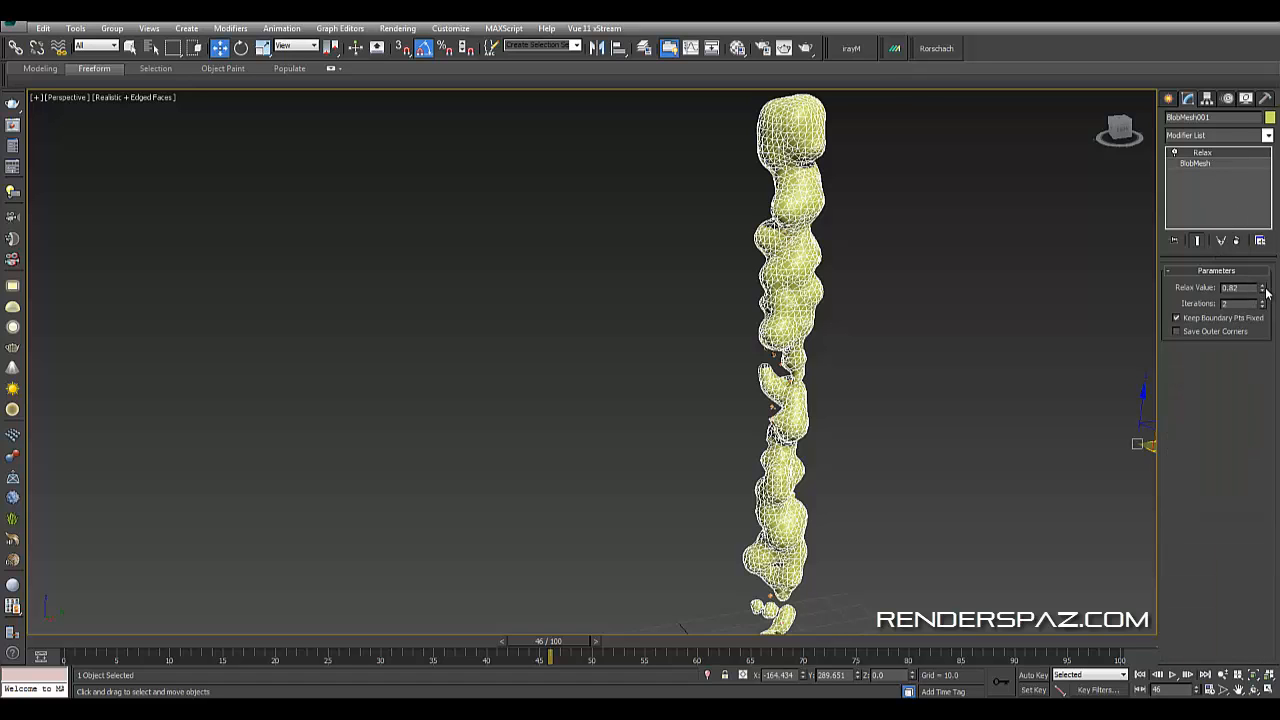
mouse_move(1266, 291)
left_mouse_down()
mouse_move(1261, 242)
mouse_move(1263, 305)
mouse_move(1263, 287)
left_mouse_up()
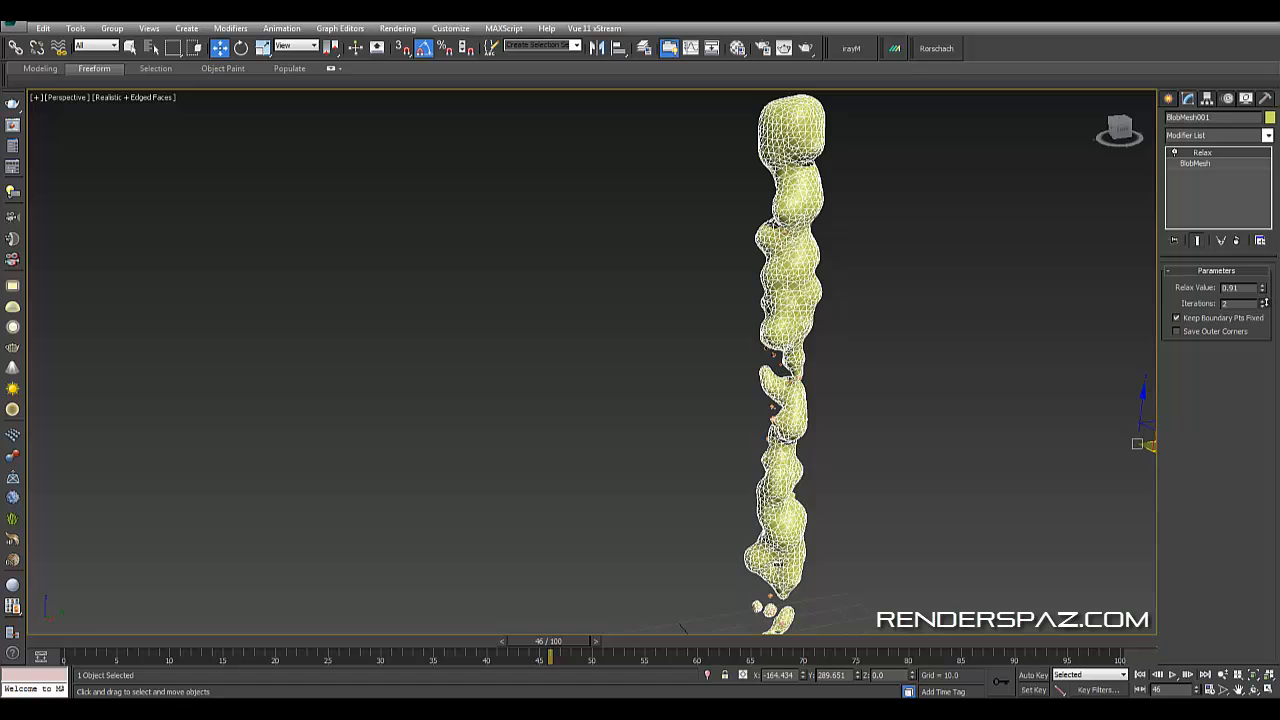
left_click_drag(1265, 302, 1266, 300)
- Set the BlobMesh size to 63.6 and deselect the mesh
middle_click_drag(977, 400, 975, 270)
middle_click_drag(937, 379, 935, 399)
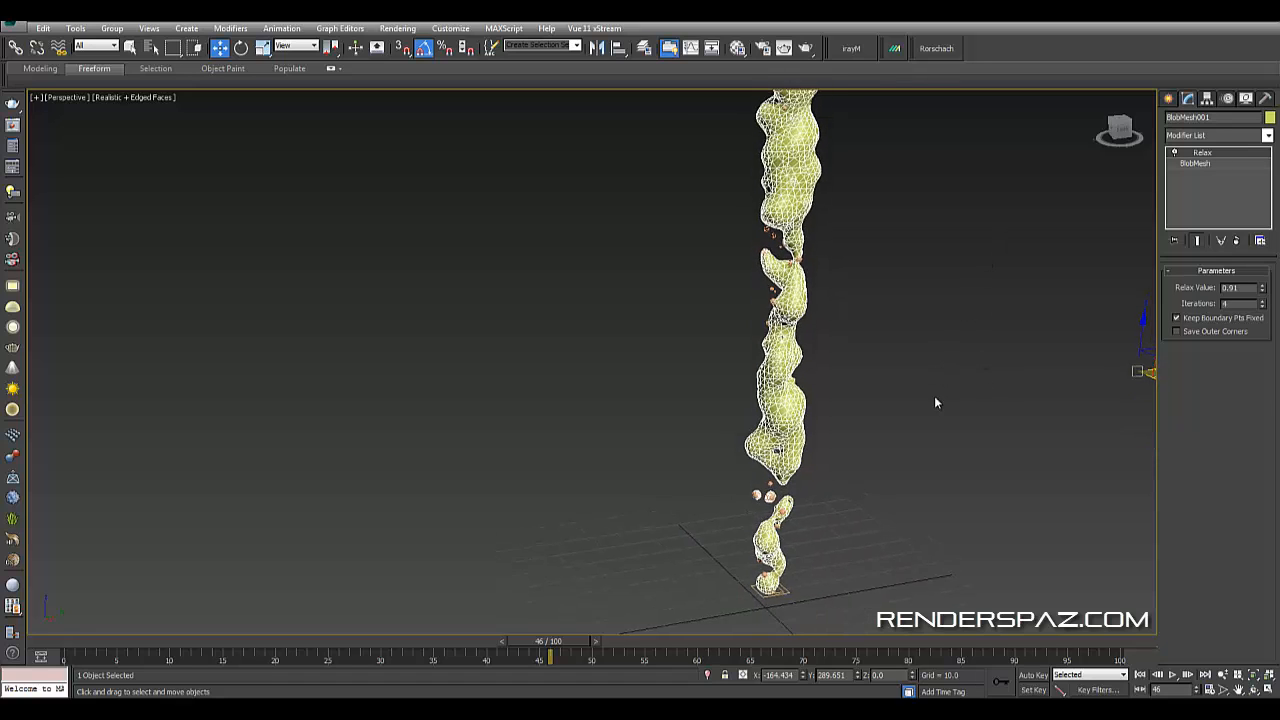
left_click(935, 402)
left_click(770, 503)
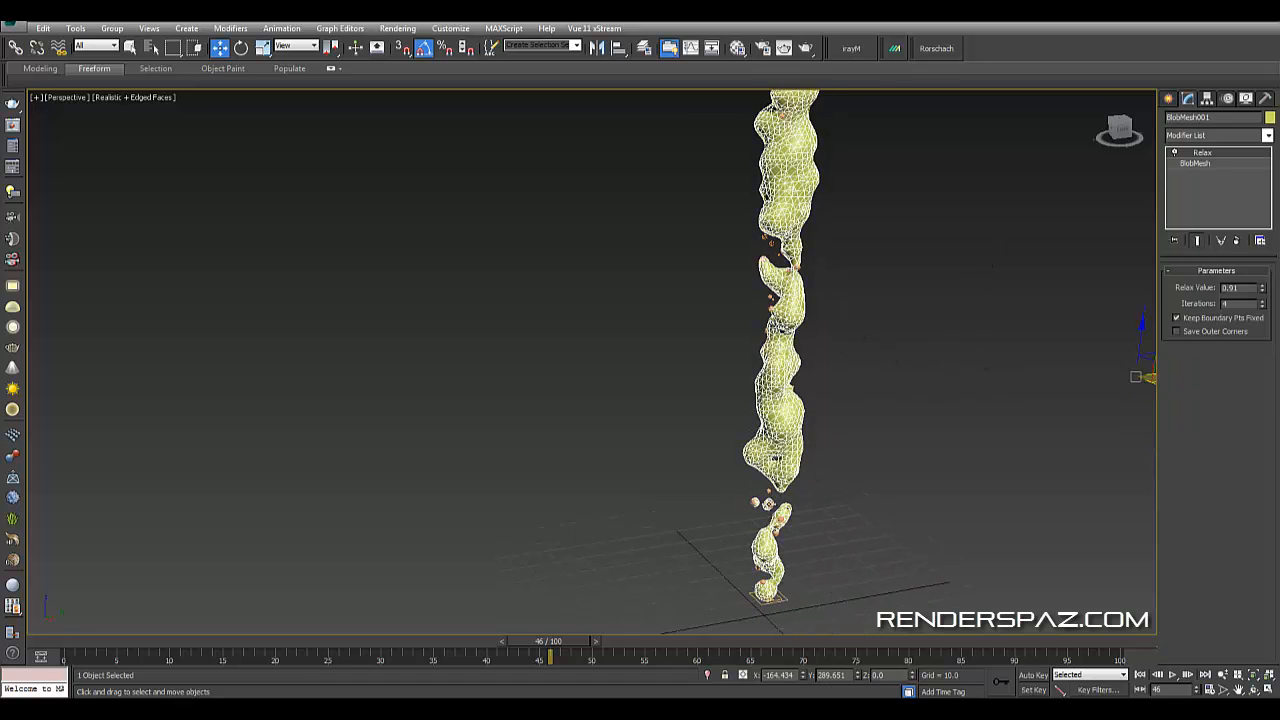
scroll(800, 380, "up", 5)
middle_click_drag(810, 368, 806, 315)
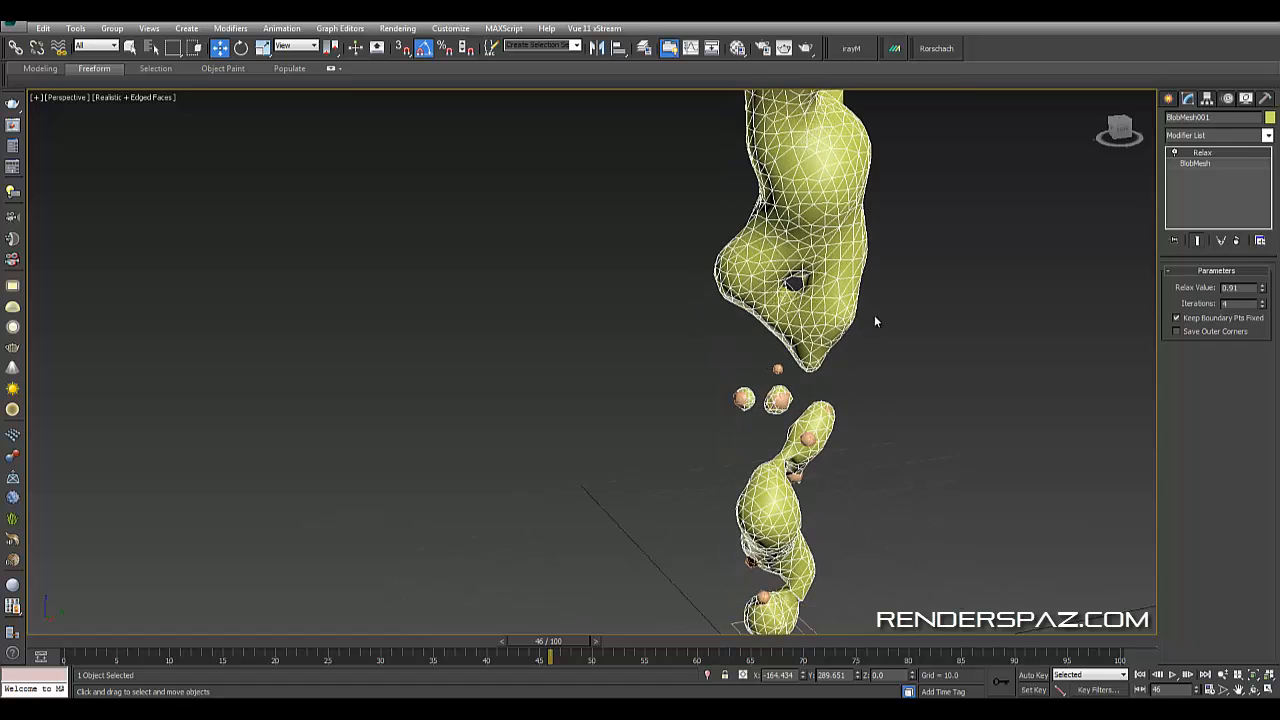
scroll(803, 325, "up", 2)
mouse_move(1265, 290)
left_mouse_down()
mouse_move(1258, 362)
mouse_move(1266, 272)
mouse_move(1262, 290)
left_mouse_up()
left_click(1206, 164)
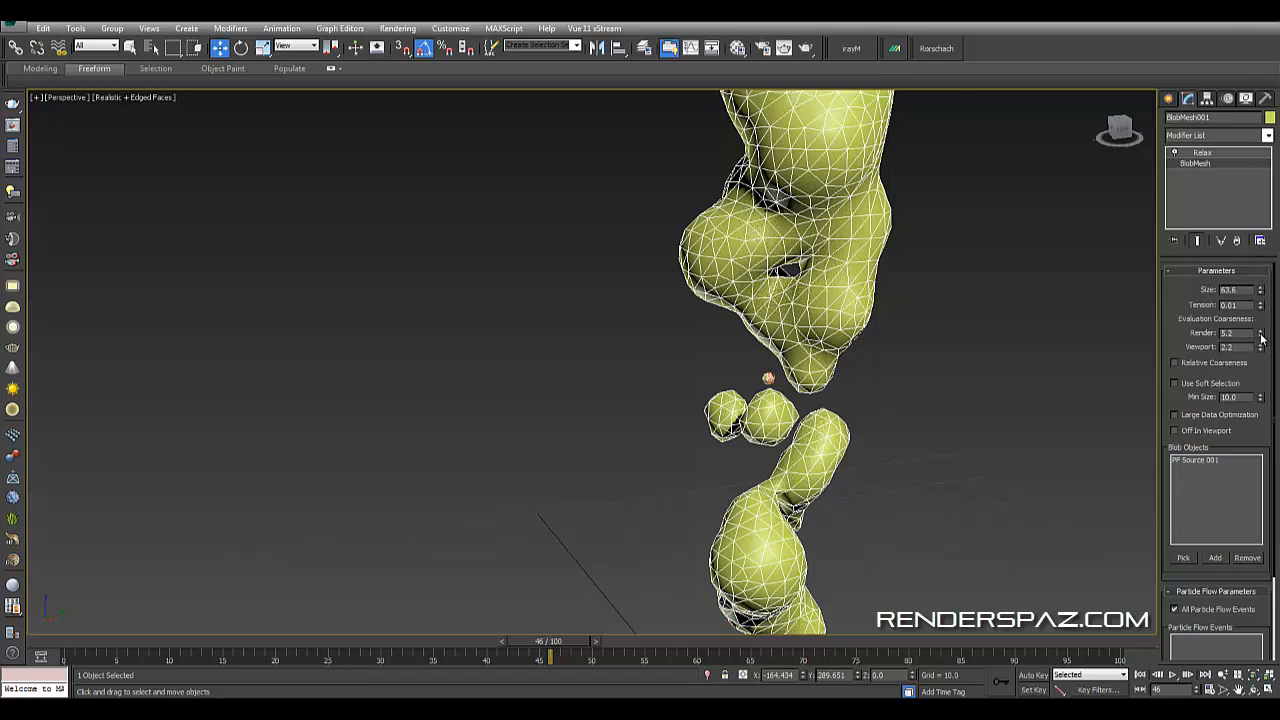
left_click_drag(1260, 350, 1261, 350)
left_click(1031, 348)
- Set the Relax modifier's value to 0.19 with 30 iterations on the blob mesh
scroll(954, 378, "down", 3)
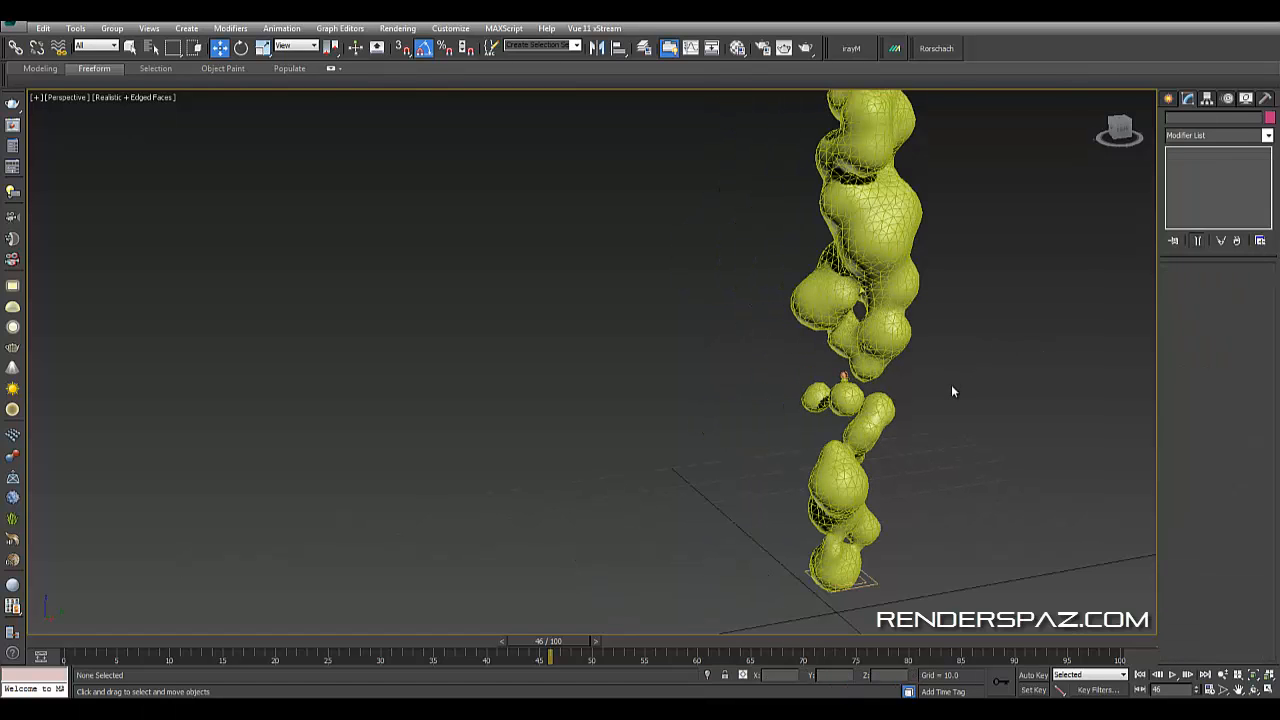
left_click(879, 320)
middle_click_drag(909, 375, 871, 481)
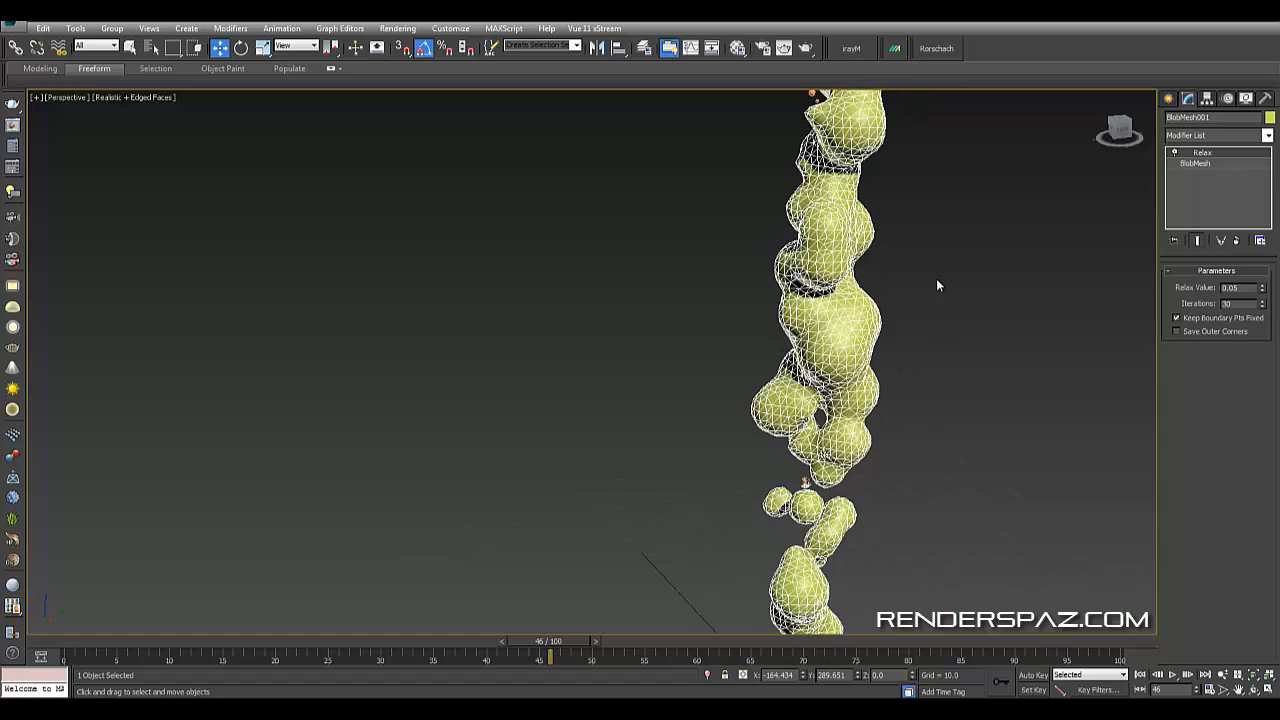
left_click_drag(1262, 291, 1262, 270)
left_click(866, 437)
scroll(874, 437, "down", 3)
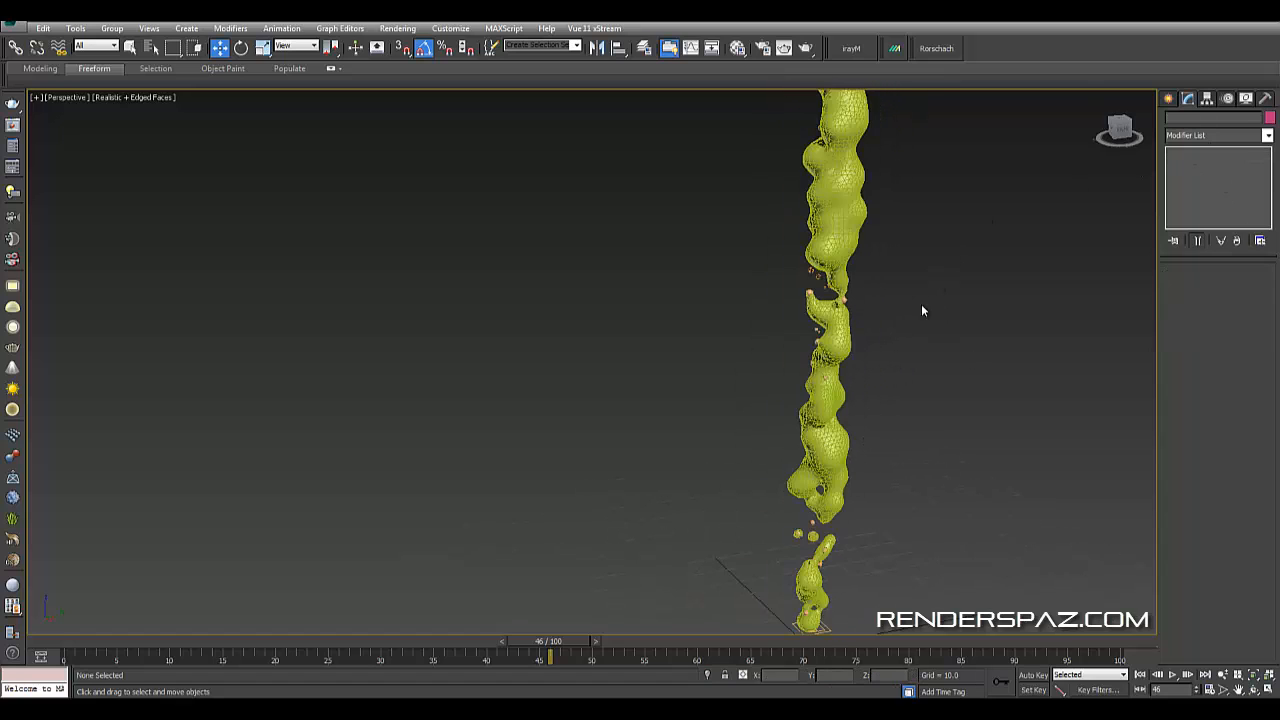
middle_click_drag(938, 450, 892, 540)
middle_click_drag(909, 382, 925, 390, "alt")
middle_click_drag(925, 390, 769, 360)
left_click(769, 360)
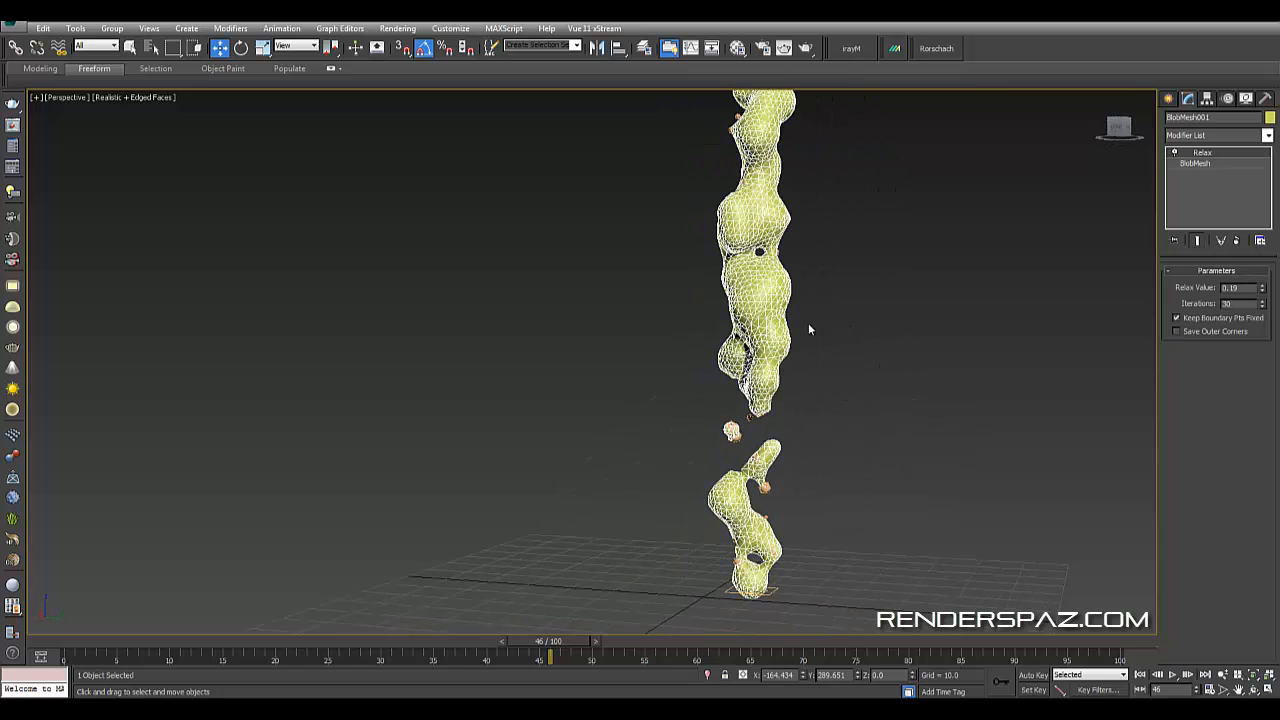
- Convert the blob mesh to an Editable Poly
right_click(803, 310)
mouse_move(900, 429)
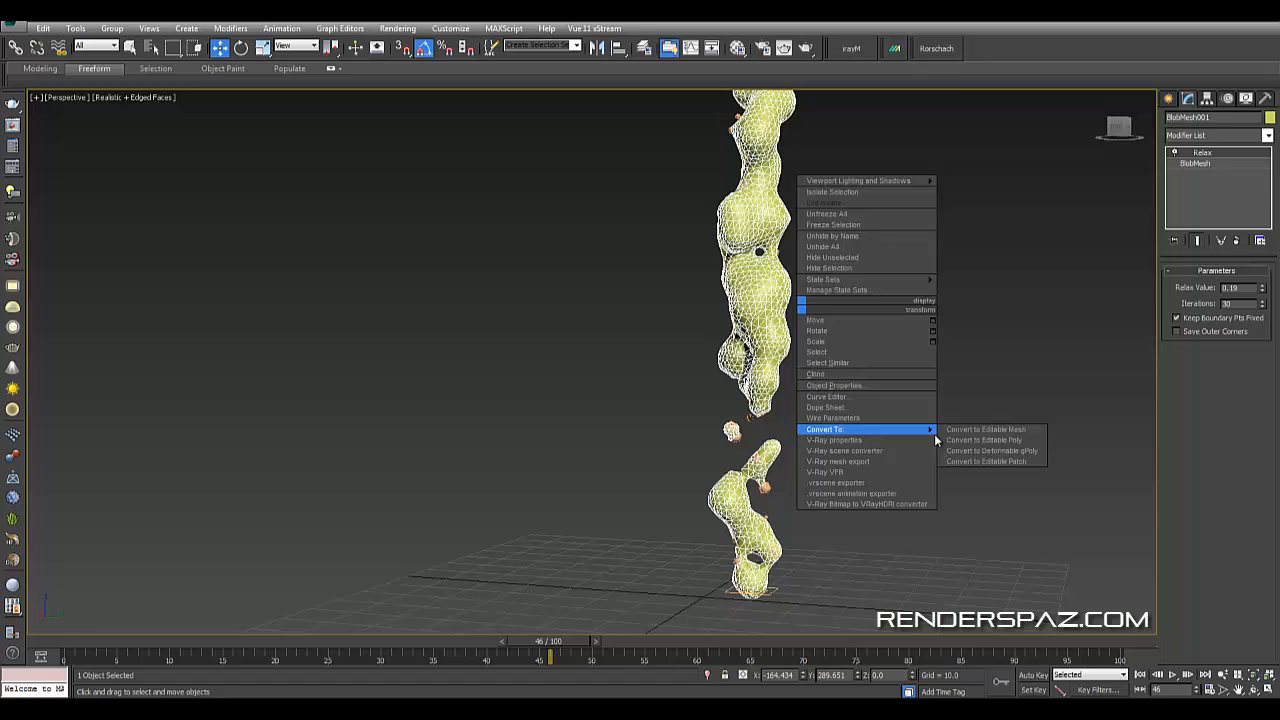
left_click(990, 437)
left_click(896, 369)
left_click(755, 285)
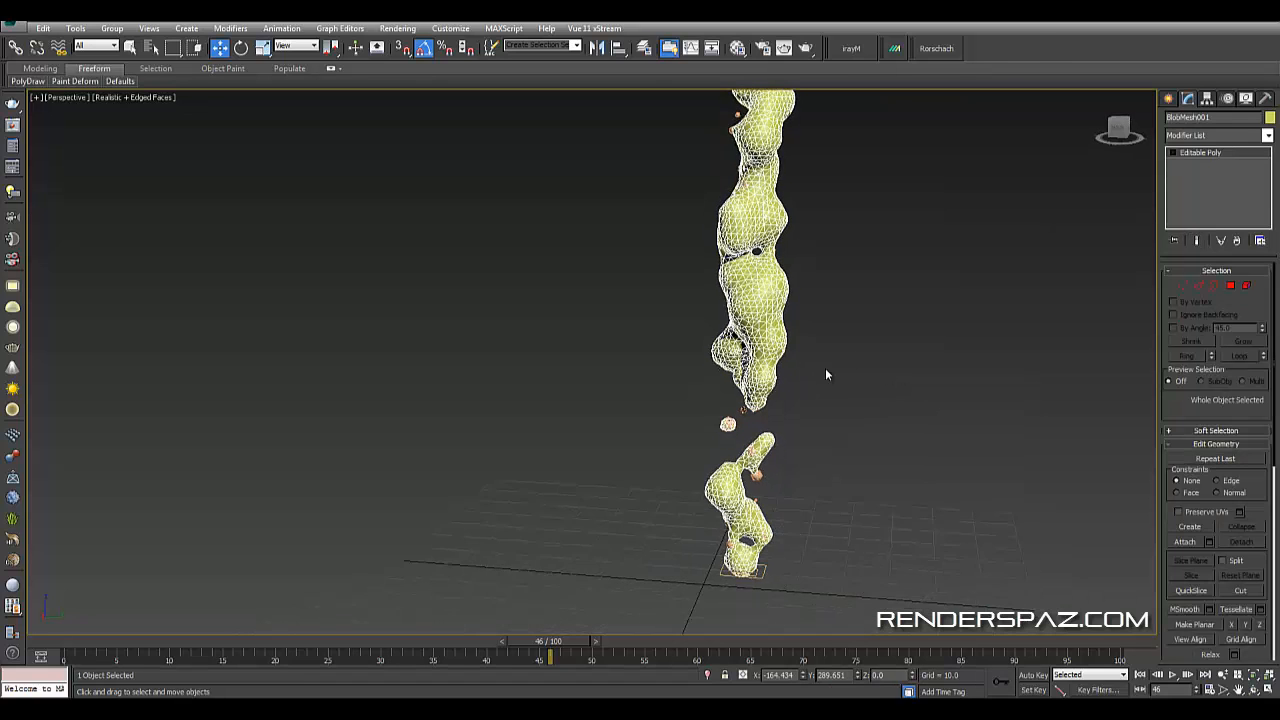
- Center the blob mesh's pivot to the object using Affect Pivot Only
middle_click_drag(826, 371, 869, 290, "alt")
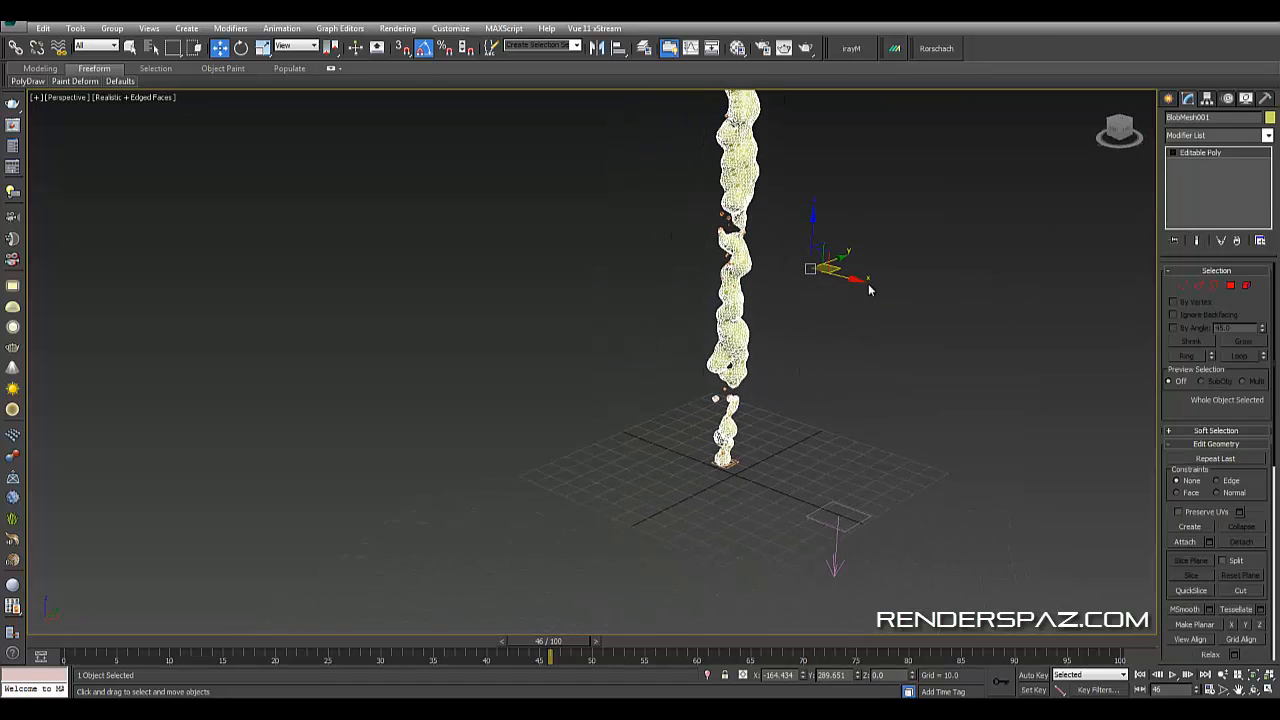
left_click(1230, 101)
left_click(1209, 101)
left_click(1216, 184)
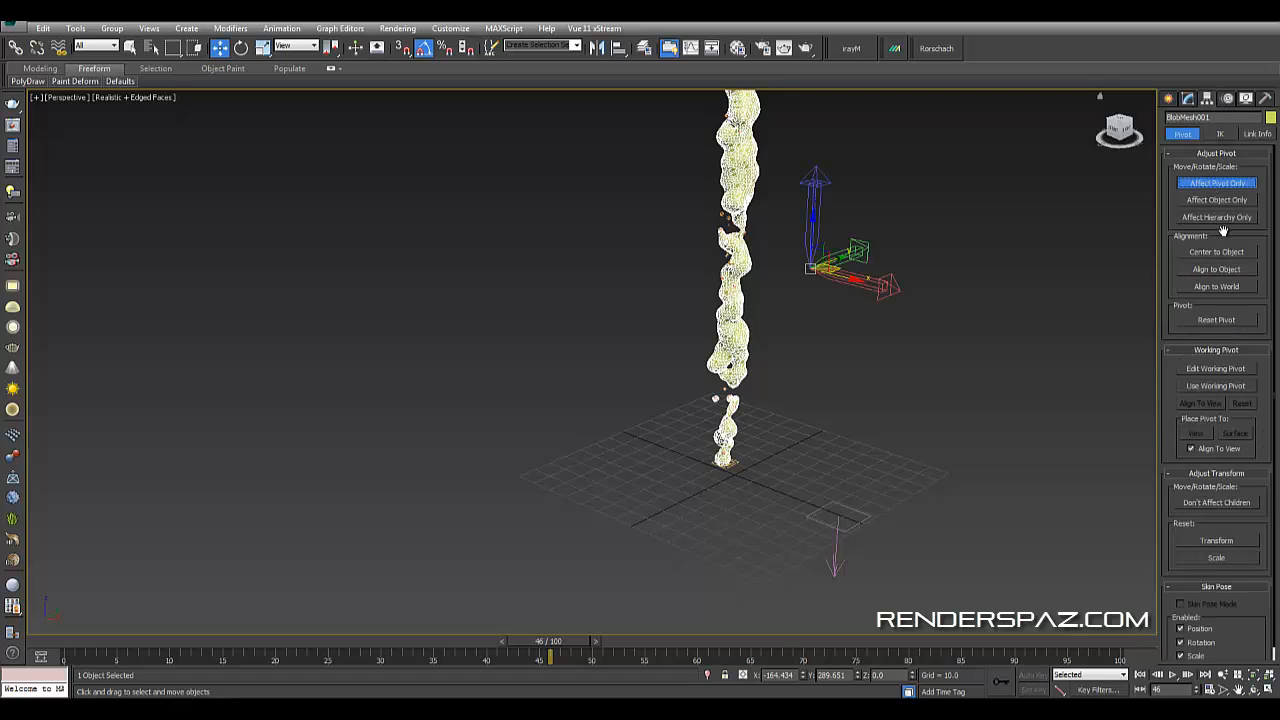
left_click(1214, 254)
left_click(1217, 186)
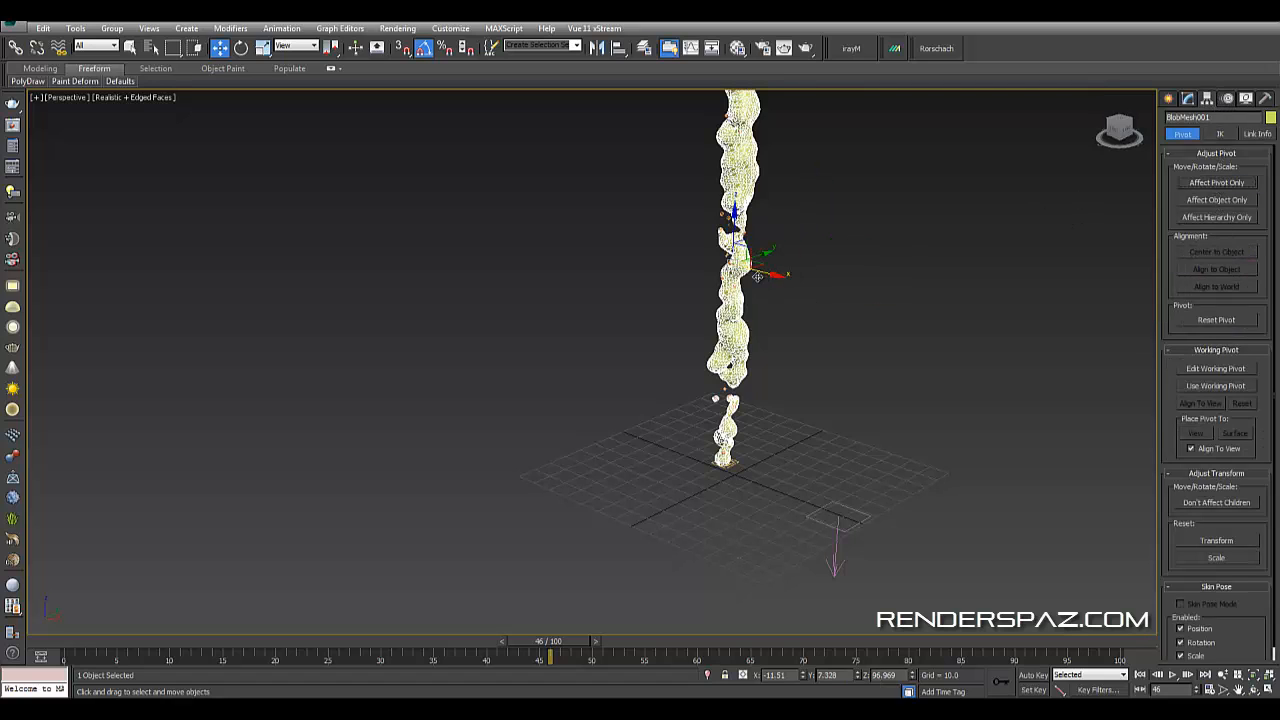
- Move the blob mesh sideways, away from the particle stream
left_click_drag(763, 281, 933, 311)
left_click(785, 452)
middle_click_drag(785, 452, 866, 456, "alt")
middle_click_drag(920, 328, 921, 160)
left_click(803, 318)
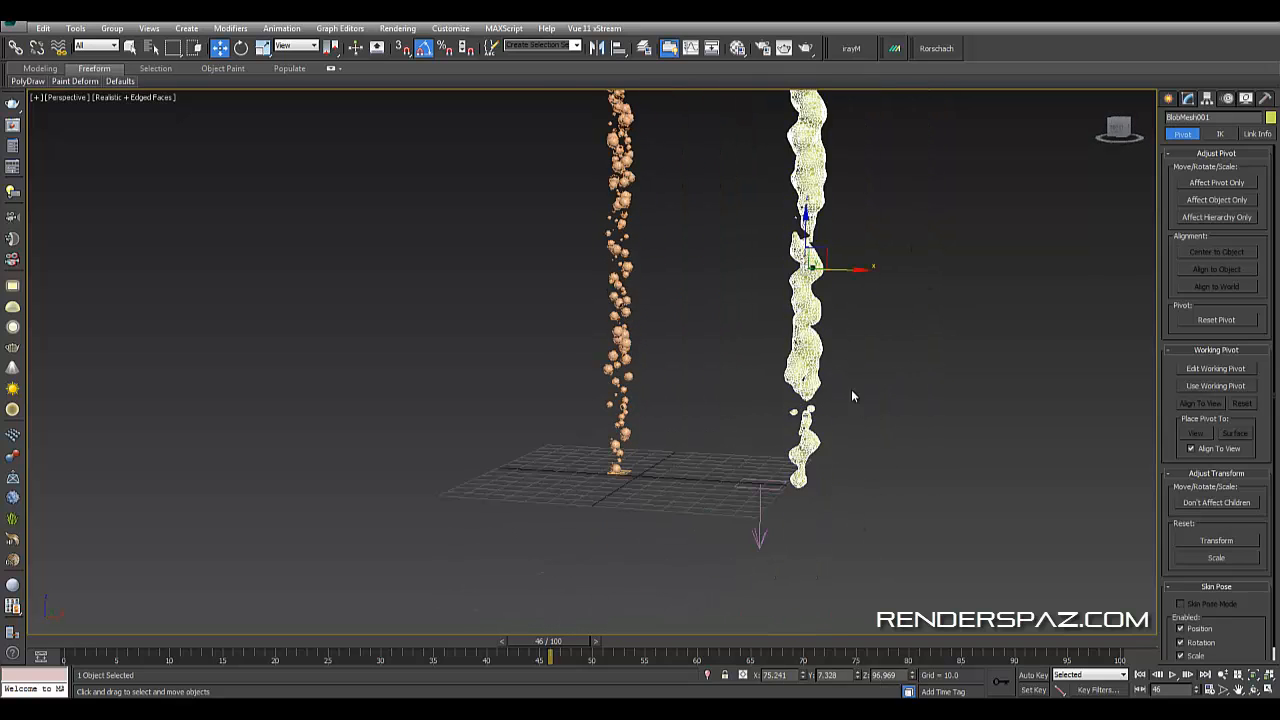
scroll(832, 340, "up", 3)
- At Element level, select a small droplet element and clone it upward as a new element
left_click(1188, 99)
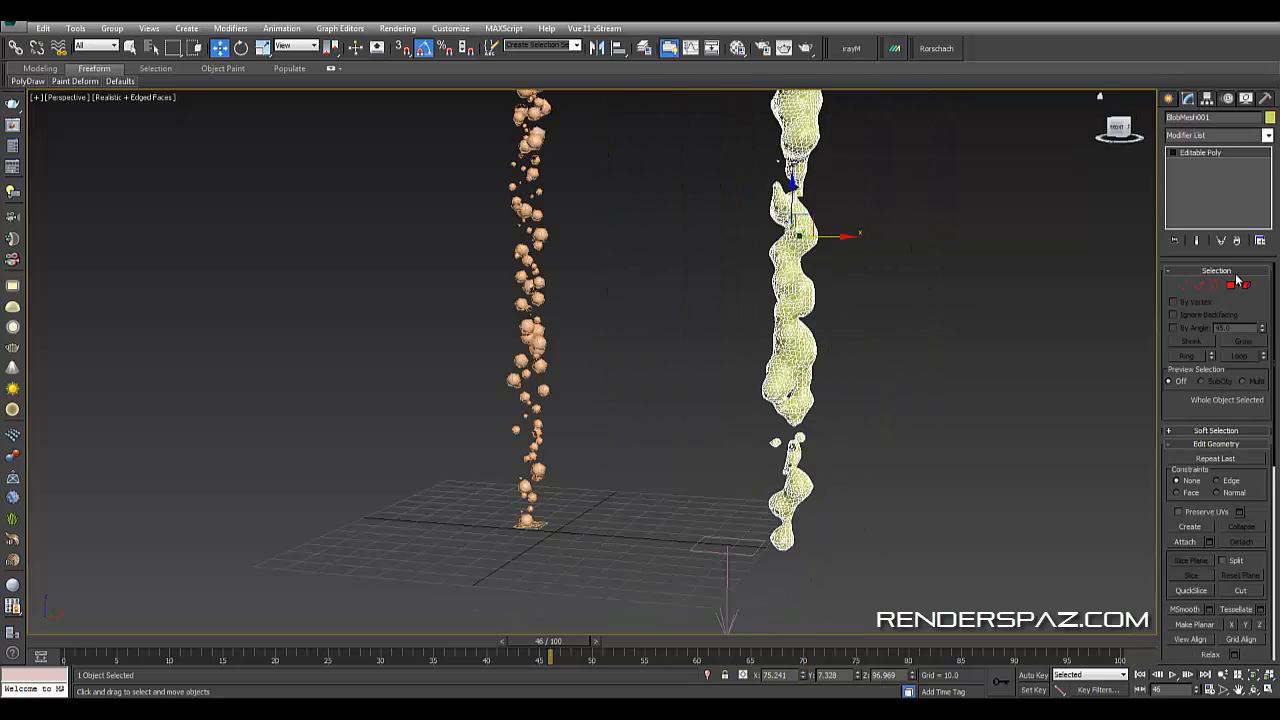
left_click(1246, 286)
middle_click_drag(832, 114, 807, 226)
left_click(770, 222)
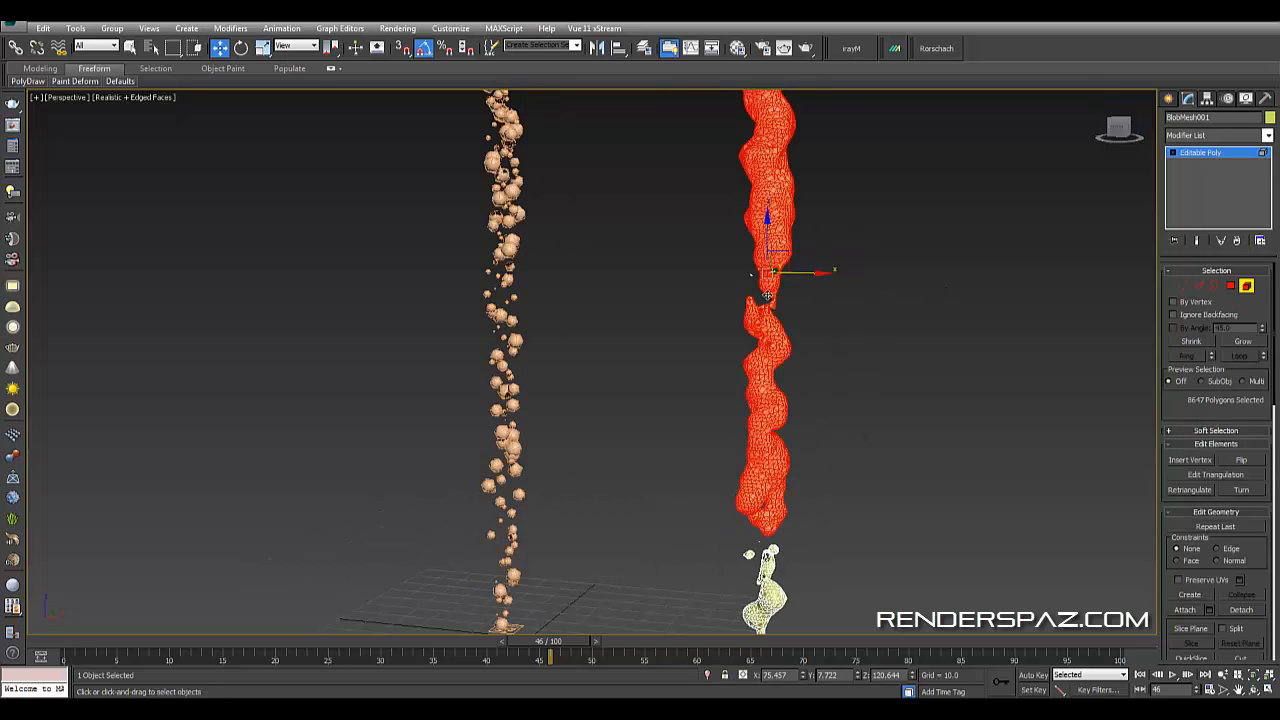
left_click_drag(767, 240, 769, 268)
left_click(910, 312)
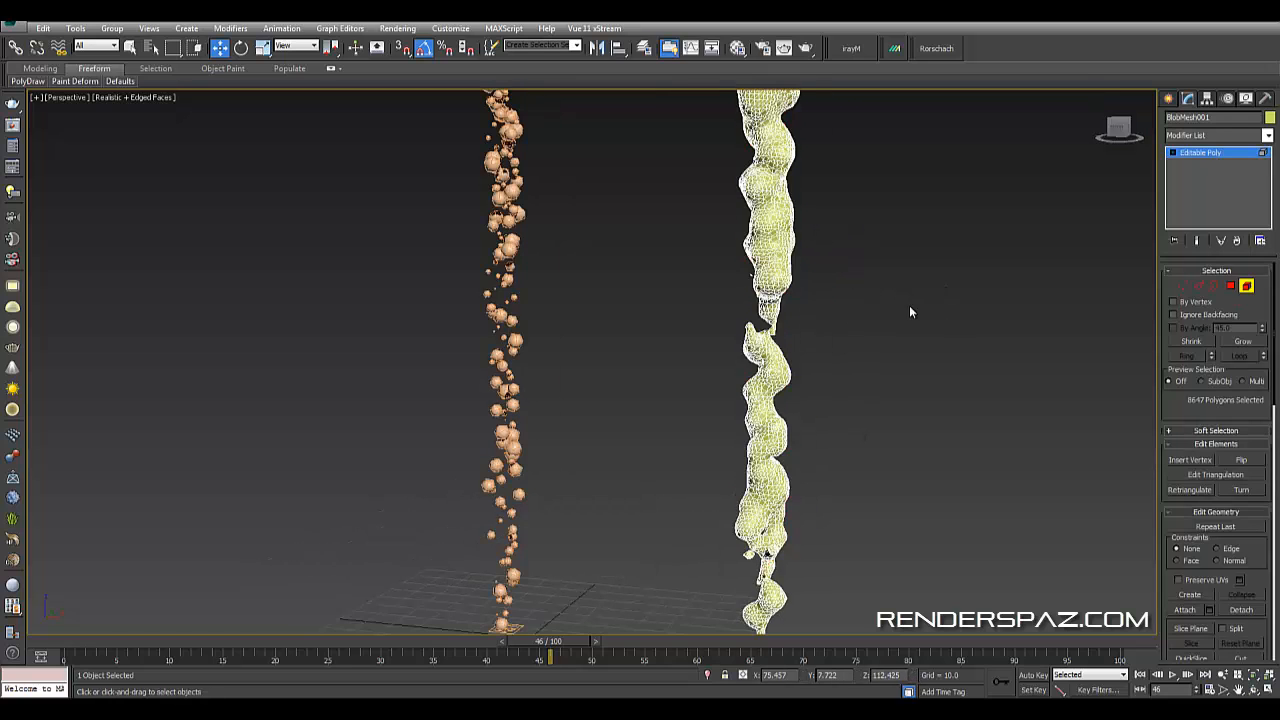
middle_click_drag(976, 325, 752, 452, "alt")
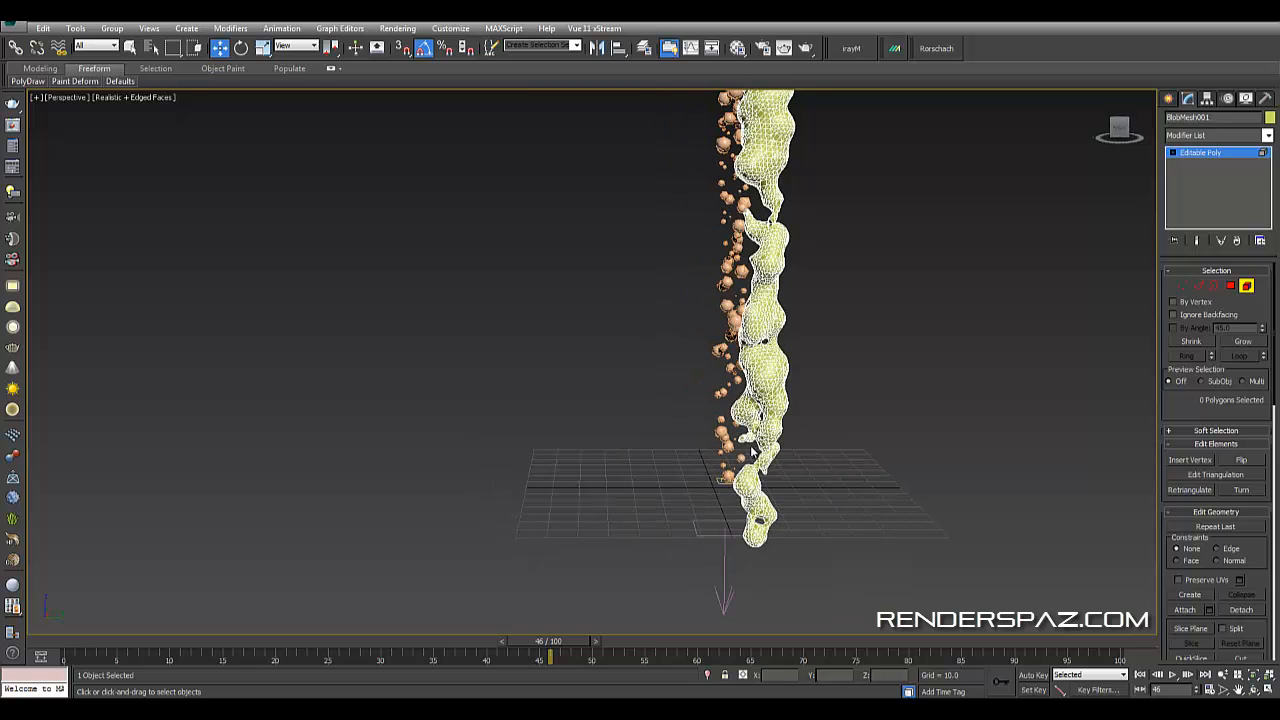
middle_click_drag(737, 400, 800, 434, "alt")
left_click(762, 428)
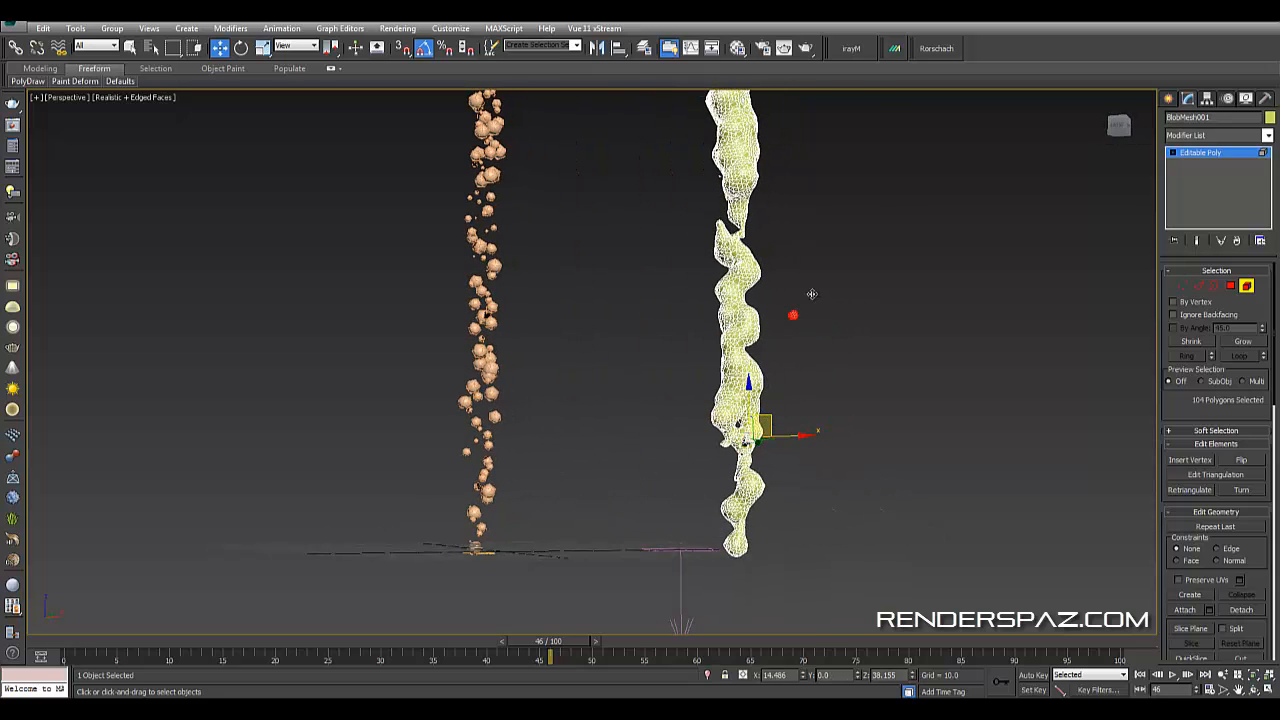
left_click_drag(780, 430, 800, 362, "shift")
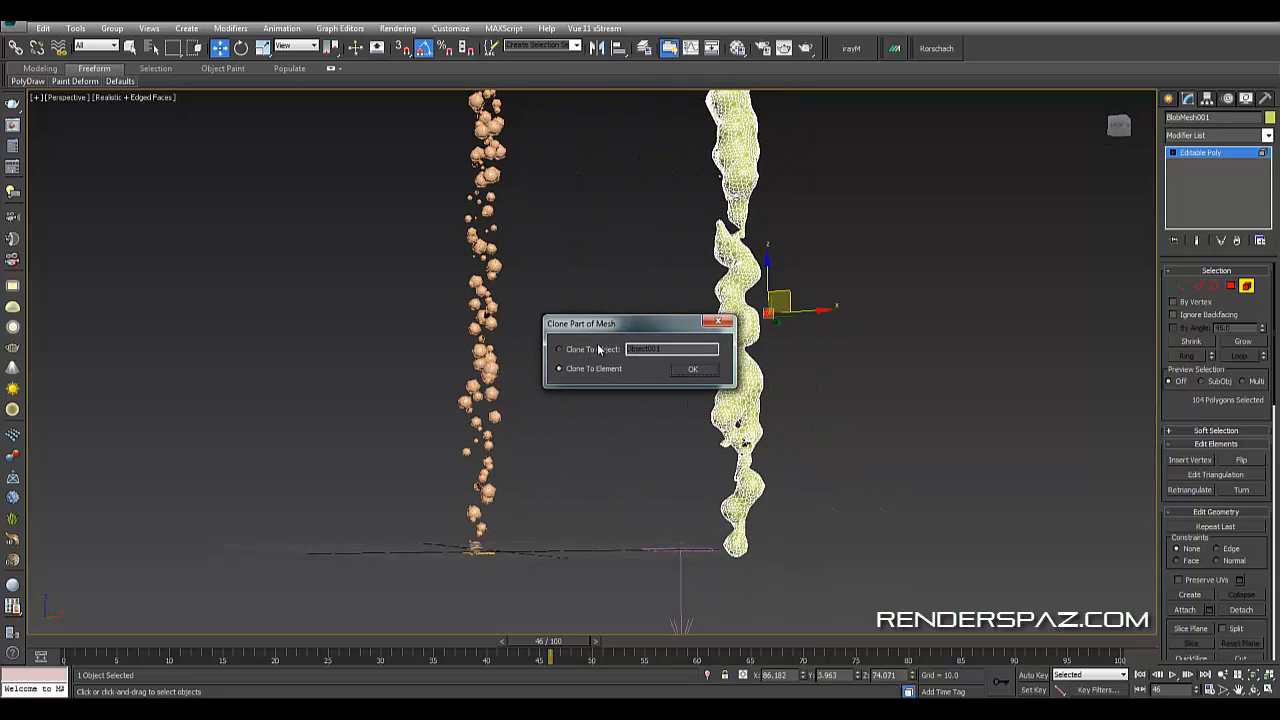
left_click(689, 370)
- Clone the droplet element again, placing the copy higher up beside the liquid column
mouse_move(700, 360)
middle_mouse_down("alt")
mouse_move(874, 303)
mouse_move(775, 290)
mouse_move(798, 326)
middle_mouse_up("alt")
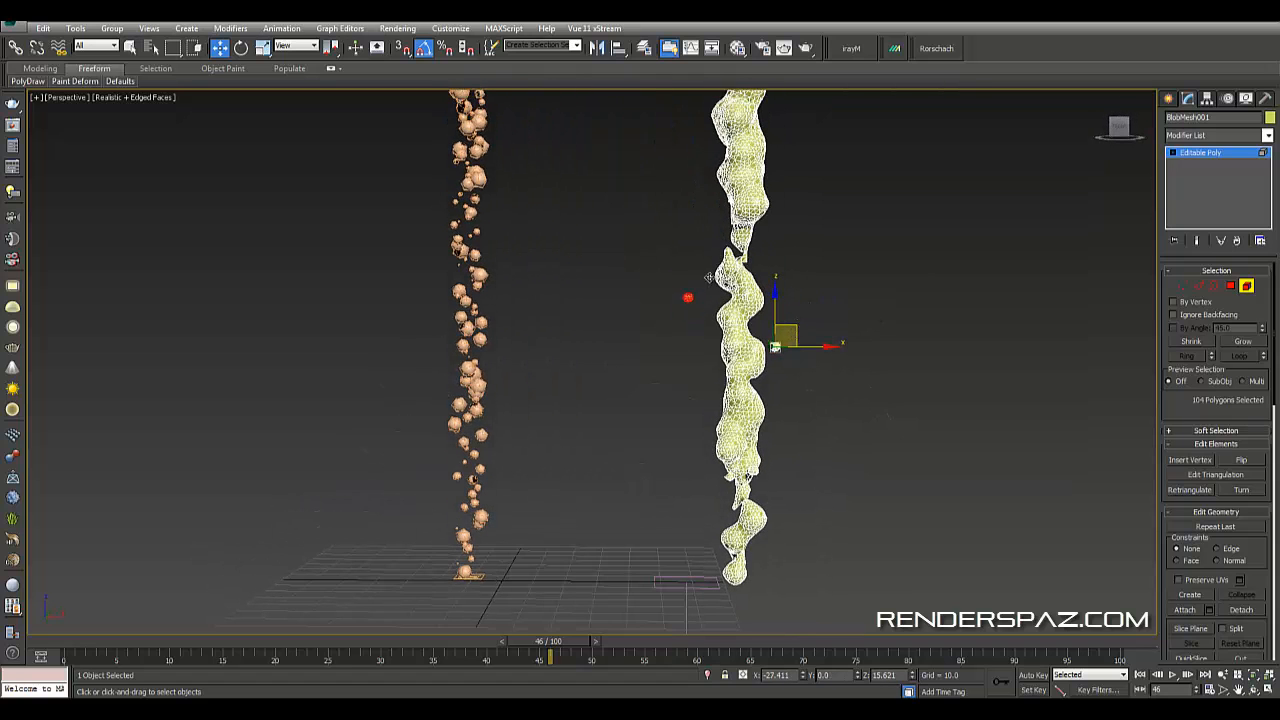
left_click_drag(716, 198, 716, 199, "shift")
left_click(692, 370)
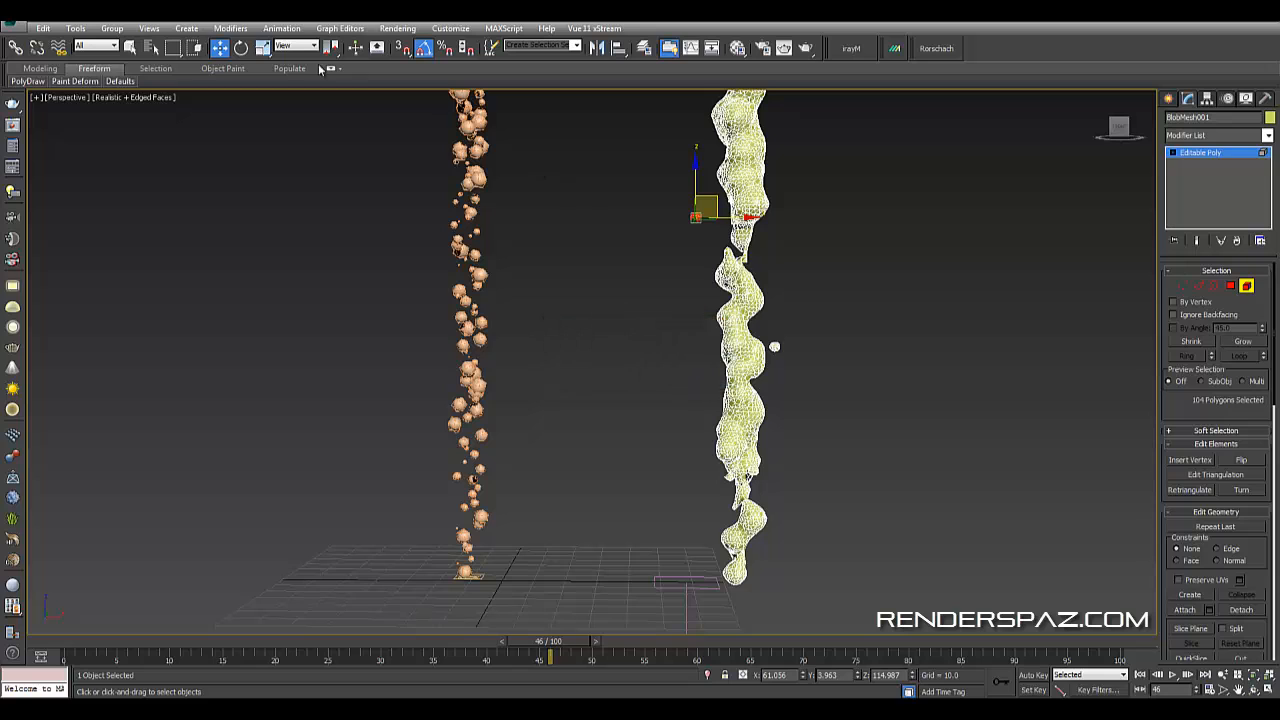
- Scale the copied droplet element down slightly
left_click(262, 48)
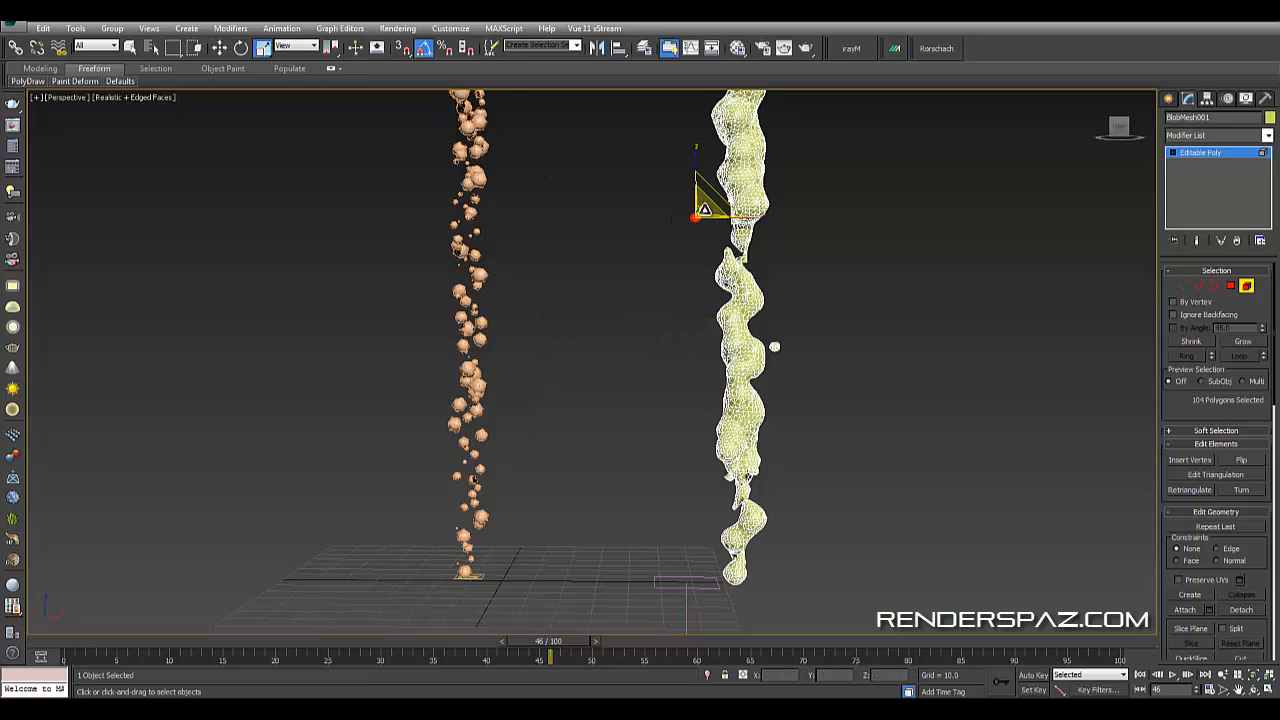
left_click_drag(708, 207, 701, 242)
mouse_move(866, 294)
middle_mouse_down("alt")
mouse_move(834, 335)
mouse_move(774, 333)
mouse_move(798, 342)
mouse_move(800, 370)
middle_mouse_up("alt")
left_click(834, 335)
left_click(697, 256)
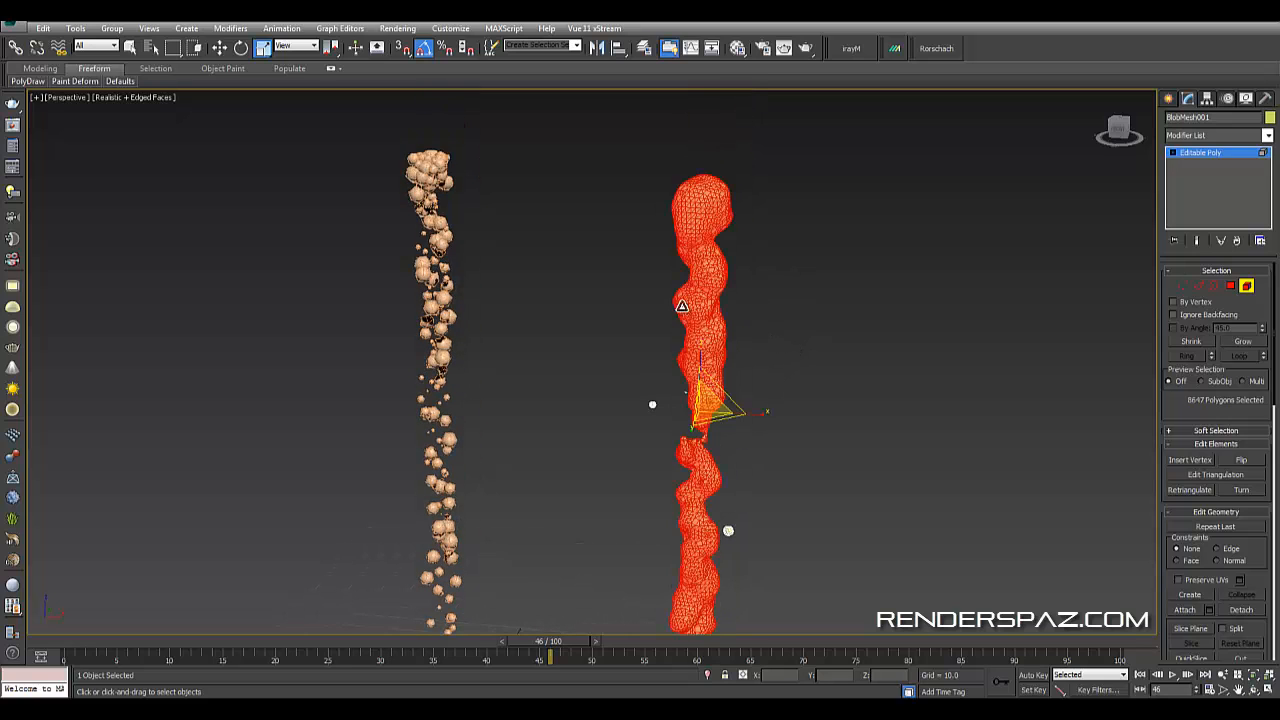
- Select a low droplet element and move it up beside the upper part of the liquid column
middle_click_drag(781, 503, 782, 461, "alt")
middle_click_drag(782, 461, 838, 305)
left_click(755, 497)
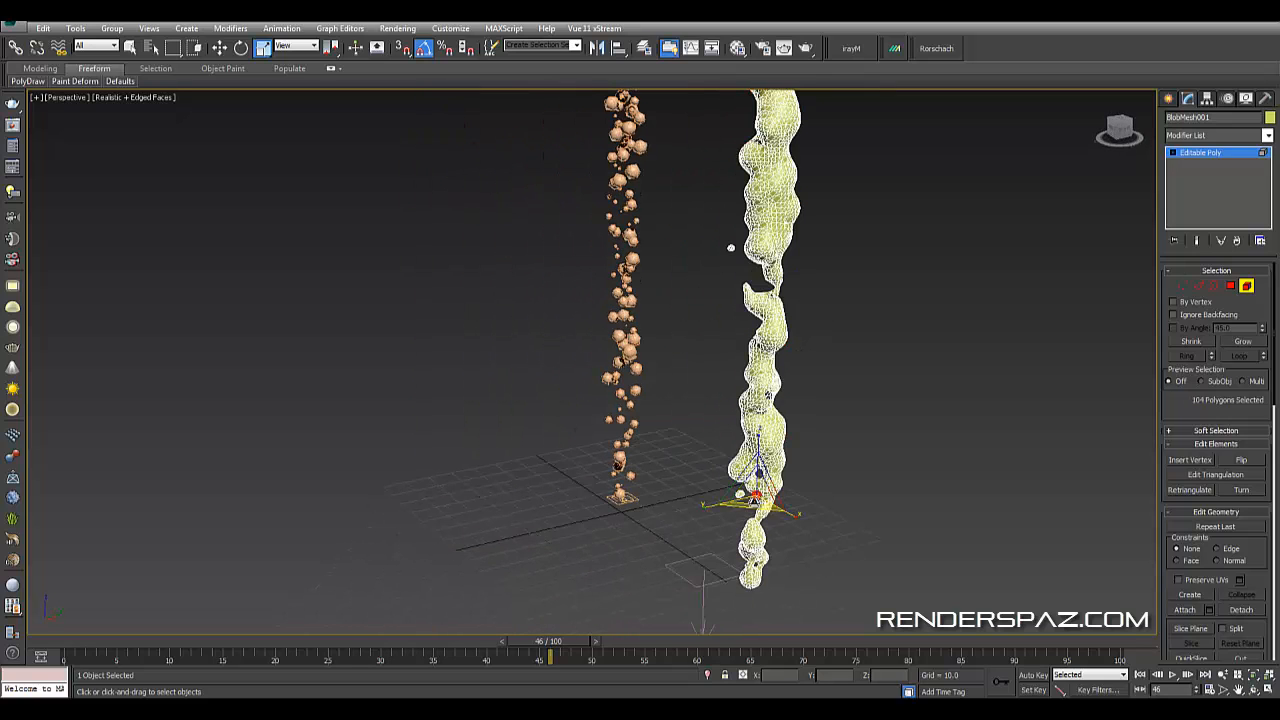
left_click(221, 49)
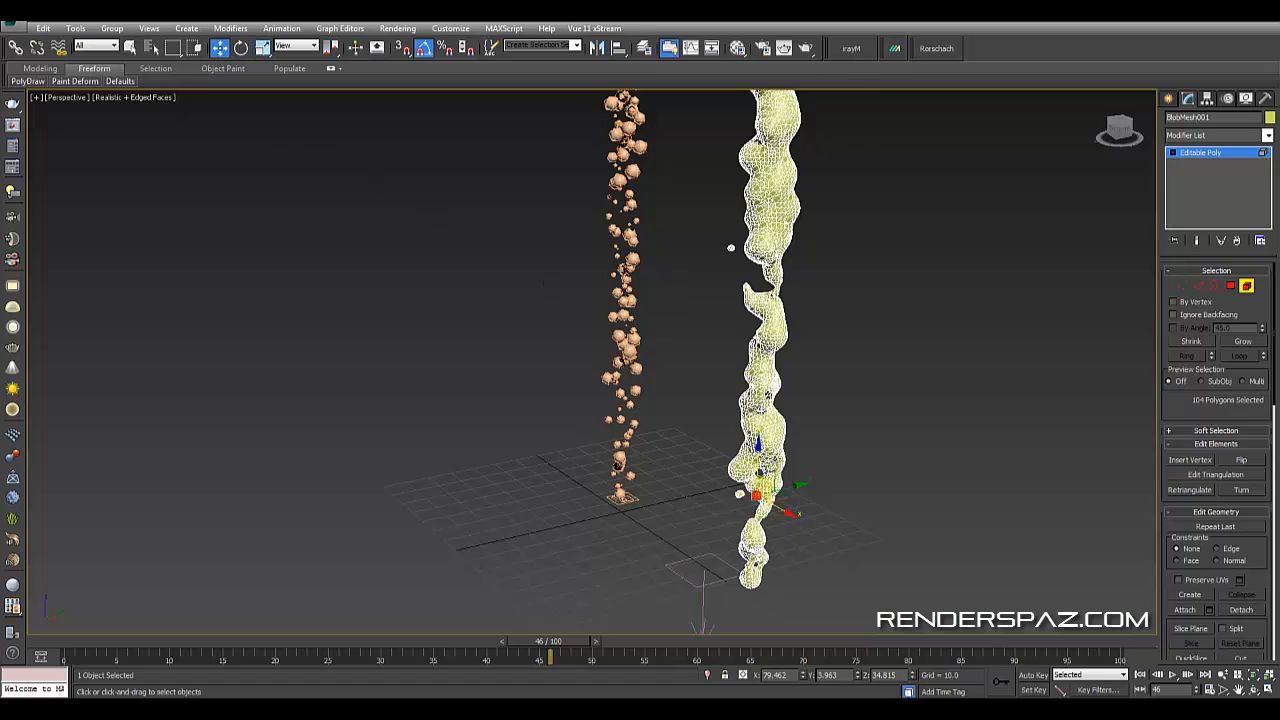
mouse_move(758, 470)
left_mouse_down()
mouse_move(745, 314)
mouse_move(814, 231)
left_mouse_up()
left_click(693, 373)
middle_click_drag(697, 372, 762, 330, "alt")
middle_click_drag(762, 330, 745, 430)
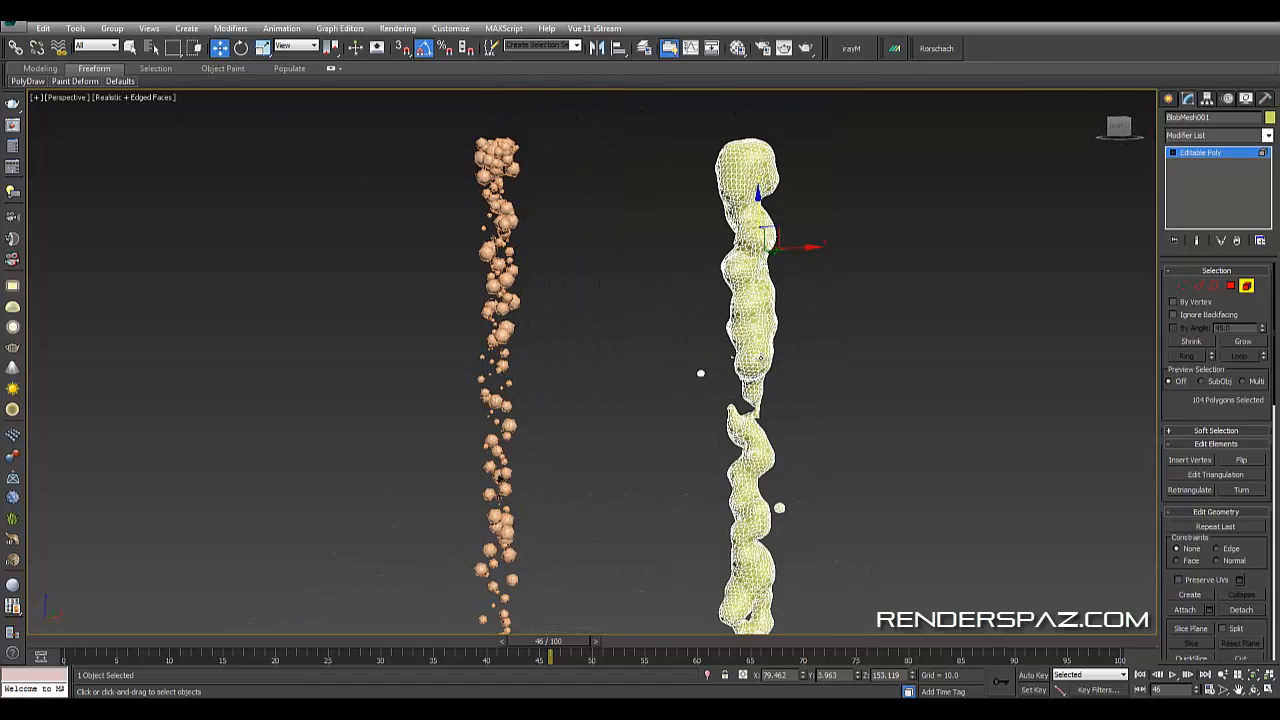
left_click_drag(780, 231, 823, 217)
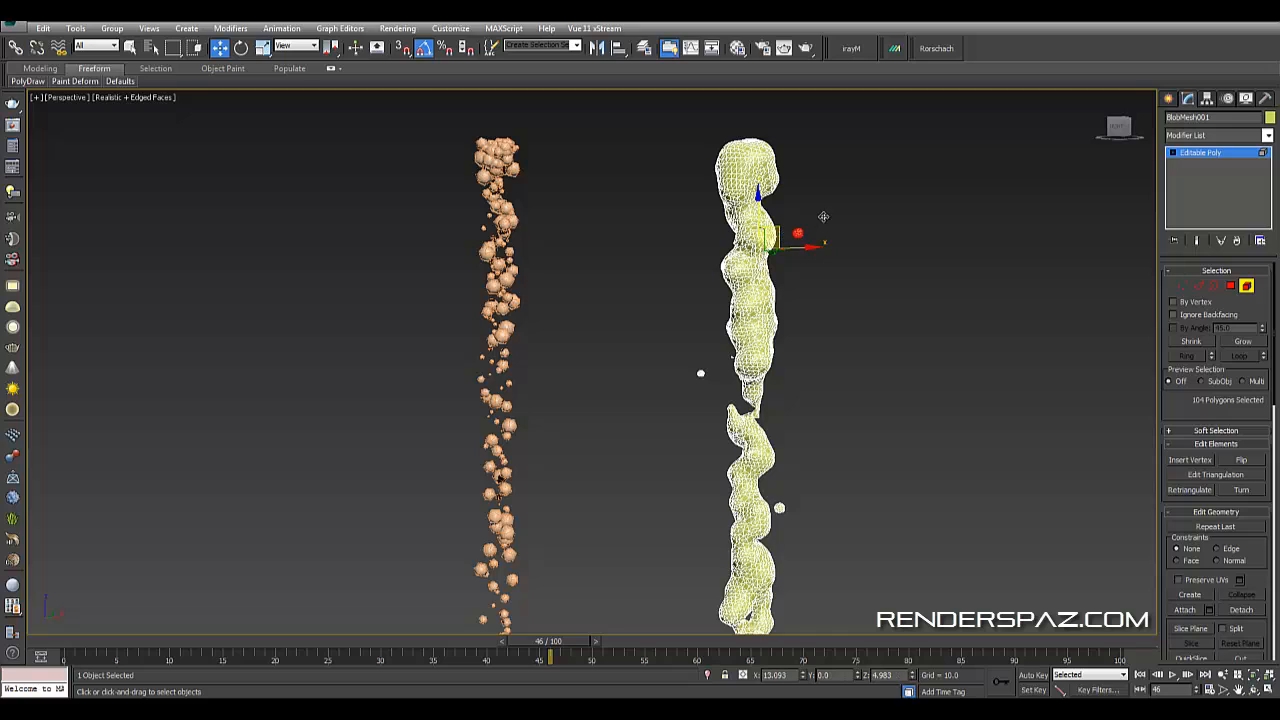
- Scale the moved droplet element smaller and leave Element sub-object level
left_click(262, 48)
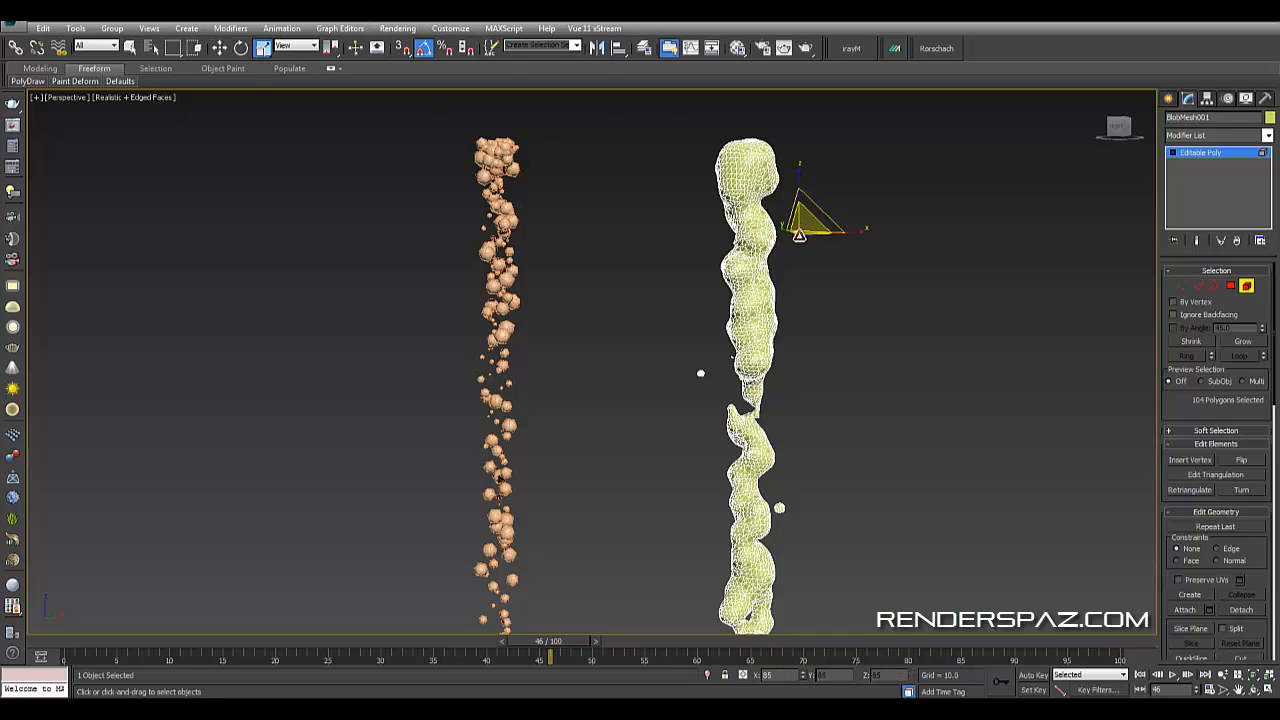
left_click_drag(787, 266, 792, 279)
left_click(885, 406)
mouse_move(898, 448)
middle_mouse_down("alt")
mouse_move(914, 463)
mouse_move(892, 458)
middle_mouse_up("alt")
middle_click_drag(892, 458, 846, 402)
scroll(888, 389, "down", 3)
left_click(1246, 286)
left_click(872, 376)
scroll(872, 376, "up", 3)
middle_click_drag(842, 345, 886, 316)
- Compare the liquid mesh and particle stream with the dancing water speakers reference image
left_click(396, 304)
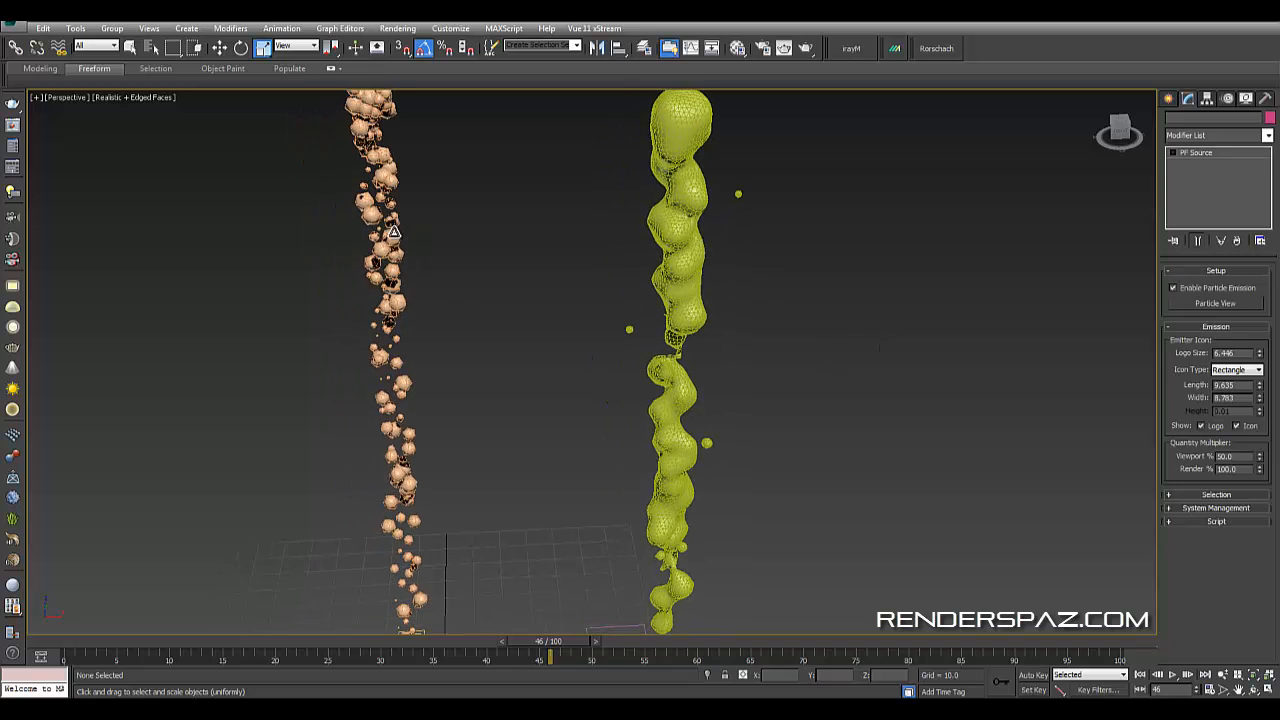
middle_click_drag(801, 365, 791, 358)
scroll(796, 376, "down", 3)
left_click(796, 377)
middle_click_drag(634, 360, 672, 385, "alt")
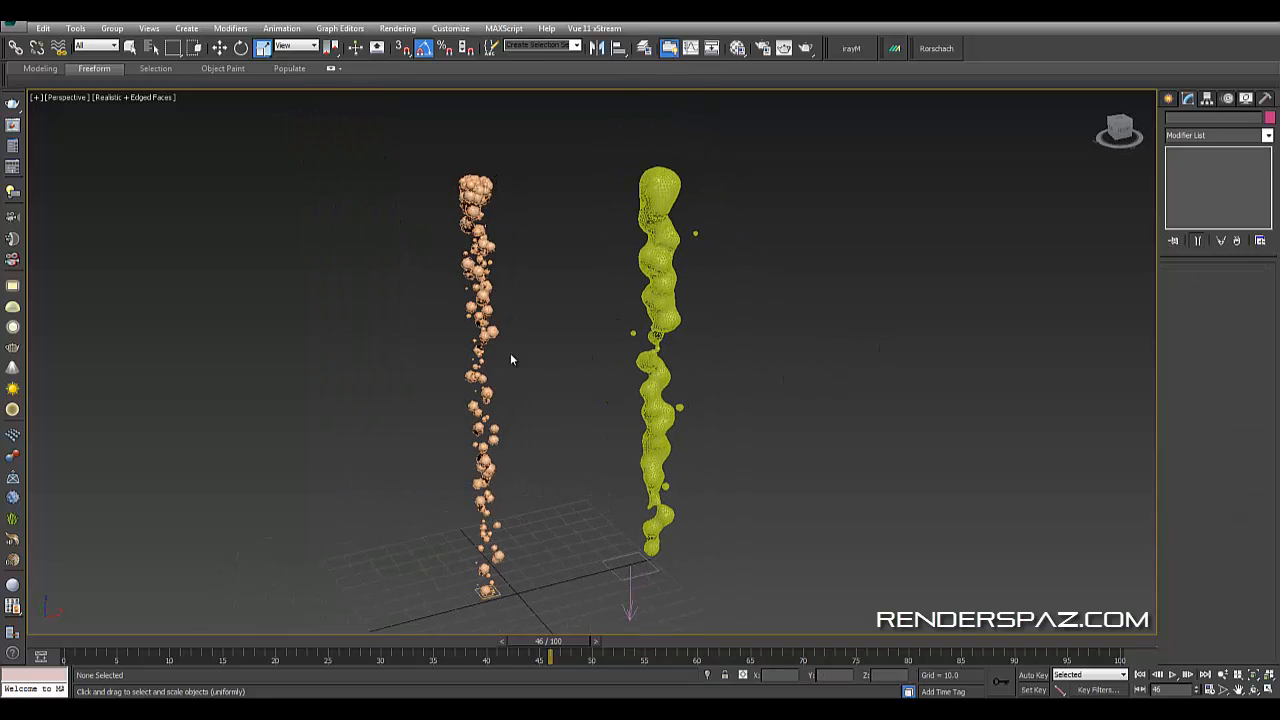
middle_click_drag(659, 263, 688, 300, "alt")
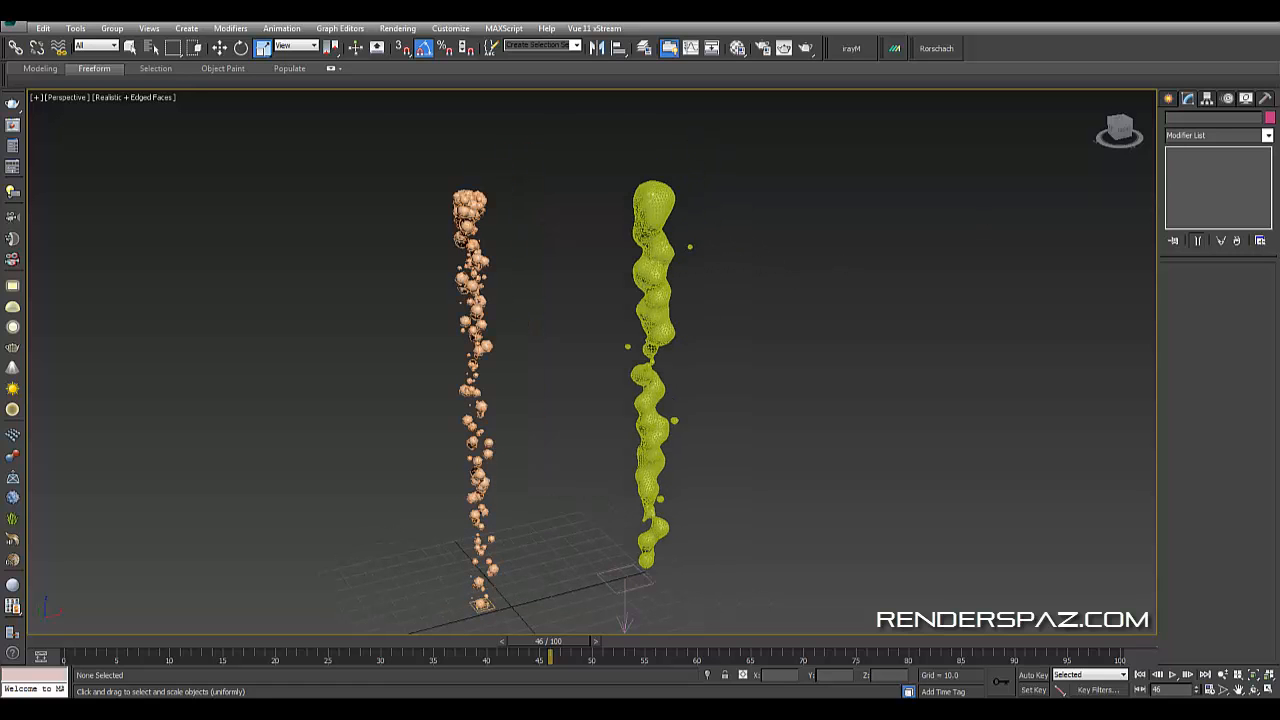
left_click_drag(1279, 66, 1060, 62)
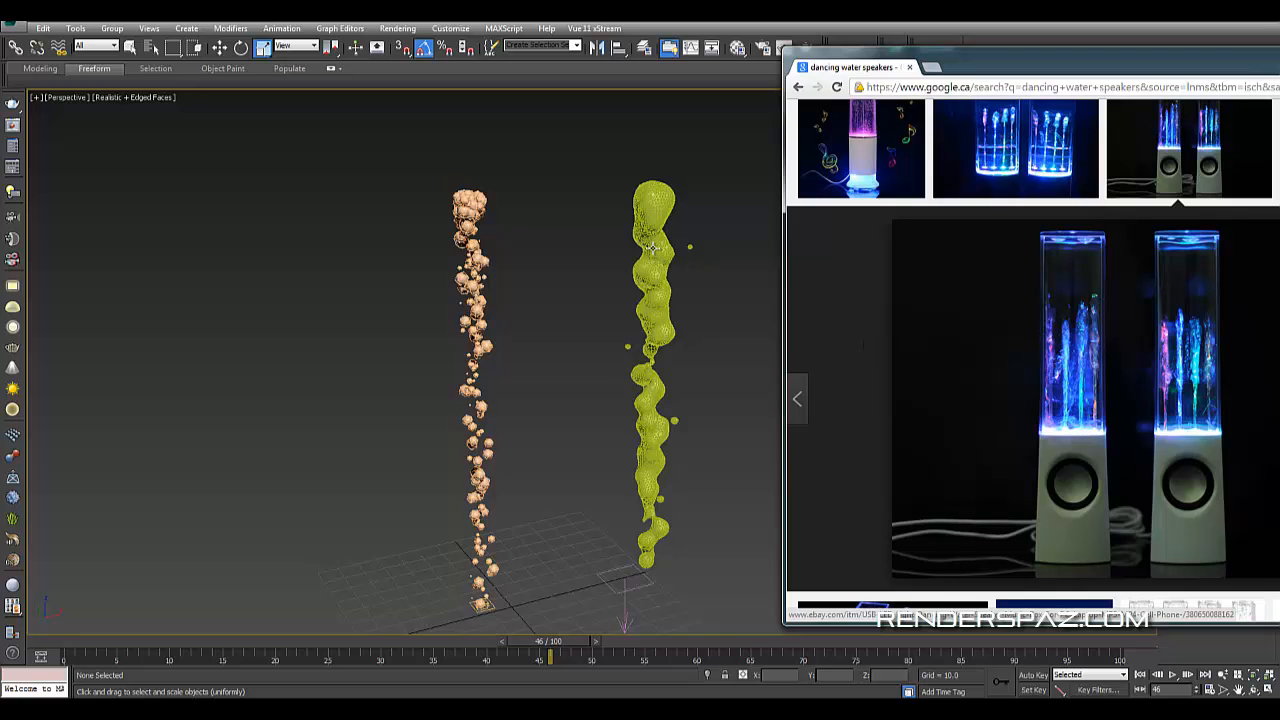
key("alt+Tab")
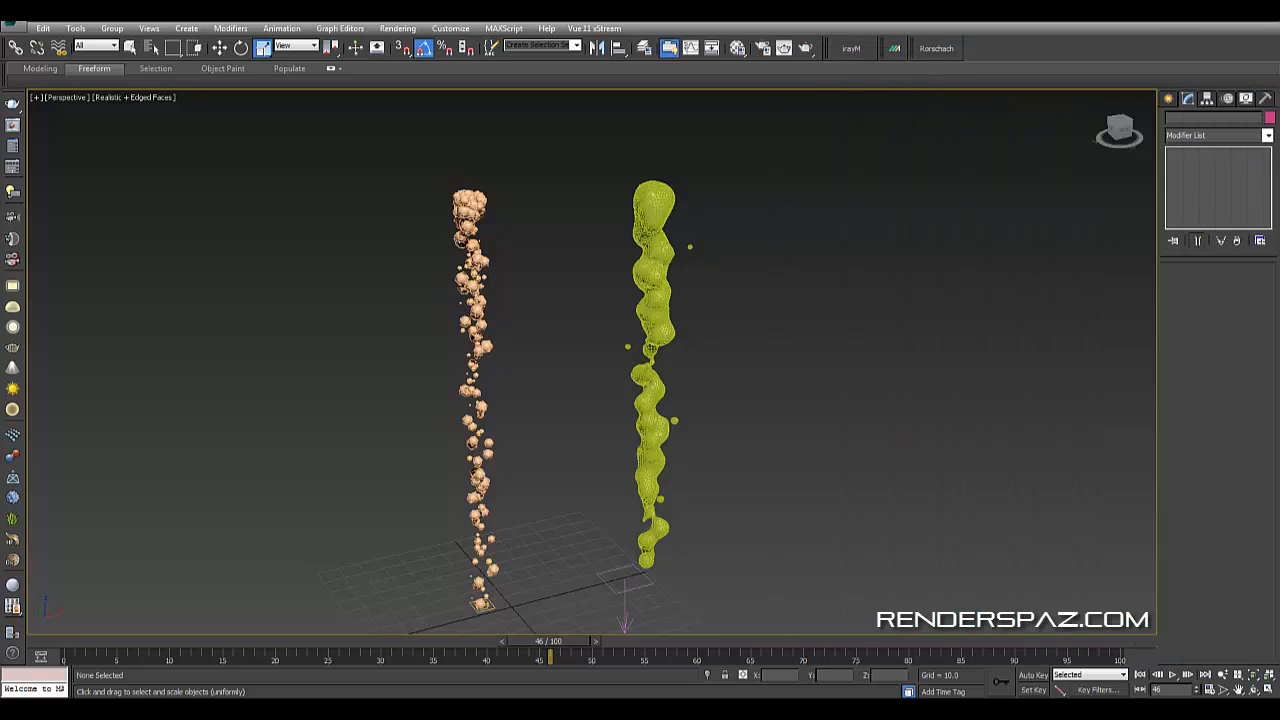
middle_click_drag(820, 290, 789, 290, "alt")
middle_click_drag(576, 226, 517, 215)
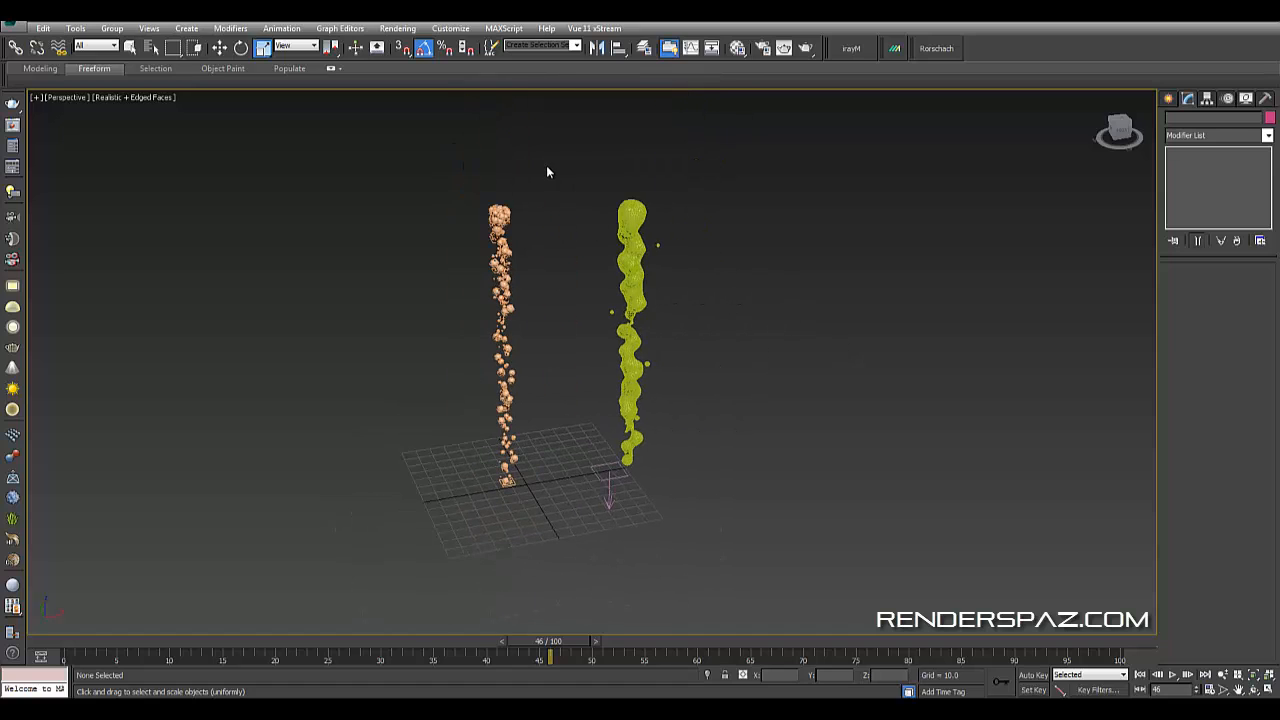
- Move the Gravity space warp away from the particle emitter
left_click_drag(546, 165, 683, 498)
left_click(607, 410)
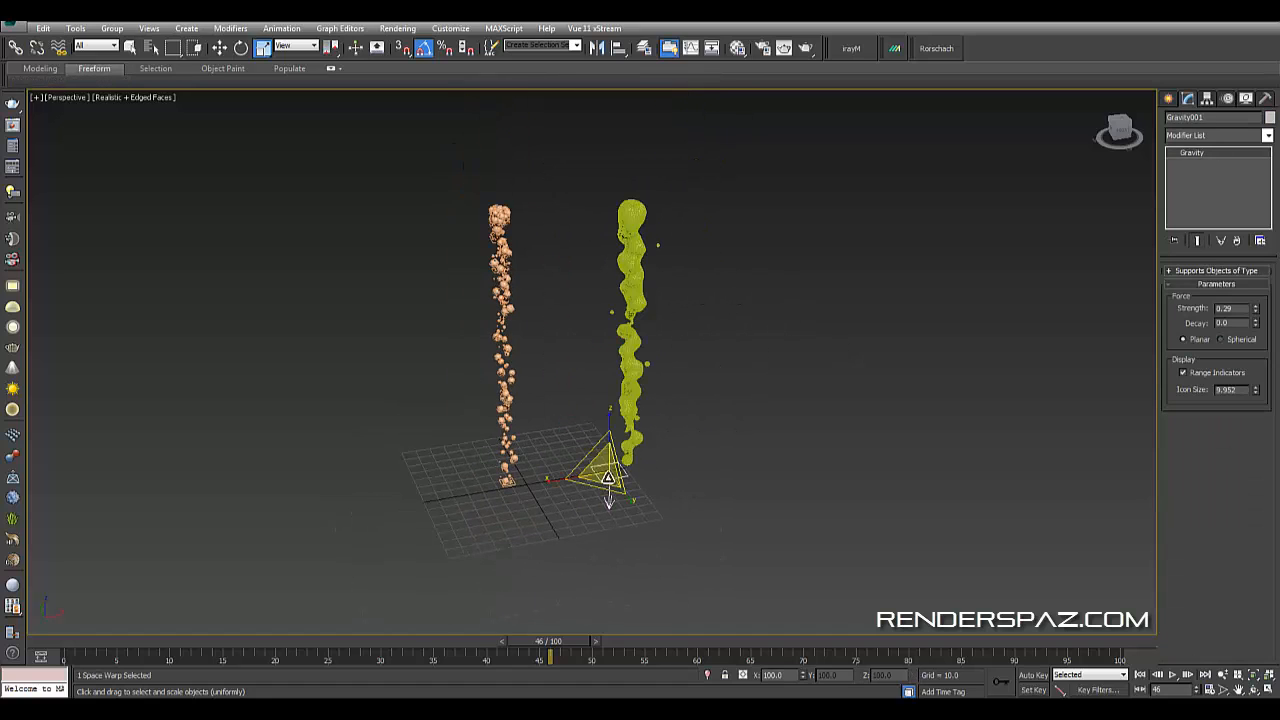
left_click(219, 48)
left_click_drag(645, 464, 422, 499)
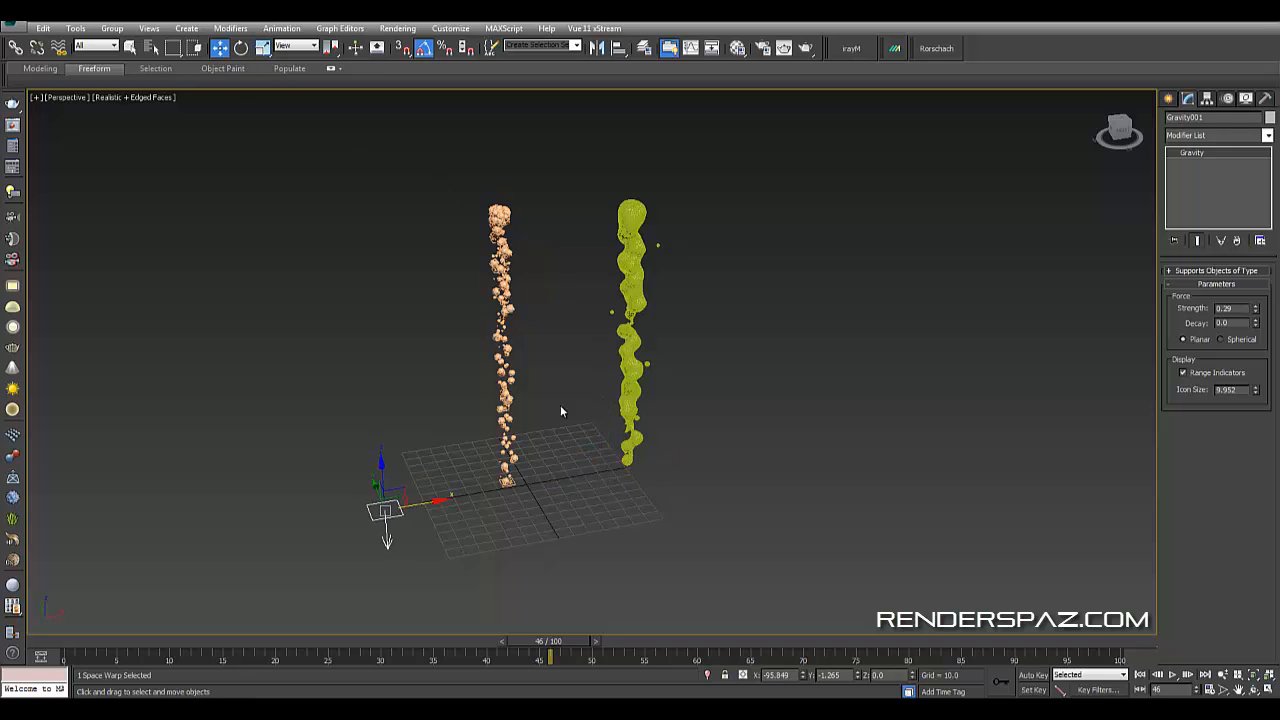
left_click(561, 408)
- Try to stretch the top of the first liquid column upward using soft-selected vertices
left_click(501, 277)
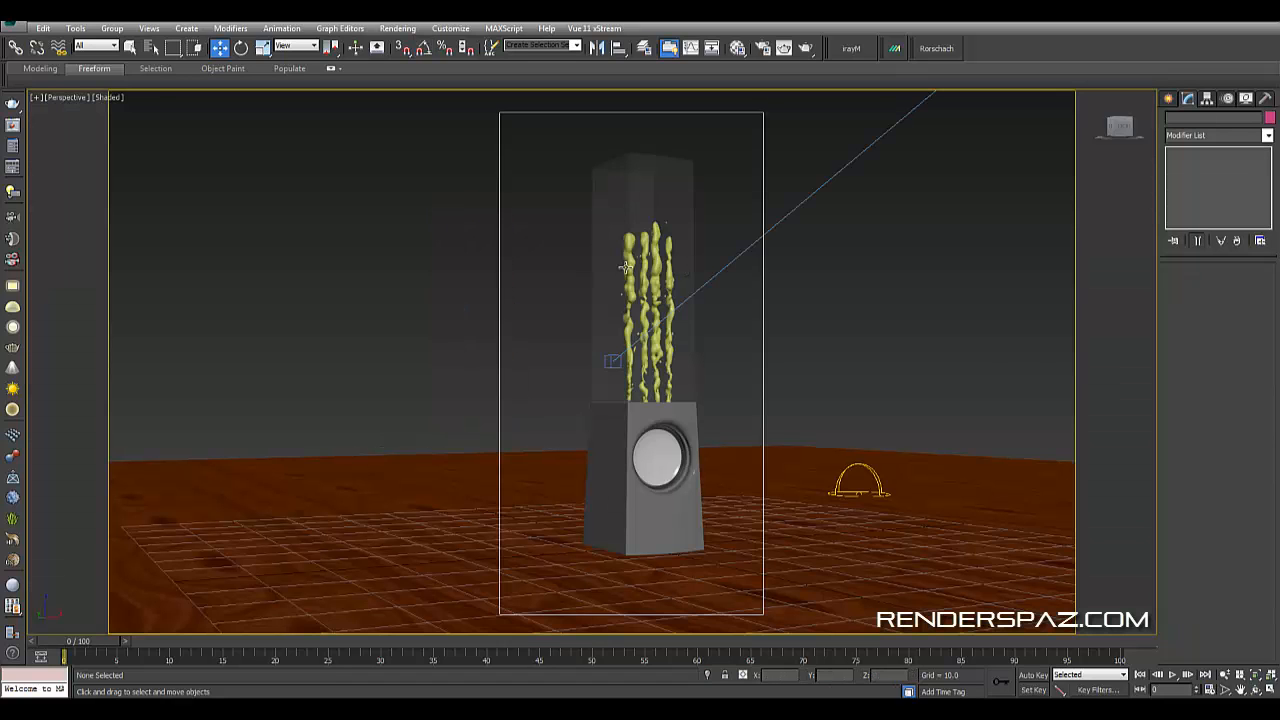
left_click(625, 267)
left_click(626, 264)
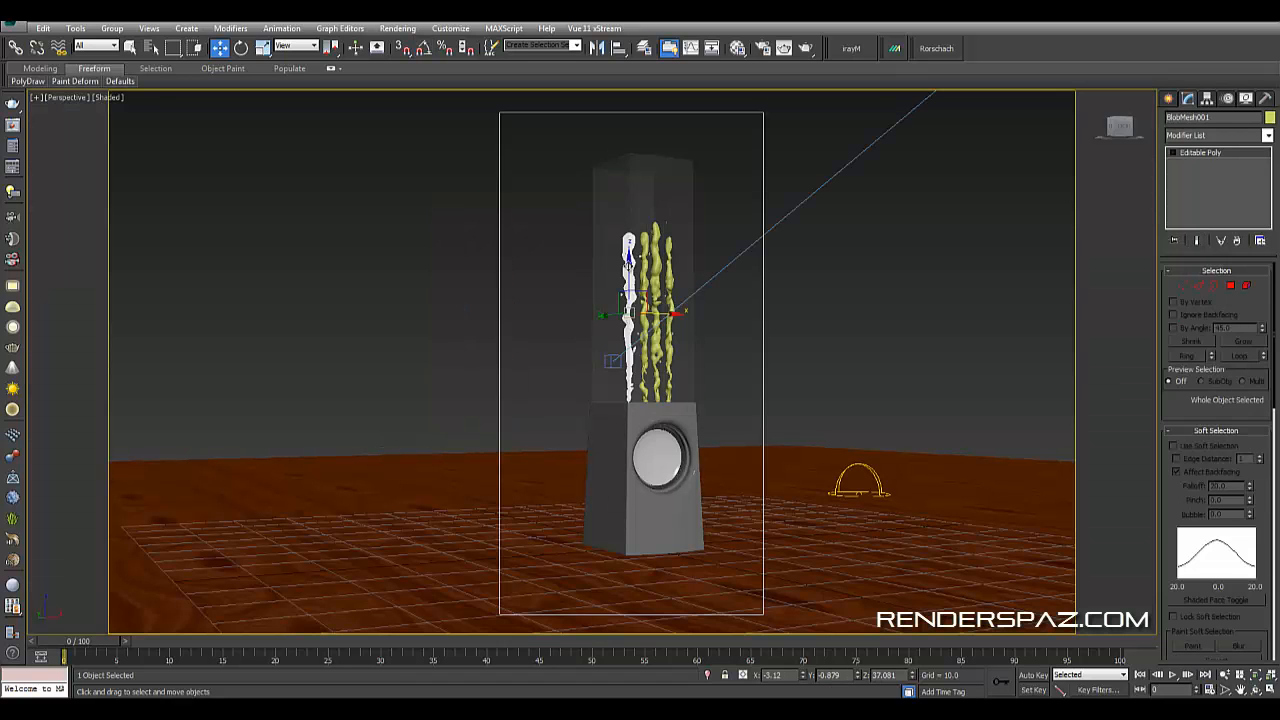
key("z")
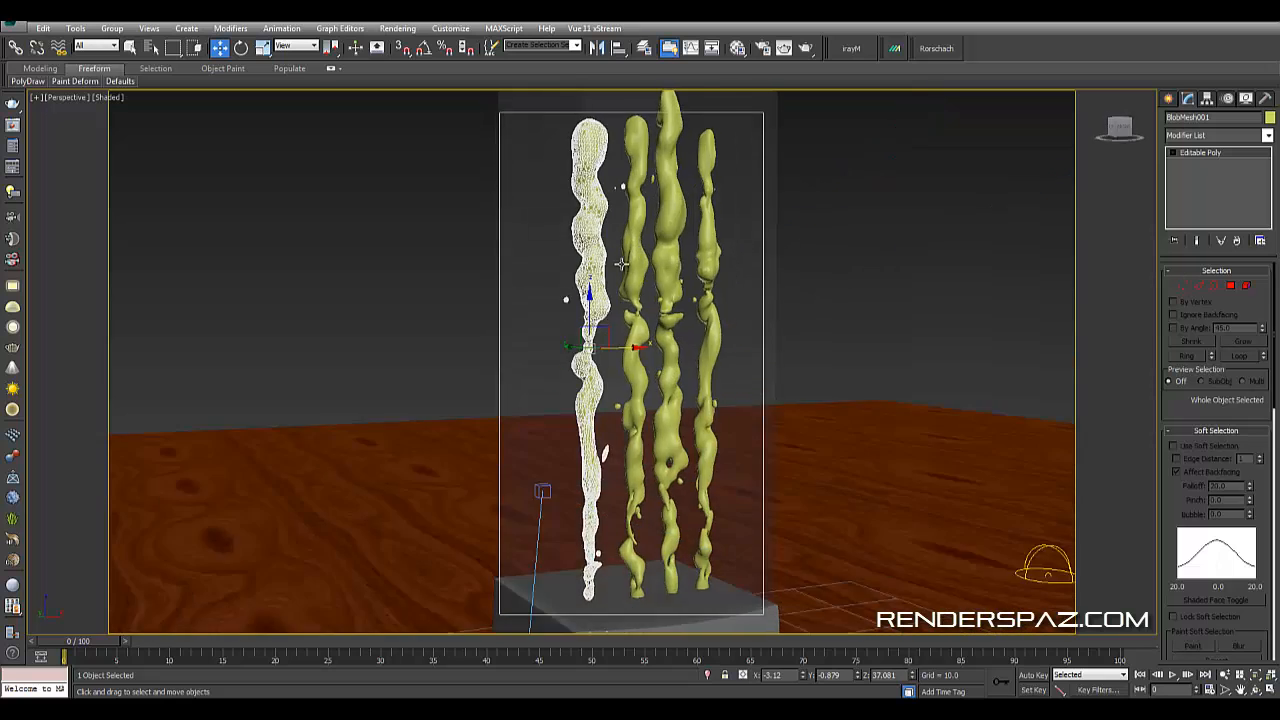
scroll(622, 268, "down", 3)
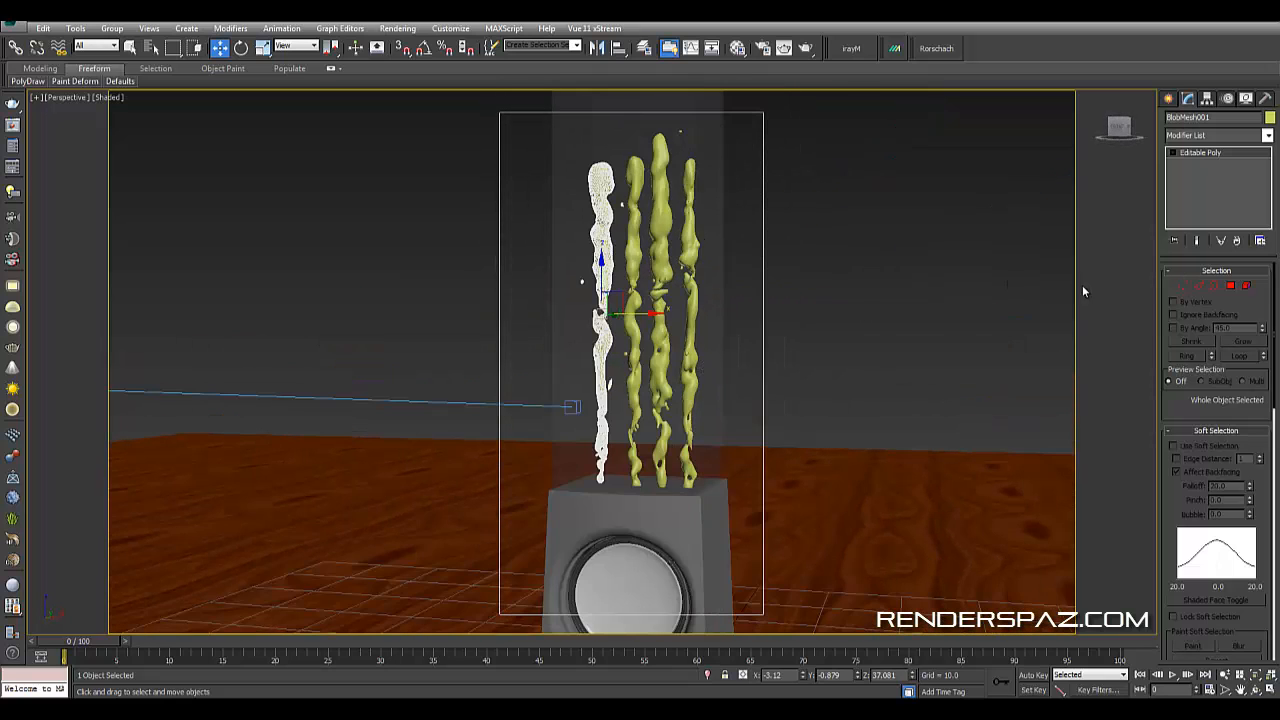
left_click(1182, 286)
left_click(599, 178)
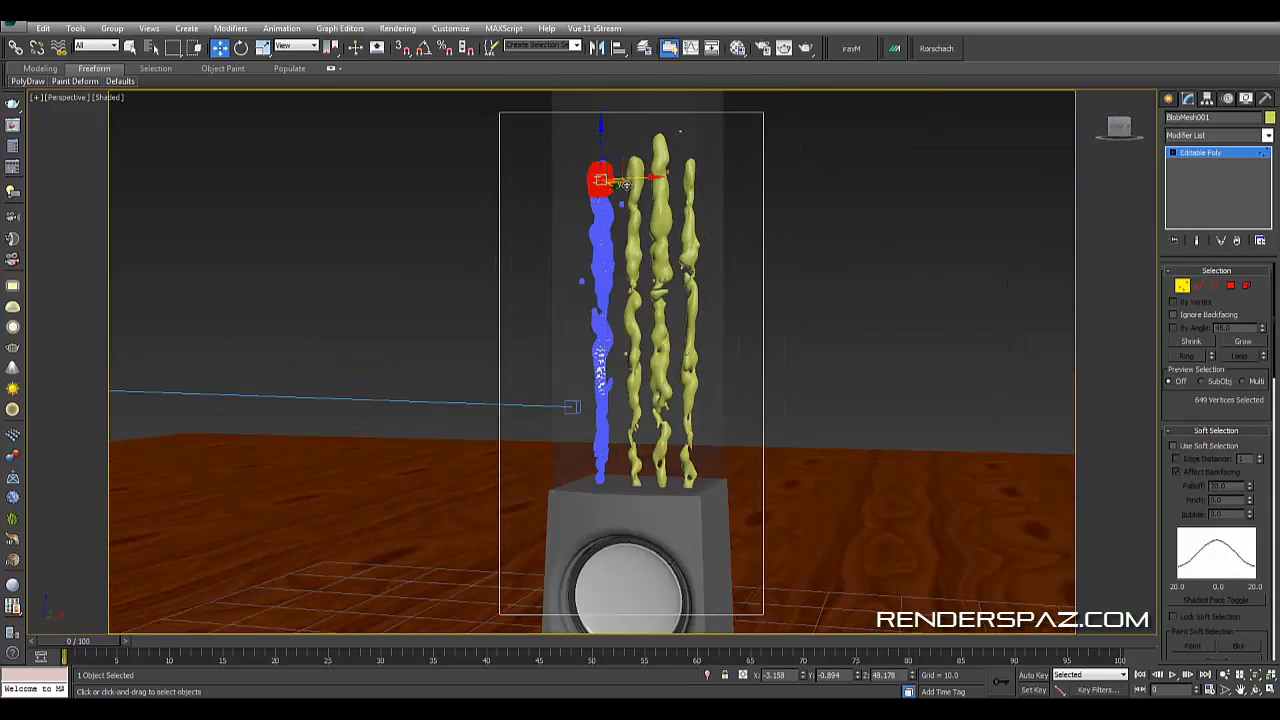
left_click(1213, 447)
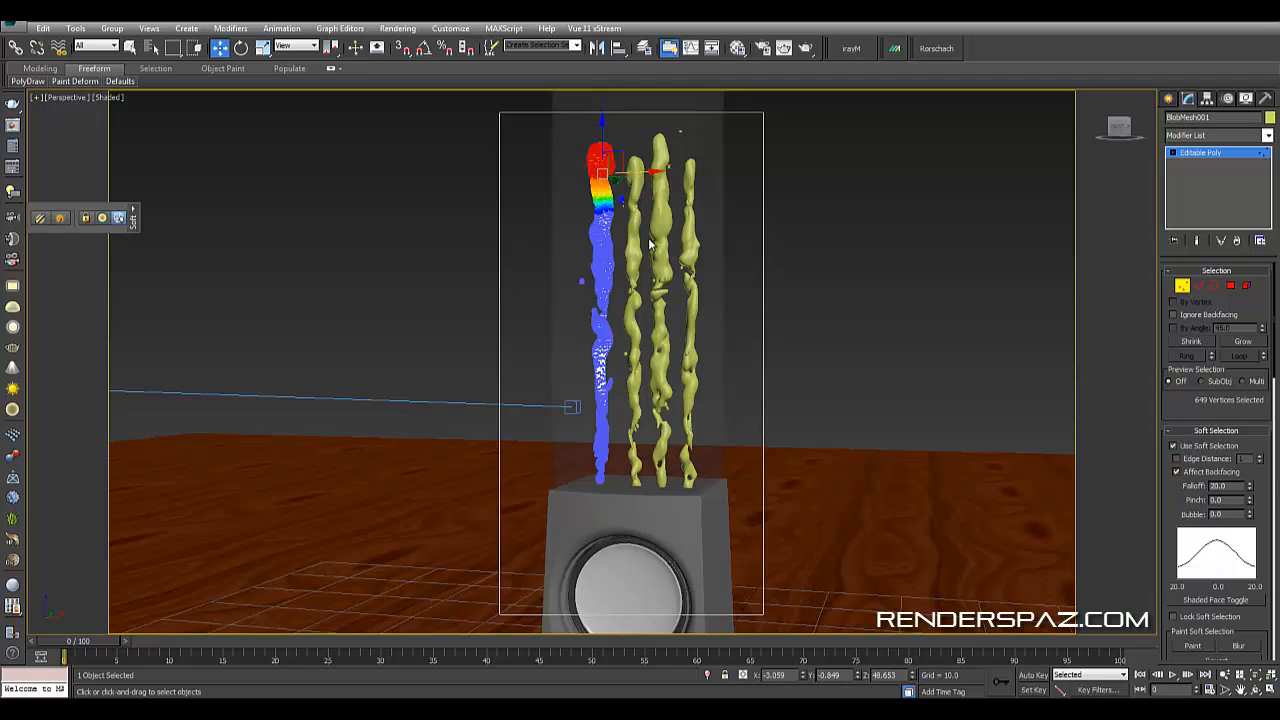
key("ctrl+z")
left_click_drag(603, 148, 603, 116)
key("ctrl+z")
middle_click_drag(709, 174, 738, 193, "alt")
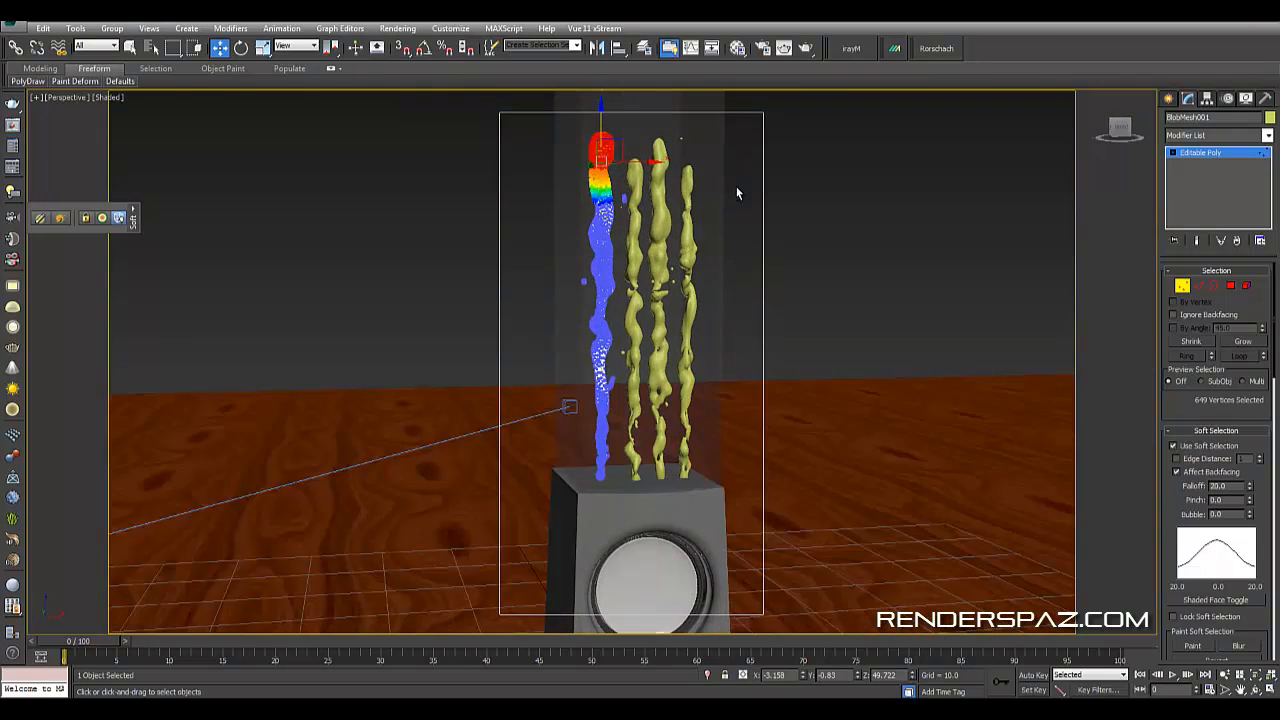
key("ctrl+z")
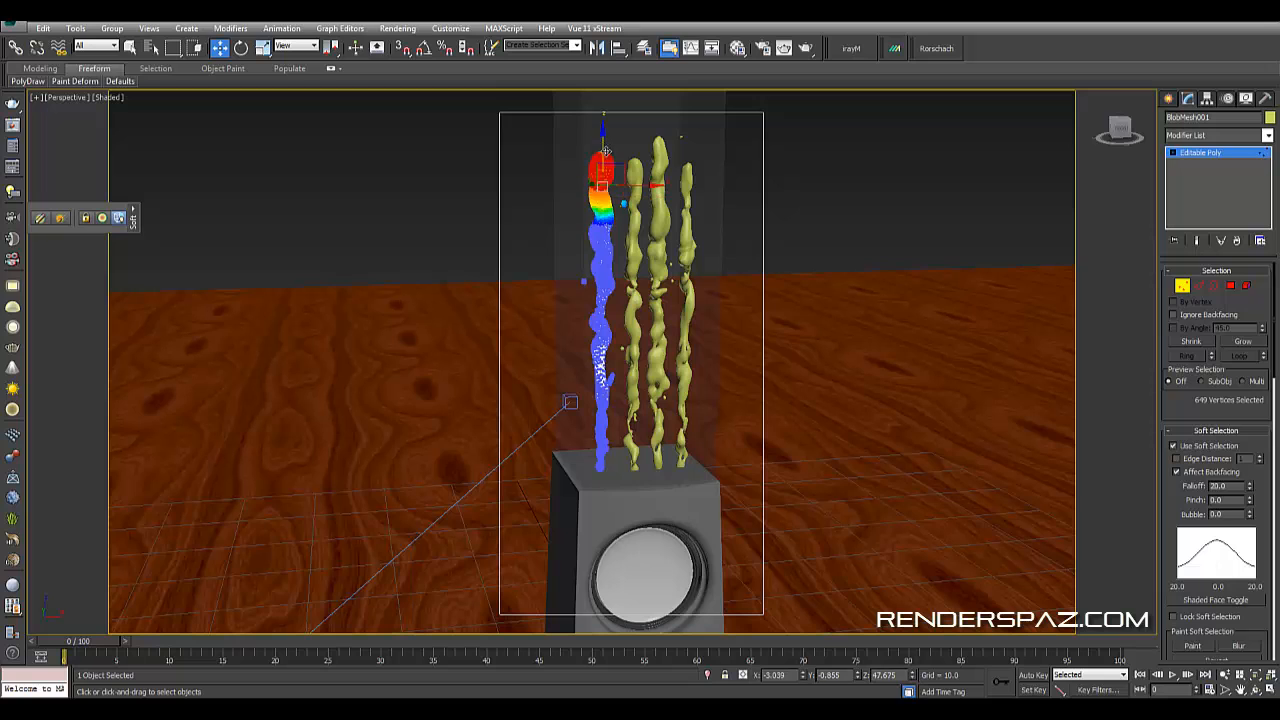
left_click(262, 48)
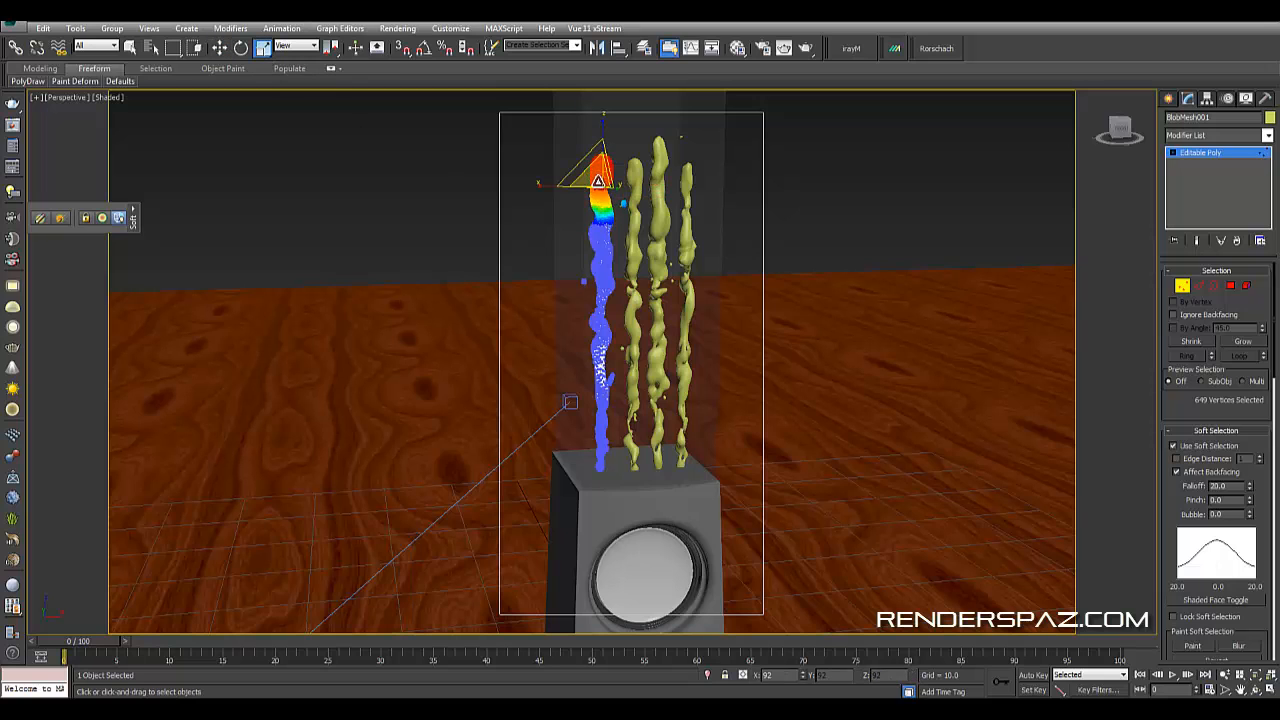
left_click(994, 263)
left_click(1183, 287)
left_click(995, 213)
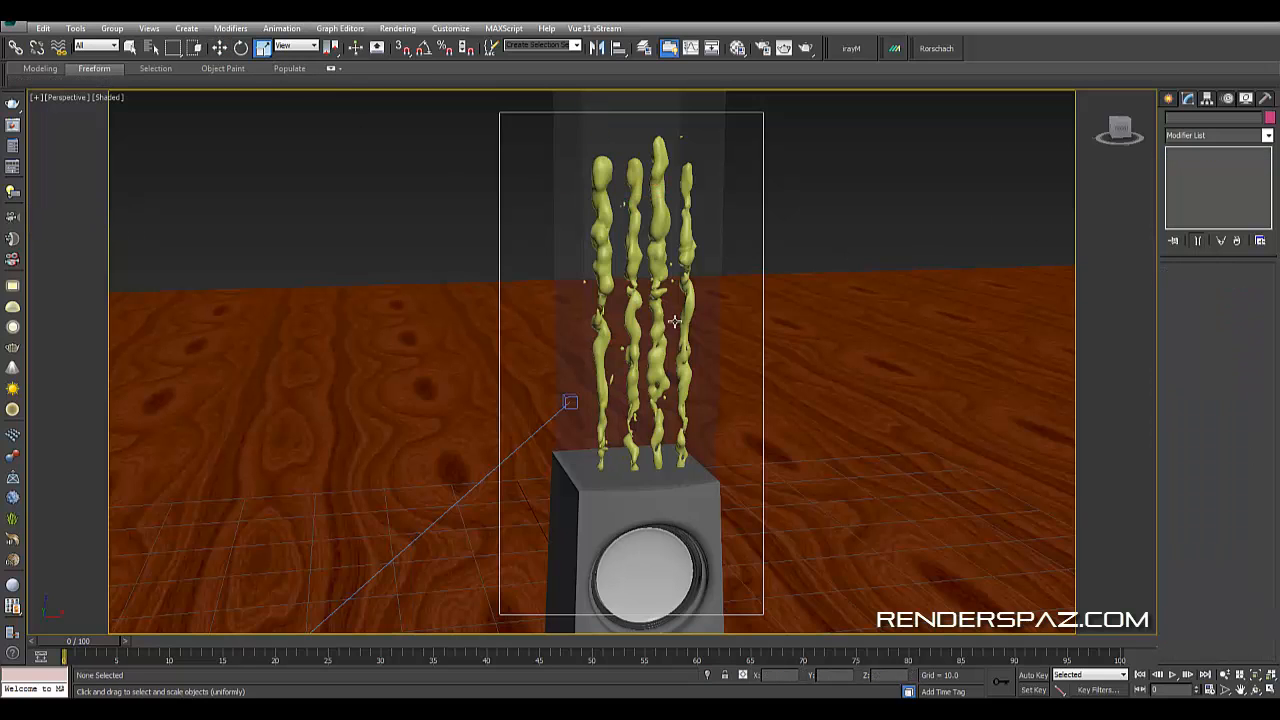
- Rotate the second liquid column slightly around its vertical axis
middle_click_drag(676, 322, 643, 317, "alt")
left_click(656, 288)
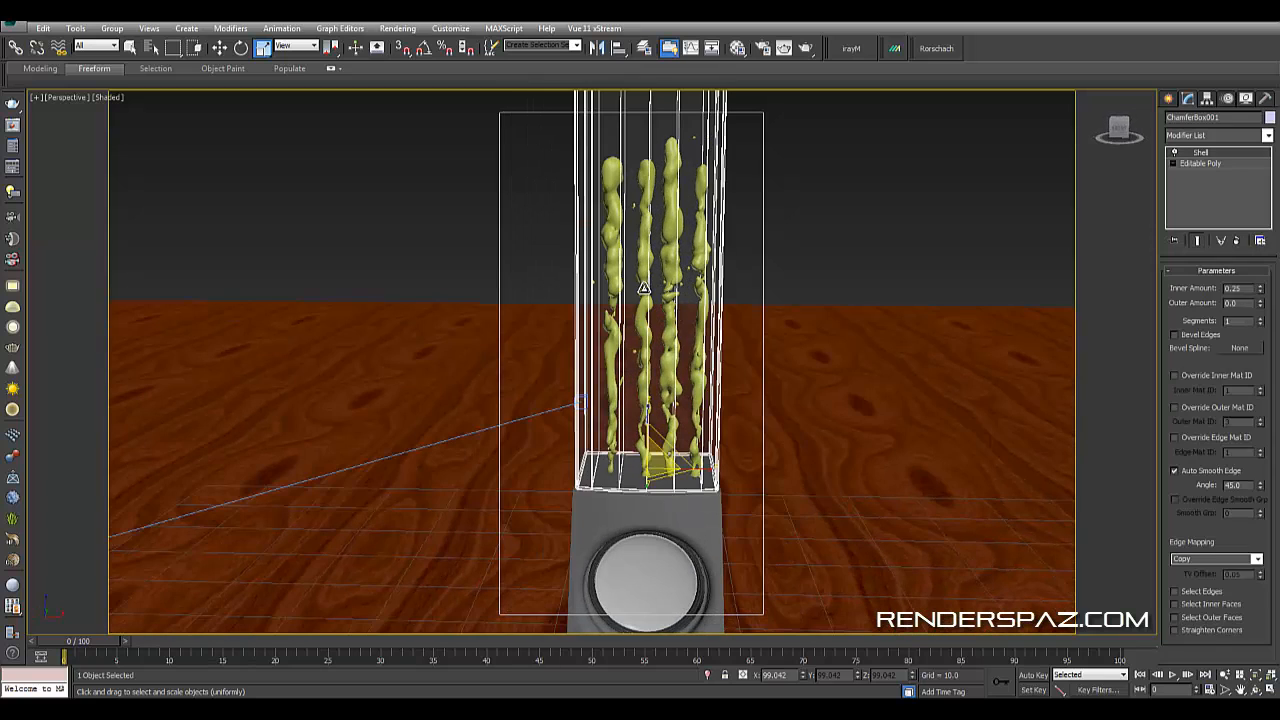
left_click(644, 262)
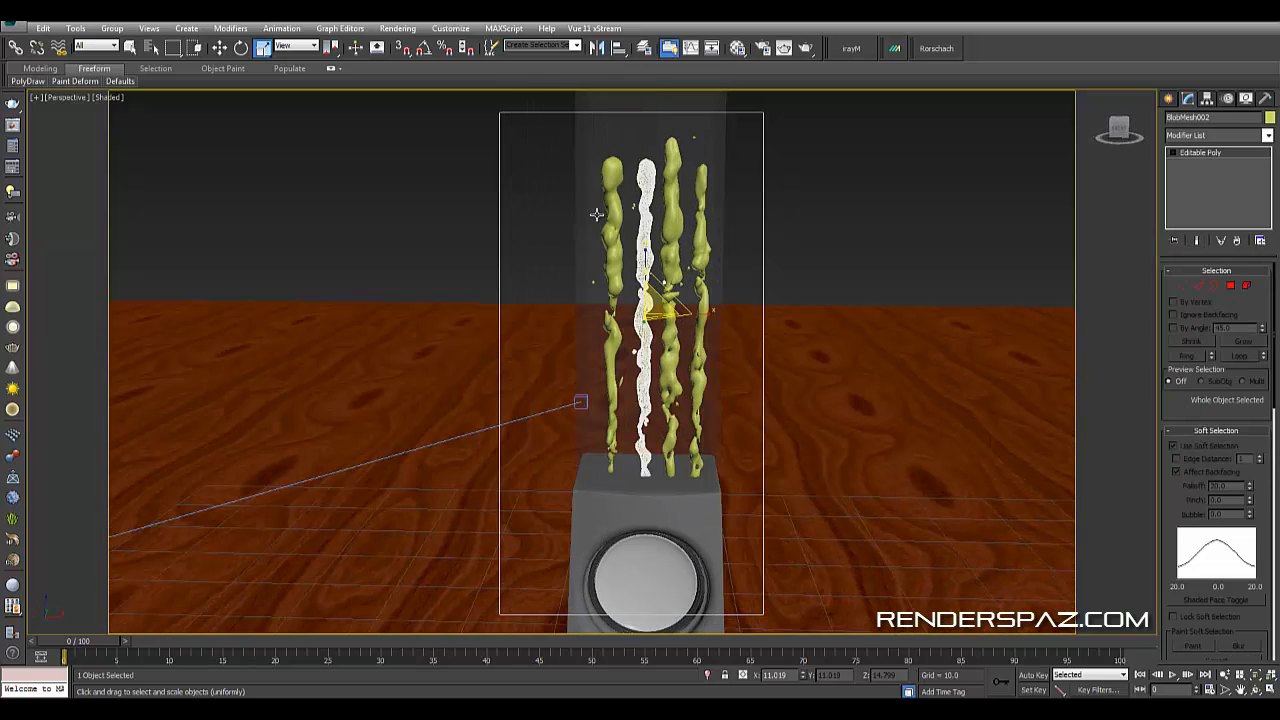
key("e")
left_click_drag(665, 321, 688, 322)
right_click(688, 322)
- In a top wireframe view, select the liquid columns and nudge them sideways to centre them in the glass
middle_click_drag(780, 403, 772, 462, "alt")
left_click(667, 395, "ctrl")
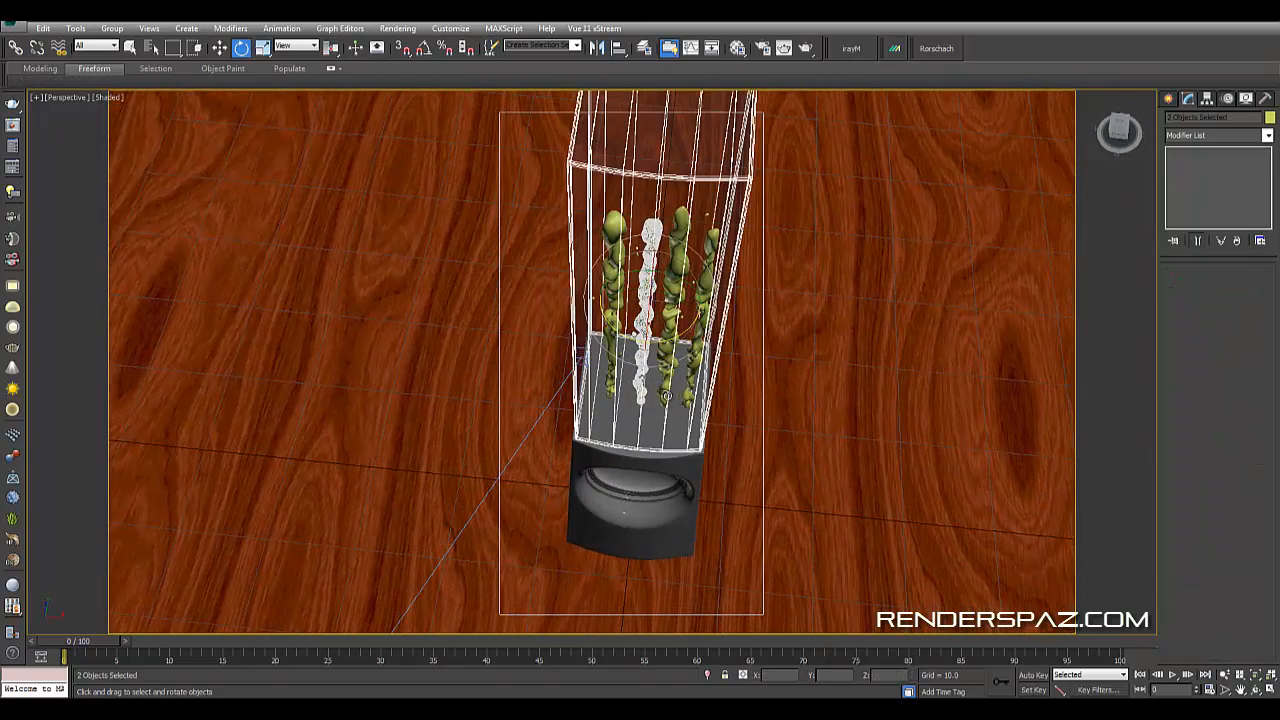
key("t")
key("z")
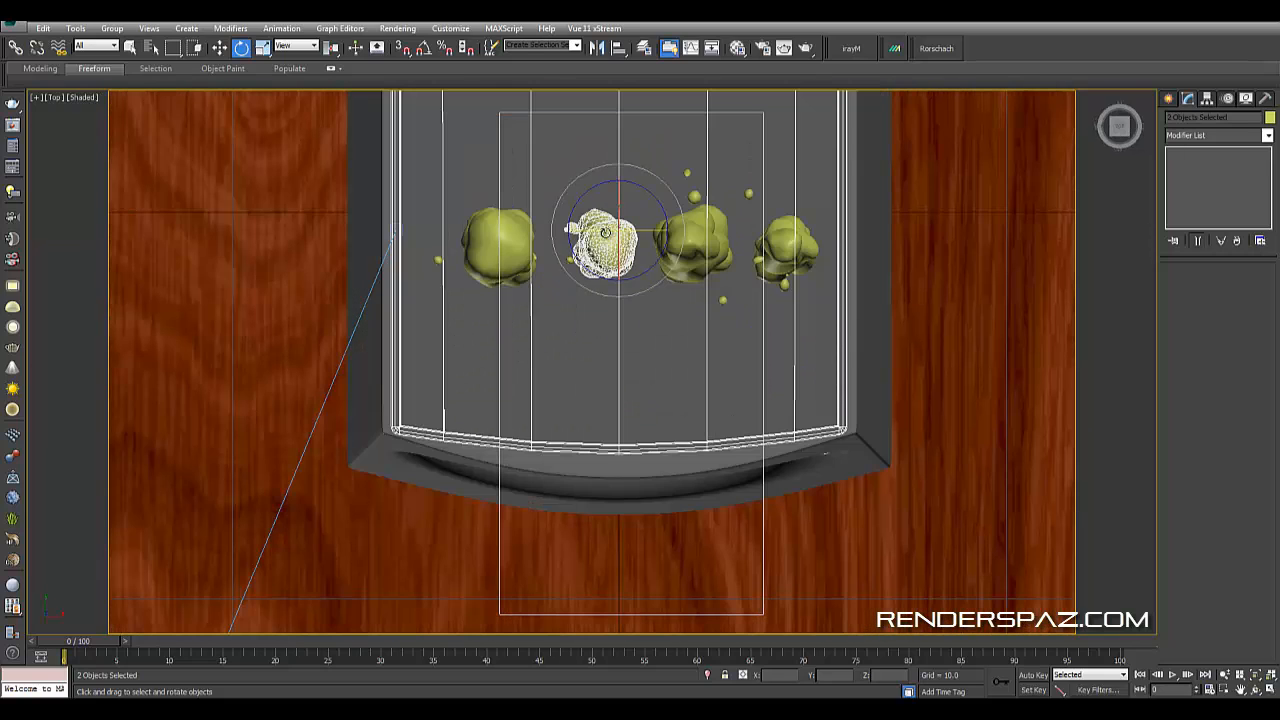
left_click(699, 241)
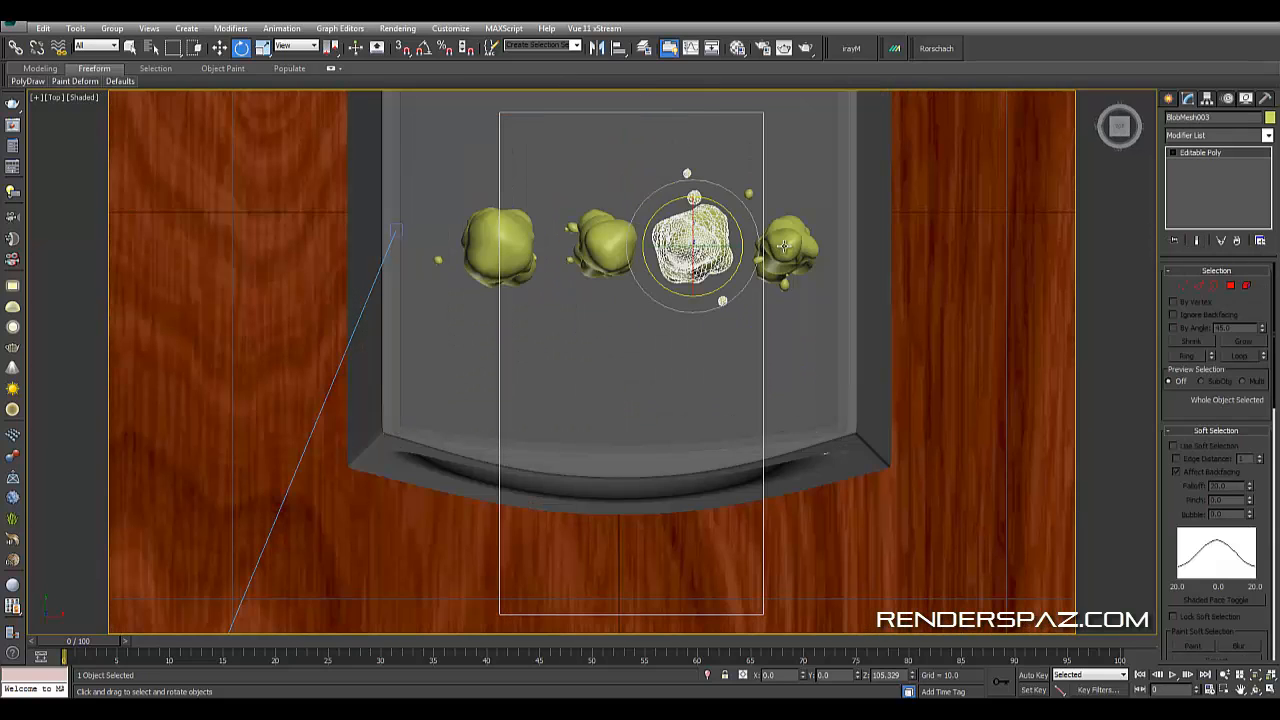
left_click(228, 48)
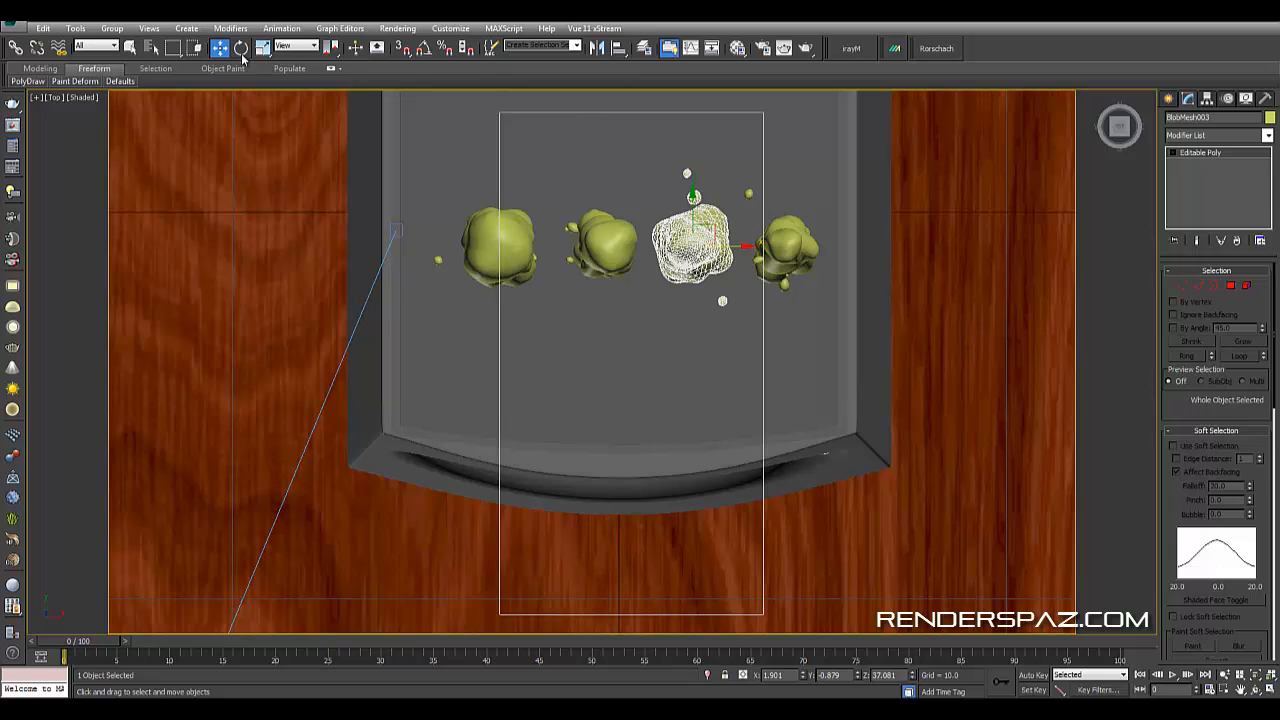
left_click(814, 259, "ctrl")
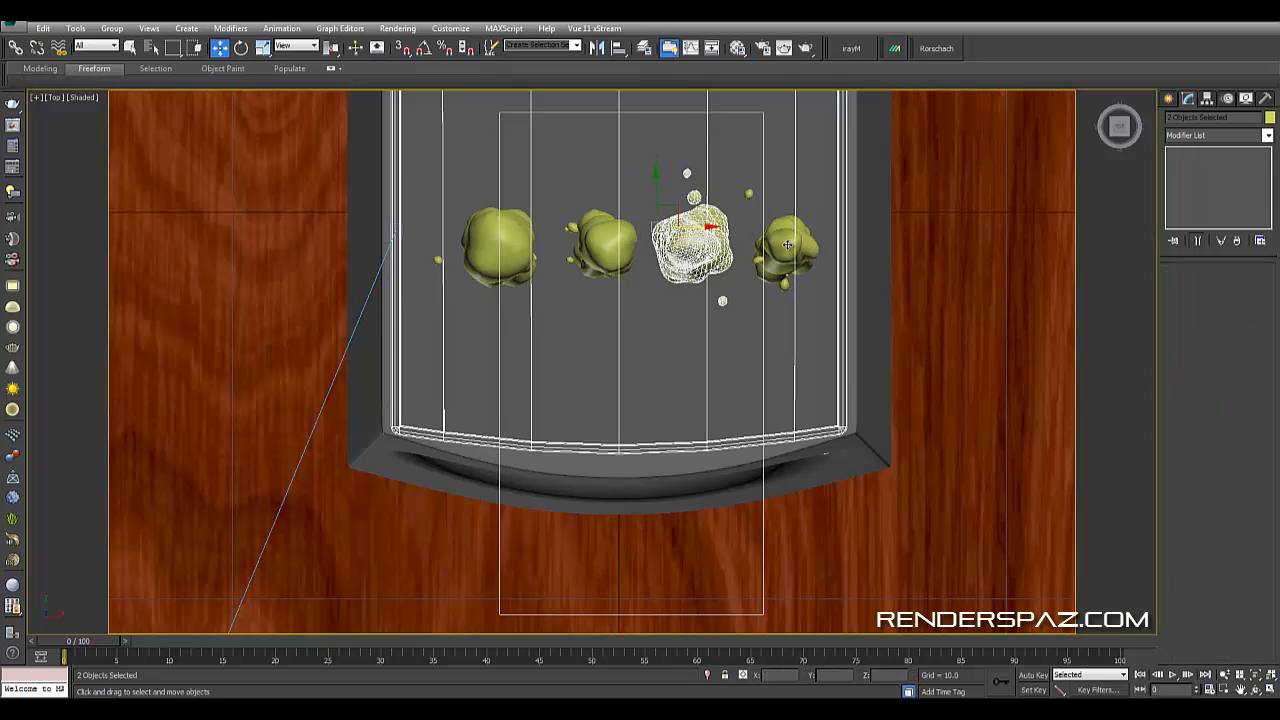
key("F3")
left_click(788, 248)
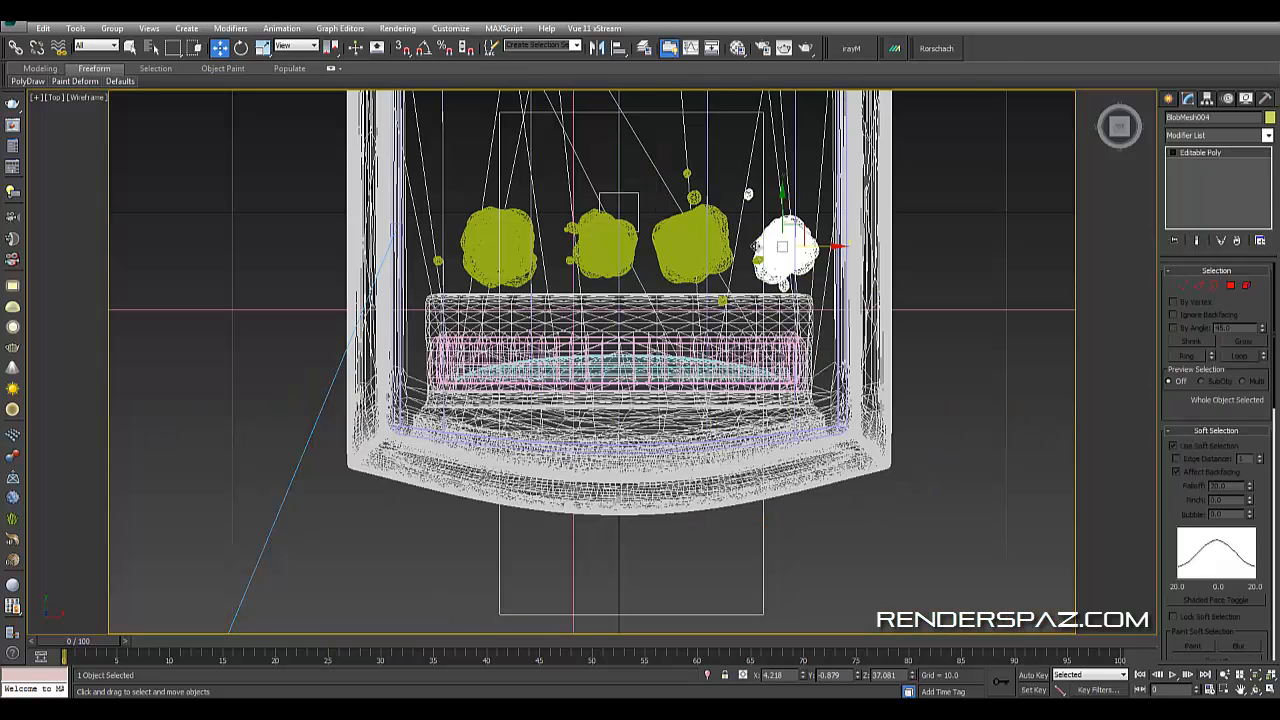
left_click(685, 238, "ctrl")
left_click(601, 242, "ctrl")
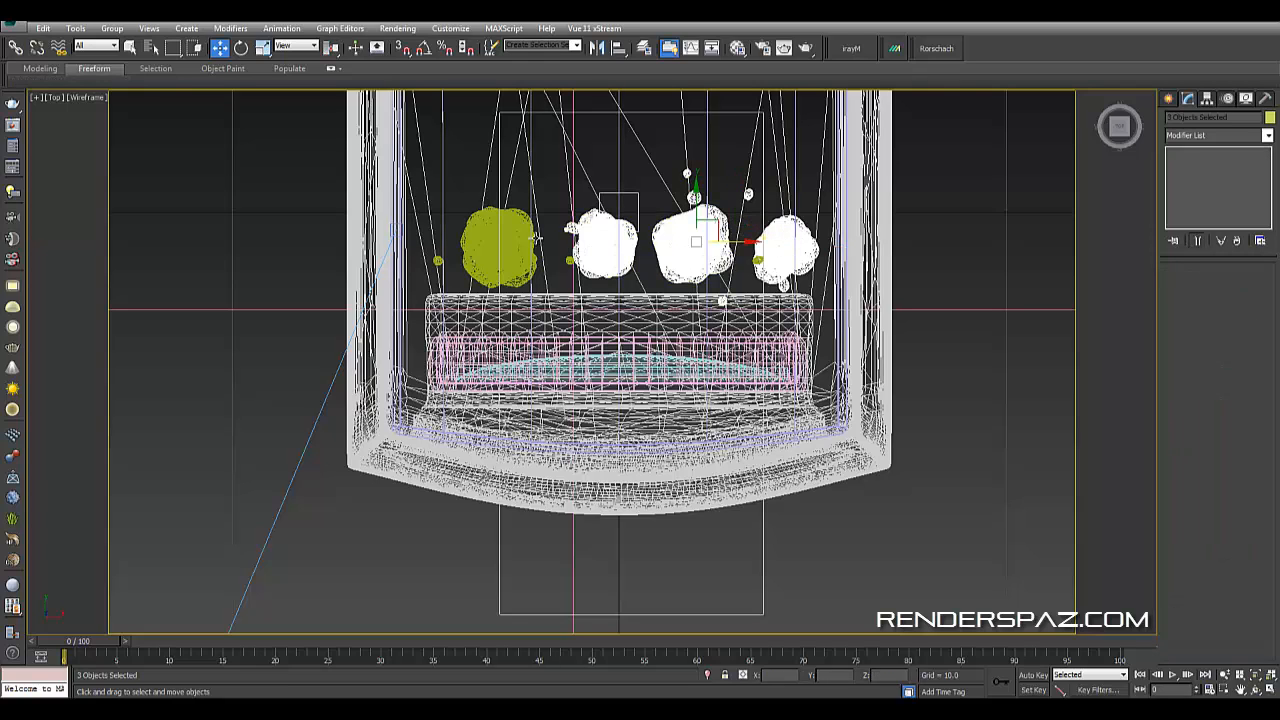
left_click(517, 243, "ctrl")
left_click_drag(677, 243, 665, 244)
left_click(775, 331)
key("c")
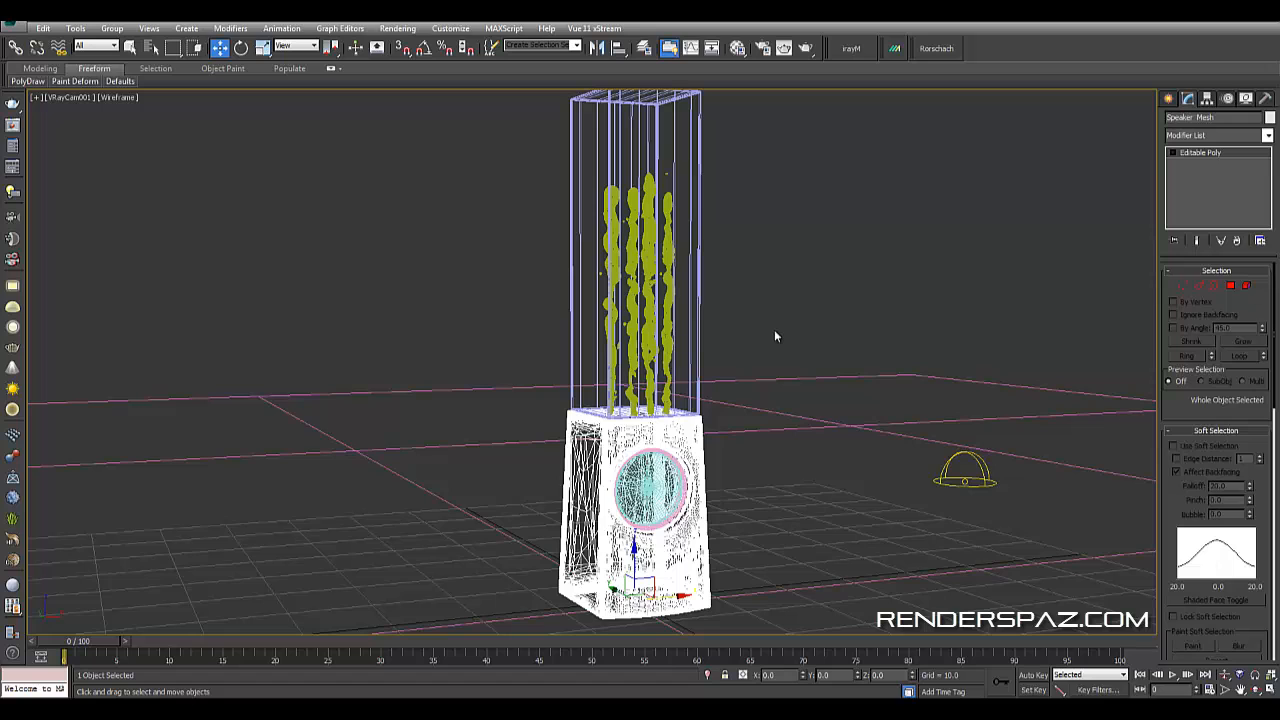
- Switch the camera viewport's display mode to Shaded
key("F3")
left_click(666, 305)
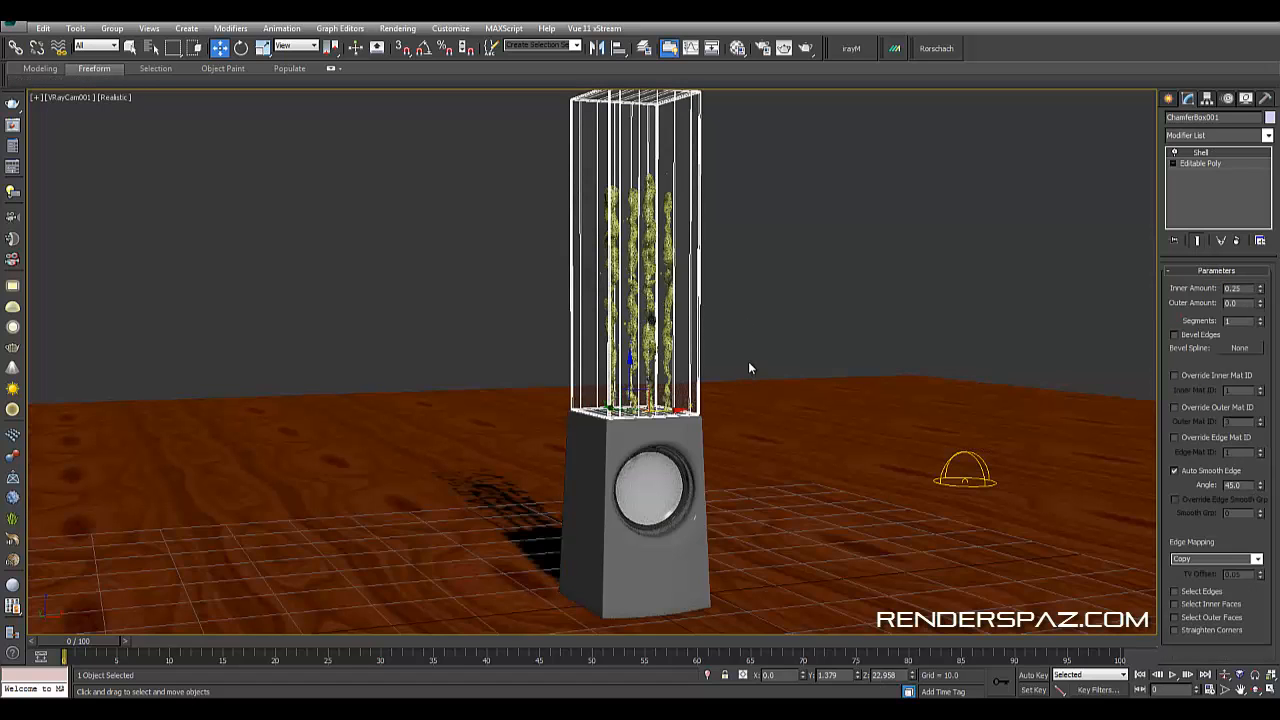
left_click(113, 97)
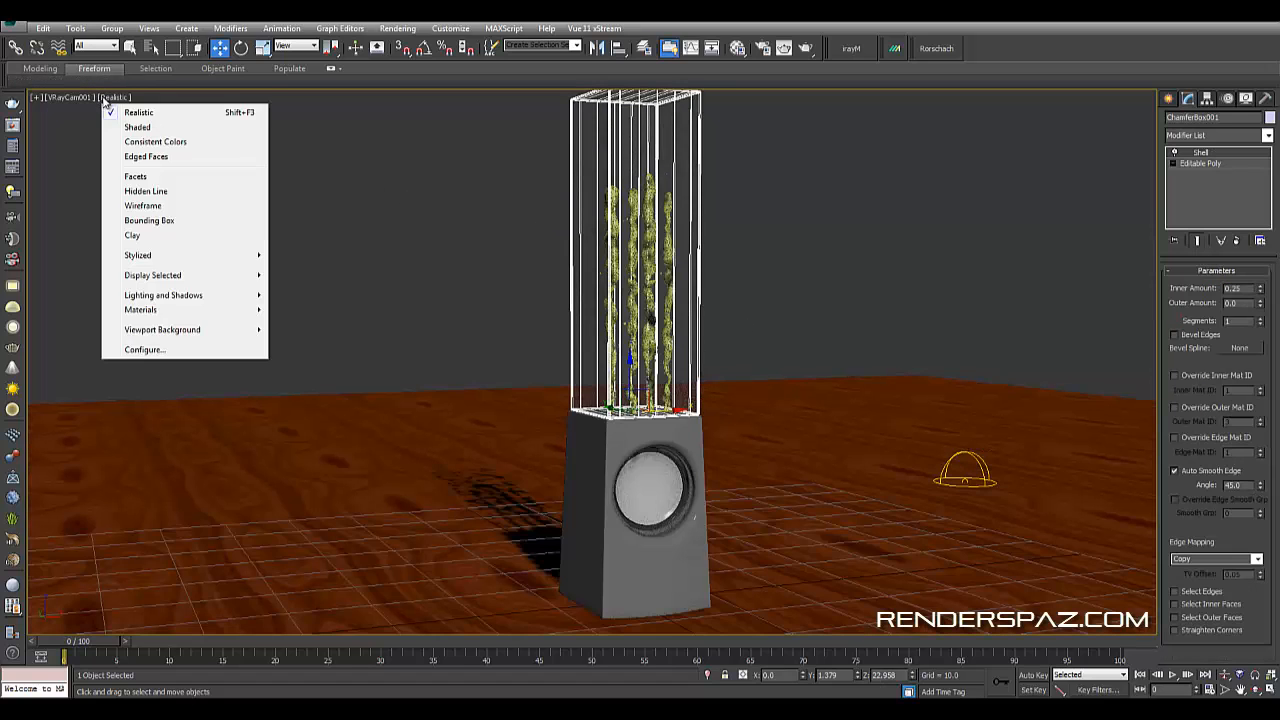
left_click(152, 127)
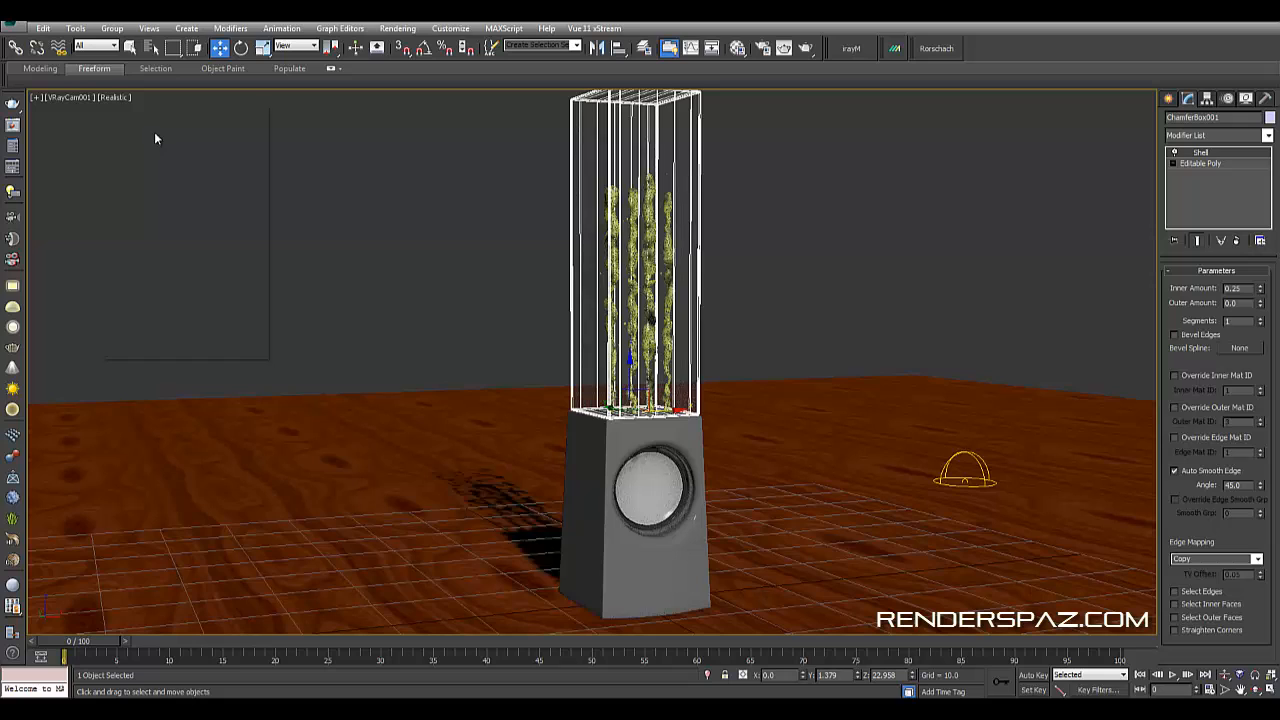
left_click(800, 205)
- Open Render Setup, set the render mode to Active Shade Mode and start an ActiveShade render
left_click(397, 27)
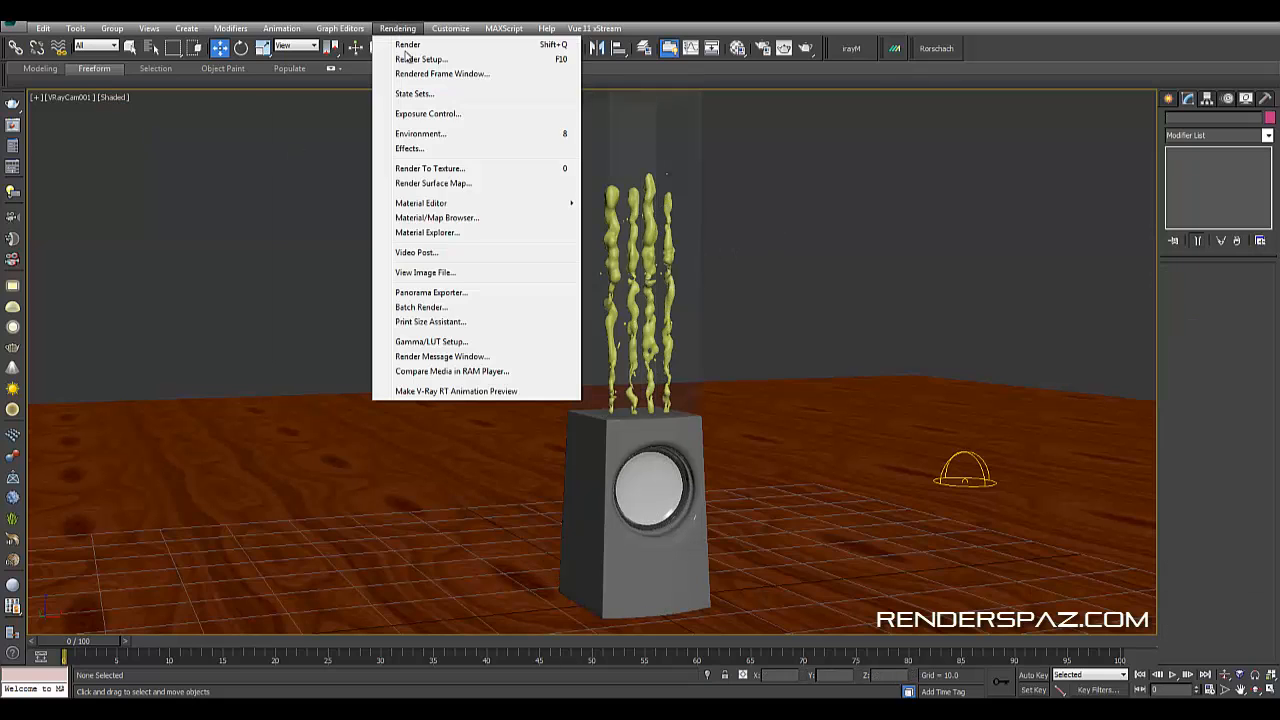
left_click(420, 57)
scroll(360, 508, "down", 5)
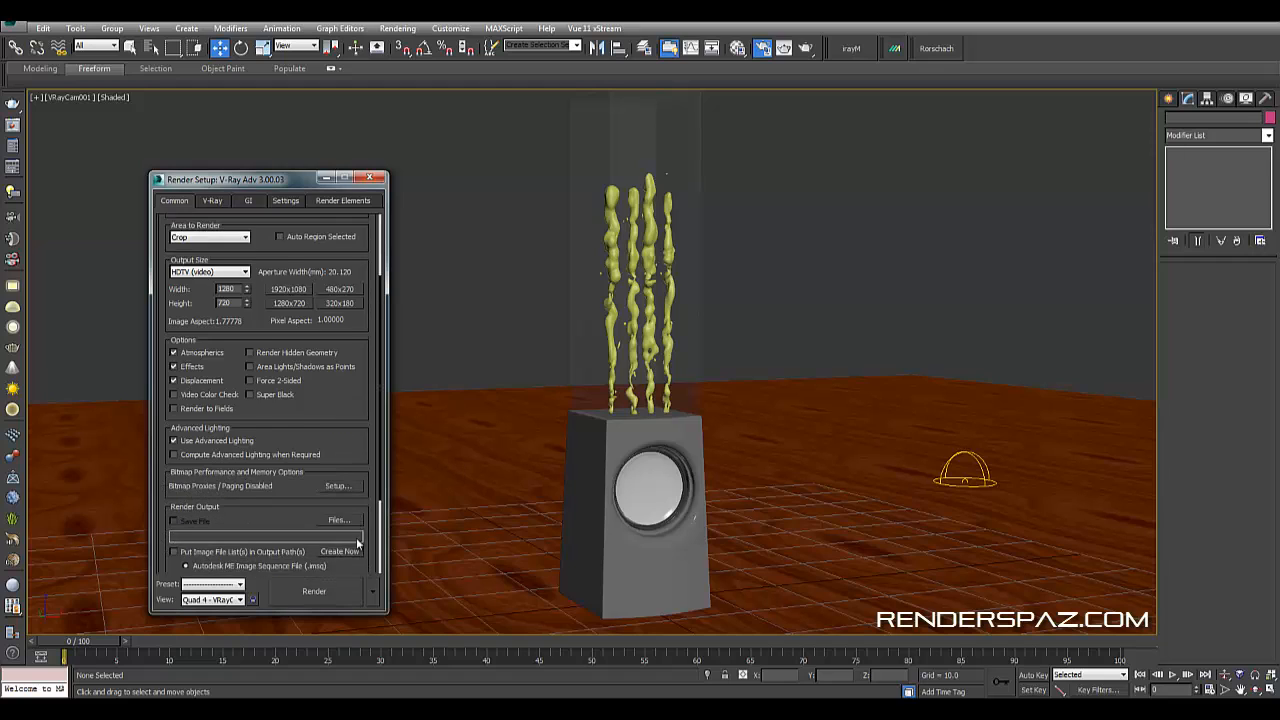
left_click(372, 591)
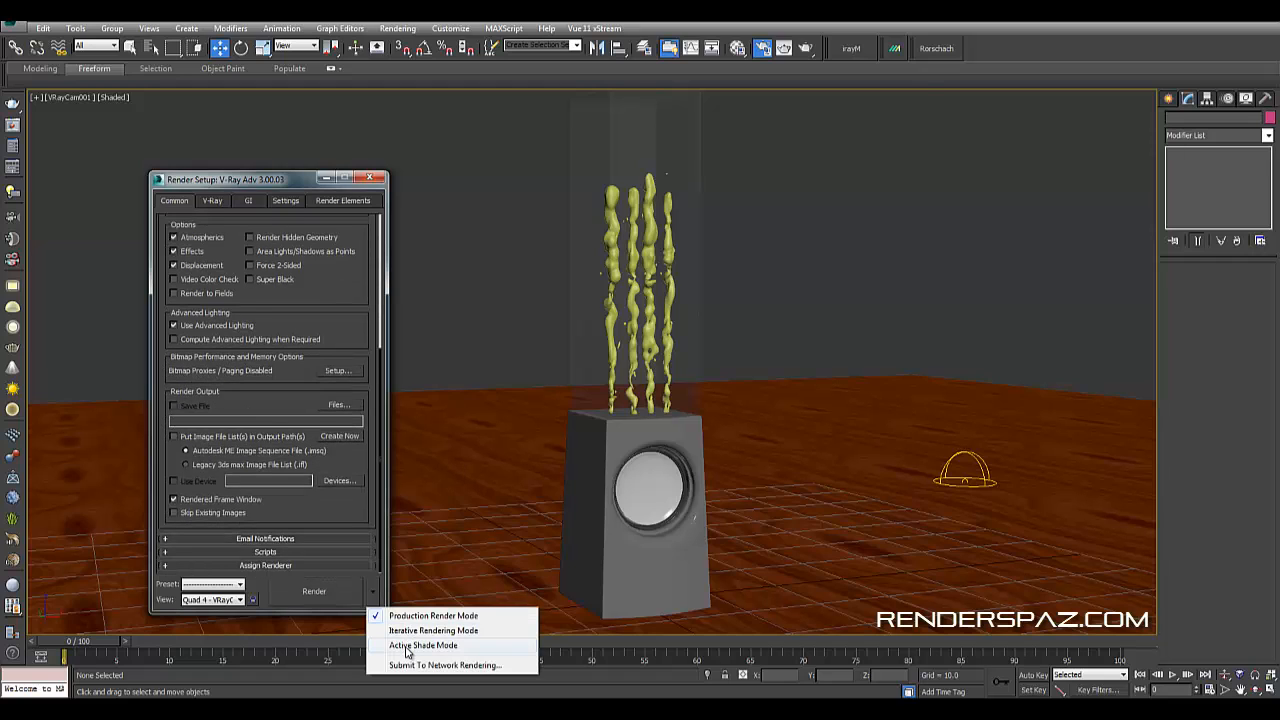
left_click(410, 645)
left_click(380, 591)
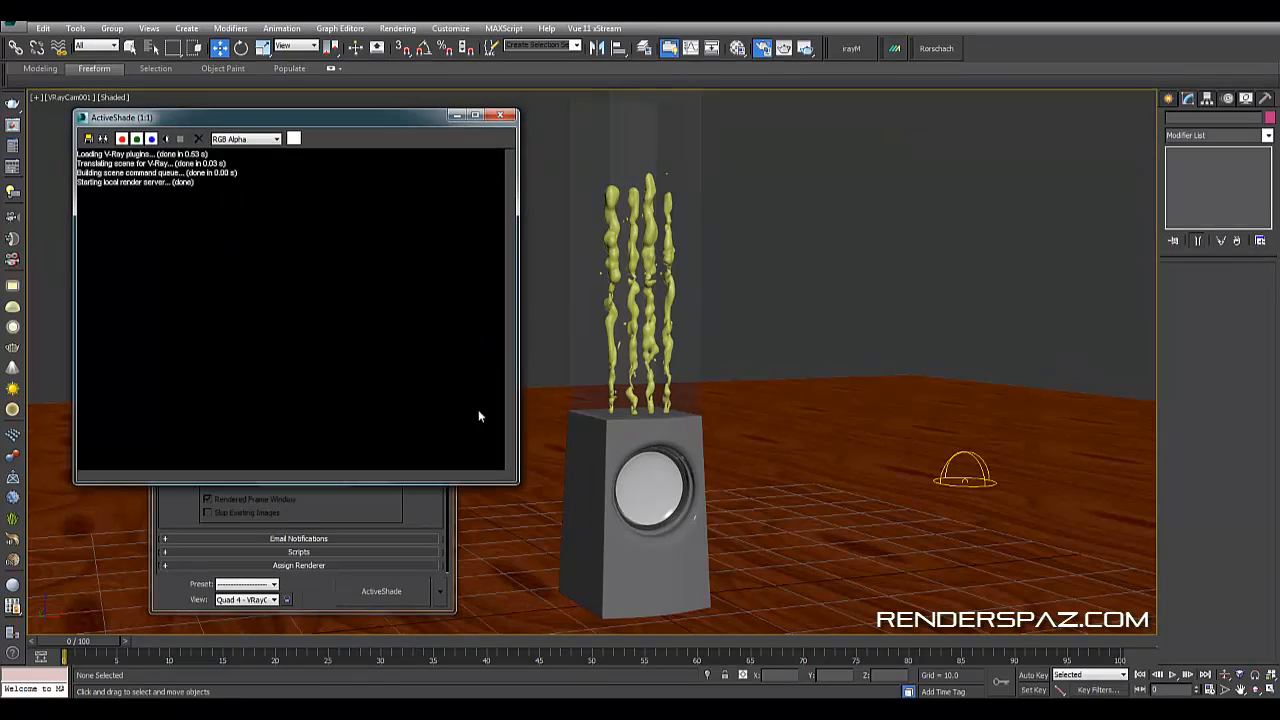
- In a perspective view, select the V-Ray dome light and make it invisible
left_click(436, 178)
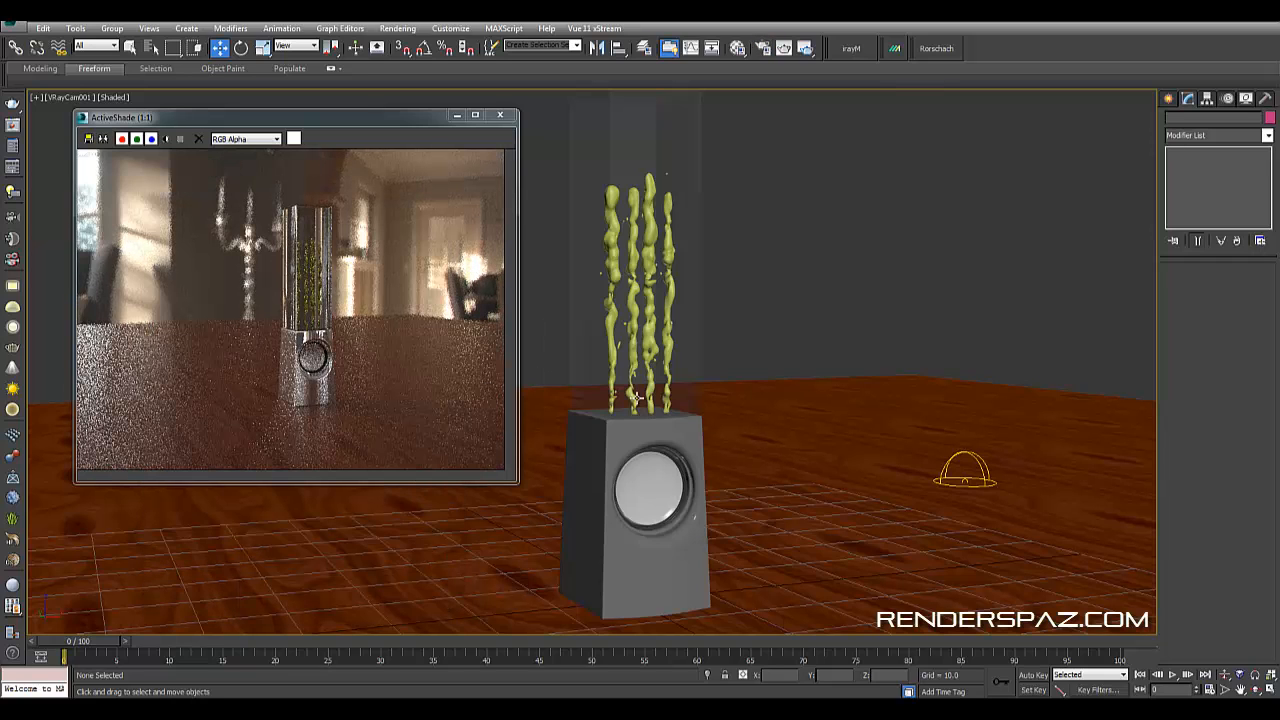
key("p")
middle_click_drag(700, 400, 636, 424, "alt")
scroll(697, 431, "up", 4)
scroll(636, 424, "up", 2)
scroll(636, 424, "down", 1)
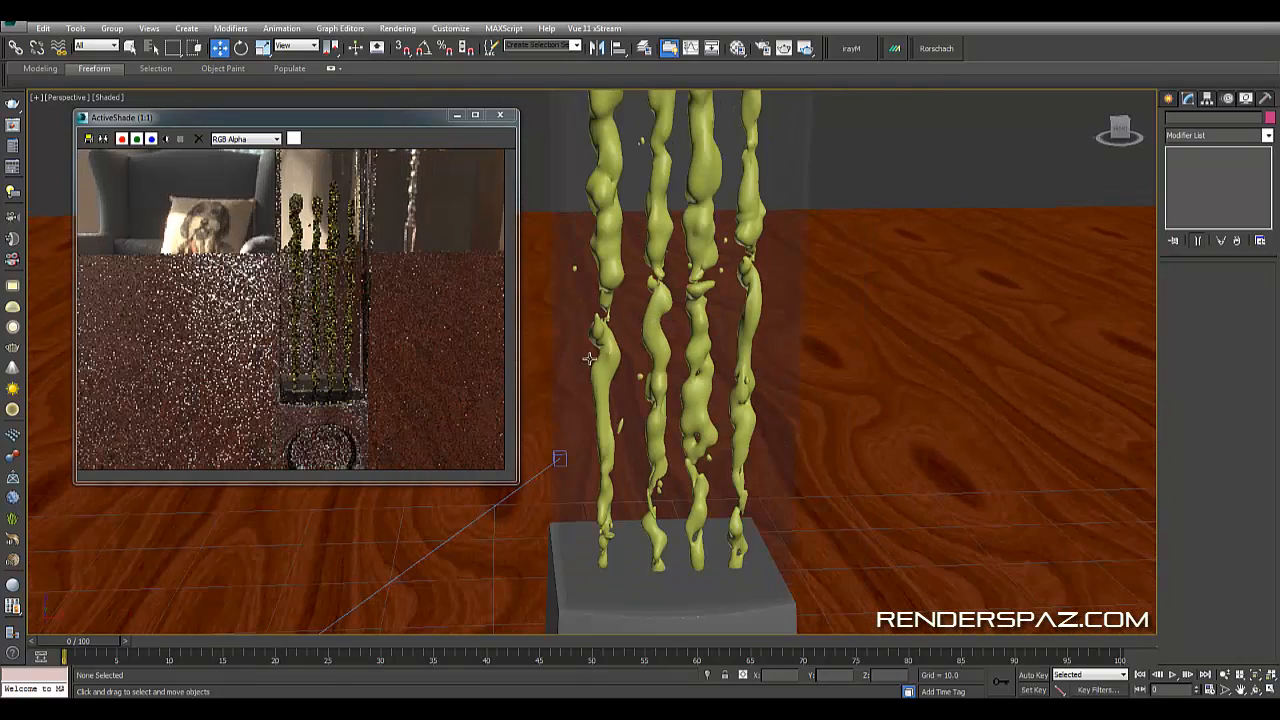
middle_click_drag(590, 358, 734, 286, "alt")
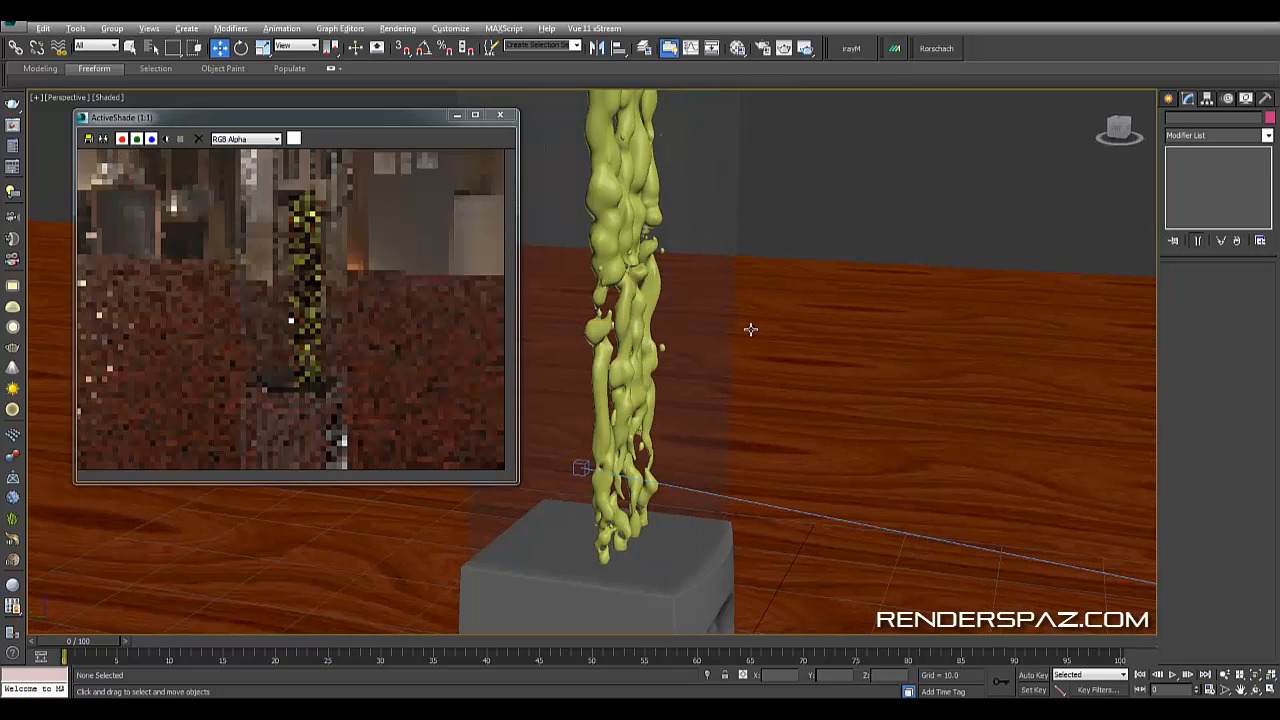
middle_click_drag(749, 329, 636, 409, "alt")
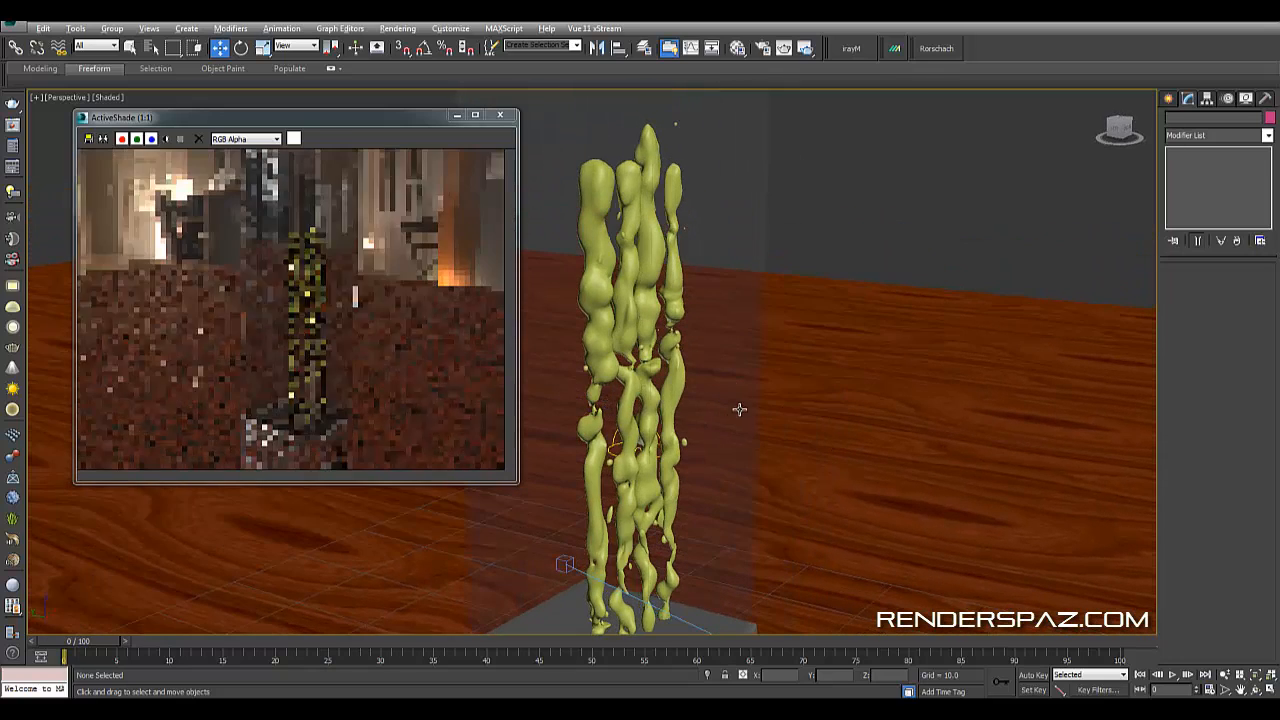
middle_click_drag(740, 408, 840, 503, "alt")
left_click(828, 539)
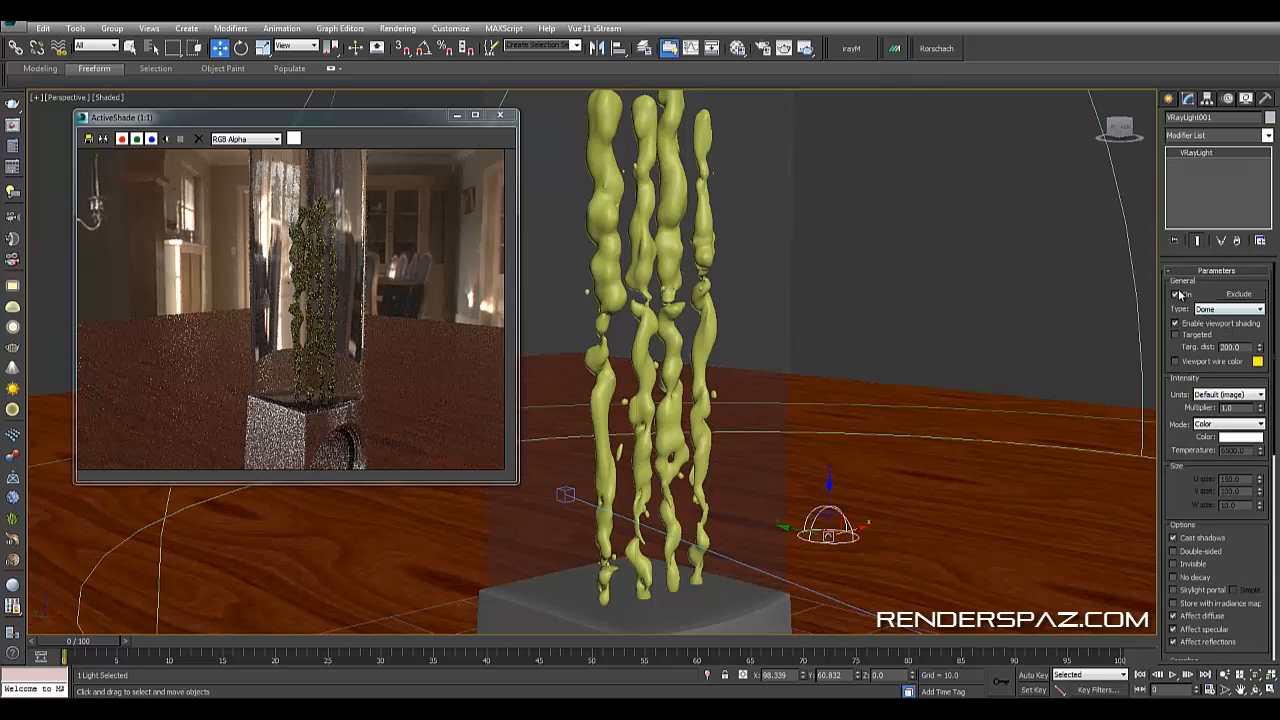
scroll(1185, 515, "down", 3)
left_click(1192, 465)
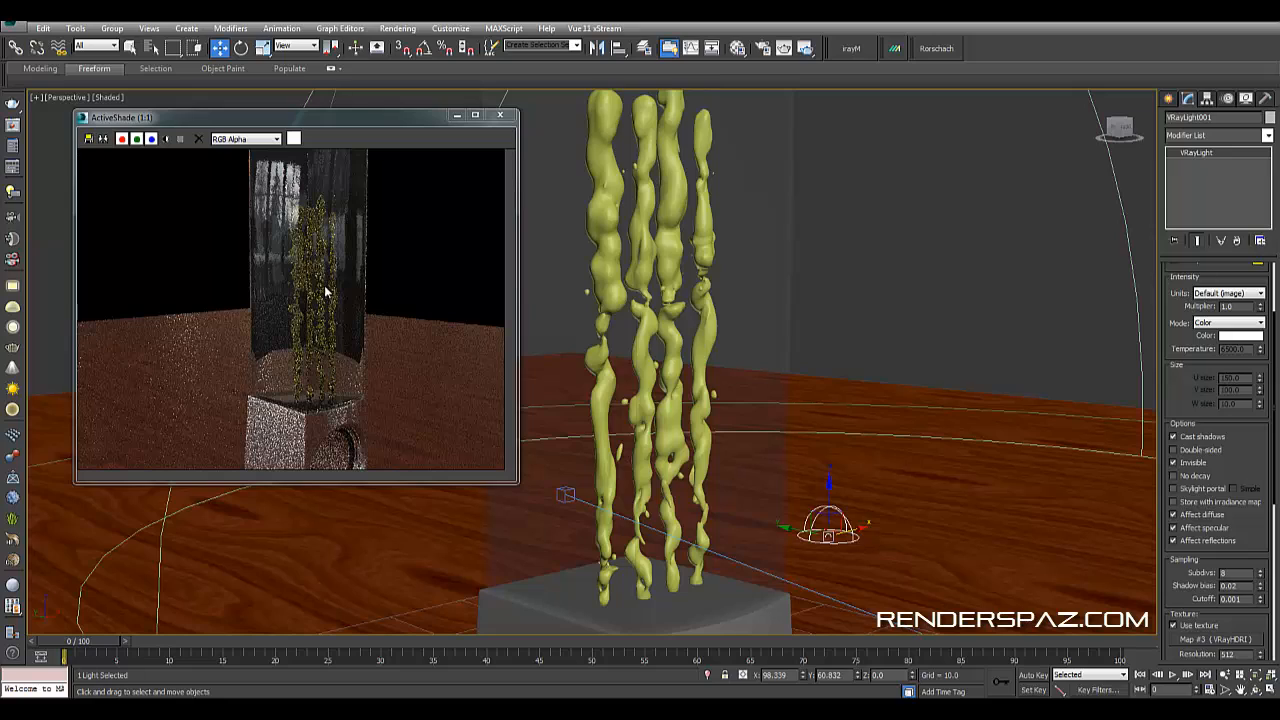
- Select the first liquid column and attach BlobMesh002, BlobMesh003 and BlobMesh004 to it
middle_click_drag(748, 449, 867, 416, "alt")
middle_click_drag(708, 430, 846, 414)
scroll(846, 414, "up", 2)
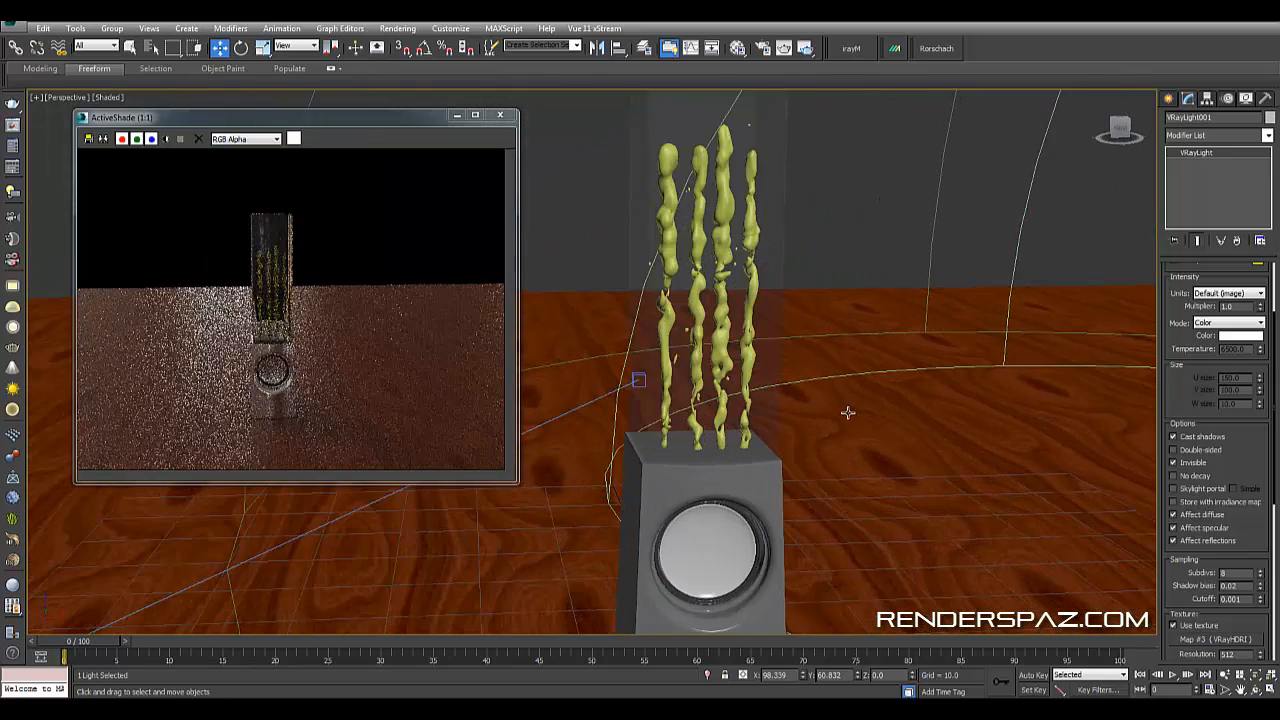
scroll(757, 366, "up", 3)
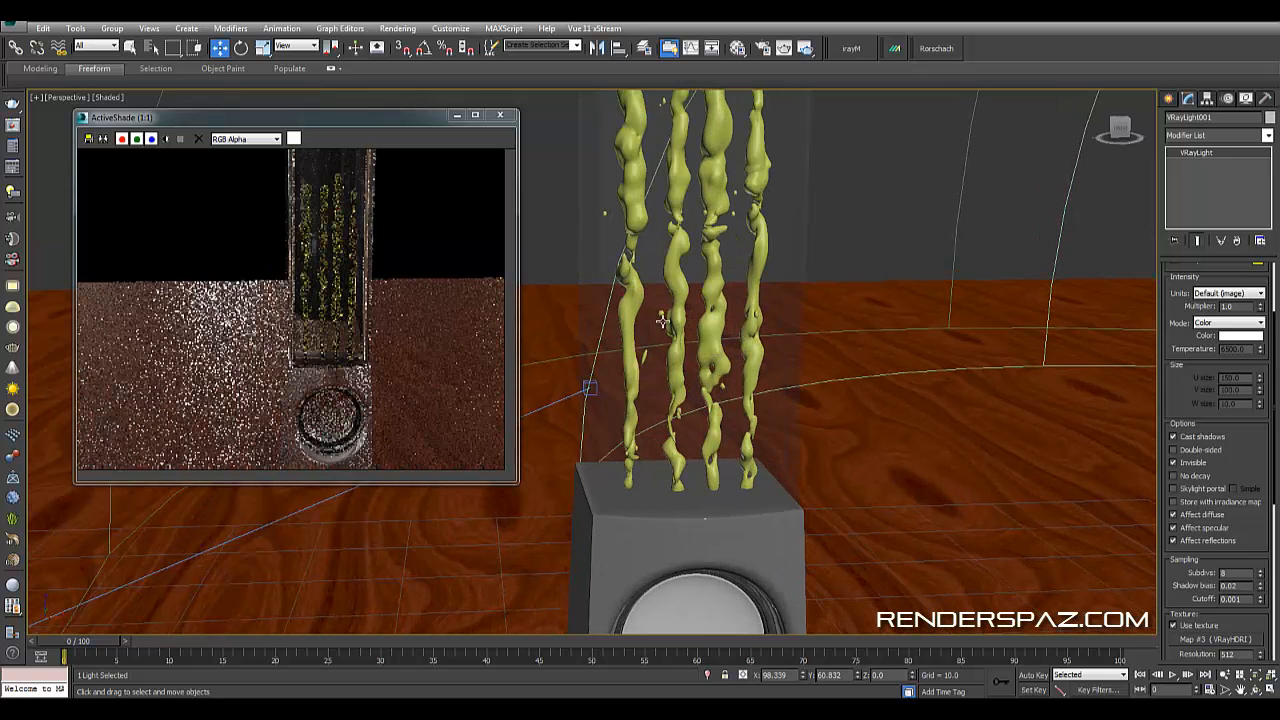
left_click(642, 182)
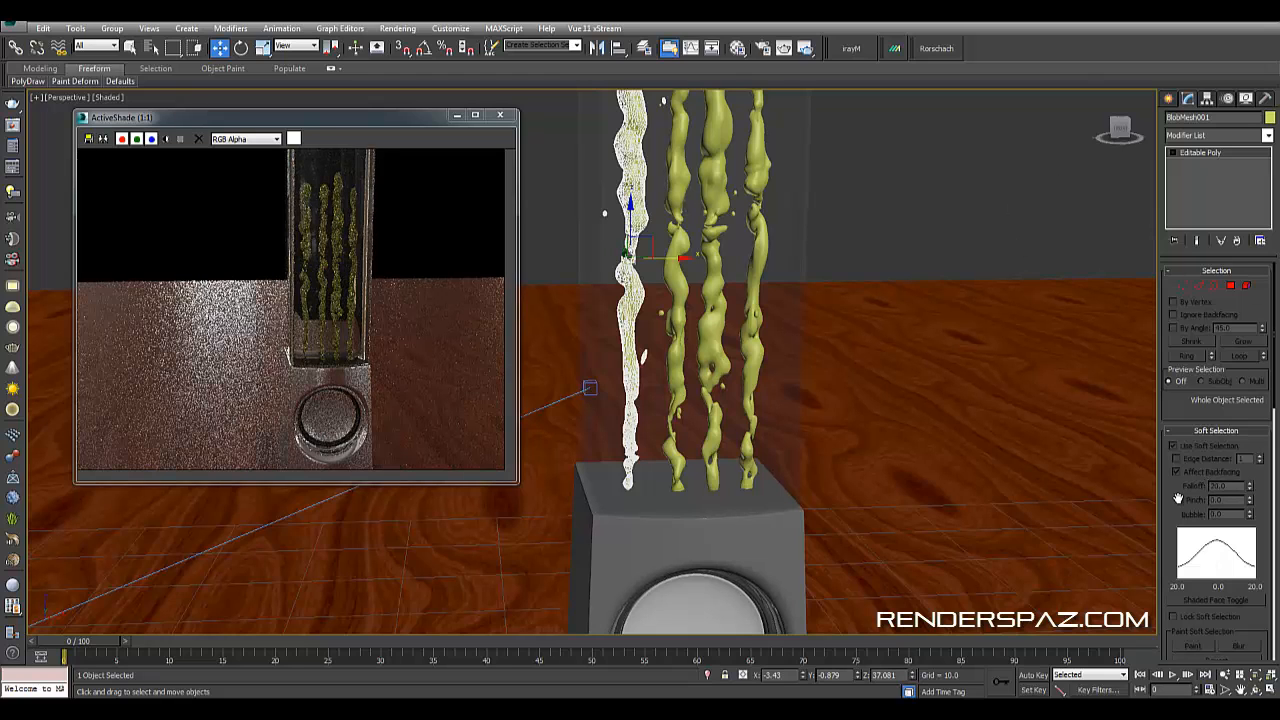
scroll(1198, 526, "down", 10)
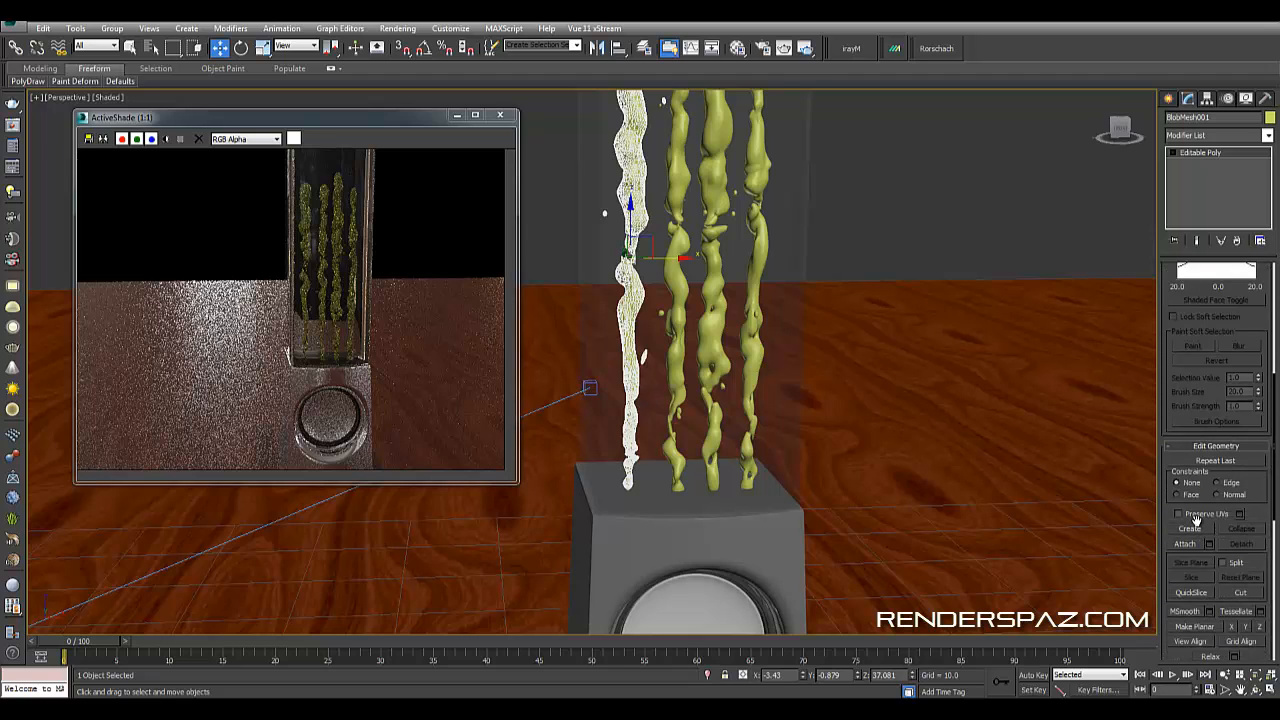
scroll(1192, 500, "down", 8)
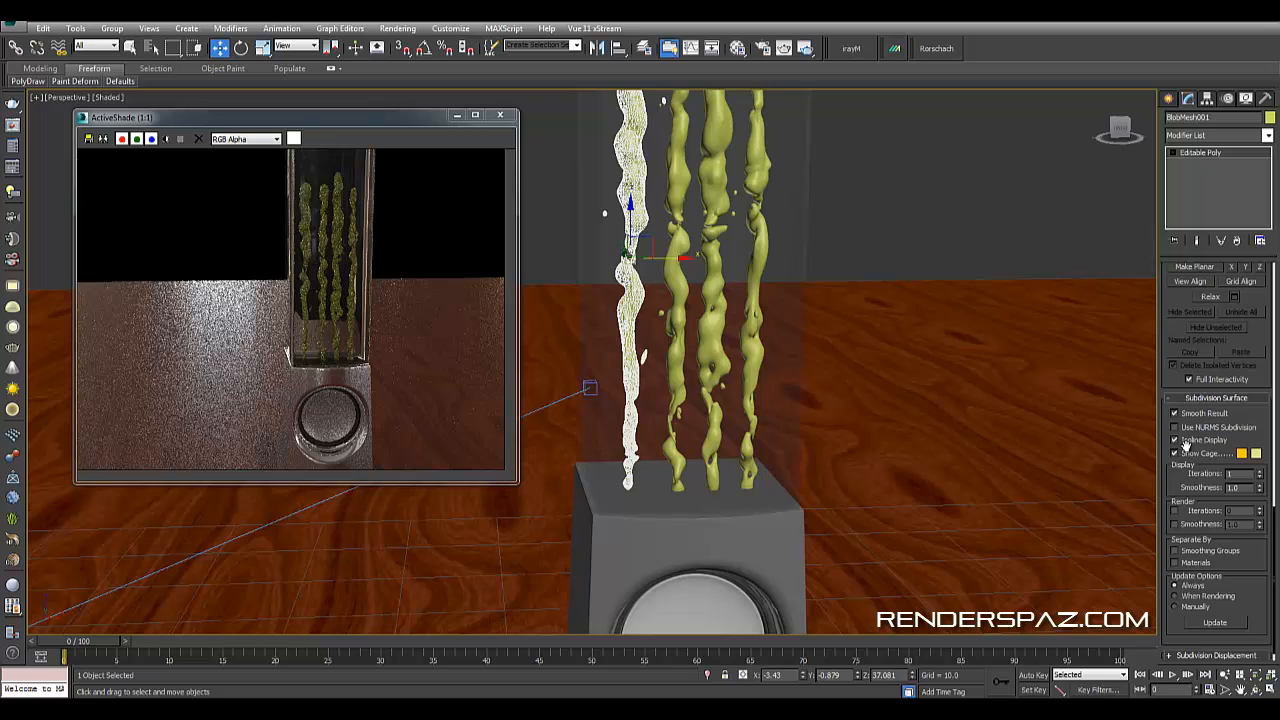
scroll(1198, 465, "up", 8)
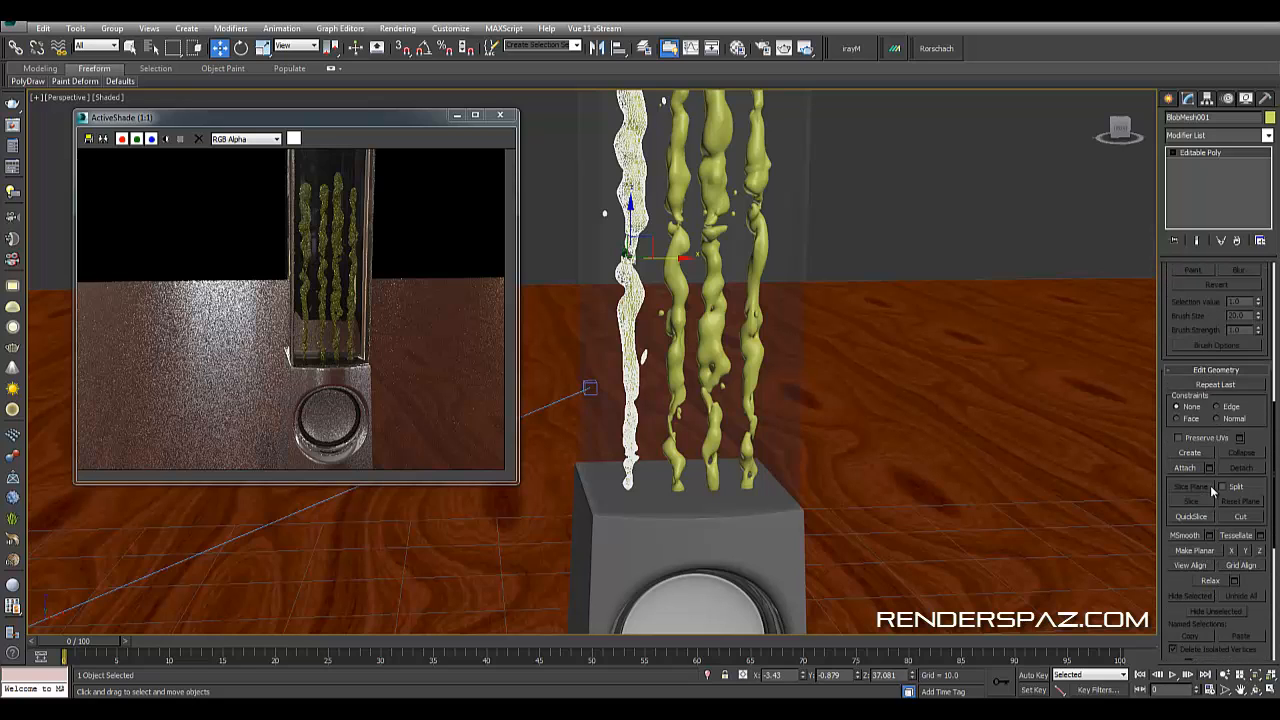
left_click(1182, 468)
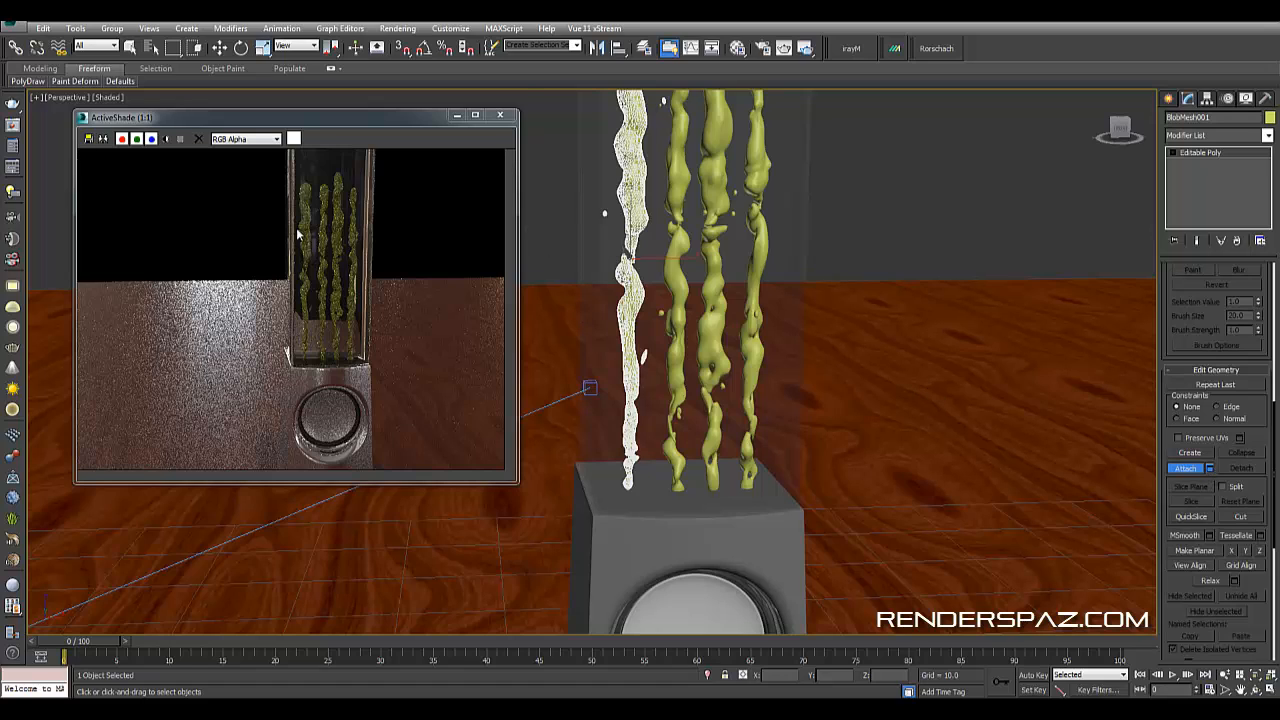
key("h")
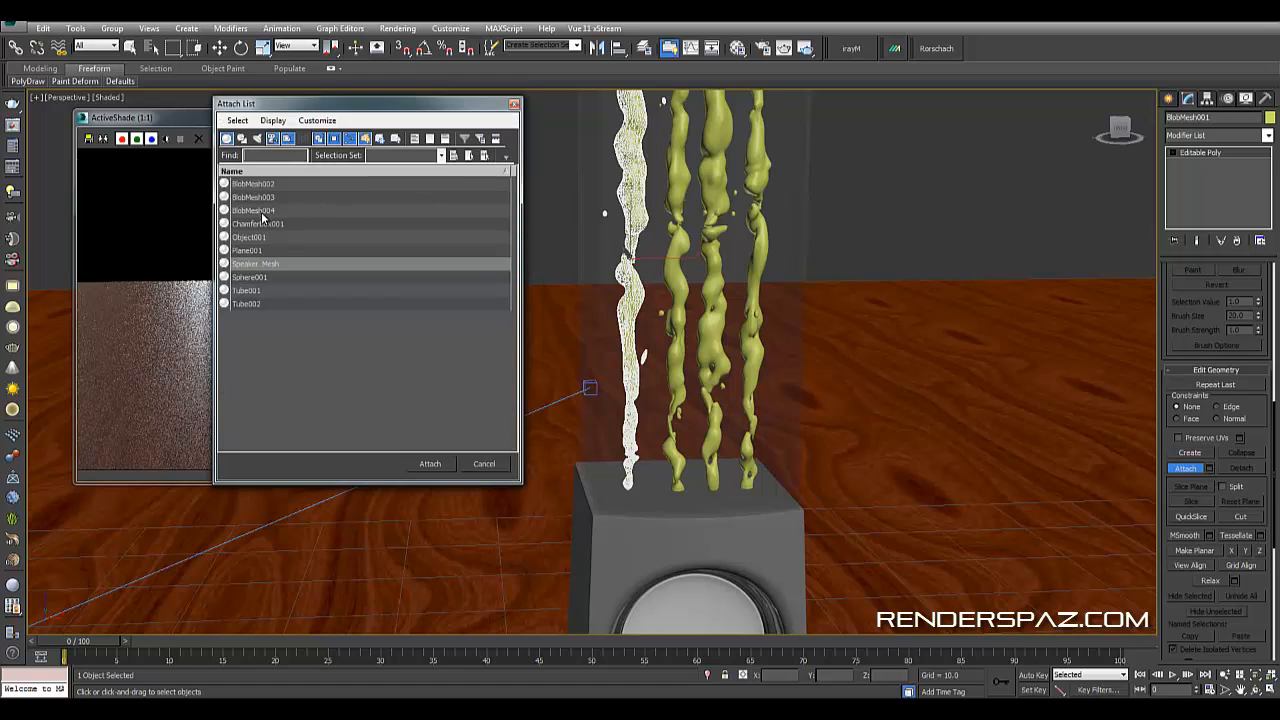
left_click(263, 211, "ctrl")
left_click(264, 266, "ctrl")
left_click(260, 201)
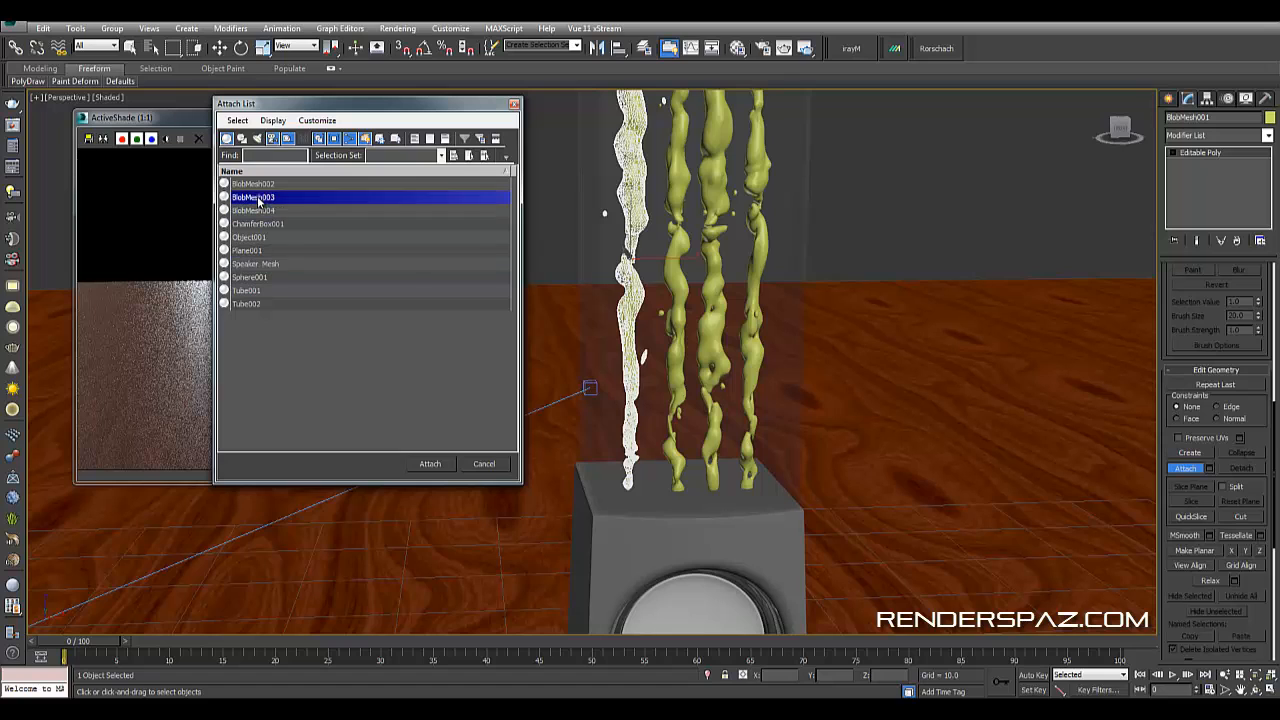
left_click(260, 186)
left_click(267, 199, "ctrl")
left_click(266, 211, "ctrl")
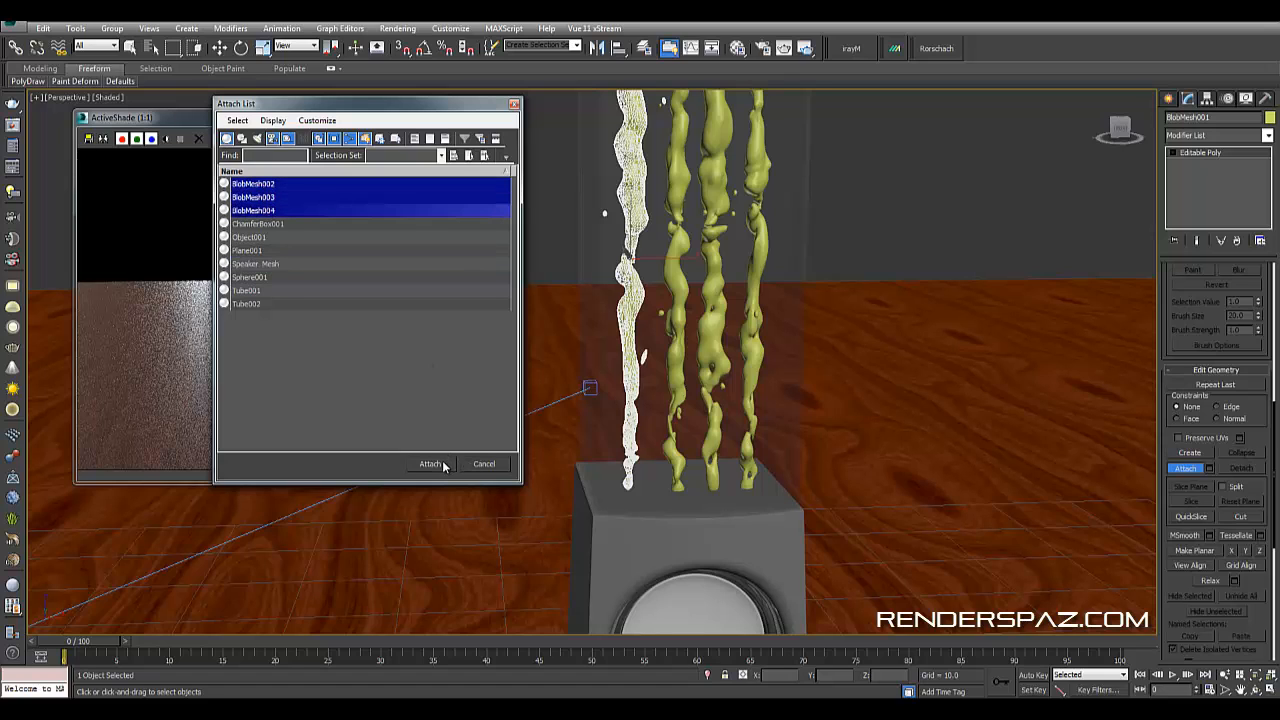
left_click(430, 464)
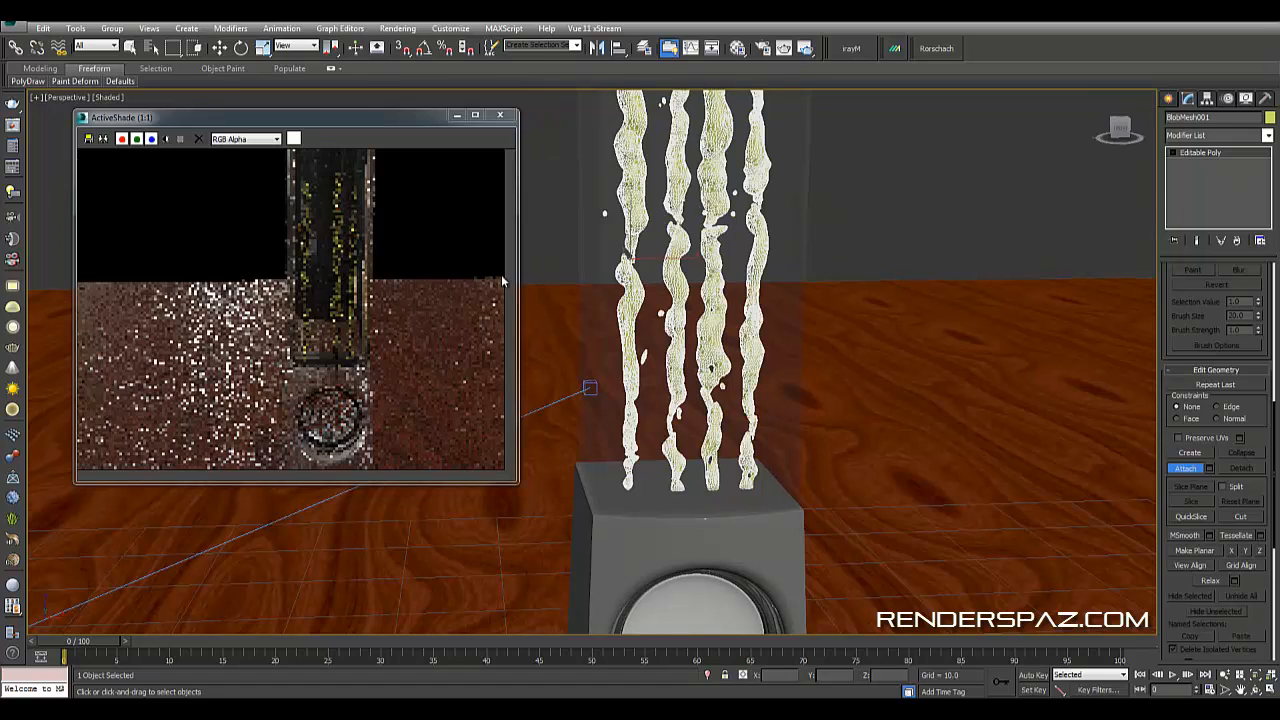
- Create a new V-Ray material in an empty slot, apply it to the merged liquid columns and name it water
key("m")
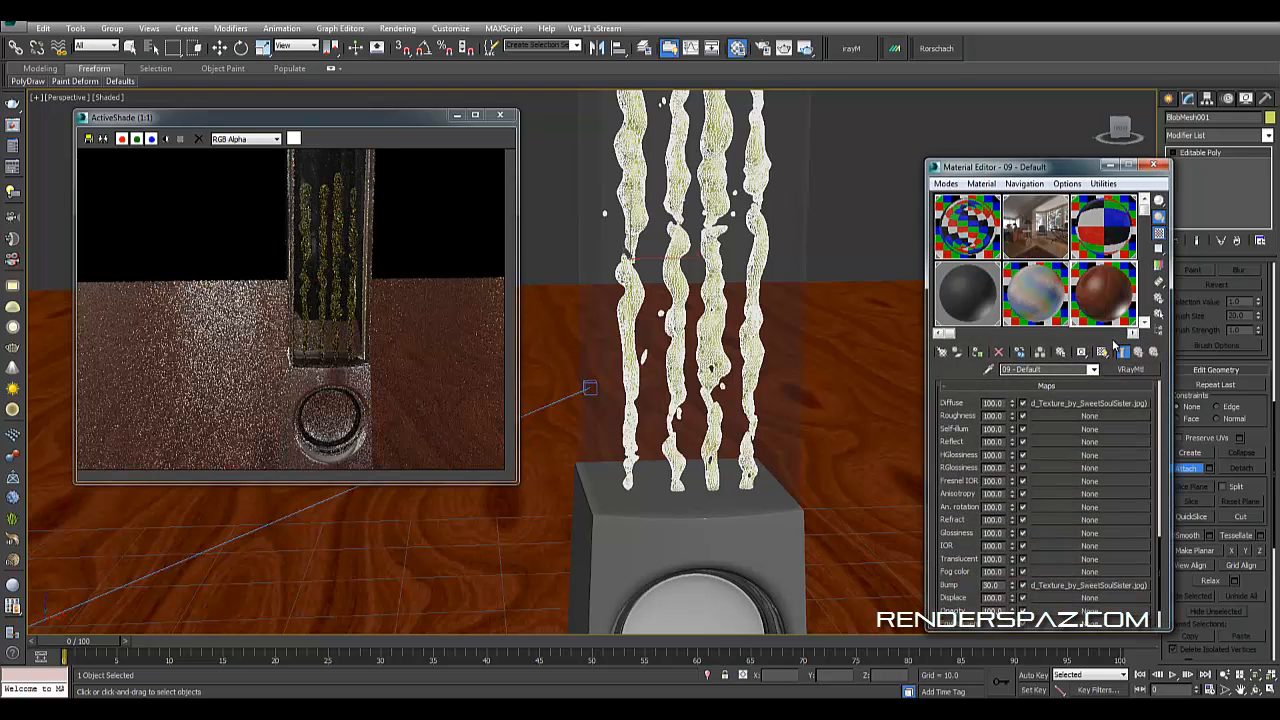
scroll(1128, 230, "down", 1)
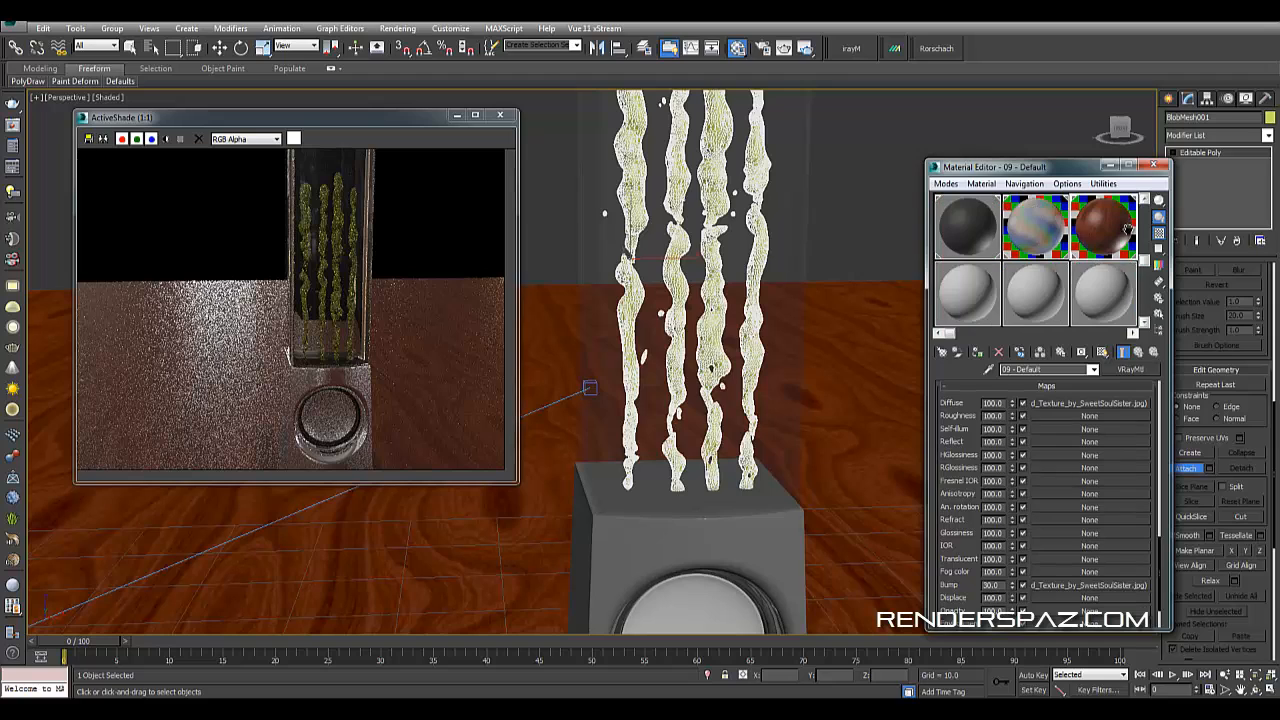
left_click(967, 292)
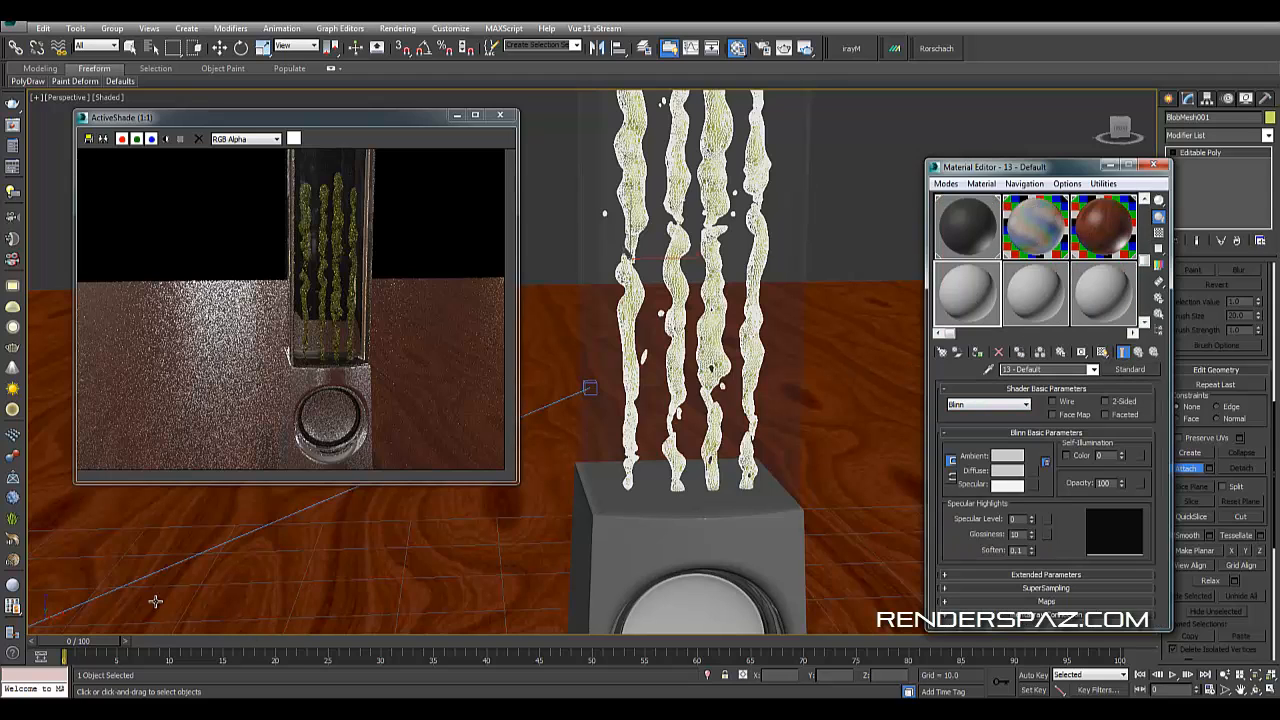
left_click(12, 585)
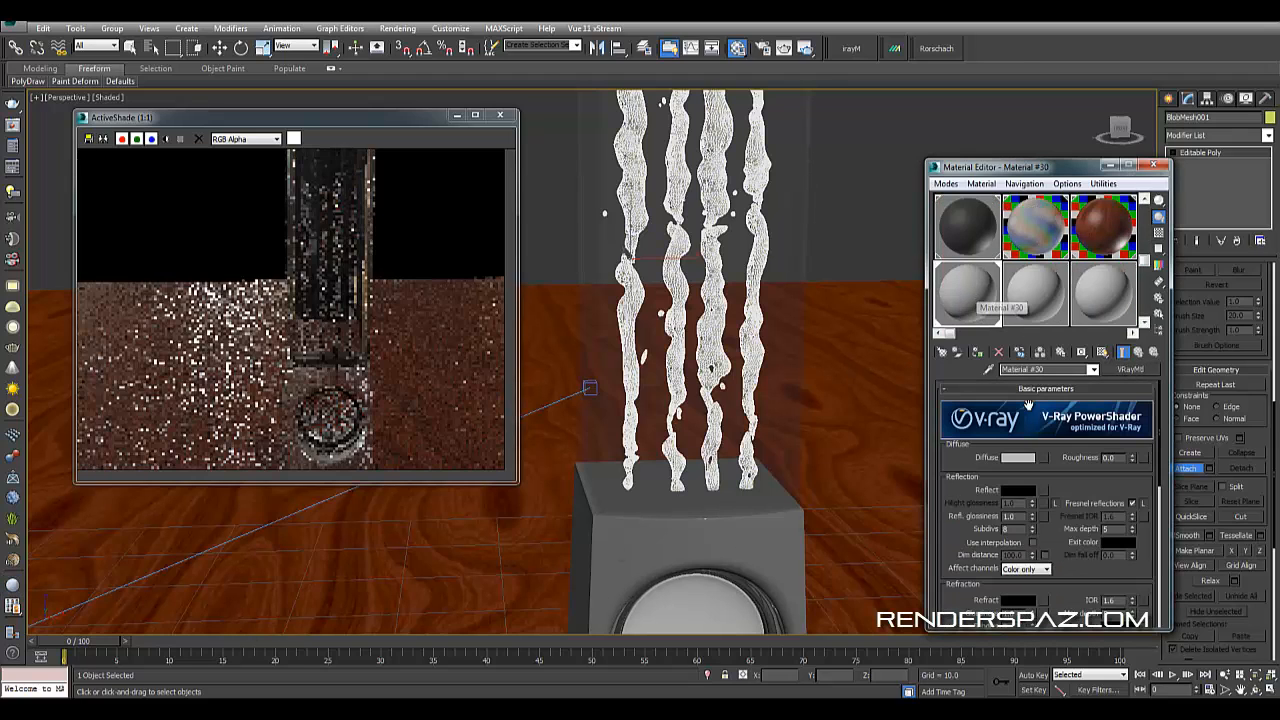
left_click_drag(1048, 370, 658, 338)
type("wa")
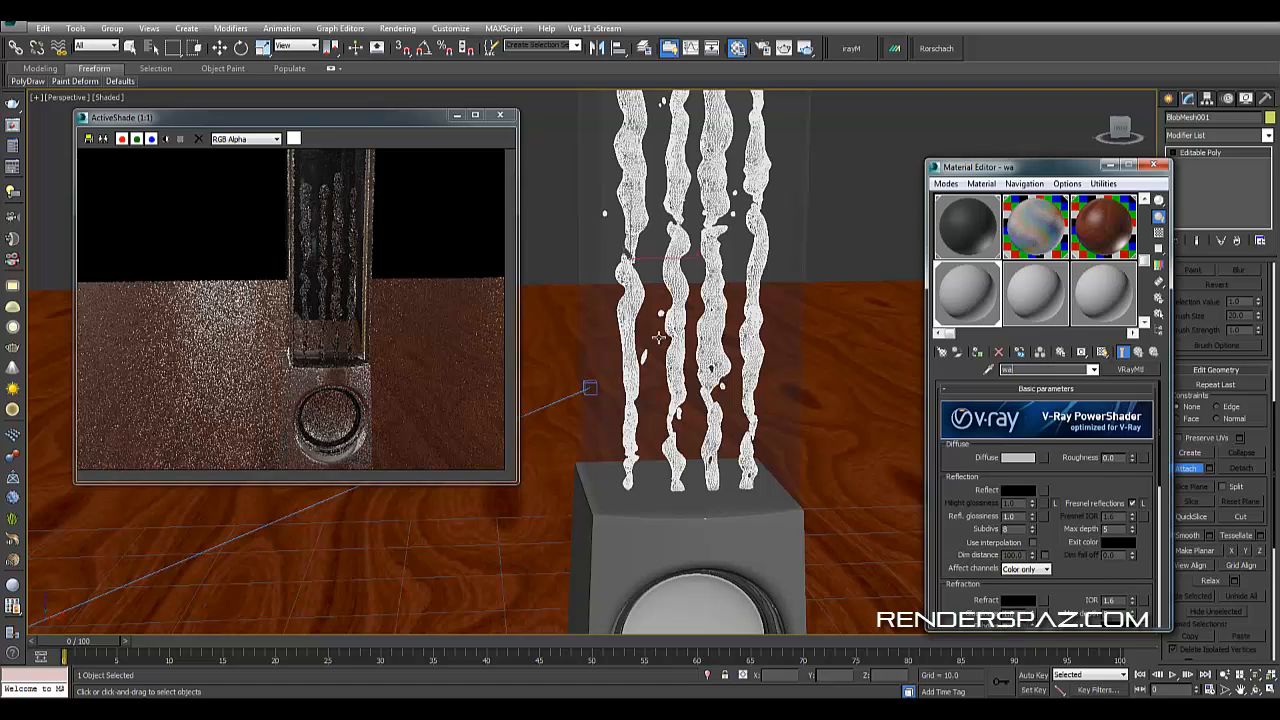
type("ter")
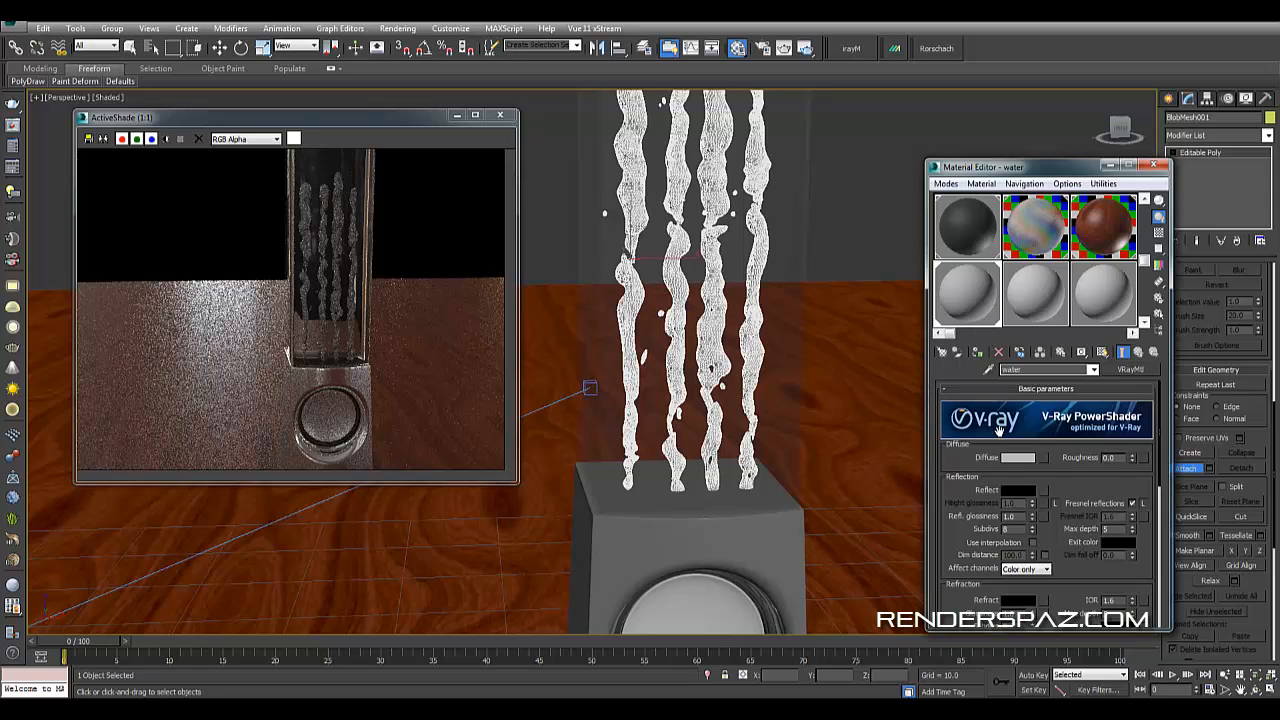
- Set the water material's diffuse colour to RGB 25 grey and its reflection colour to RGB 158 grey
left_click(1016, 459)
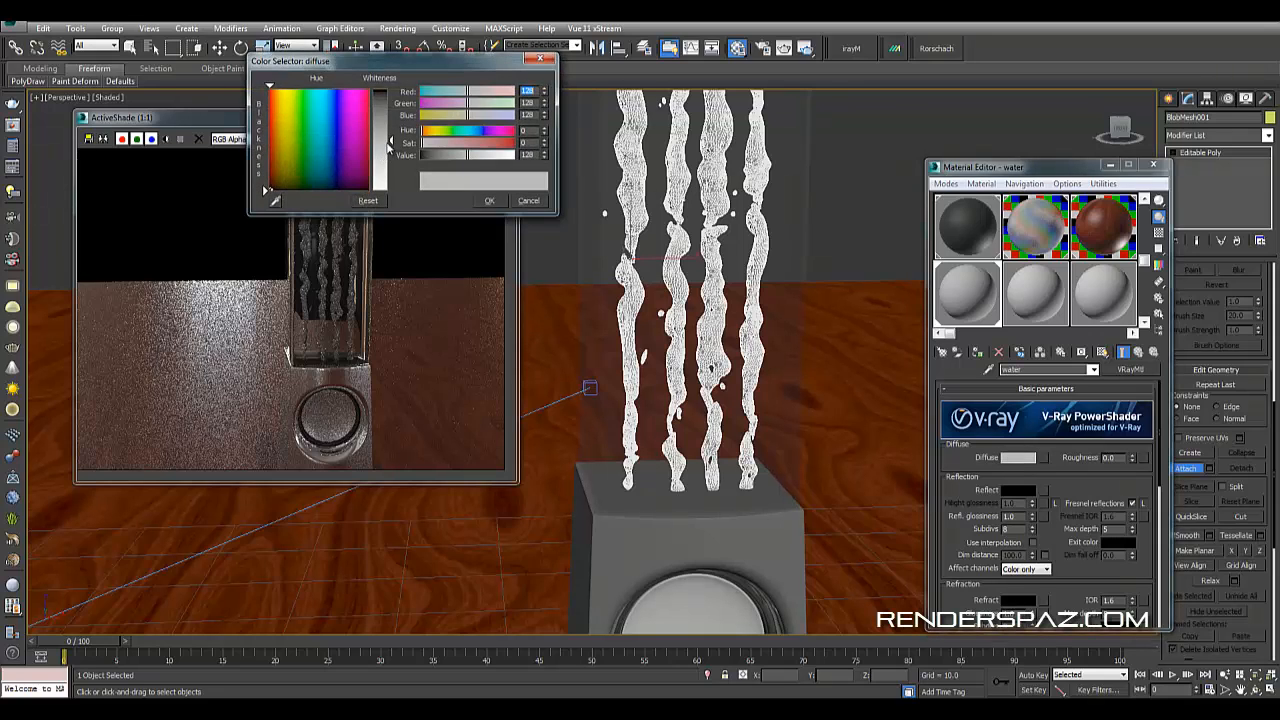
left_click_drag(389, 143, 392, 101)
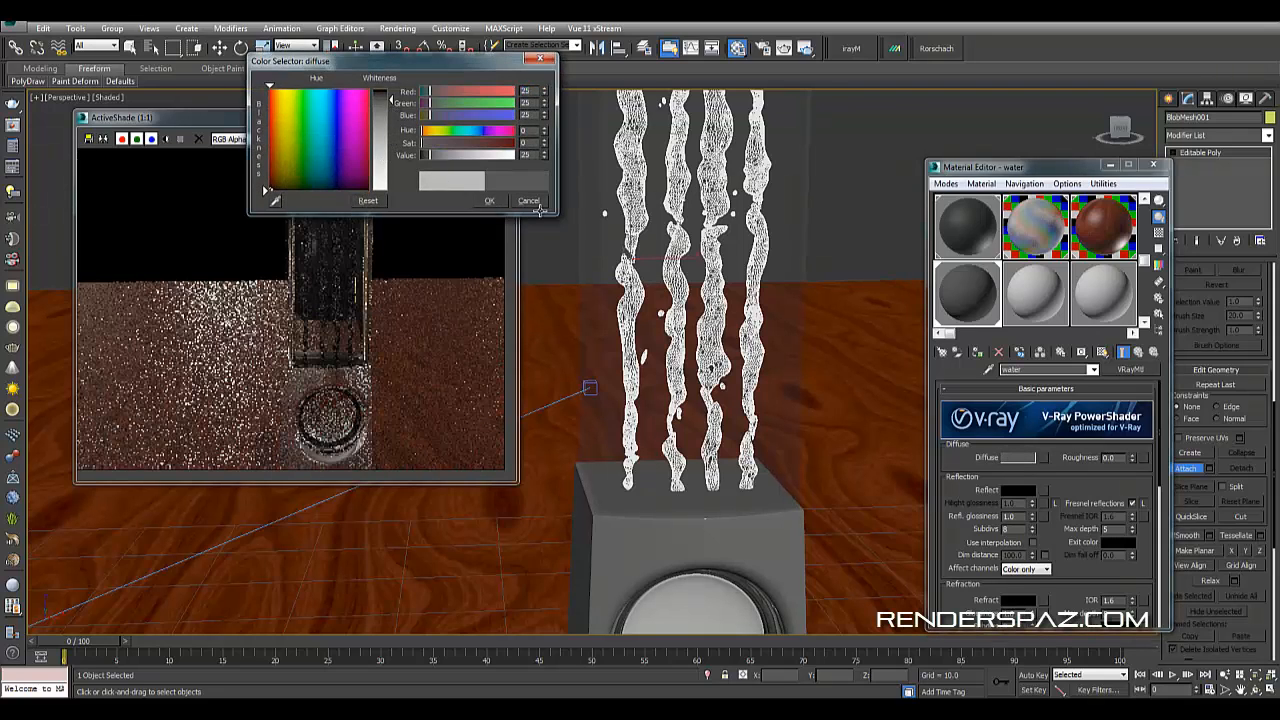
left_click(490, 202)
left_click(1022, 490)
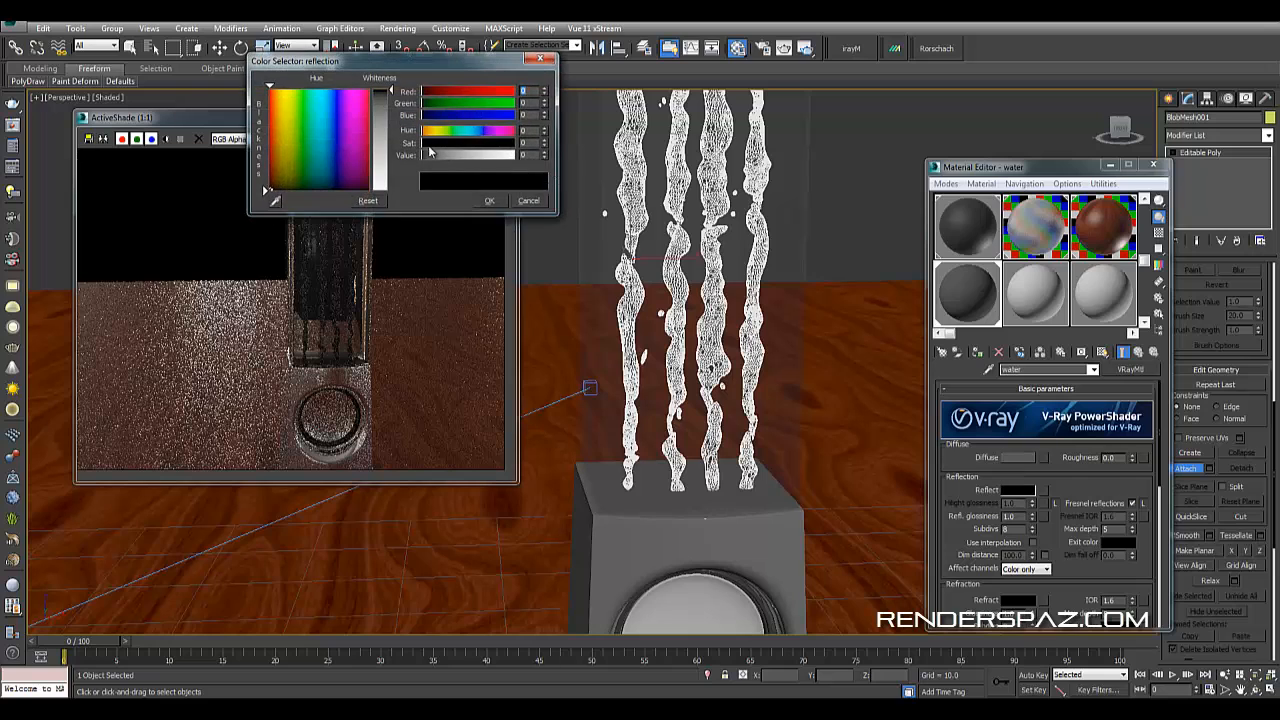
mouse_move(390, 155)
left_mouse_down()
mouse_move(388, 188)
mouse_move(391, 153)
left_mouse_up()
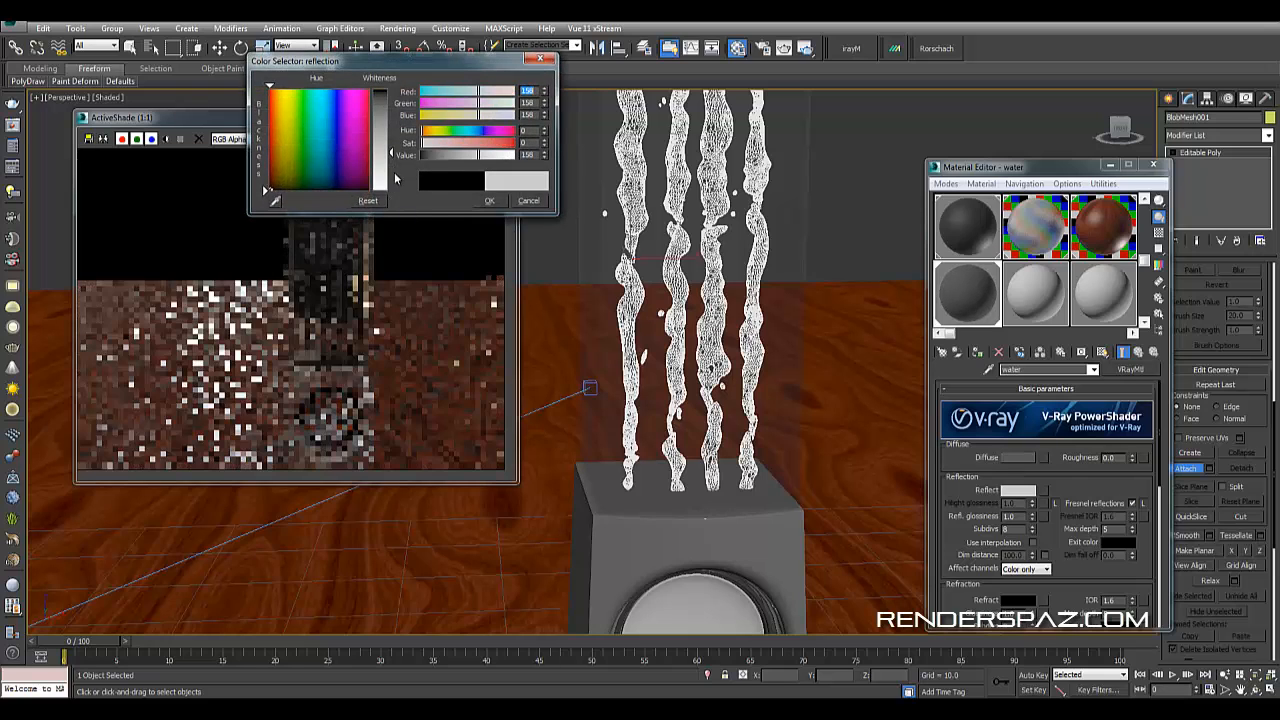
left_click(489, 200)
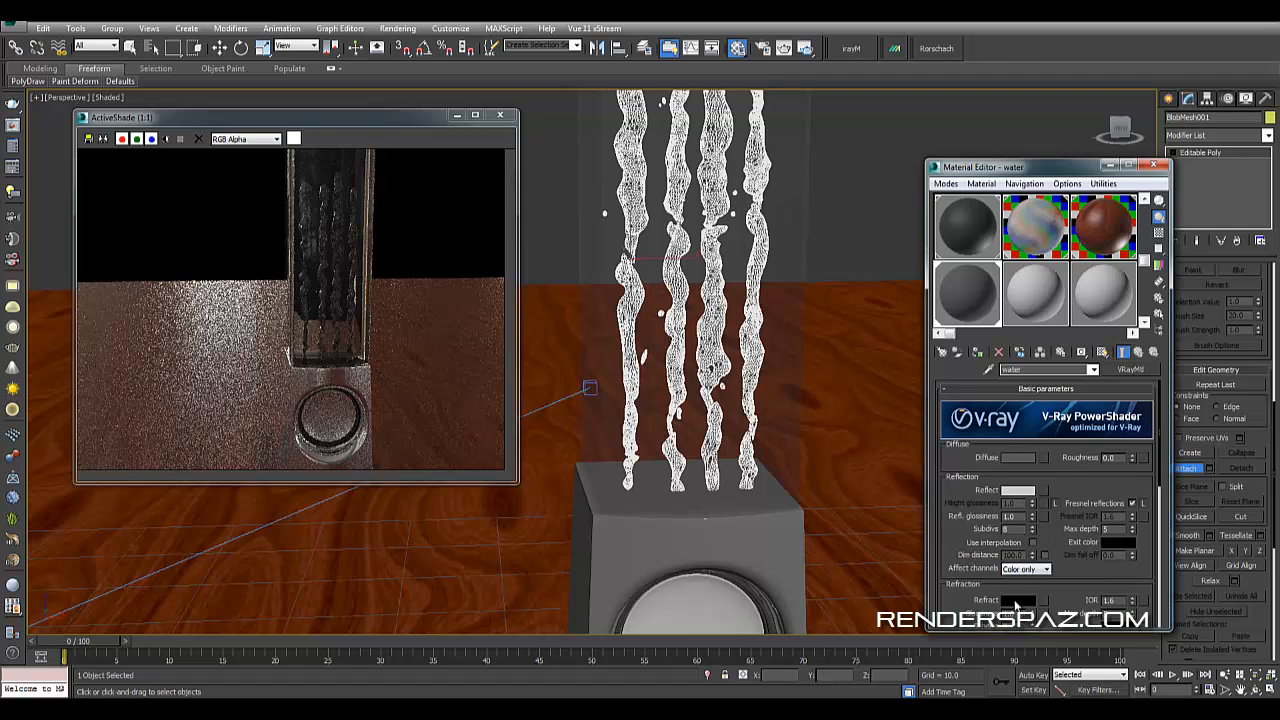
- Set the water material's refraction colour to near white
left_click(1018, 600)
left_click_drag(396, 160, 396, 200)
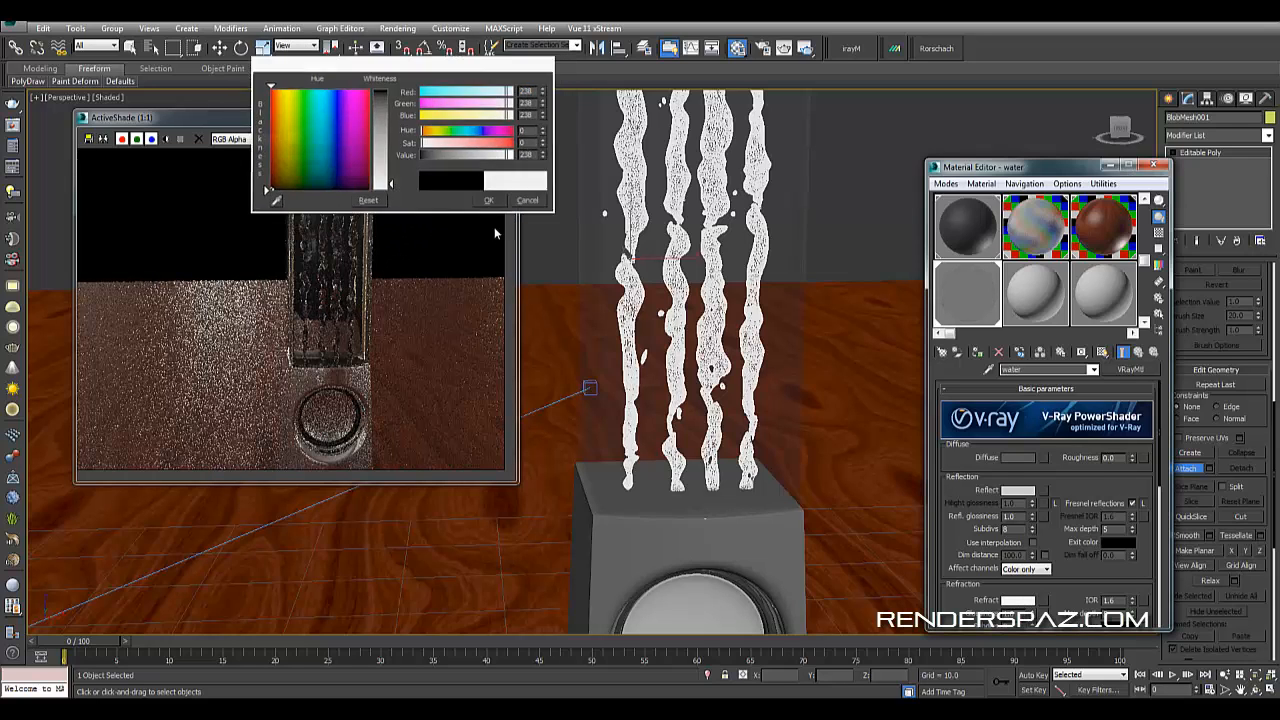
left_click(489, 200)
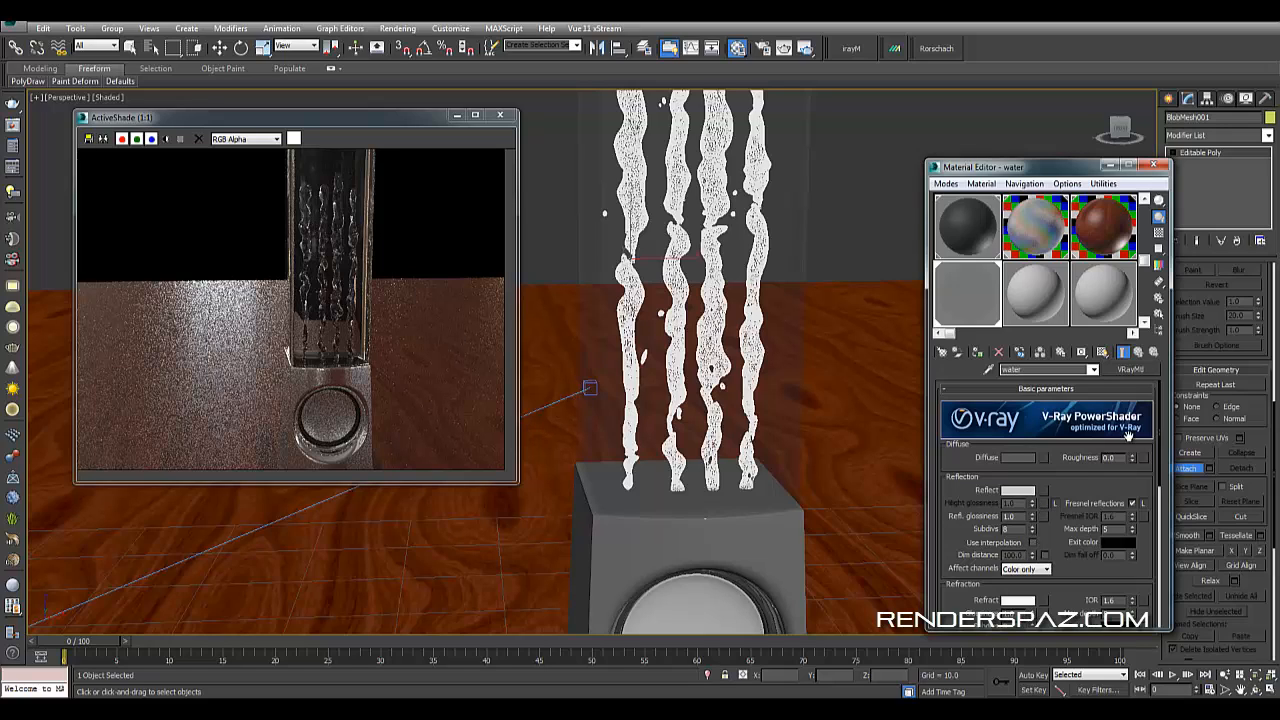
- Set the water material's refraction IOR to 1.33
scroll(1088, 562, "down", 3)
double_click(1122, 481)
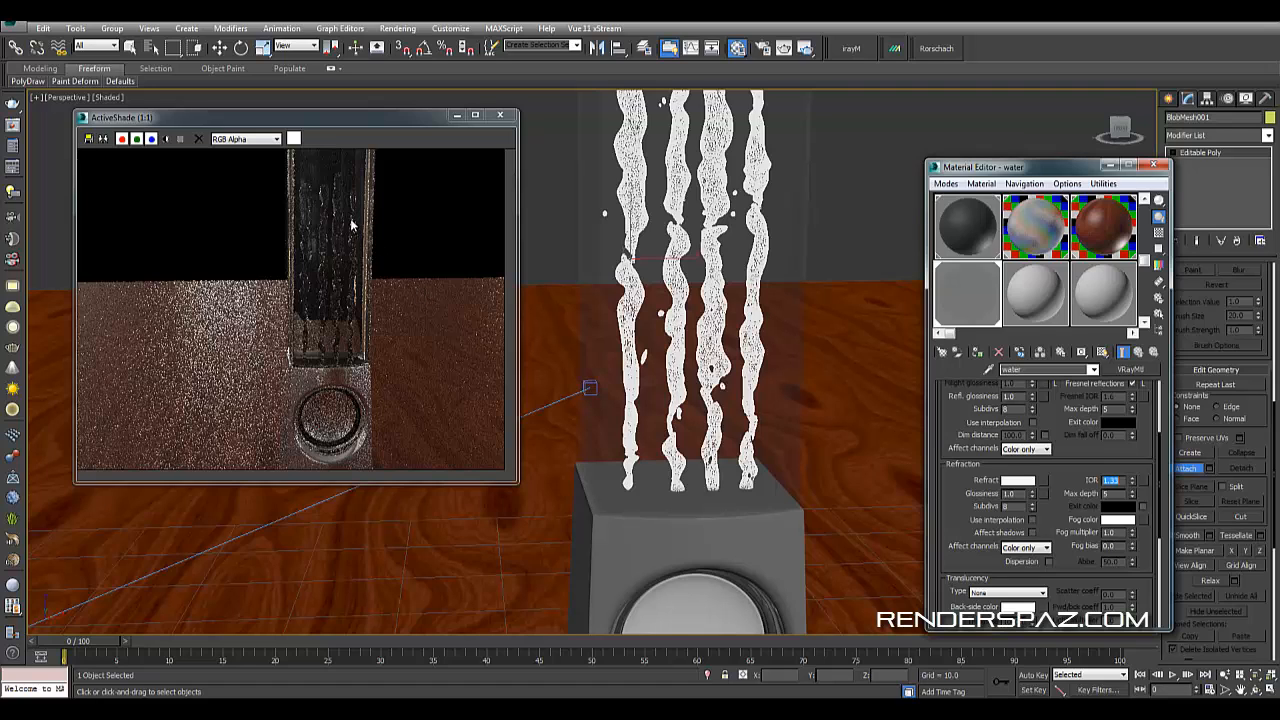
- Select the glass tube that surrounds the liquid columns
left_click(794, 151)
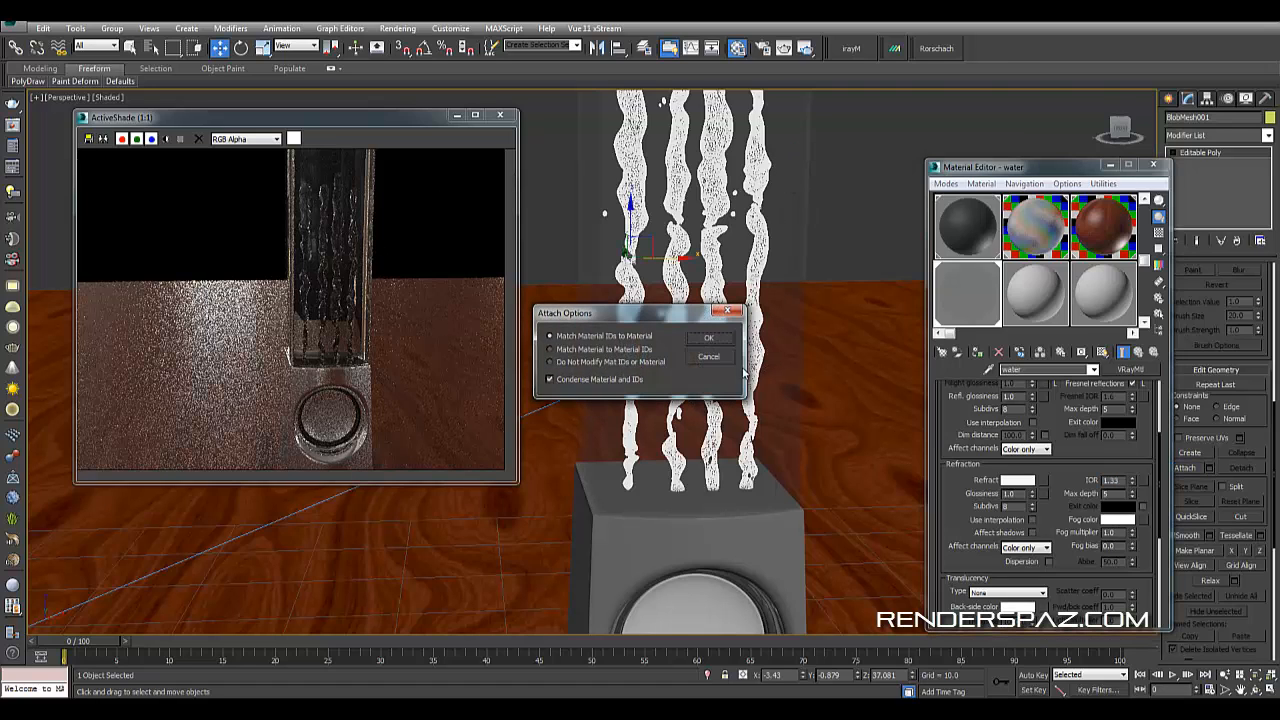
left_click(709, 357)
right_click(821, 184)
left_click(939, 119)
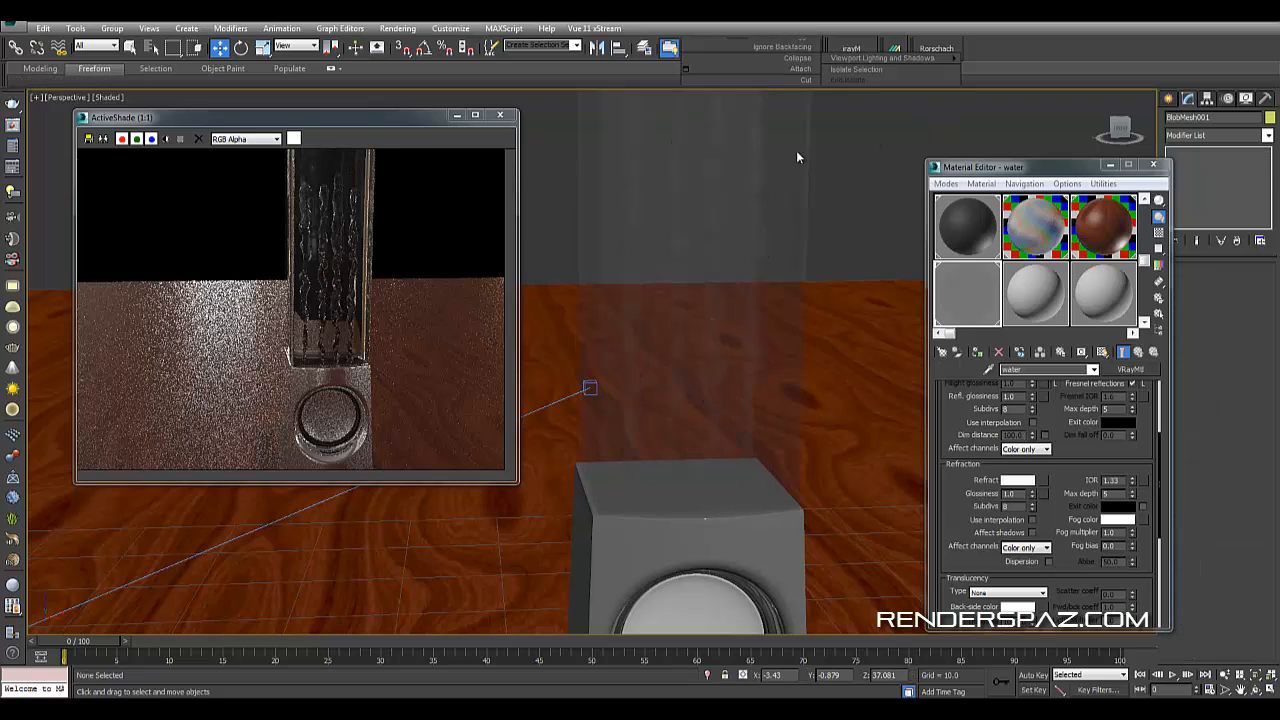
left_click(798, 157)
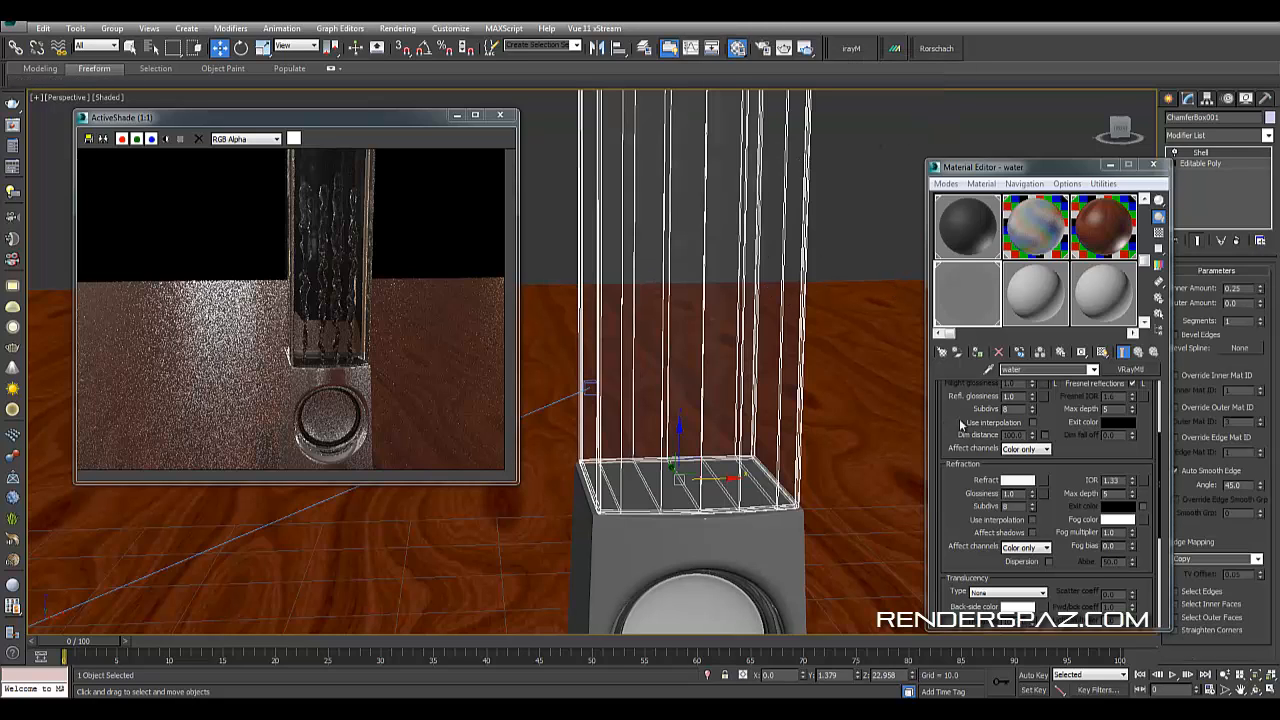
- Open the glass tube's 01 - Default material and enable Affect shadows in its refraction settings
left_click(1145, 199)
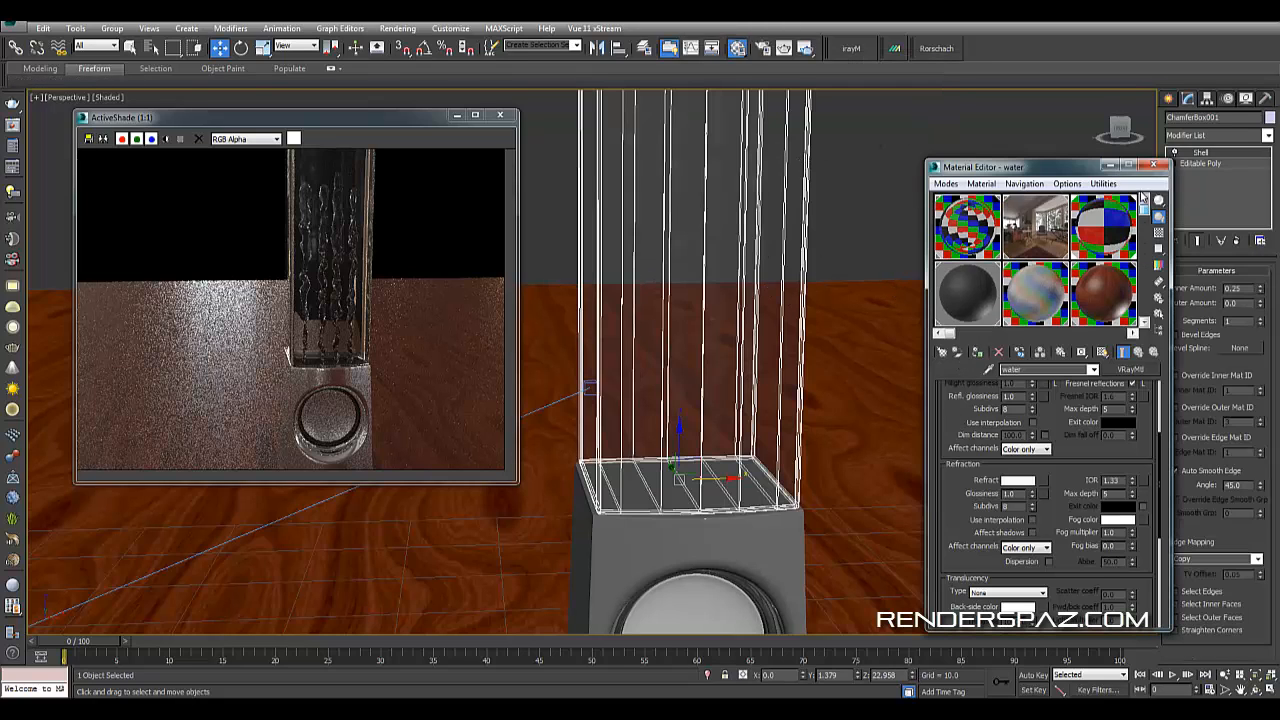
left_click(964, 221)
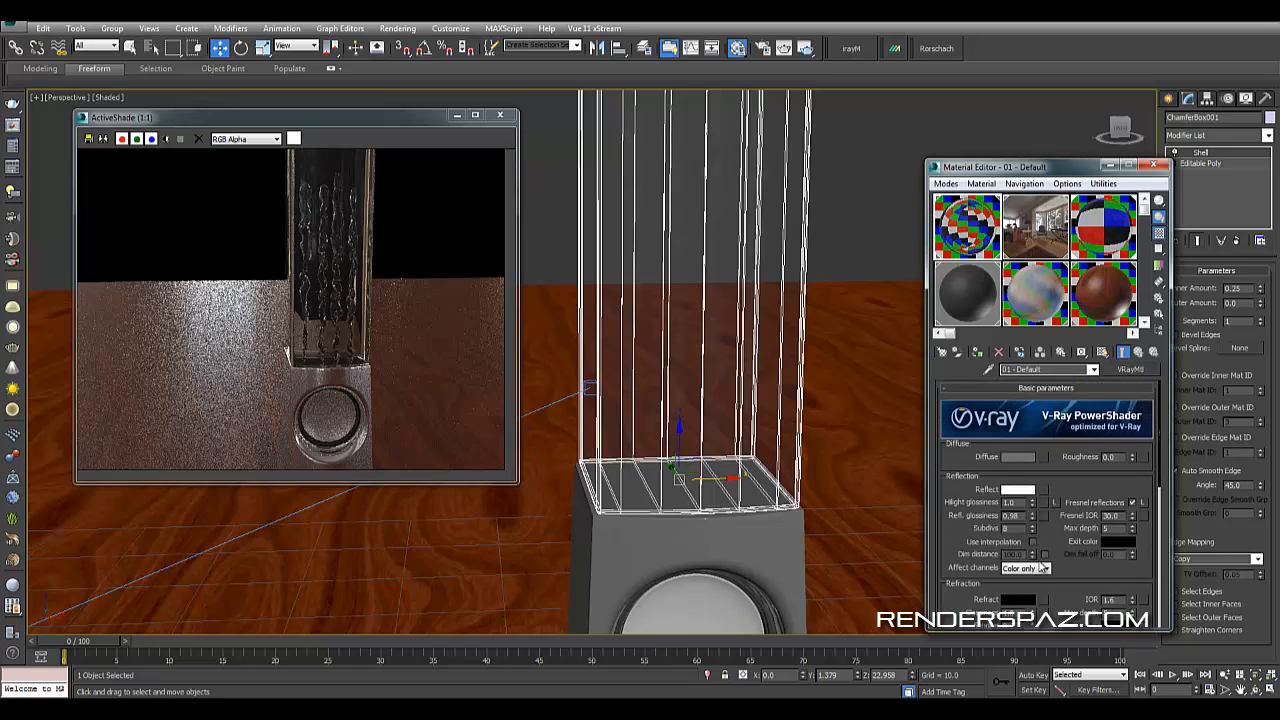
scroll(1050, 545, "down", 2)
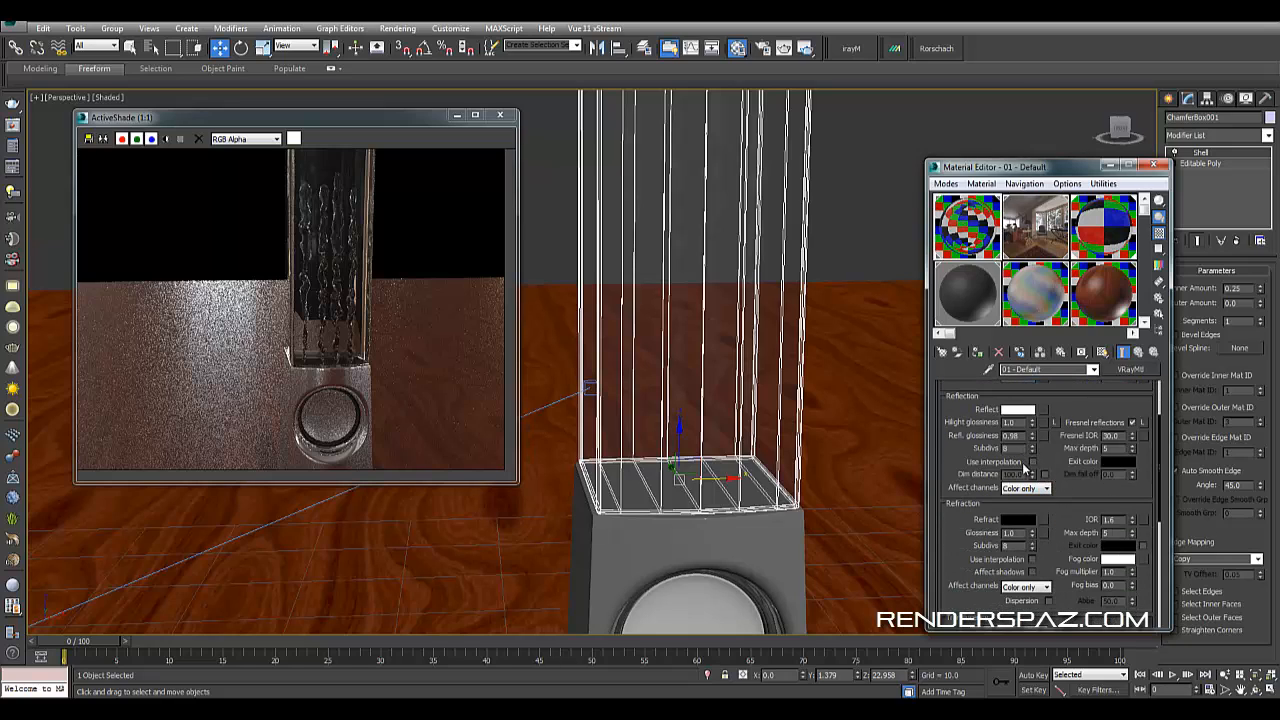
left_click(1032, 572)
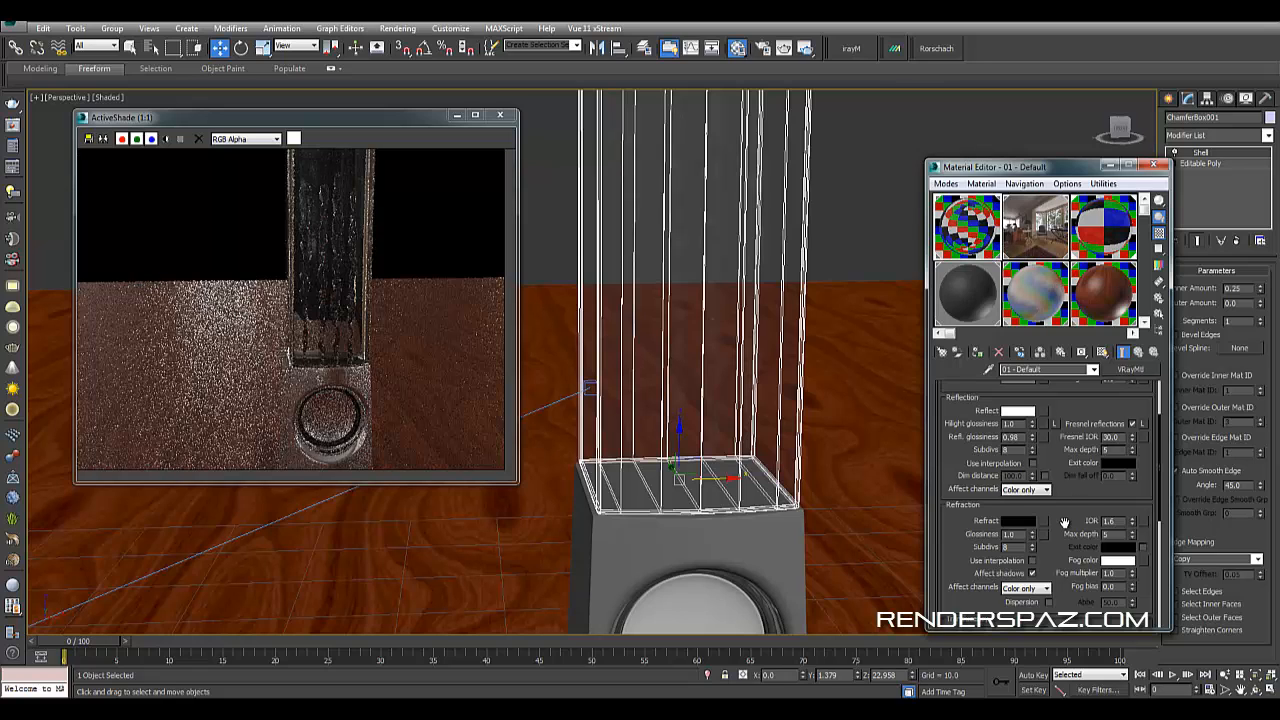
- Pick Material #29, enable Affect shadows in its refraction settings, and close the Material Editor
left_click(1111, 187)
left_click(1071, 170)
left_click(1095, 213)
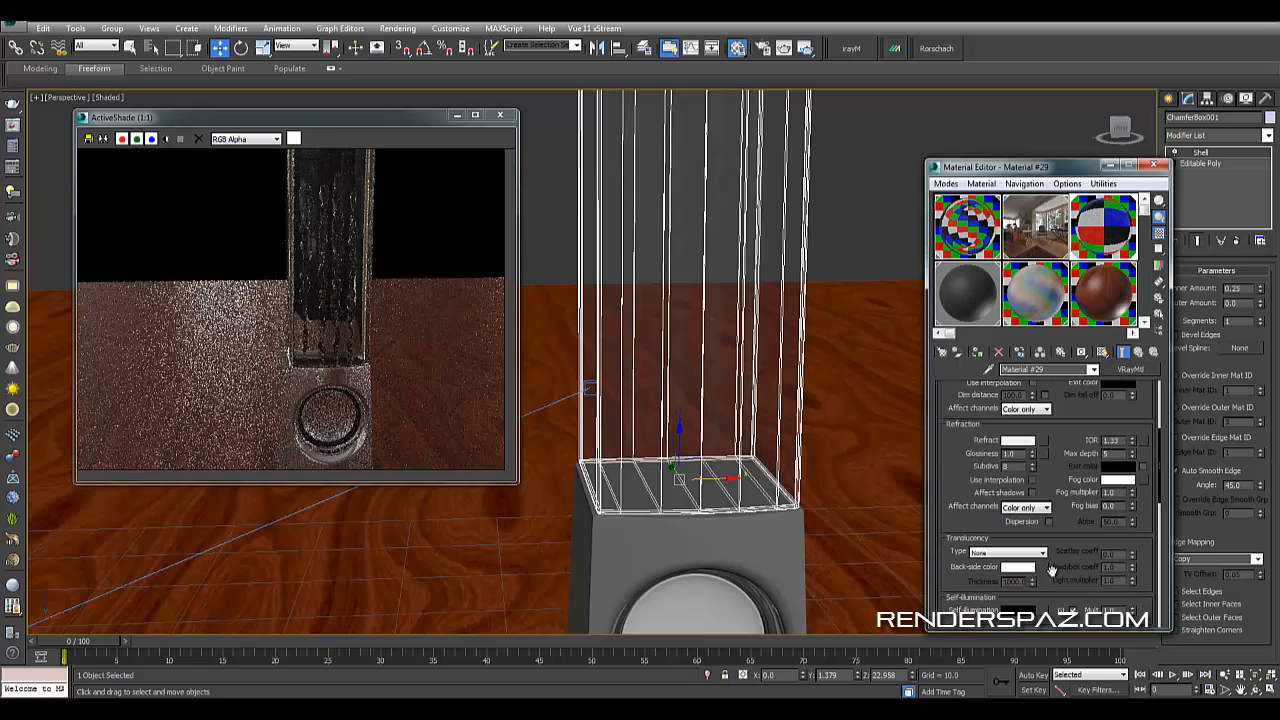
scroll(1037, 552, "down", 3)
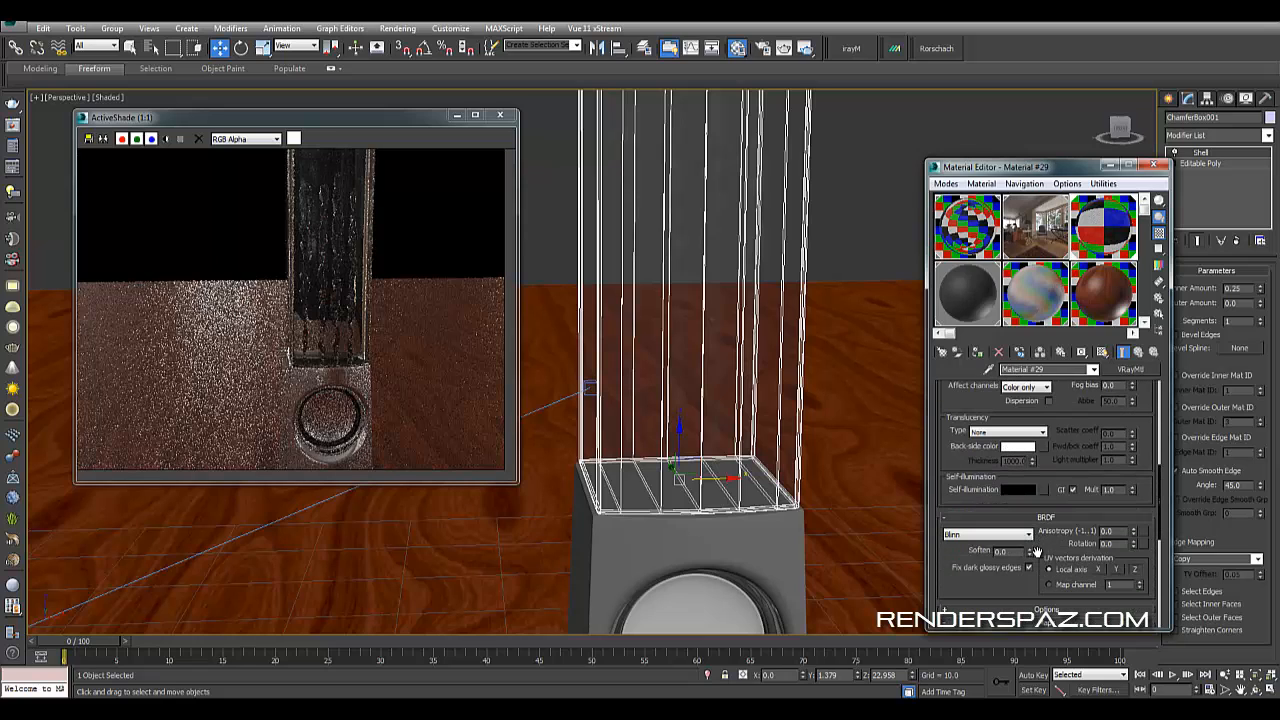
scroll(1052, 497, "up", 2)
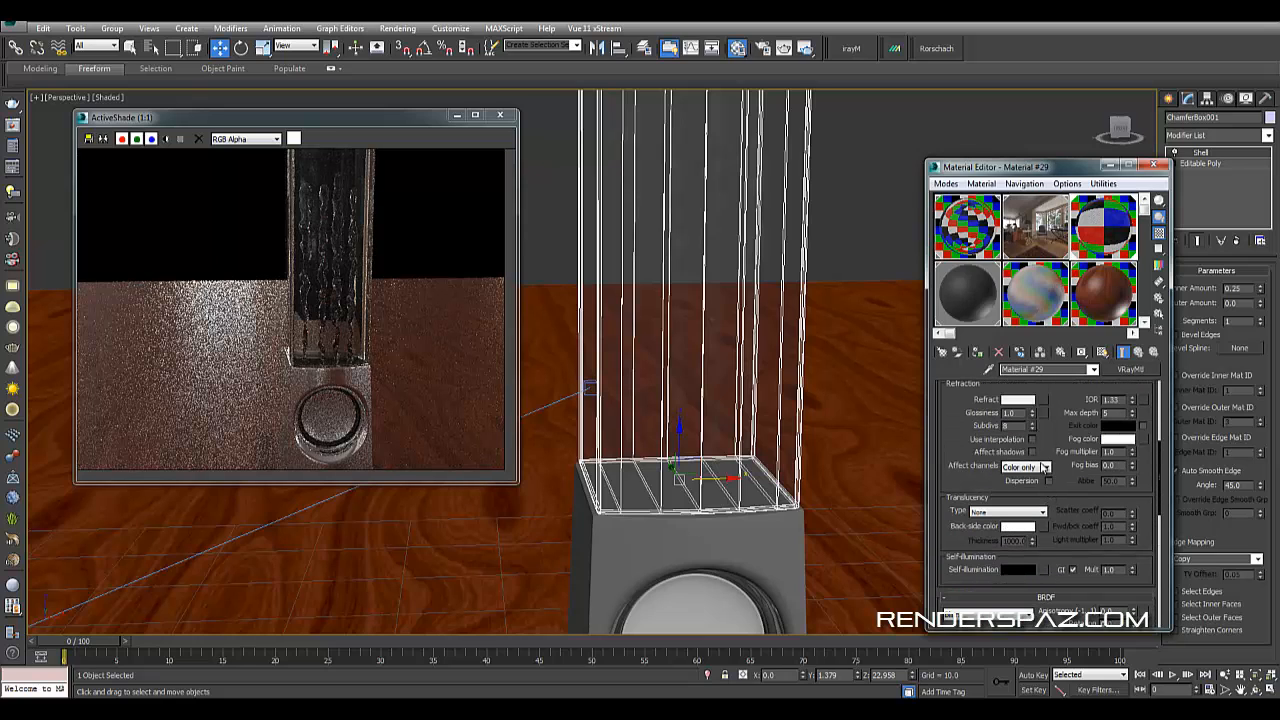
left_click(1032, 452)
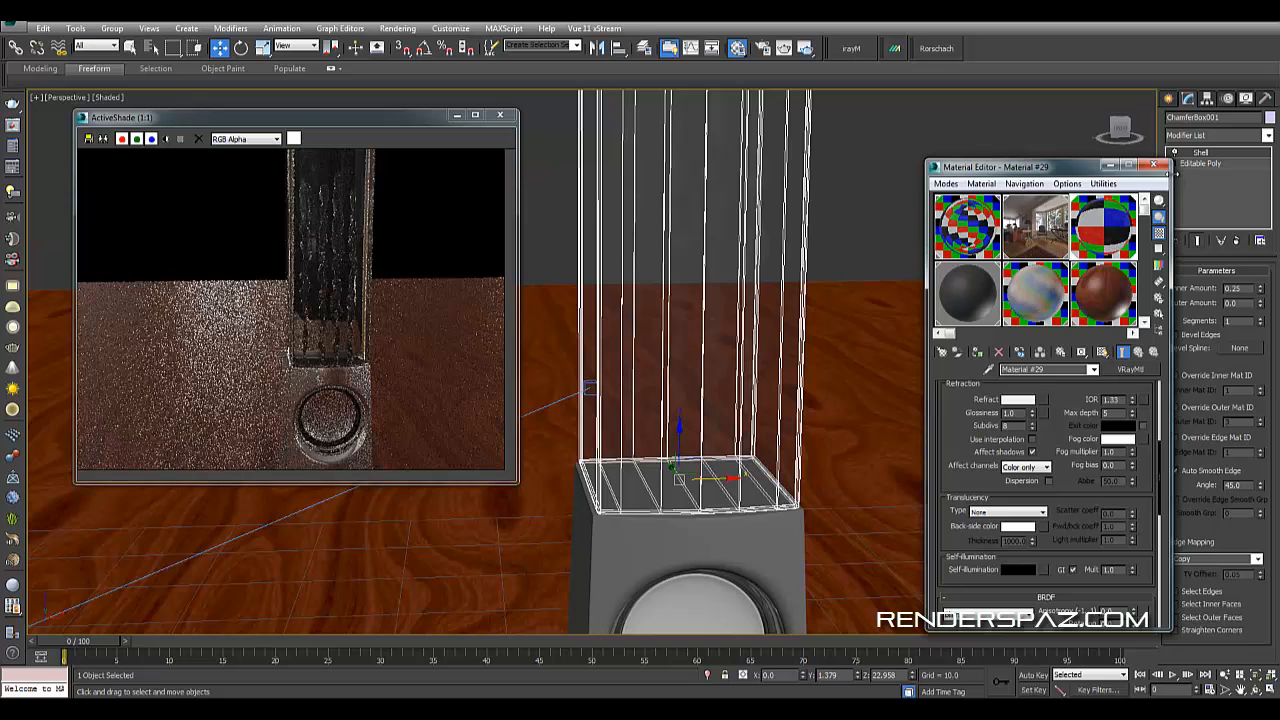
left_click(1155, 166)
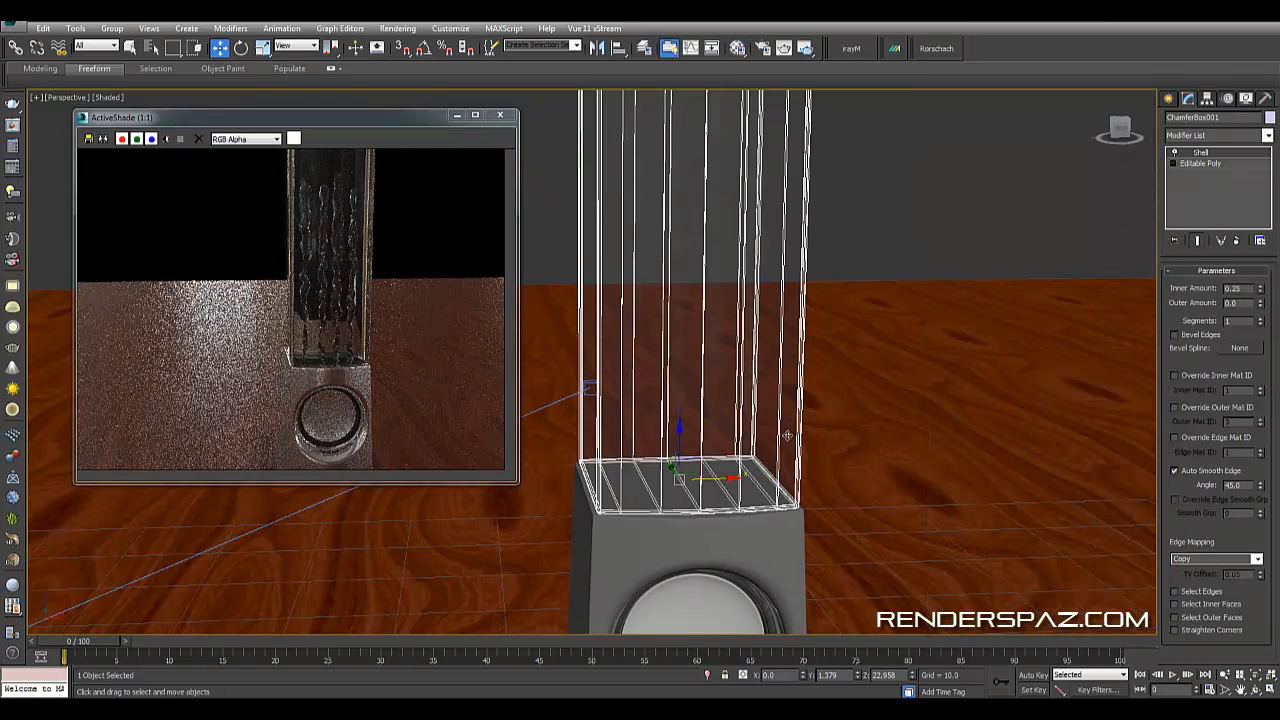
- Select the merged liquid columns and move them slightly along the Y axis inside the glass tube
middle_click_drag(788, 436, 832, 445, "alt")
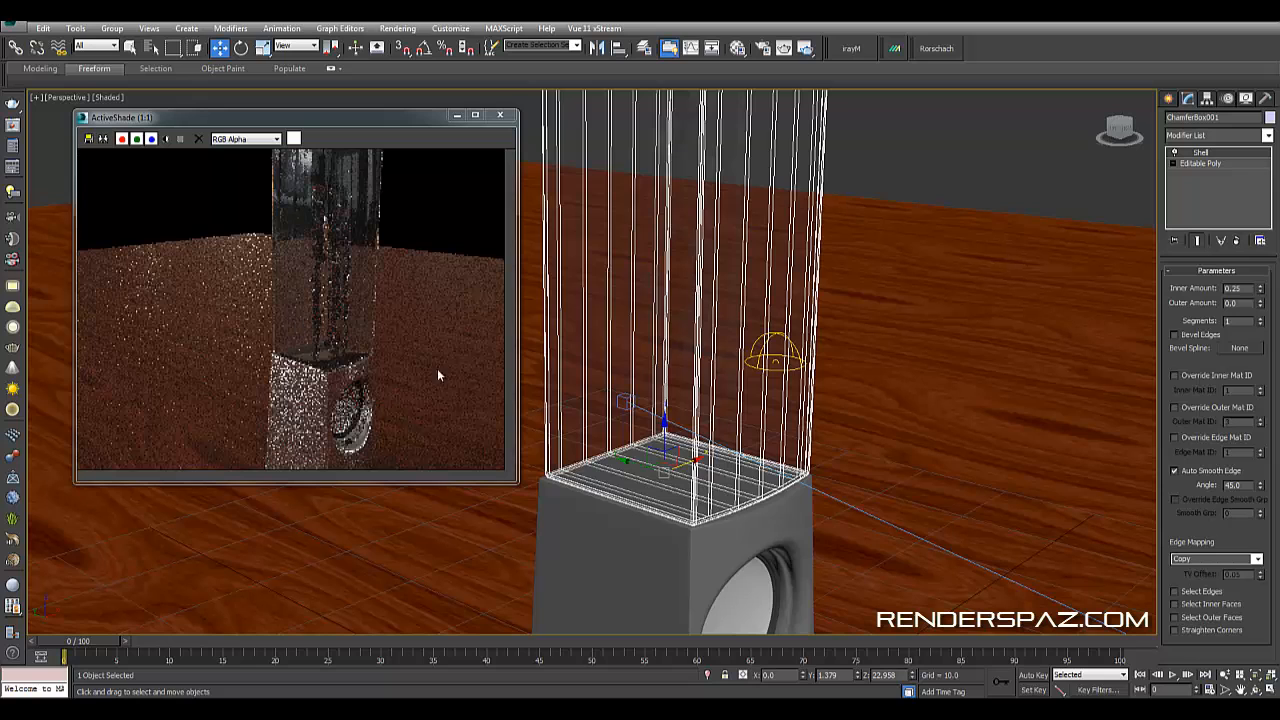
middle_click_drag(668, 436, 710, 443, "alt")
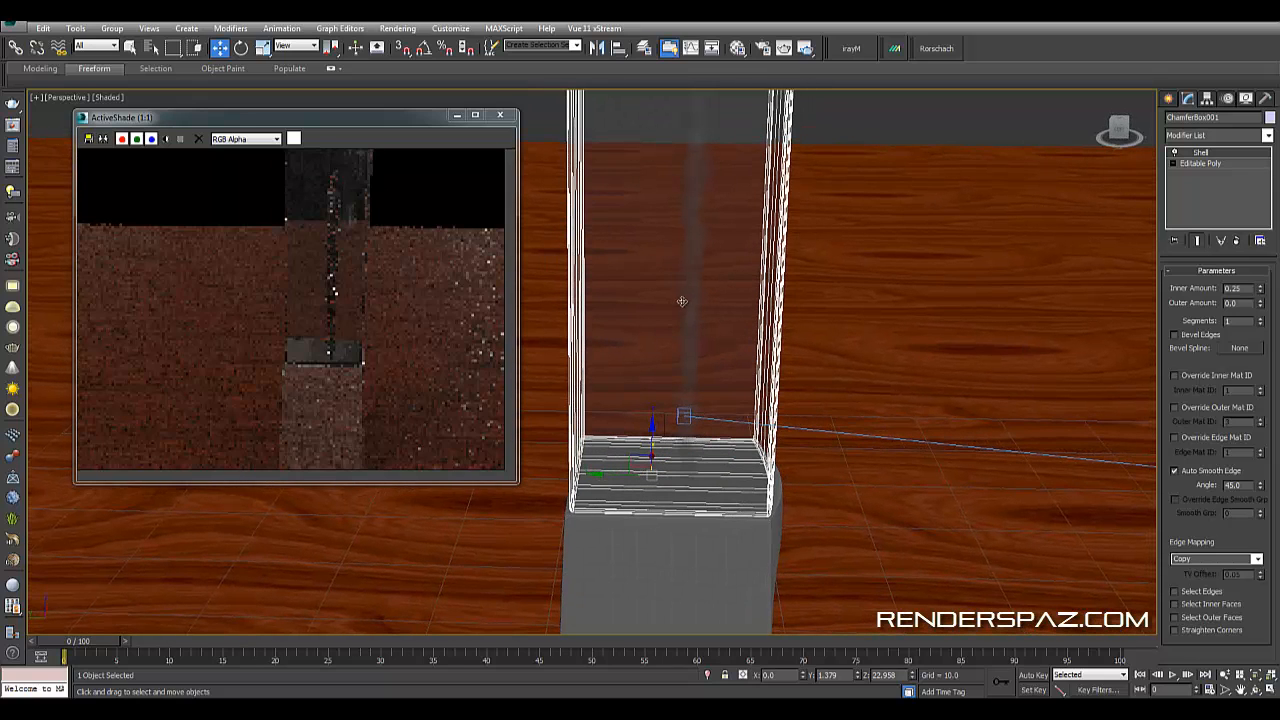
left_click(691, 281)
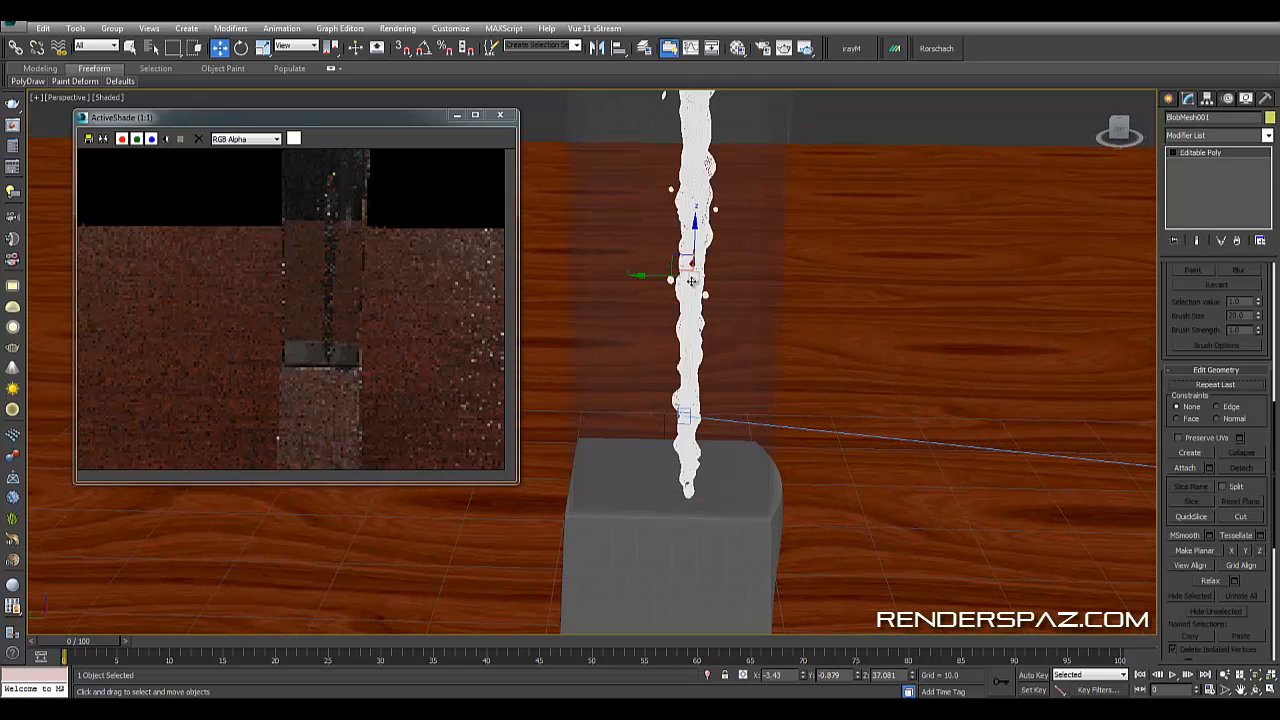
left_click_drag(650, 285, 625, 283)
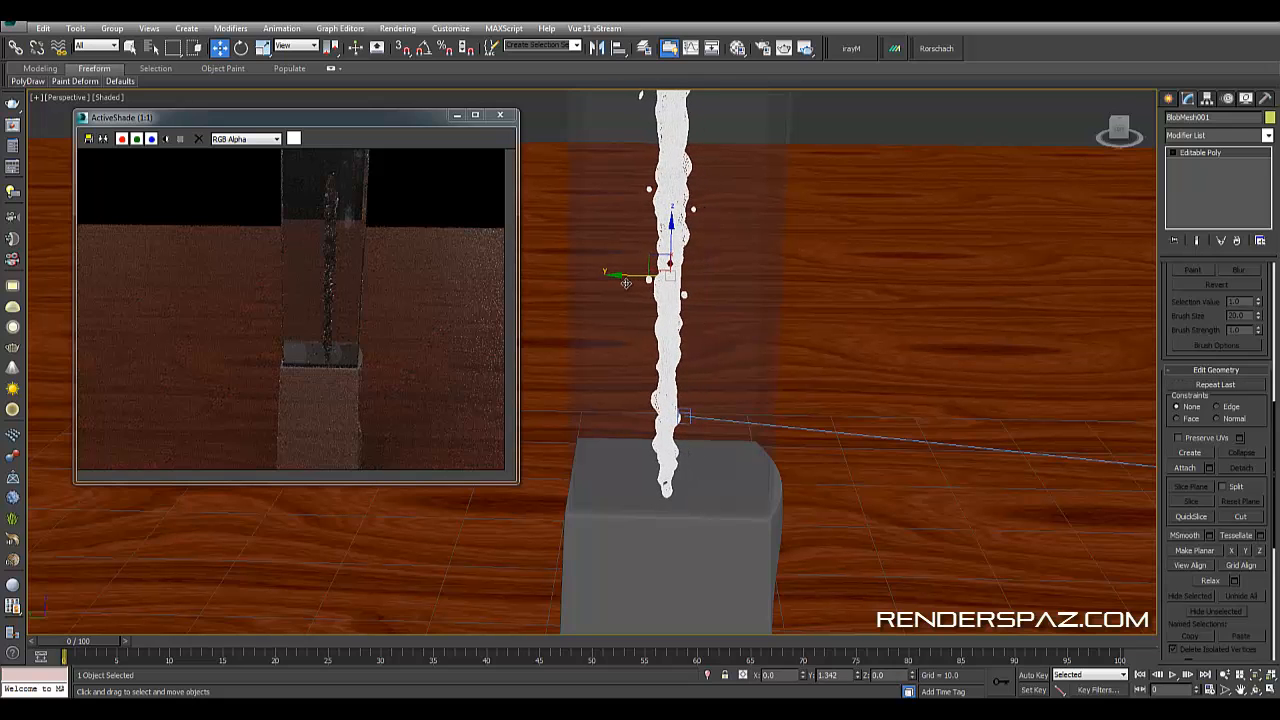
- Inspect the liquid columns' position inside the glass tube from several angles
middle_click_drag(769, 391, 754, 367, "alt")
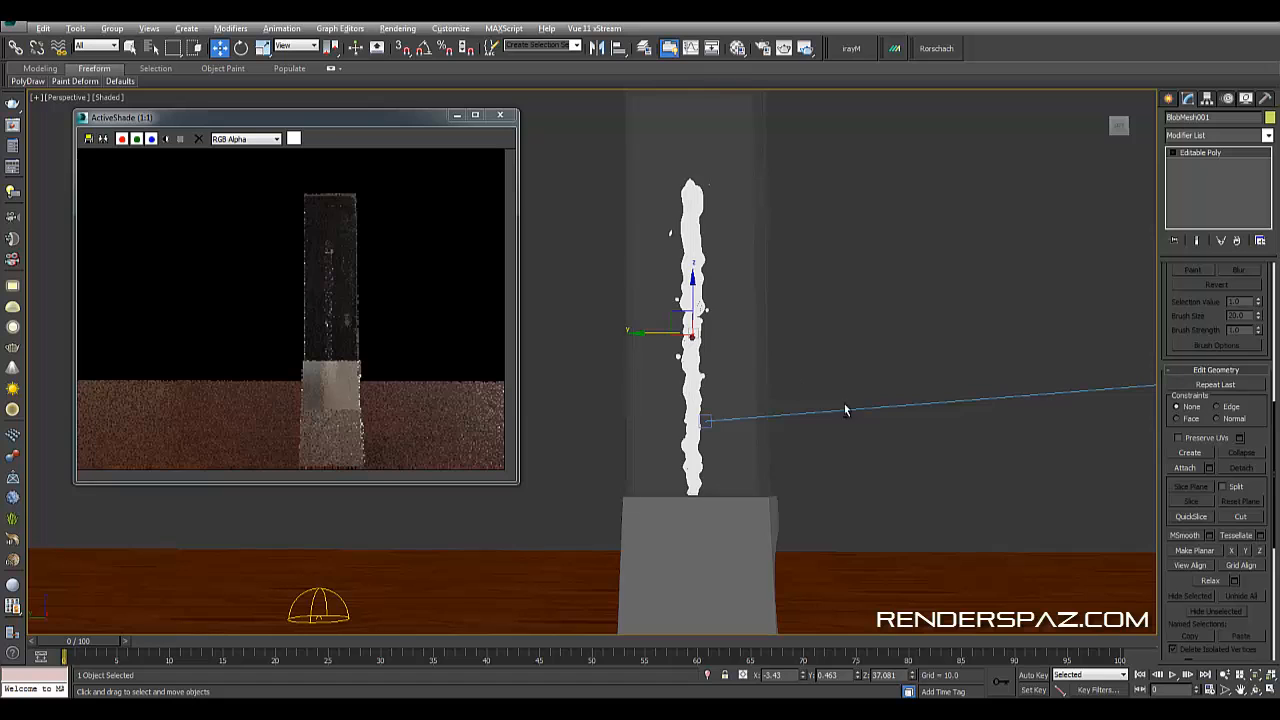
middle_click_drag(846, 410, 745, 438, "alt")
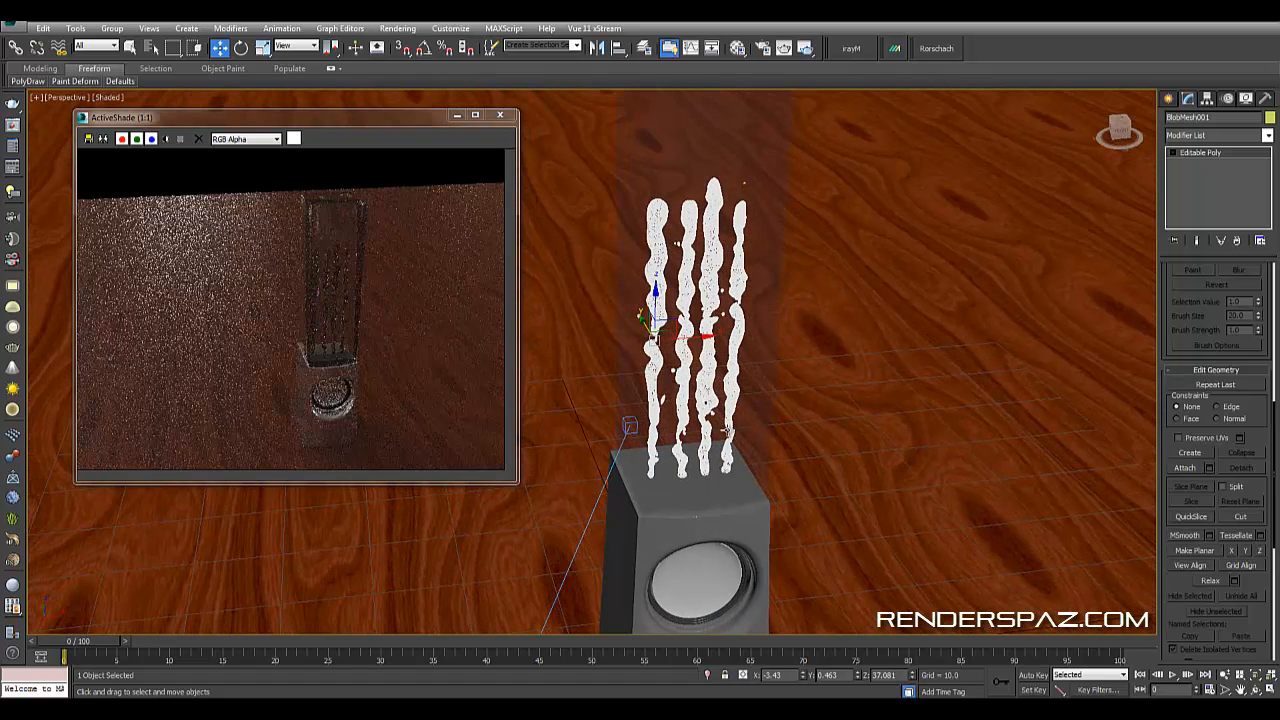
scroll(719, 488, "up", 3)
scroll(719, 488, "down", 1)
middle_click_drag(716, 505, 671, 462, "alt")
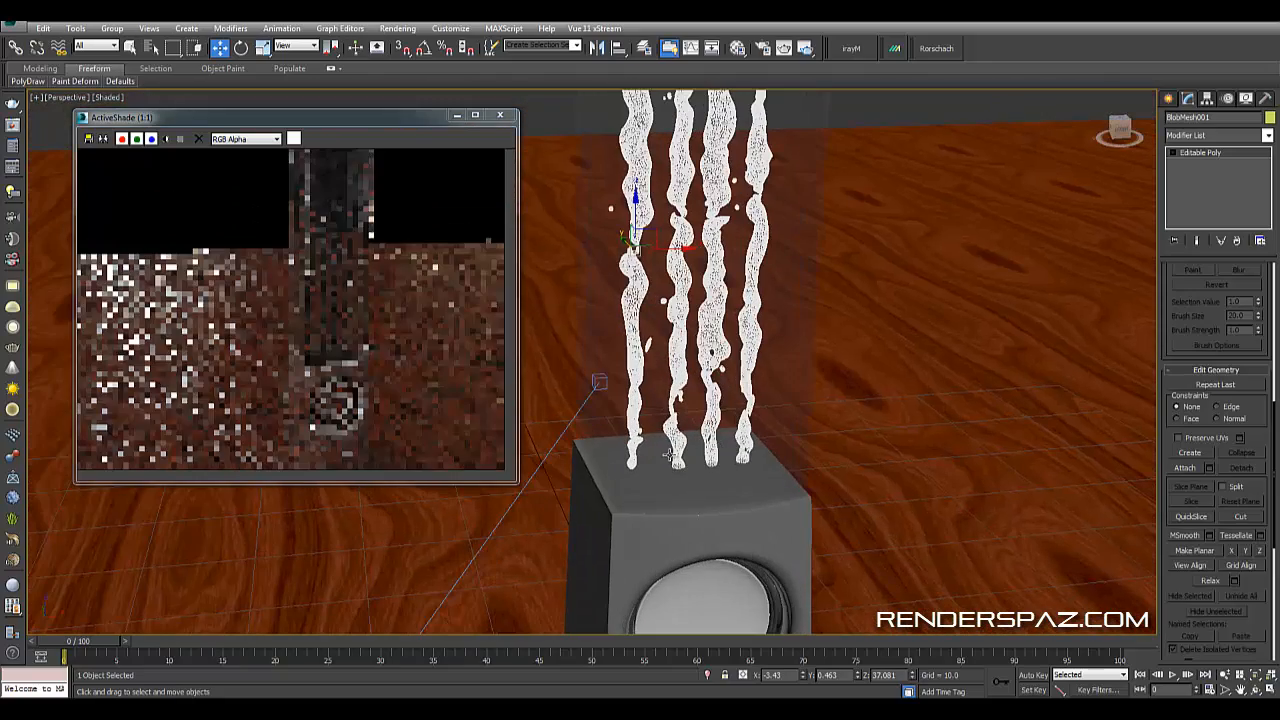
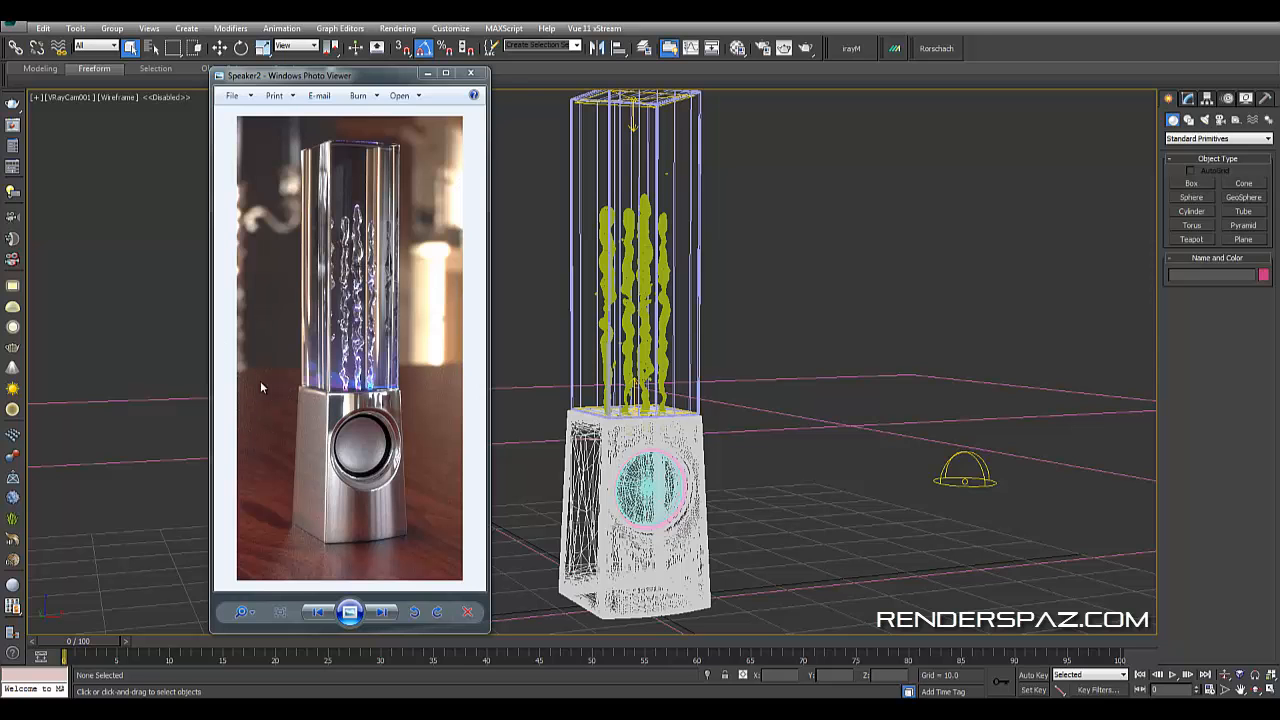
- Select the V-Ray physical camera in the top view
left_click(850, 446)
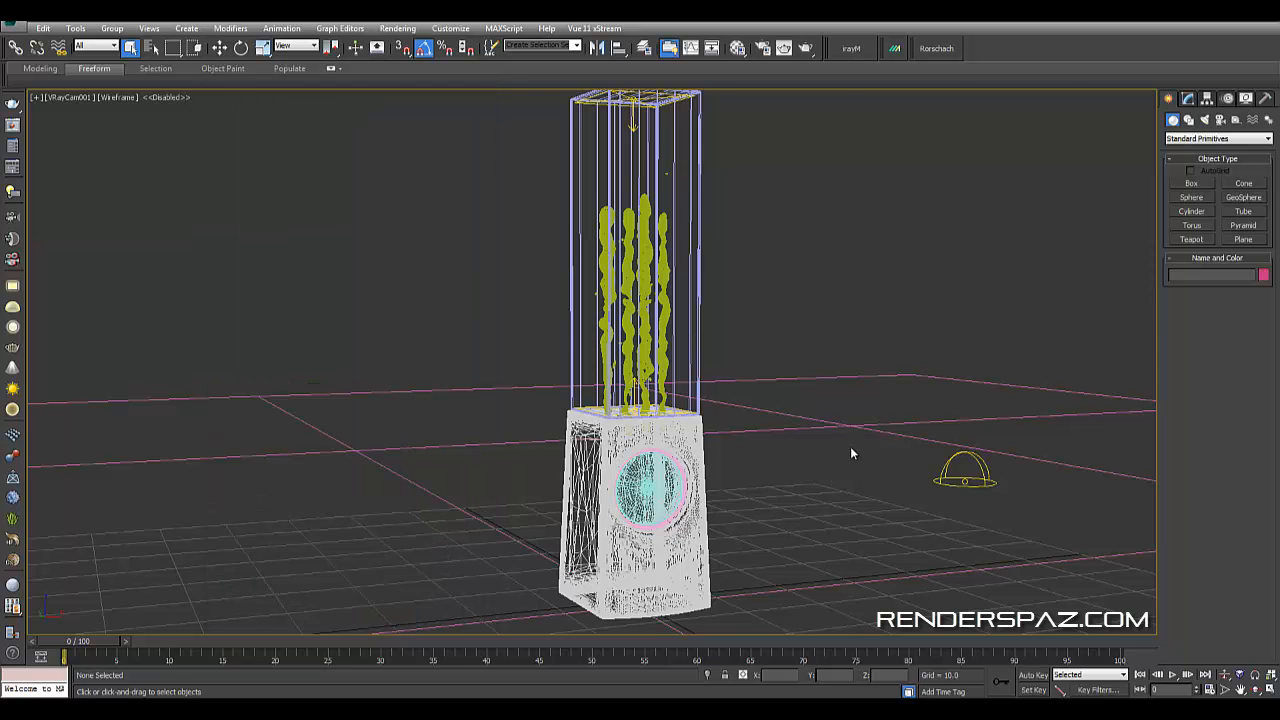
key("t")
scroll(776, 428, "down", 7)
scroll(634, 481, "up", 3)
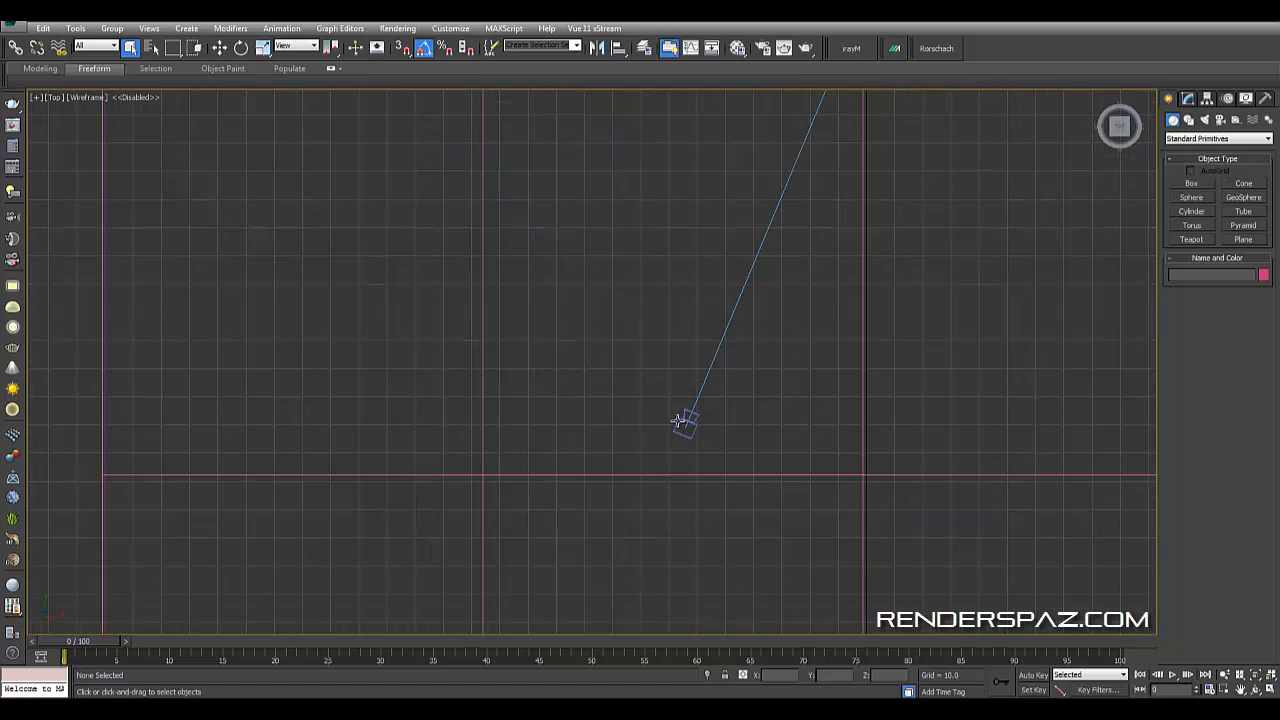
left_click(684, 422)
middle_click_drag(919, 210, 752, 438)
middle_click_drag(870, 369, 853, 430)
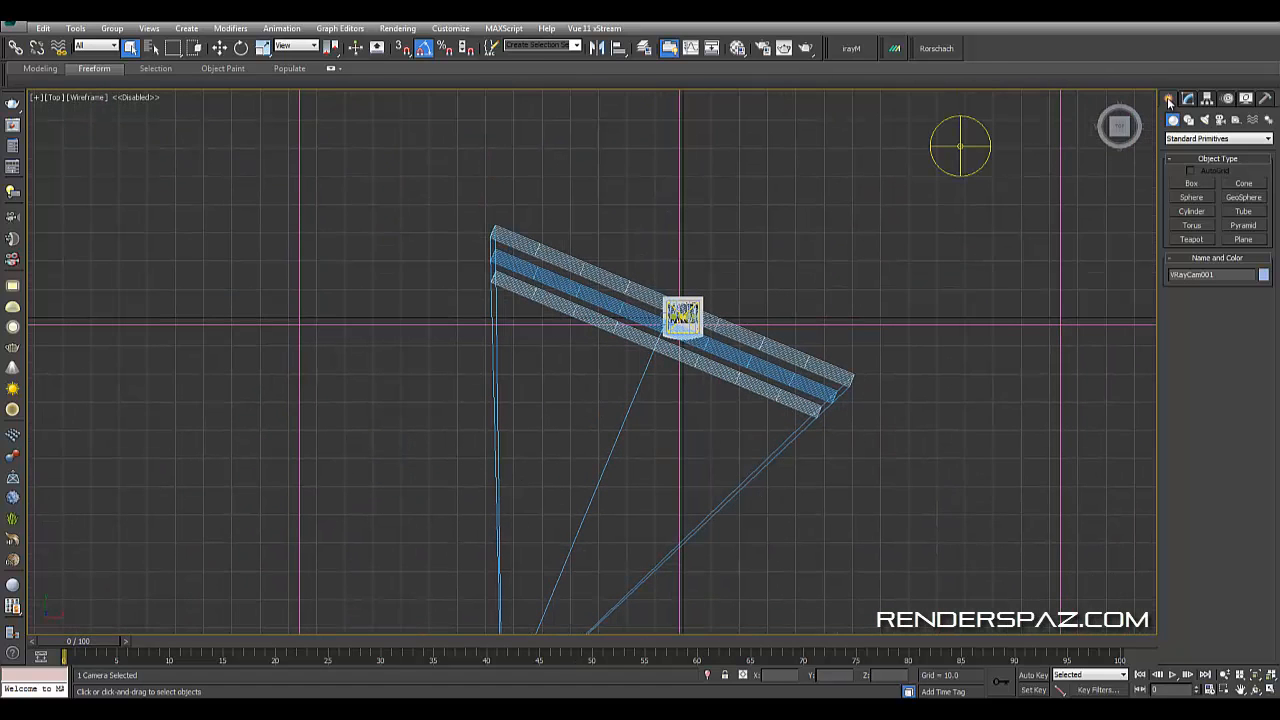
scroll(640, 575, "down", 2)
middle_click_drag(620, 595, 834, 440)
middle_click_drag(900, 398, 711, 435)
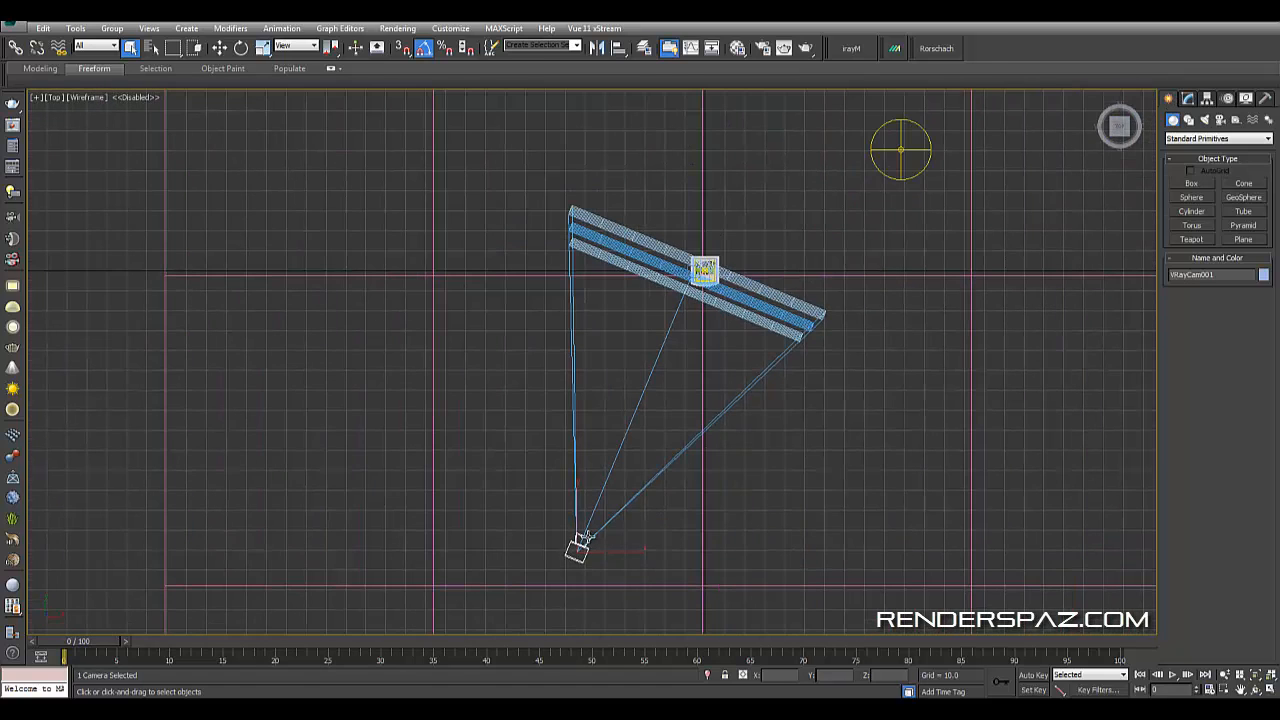
- Inspect the V-Ray physical camera's parameters, including white balance, bokeh and sampling settings
left_click(1187, 98)
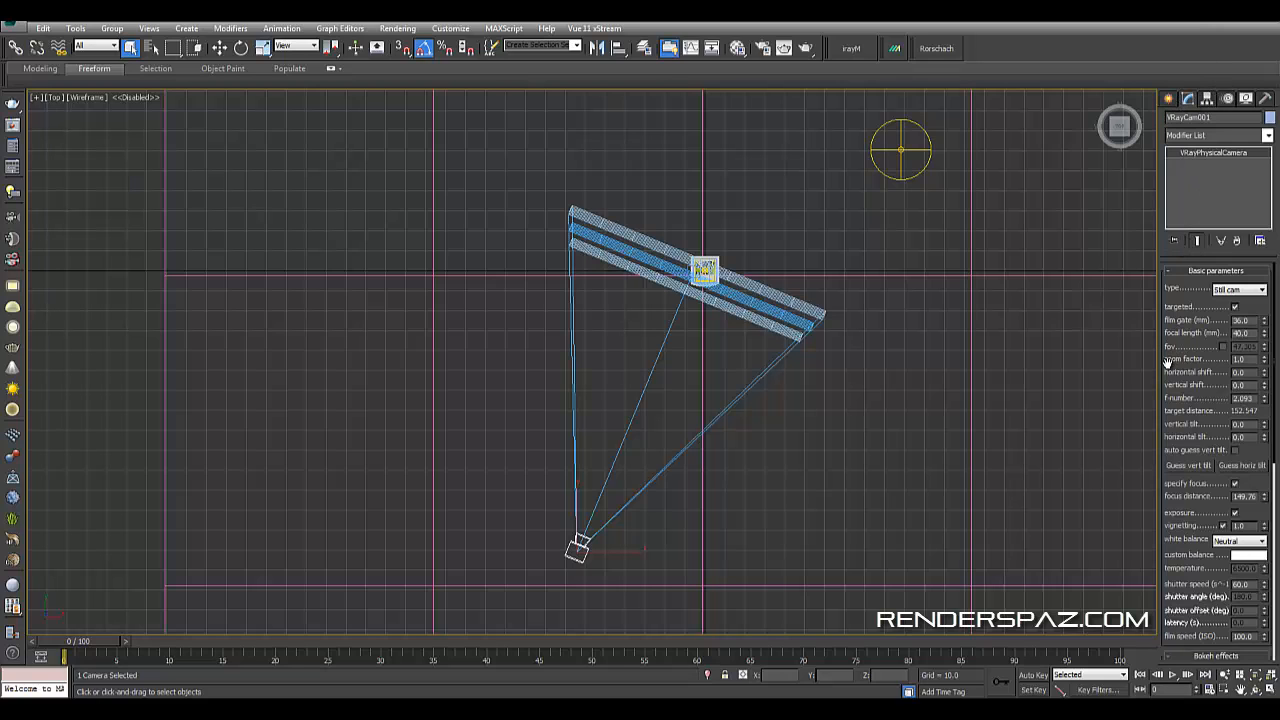
scroll(1213, 360, "down", 2)
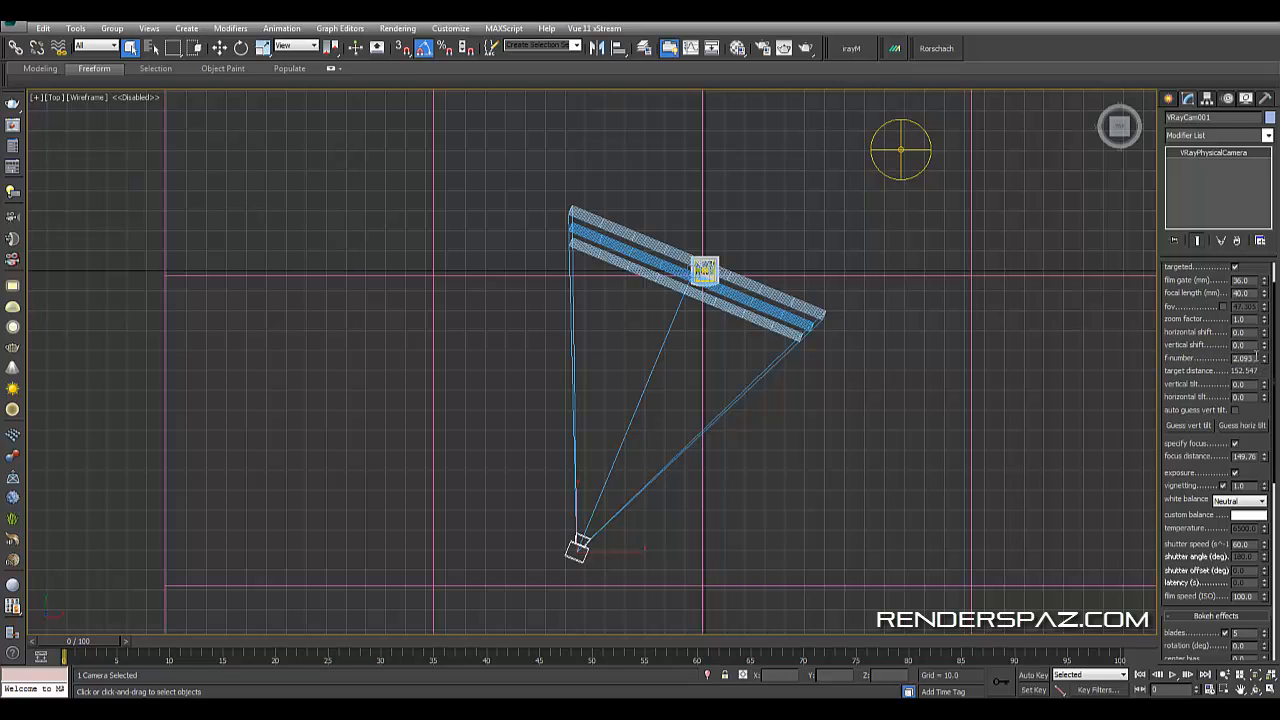
left_click_drag(1256, 357, 1230, 358)
scroll(1205, 400, "down", 2)
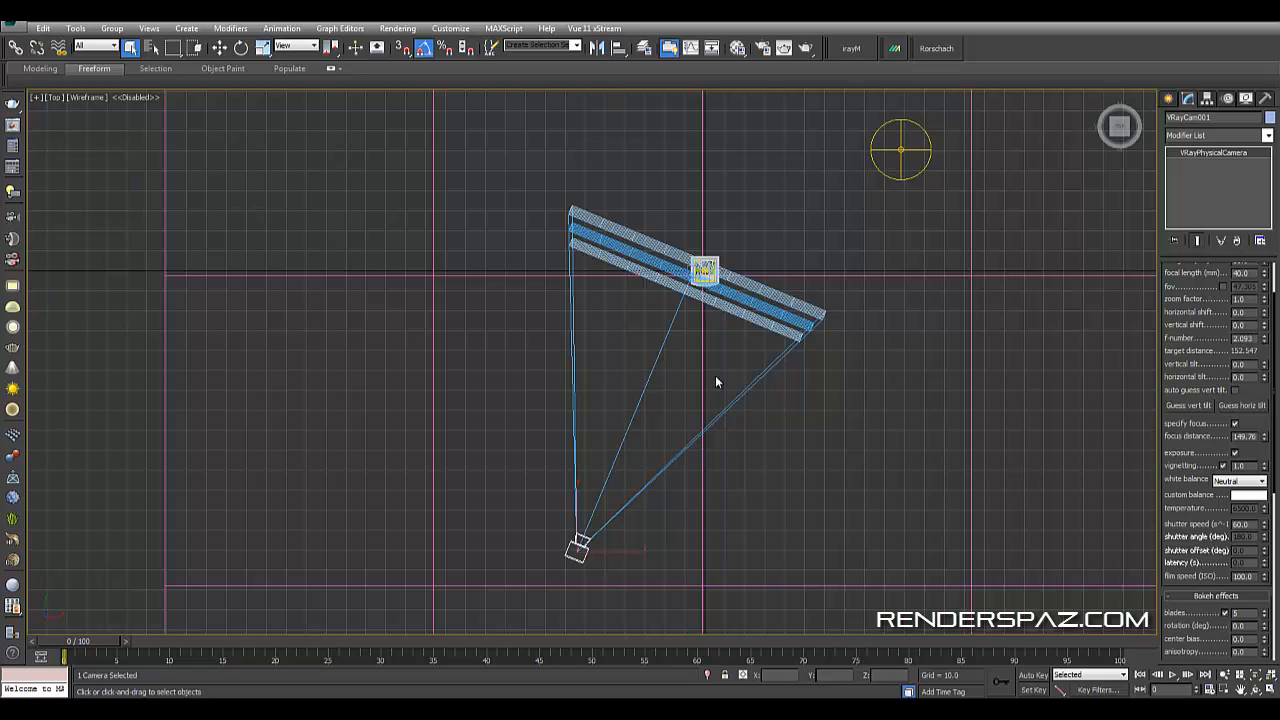
scroll(1163, 468, "down", 1)
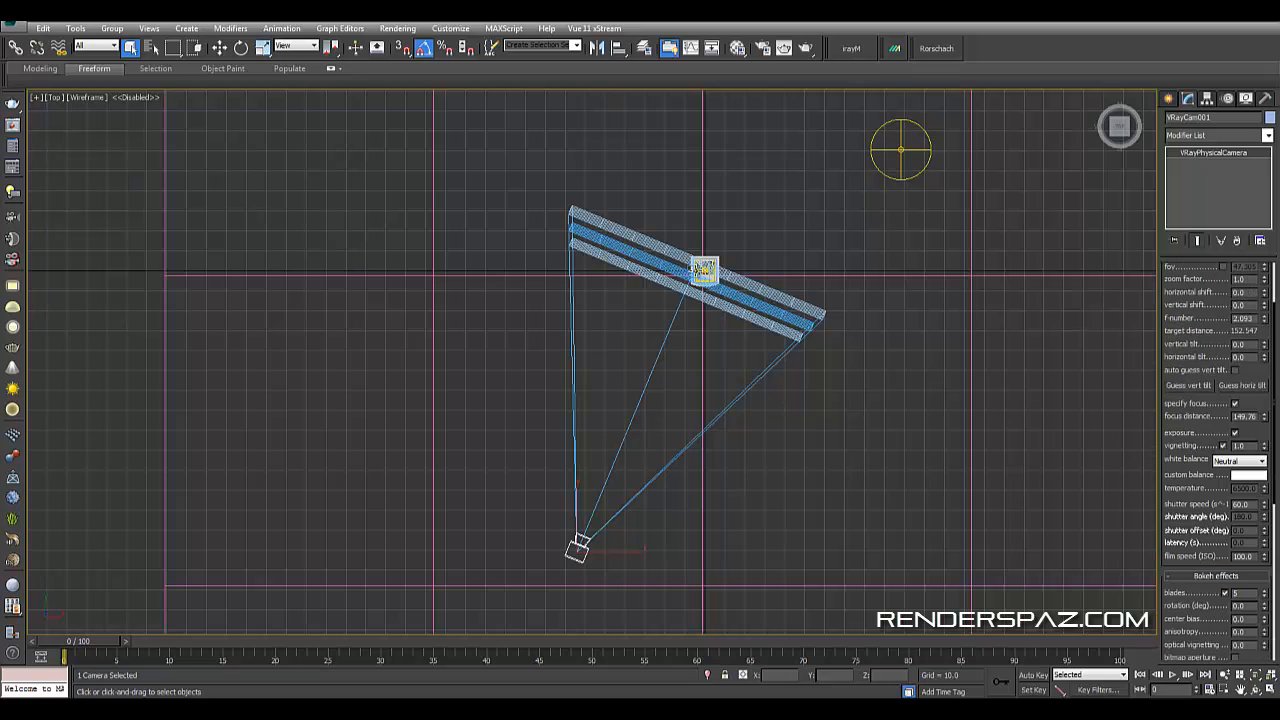
scroll(700, 275, "up", 5)
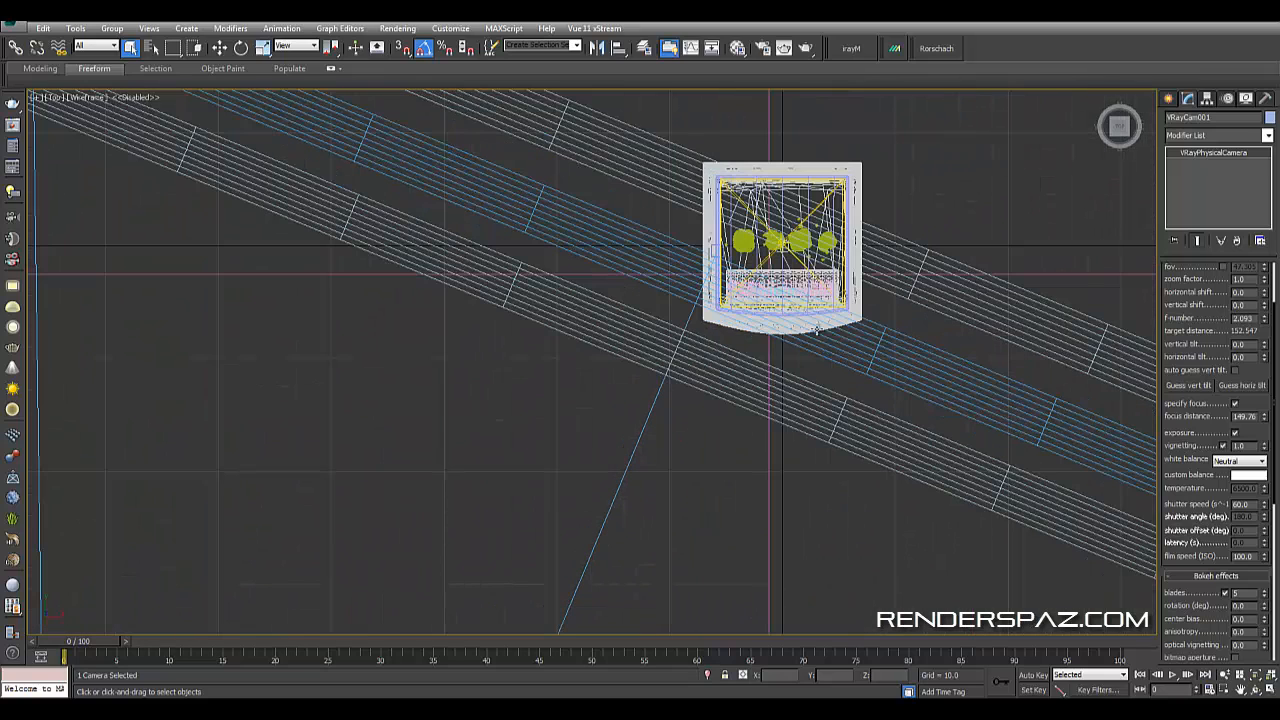
scroll(816, 330, "down", 5)
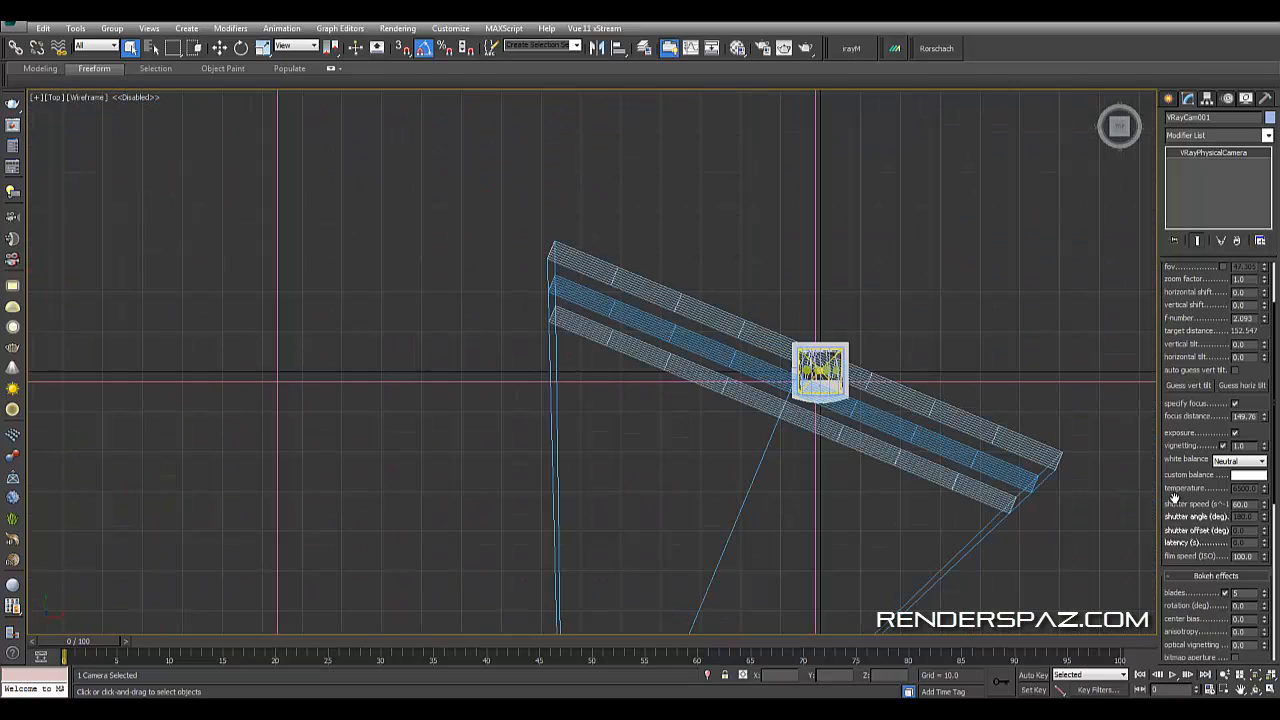
left_click_drag(1252, 504, 1200, 496)
left_click(1236, 464)
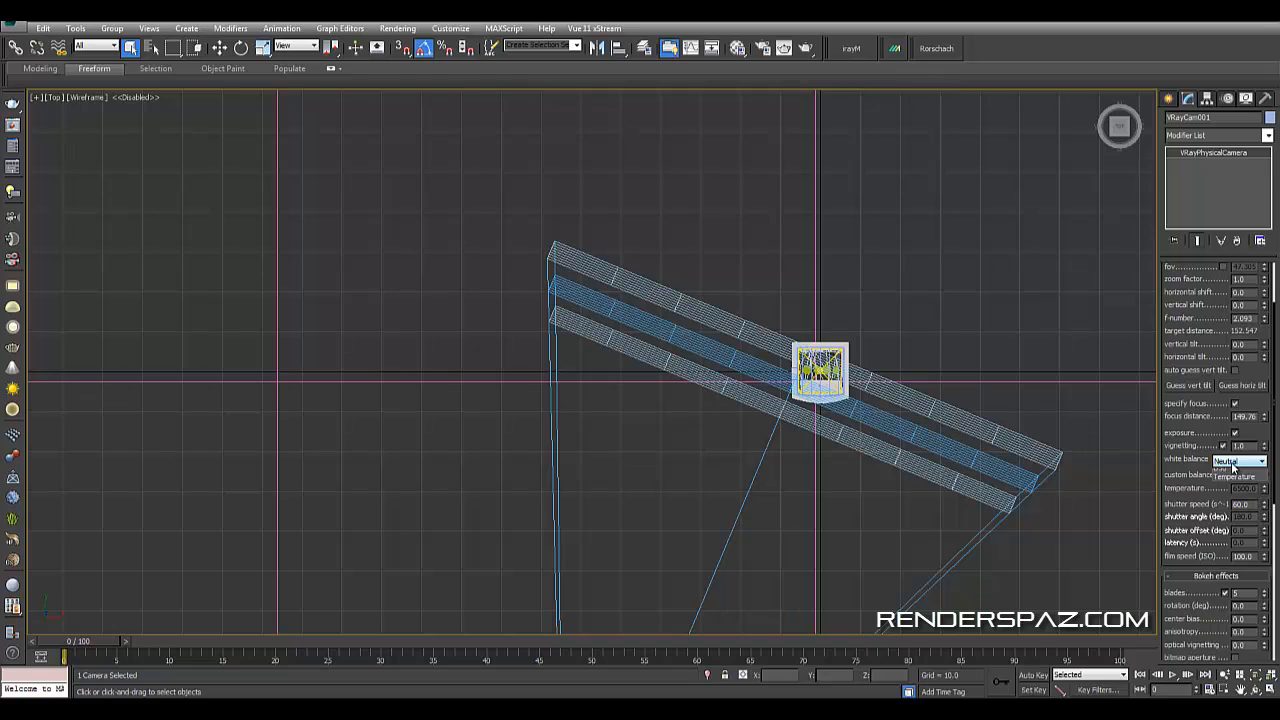
left_click(1235, 465)
scroll(1176, 473, "down", 5)
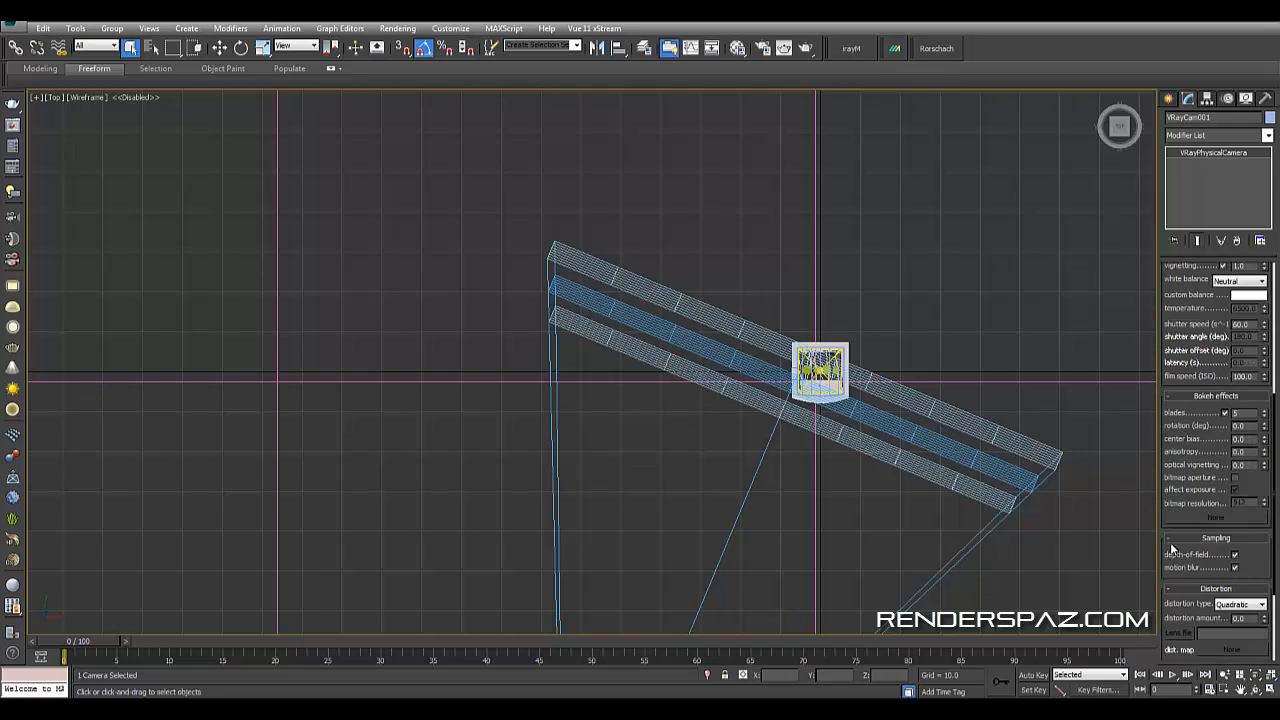
scroll(1234, 571, "down", 3)
scroll(1223, 582, "up", 1)
scroll(1191, 599, "down", 5)
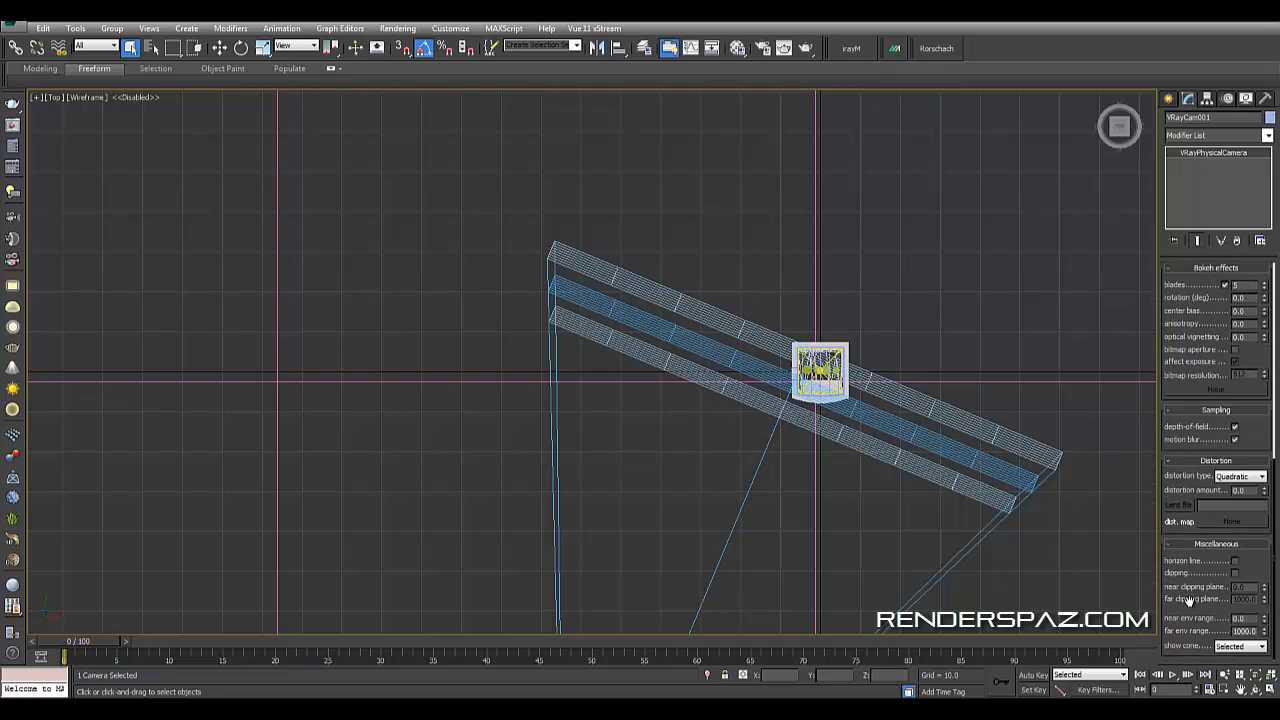
scroll(1204, 471, "up", 7)
scroll(1204, 470, "up", 3)
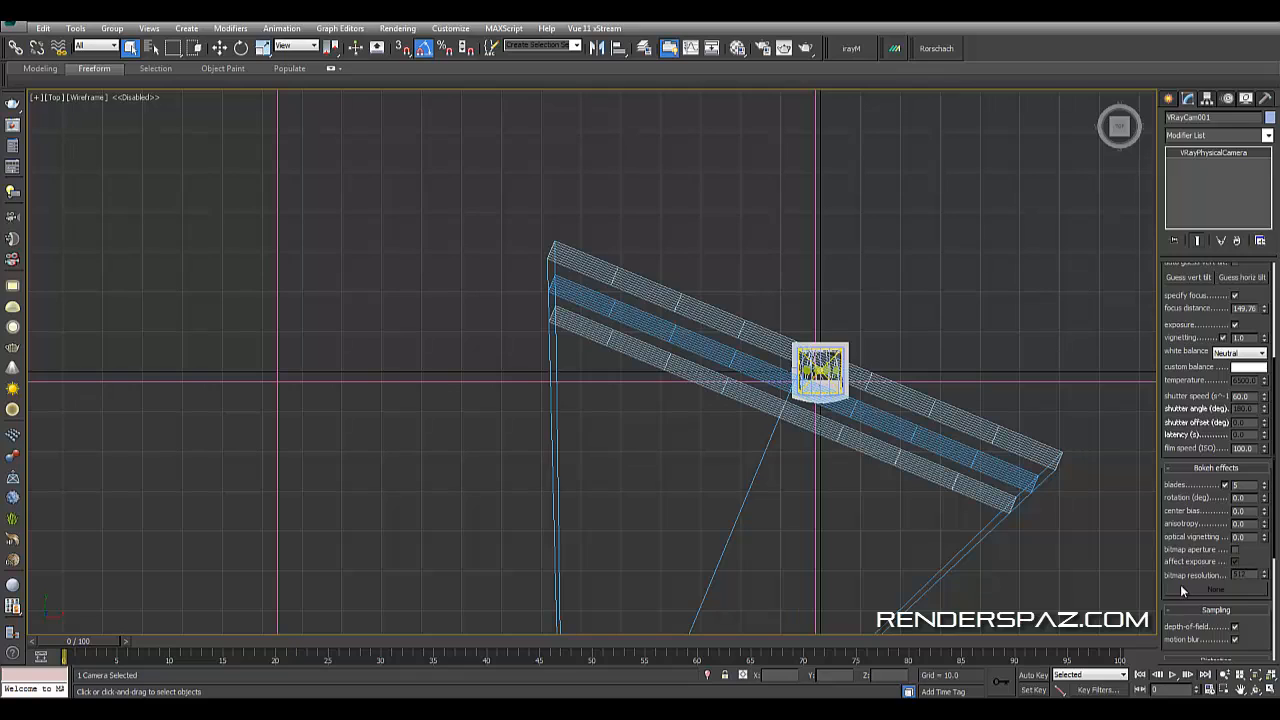
left_click_drag(1250, 630, 1198, 582)
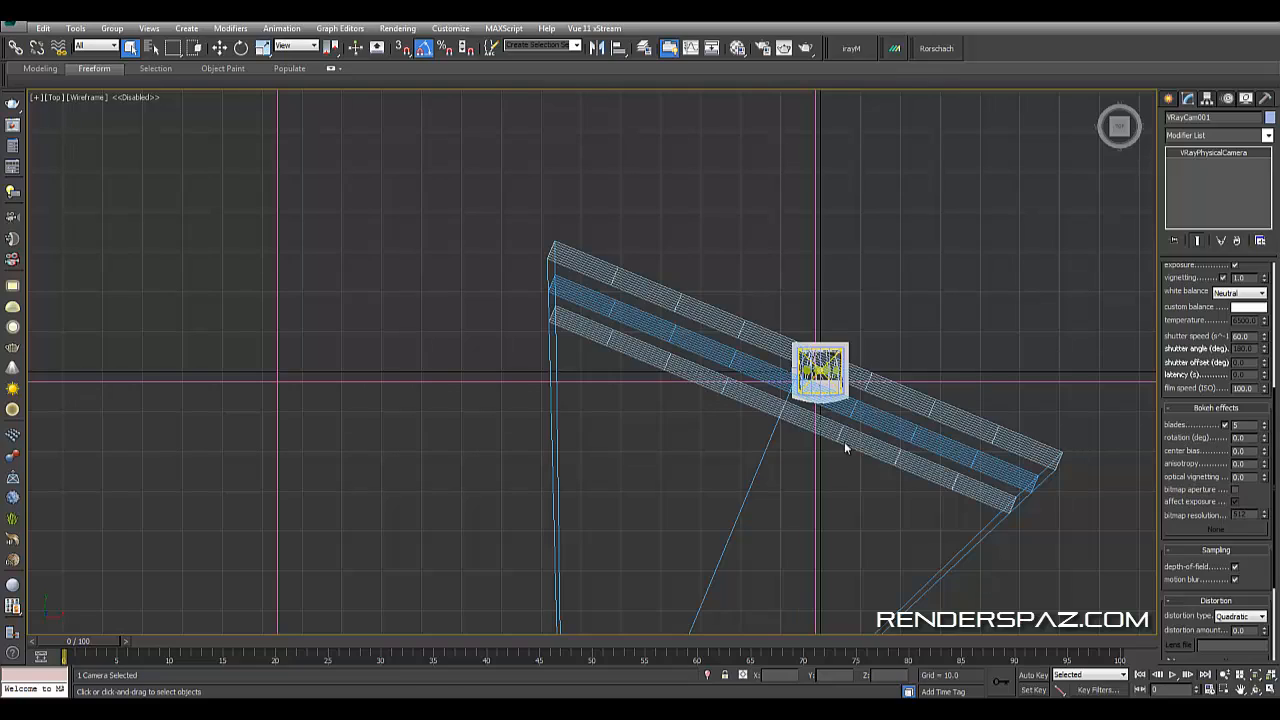
- Select the liquid blob mesh in the perspective view and scrub the timeline between frames 0 and 1
key("p")
middle_click_drag(875, 450, 671, 427, "alt")
scroll(671, 427, "up", 5)
left_click(580, 385)
middle_click_drag(585, 415, 700, 480, "alt")
scroll(787, 490, "down", 4)
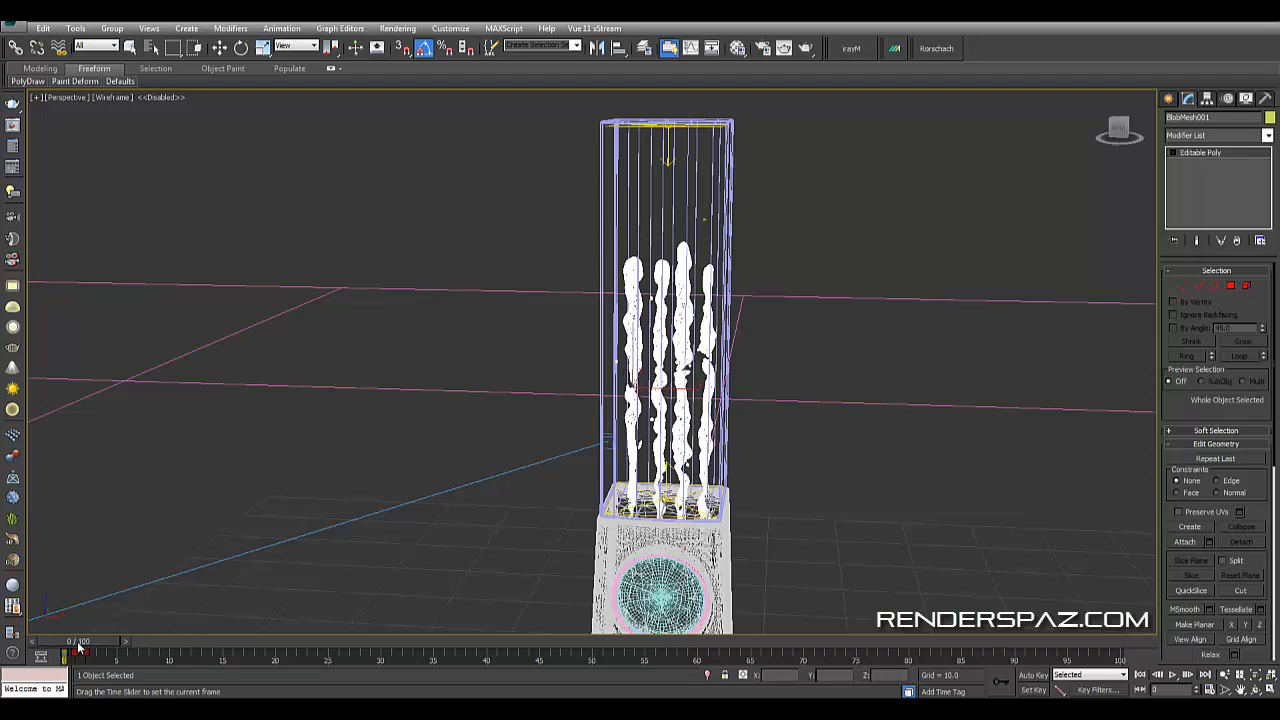
key("q")
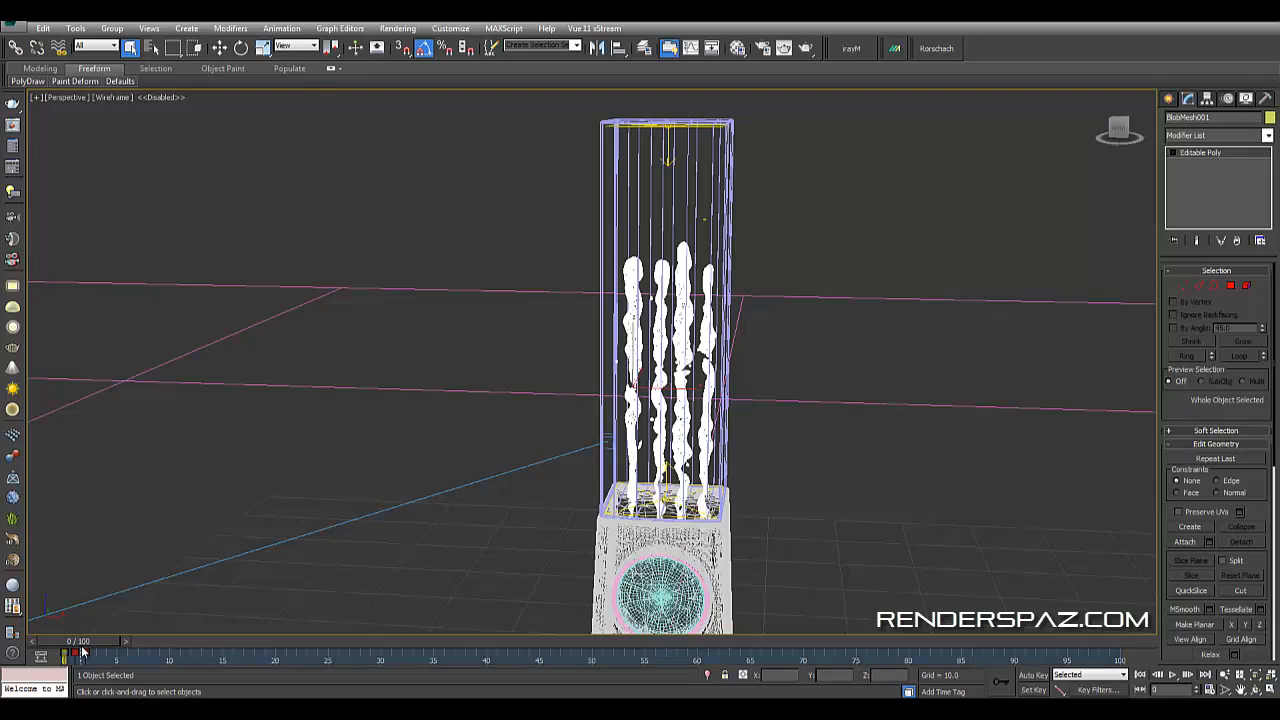
left_click_drag(87, 648, 99, 643)
key("q")
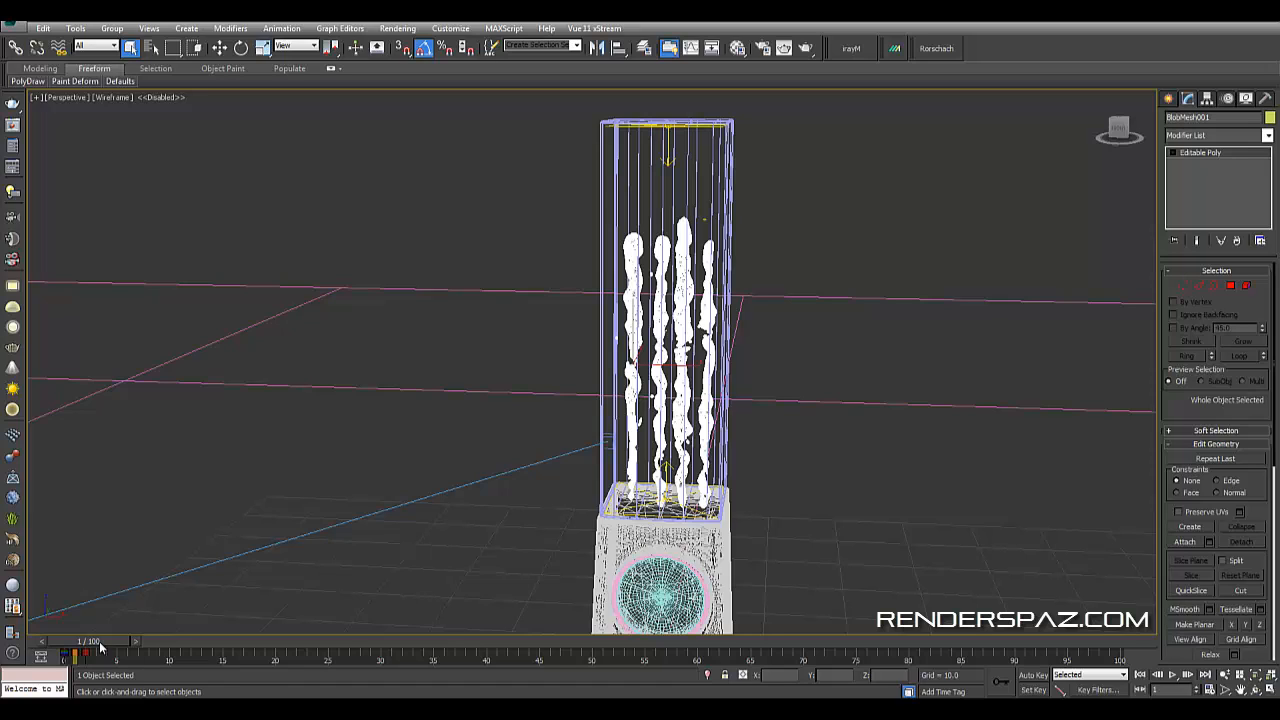
mouse_move(100, 648)
left_mouse_down()
mouse_move(75, 650)
mouse_move(98, 643)
left_mouse_up()
middle_click_drag(578, 456, 501, 323)
middle_click_drag(482, 516, 530, 578)
left_click_drag(120, 645, 84, 652)
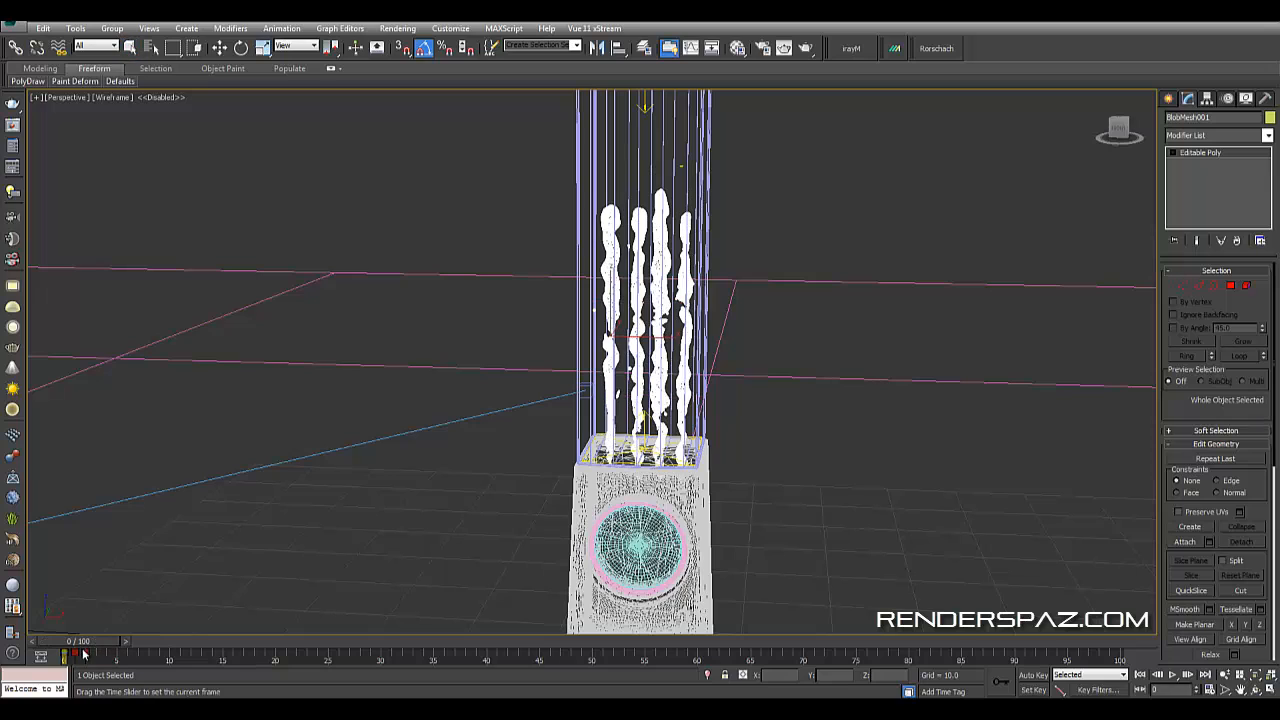
- Examine the whole speaker and wooden floor in the perspective view with realistic shading
left_click(219, 47)
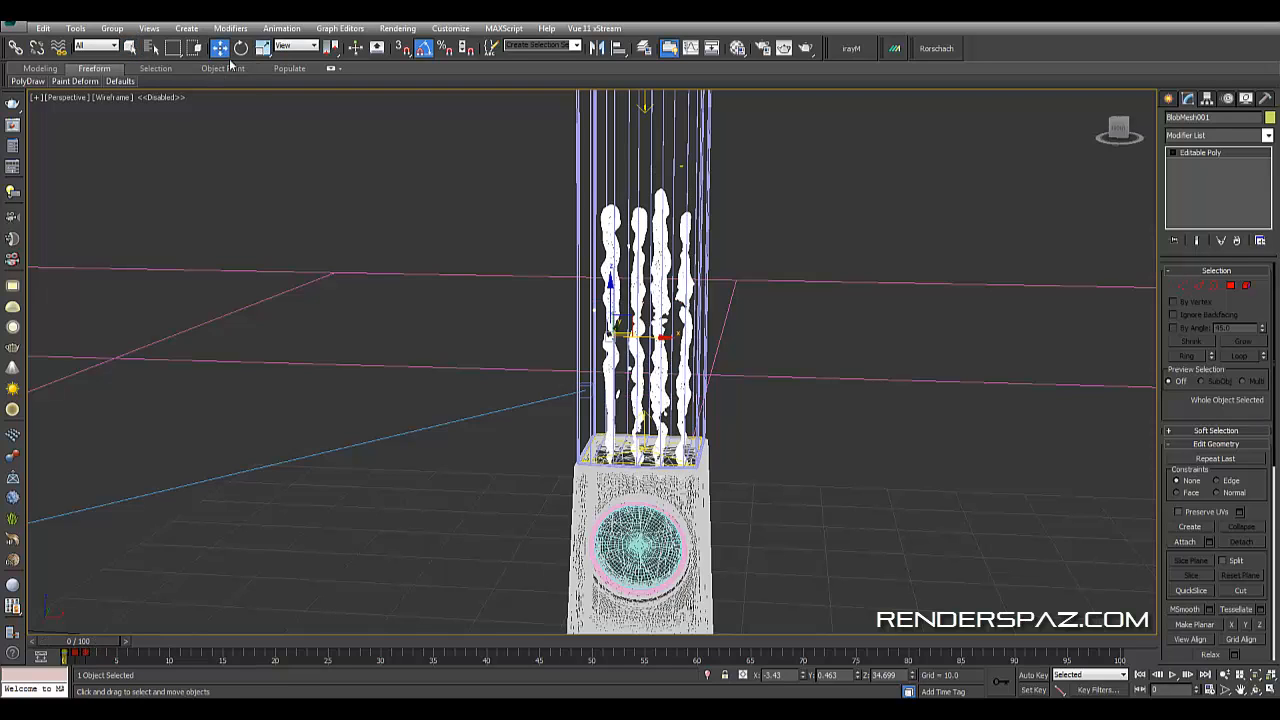
mouse_move(106, 655)
left_mouse_down()
mouse_move(133, 653)
mouse_move(94, 652)
left_mouse_up()
middle_click_drag(536, 269, 547, 361)
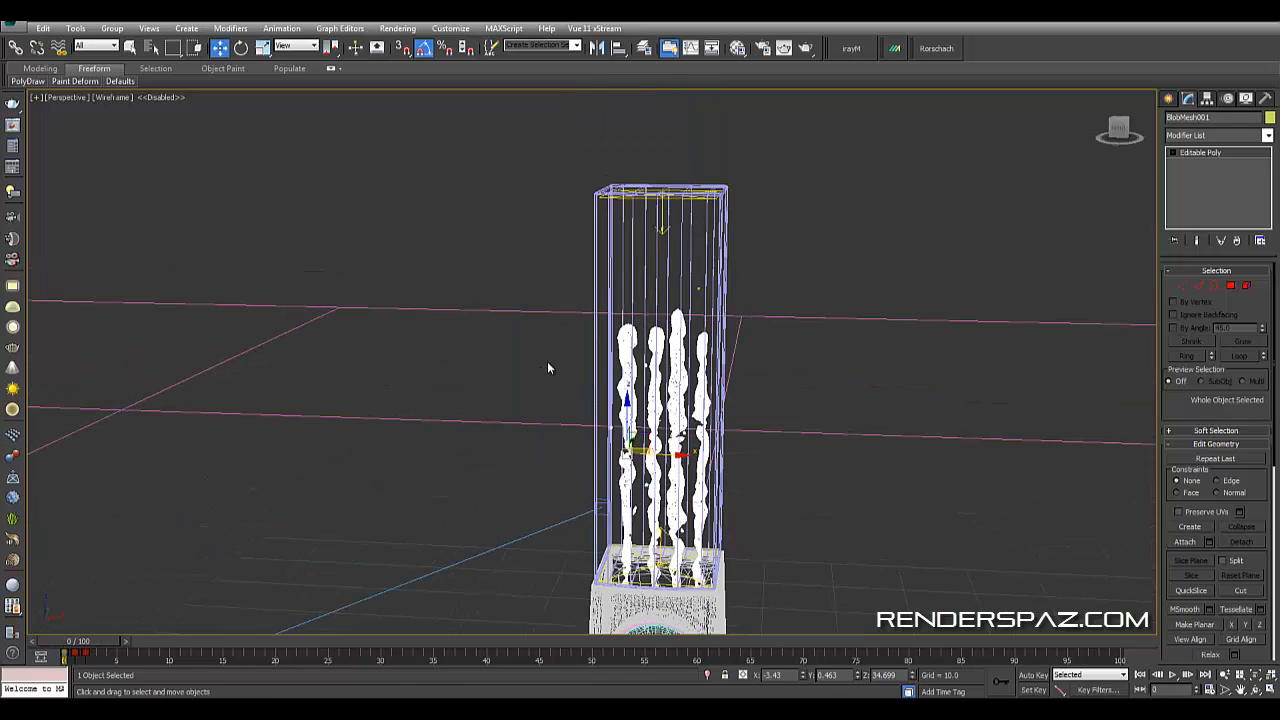
middle_click_drag(598, 573, 578, 430)
key("F3")
left_click(826, 349)
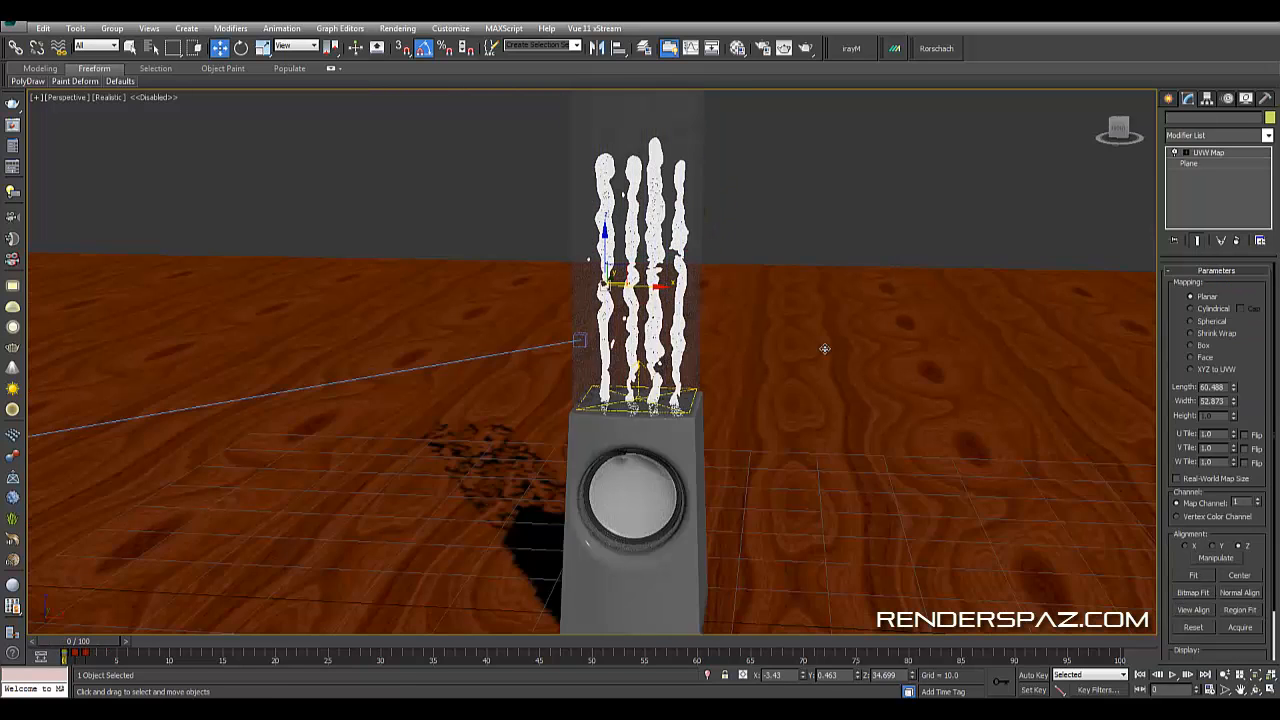
key("F3")
key("F3")
middle_click_drag(754, 256, 741, 473)
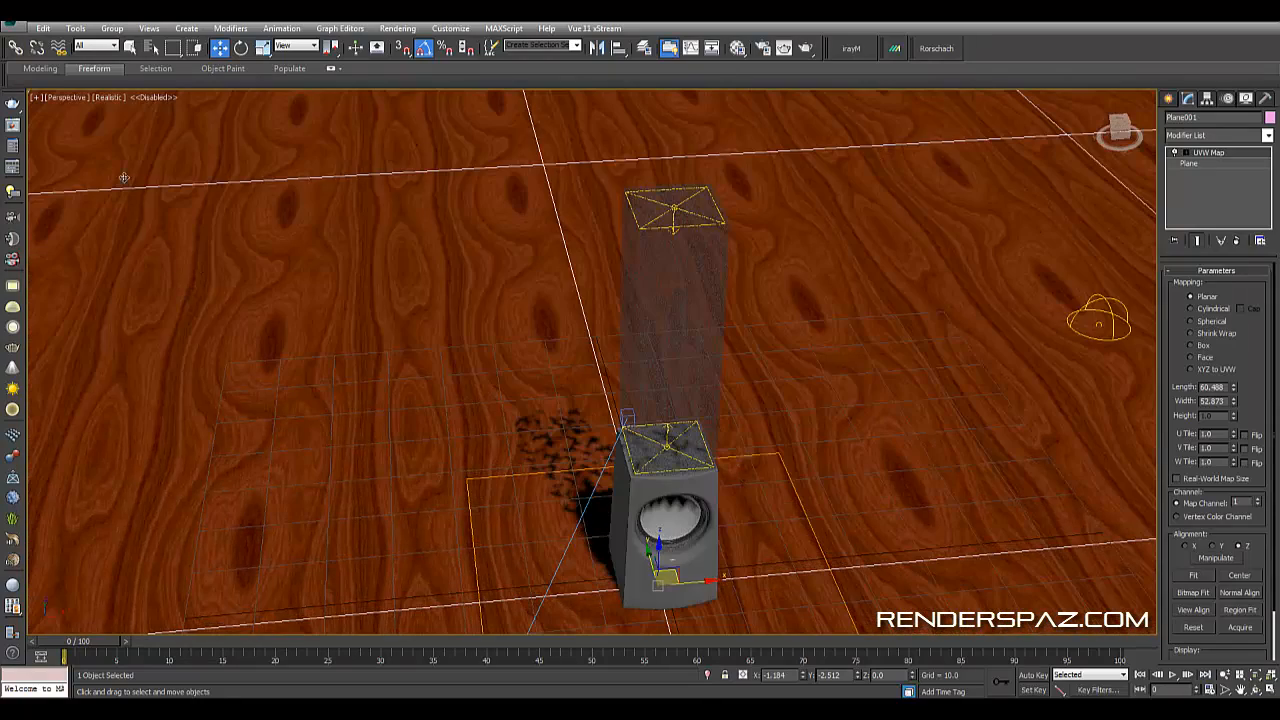
- Set the perspective viewport to Shaded display with Edged Faces
left_click(113, 97)
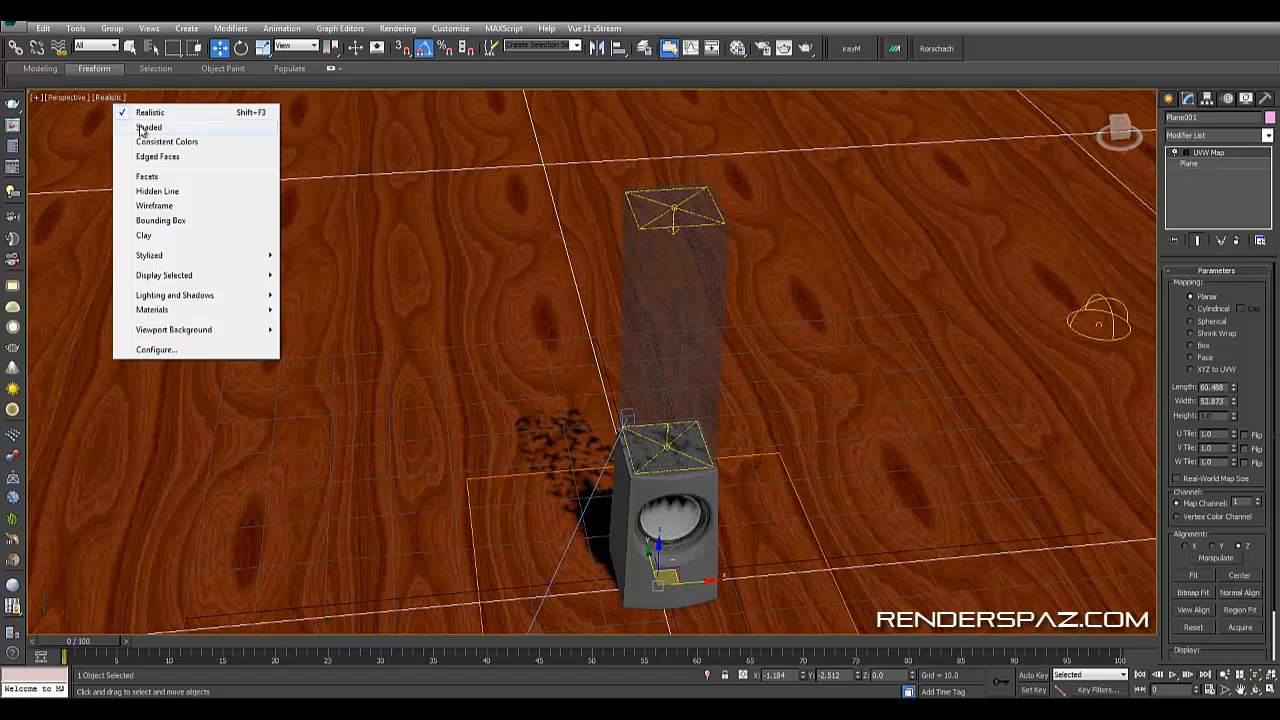
left_click(140, 122)
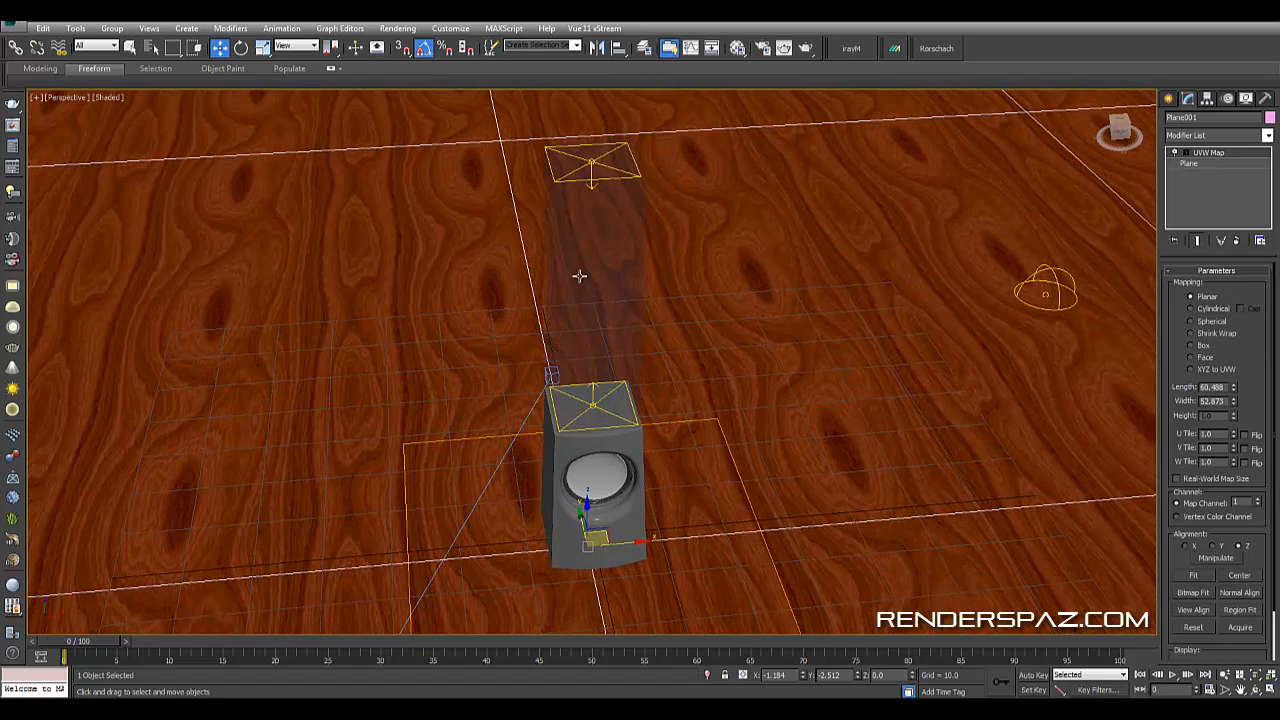
left_click(580, 277)
key("F4")
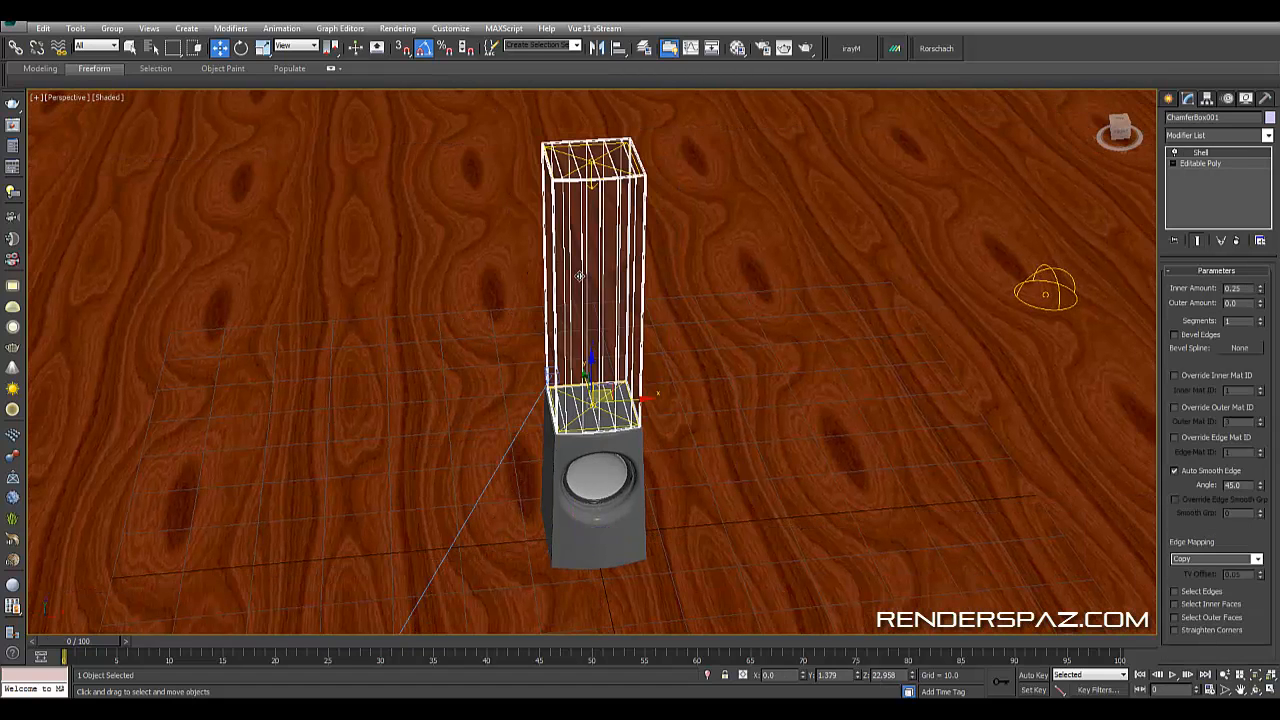
- Compare the speaker model in the perspective view with the reference photo
left_click(727, 400)
scroll(662, 436, "up", 4)
middle_click_drag(660, 437, 771, 314)
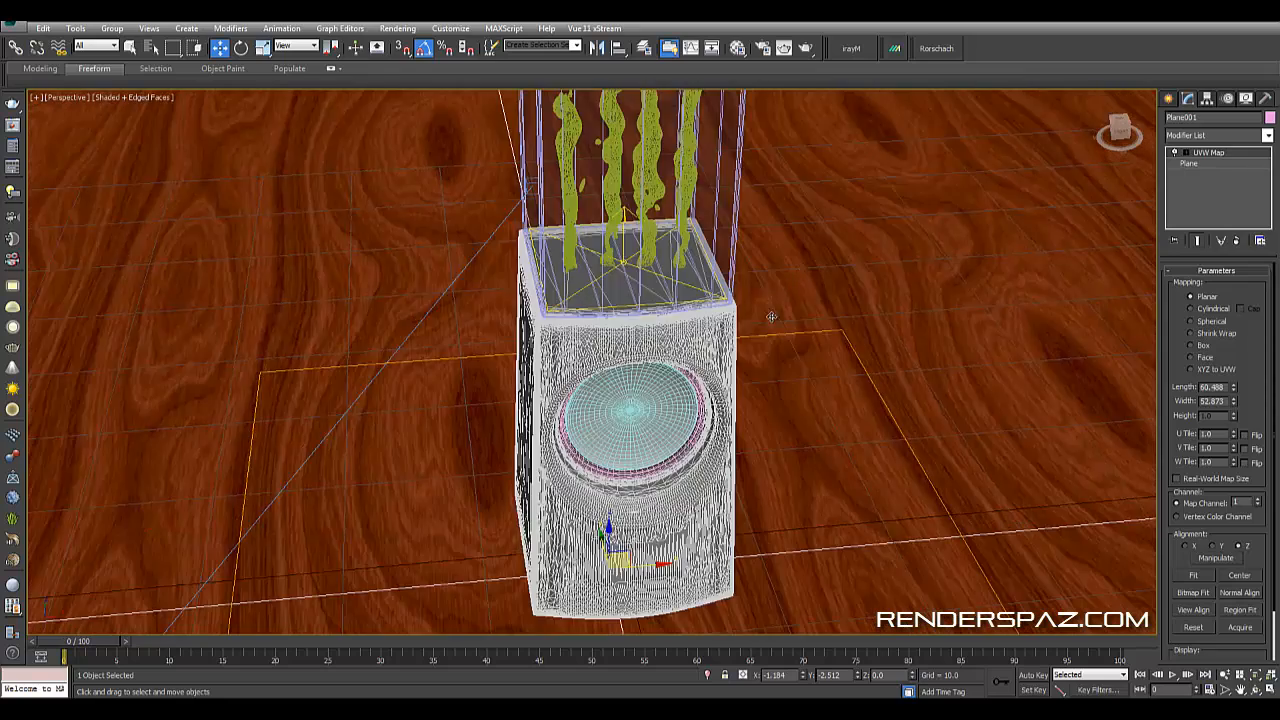
scroll(771, 340, "down", 6)
middle_click_drag(801, 453, 676, 450)
left_click(674, 315)
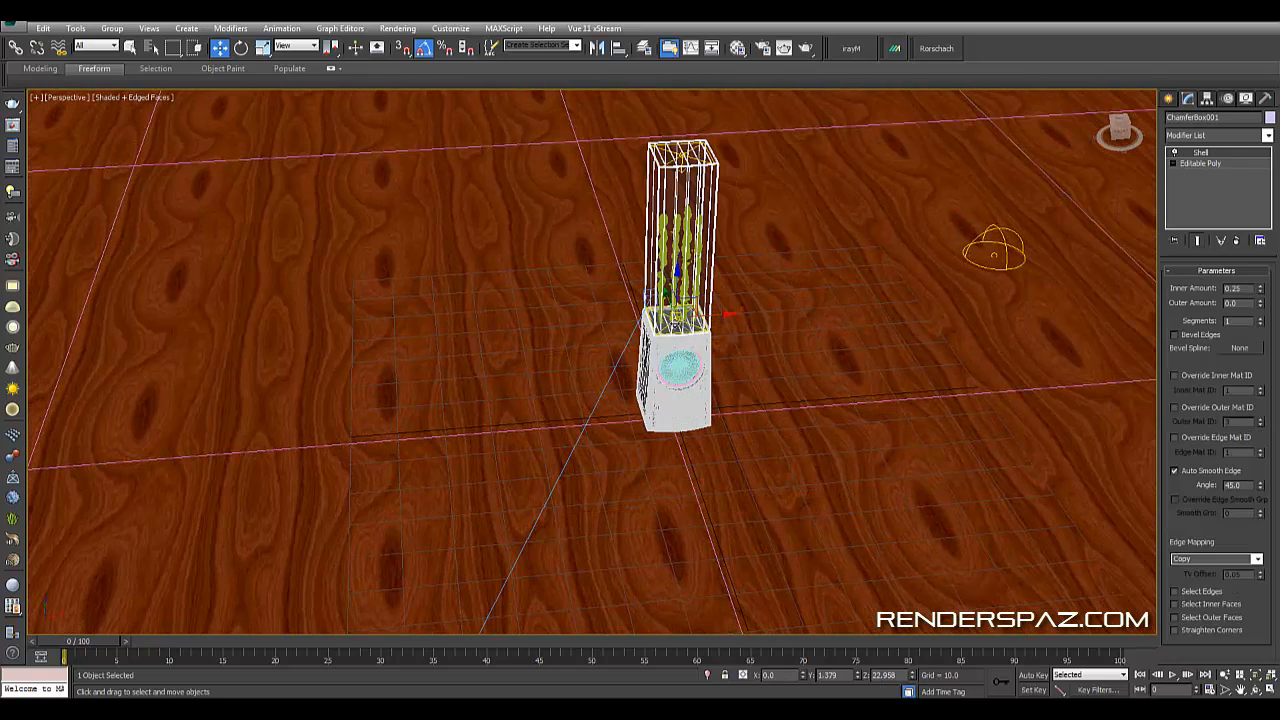
left_click(970, 711)
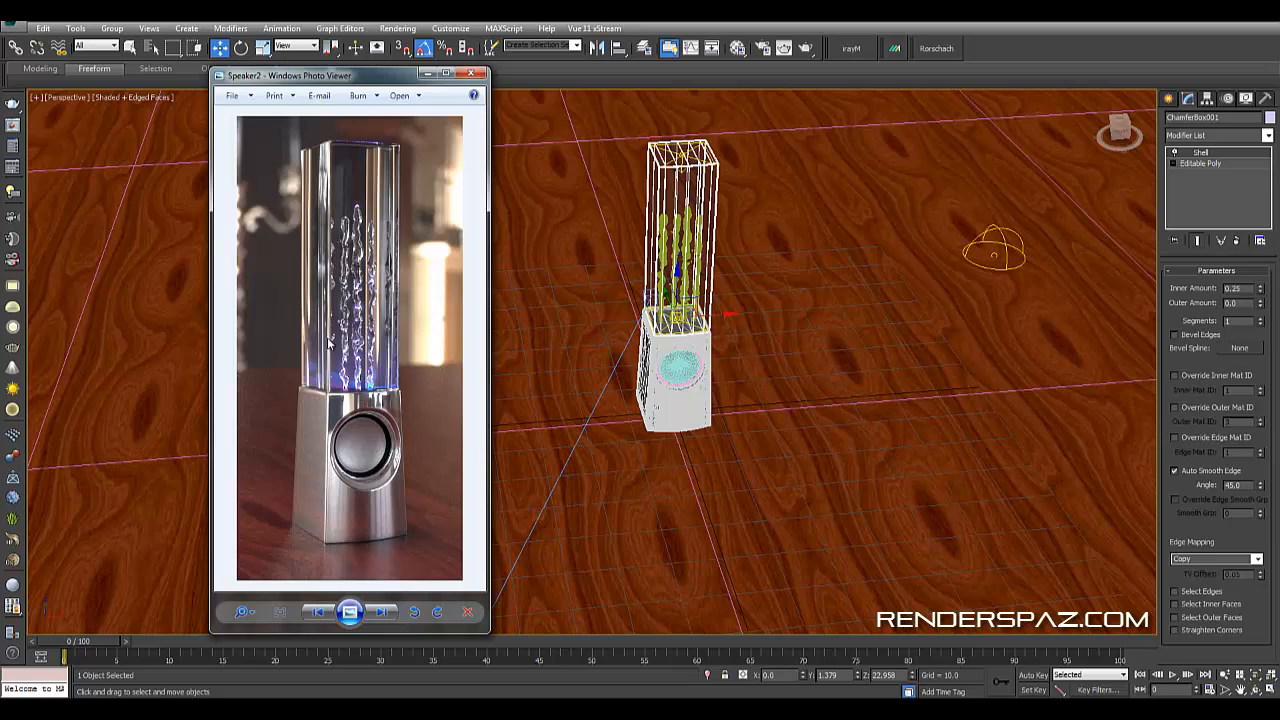
left_click(683, 265)
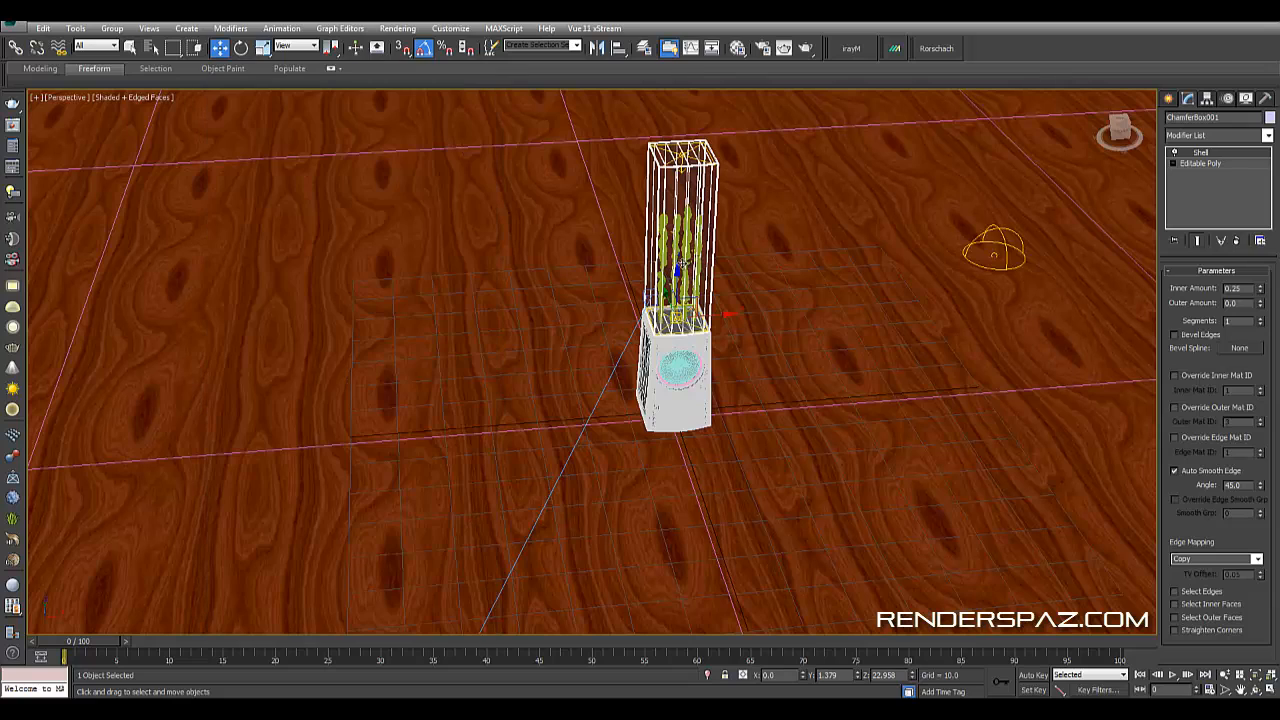
scroll(688, 241, "up", 5)
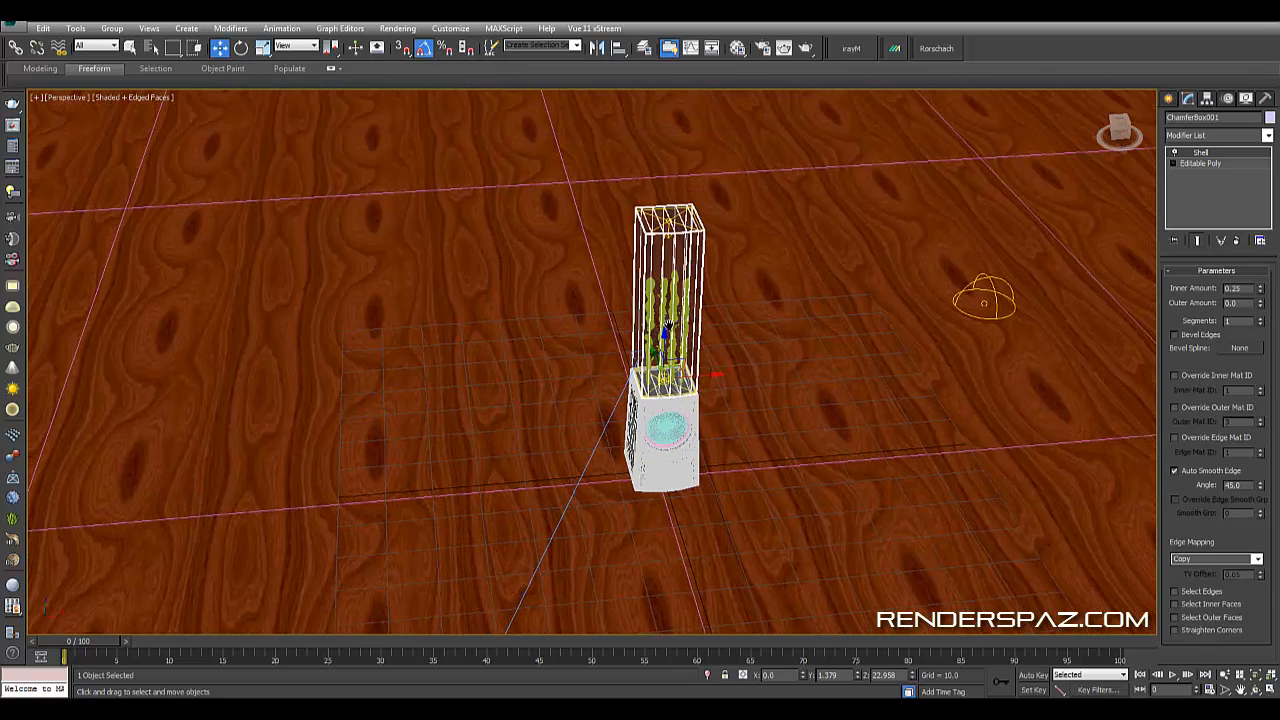
scroll(645, 205, "down", 2)
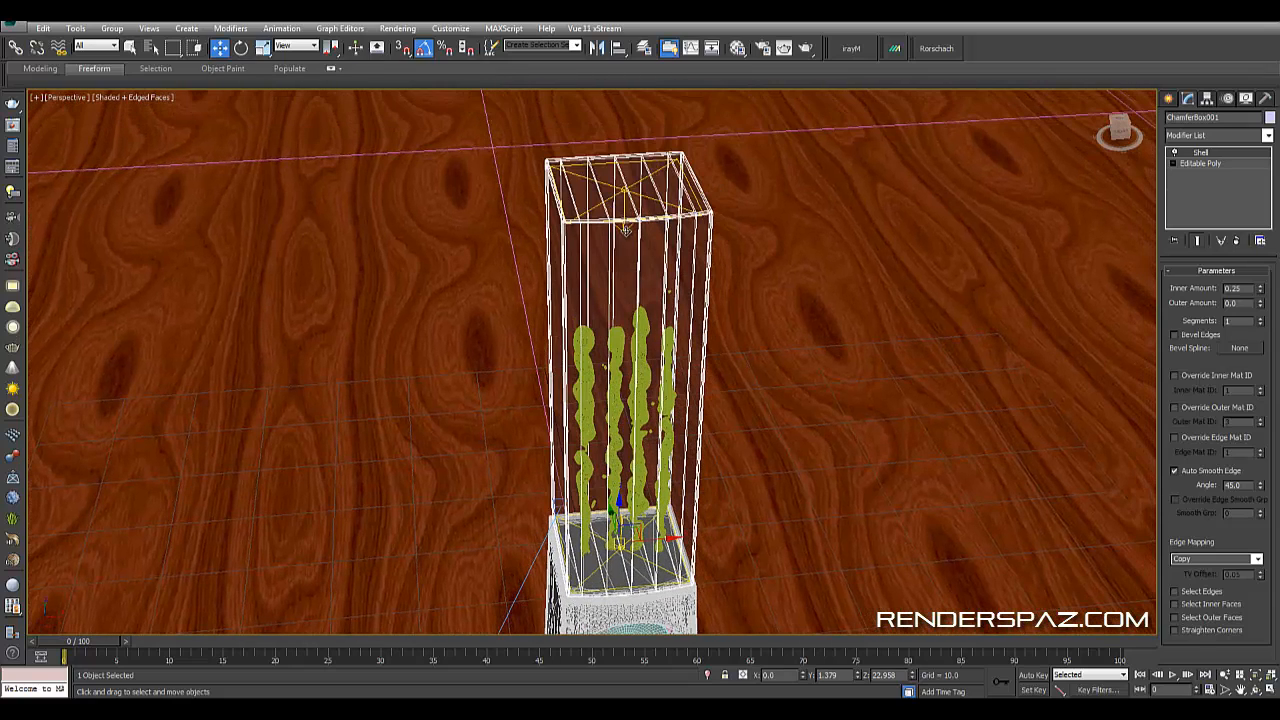
- Examine where the liquid columns meet the glass tube's base in the front view
key("t")
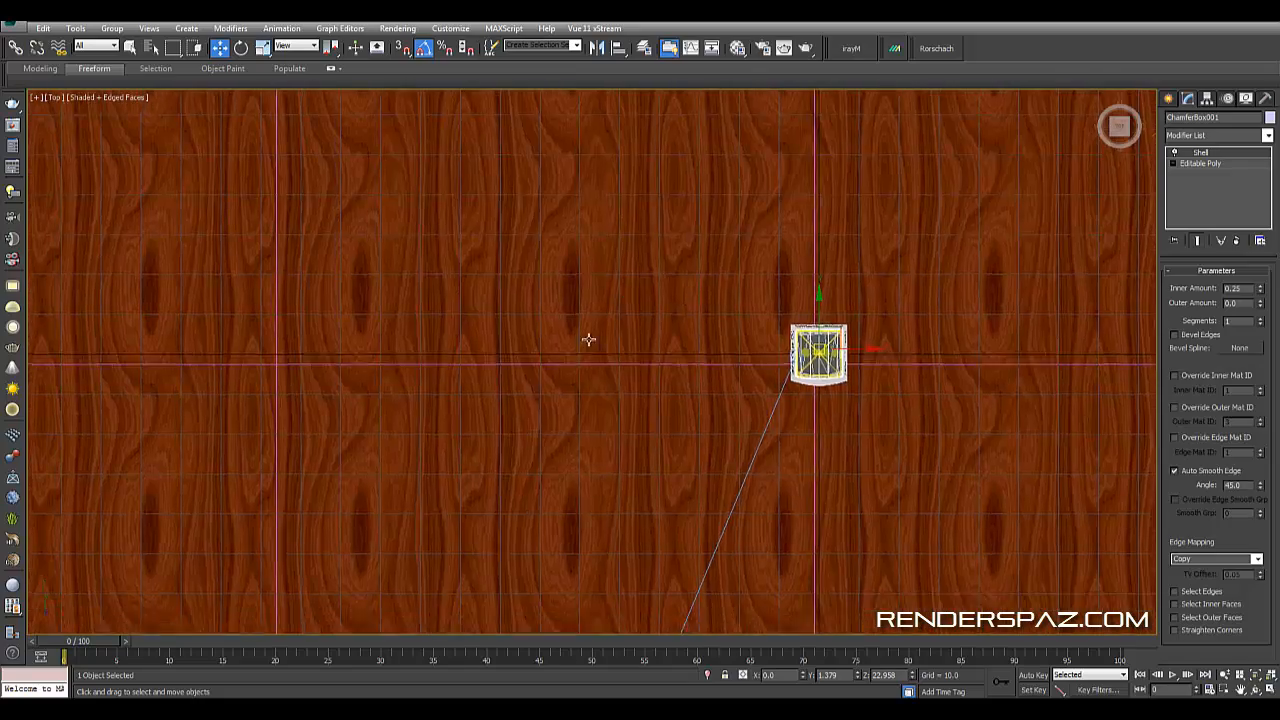
scroll(821, 314, "up", 5)
middle_click_drag(821, 314, 608, 125)
scroll(633, 249, "up", 1)
key("f")
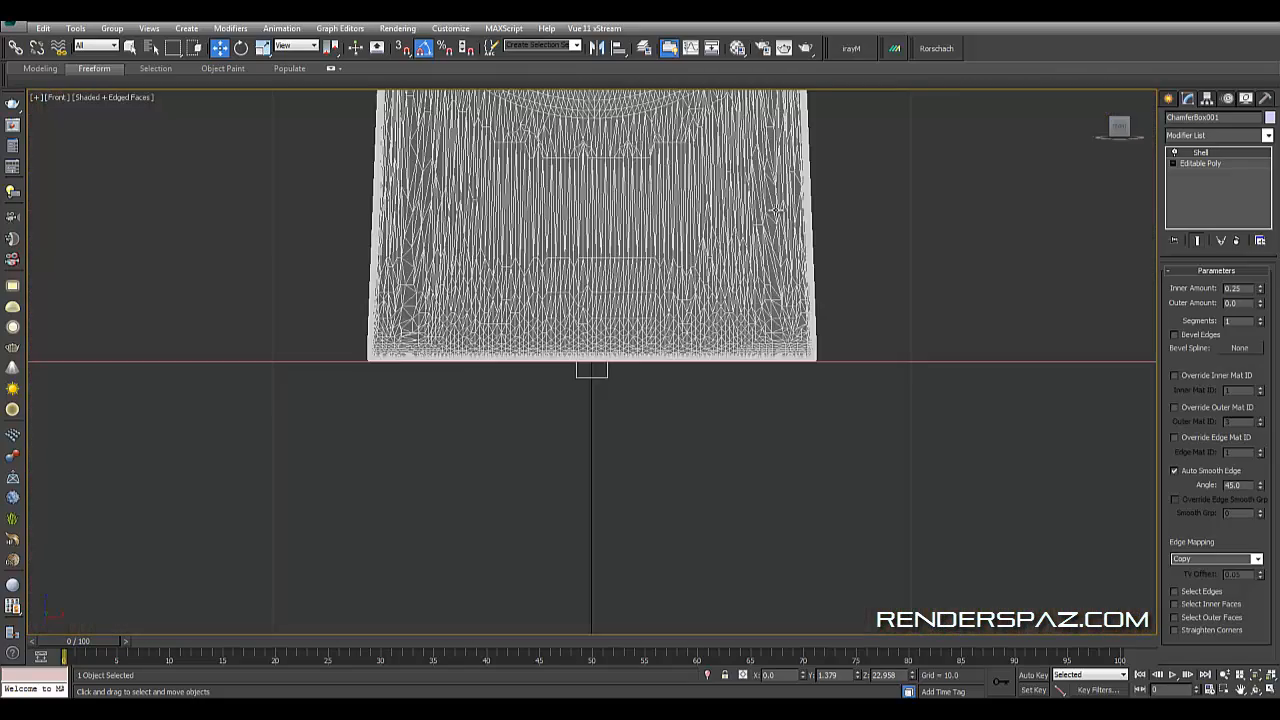
middle_click_drag(720, 237, 827, 469)
scroll(751, 437, "down", 1)
scroll(752, 435, "up", 7)
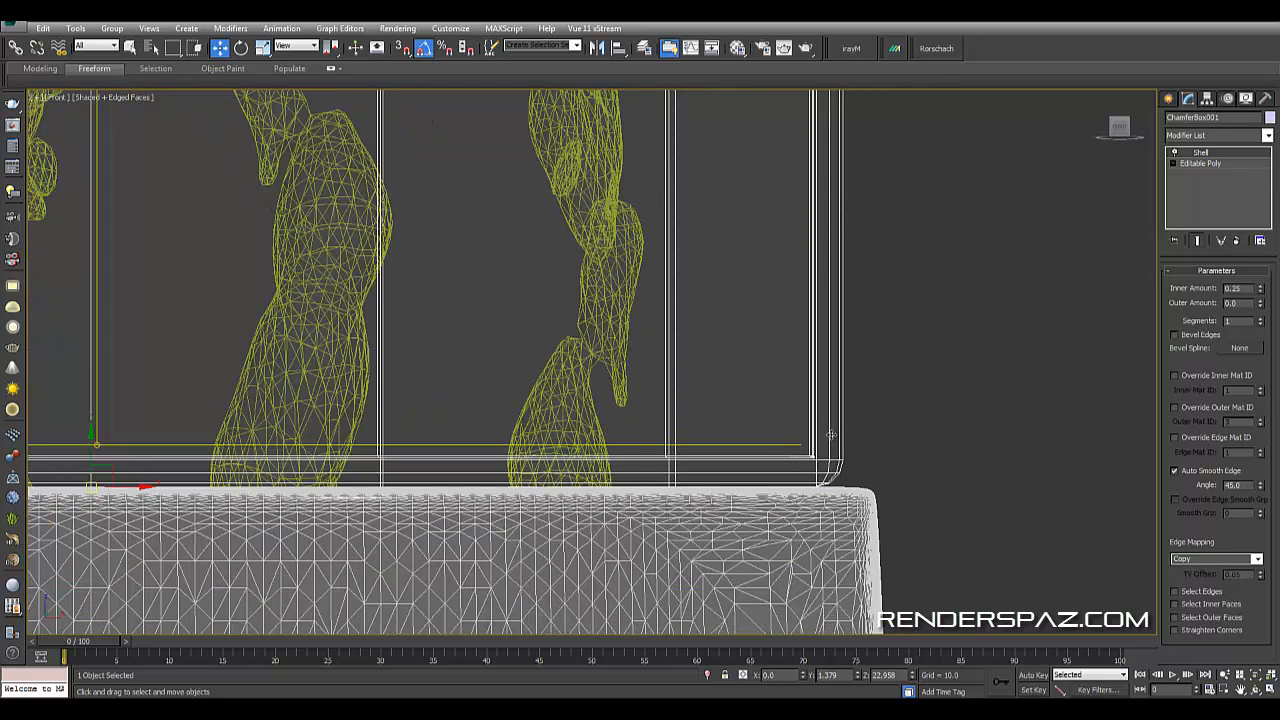
middle_click_drag(697, 363, 740, 306)
scroll(580, 366, "down", 4)
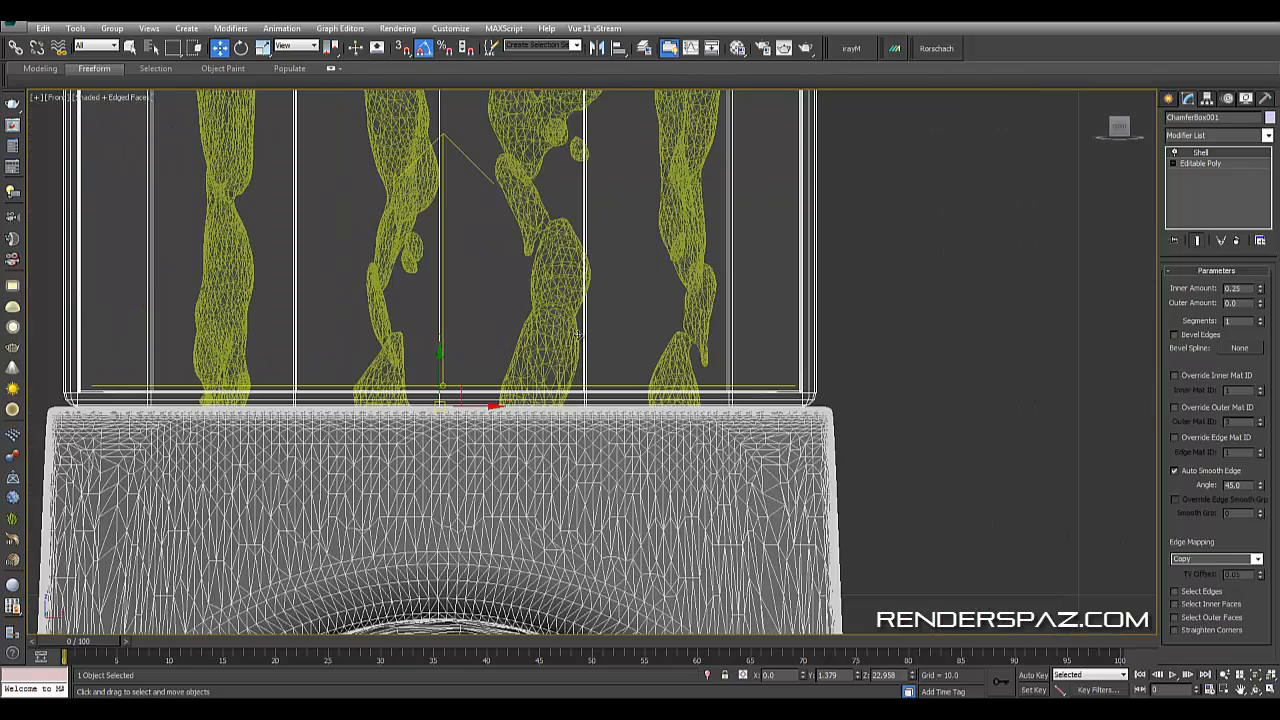
- Inspect the lower ends of the liquid columns and the tube's bottom edge above the speaker in the front view
middle_click_drag(533, 266, 549, 430)
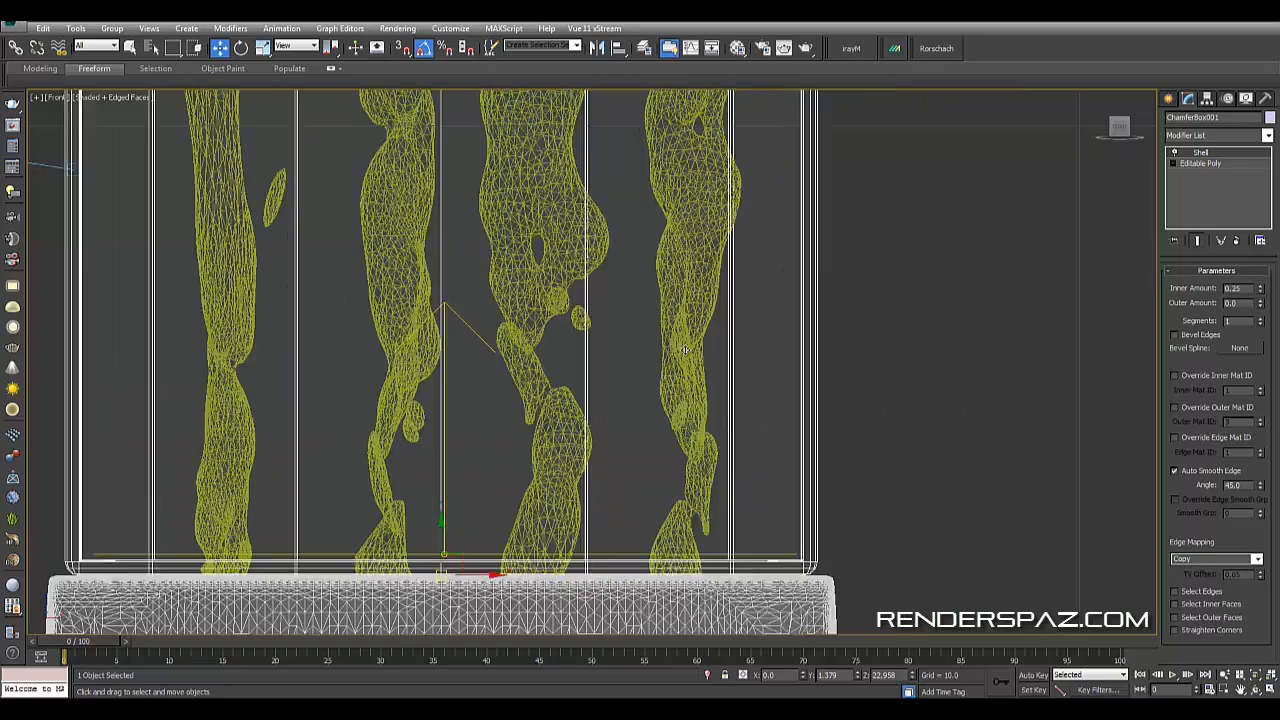
scroll(676, 298, "down", 6)
scroll(614, 221, "up", 4)
scroll(630, 300, "down", 6)
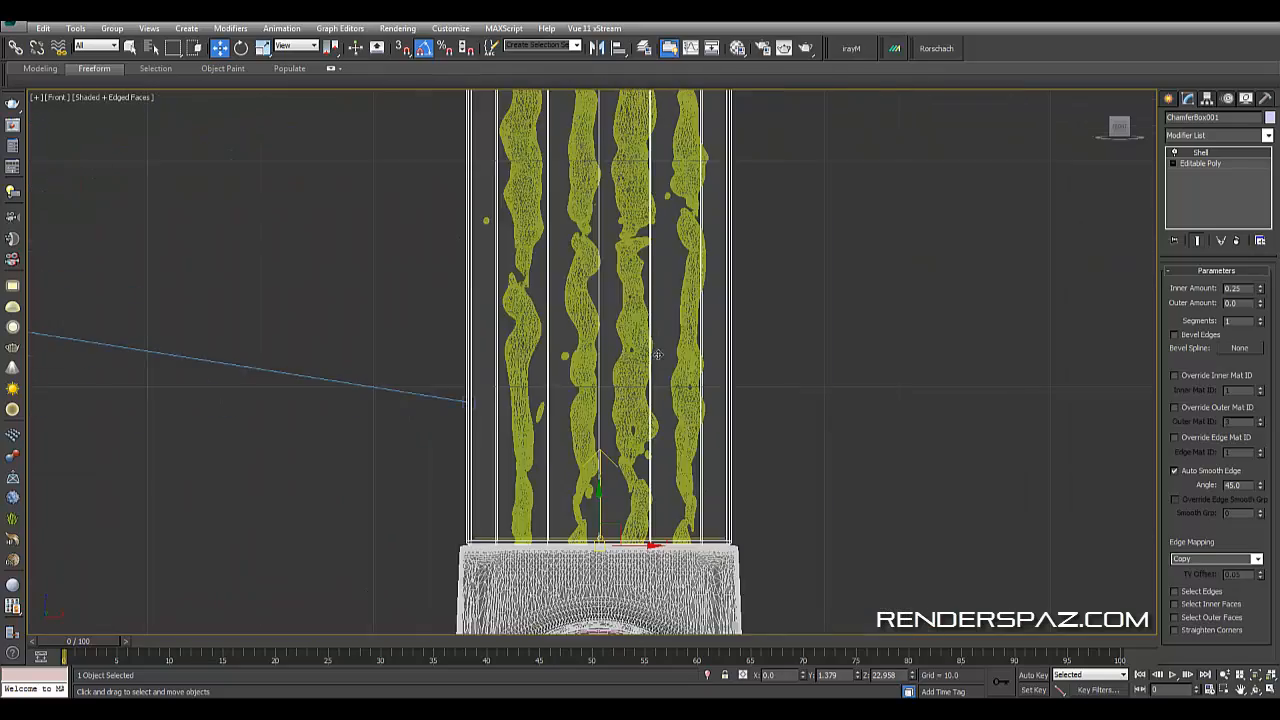
scroll(643, 413, "up", 3)
scroll(643, 414, "up", 3)
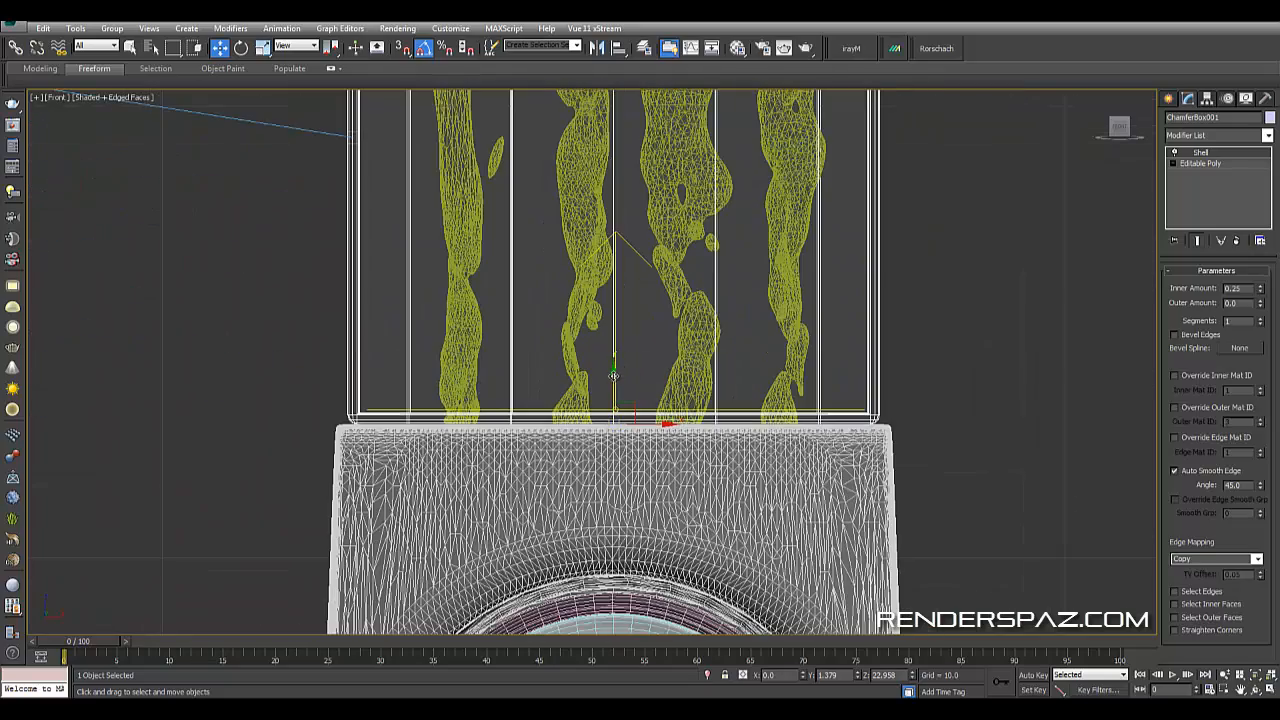
scroll(810, 400, "up", 3)
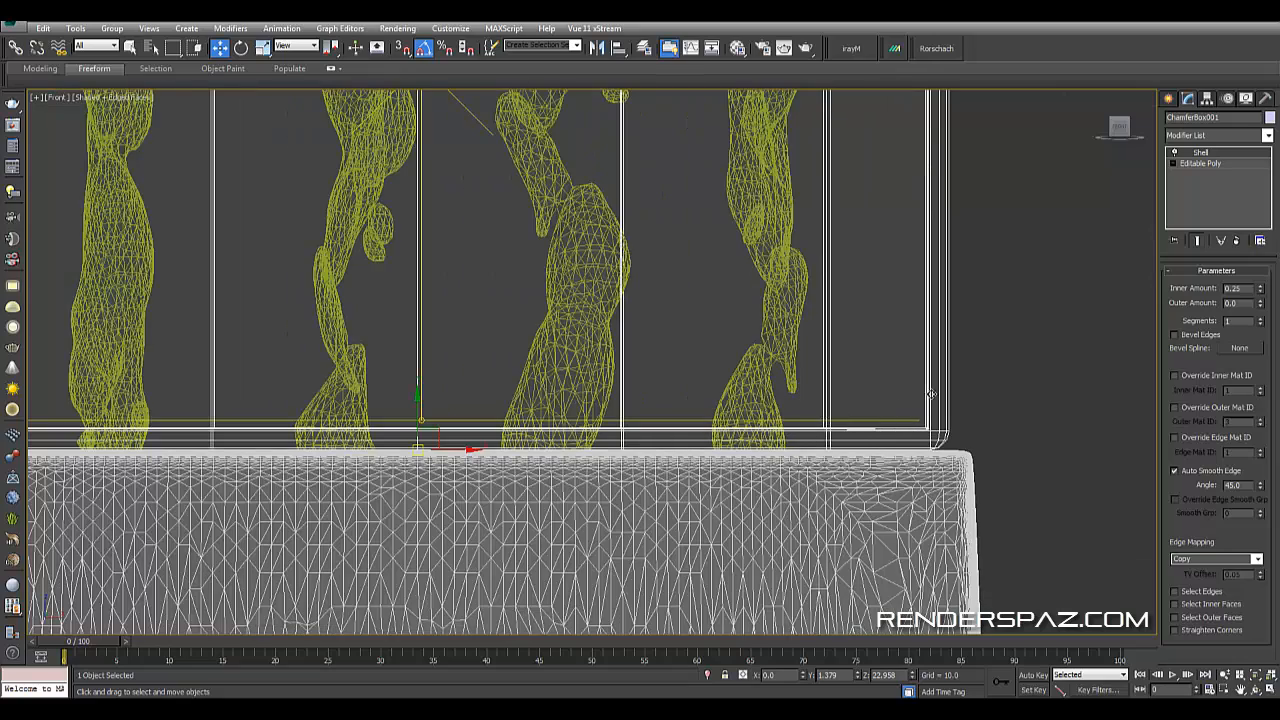
scroll(868, 430, "down", 5)
middle_click_drag(766, 233, 764, 317)
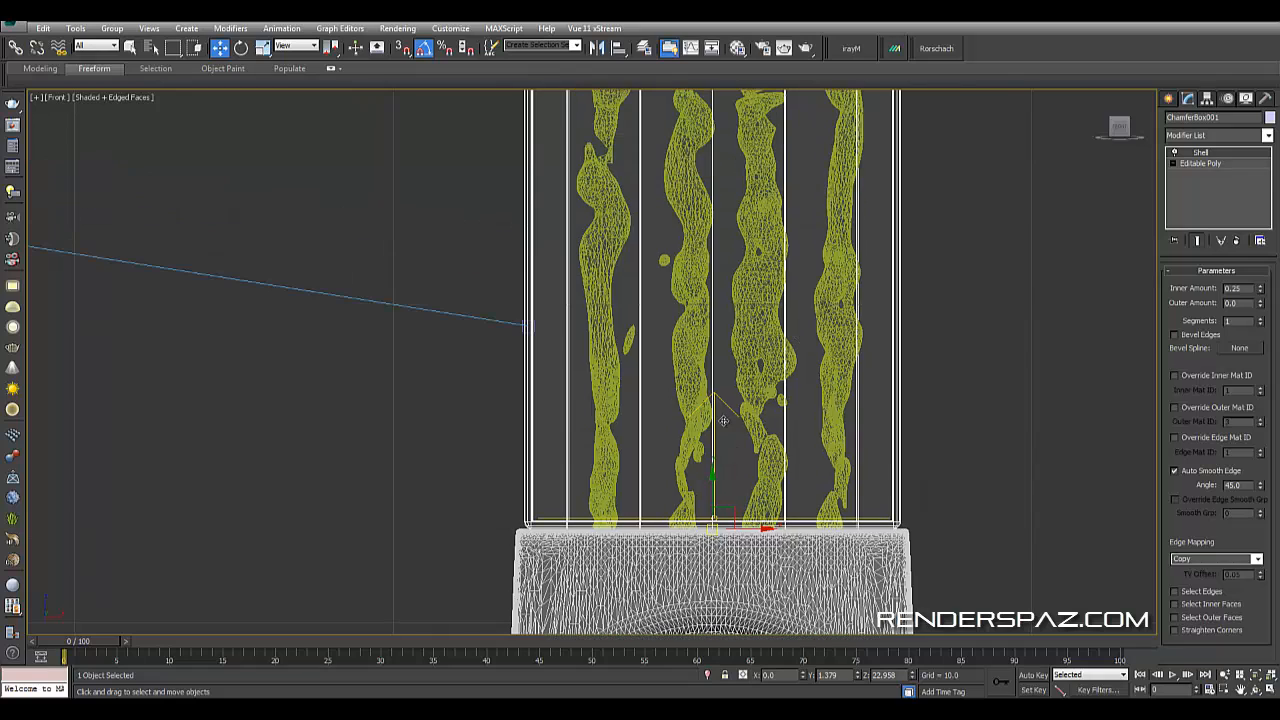
- Review the Gradient Ramp map in the Material Editor, then close the editor
key("m")
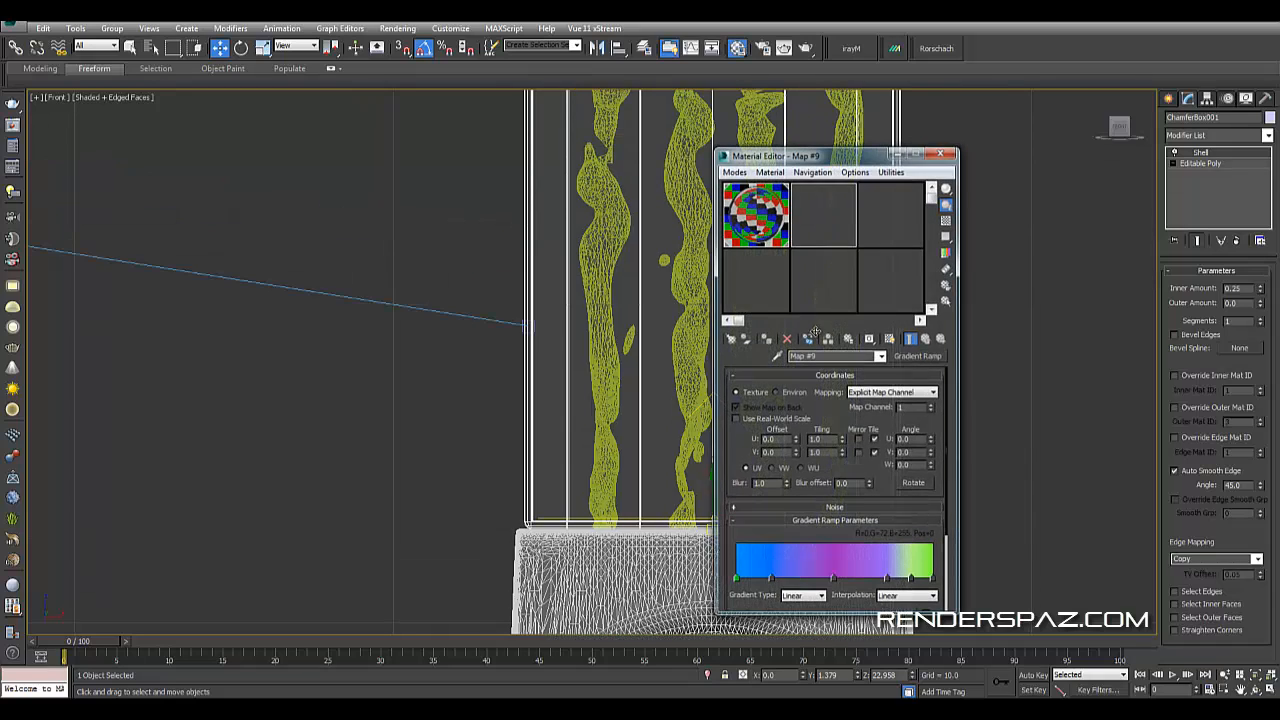
scroll(869, 273, "down", 6)
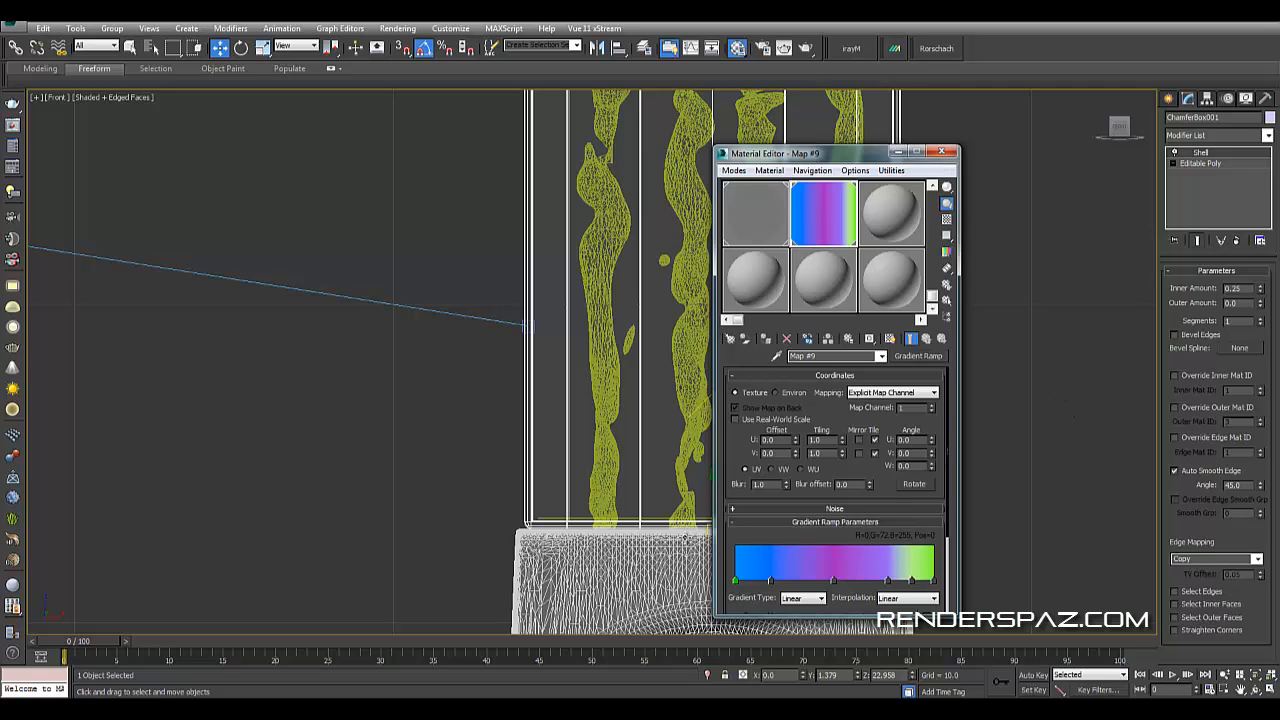
left_click(941, 151)
- Select the VRay plane light beneath the liquid columns in the perspective view and review its parameters
key("p")
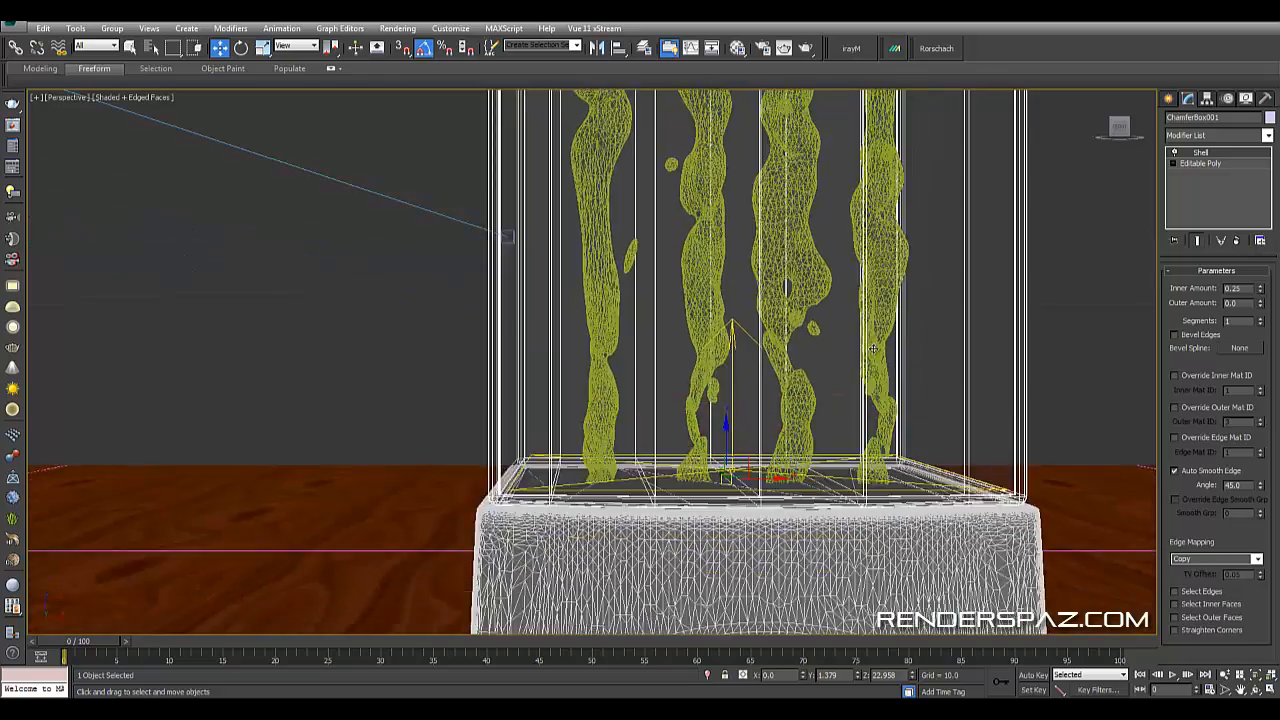
scroll(868, 375, "down", 3)
middle_click_drag(868, 275, 865, 341, "alt")
scroll(865, 341, "up", 3)
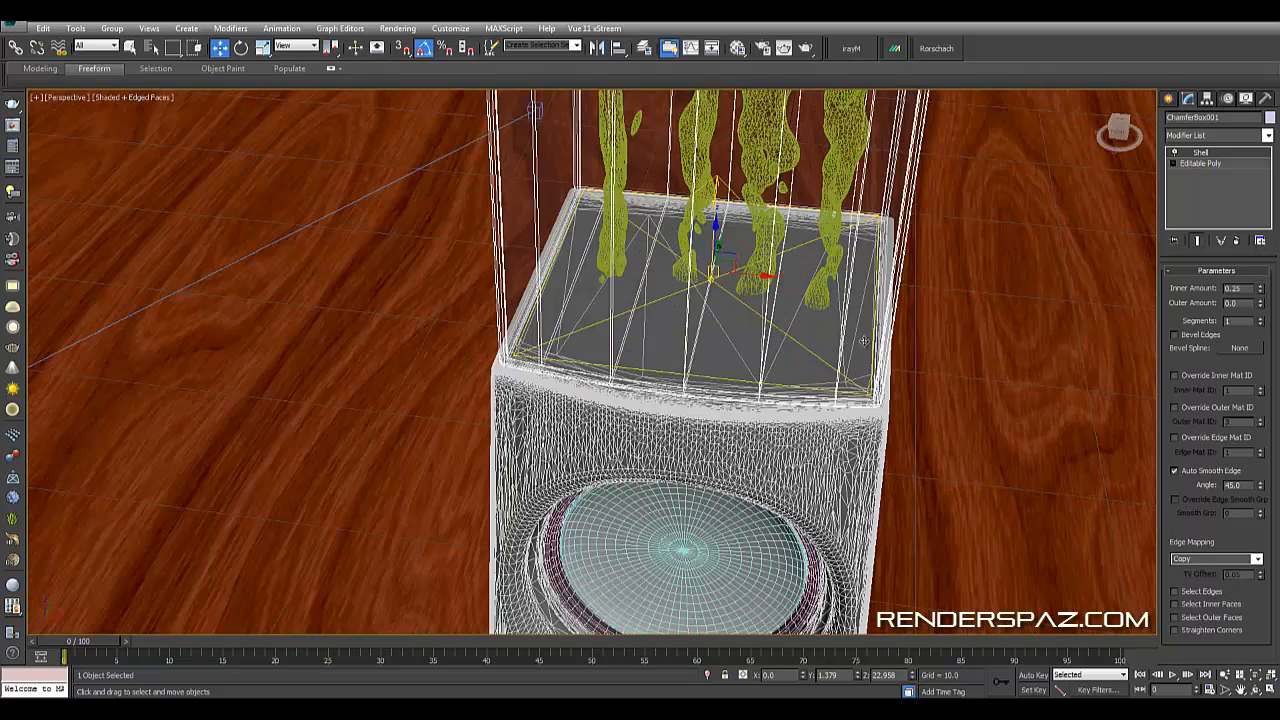
left_click(810, 349)
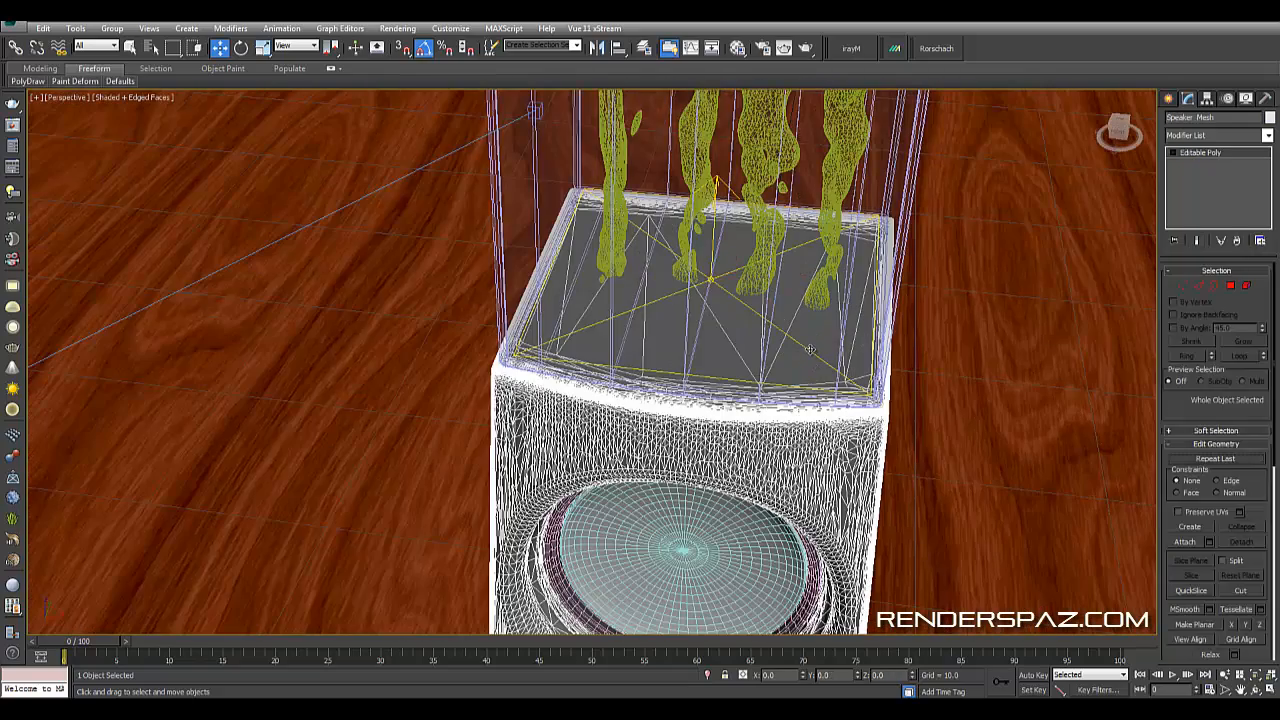
left_click(810, 349)
left_click(810, 349)
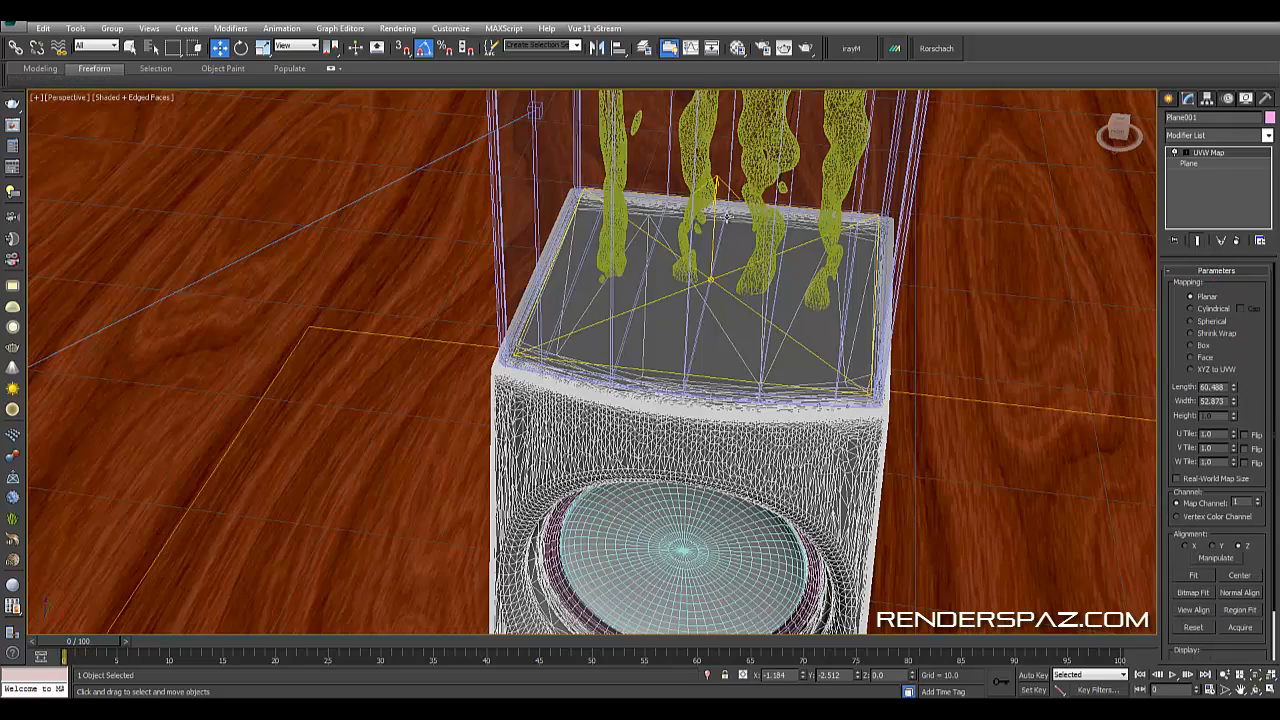
left_click(720, 185)
left_click(720, 185)
scroll(730, 290, "up", 5)
scroll(805, 316, "down", 4)
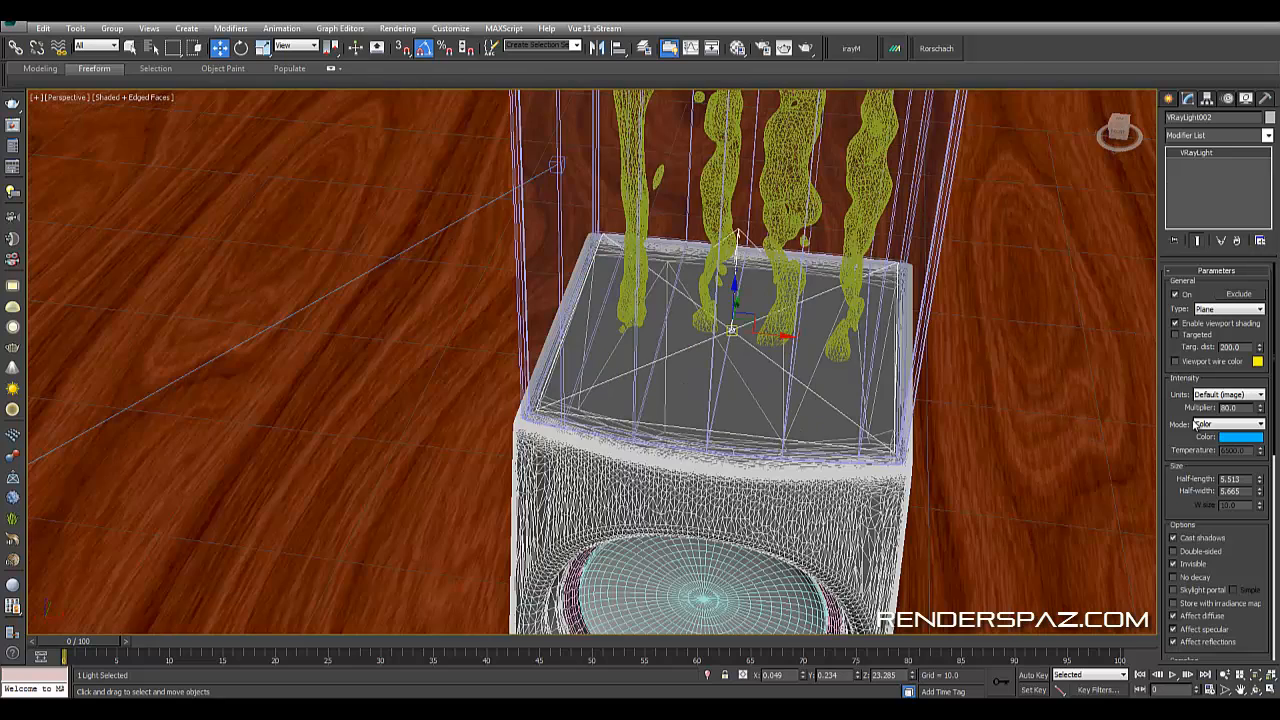
left_click_drag(1229, 408, 1173, 405)
scroll(1213, 515, "down", 5)
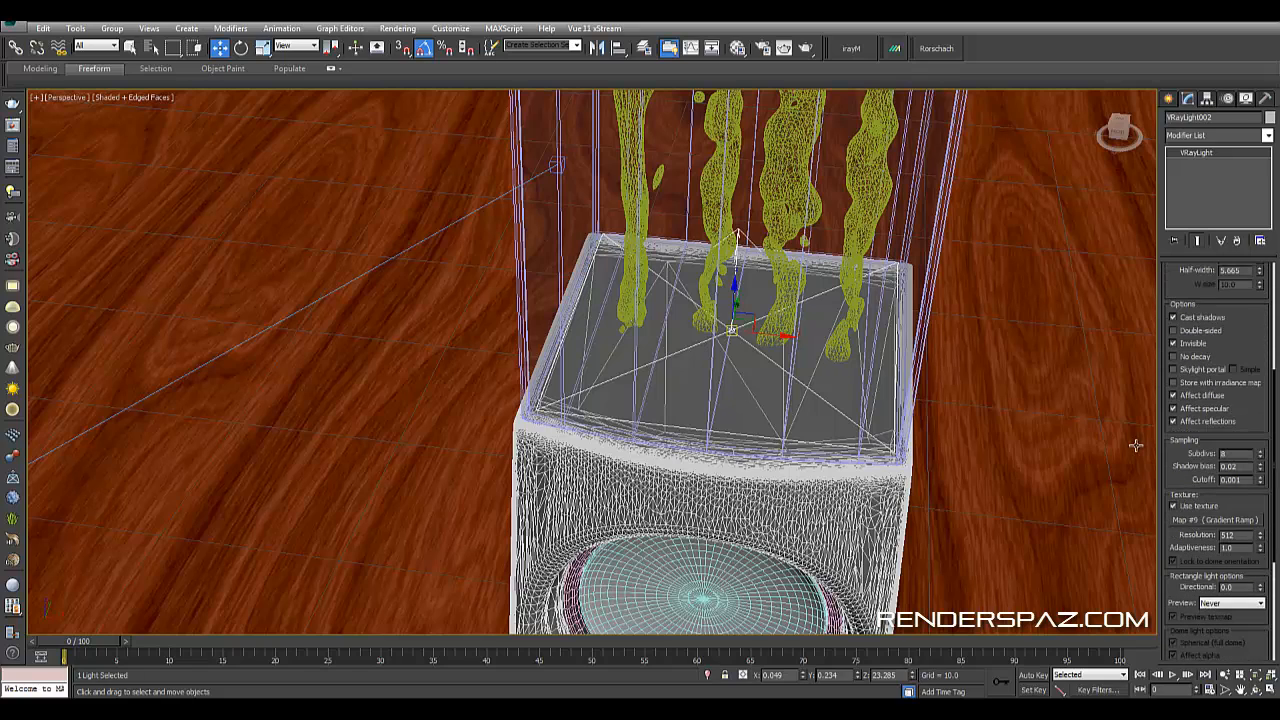
- Open Render Setup and start a V-Ray Adv test render of the perspective view, closing the frame buffer
key("m")
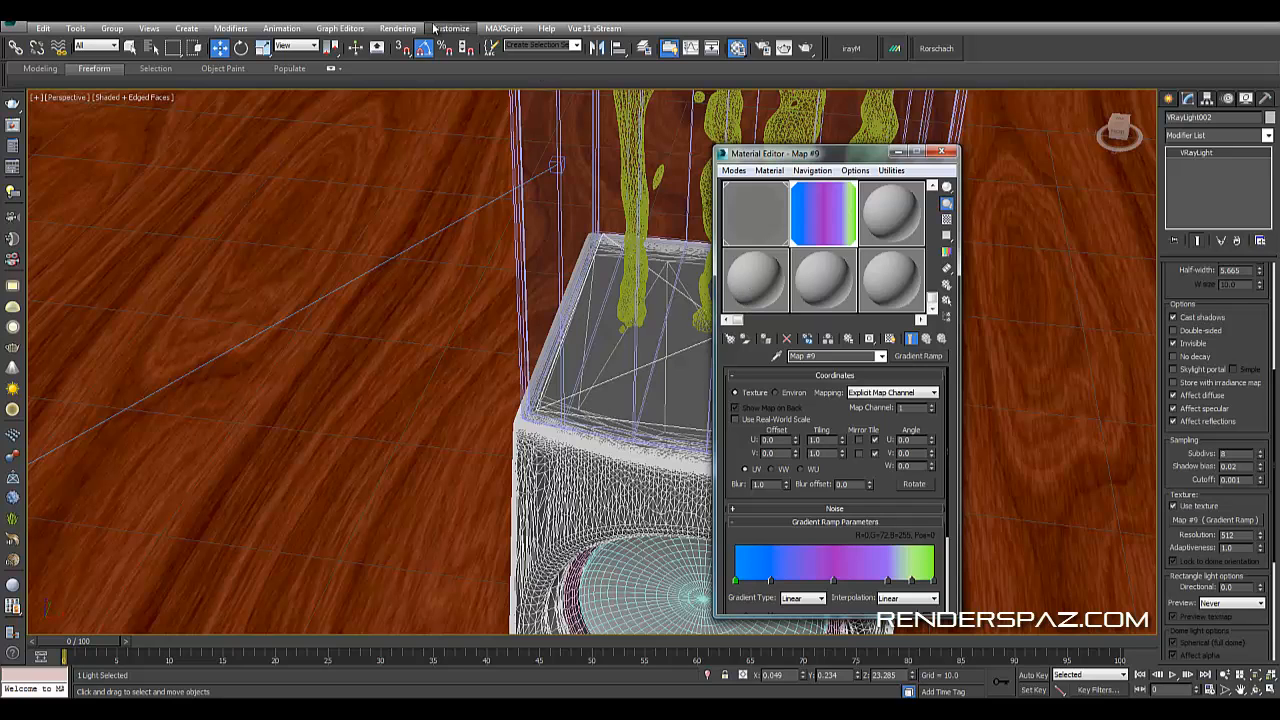
left_click(400, 28)
left_click(420, 57)
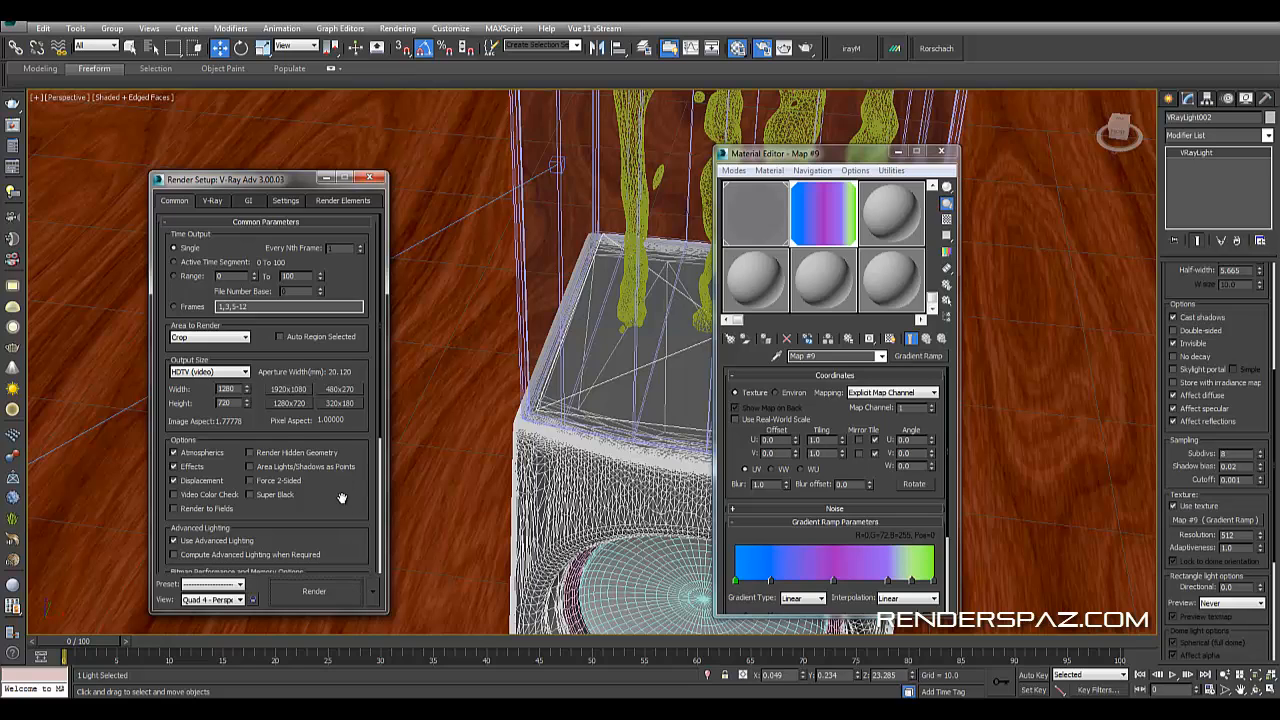
left_click(338, 589)
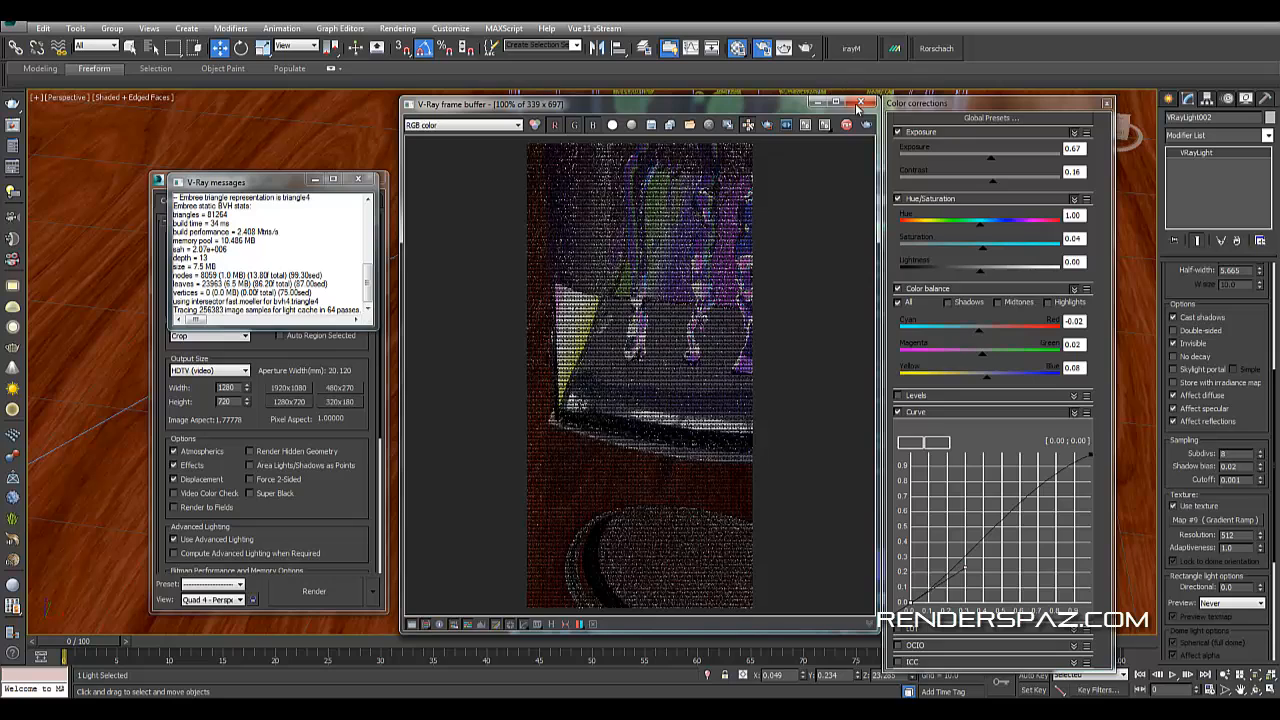
left_click(861, 102)
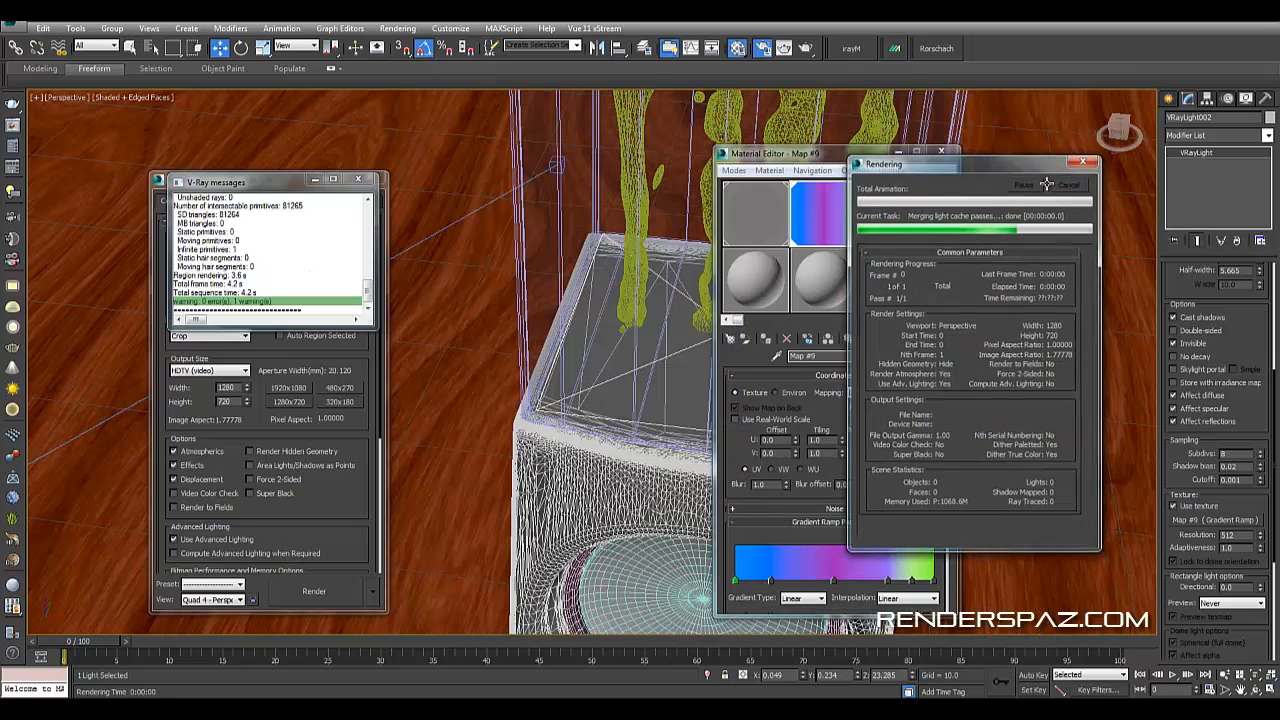
- Switch the render mode to ActiveShade with V-Ray RT and start the interactive preview window
left_click(366, 540)
scroll(353, 537, "down", 5)
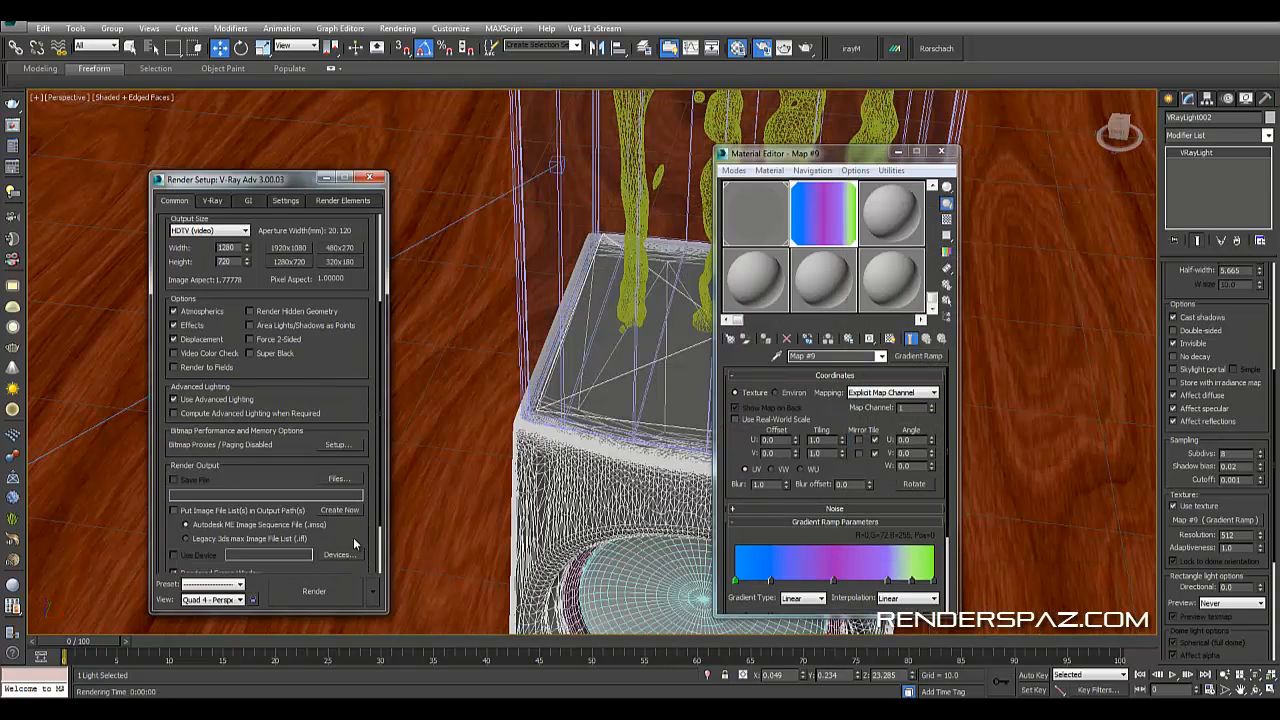
left_click(372, 597)
left_click(395, 646)
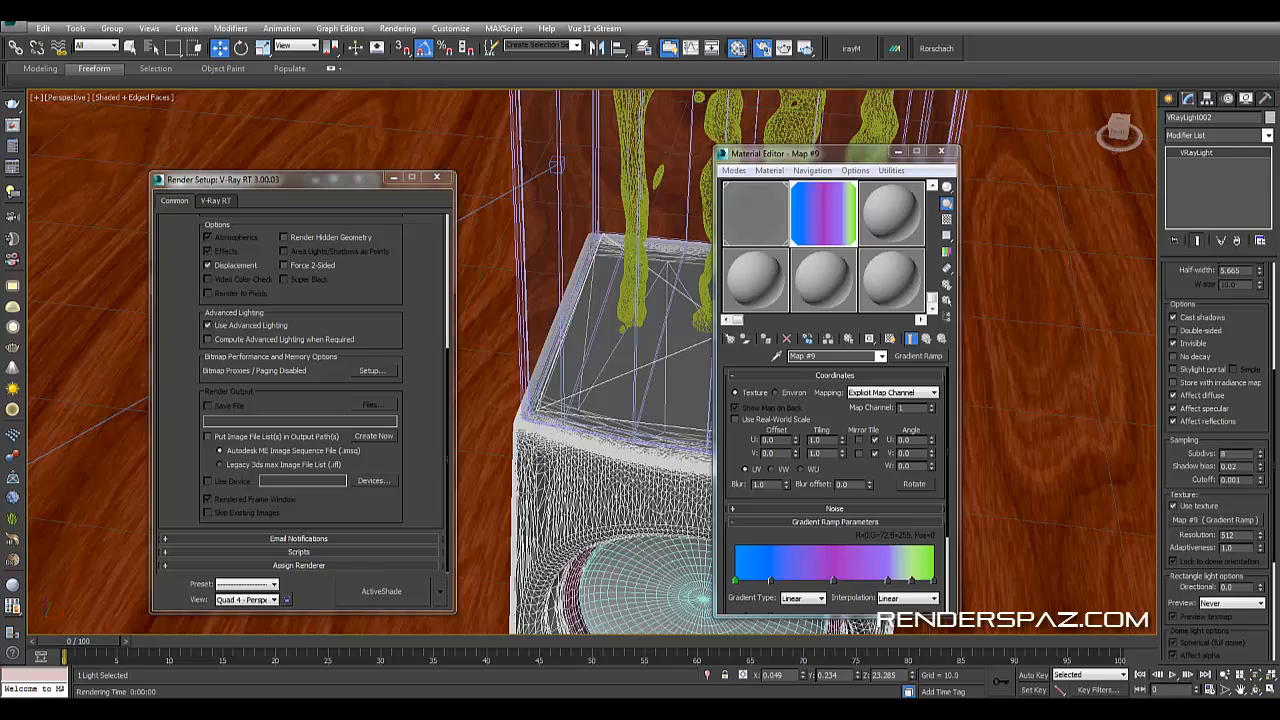
left_click_drag(1188, 66, 323, 143)
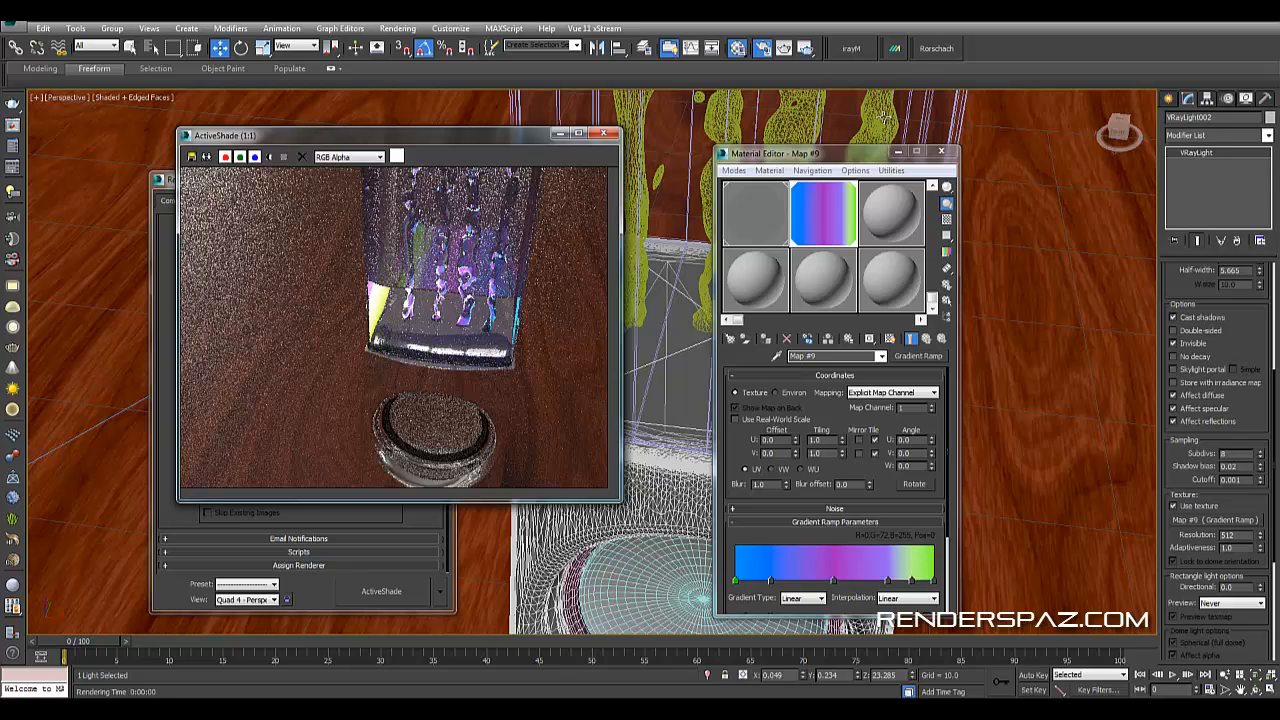
- Turn off the VRay light's Invisible option
left_click(941, 152)
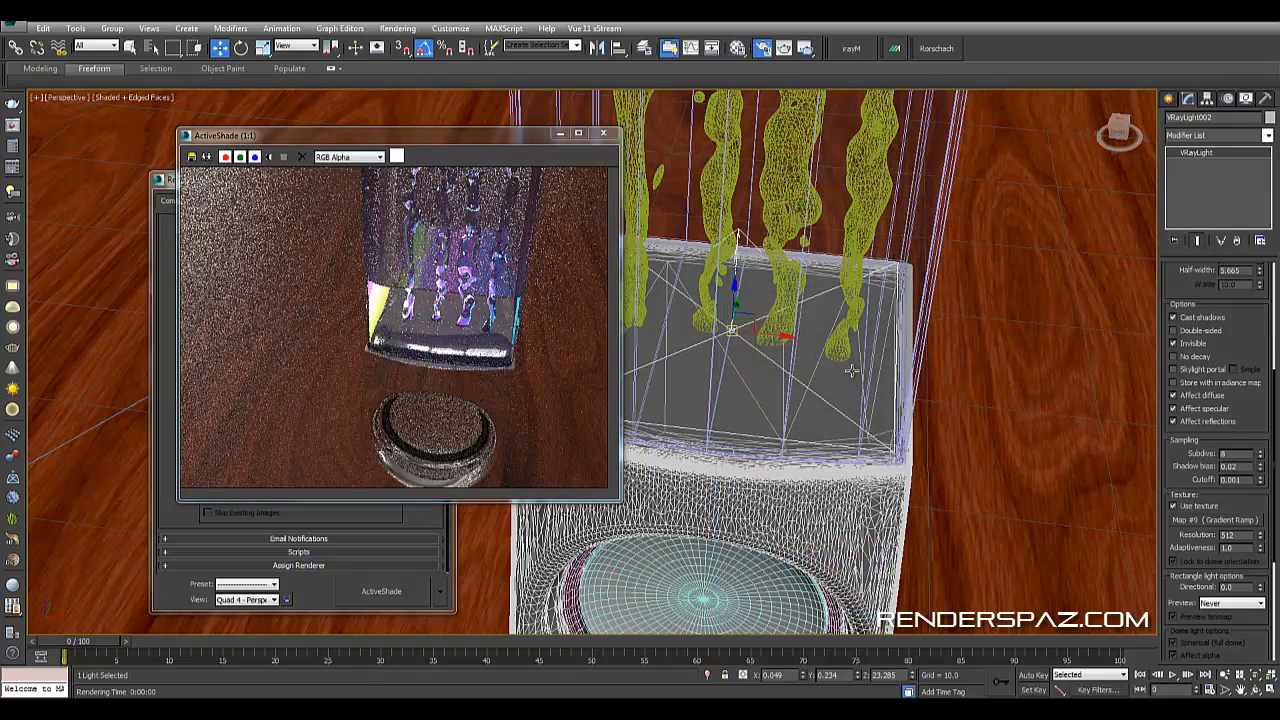
middle_click_drag(853, 370, 812, 477)
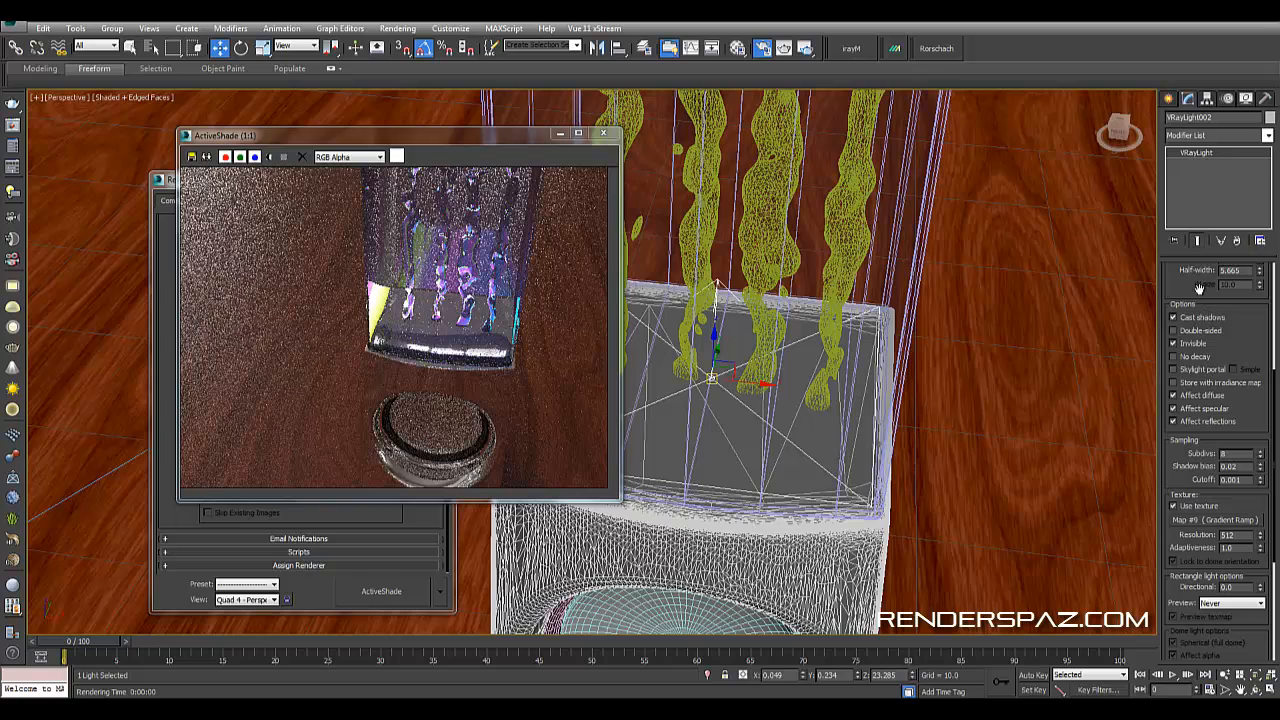
scroll(1190, 289, "up", 2)
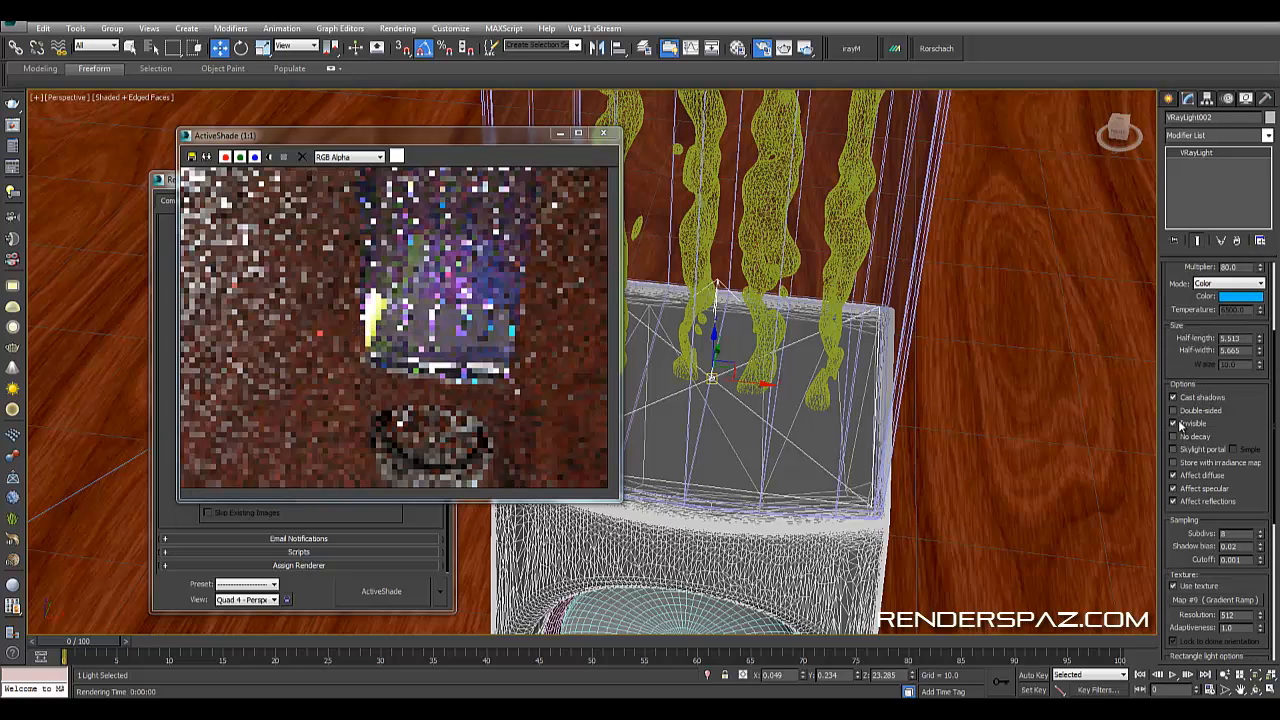
left_click(1186, 424)
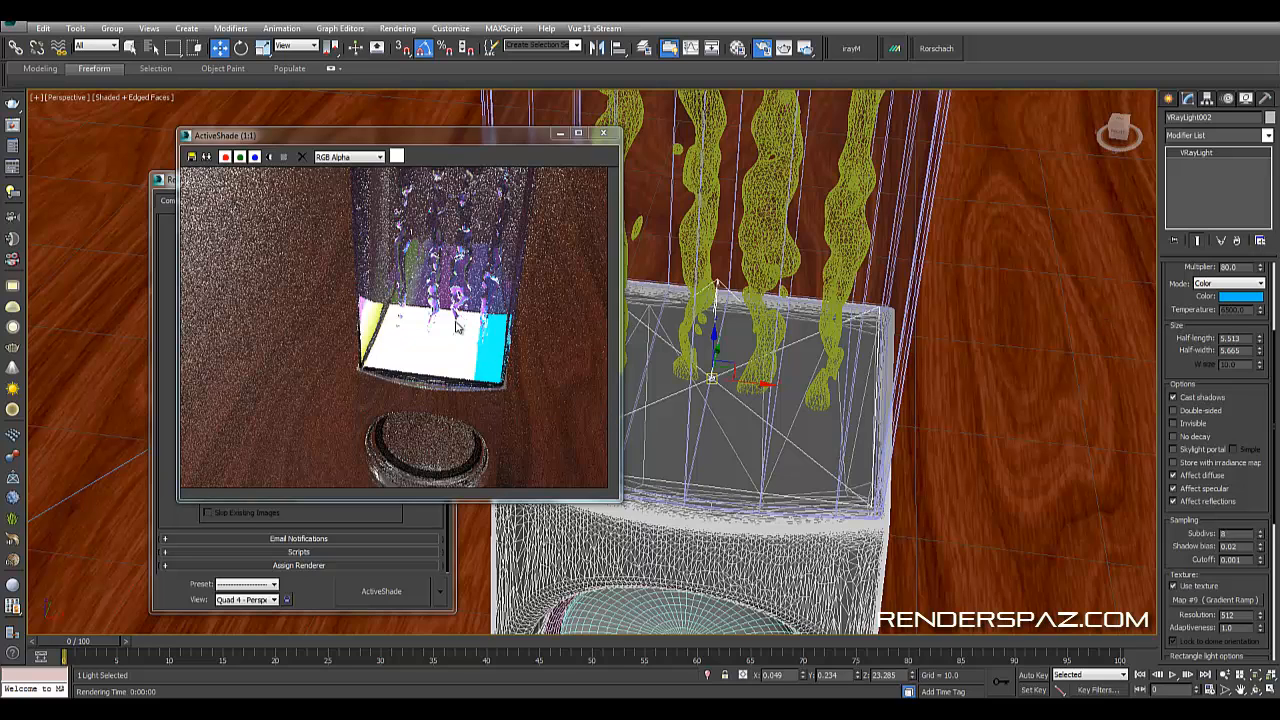
- Orbit and zoom around the glass tube while checking the ActiveShade preview
left_click(452, 219)
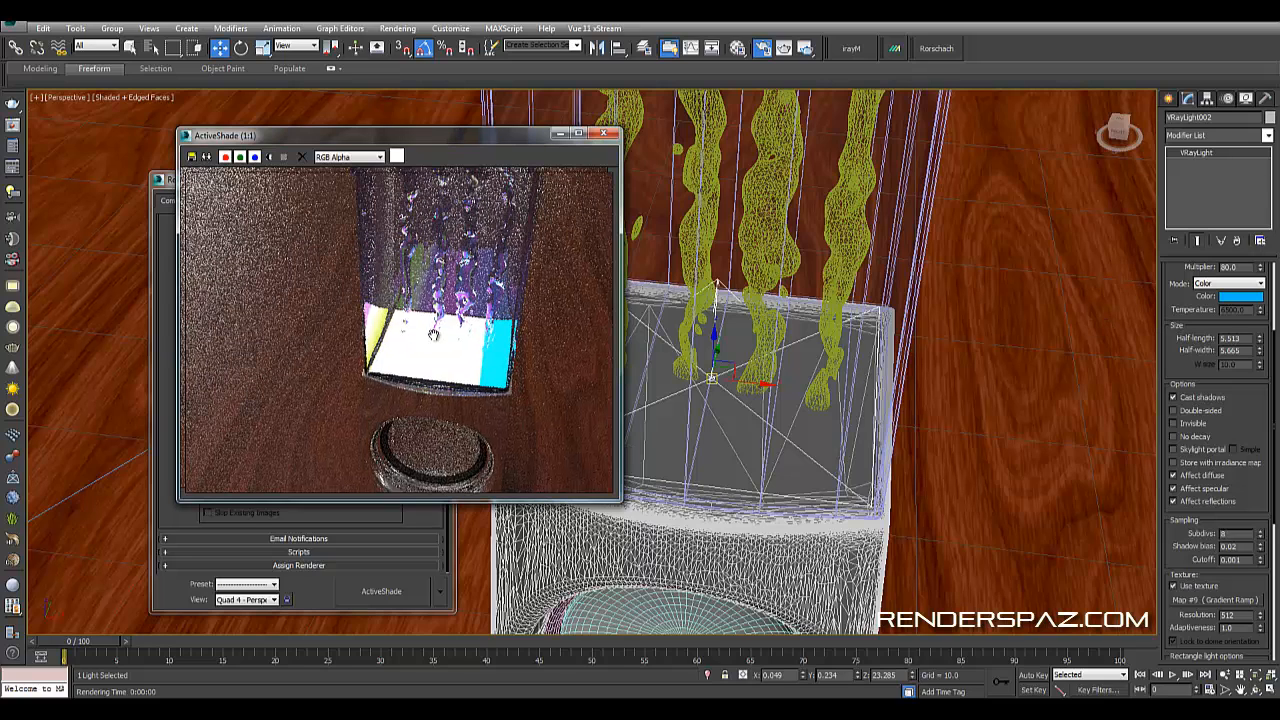
middle_click_drag(737, 190, 741, 261)
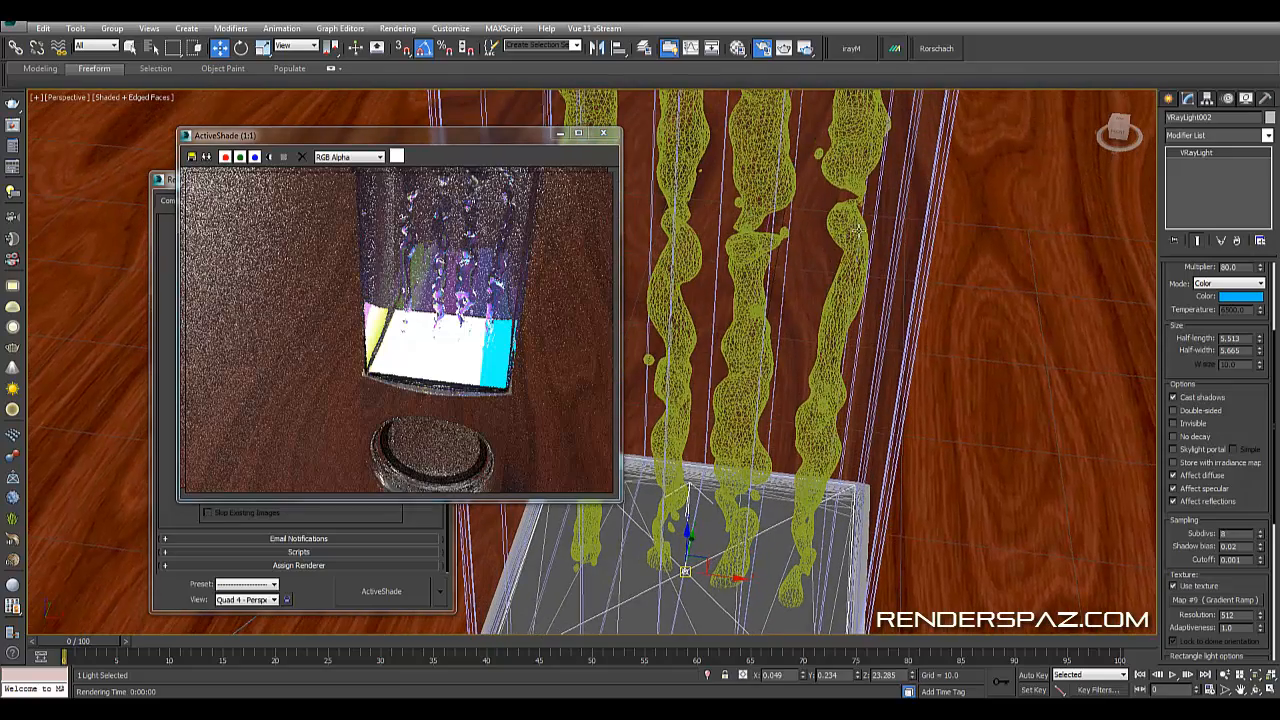
scroll(869, 304, "down", 5)
middle_click_drag(888, 190, 828, 301)
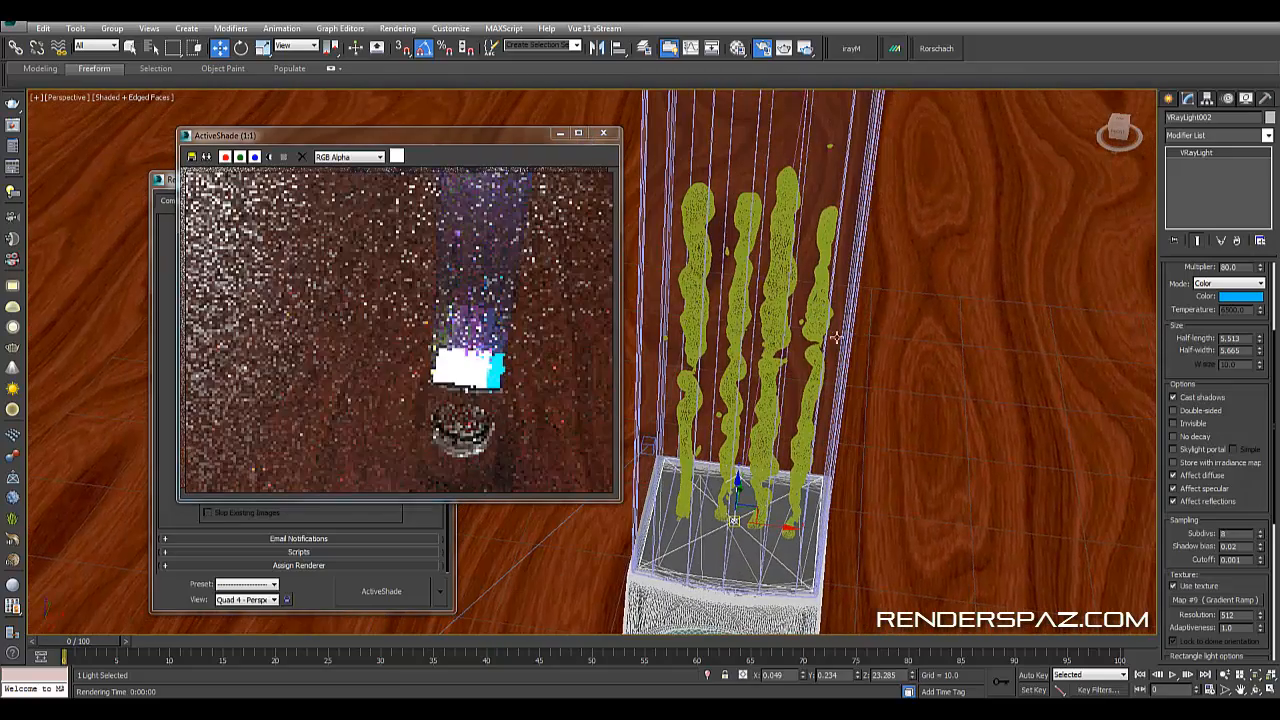
middle_click_drag(799, 347, 771, 420)
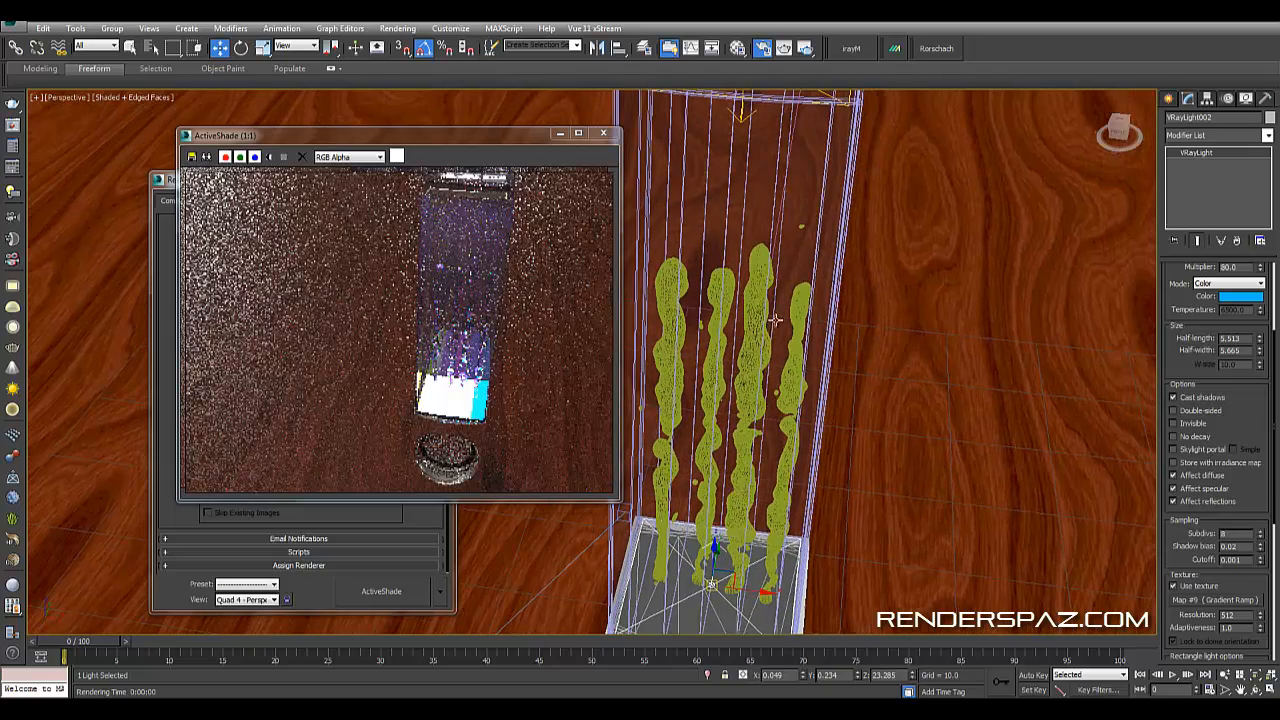
middle_click_drag(750, 474, 747, 346)
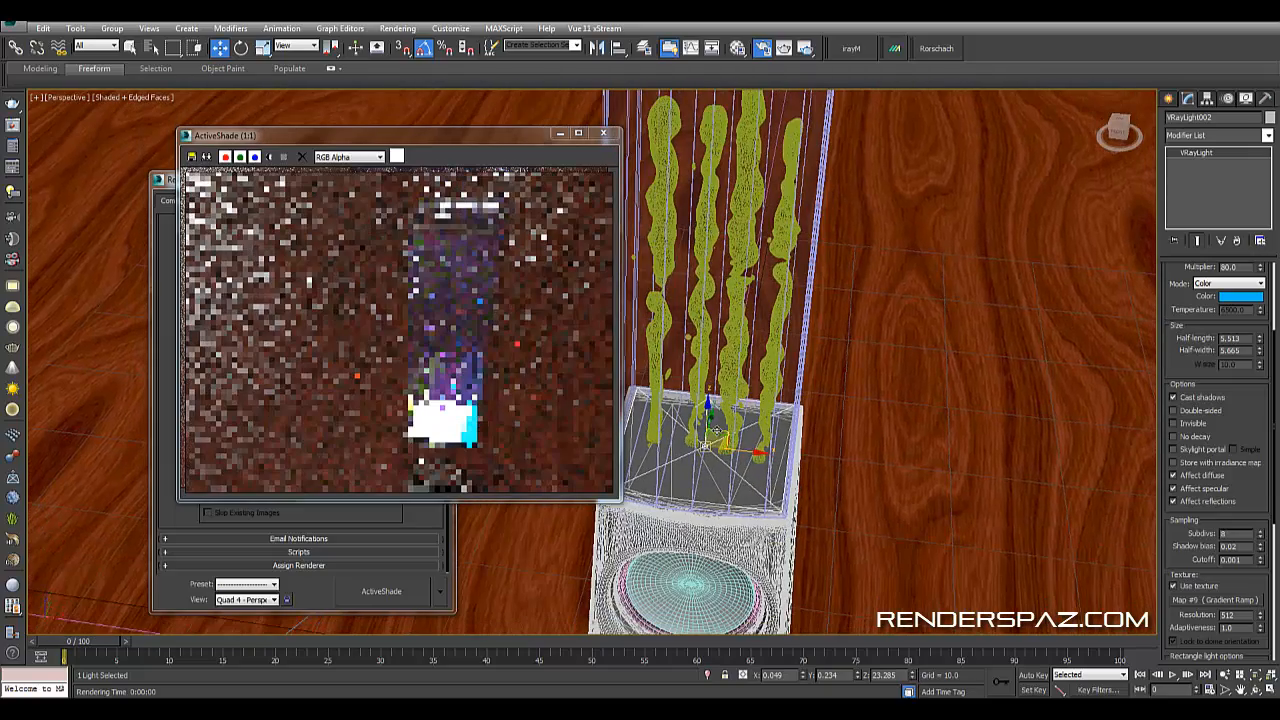
scroll(738, 346, "up", 3)
scroll(718, 312, "down", 5)
middle_click_drag(735, 244, 720, 282)
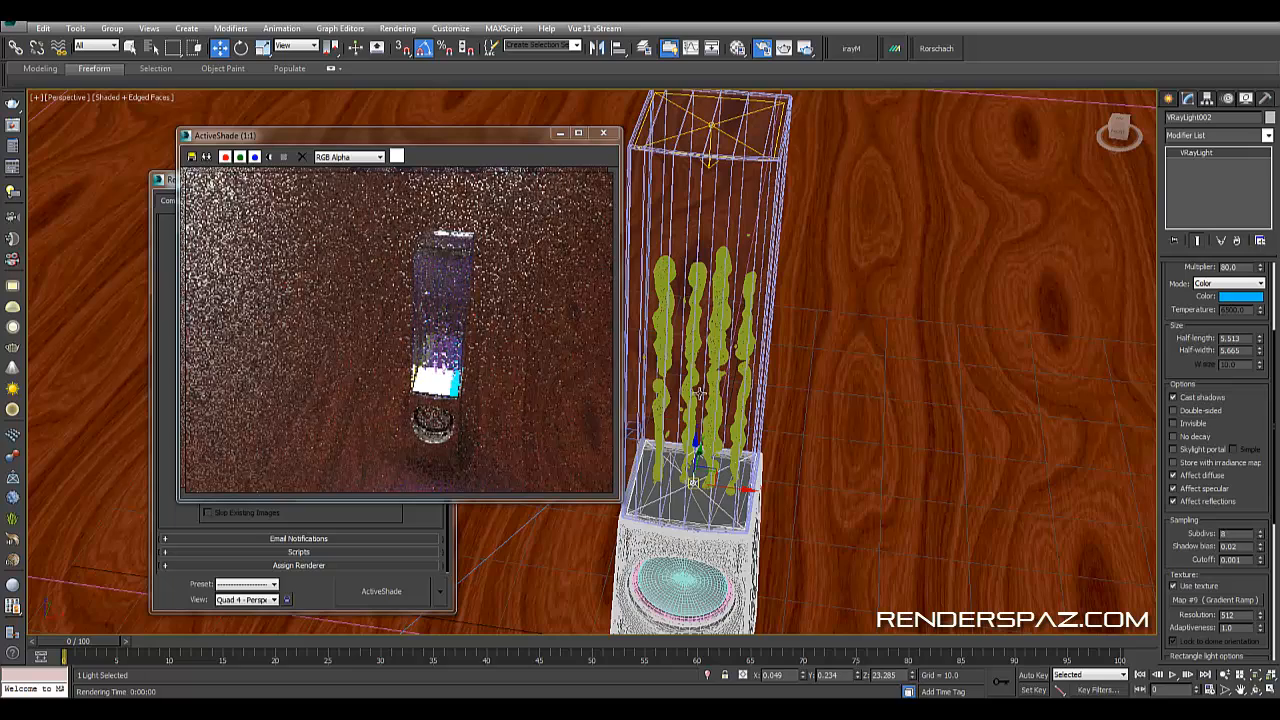
middle_click_drag(710, 280, 700, 329)
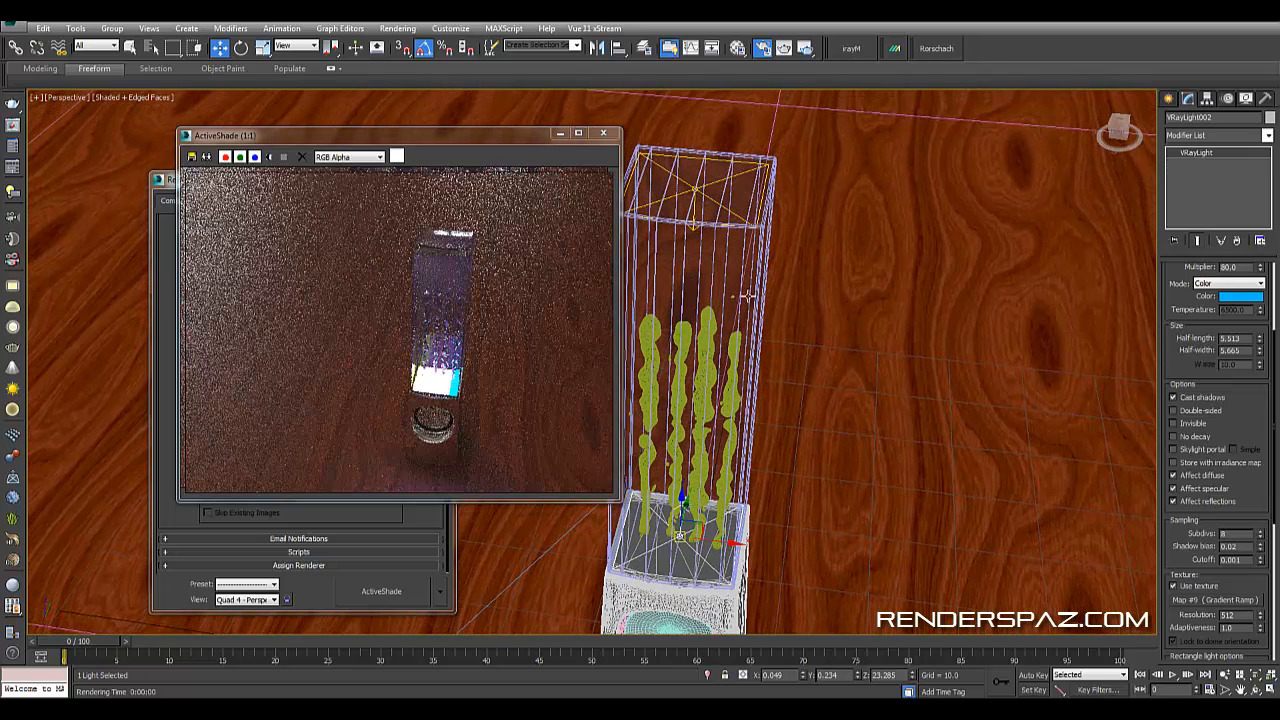
scroll(722, 378, "up", 4)
scroll(720, 381, "down", 2)
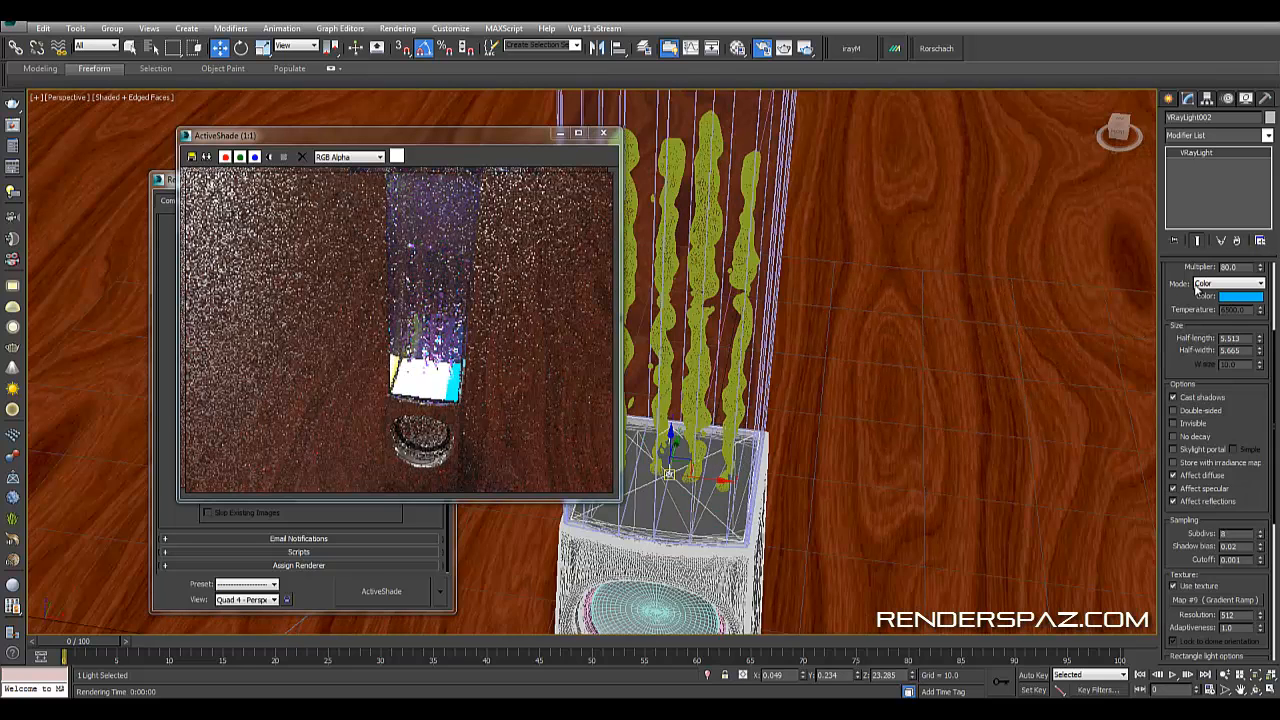
- Set the VRay light's multiplier to 1.0, reposition the ActiveShade window and reopen the Material Editor
type("1")
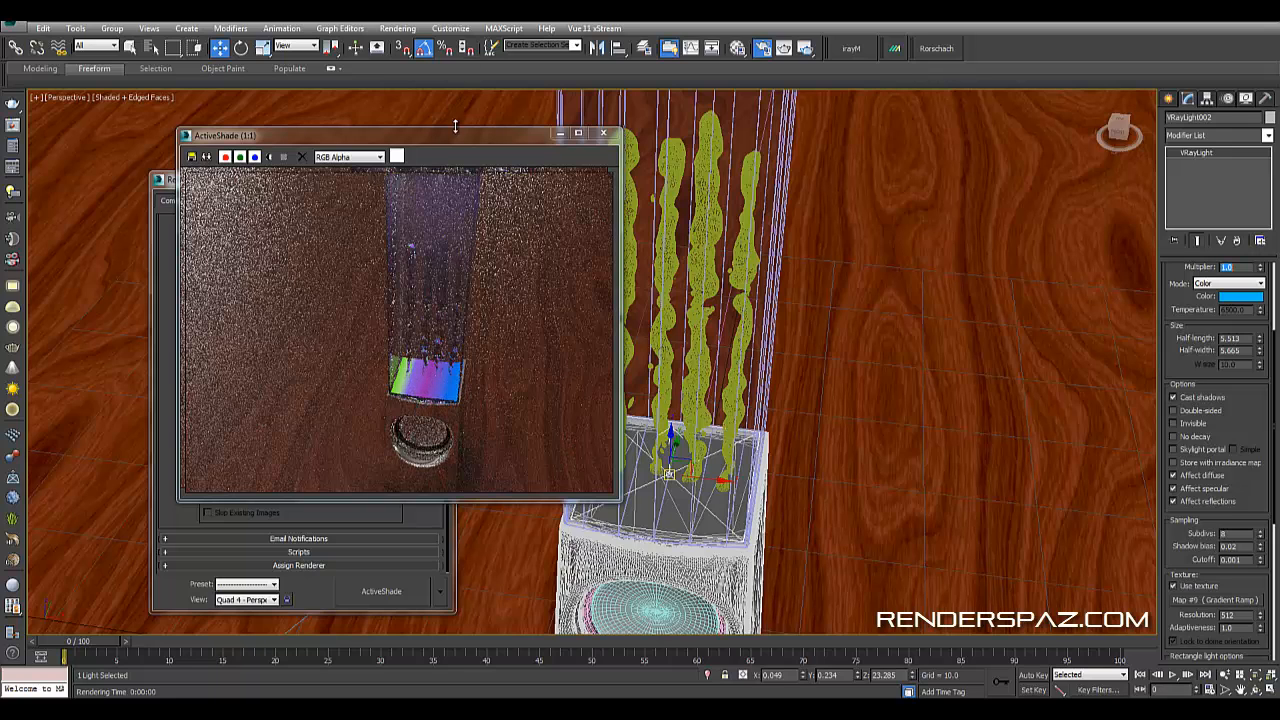
left_click_drag(532, 133, 644, 138)
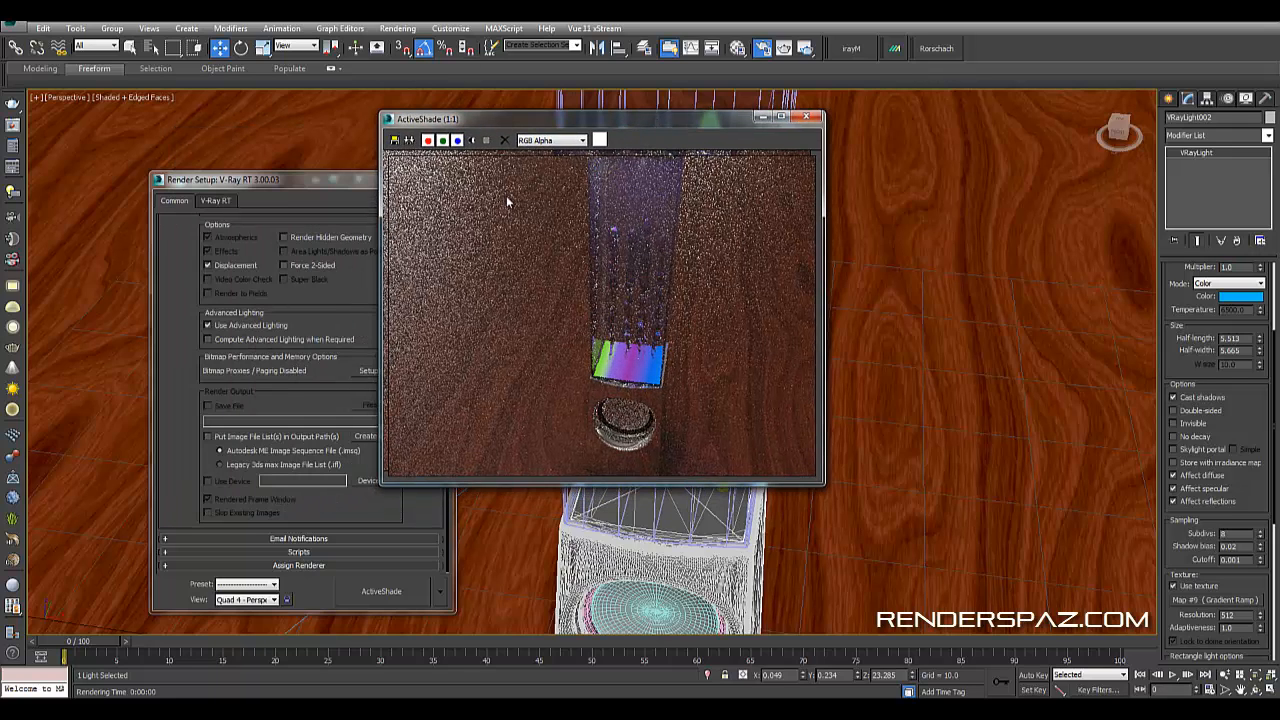
key("m")
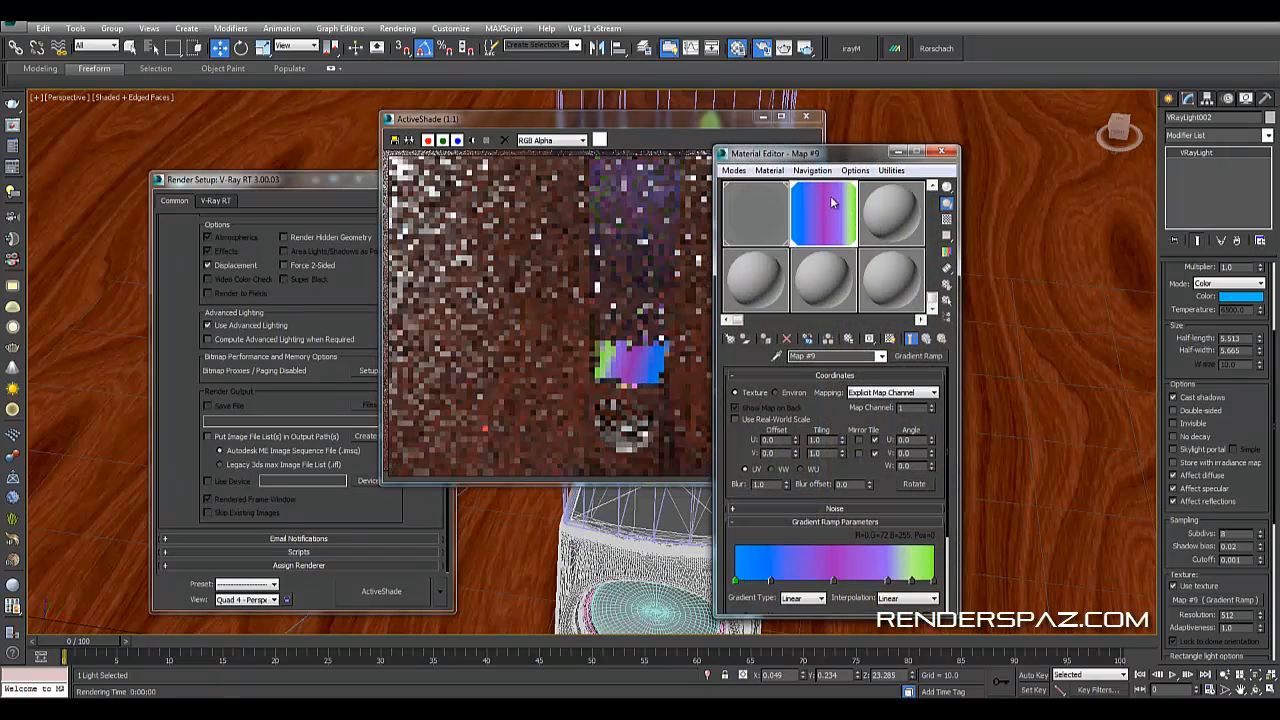
- Set the gradient ramp's last flag color to pure red
double_click(933, 582)
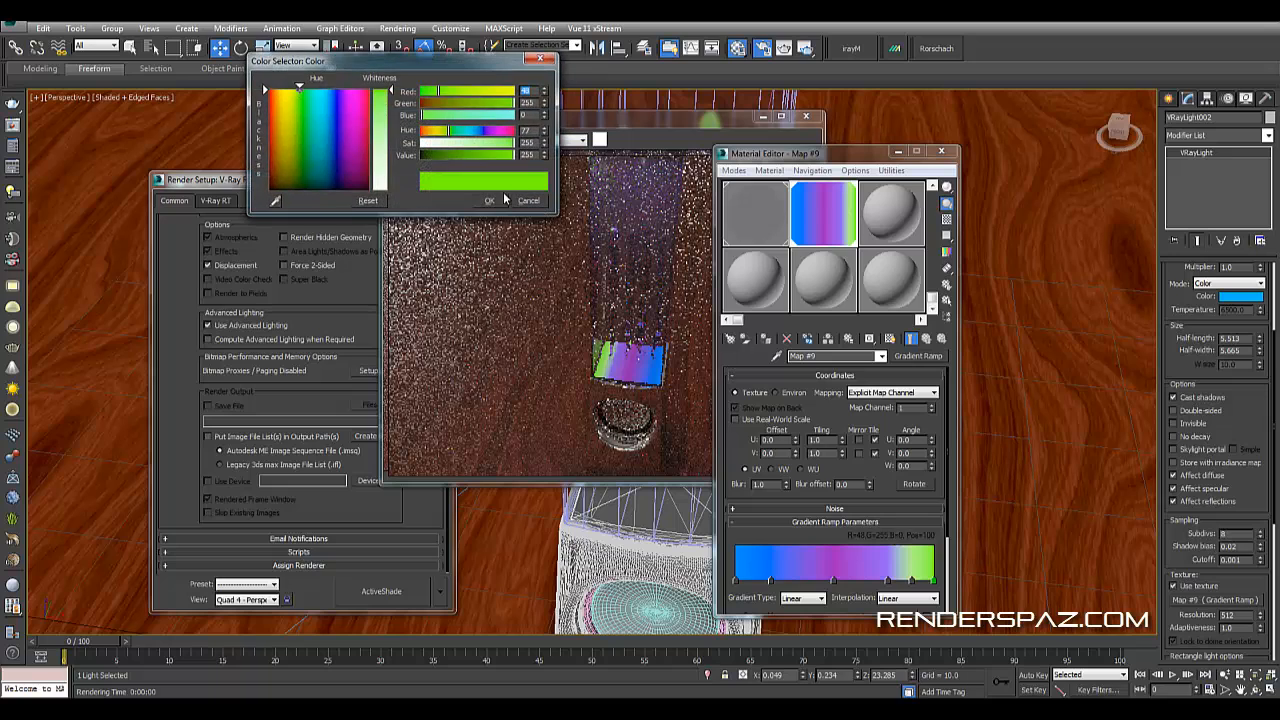
mouse_move(335, 111)
left_mouse_down()
mouse_move(268, 119)
mouse_move(270, 92)
left_mouse_up()
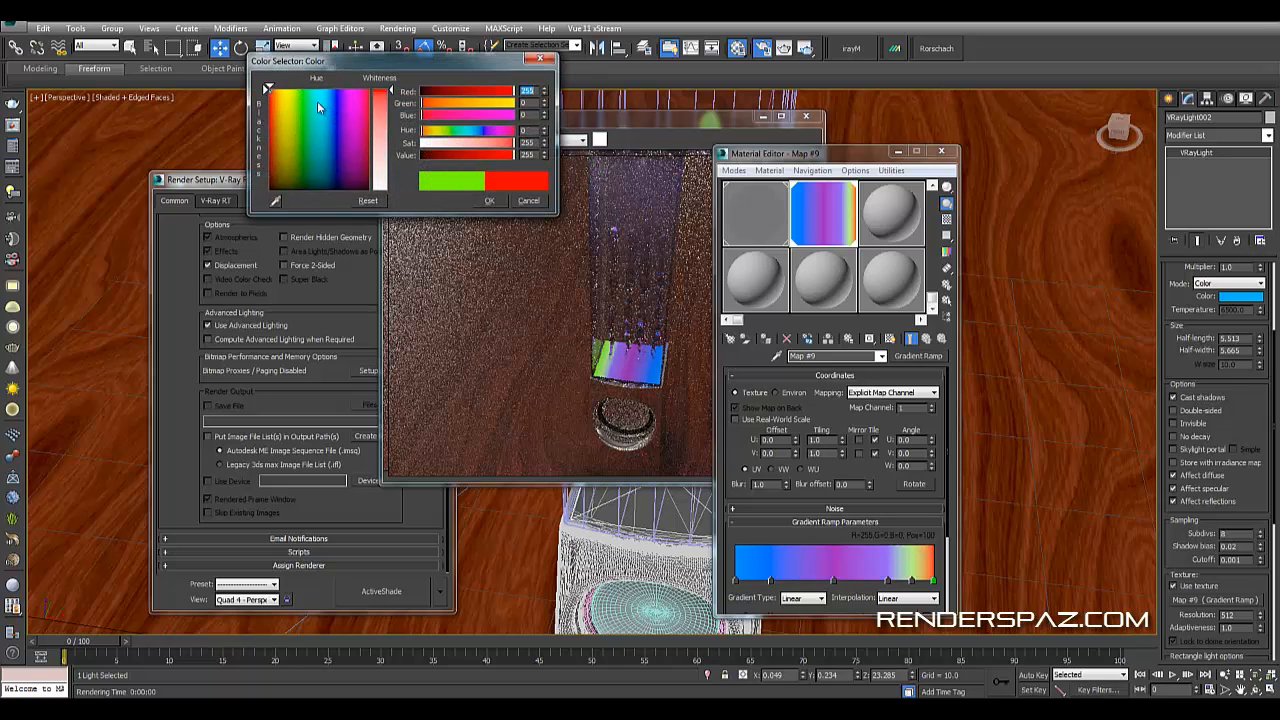
left_click(489, 200)
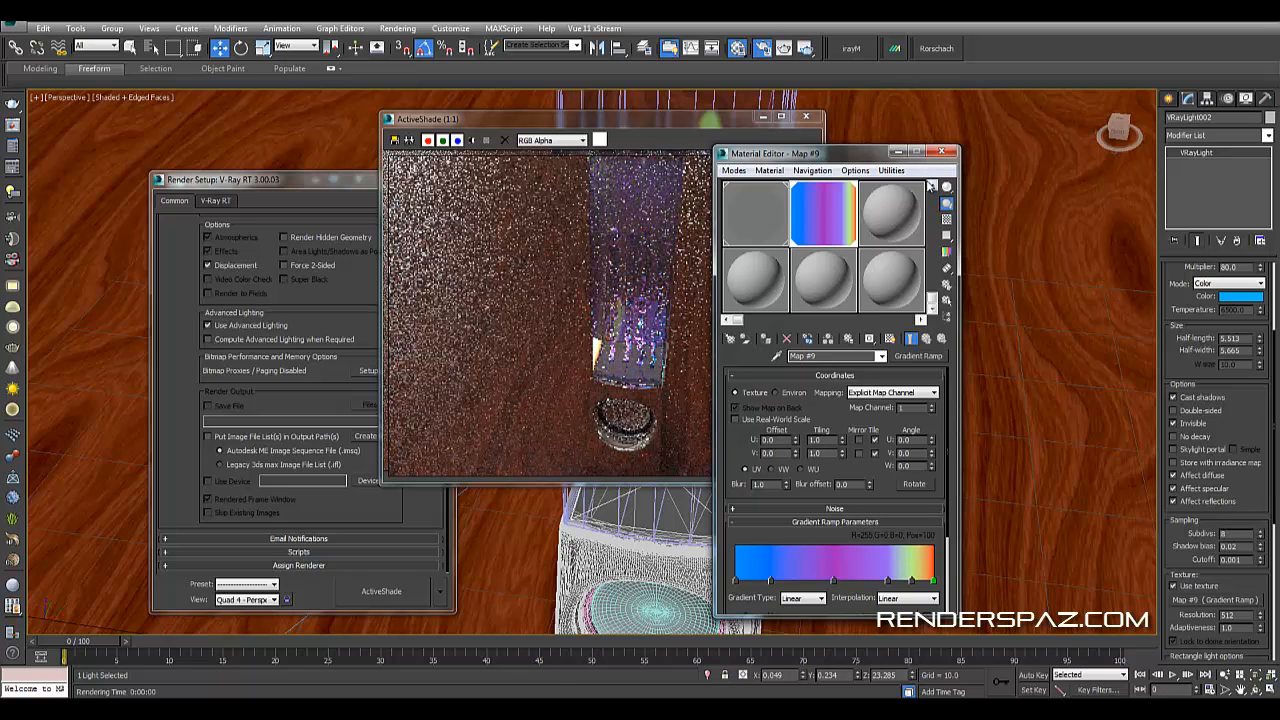
- Change the gradient ramp's last flag color to yellow (R 234, G 255, B 0)
left_click(1003, 228)
left_click(768, 101)
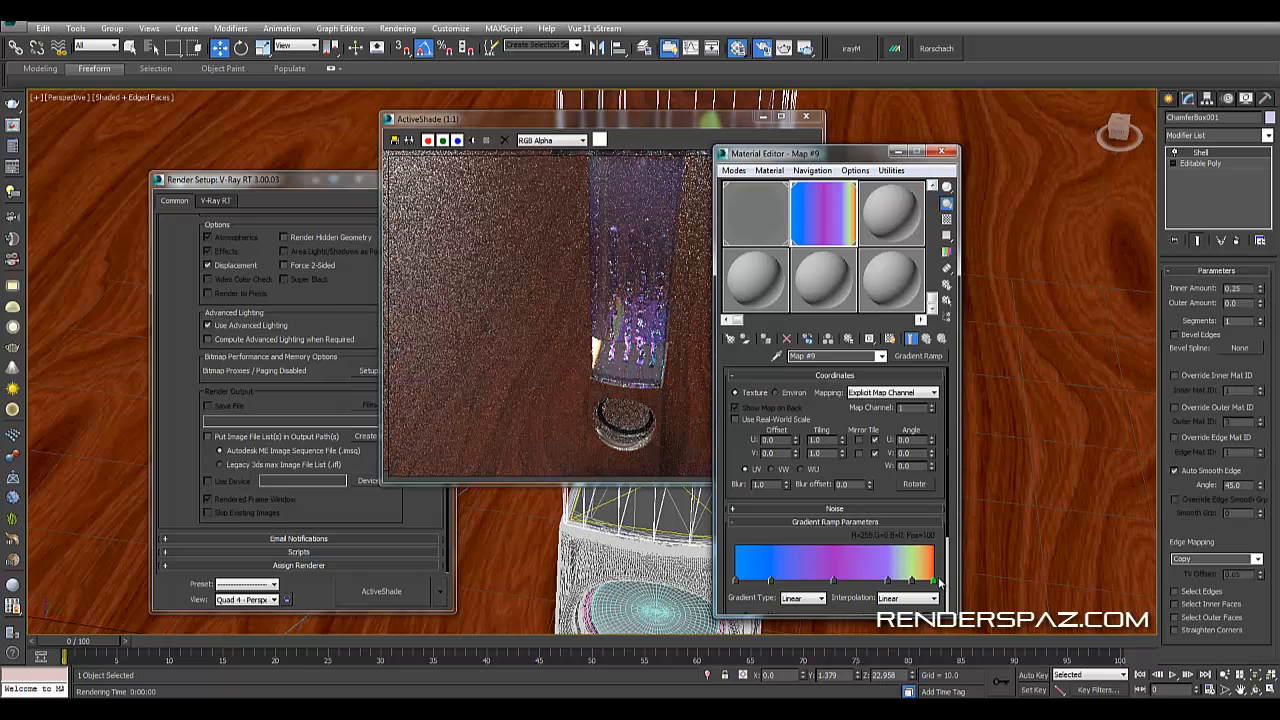
double_click(934, 581)
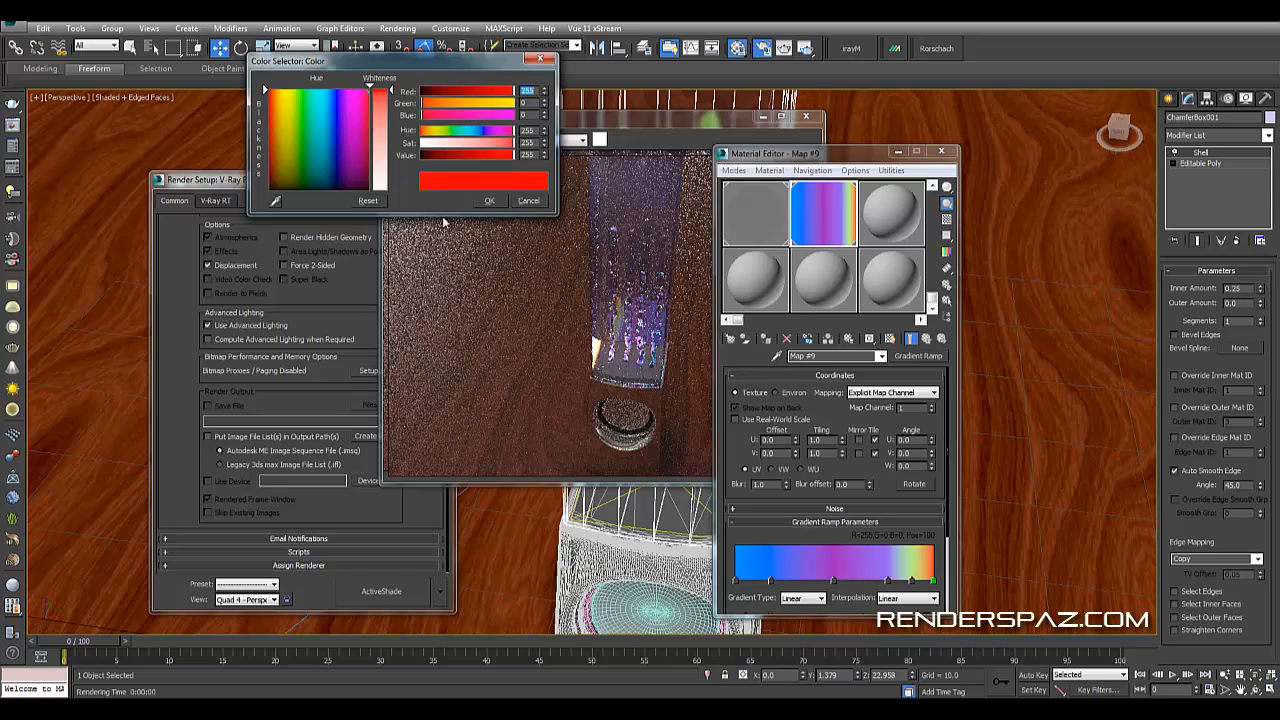
left_click_drag(288, 90, 287, 89)
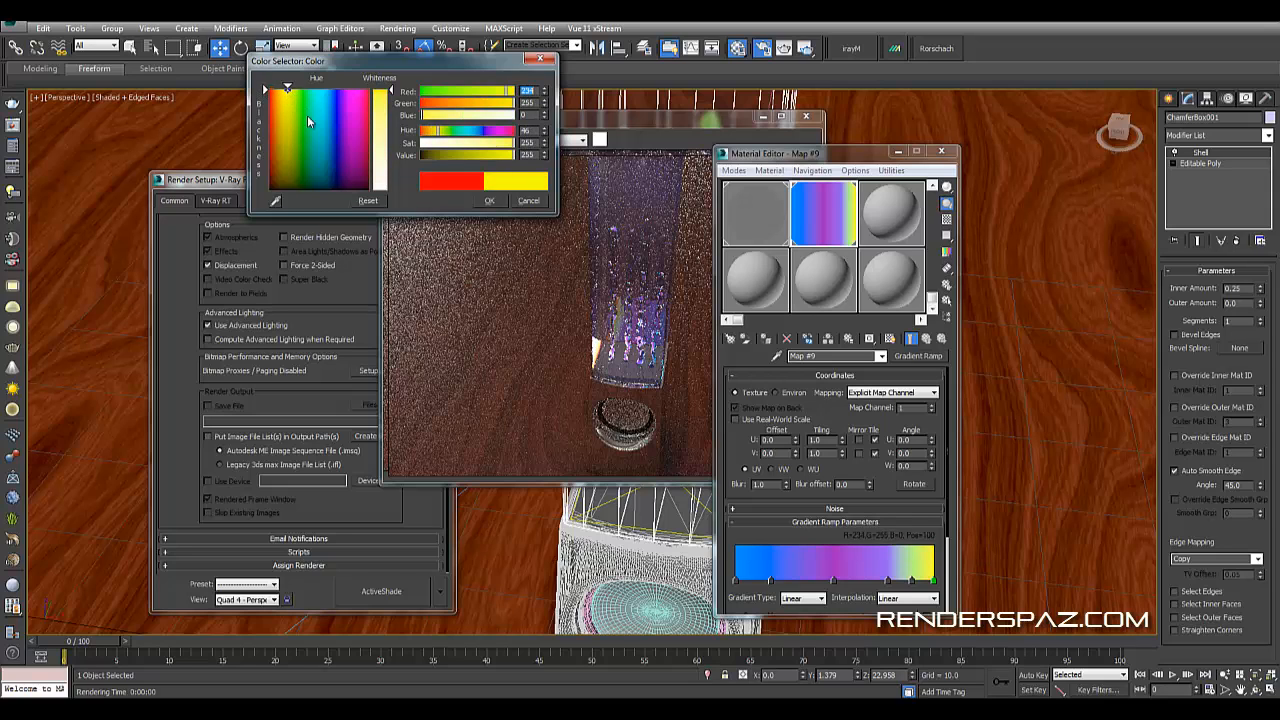
left_click(489, 200)
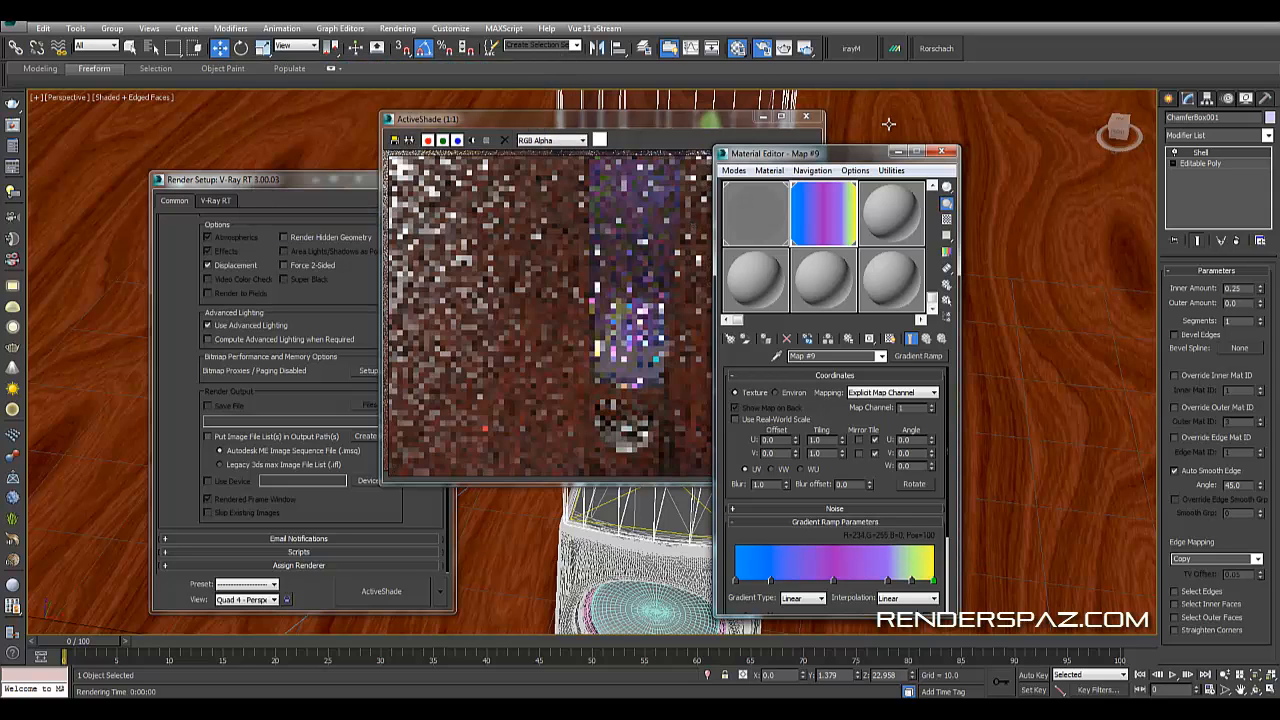
- Close the Material Editor, select the VRay light above the liquid columns and review its Exclude list
key("m")
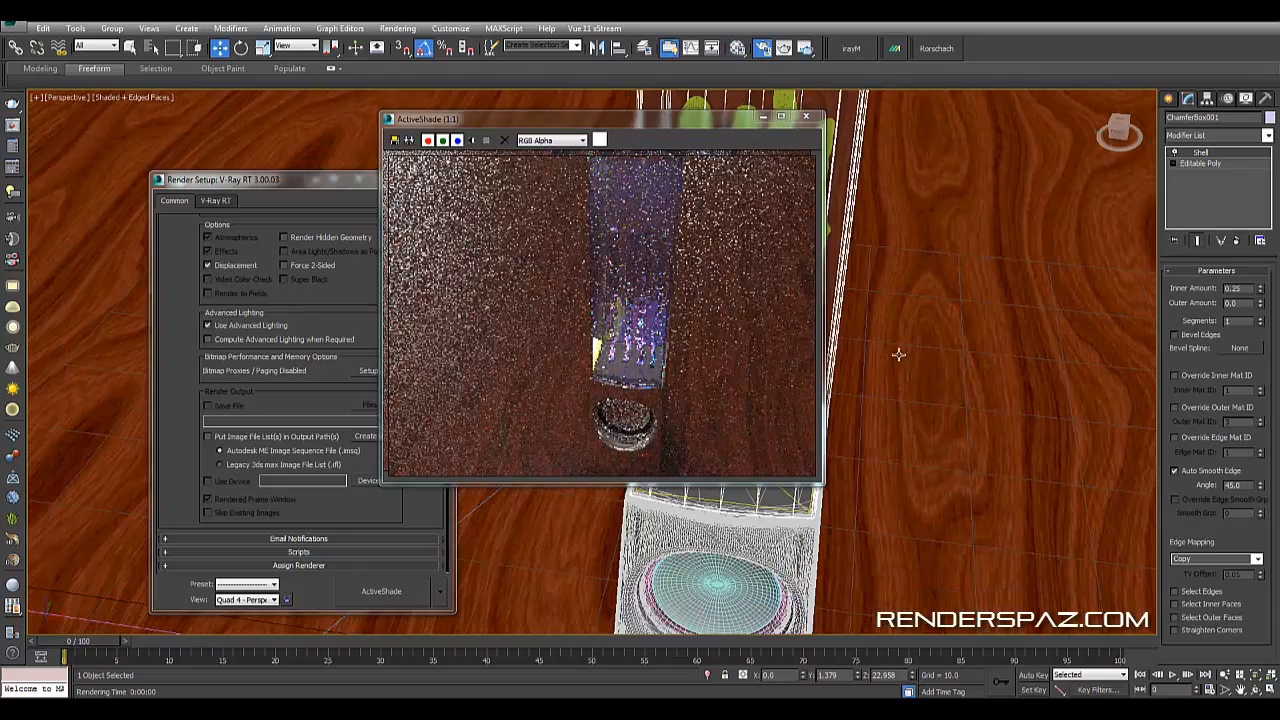
middle_click_drag(900, 354, 946, 442, "alt")
scroll(946, 442, "down", 5)
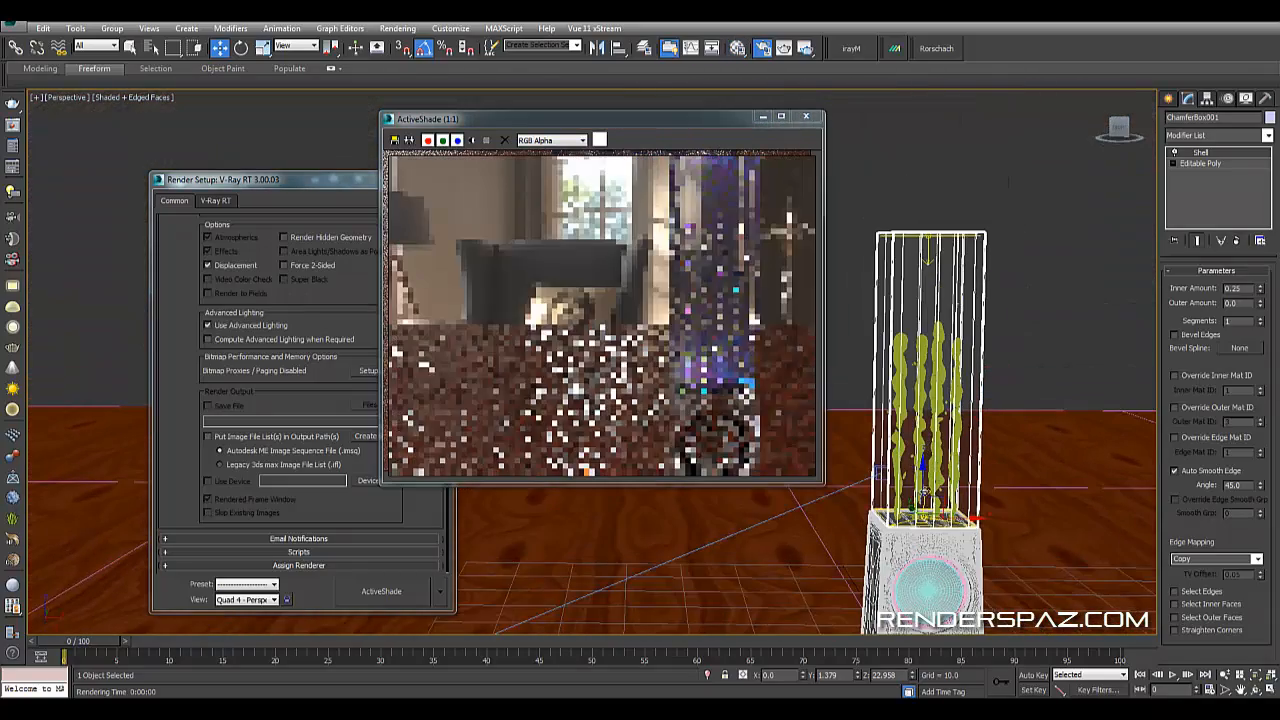
scroll(925, 259, "up", 6)
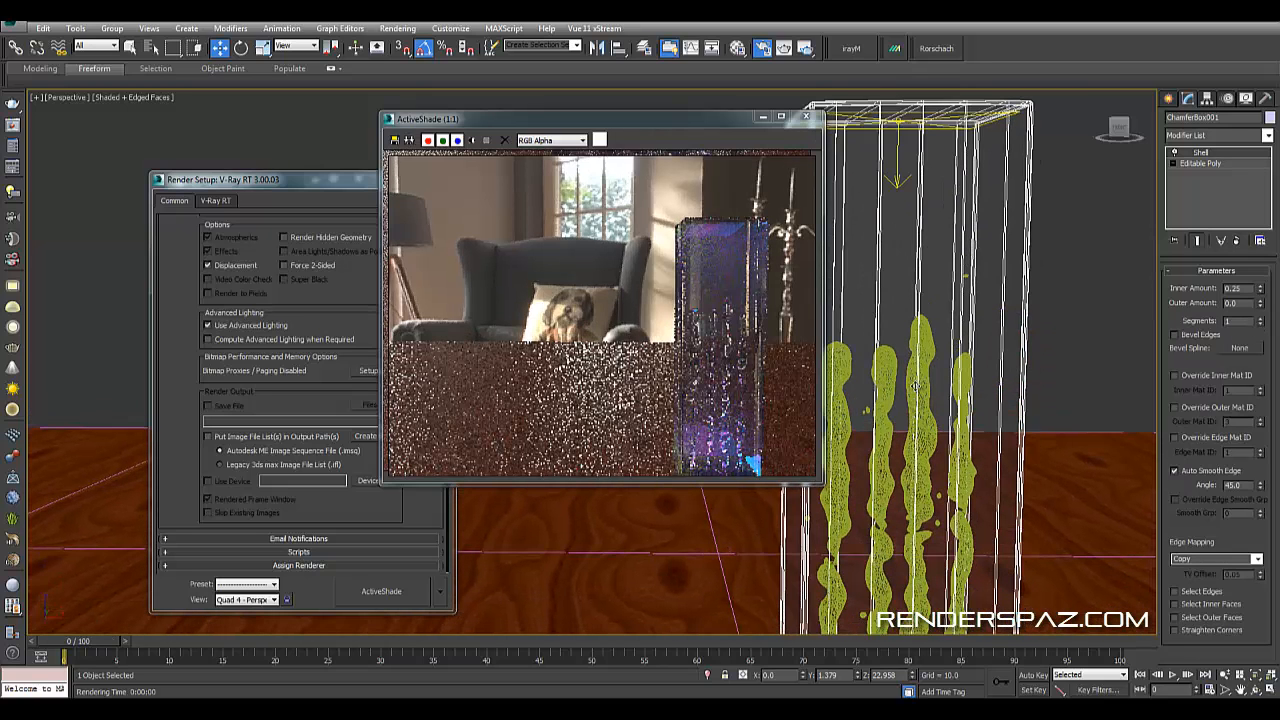
left_click(898, 160)
middle_click_drag(1016, 343, 1012, 371)
scroll(1168, 365, "up", 4)
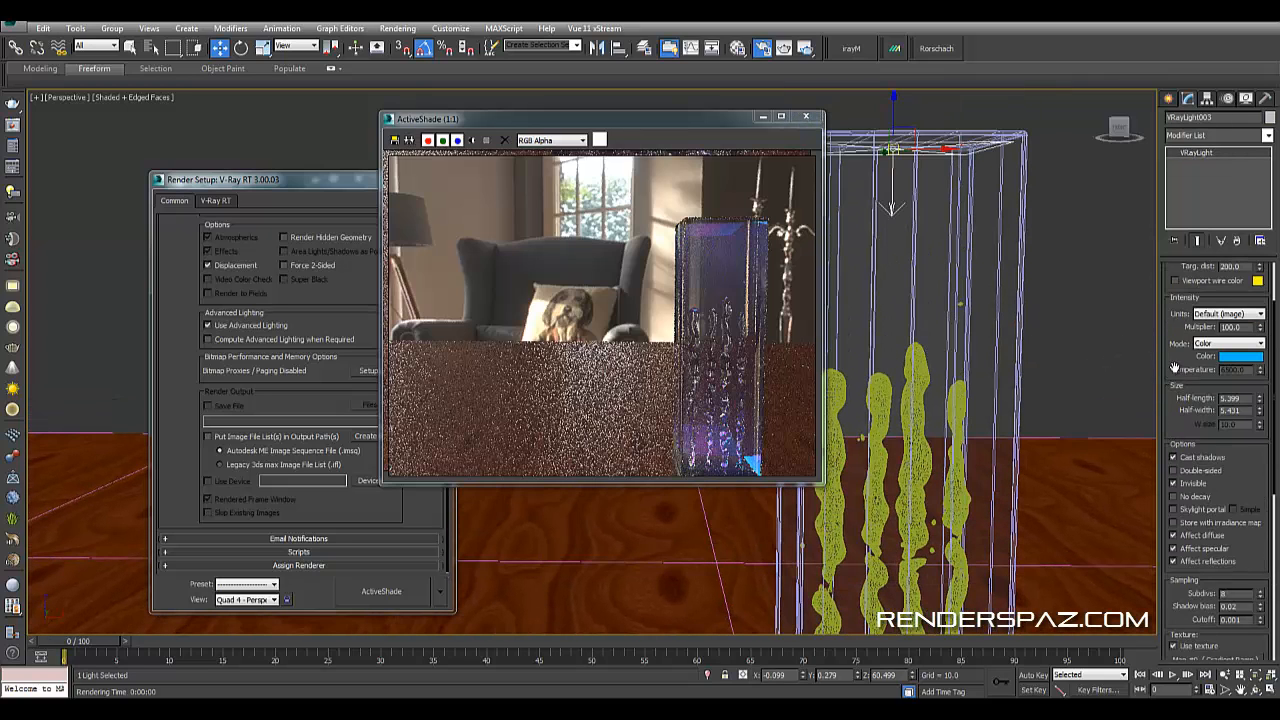
scroll(1249, 380, "up", 2)
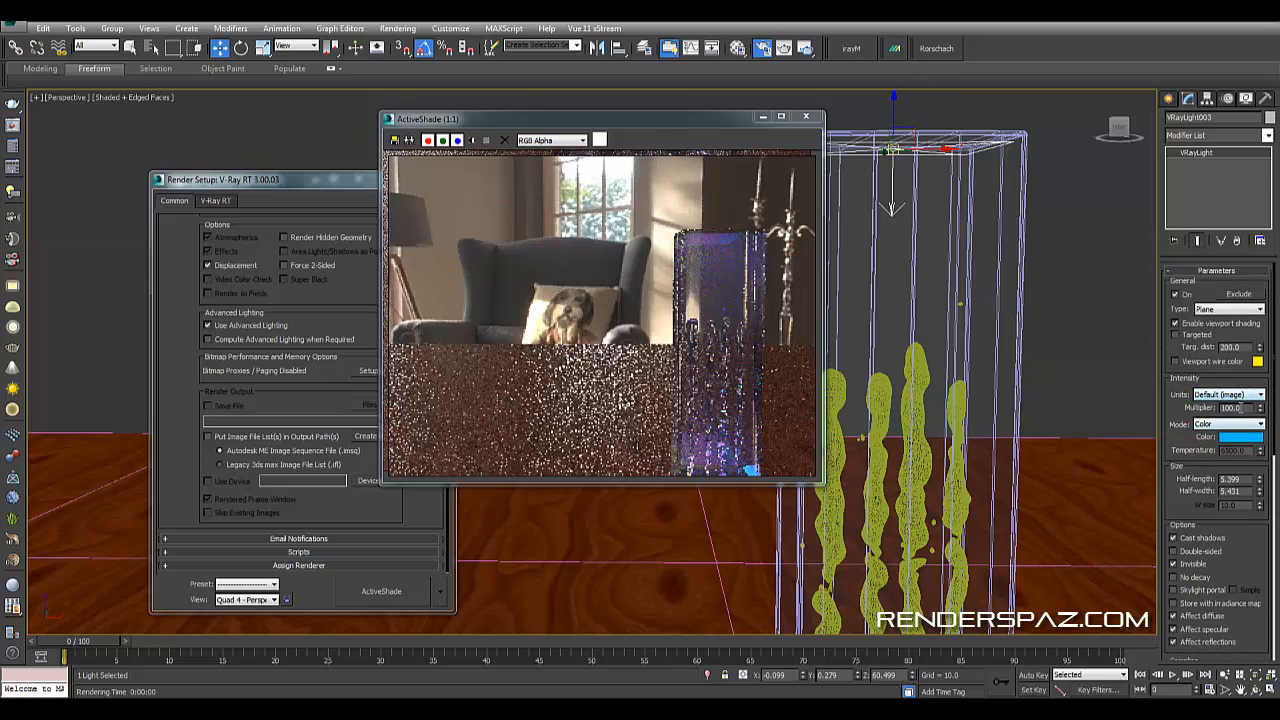
left_click(1232, 295)
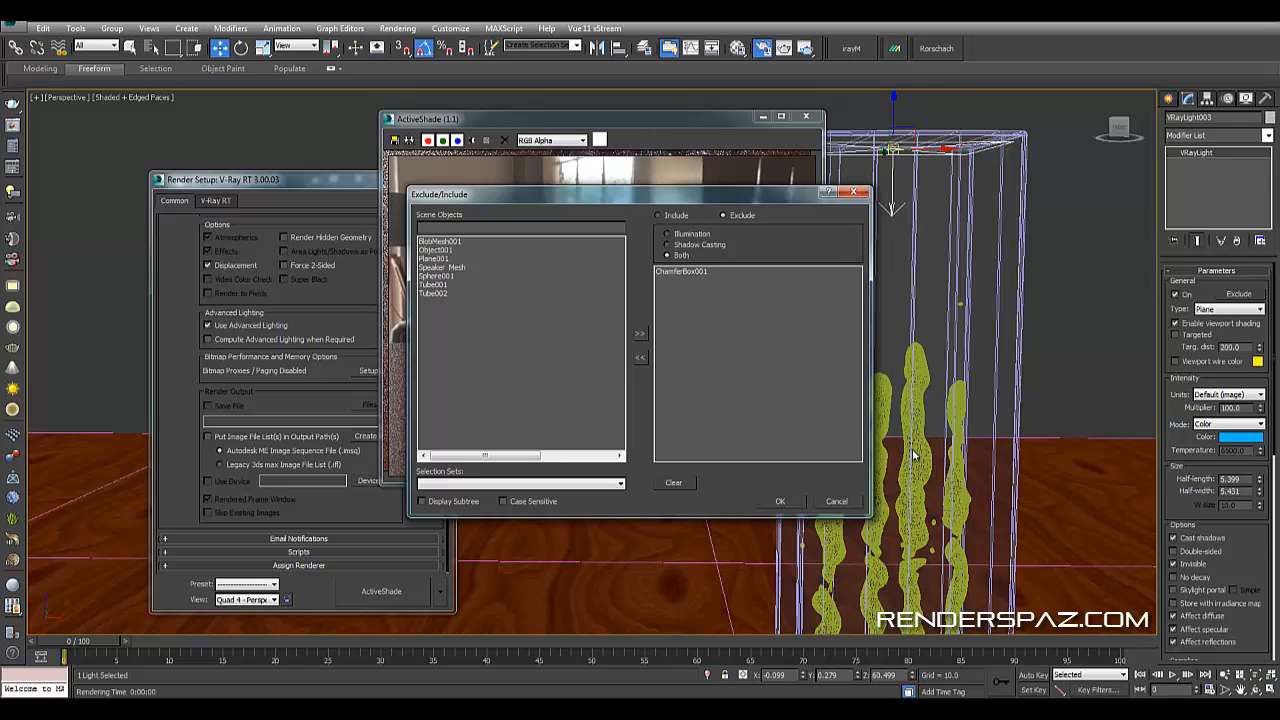
left_click(836, 504)
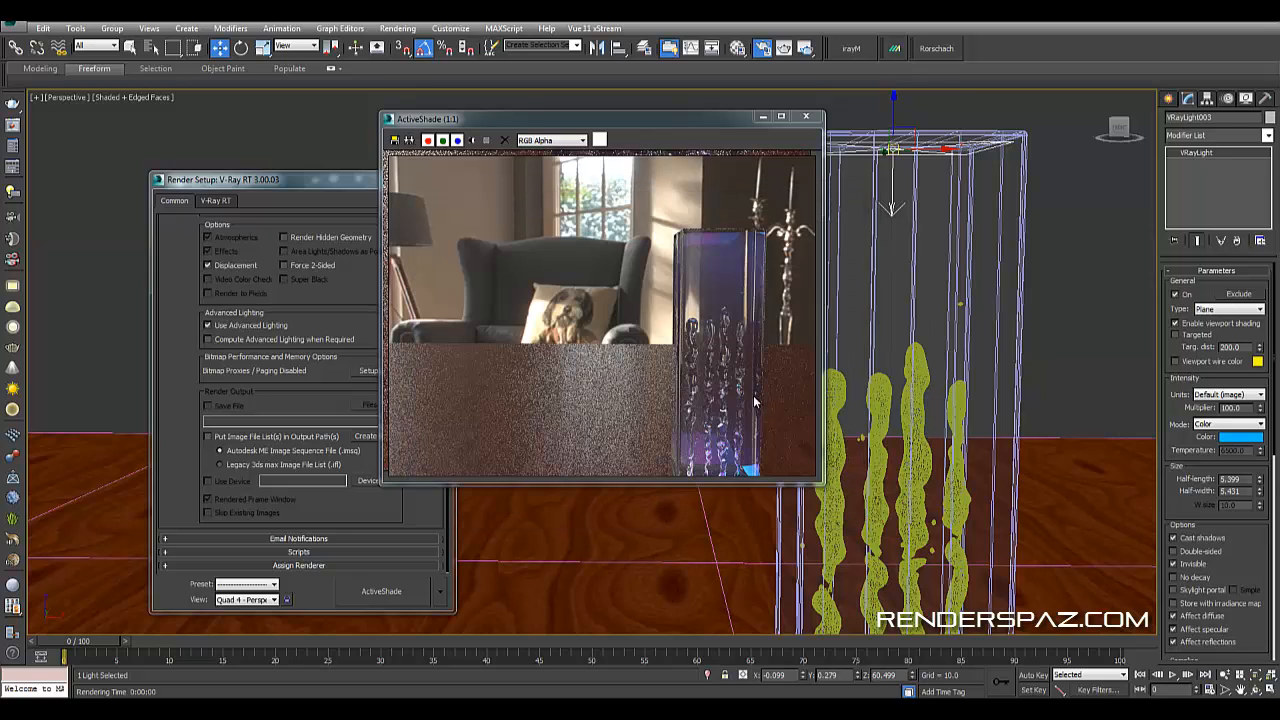
- Switch the viewport to the VRayCam001 camera view and restart the ActiveShade preview
scroll(899, 410, "down", 6)
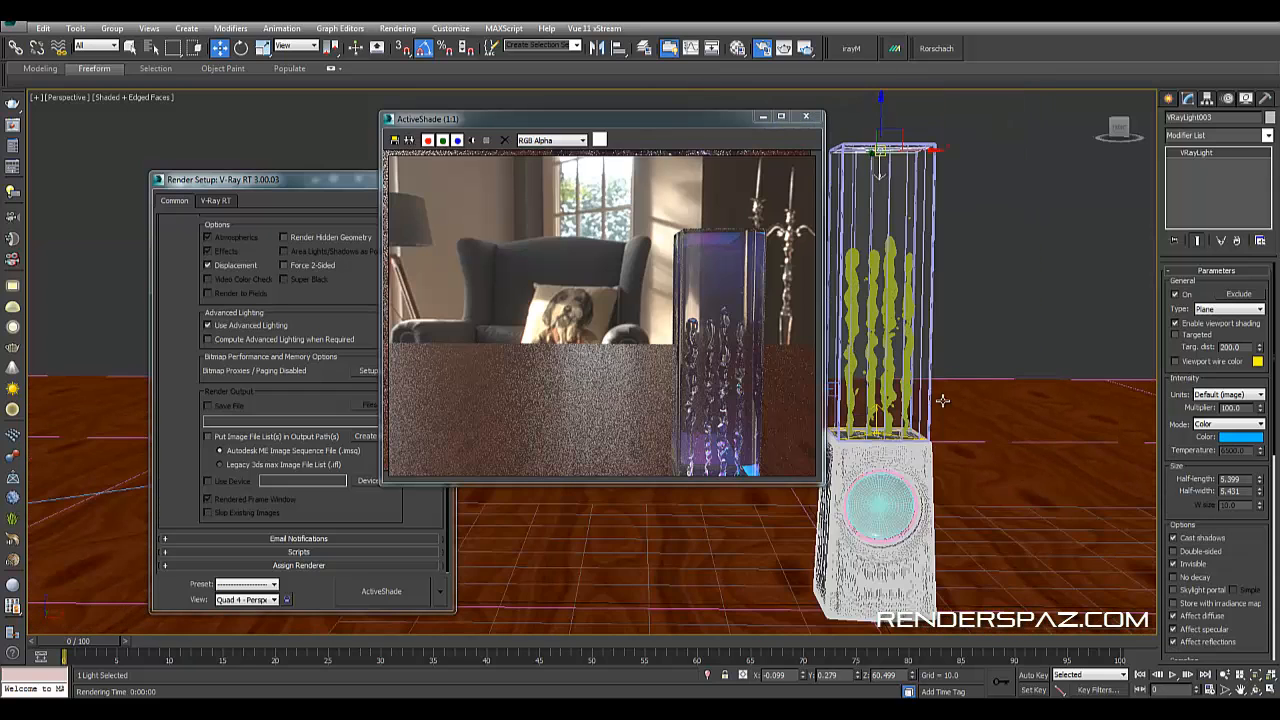
key("c")
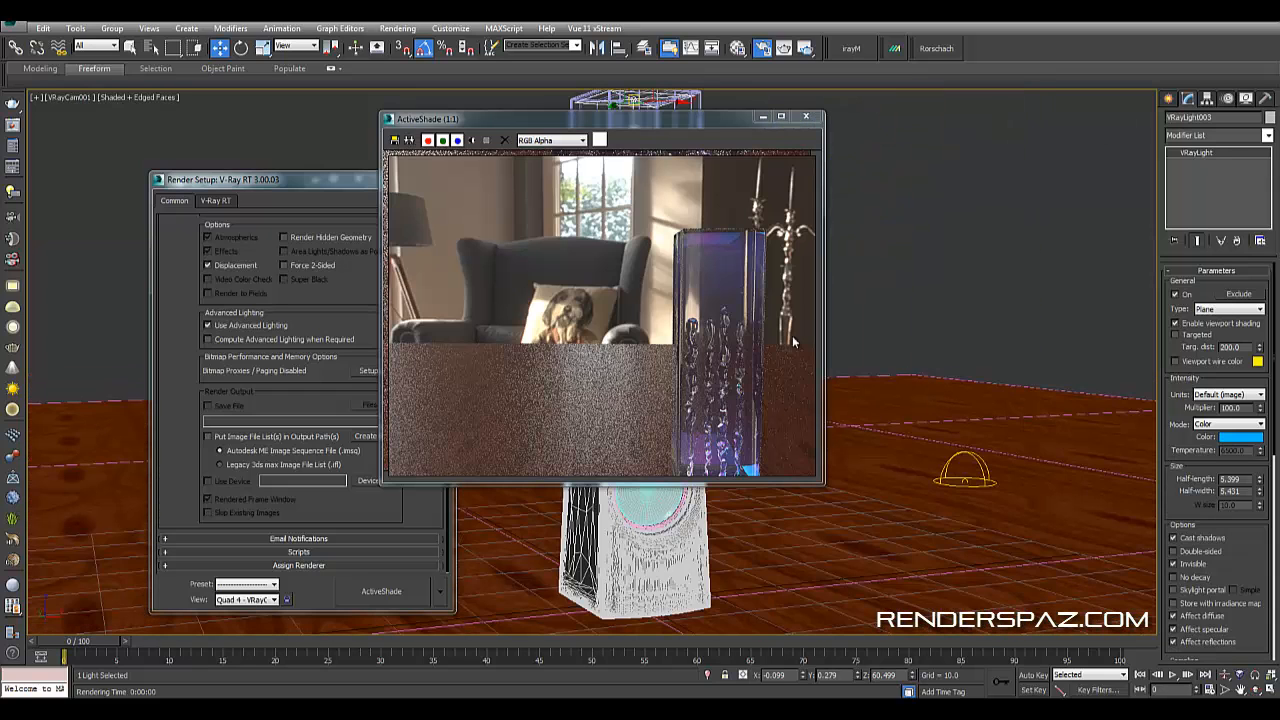
left_click(806, 117)
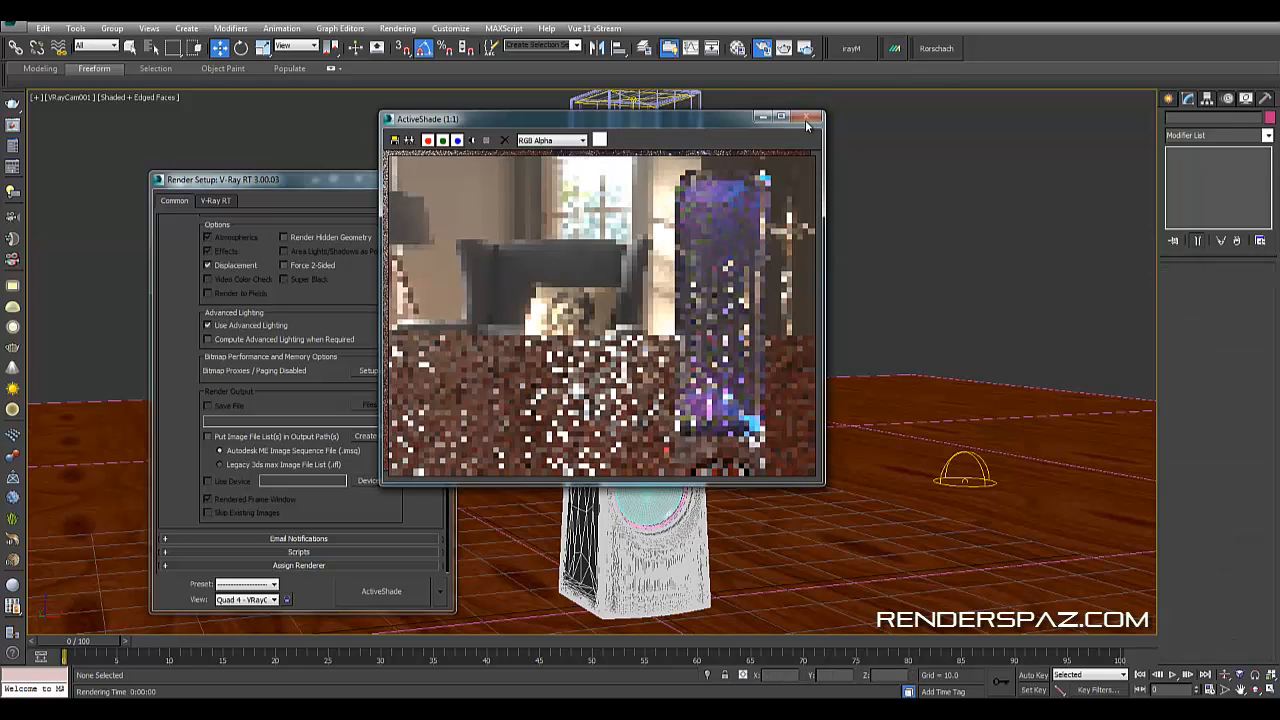
left_click(415, 596)
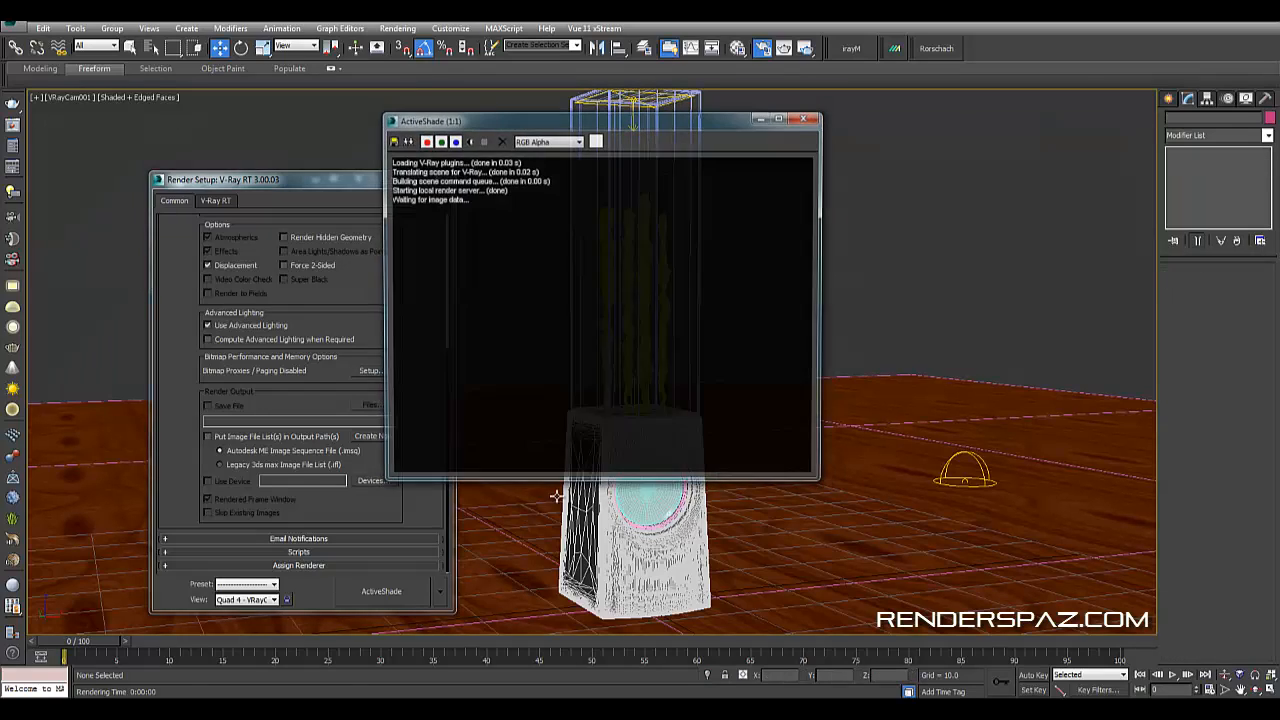